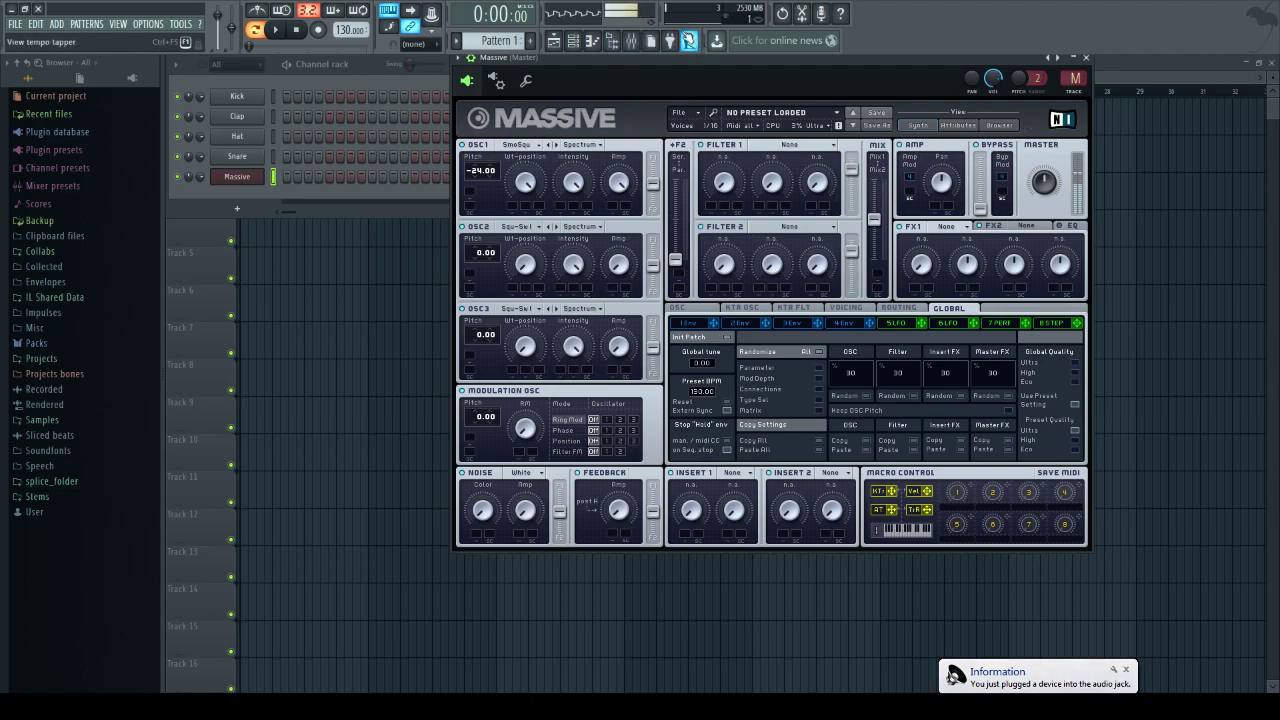
- Set the project tempo to 140 BPM and start a new sound in Massive
drag(344, 34, 344, 23)
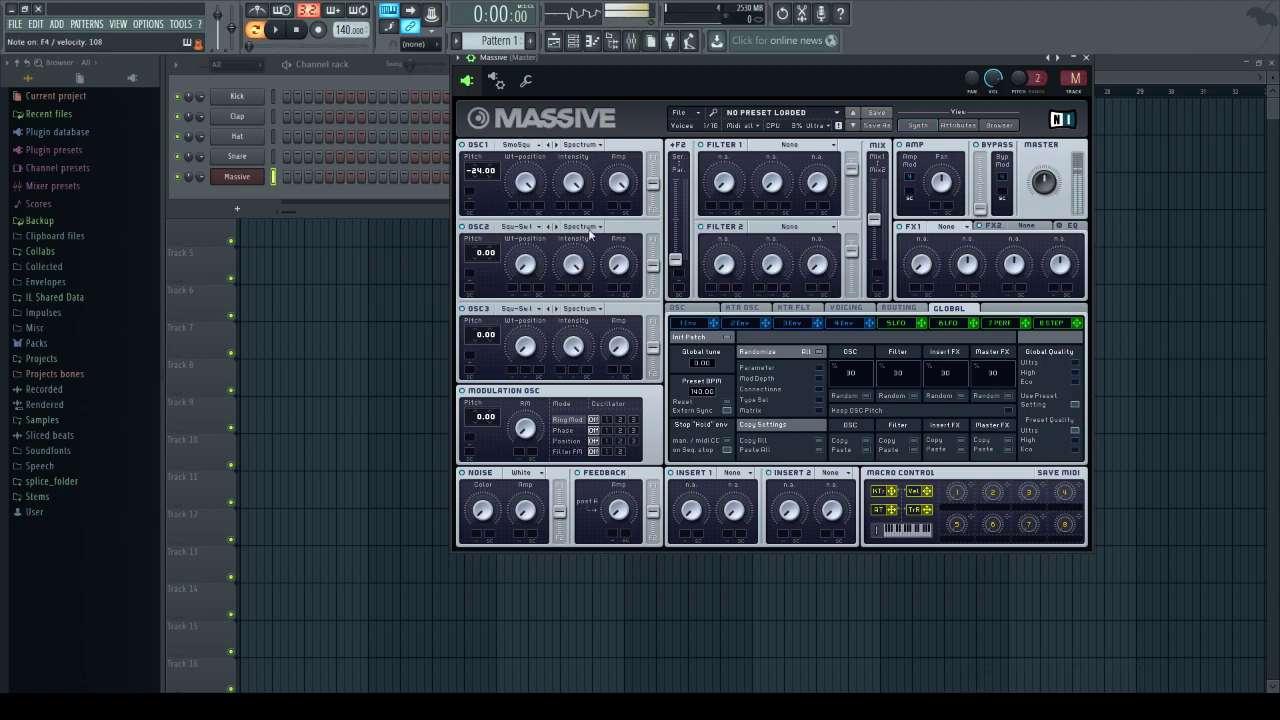
click(679, 112)
mouse_move(705, 129)
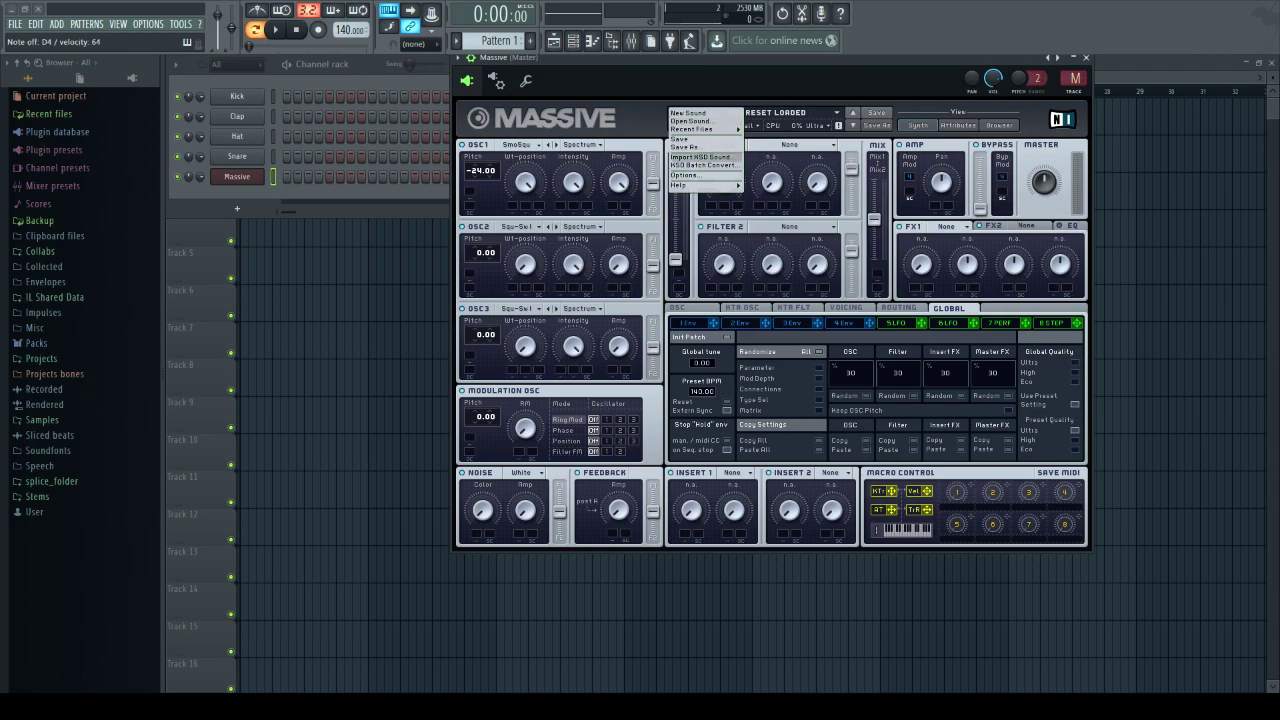
mouse_move(695, 185)
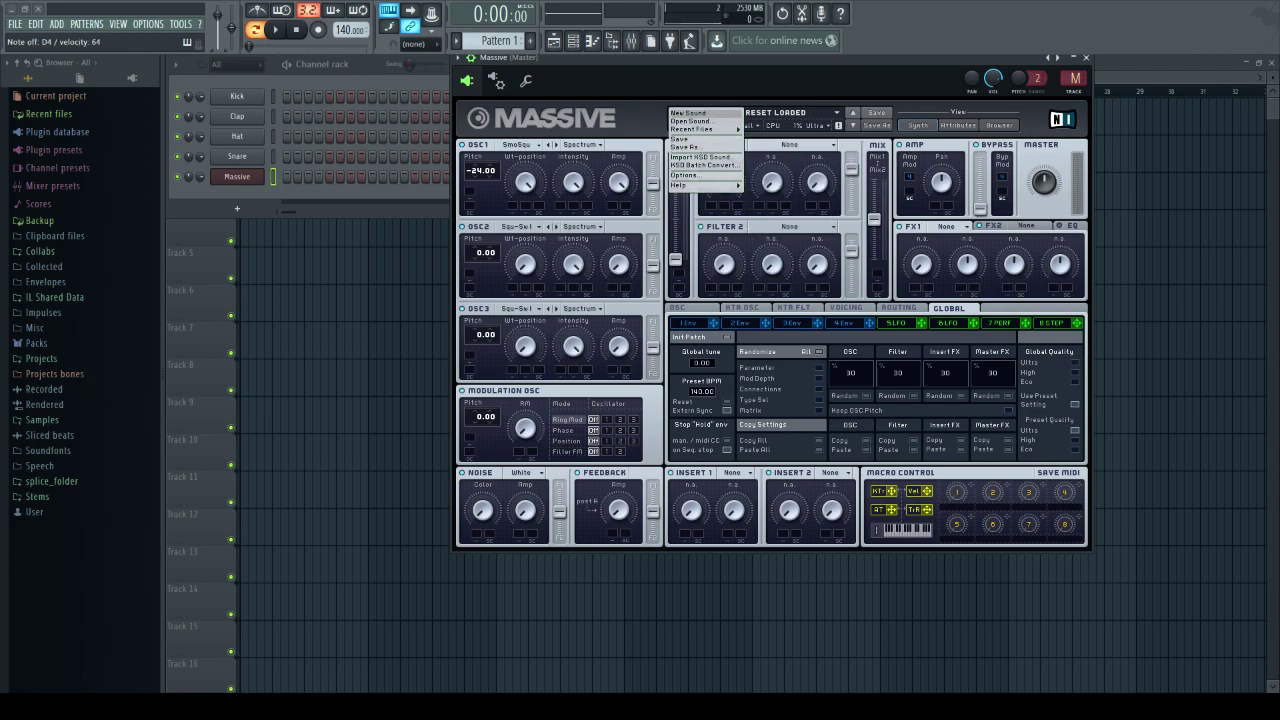
click(688, 113)
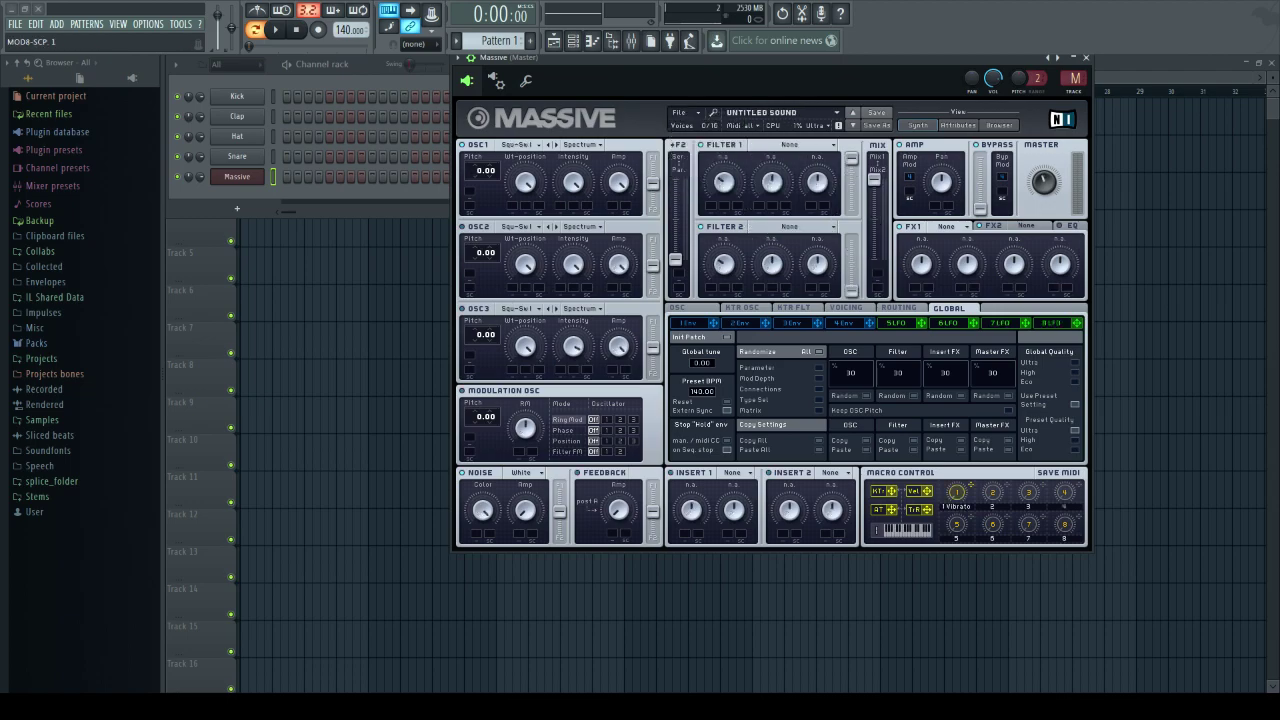
- Set oscillator 1 to the Smooth Square wavetable at -24.00 pitch and make filter 1 a Bandreject
click(521, 145)
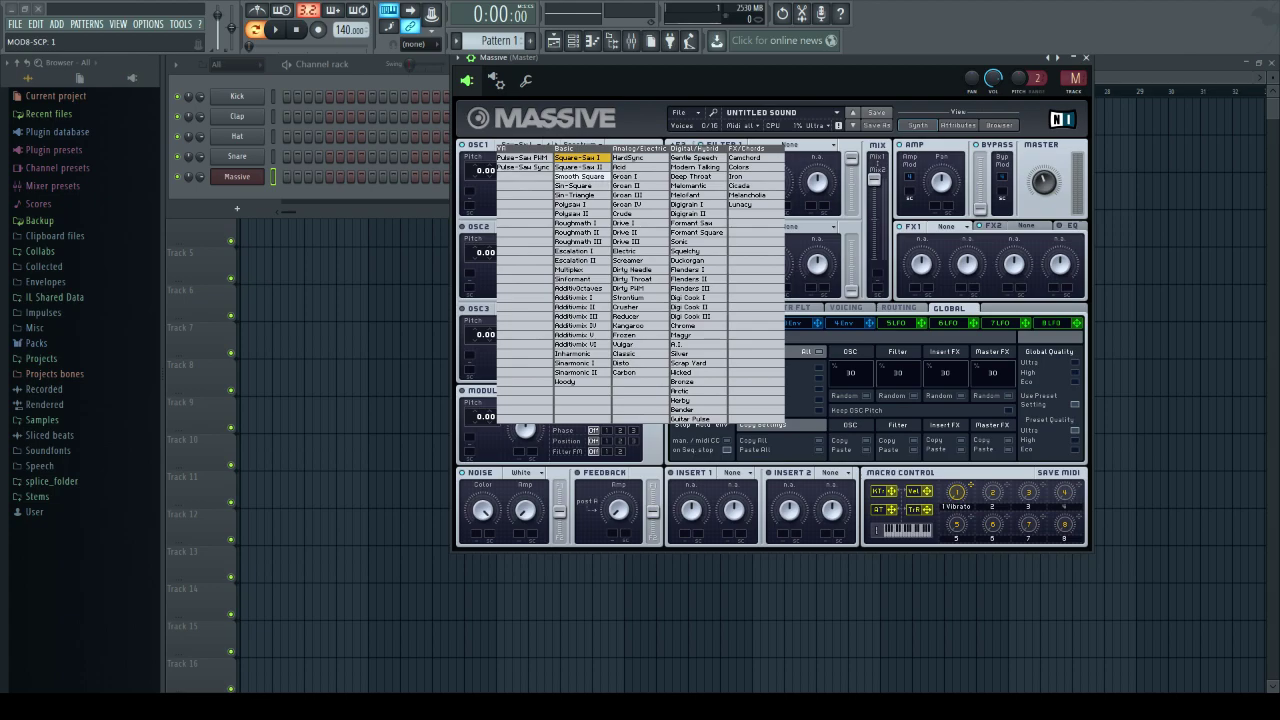
click(582, 177)
drag(482, 171, 482, 191)
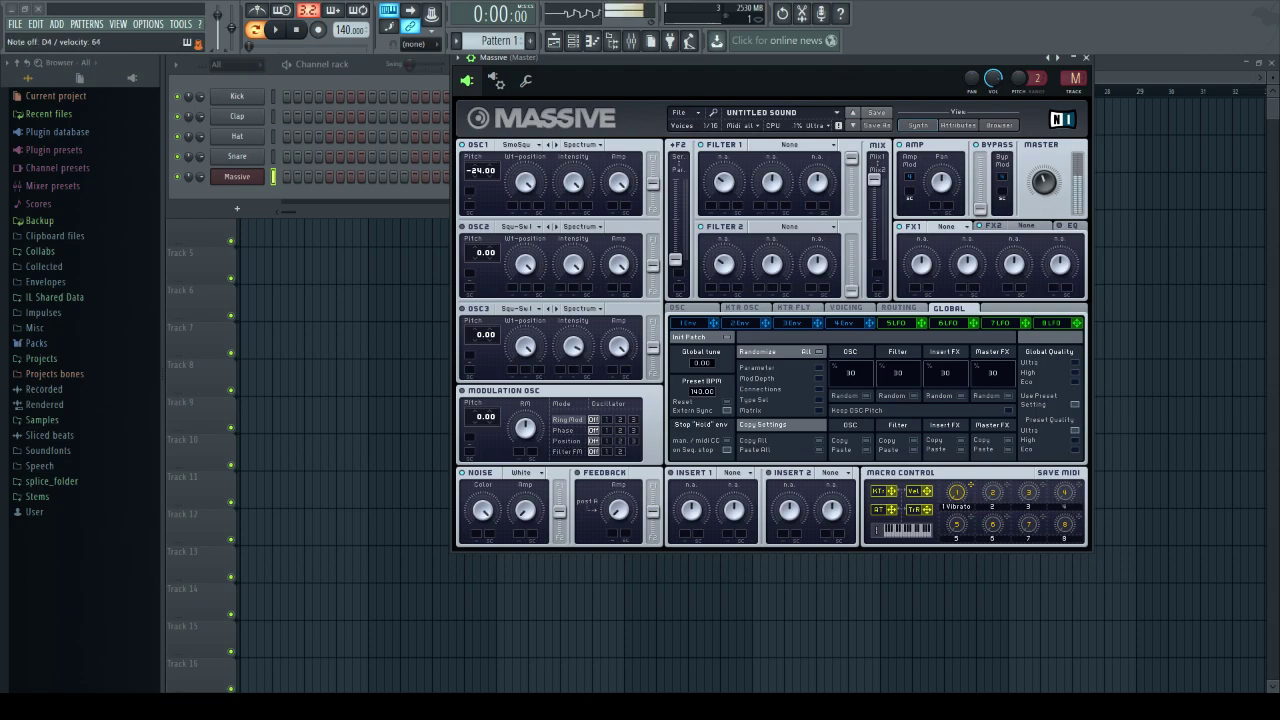
click(790, 144)
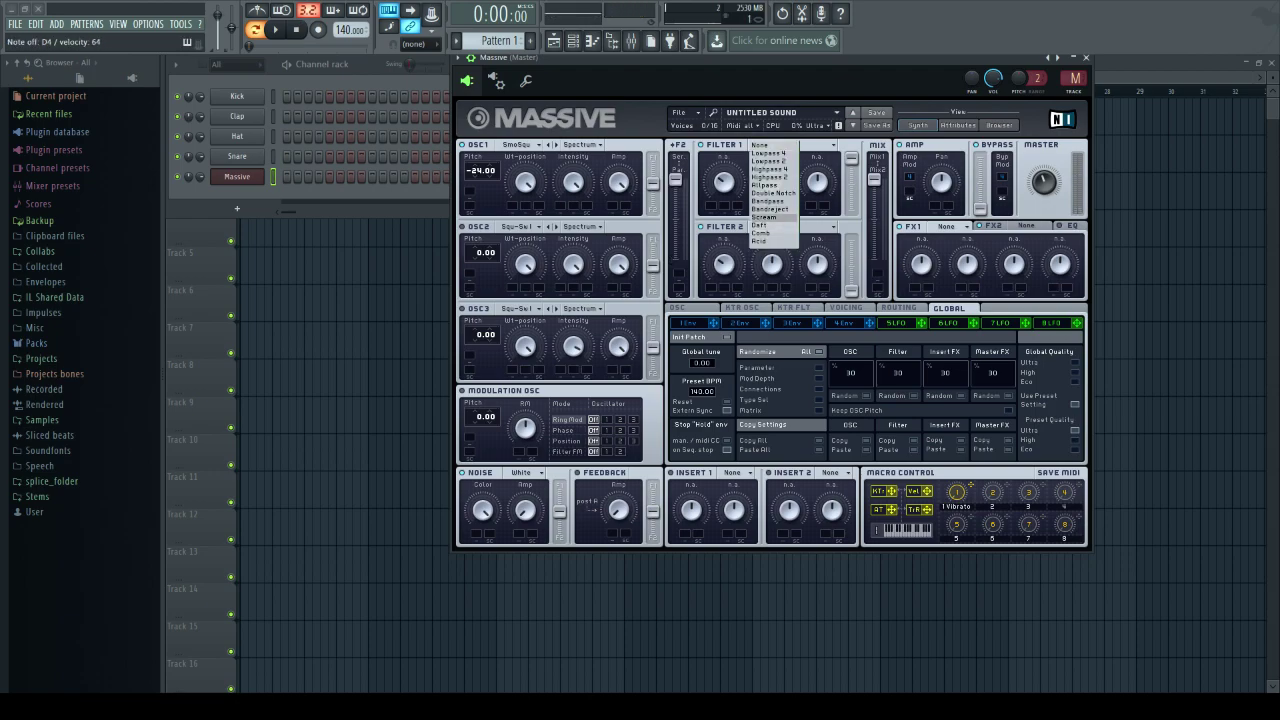
click(770, 209)
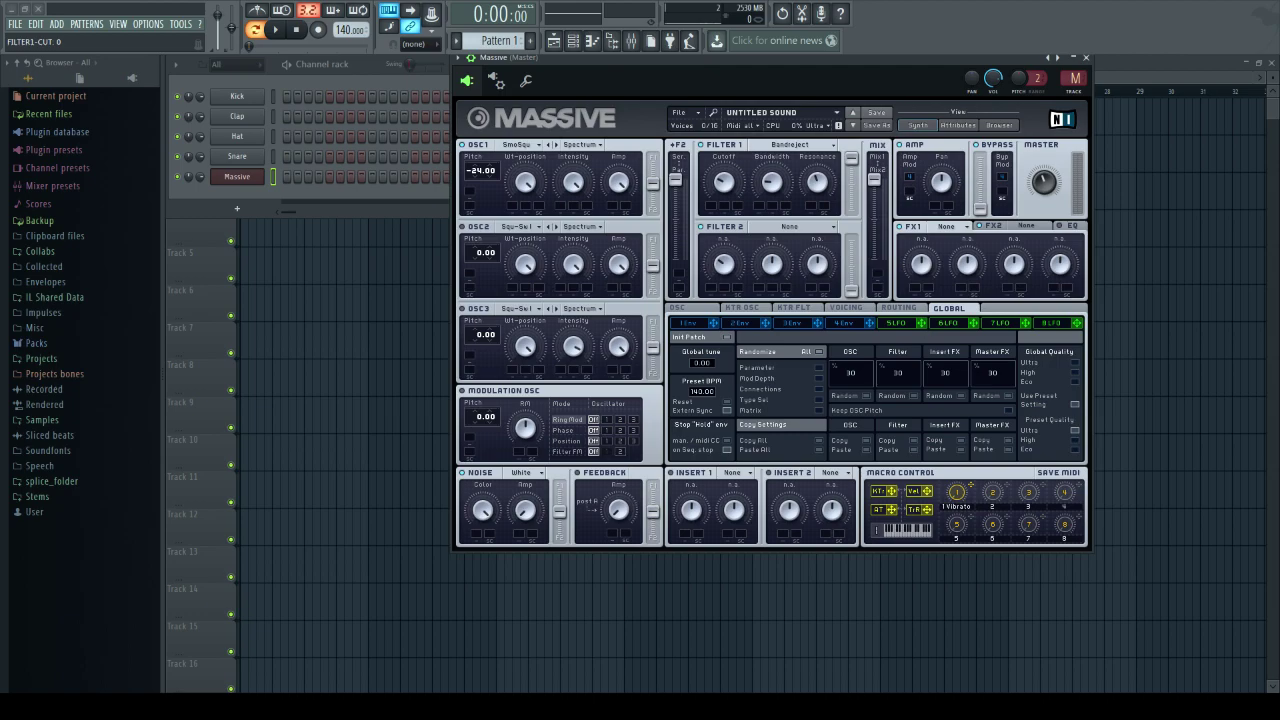
- Change the fifth modulation slot from an LFO to a Performer
click(895, 323)
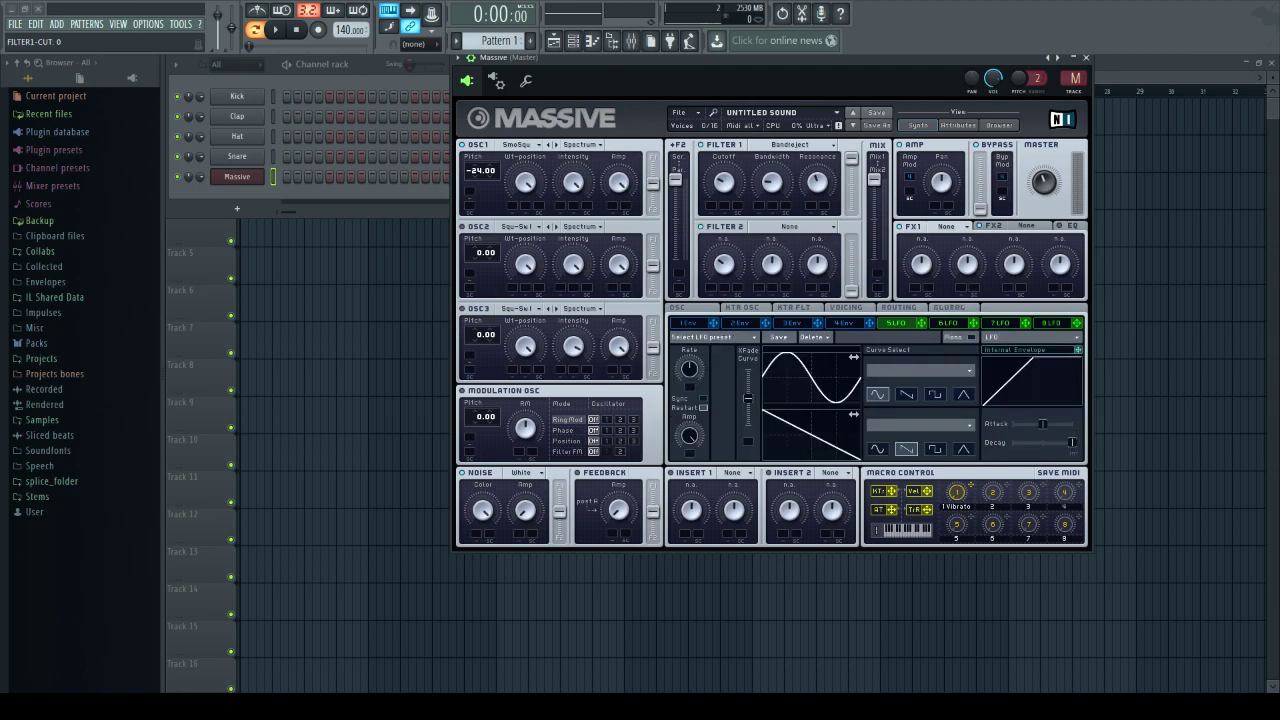
click(1032, 337)
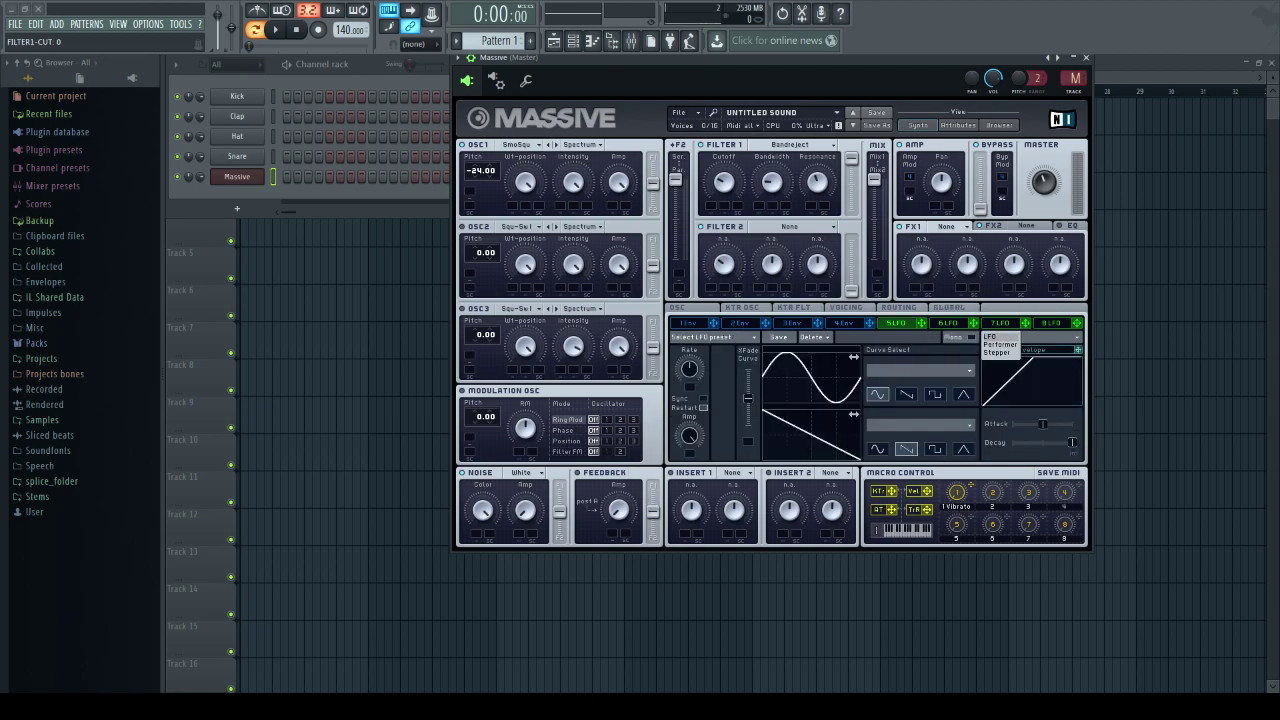
click(1000, 344)
- Load a rounded rising curve into step 1 and a falling curve into step 2 of the performer's upper row
click(911, 337)
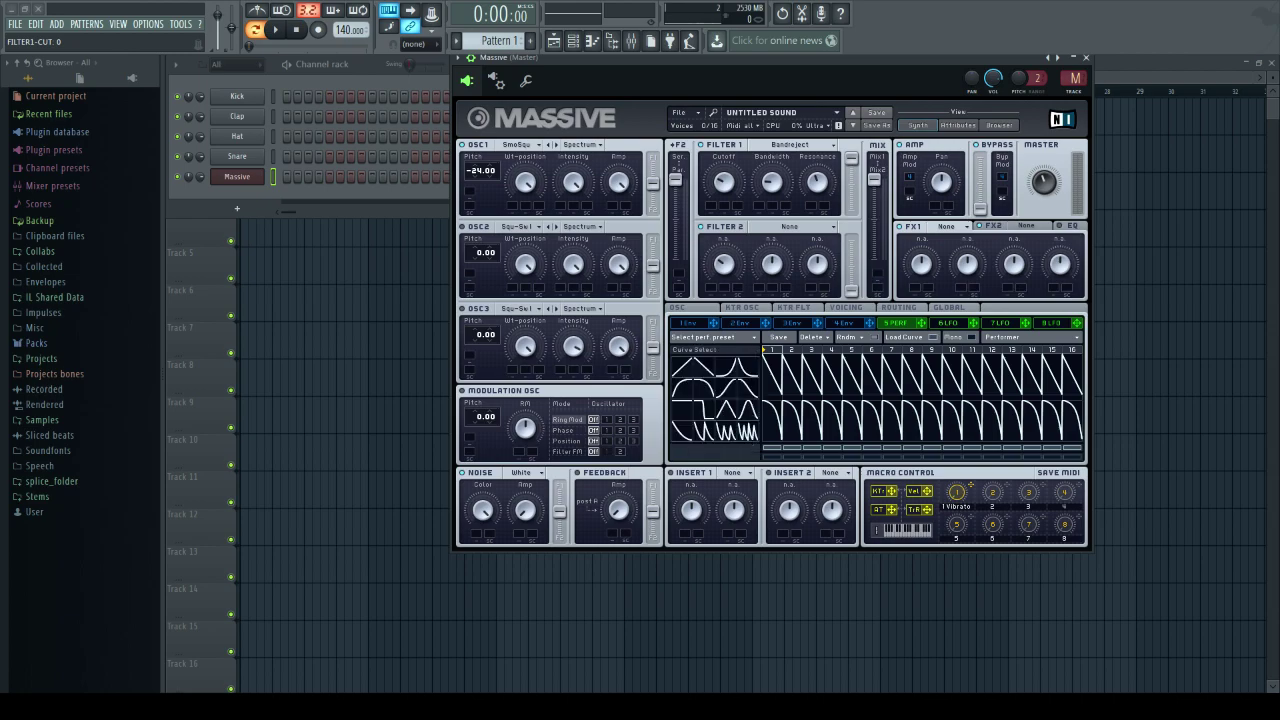
click(682, 388)
click(773, 373)
click(748, 367)
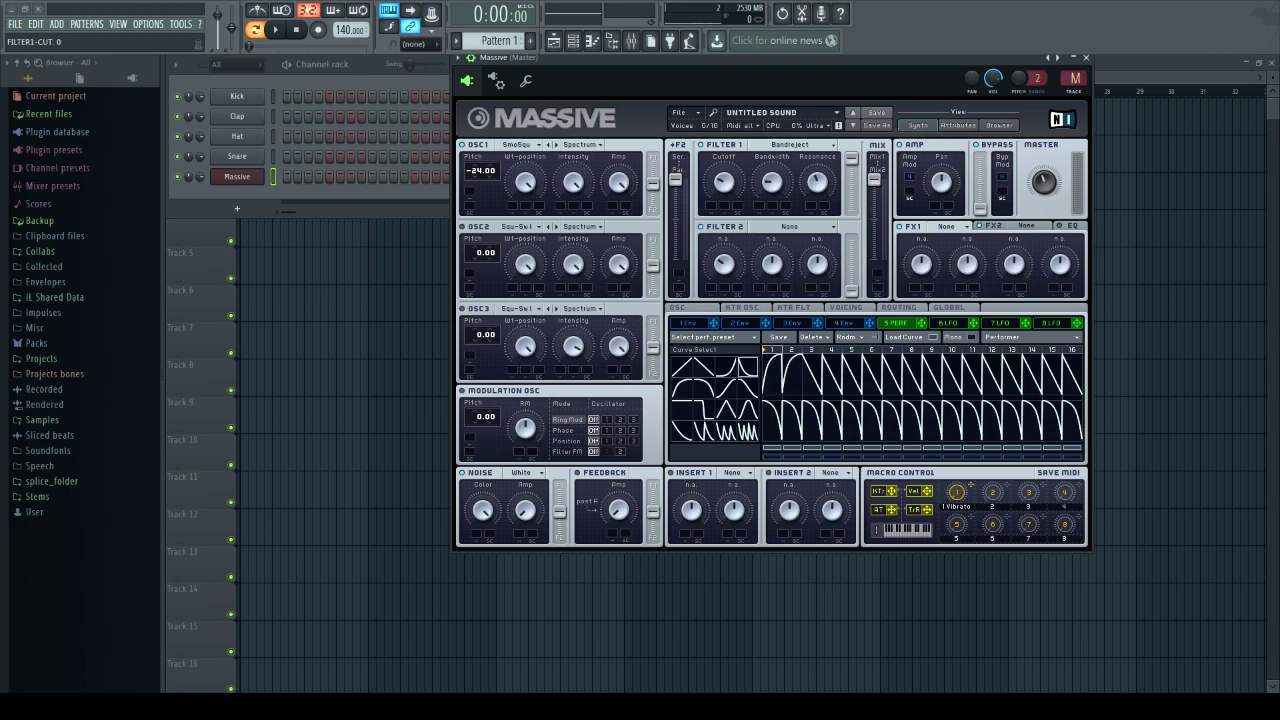
click(786, 375)
- Shorten the performer sequence to two steps, leave curve loading and switch its sync option
drag(1074, 350, 793, 350)
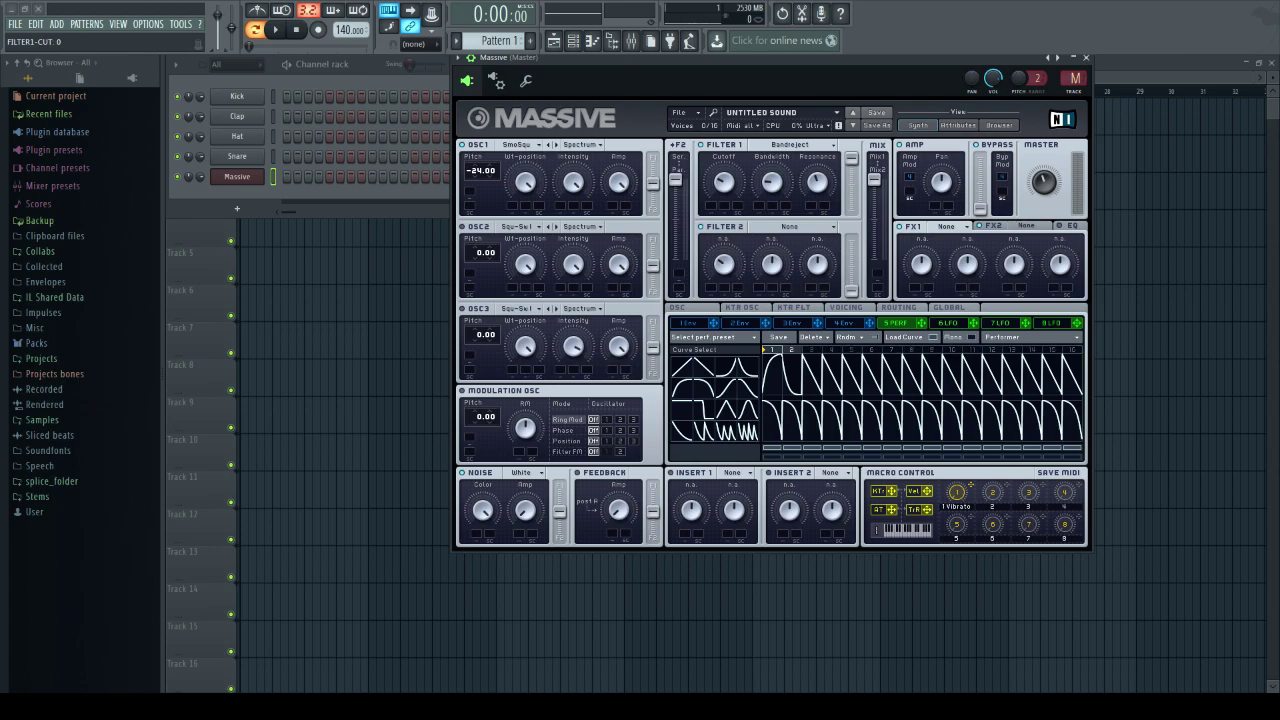
click(932, 337)
click(703, 399)
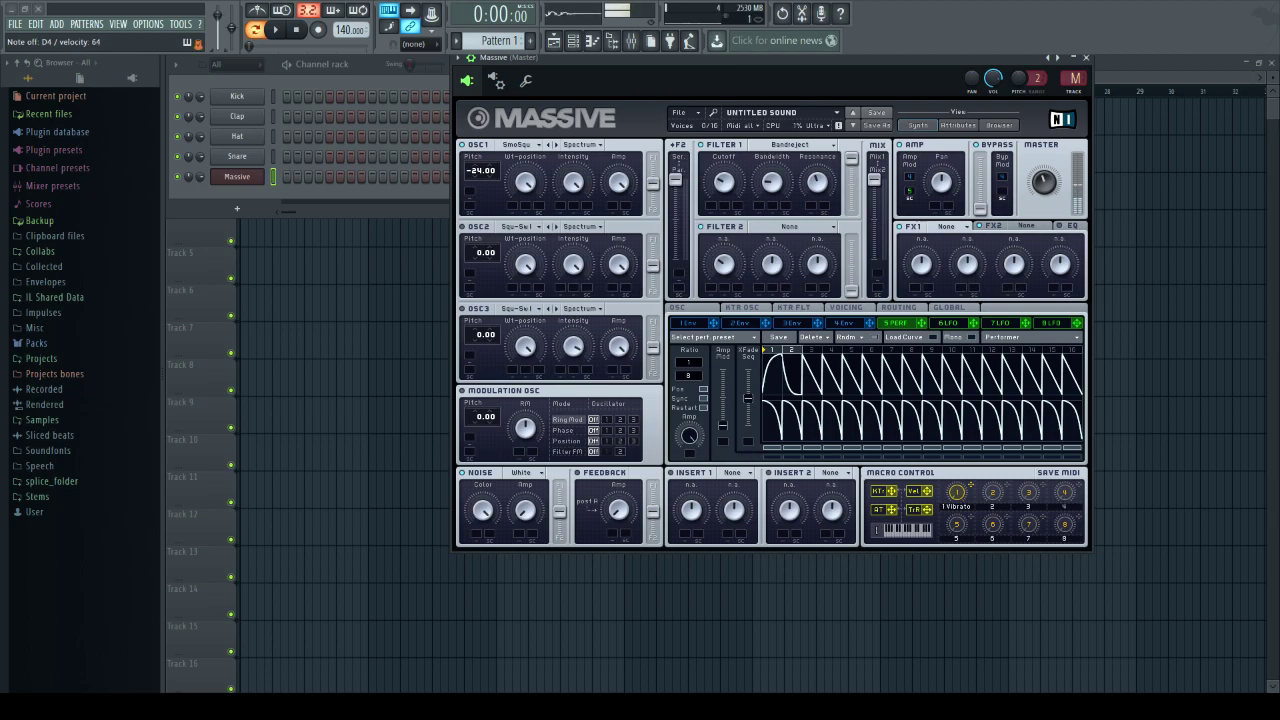
- Assign performer 5 to filter 1's cutoff and raise the performer's Amp Mod and XFade Seq sliders to maximum
click(932, 337)
drag(932, 331, 724, 172)
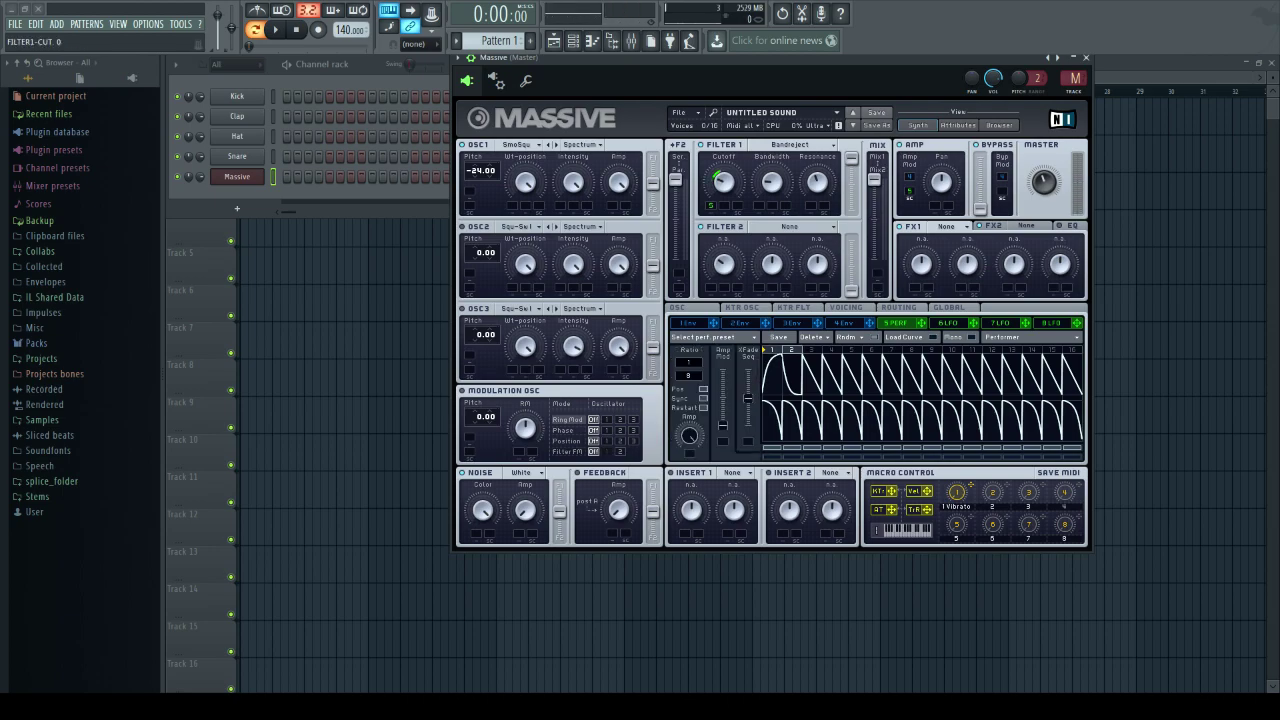
drag(748, 398, 748, 370)
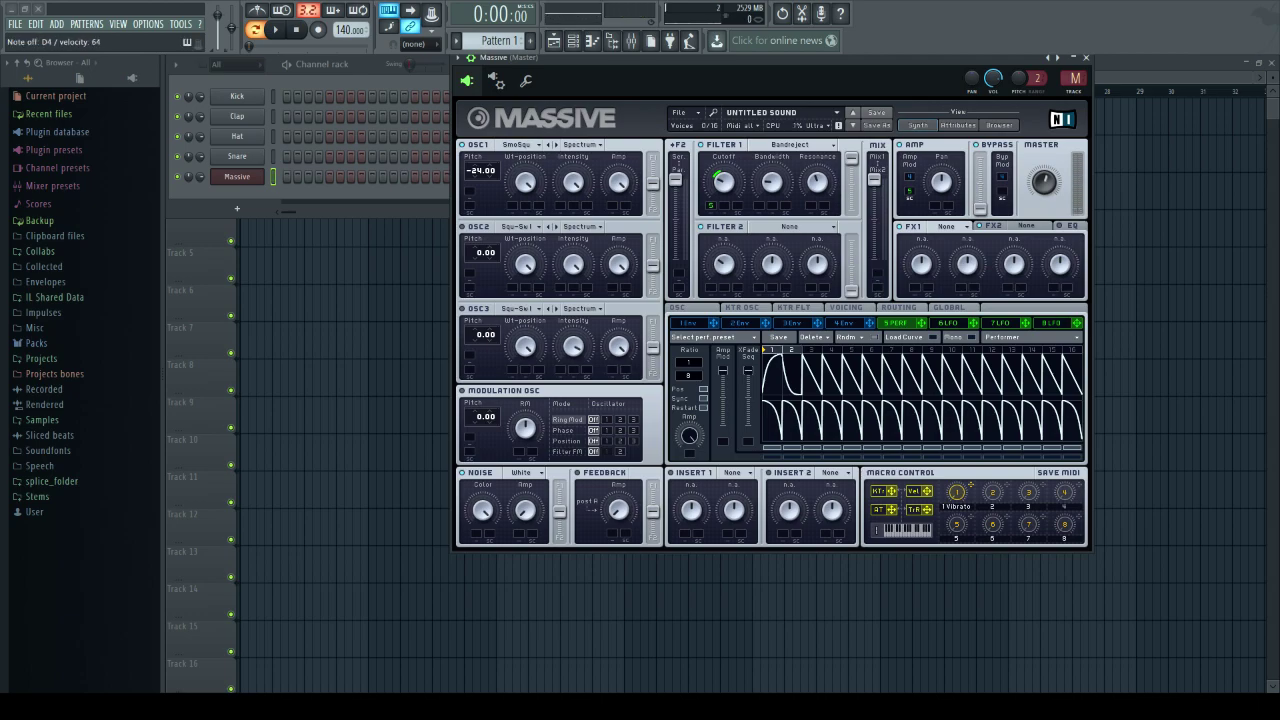
- Try to modulate envelope 4's attack level with performer 5
click(845, 323)
drag(740, 436, 740, 455)
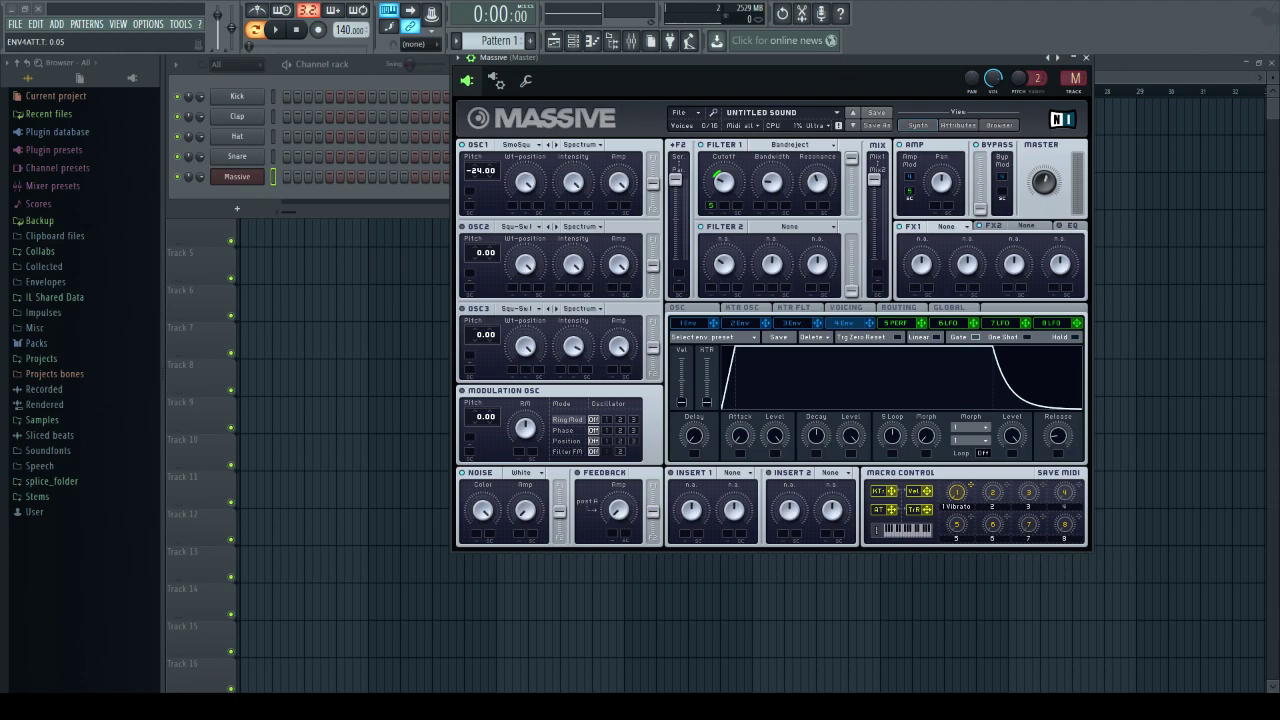
click(895, 323)
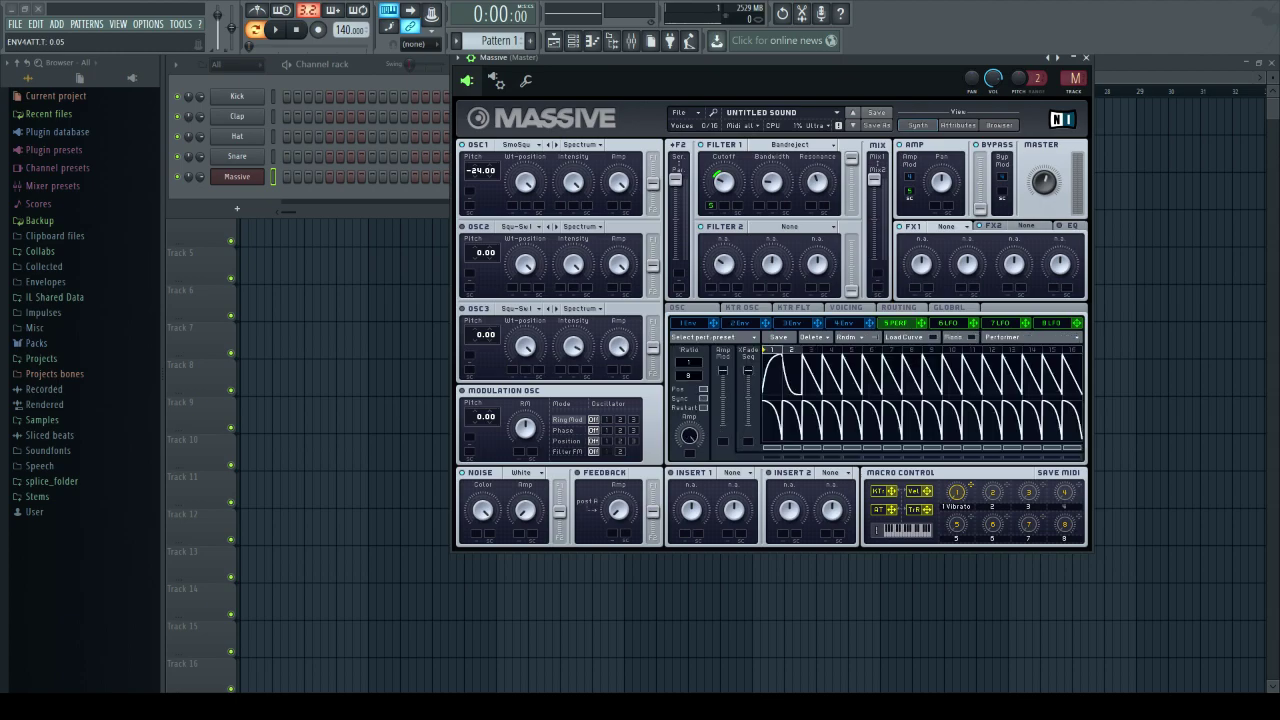
click(845, 323)
click(895, 323)
click(845, 323)
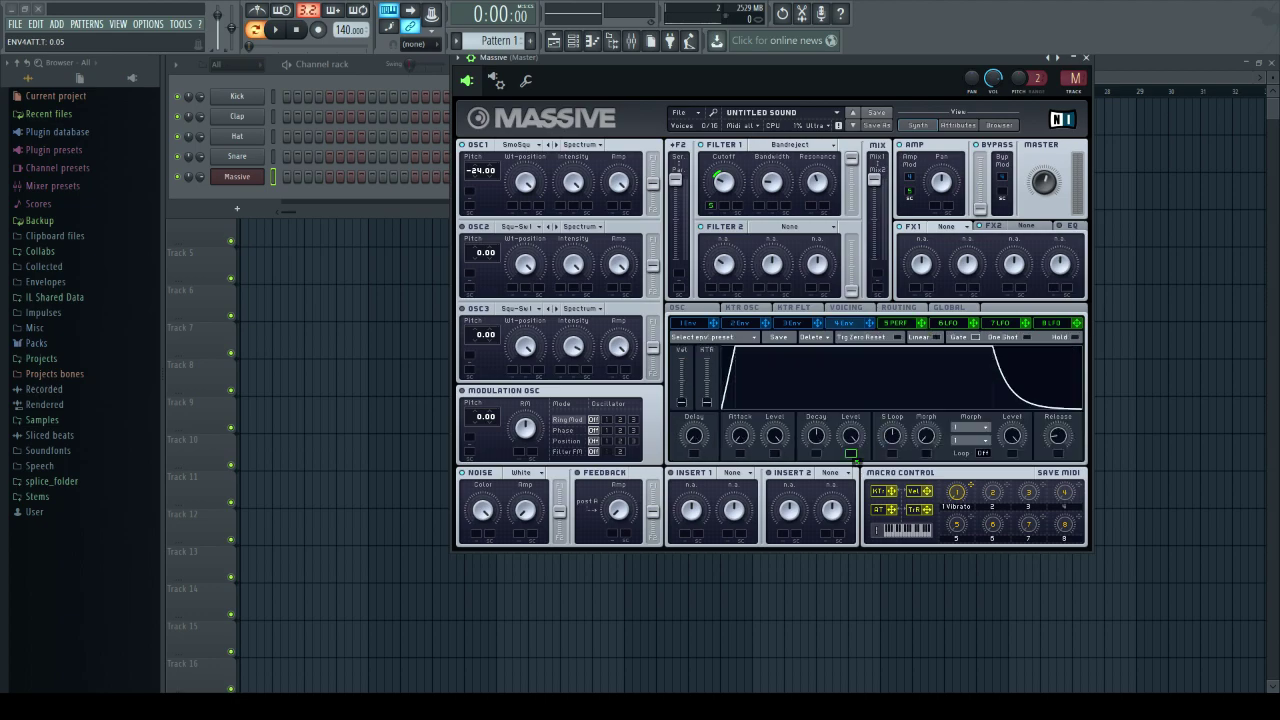
drag(856, 460, 776, 454)
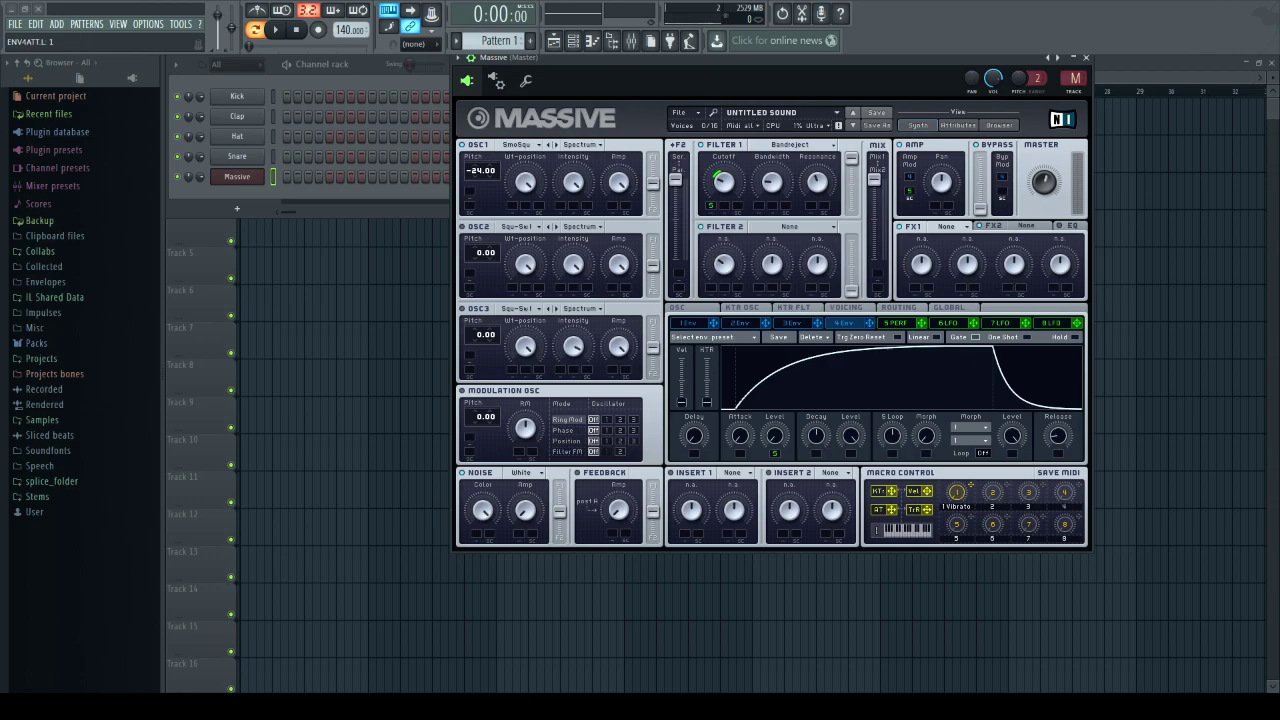
- Clear envelope 4's attack-level modulation, assign performer 5 to its decay level and audition the patch with D4 notes
drag(816, 436, 850, 520)
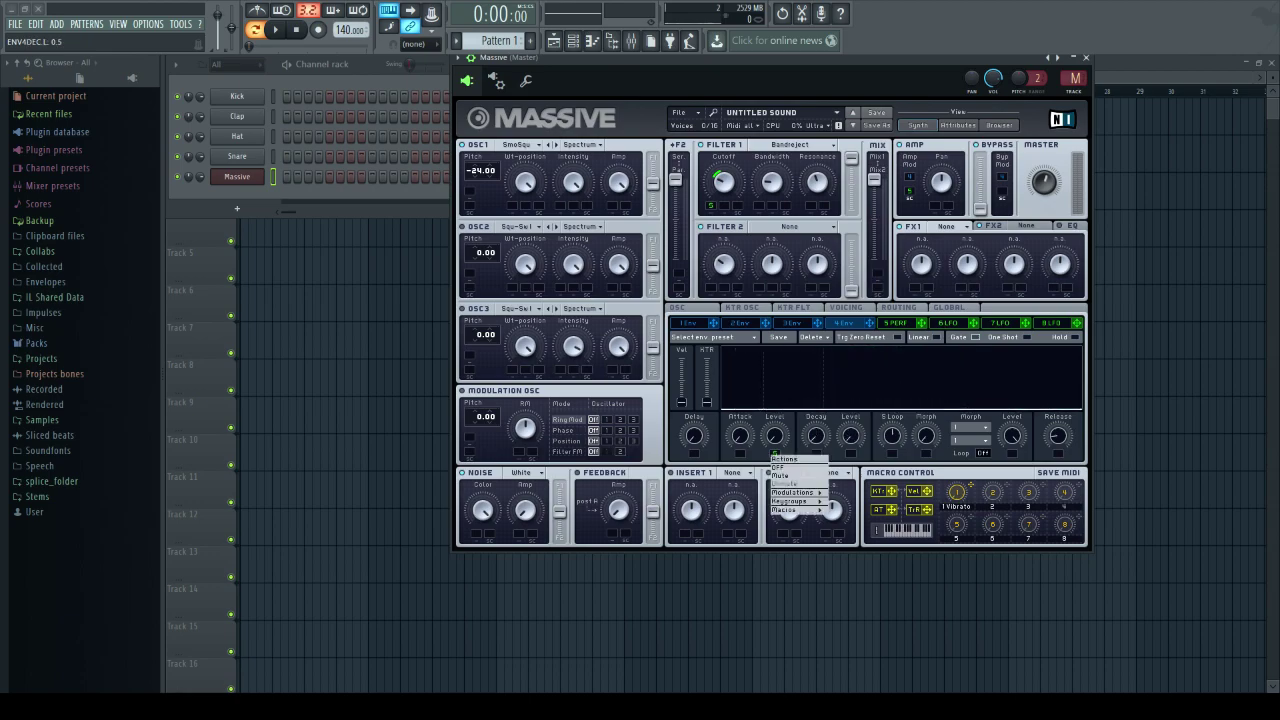
drag(928, 332, 851, 436)
key(x)
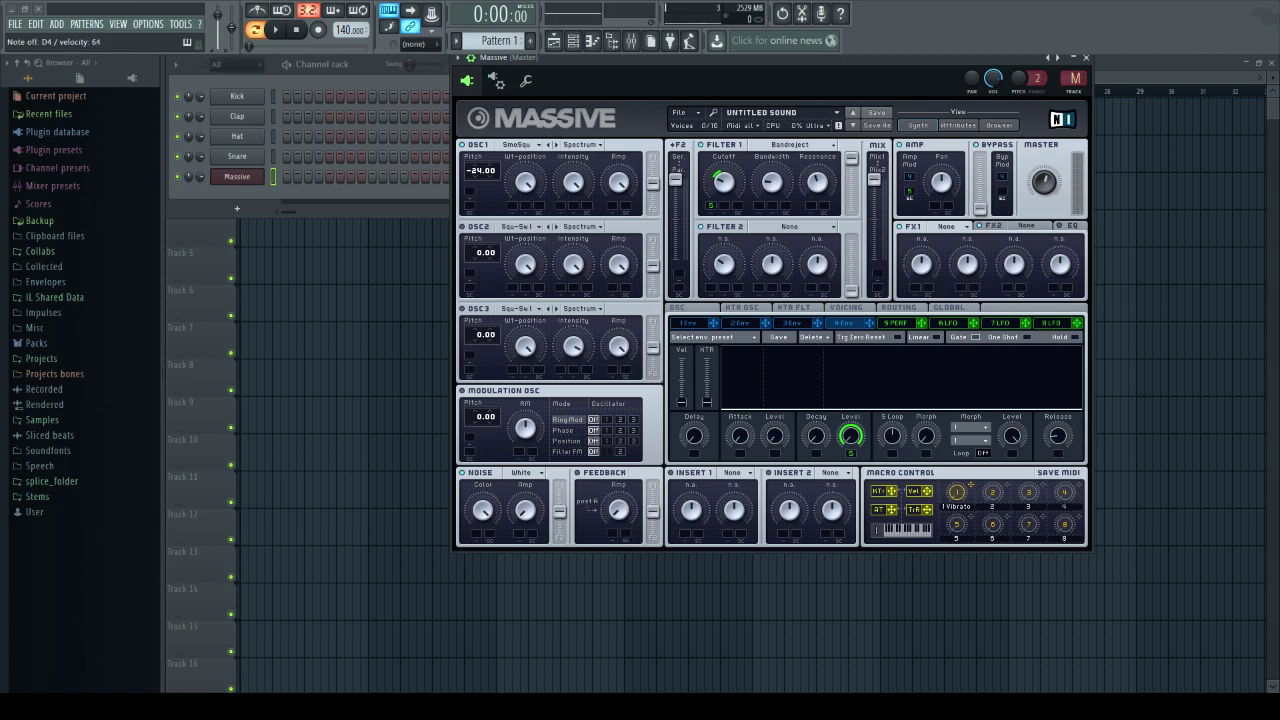
key(x)
key(x)
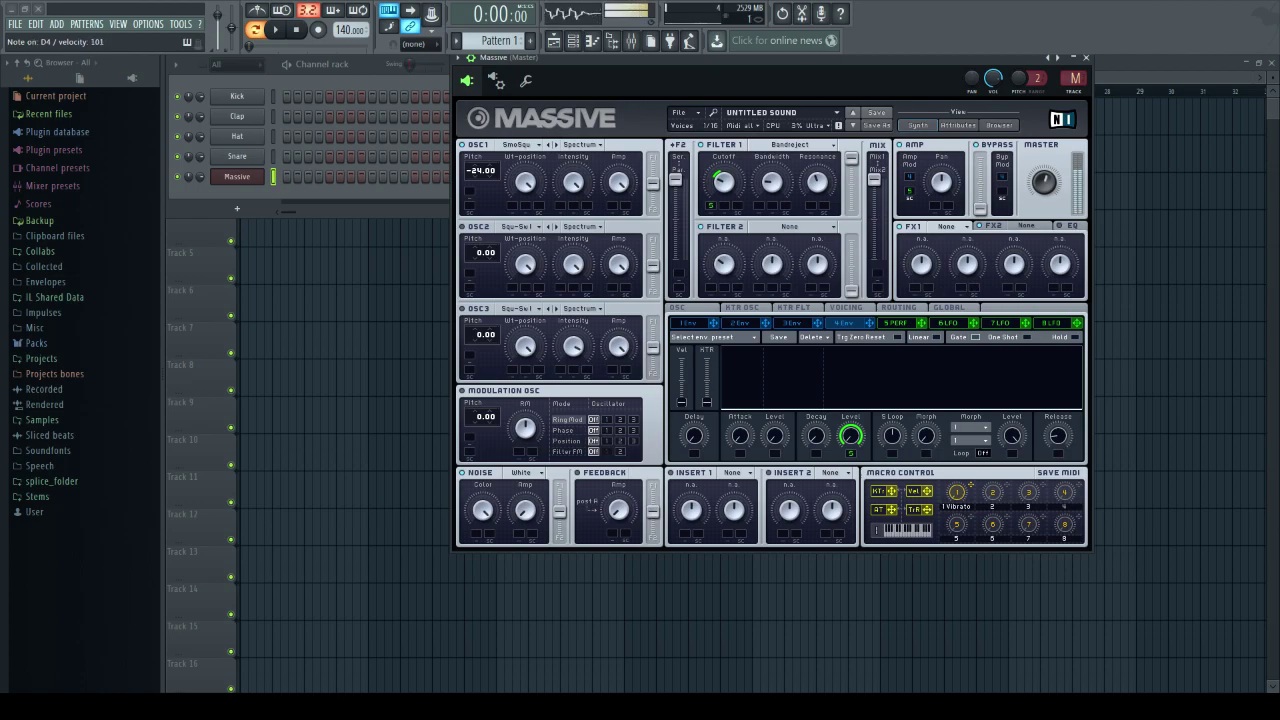
key(x)
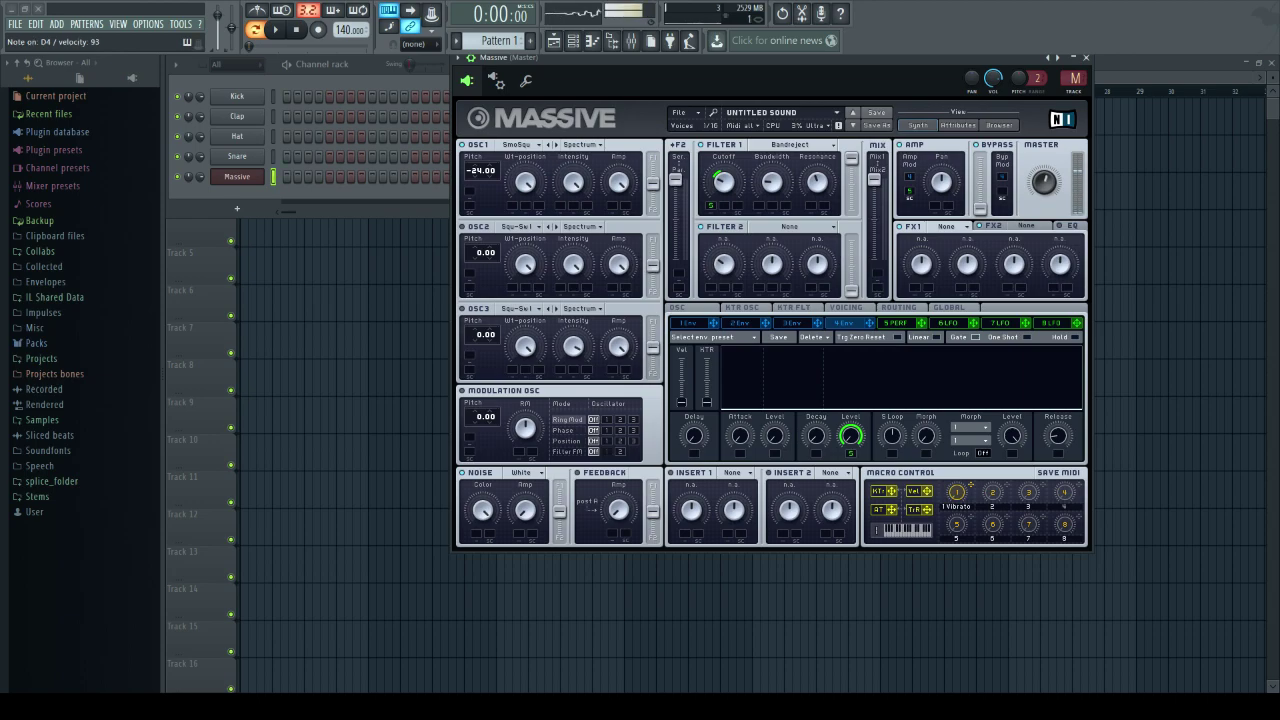
key(x)
- Fine-tune filter 1's cutoff modulation range while playing notes, and assign performer 5 to the filter's bandwidth
drag(724, 182, 724, 174)
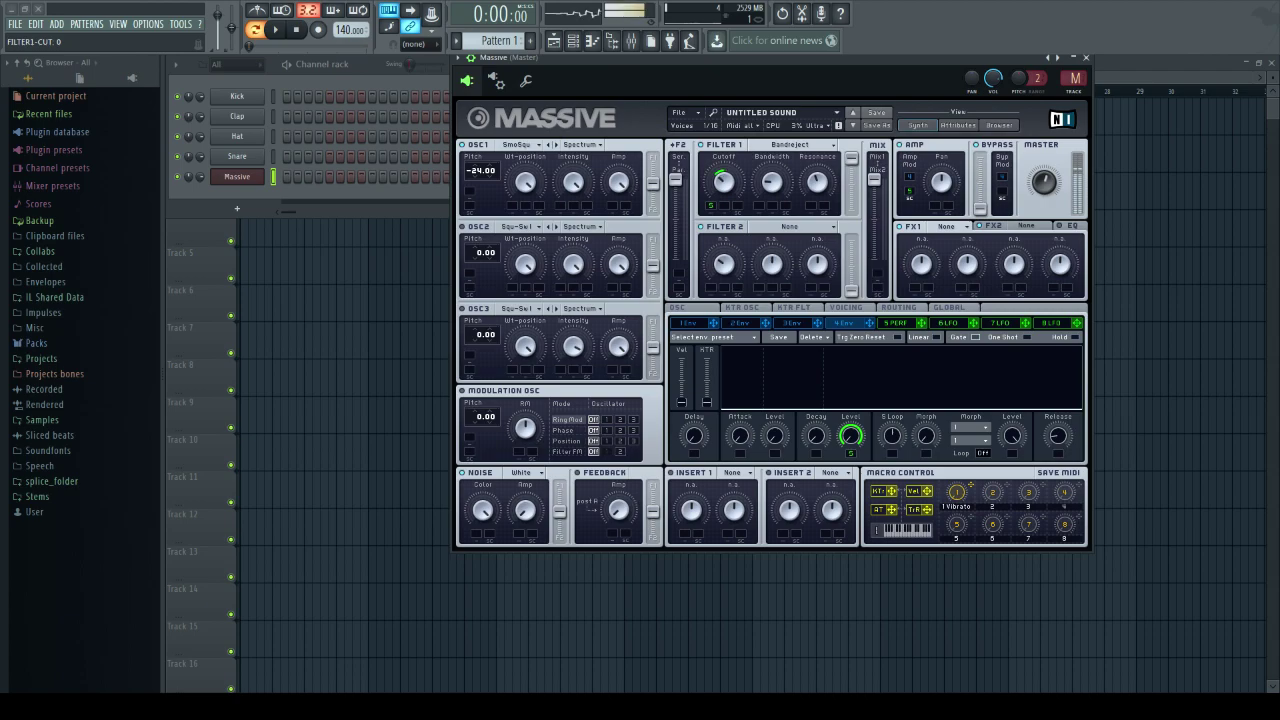
key(x)
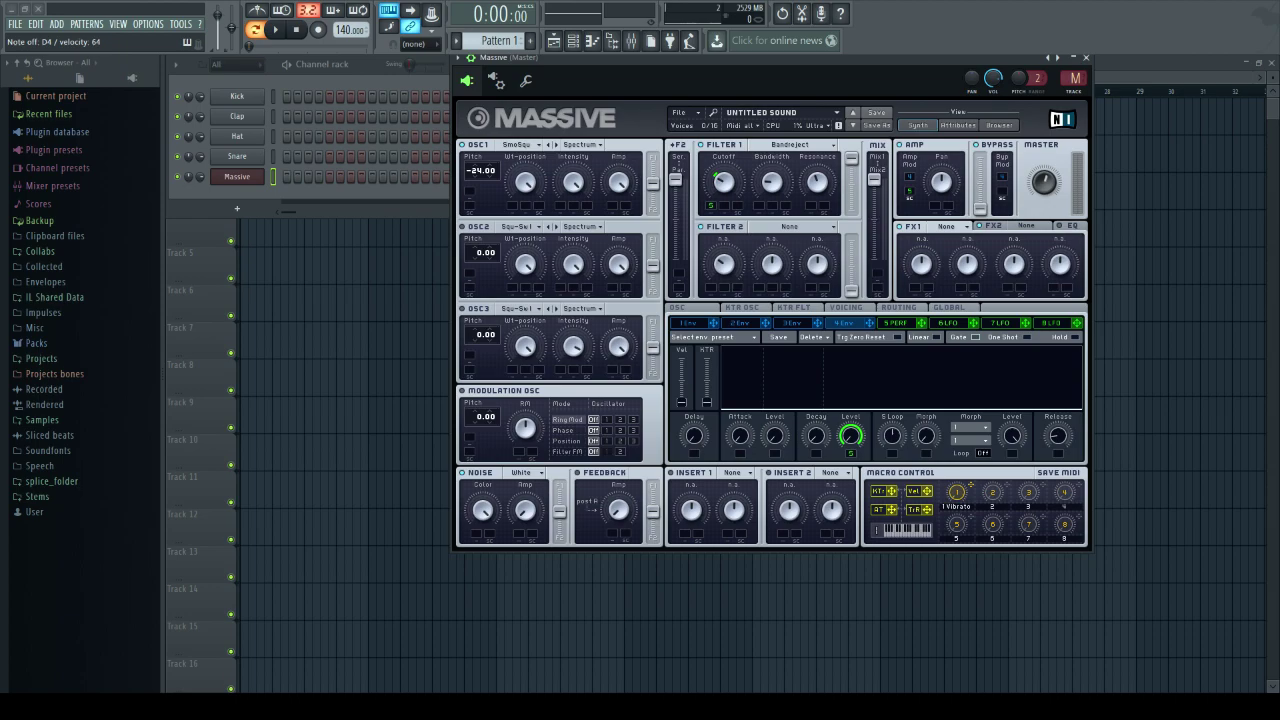
key(x)
click(893, 323)
drag(929, 331, 757, 204)
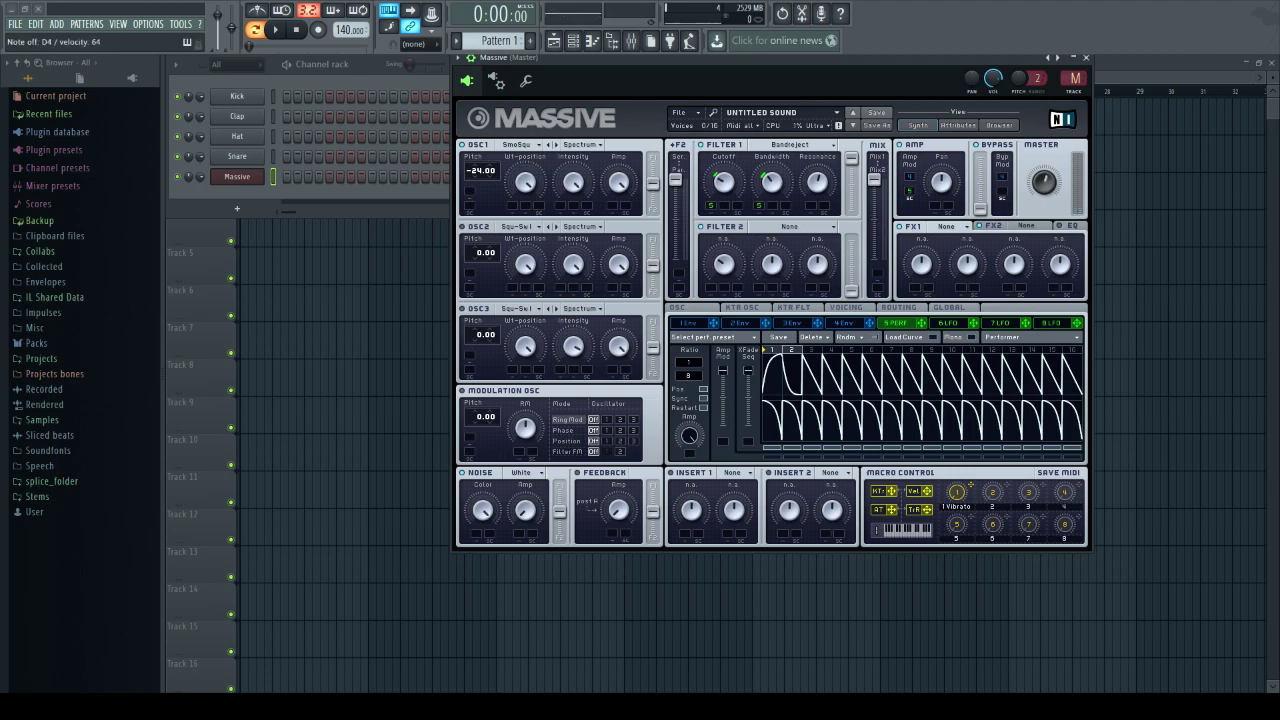
- Load Brauner Tube as the FX1 effect and lower its drive and dry/wet amounts
drag(827, 60, 920, 66)
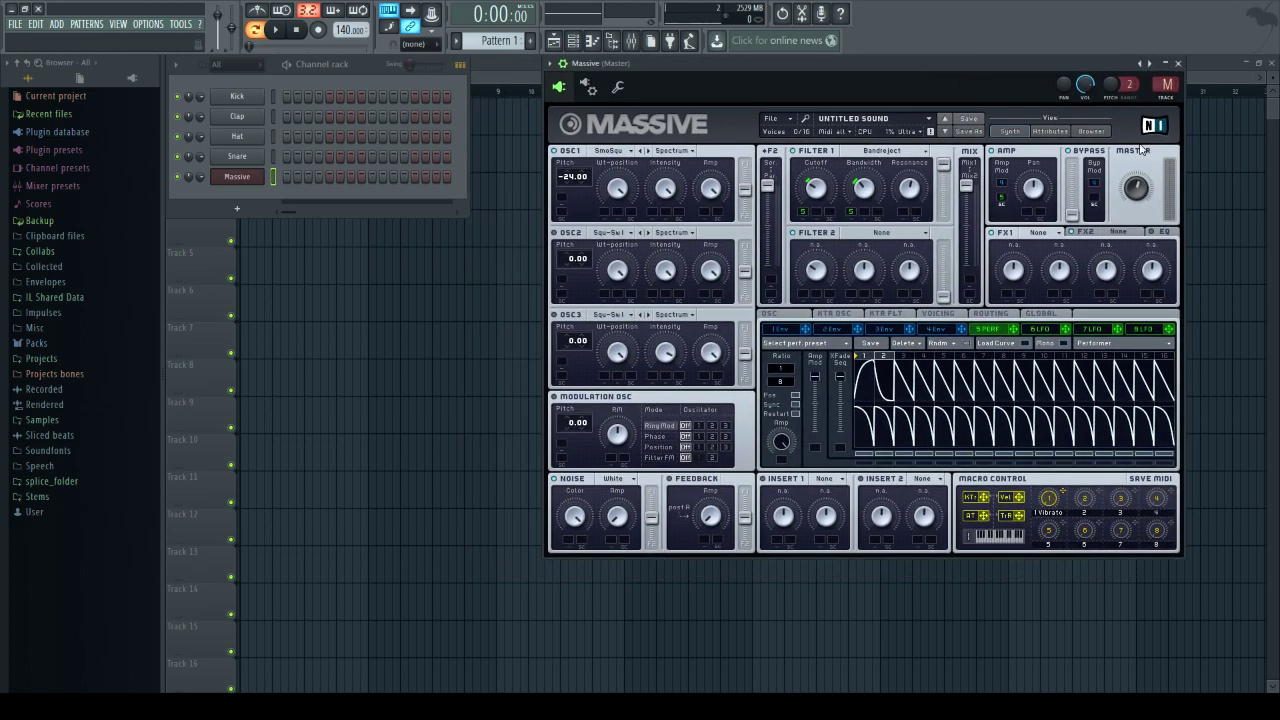
click(1040, 232)
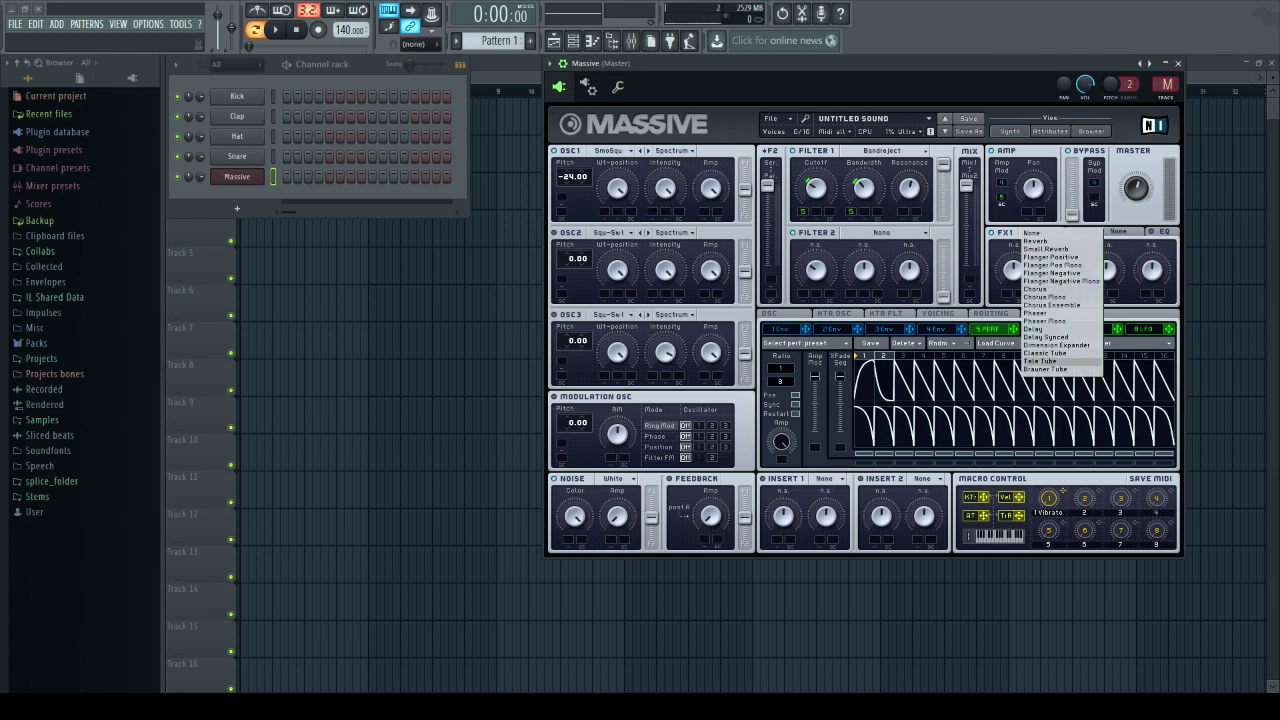
click(1045, 369)
drag(1060, 270, 1013, 300)
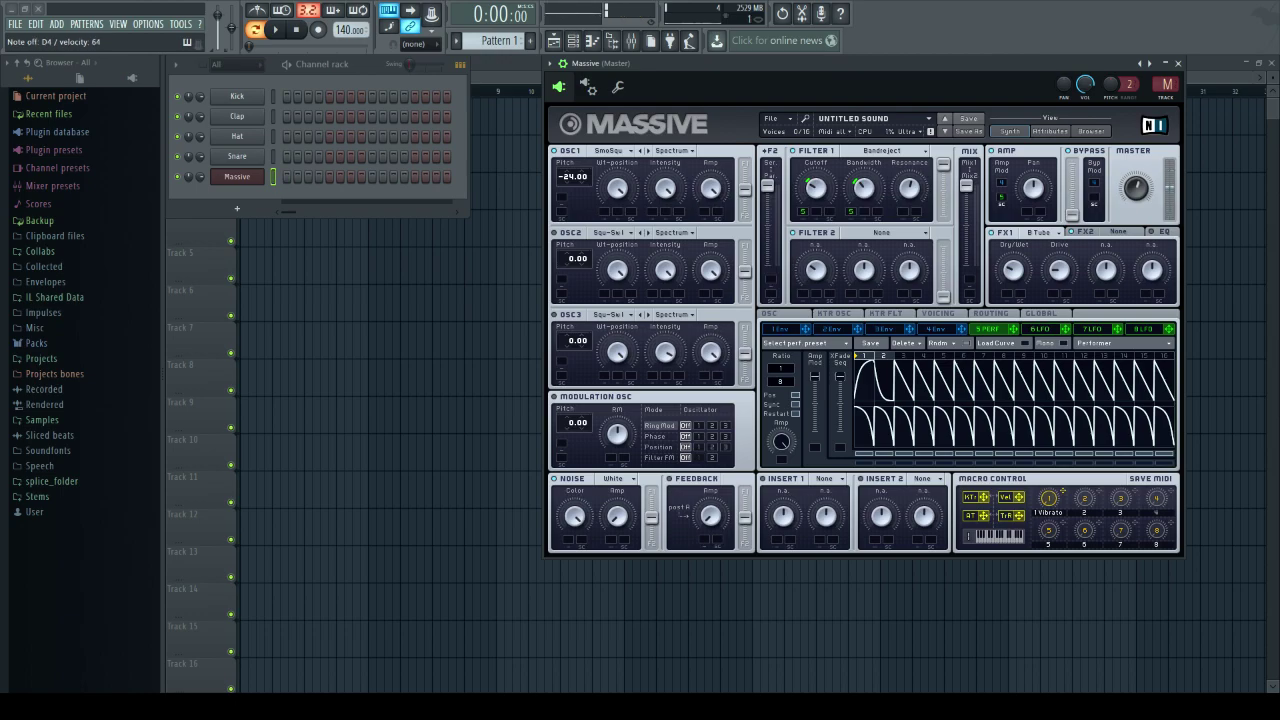
- Load Dimension Expander as the FX2 effect
click(1086, 232)
click(1120, 232)
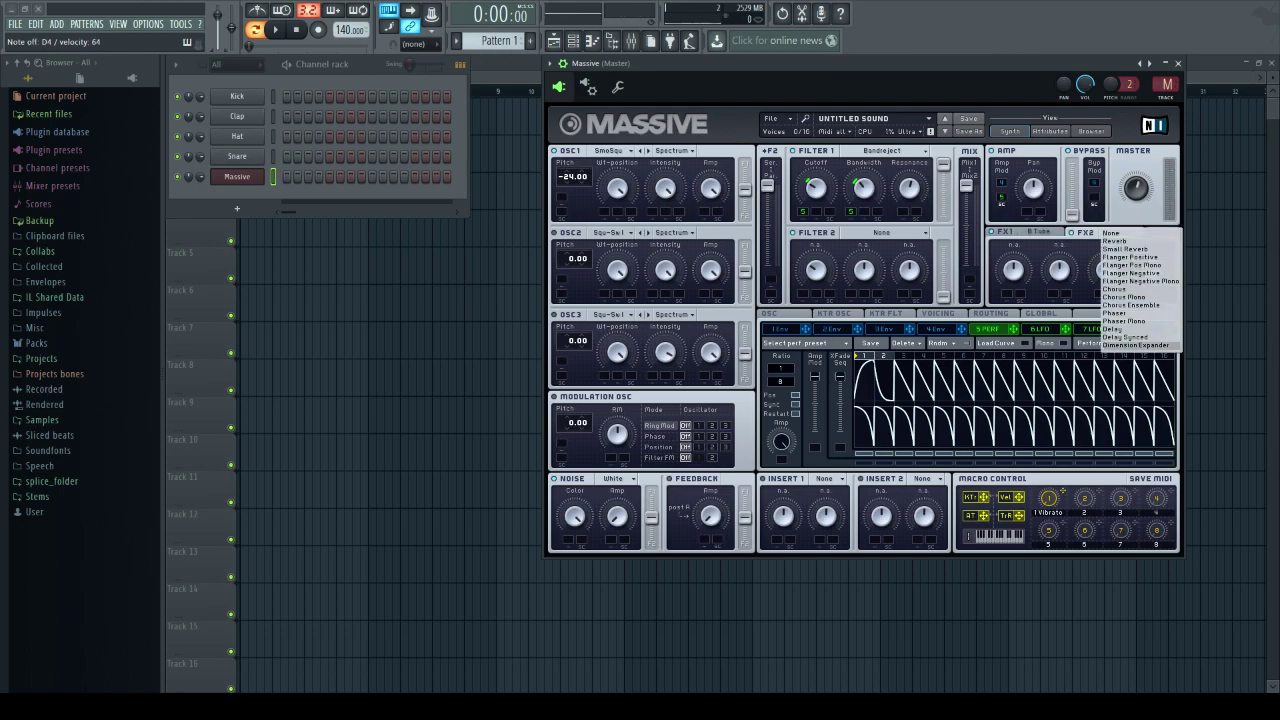
click(1140, 347)
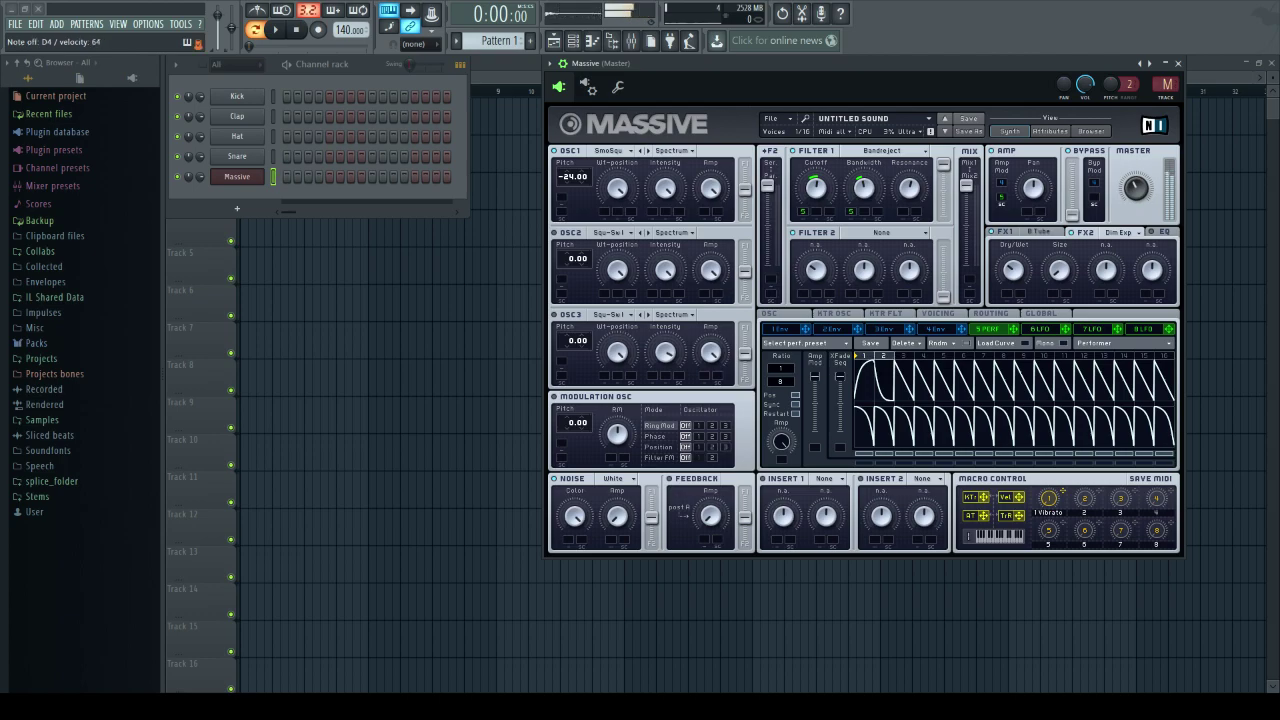
- Try another mode for oscillator 1, restore Spectrum and reduce the oscillator's intensity
click(672, 150)
click(672, 172)
click(672, 150)
click(672, 153)
drag(665, 188, 665, 206)
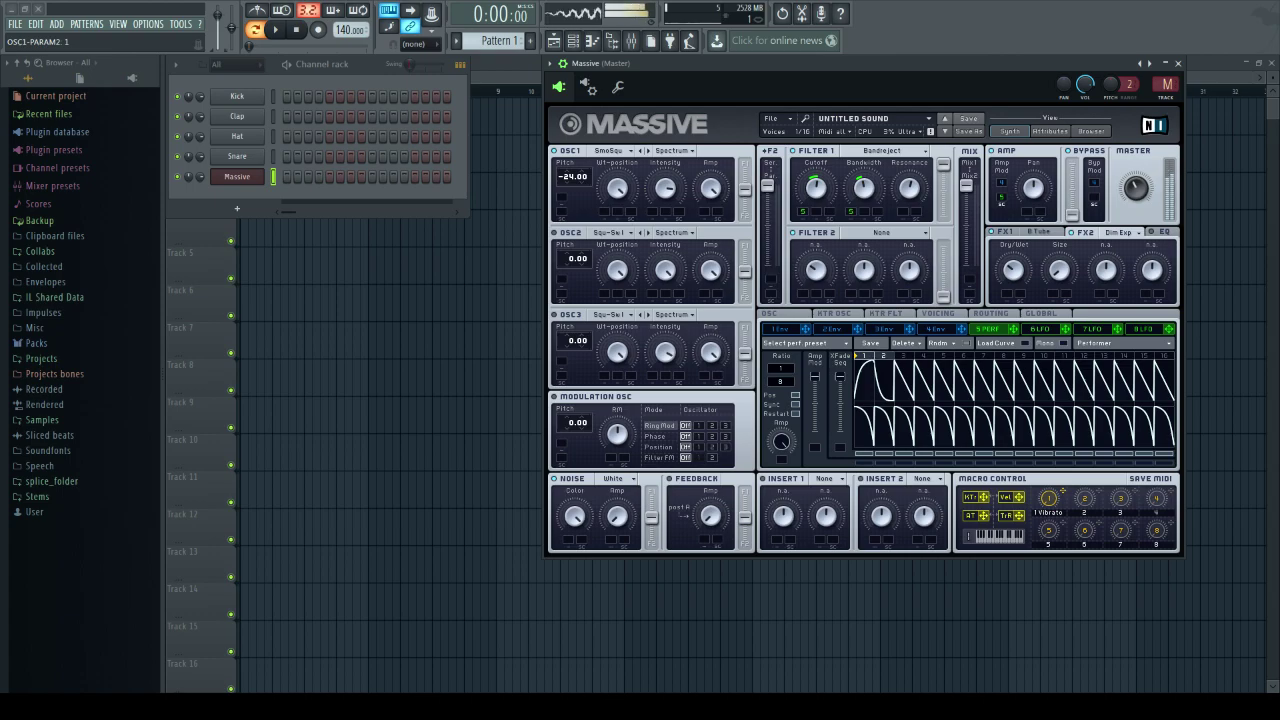
- Load Sine Shaper into insert 1 and adjust its drive
click(824, 478)
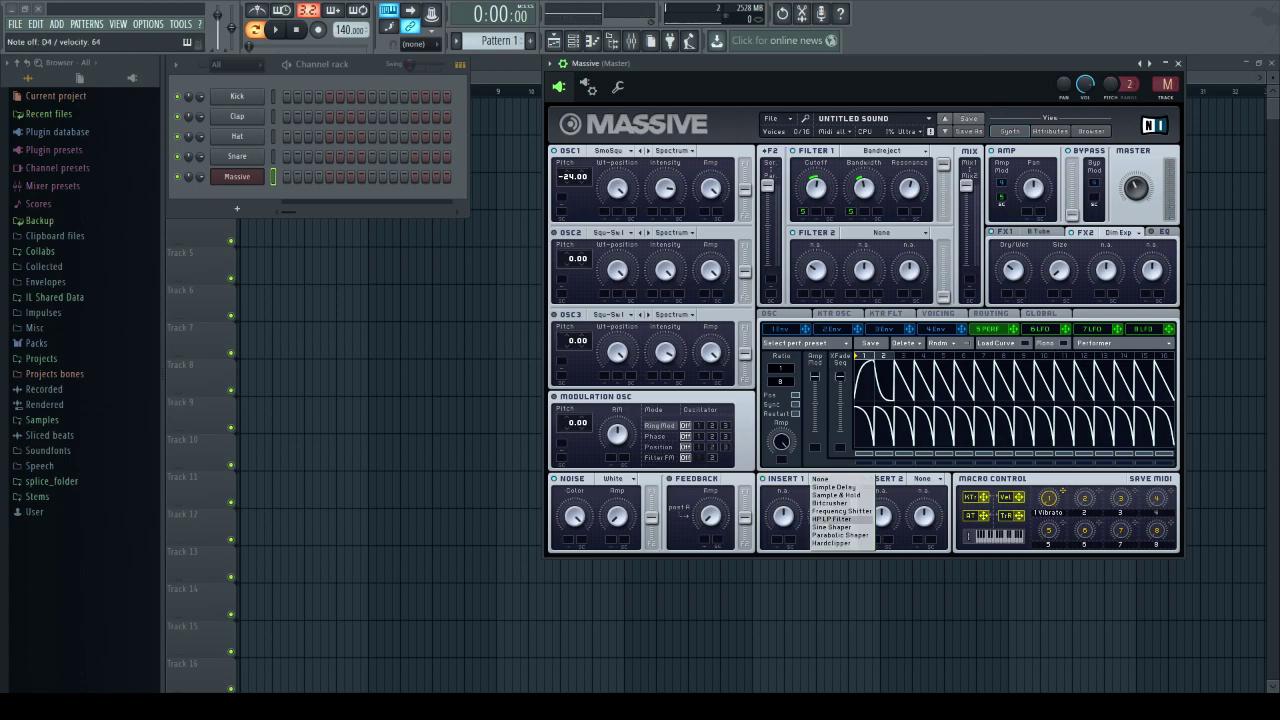
click(831, 527)
mouse_move(826, 517)
mouse_down()
mouse_move(783, 521)
mouse_move(783, 545)
mouse_move(826, 515)
mouse_up()
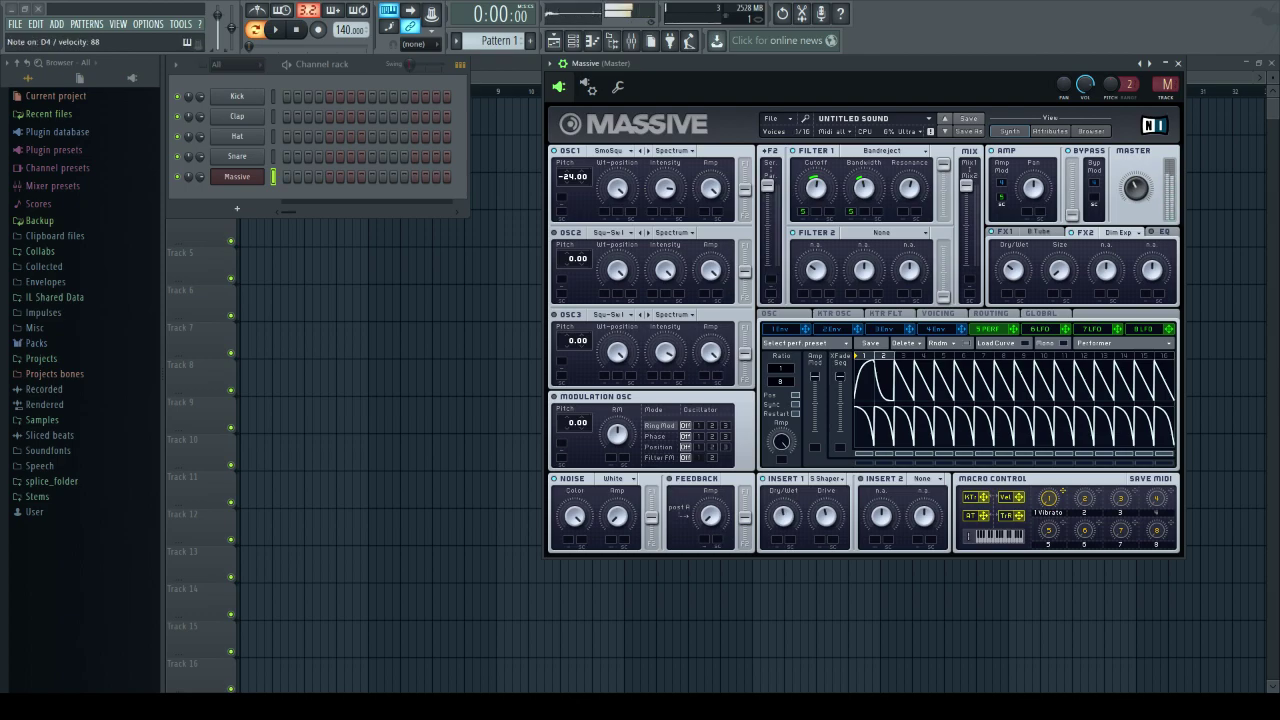
- Enable the unison pan position spread in the voicing settings and raise its amount slightly
click(991, 314)
click(938, 314)
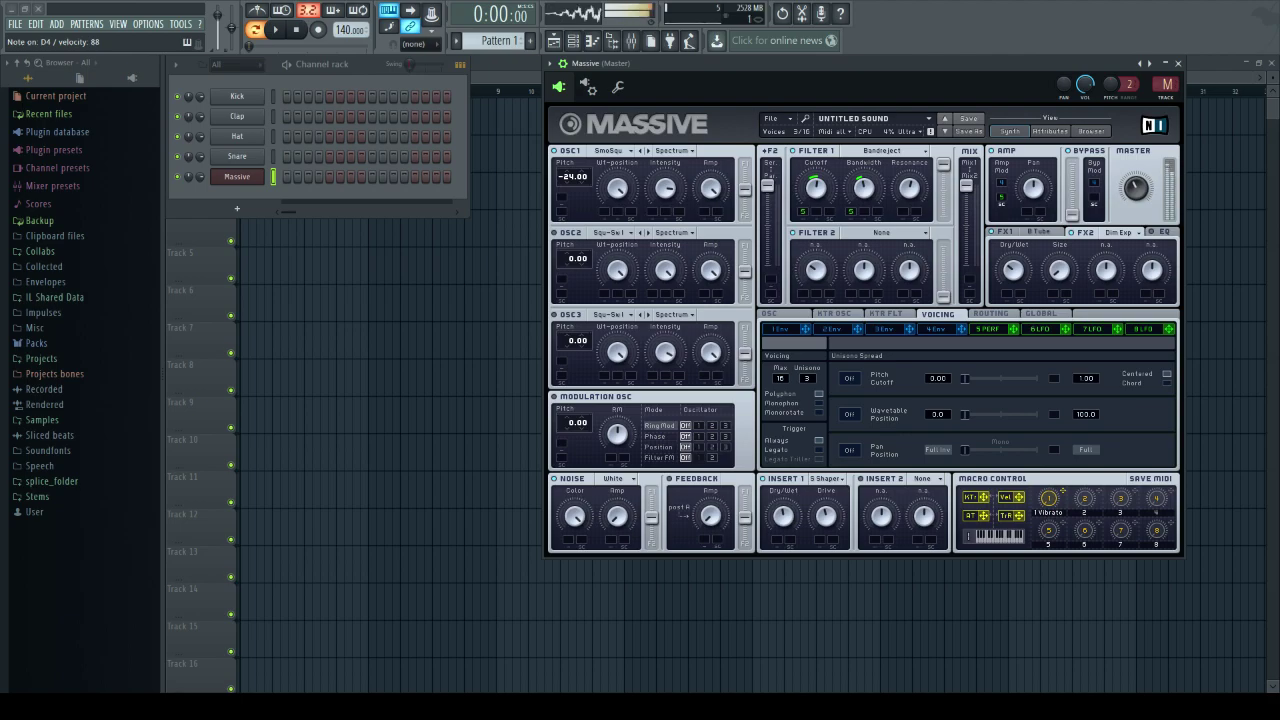
click(849, 450)
drag(965, 450, 982, 450)
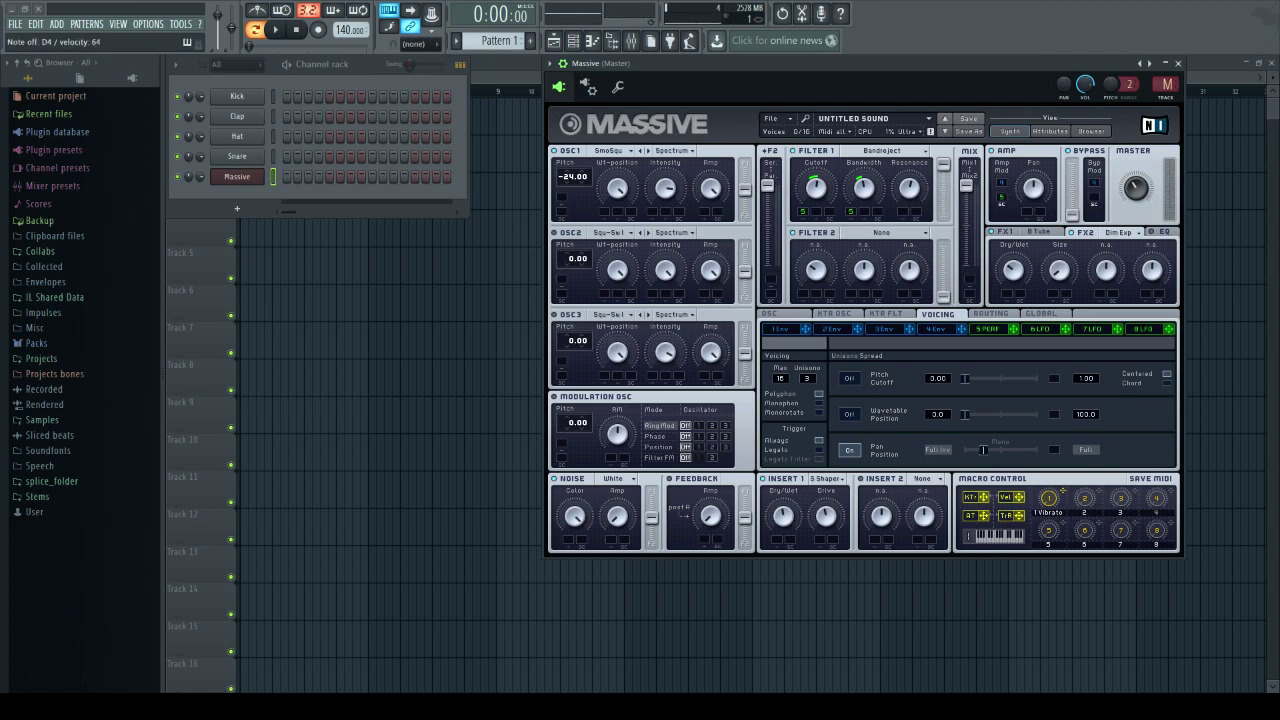
- Set Filter 2 to Double Notch and modulate its cutoff with performer 5
click(881, 232)
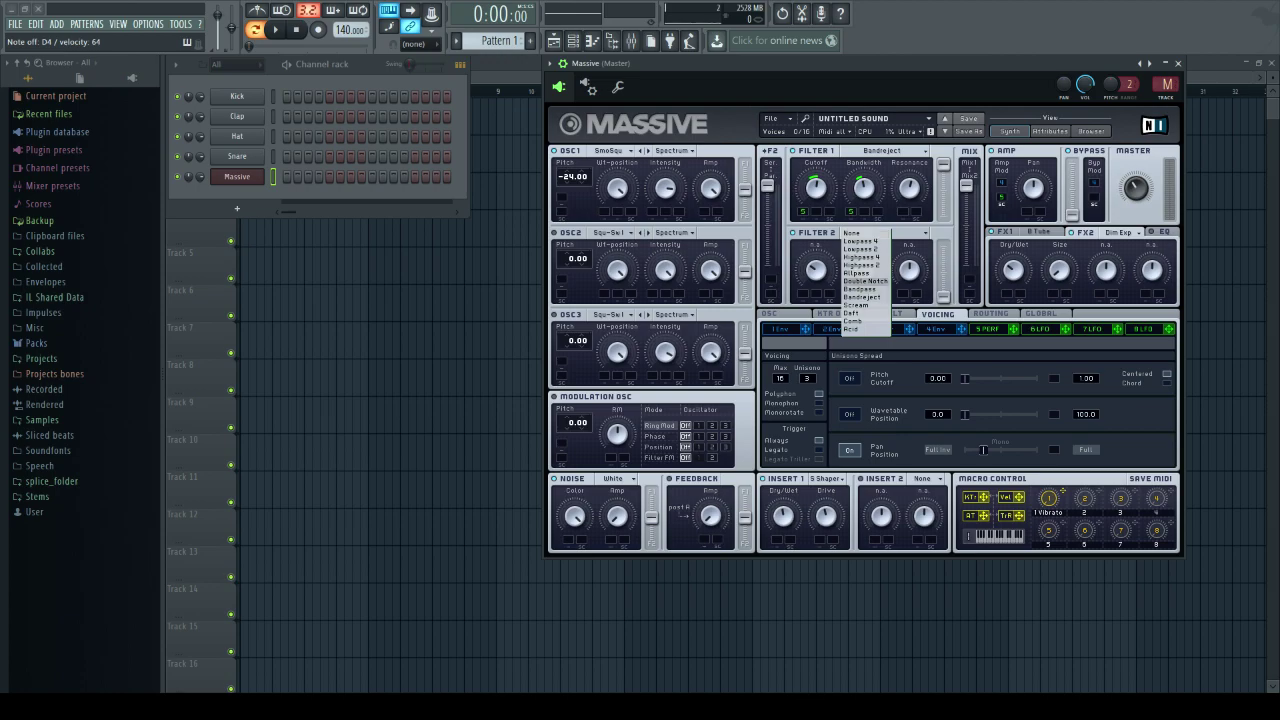
click(866, 281)
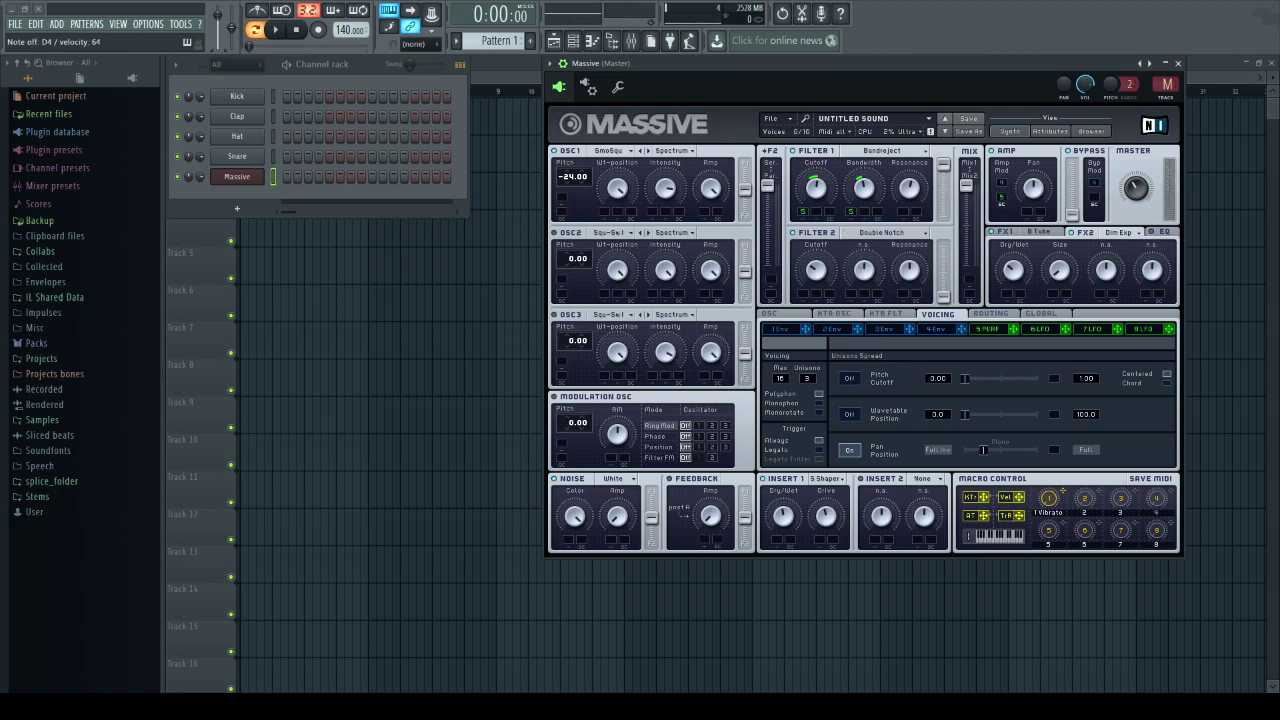
click(987, 328)
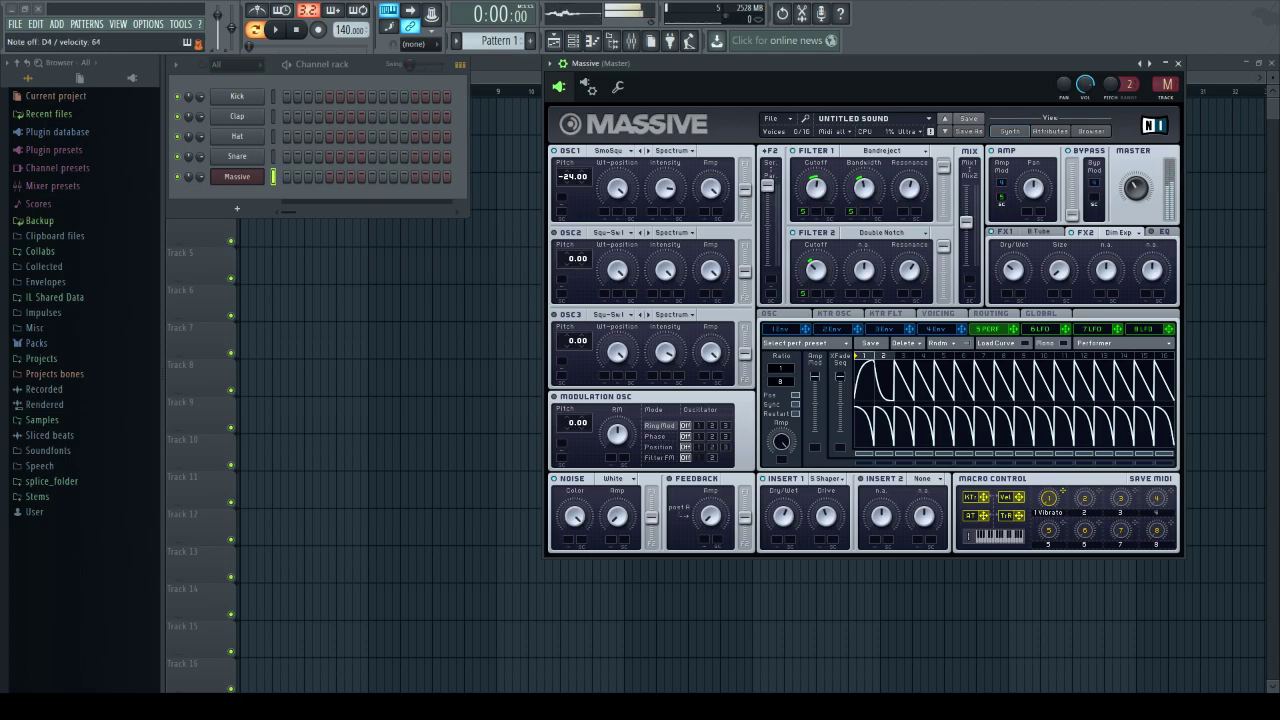
- Move the Massive window clear and rebalance the drive and dry/wet of the Sine Shaper in insert 1
drag(948, 63, 970, 89)
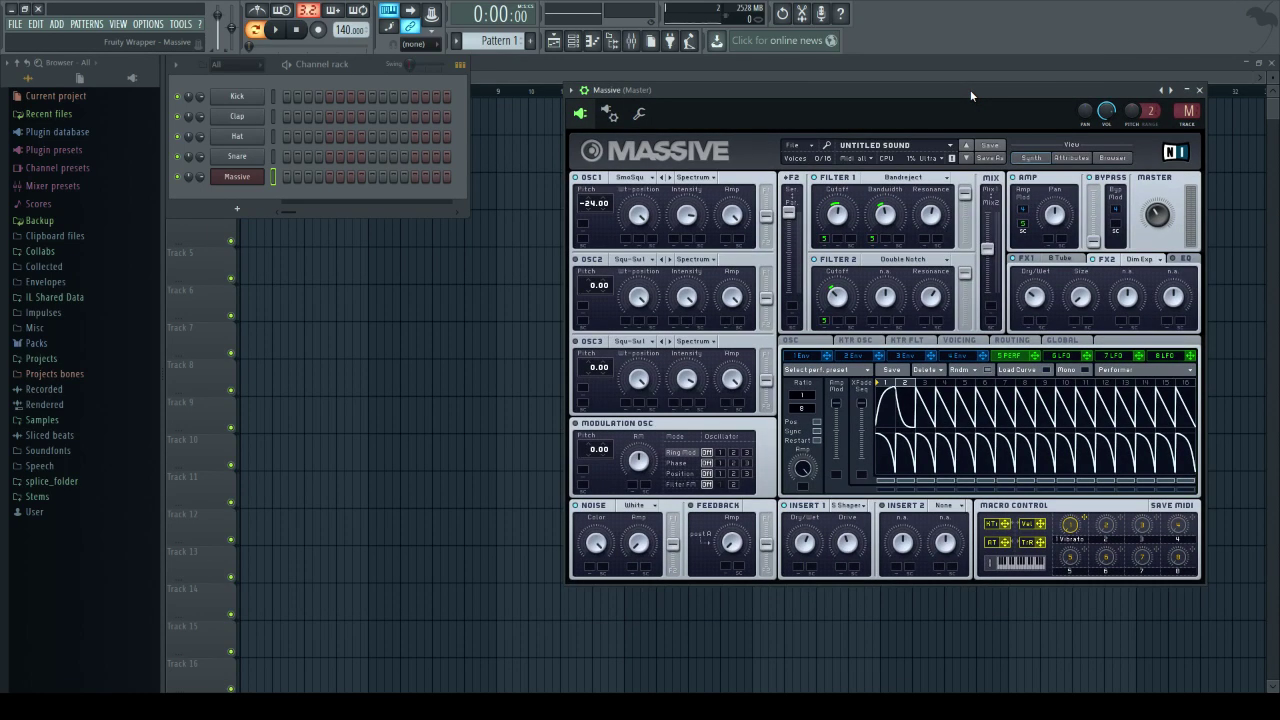
click(853, 547)
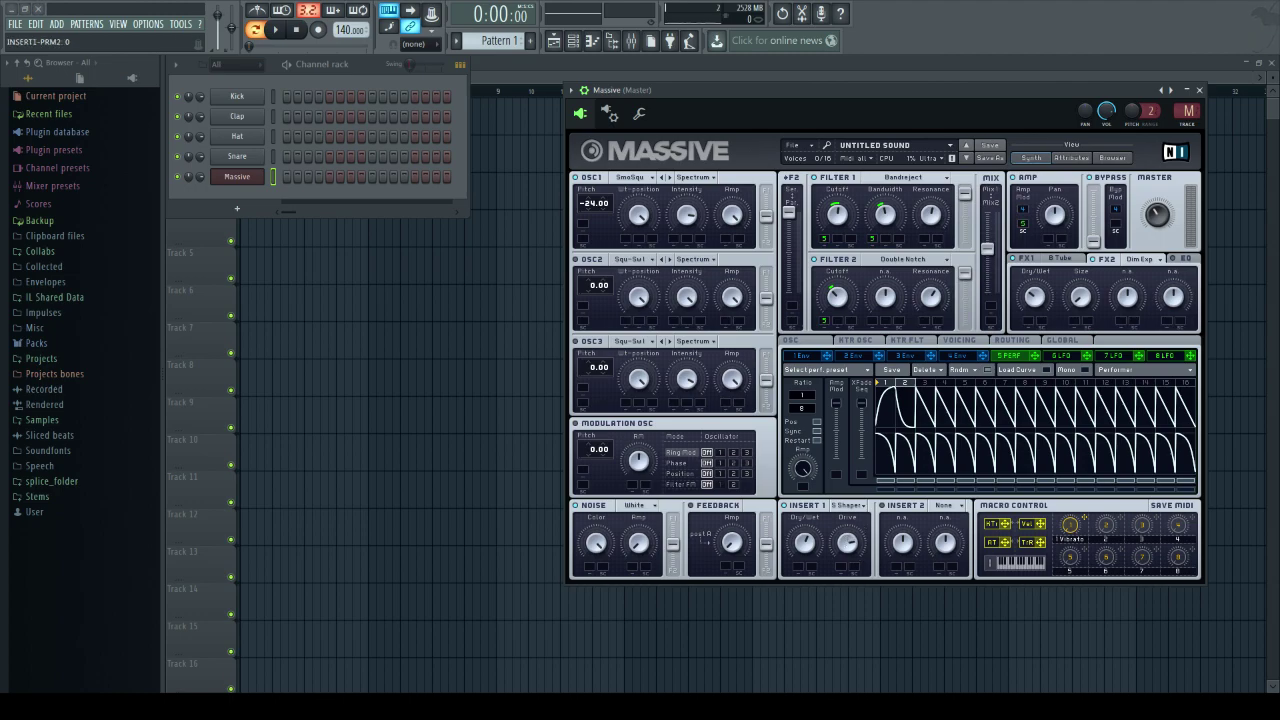
drag(853, 547, 853, 552)
click(804, 543)
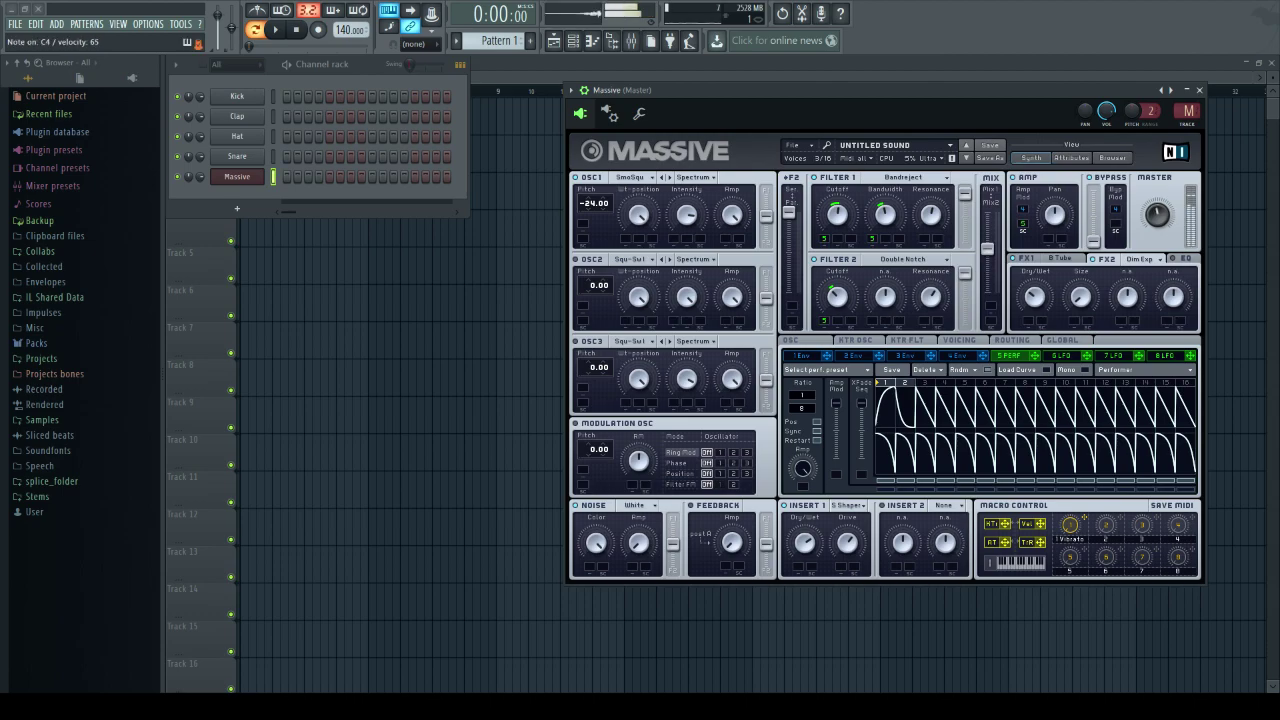
- Enable the unison pitch cutoff spread in the voicing settings and raise its amount slightly
click(959, 340)
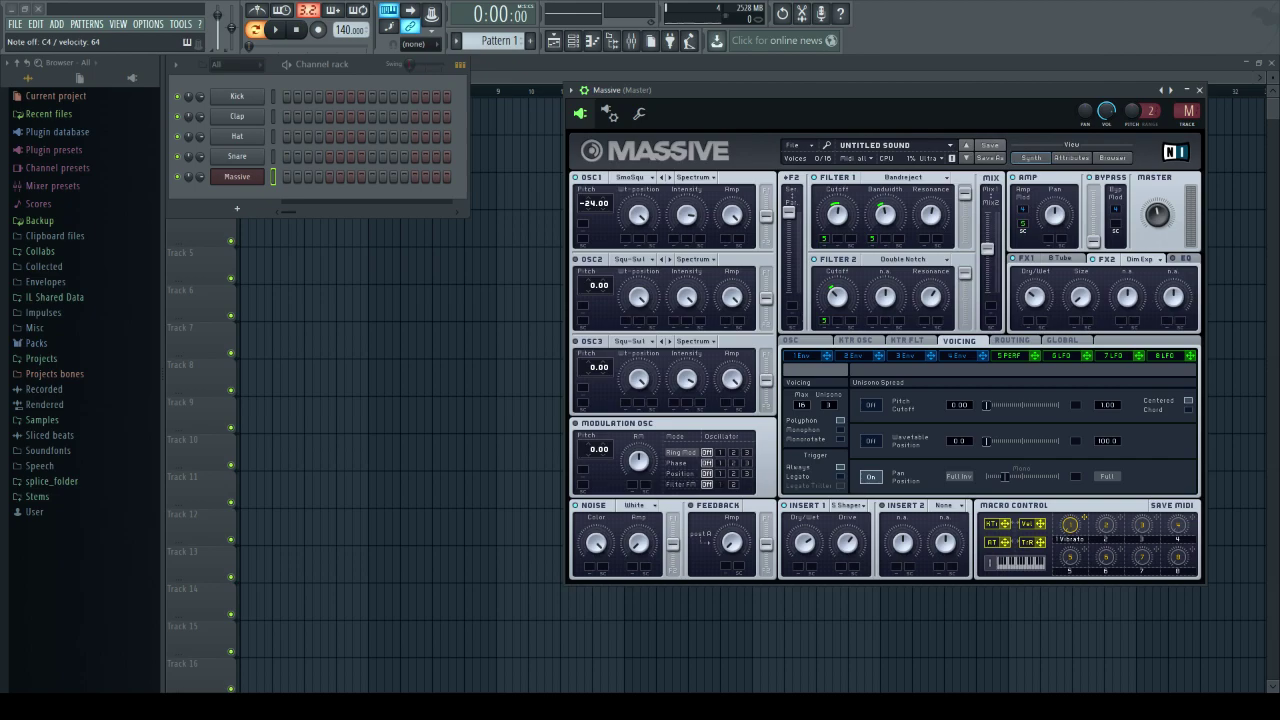
click(790, 340)
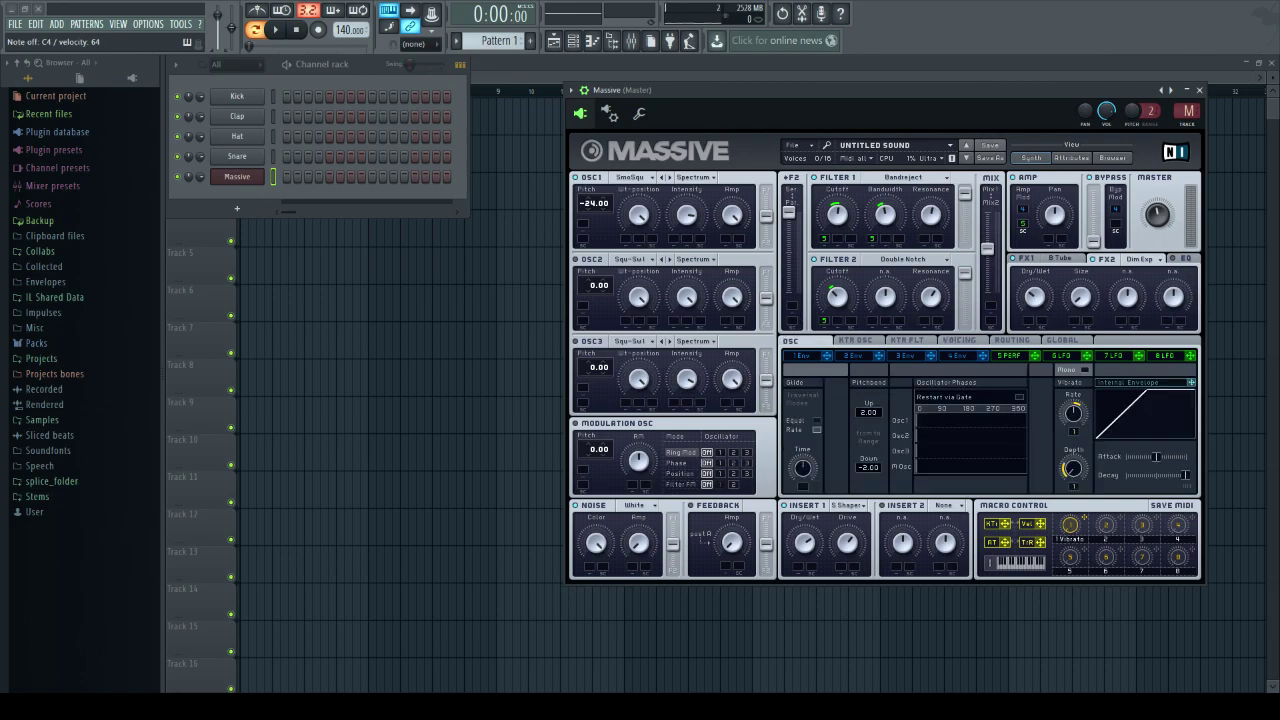
click(959, 340)
click(871, 405)
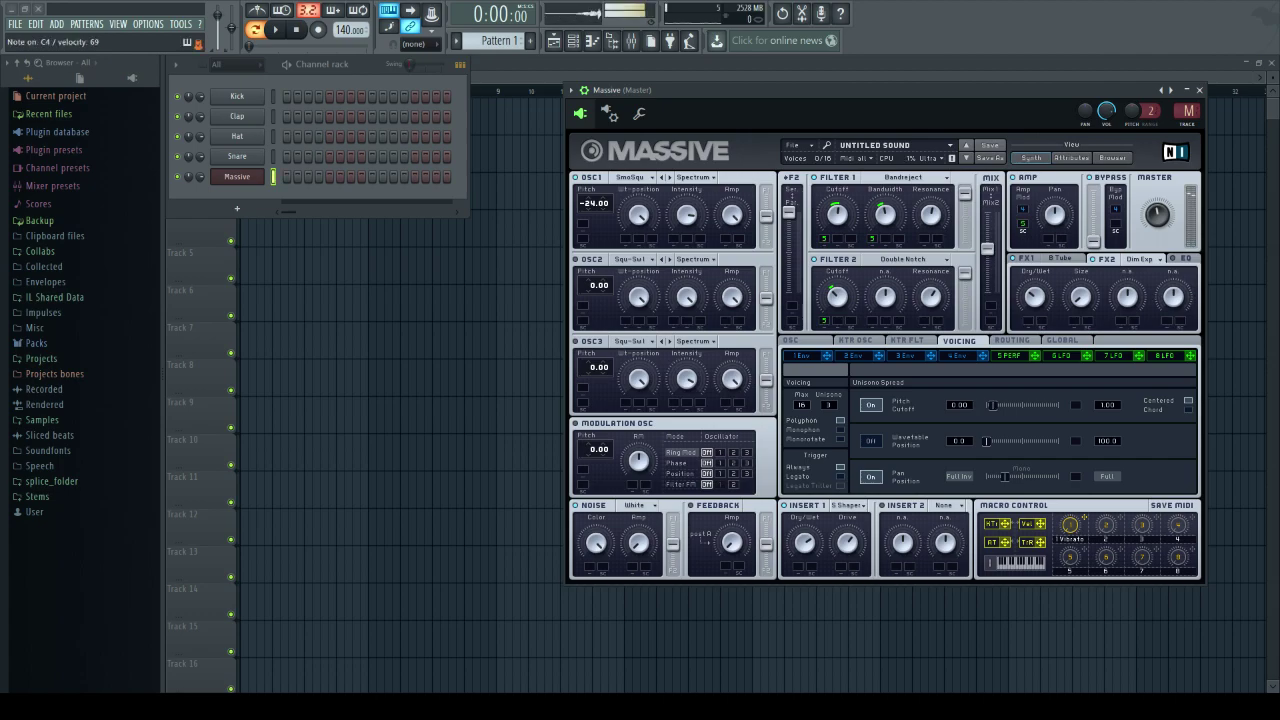
drag(991, 405, 1015, 405)
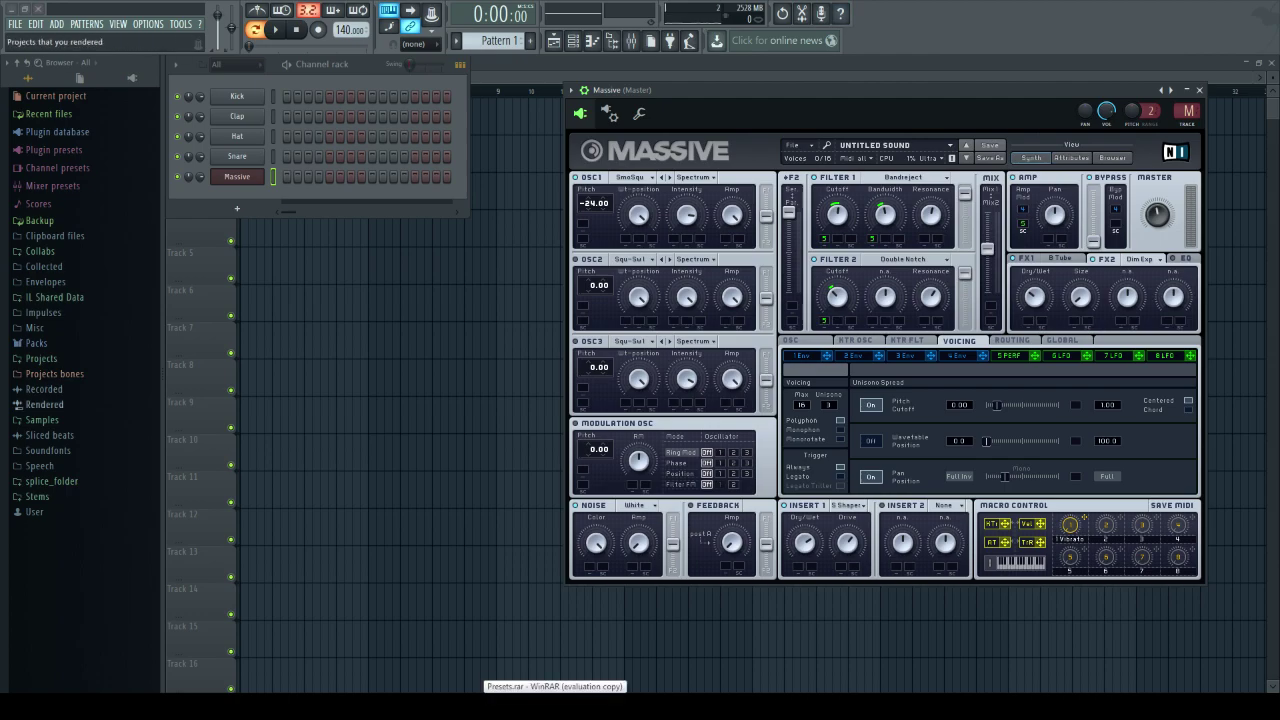
- Bring back the channel rack and the Massive window, and move the synth window up
click(558, 200)
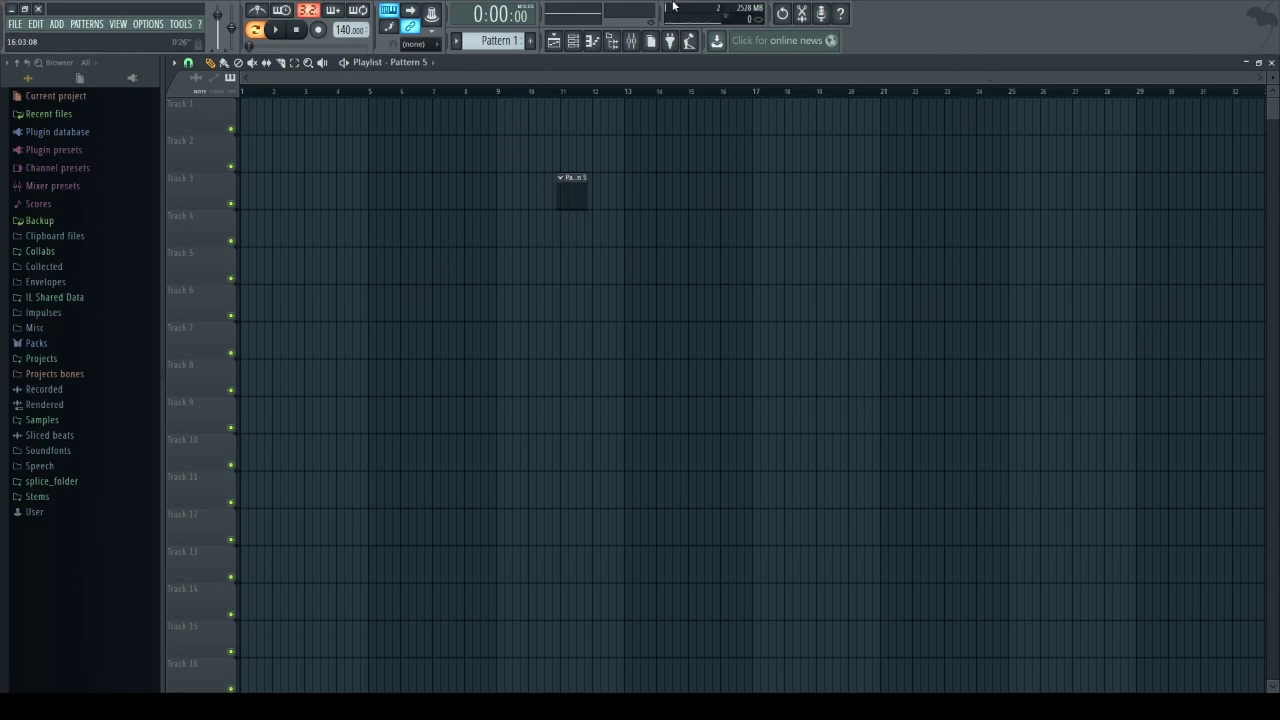
click(572, 40)
click(240, 178)
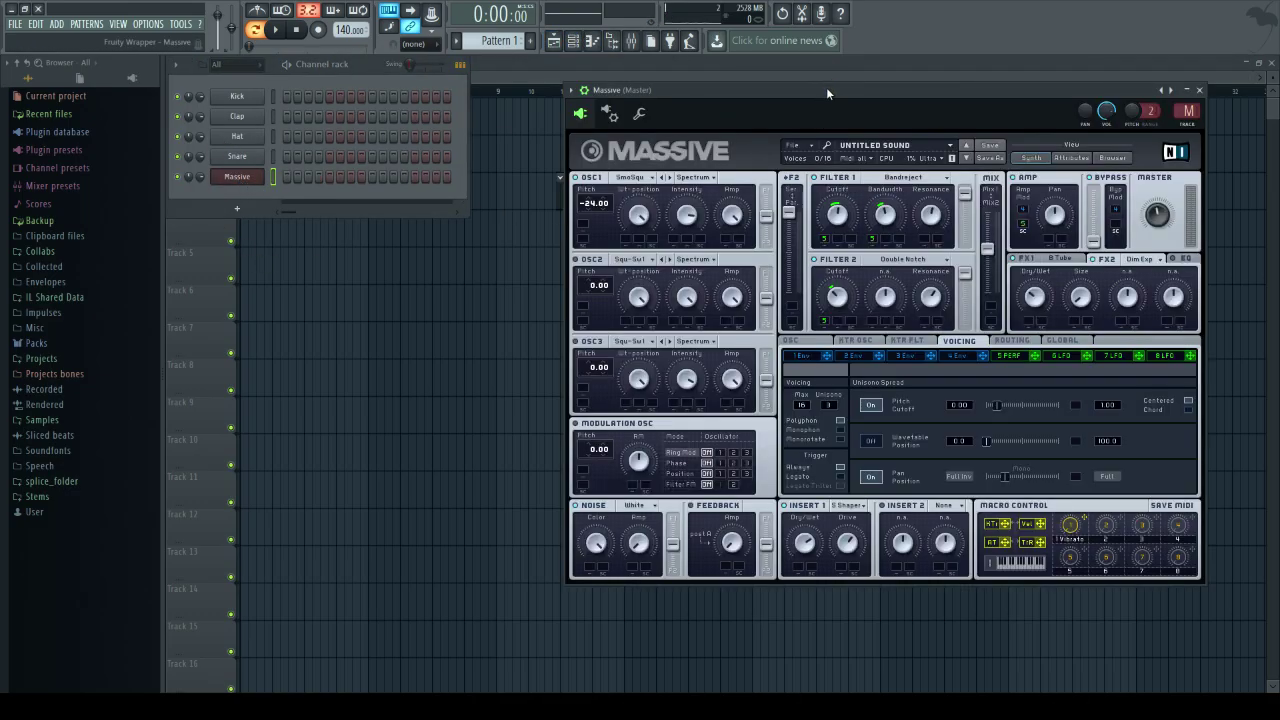
drag(826, 92, 831, 64)
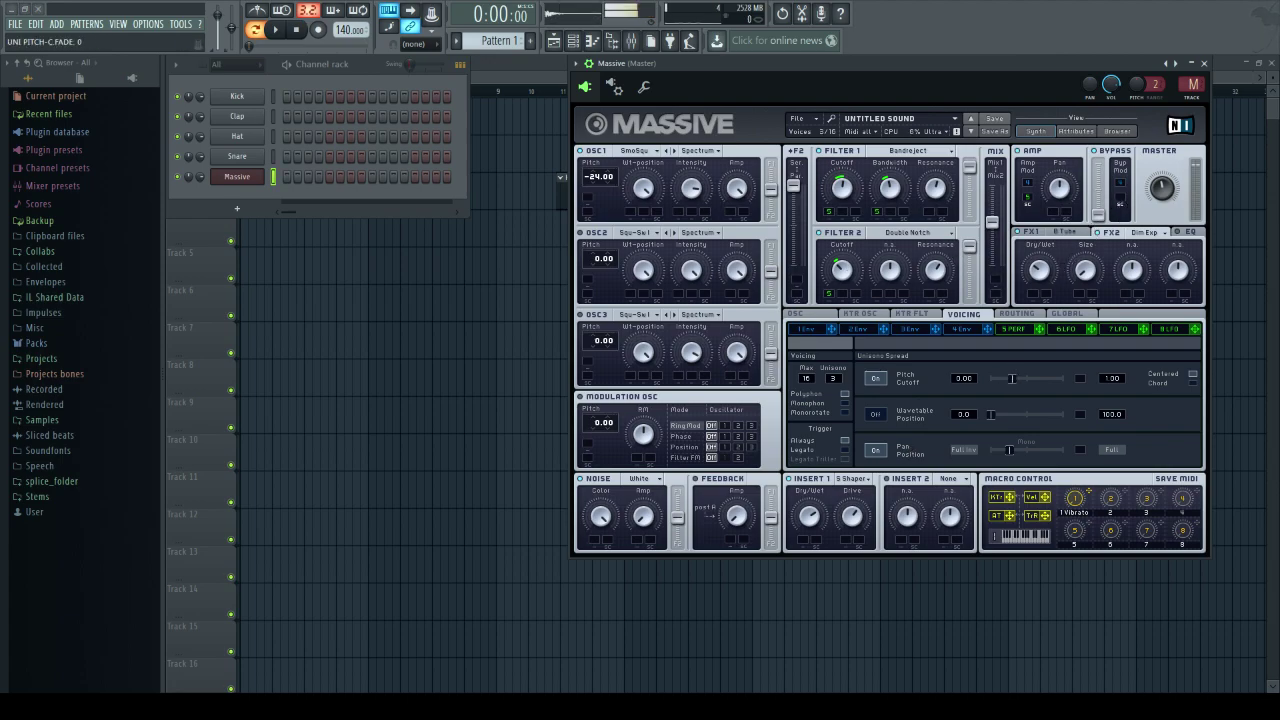
- Fine-tune the unison pitch cutoff spread amount and lower its maximum value
drag(1001, 379, 1012, 379)
drag(1111, 379, 1111, 386)
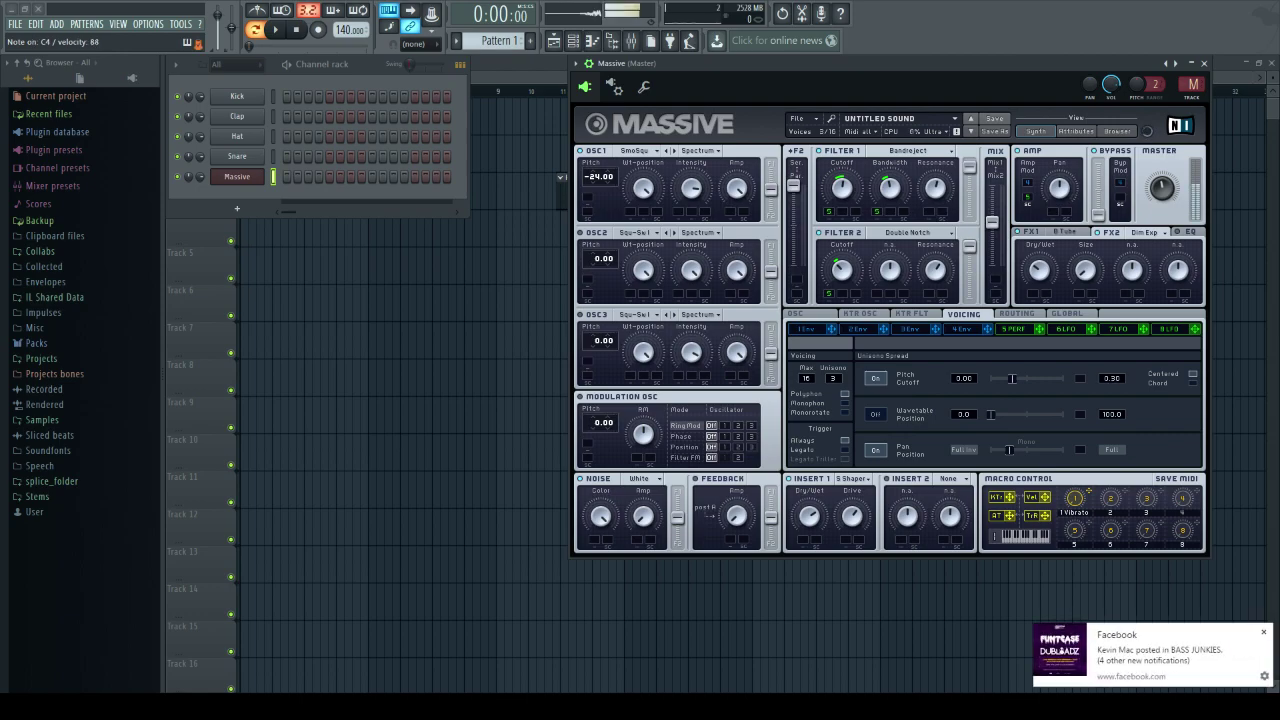
drag(1012, 379, 1004, 379)
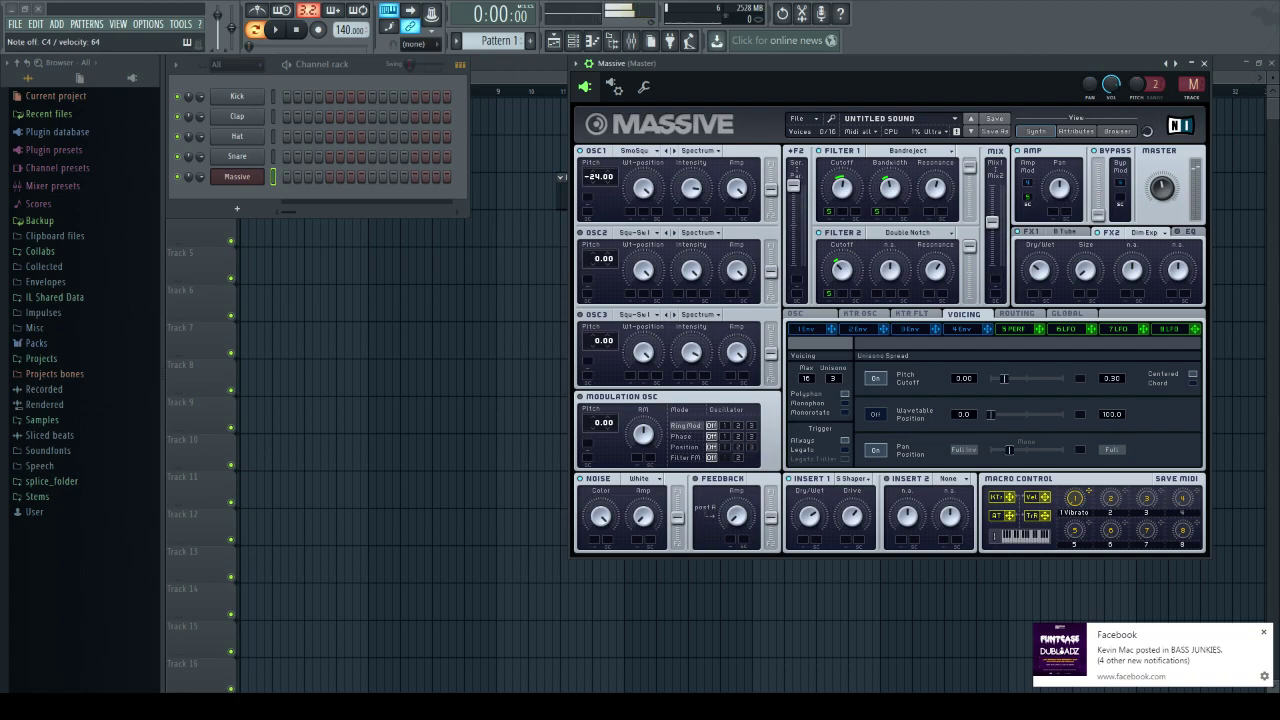
drag(999, 378, 1006, 378)
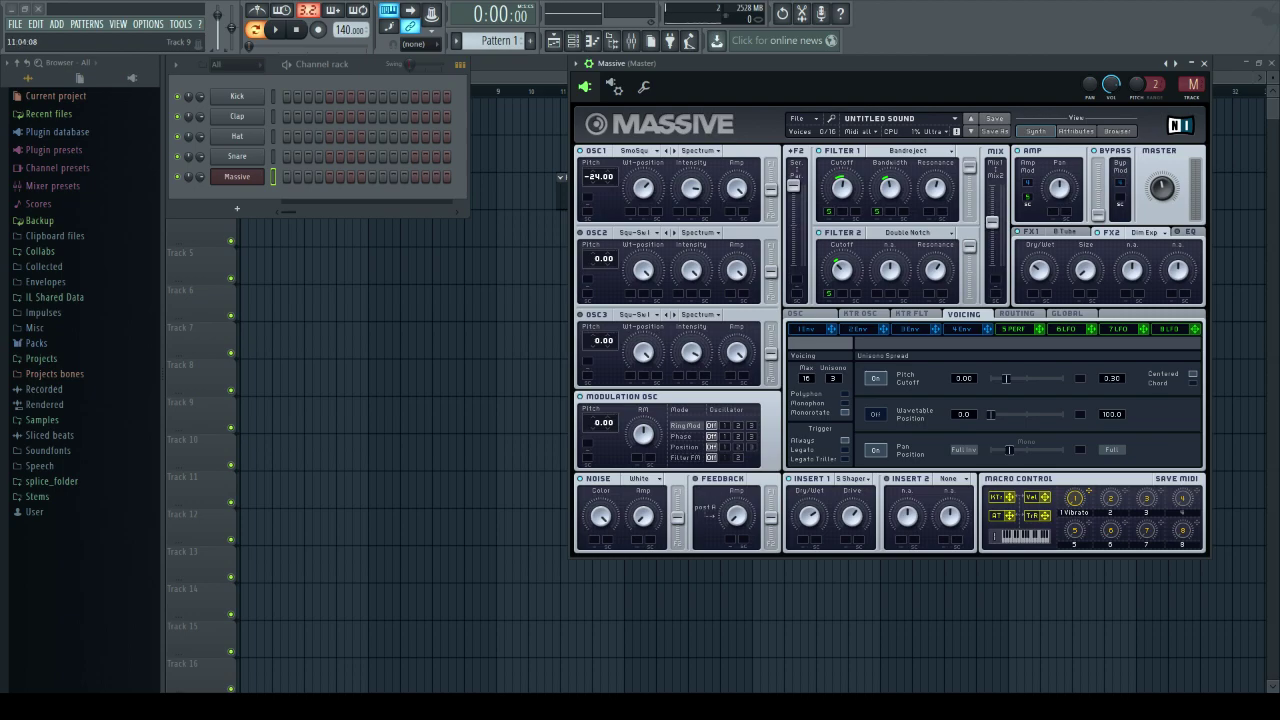
- Set the modulation oscillator to phase-modulate oscillator 1 at pitch -12.00, modulate its phase with performer 5 and audition the sound
click(725, 436)
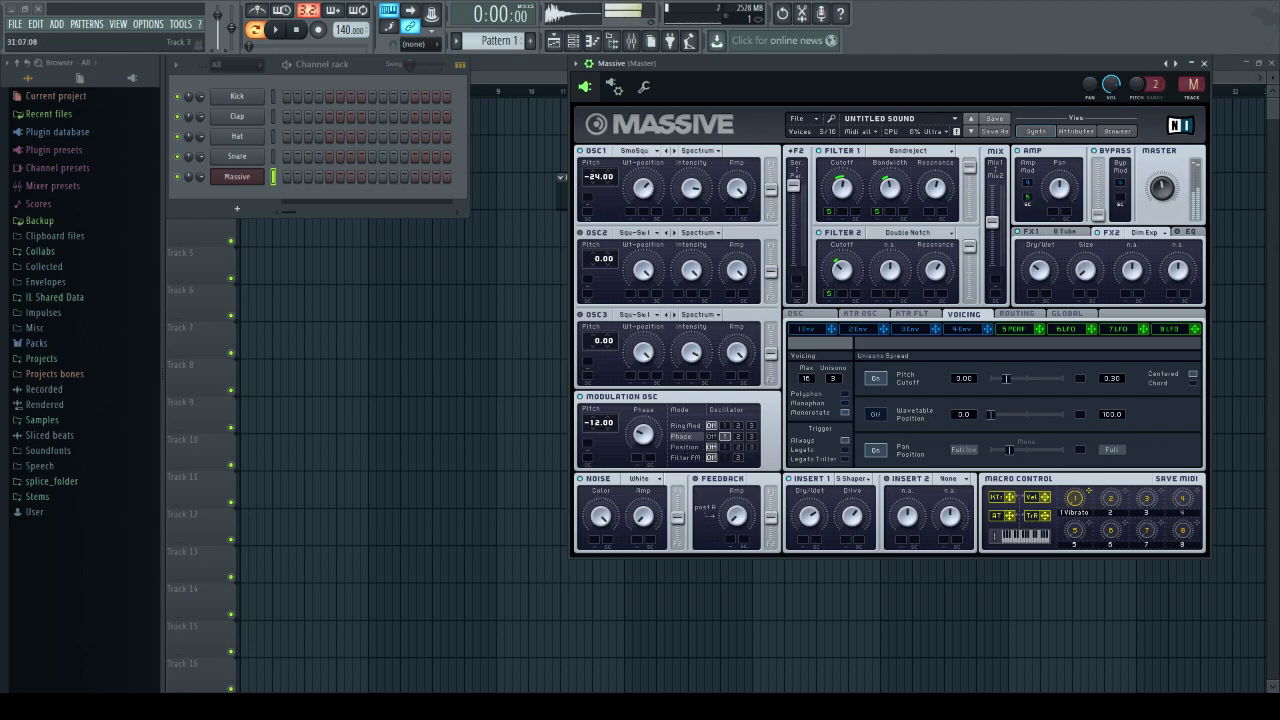
click(1013, 328)
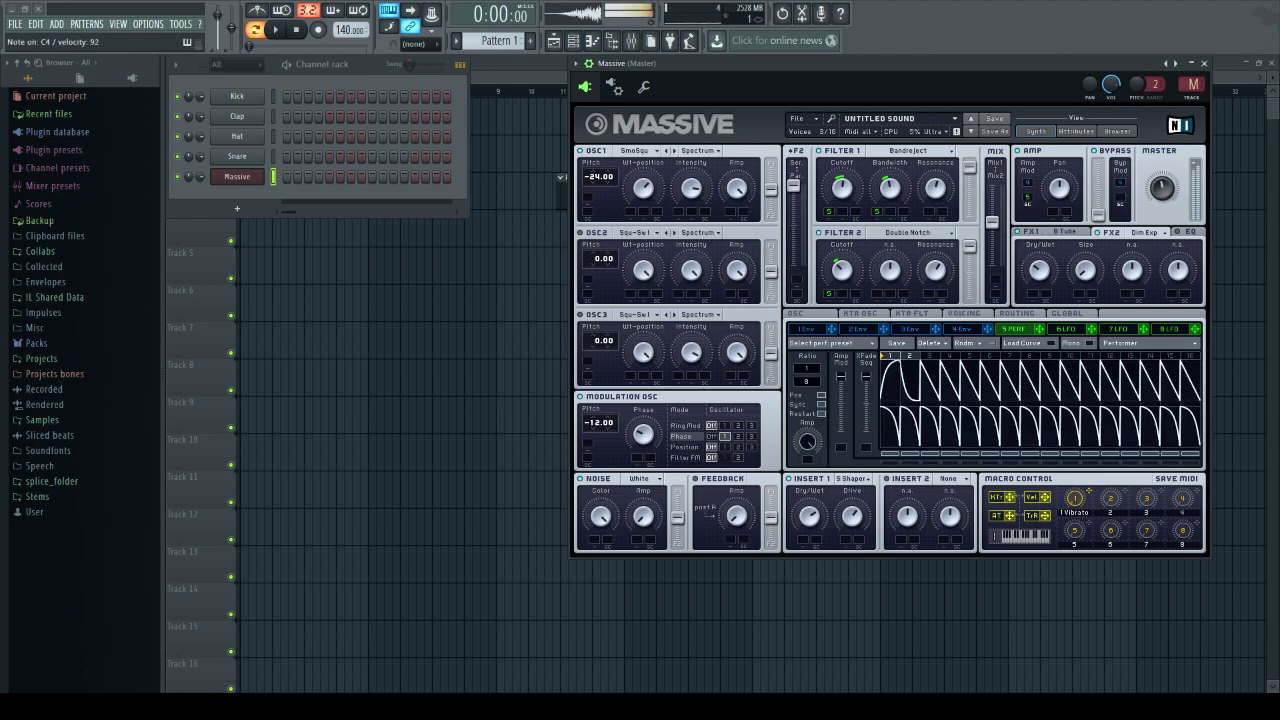
drag(807, 381, 807, 365)
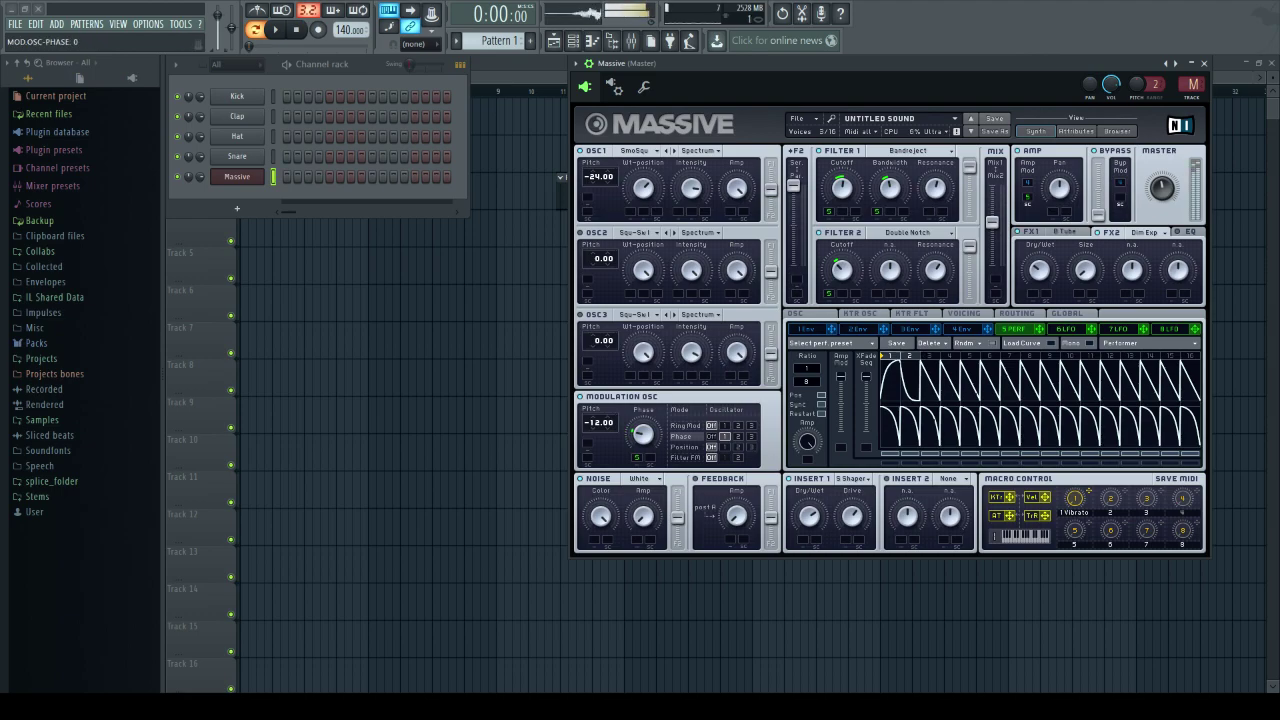
key(z)
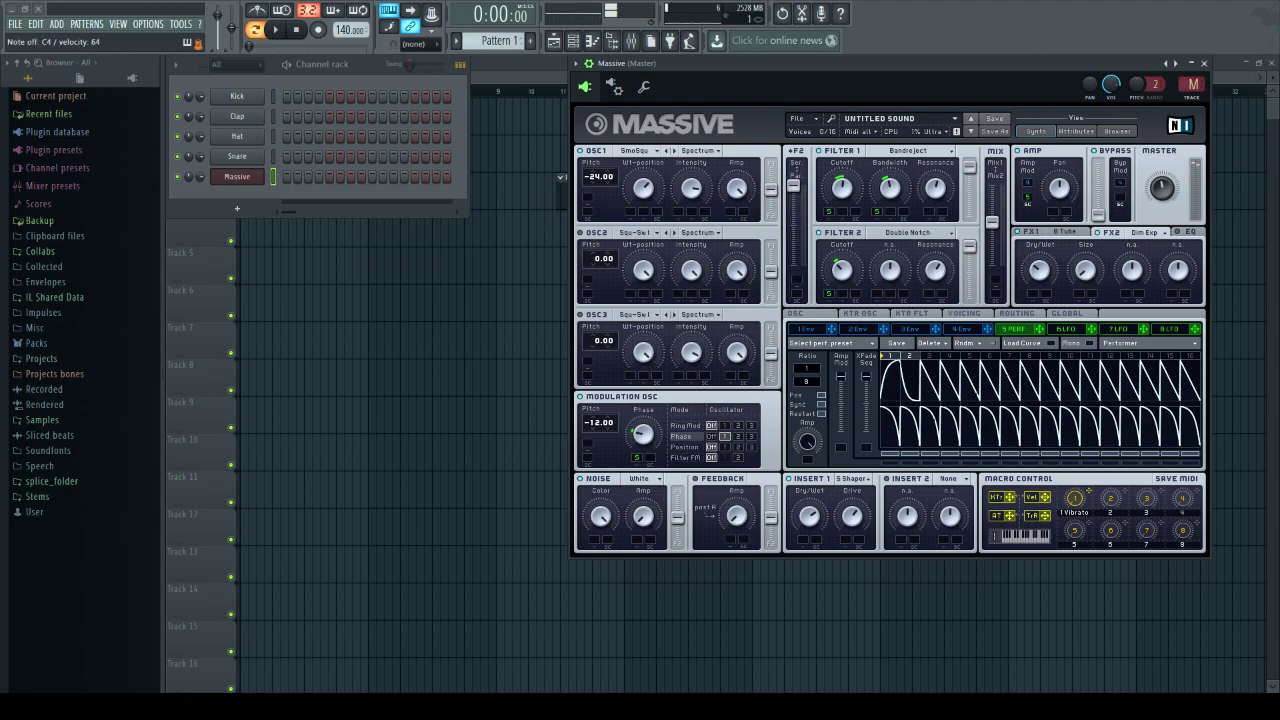
key(z)
key(z)
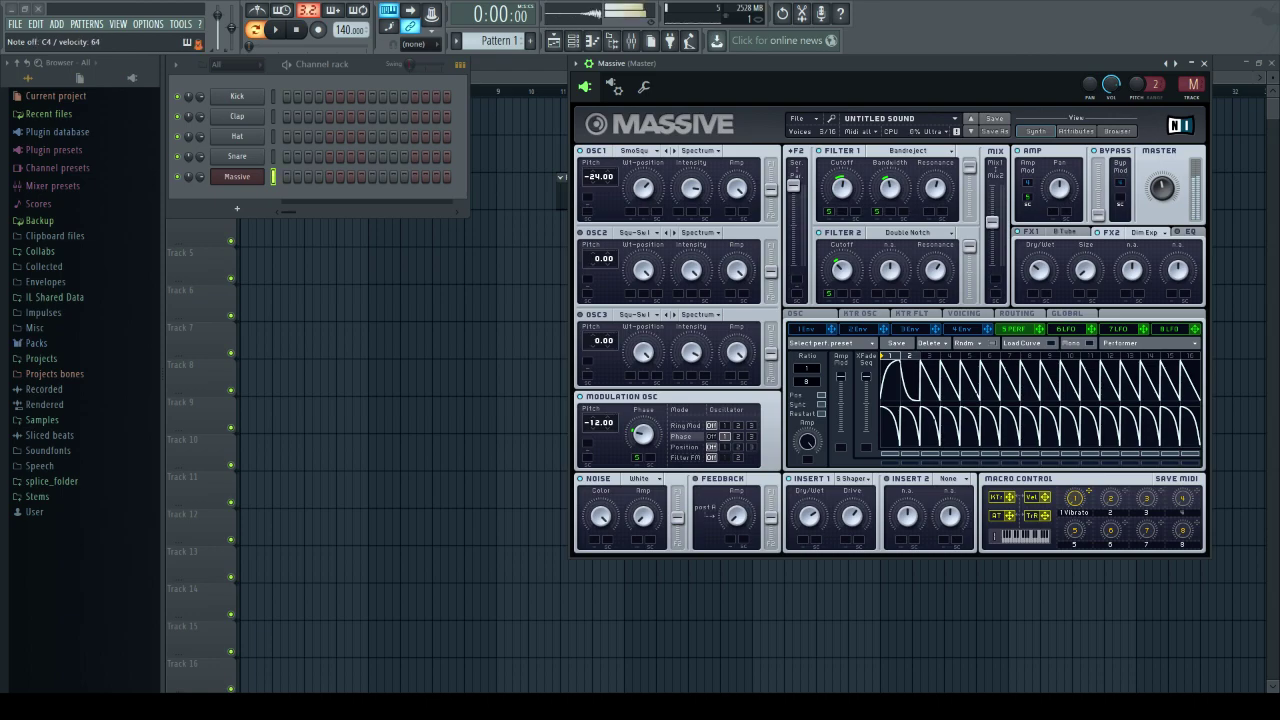
- Load Hardclipper into insert 2, audition the sound and adjust the master volume
click(947, 478)
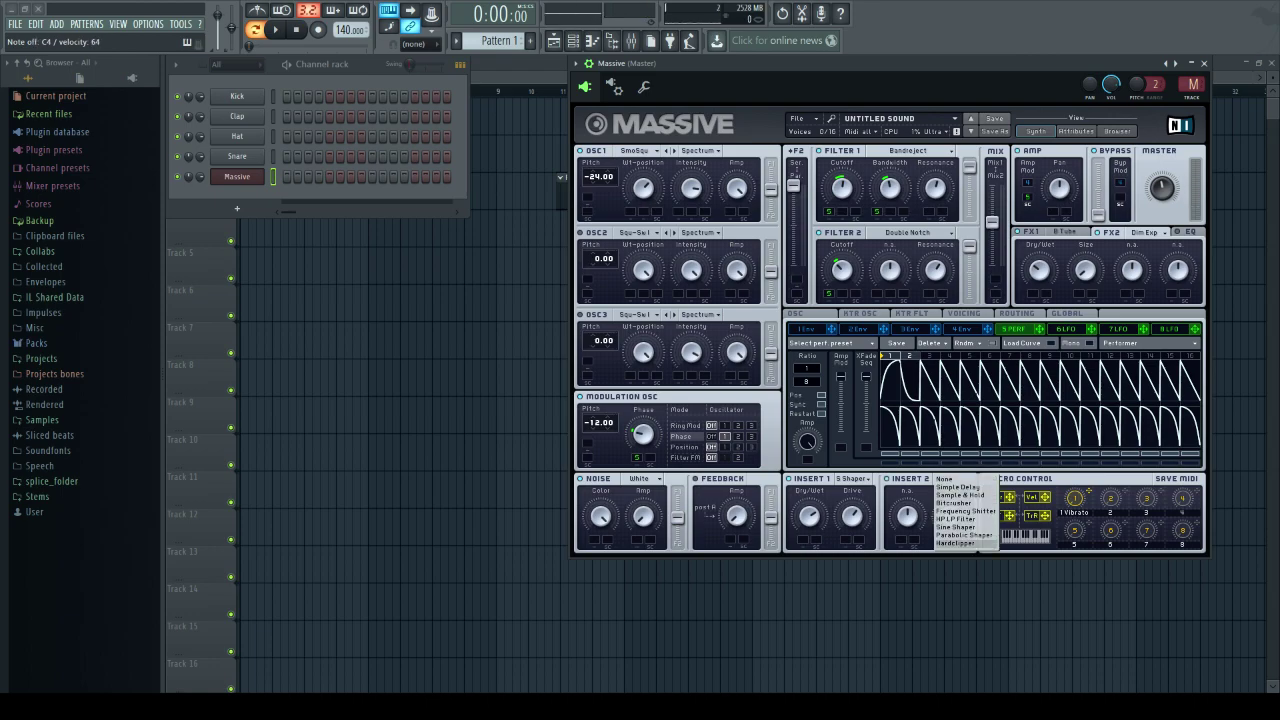
click(957, 543)
key(z)
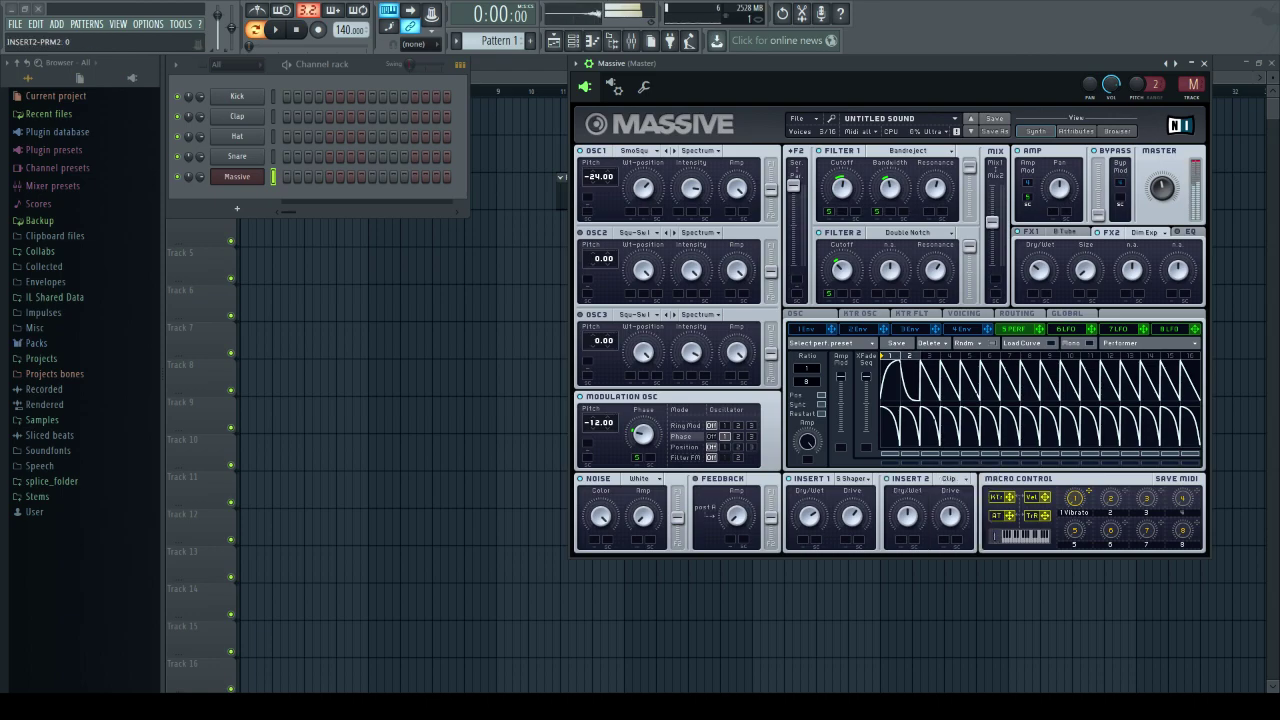
click(1161, 188)
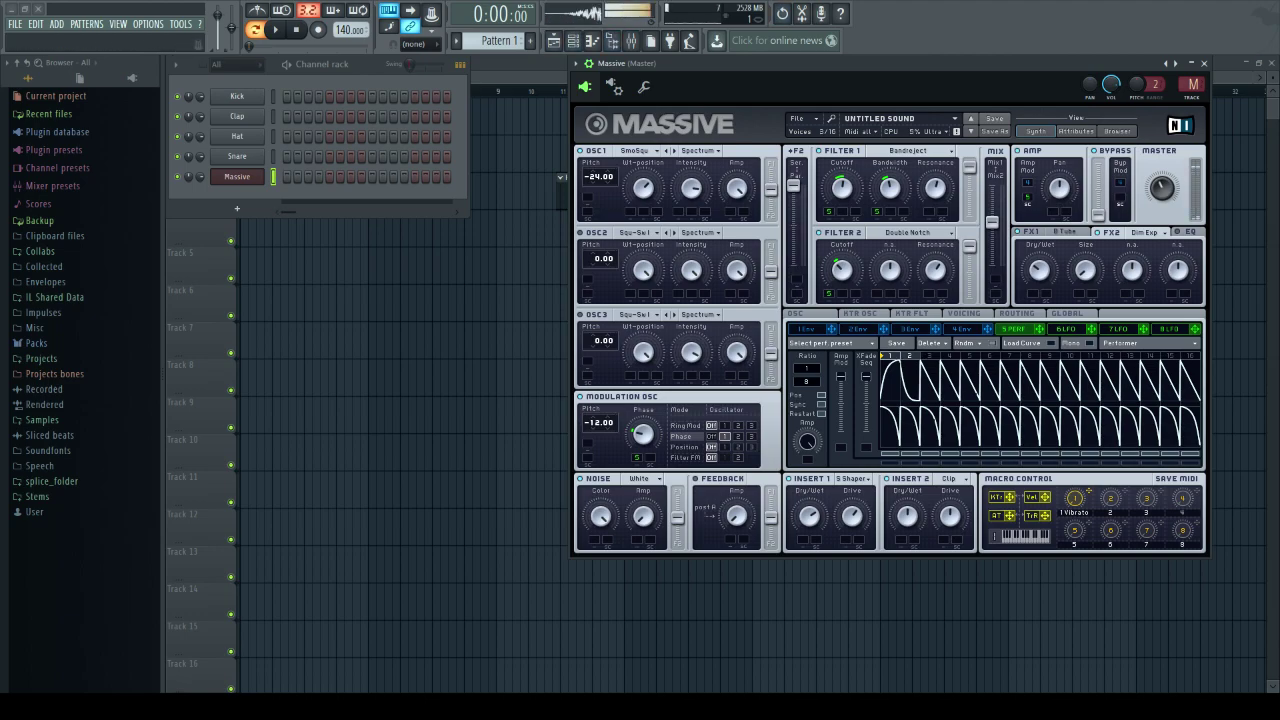
- Route the Massive channel to mixer insert 5
click(631, 40)
click(626, 200)
click(644, 201)
key(ctrl+l)
- Load Fruity Parametric EQ 2 in slot 1 of the Massive insert with the 20Hz + 18kHz cut preset
click(1145, 133)
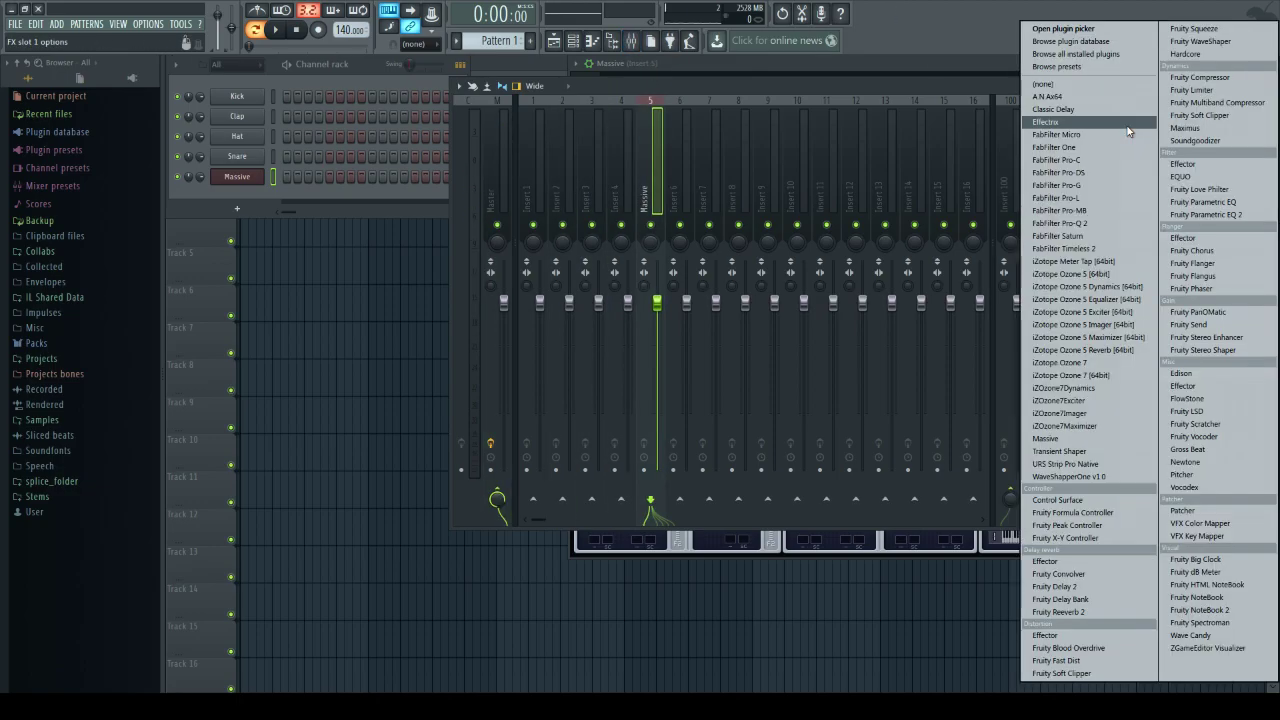
click(1220, 214)
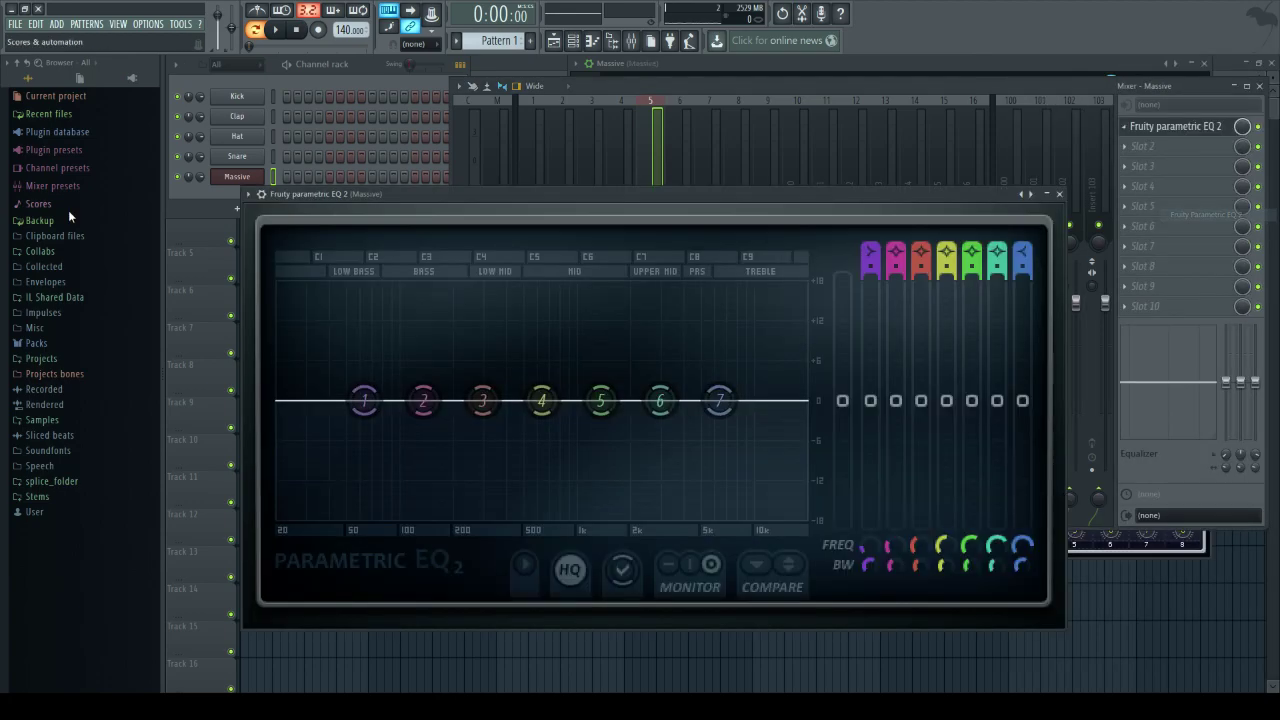
click(248, 194)
mouse_move(376, 238)
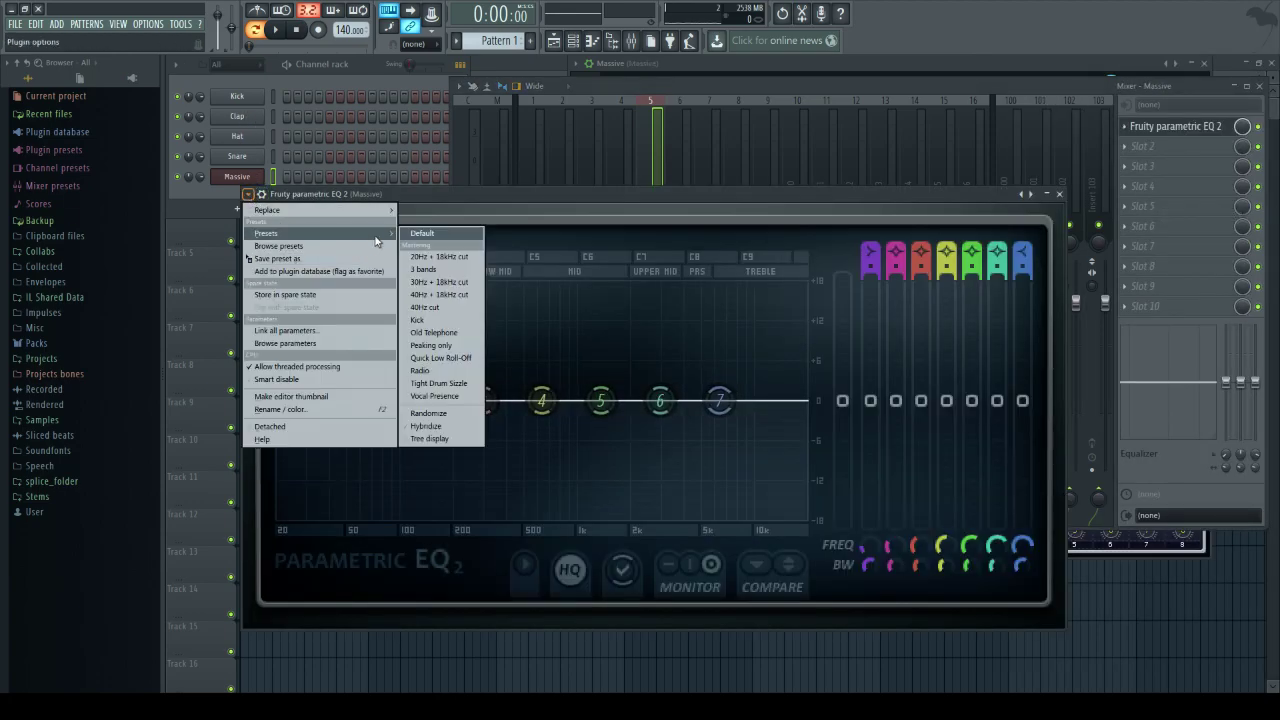
click(439, 256)
drag(691, 204, 773, 129)
- Raise the EQ's high-pass cutoff to about 176 Hz and lower its low-pass cutoff slightly
drag(369, 334, 529, 326)
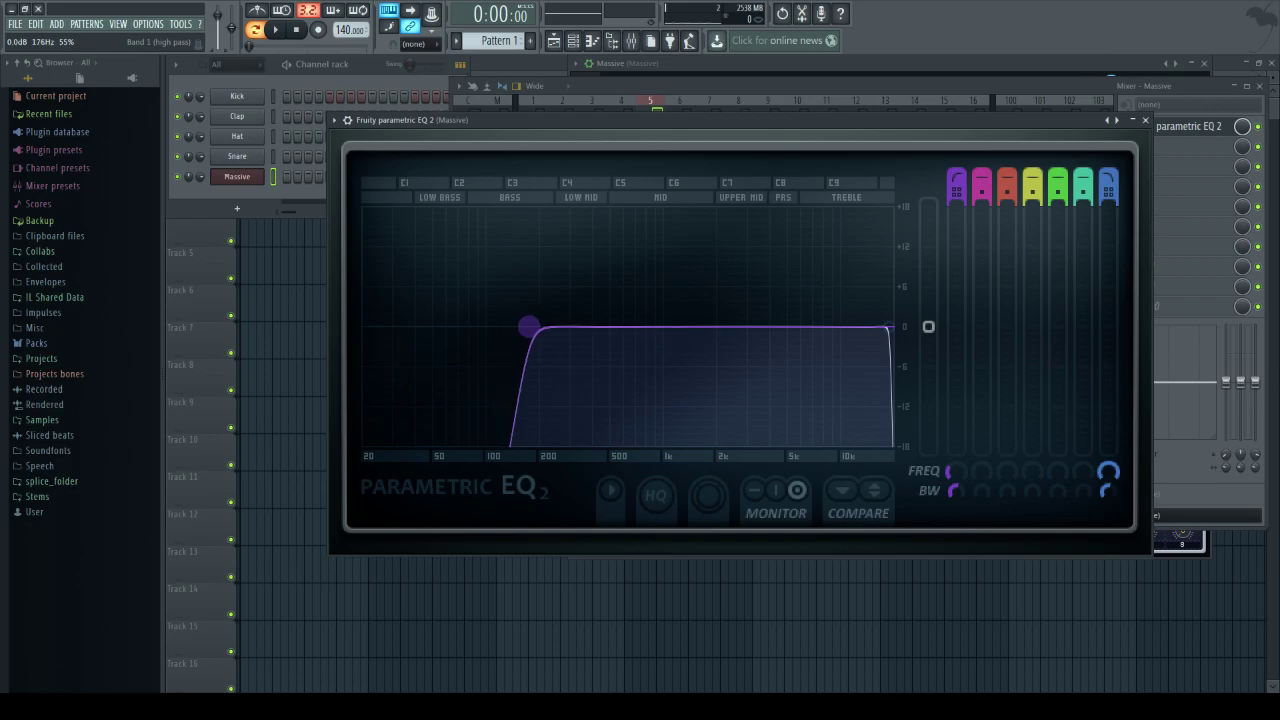
mouse_move(890, 327)
mouse_down()
mouse_move(863, 326)
mouse_move(882, 327)
mouse_up()
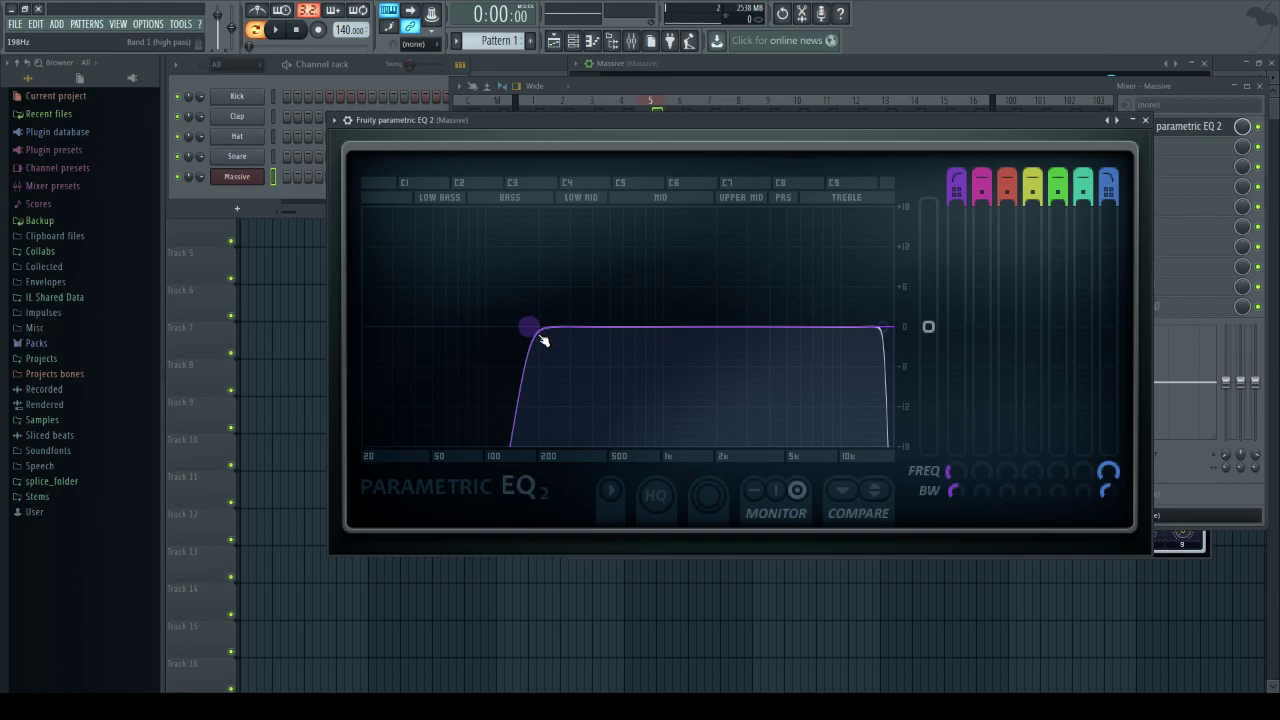
drag(885, 329, 883, 327)
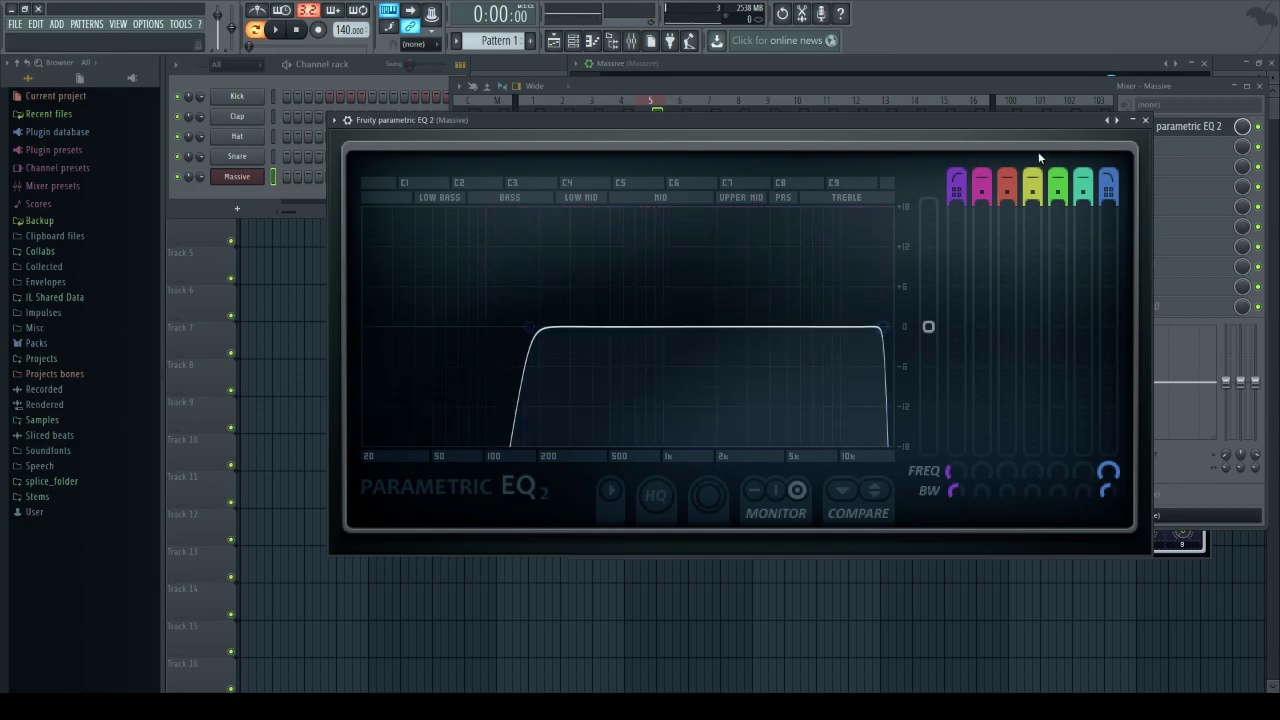
- Add a second Fruity Parametric EQ 2 in slot 2, cutting band 3 and boosting band 5 slightly
click(1039, 91)
click(1145, 152)
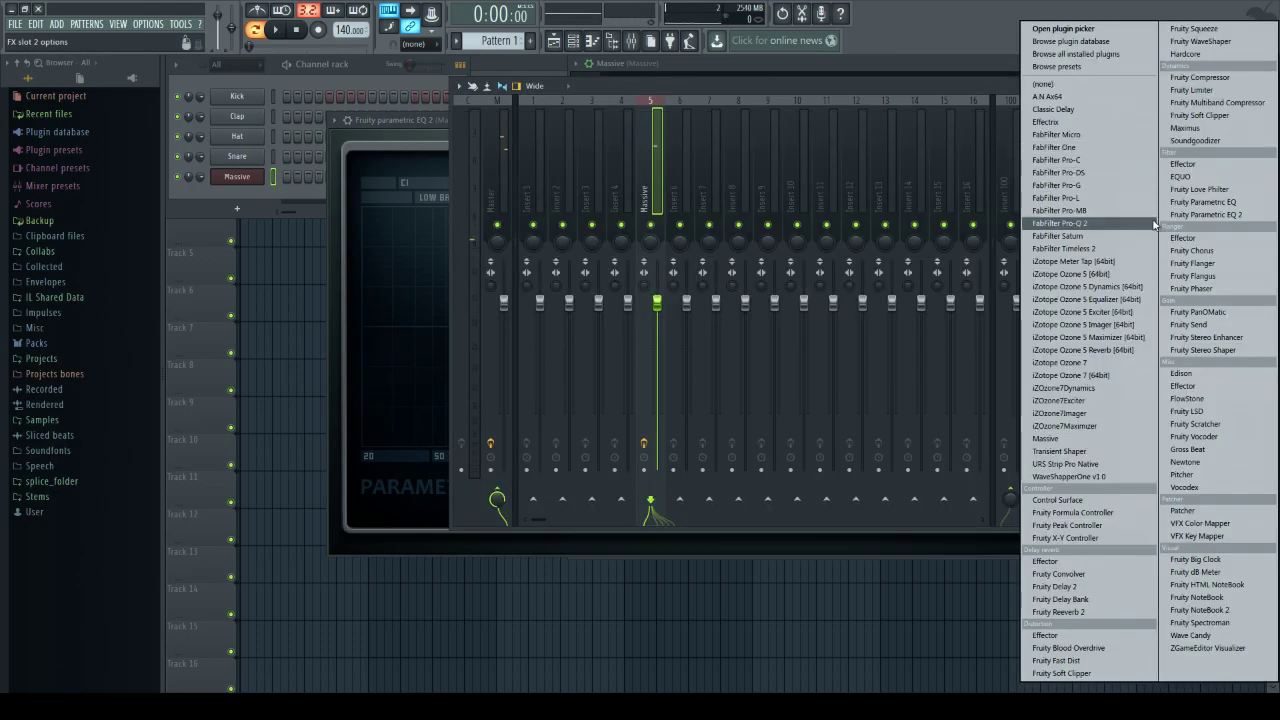
click(1200, 214)
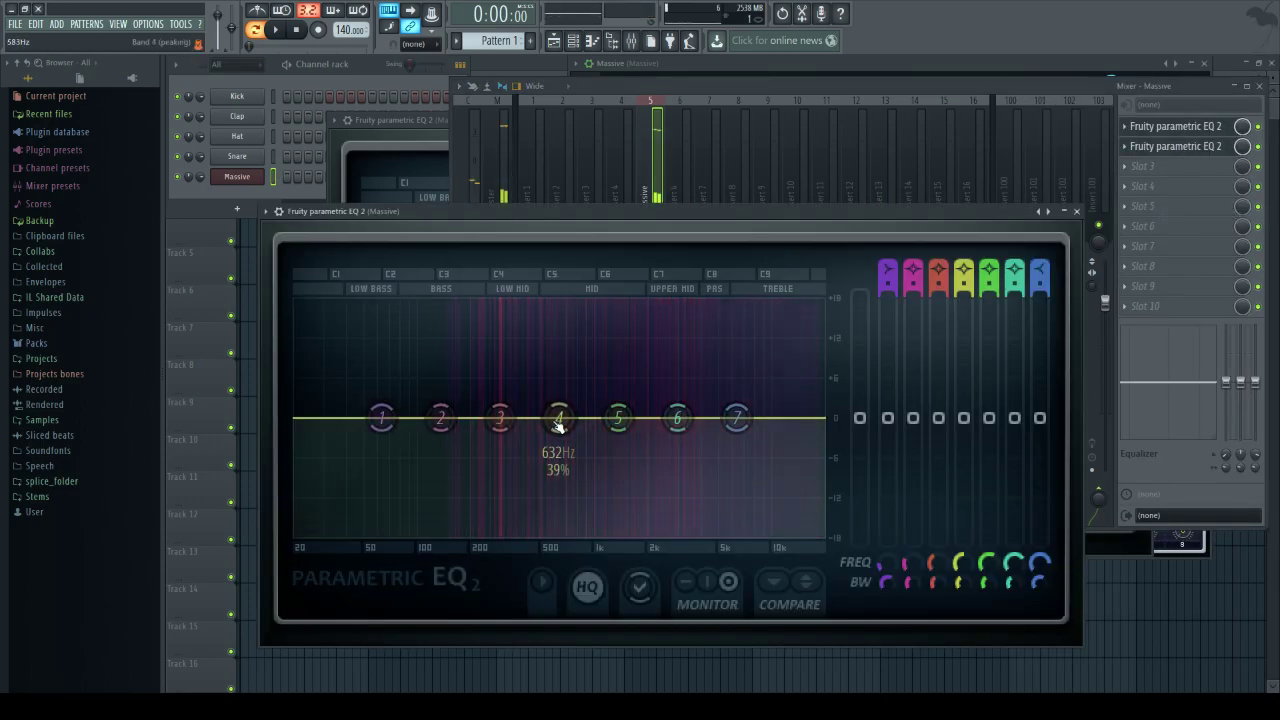
drag(500, 418, 501, 430)
drag(618, 418, 611, 416)
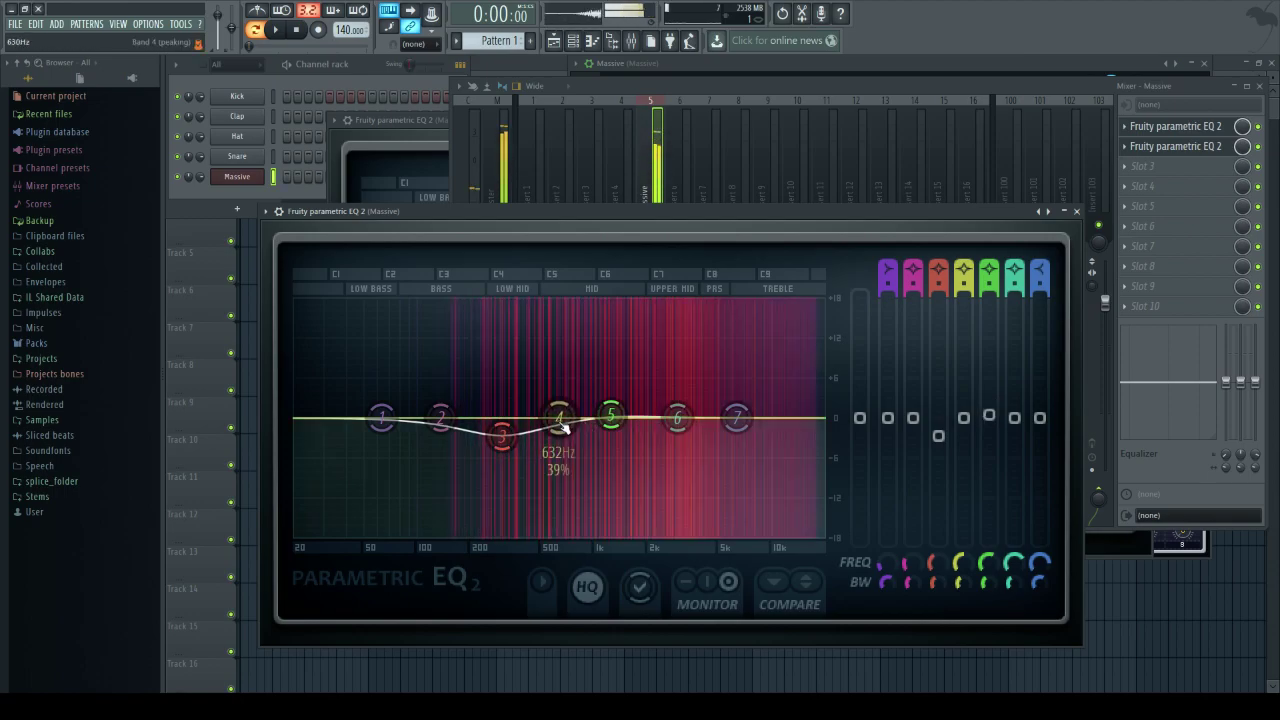
- On the second EQ, move band 7 higher in frequency with a slight cut and shift band 6 slightly lower in frequency
drag(733, 416, 786, 435)
drag(677, 417, 665, 420)
click(688, 84)
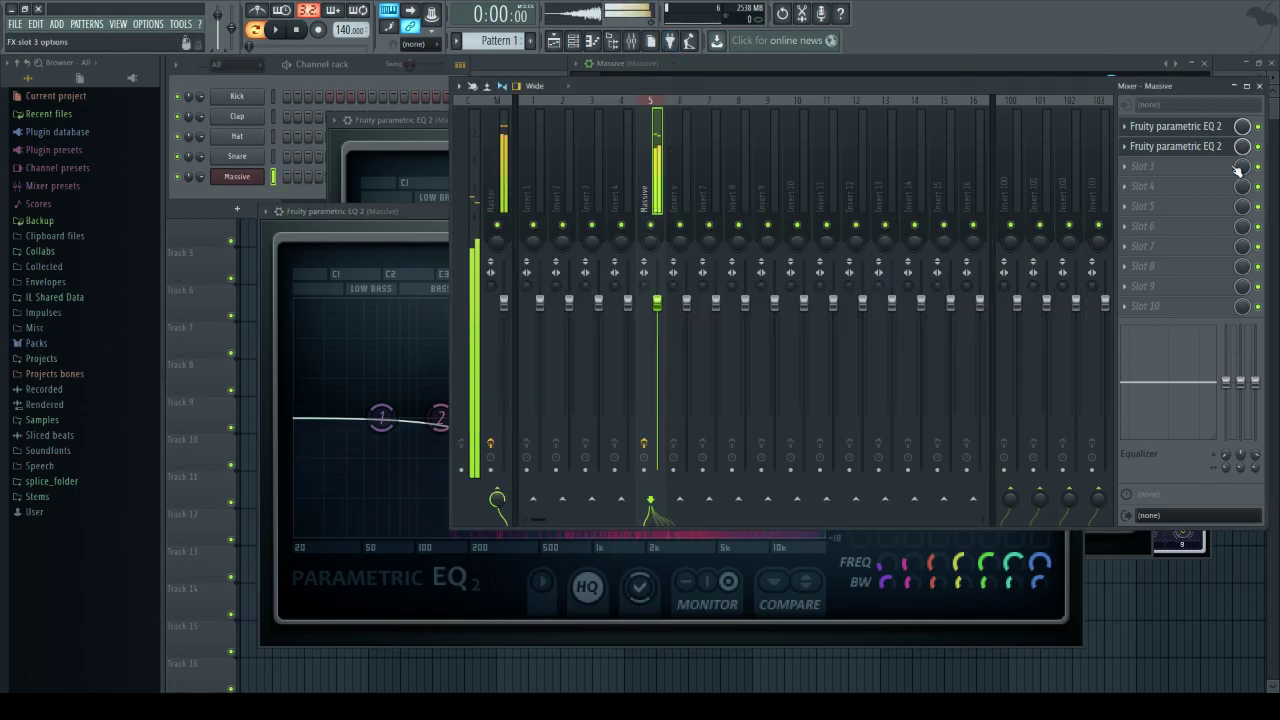
- Load Fruity Compressor in slot 3 of the Massive insert and set its ratio to 2.8:1 and threshold to -19.5 dB
click(1144, 176)
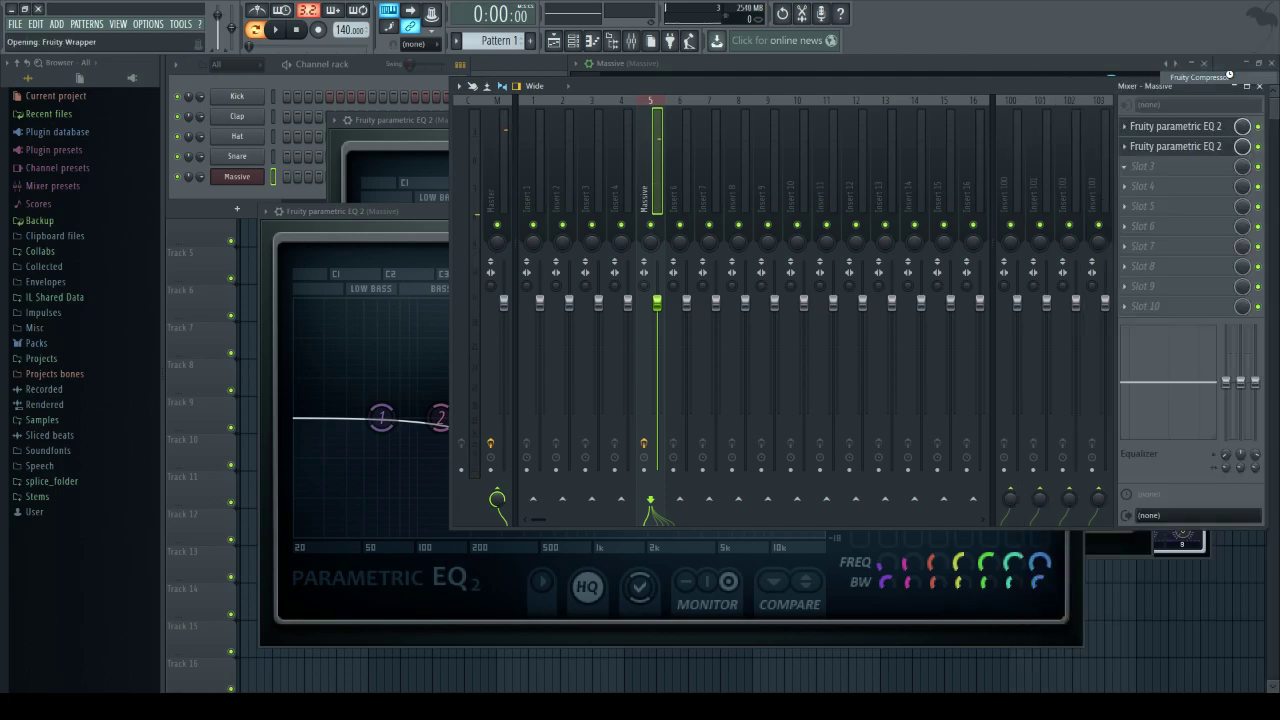
click(1230, 78)
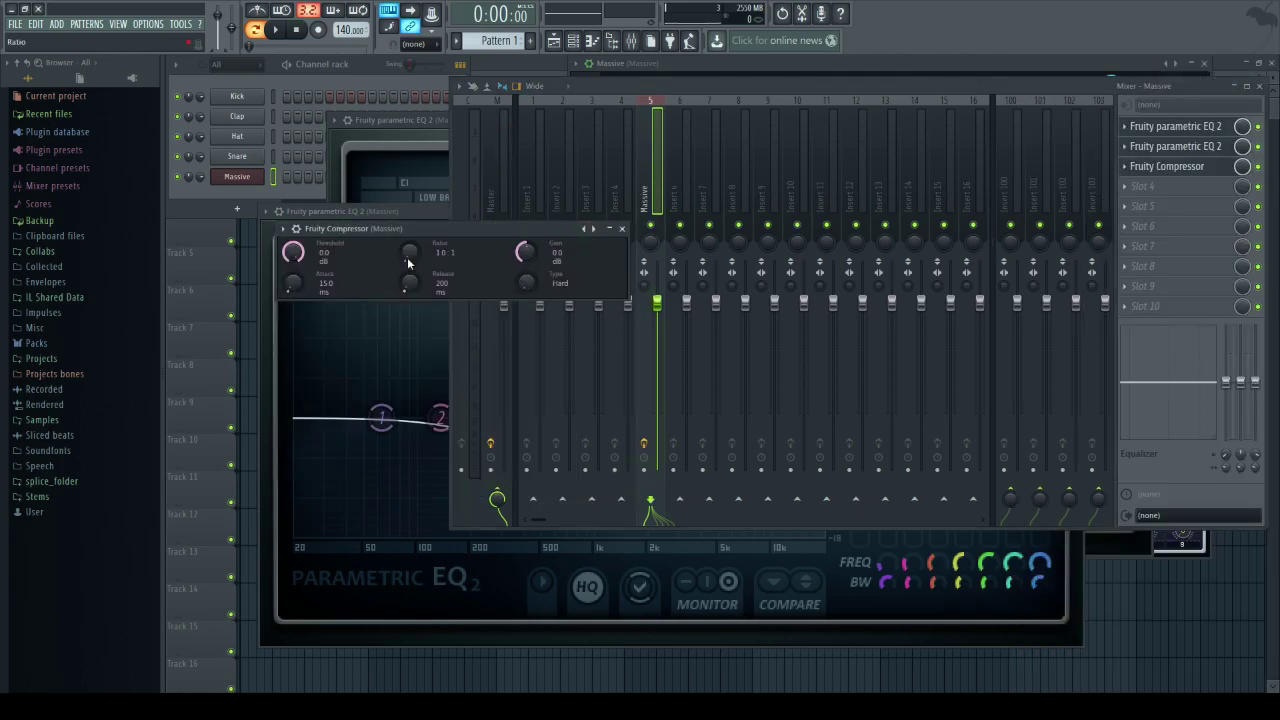
key(z)
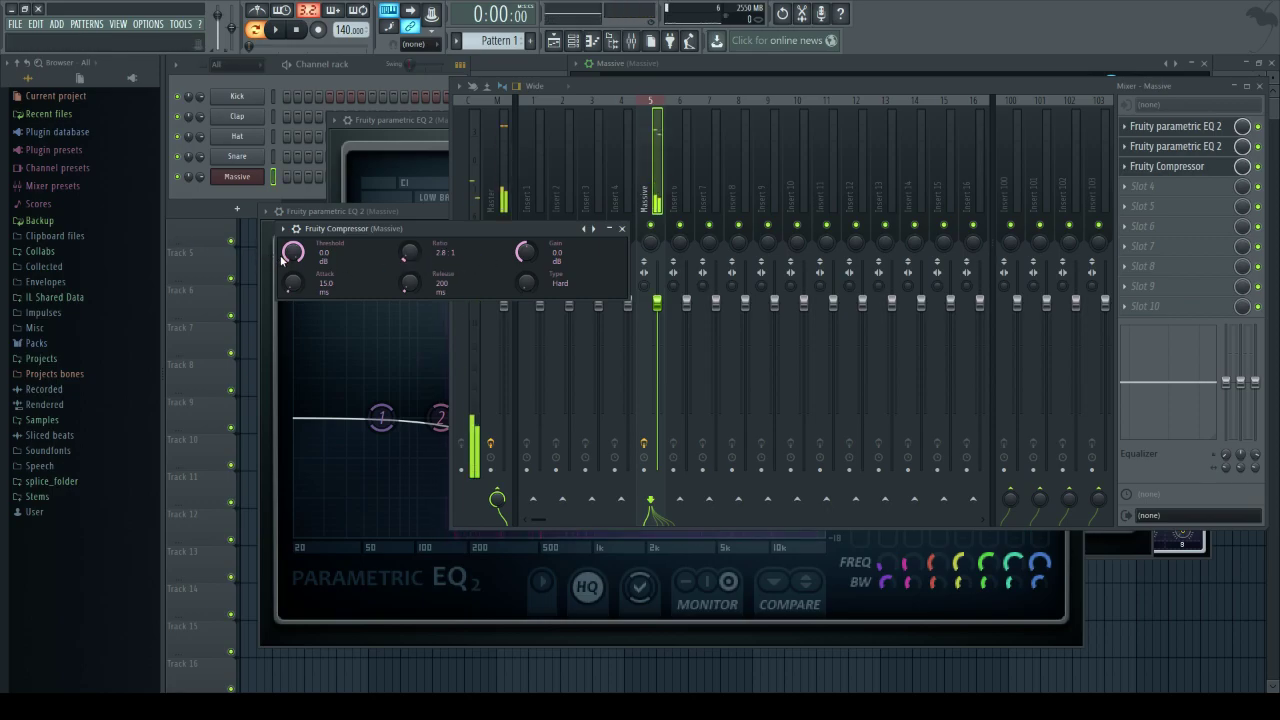
drag(293, 252, 293, 298)
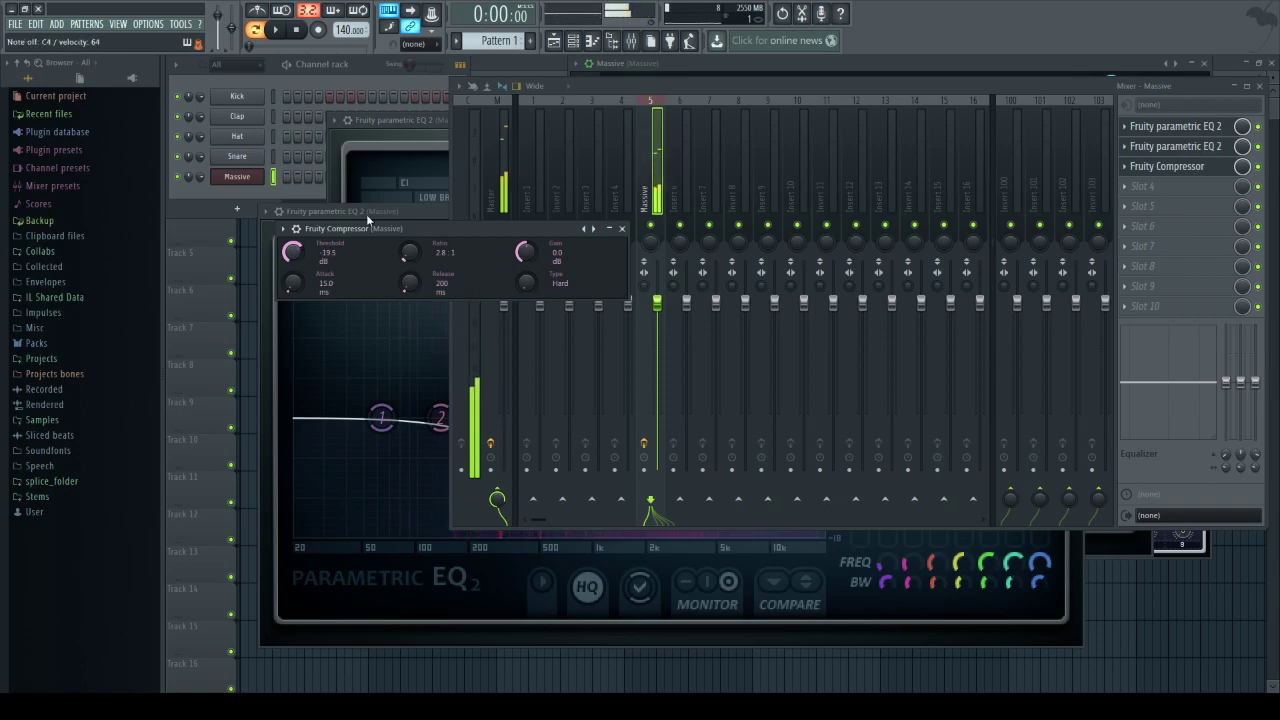
- Raise the compressor's gain, lengthen its release to about 564 ms and set its attack to 22.3 ms
drag(526, 254, 526, 237)
mouse_move(409, 284)
mouse_down()
mouse_move(409, 269)
mouse_move(415, 290)
mouse_up()
drag(292, 283, 292, 273)
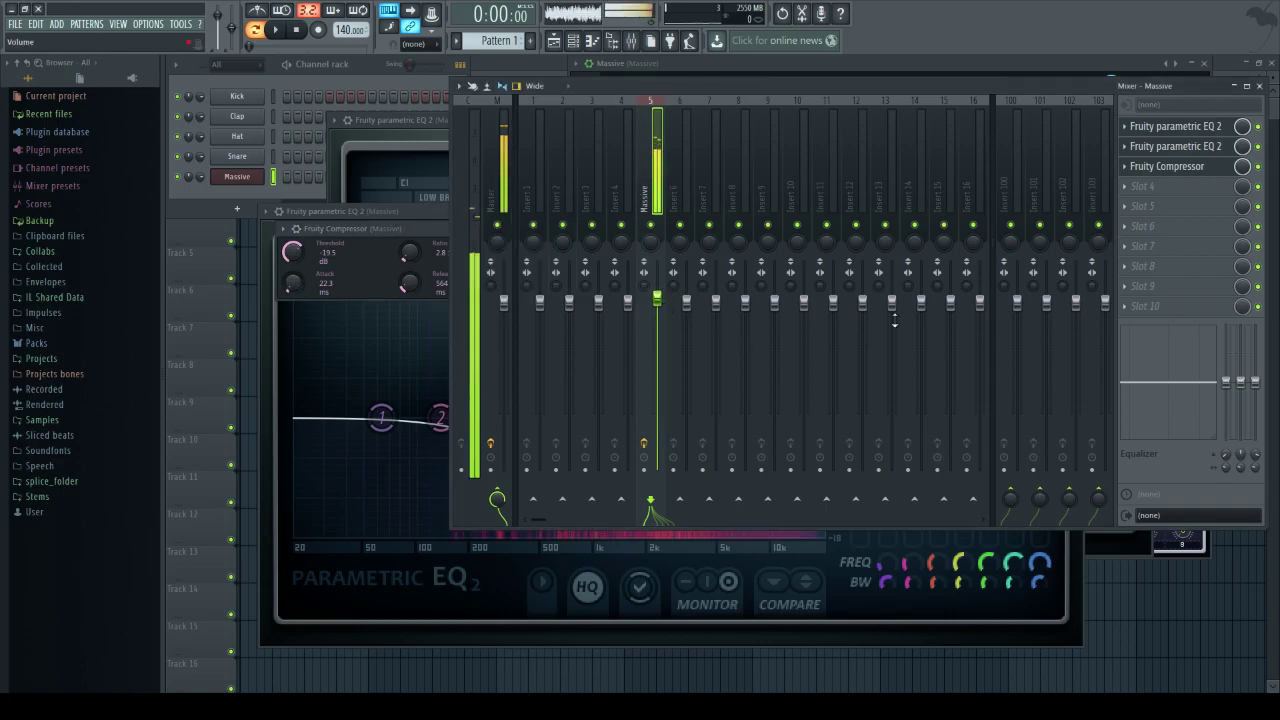
- Load Fruity Flanger in slot 4 with depth at 0 ms, phase at 360 degrees and feedback at 58 percent
click(1135, 189)
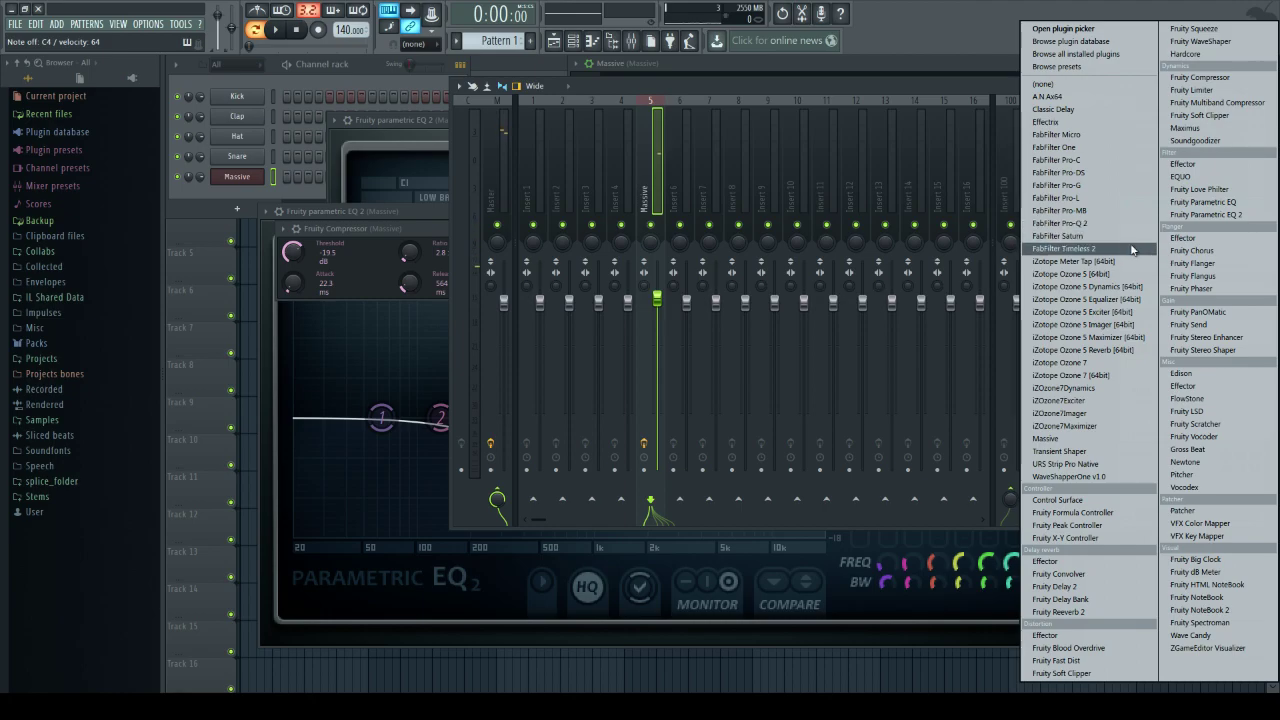
click(1195, 263)
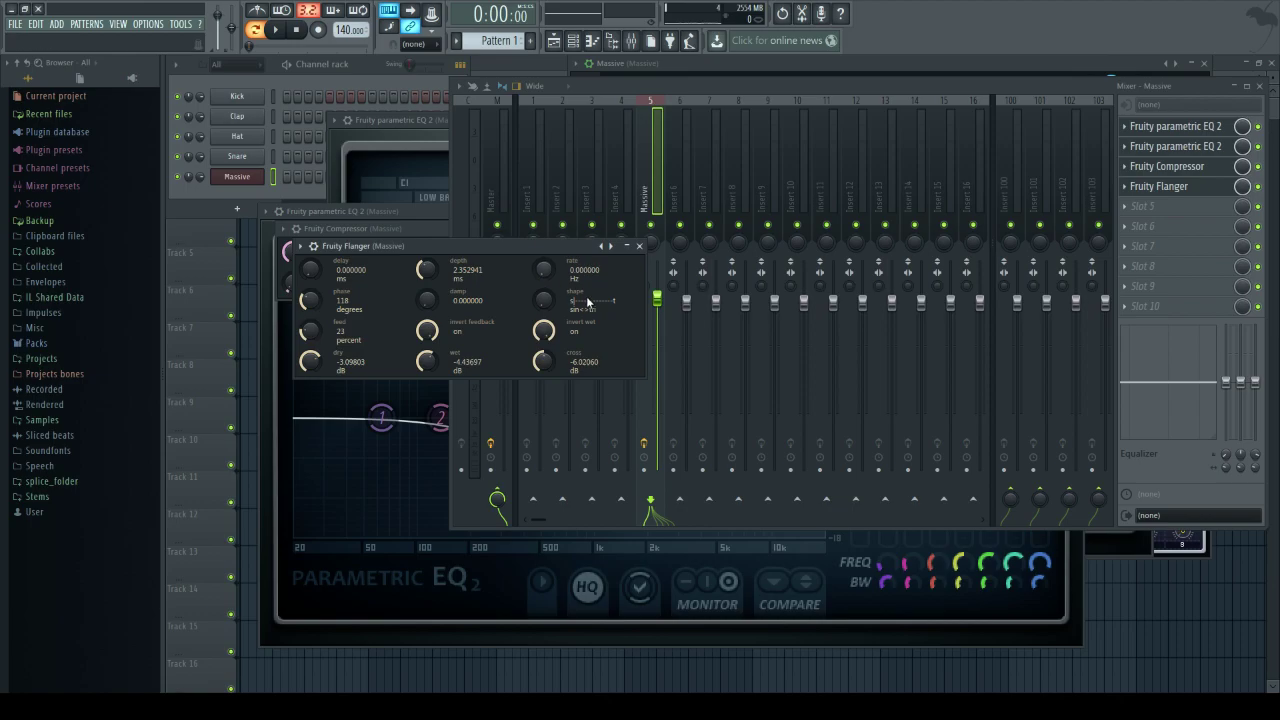
key(z)
drag(312, 301, 312, 240)
key(z)
key(z)
drag(324, 339, 324, 334)
key(z)
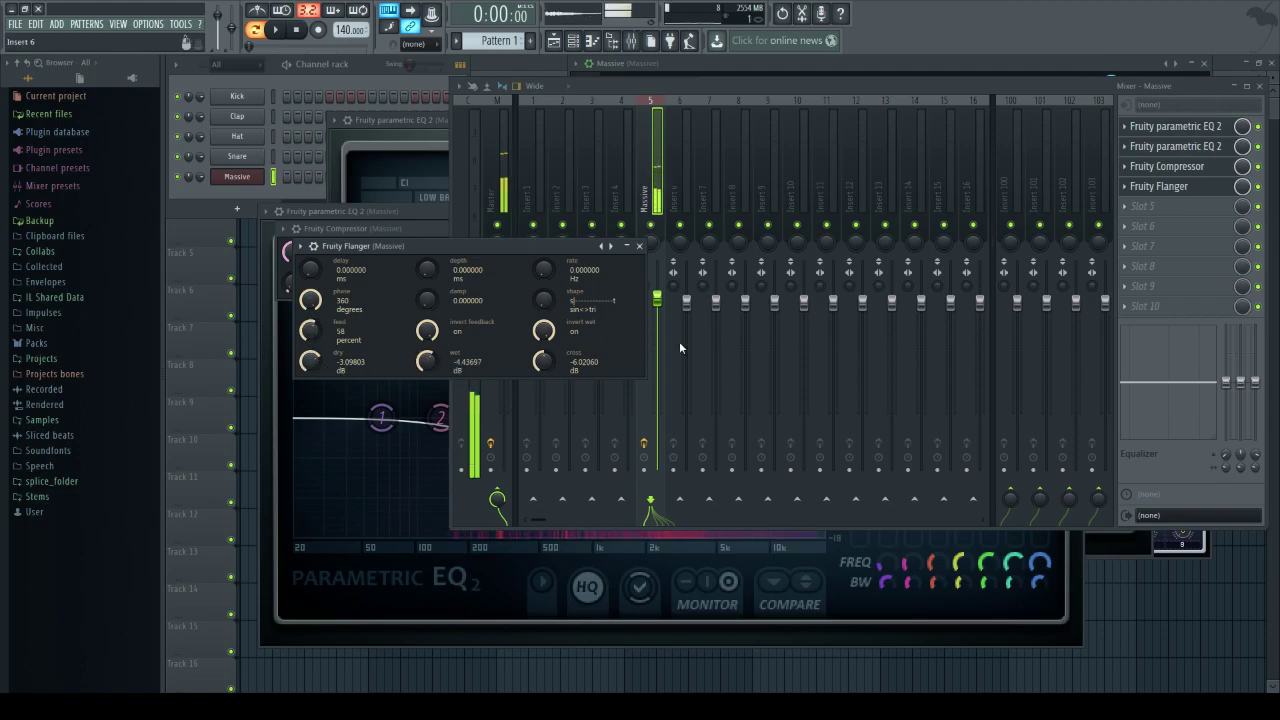
- Try a louder Massive insert level and a flanger delay of about 0.139 ms
drag(657, 300, 657, 262)
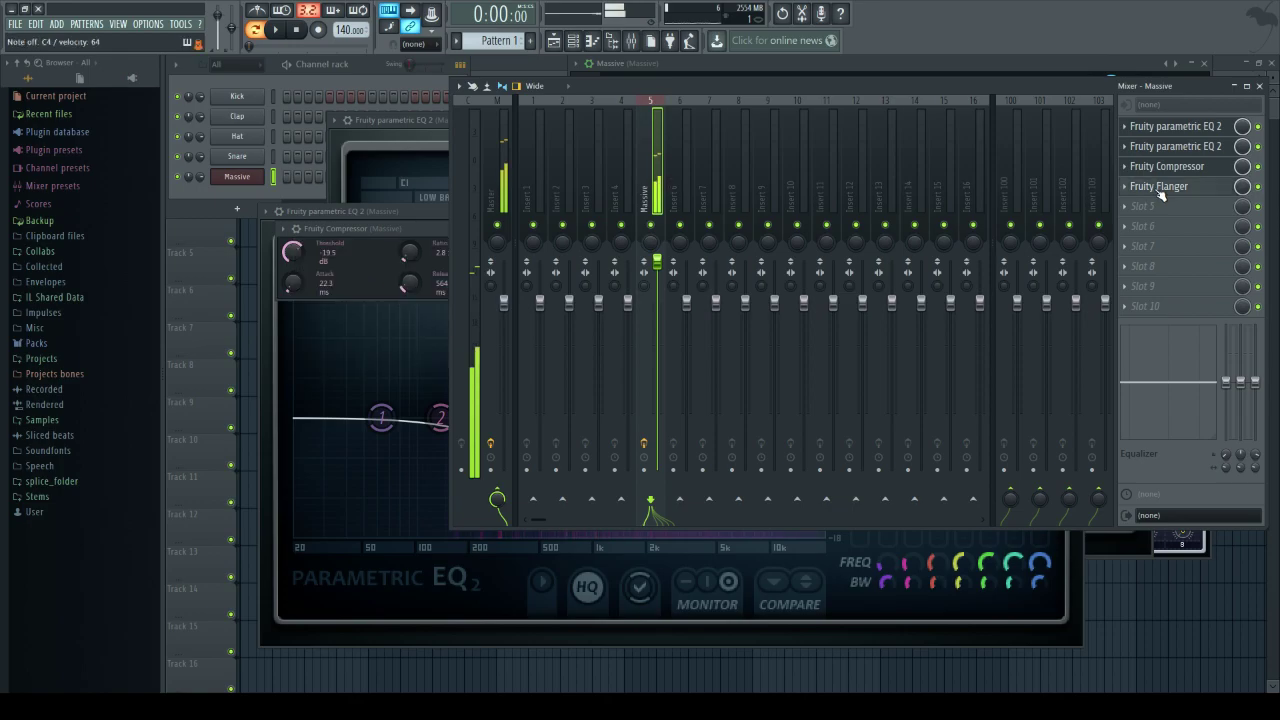
click(1160, 186)
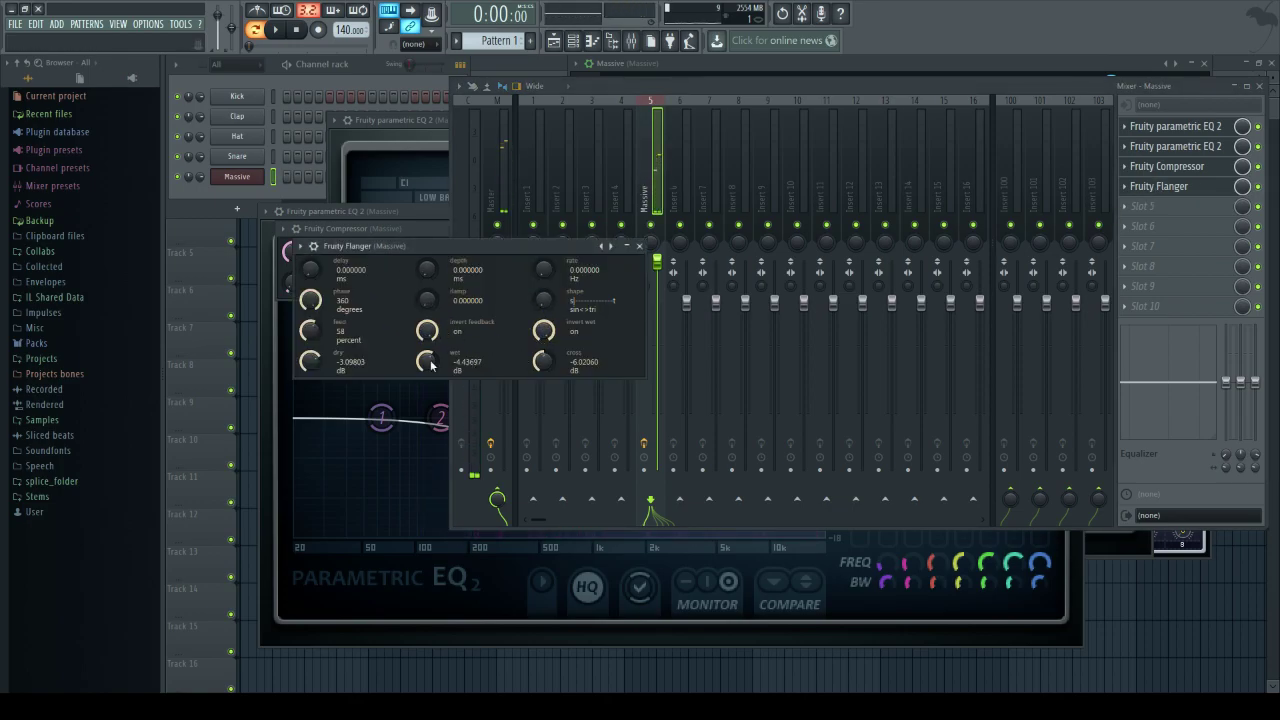
drag(310, 268, 310, 262)
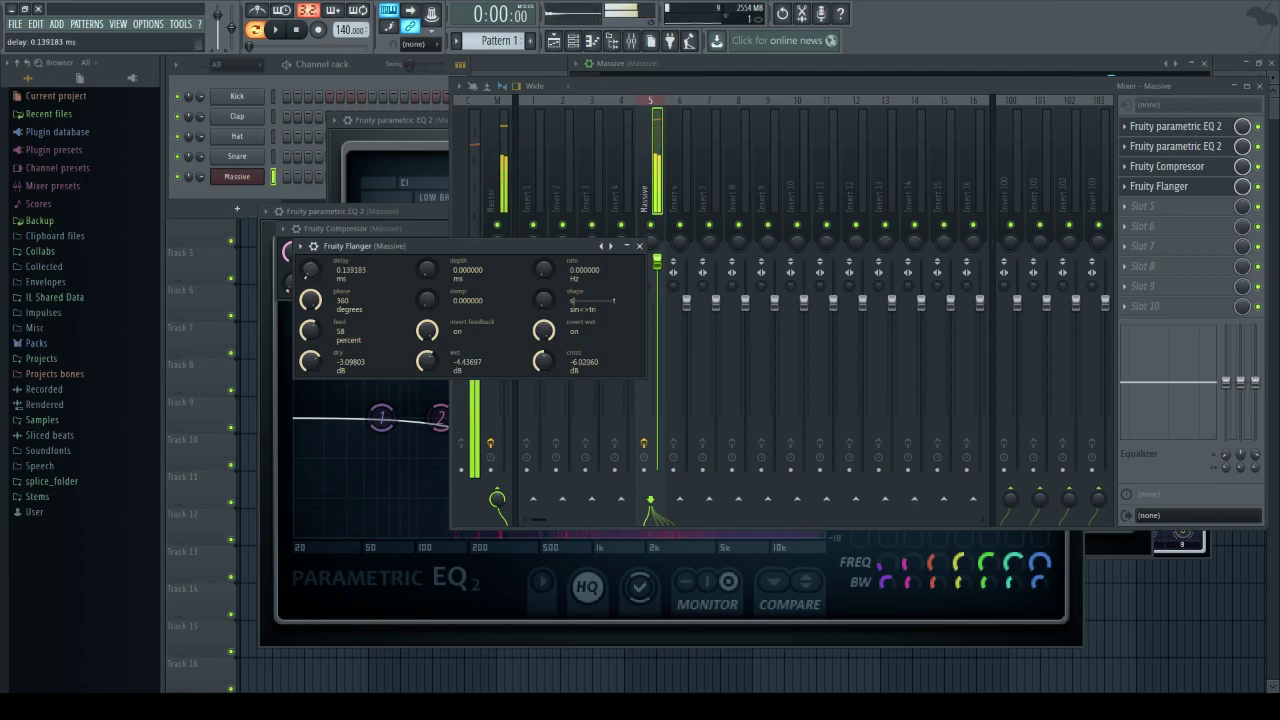
drag(657, 263, 657, 300)
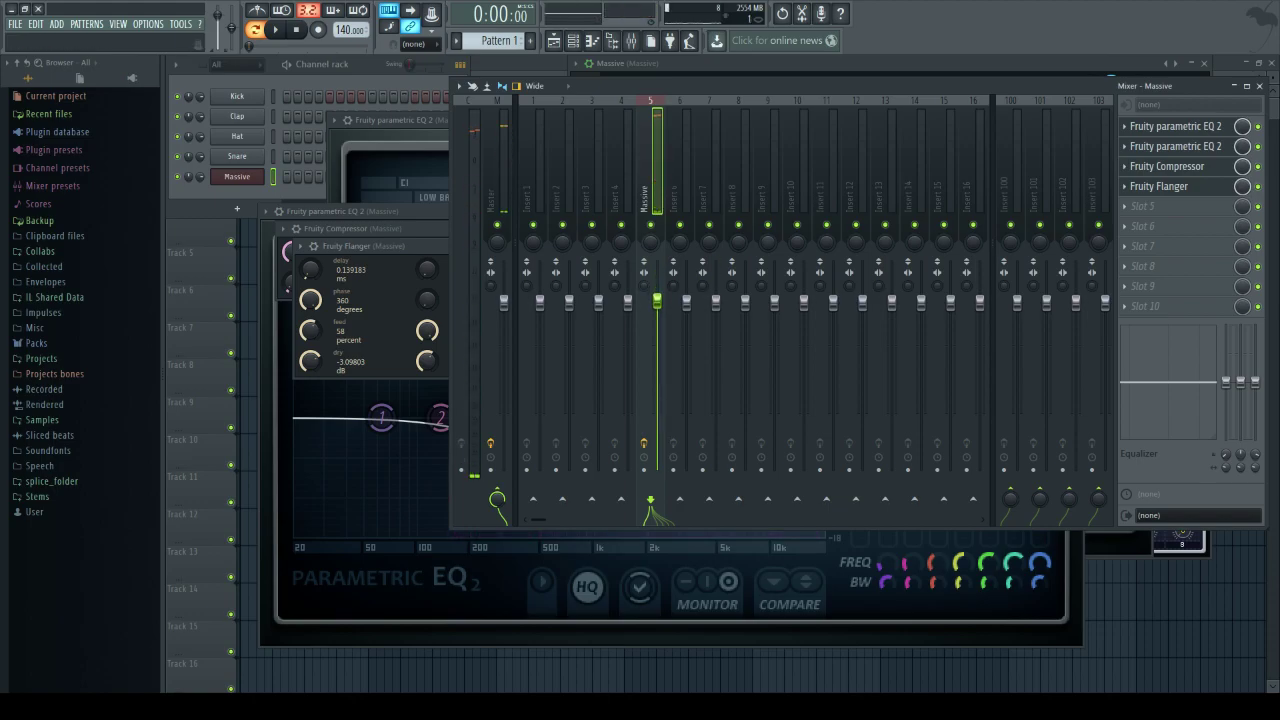
- Raise the flanger's delay to about 8.19 ms and lower the Massive insert's volume fader
click(1188, 186)
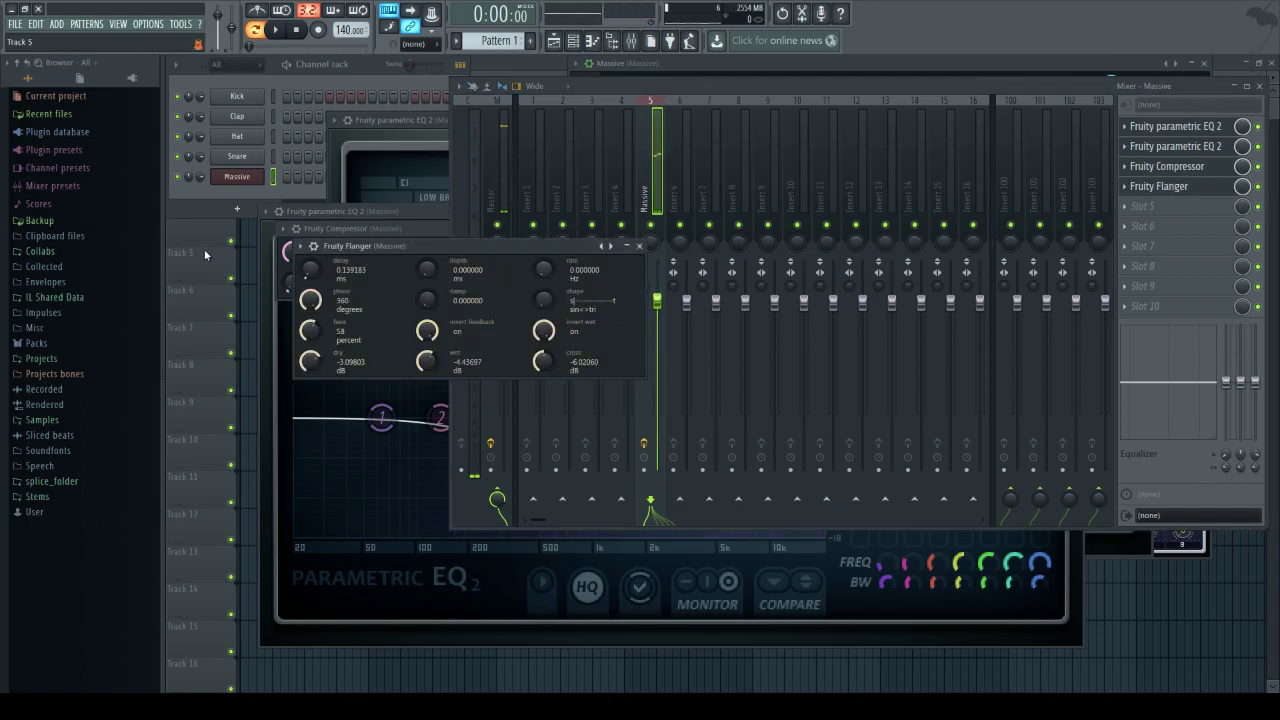
drag(323, 277, 313, 176)
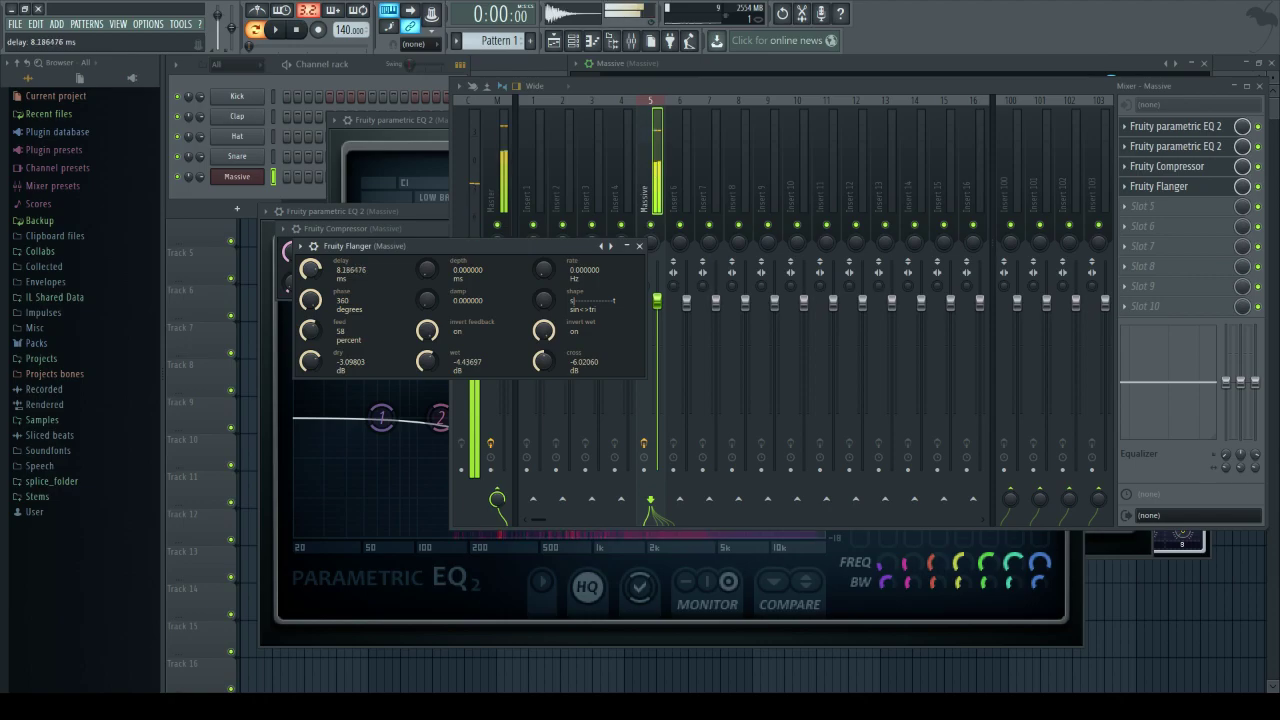
drag(657, 300, 657, 321)
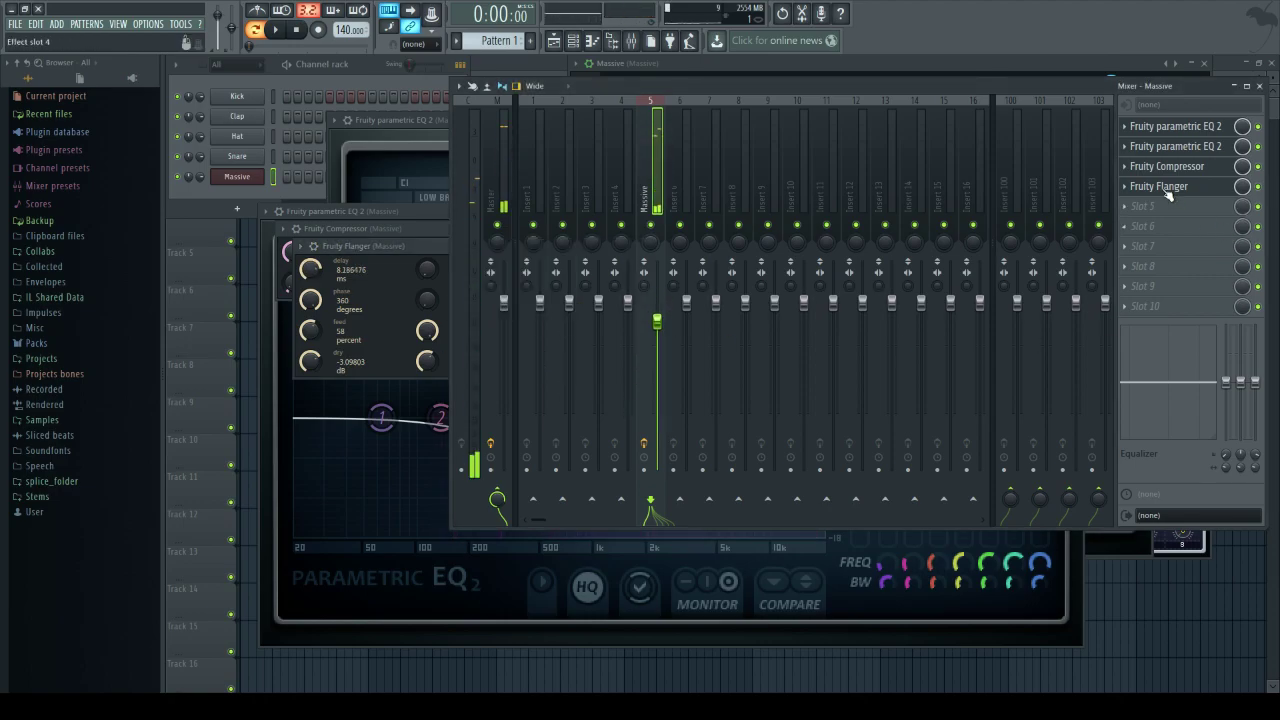
- Set the flanger's dry level to about -2.6 dB, wet to about -3.18 dB and damp to about 0.195, and raise the insert fader slightly
click(1166, 188)
click(1166, 188)
click(1165, 192)
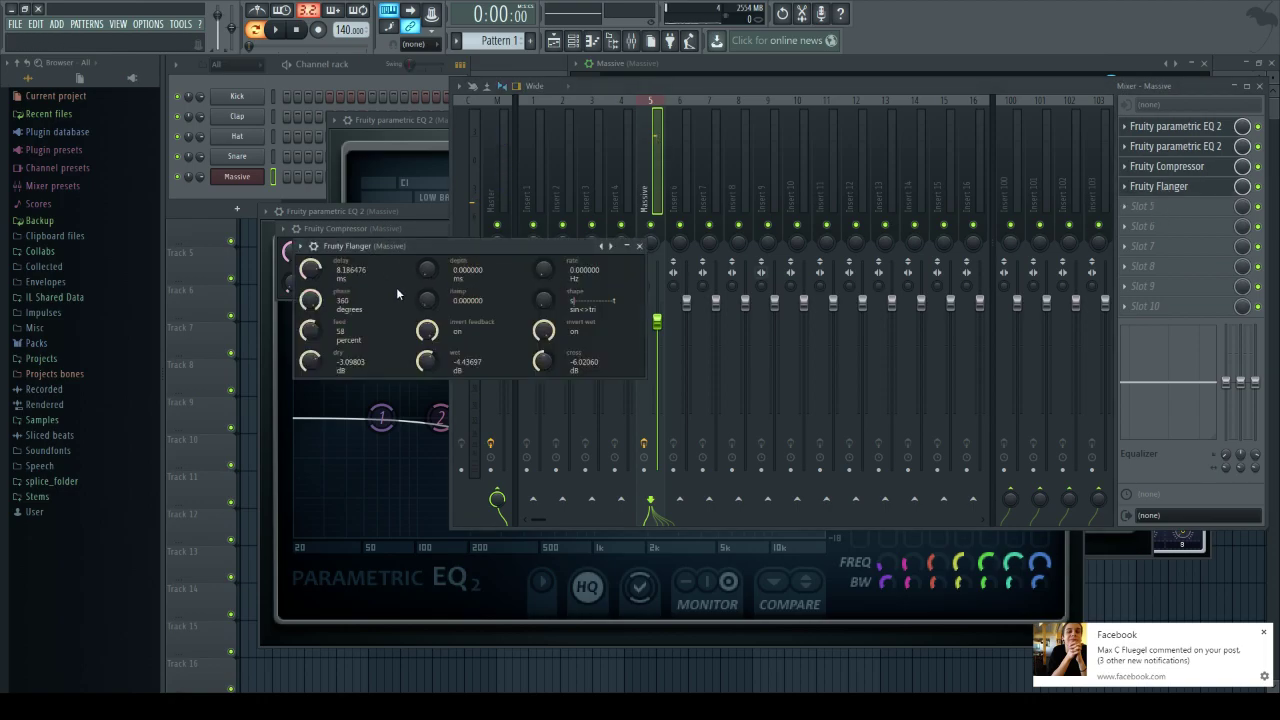
drag(310, 361, 310, 355)
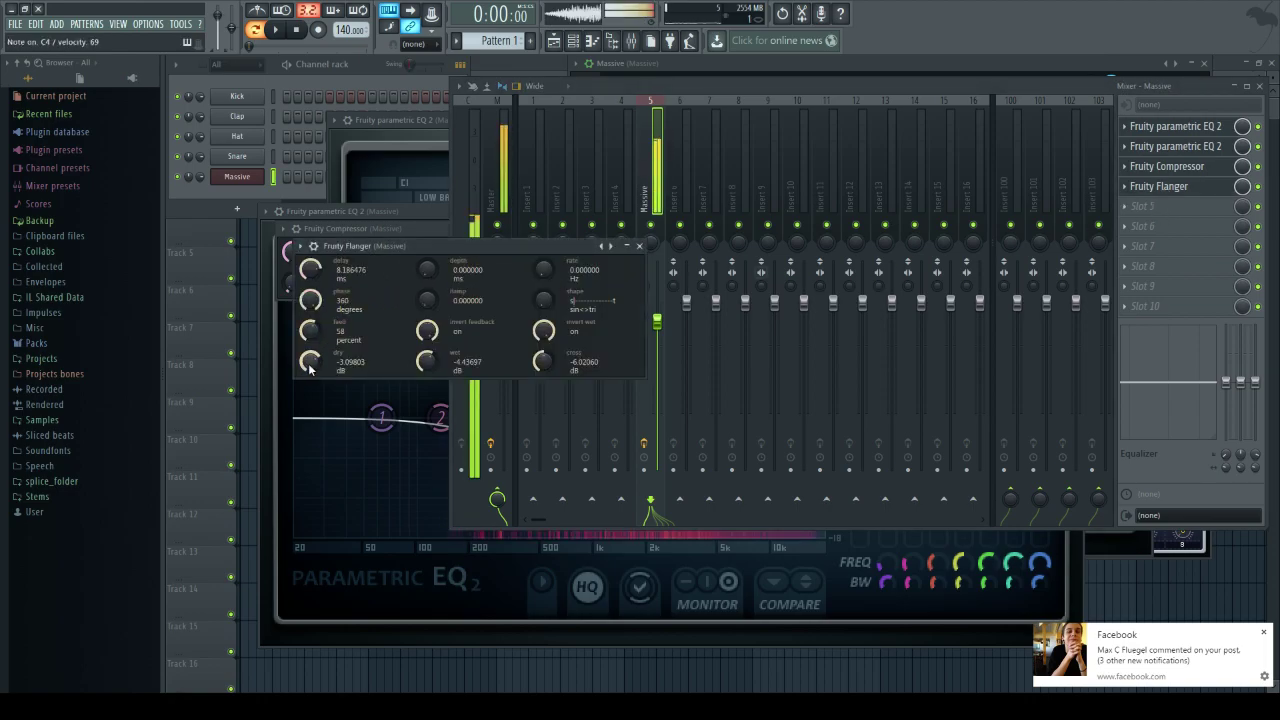
drag(426, 361, 426, 356)
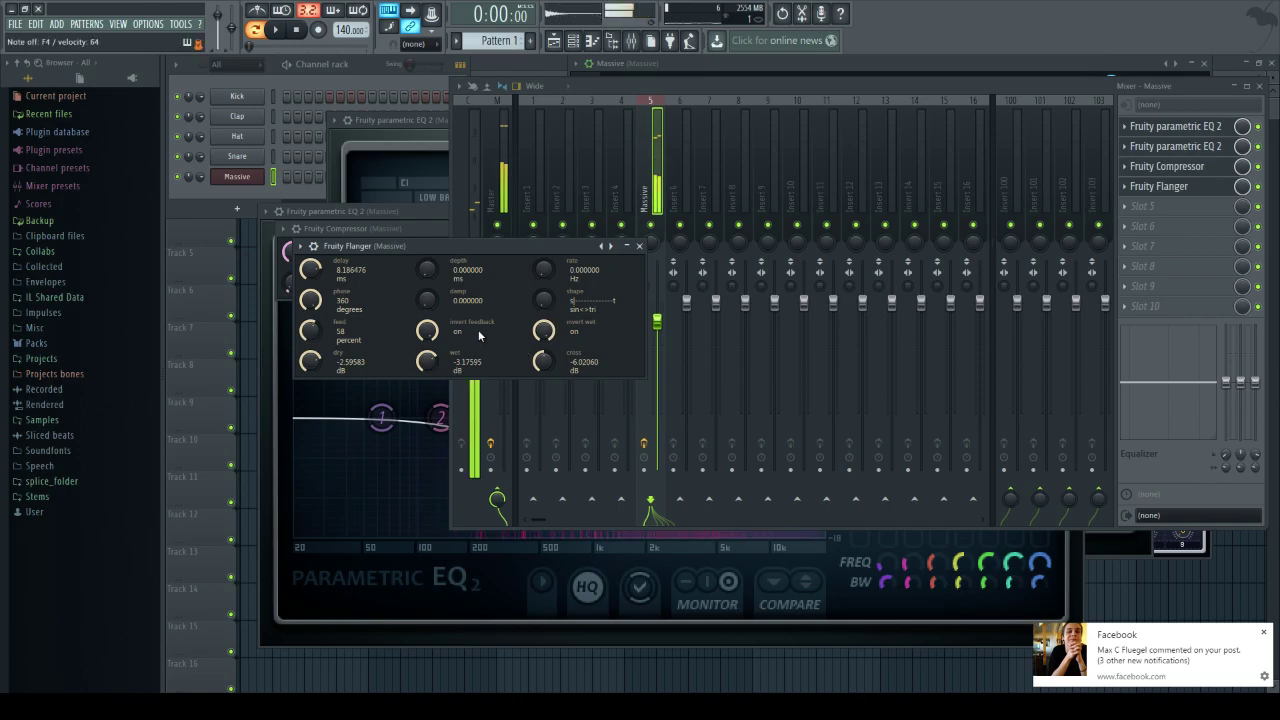
drag(427, 300, 427, 290)
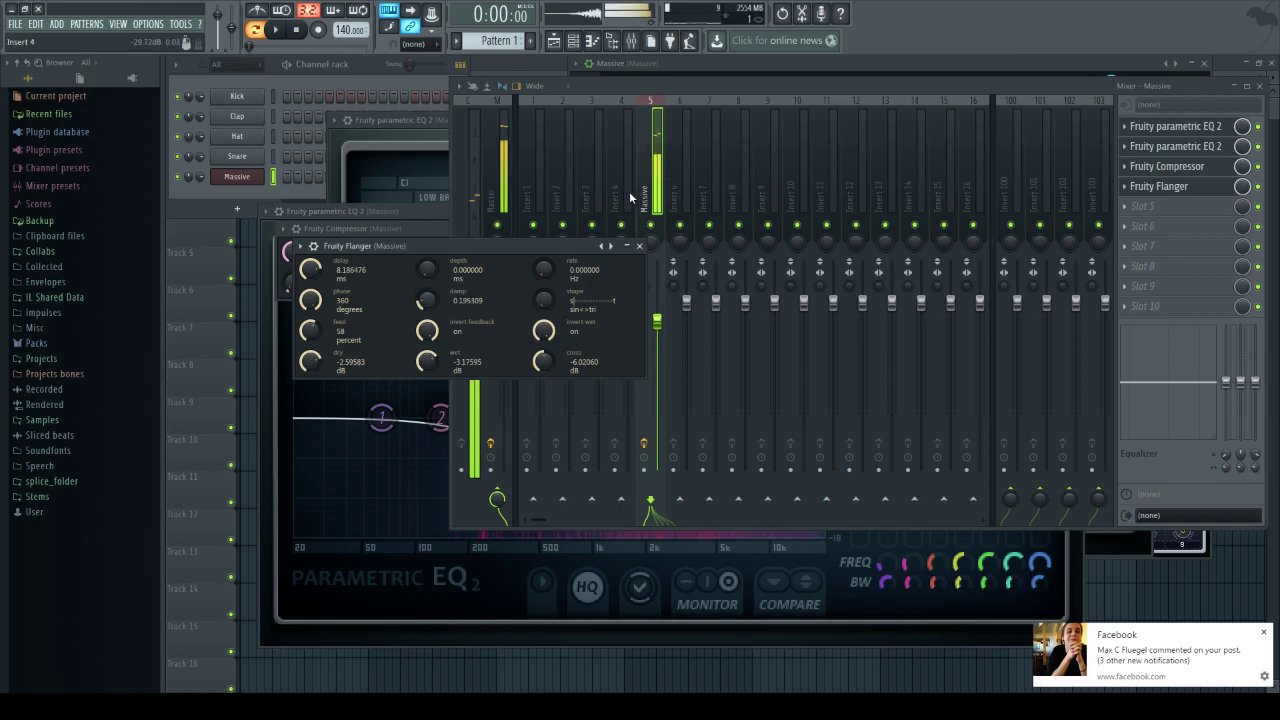
click(673, 343)
drag(657, 321, 657, 316)
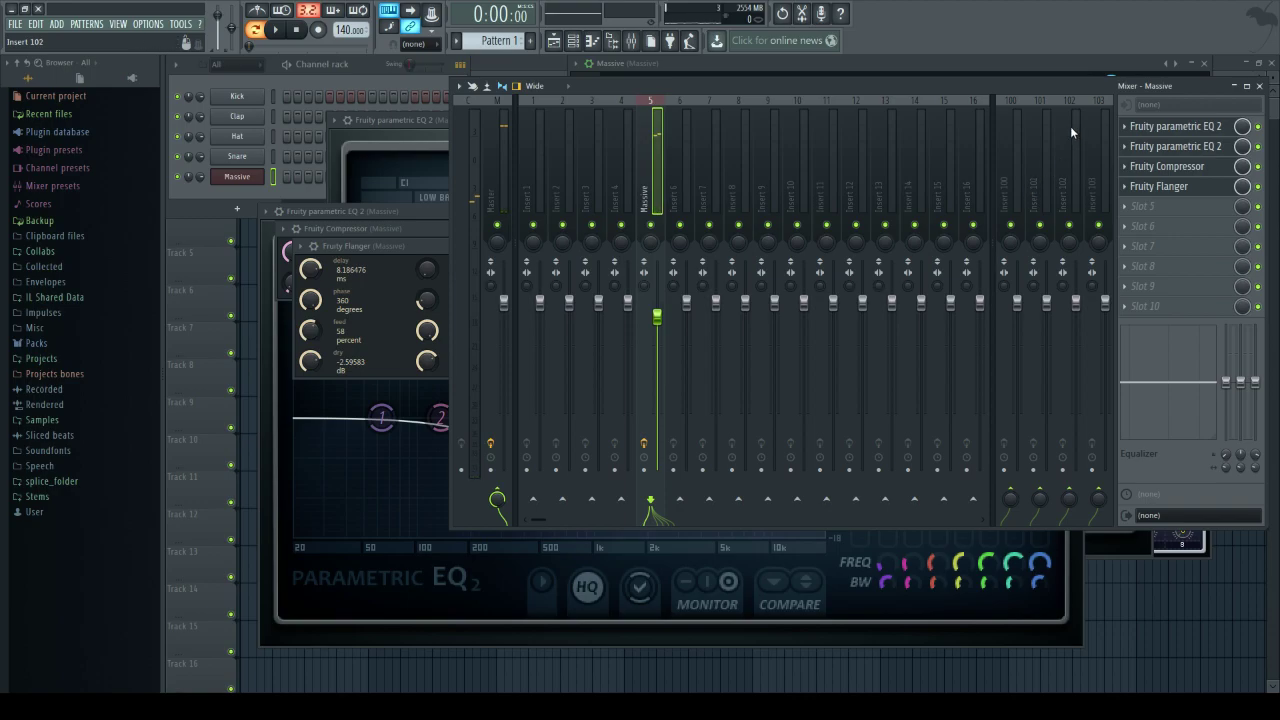
- Load Classic Delay in slot 5, enable ping-pong and adjust its low cut and wet/dry mix
click(1136, 207)
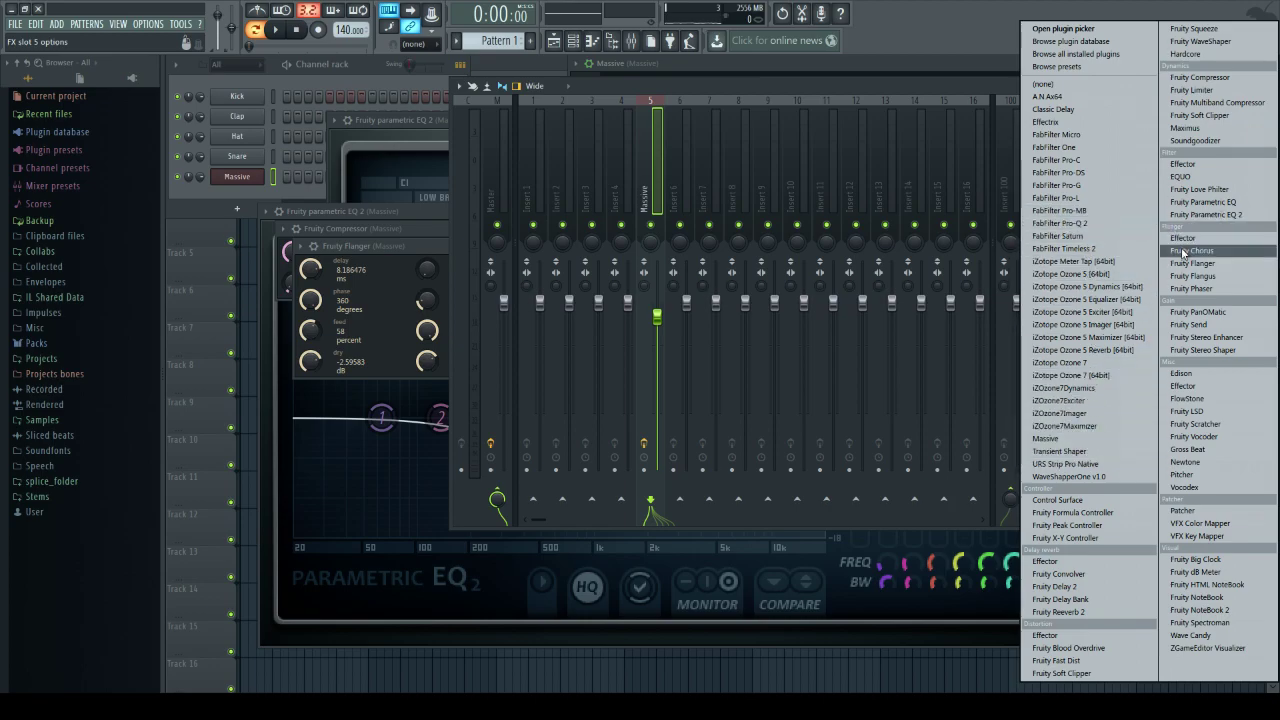
click(1119, 118)
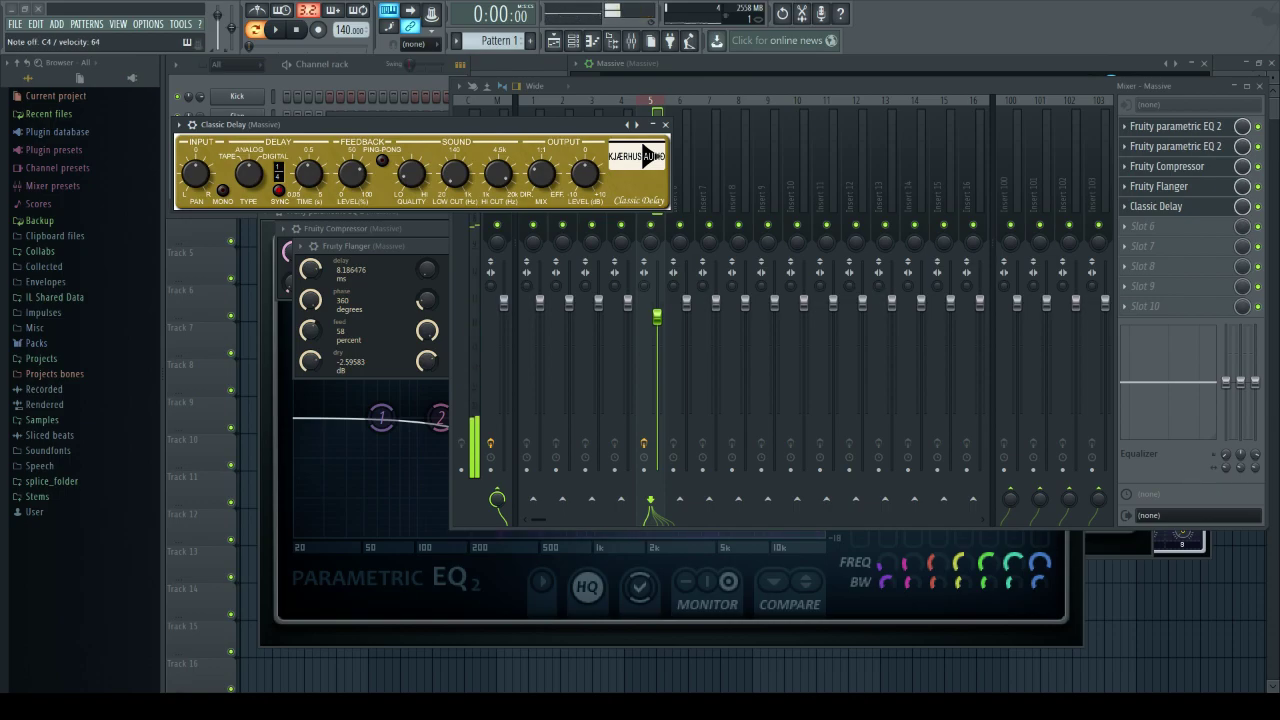
drag(455, 174, 455, 148)
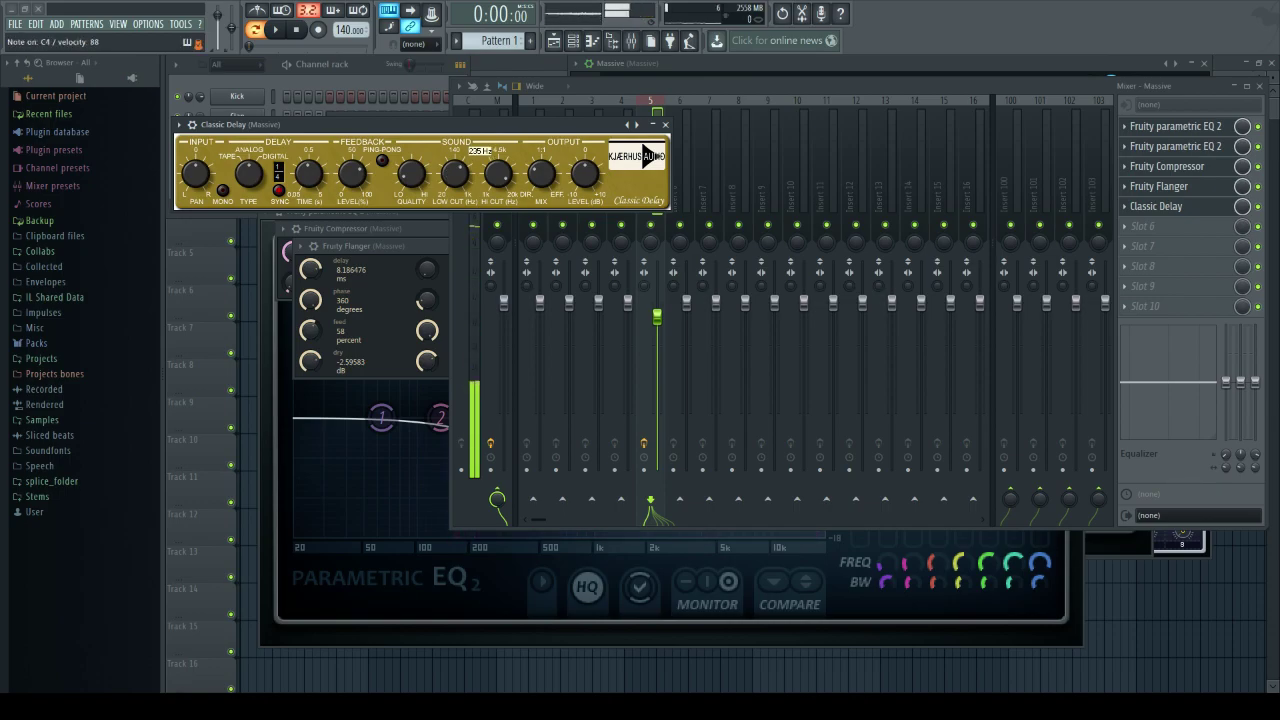
drag(455, 174, 455, 142)
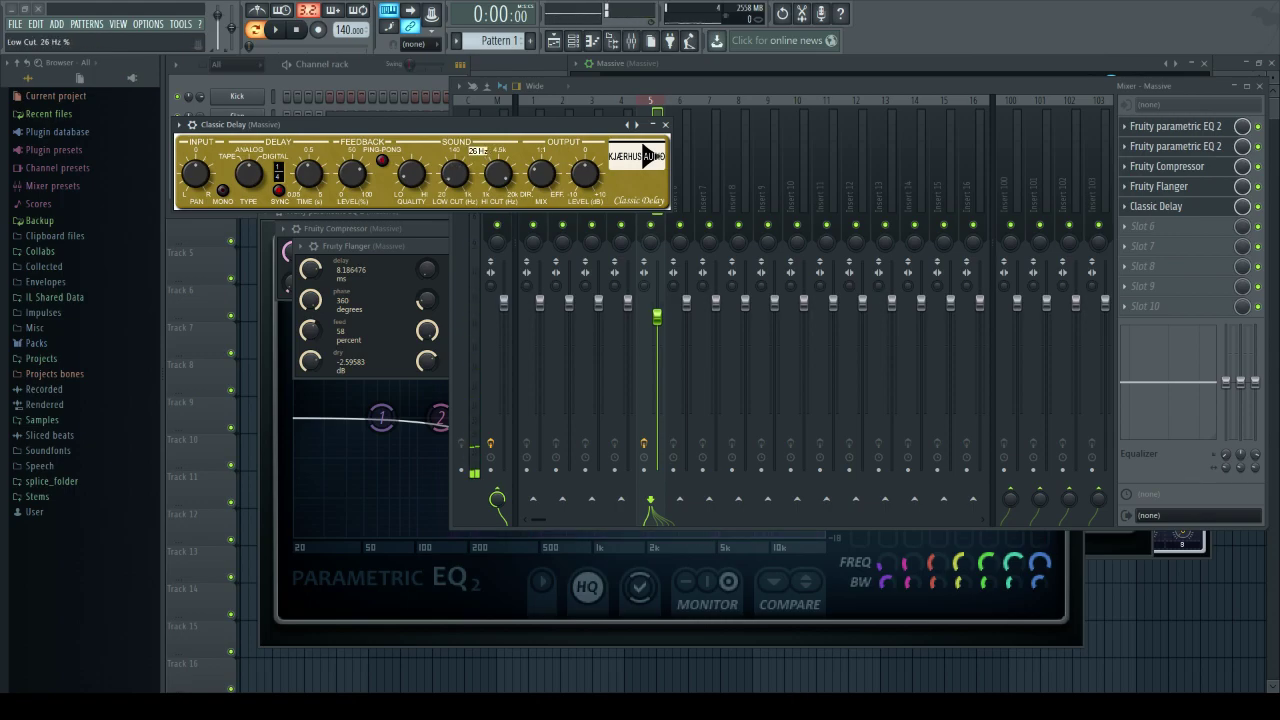
drag(455, 174, 455, 150)
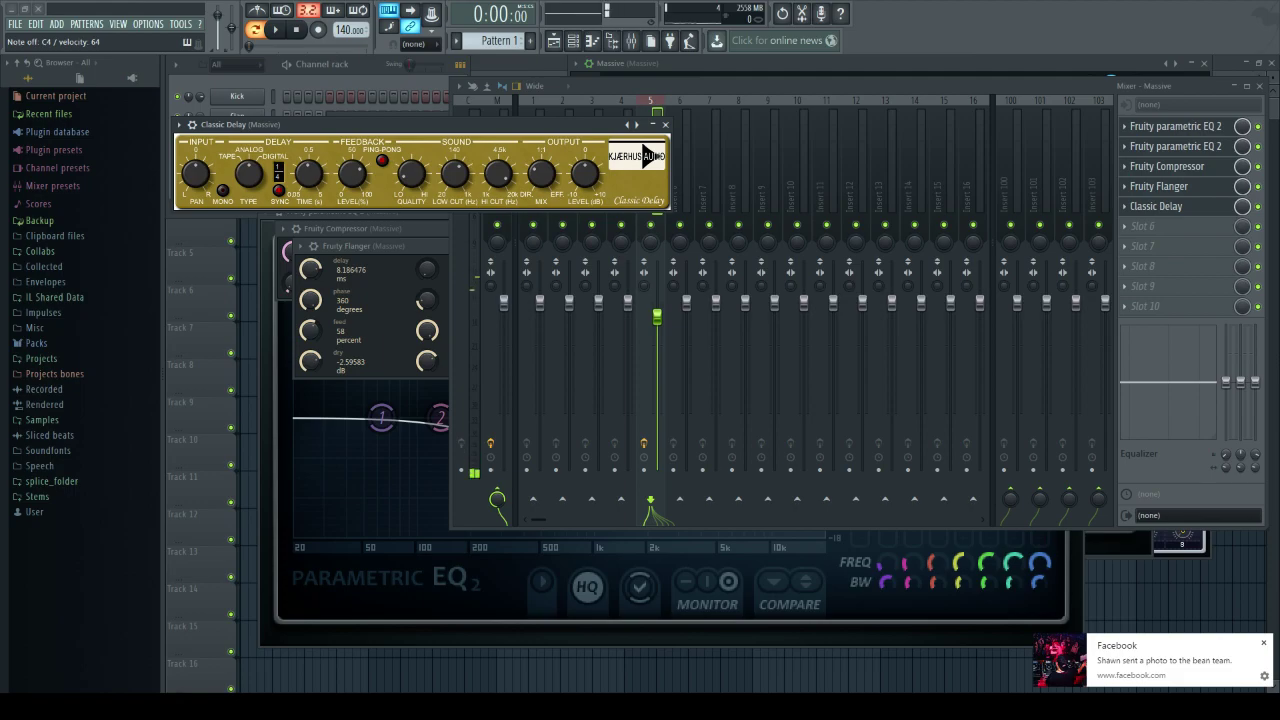
drag(541, 173, 541, 175)
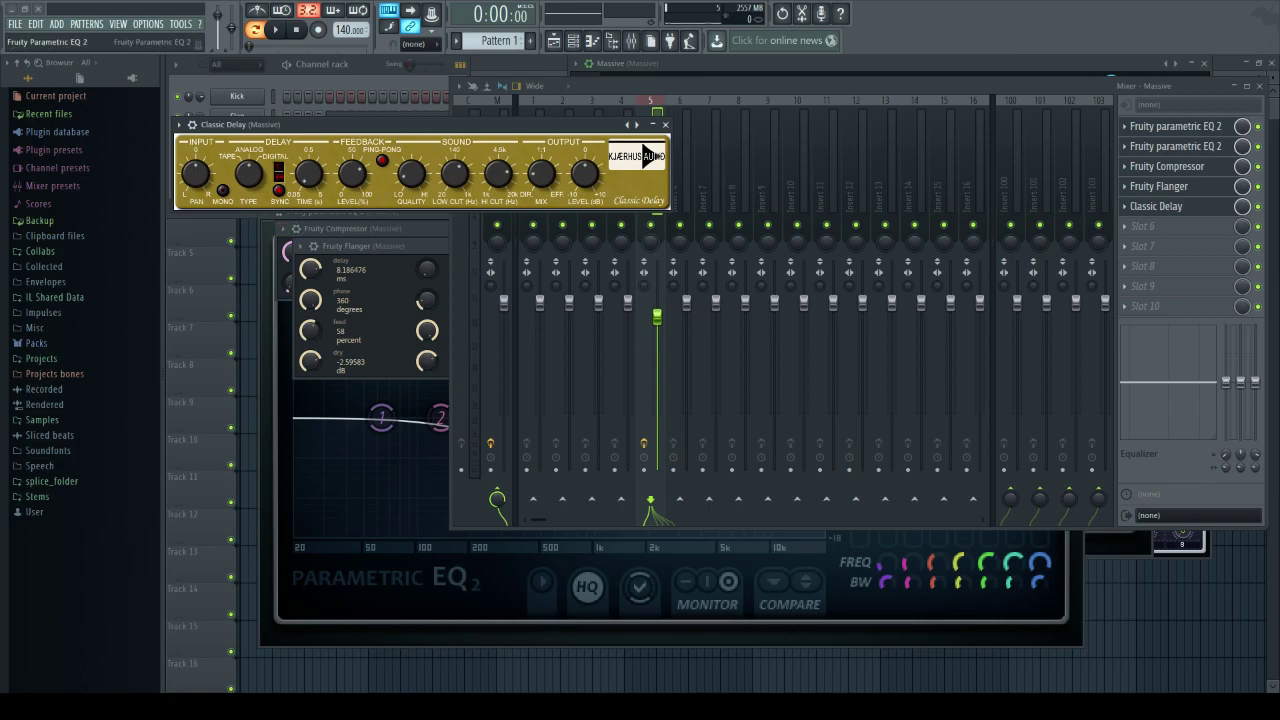
click(398, 216)
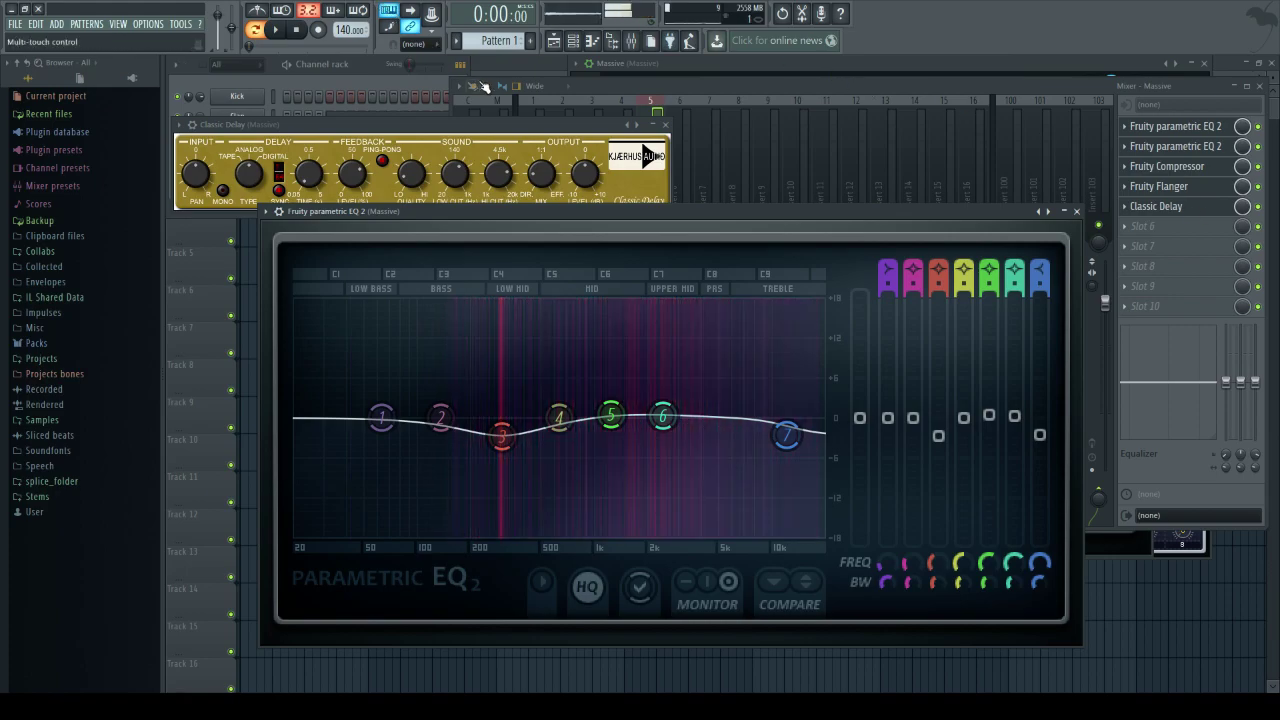
click(525, 138)
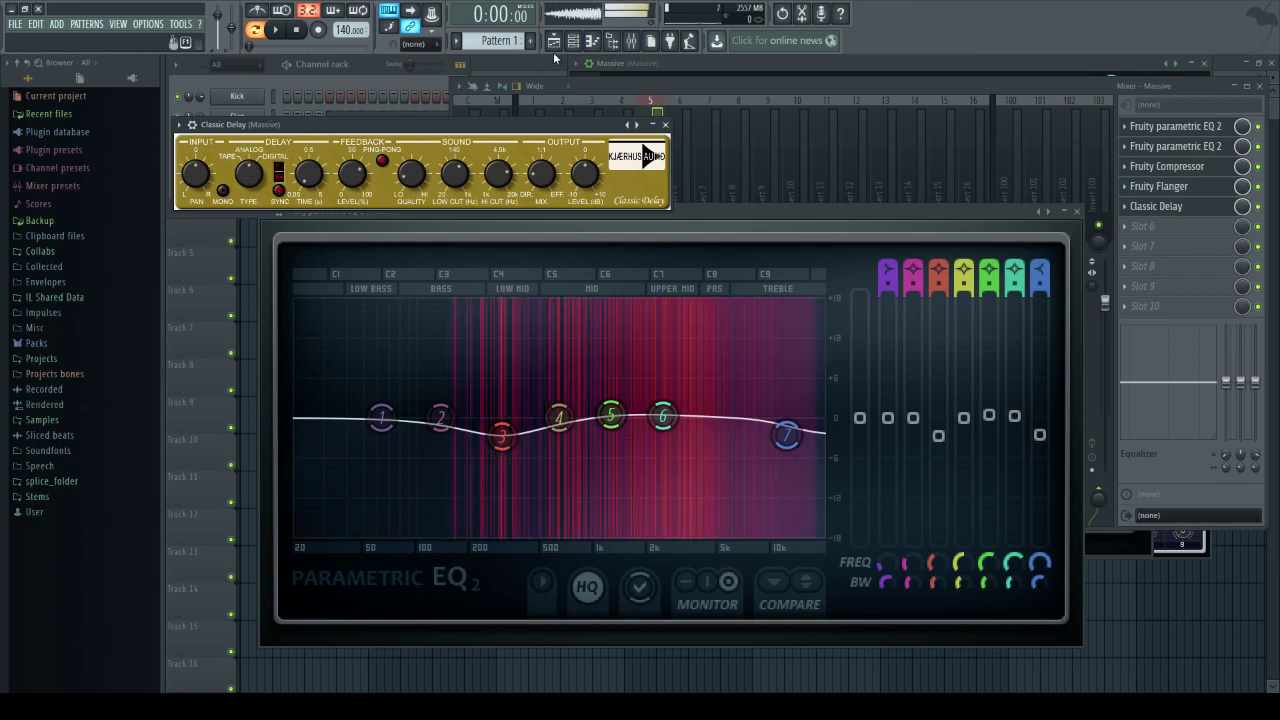
- Load Maximus in slot 6, raise the master compression curve's end point to the maximum and bow its lower segment moderately upward
click(1140, 228)
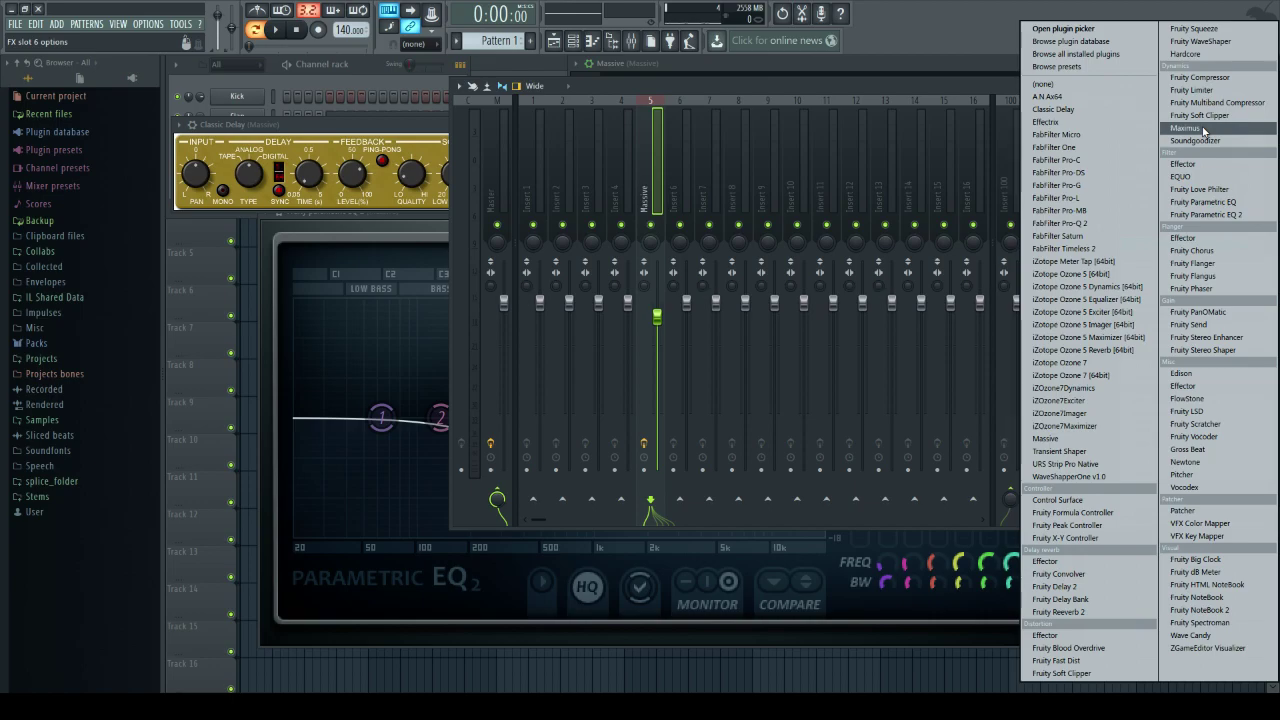
click(1204, 130)
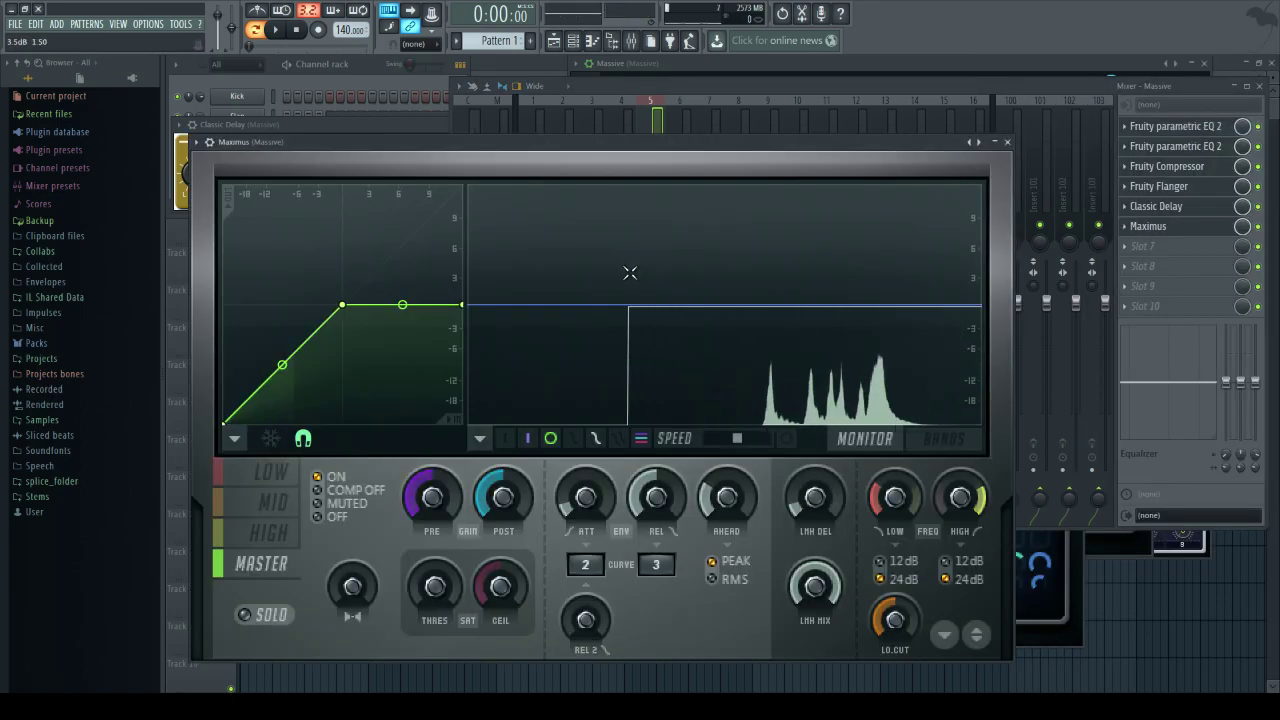
drag(282, 365, 282, 306)
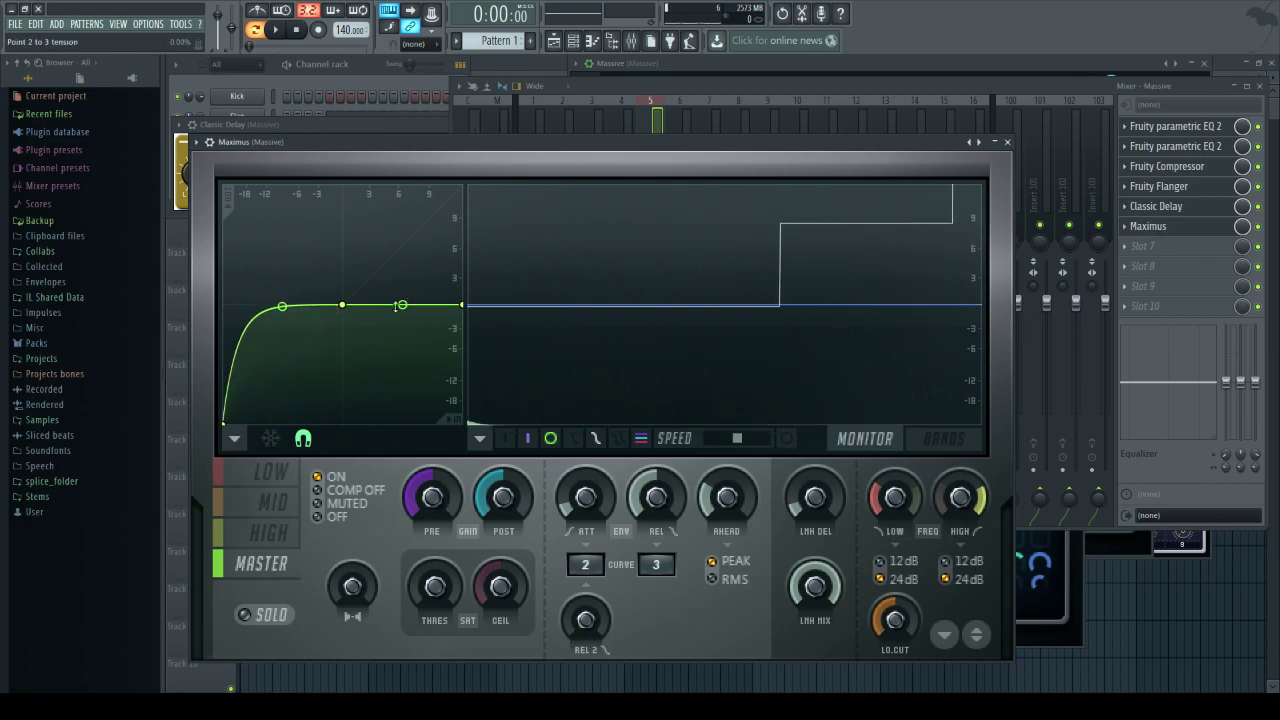
drag(463, 304, 463, 186)
drag(282, 306, 282, 342)
key(z)
key(z)
key(z)
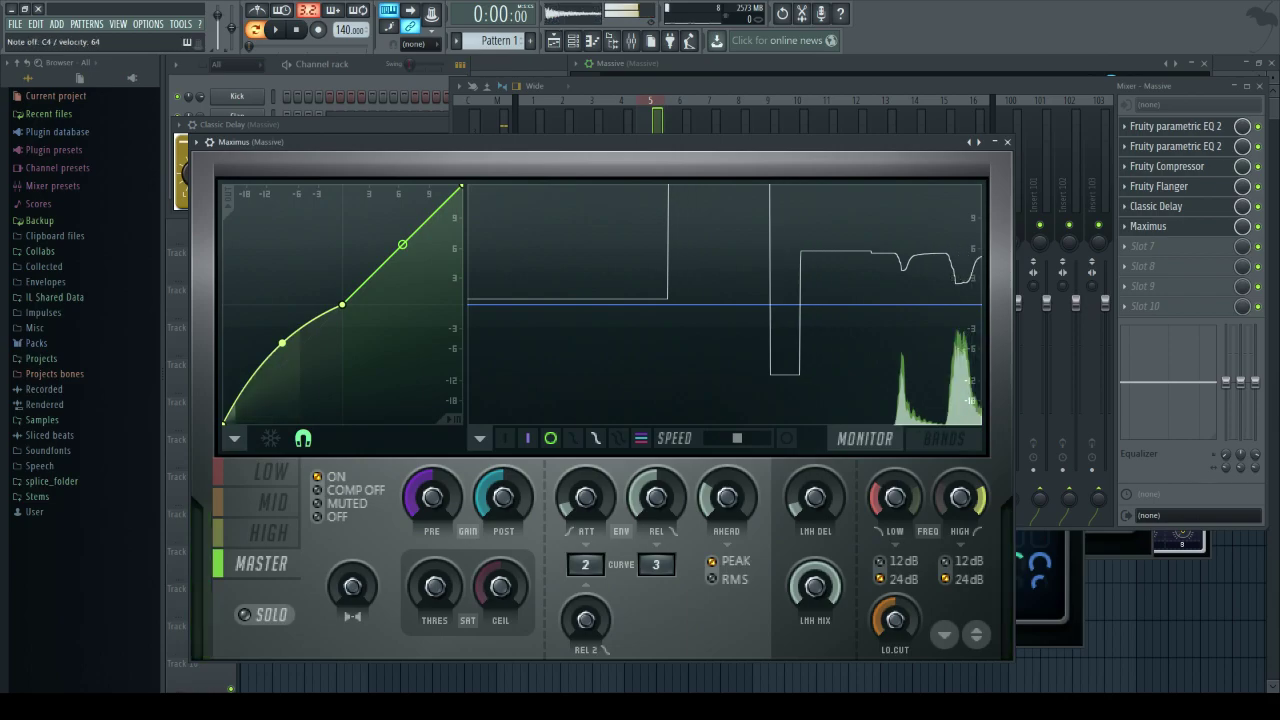
- Bow the upper segment of the Maximus master curve upward and move its middle point to a lower input and slightly higher output level
drag(402, 244, 402, 230)
key(z)
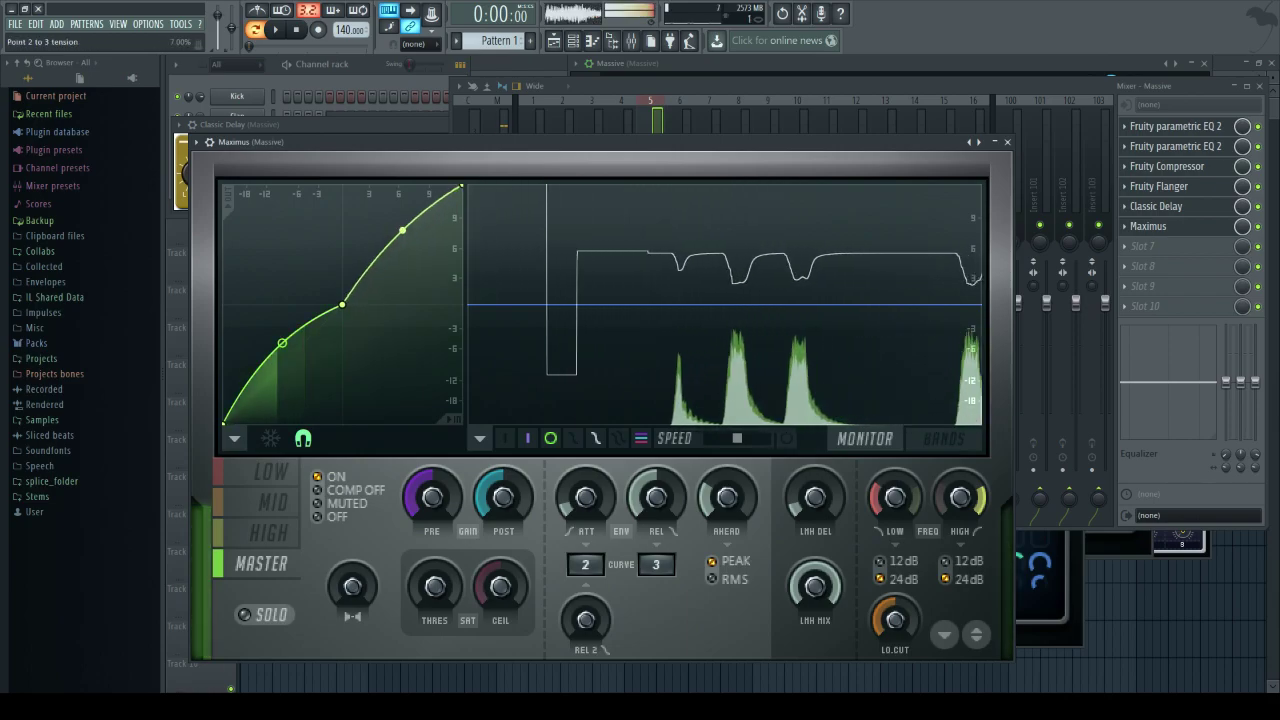
drag(342, 304, 310, 298)
key(z)
key(z)
key(z)
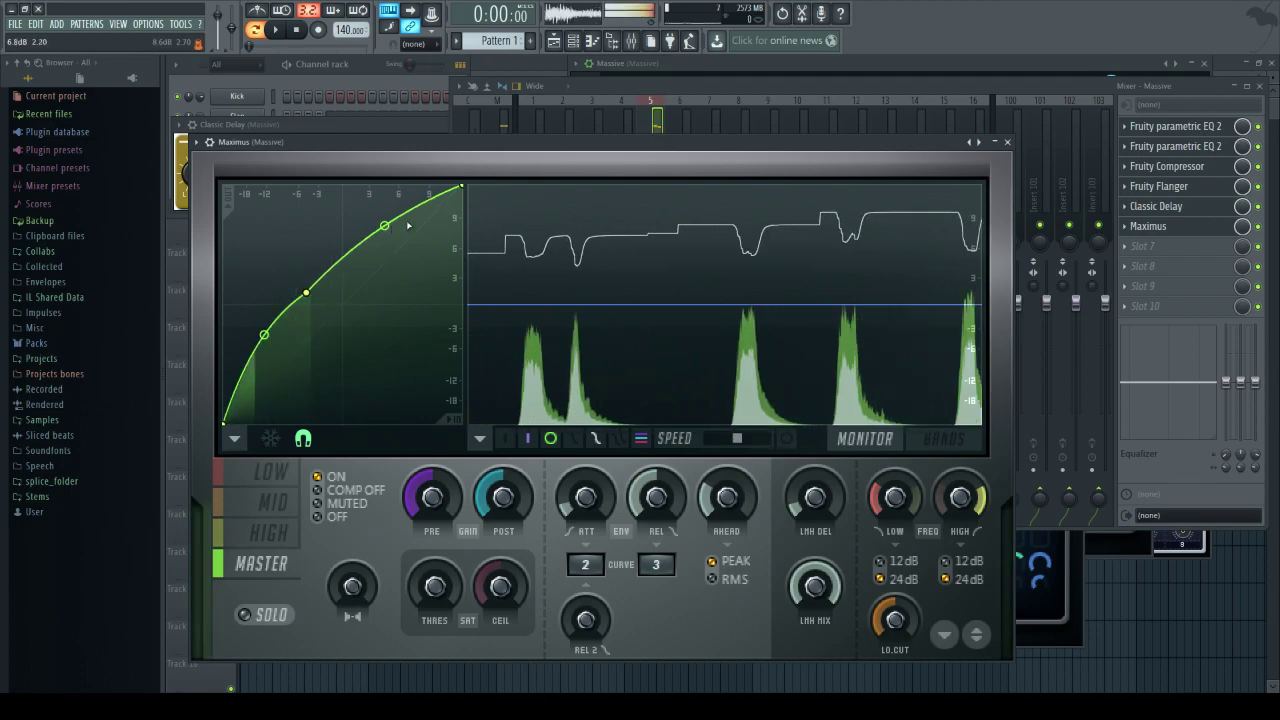
- Lower the Maximus master curve's end point slightly, set its lower segment's tension to 5%, and move the middle point to a lower input level
drag(461, 186, 462, 212)
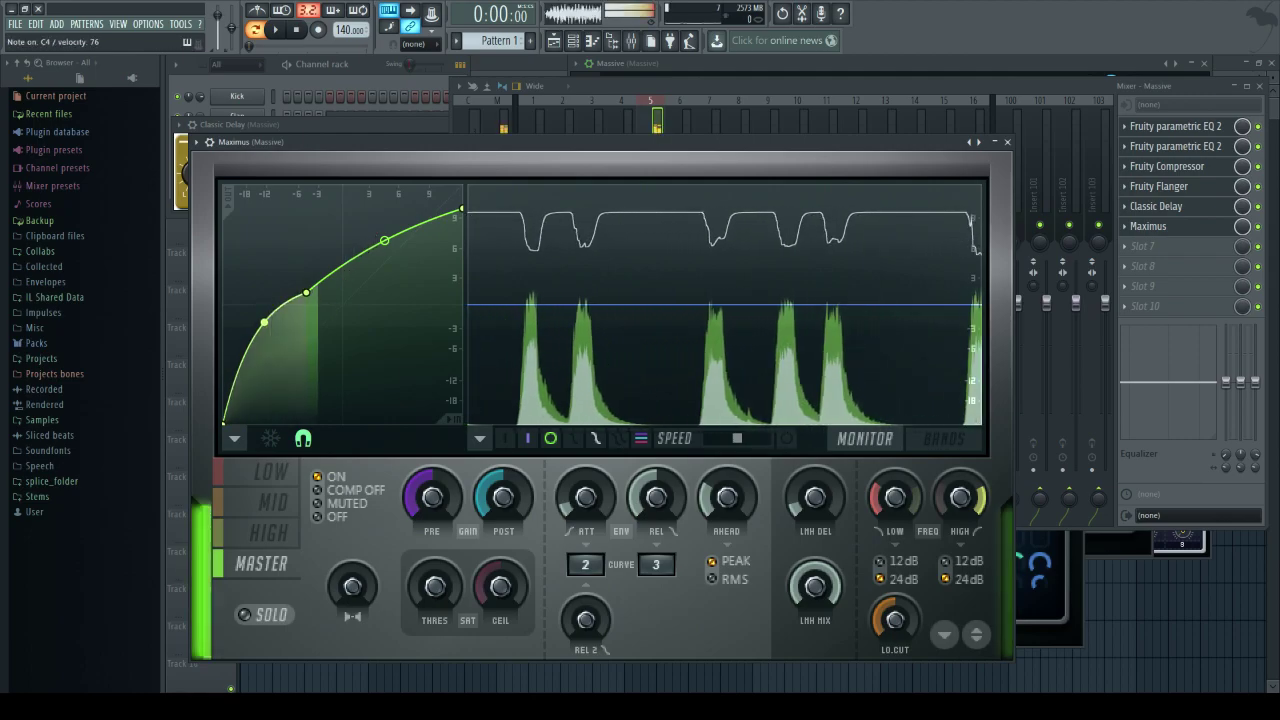
drag(264, 330, 264, 370)
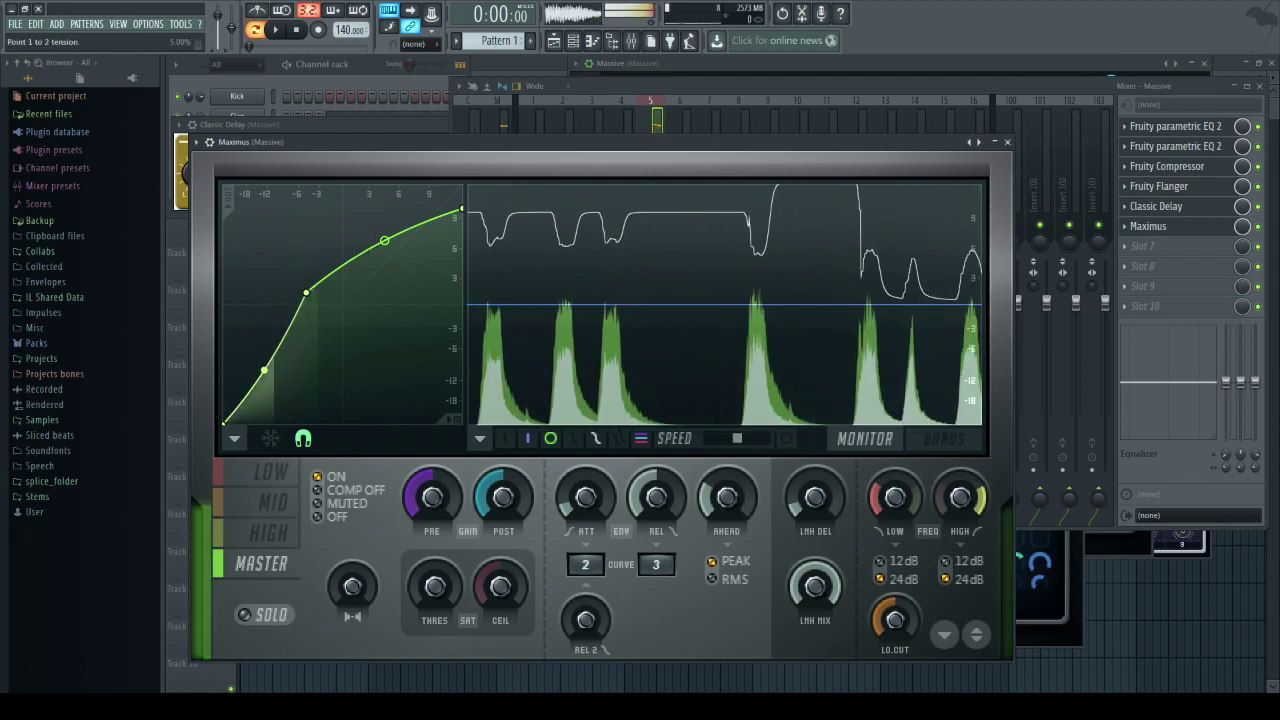
drag(308, 296, 294, 292)
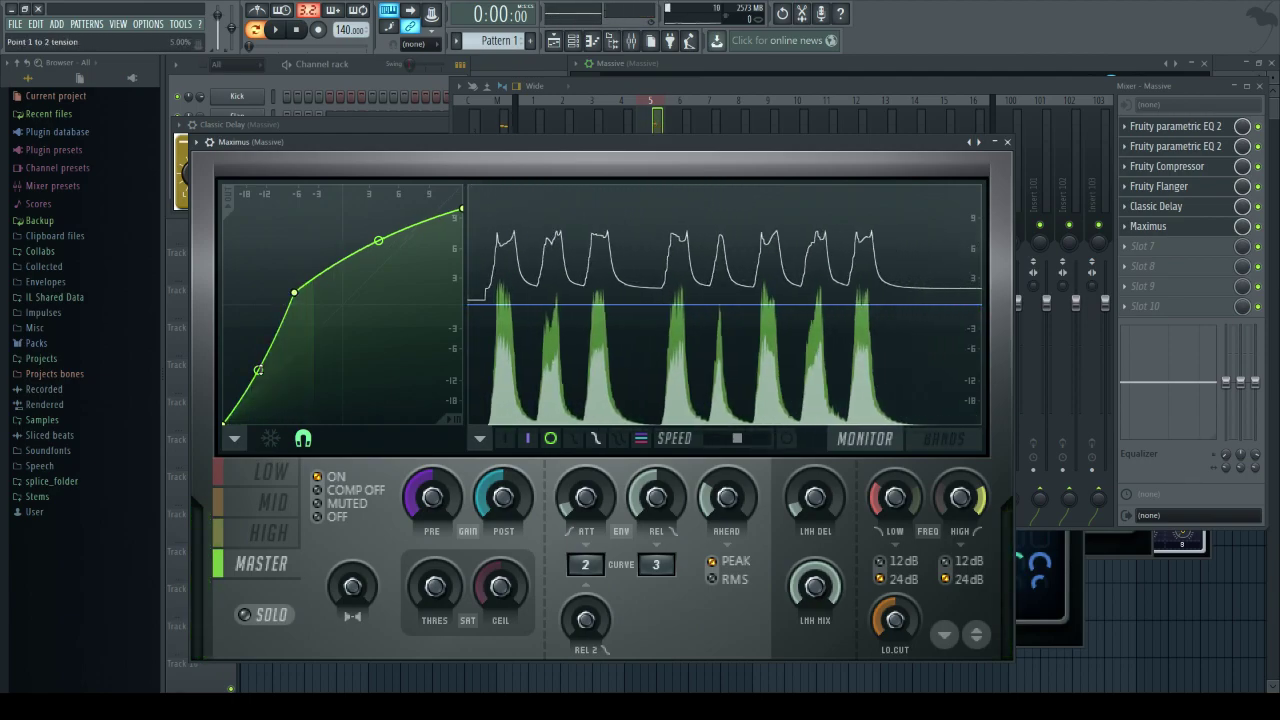
- Load Fruity Blood Overdrive in slot 7 and lower the Massive insert's fader to about -6.4 dB
click(1165, 257)
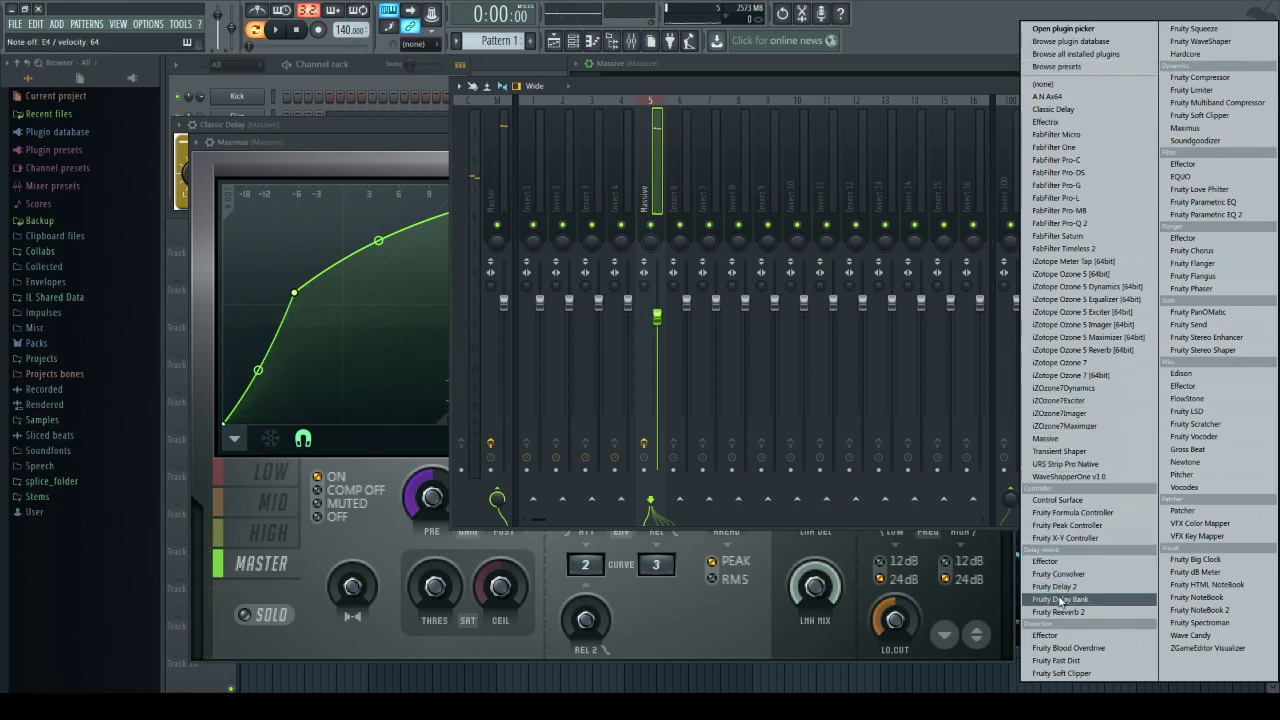
click(1068, 648)
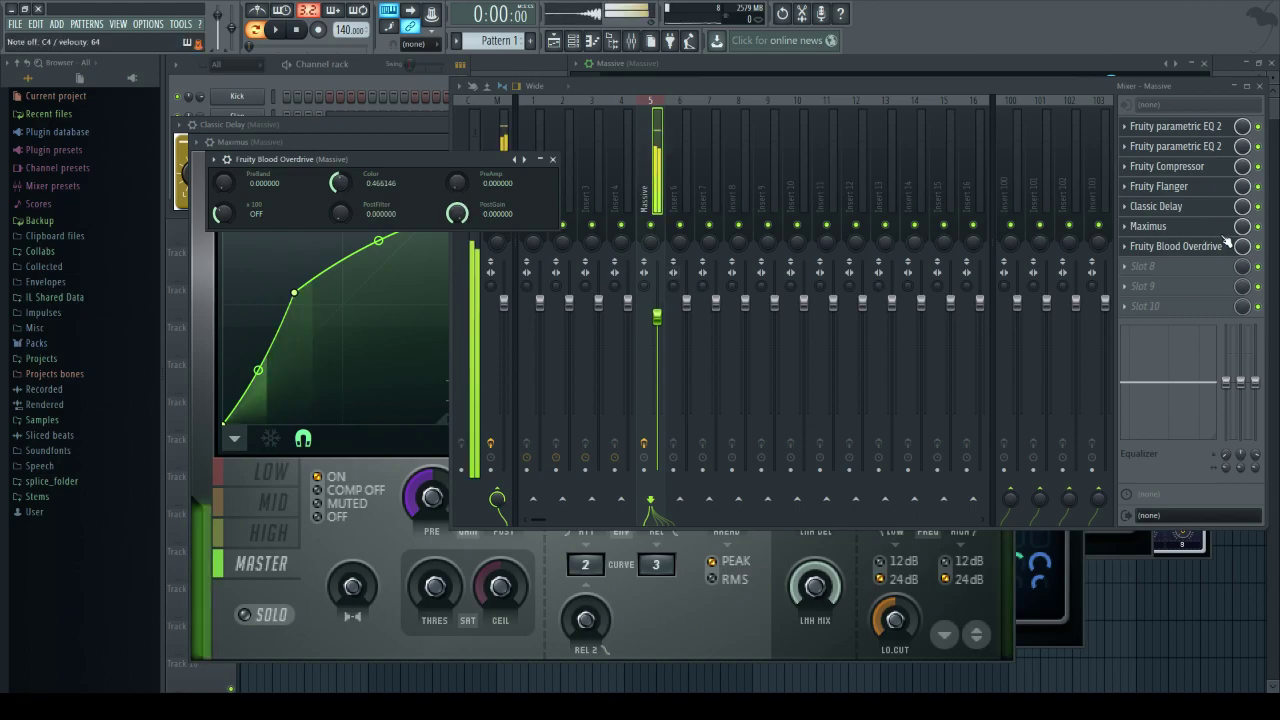
mouse_move(665, 325)
mouse_down()
mouse_move(665, 363)
mouse_move(657, 348)
mouse_up()
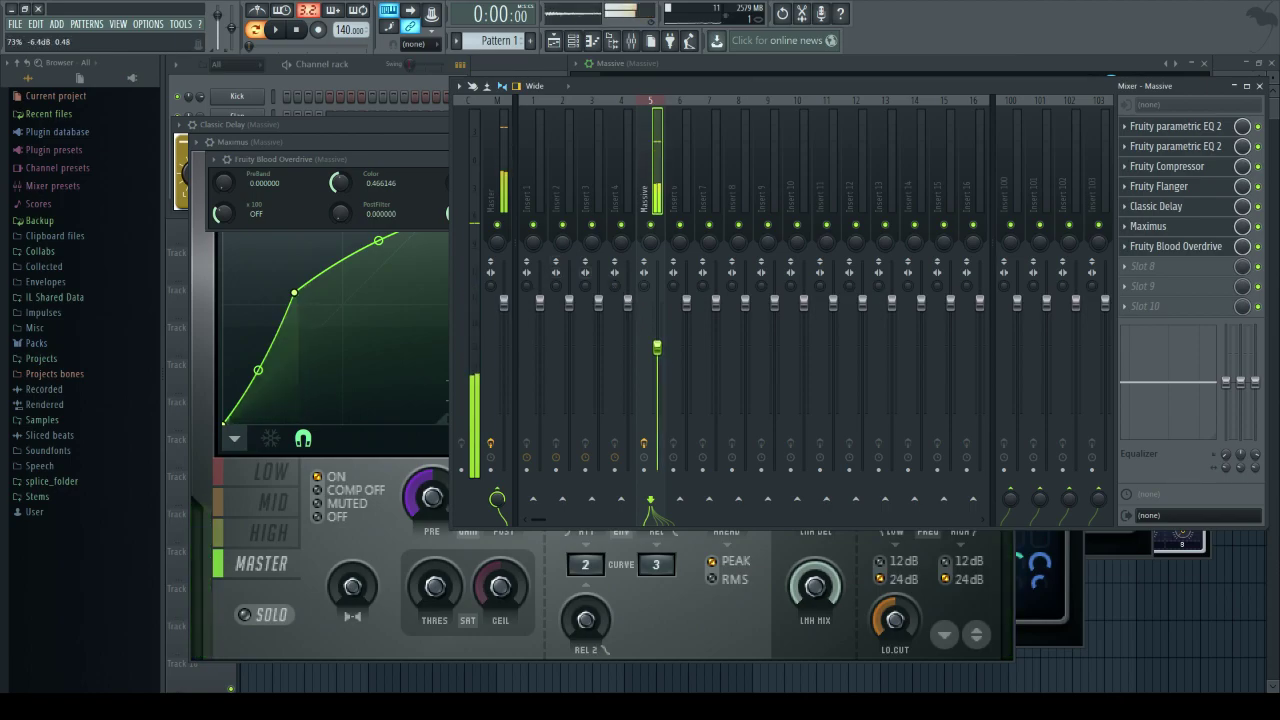
- Set the Blood Overdrive's color to about 0.336 and raise the Massive insert's fader slightly
click(444, 168)
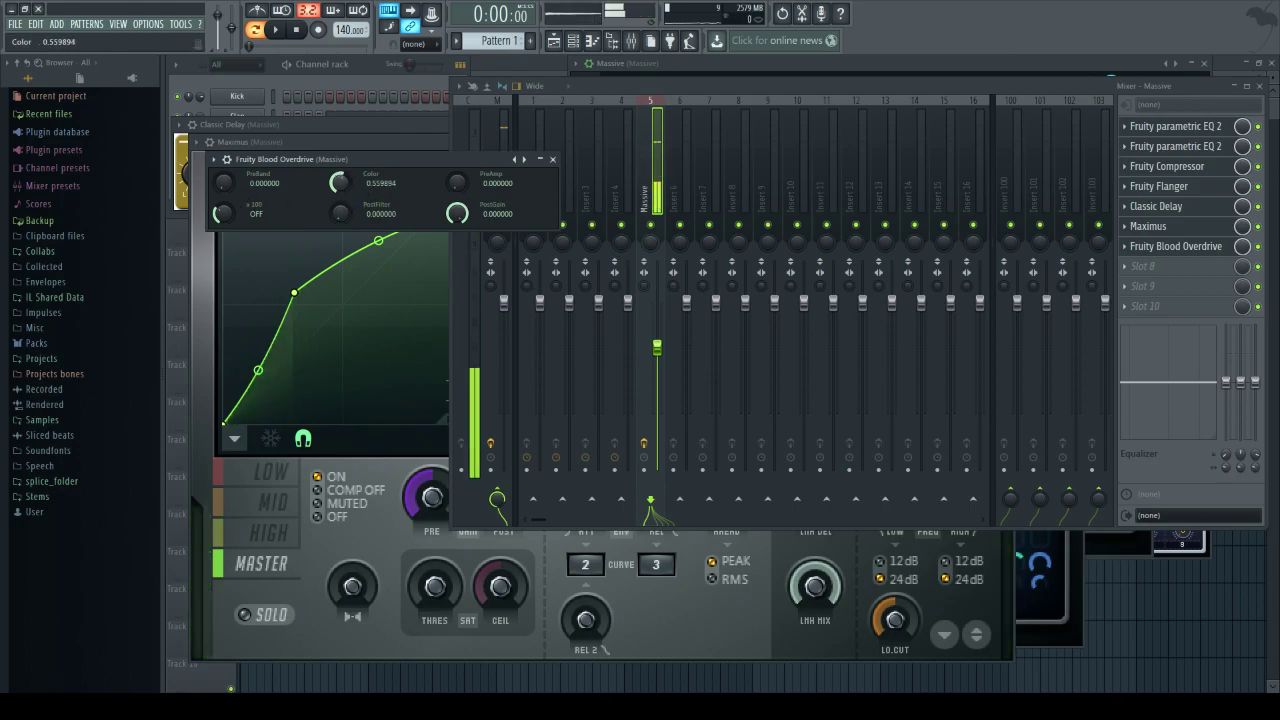
drag(363, 190, 363, 231)
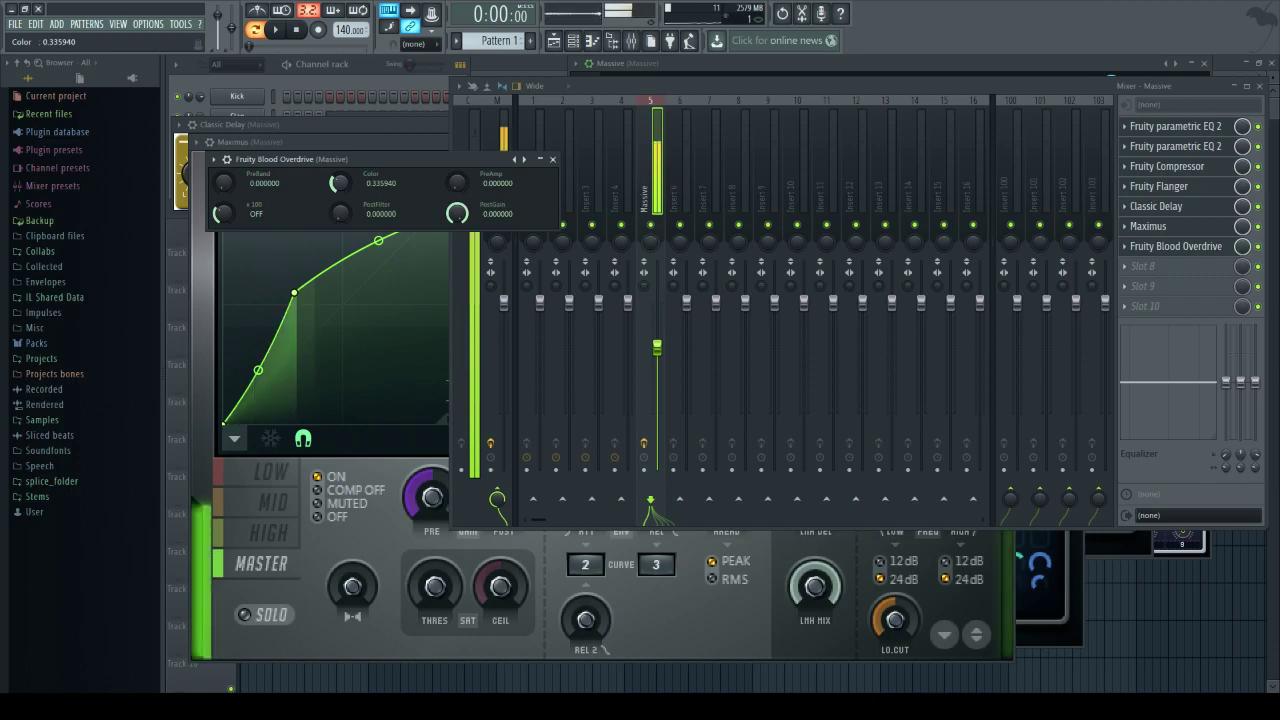
drag(657, 346, 657, 337)
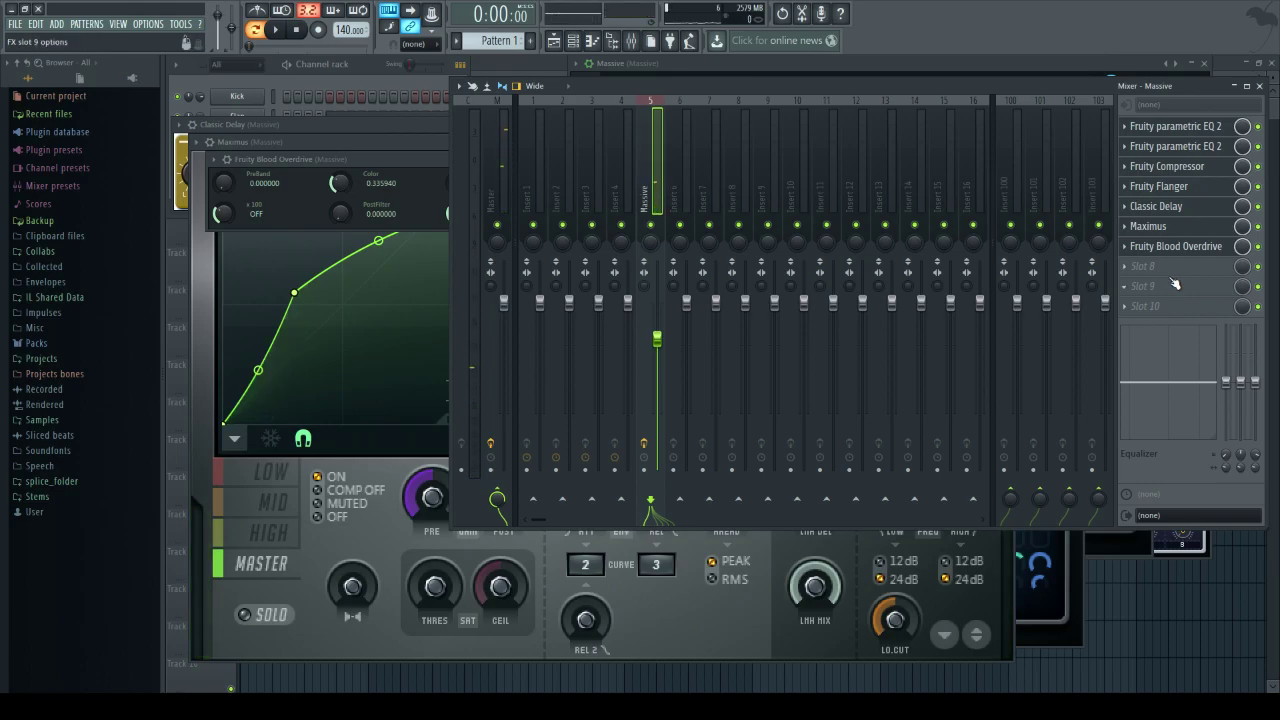
- Load iZotope Ozone 5 Reverb in slot 8, set its low cut to about 1969 Hz and bring the high cut down slightly
click(1209, 273)
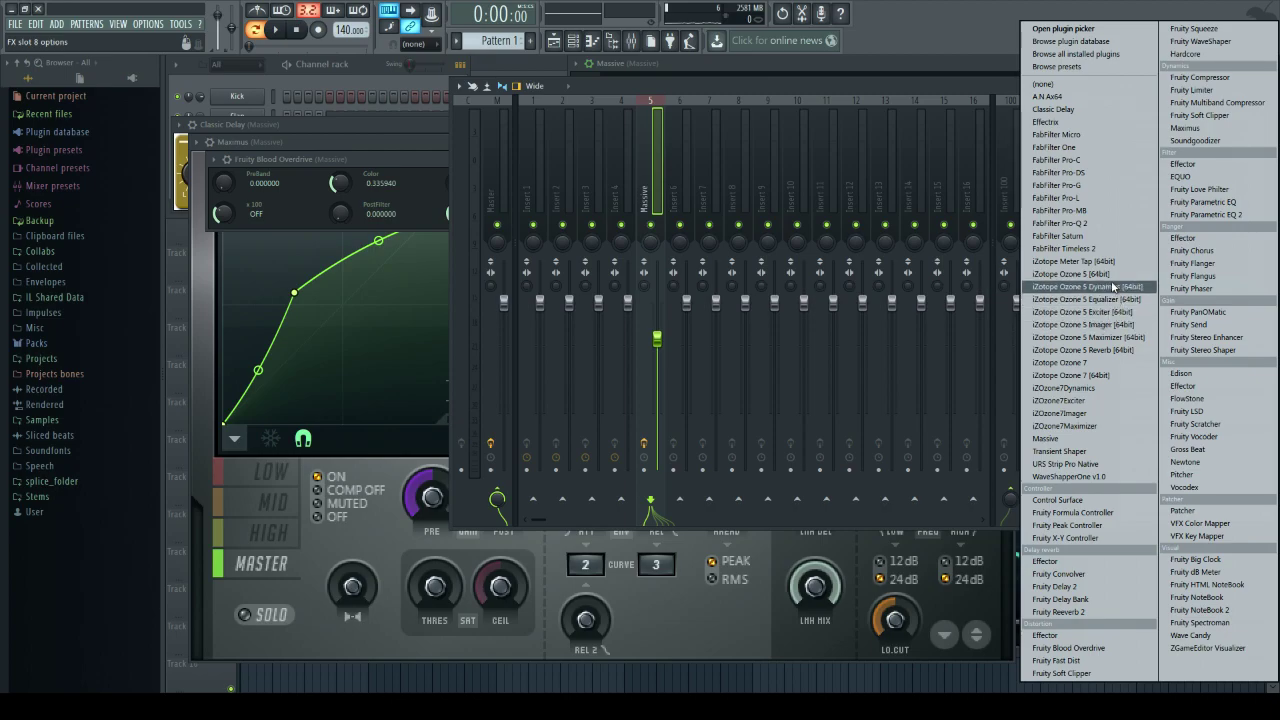
click(1118, 351)
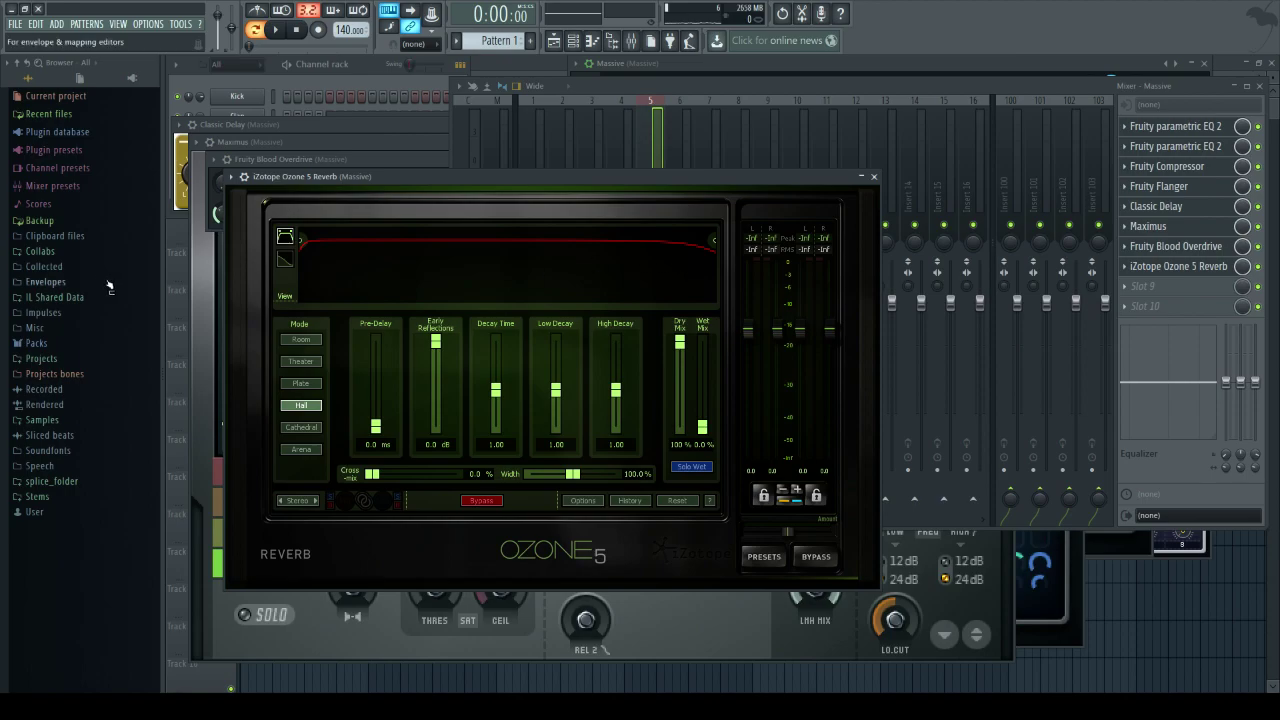
drag(300, 246, 563, 243)
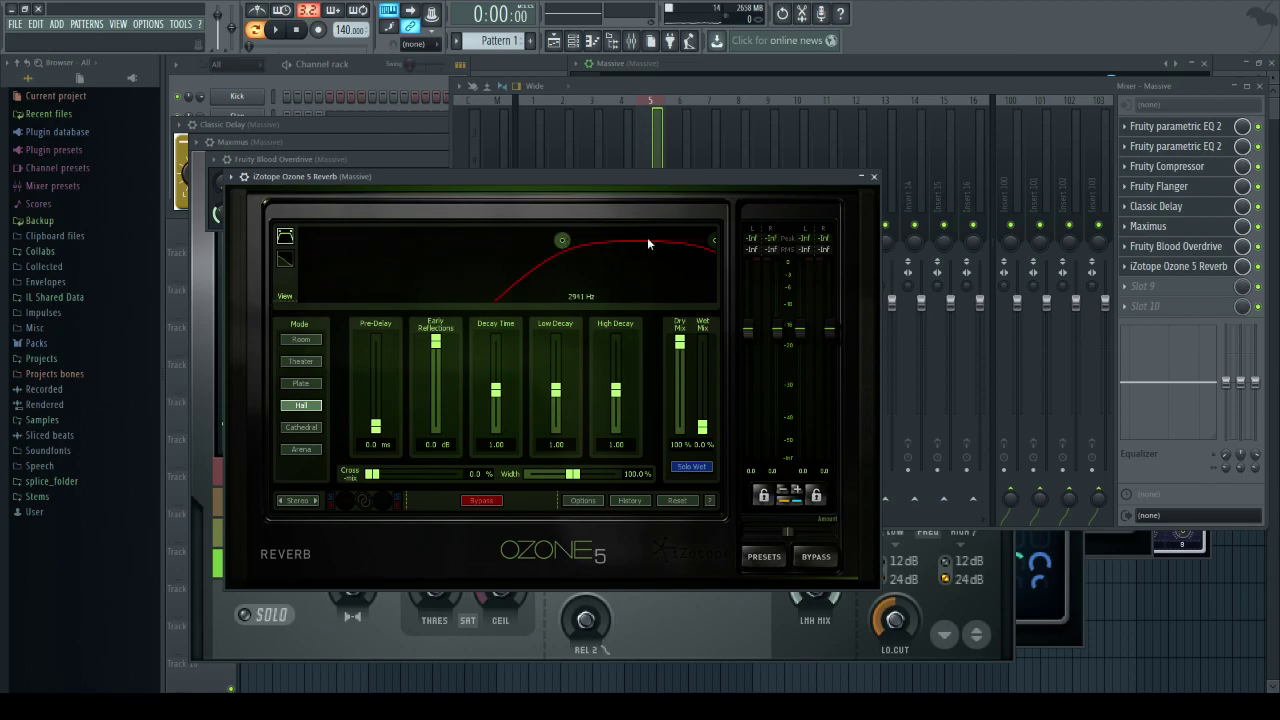
drag(713, 242, 701, 242)
drag(566, 242, 532, 259)
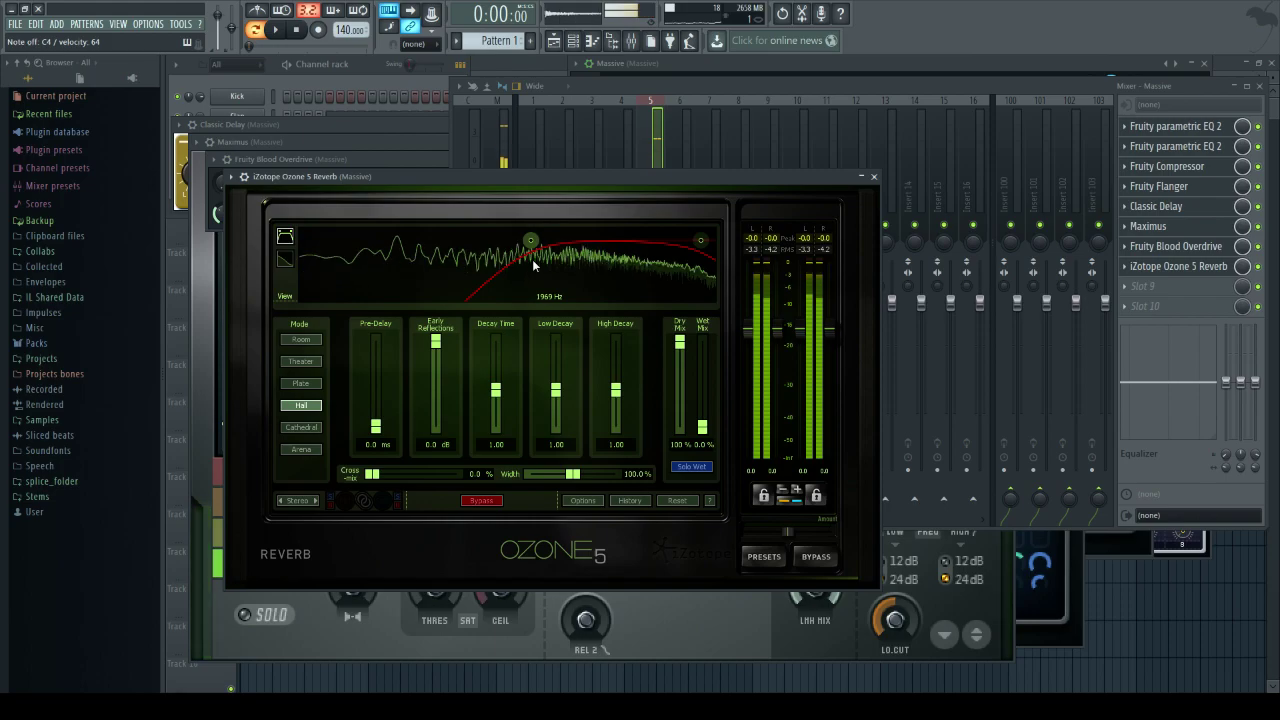
- Switch the reverb to Room mode with a wet mix of about 16.4% and a width of about 142.9%
drag(703, 427, 704, 418)
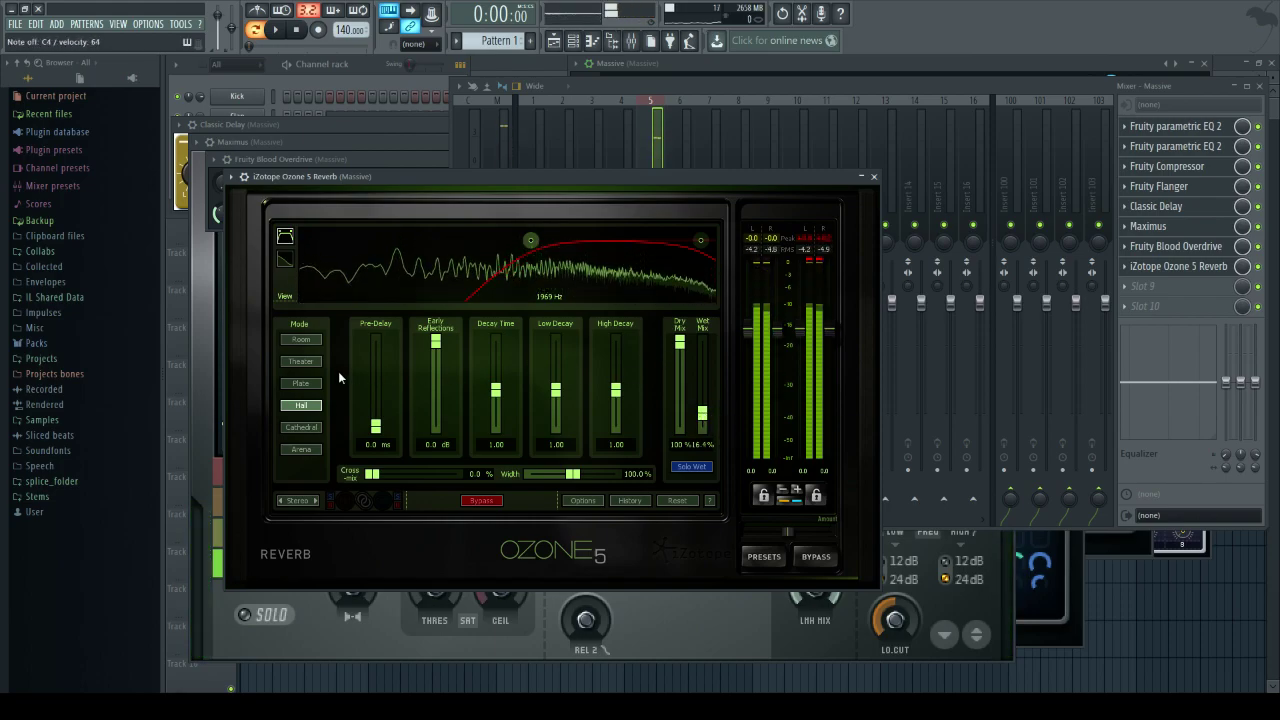
click(301, 339)
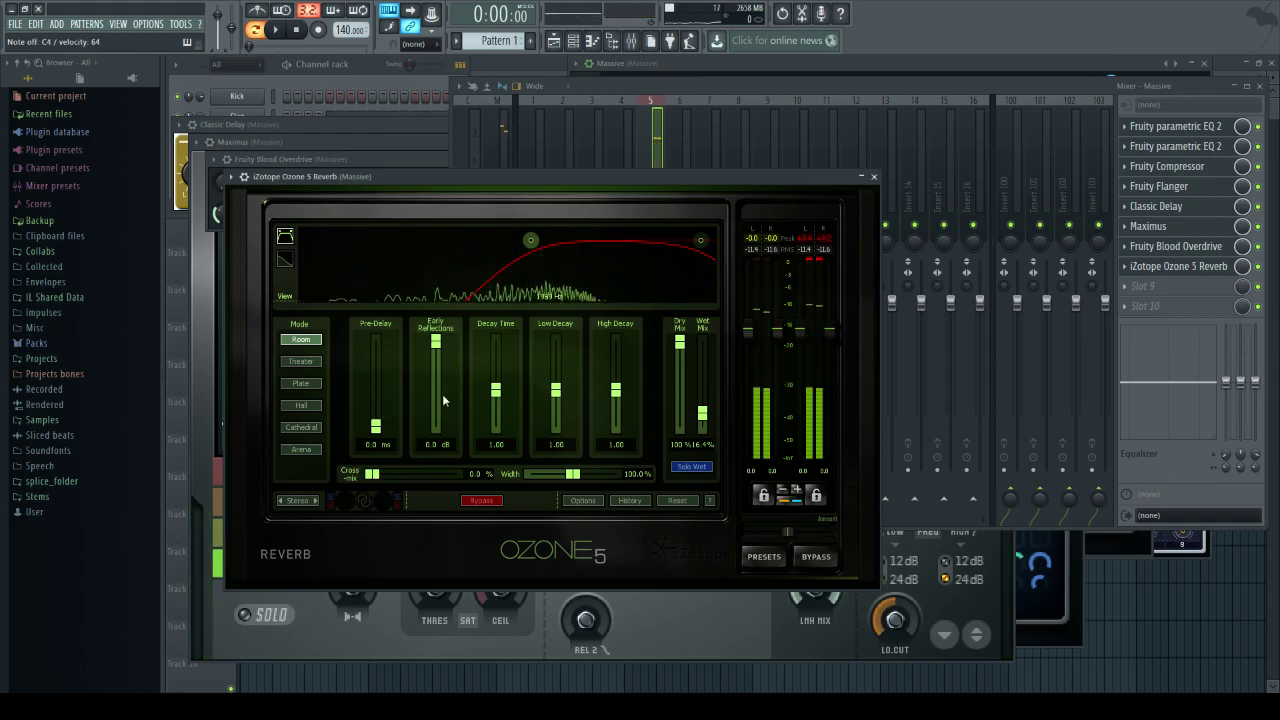
drag(573, 475, 591, 476)
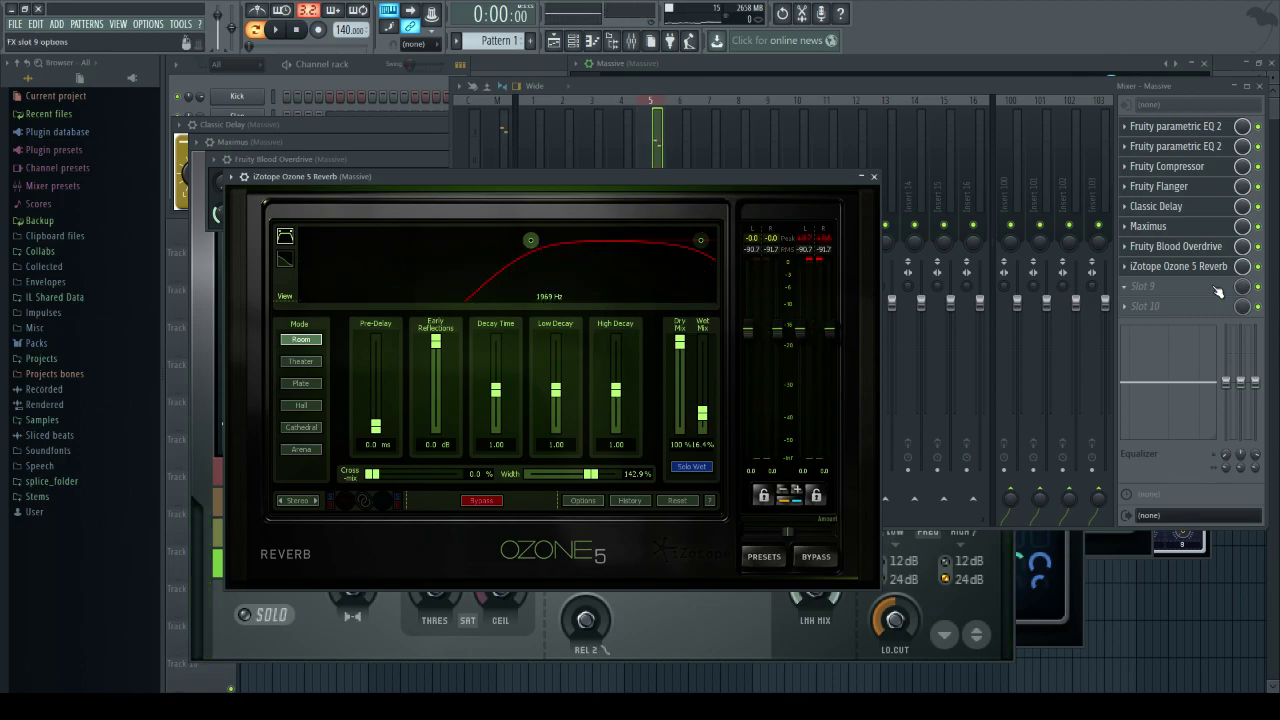
- Clone the Massive channel in the channel rack
click(874, 84)
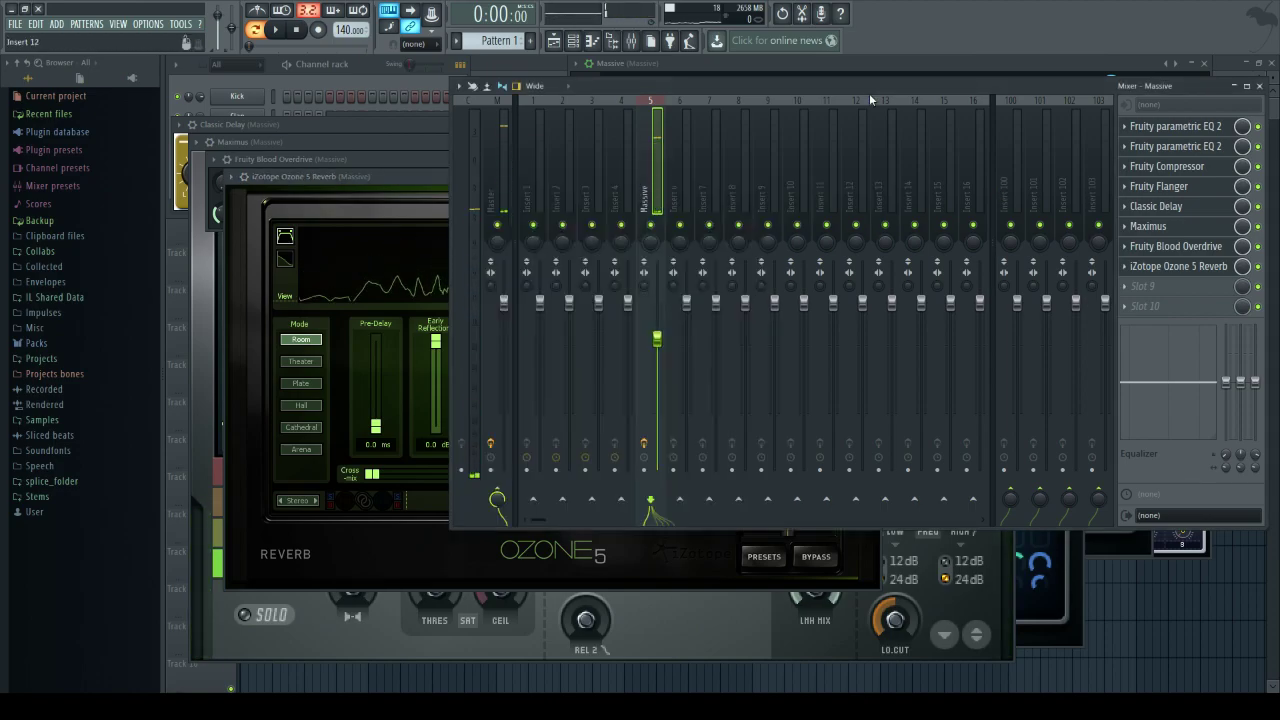
click(364, 85)
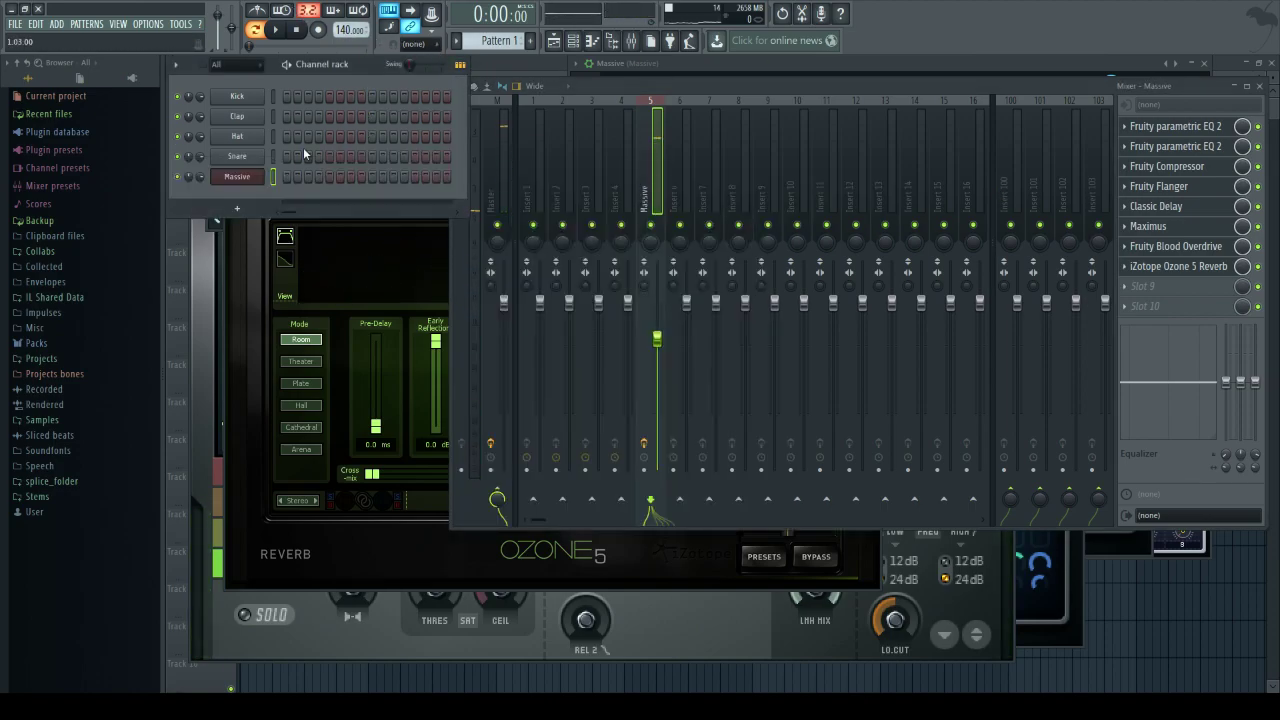
right_click(236, 180)
click(322, 254)
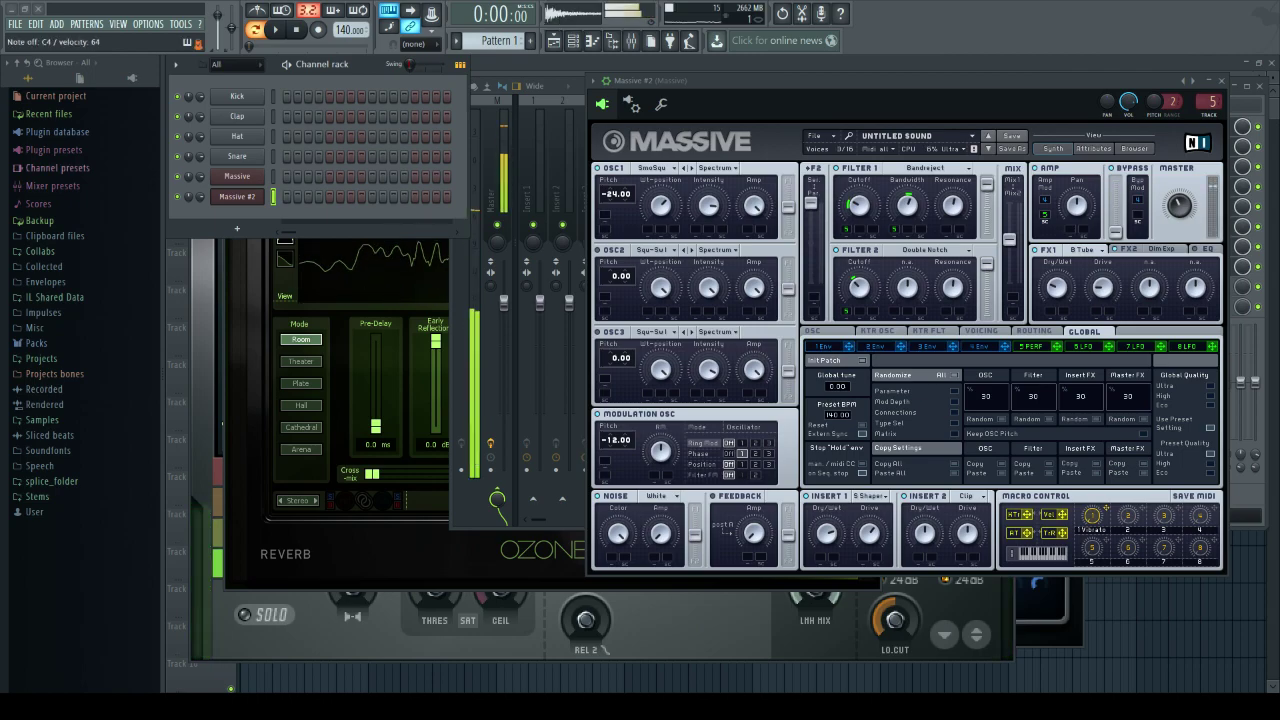
- Open the piano roll of the original Massive channel and audition a few keys around the fourth octave
right_click(262, 176)
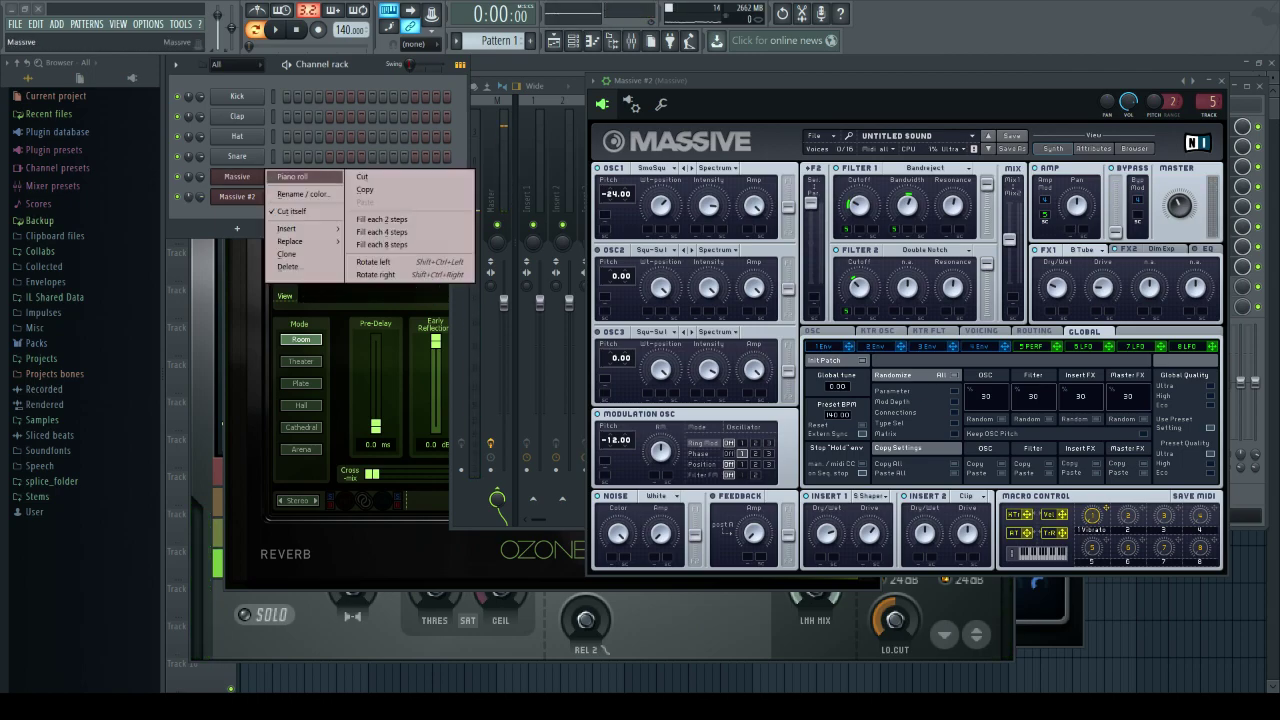
click(288, 177)
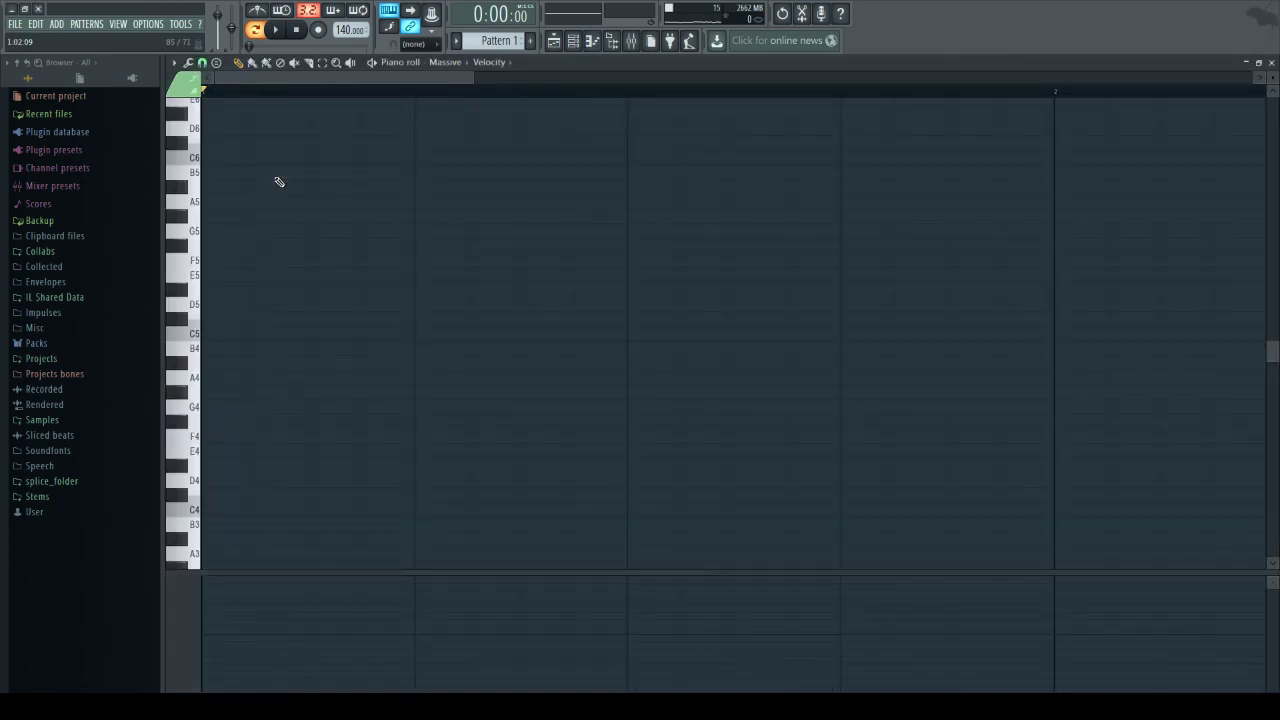
scroll(205, 390, down, 3)
click(188, 352)
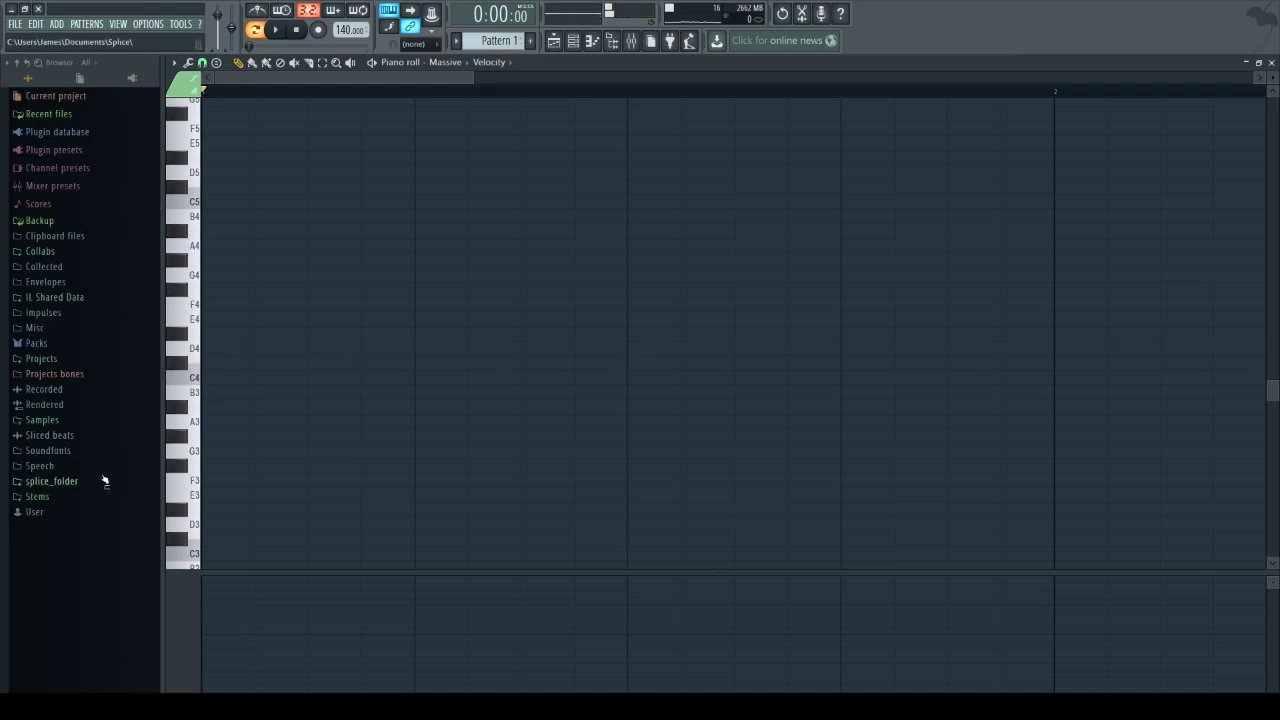
scroll(209, 340, down, 3)
click(196, 276)
- Enter a one-beat E4 note on the first beat and try several pitches for the second beat, settling on D#4
click(207, 277)
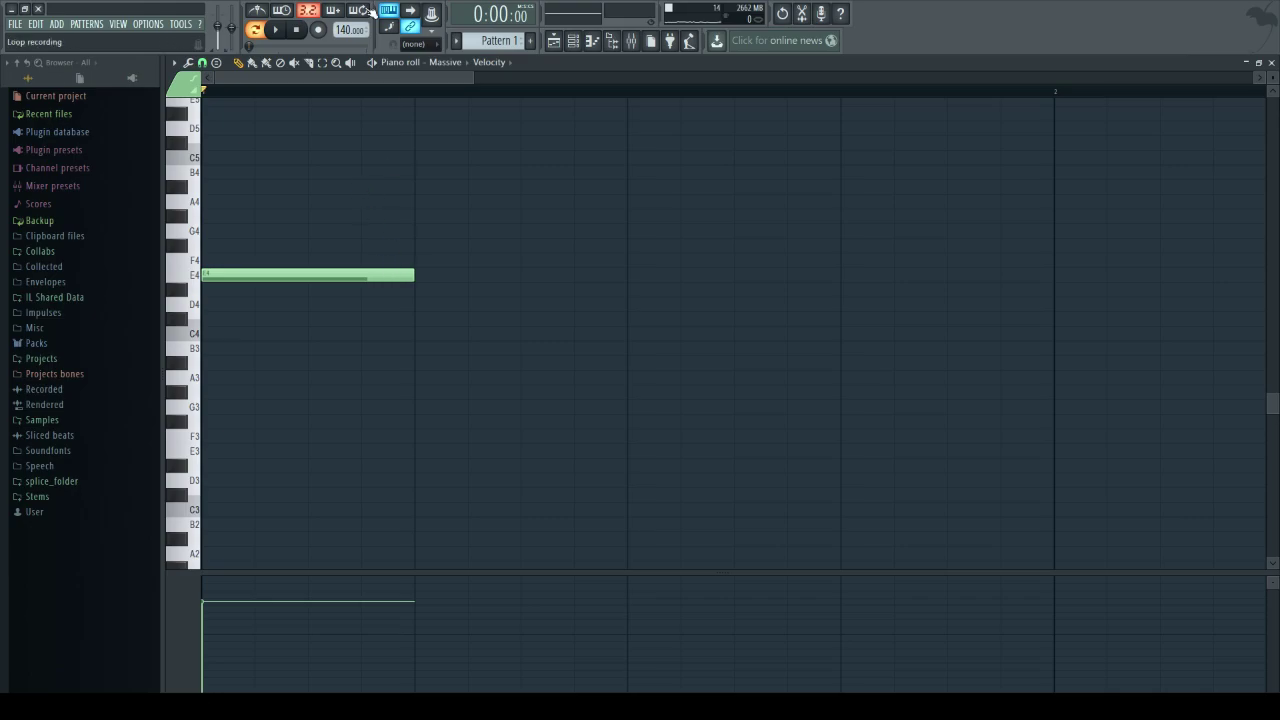
click(281, 33)
click(295, 32)
mouse_move(480, 244)
mouse_down()
mouse_move(432, 248)
mouse_move(428, 229)
mouse_move(424, 262)
mouse_up()
right_click(437, 259)
click(280, 277)
click(418, 215)
click(474, 204)
right_click(444, 217)
right_click(472, 205)
mouse_move(424, 236)
mouse_down()
mouse_move(406, 243)
mouse_move(414, 255)
mouse_up()
right_click(416, 249)
click(416, 304)
drag(416, 304, 408, 287)
right_click(408, 287)
click(414, 291)
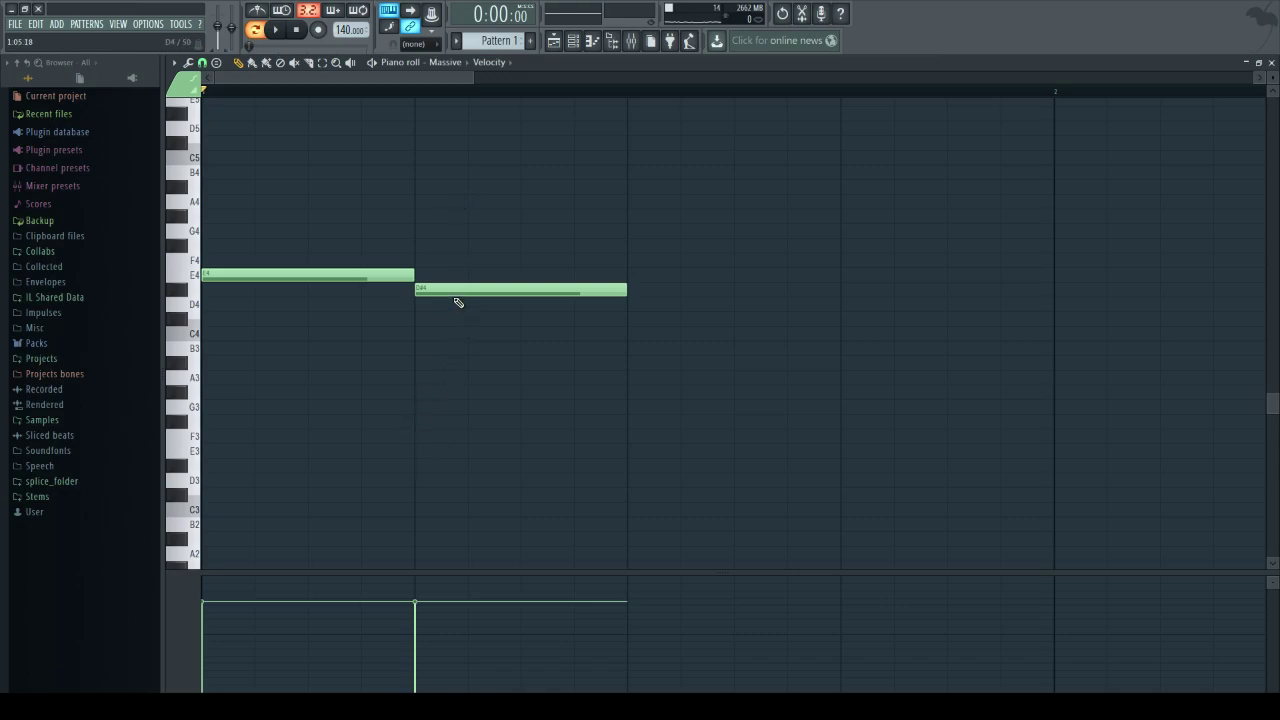
- Try G#4, A4 and higher notes on the second beat above the D#4 note, removing each one again
click(425, 217)
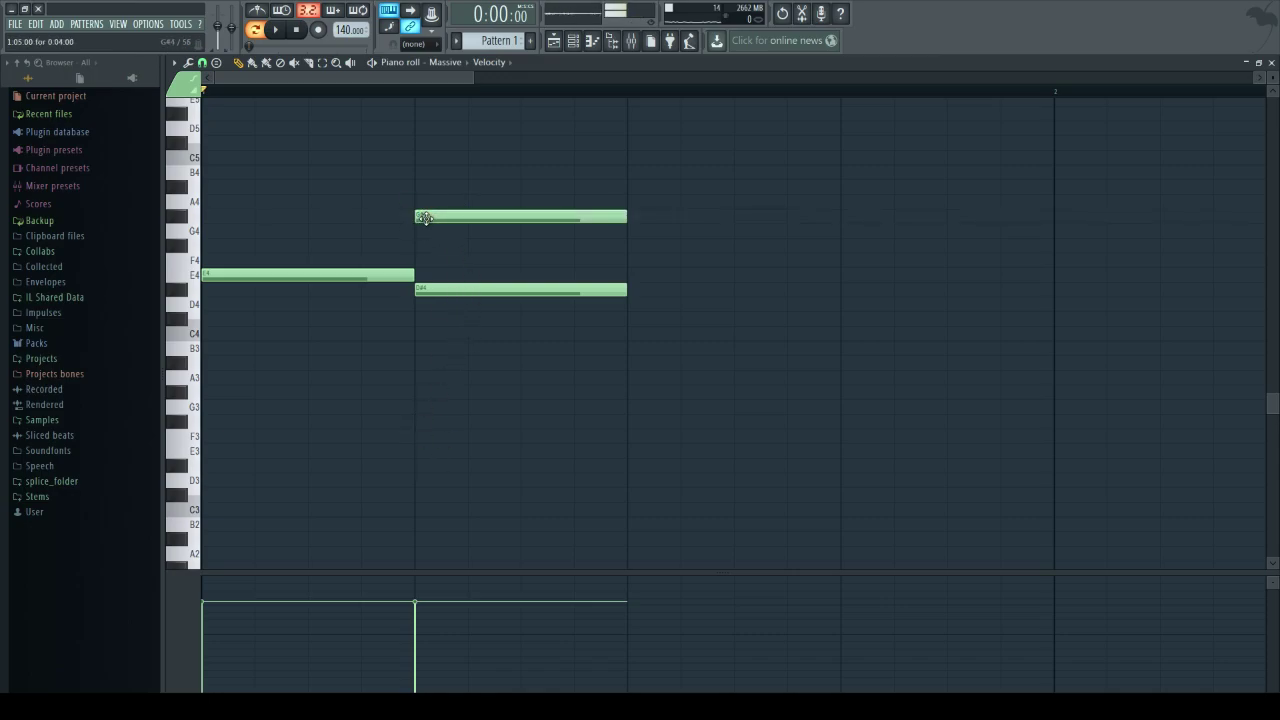
right_click(428, 219)
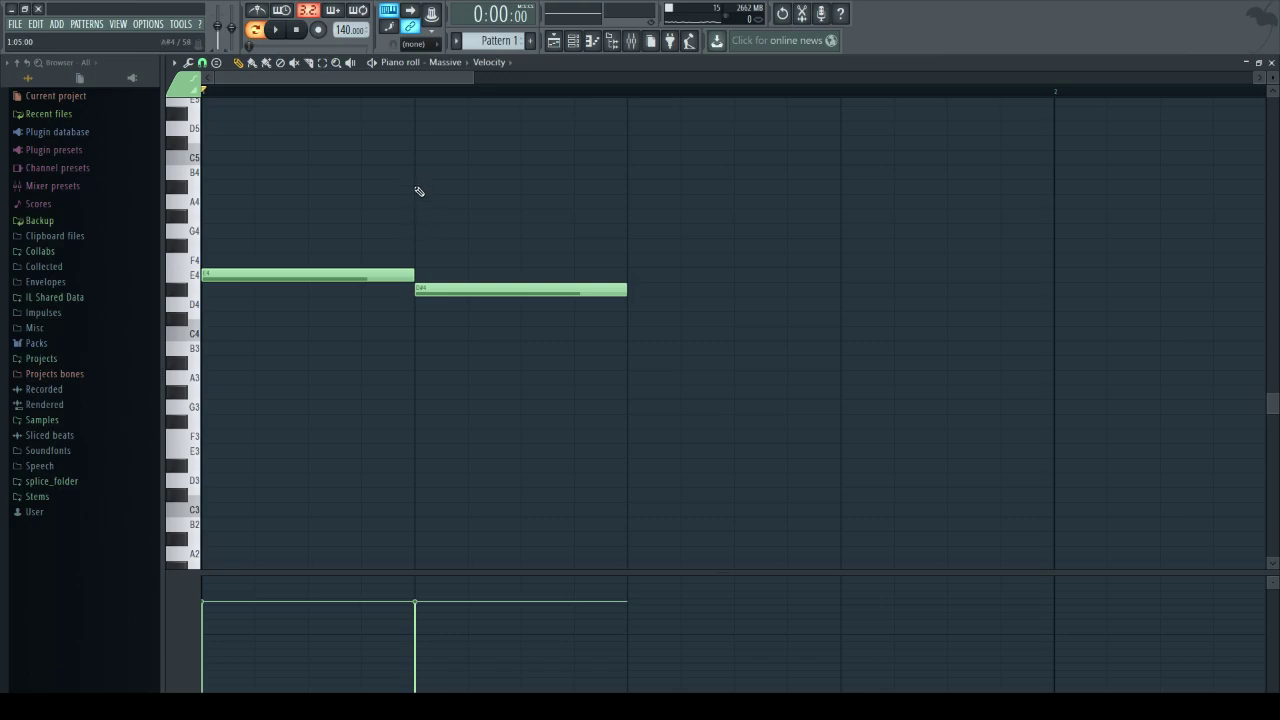
click(419, 190)
right_click(424, 184)
click(421, 177)
right_click(422, 177)
click(416, 203)
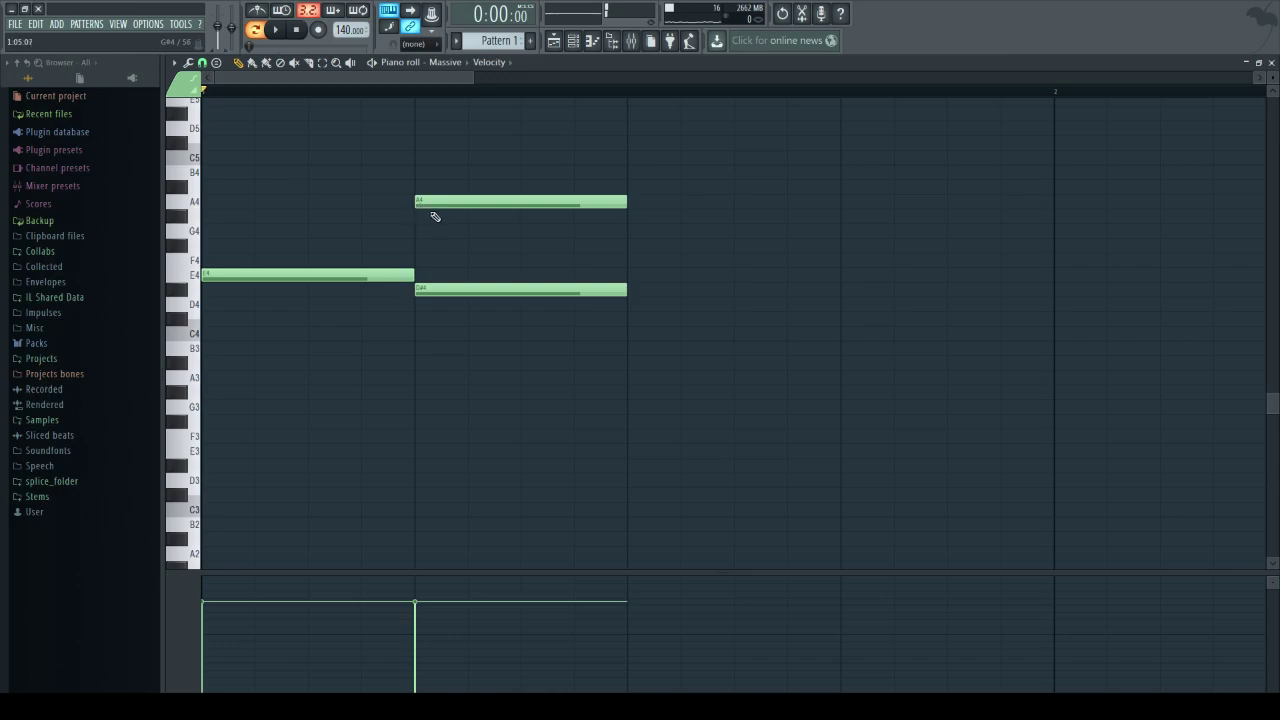
right_click(424, 207)
click(420, 206)
click(421, 209)
right_click(424, 209)
click(418, 208)
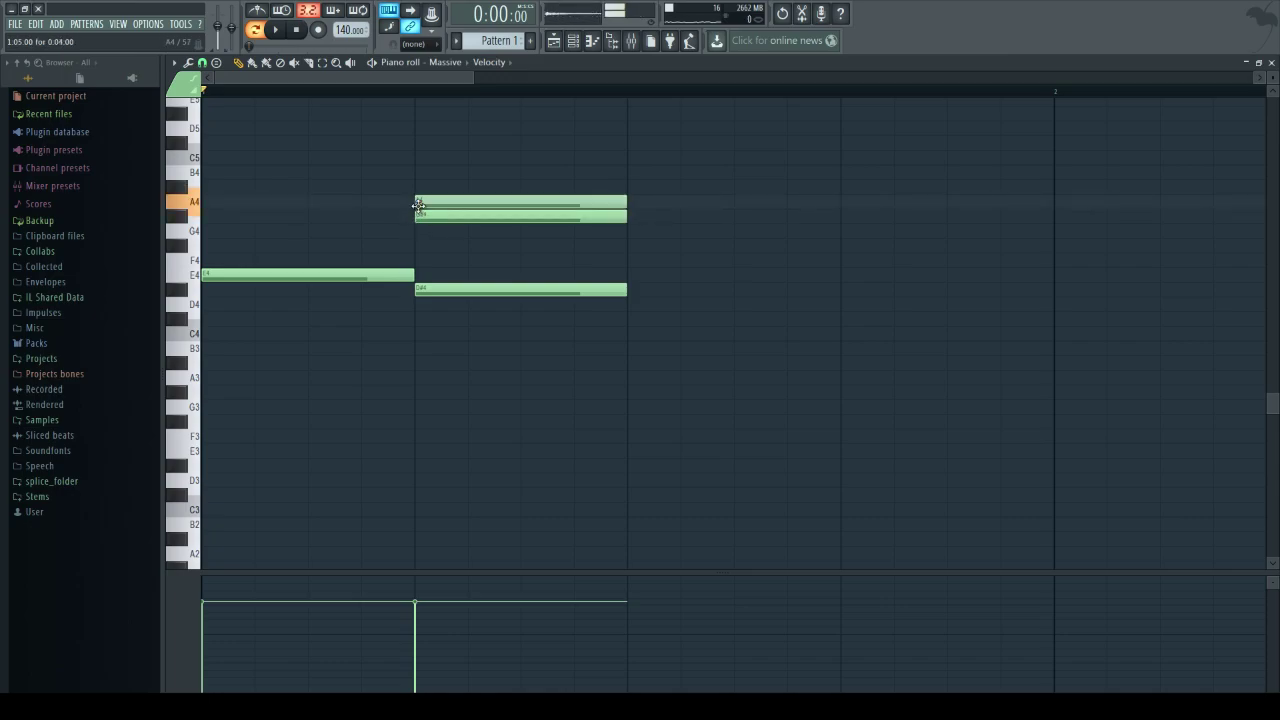
right_click(423, 206)
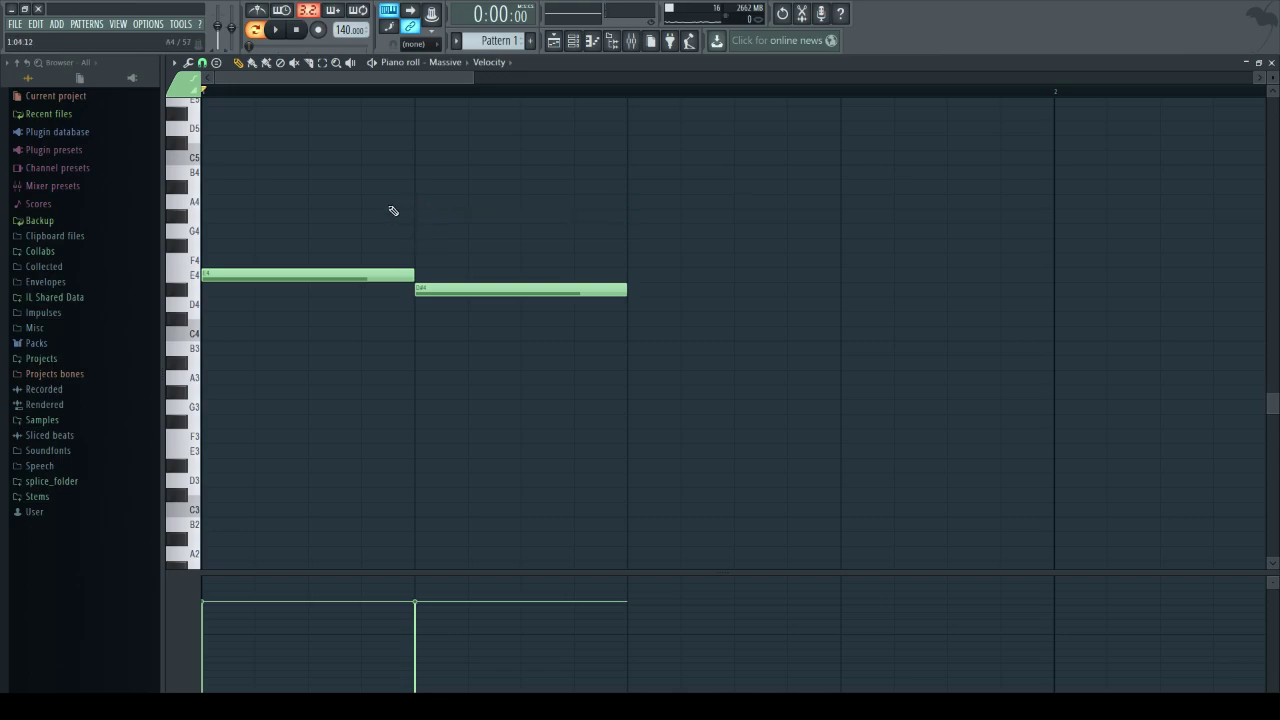
- Replace the E4 and D#4 notes with one-beat A4 notes on the first and second beats
click(231, 205)
right_click(329, 277)
right_click(531, 289)
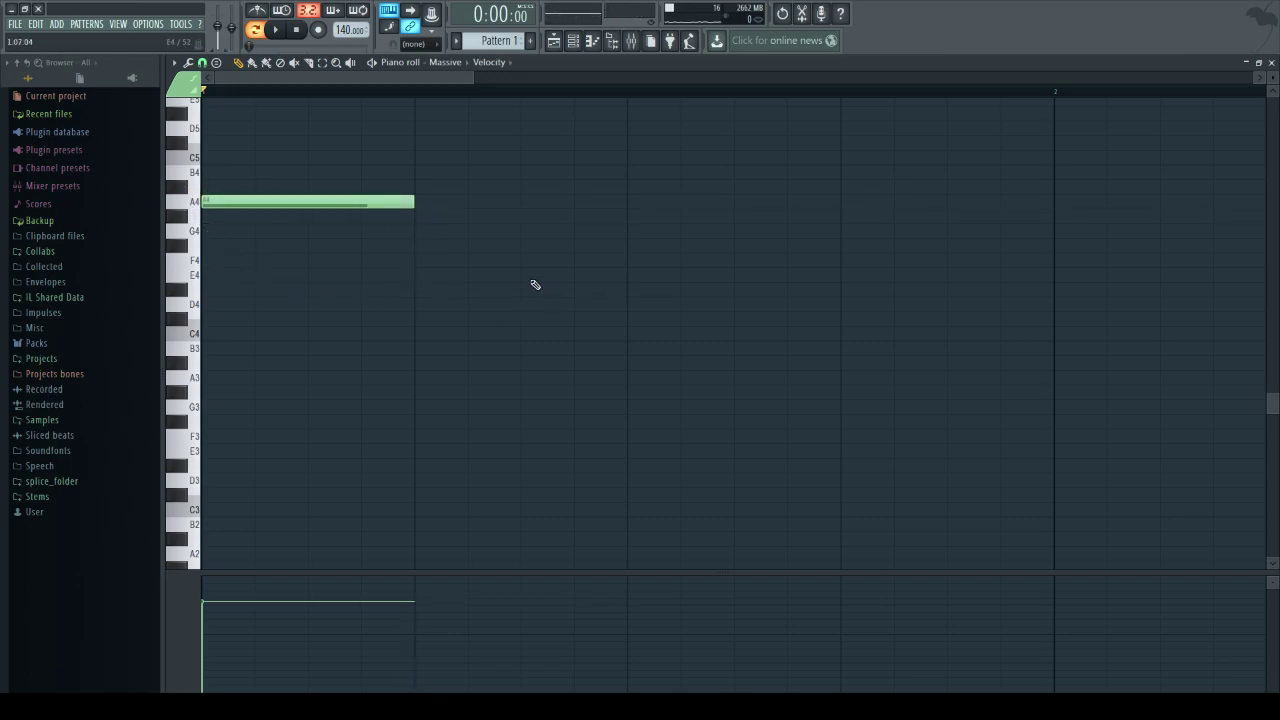
click(430, 200)
- Add one-beat E4 notes on the third and fourth beats and on the first beat of bar 2
click(641, 278)
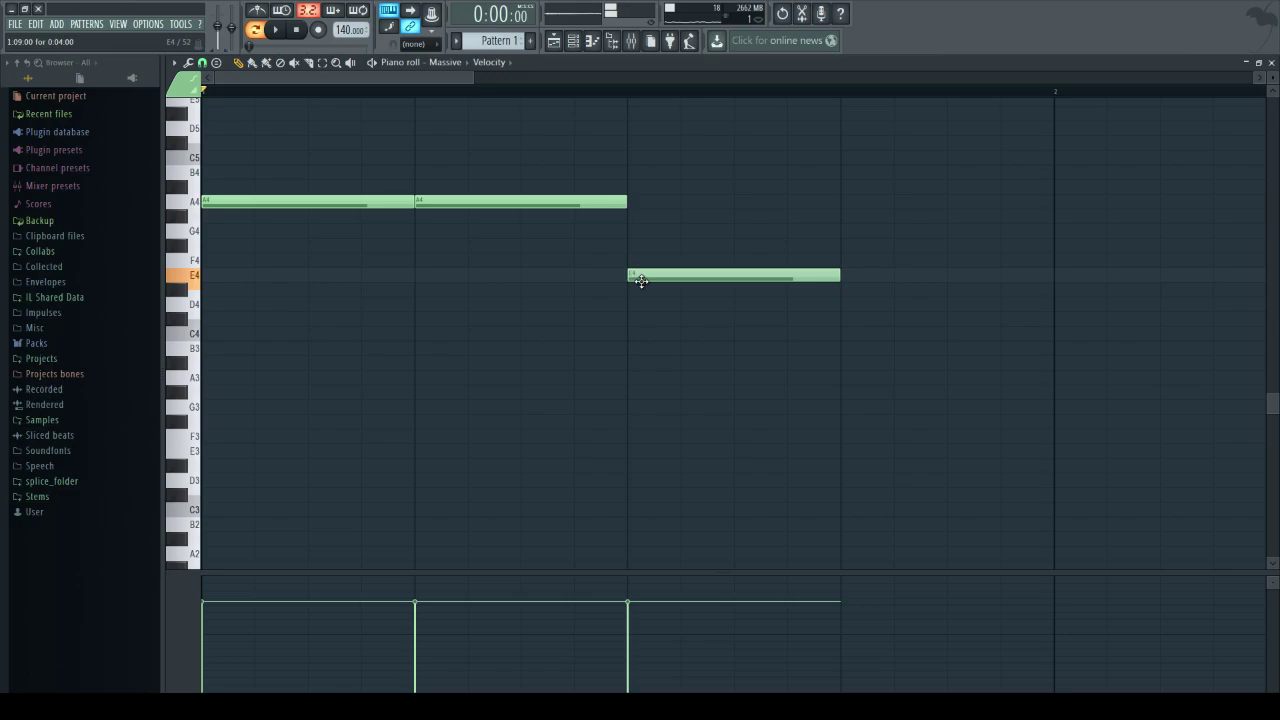
right_click(640, 274)
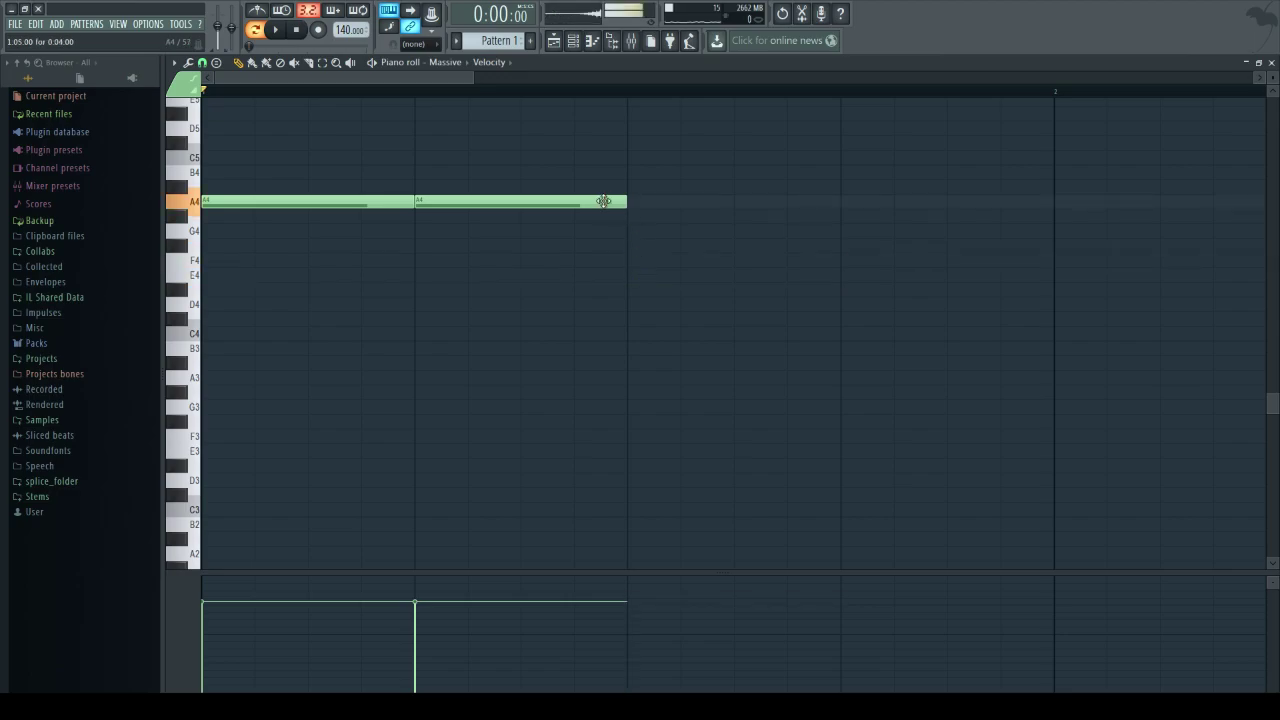
click(629, 246)
drag(629, 246, 629, 283)
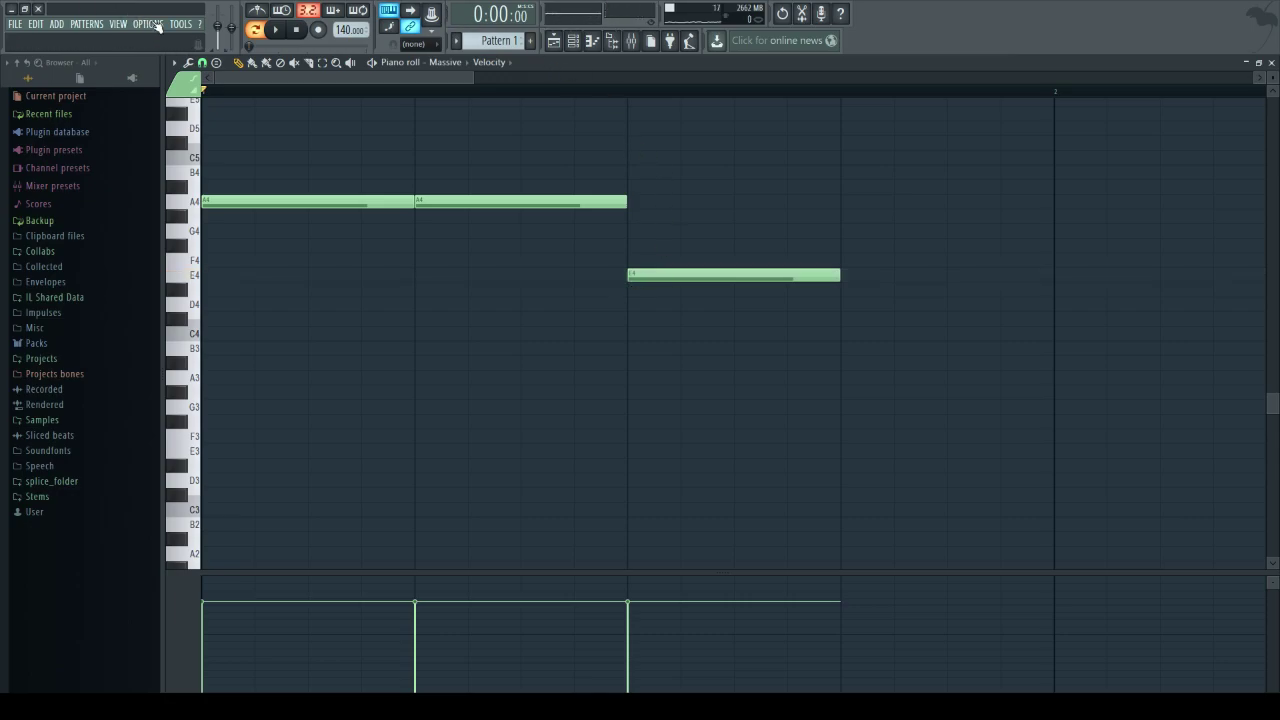
click(930, 273)
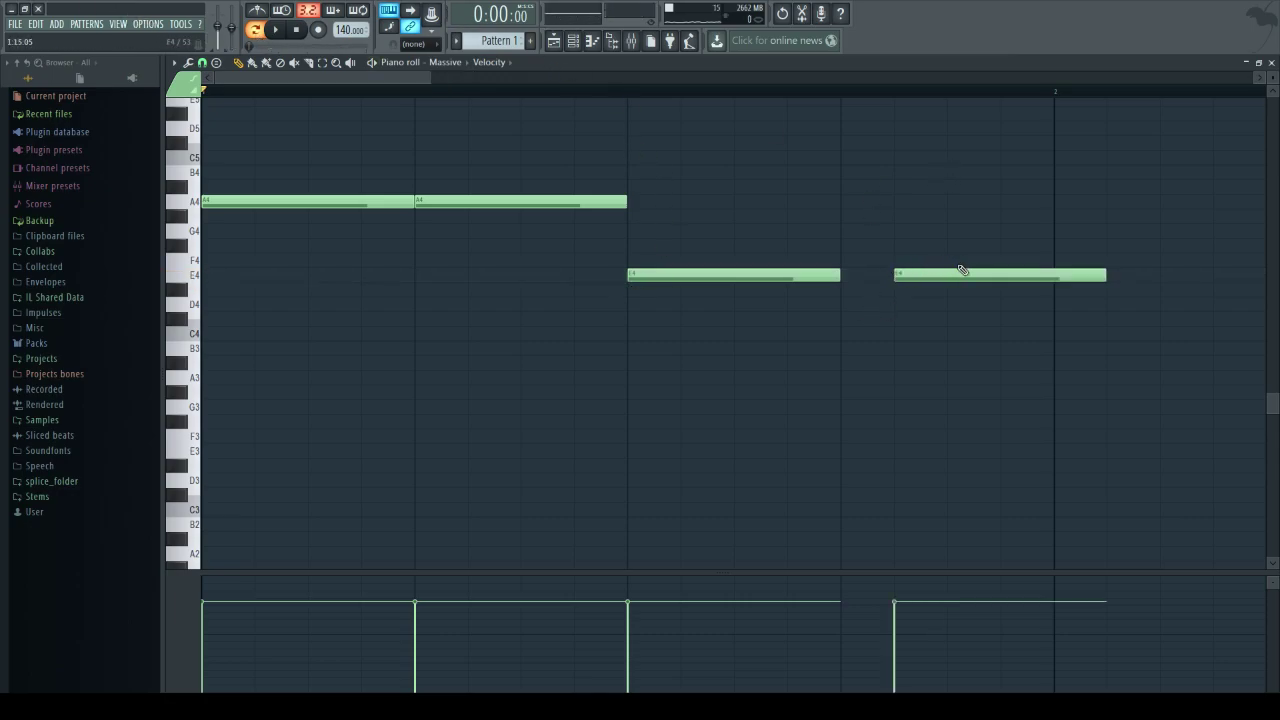
drag(954, 278, 912, 276)
click(1130, 274)
drag(1130, 274, 1076, 275)
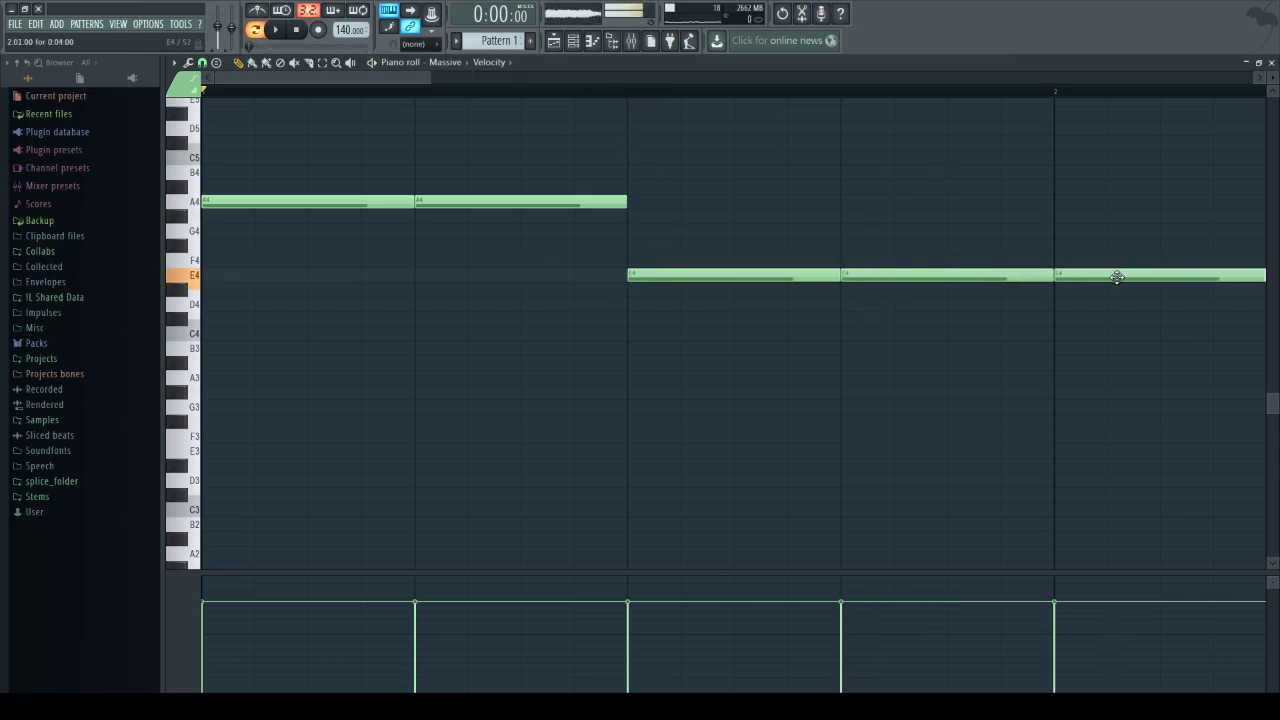
- Add one-beat E4 notes on the second, third and fourth beats of bar 2 and play the pattern
drag(431, 77, 980, 80)
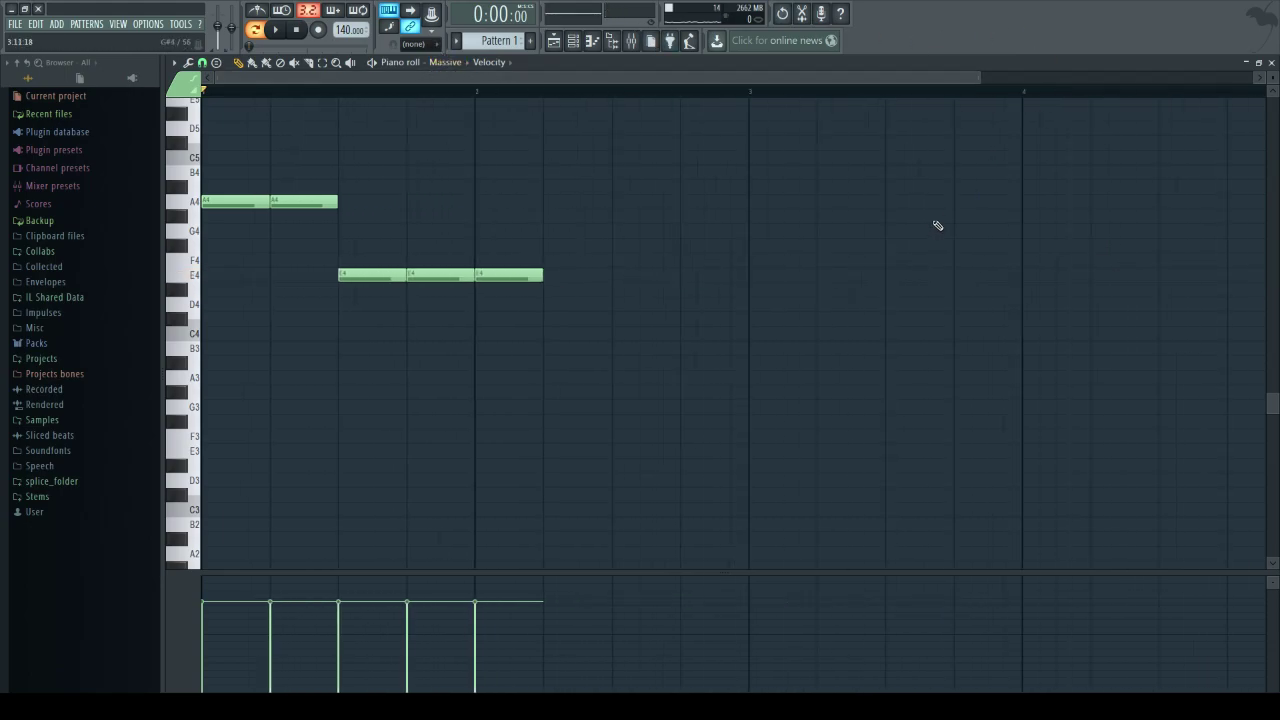
drag(522, 275, 573, 276)
click(586, 276)
click(652, 276)
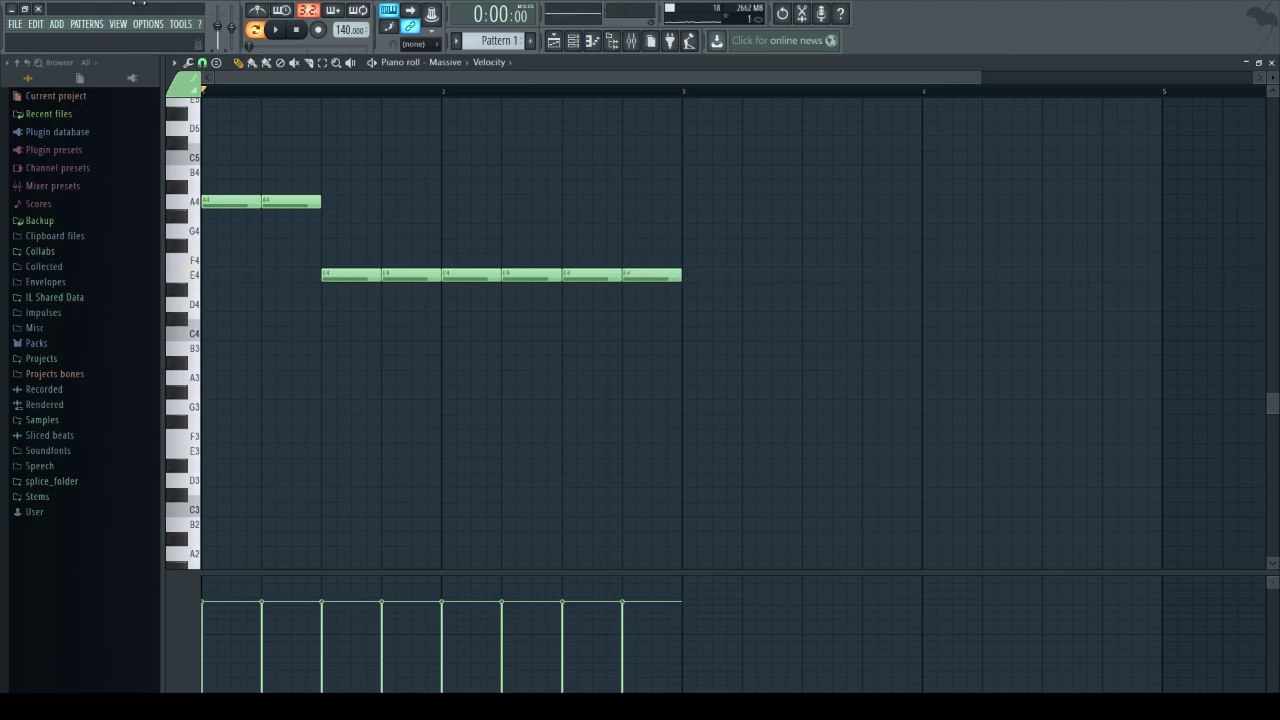
click(277, 30)
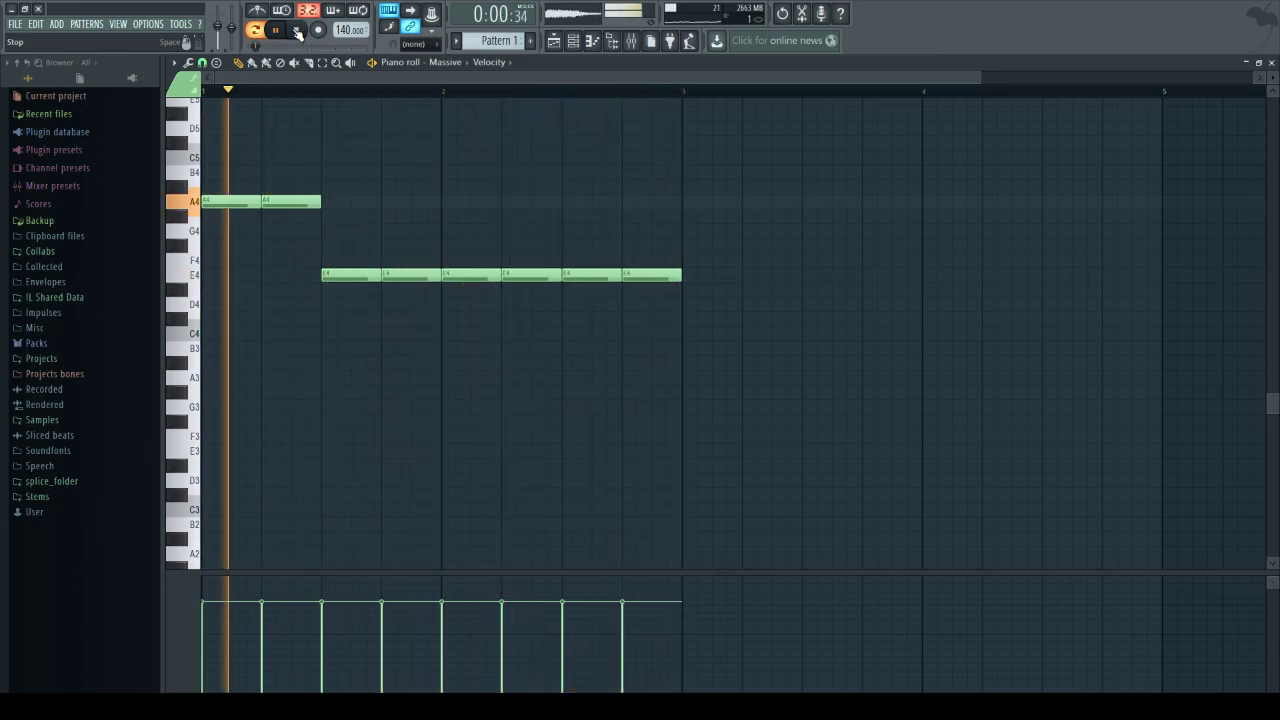
click(297, 31)
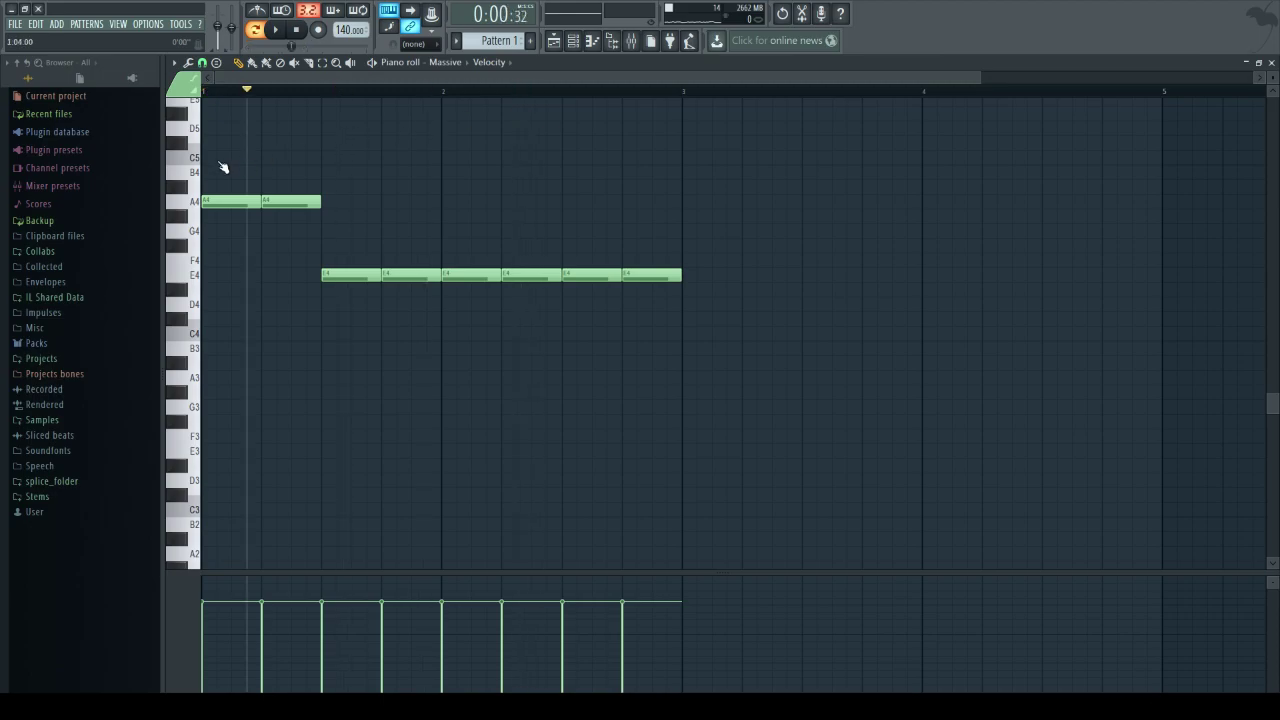
- Enter a one-beat A4 note on the first beat in the piano roll of the Massive #2 channel
click(576, 44)
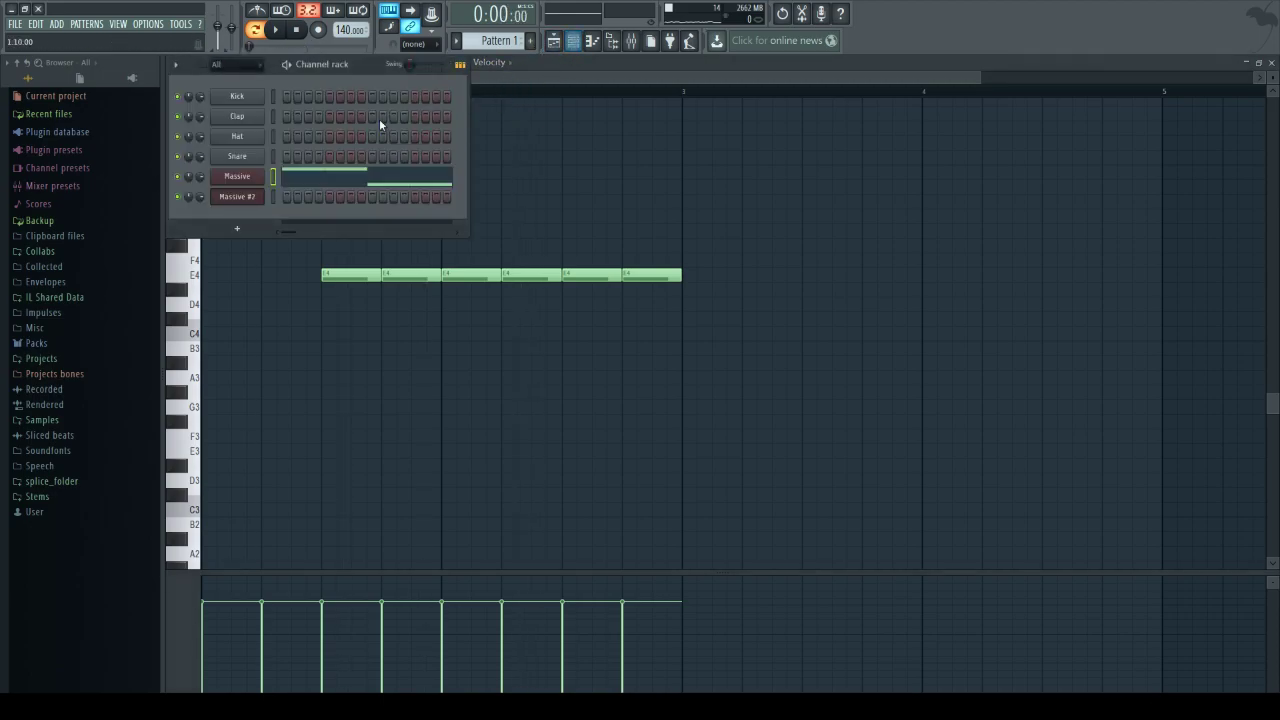
right_click(246, 182)
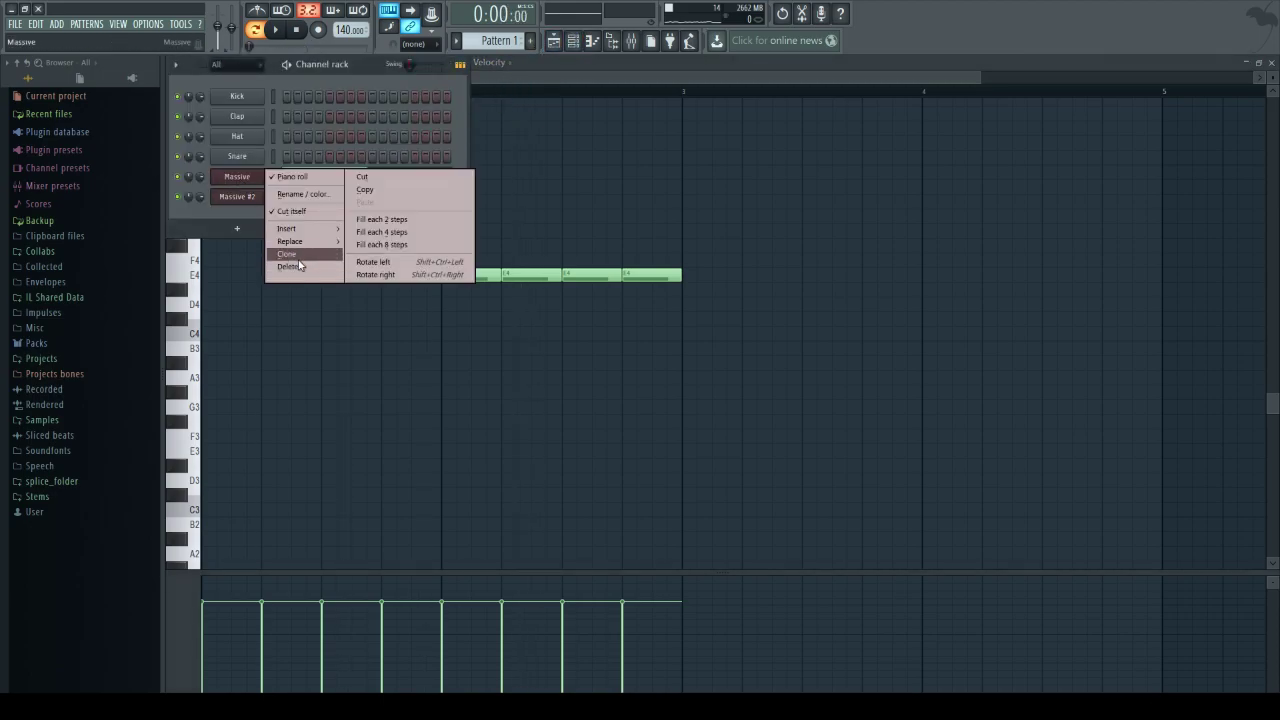
click(223, 228)
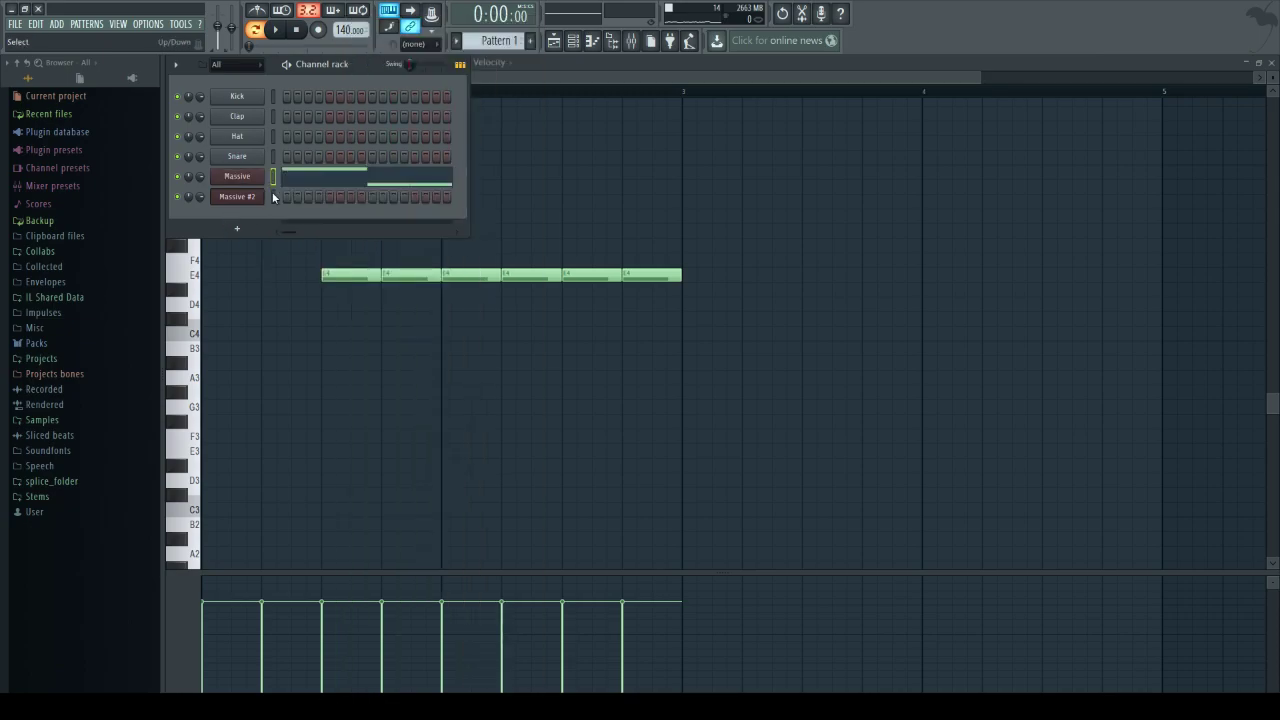
right_click(262, 203)
click(280, 197)
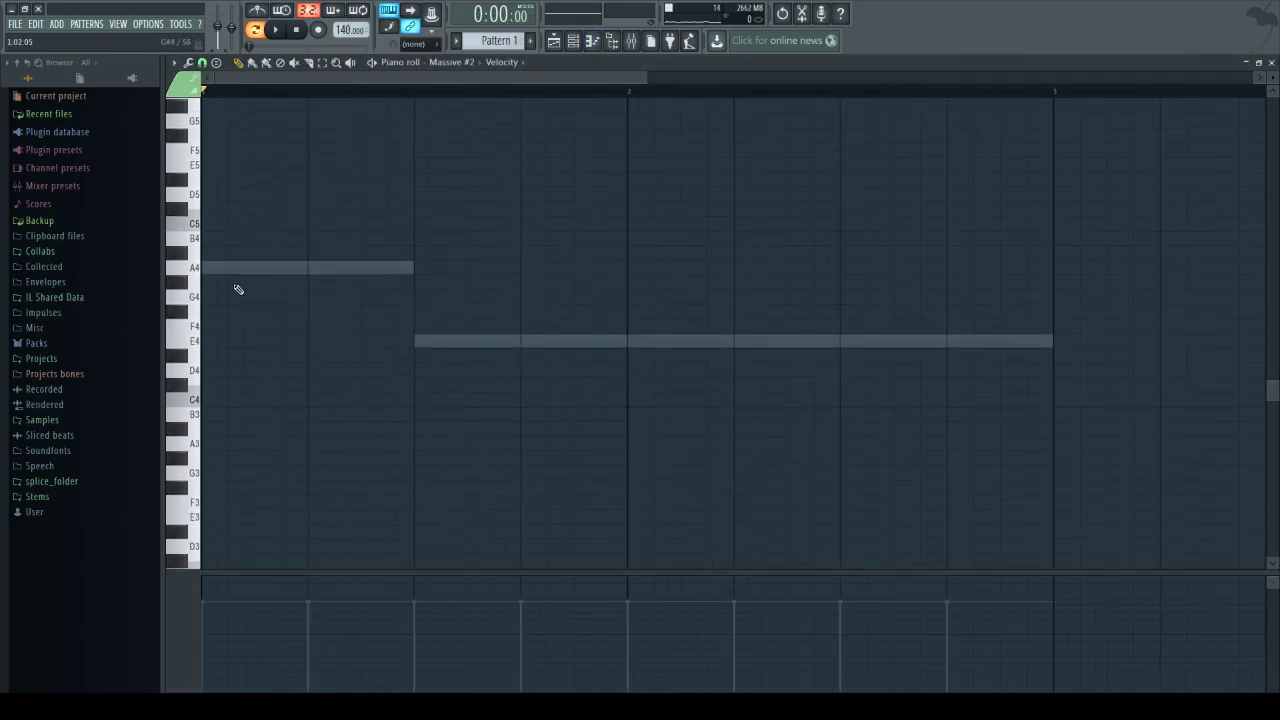
click(222, 247)
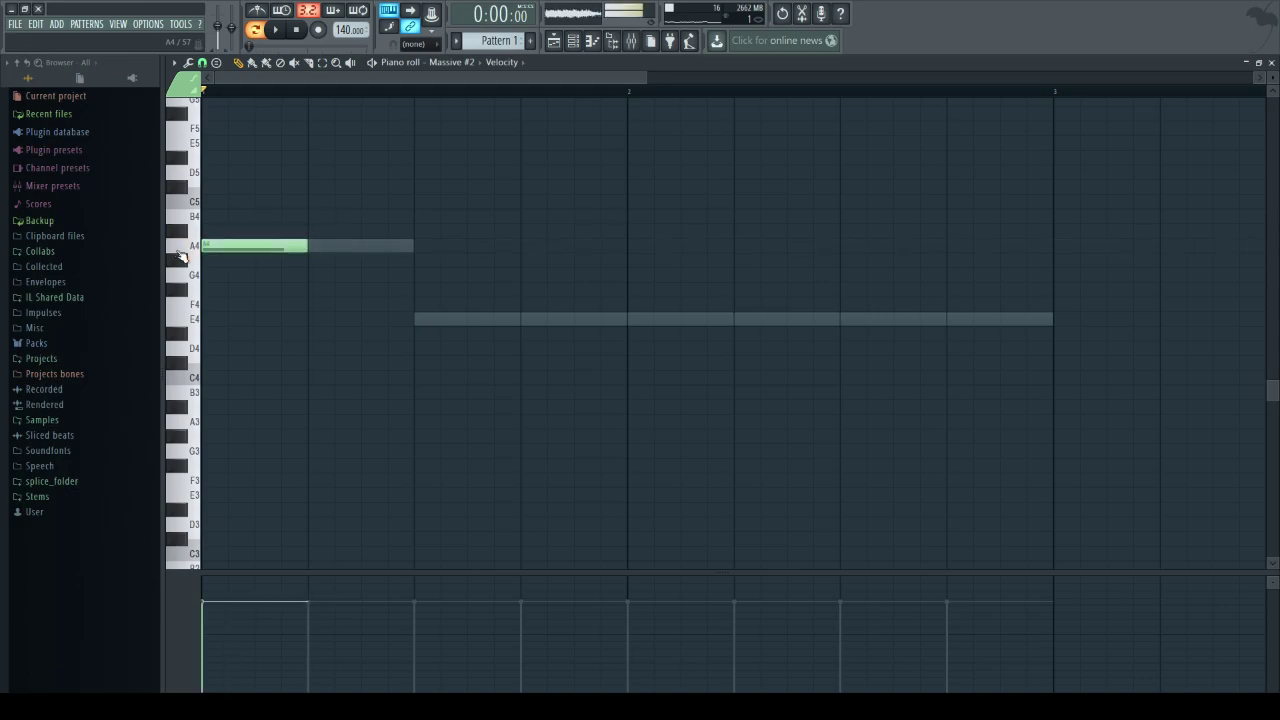
- Remove the A4 note on the first beat from the original Massive channel
click(582, 43)
click(303, 181)
right_click(273, 298)
- Open the Massive #2 synth, assign LFO 6 to the Filter 1 cutoff and turn on the LFO's tempo sync
click(582, 43)
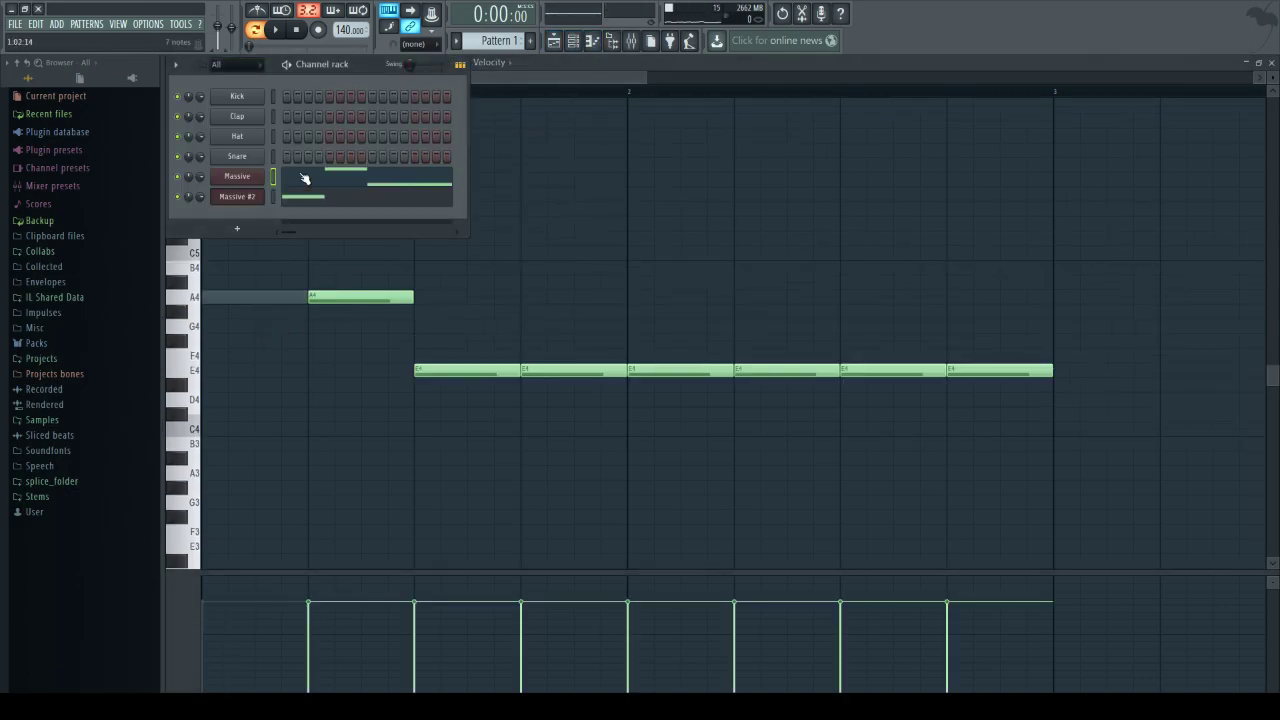
click(258, 197)
drag(1087, 82, 1017, 88)
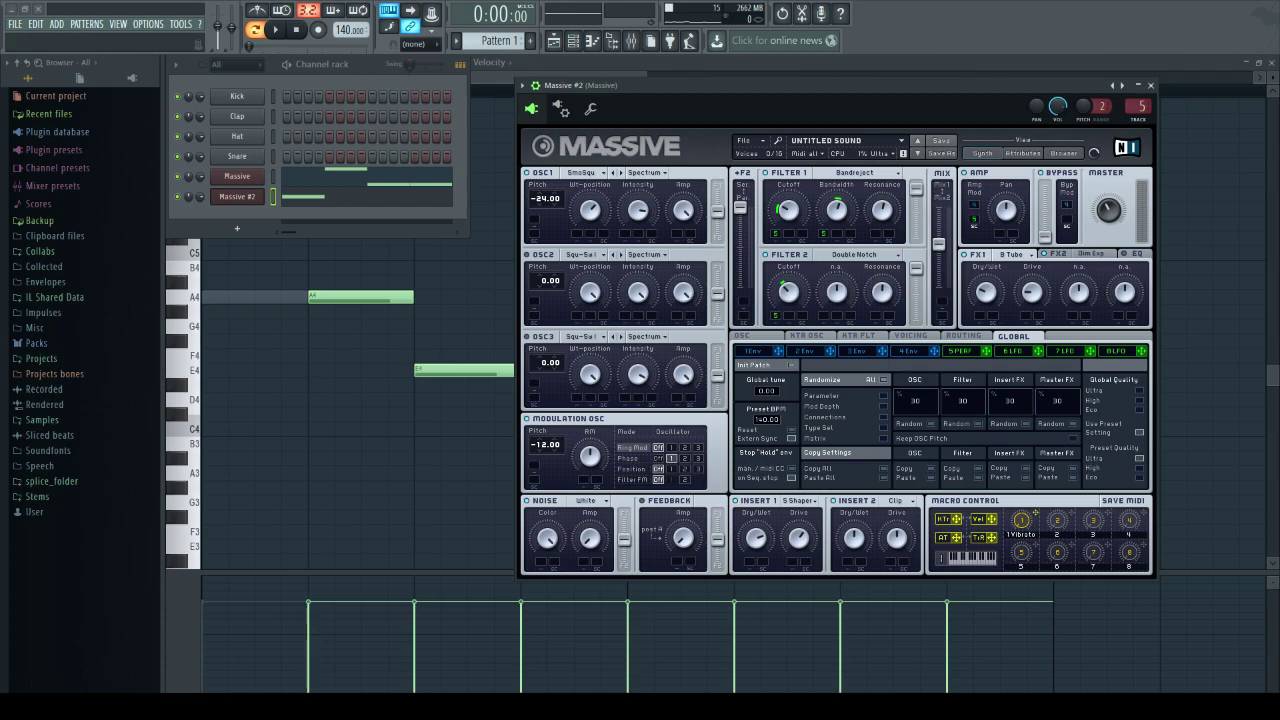
drag(964, 90, 974, 81)
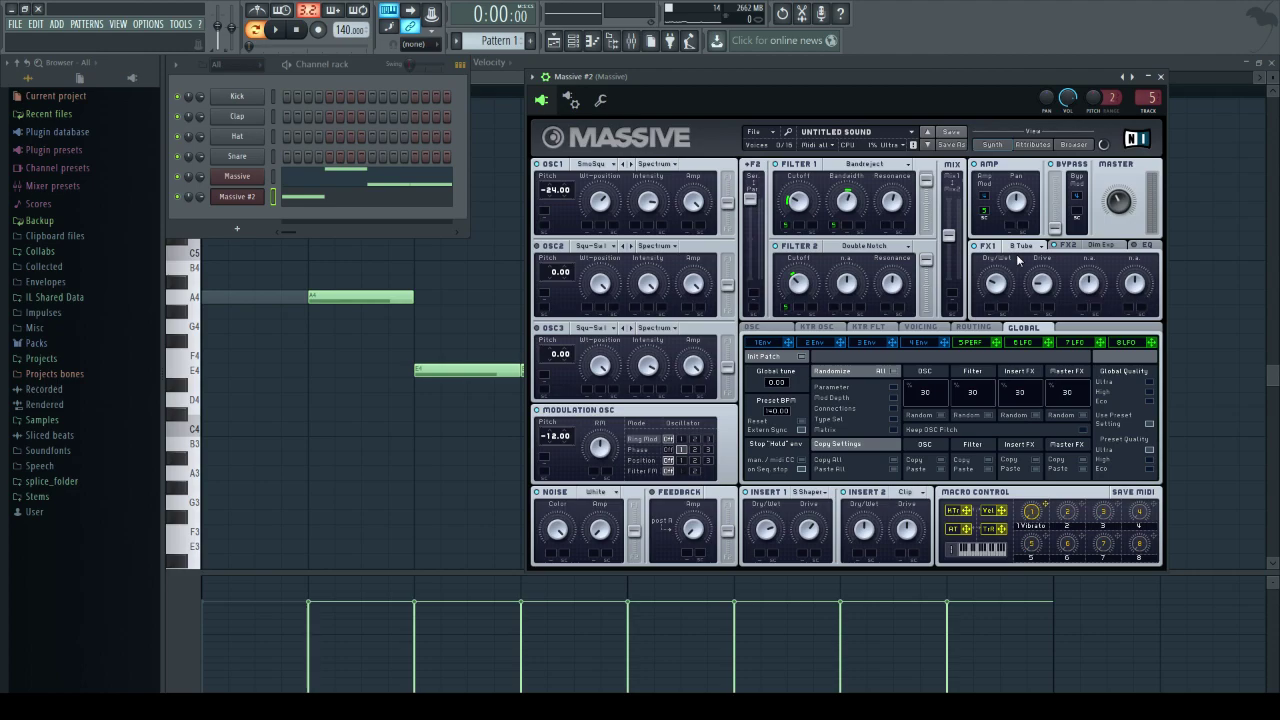
click(935, 327)
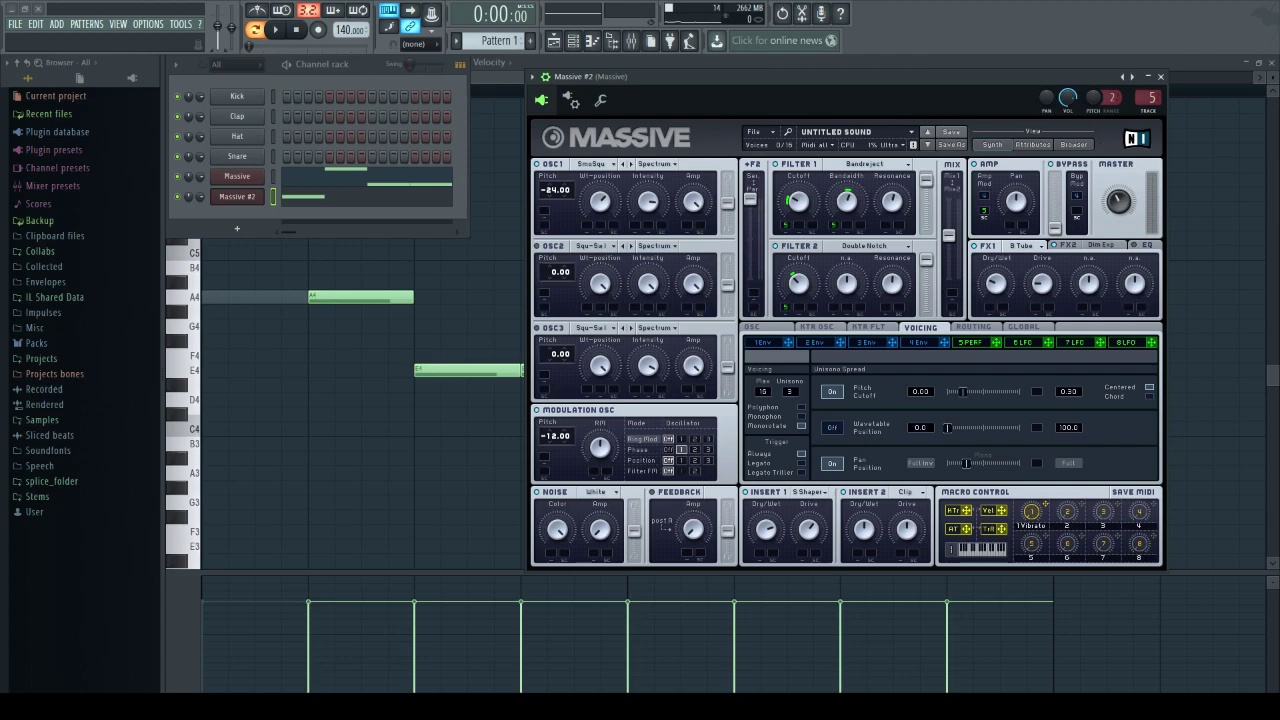
click(1022, 342)
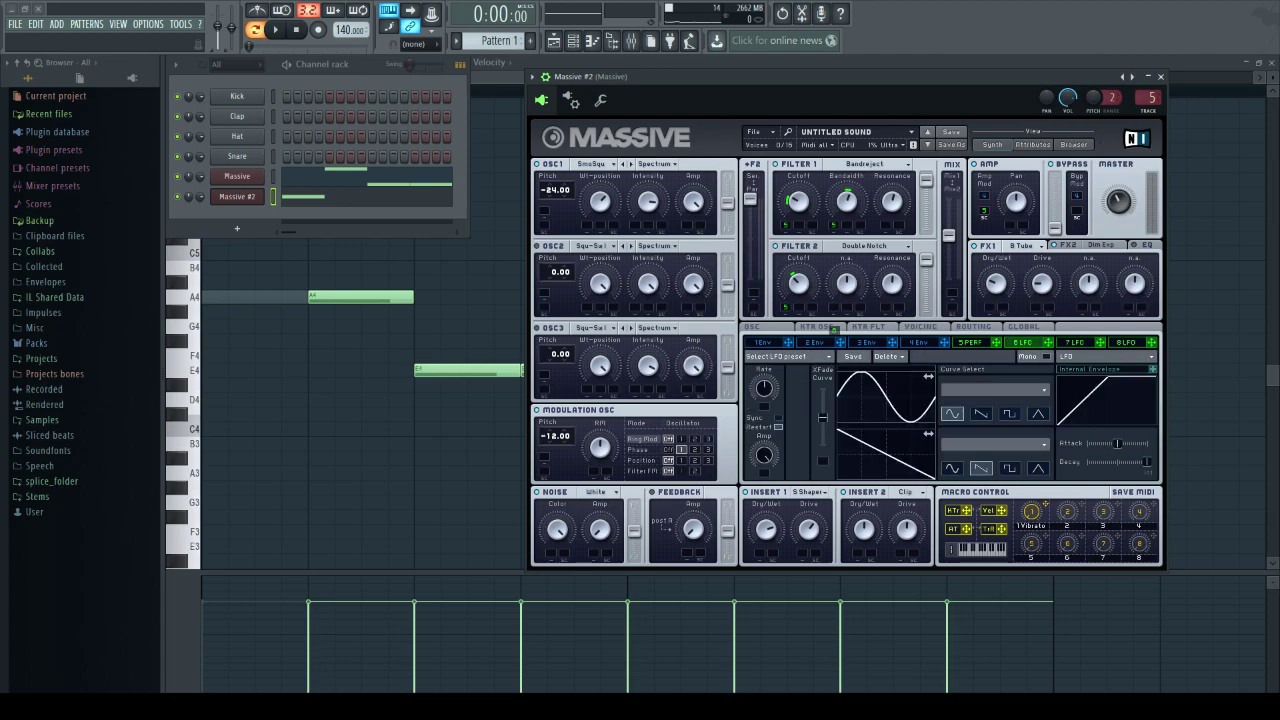
drag(811, 238, 800, 226)
click(778, 418)
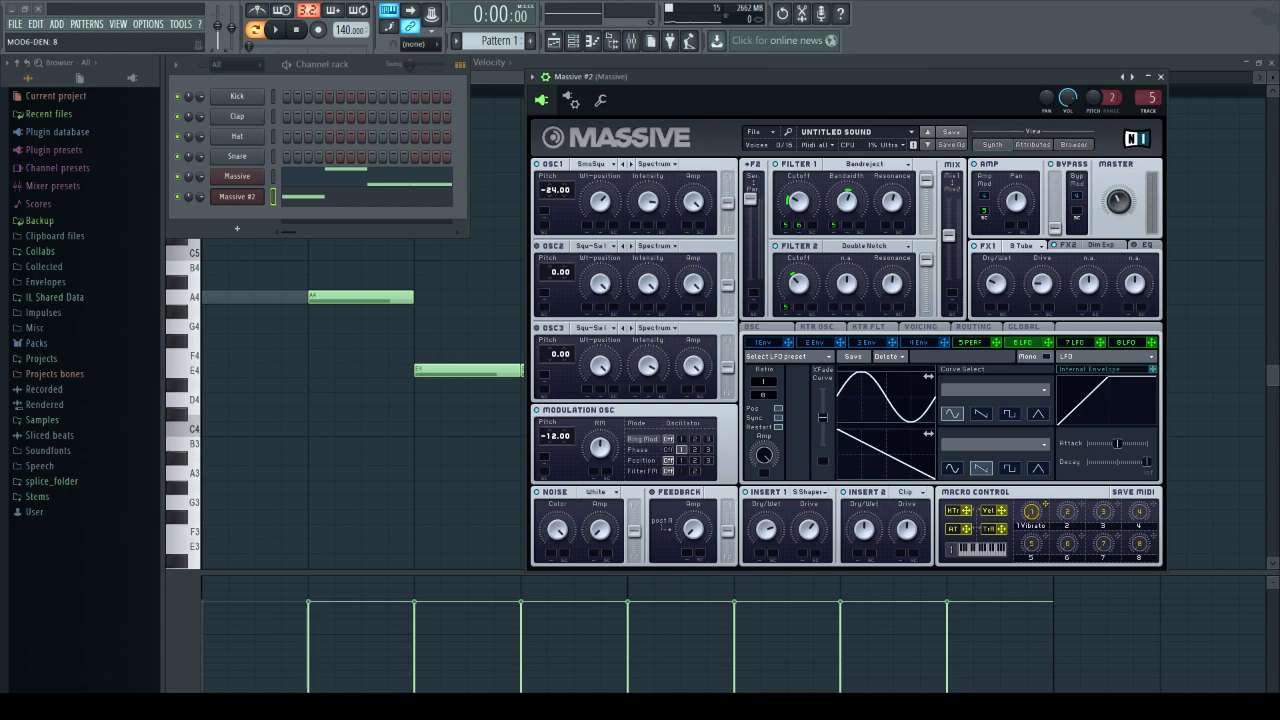
- Raise LFO 6's crossfade fully to the first curve, set its modulation on the Filter 1 cutoff and Insert 1 dry/wet, and select the modulation oscillator's Phase
drag(822, 417, 822, 390)
drag(798, 202, 798, 194)
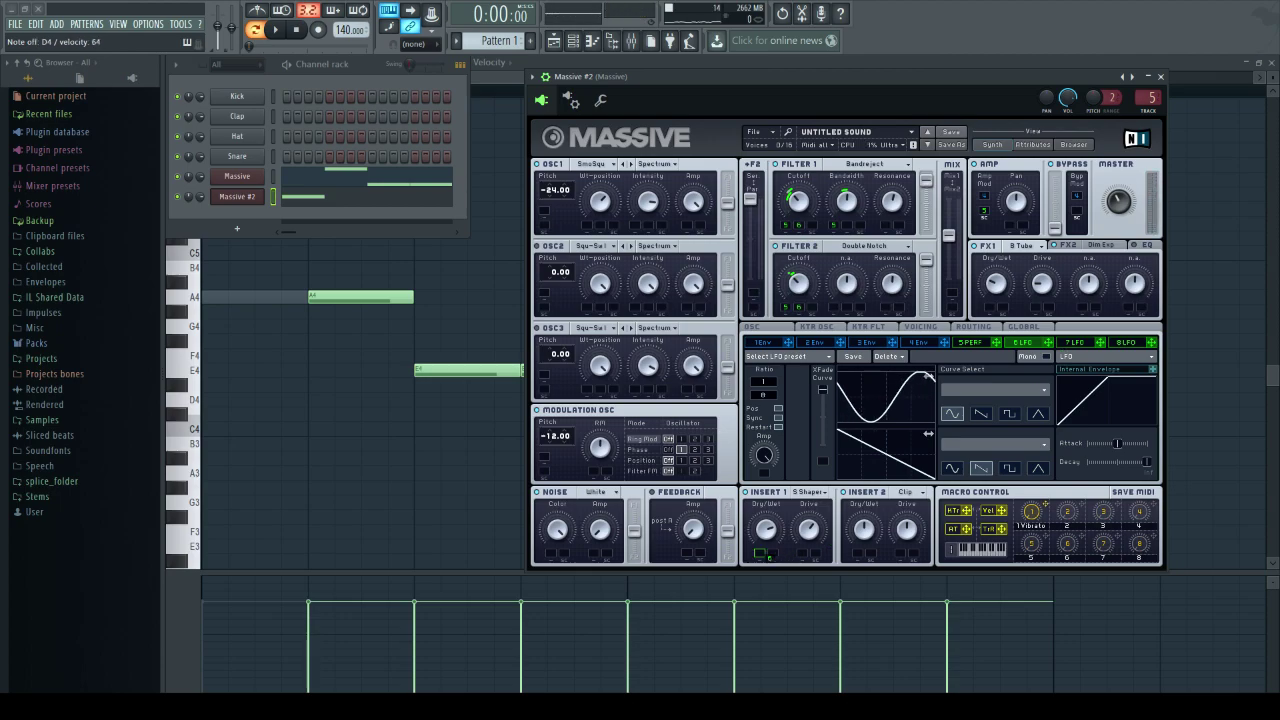
drag(762, 556, 760, 553)
click(640, 450)
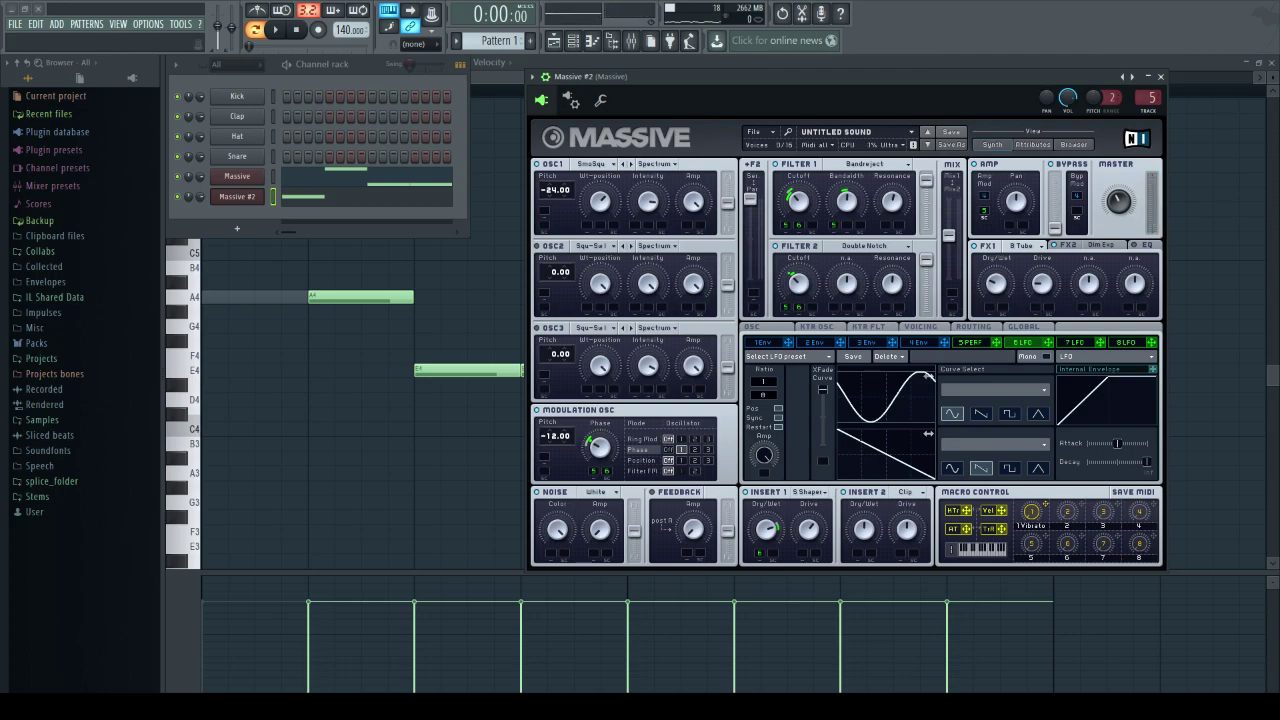
- Set LFO 6's ratio to 1/4 and its first curve to Bending 1
mouse_move(919, 81)
mouse_down()
mouse_move(974, 79)
mouse_move(938, 82)
mouse_up()
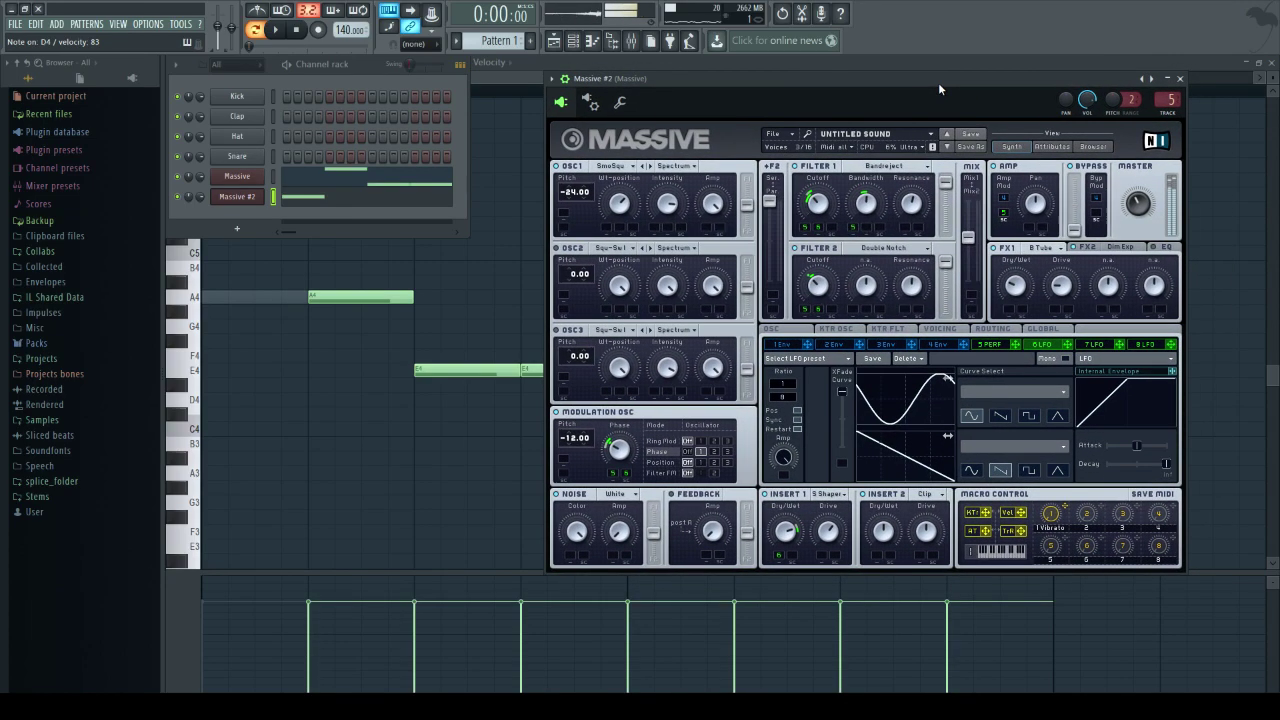
drag(789, 398, 789, 368)
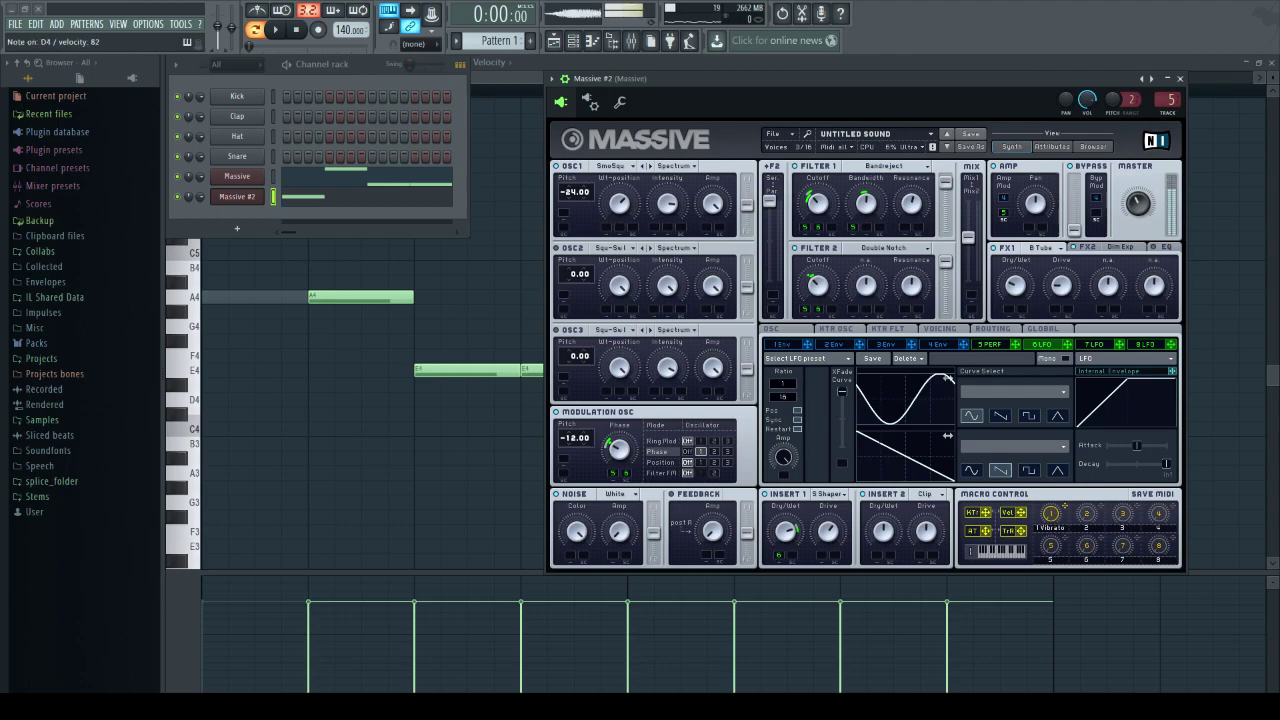
drag(785, 397, 785, 422)
click(1013, 392)
click(978, 459)
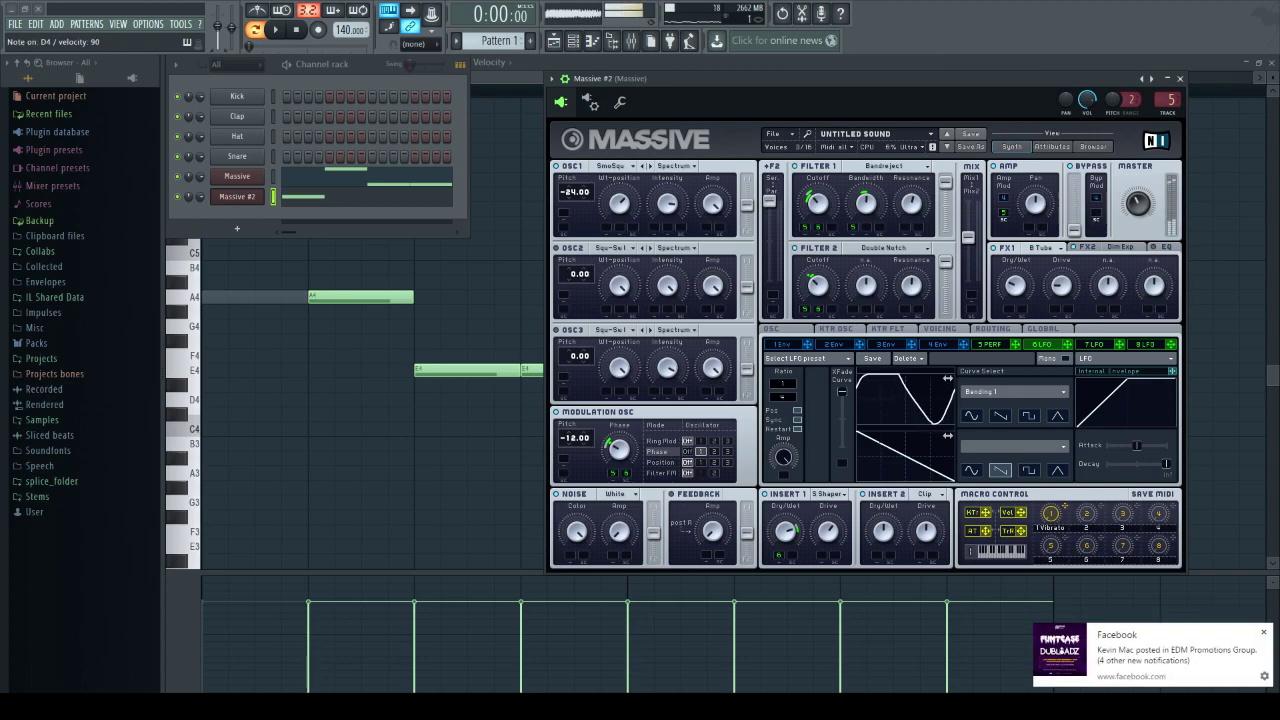
- Check the filter keytracking and oscillator settings, and slightly widen the unison pitch spread in the voicing settings
mouse_move(932, 78)
mouse_down()
mouse_move(936, 62)
mouse_move(946, 78)
mouse_up()
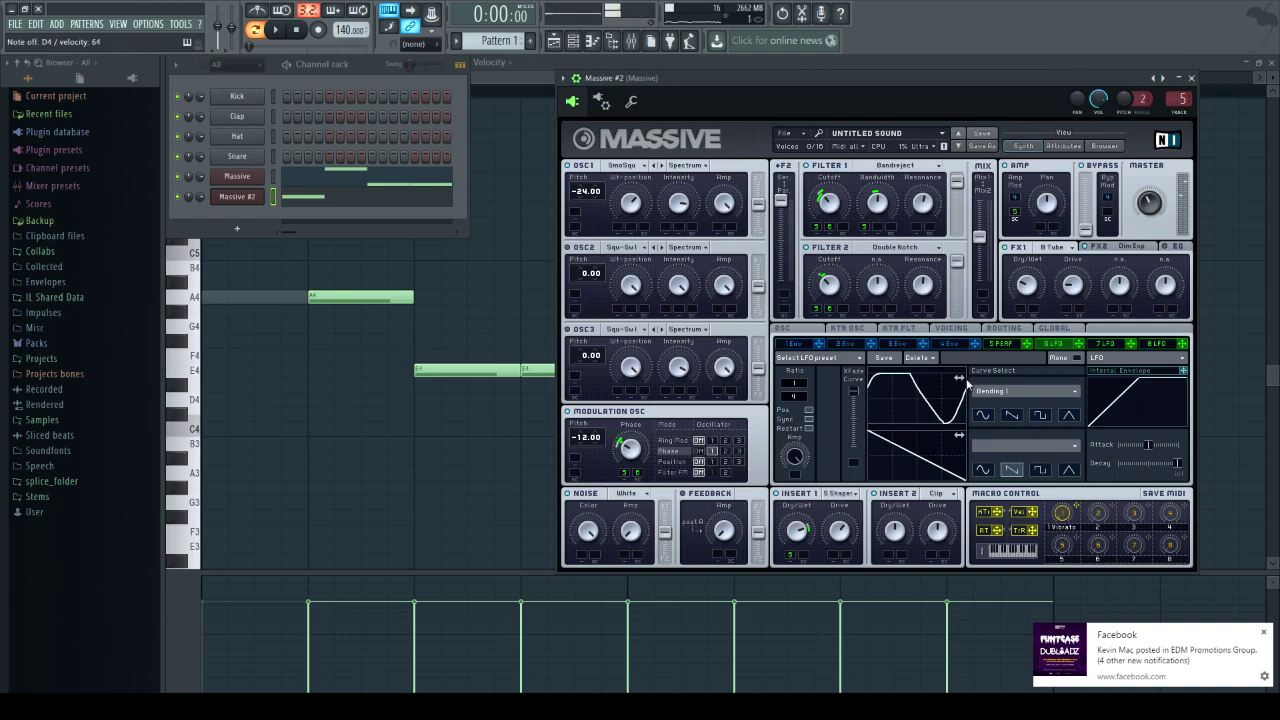
click(898, 328)
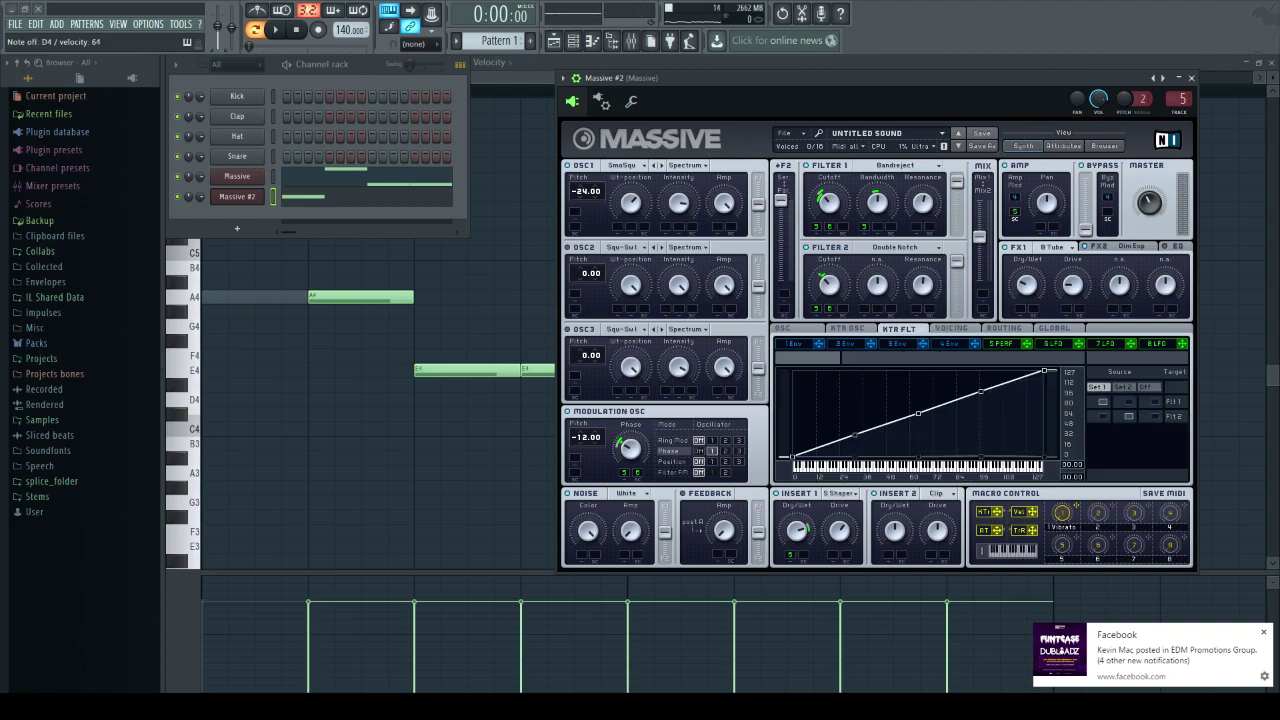
click(951, 328)
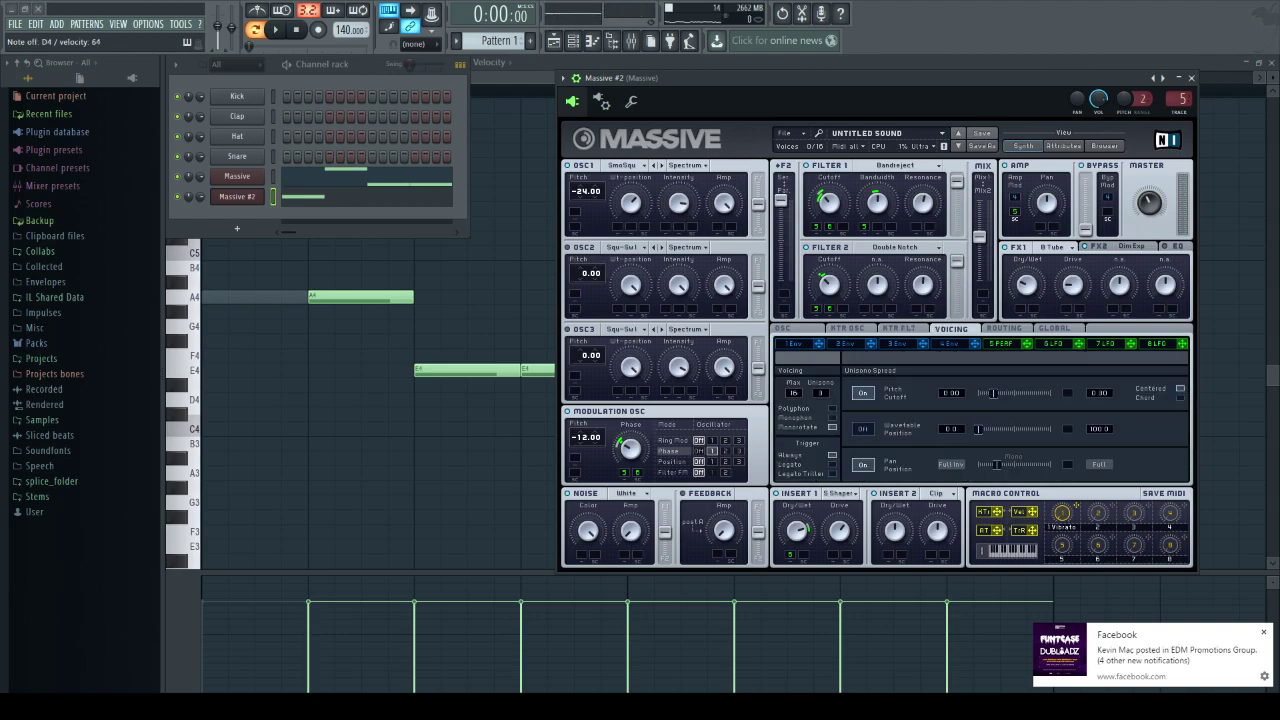
click(784, 328)
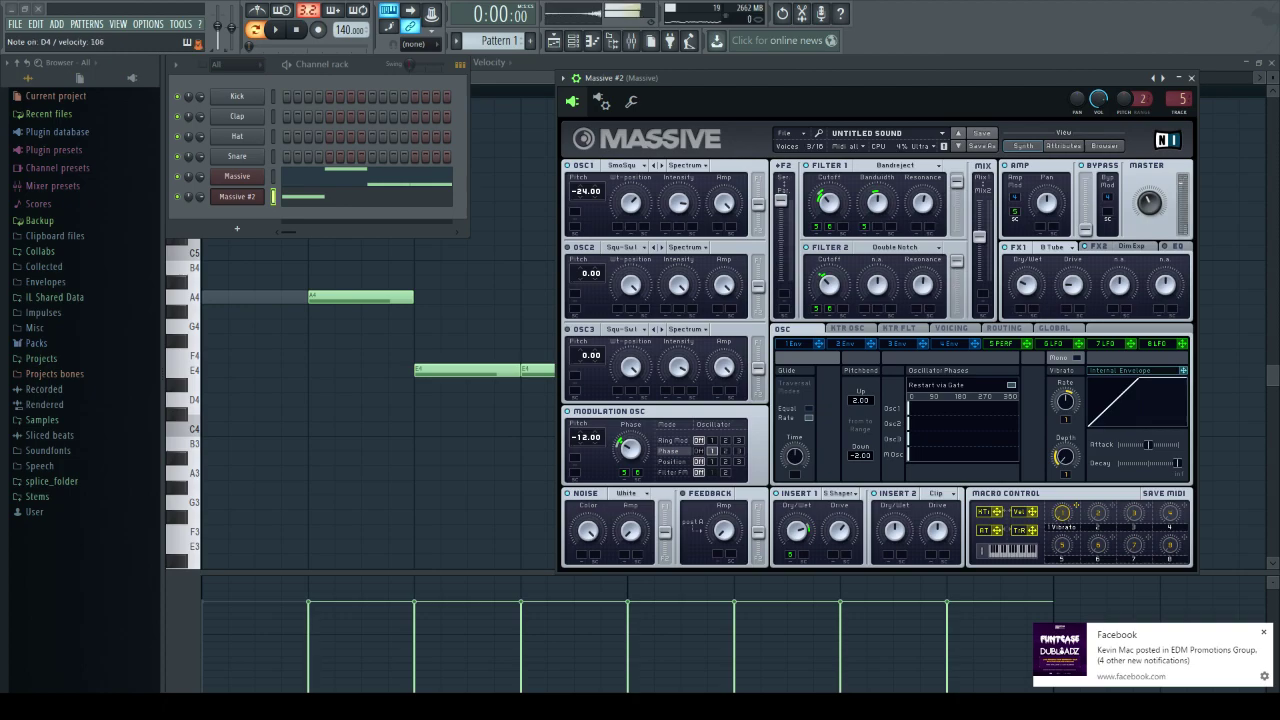
click(951, 328)
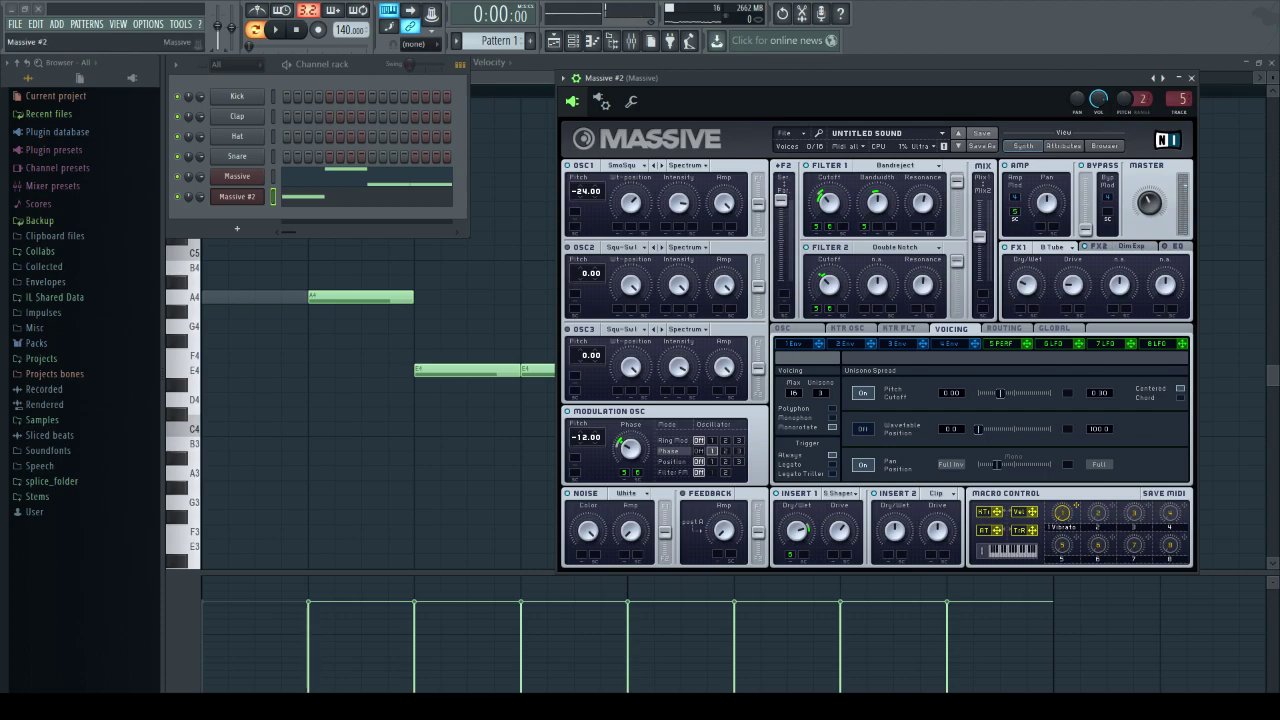
- Open the Massive #2 piano roll and play the pattern to hear the modulated sound
right_click(241, 200)
click(292, 197)
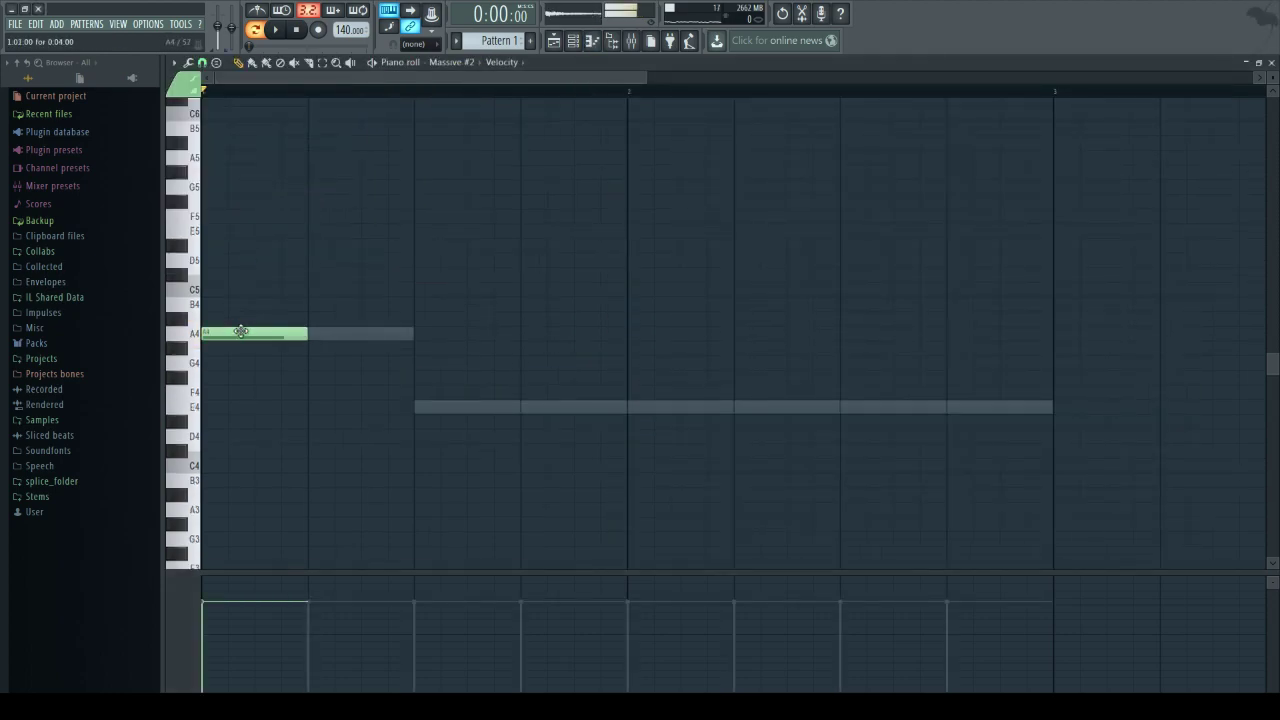
click(284, 36)
key(space)
- Enter a one-beat E4 note on the third beat and a D#4 note on the fourth beat in the Massive #2 channel
click(585, 42)
click(362, 176)
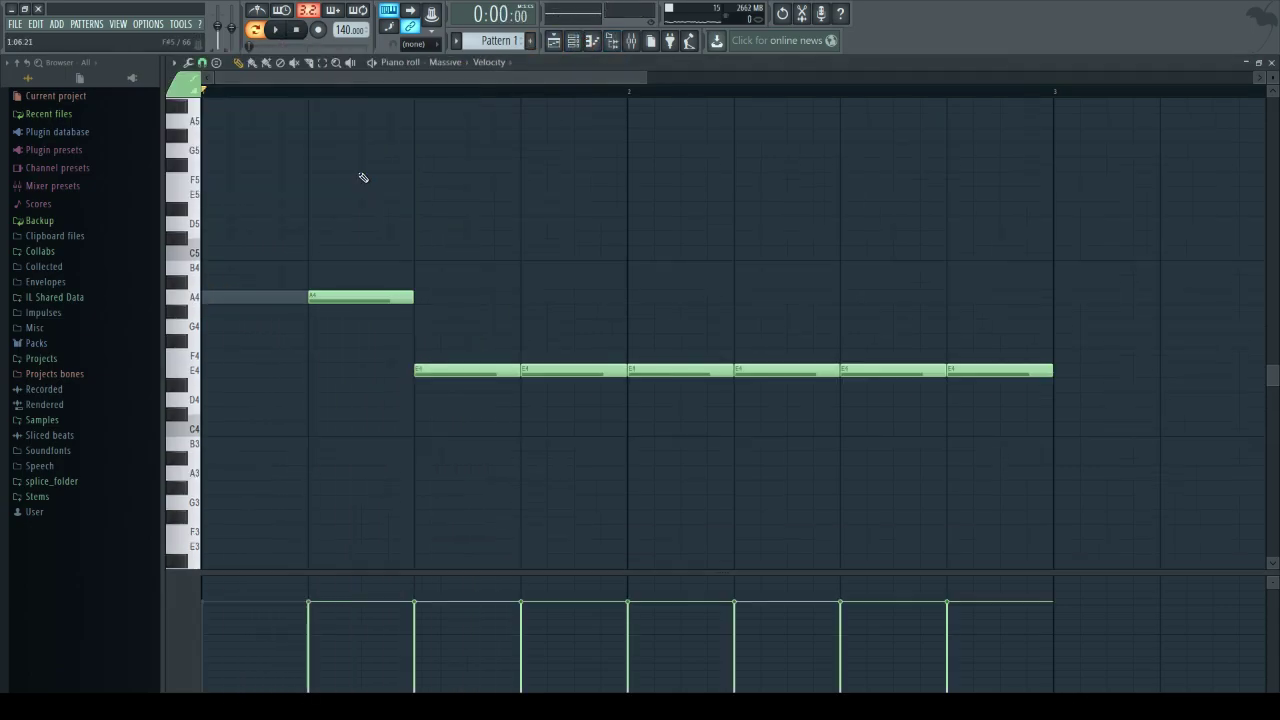
click(573, 41)
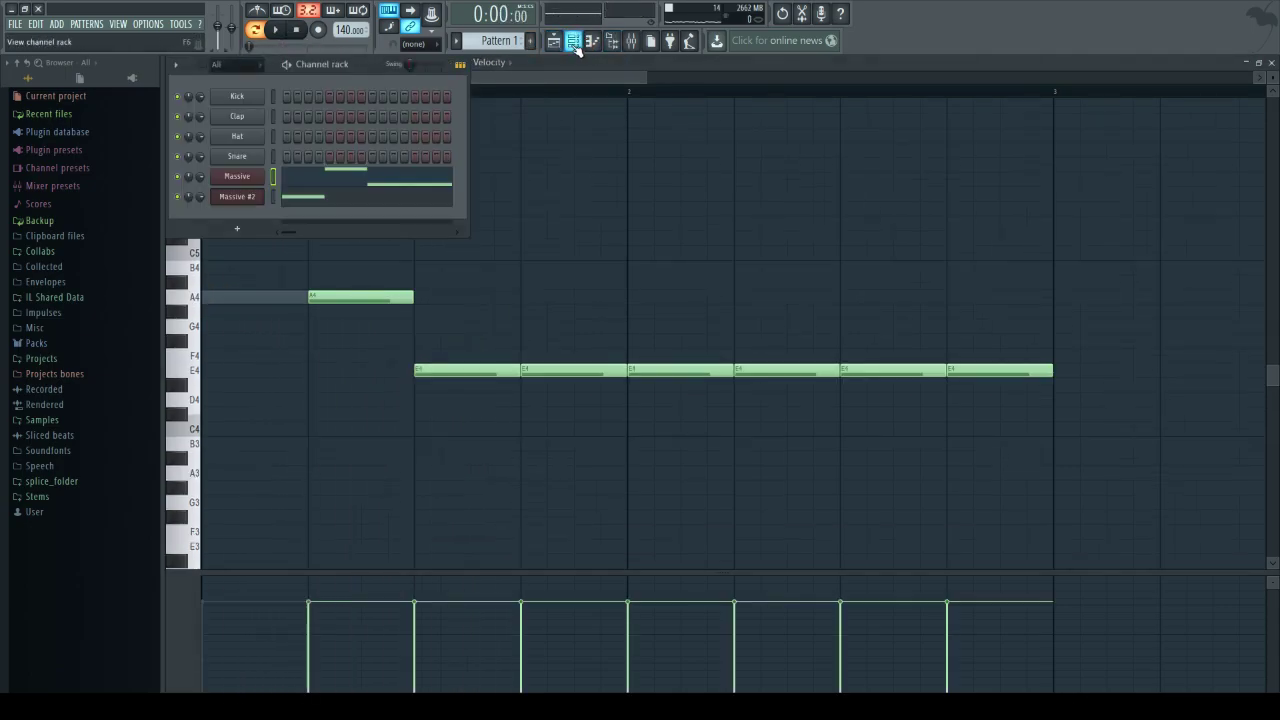
click(350, 199)
mouse_move(418, 408)
mouse_down()
mouse_move(414, 424)
mouse_move(430, 404)
mouse_up()
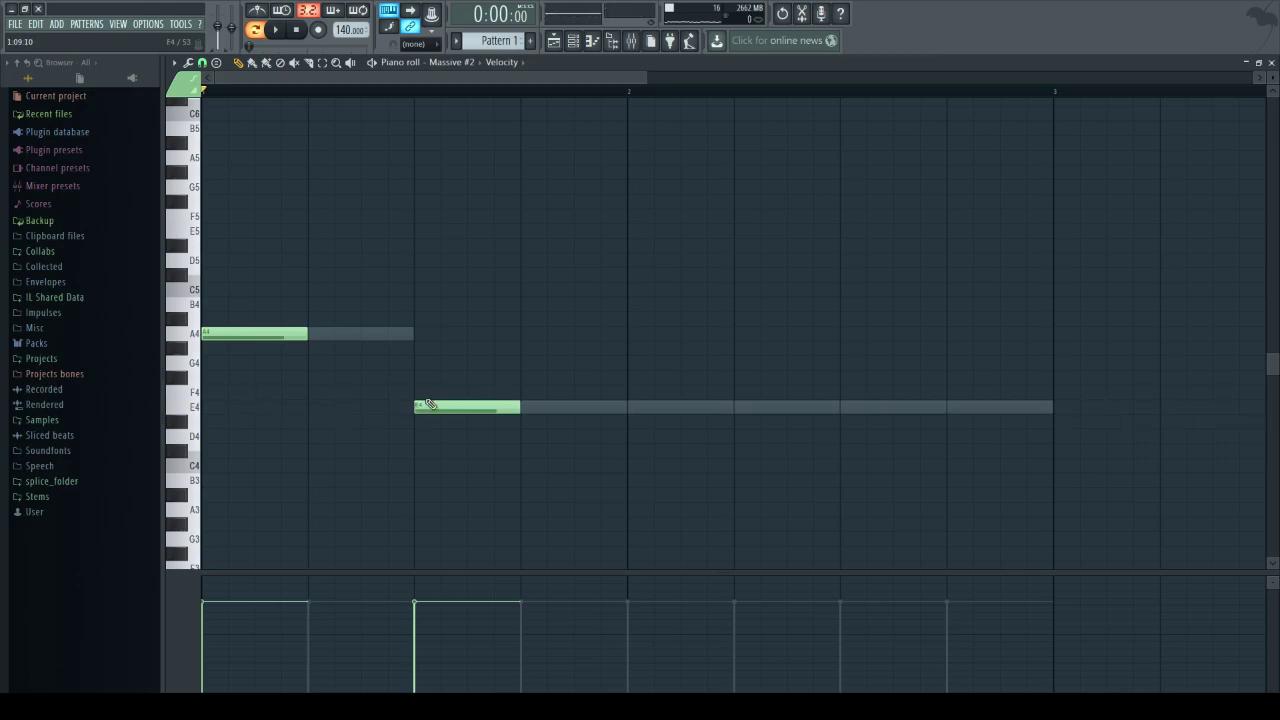
click(527, 425)
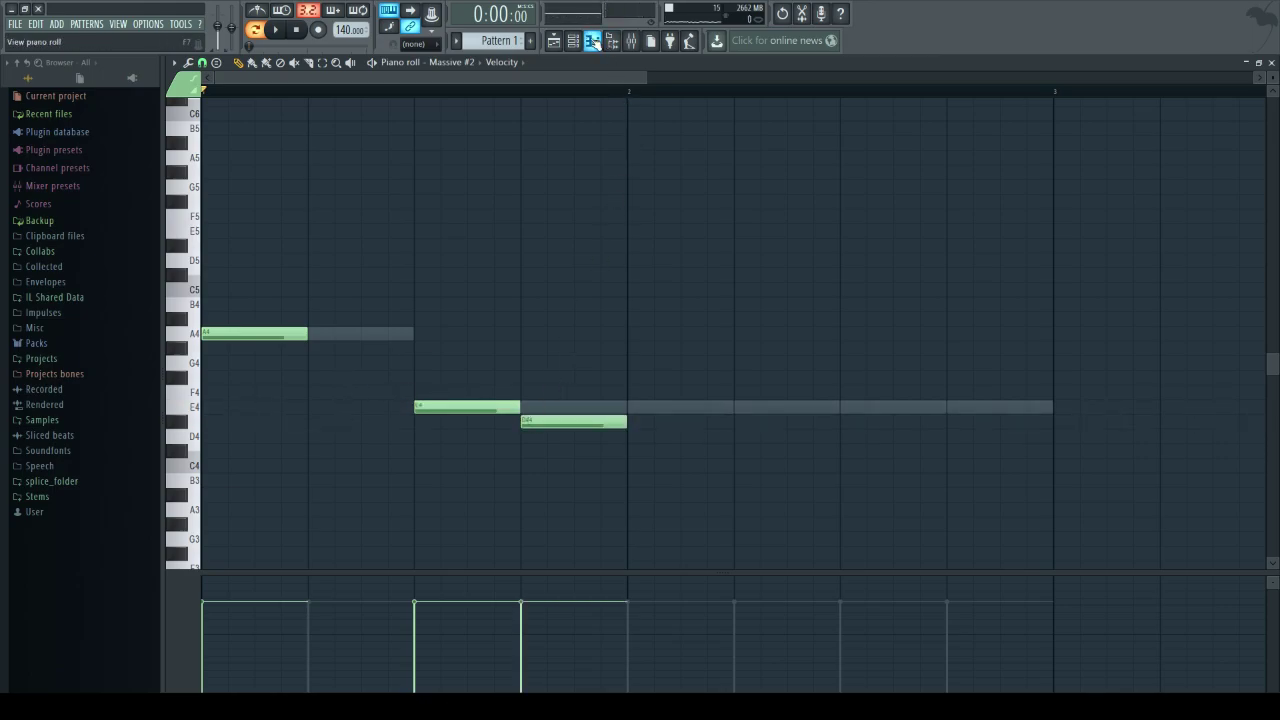
- Remove the original Massive channel's E4 notes on the third and fourth beats of bar 1 and play the pattern twice
click(573, 41)
click(417, 174)
right_click(501, 371)
right_click(533, 369)
key(space)
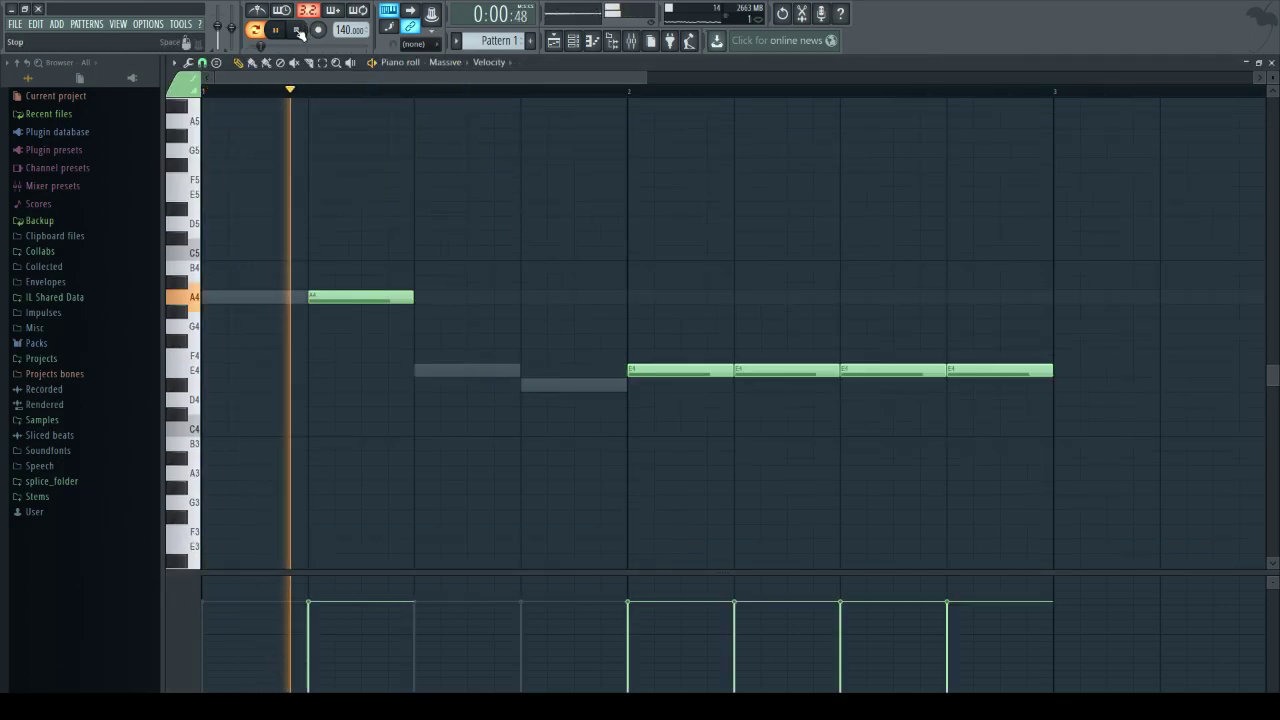
click(299, 31)
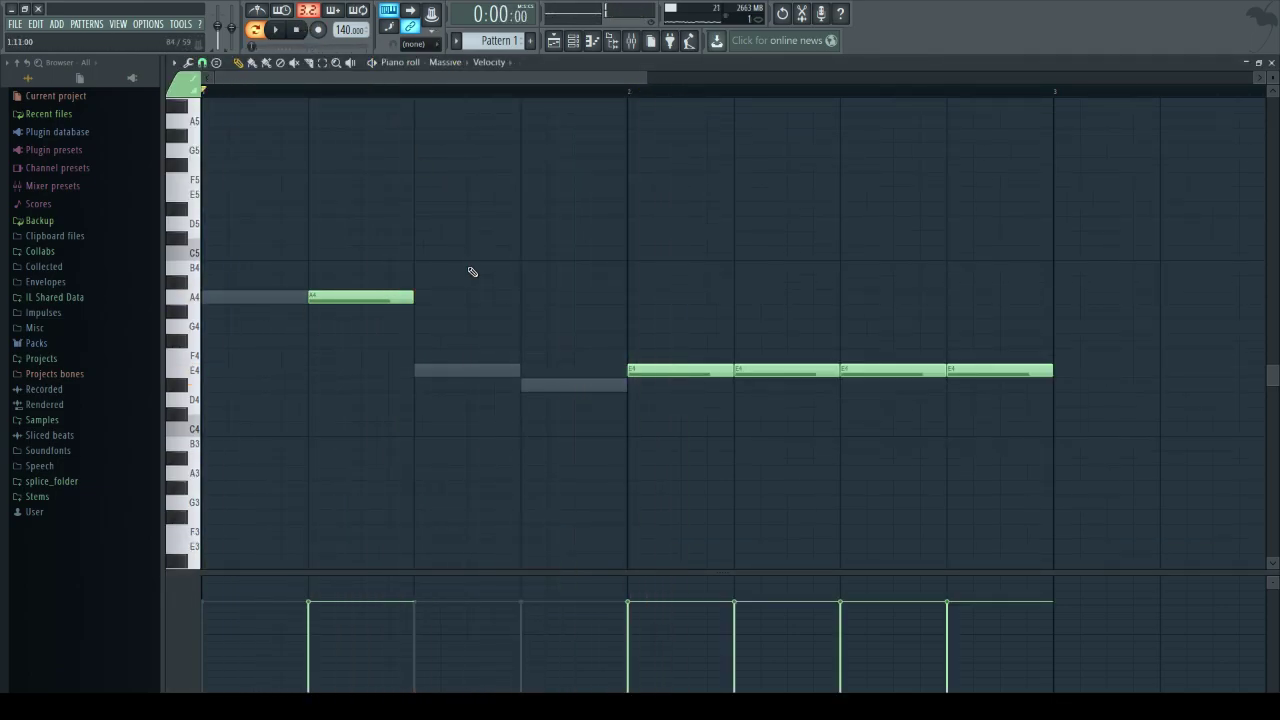
click(275, 30)
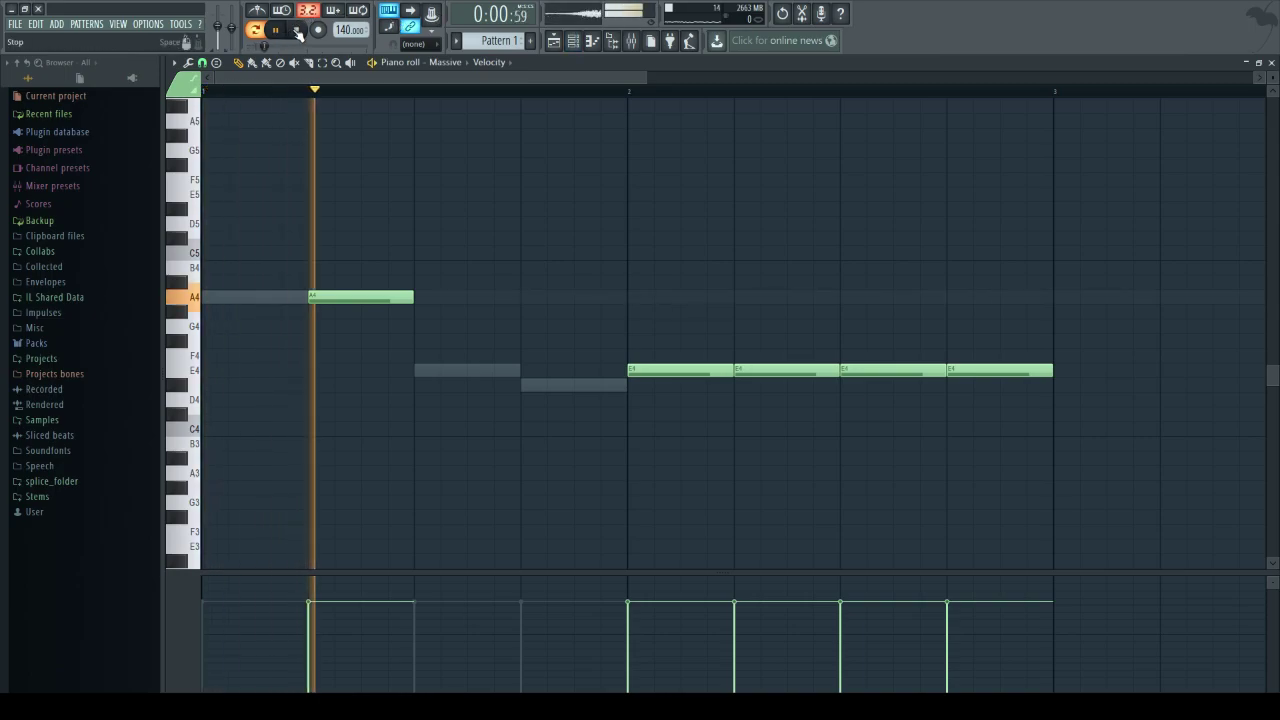
click(298, 32)
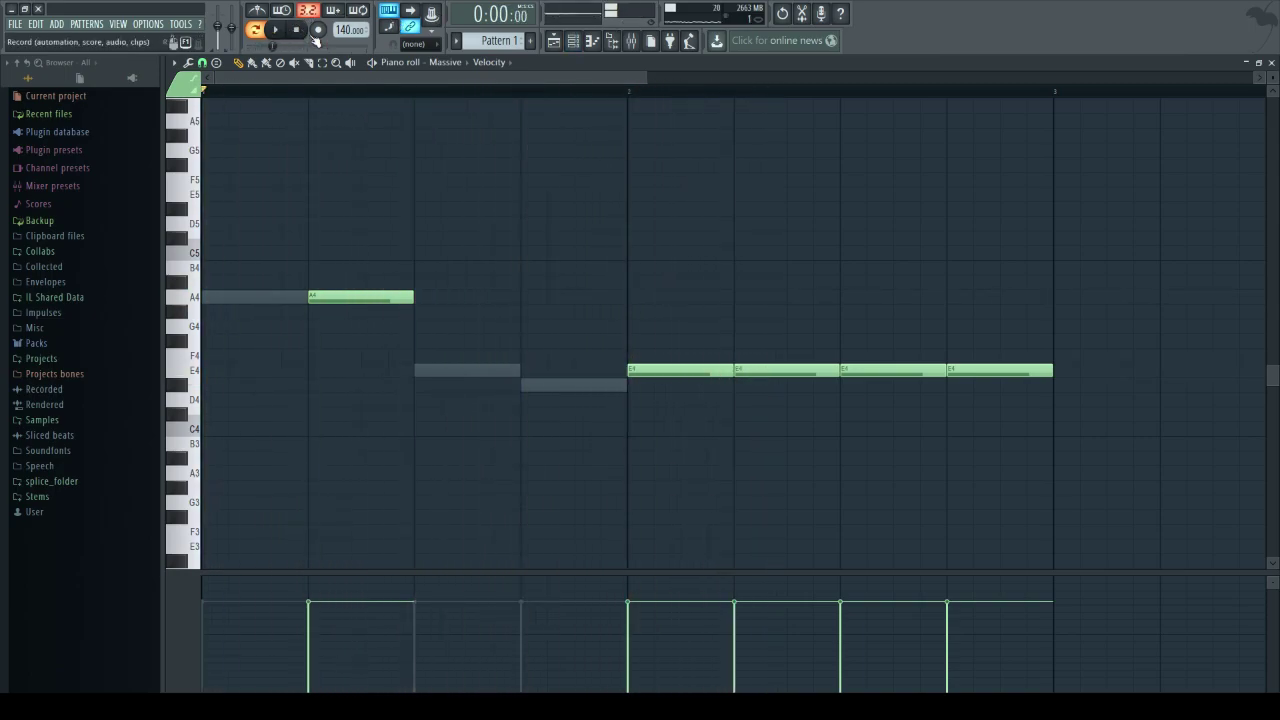
- Remove the E4 note on the second beat of bar 2 and enter it again
right_click(766, 369)
click(740, 370)
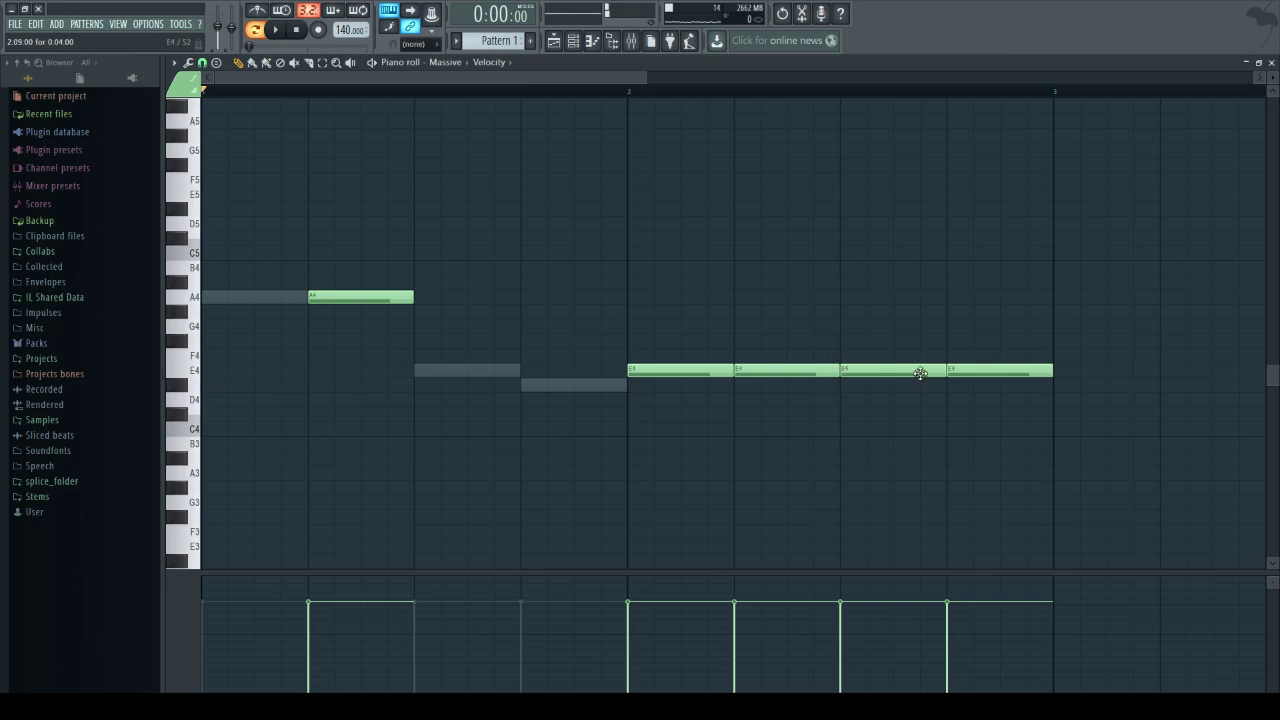
- Shift the E4 notes on the second and fourth beats of bar 2 from Massive to Massive #2 and play the pattern
right_click(776, 367)
right_click(995, 370)
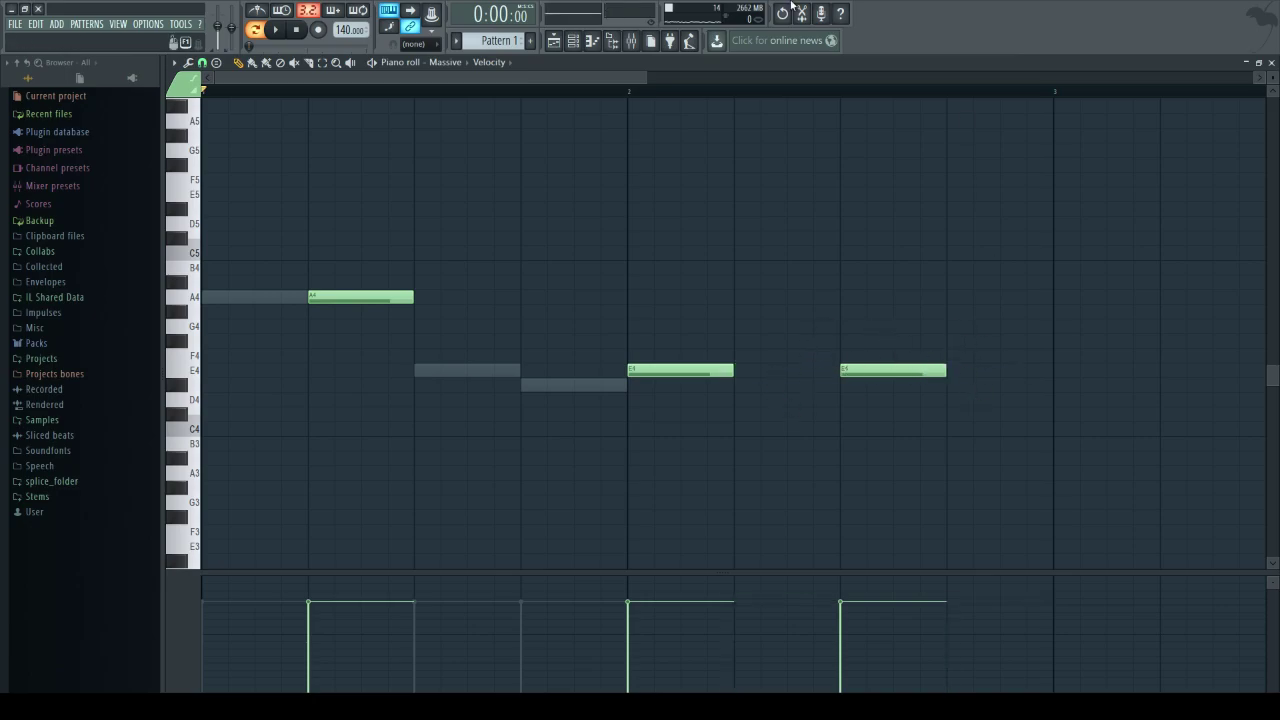
click(560, 40)
click(570, 40)
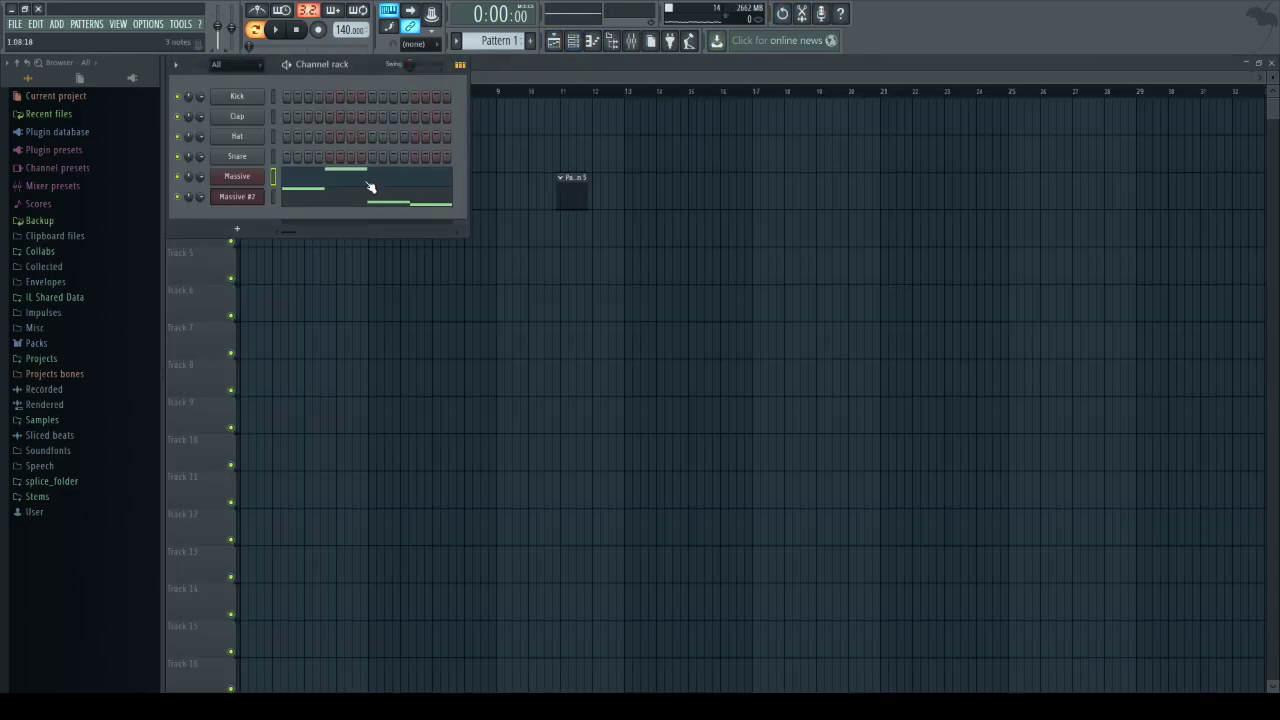
click(390, 204)
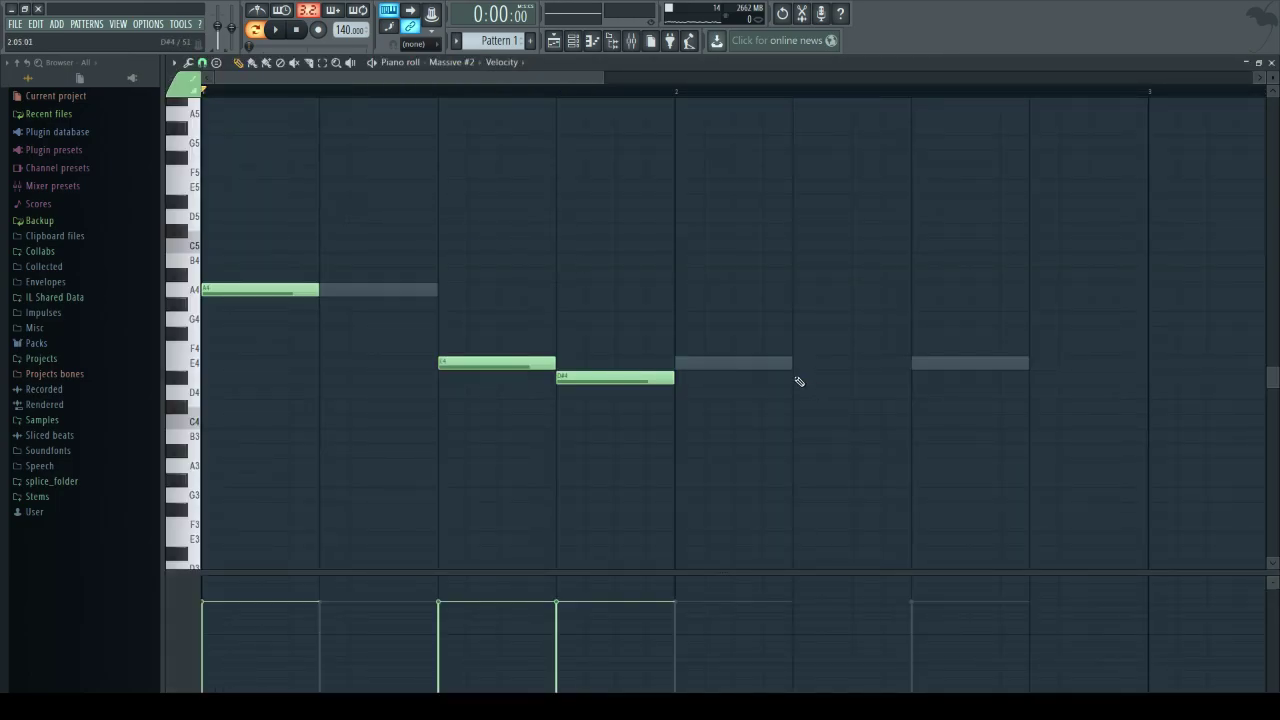
click(815, 363)
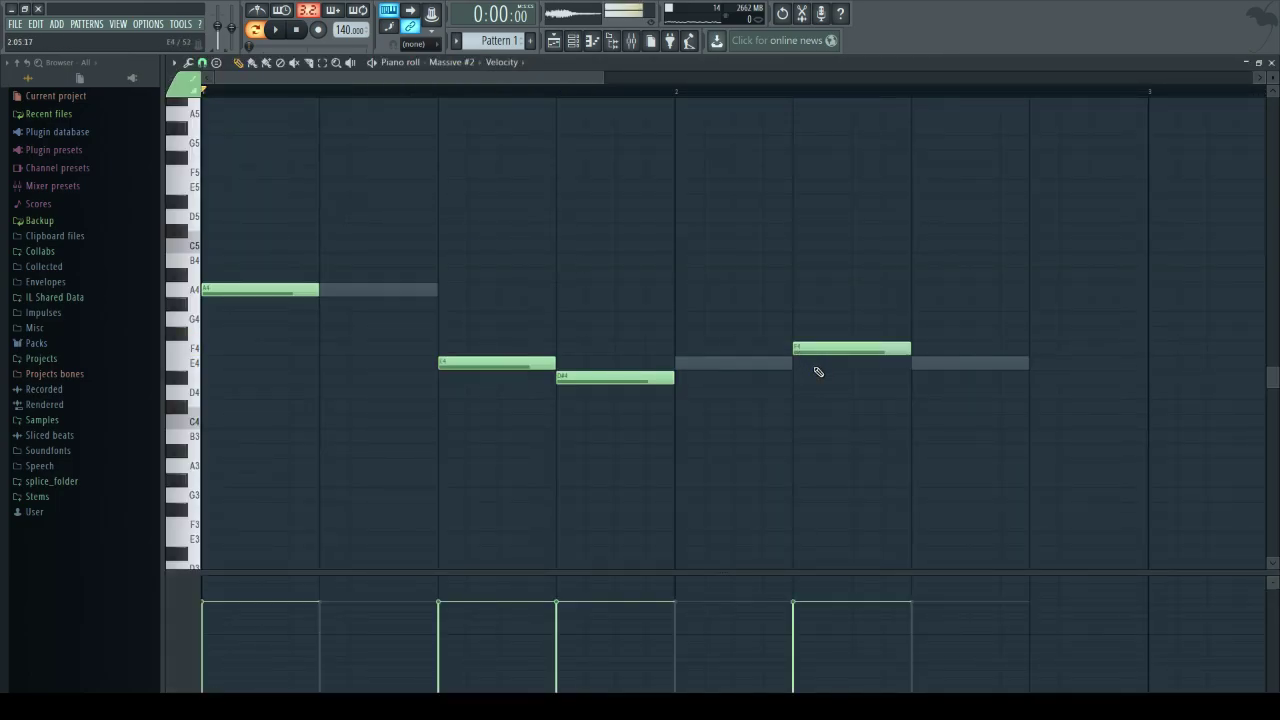
click(1059, 360)
key(space)
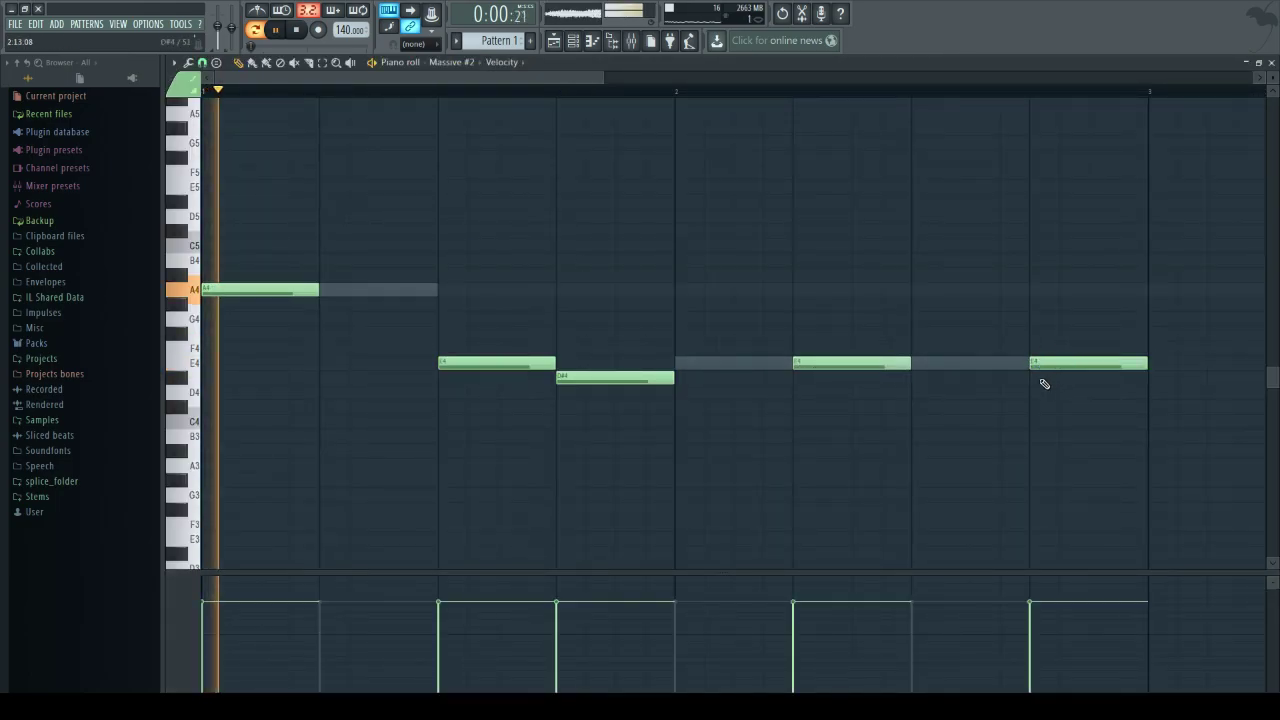
click(308, 33)
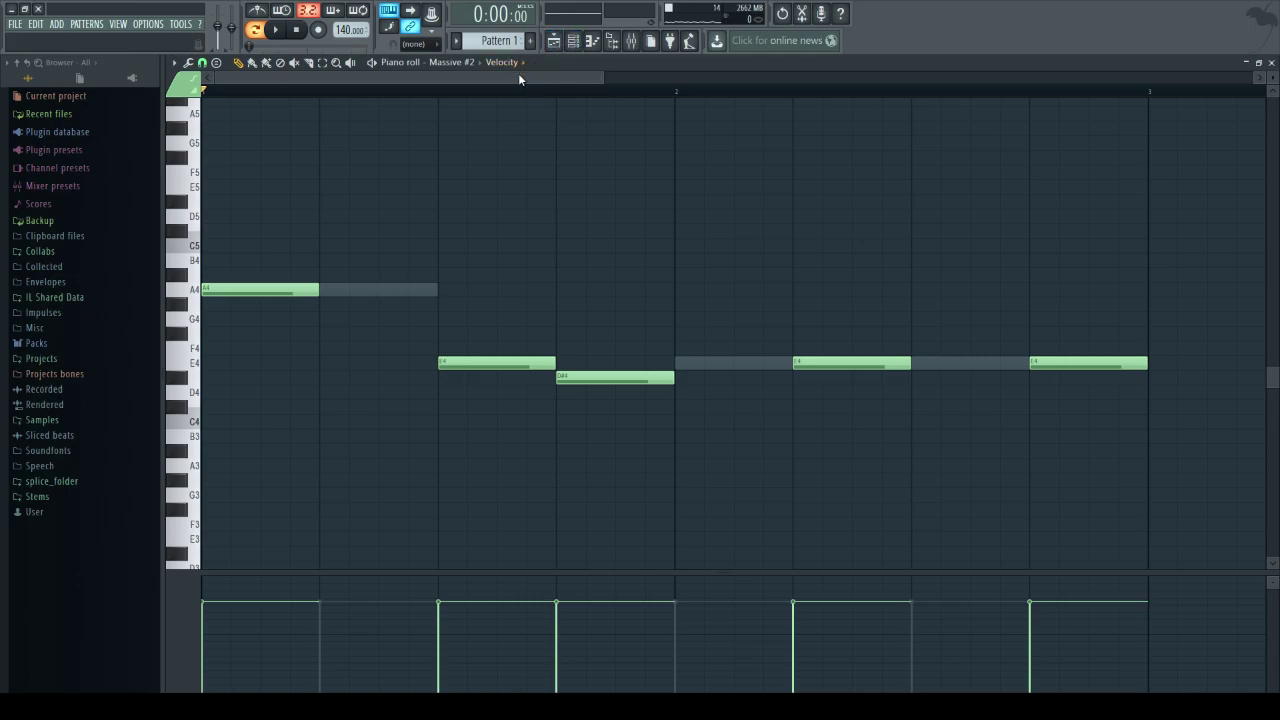
- Replace the Pattern 5 clip in the playlist with Pattern 1 at bar 1 of Track 1 and play the song
click(553, 40)
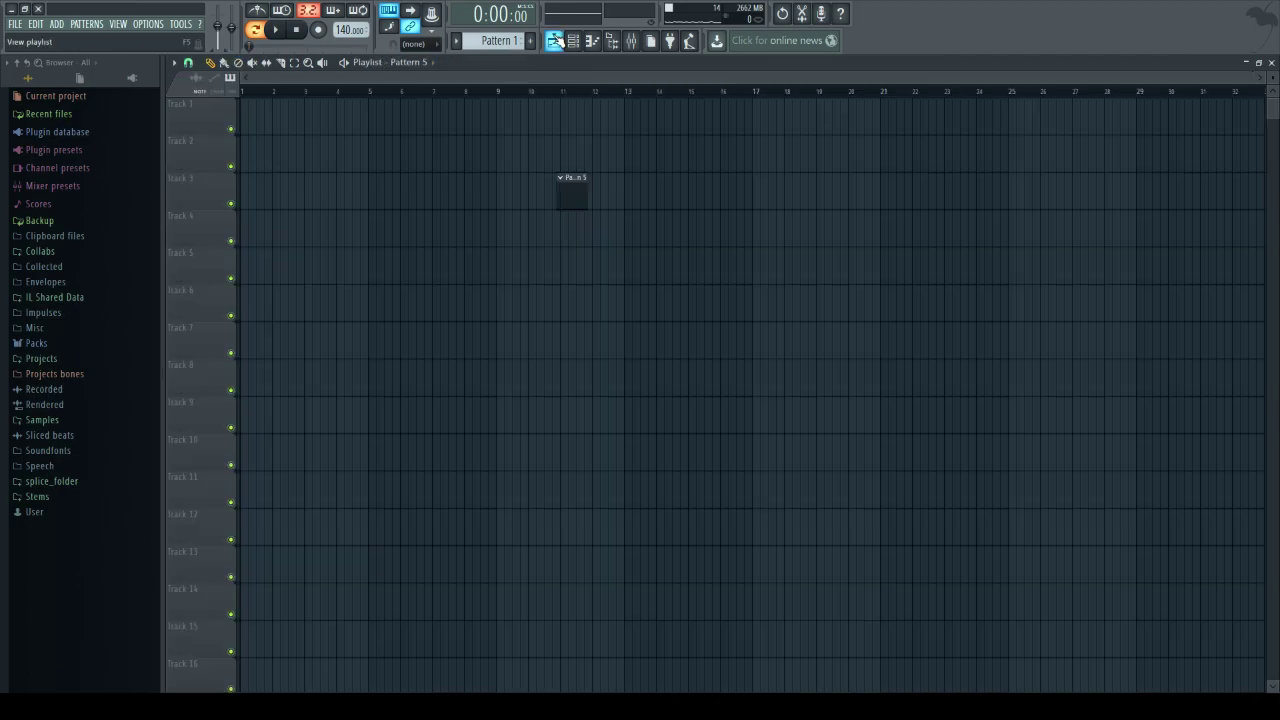
right_click(585, 177)
scroll(486, 92, up, 3)
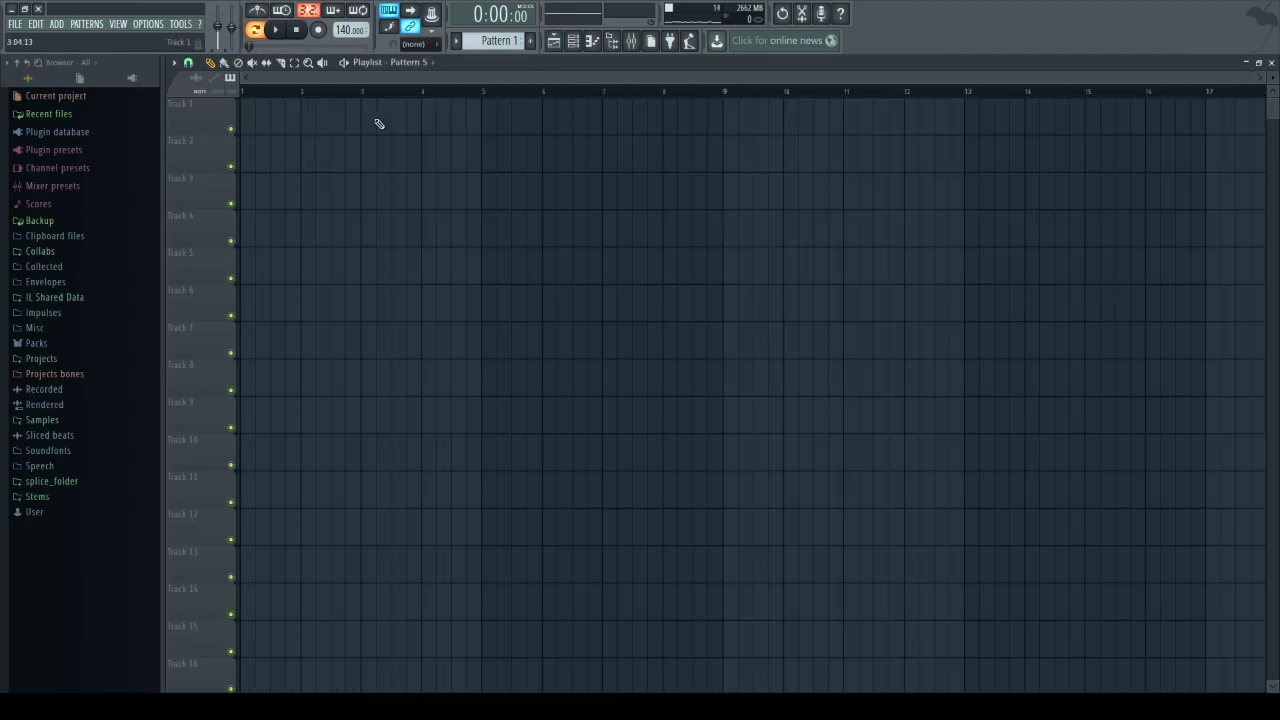
mouse_move(323, 106)
mouse_down()
mouse_move(386, 109)
mouse_move(306, 109)
mouse_up()
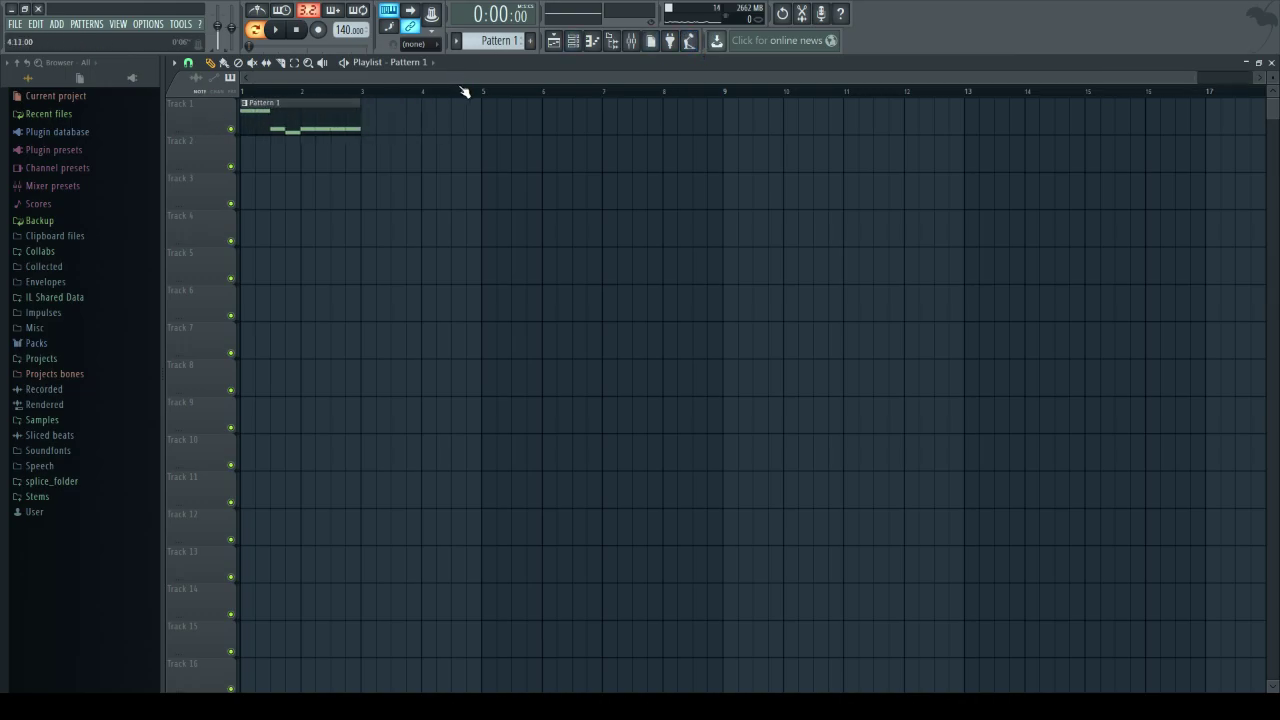
key(space)
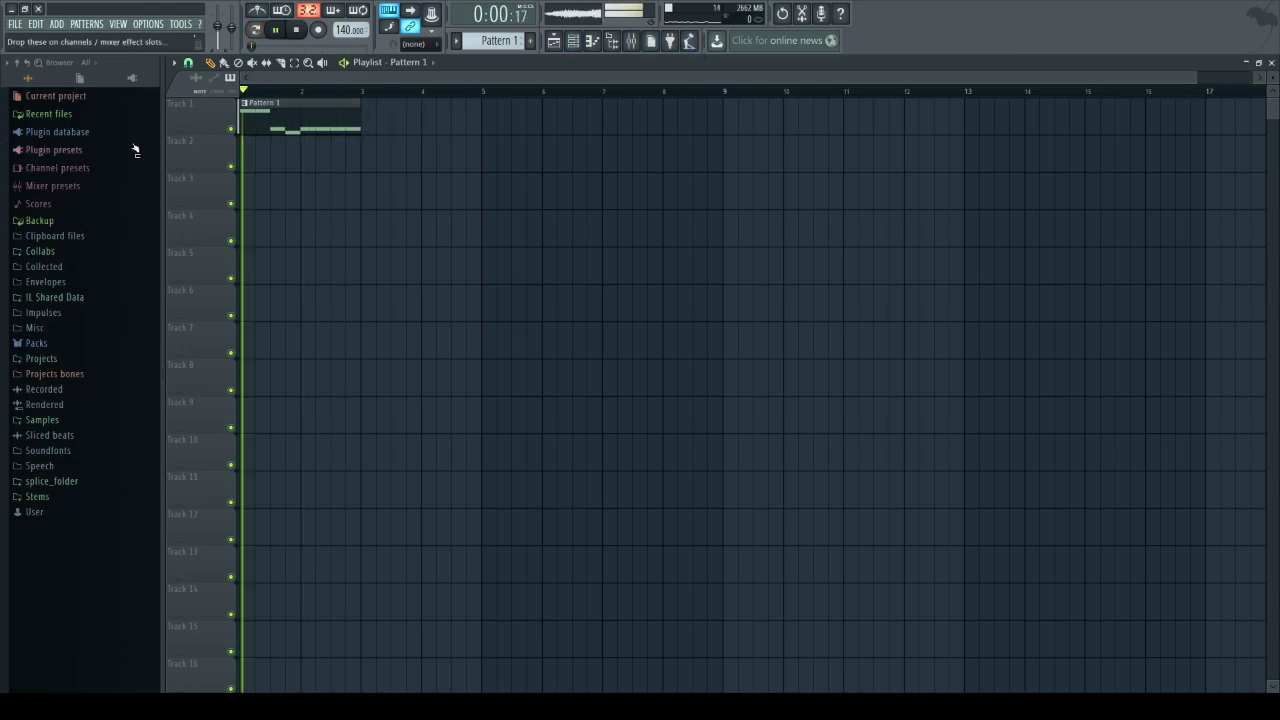
click(299, 31)
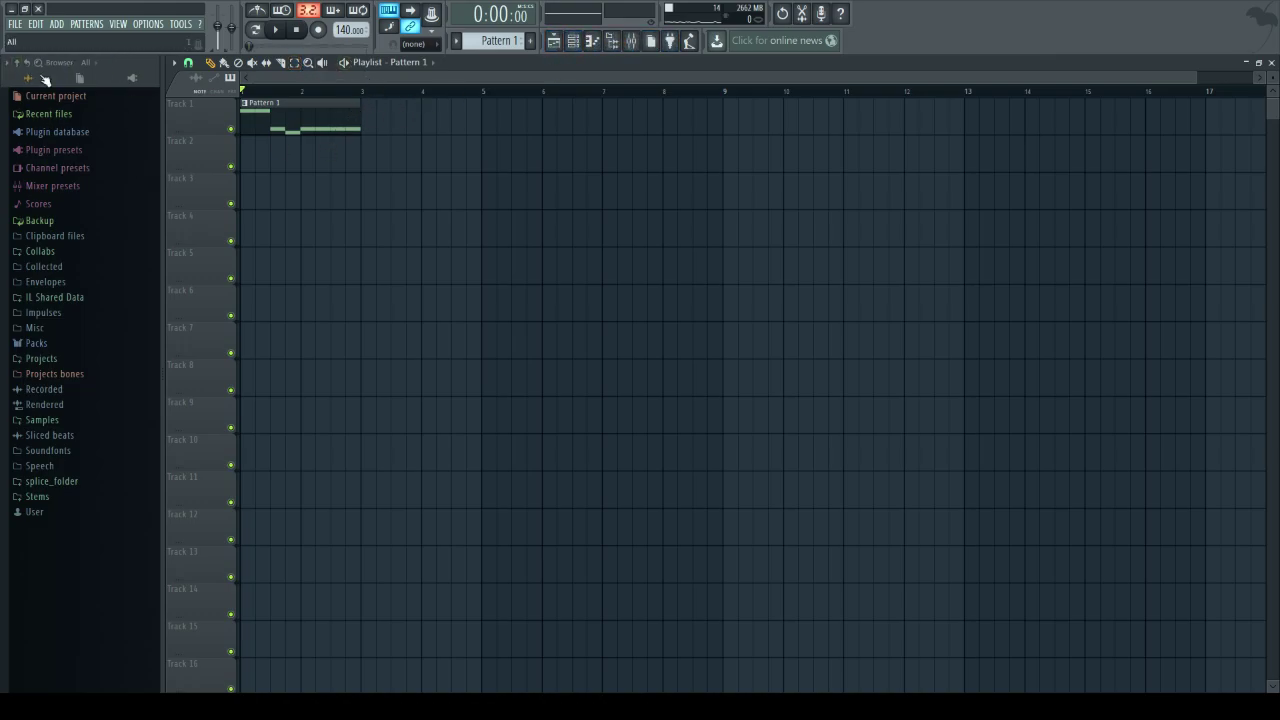
- Browse the Samples library and open the 808 Mafia Kicks folder
click(45, 420)
scroll(95, 391, down, 8)
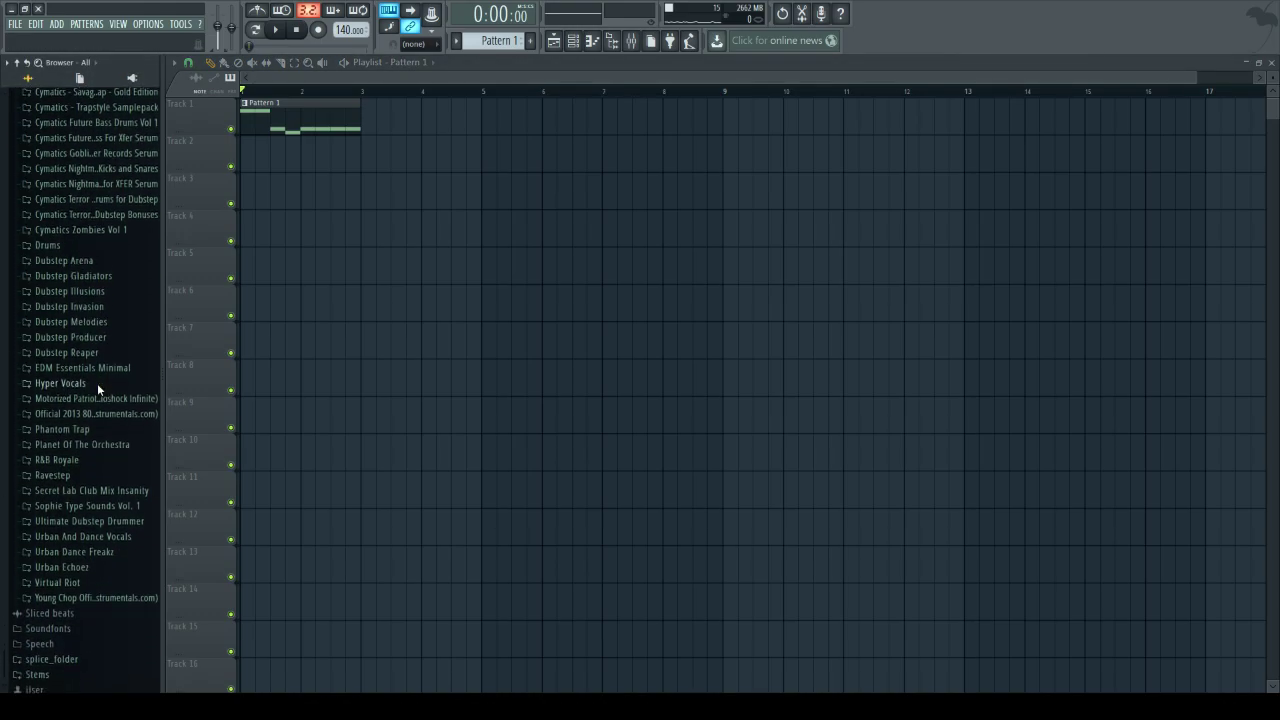
scroll(83, 454, up, 2)
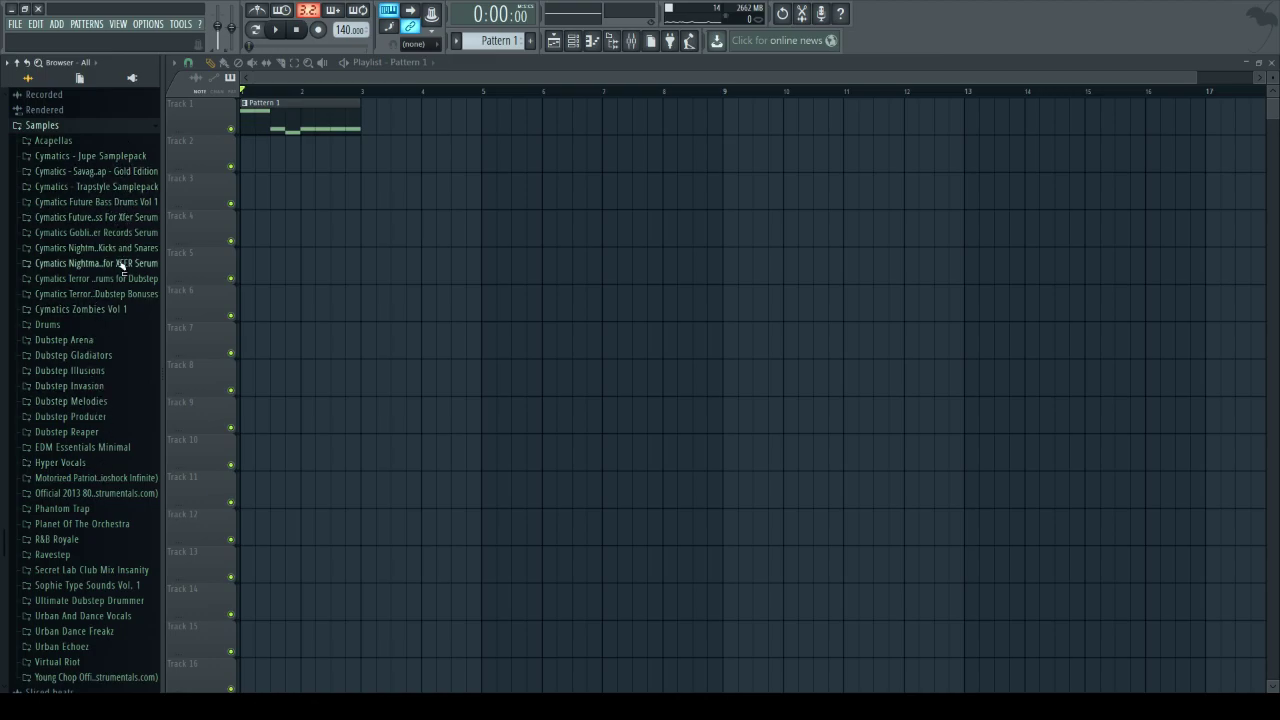
scroll(115, 332, down, 2)
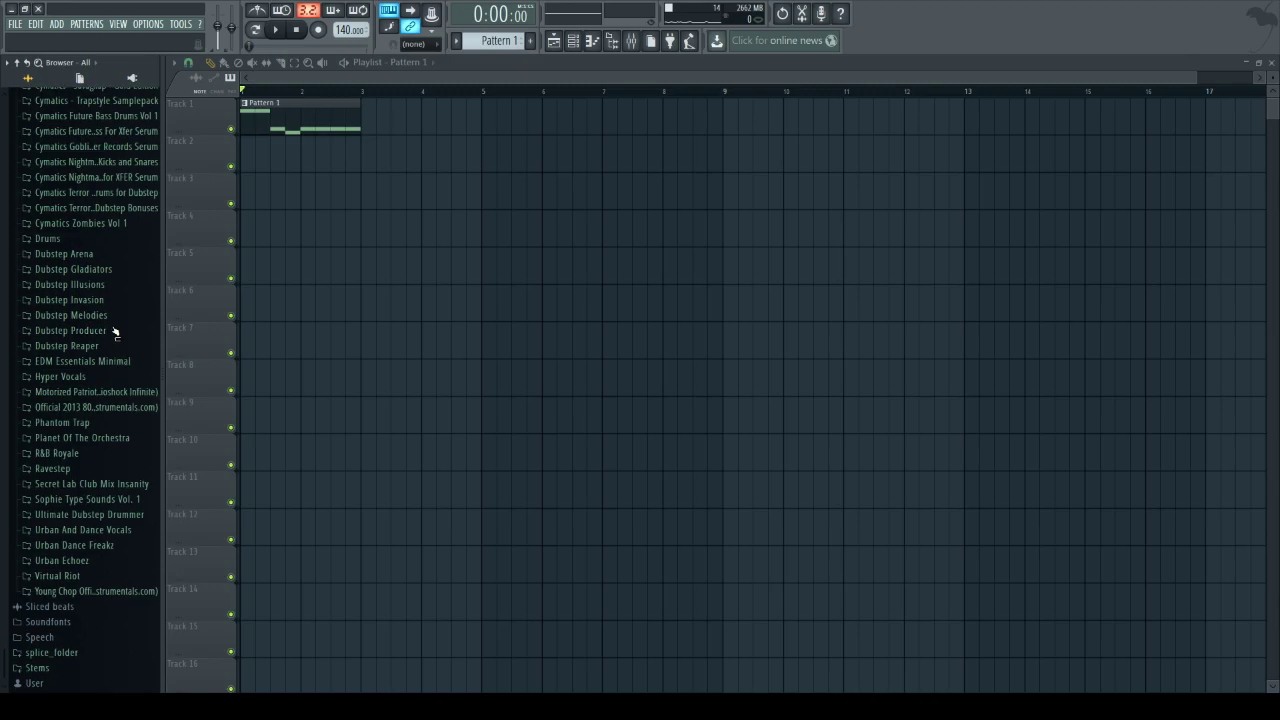
click(110, 409)
scroll(109, 416, down, 2)
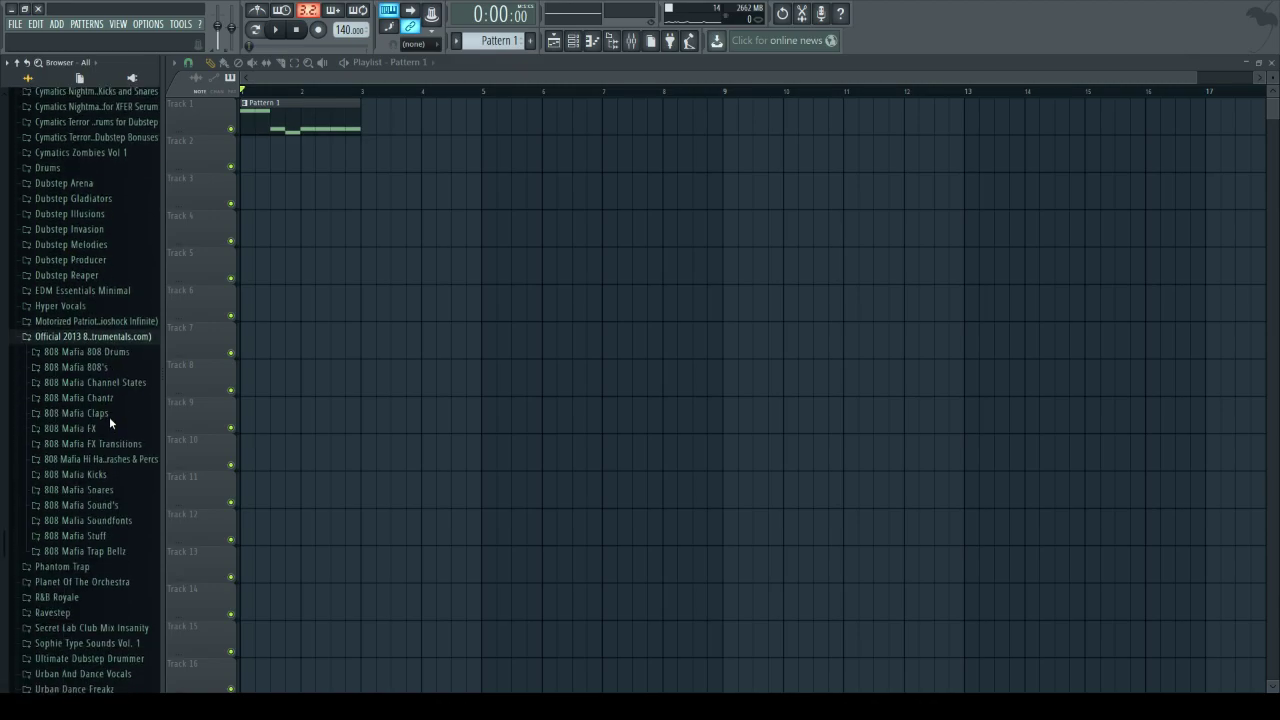
click(112, 464)
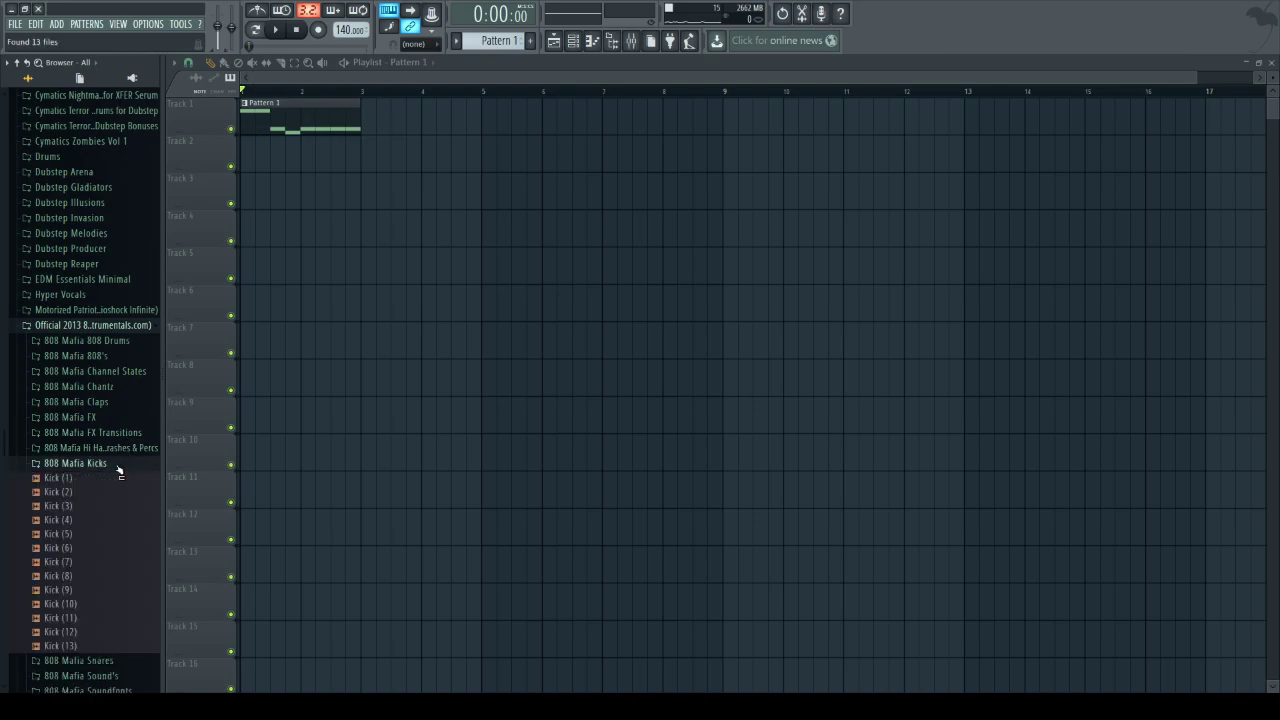
- Audition the kick samples in the 808 Mafia Kicks folder, working up the list to Kick (1)
scroll(117, 470, down, 2)
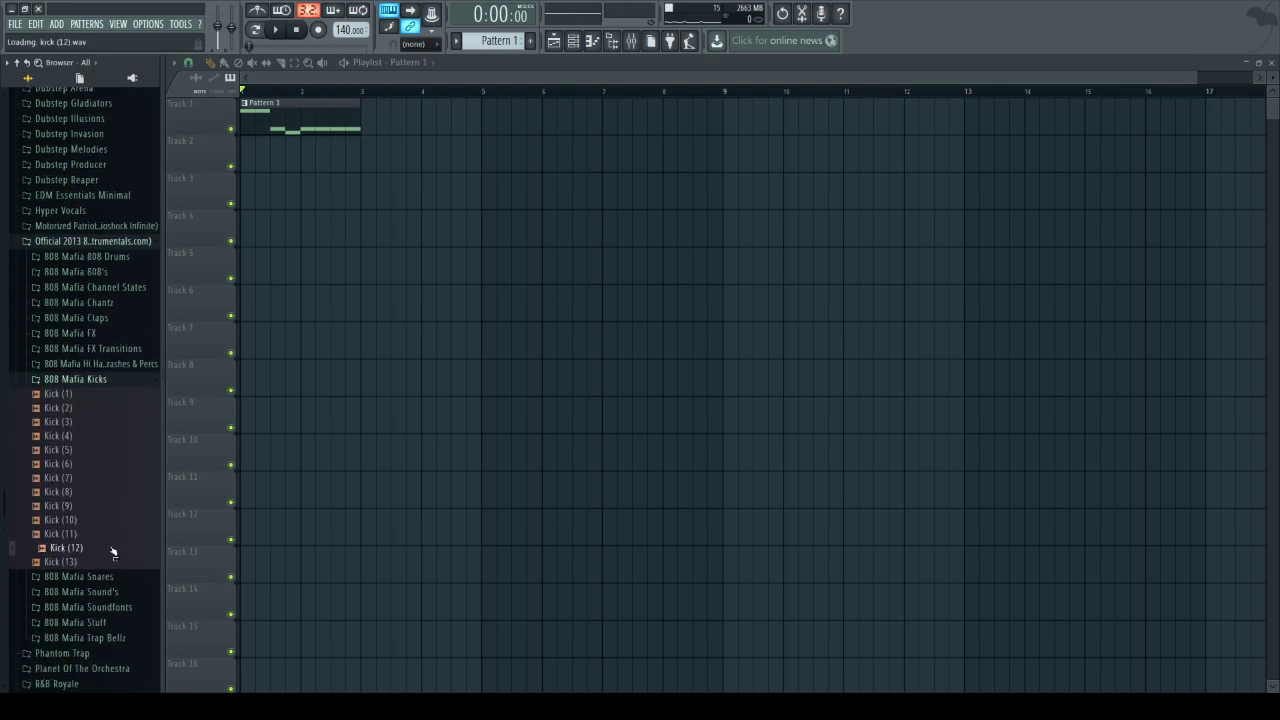
click(106, 564)
click(99, 510)
click(100, 523)
click(97, 508)
key(Up)
key(Up)
key(Up)
key(Up)
key(Up)
key(Up)
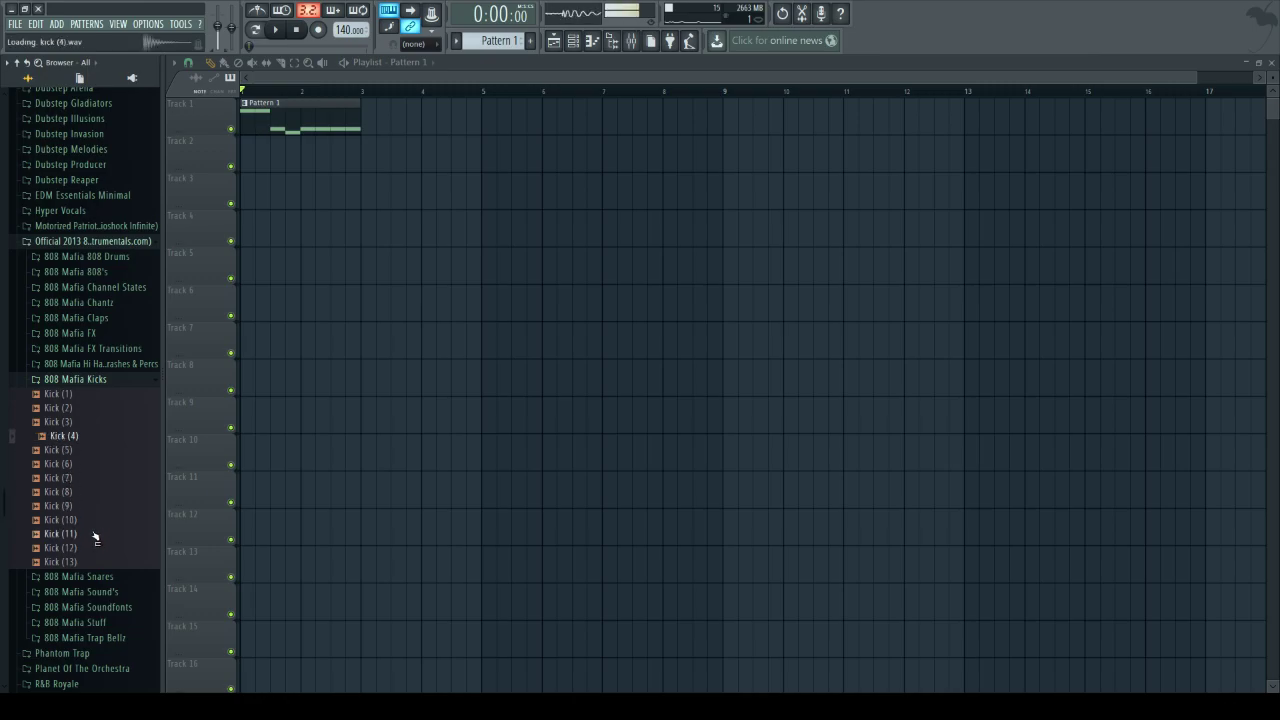
key(Up)
key(Up)
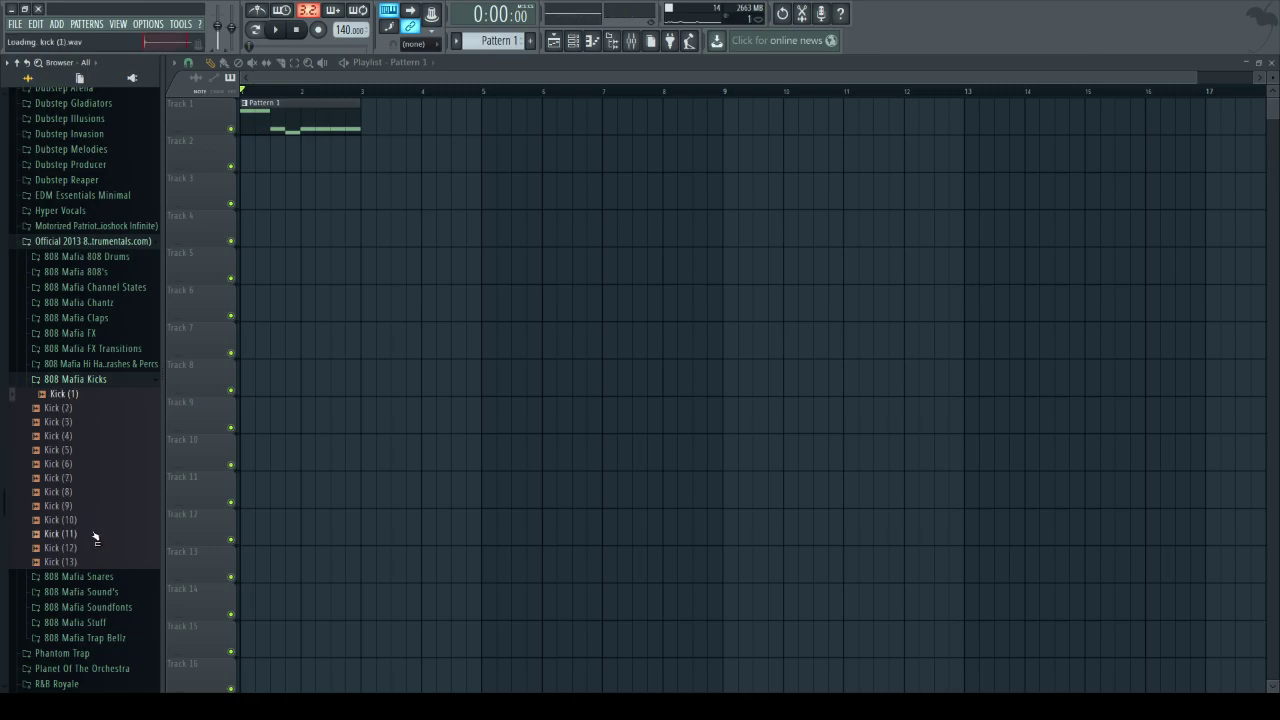
- Collapse the 808 Mafia sample pack and open the 01 Kick folder in Virtual Riot's Drum Hits
click(95, 242)
click(57, 578)
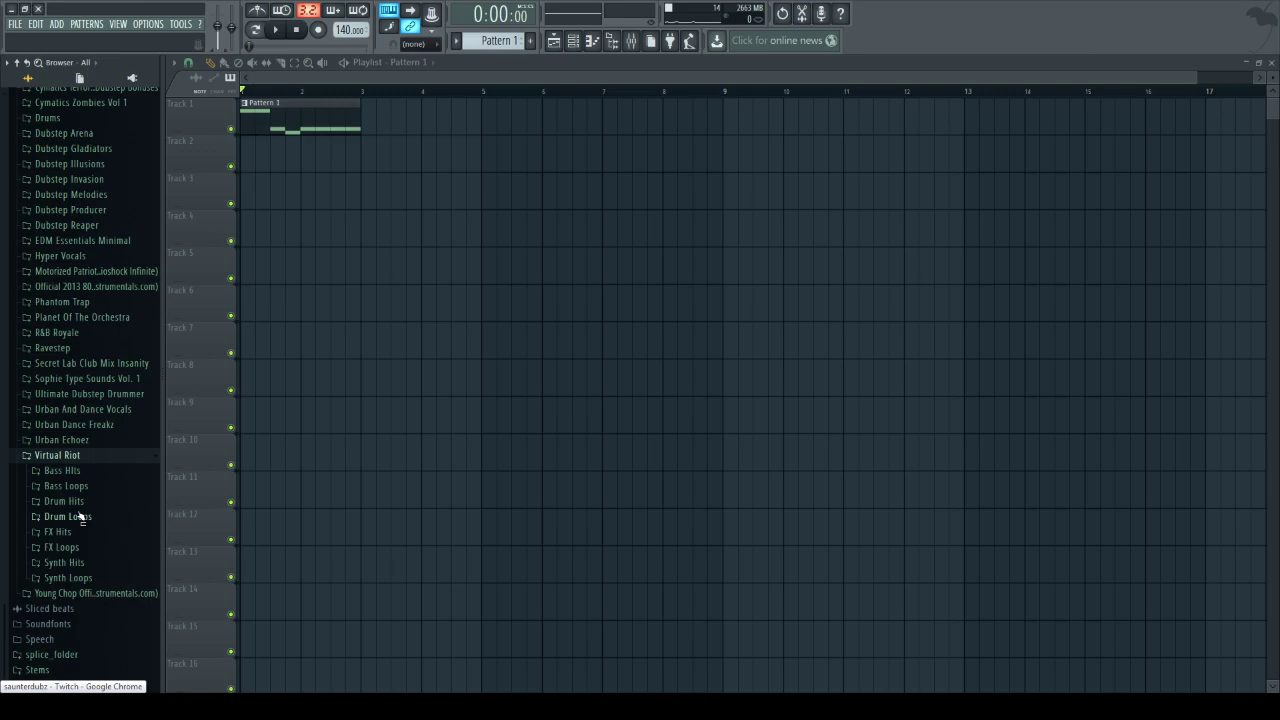
click(64, 501)
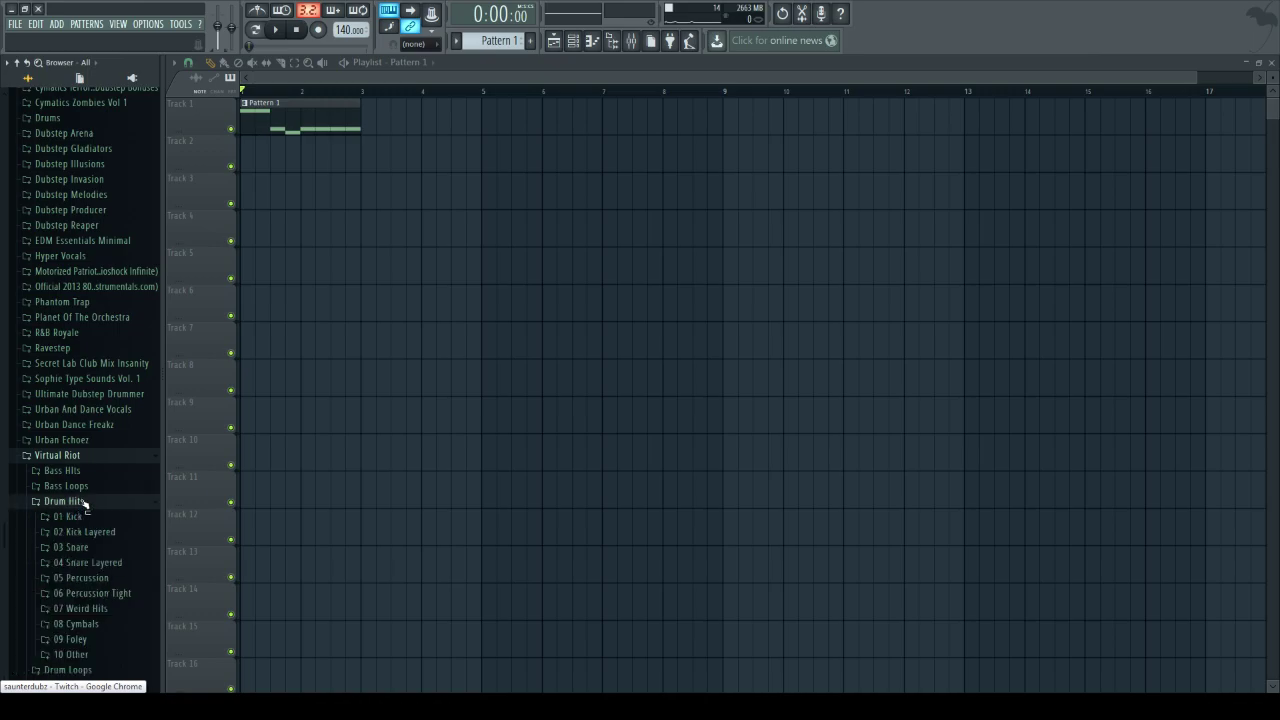
scroll(86, 505, down, 2)
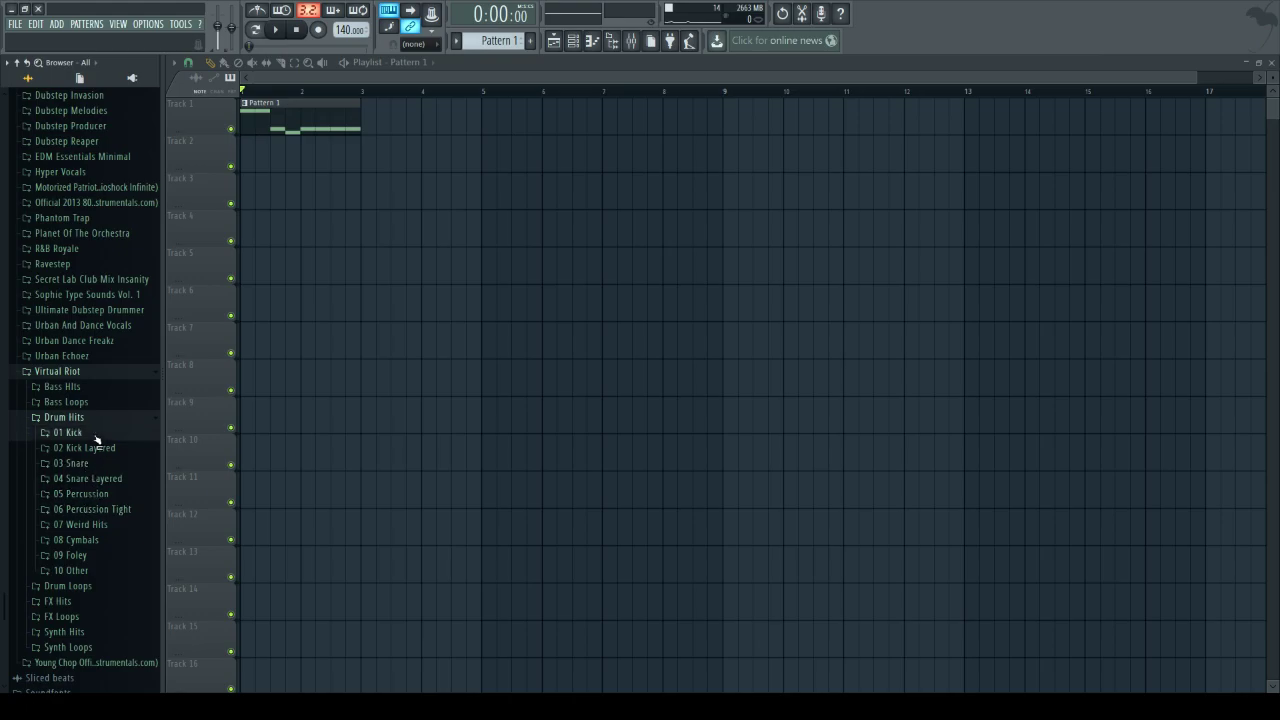
click(96, 434)
- Audition the kicks in the 01 Kick folder from the dubstep samples down through the electro, punchy, slap and soft ones
scroll(95, 452, down, 2)
click(97, 501)
key(Down)
key(Down)
key(Up)
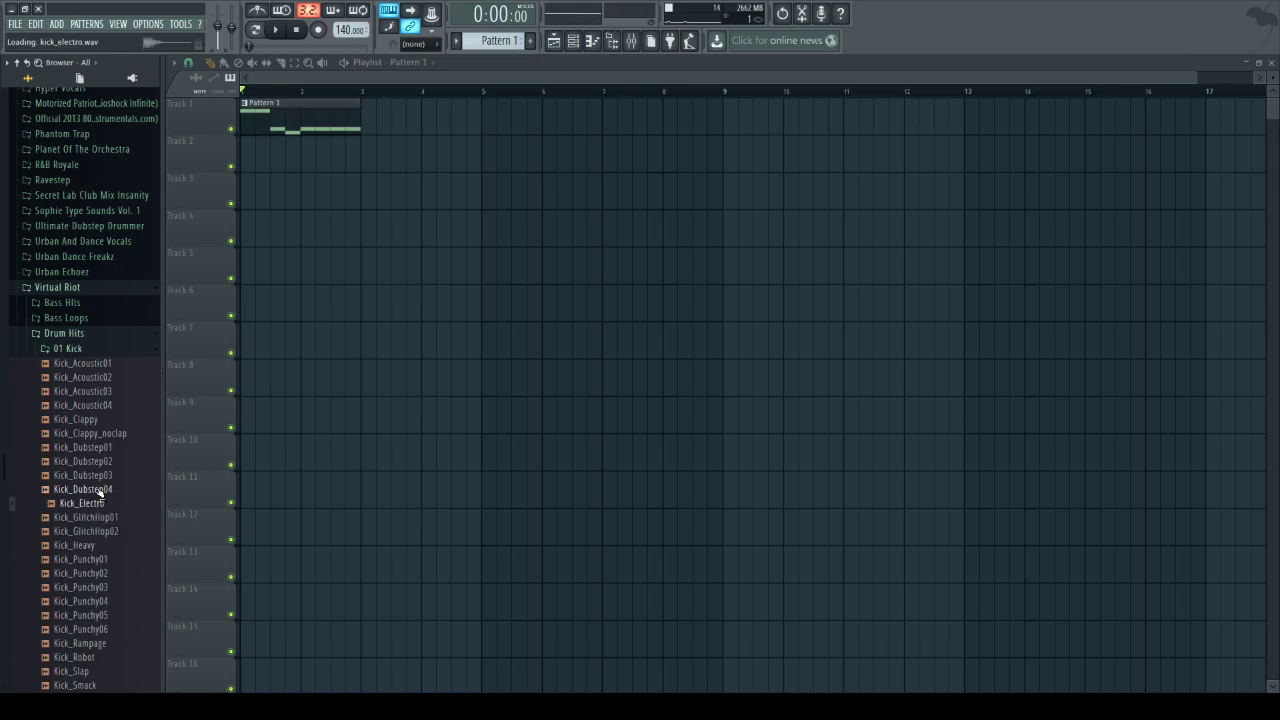
key(Down)
key(Down)
key(Down)
key(Down)
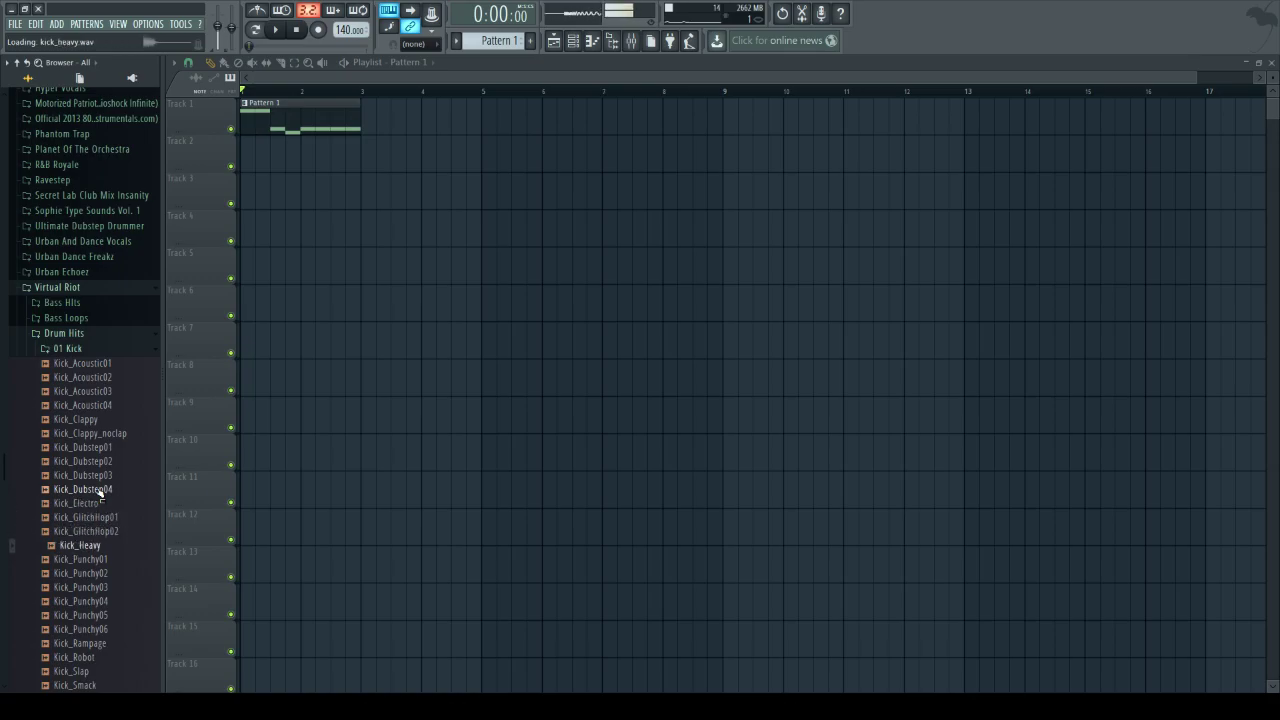
key(Down)
key(Down)
key(Down)
key(Down)
key(Down)
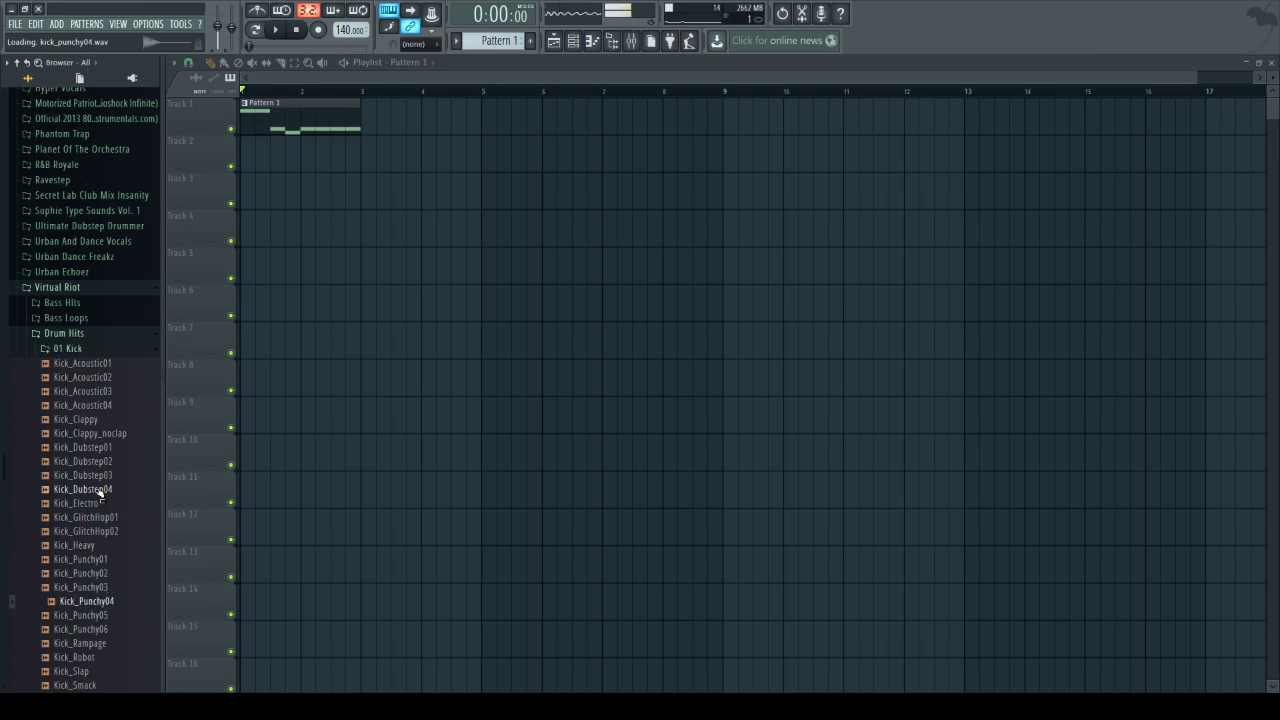
key(Down)
key(Down)
key(Down)
key(Down)
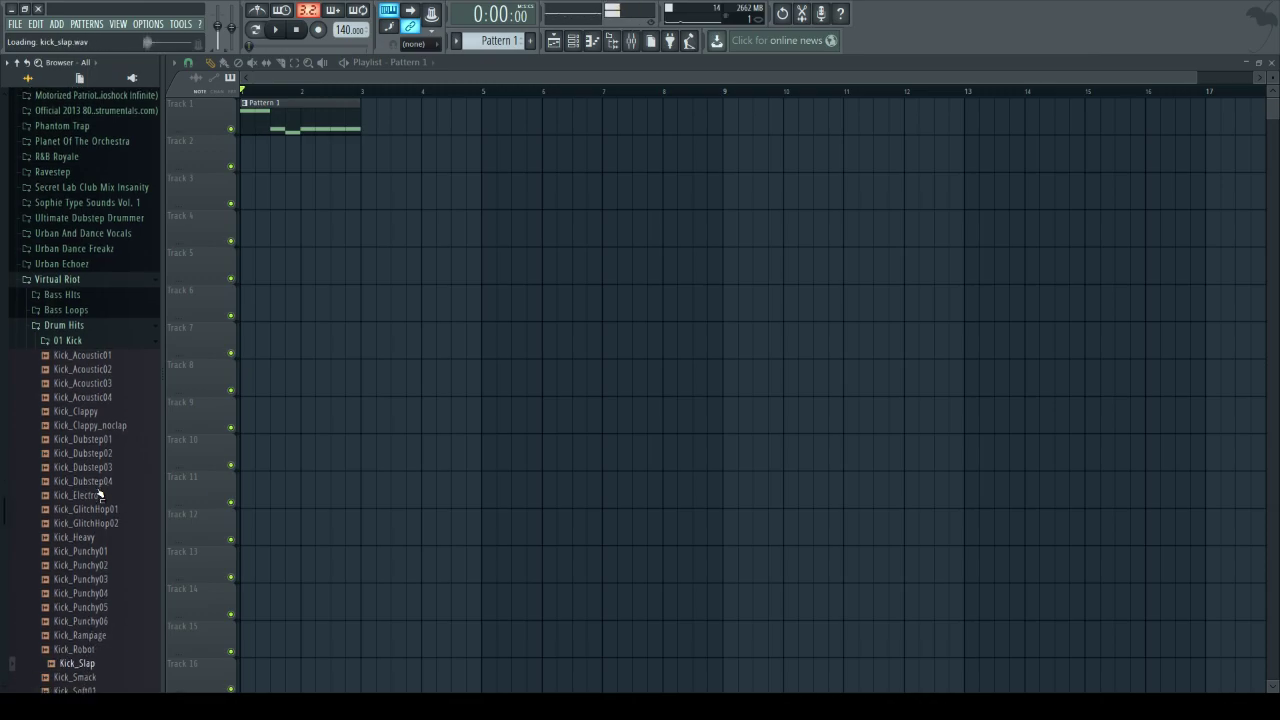
key(Down)
key(Down)
key(Down)
key(Up)
key(Up)
key(Down)
key(Down)
key(Down)
- Audition Kick_Clappy_noclap, Kick_Clappy and the acoustic kicks up to Kick_Acoustic02
click(92, 349)
click(90, 335)
click(95, 321)
click(97, 309)
click(97, 291)
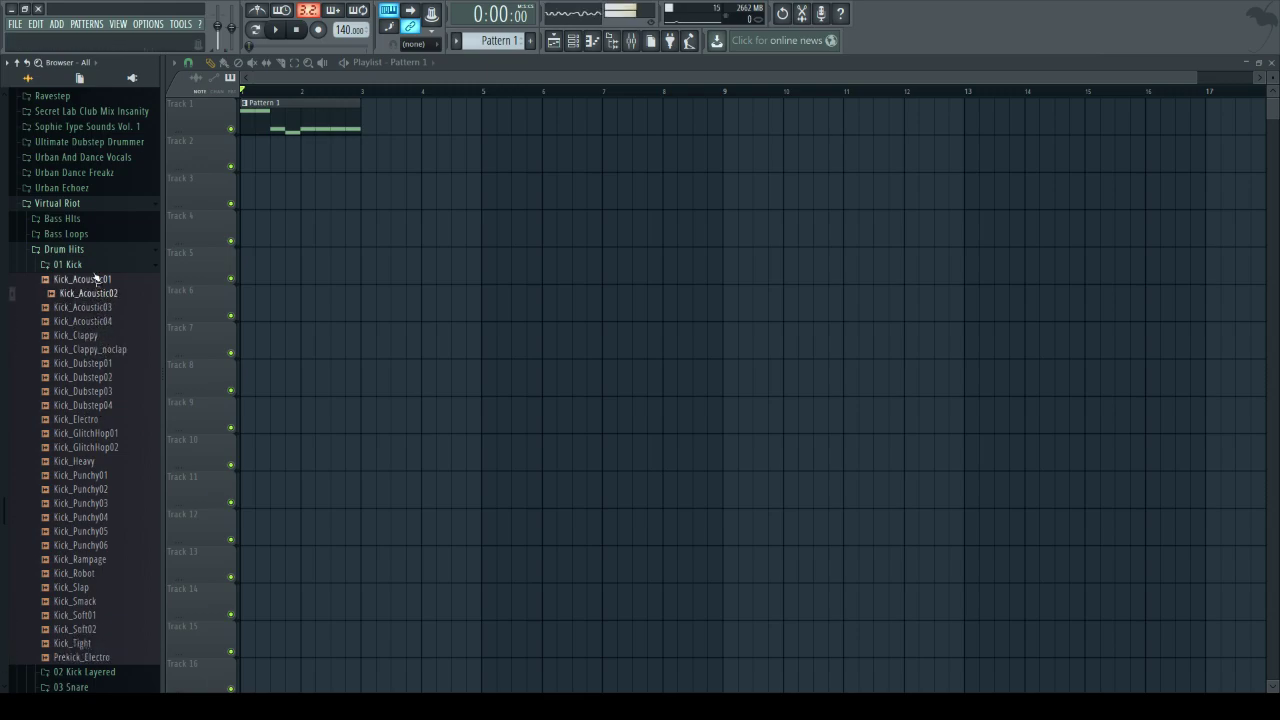
- Audition the samples in the 02 Kick Layered folder and collapse it again
click(92, 268)
click(99, 381)
click(101, 393)
key(Down)
key(Down)
key(Down)
key(Down)
key(Down)
key(Down)
key(Down)
key(Down)
key(Down)
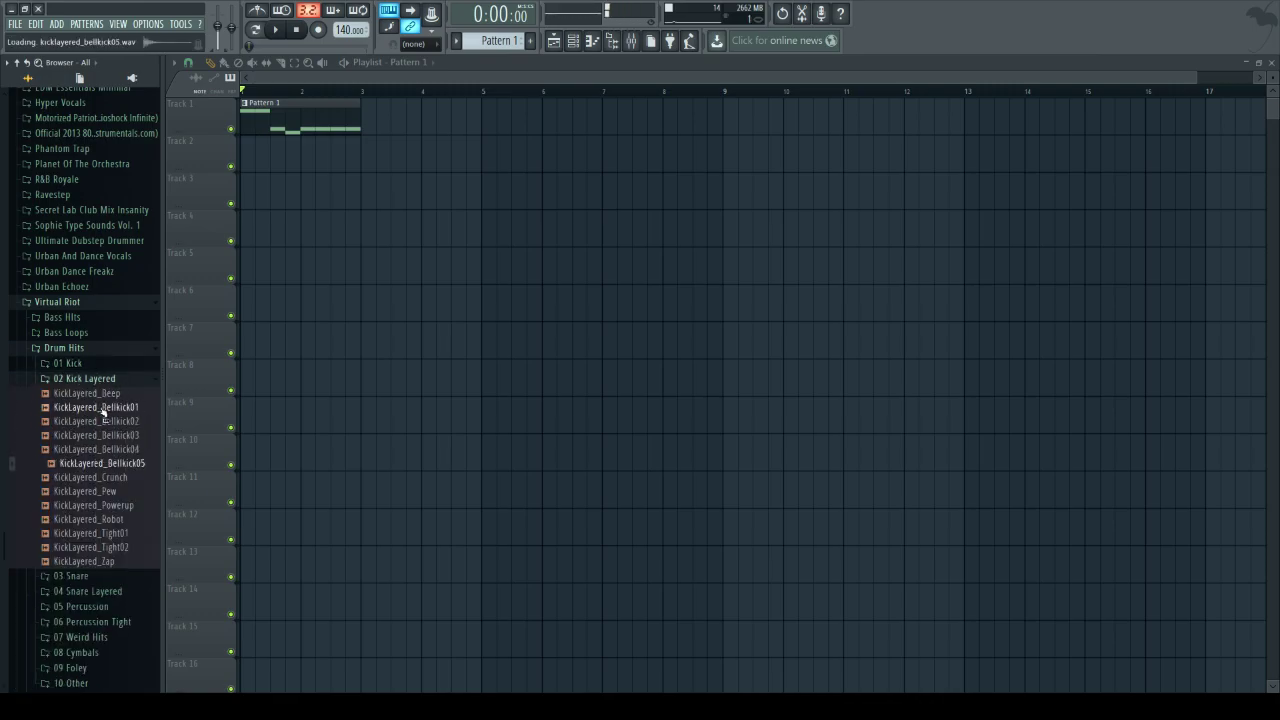
key(Down)
key(Down)
key(Down)
click(99, 380)
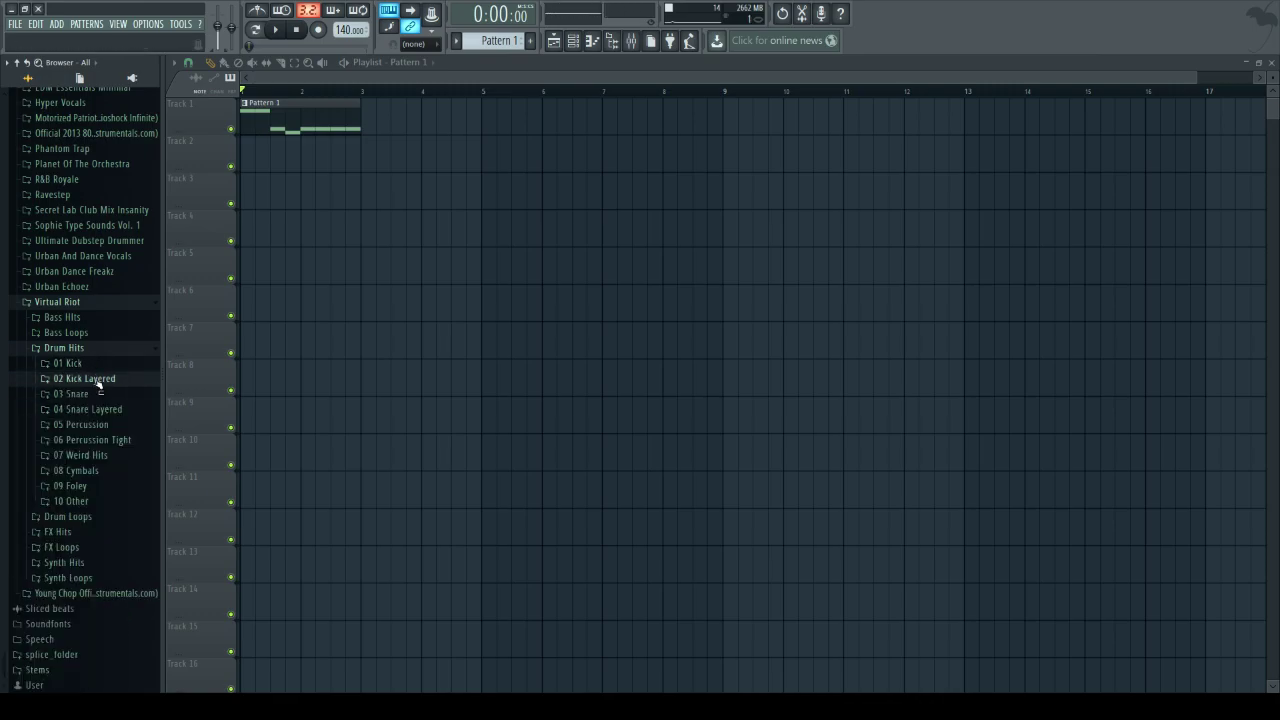
- Audition the dubstep kicks in the 01 Kick folder again and load Kick_Dubstep03 into the Kick channel
click(87, 366)
click(106, 463)
scroll(106, 463, down, 2)
key(Down)
key(Down)
key(Down)
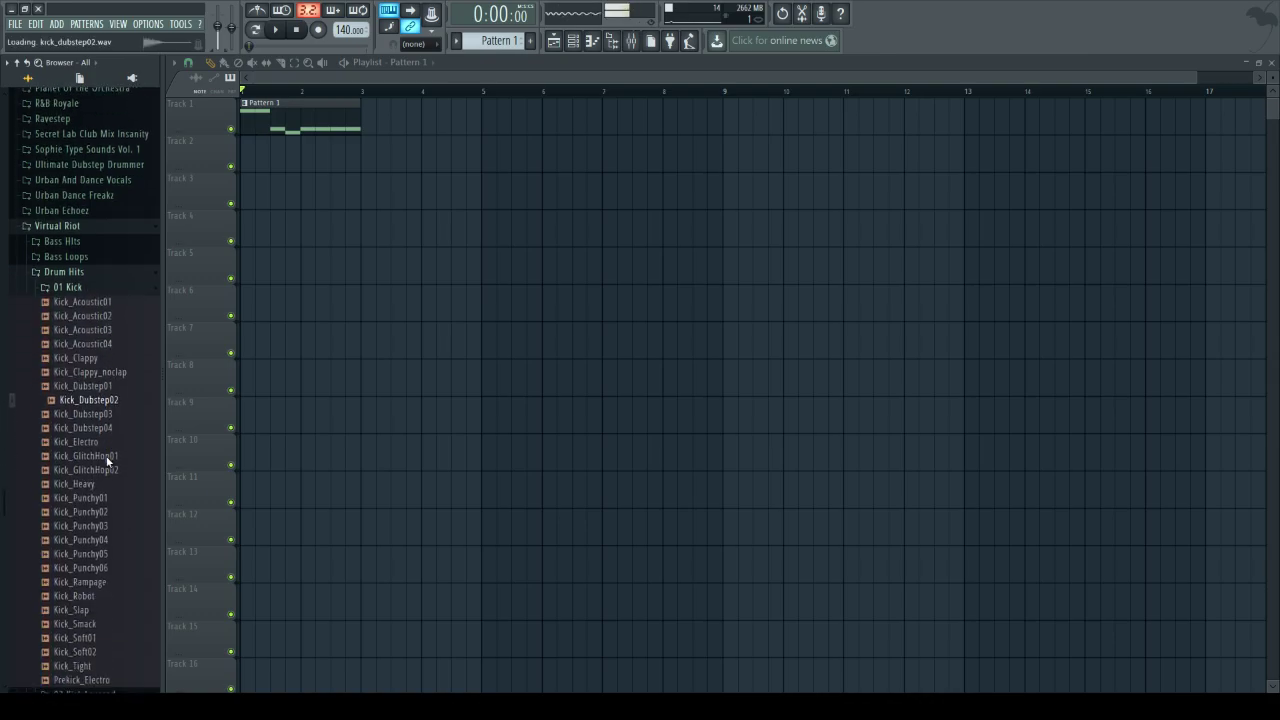
key(Up)
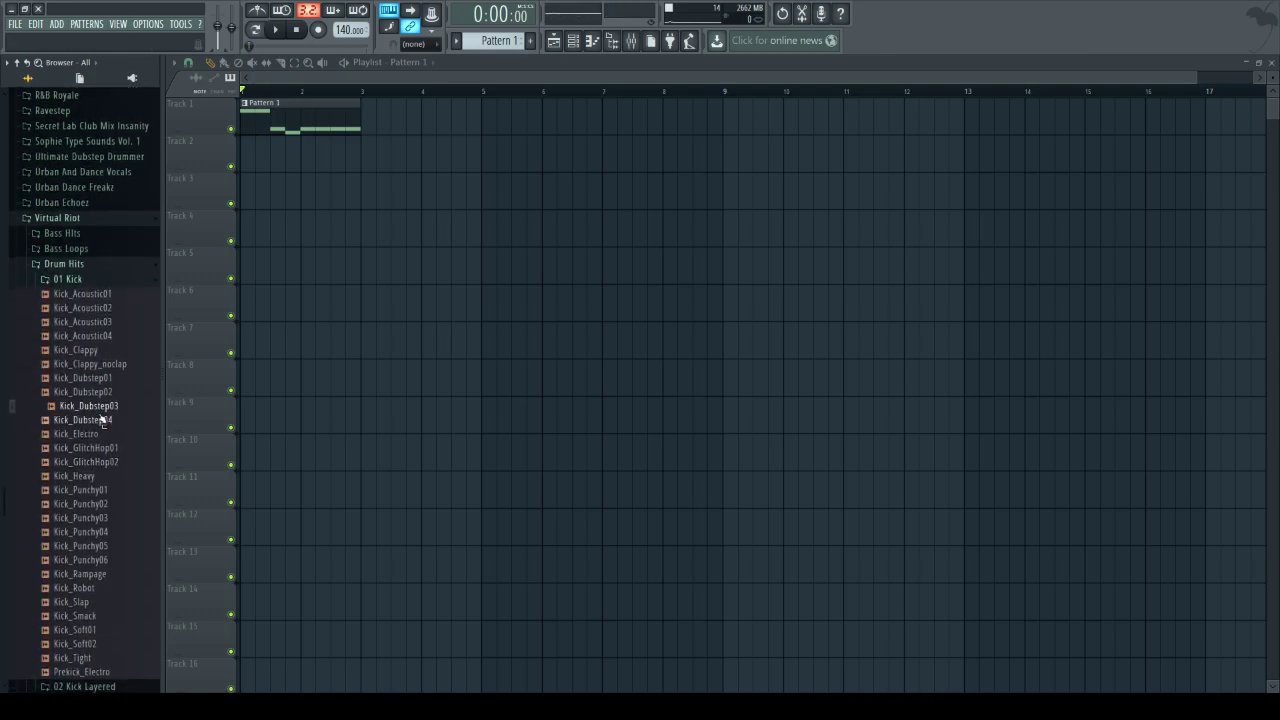
click(575, 42)
drag(91, 406, 238, 105)
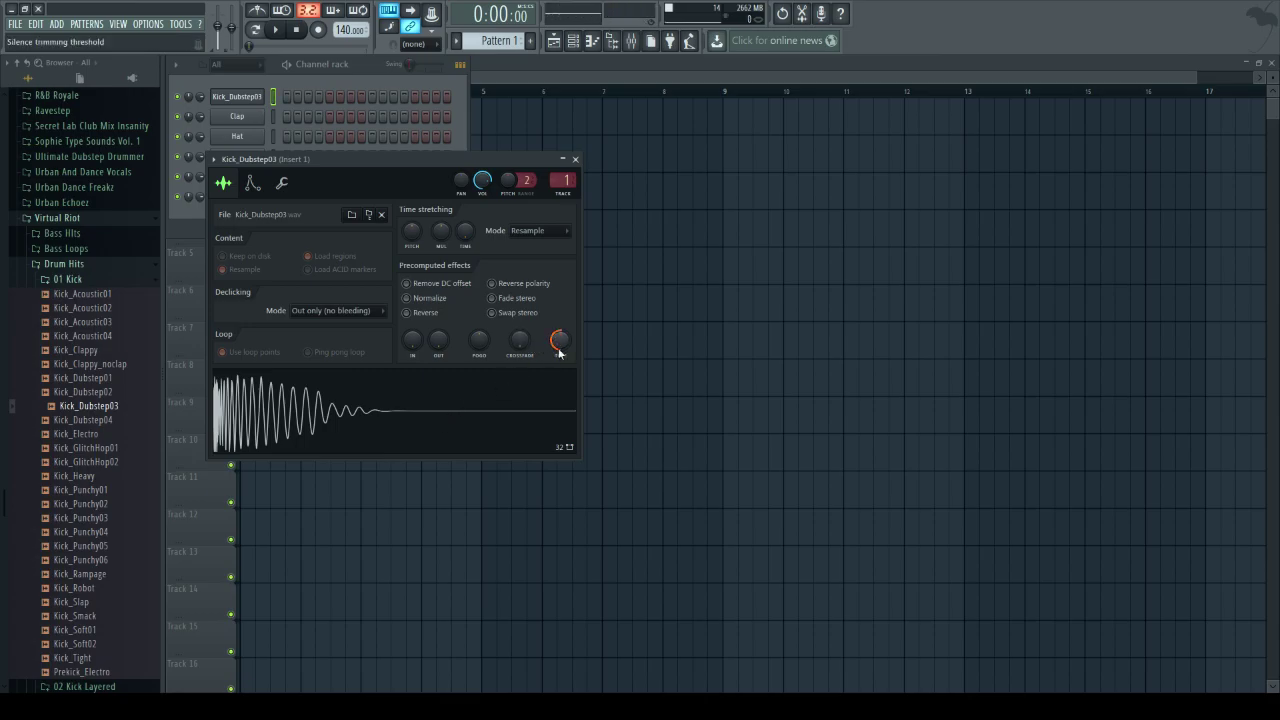
- Trim the end of the Kick_Dubstep03 sample, add a quick fade-out and preview it, returning to the channel rack
drag(438, 341, 440, 325)
click(434, 395)
click(434, 396)
click(437, 390)
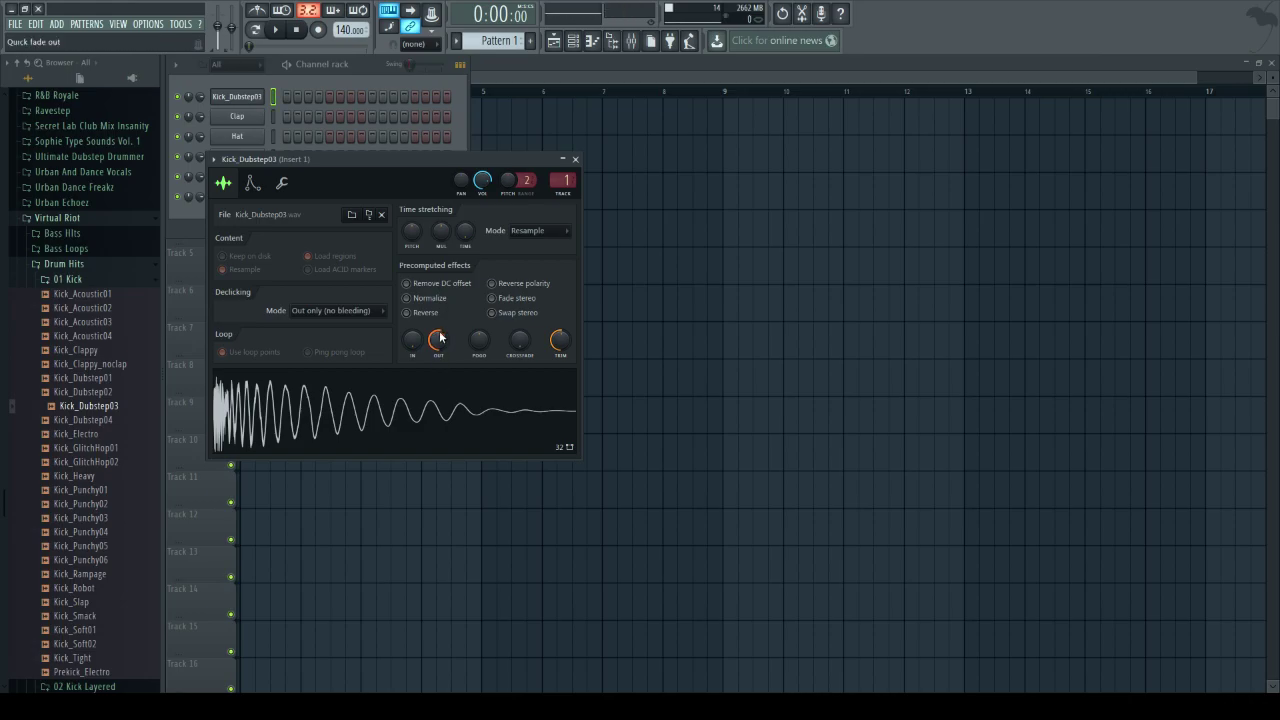
drag(438, 336, 440, 344)
click(424, 416)
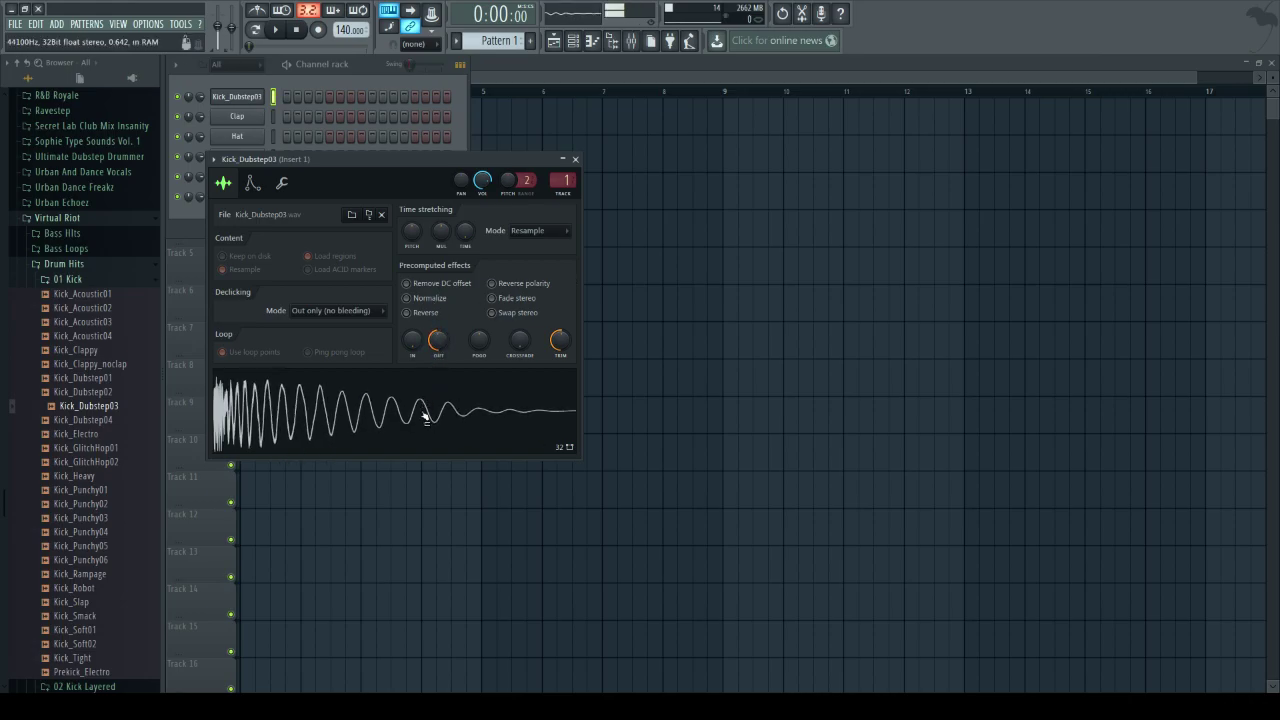
click(328, 82)
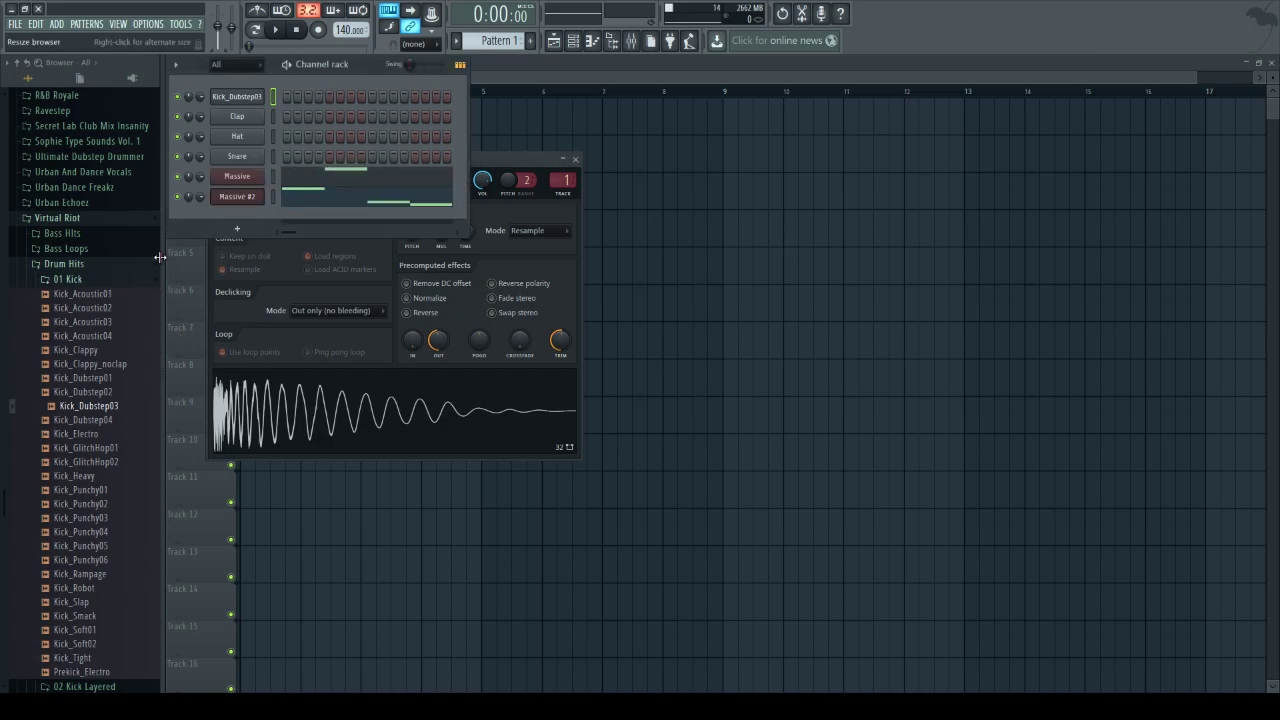
- Collapse the 01 Kick folder inside Virtual Riot's Drum Hits and open the 03 Snare folder
click(95, 263)
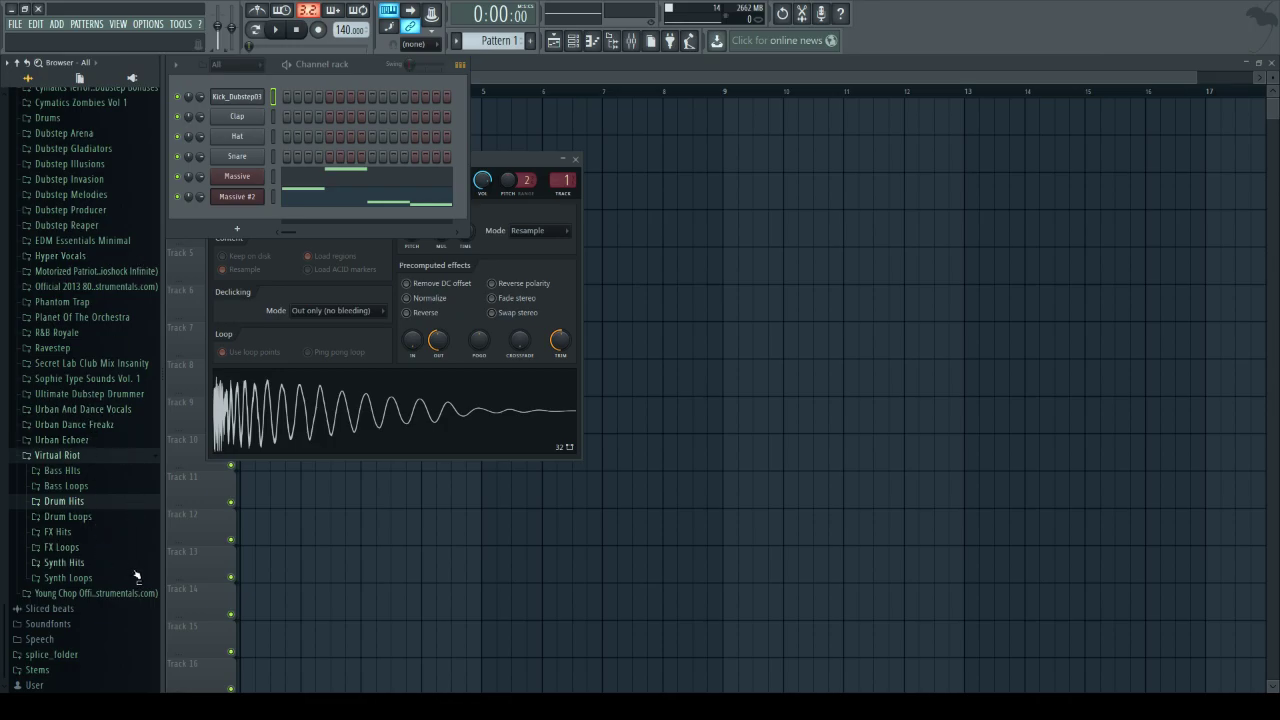
click(140, 505)
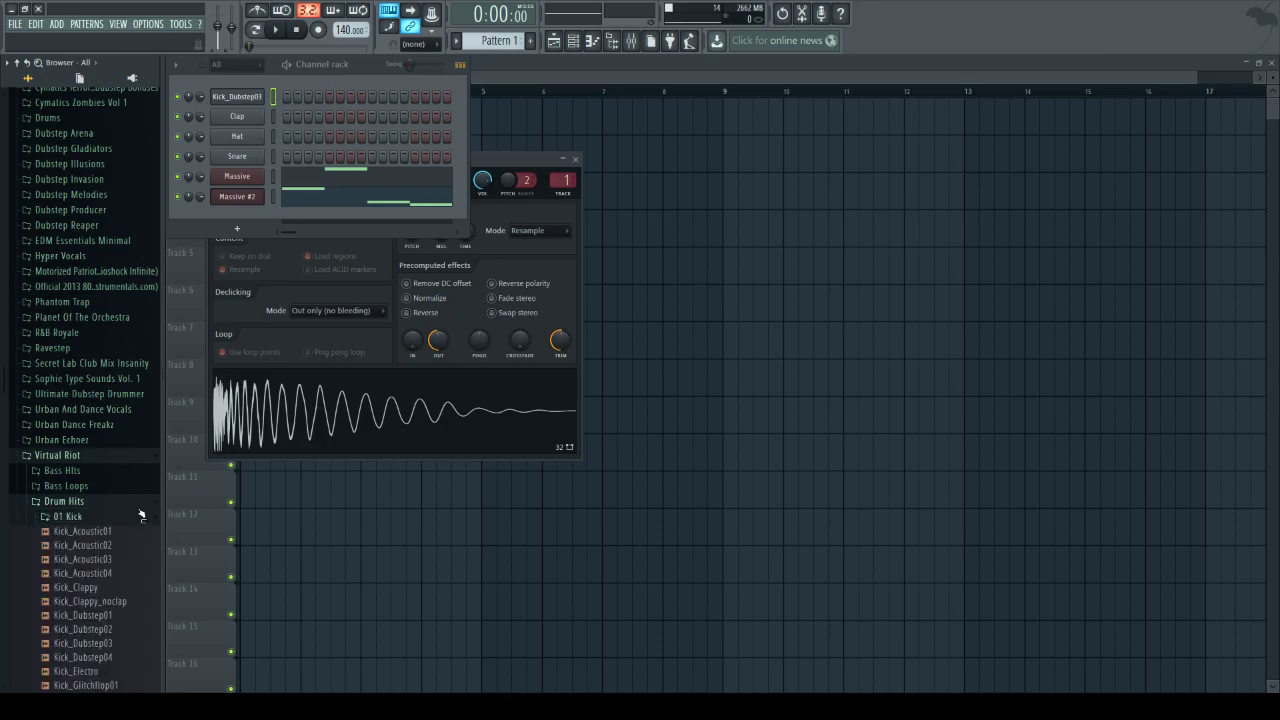
click(113, 516)
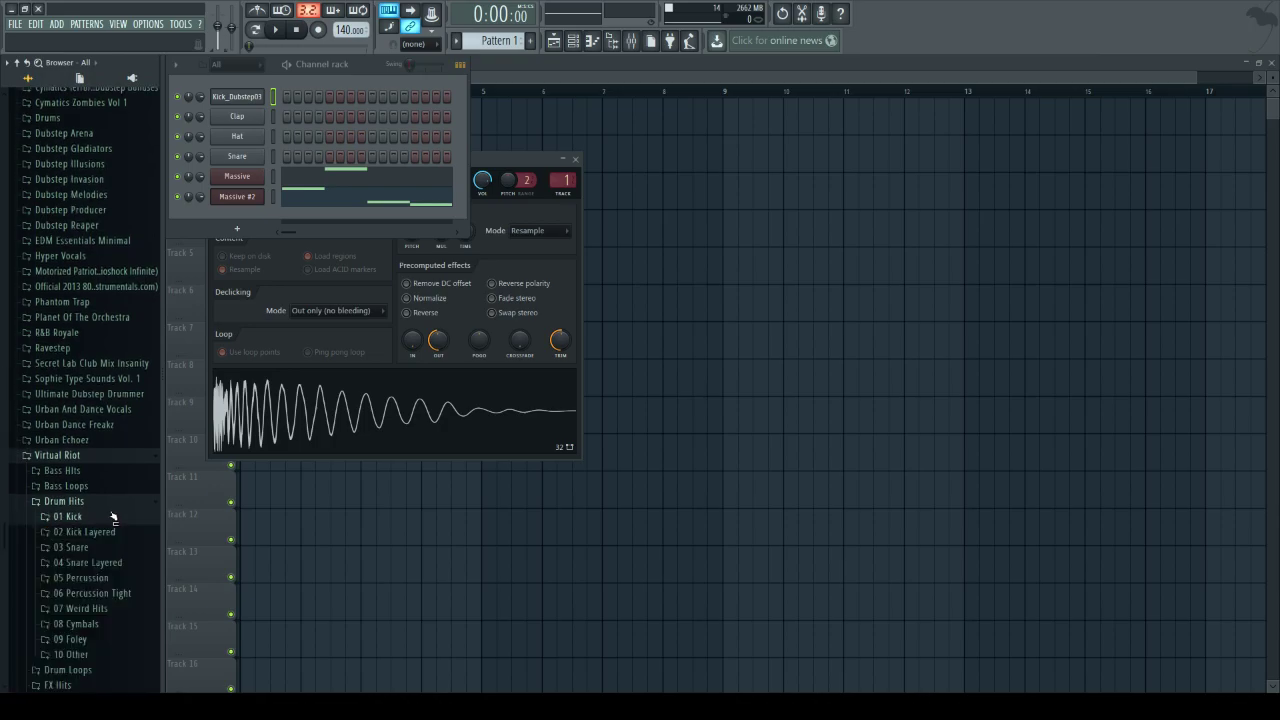
scroll(108, 500, down, 3)
click(106, 468)
- Audition the electro and dubstep snares and load Snare_Dubstep02_superhard into the Snare channel
click(112, 495)
key(Down)
key(Down)
key(Up)
key(Down)
key(Up)
key(Down)
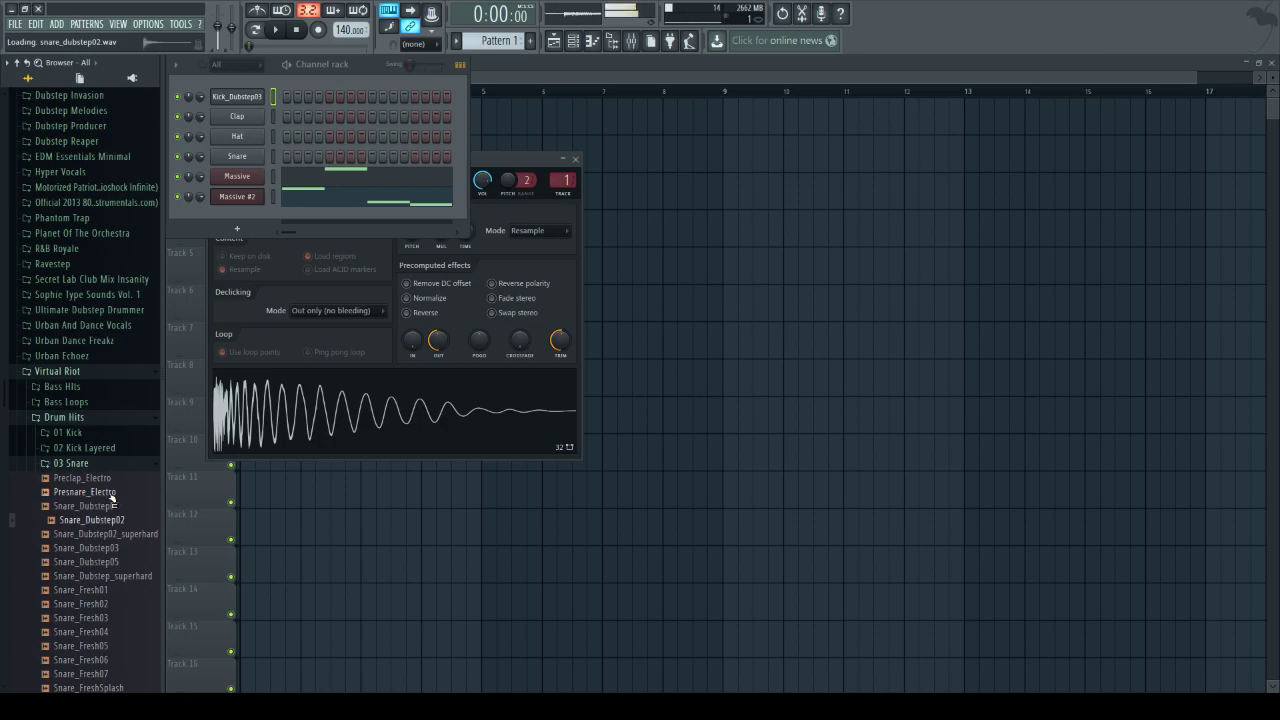
key(Down)
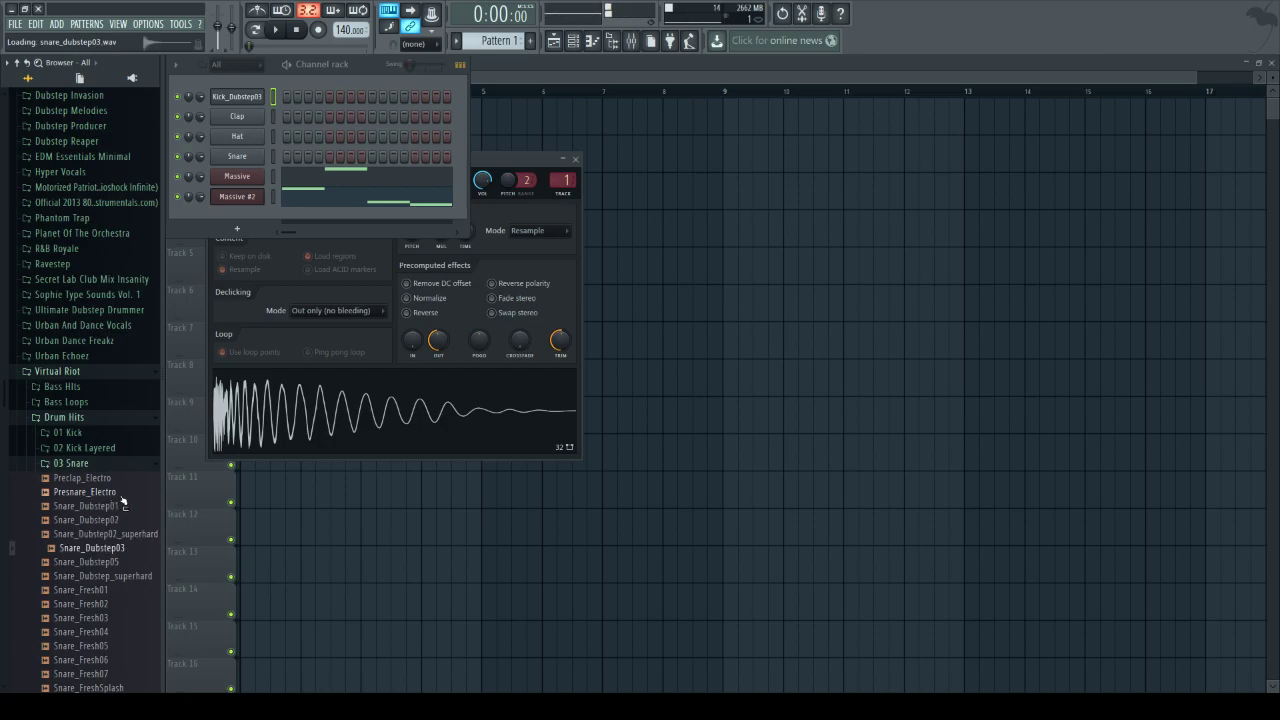
drag(126, 533, 237, 156)
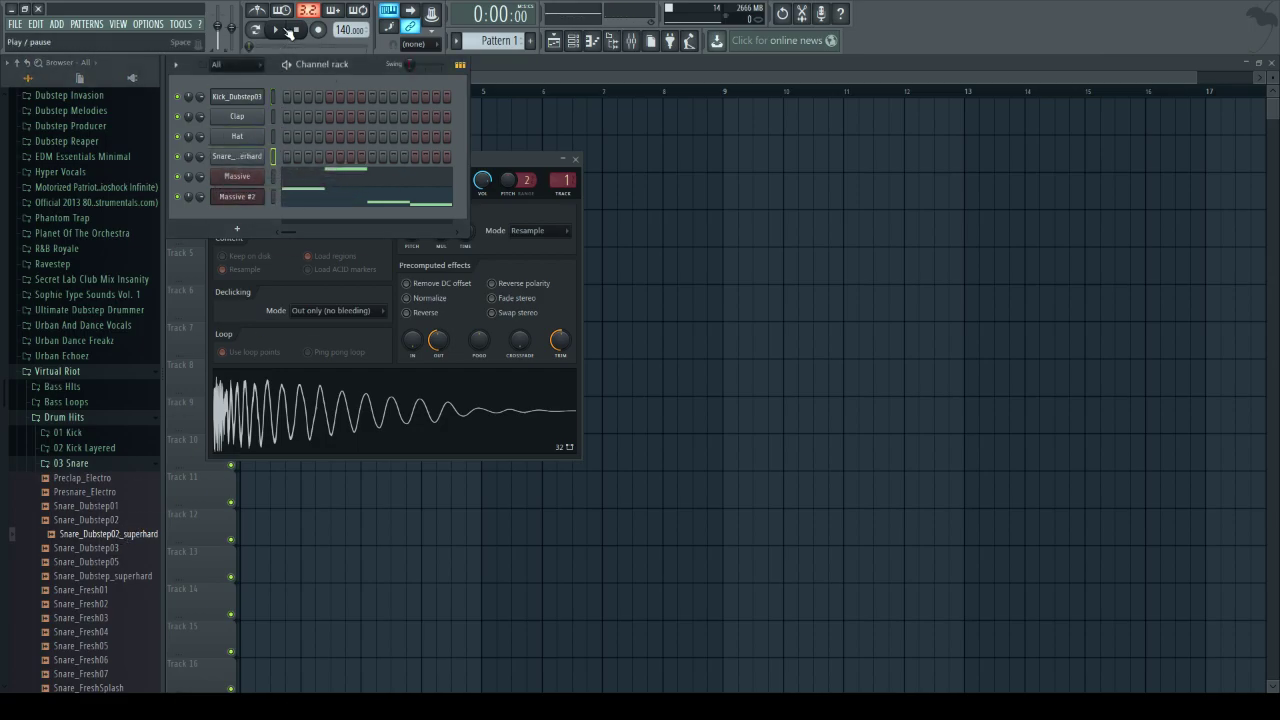
- Switch to Pattern 2 and program the kick on step 1 and the snare on step 9
click(529, 42)
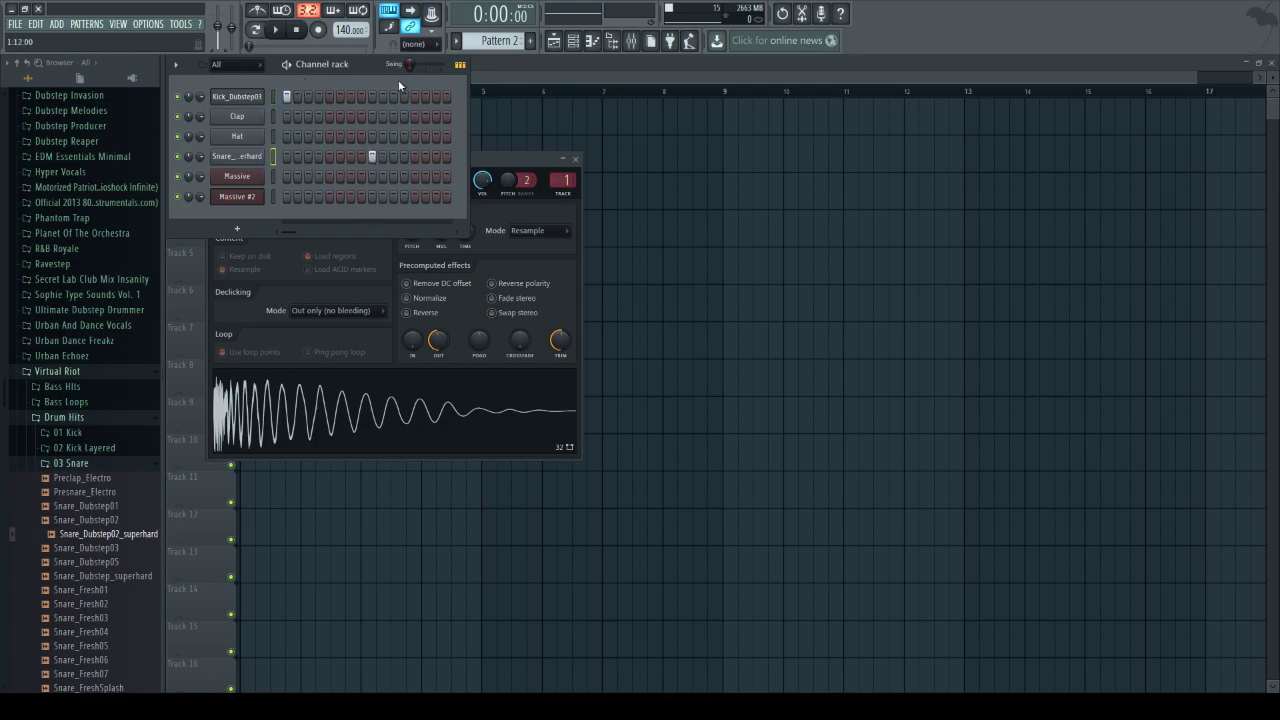
click(474, 140)
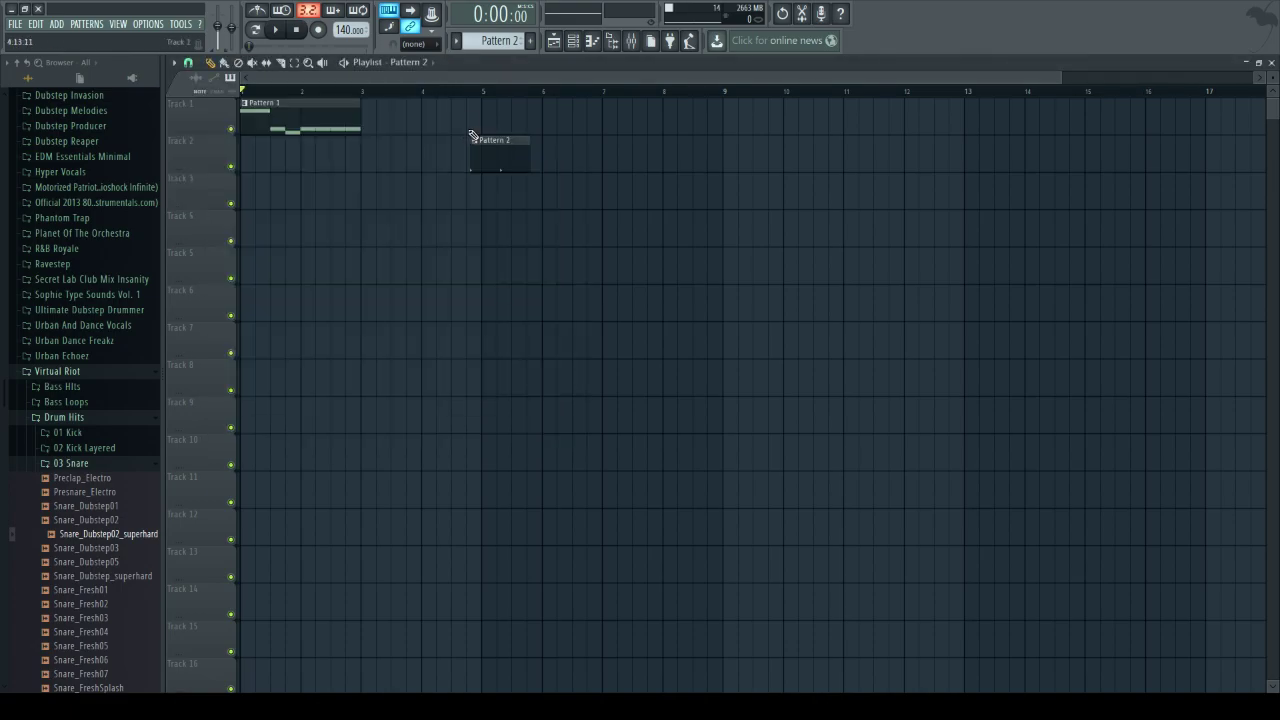
right_click(522, 145)
click(574, 41)
- Widen the channel rack to four bars and repeat the kick on each bar's first step and the snare on its ninth
drag(470, 119, 1162, 116)
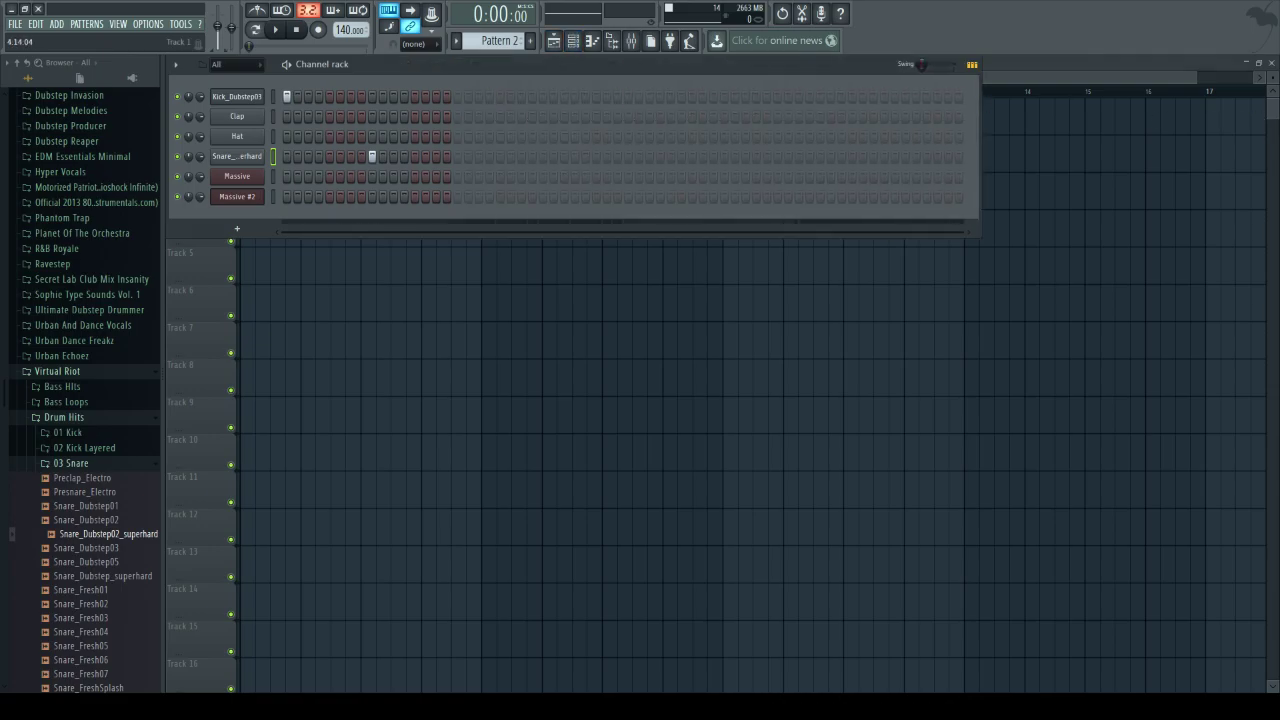
click(459, 96)
click(543, 157)
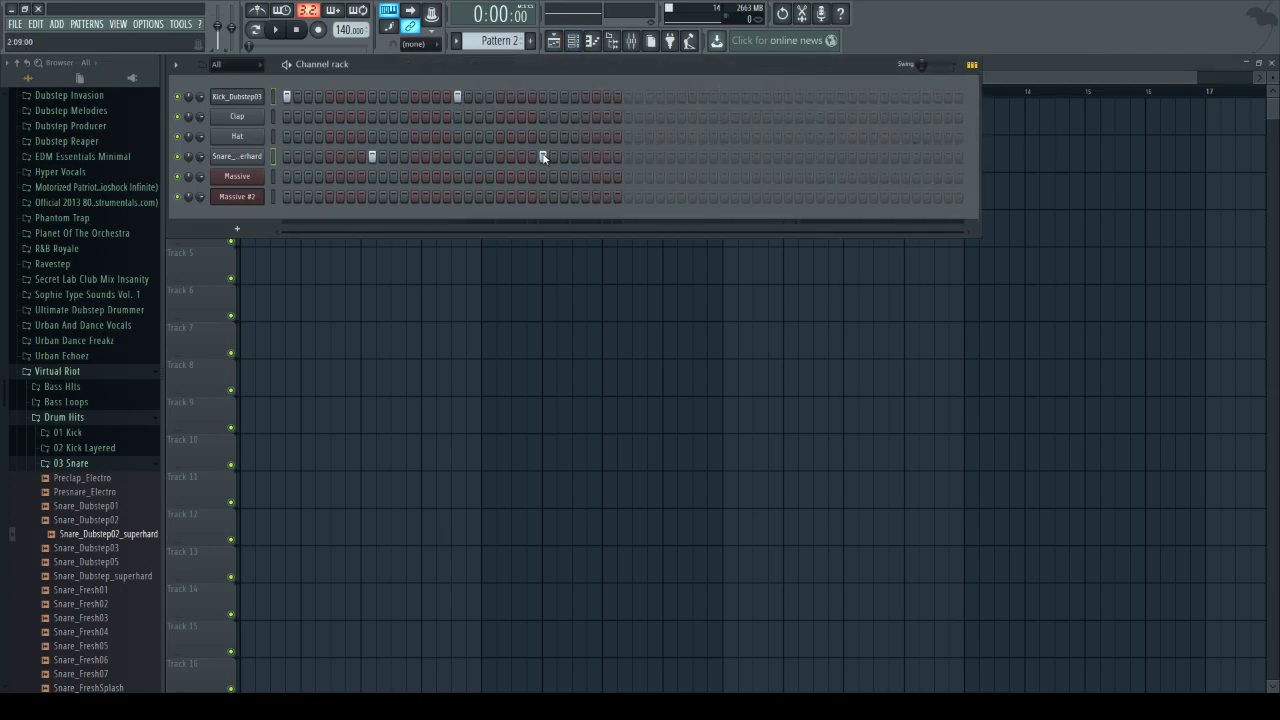
click(628, 96)
click(799, 97)
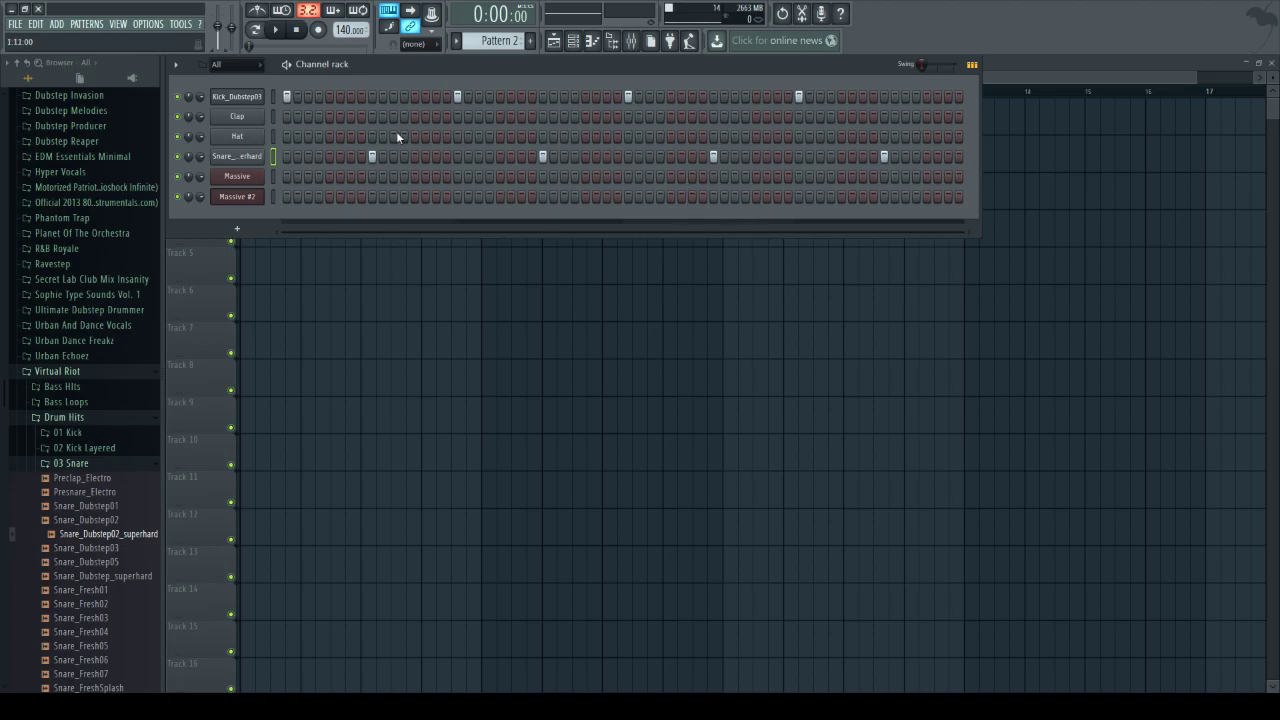
- Collapse the Virtual Riot snare folders and open HI HATS (100) in Mr.Kooman's Chocolate pack under Drums
click(106, 464)
scroll(106, 464, down, 3)
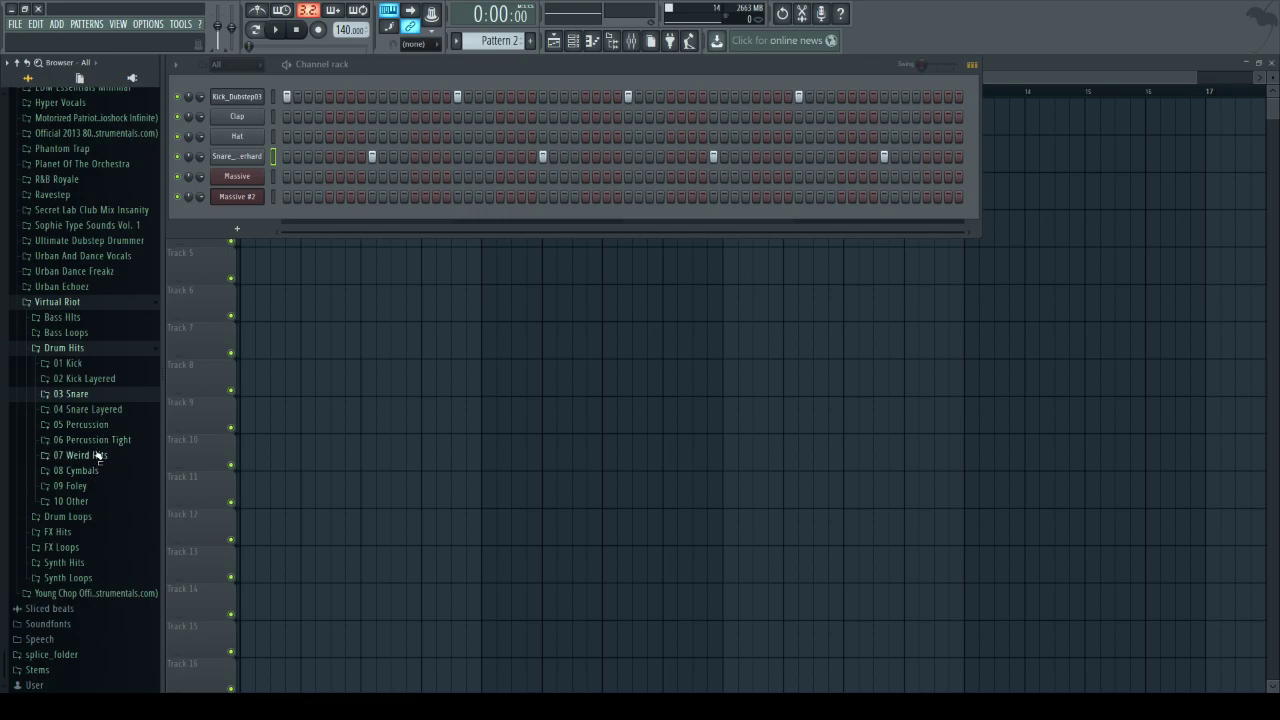
click(84, 394)
click(86, 352)
scroll(82, 372, up, 5)
click(76, 372)
scroll(78, 380, down, 3)
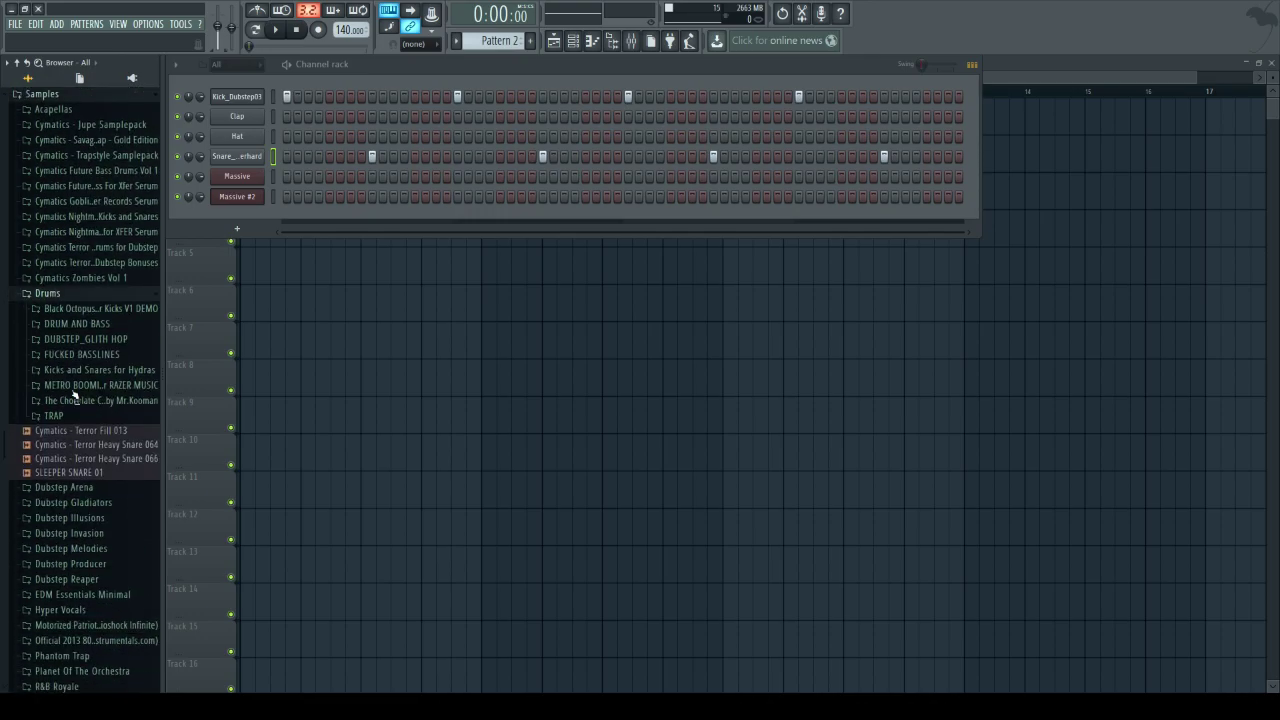
click(82, 391)
click(82, 372)
- Audition the Kooman Cookie hi-hats and load Kooman Cookie Hi Hat (9) into the Hat channel
click(95, 413)
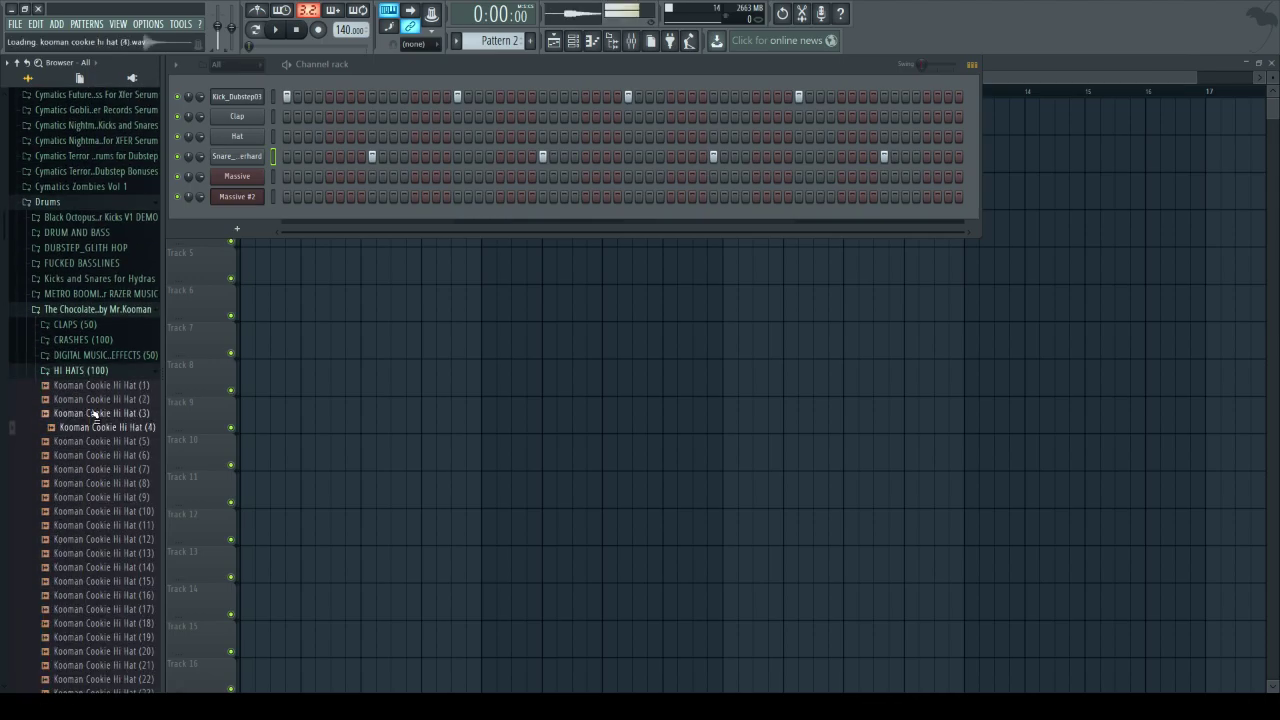
key(Down)
key(Down)
key(Down)
key(Down)
key(Down)
key(Down)
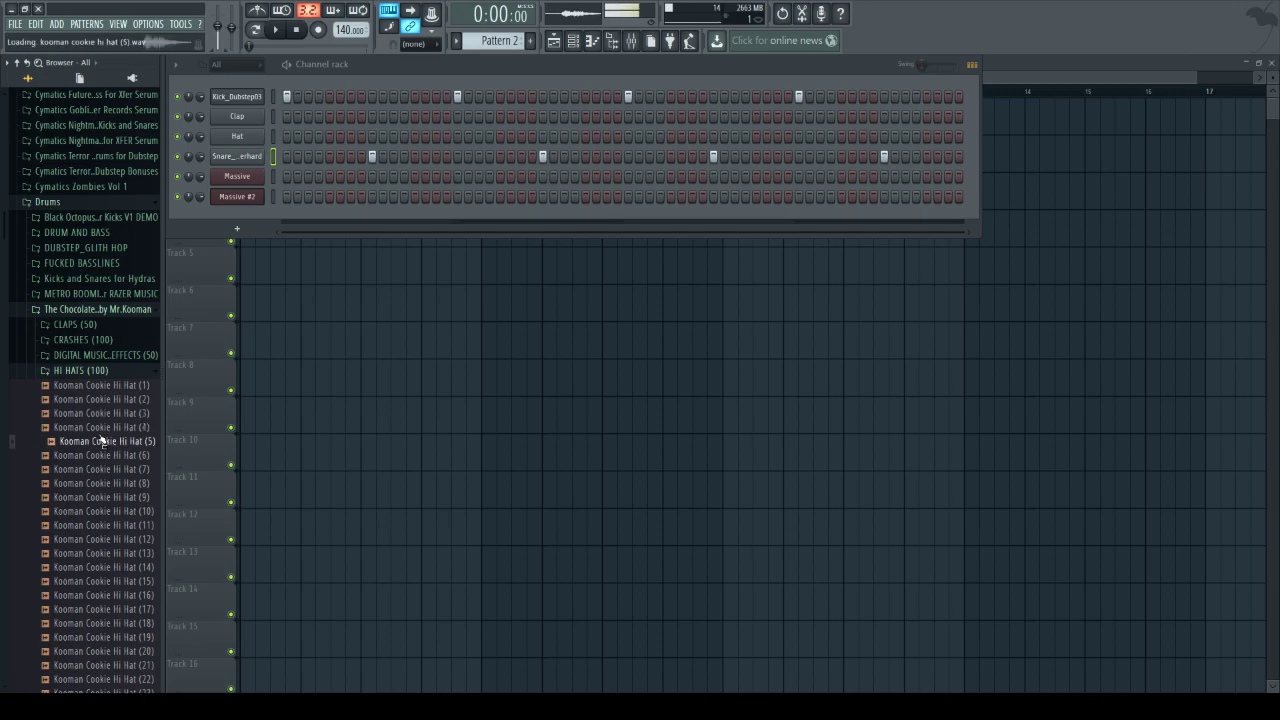
scroll(102, 440, down, 6)
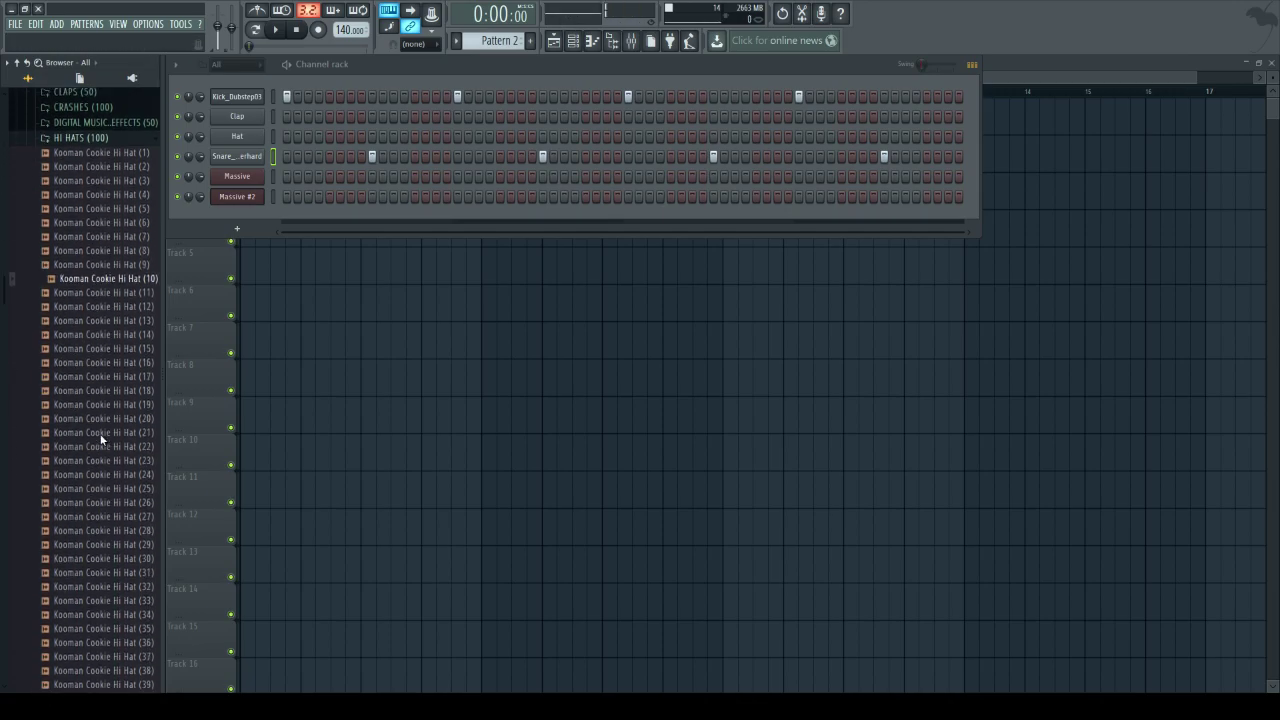
drag(125, 249, 246, 138)
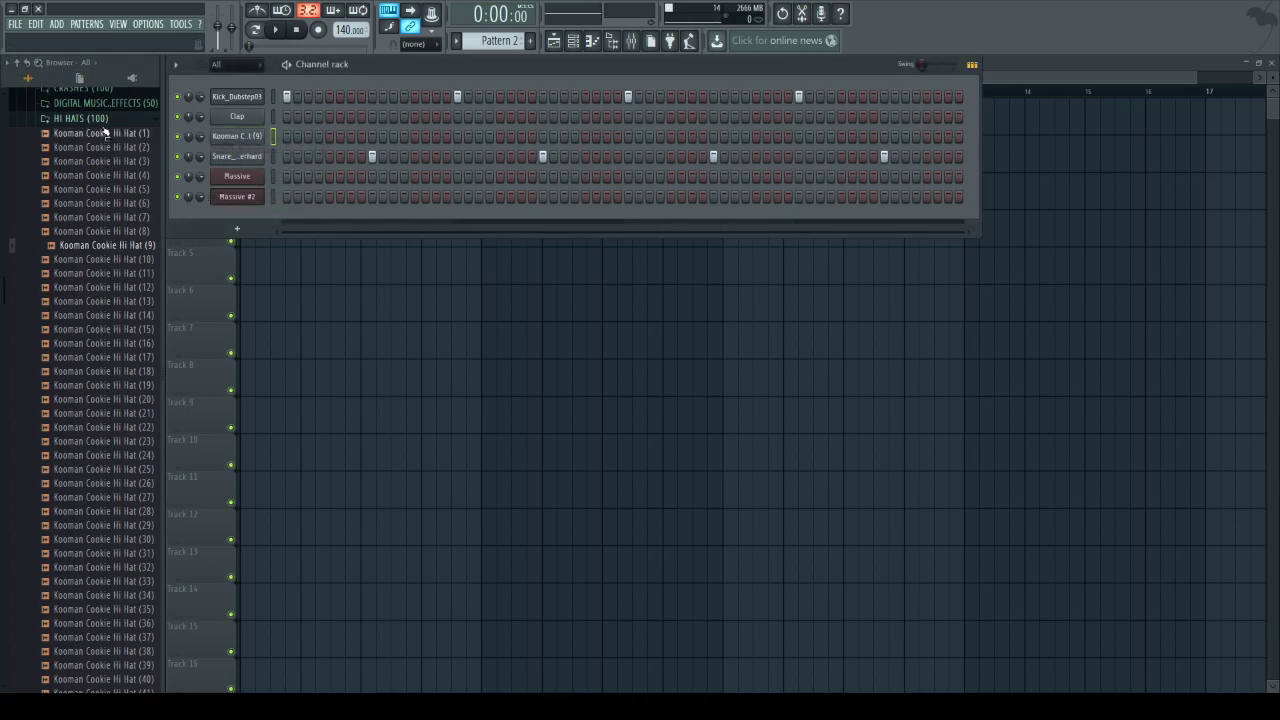
- Collapse the HI HATS folder and open the CRASHES (100) folder to preview its first samples
click(101, 121)
scroll(110, 178, up, 2)
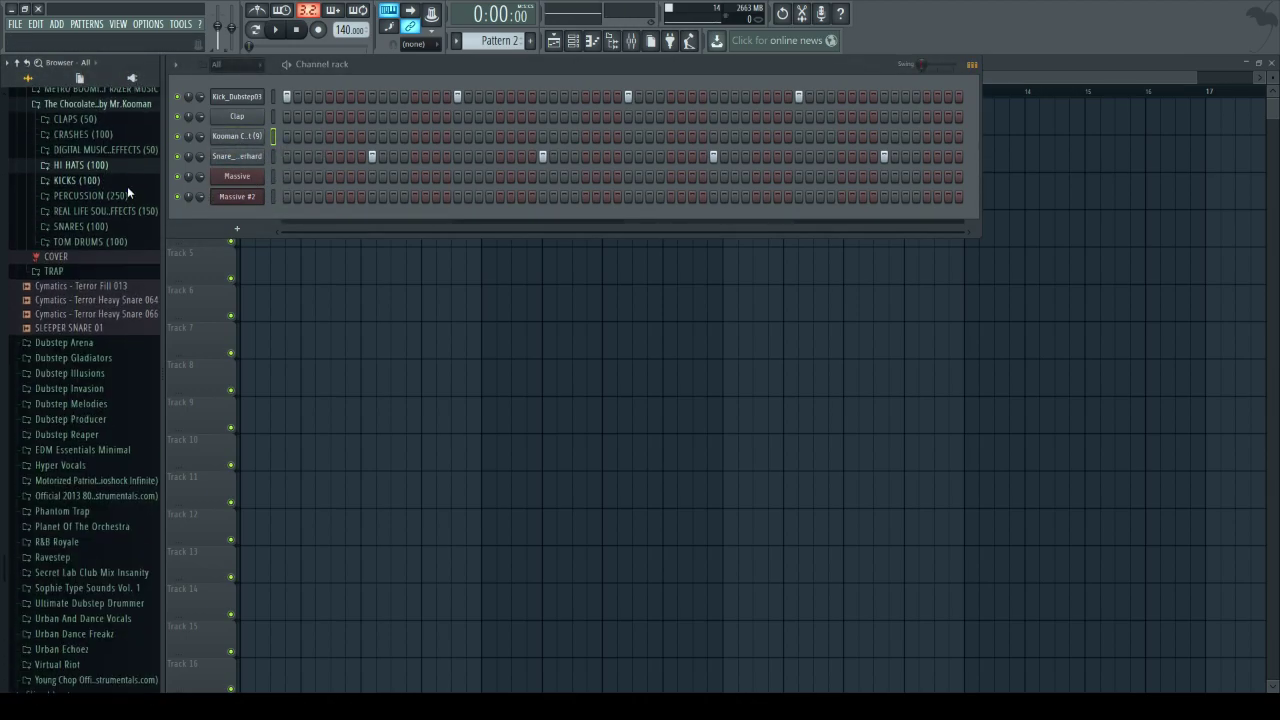
click(90, 171)
click(116, 248)
scroll(112, 248, down, 5)
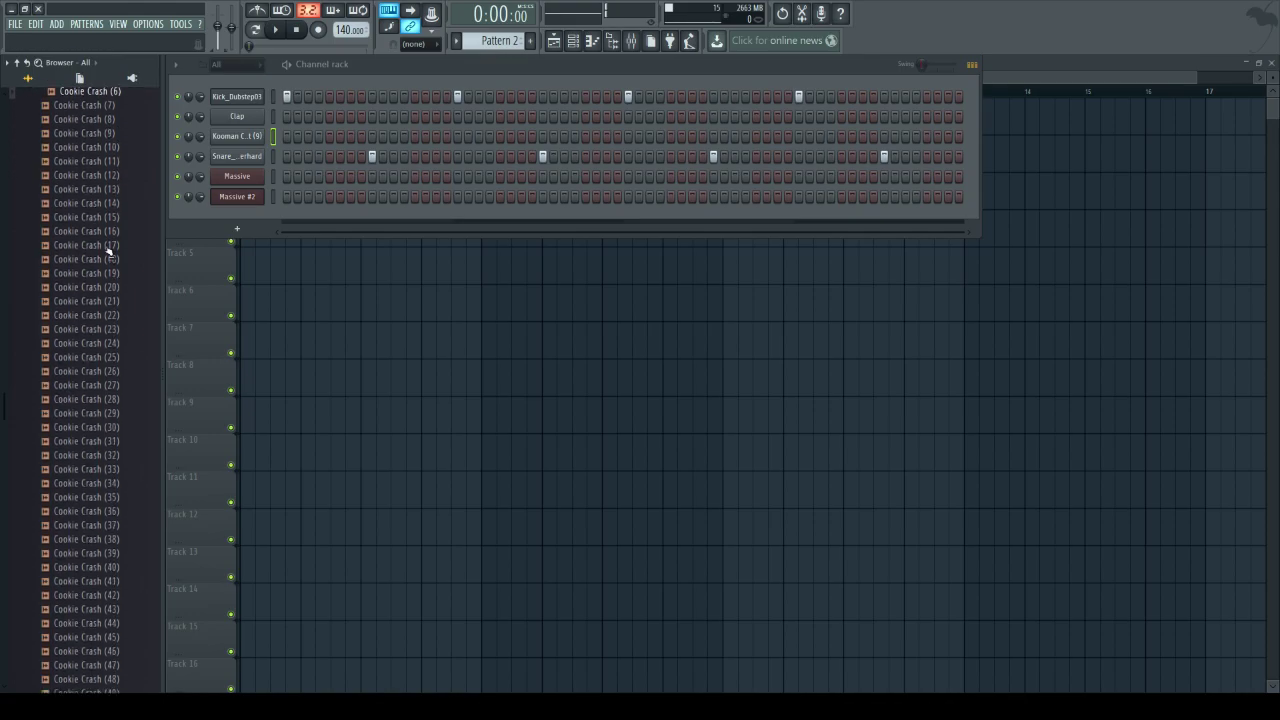
- Audition the Cookie Crash samples through number 30 and load Cookie Crash (30) into the Clap channel
click(108, 252)
scroll(106, 250, down, 1)
click(106, 252)
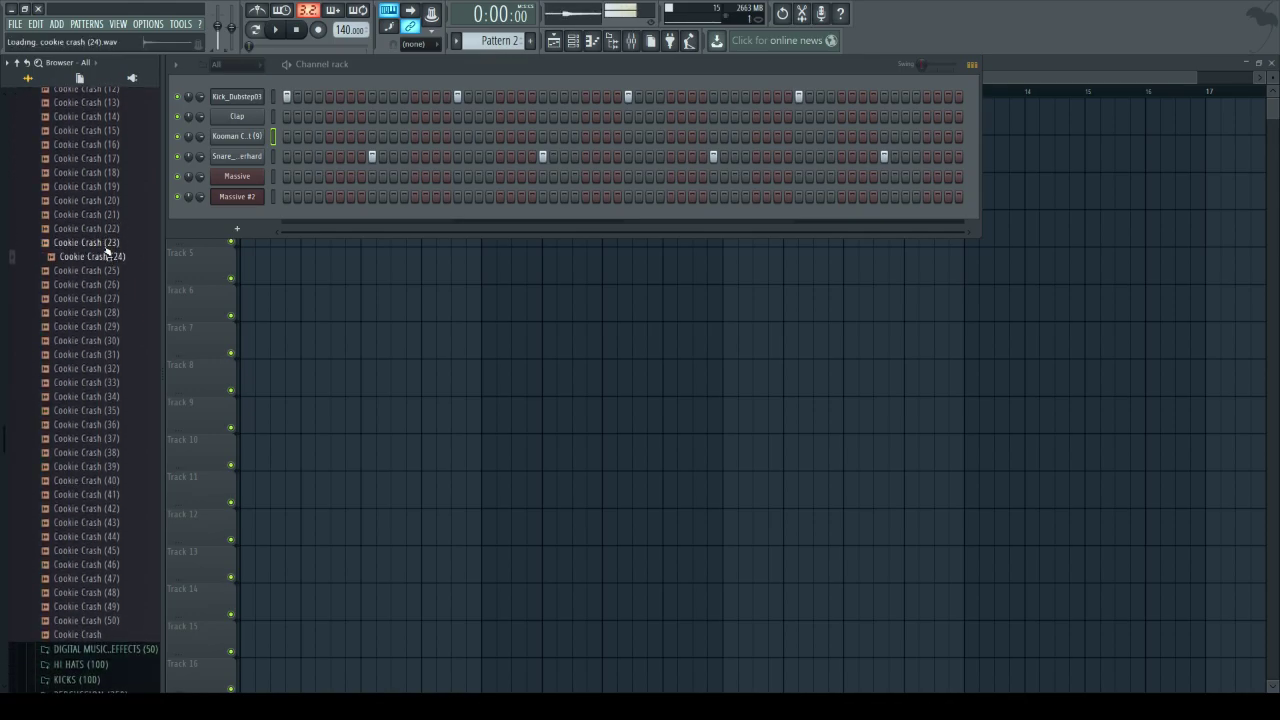
key(Down)
key(Down)
key(Down)
key(Down)
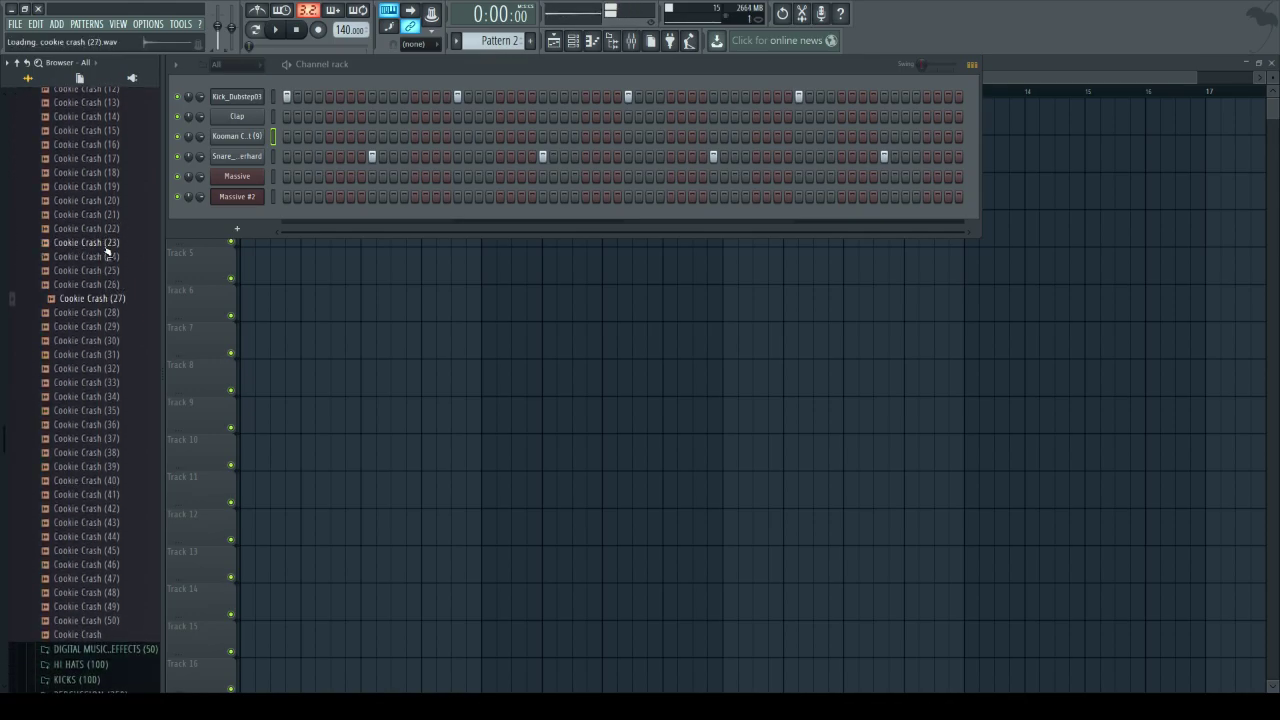
key(Down)
key(Down)
key(Down)
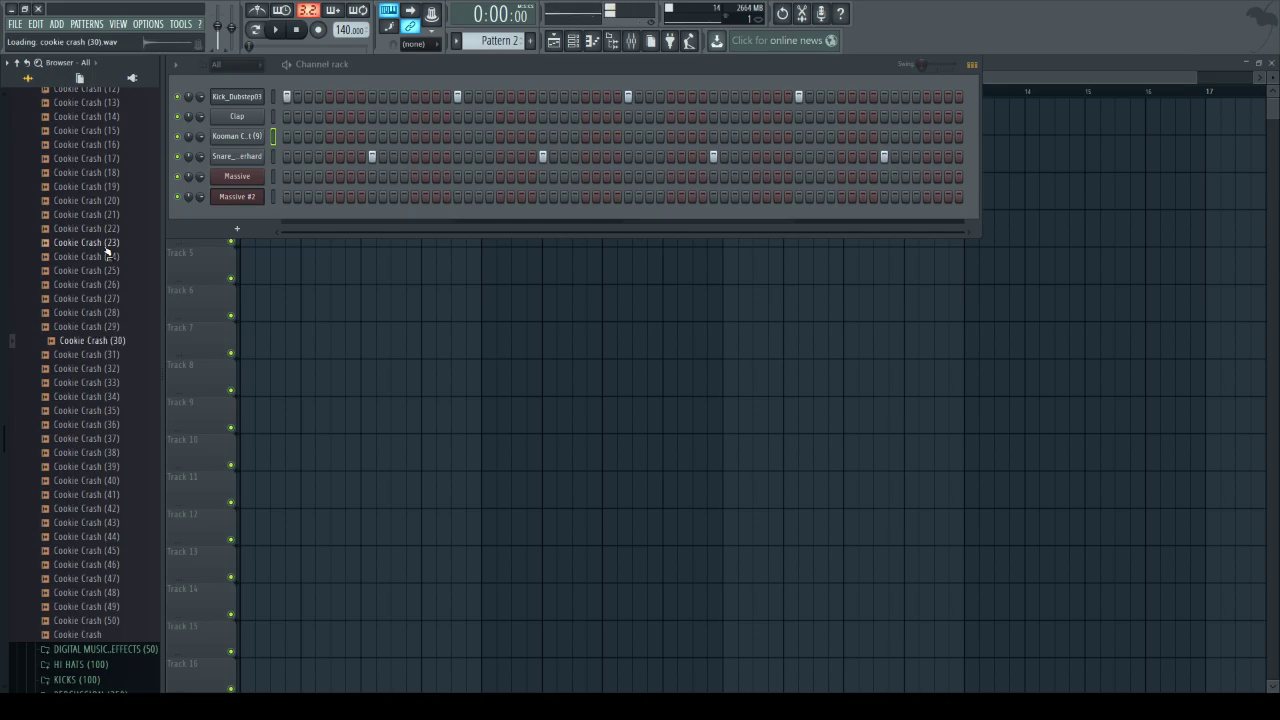
key(Up)
drag(106, 341, 249, 121)
- Fill the Cookie Crash (30) channel on every fourth step and play Pattern 2
right_click(252, 122)
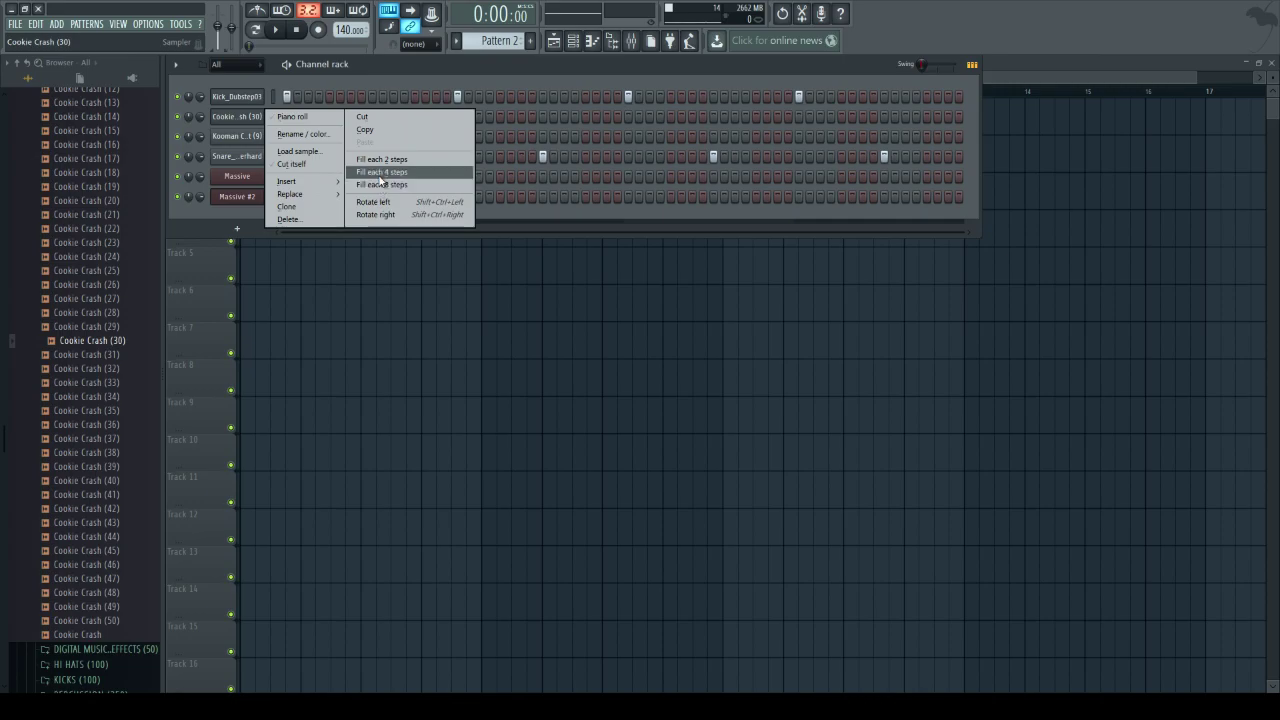
click(380, 172)
right_click(252, 142)
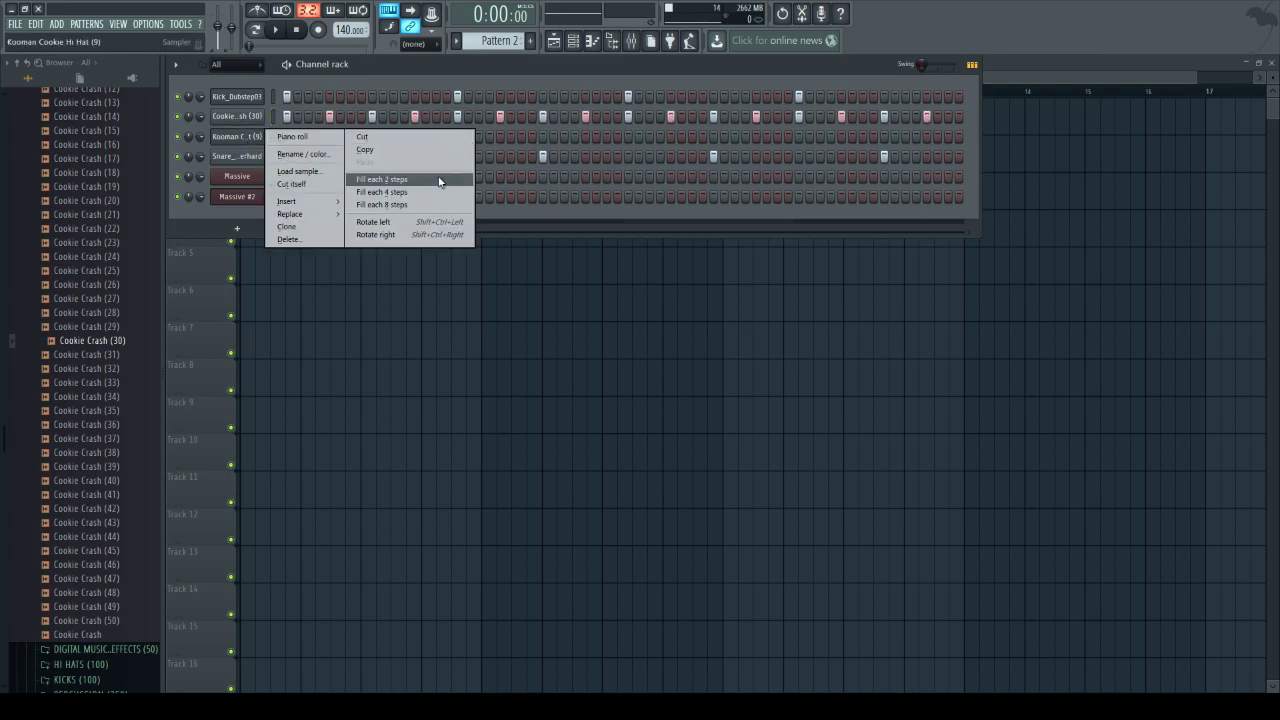
click(402, 80)
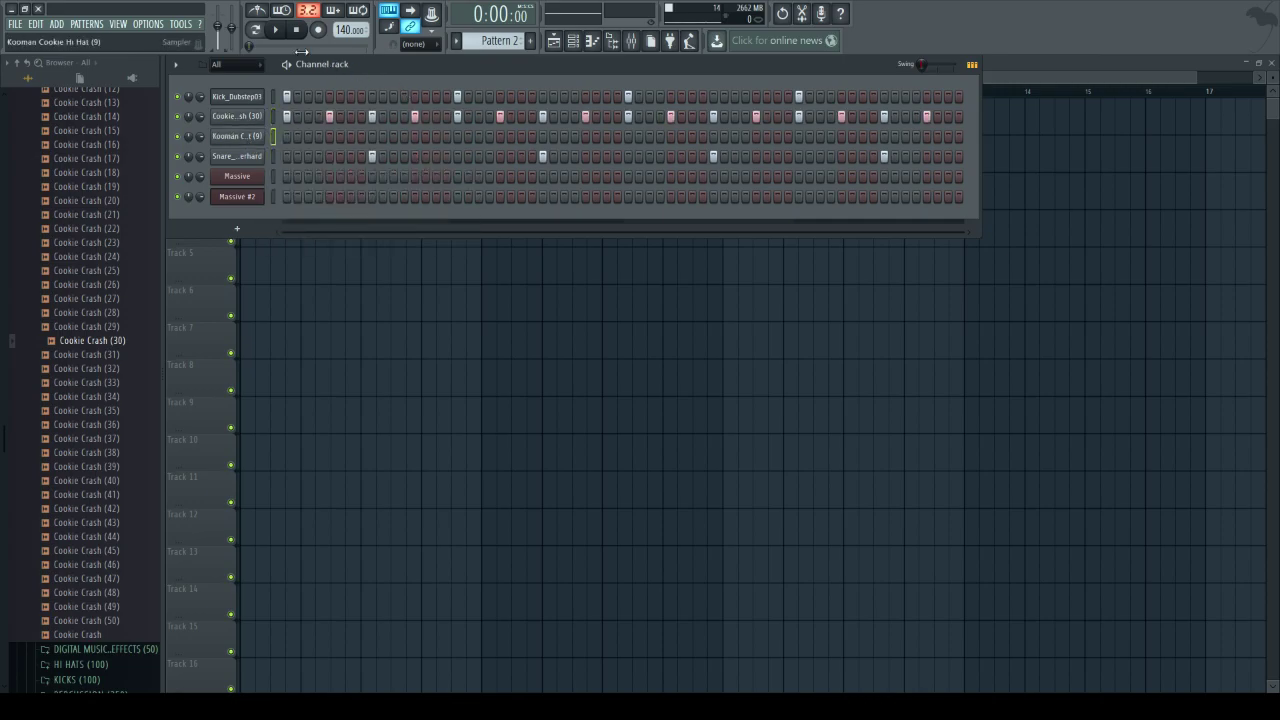
click(280, 32)
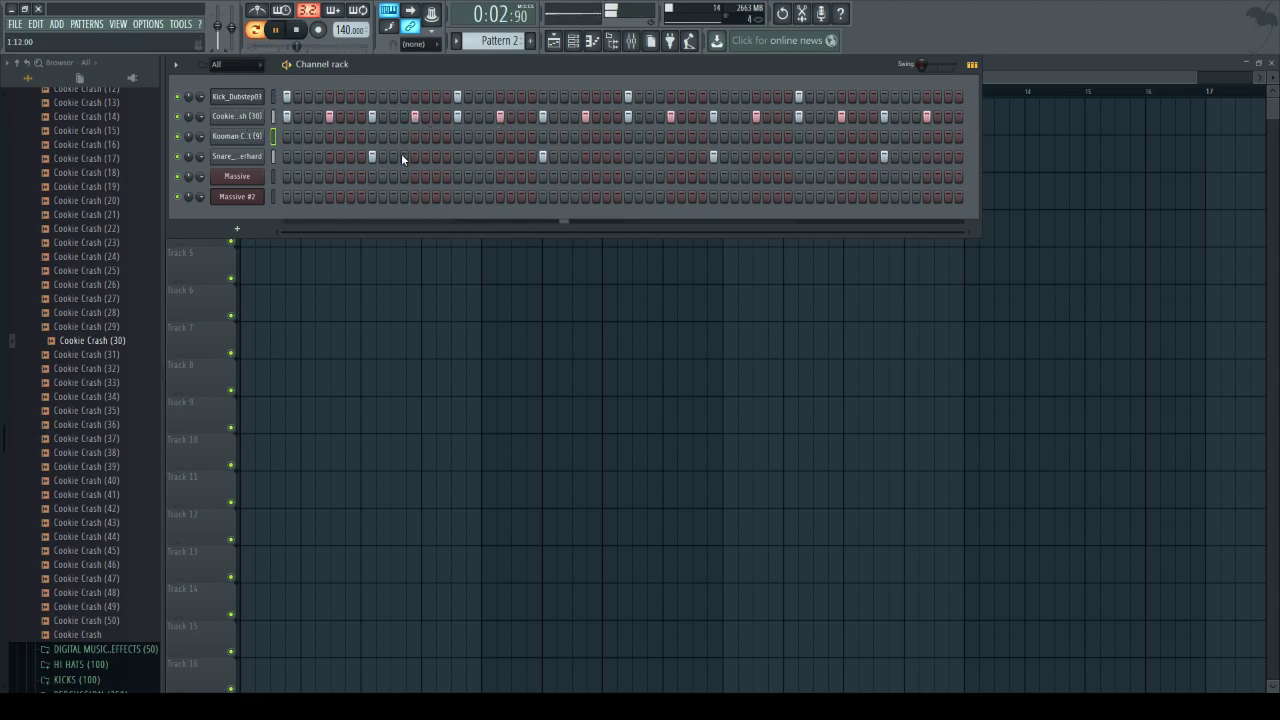
- Stop playback and program hi-hat hits on steps 3, 13, 17, 21, 29, 33, 37, 45, 49, 51 and 53
click(308, 137)
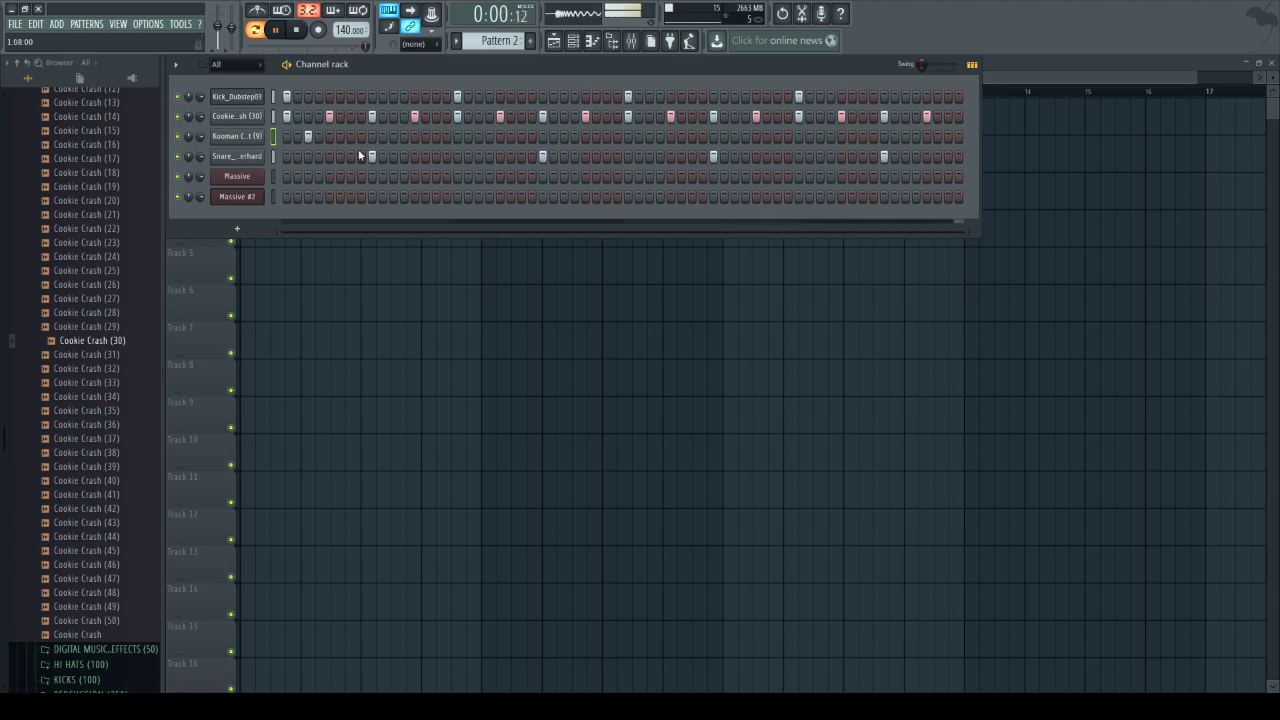
click(256, 32)
click(256, 32)
click(275, 34)
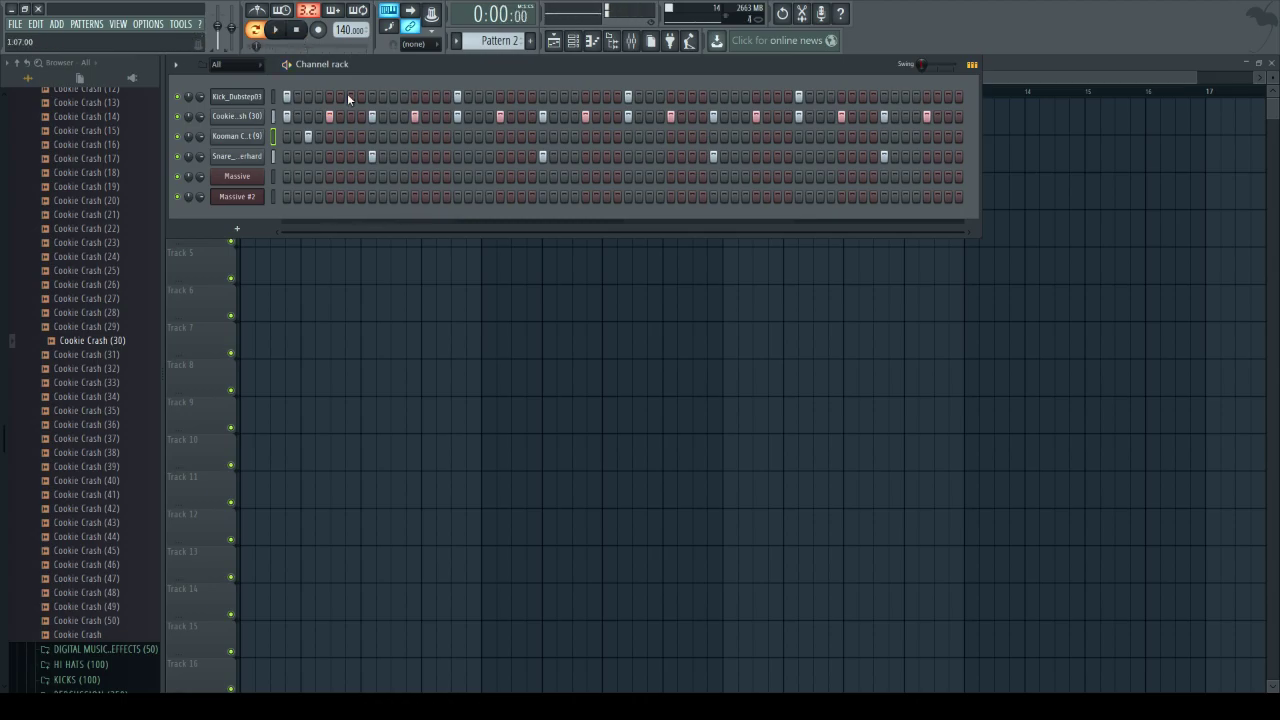
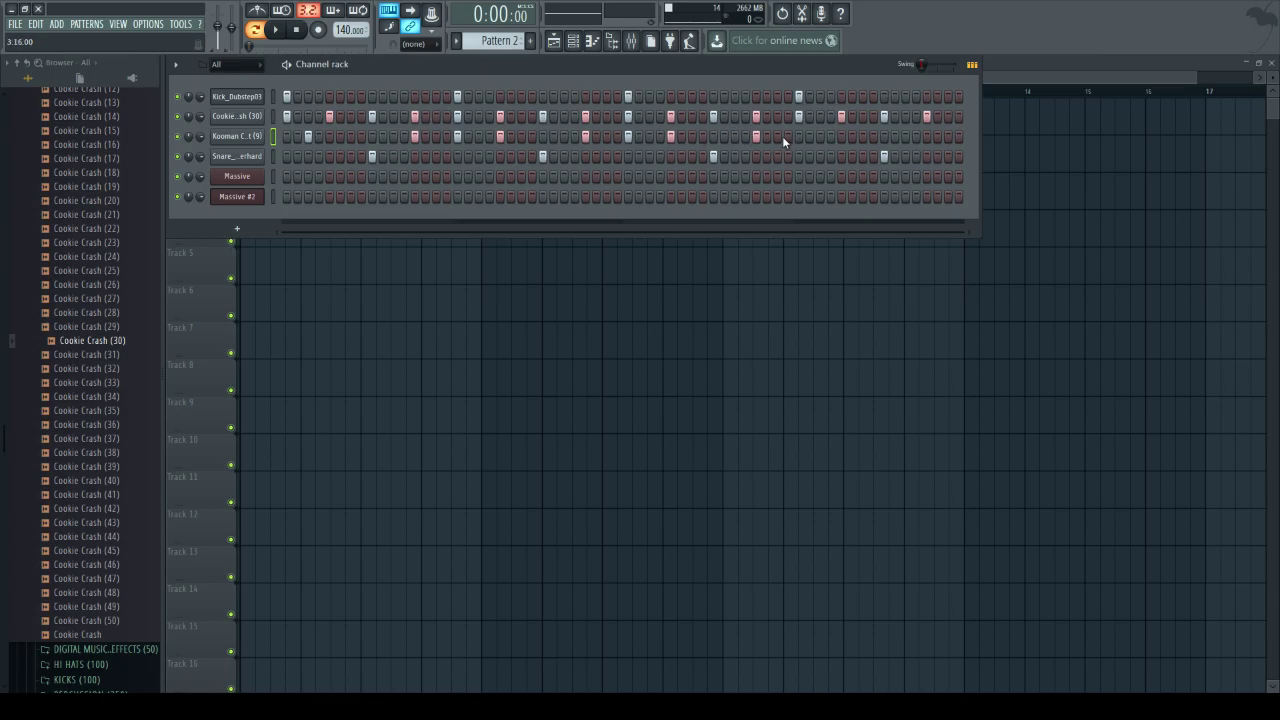
click(820, 137)
click(841, 137)
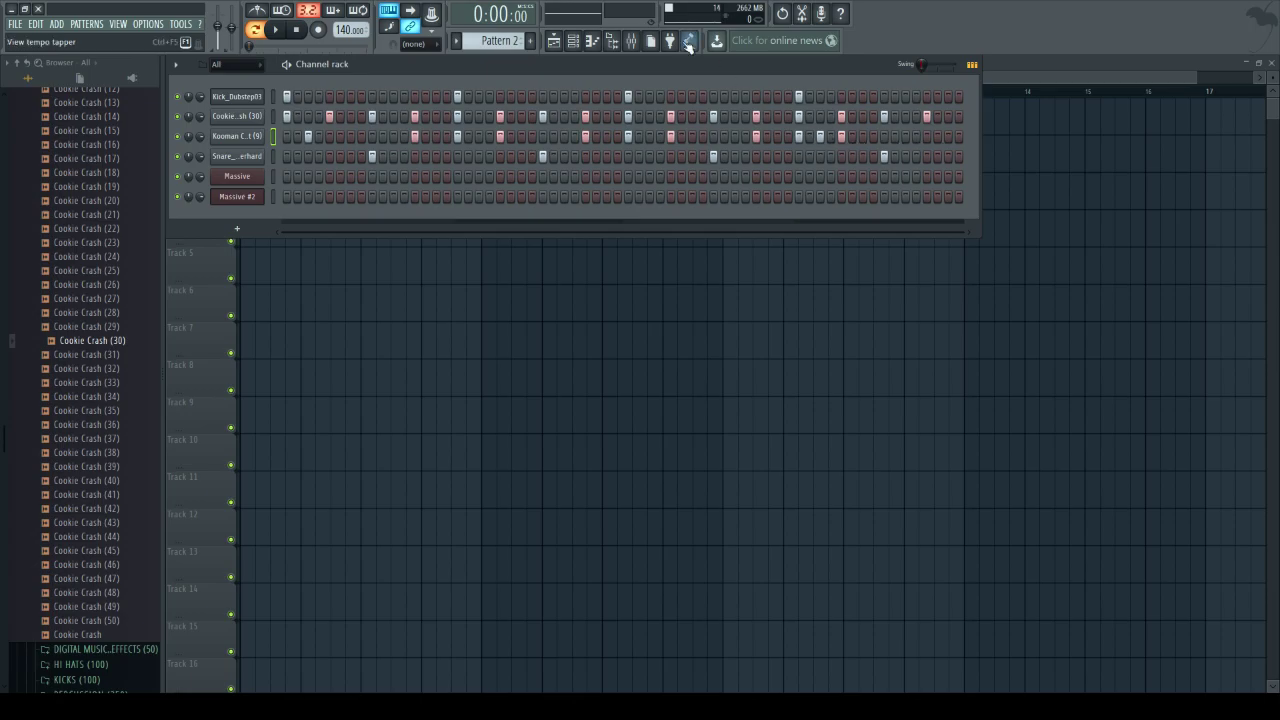
- Preview the drum pattern, add hi-hat hits on steps 61 and 63, and play it again
click(276, 30)
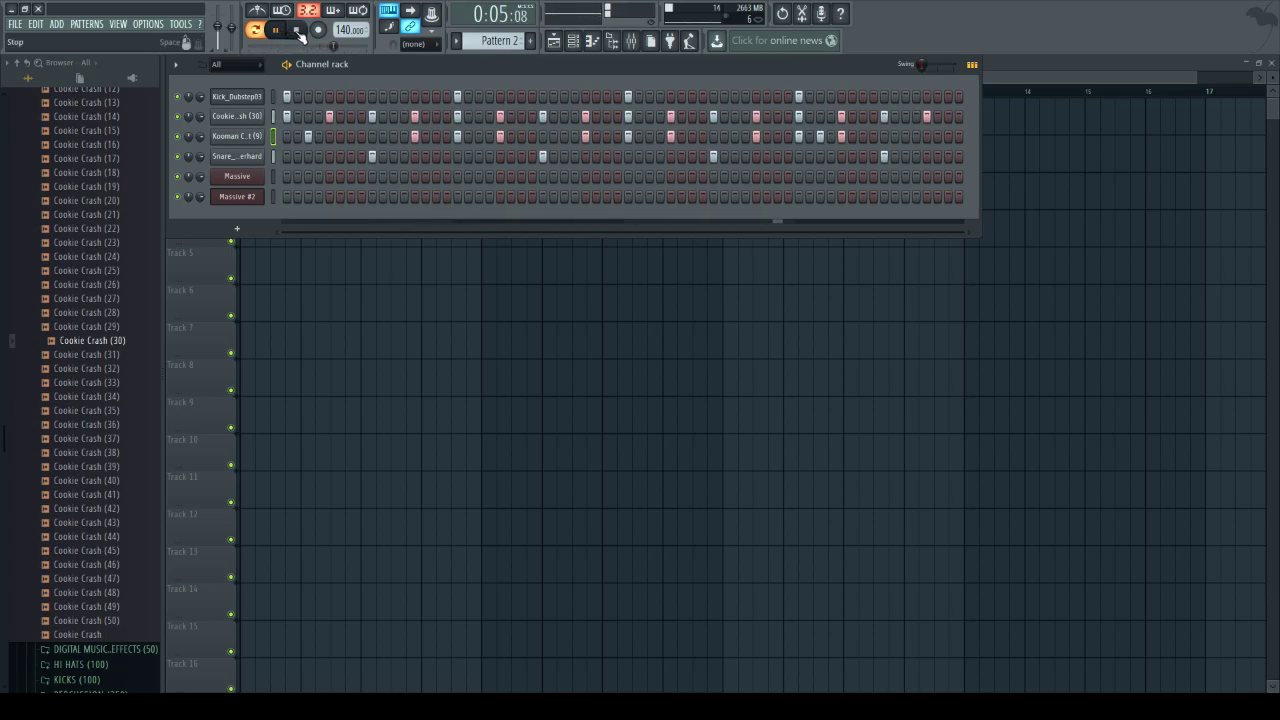
click(297, 30)
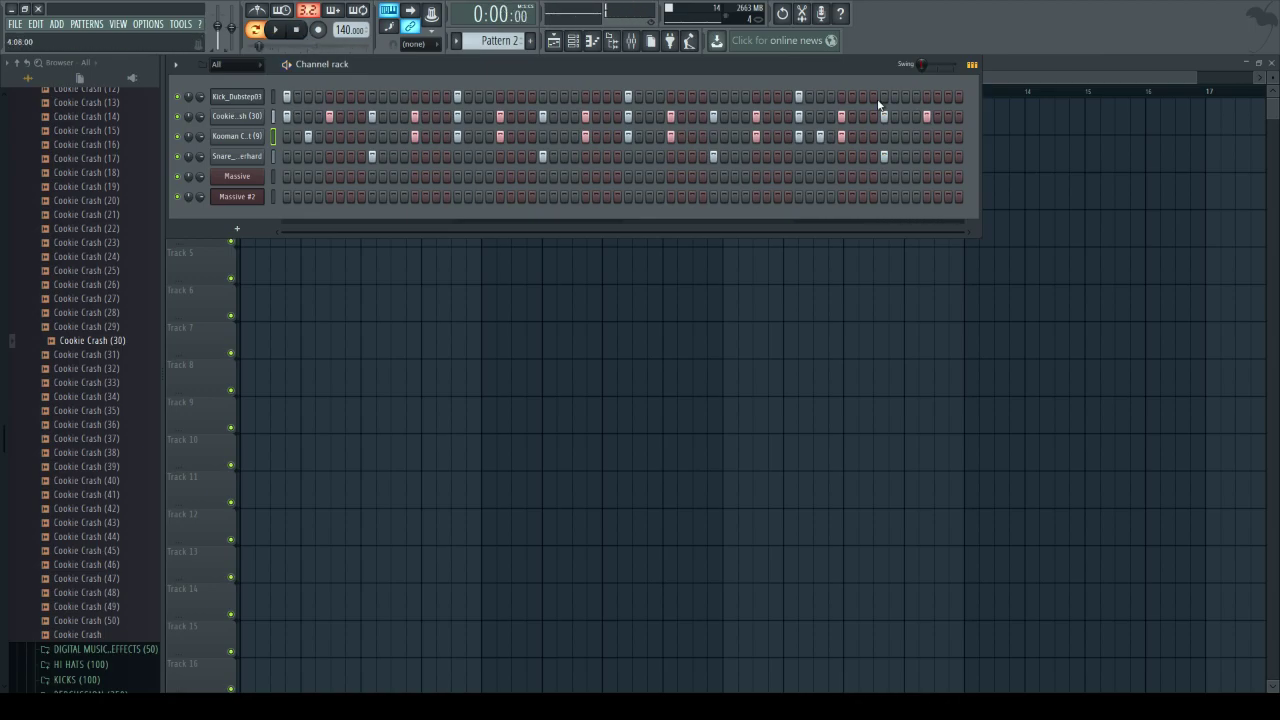
click(949, 136)
click(275, 30)
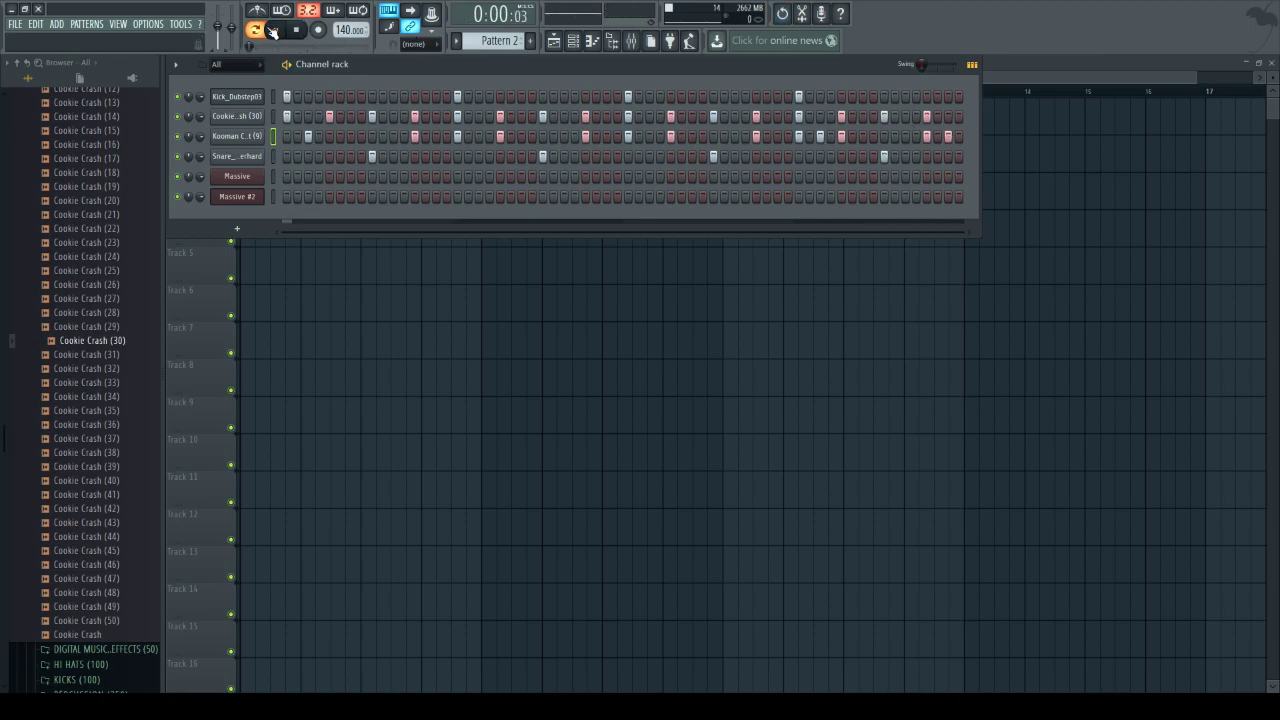
- Place Pattern 2 on Track 2 at bar 1 and repeat Pattern 1 on Track 1 at bar 3, playing them in song mode
click(555, 41)
click(263, 160)
click(320, 112)
click(386, 121)
drag(386, 121, 358, 121)
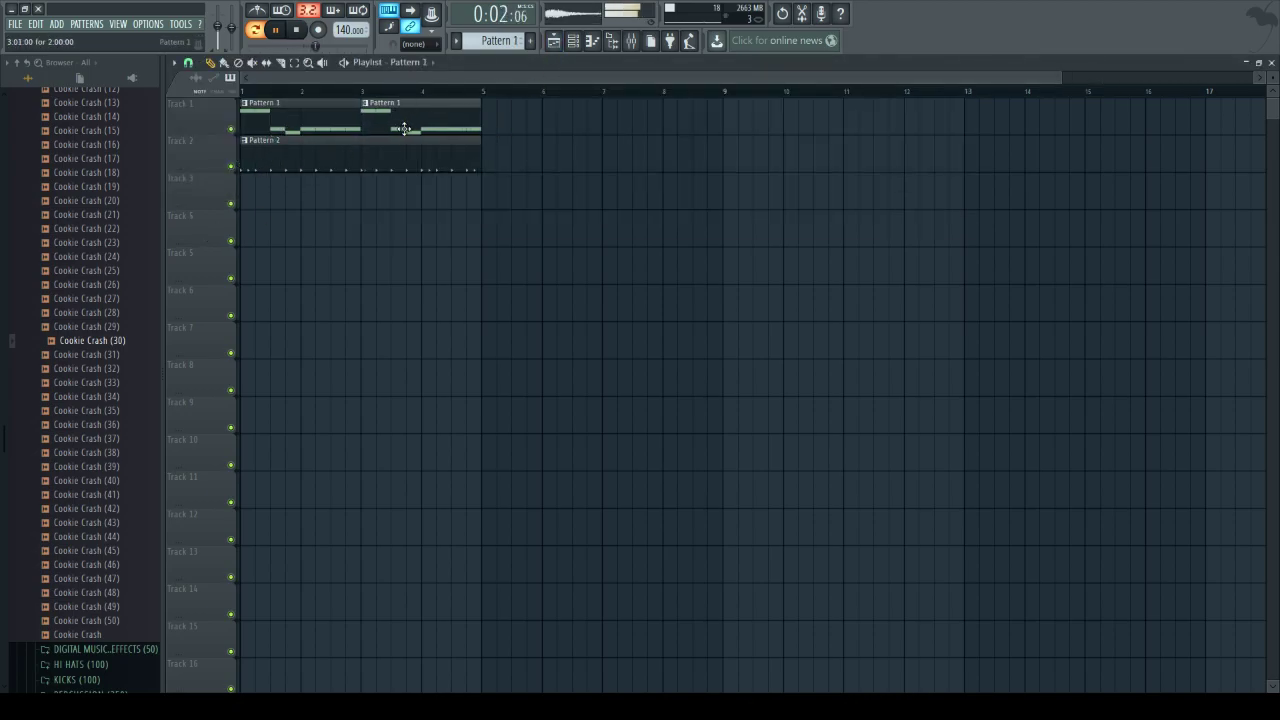
key(l)
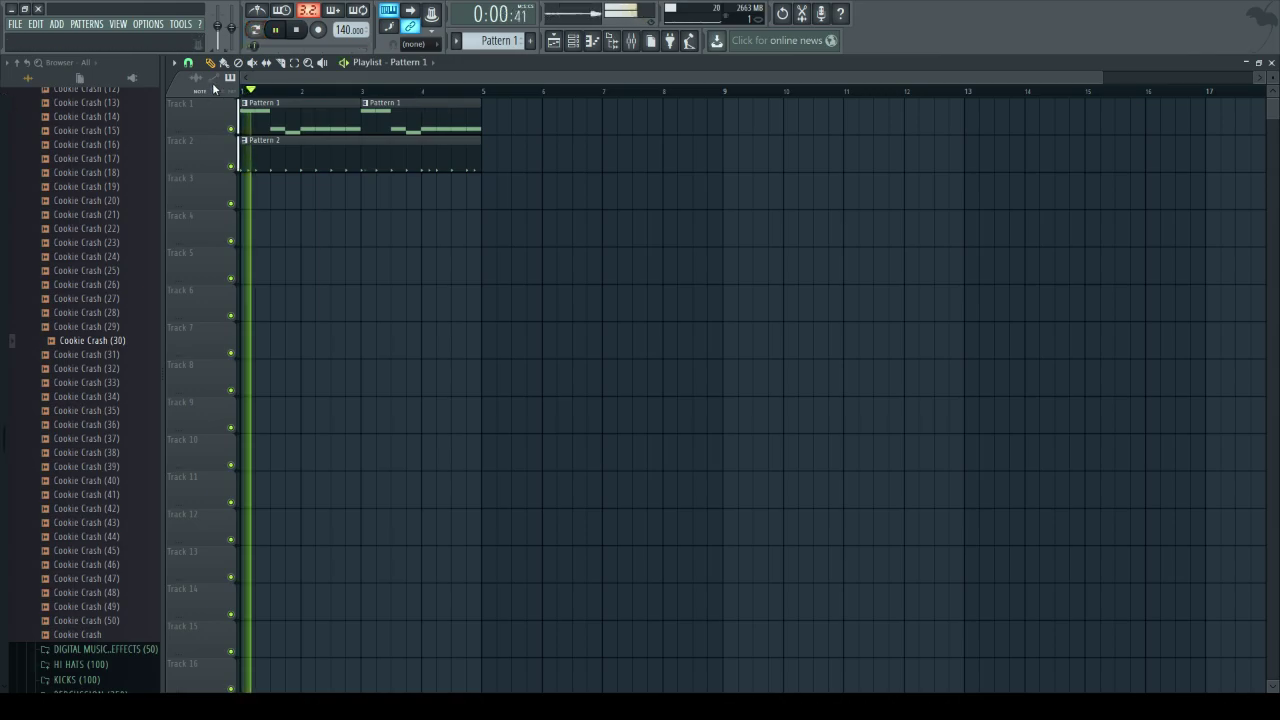
- Restart the playlist arrangement from the beginning, listen to its opening and stop playback
click(298, 30)
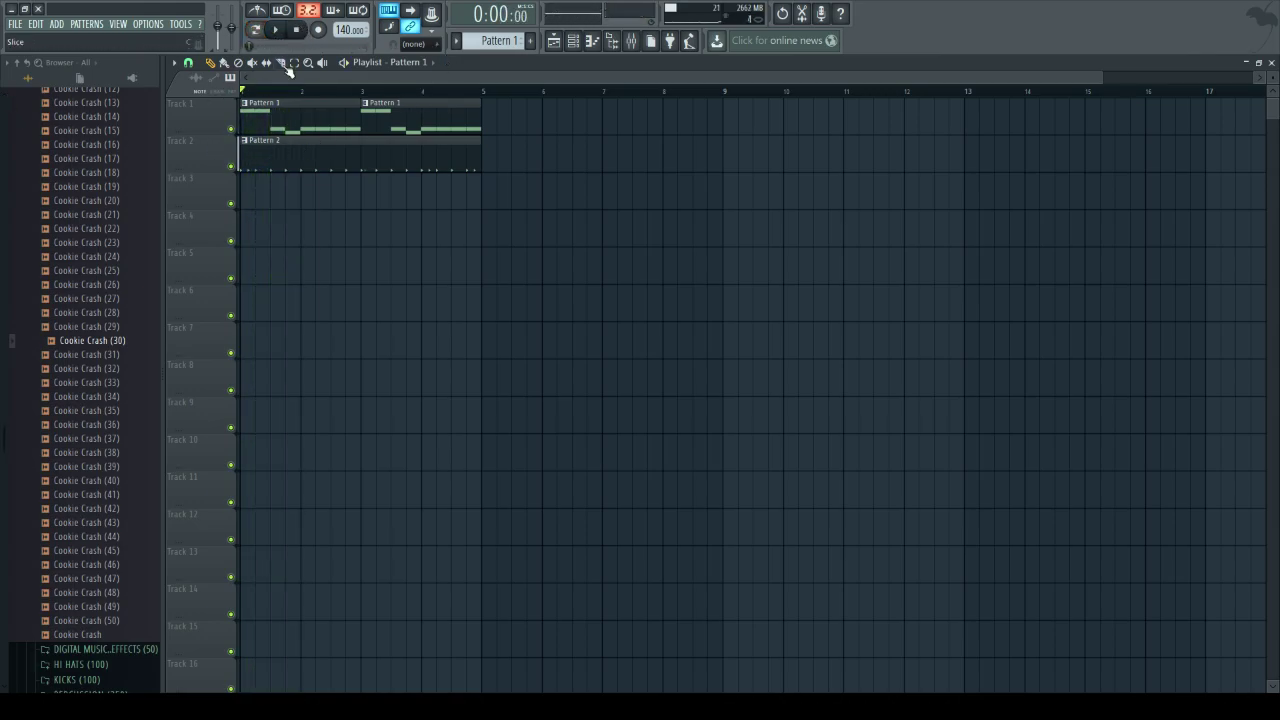
key(space)
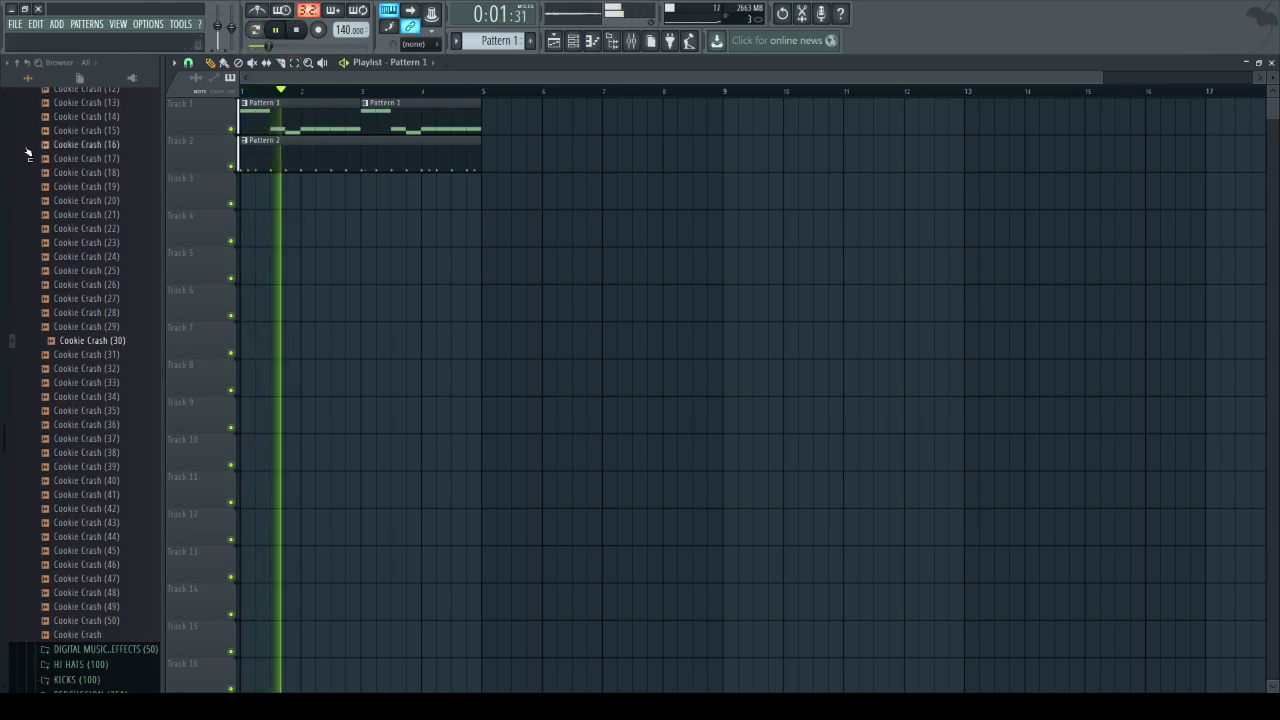
click(298, 30)
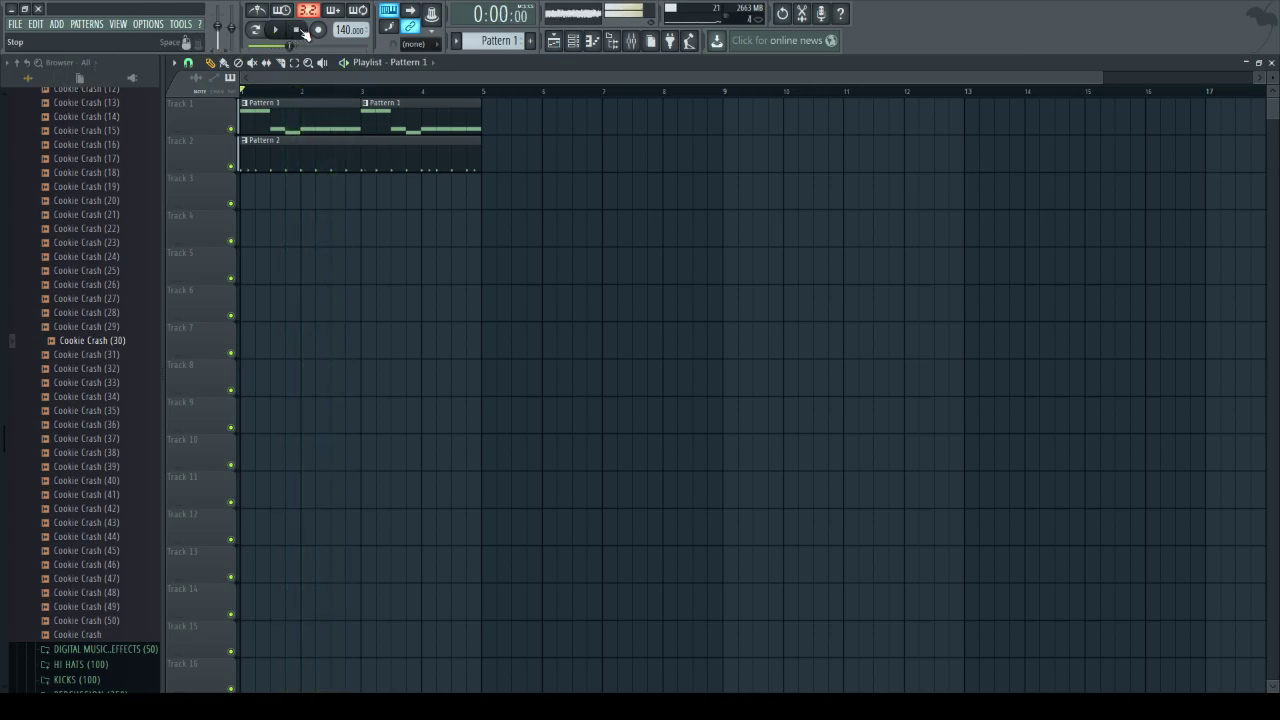
- In bar 2 of Pattern 1, move Massive's E4 notes to beats 2 and 4 and Massive #2's E4 notes to beats 1 and 3
double_click(282, 125)
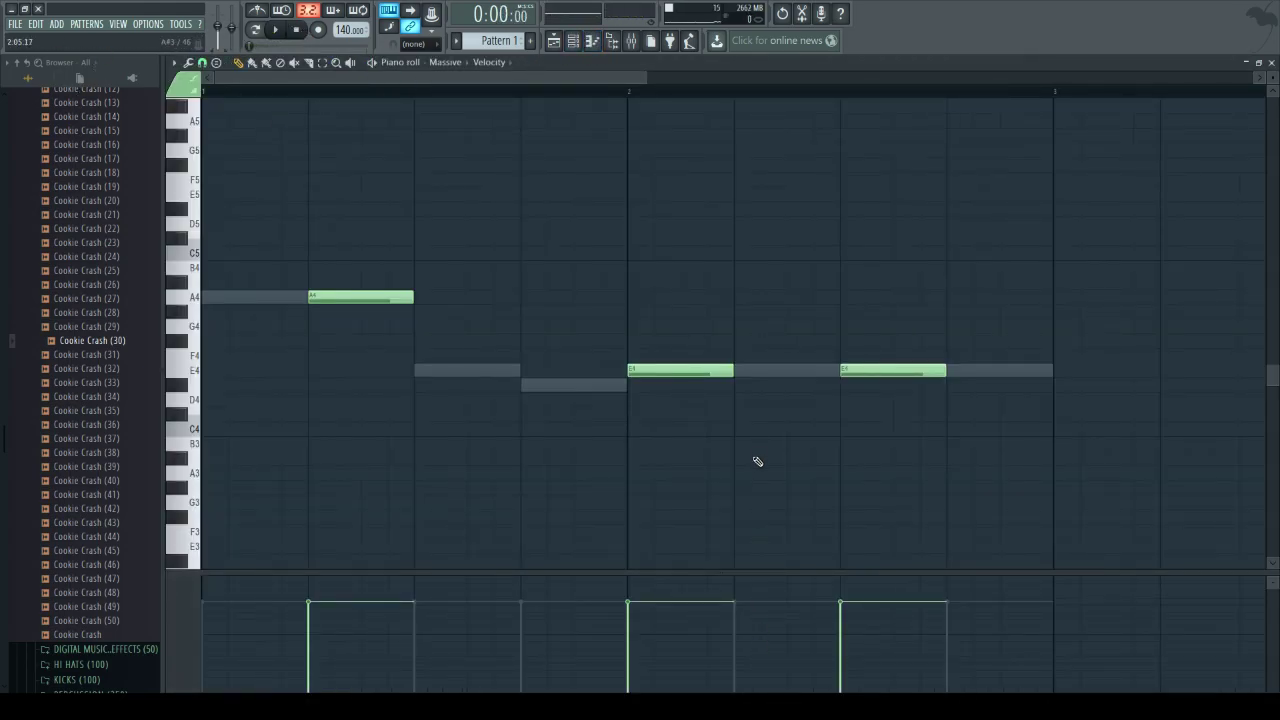
drag(696, 376, 802, 374)
drag(894, 372, 1001, 372)
click(592, 40)
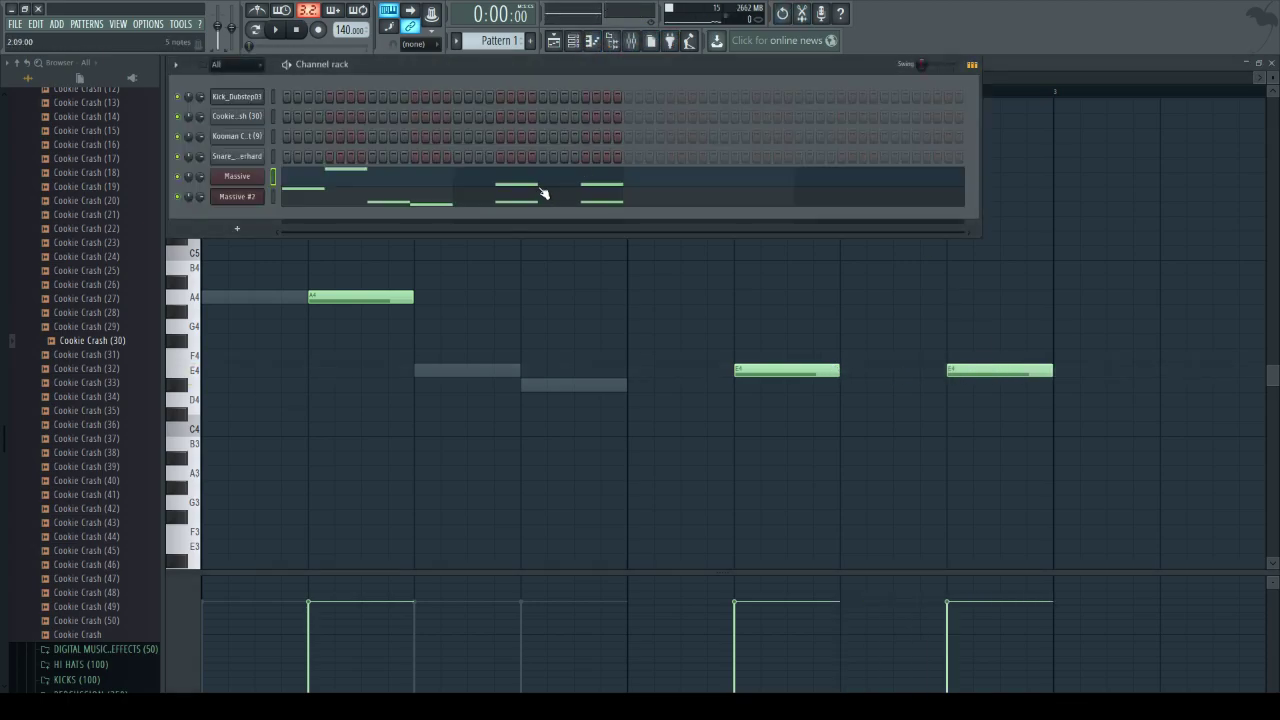
click(546, 205)
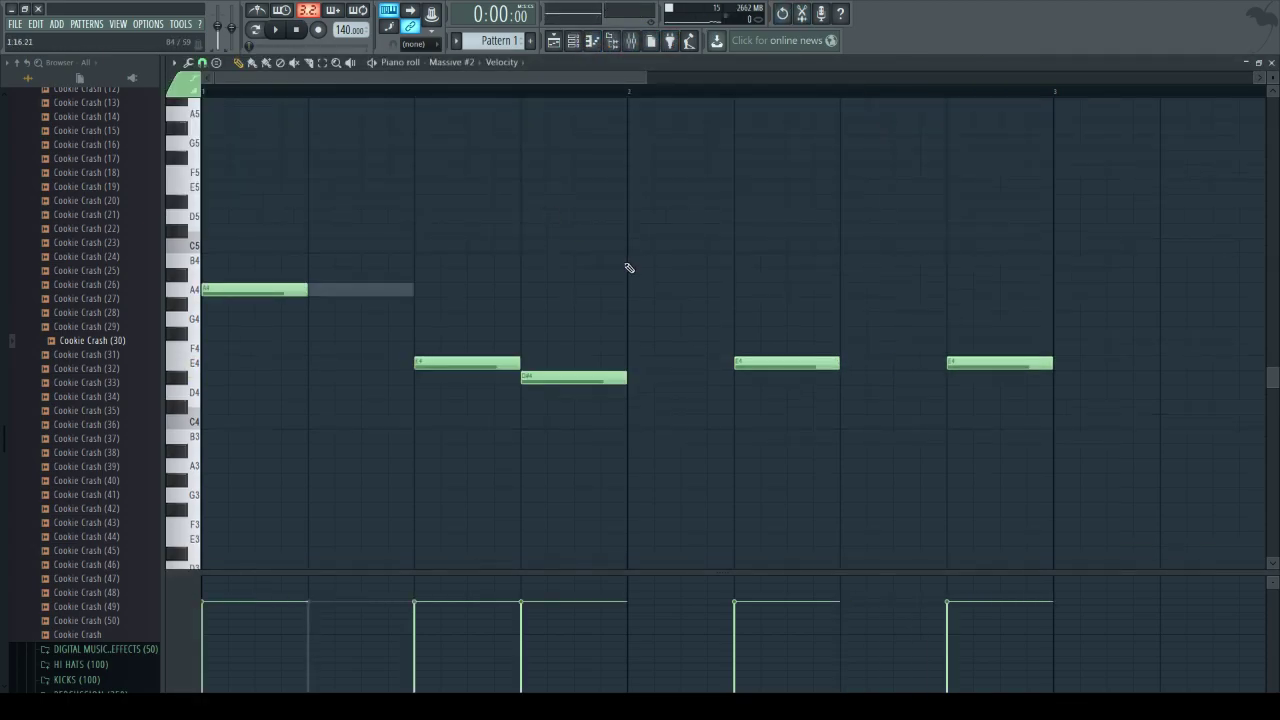
drag(759, 368, 755, 379)
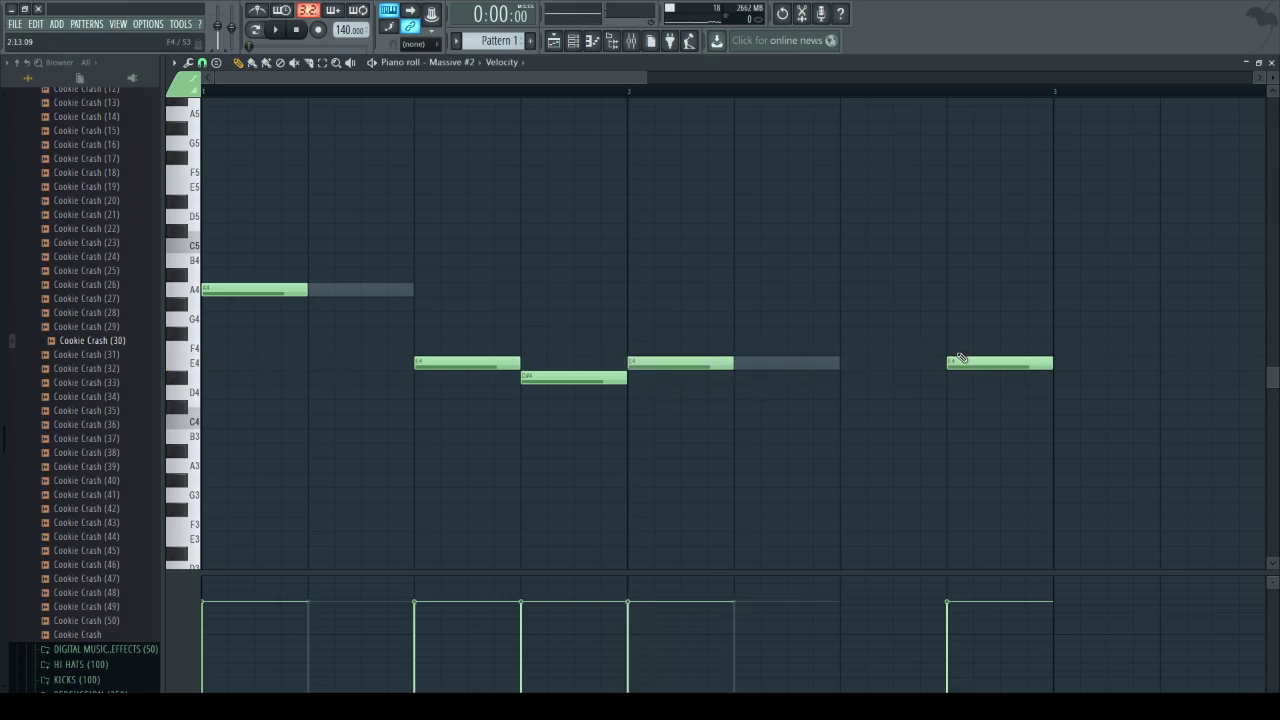
drag(961, 360, 855, 365)
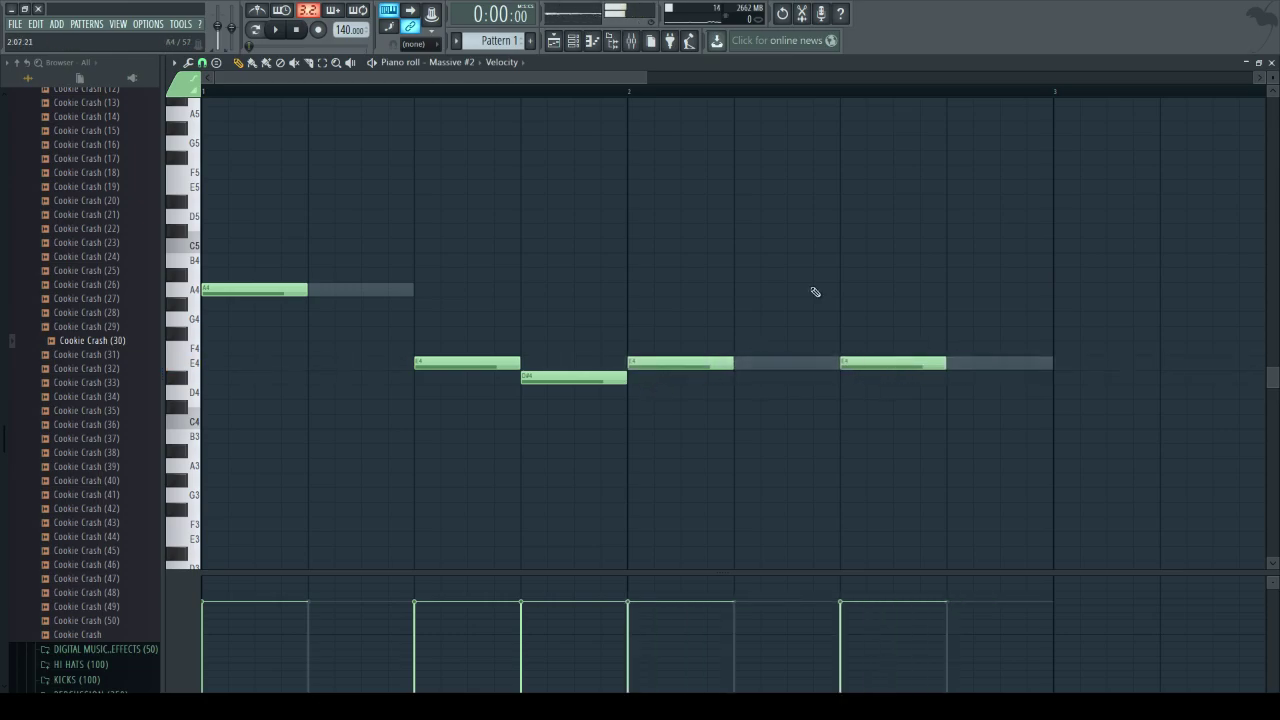
- Play Pattern 1 while checking the track levels in the mixer, and stop playback
click(276, 29)
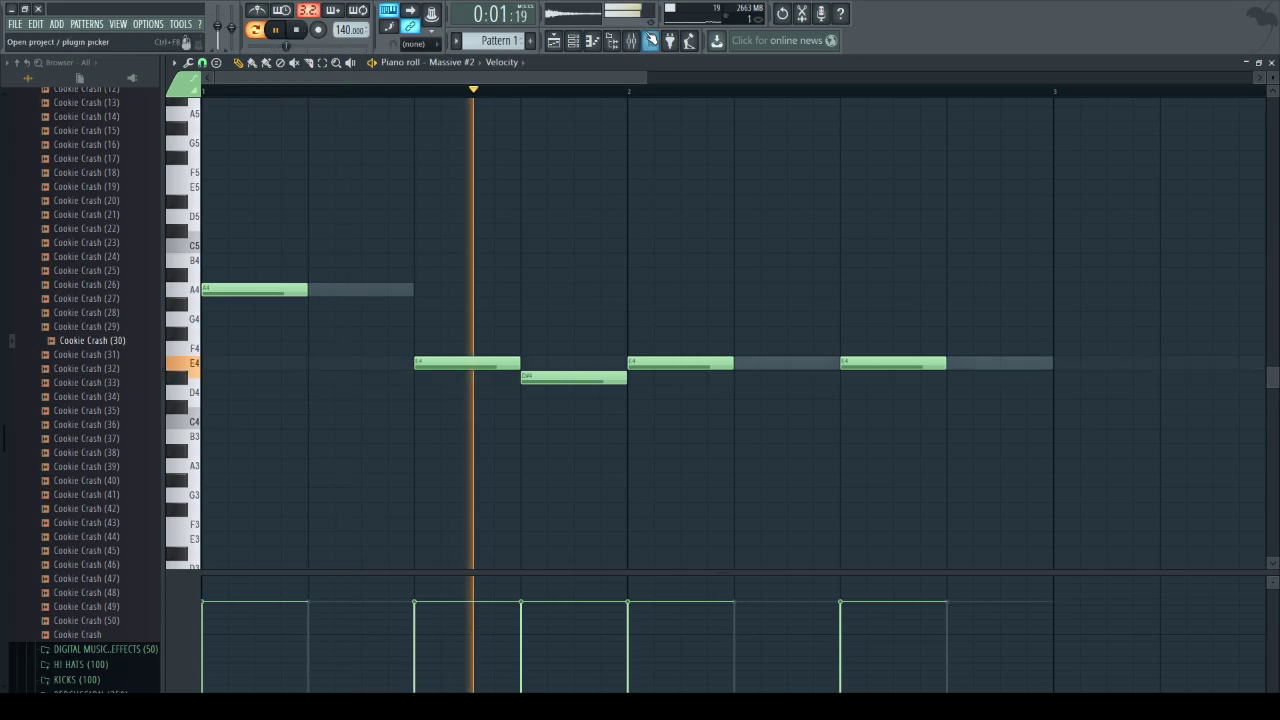
click(633, 42)
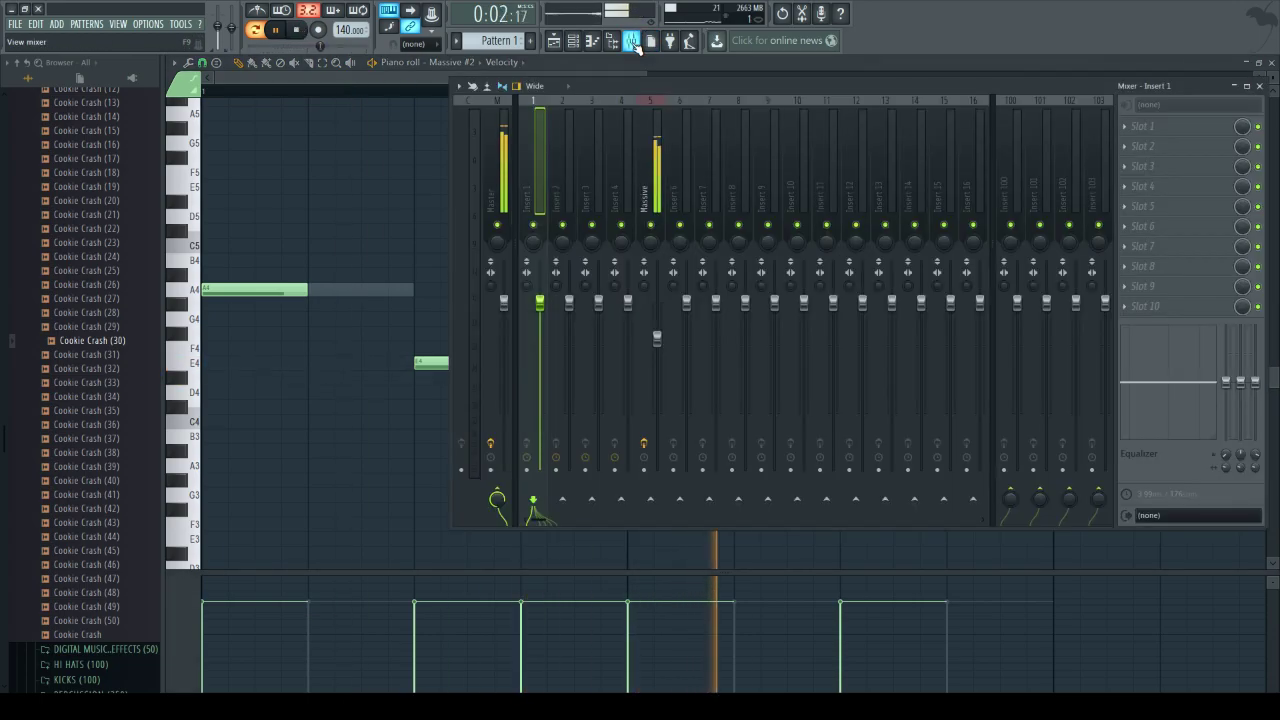
click(298, 31)
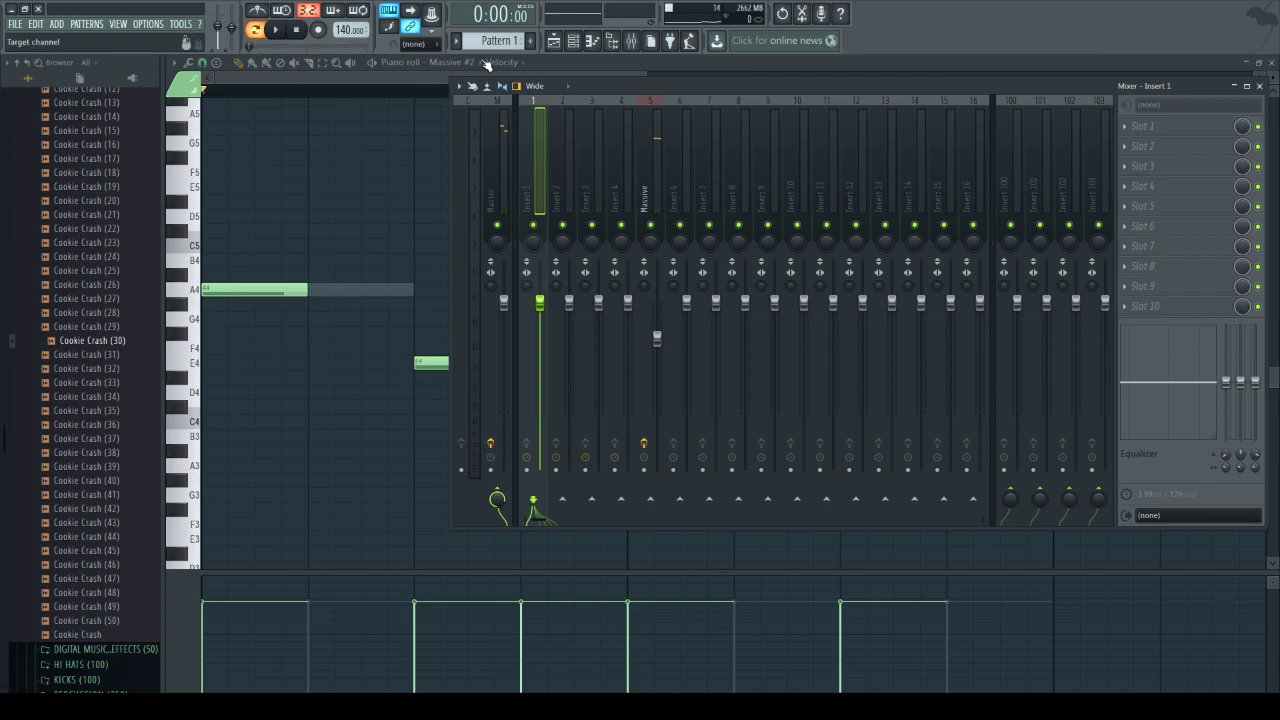
- Create a new empty pattern and add another Massive synth channel
click(572, 40)
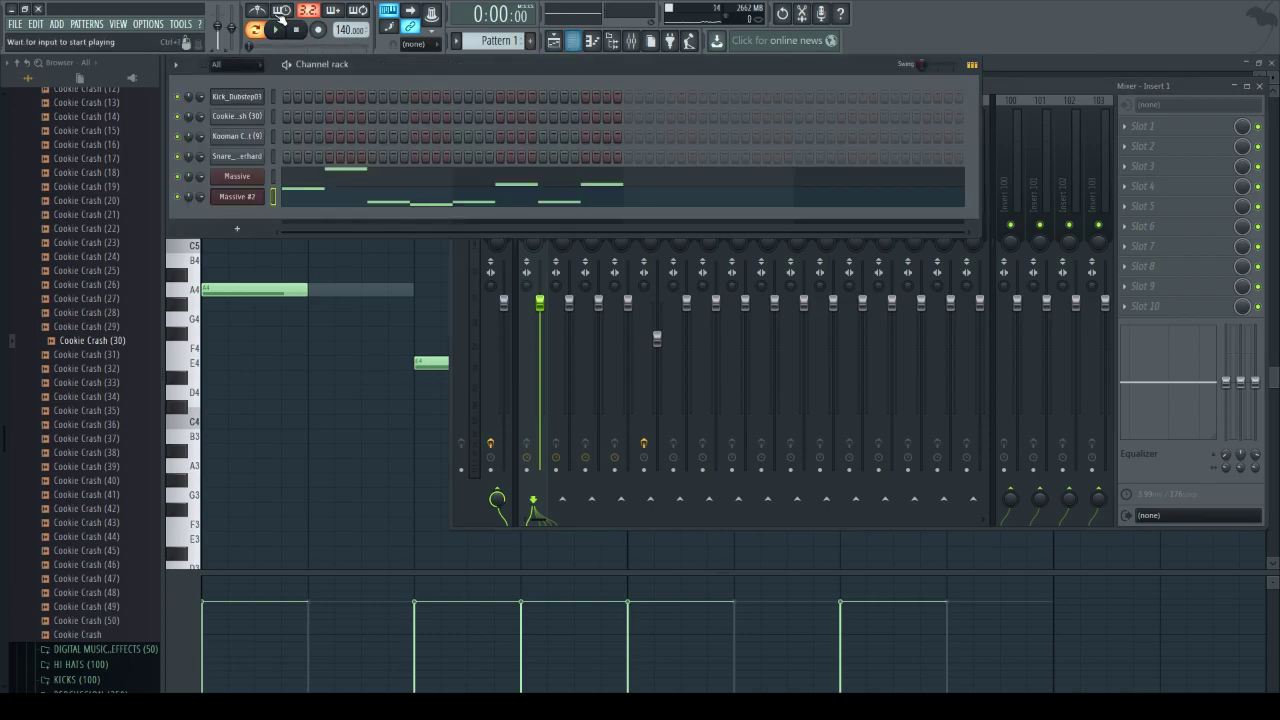
click(533, 40)
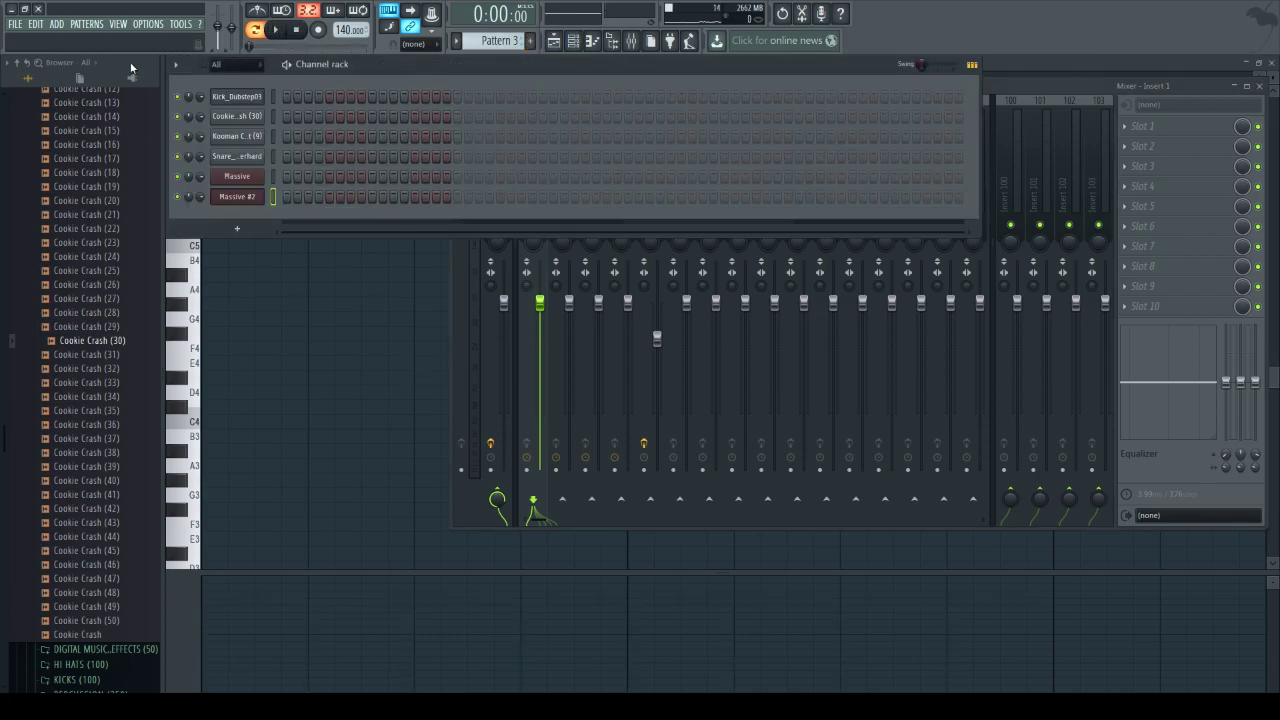
click(55, 23)
mouse_move(68, 38)
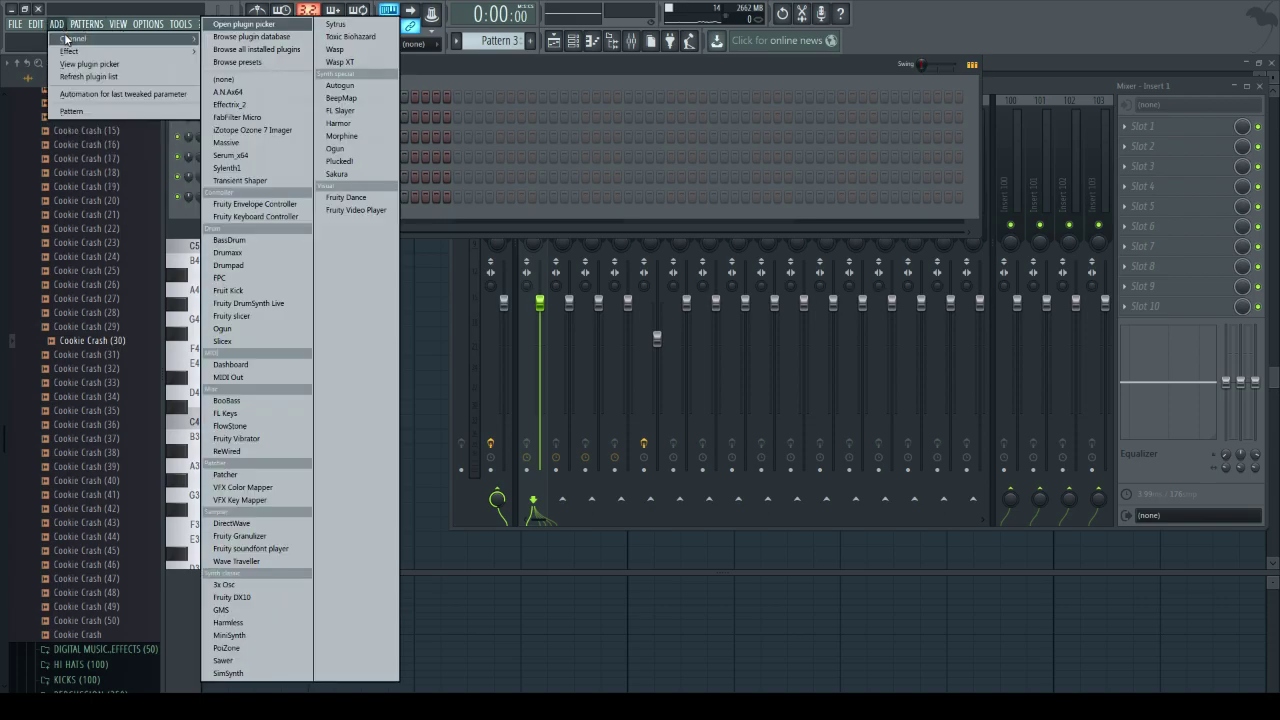
click(262, 148)
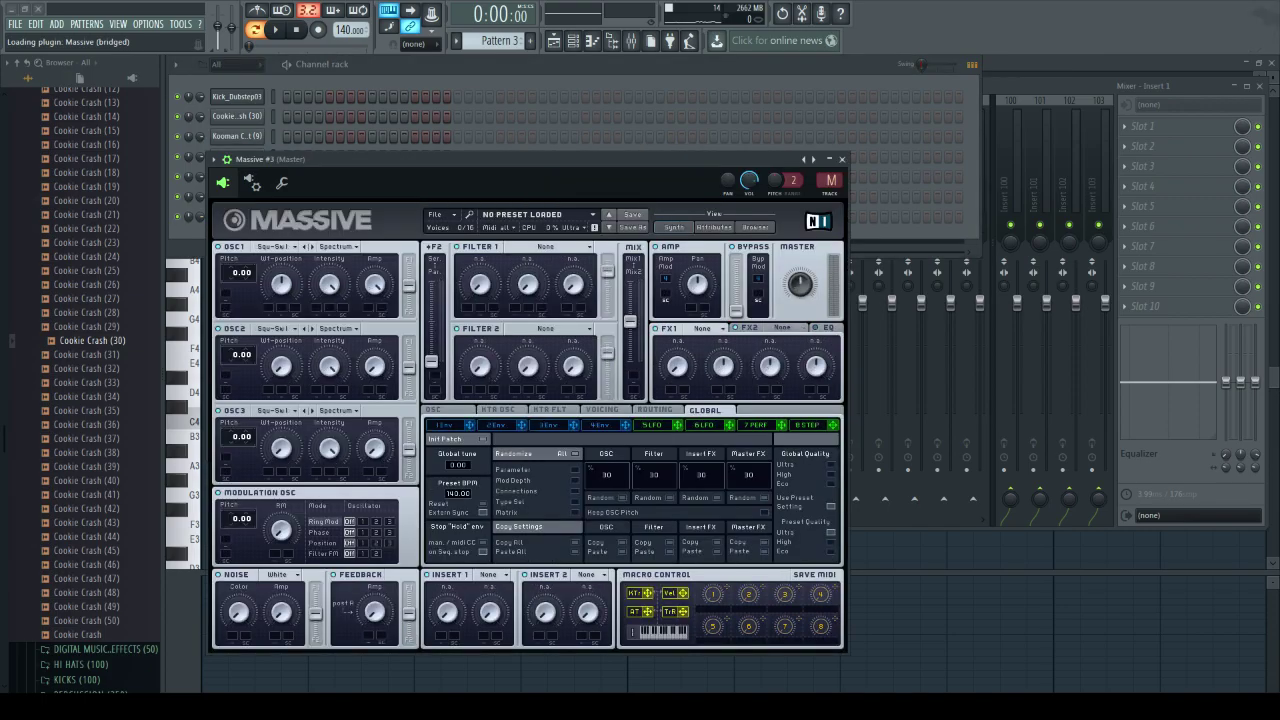
- Set oscillator 1 of Massive #3 to the Sin-Square wavetable at pitch -24.00 and adjust its Wt-position
click(276, 247)
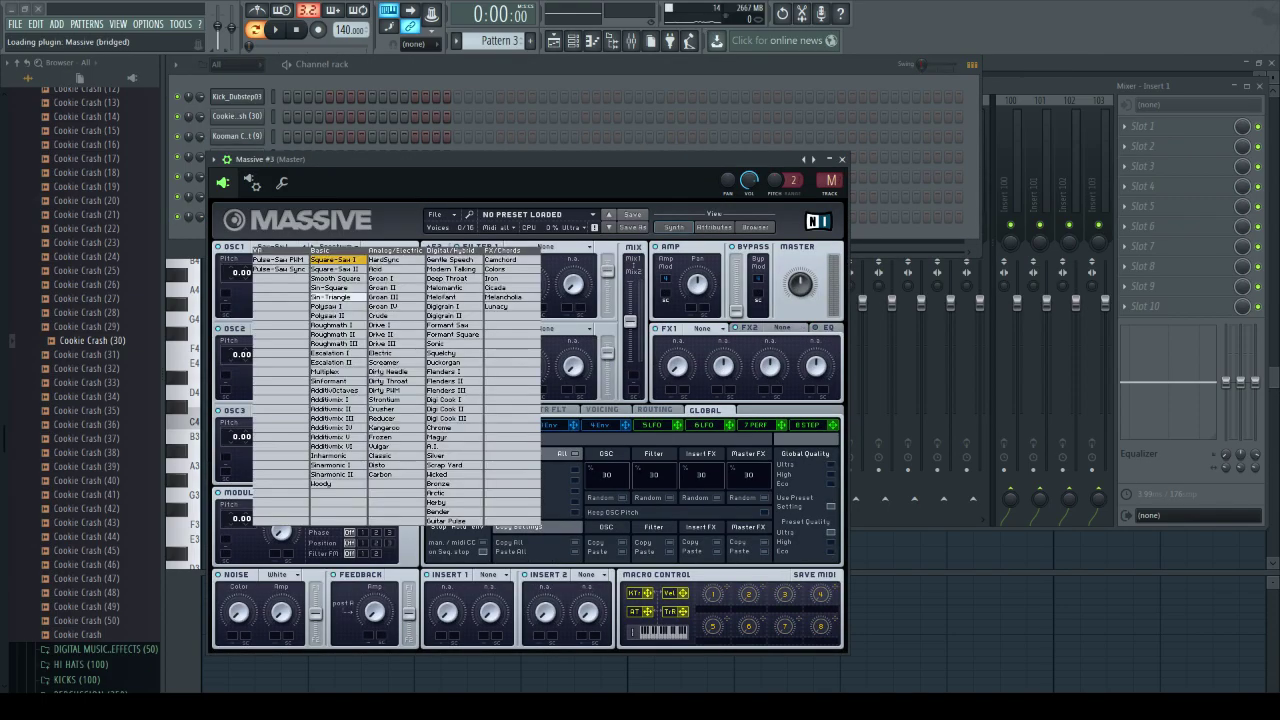
click(332, 287)
drag(281, 285, 281, 327)
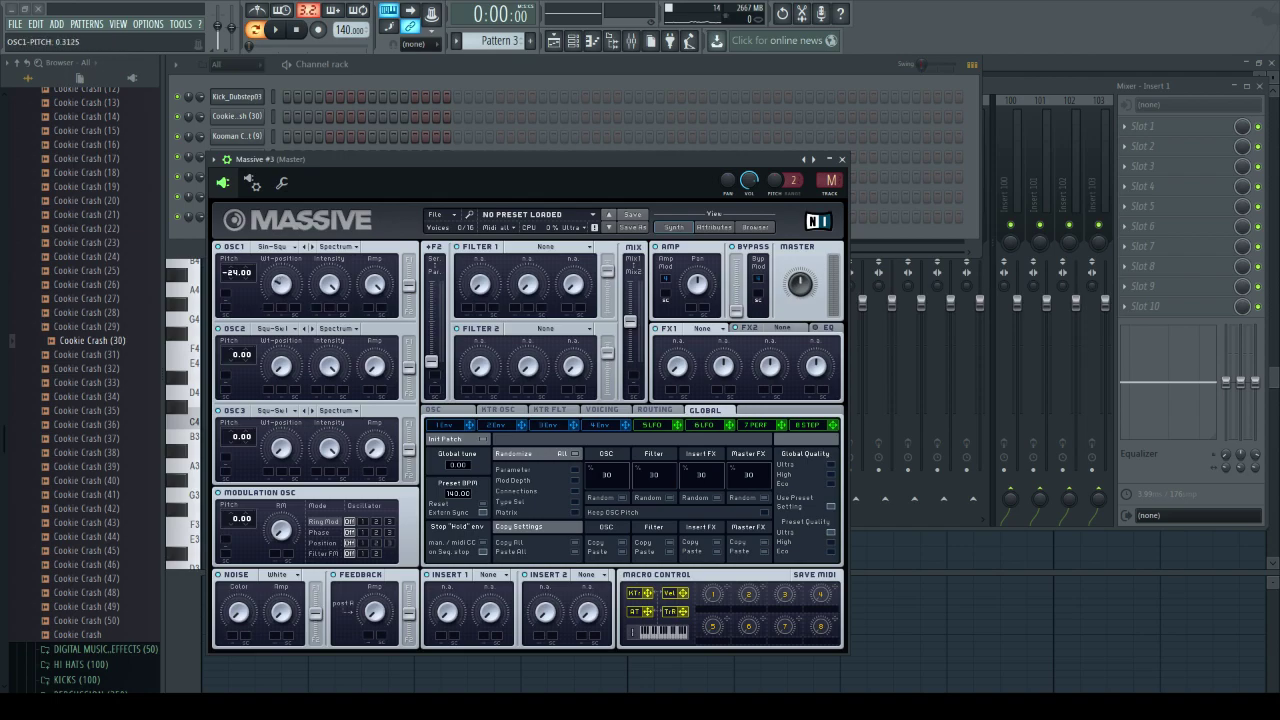
drag(281, 285, 281, 330)
- Shorten the attack of envelope 4 and raise its decay level to full
click(652, 425)
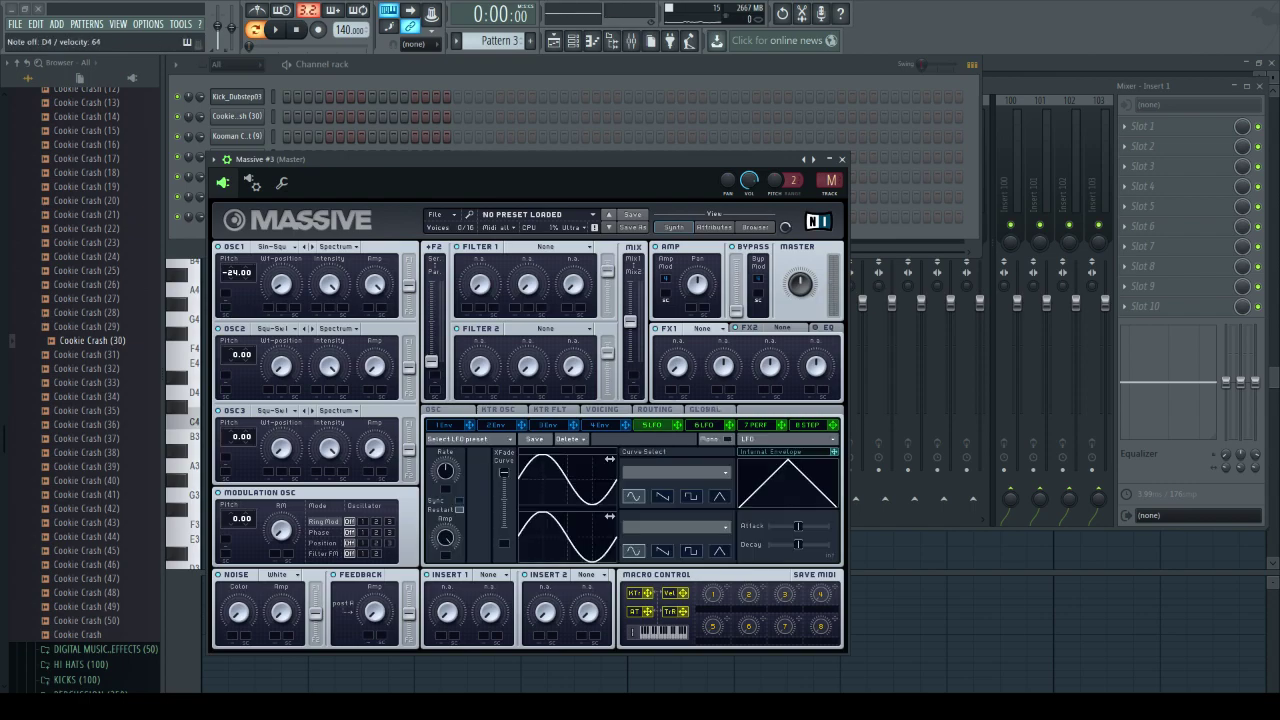
click(598, 425)
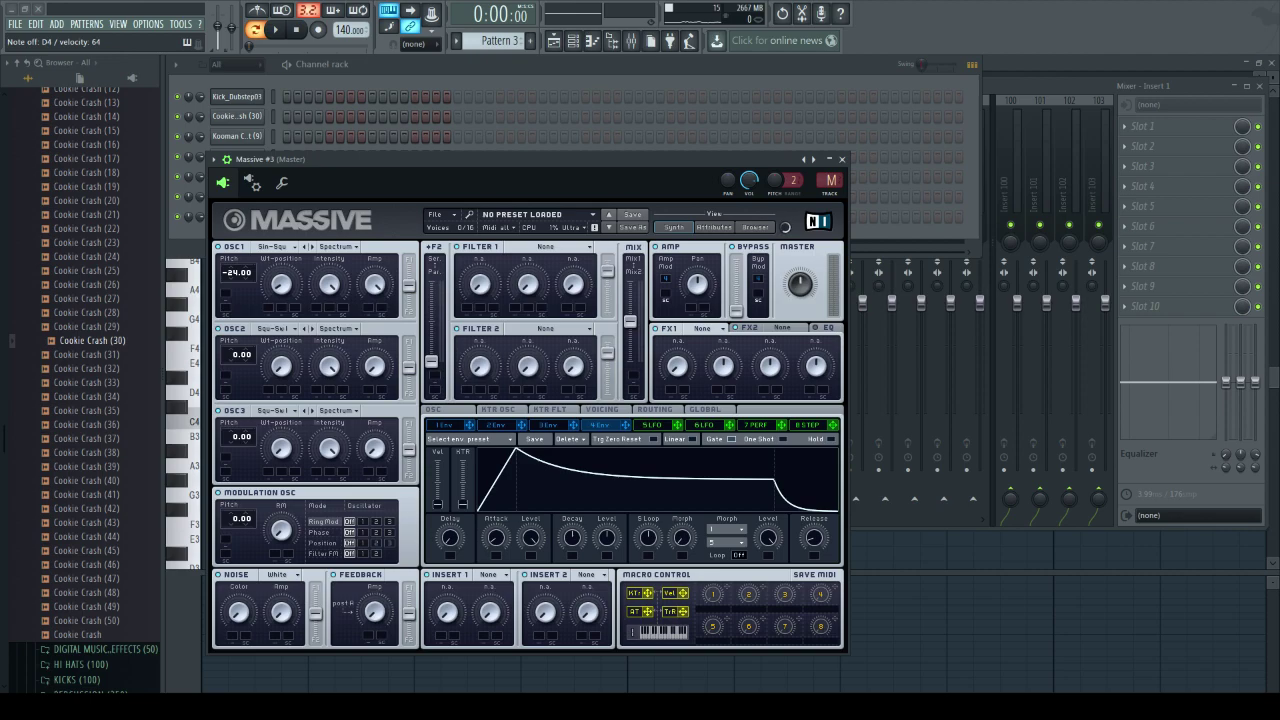
drag(496, 538, 496, 552)
drag(607, 538, 607, 490)
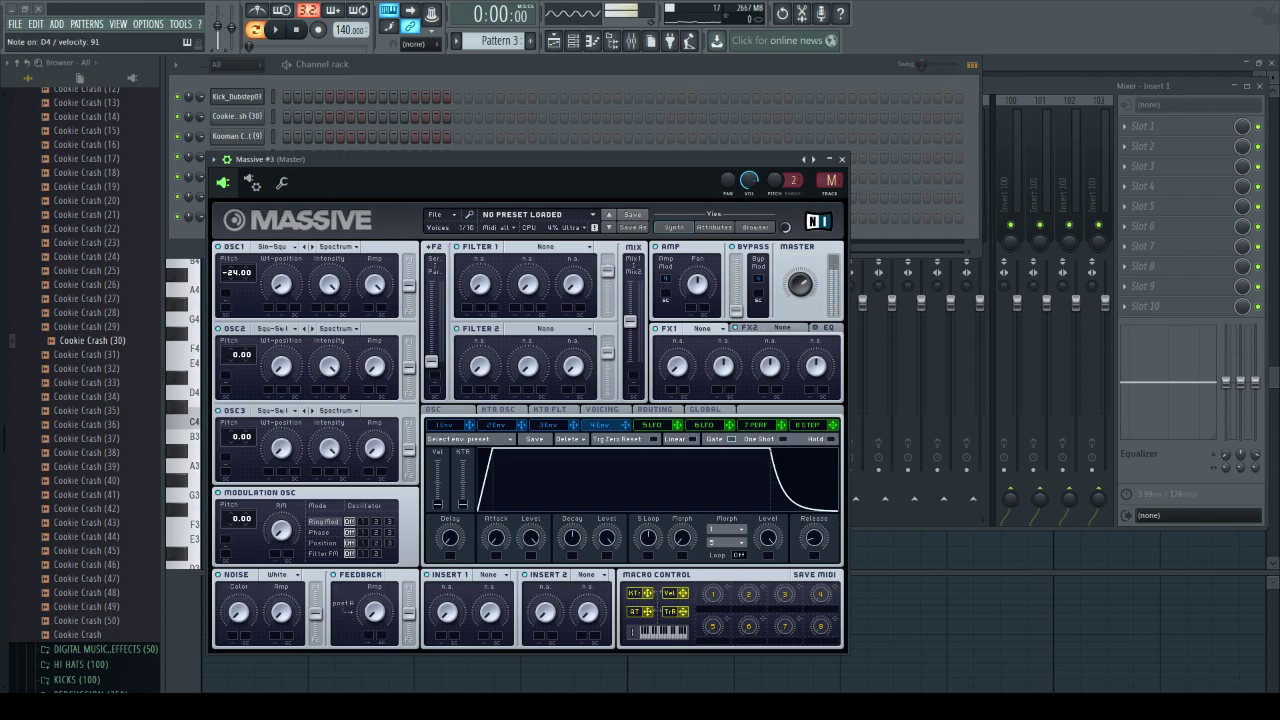
- Assign LFO 5 to the Amp Mod, choose the Bending 1 curve and turn on its tempo sync
click(652, 425)
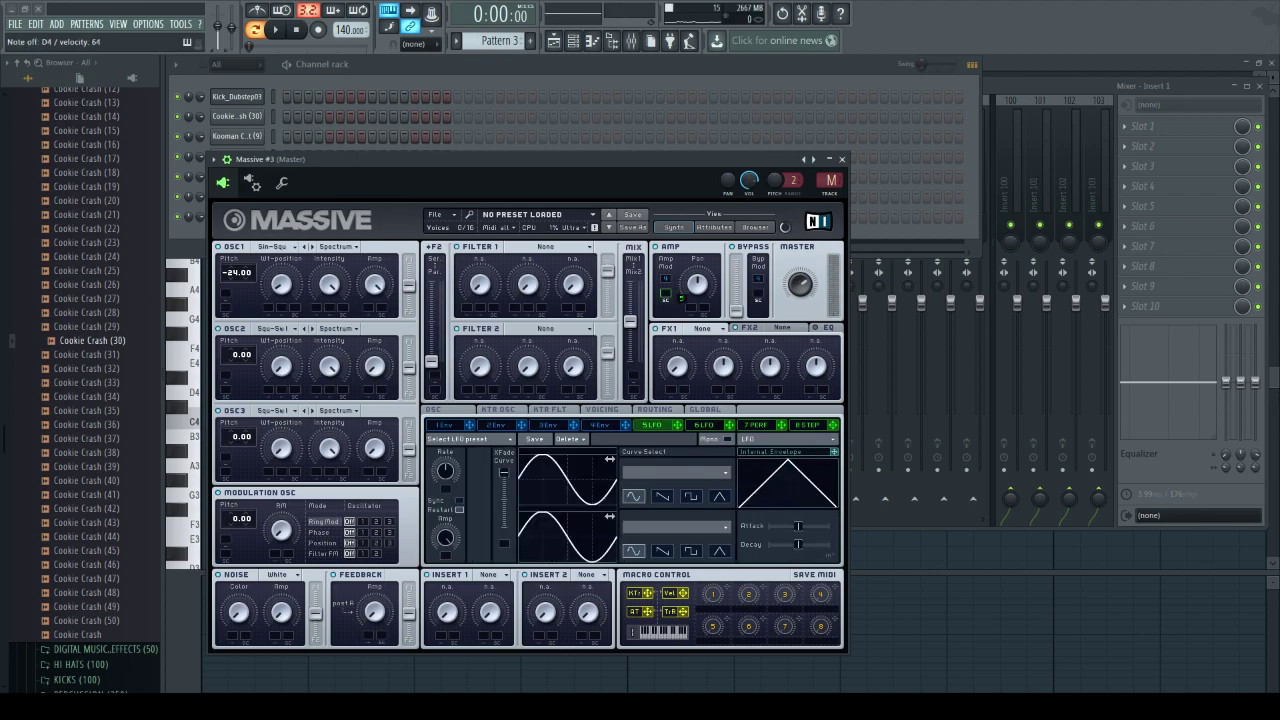
click(672, 472)
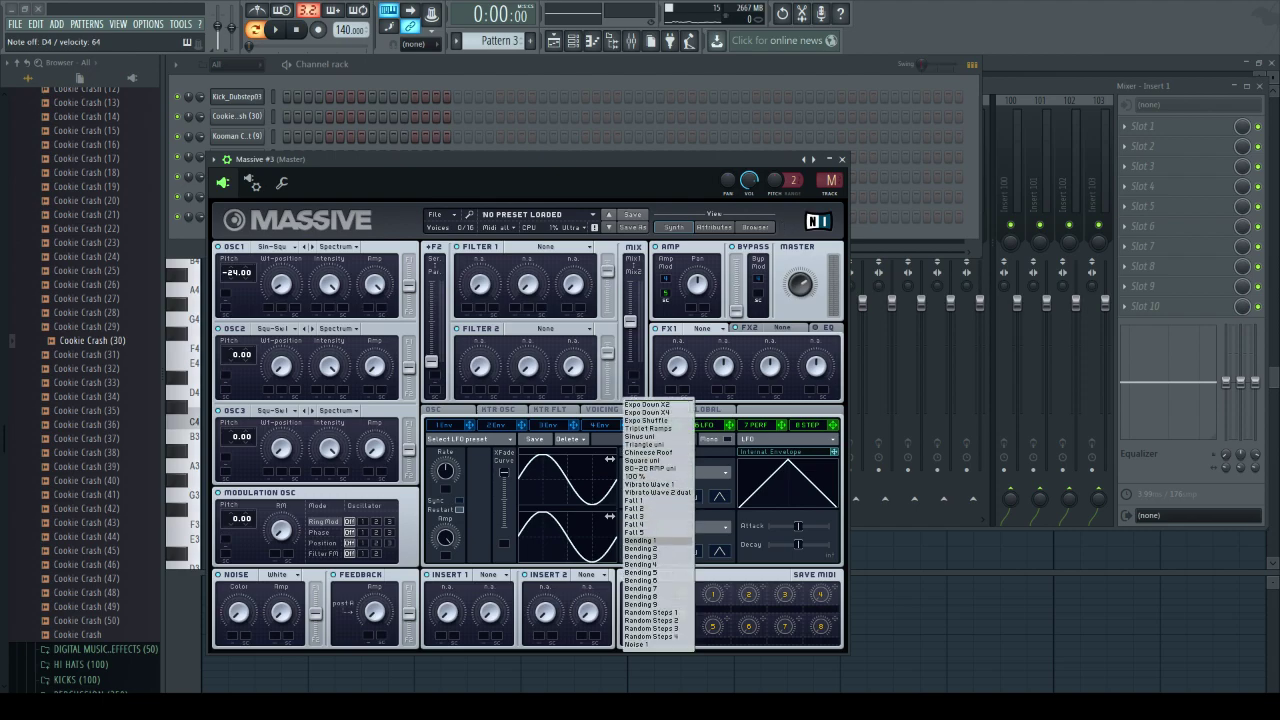
click(640, 540)
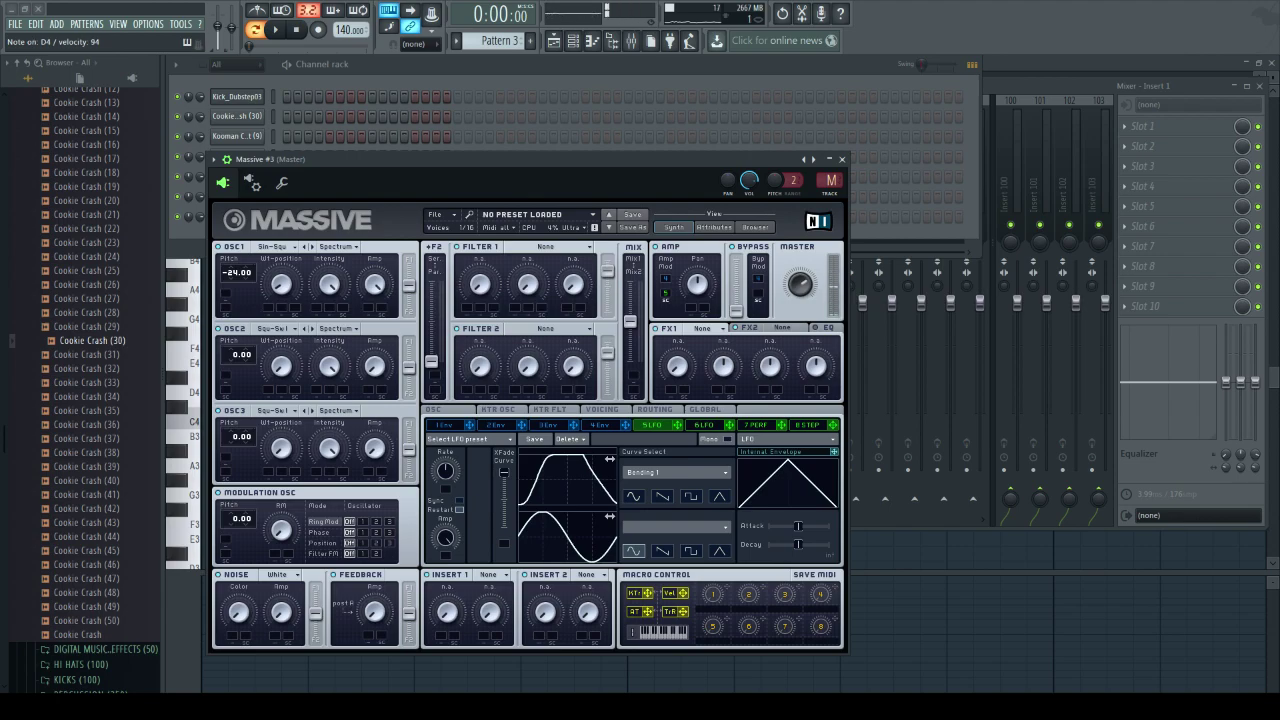
click(459, 501)
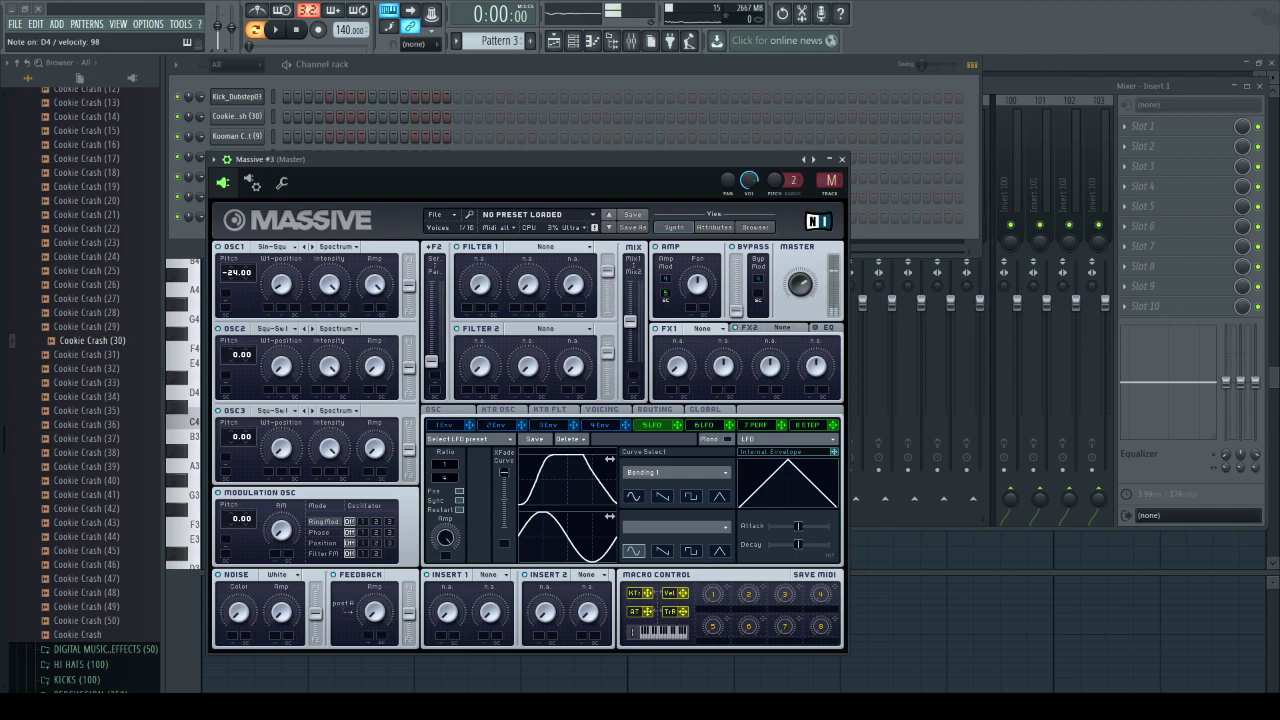
- Raise the serial/parallel filter slider, set Filter 1 to Scream, and adjust its knobs and raise its output level
drag(431, 362, 431, 282)
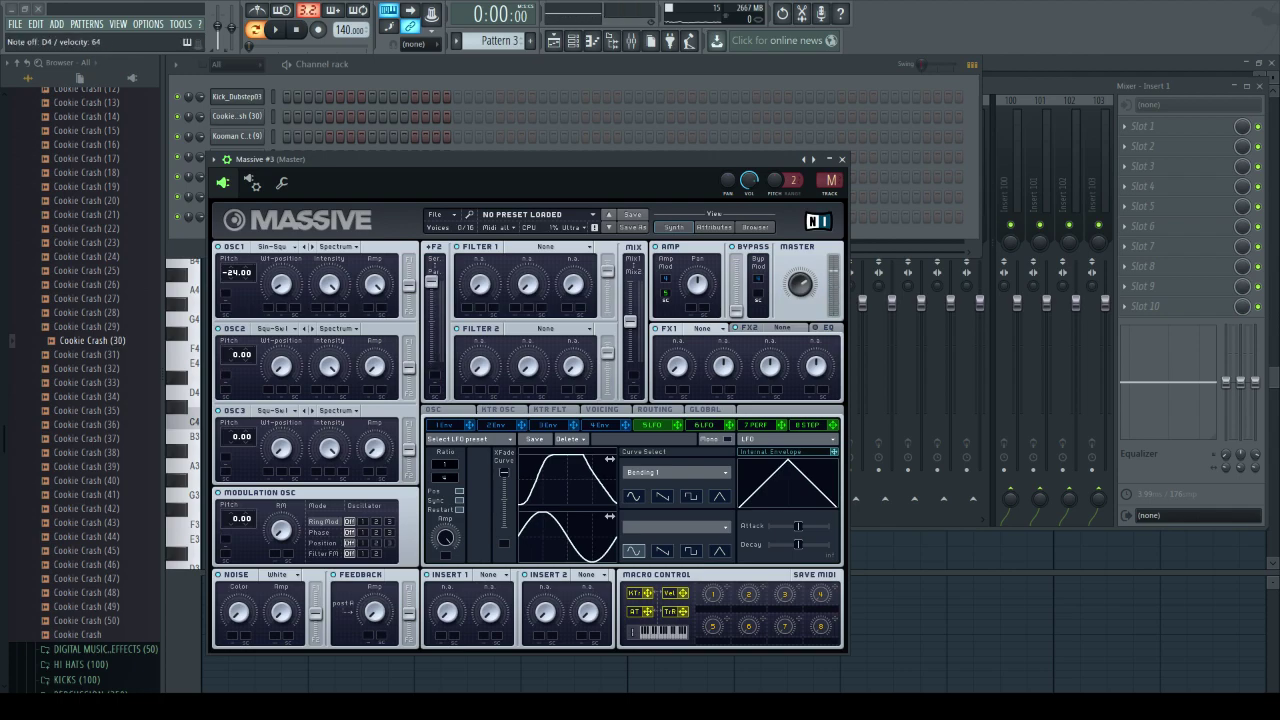
click(545, 247)
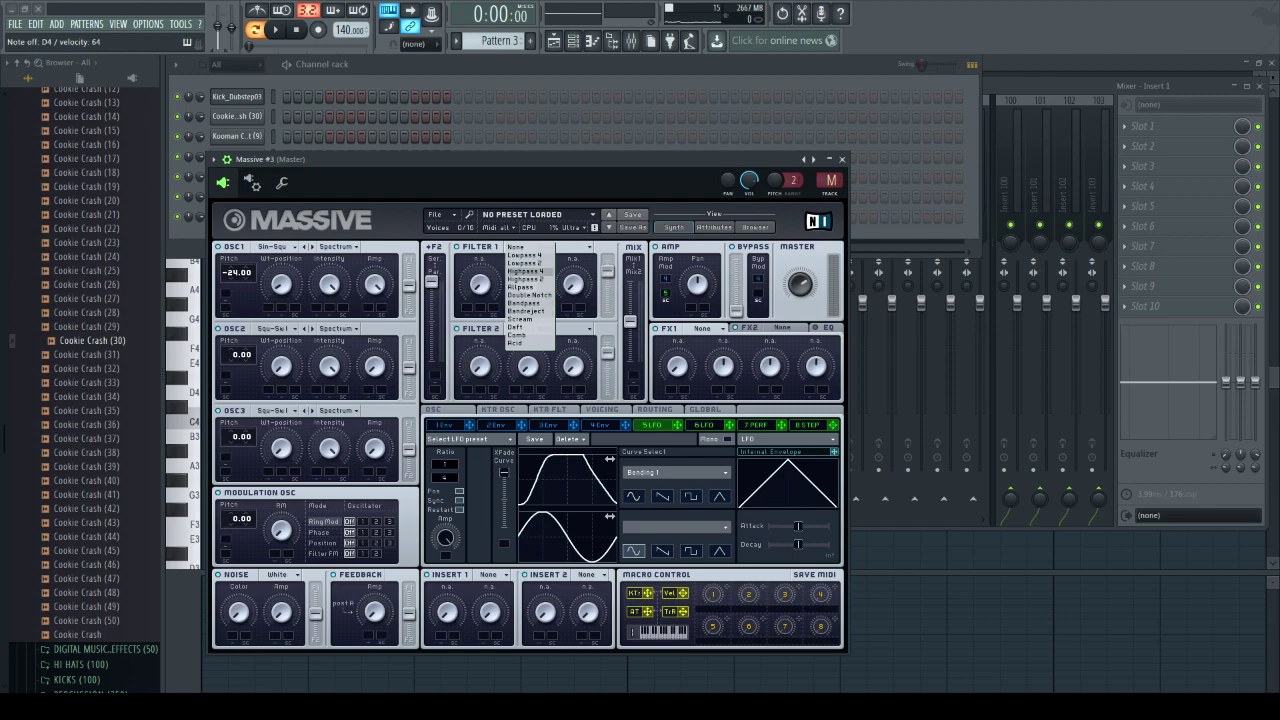
click(520, 319)
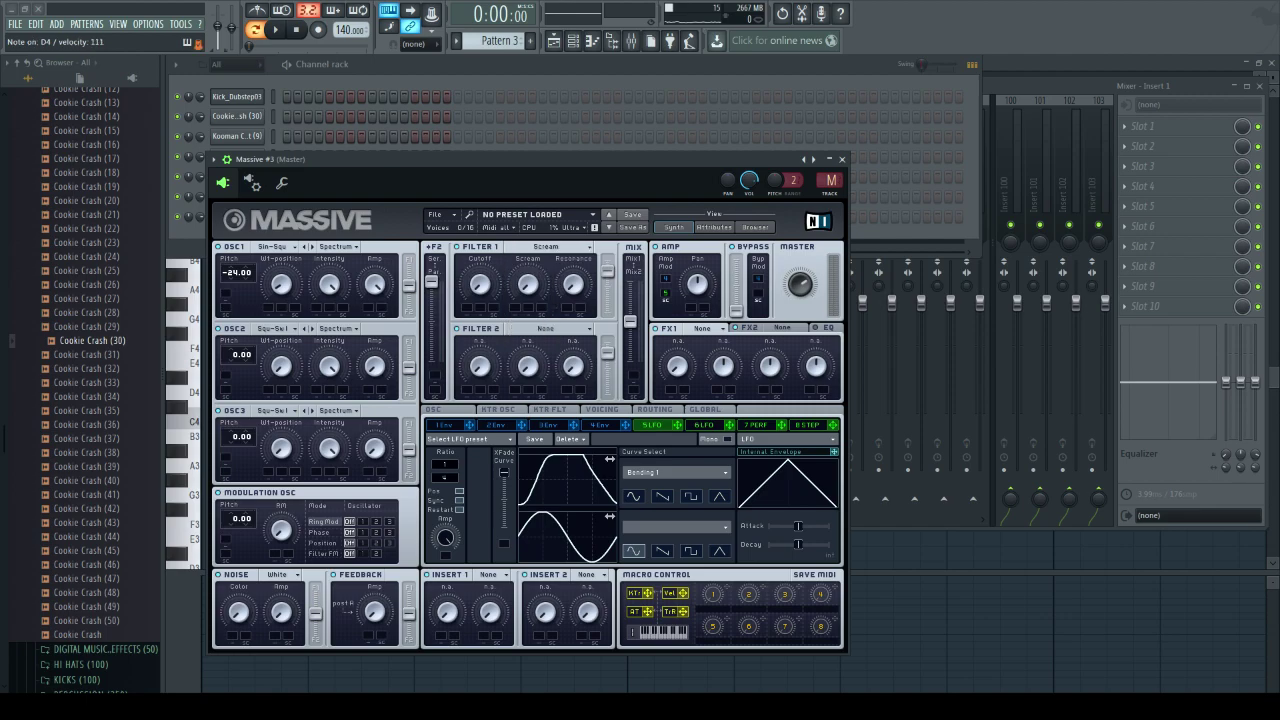
drag(480, 285, 528, 275)
drag(608, 271, 608, 260)
drag(480, 285, 480, 278)
- Set FX1 to Brauner Tube, adjust its Dry/Wet and Drive, and fine-tune the master volume and Filter 1 cutoff
click(706, 329)
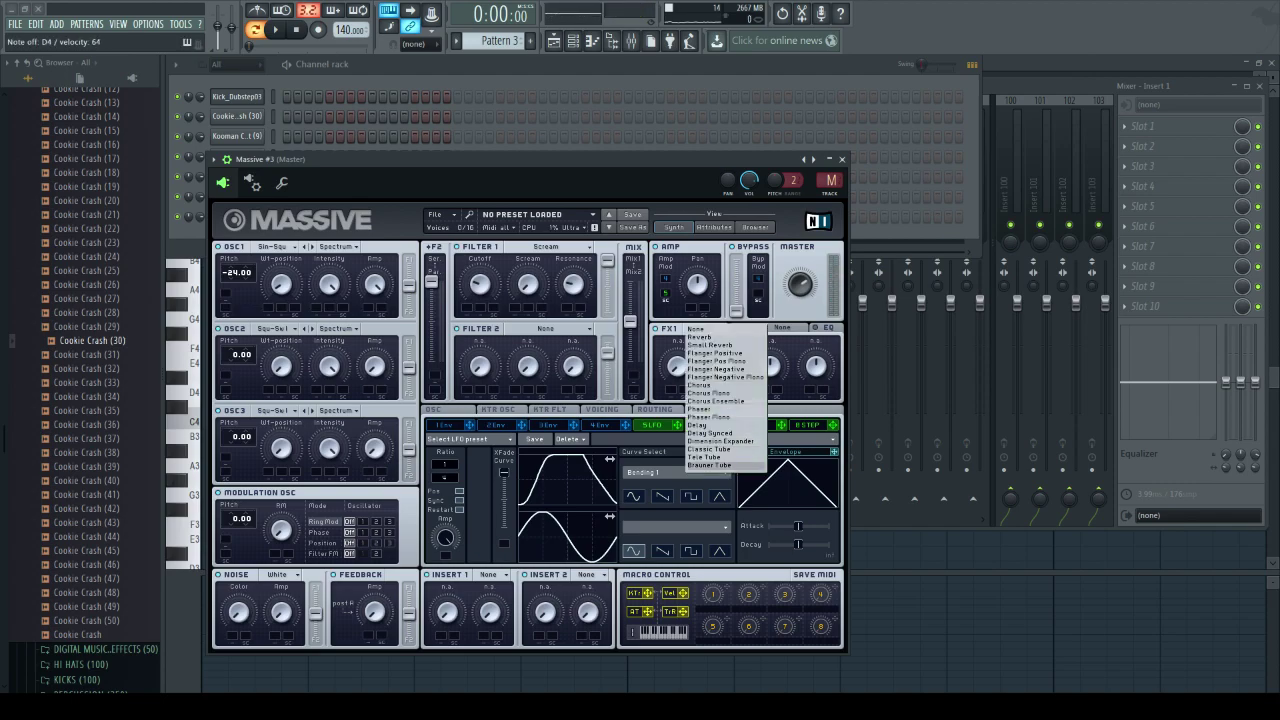
click(709, 465)
drag(677, 366, 723, 392)
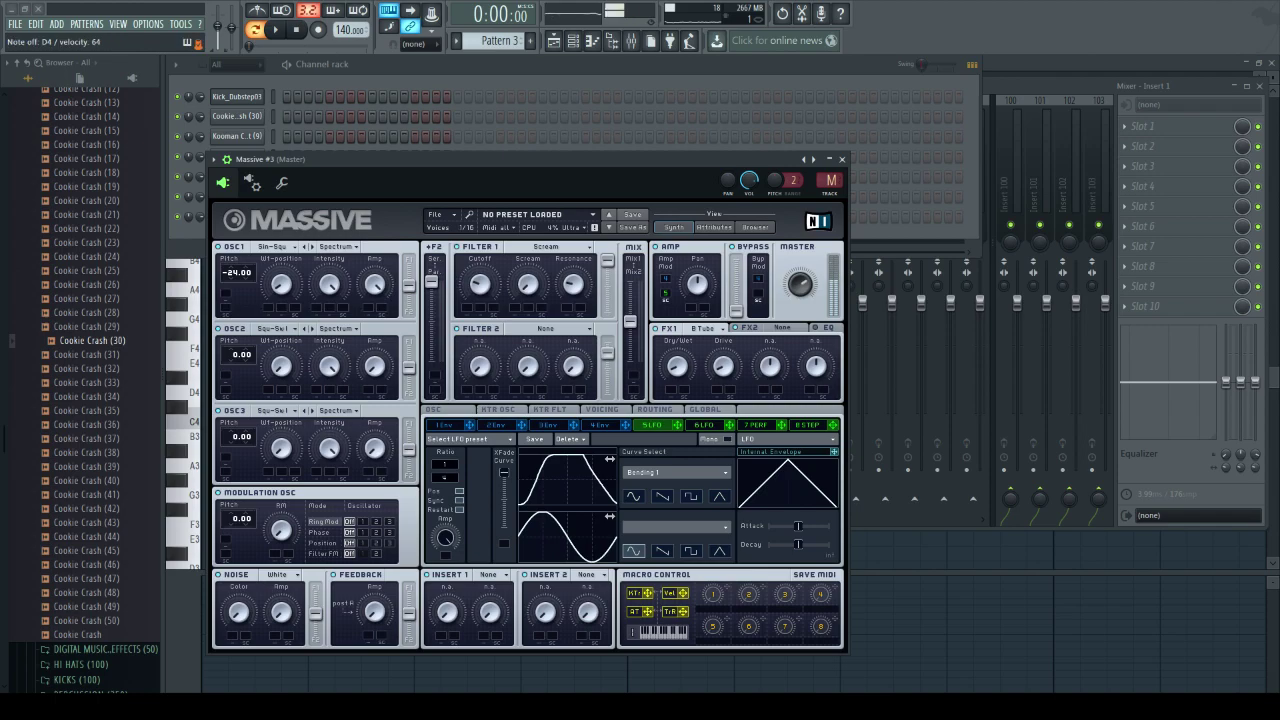
drag(799, 285, 799, 290)
drag(480, 284, 480, 292)
- Return to Pattern 1 with its notes shown in the channel rack
click(424, 70)
right_click(256, 218)
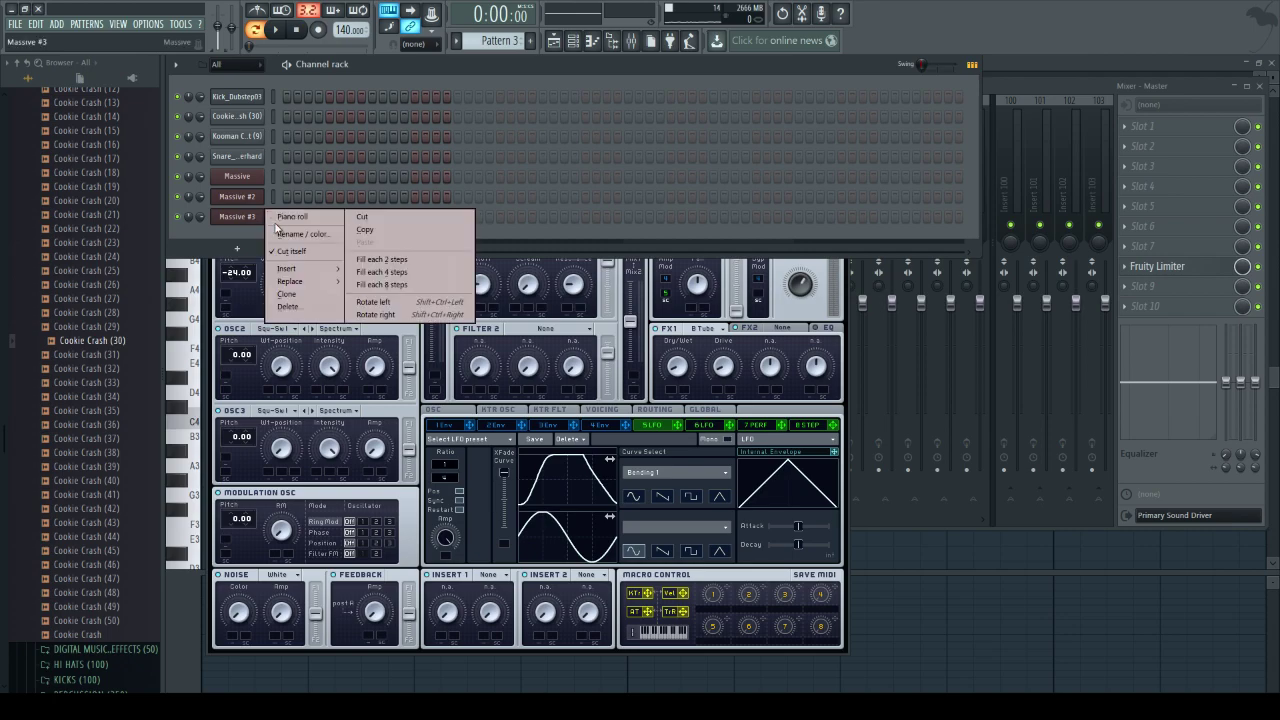
click(254, 231)
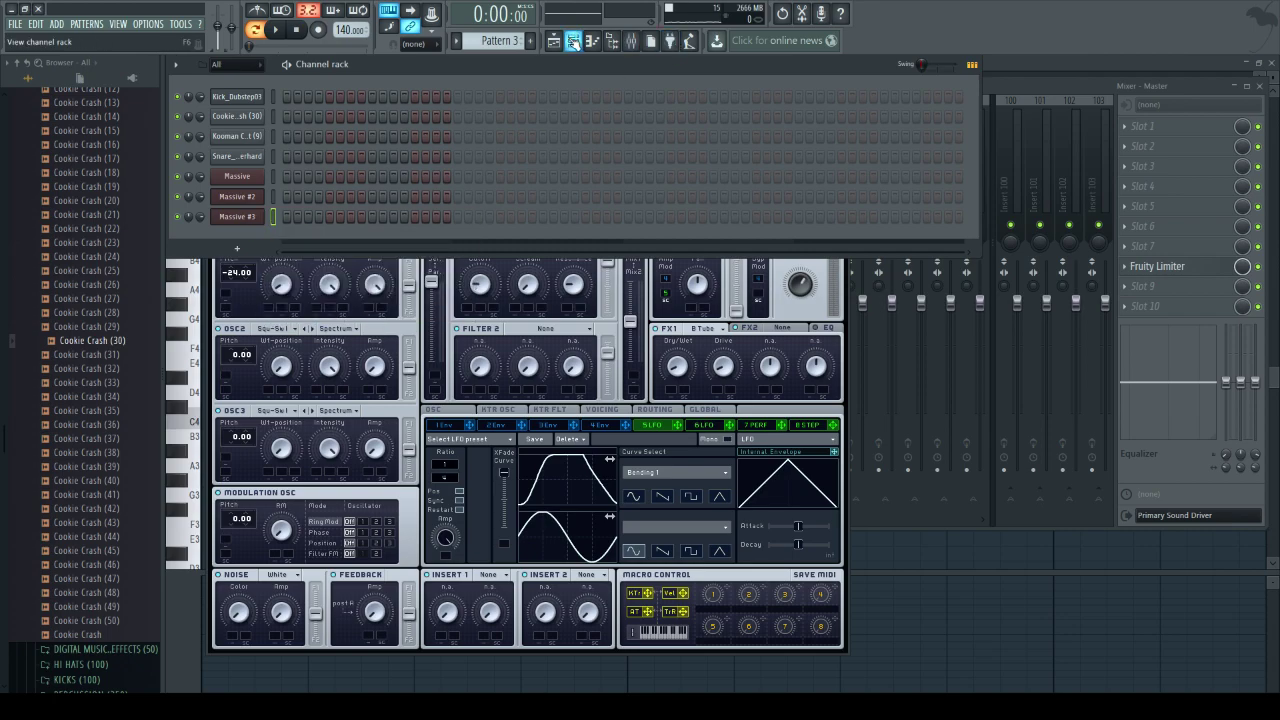
click(573, 41)
scroll(500, 42, up, 2)
click(573, 41)
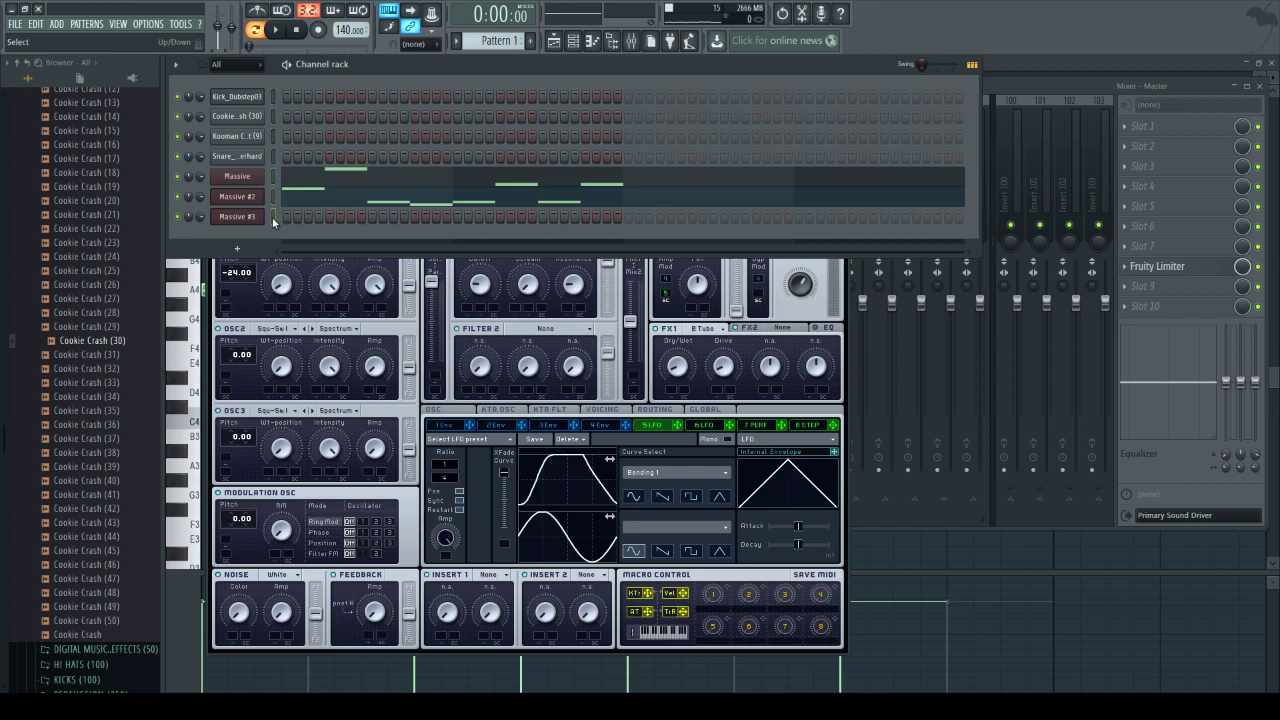
- Copy the Massive #2 notes into Massive #3 and add a one-beat A4 note on beat 2 of bar 1
click(273, 219)
key(ctrl+v)
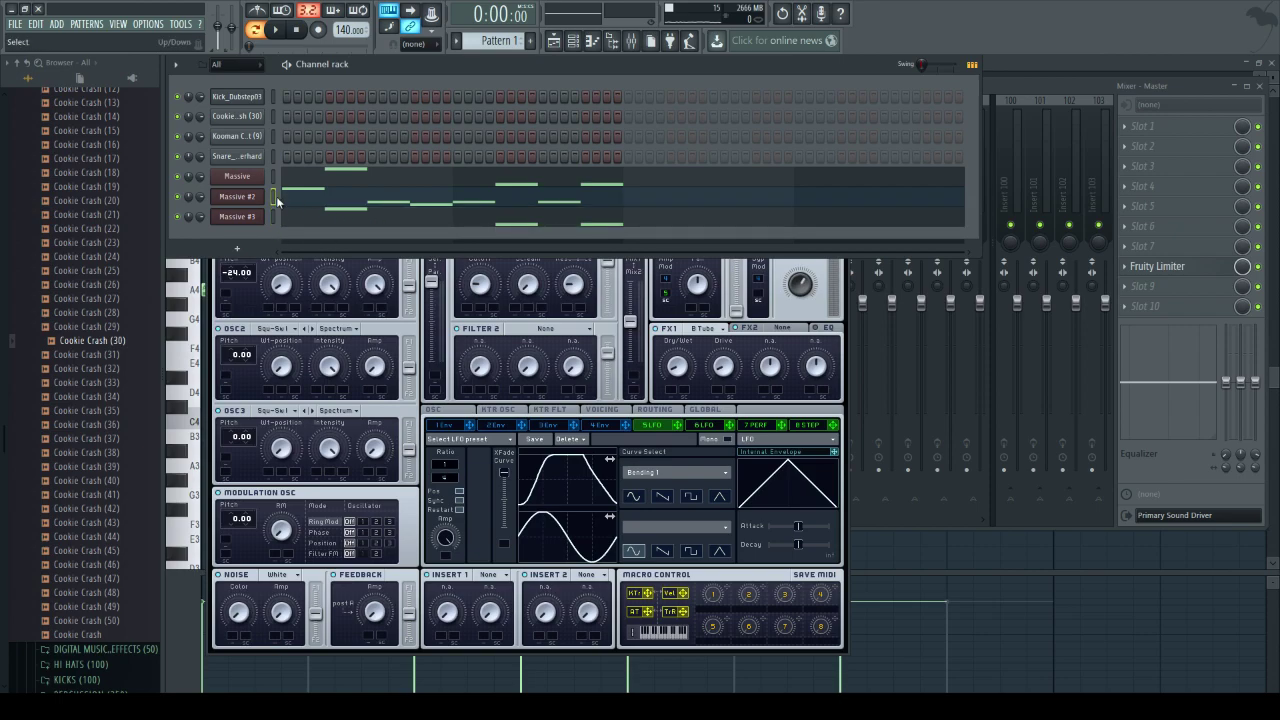
click(273, 218)
key(ctrl+v)
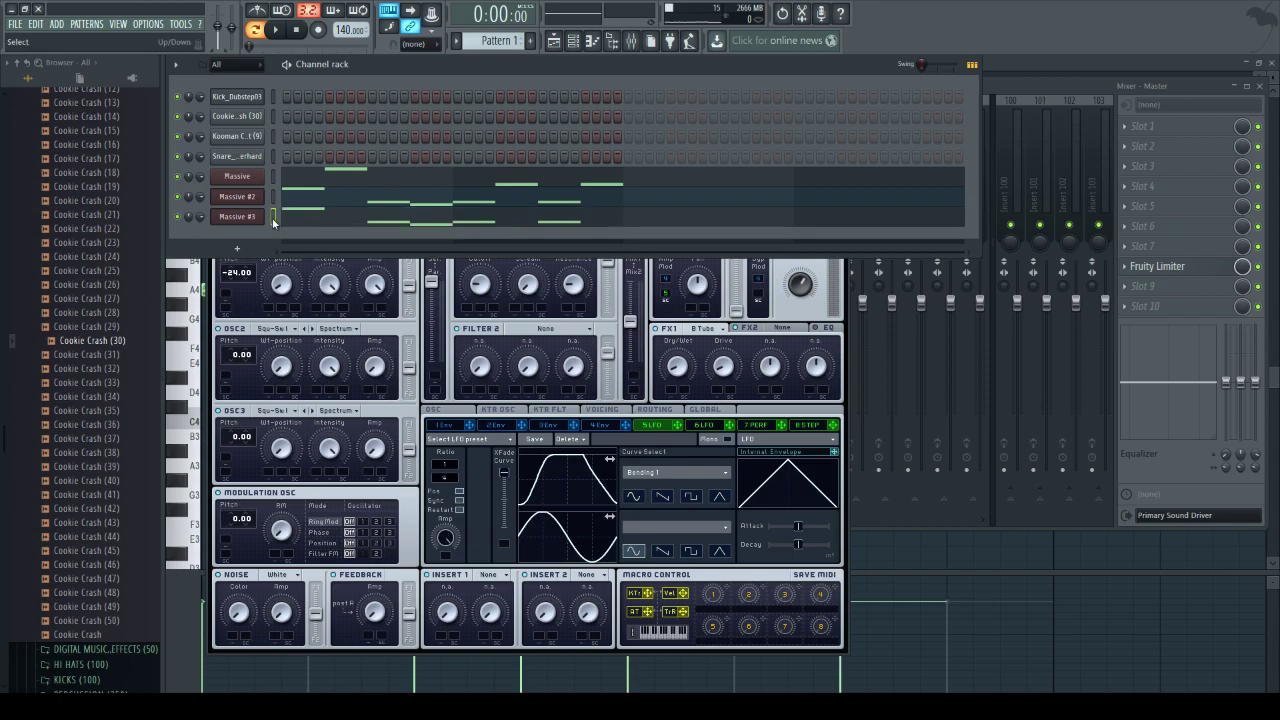
click(353, 215)
click(309, 289)
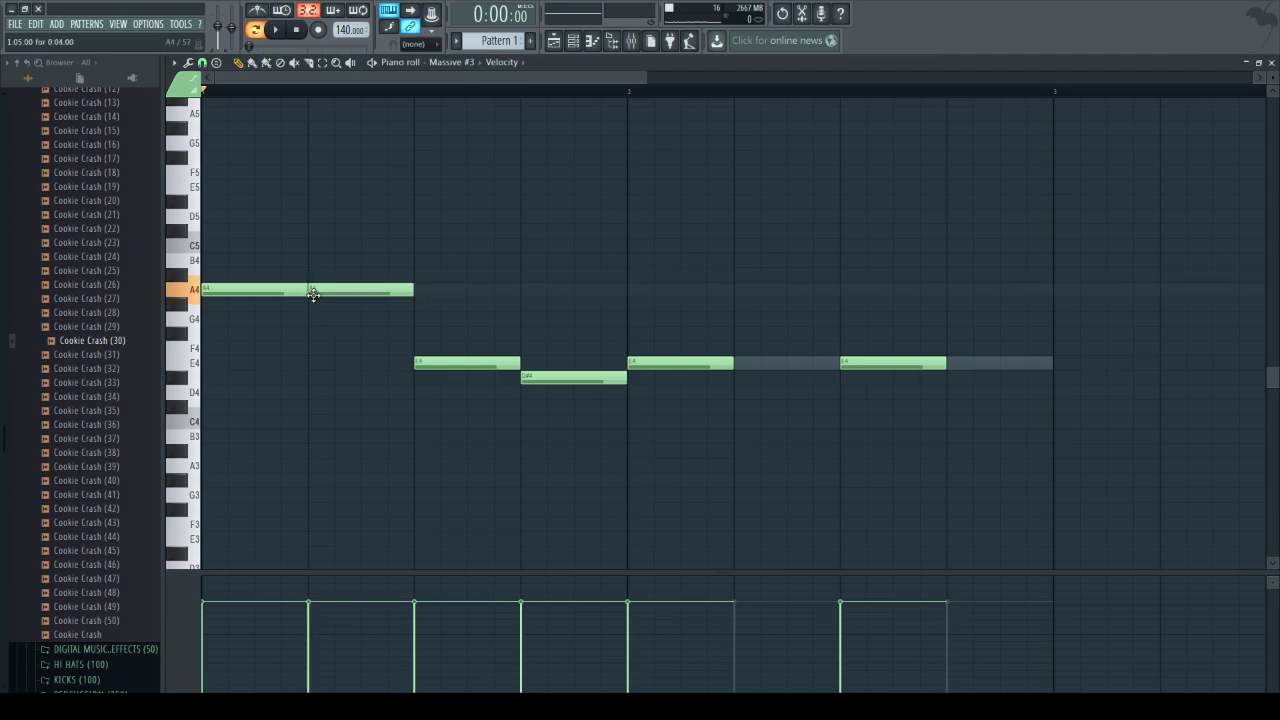
- Fill the gaps in bar 2 of Massive #3 with one-beat E4 notes on beats 2 and 4
click(749, 363)
click(951, 363)
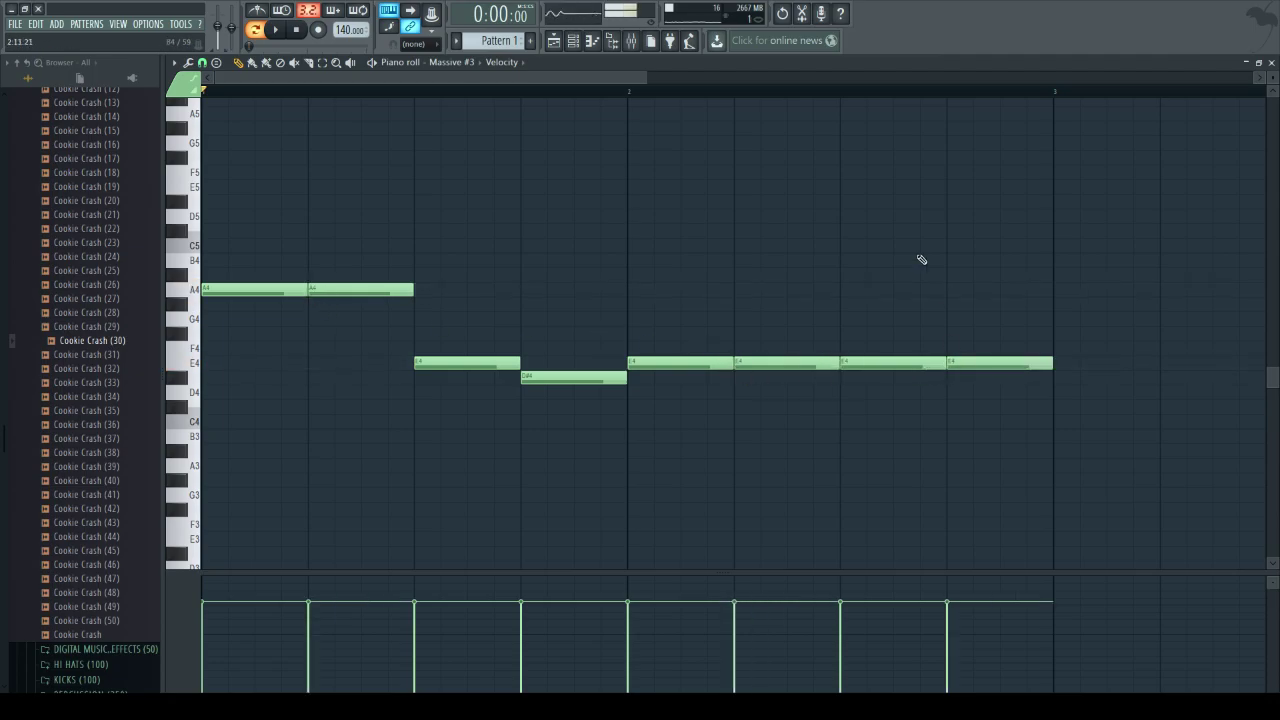
- Rename the Massive #3 mixer track on insert 6 as Sub Bass
click(631, 44)
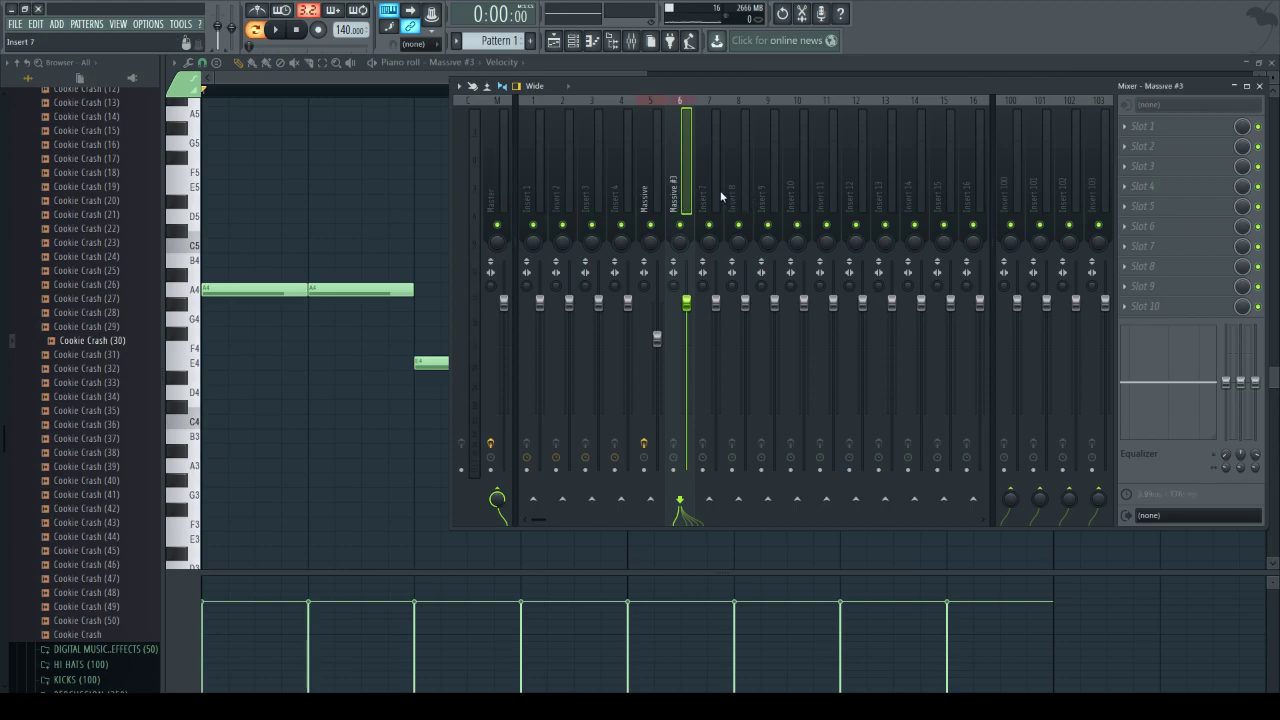
right_click(685, 190)
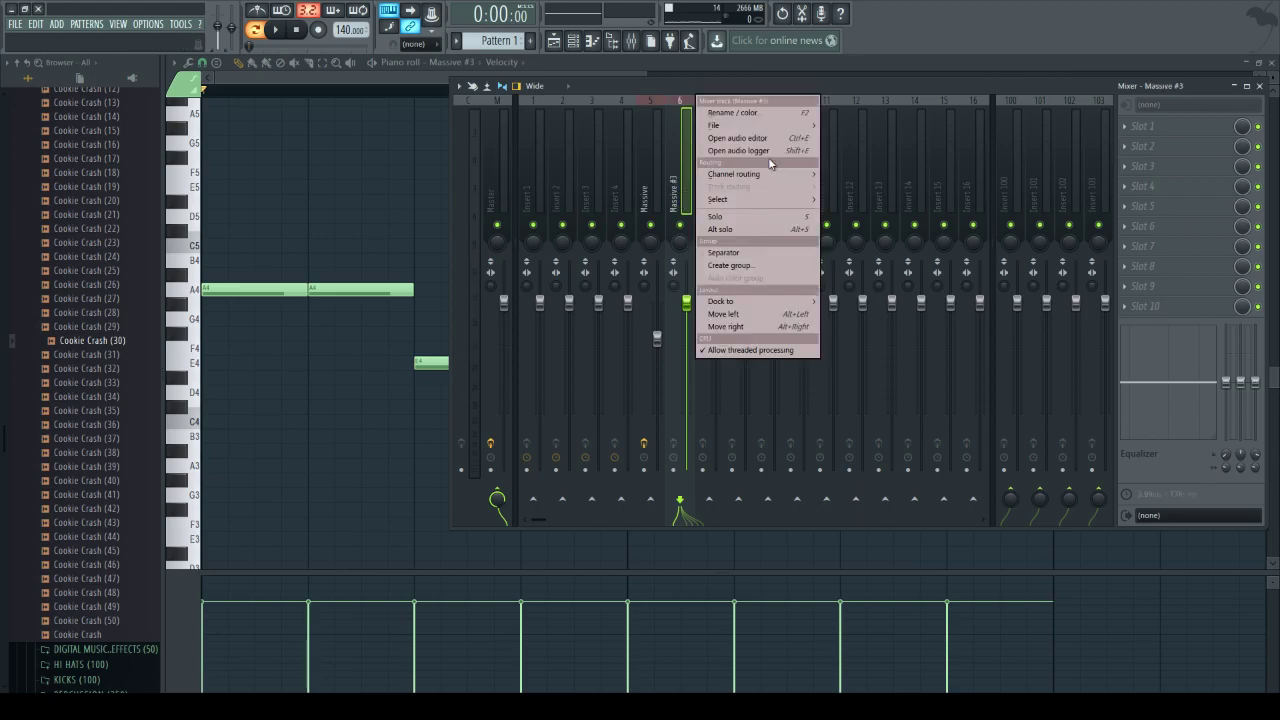
click(730, 107)
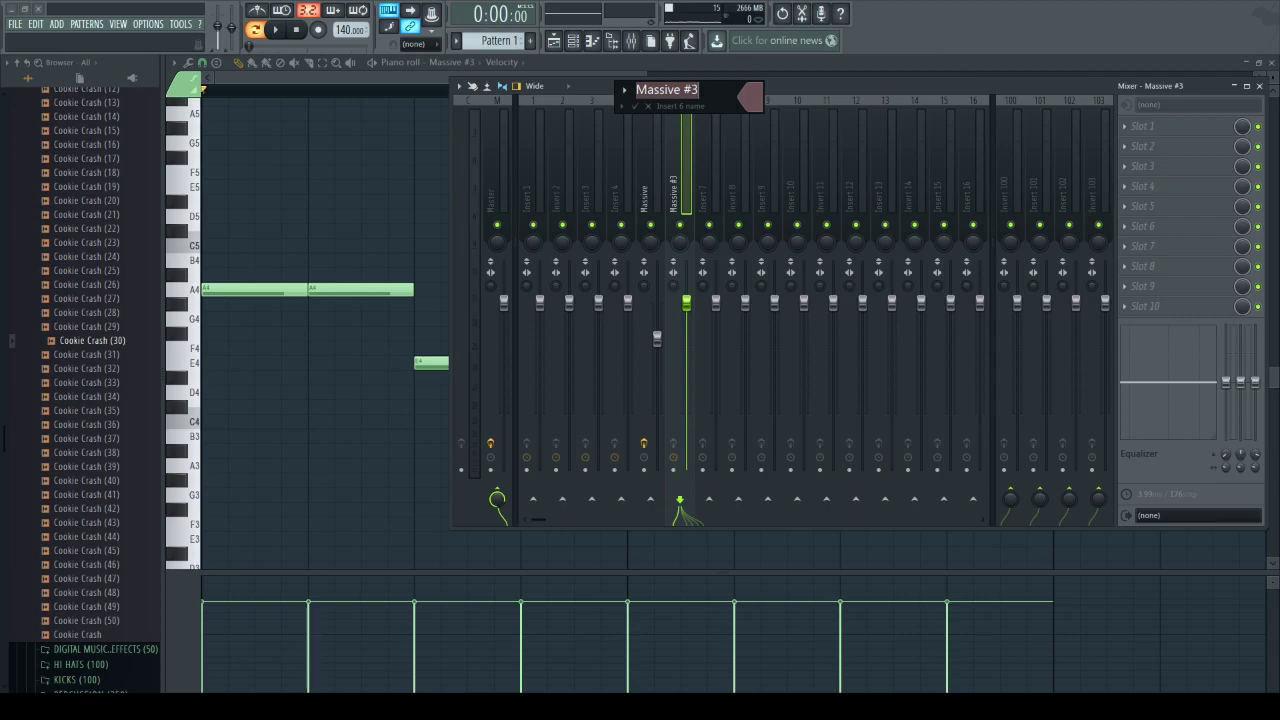
text(Sub)
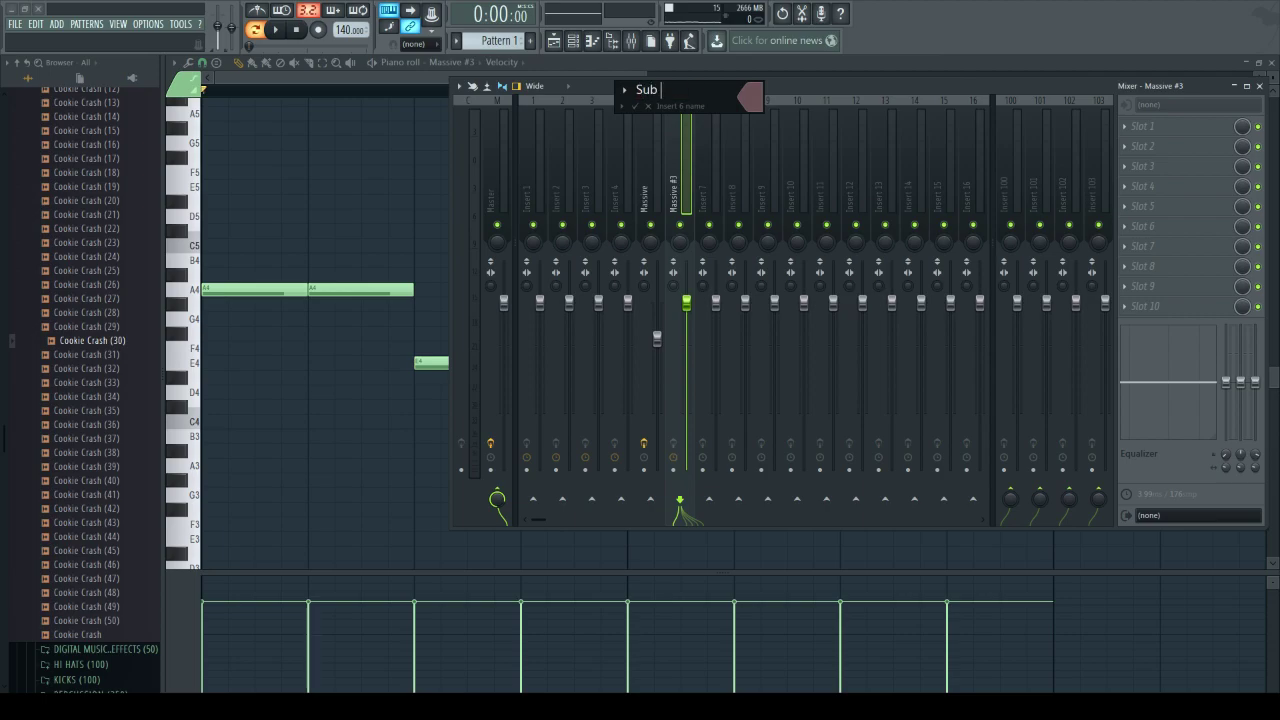
text( Bass)
key(Return)
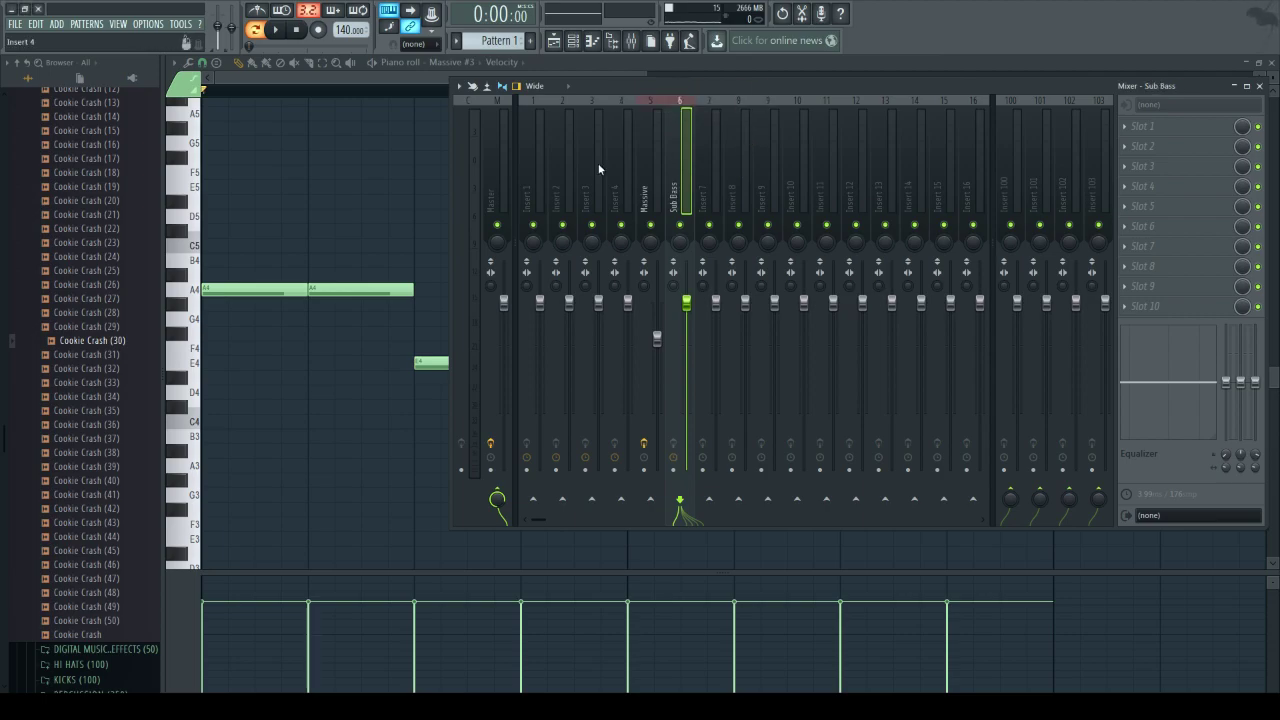
- Rename the Massive mixer track on insert 5 as Synth
right_click(643, 172)
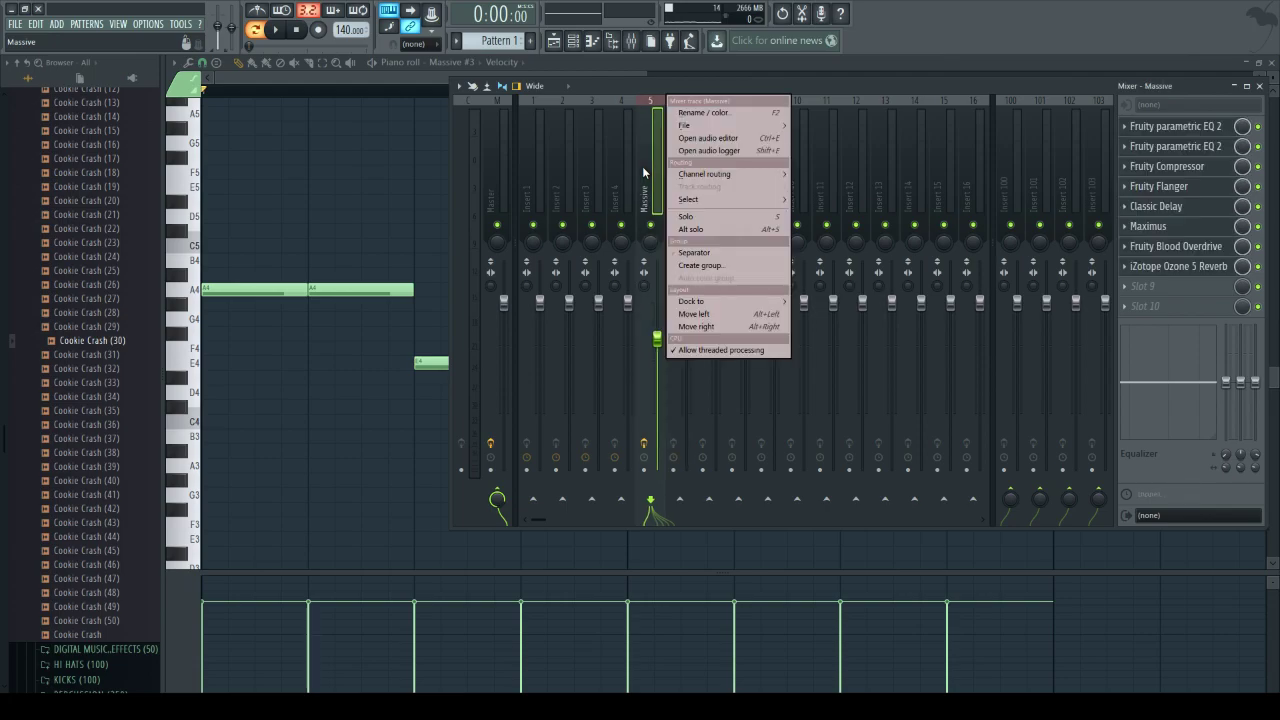
click(754, 114)
text(Synth)
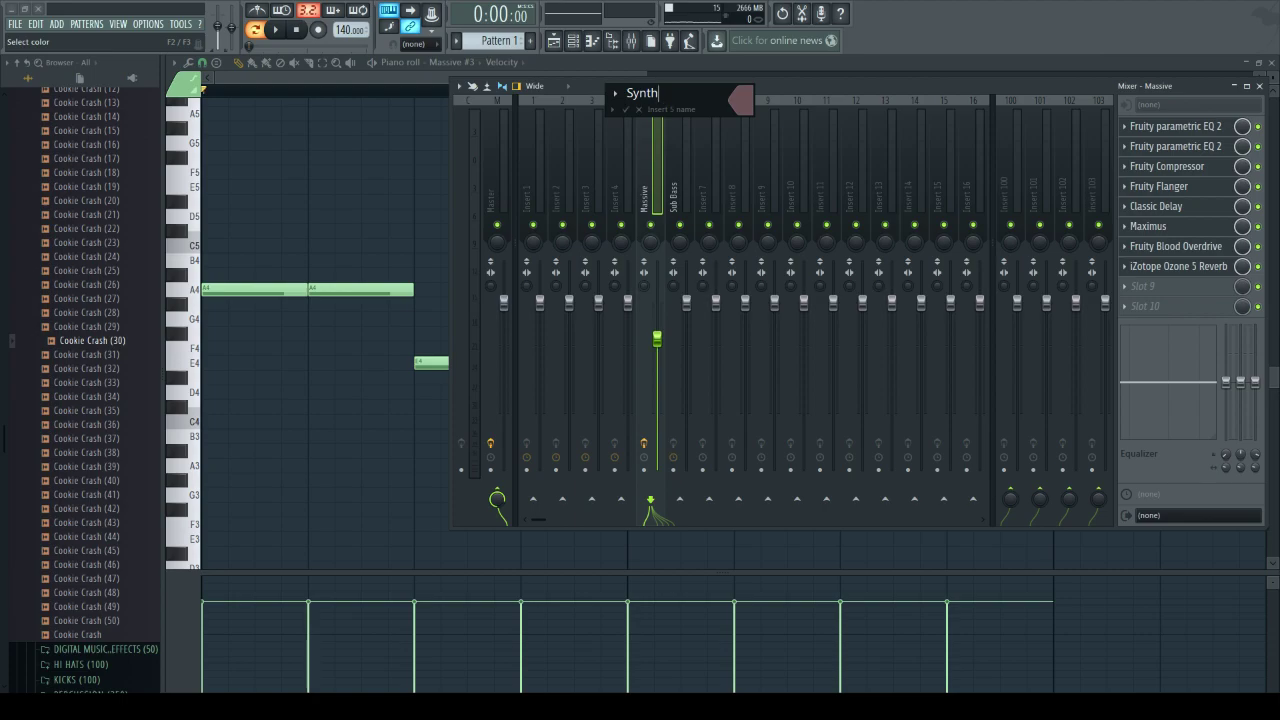
key(Return)
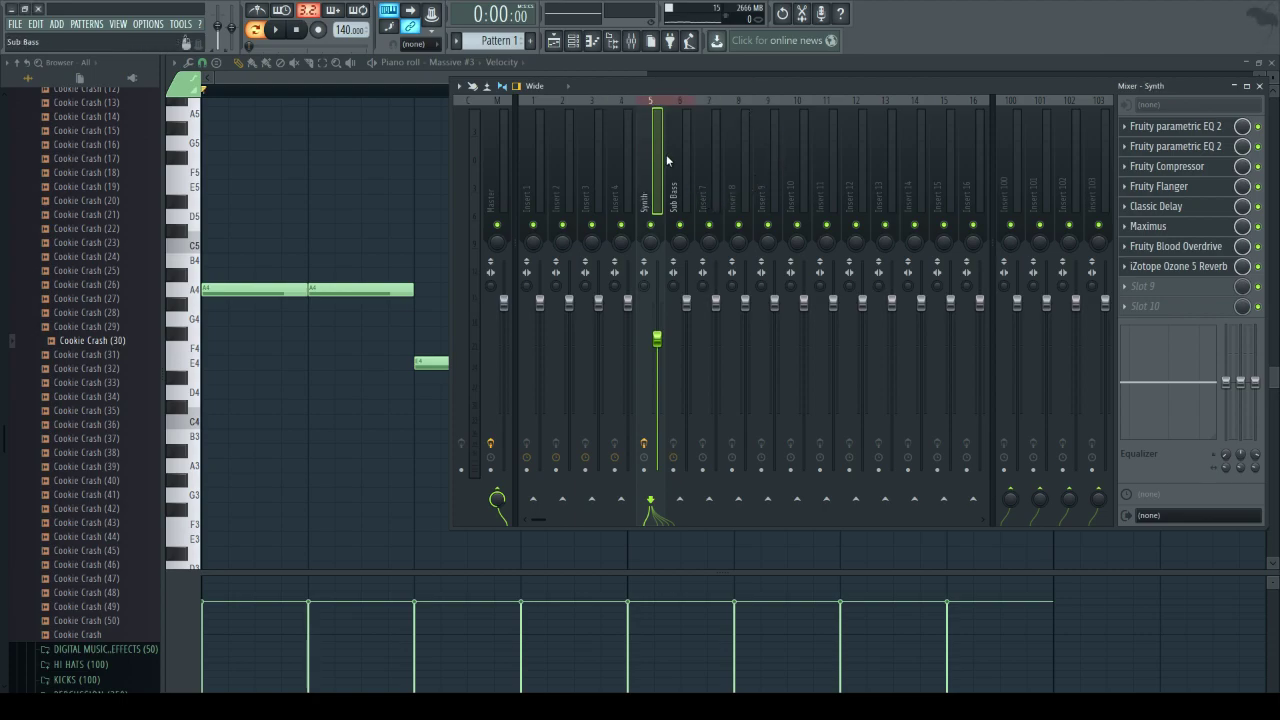
- Audition the bass with test notes and lower the Sub Bass mixer track's volume
key(x)
key(x)
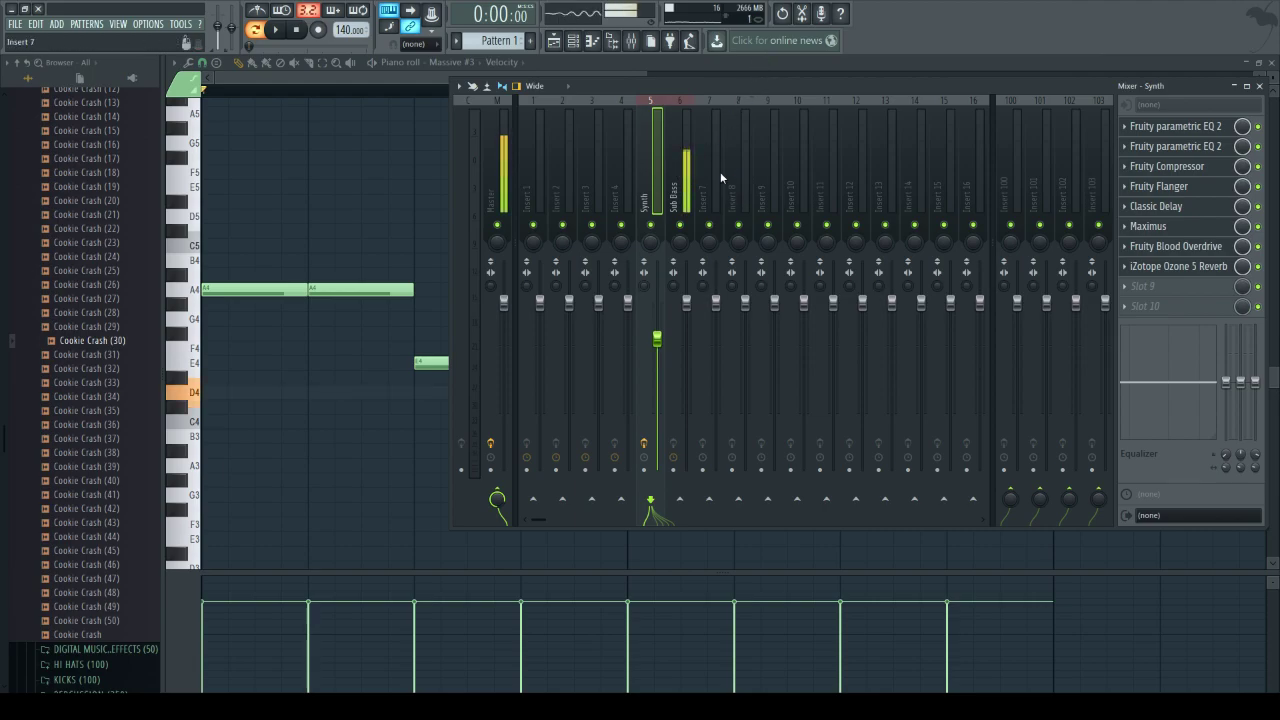
click(680, 205)
key(x)
drag(688, 309, 688, 341)
key(x)
- Insert Fruity Parametric EQ 2 on Sub Bass, load a high-pass/low-pass preset, and lower the low-pass band to about 160 Hz
click(1150, 126)
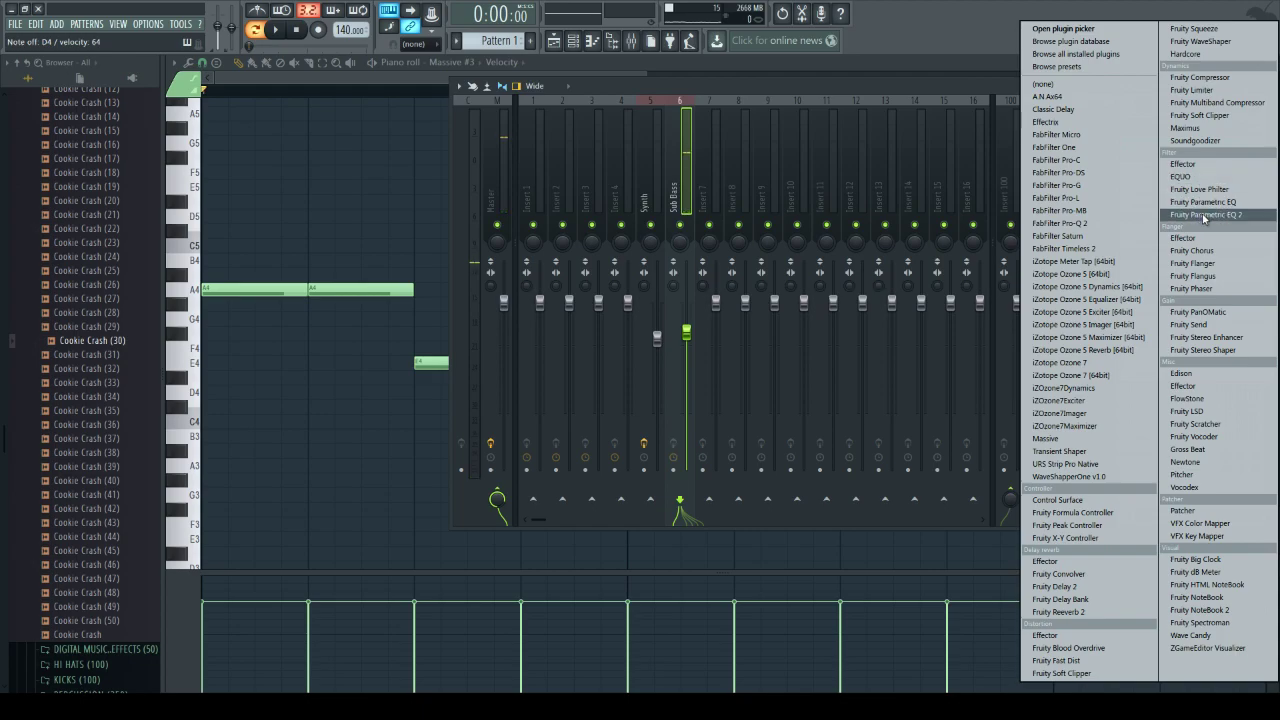
click(1204, 216)
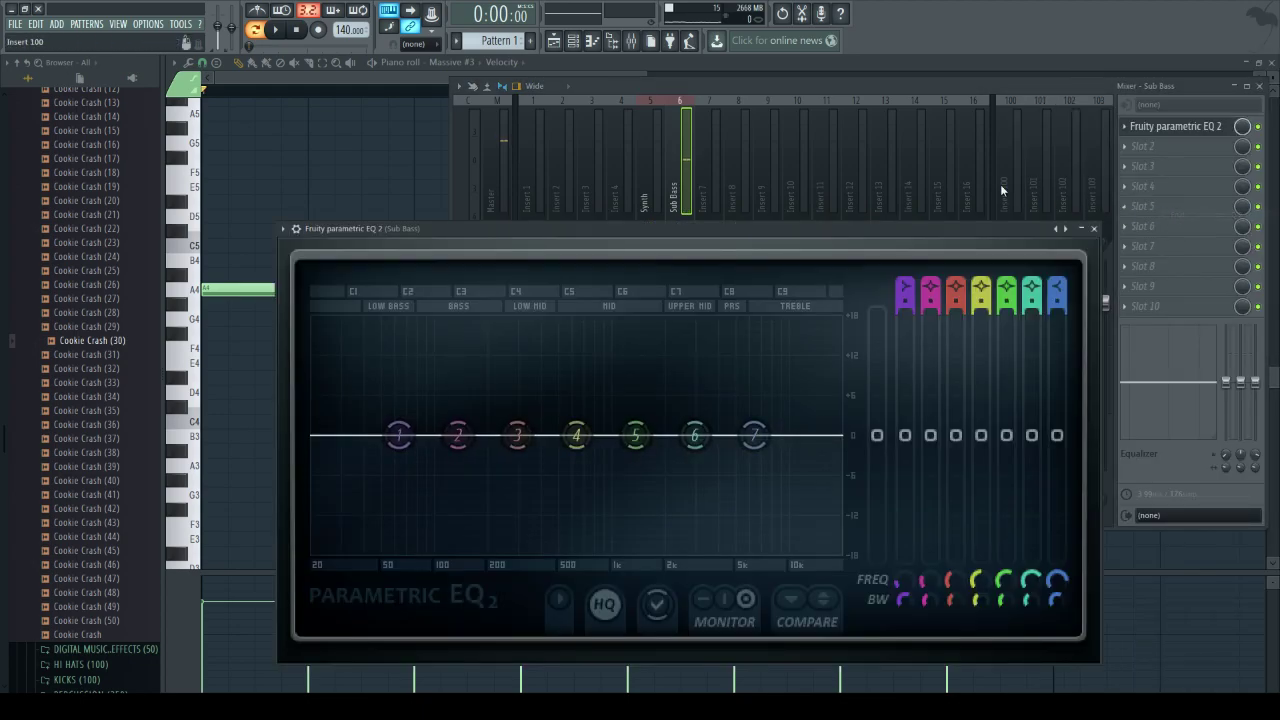
click(283, 228)
mouse_move(371, 268)
click(474, 316)
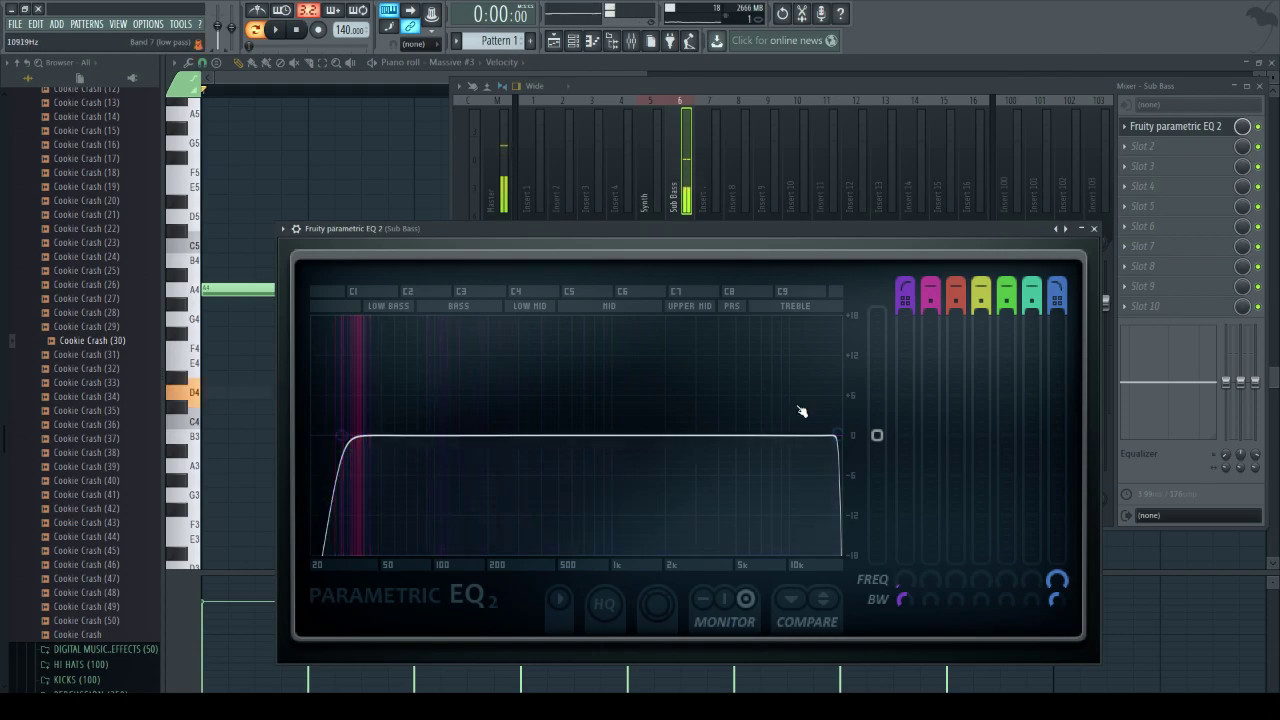
drag(836, 437, 479, 435)
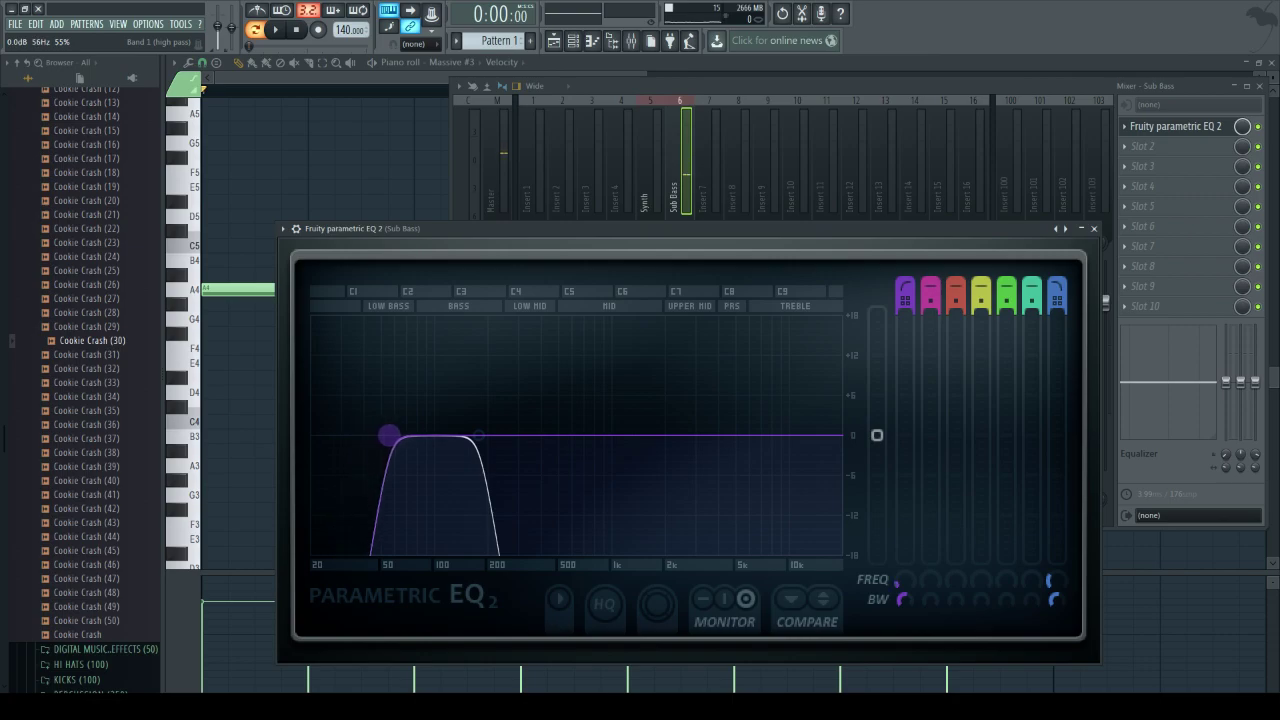
drag(374, 435, 374, 435)
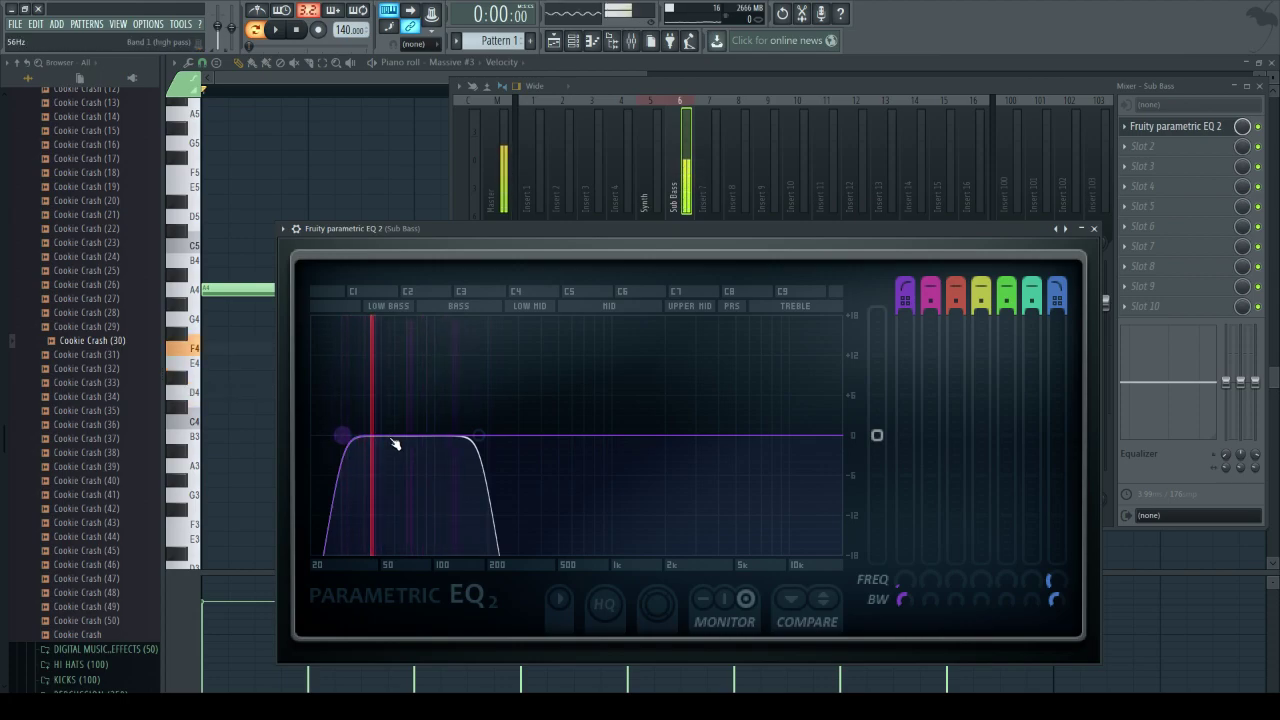
- Raise the Synth track's volume slightly and set the Sub Bass track's volume to 85% during playback of Pattern 1
click(634, 120)
click(657, 338)
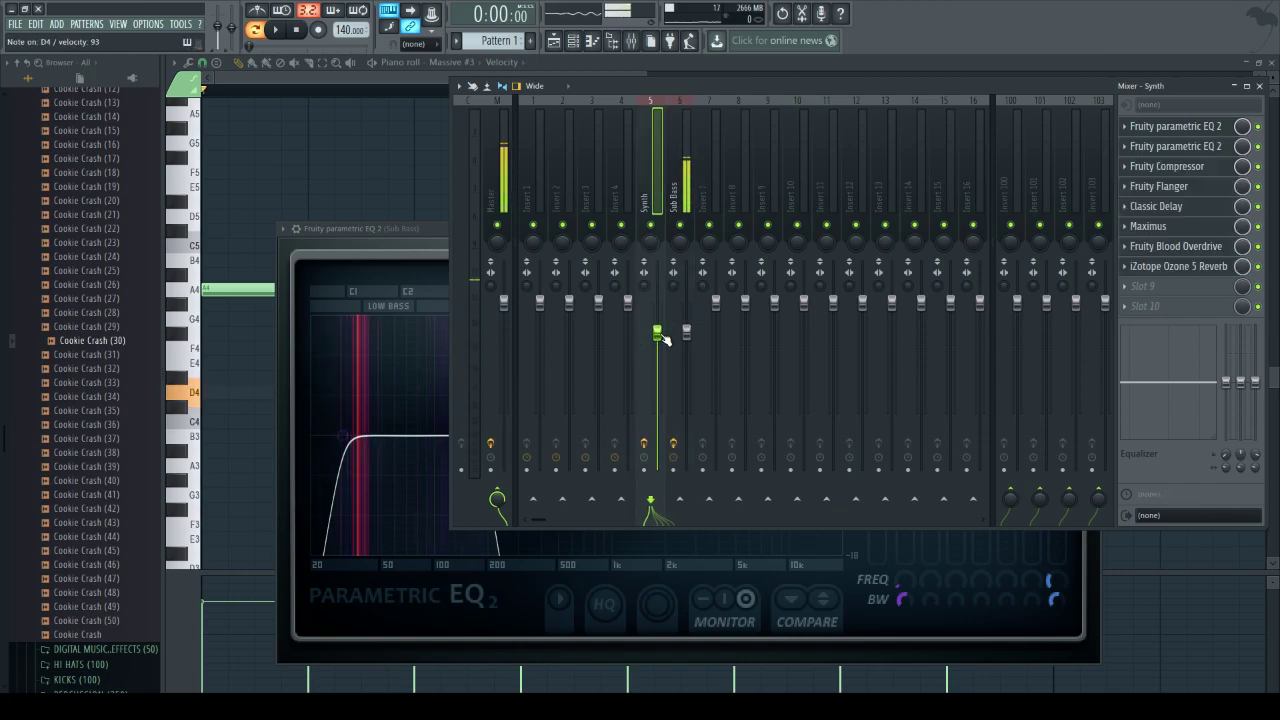
click(573, 42)
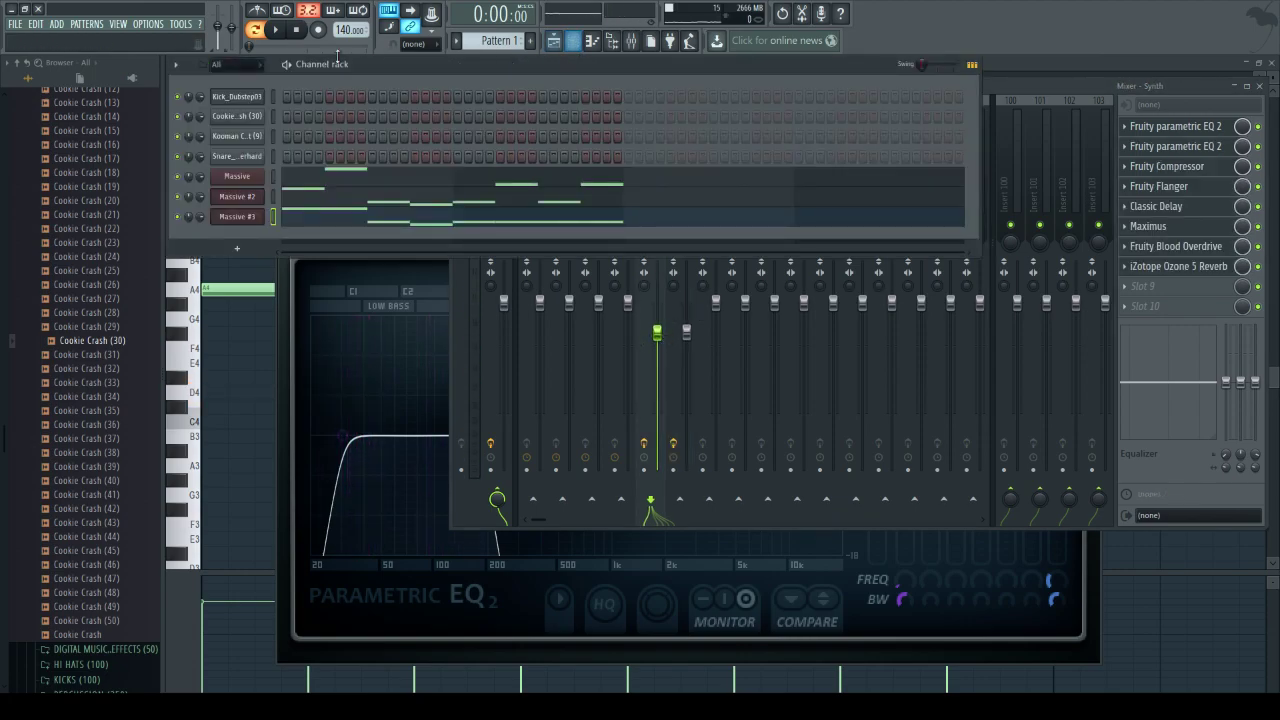
click(275, 30)
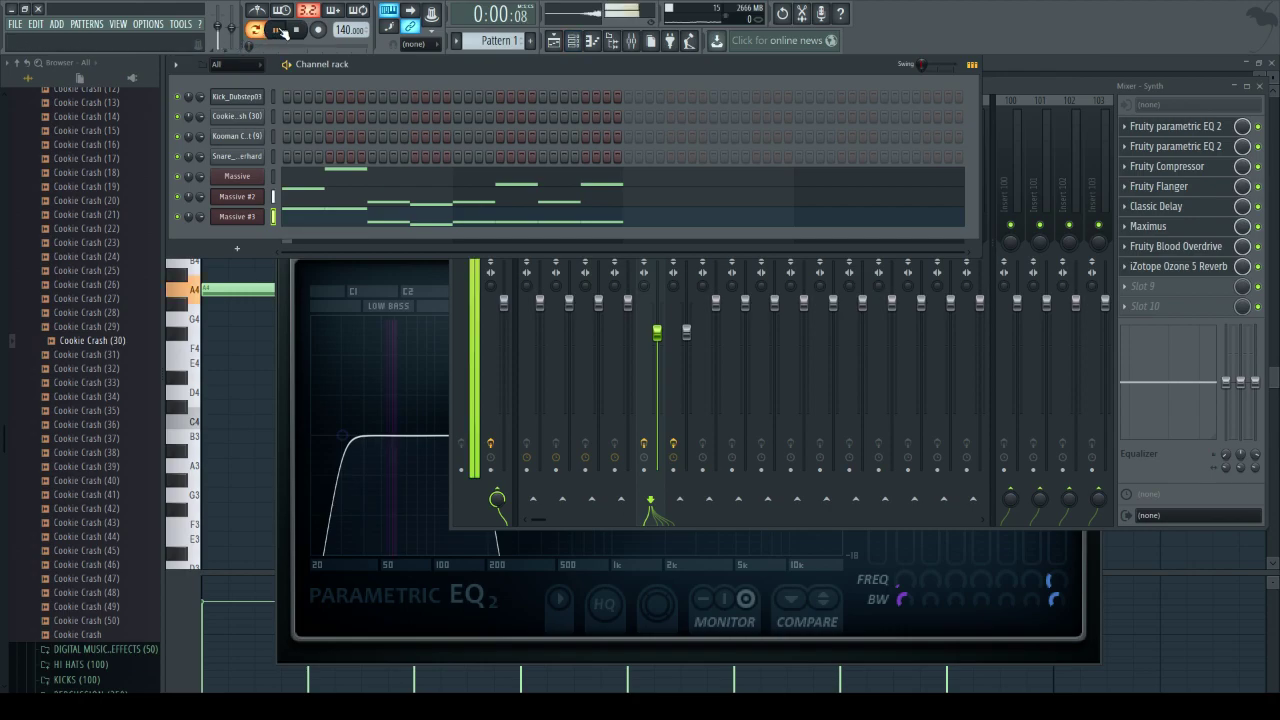
click(1076, 97)
click(686, 330)
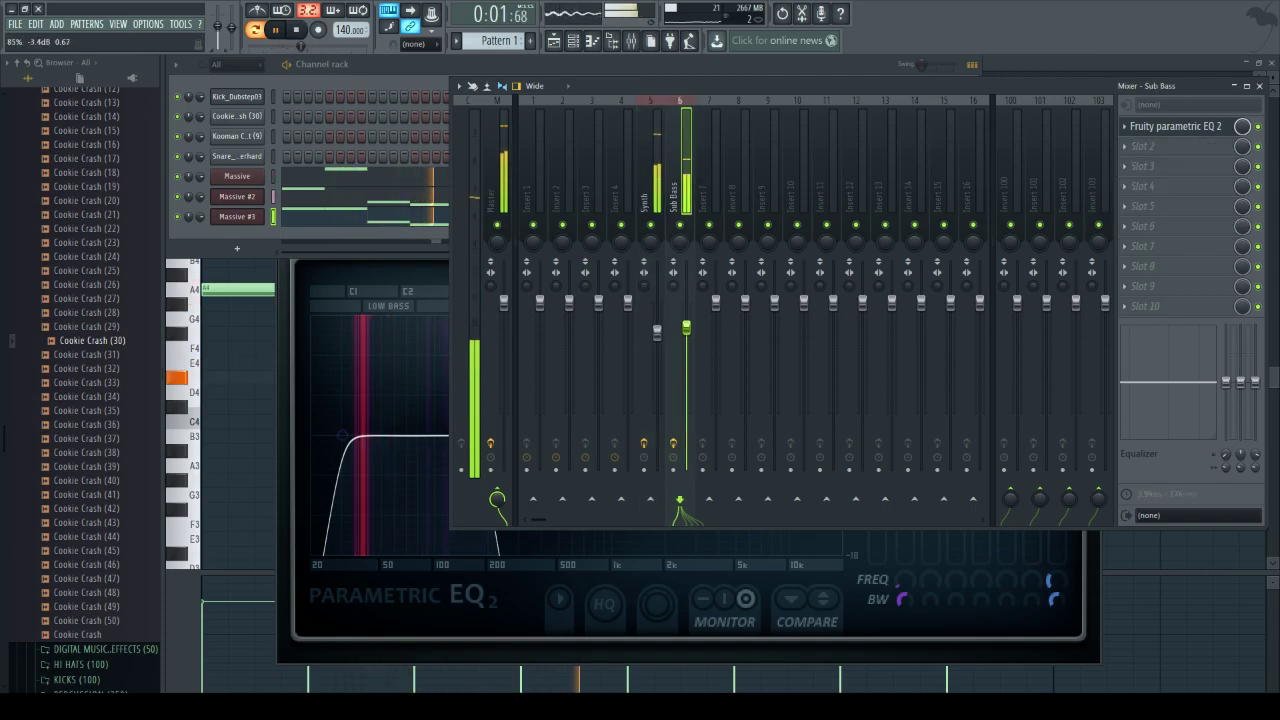
click(296, 30)
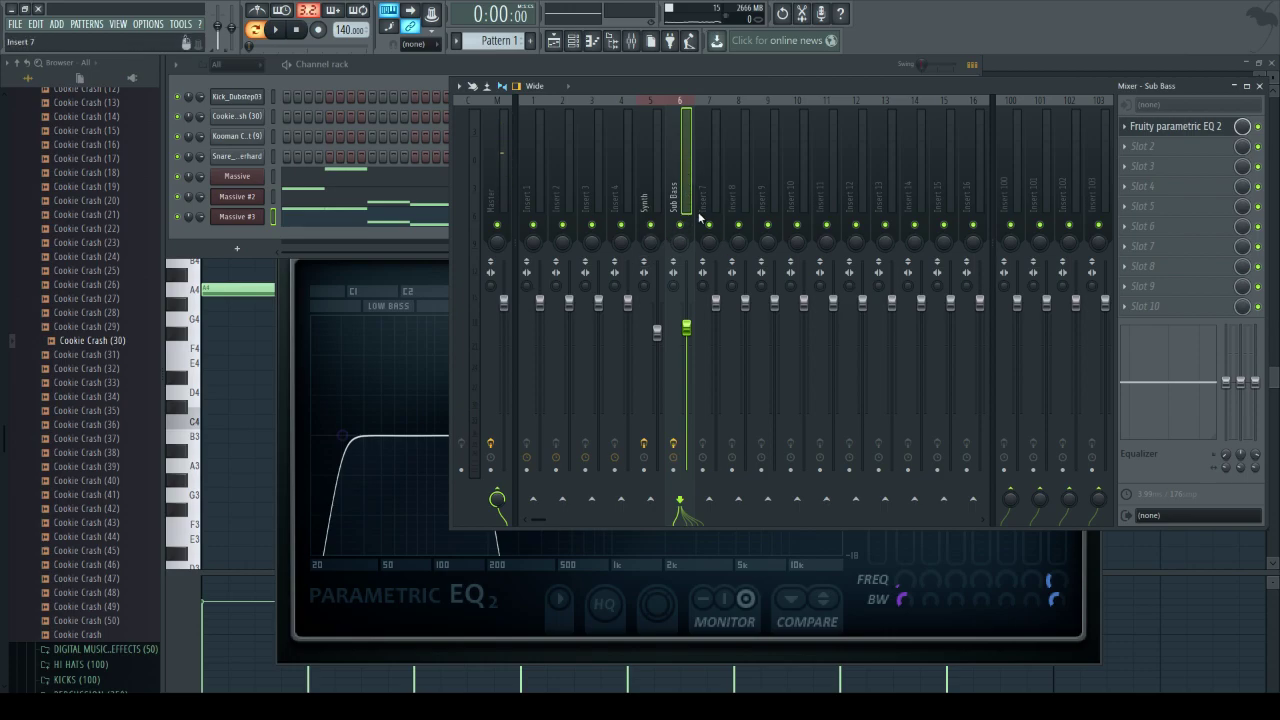
click(652, 205)
click(680, 215)
click(644, 210)
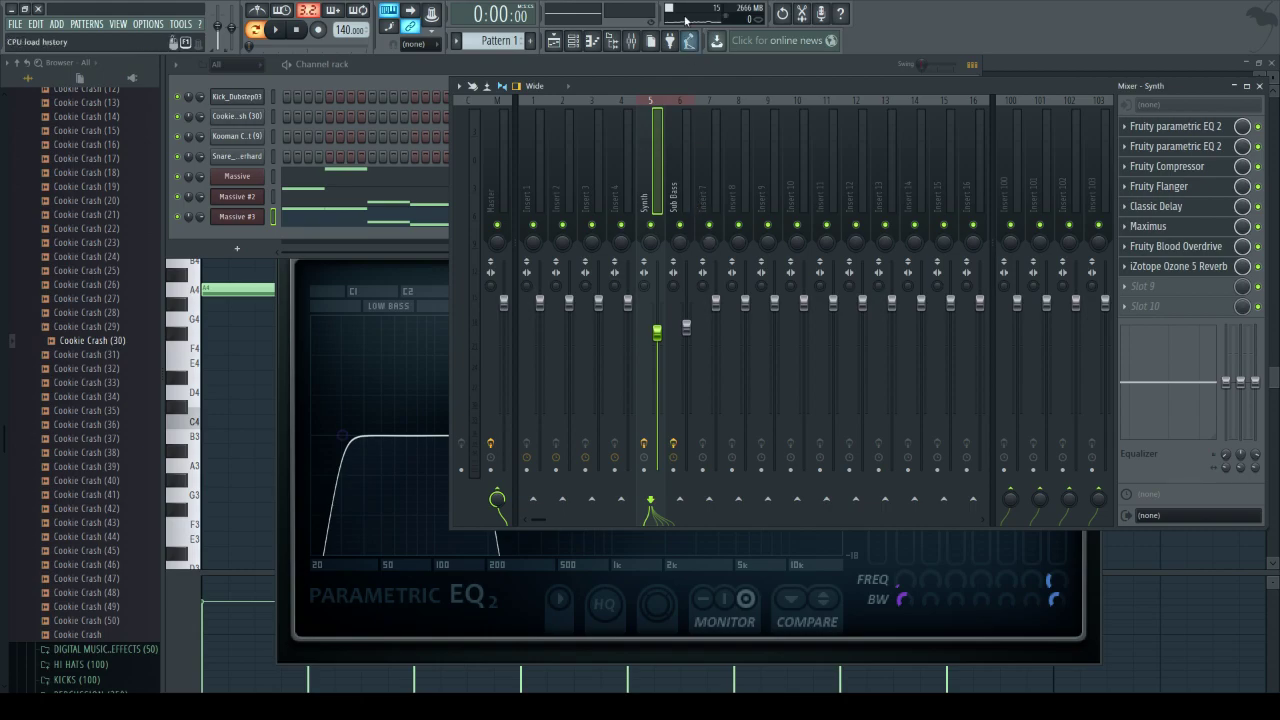
- Duplicate all Pattern 1 and Pattern 2 clips in the playlist so the copies fill bars 5 to 8
click(554, 42)
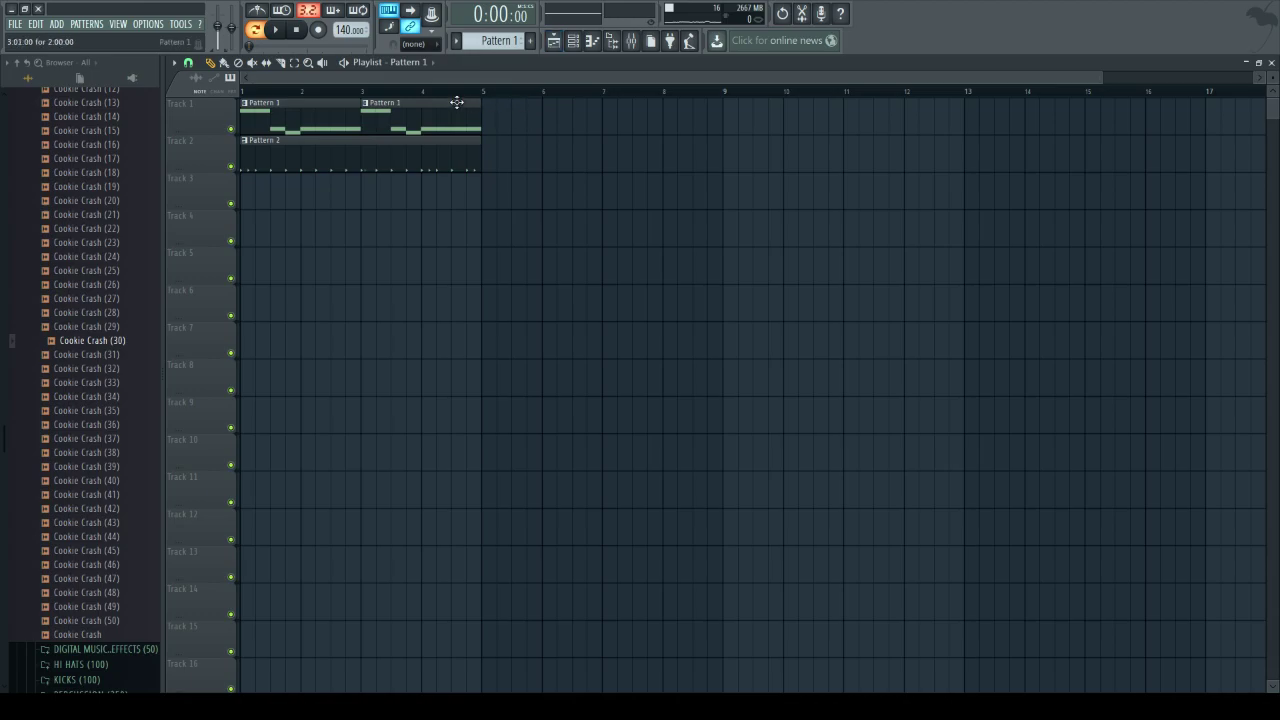
click(300, 66)
drag(527, 283, 226, 126)
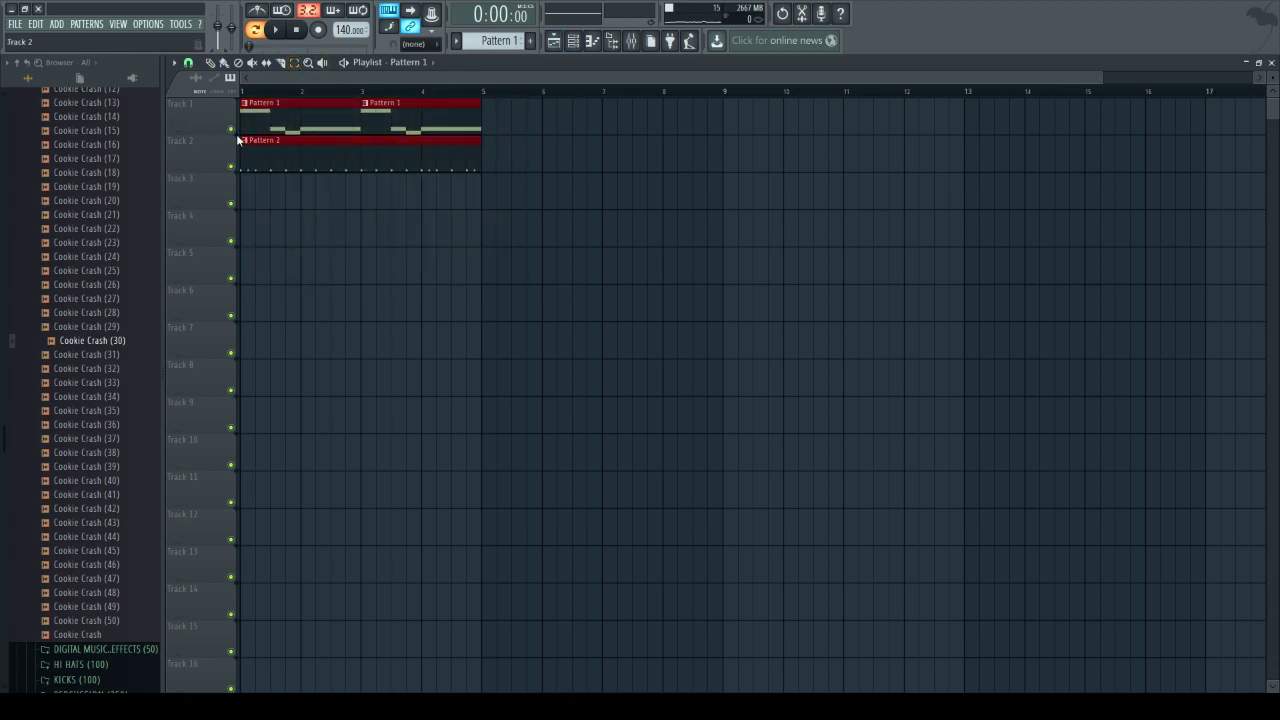
key(ctrl+b)
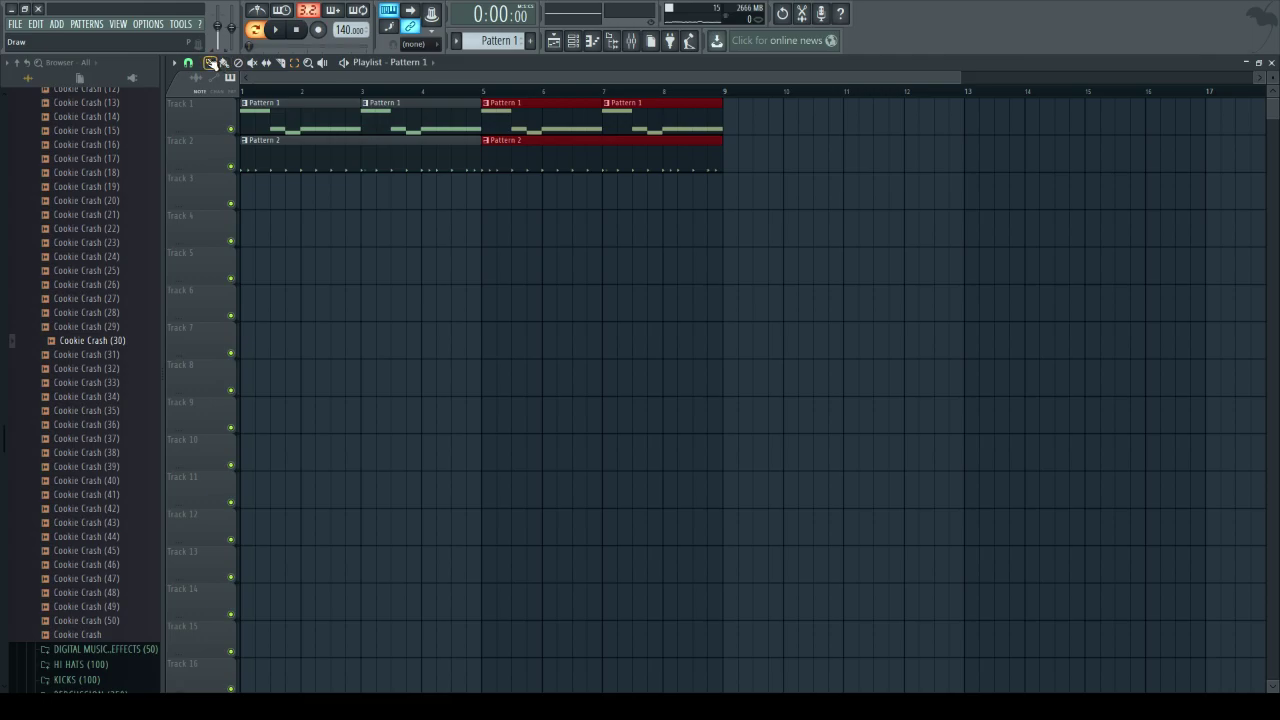
scroll(315, 243, down, 3)
scroll(283, 286, up, 3)
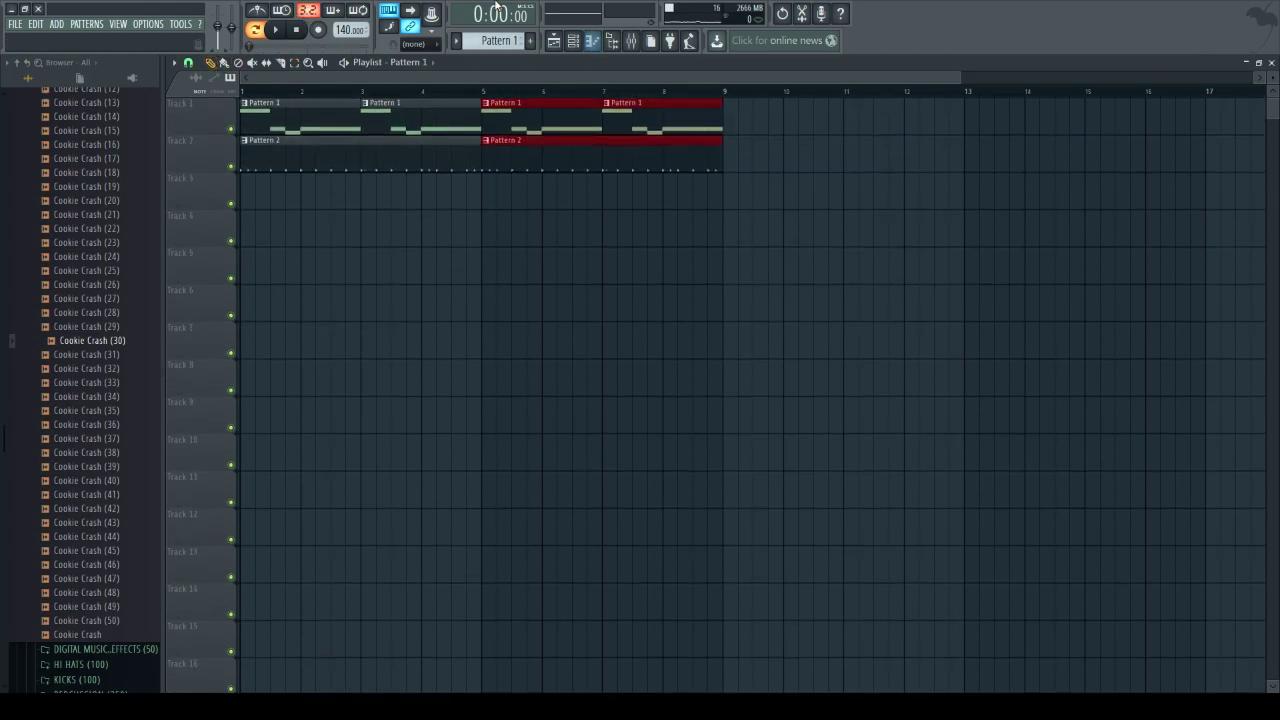
- Play Pattern 1 with the channel rack shown to check the layered basses
click(573, 41)
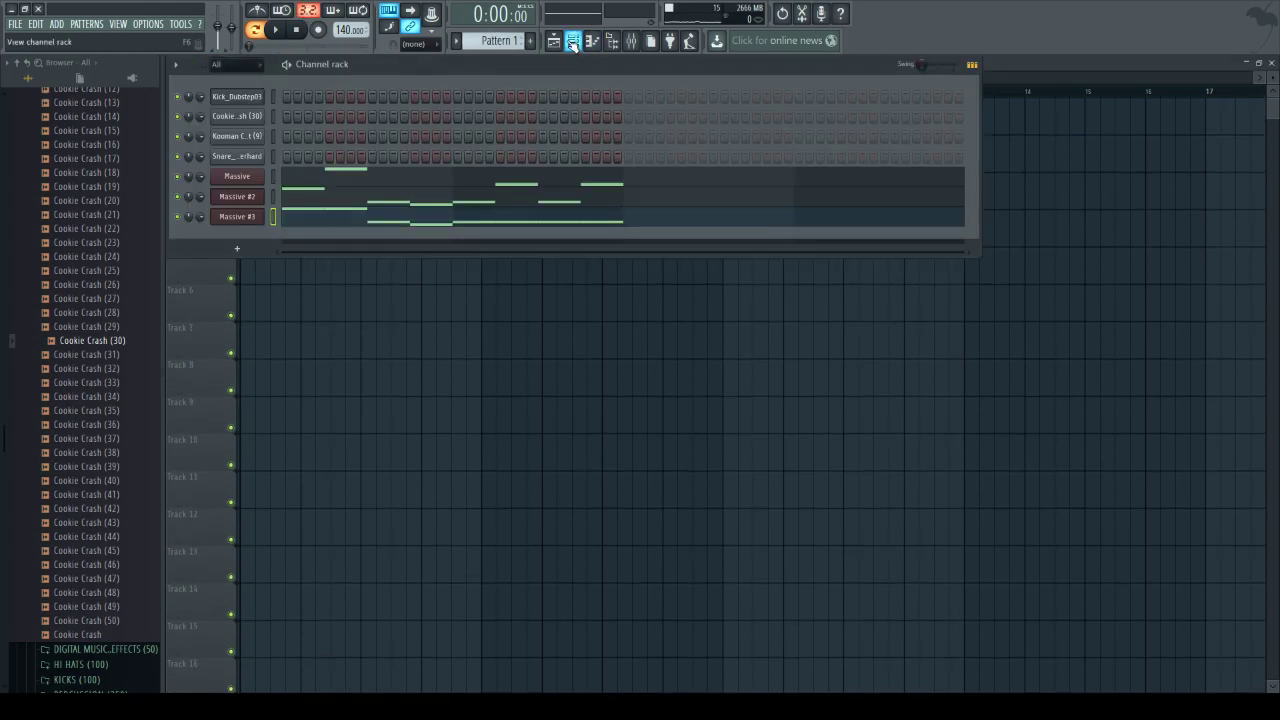
drag(230, 53, 228, 53)
click(278, 31)
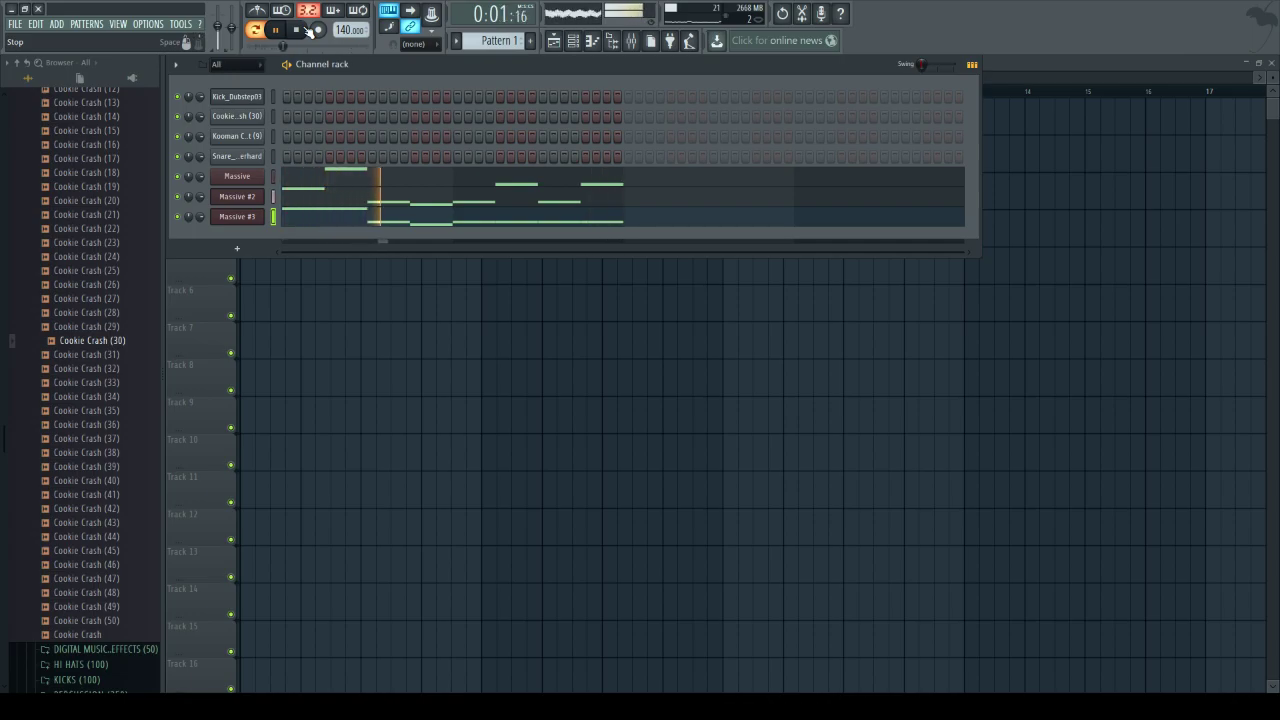
click(296, 32)
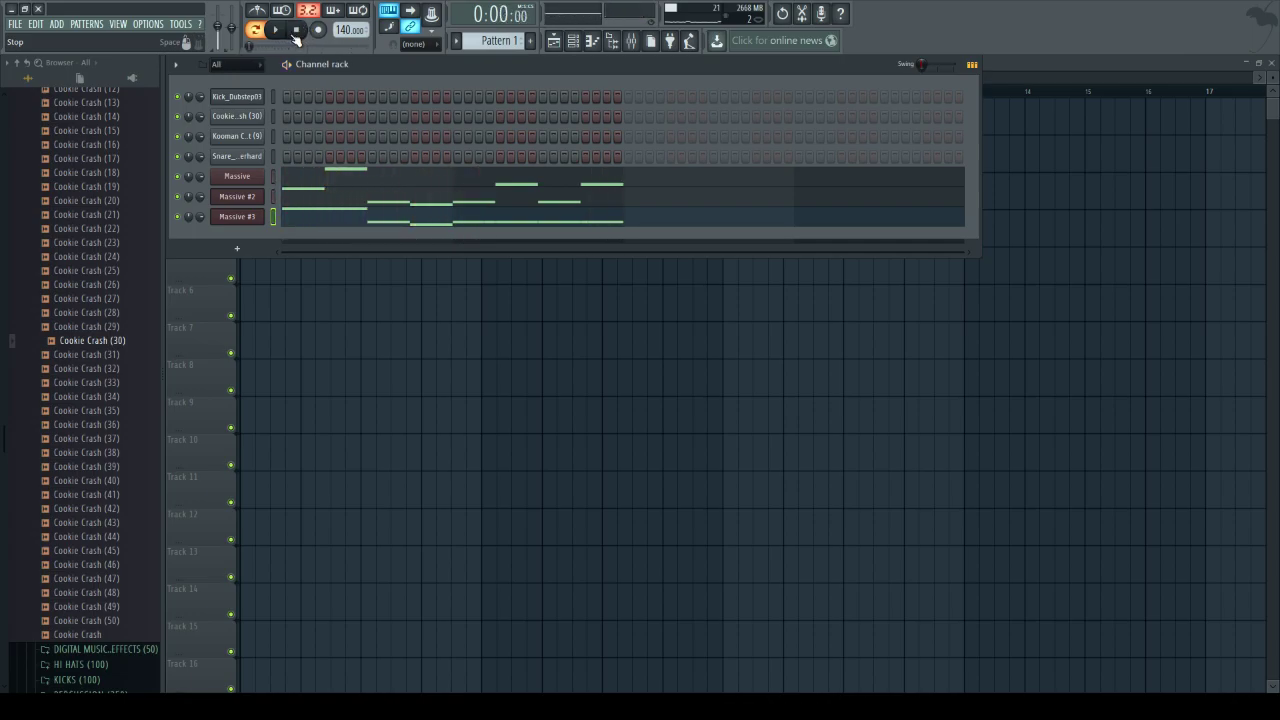
- Open Massive #2 and set the ratio of its 5 Perf performer to 1/16, auditioning with test notes
click(255, 198)
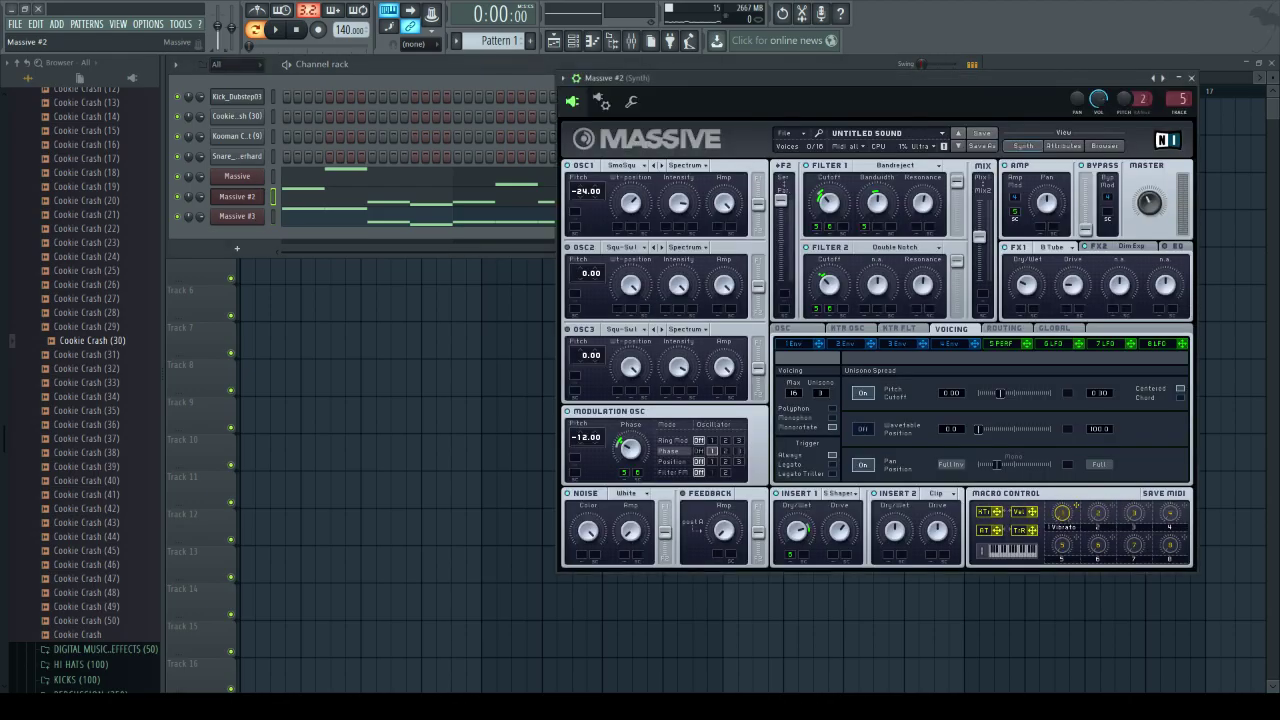
click(1000, 343)
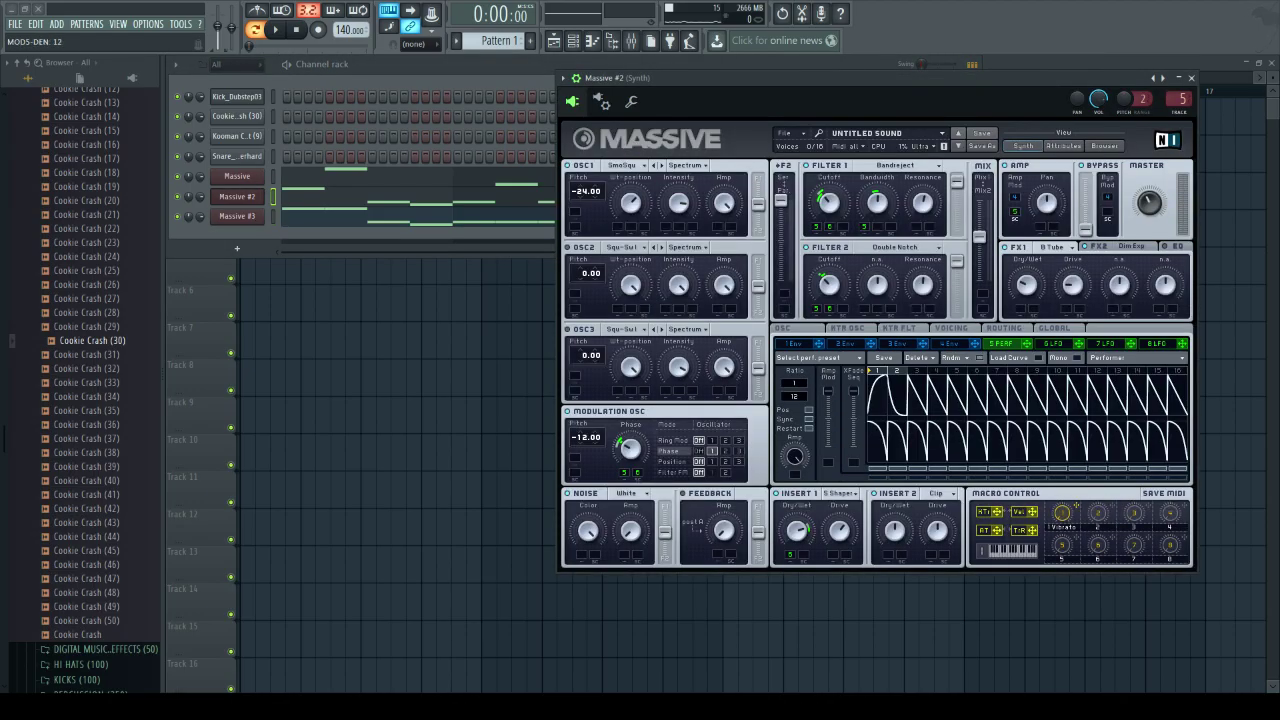
key(z)
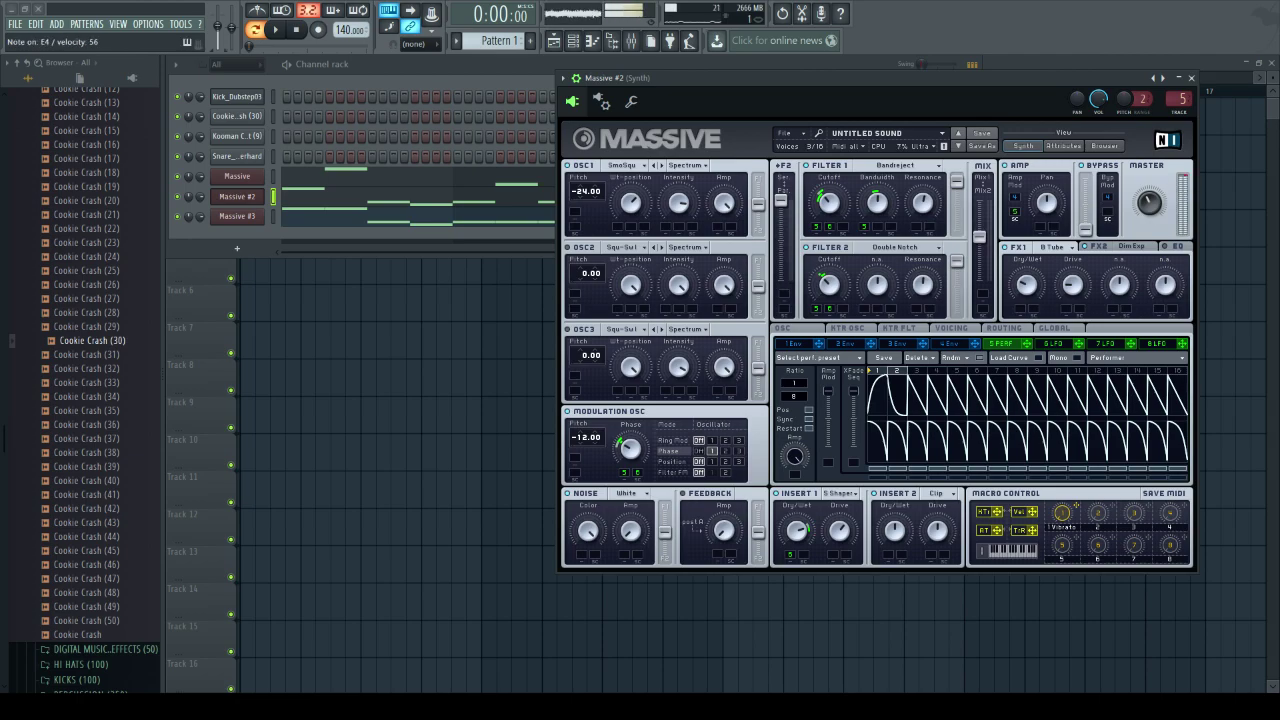
scroll(794, 396, up, 4)
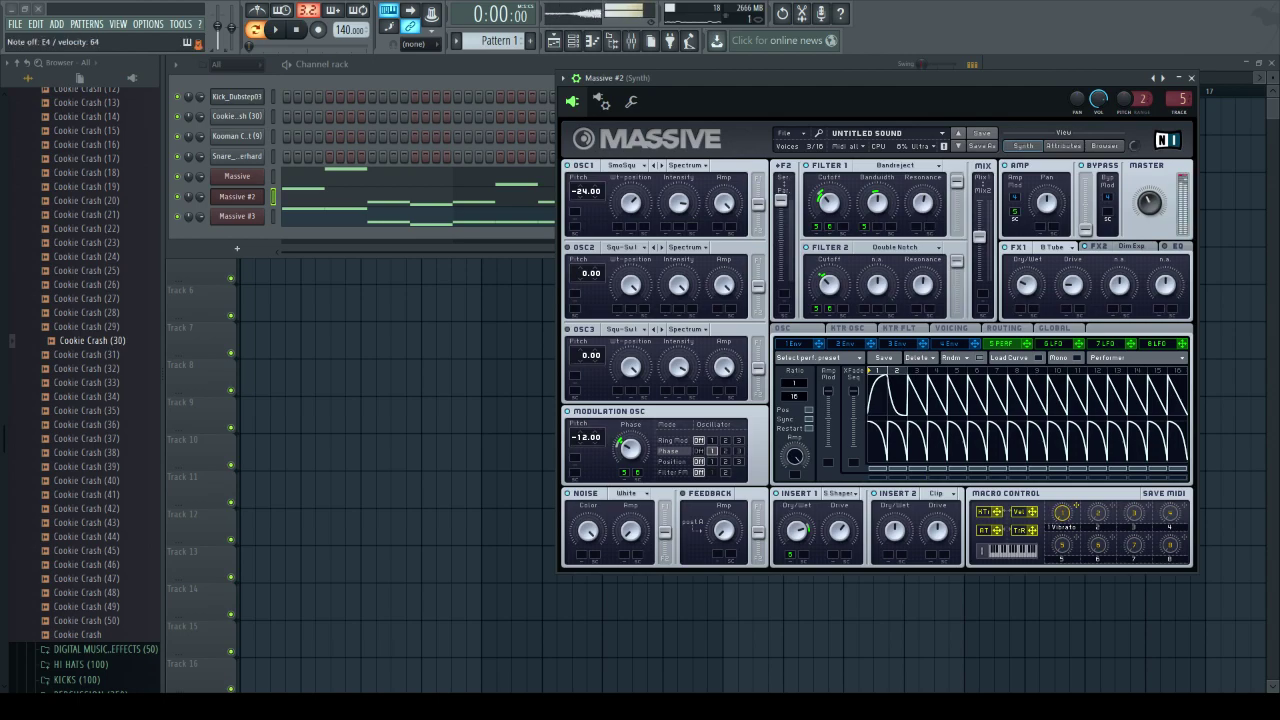
- Set the upper curve of 6 LFO to a sine wave and assign 6 LFO to Pitch Cutoff in the Voicing settings
click(1052, 344)
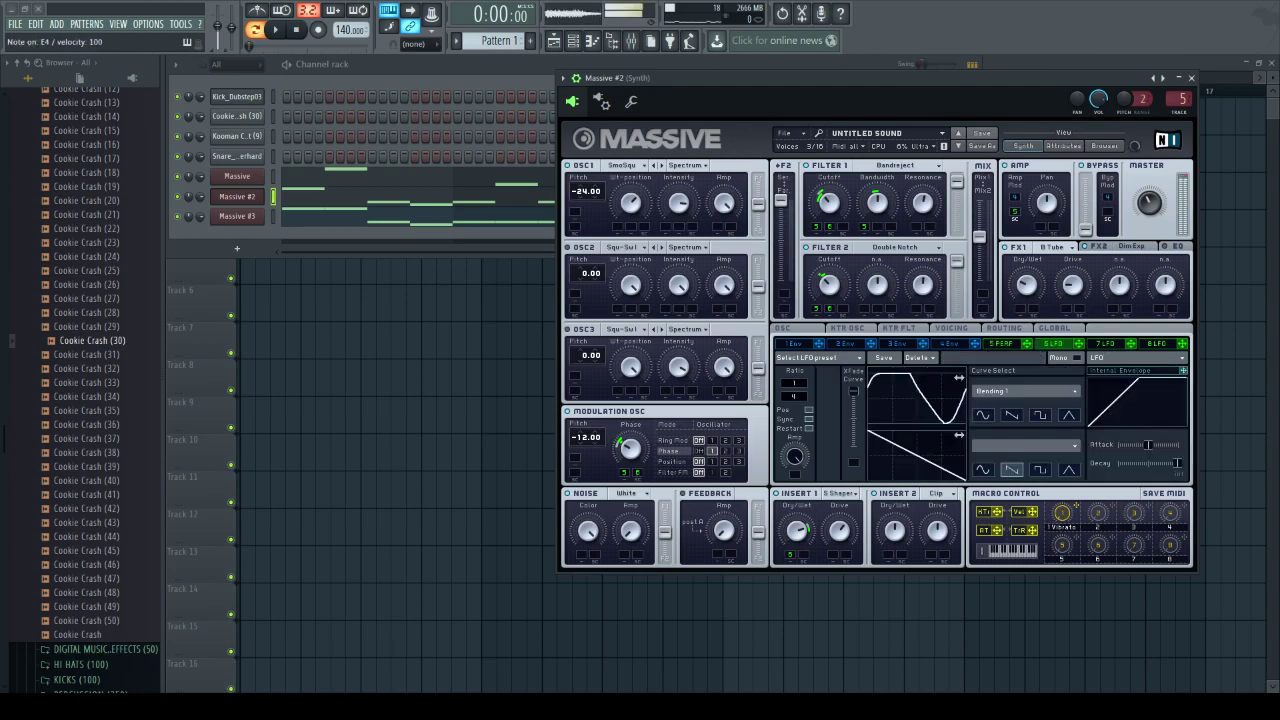
click(984, 415)
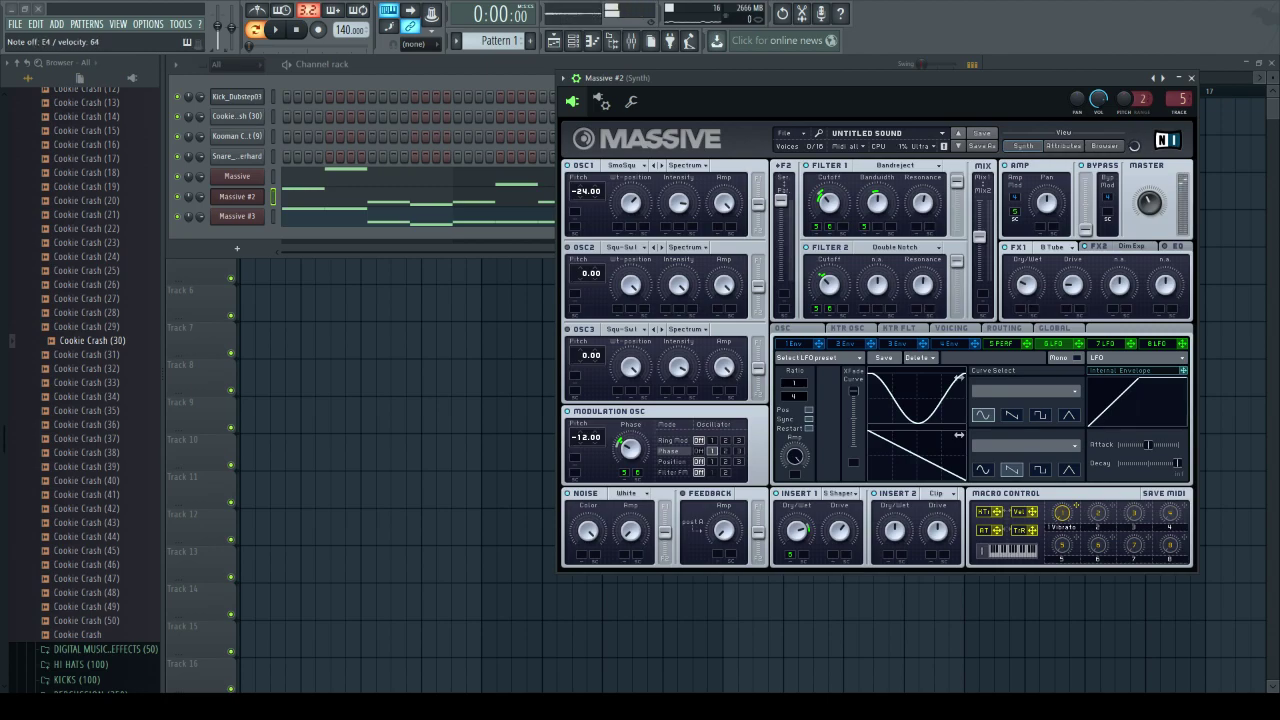
click(951, 328)
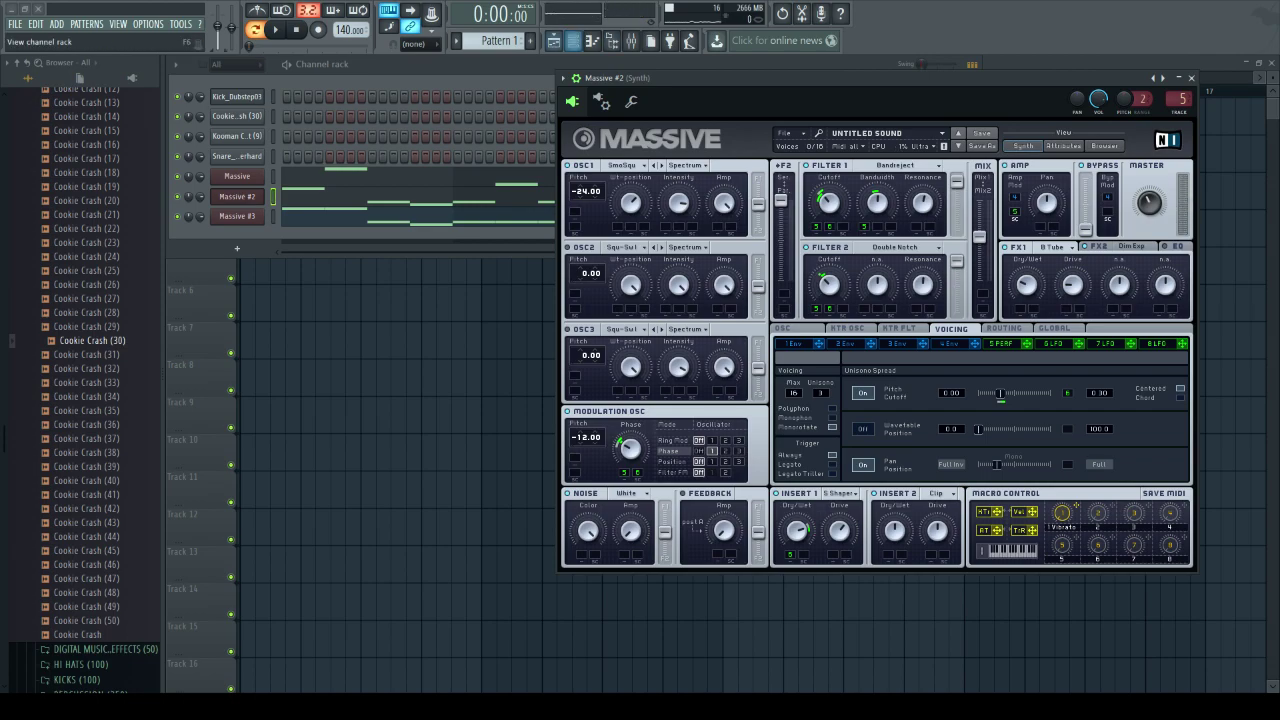
- Add a D#4 note on beat 4 of bar 1 in Massive's part and play Pattern 1 to check it
click(275, 29)
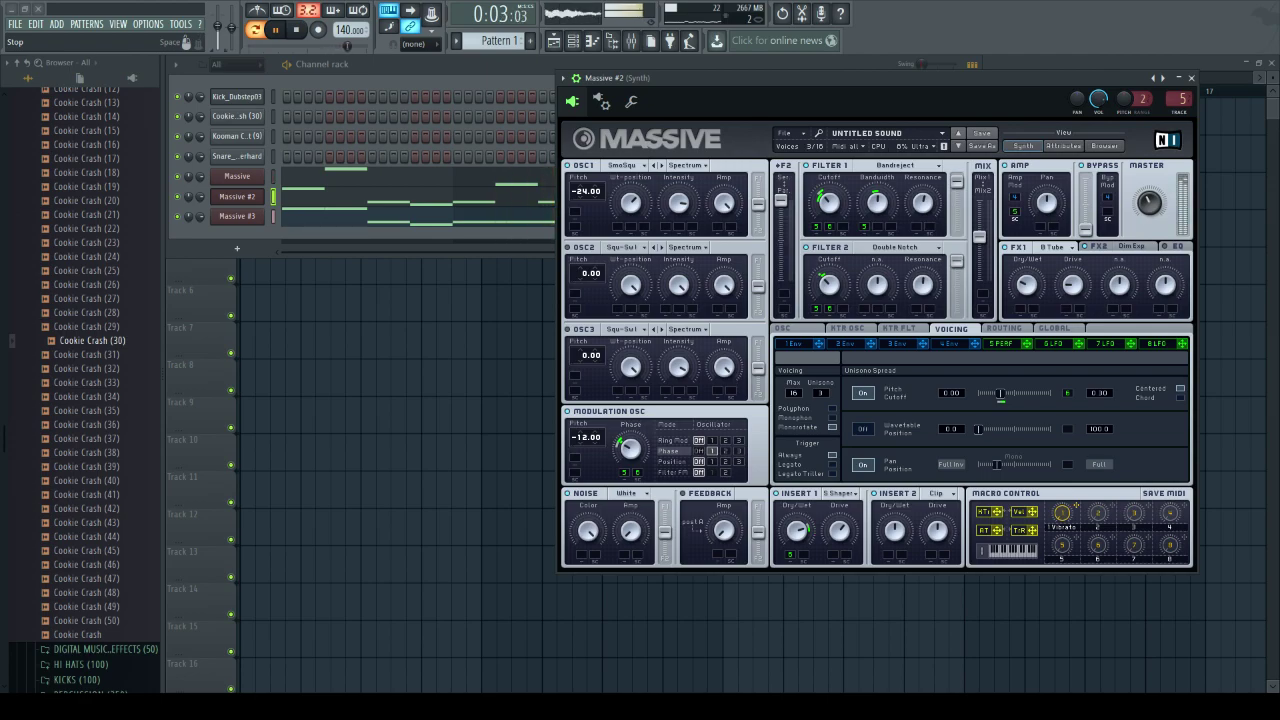
click(374, 180)
click(302, 37)
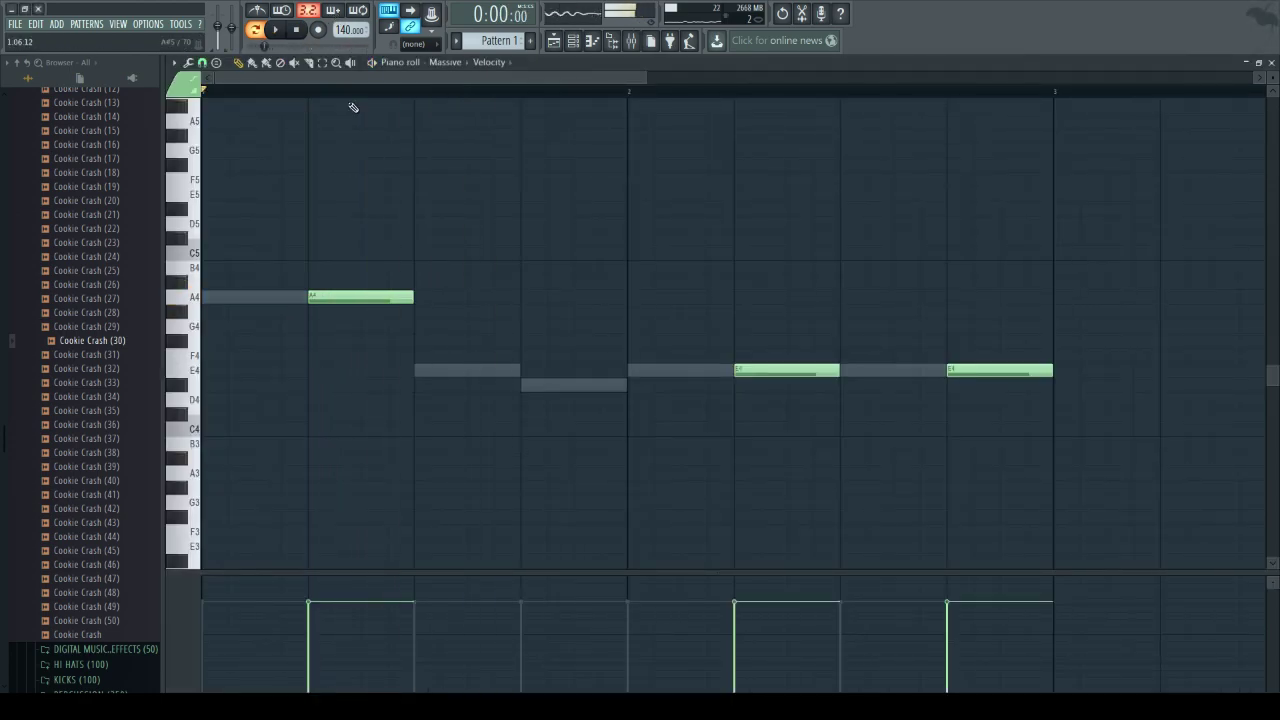
click(524, 385)
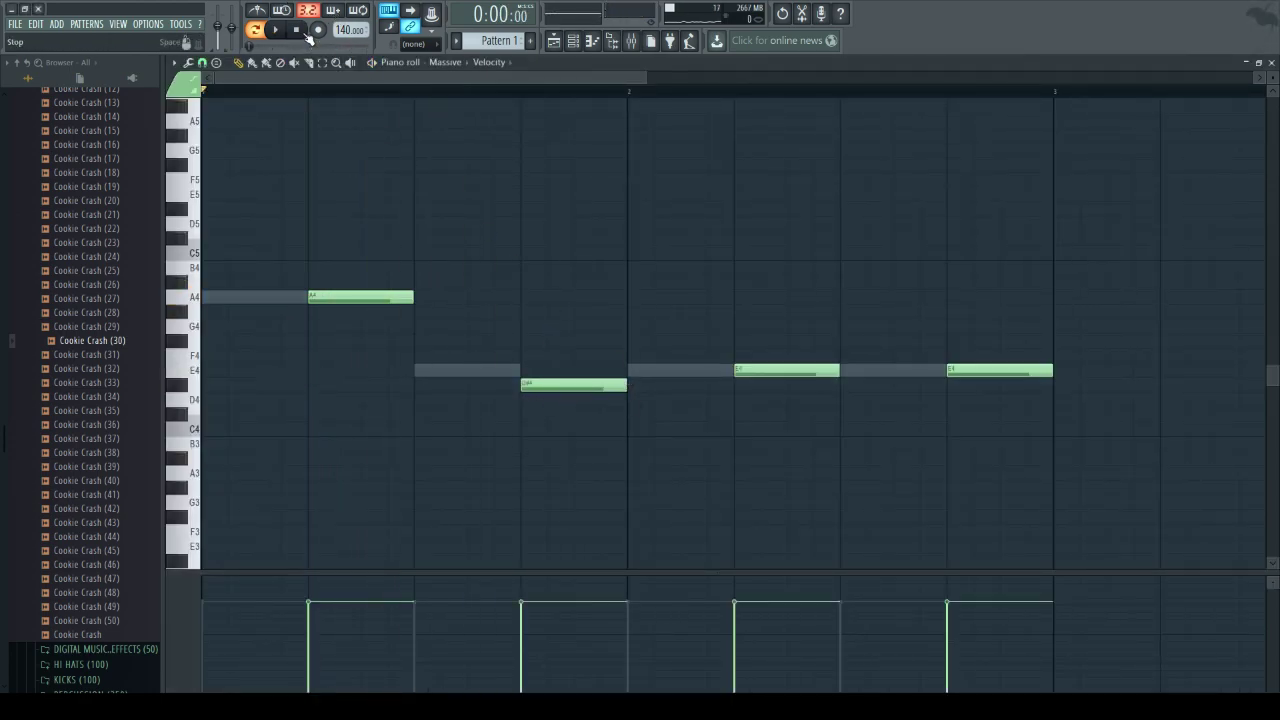
key(space)
key(F6)
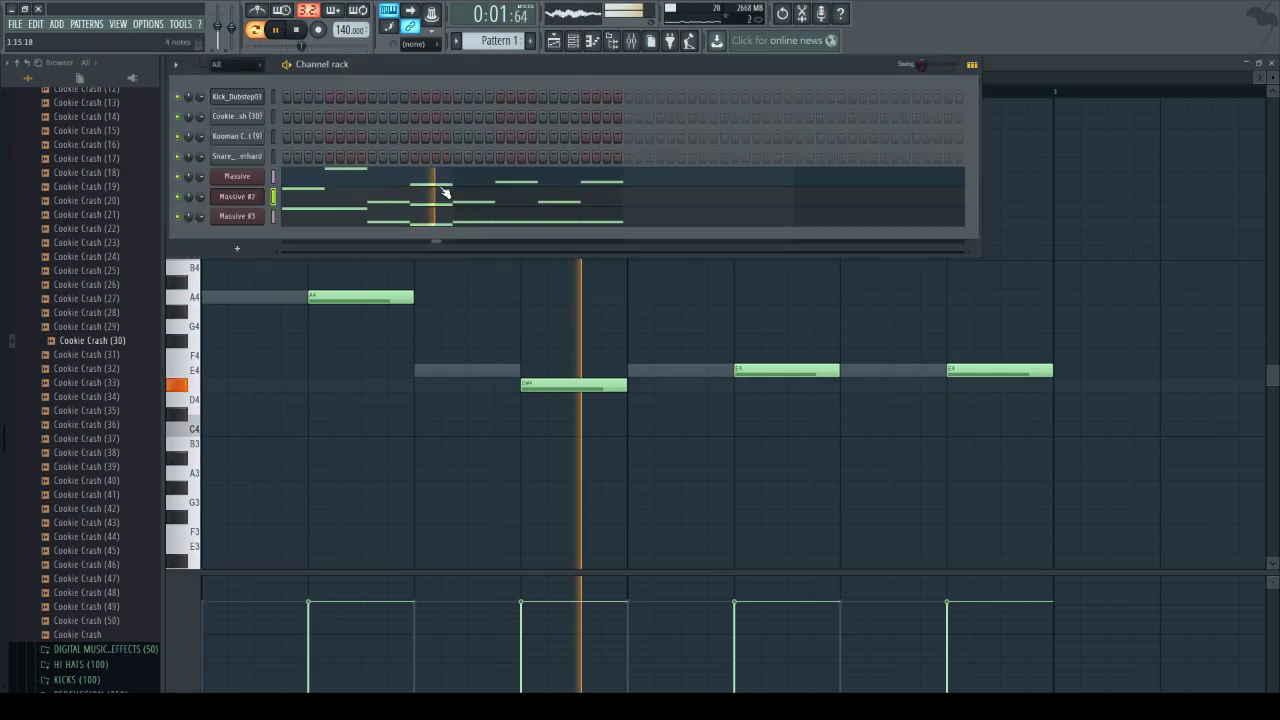
- In the playlist, delete the second Pattern 1 clip and extend the first one to fill bars 1 to 4
click(553, 42)
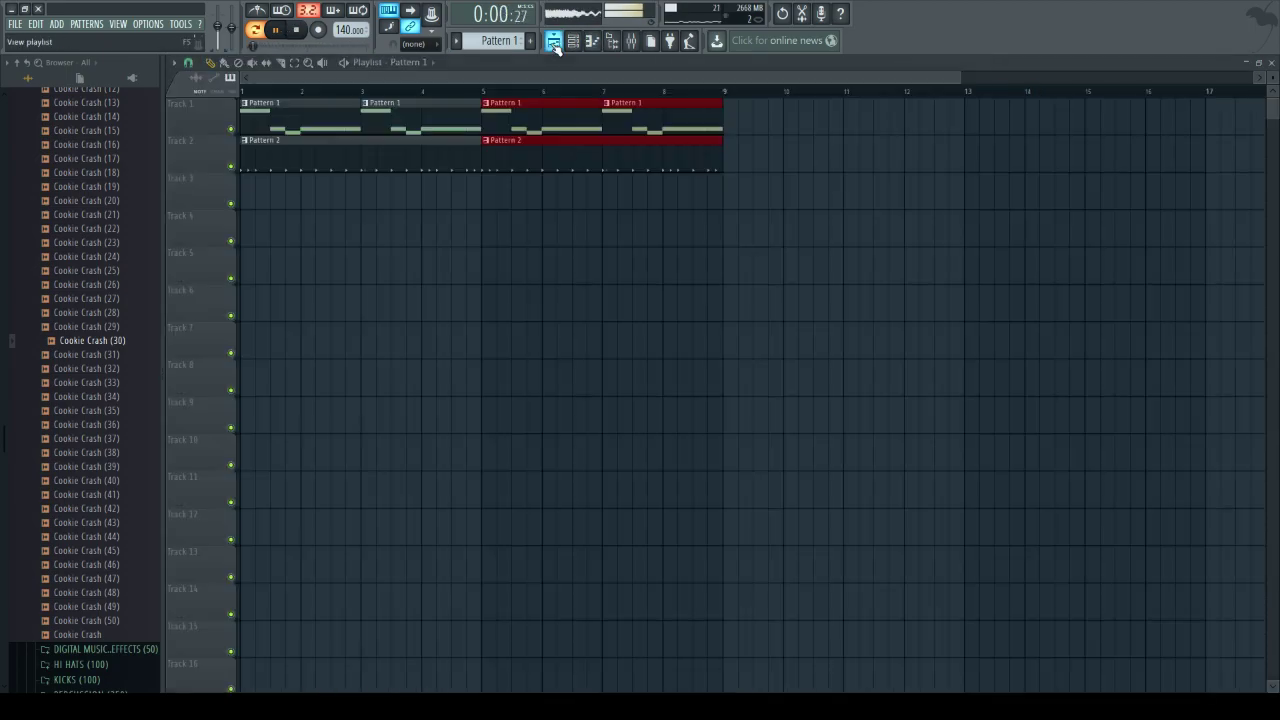
click(305, 37)
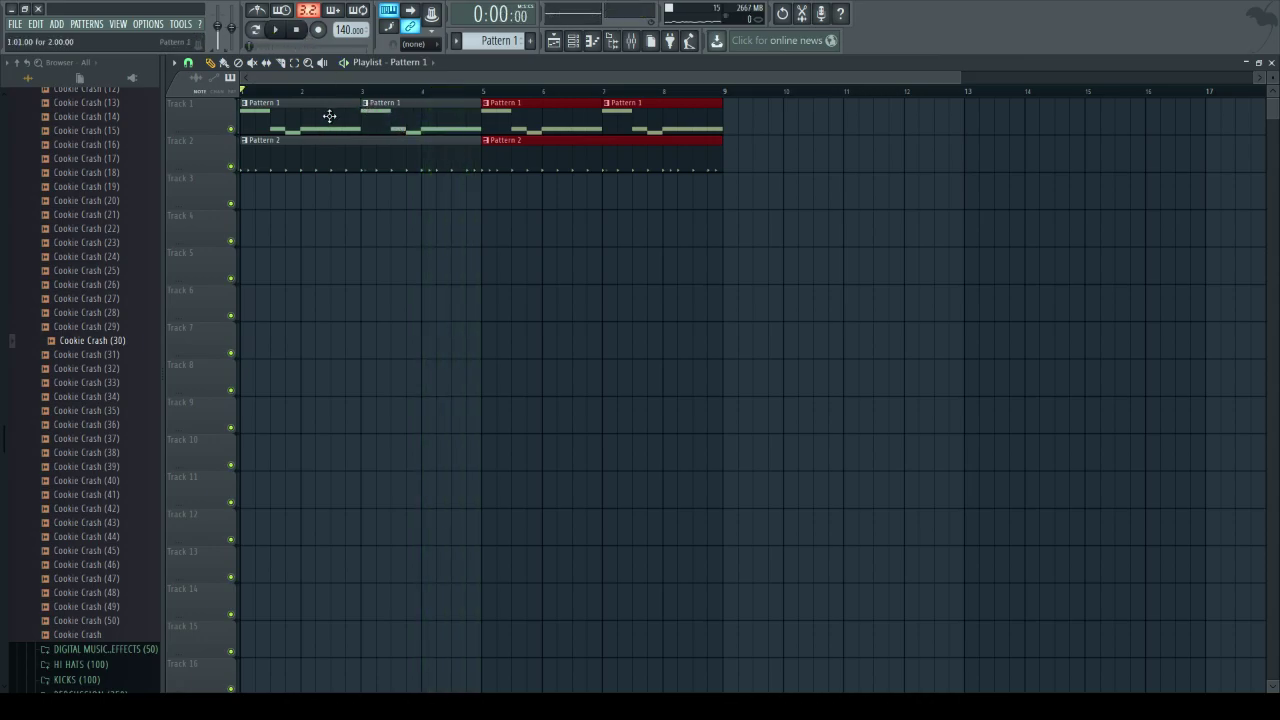
right_click(378, 127)
drag(359, 130, 480, 148)
- Extend Massive's part with E4 on beats 2 and 4 of bar 3, F4 on beat 2 and D#4 on beat 4 of bar 4
double_click(431, 119)
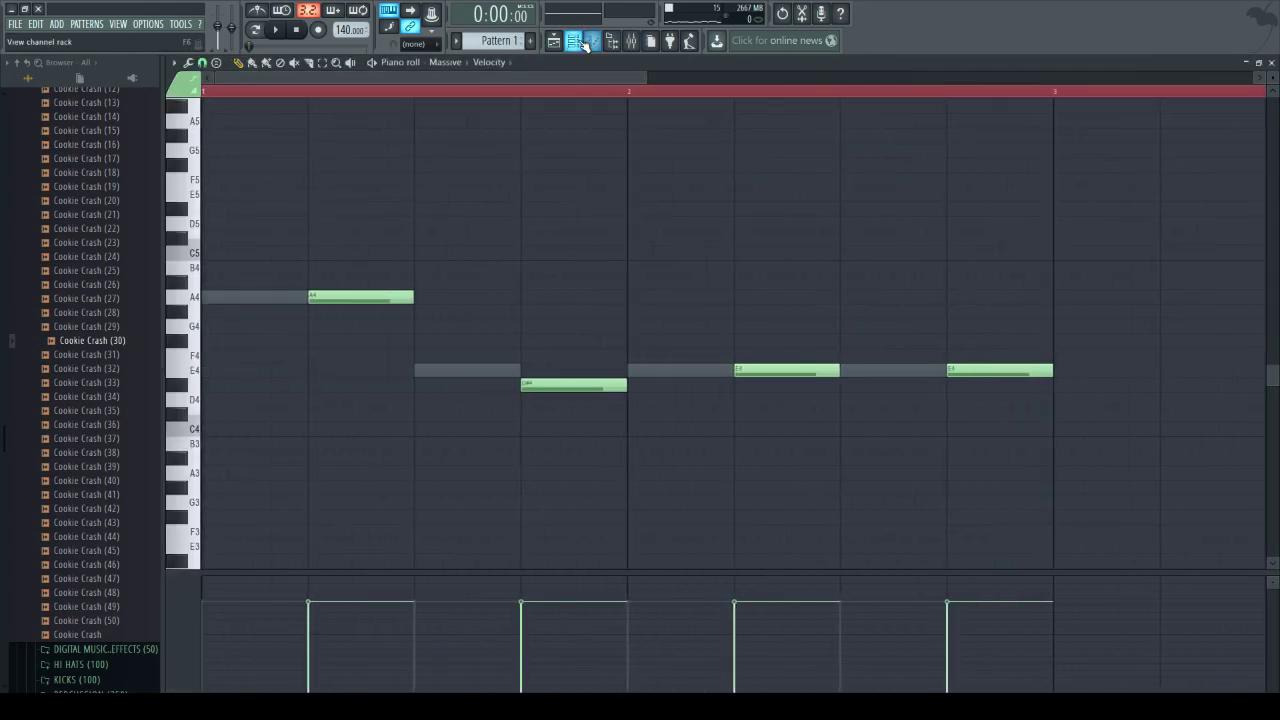
scroll(580, 107, down, 3)
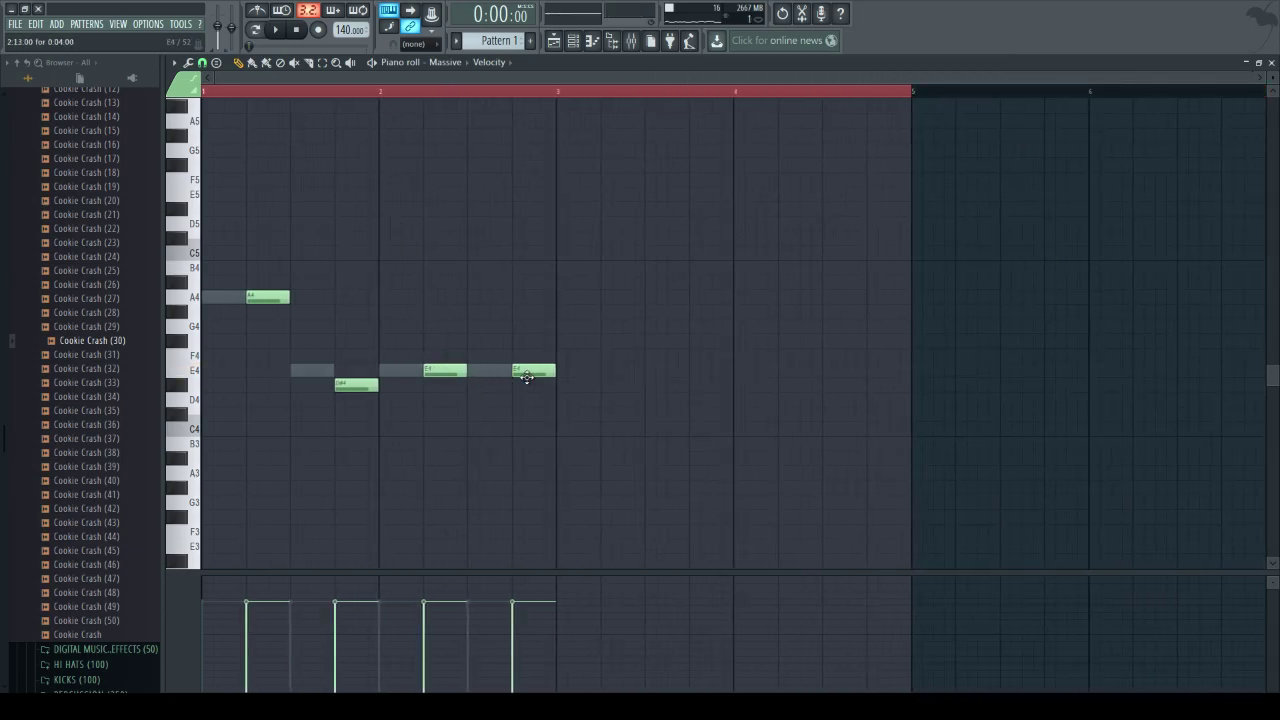
click(600, 374)
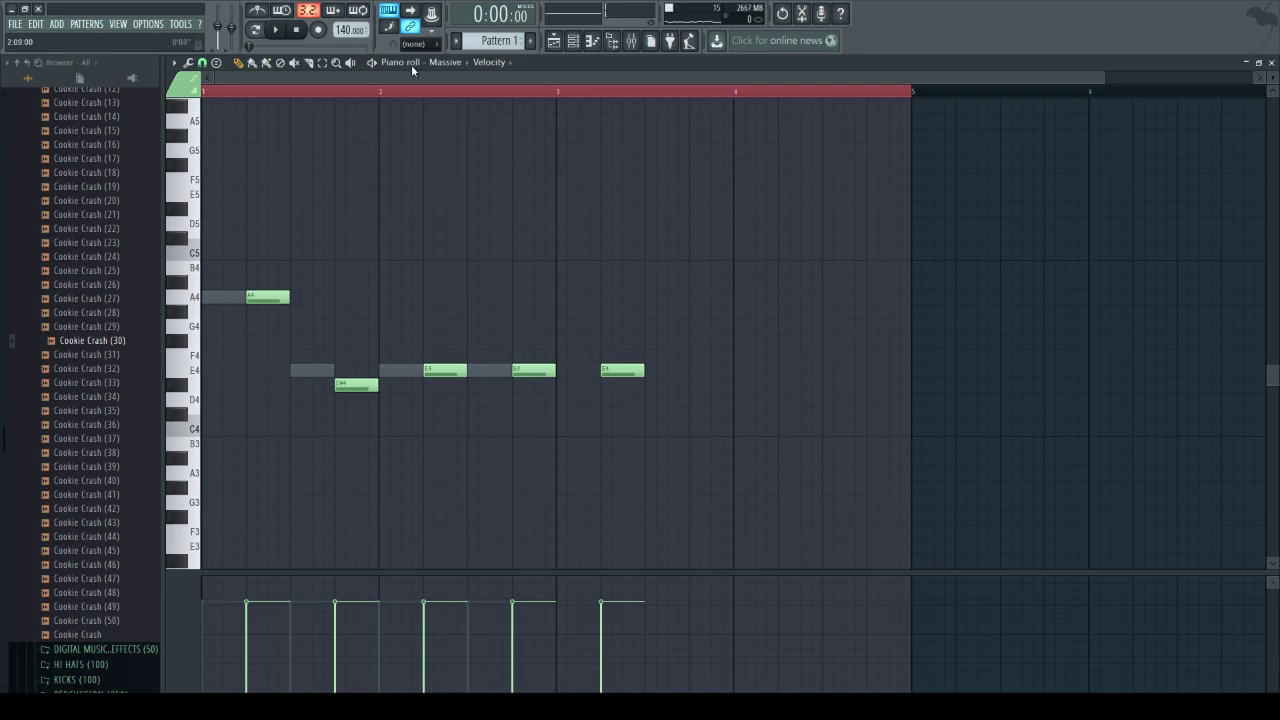
click(275, 30)
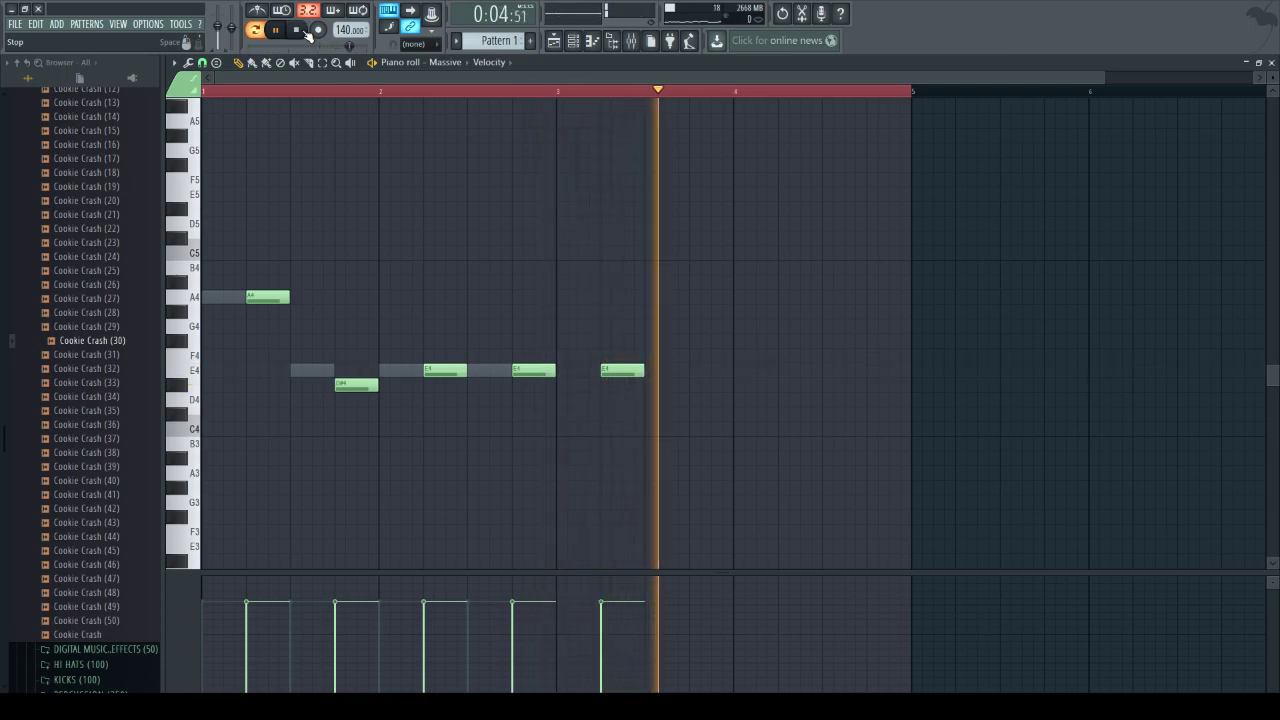
click(307, 31)
click(700, 371)
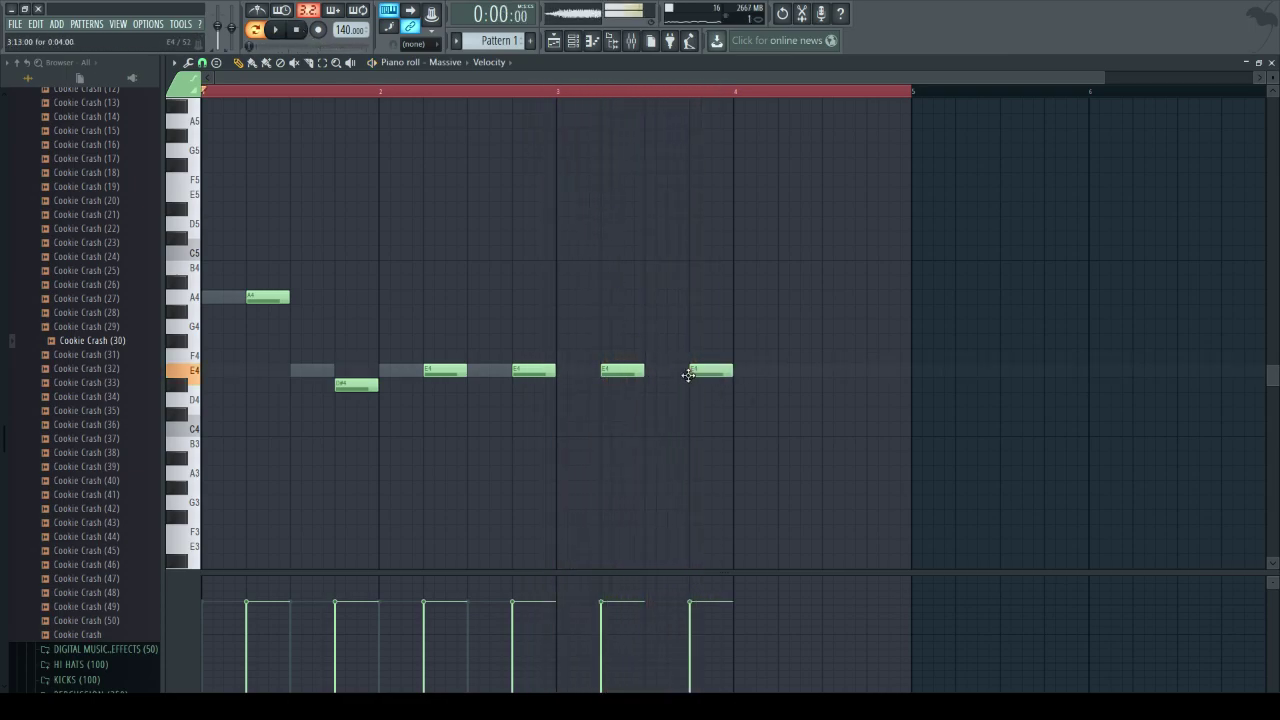
drag(722, 316, 805, 357)
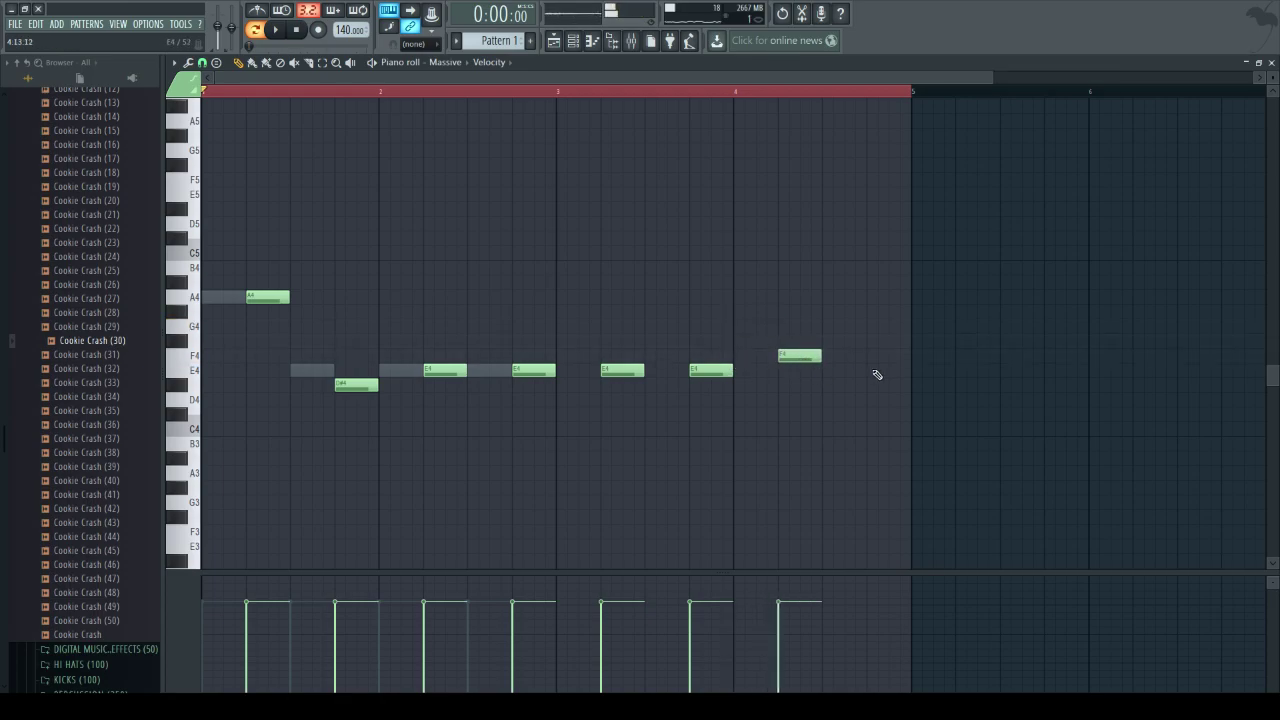
click(870, 394)
mouse_move(866, 400)
mouse_down()
mouse_move(855, 402)
mouse_move(871, 384)
mouse_up()
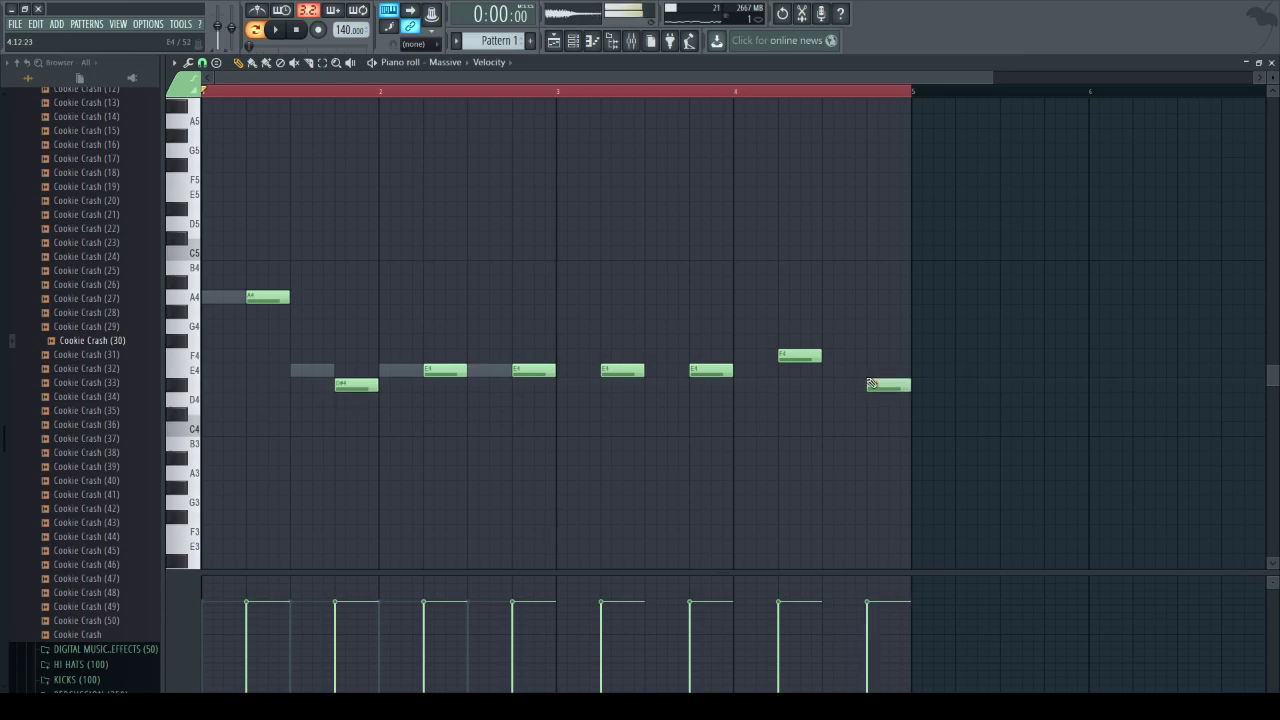
- Add half-beat E4 and G4 notes at the start of bar 3 in Massive #2's part and audition the pattern
click(612, 40)
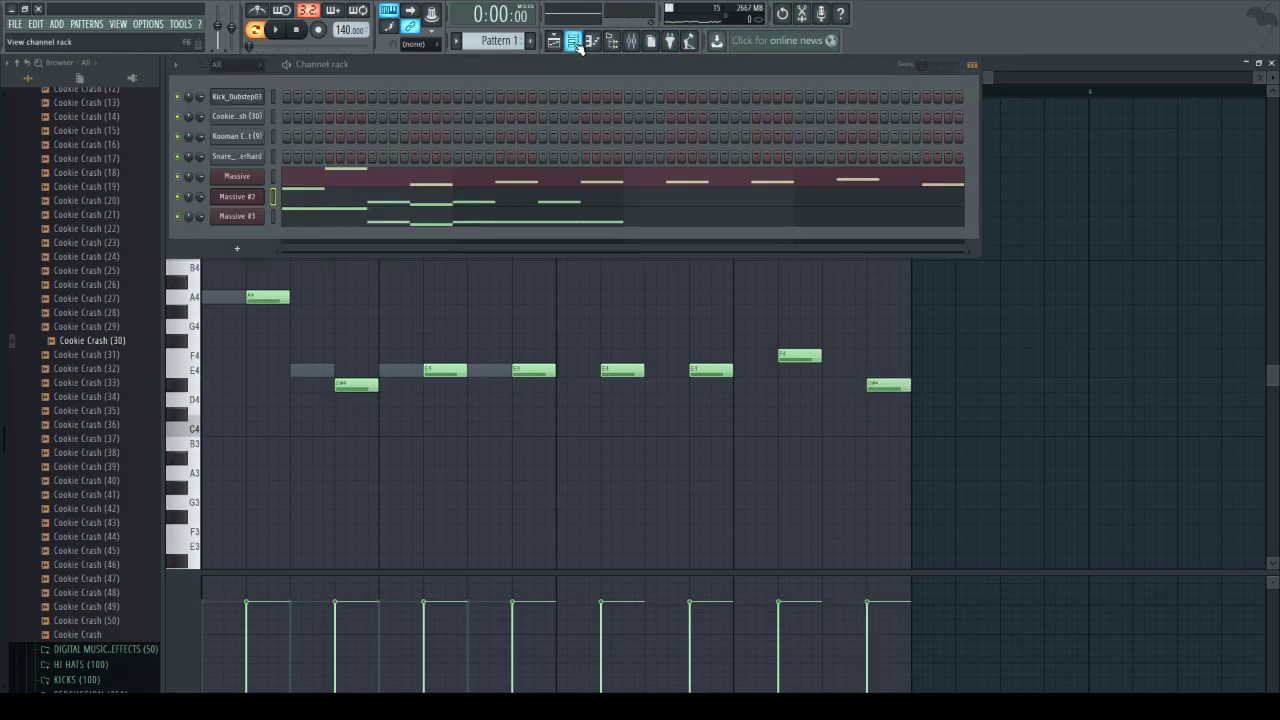
click(493, 206)
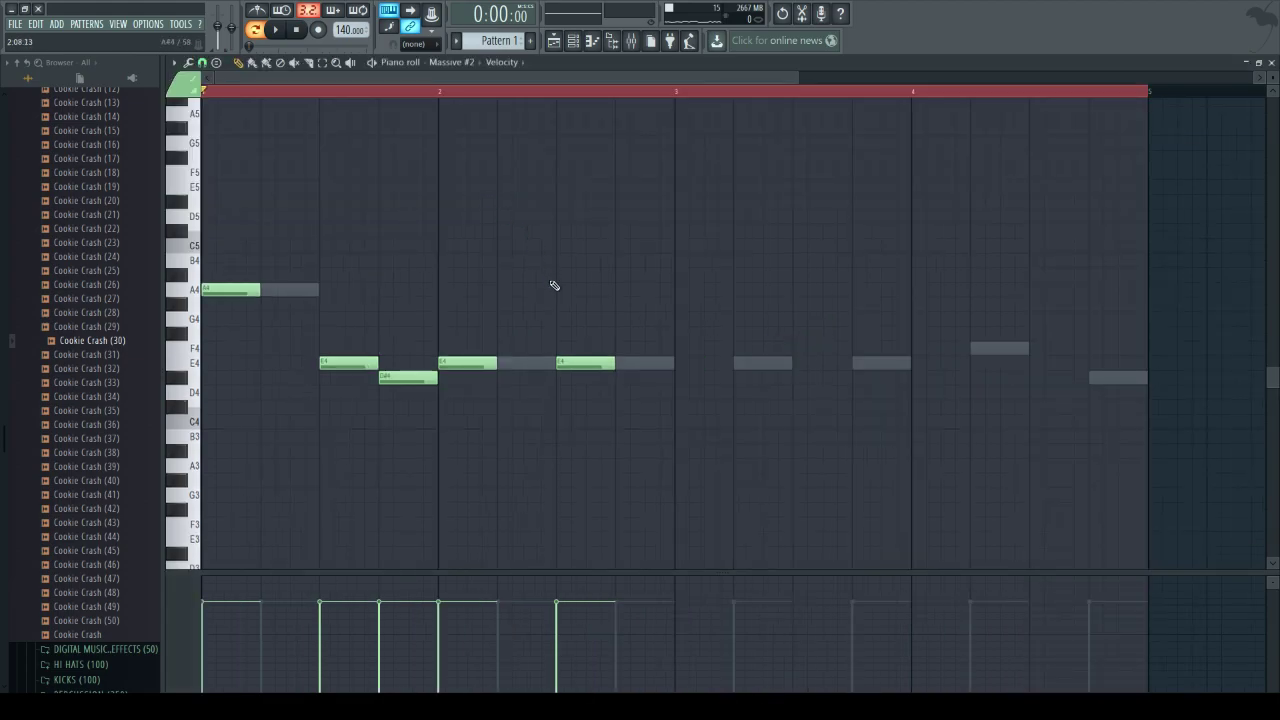
click(276, 29)
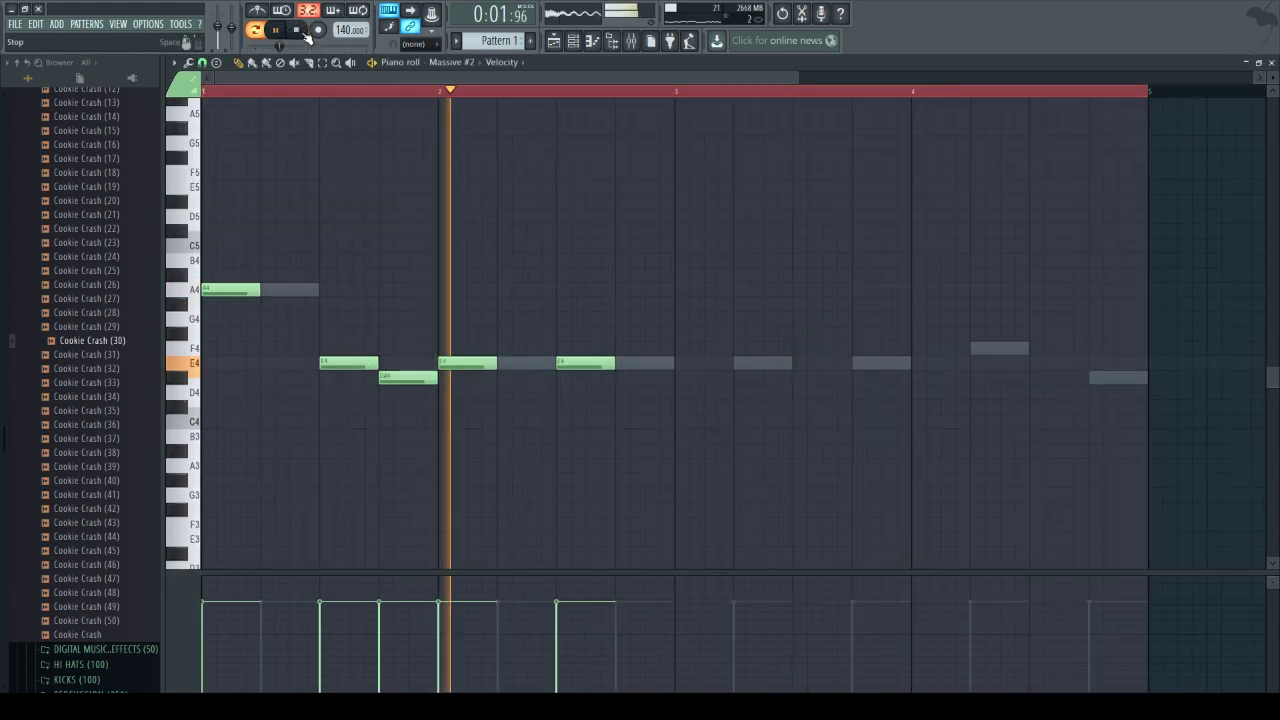
key(space)
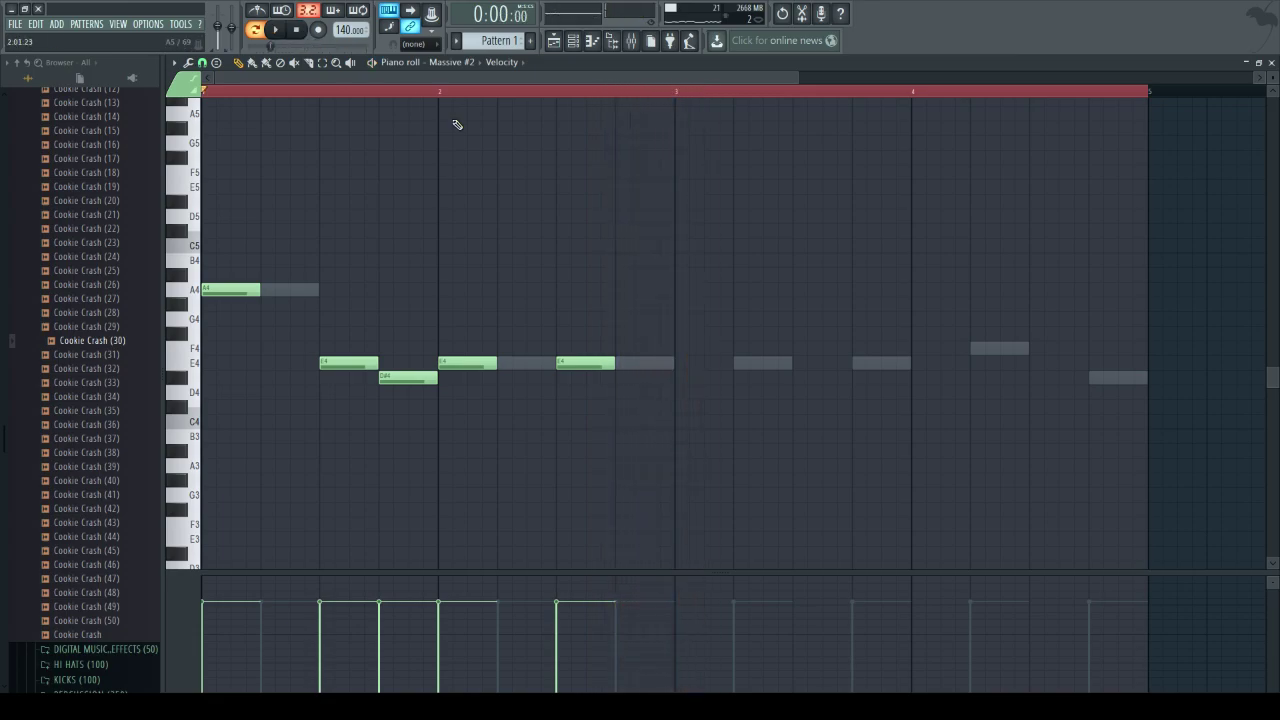
click(675, 362)
drag(727, 365, 703, 371)
click(709, 318)
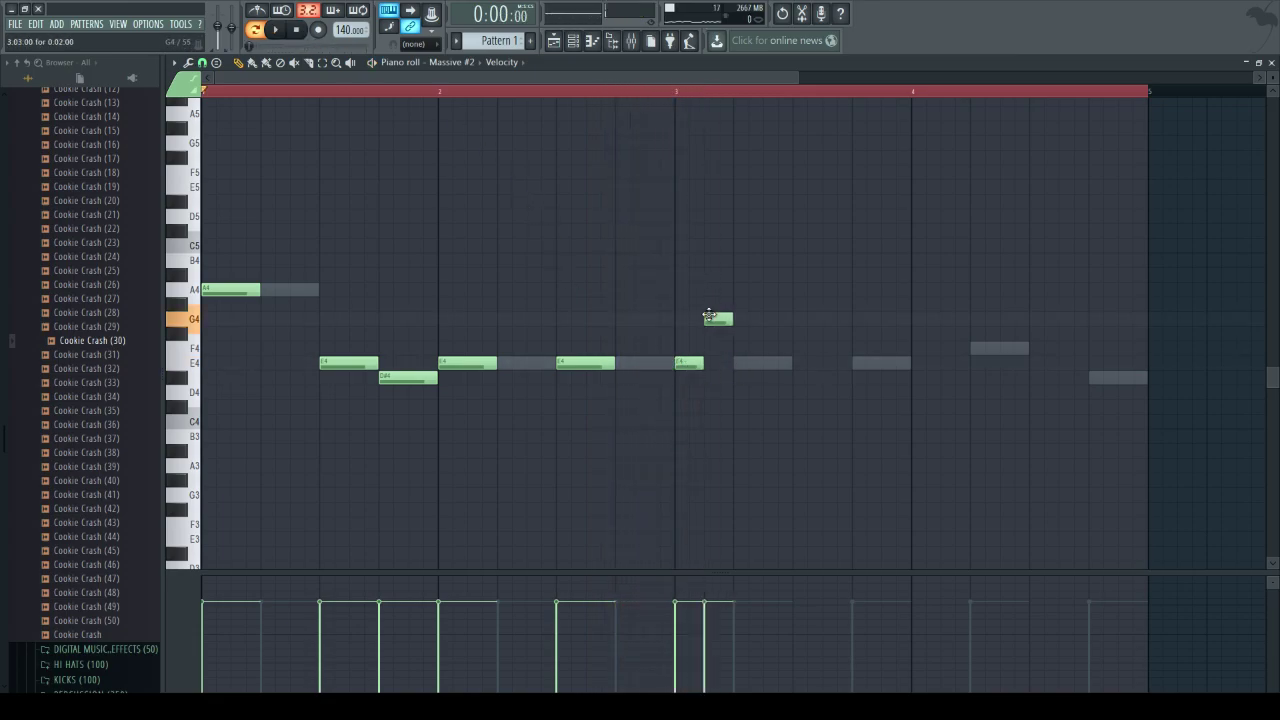
click(278, 31)
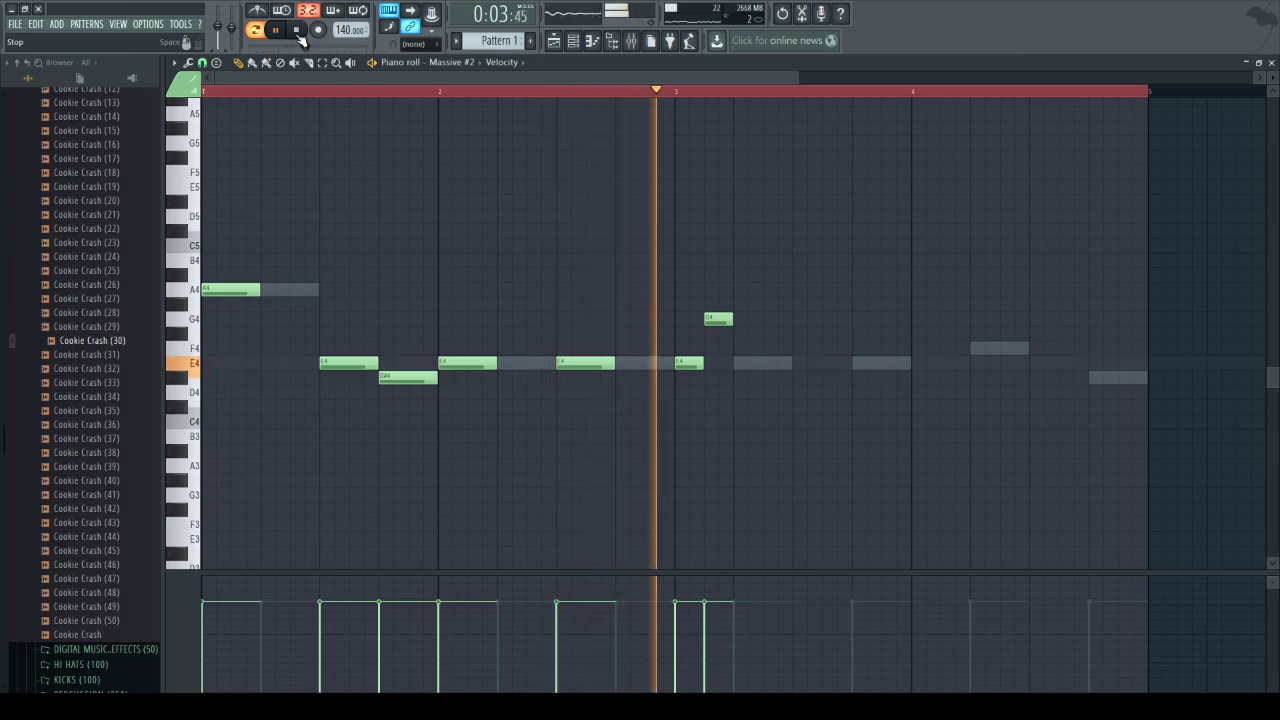
click(297, 31)
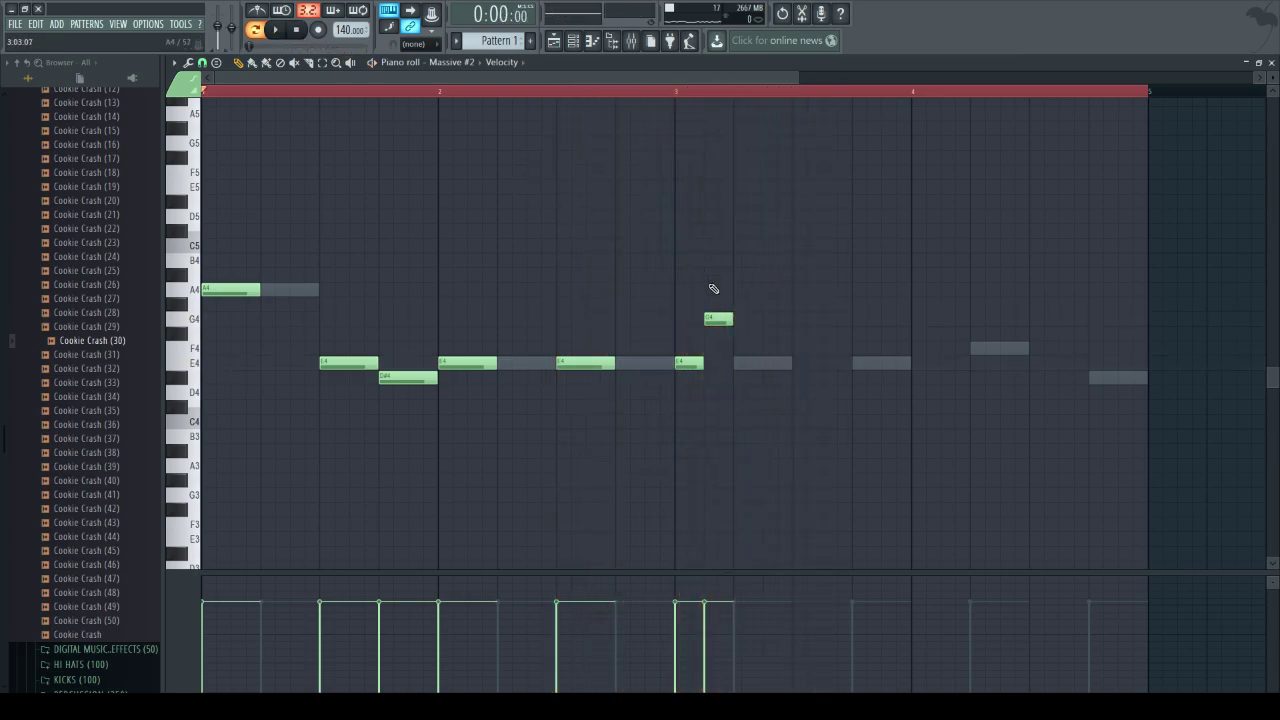
- Add one-beat E4 notes to Massive #2's part on beat 3 of bar 3 and beats 1 and 2 of bar 4
click(803, 368)
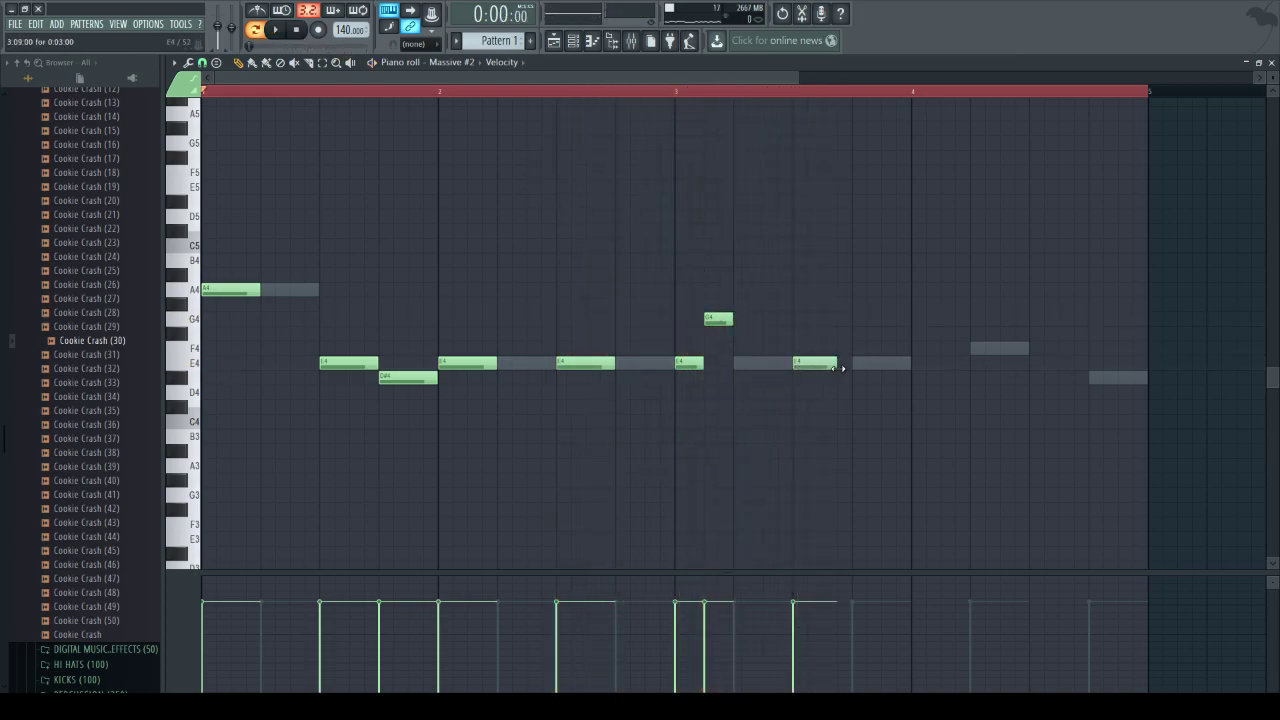
click(921, 364)
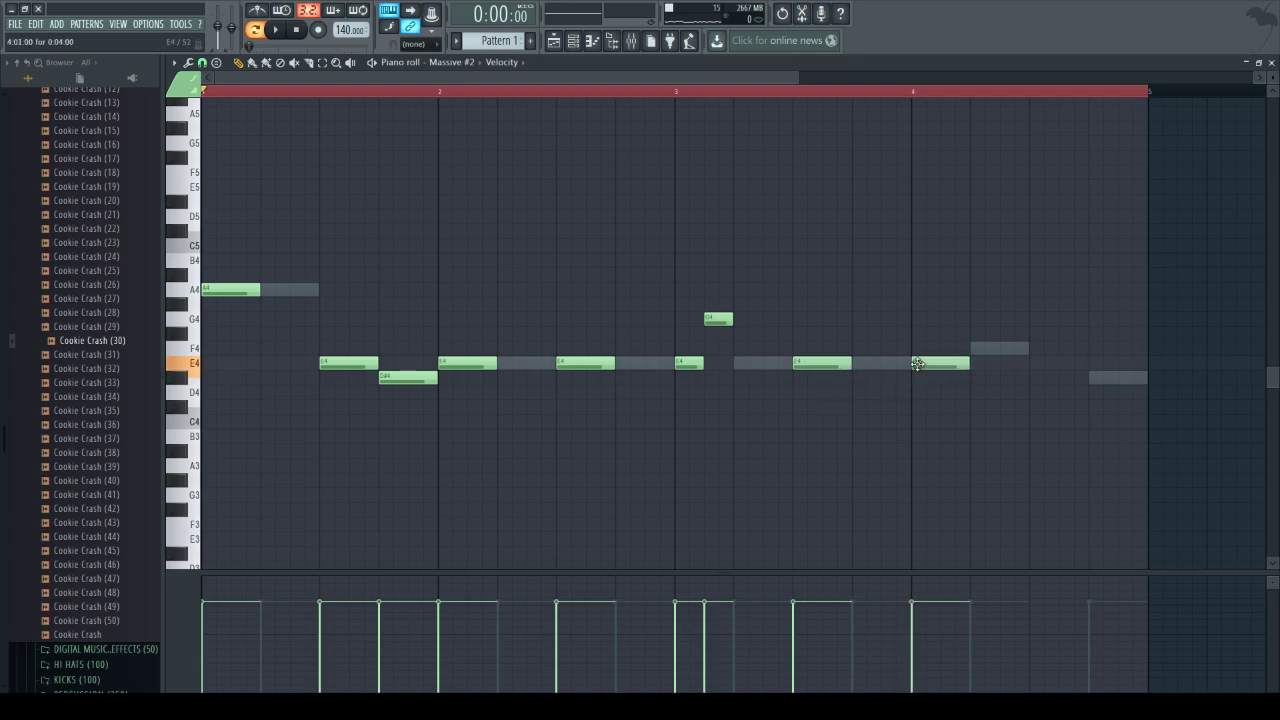
click(978, 364)
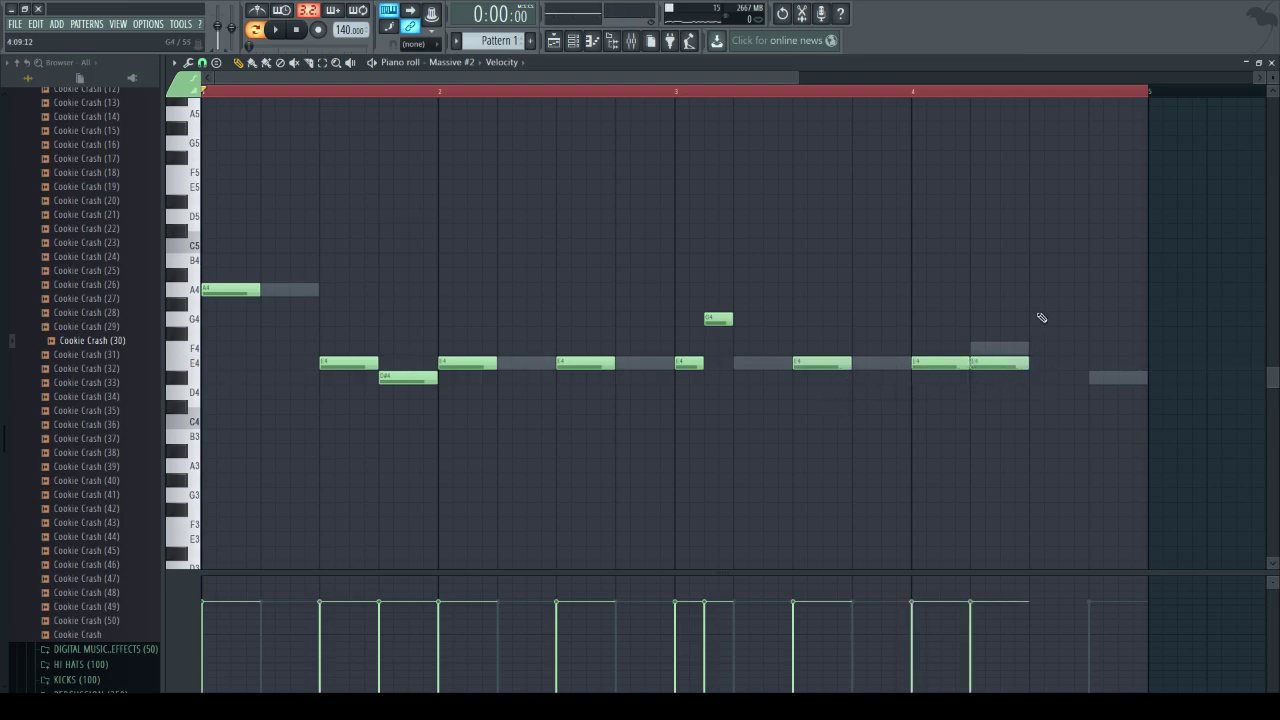
- Move Massive's F4 note to beat 3 of bar 4, audition the pattern and undo the pitch change of the final note
click(574, 41)
click(885, 180)
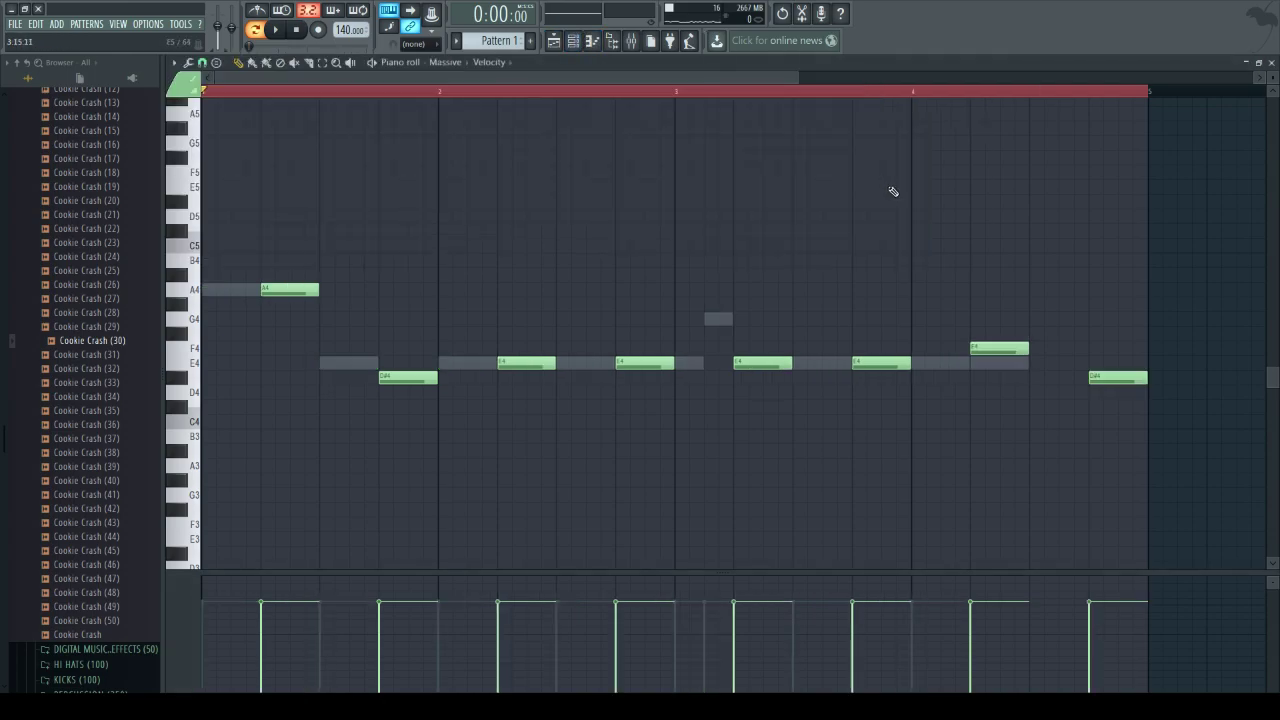
drag(1012, 363, 1103, 361)
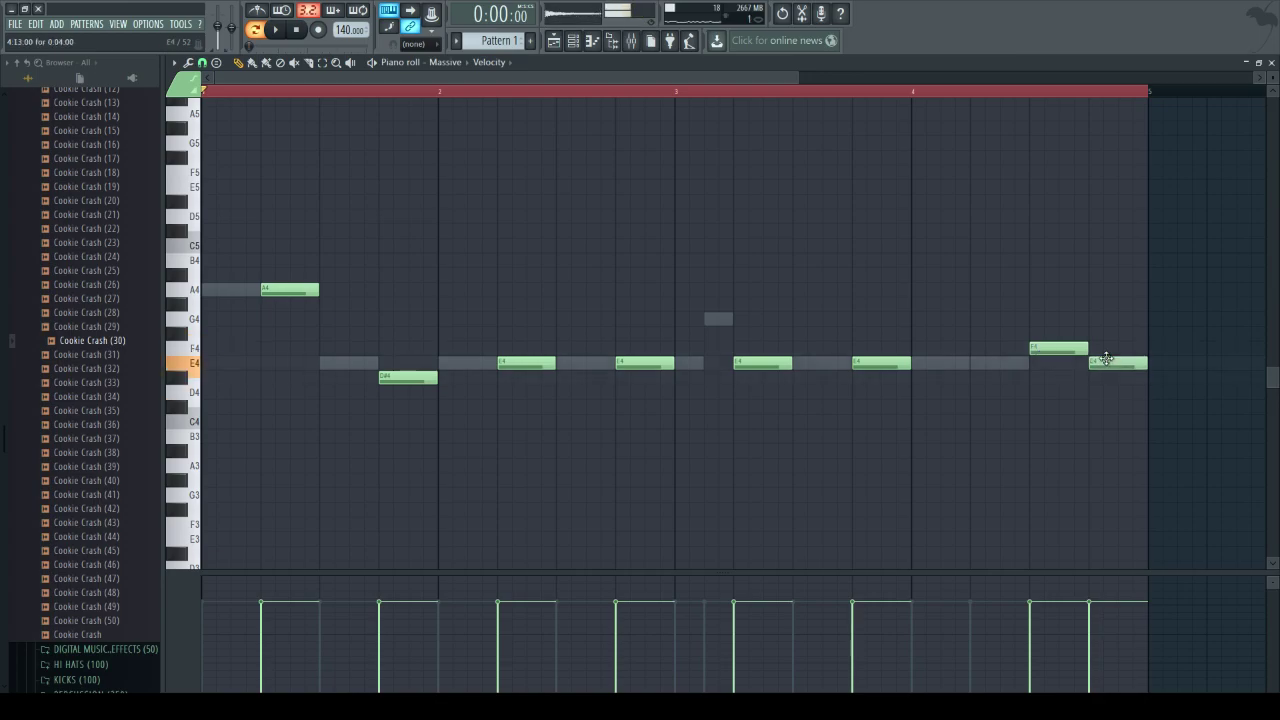
click(275, 29)
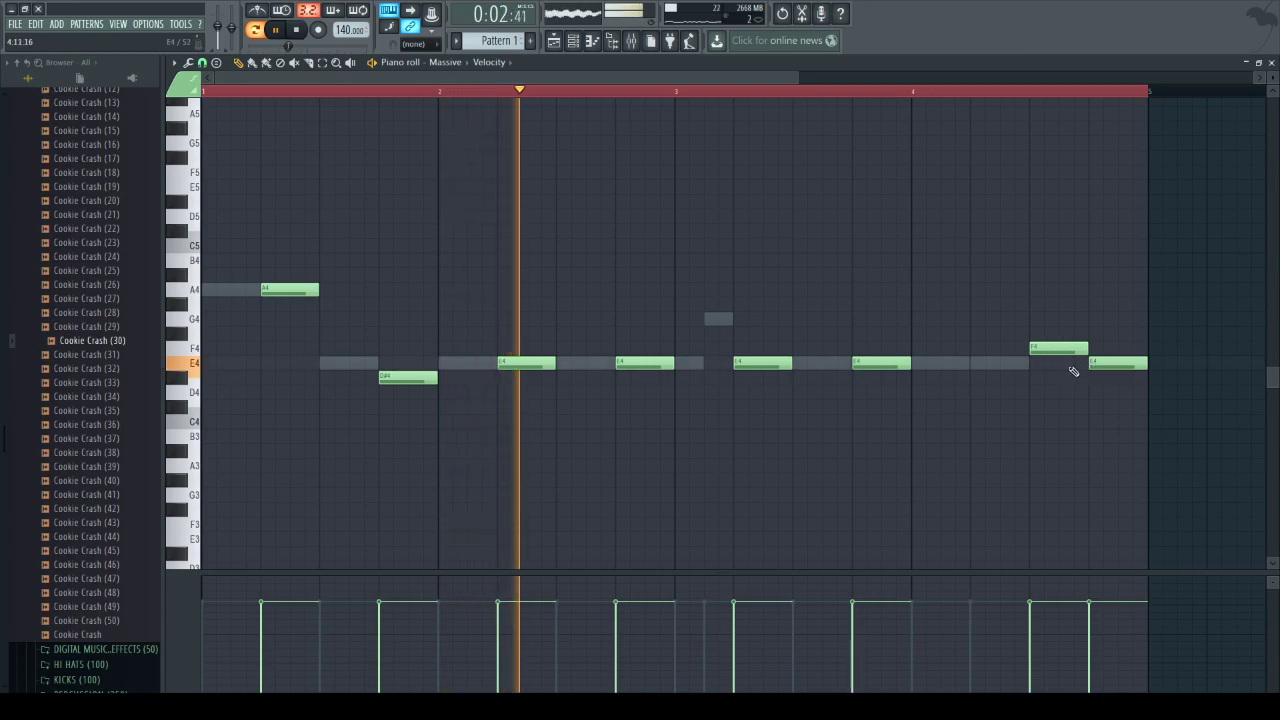
key(ctrl+z)
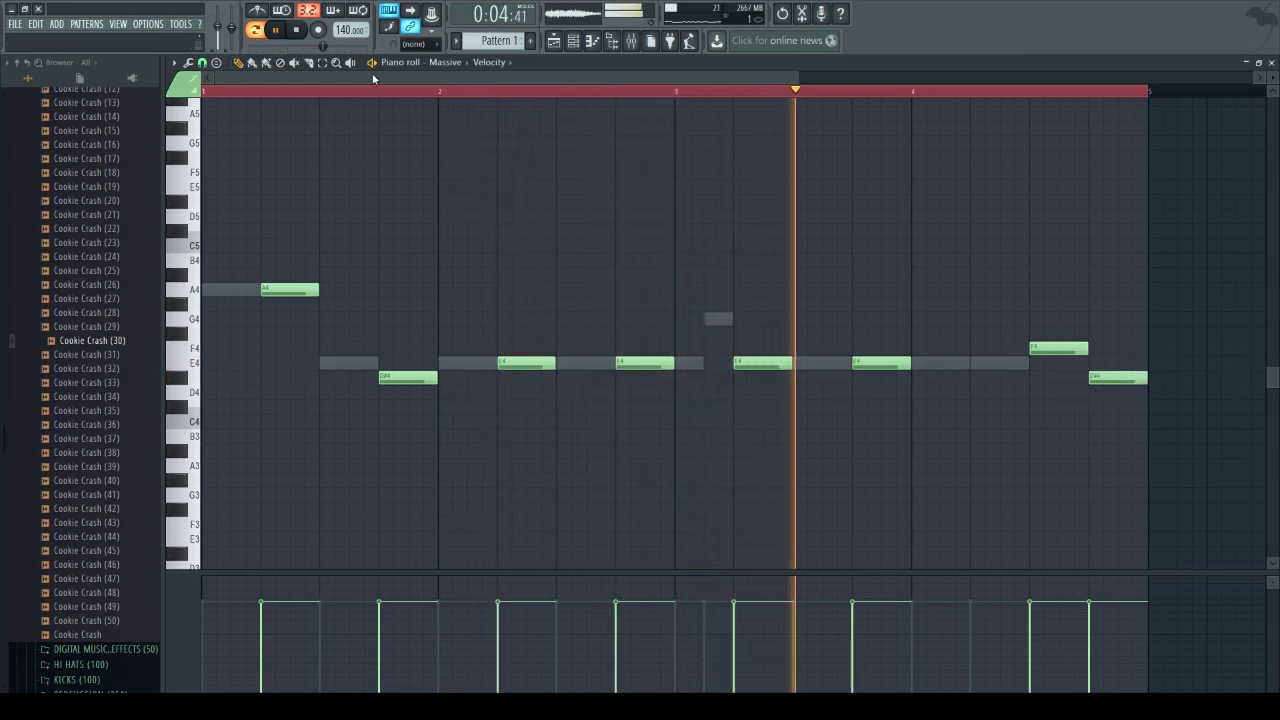
click(300, 30)
- Add half-beat E4 and G4 notes at the start of bar 3 in Massive #3's part
click(591, 40)
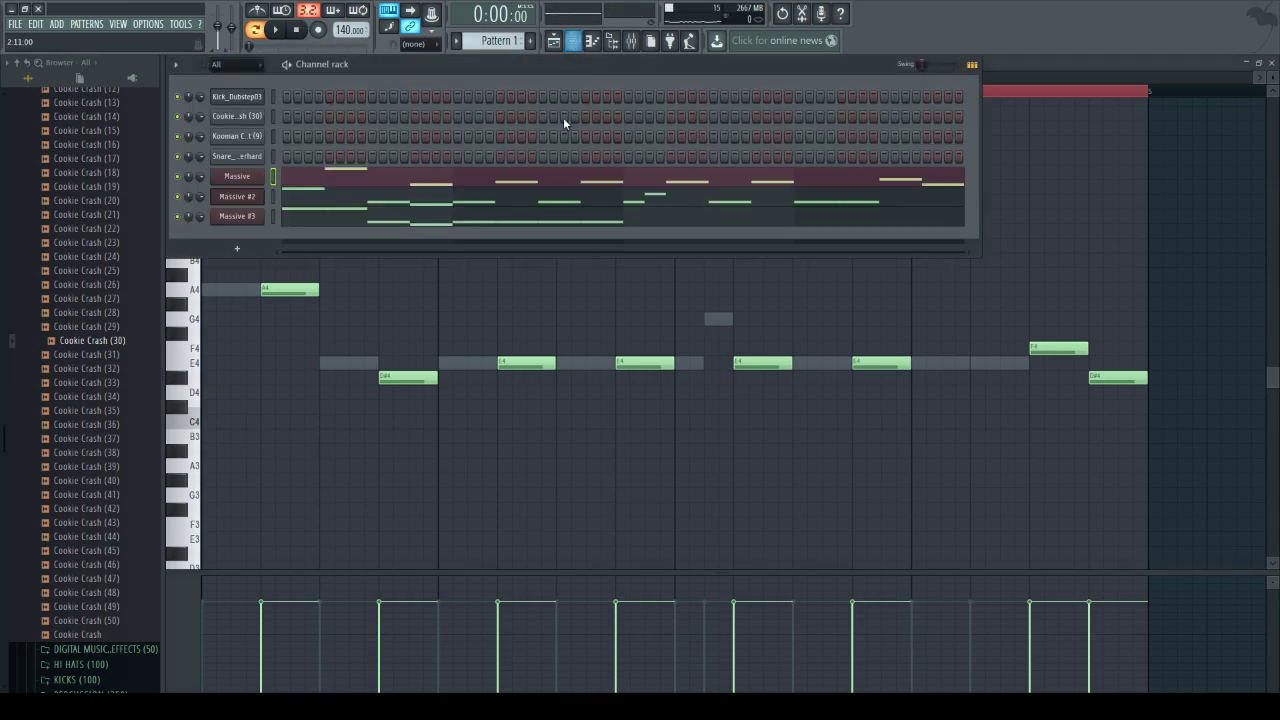
click(781, 218)
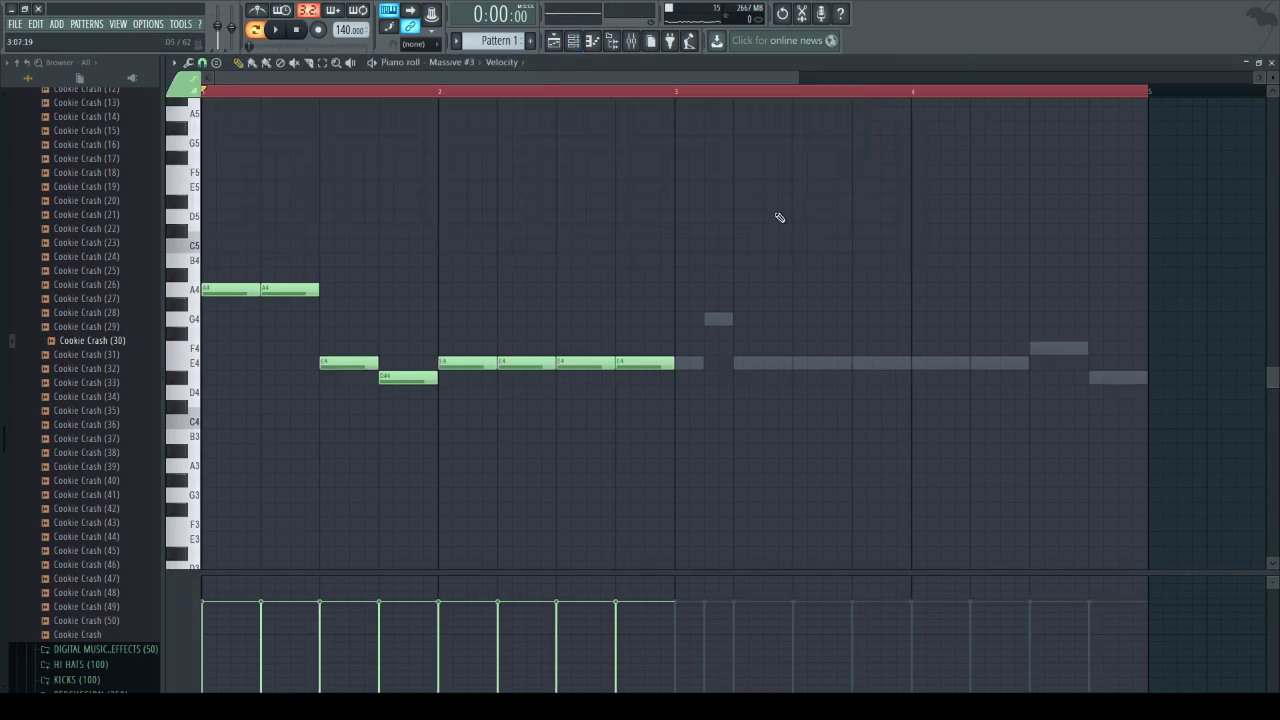
click(685, 365)
drag(725, 362, 690, 370)
click(710, 319)
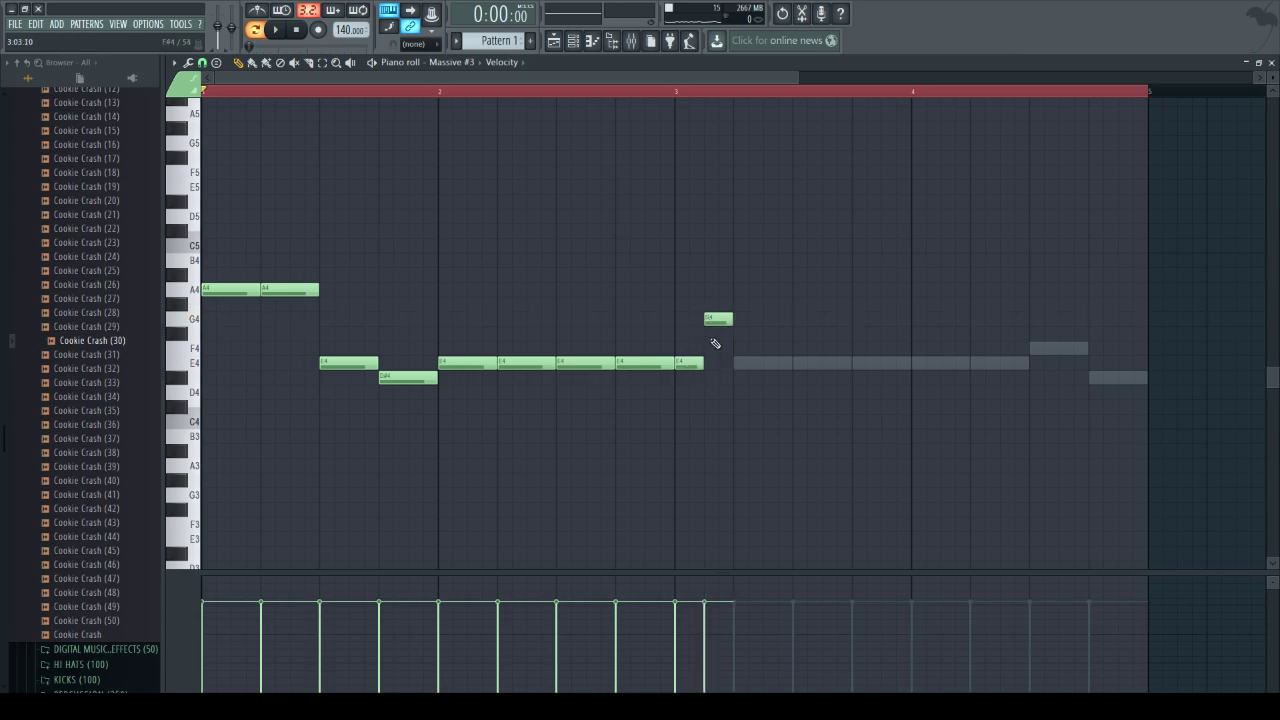
- Fill the rest of Massive #3's bars 3 and 4 with five one-beat E4 notes, followed by F4 and D#4
click(742, 368)
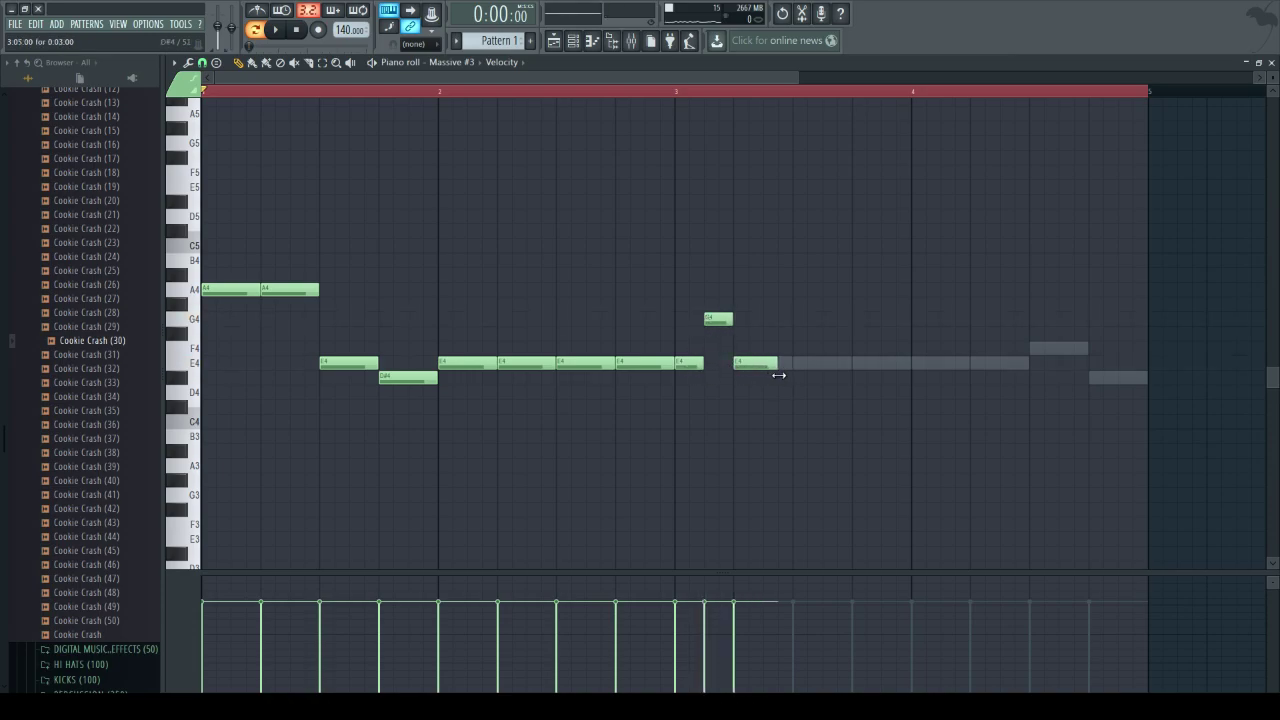
click(800, 368)
click(863, 366)
click(920, 363)
click(978, 363)
click(1040, 348)
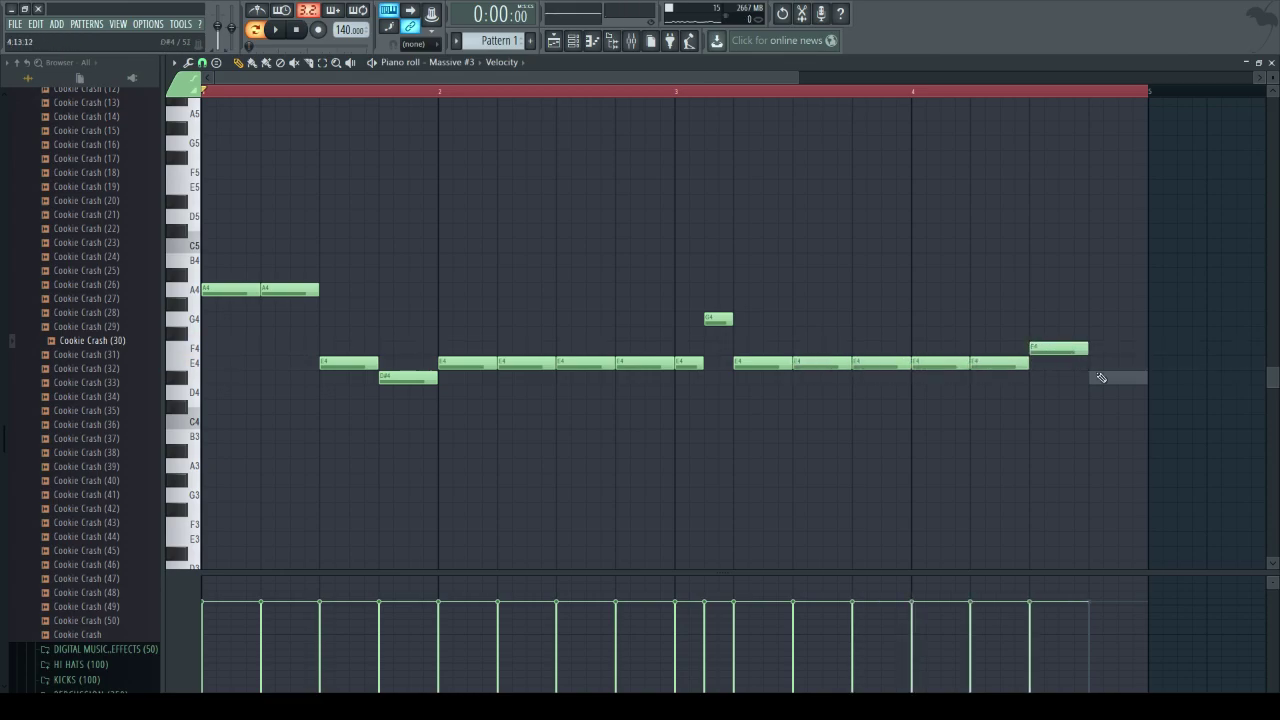
click(1094, 378)
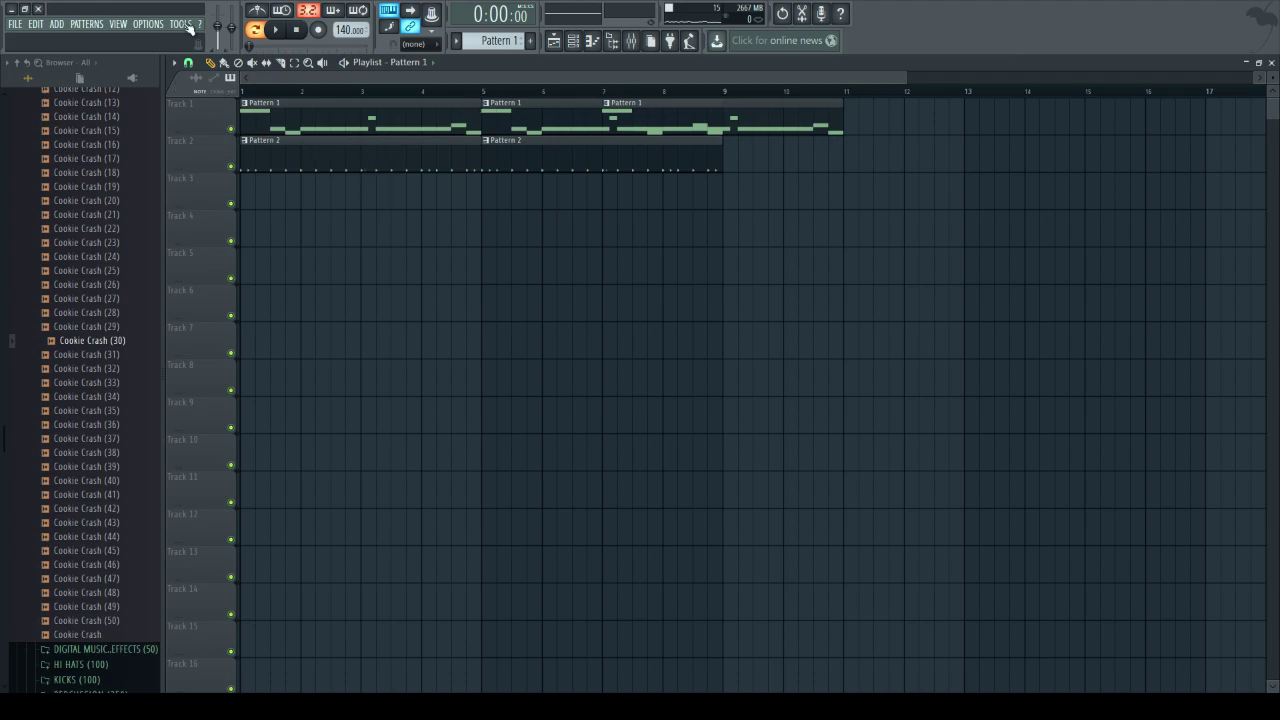
- Play the arrangement, then delete the Pattern 1 clip at bar 7 so the clip at bar 5 fills bars 5 to 8
key(space)
right_click(218, 27)
click(234, 35)
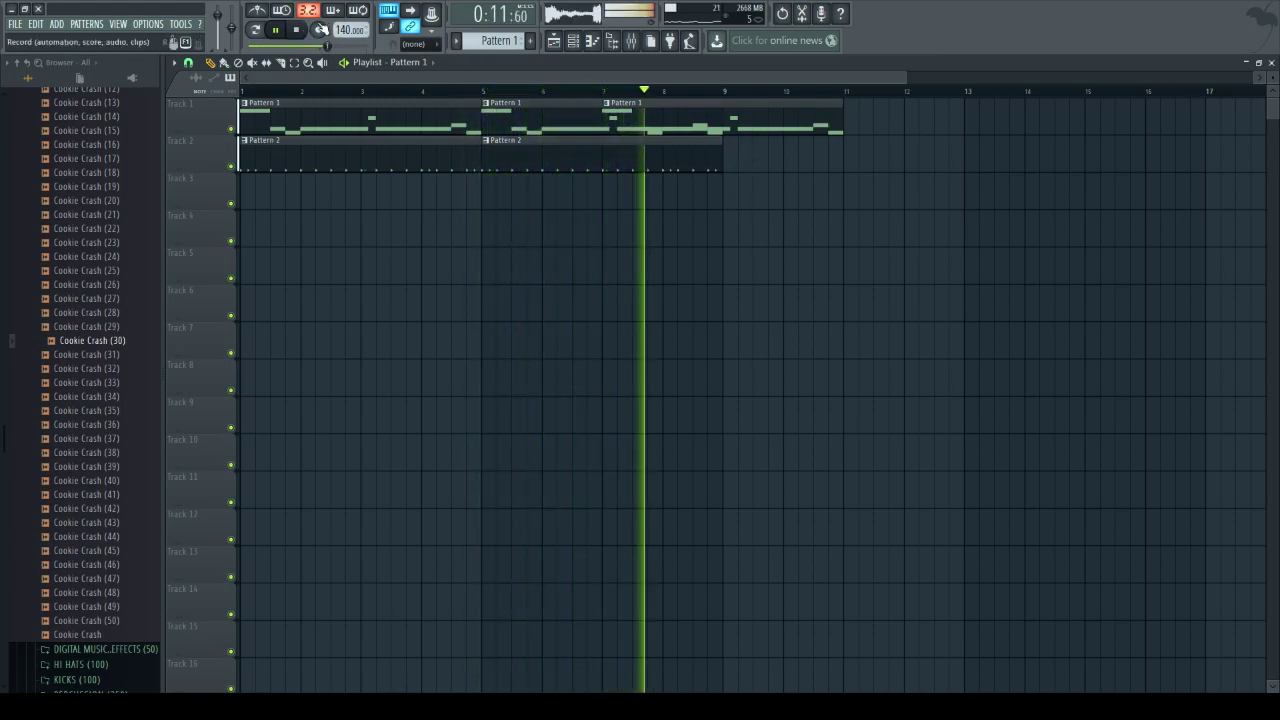
click(307, 30)
right_click(697, 125)
drag(720, 95, 100, 98)
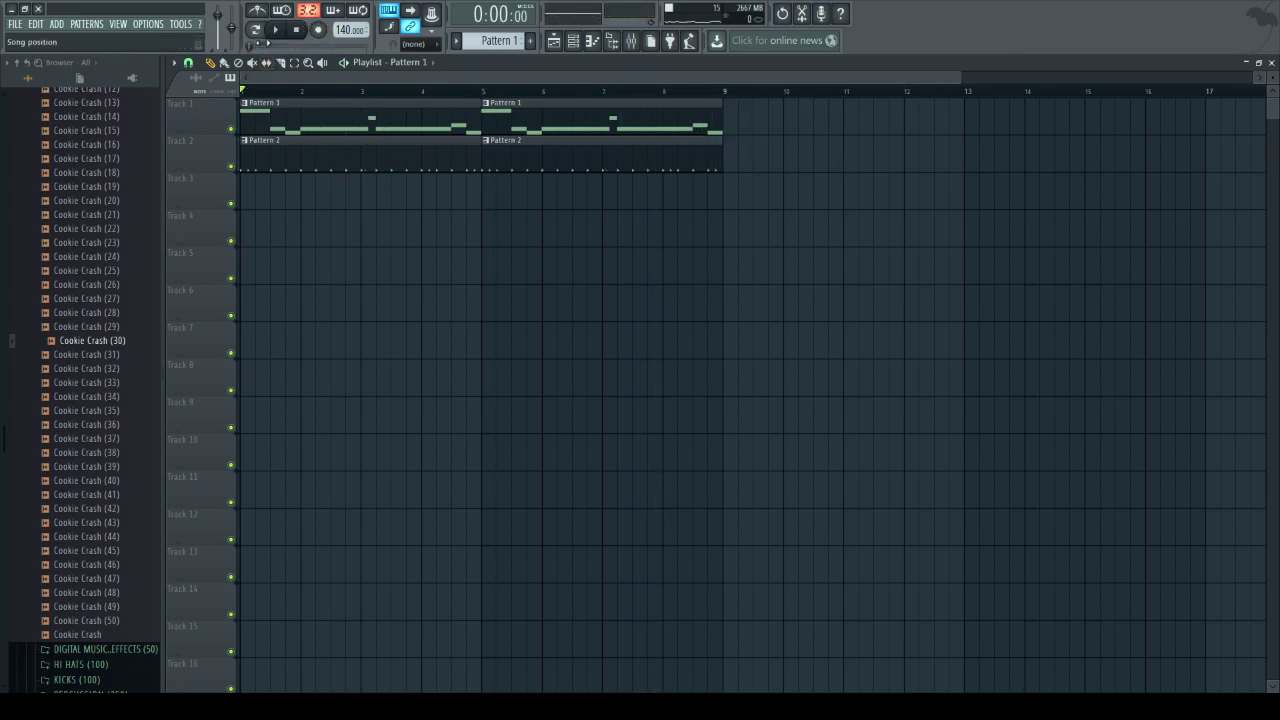
- Collapse the Chocolate drum kit and open the Snares - Dry folder under Drum One Shots in the Cymatics Gold Edition pack
click(279, 31)
click(297, 32)
scroll(83, 199, up, 9)
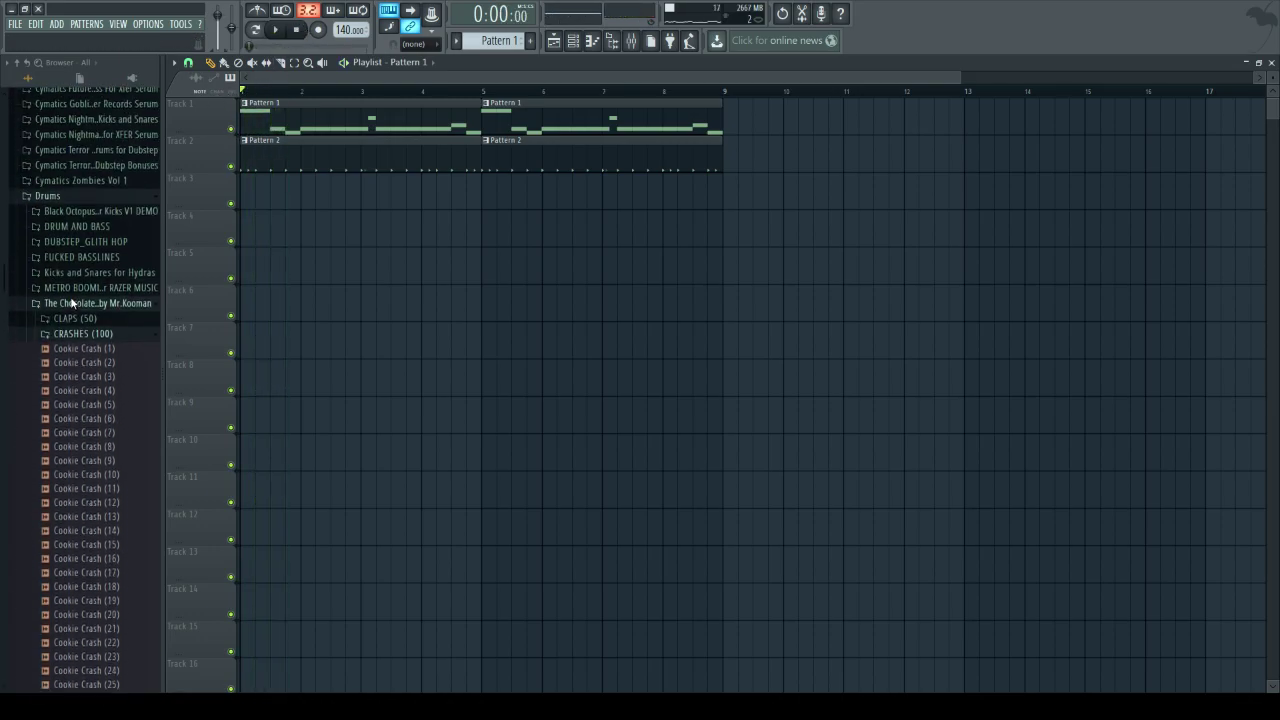
click(72, 310)
scroll(80, 220, up, 6)
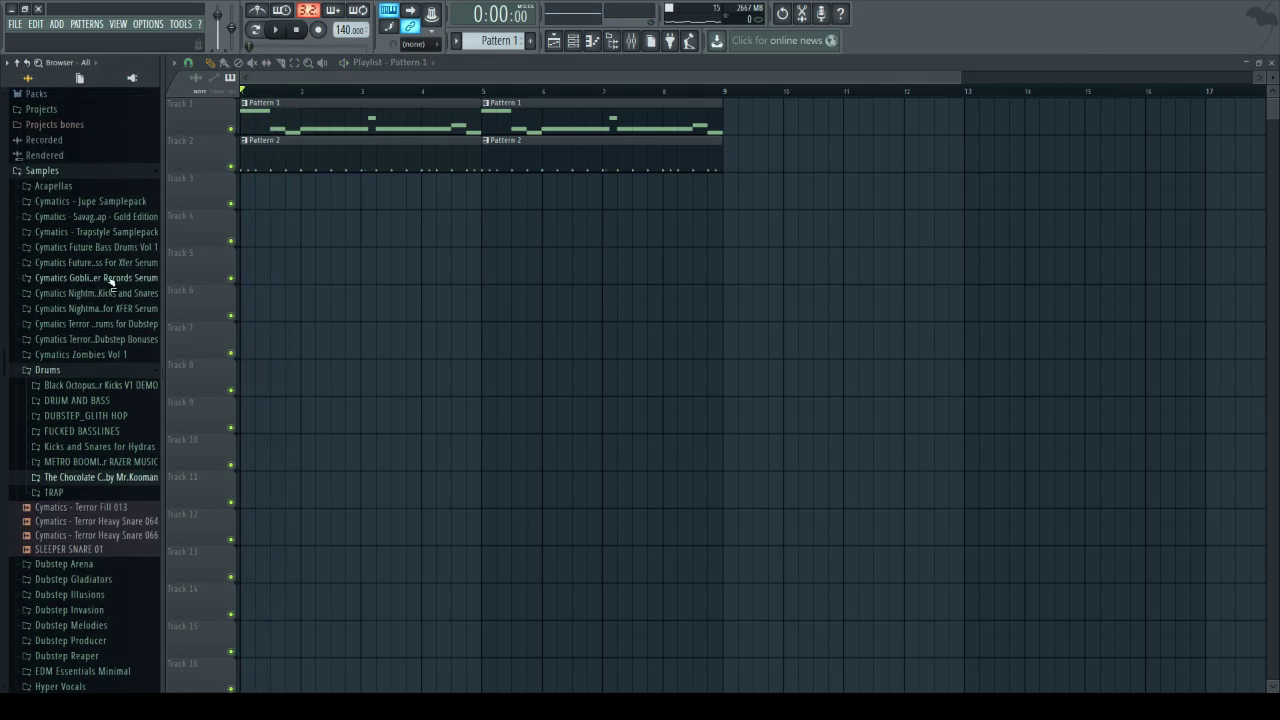
click(128, 218)
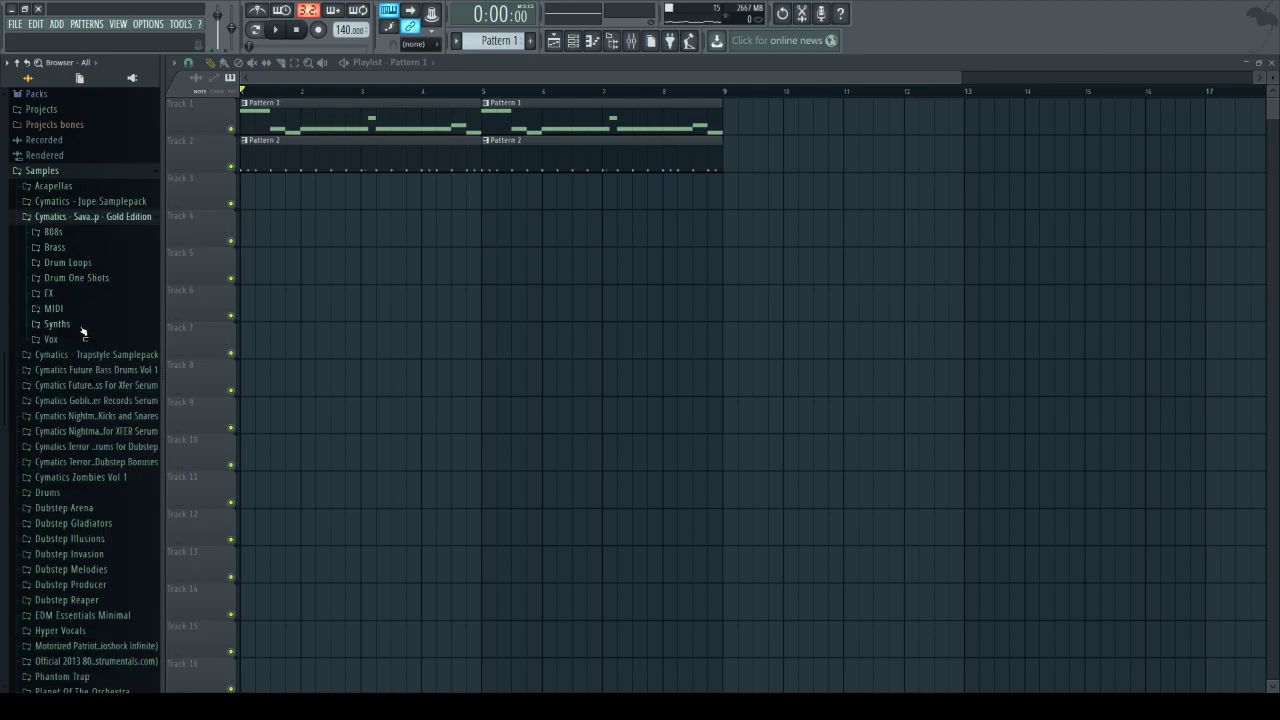
click(100, 281)
scroll(84, 227, down, 3)
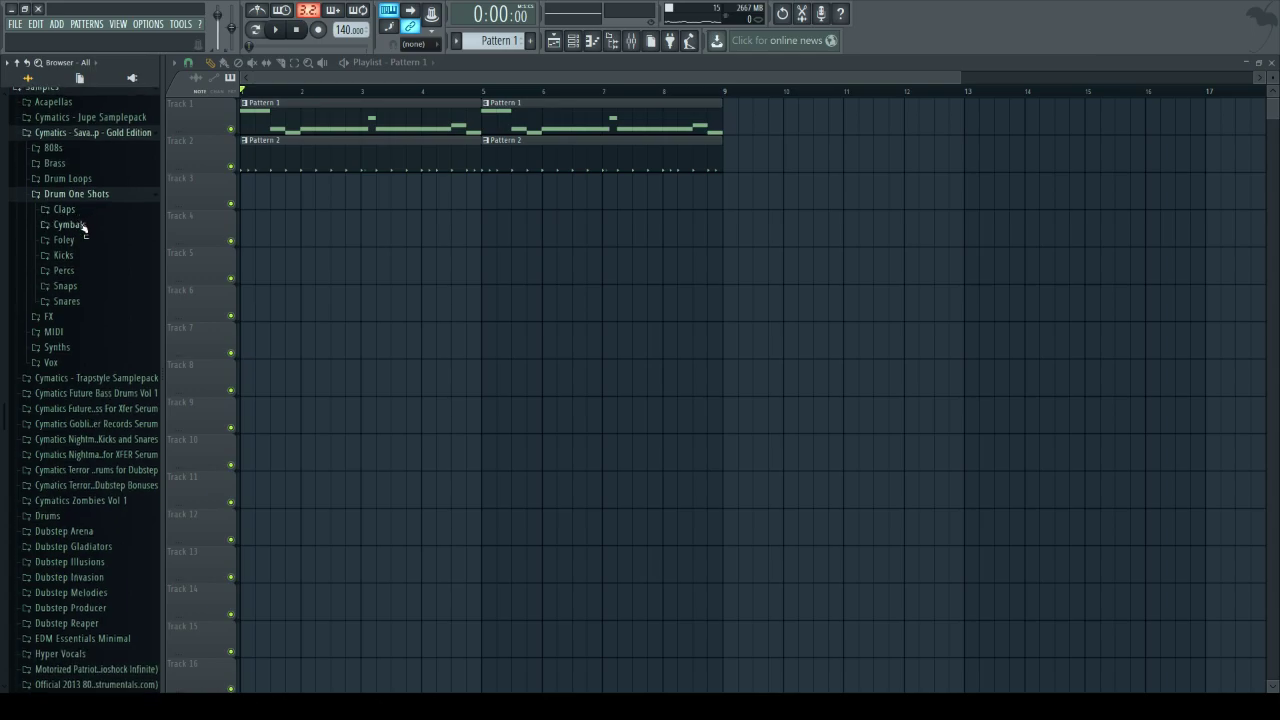
click(82, 300)
click(98, 331)
- Audition the first dry snare samples, from Dry Snare 2 onward
click(106, 362)
key(Down)
key(Down)
key(Down)
key(Down)
key(Down)
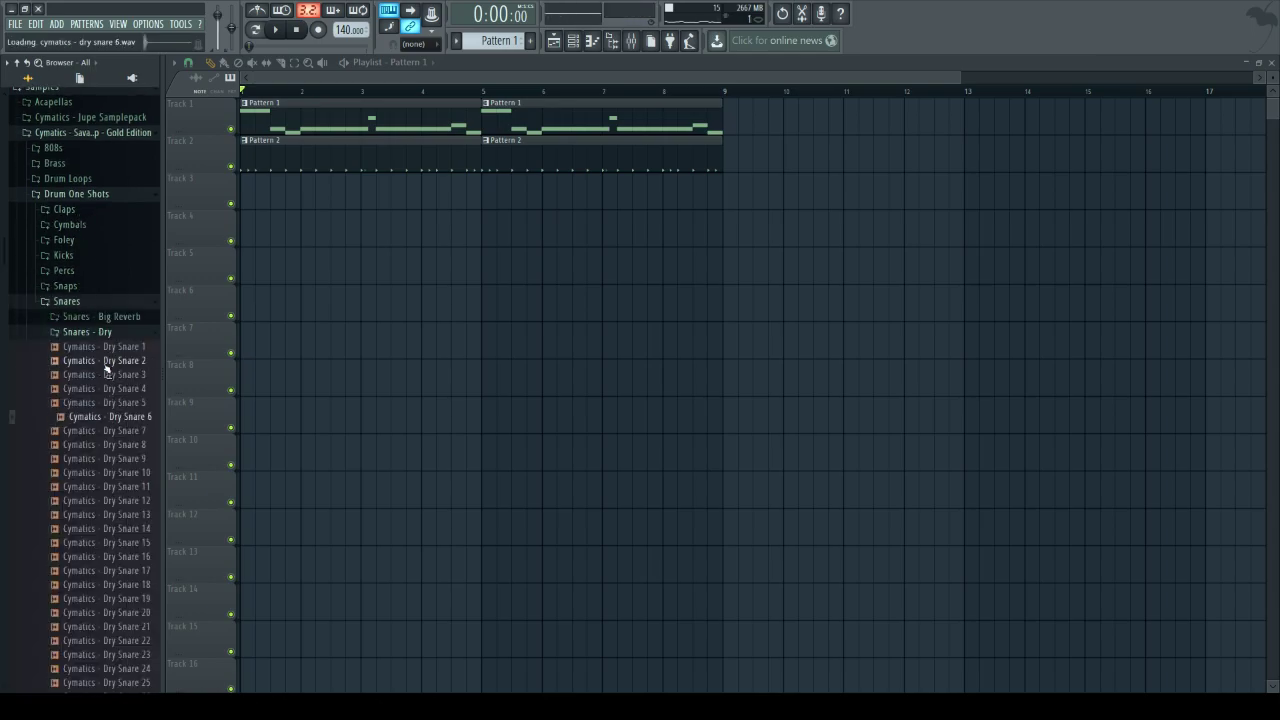
scroll(104, 380, down, 3)
- Compare Cymatics Dry Snare 11 and 12, then load Dry Snare 11 onto the existing snare channel
click(107, 416)
click(111, 405)
click(121, 417)
click(117, 404)
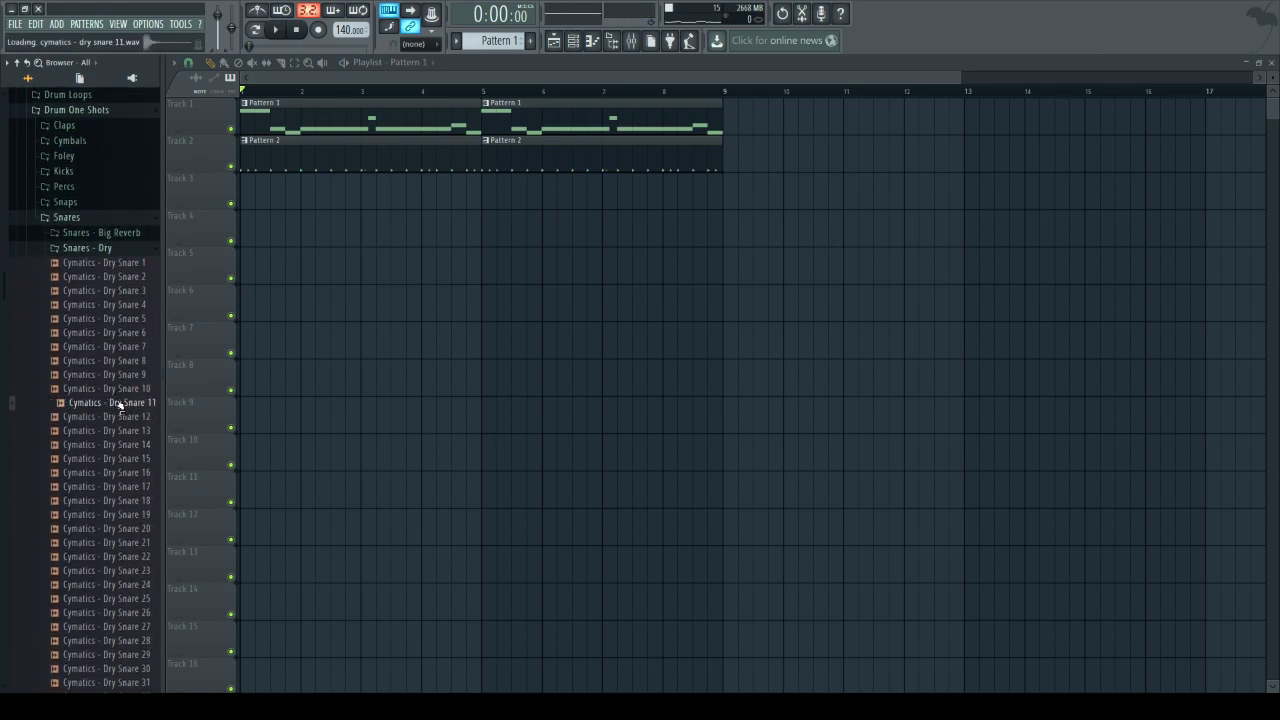
click(573, 40)
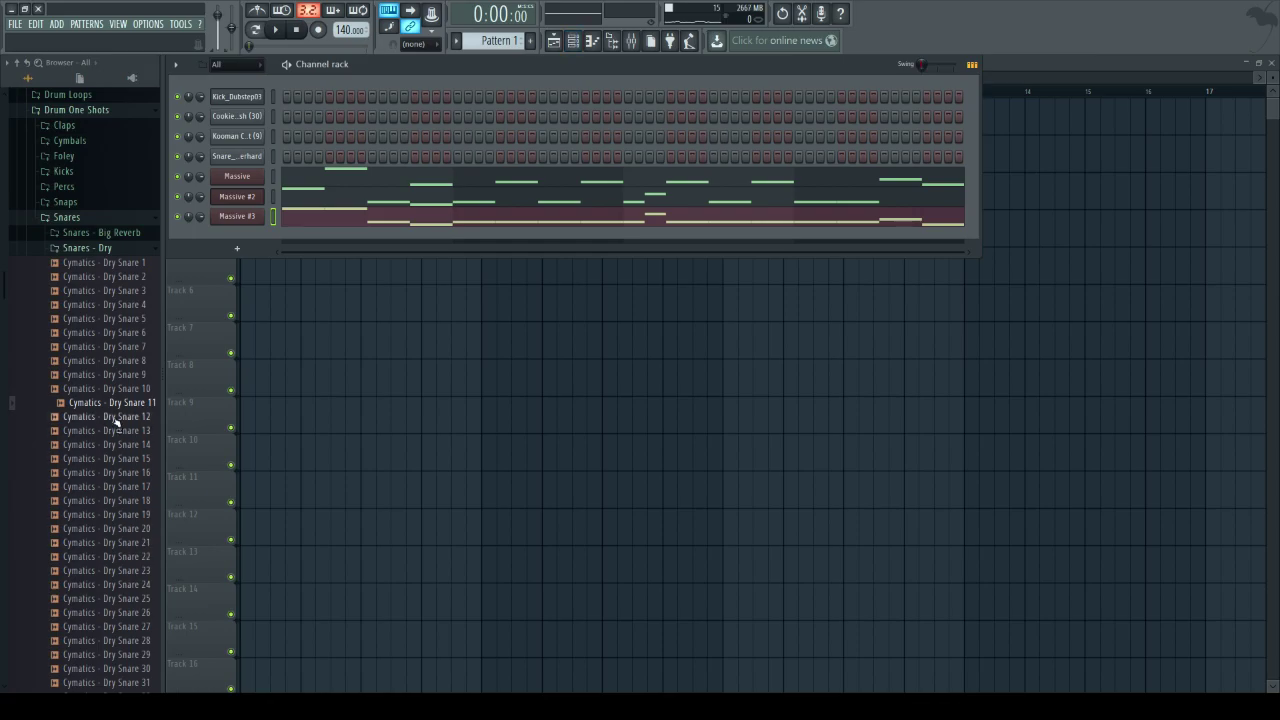
drag(115, 413, 237, 157)
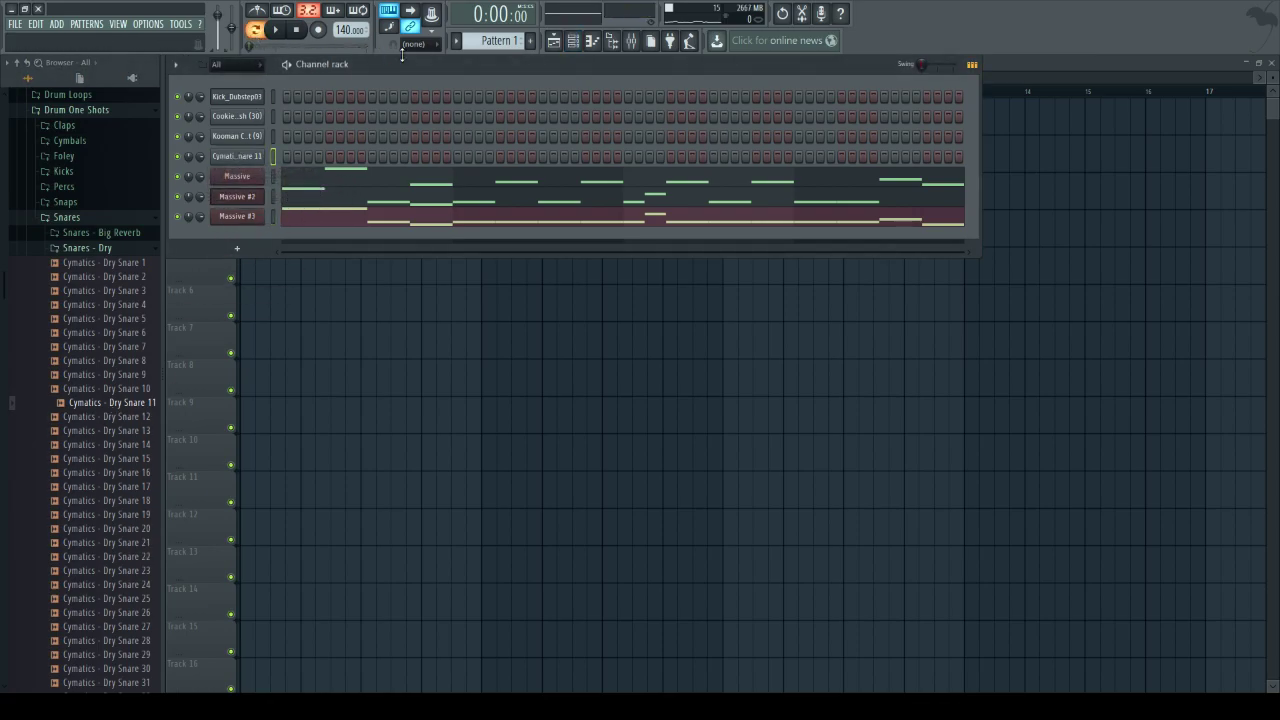
- Play the Pattern 2 drums and select the snare's mixer track, Insert 4
click(573, 40)
double_click(410, 153)
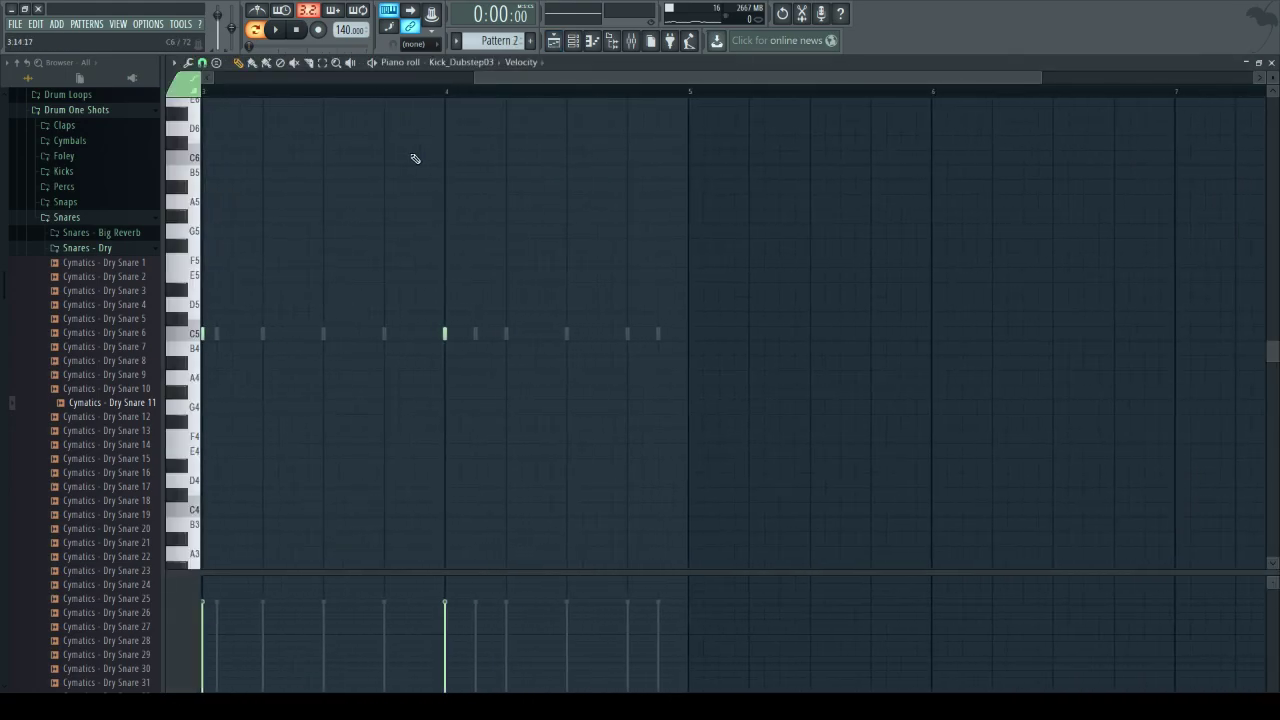
key(space)
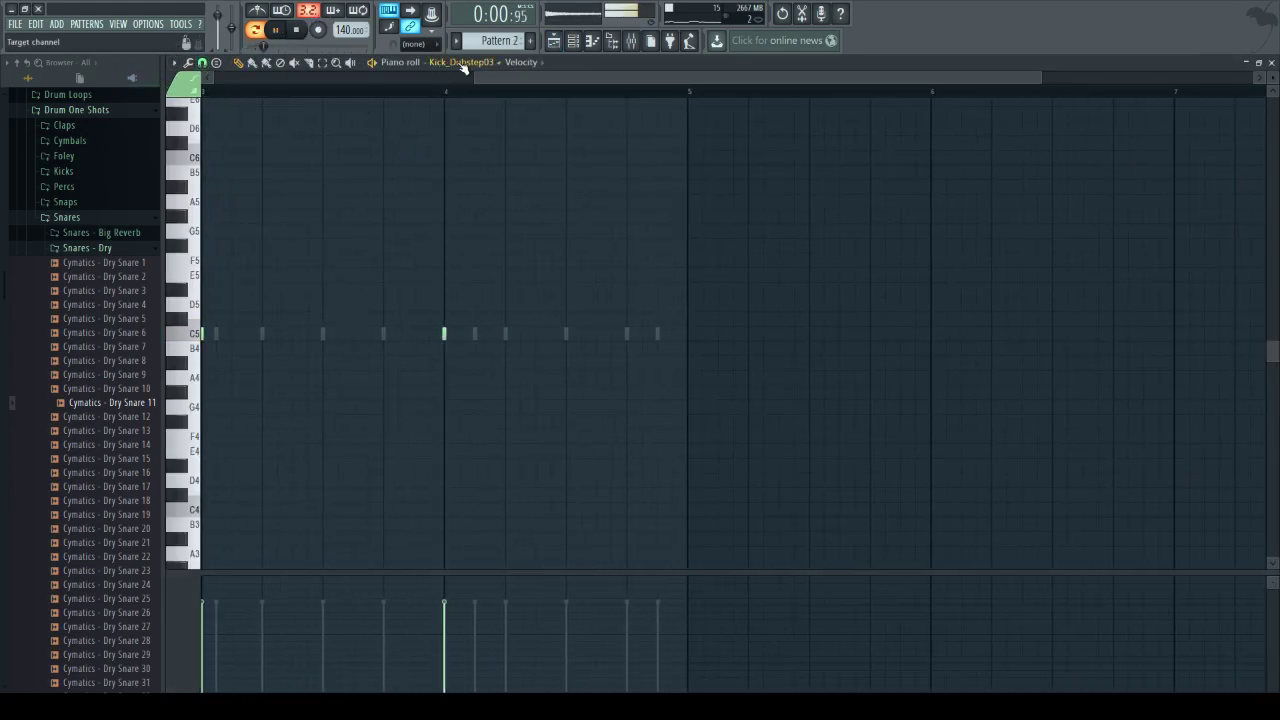
click(631, 40)
click(617, 278)
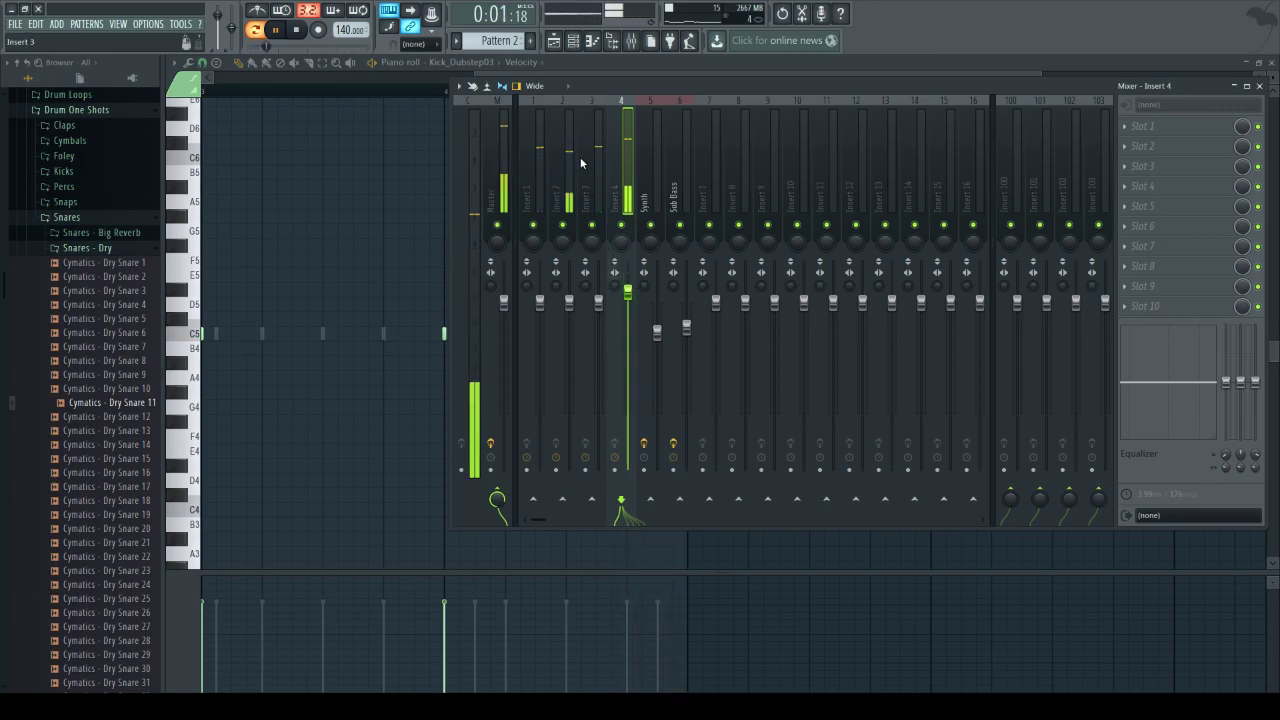
- Lower the time-stretching pitch of the Dry Snare 11 channel while the drums play, and stop playback
click(573, 40)
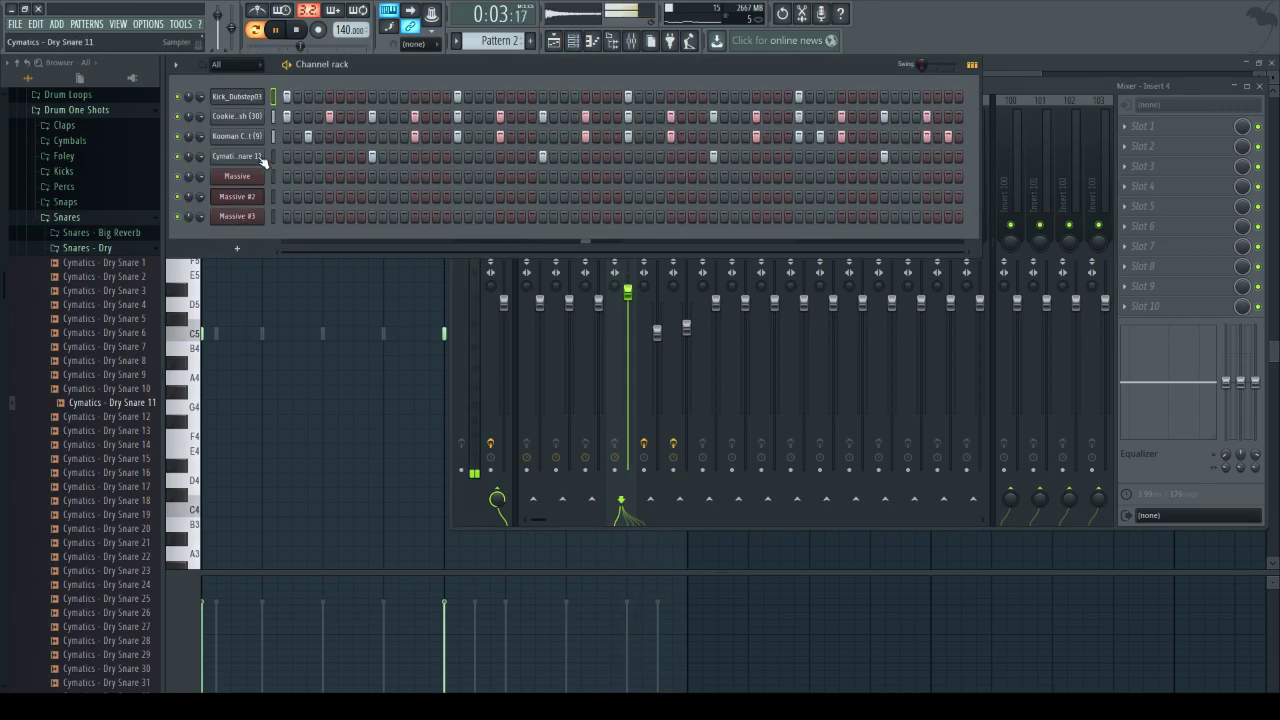
click(237, 156)
drag(464, 284, 463, 275)
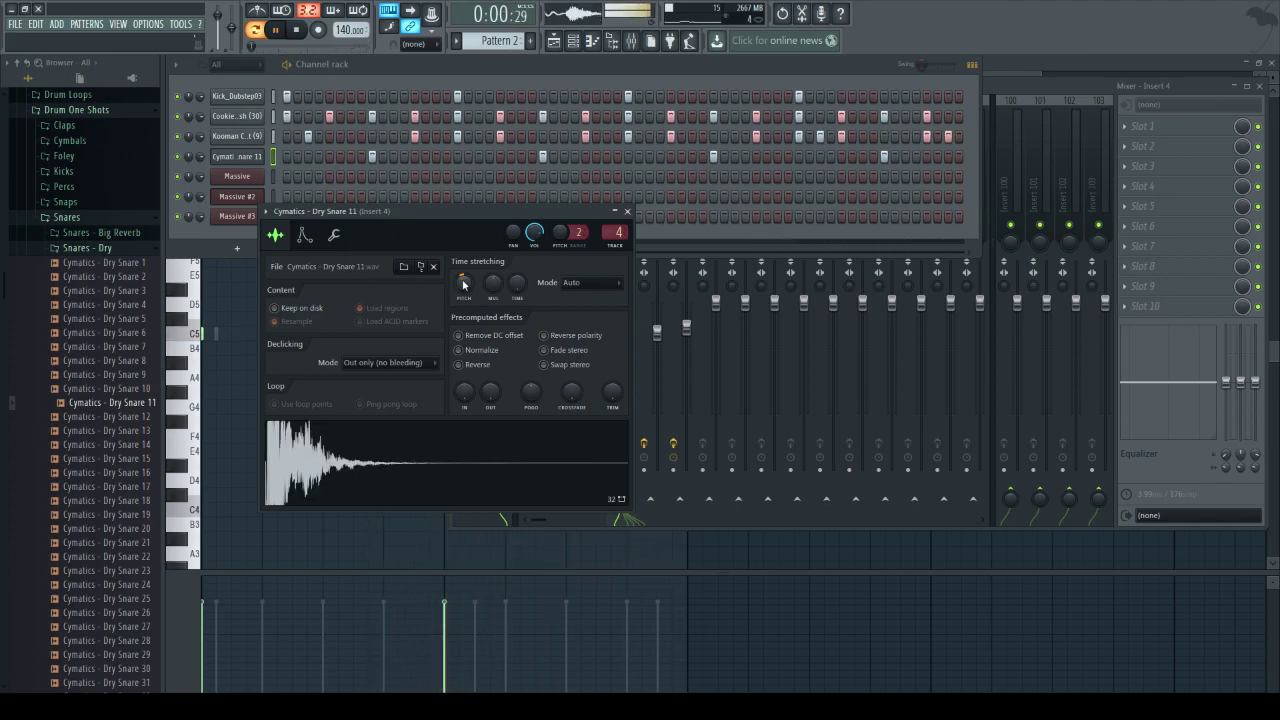
drag(463, 285, 463, 290)
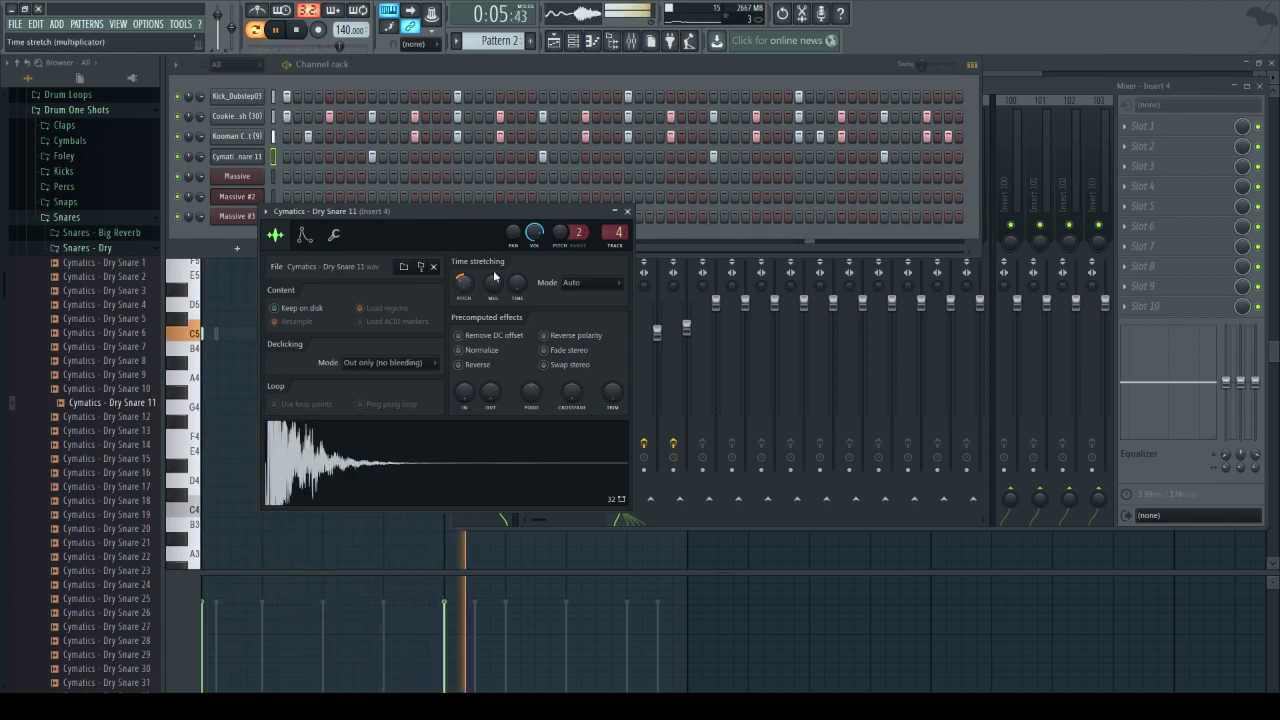
click(298, 31)
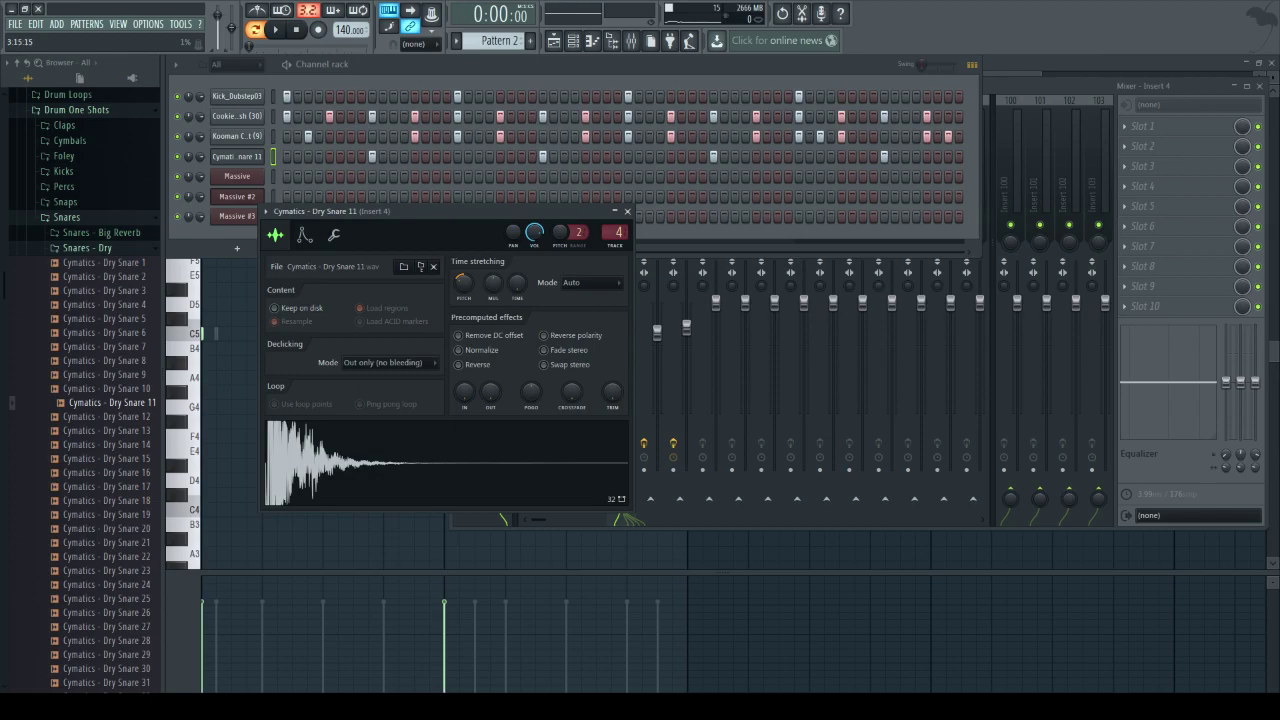
- Switch to Open Broadcaster Software, unmute the microphone and return to FL Studio
key(alt+Tab)
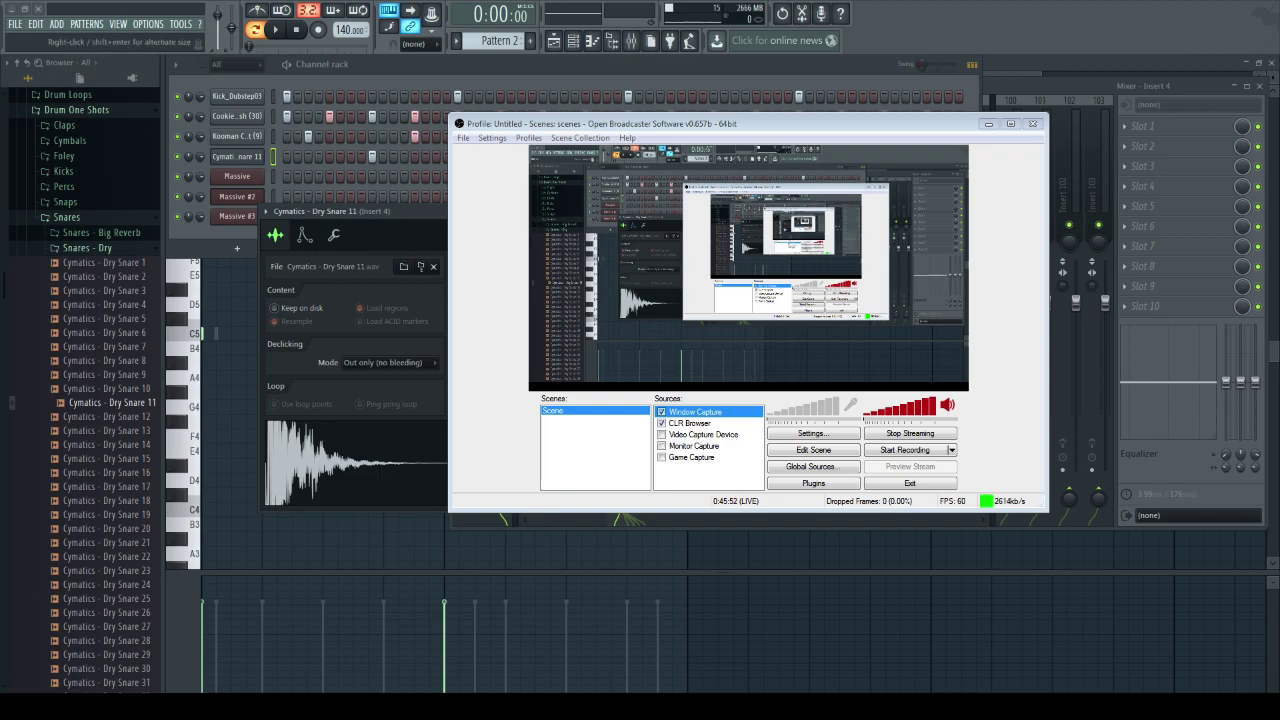
click(796, 408)
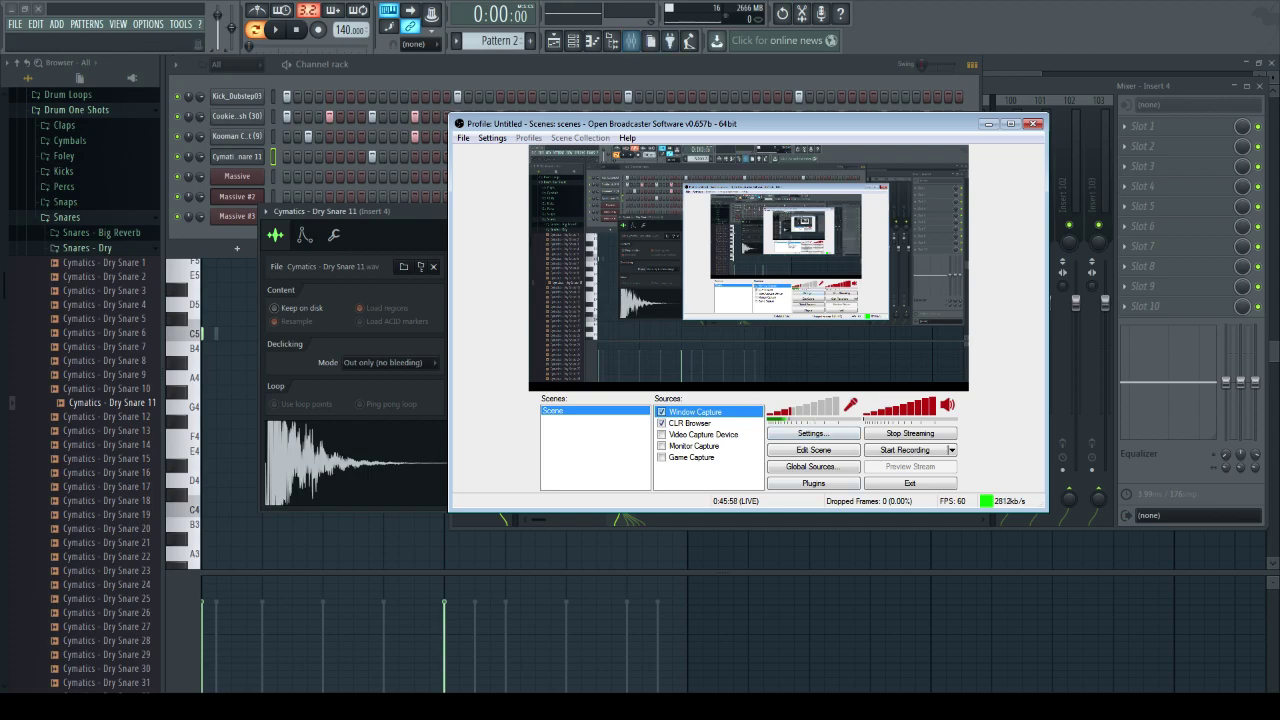
click(615, 64)
click(275, 29)
click(306, 30)
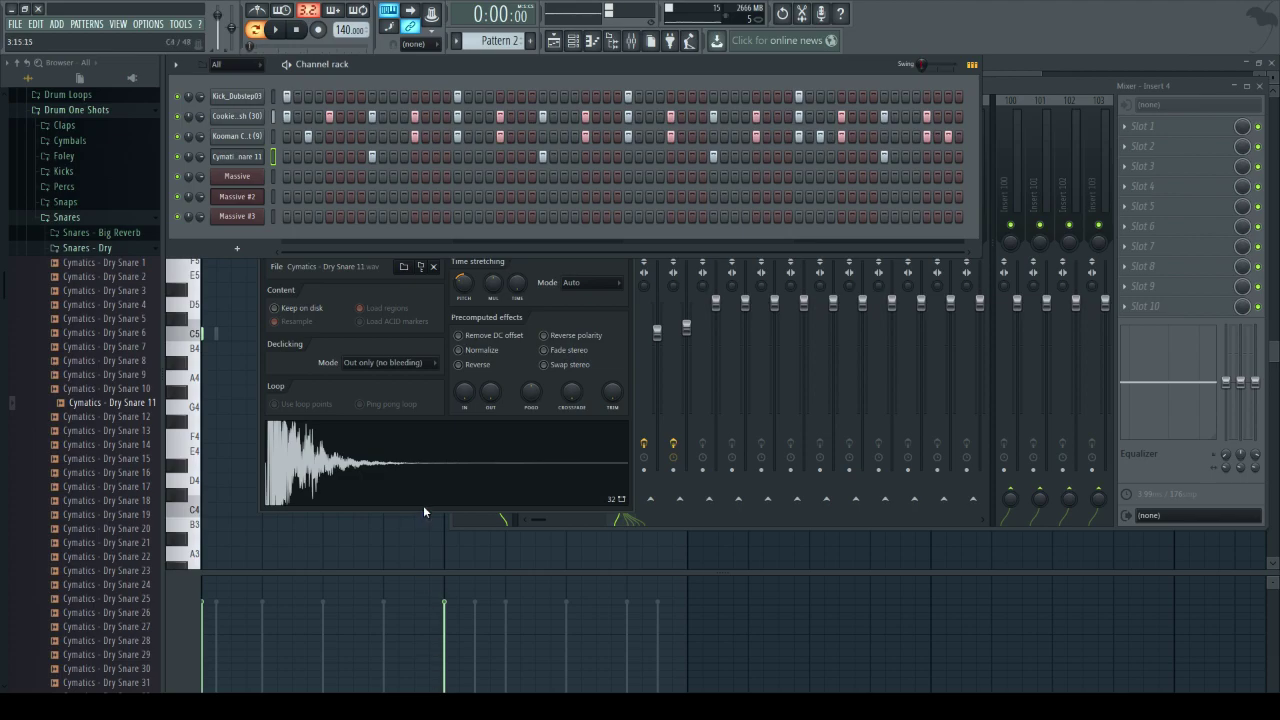
- Select Pattern 1 and audition the dry snares from Dry Snare 13 to Dry Snare 27
key(F4)
key(1)
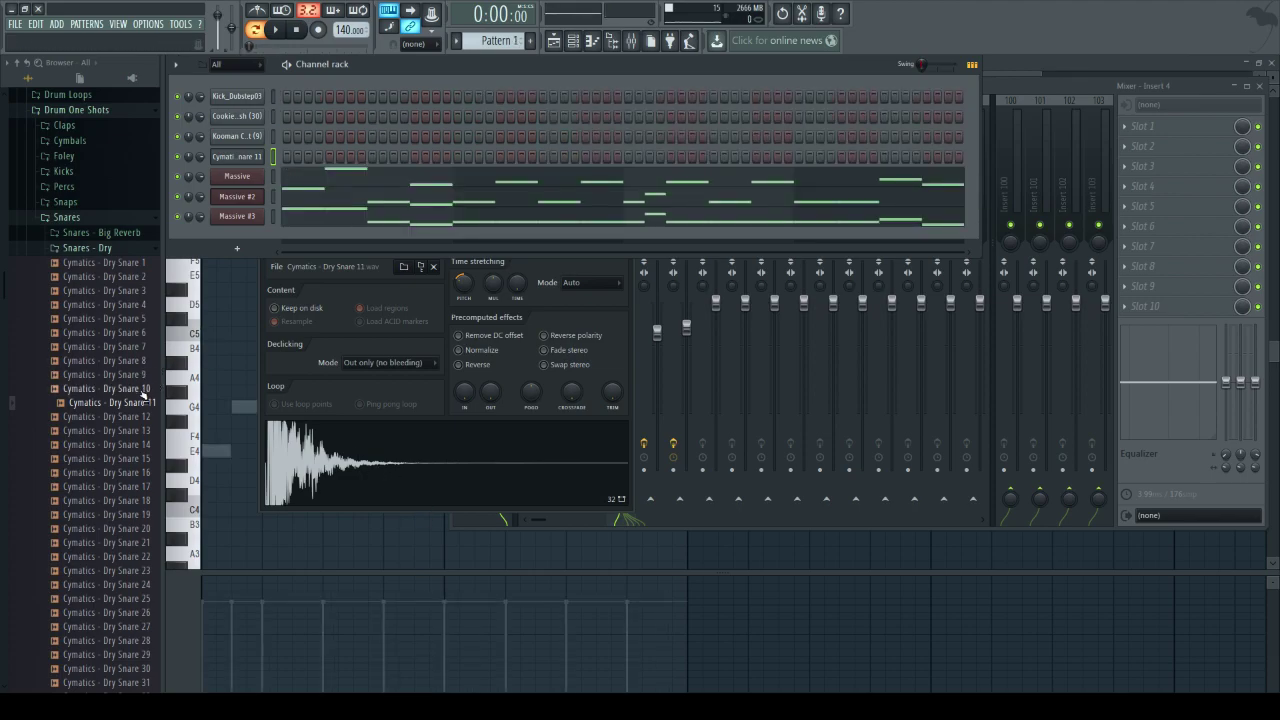
click(141, 437)
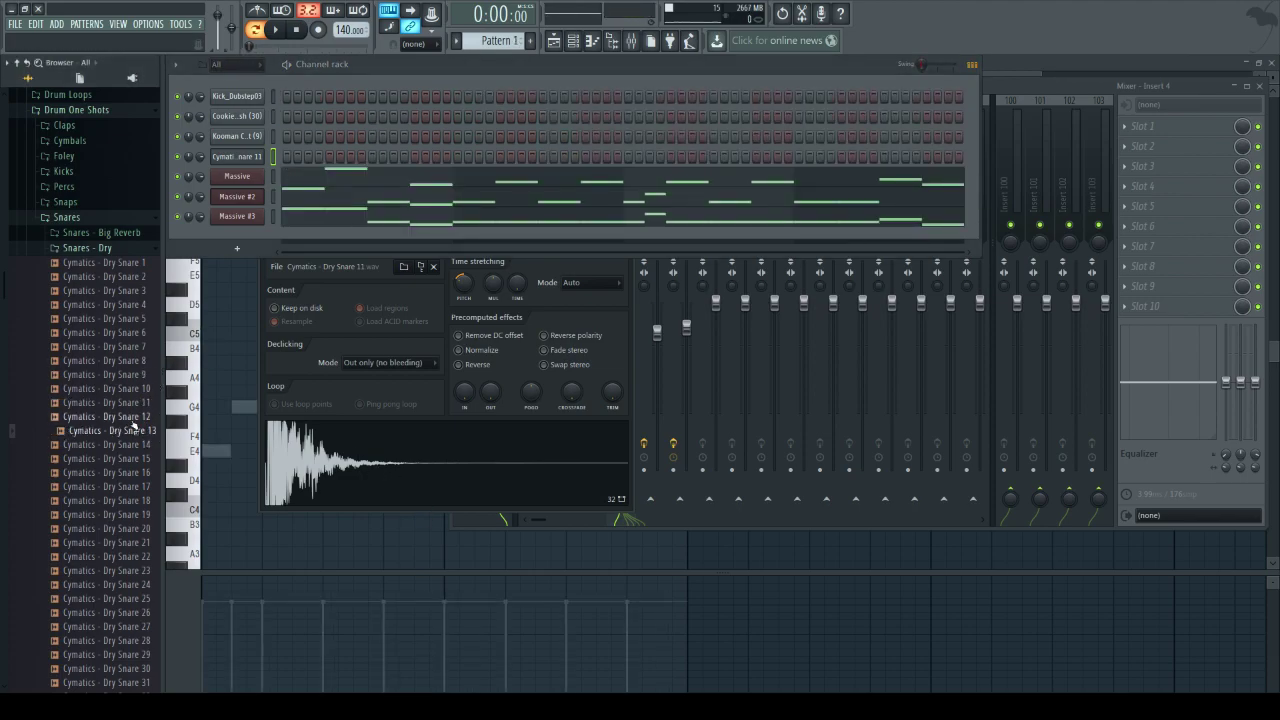
click(145, 441)
click(142, 435)
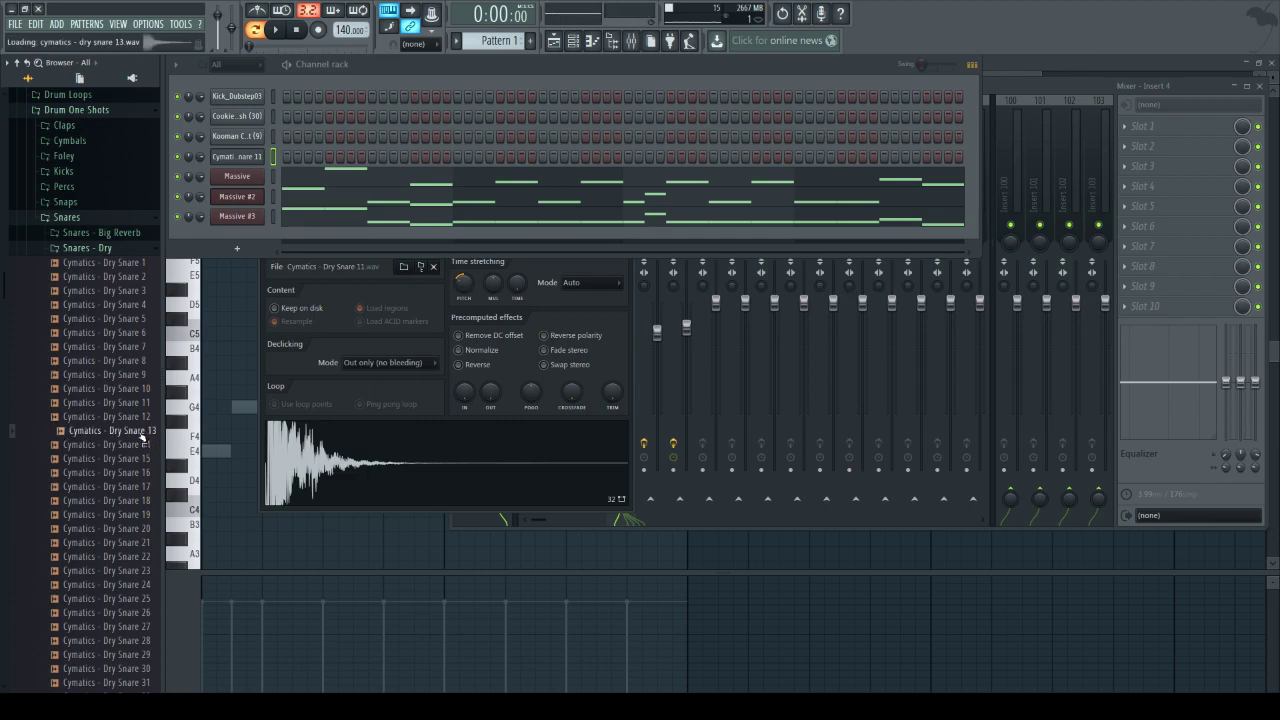
key(Down)
key(Down)
key(Down)
key(Down)
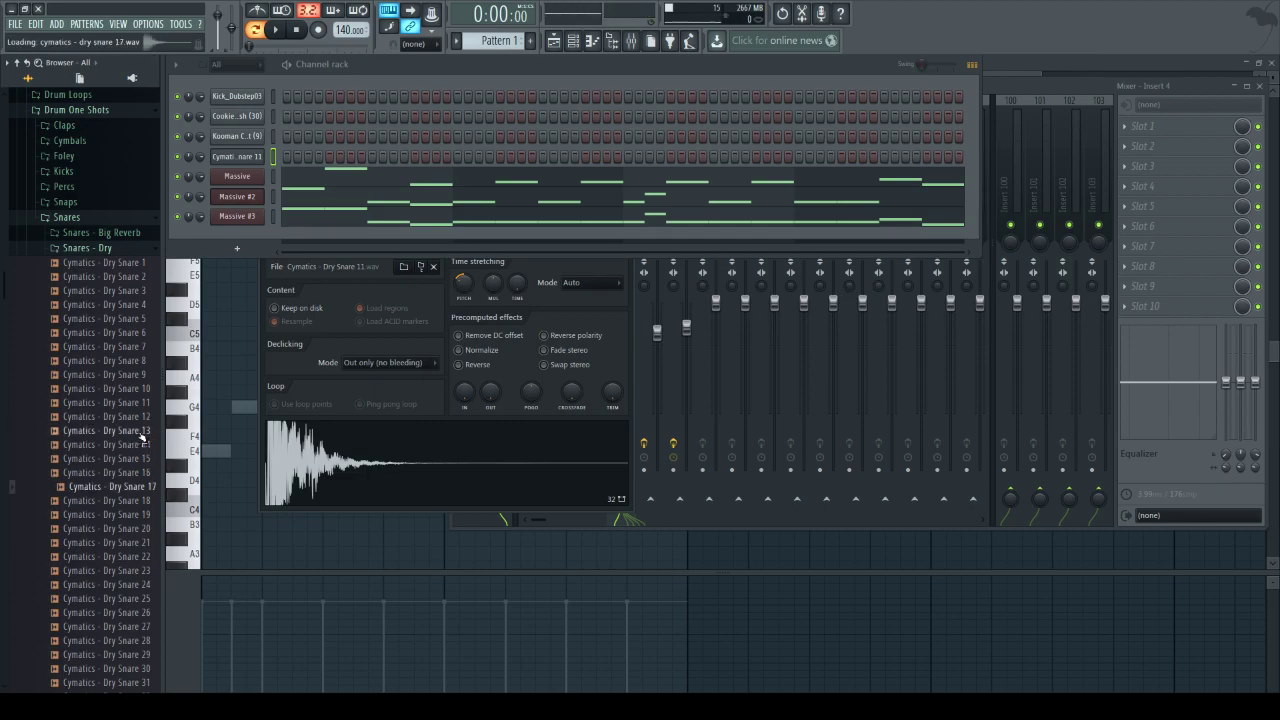
key(Up)
key(Down)
key(Down)
key(Down)
key(Down)
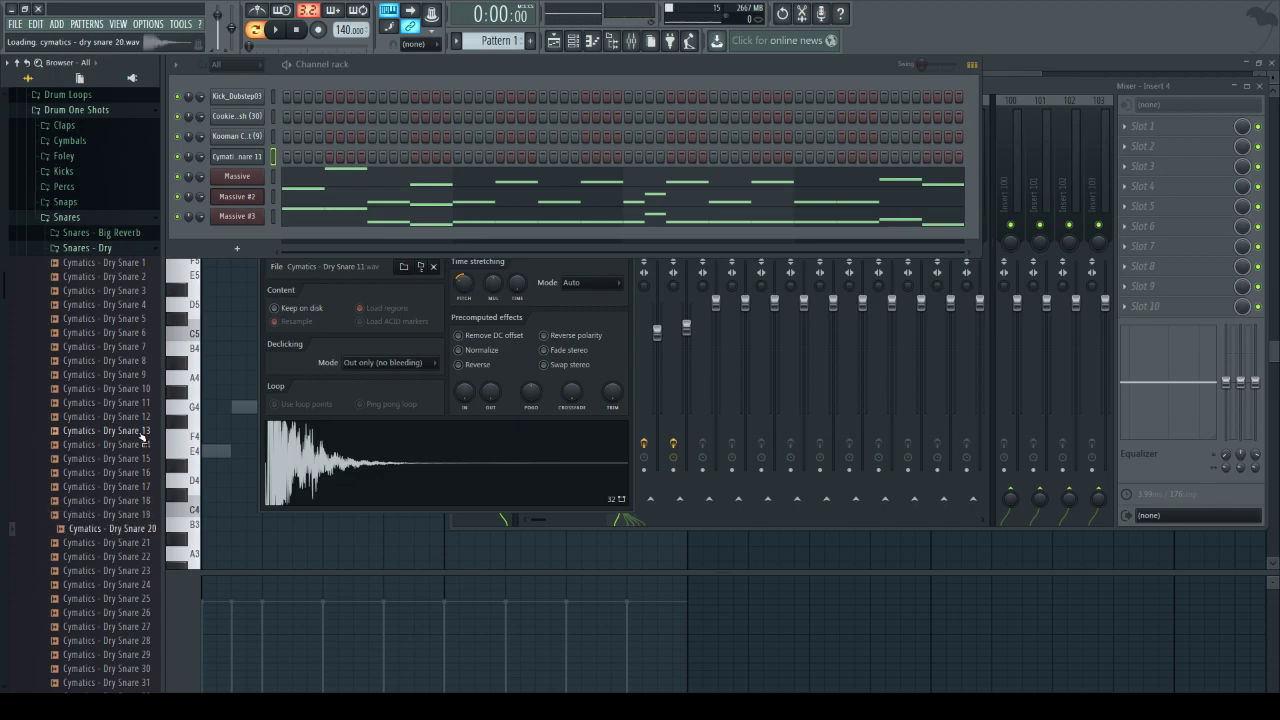
key(Down)
key(Down)
key(Down)
key(Down)
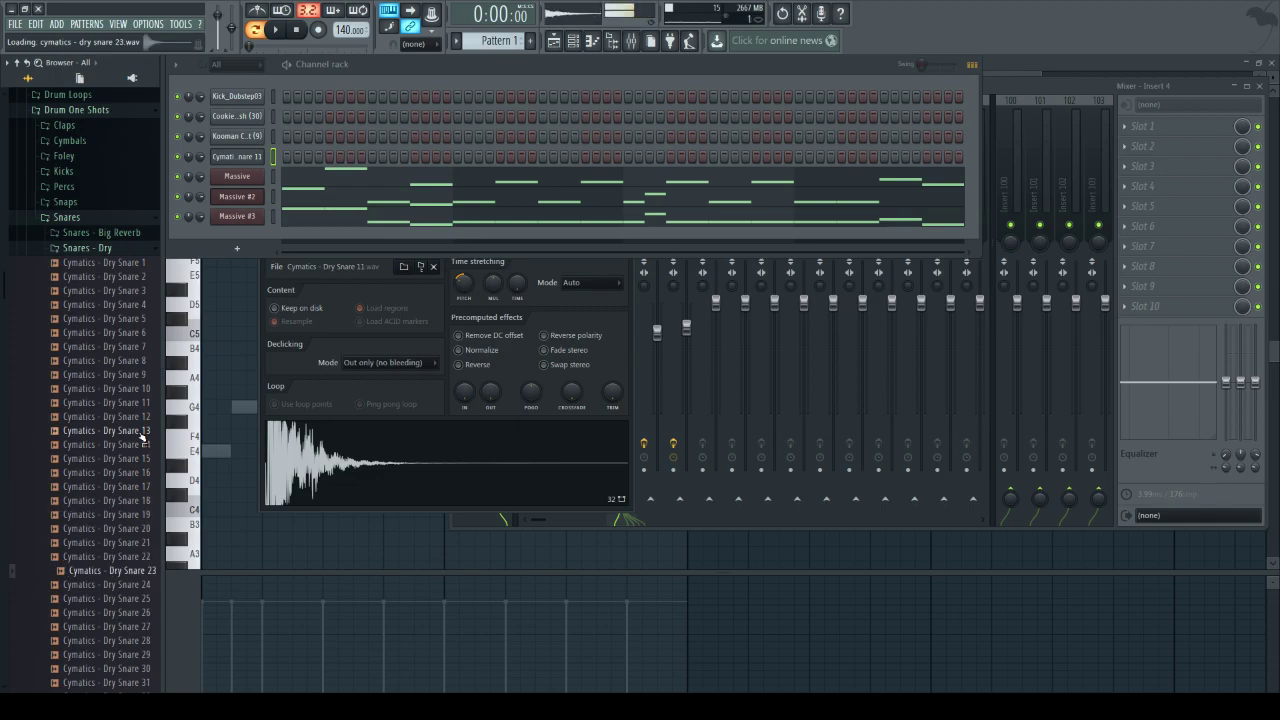
key(Down)
key(Down)
key(Down)
key(Down)
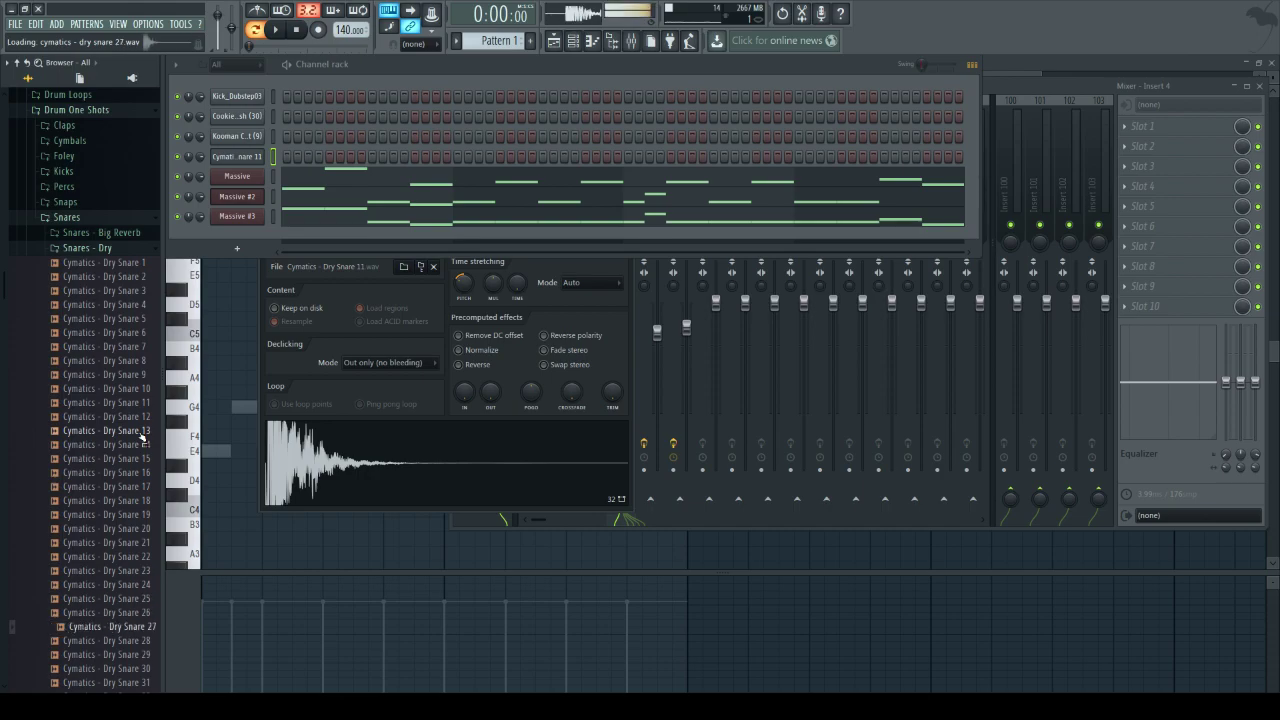
key(Up)
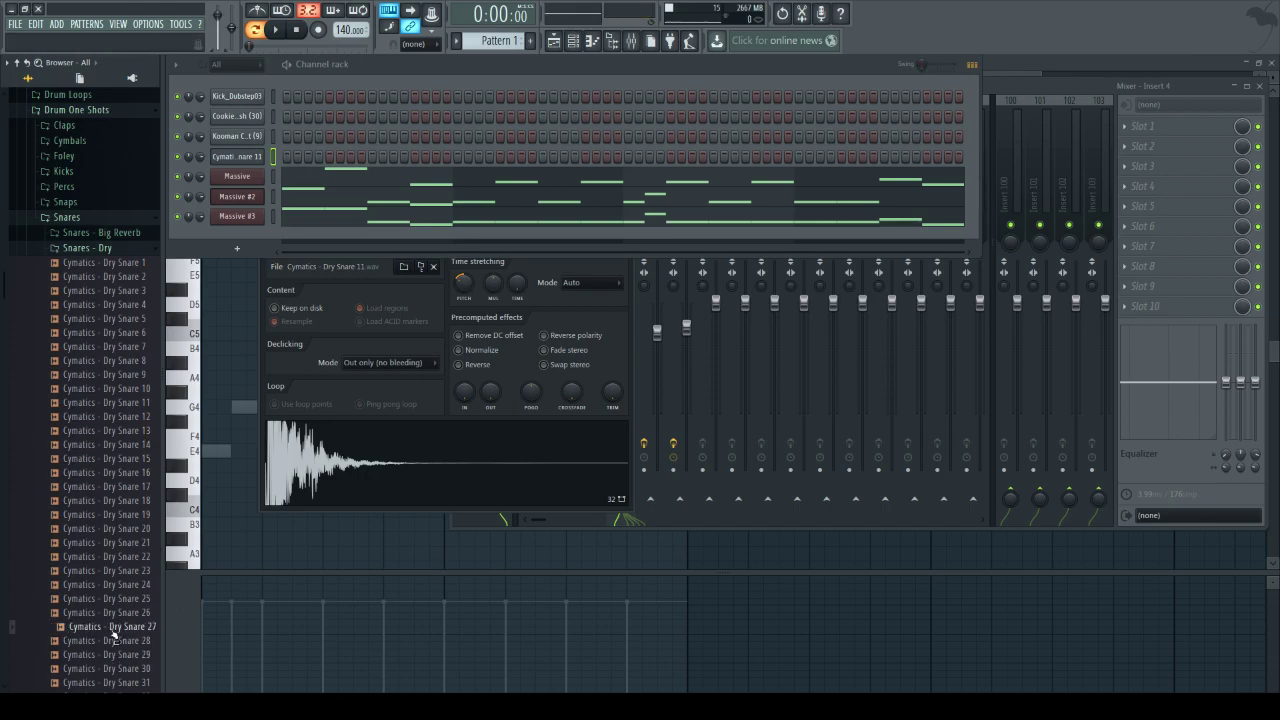
- Audition the dry snares beyond Dry Snare 27 and load Dry Snare 44 onto the snare channel
scroll(113, 637, down, 1)
scroll(113, 637, down, 5)
key(Down)
key(Down)
key(Down)
key(Down)
key(Down)
key(Down)
key(Down)
key(Down)
key(Down)
key(Down)
key(Down)
key(Down)
key(Down)
key(Down)
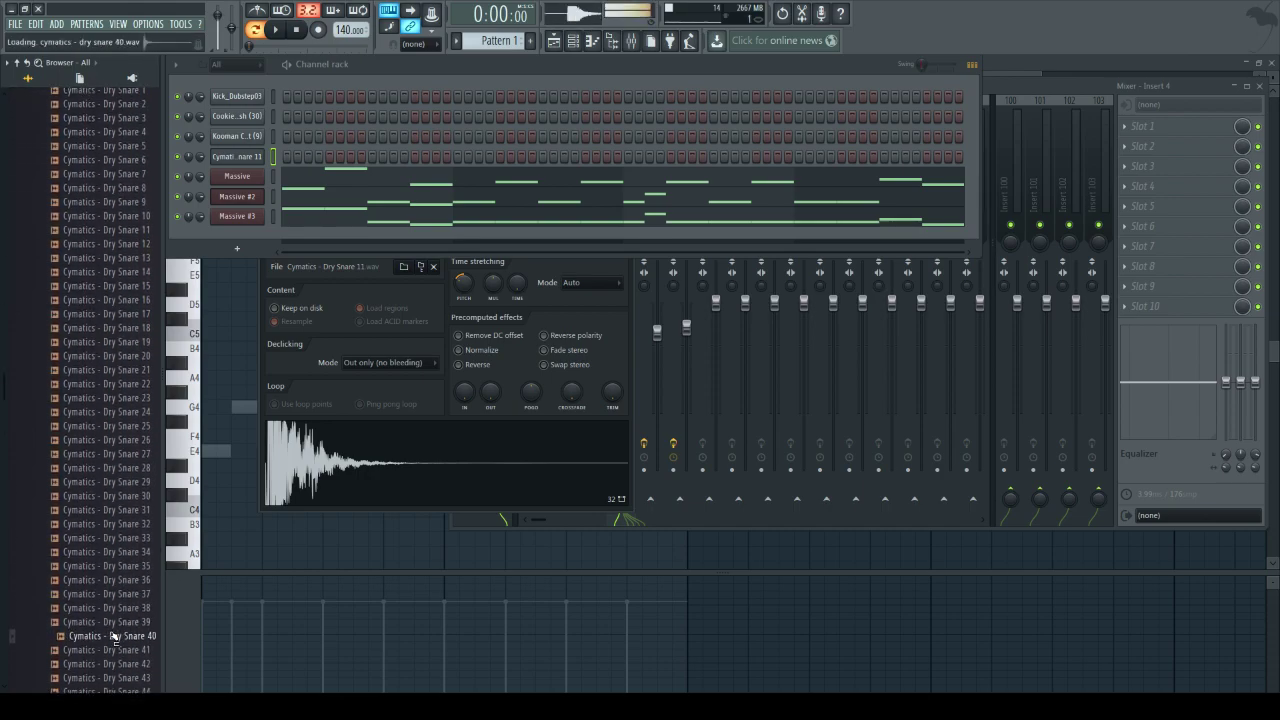
scroll(113, 637, down, 1)
key(Down)
key(Down)
key(Down)
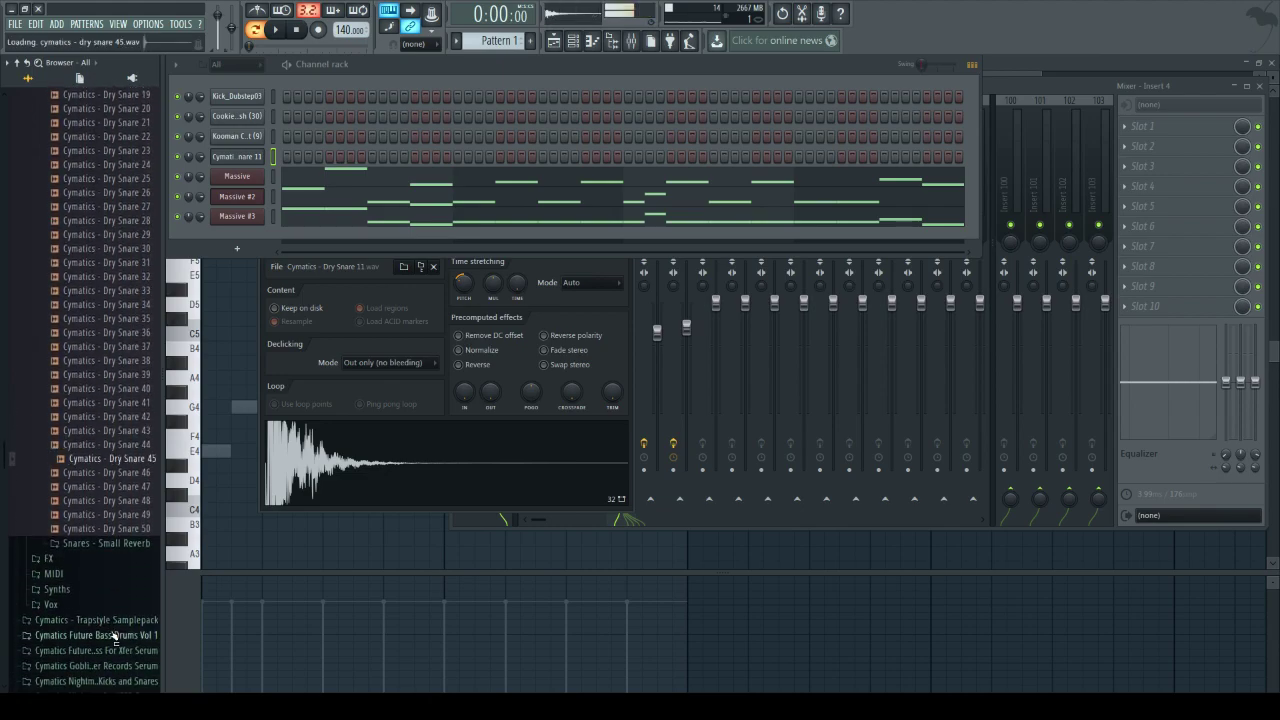
drag(120, 444, 247, 167)
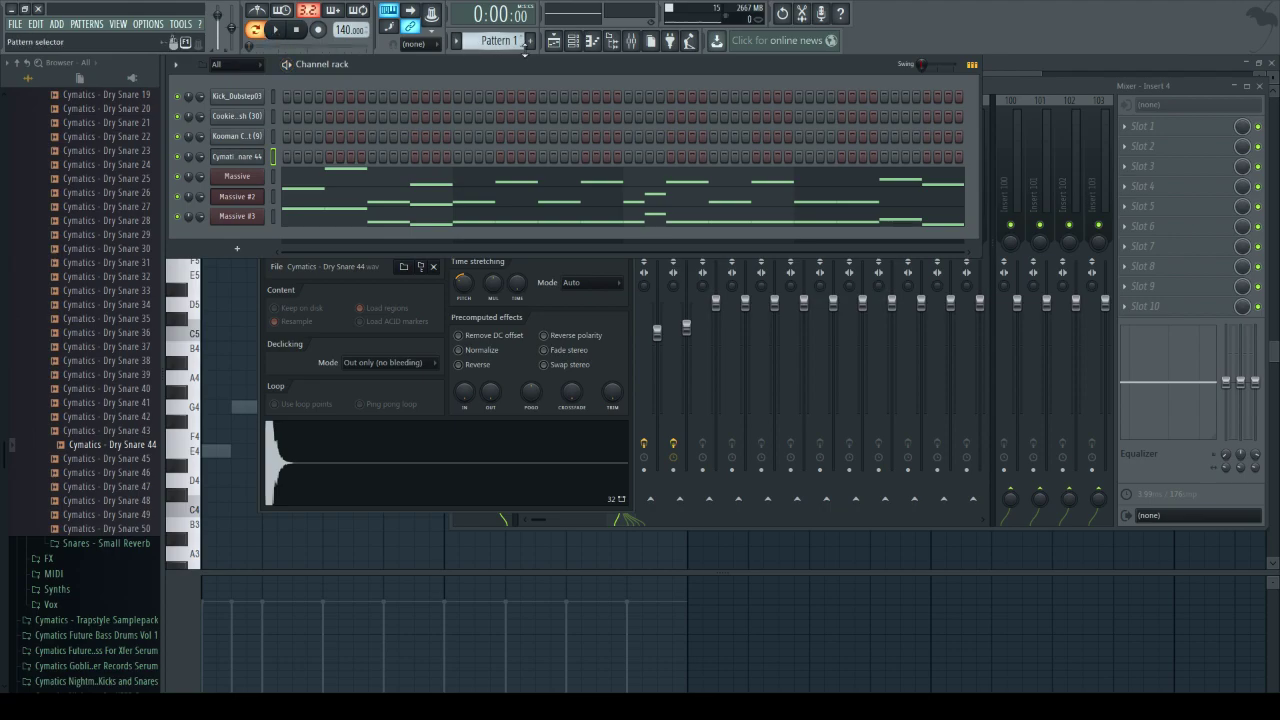
- Play the arrangement with the new snare, reset the snare sampler's time-stretching pitch and stop playback
click(553, 40)
key(space)
key(F6)
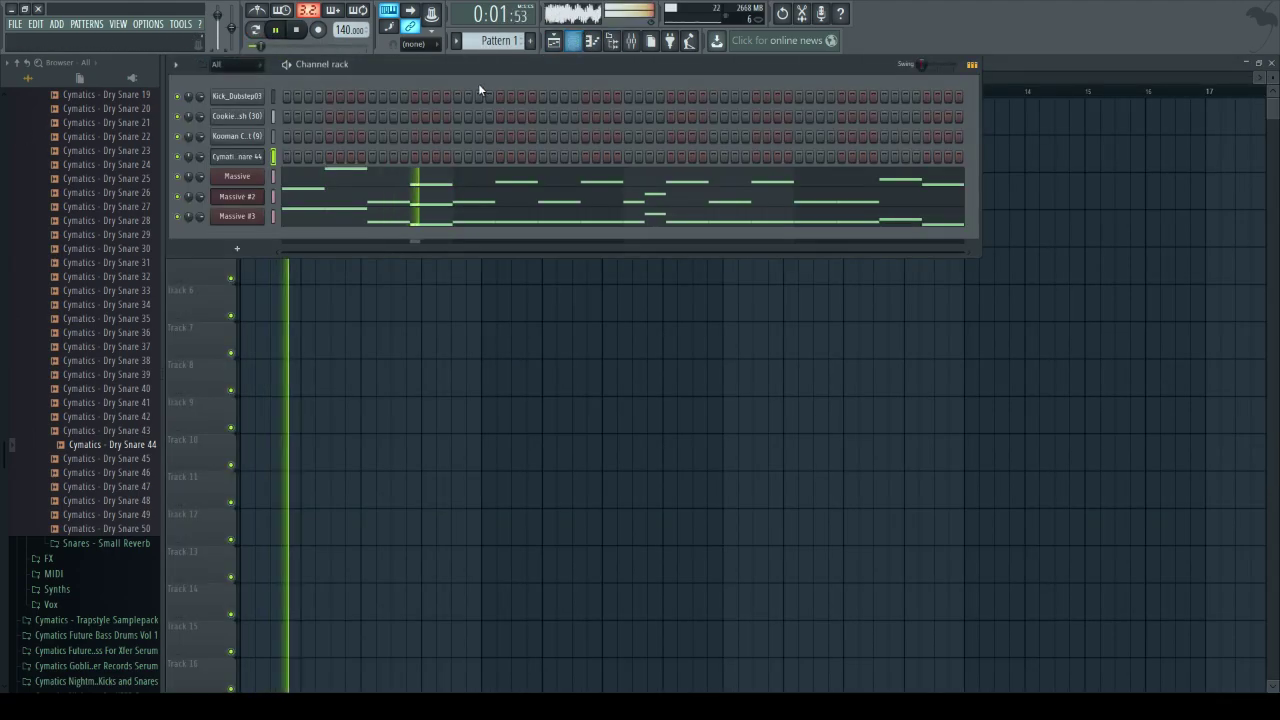
click(229, 155)
right_click(465, 287)
click(482, 295)
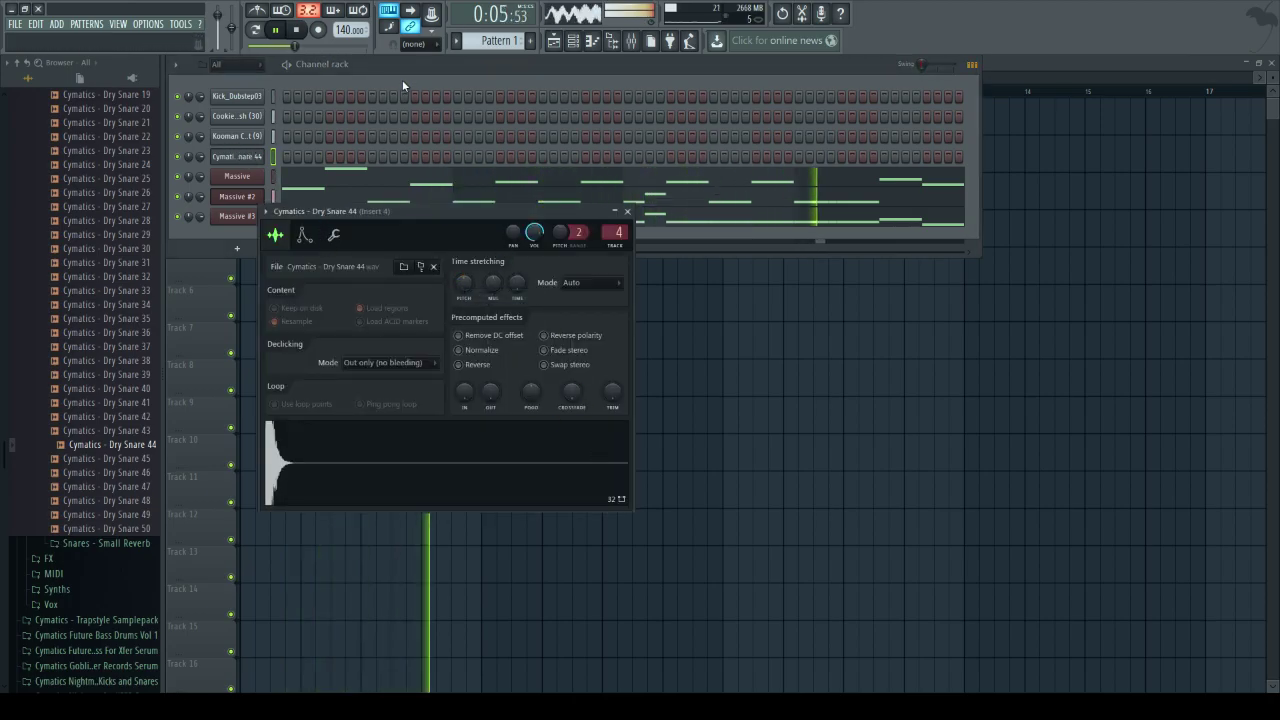
click(297, 31)
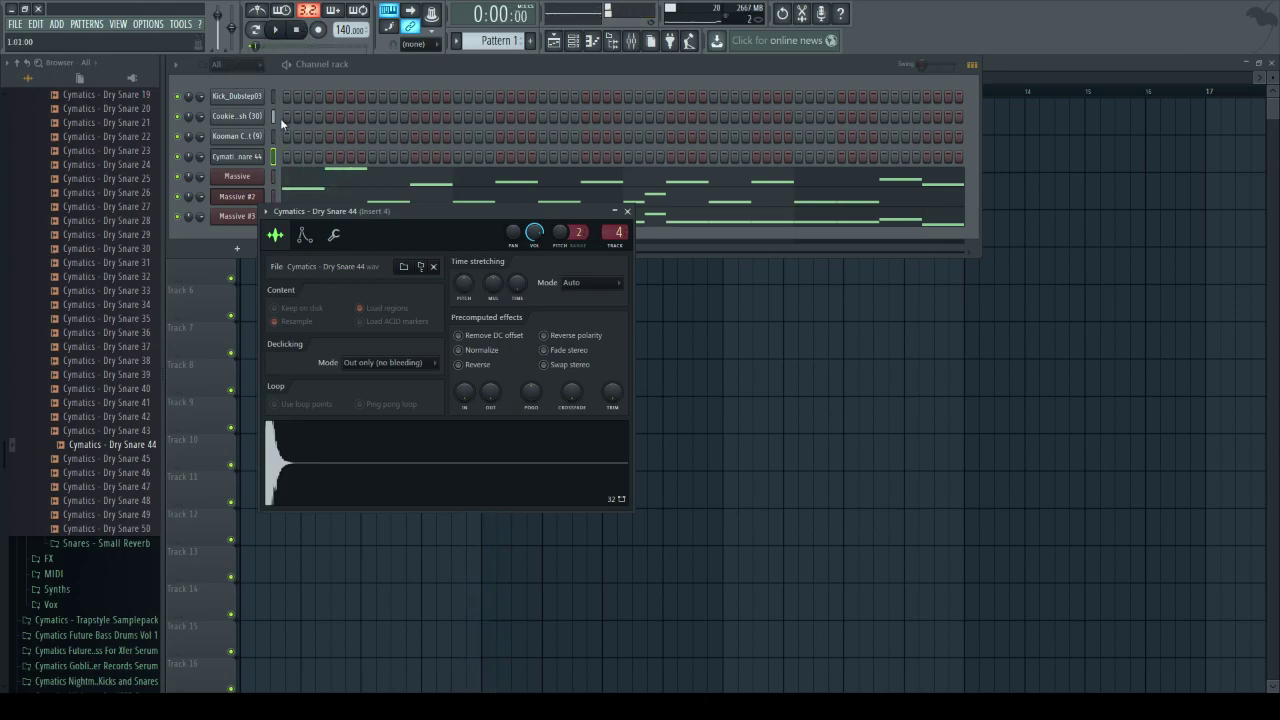
- Adjust the modulation oscillator's phase in Massive #2 and set its pitch to -25.00
click(254, 197)
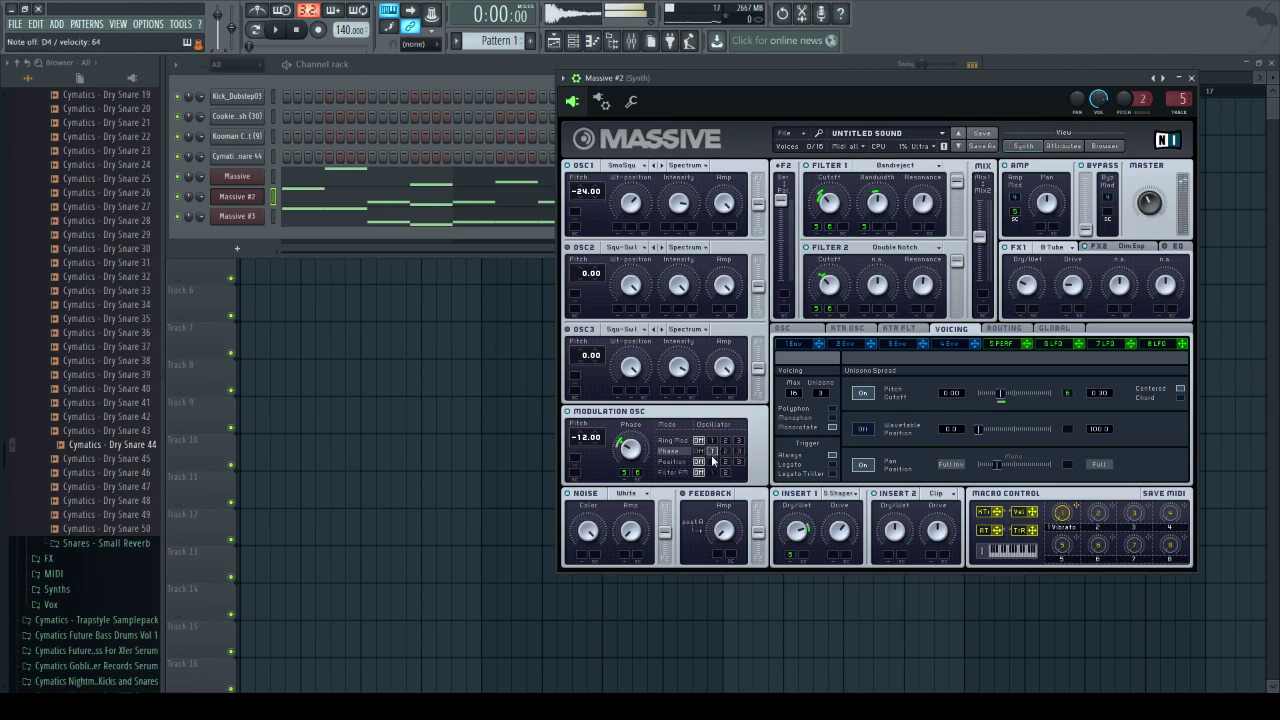
drag(630, 448, 630, 445)
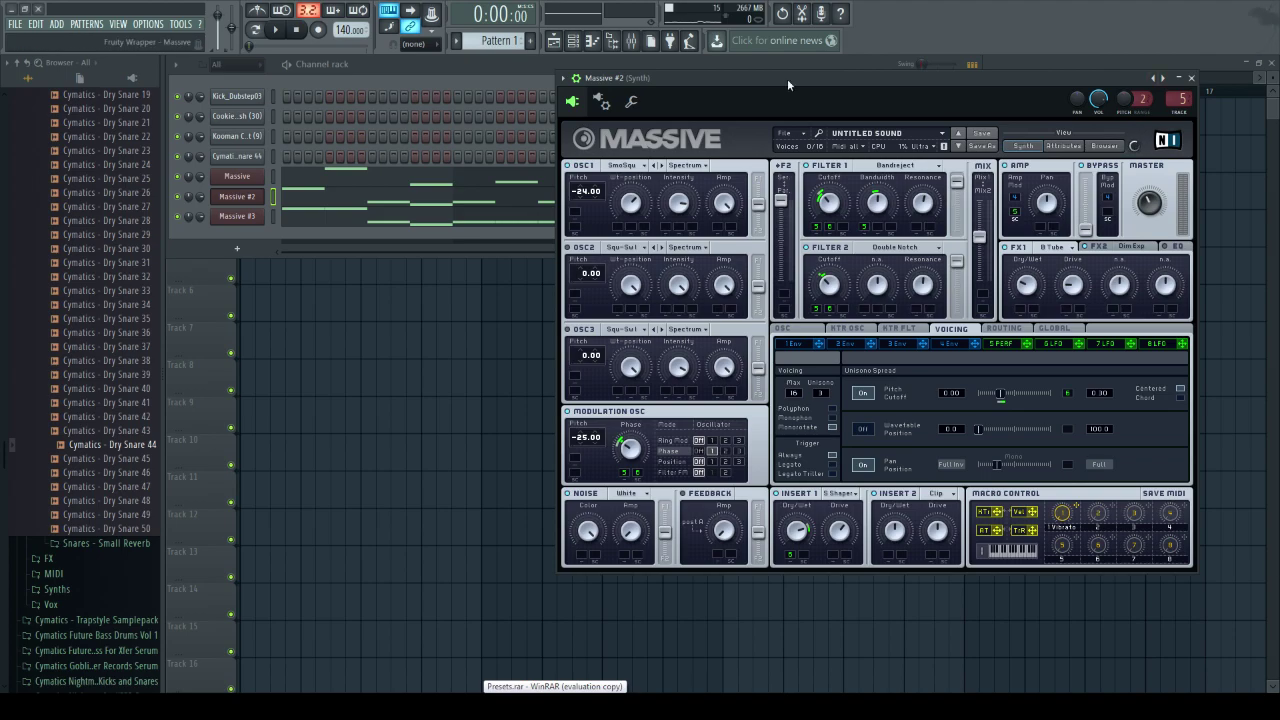
click(584, 441)
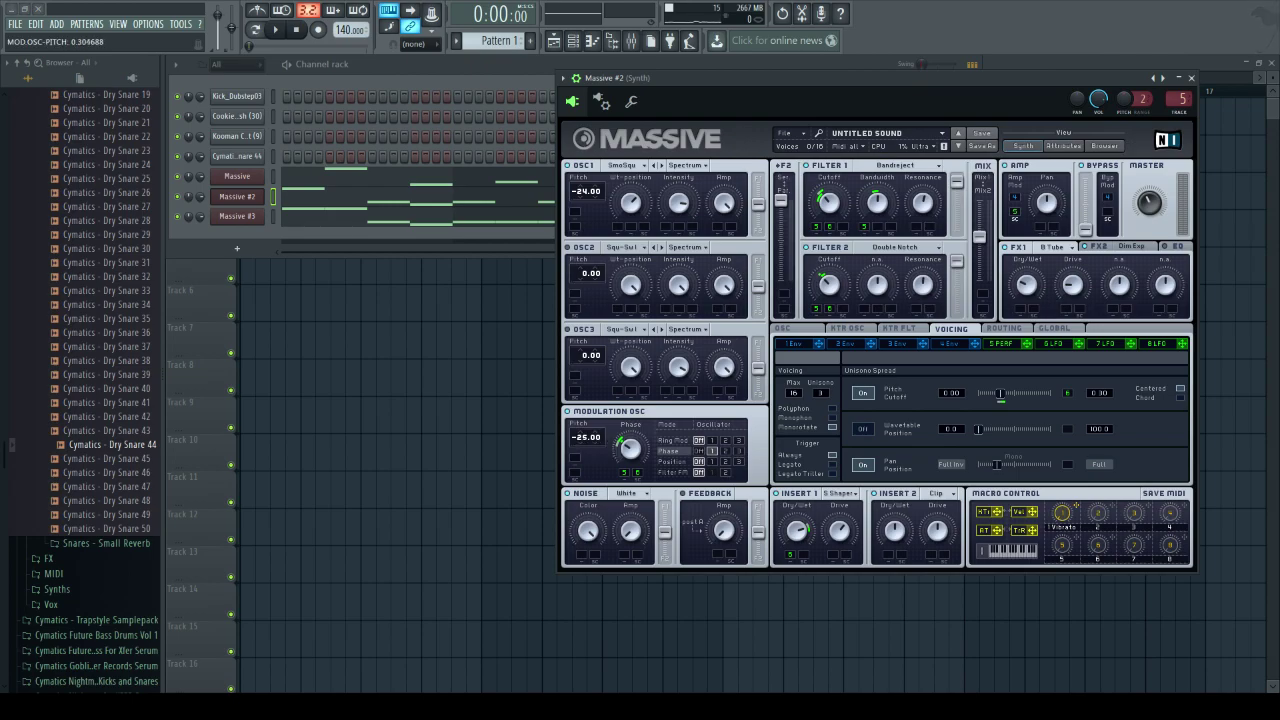
- Set Massive #2's modulation oscillator pitch to -24.00, and adjust the modulation phase in Massive #2 and Massive
click(630, 449)
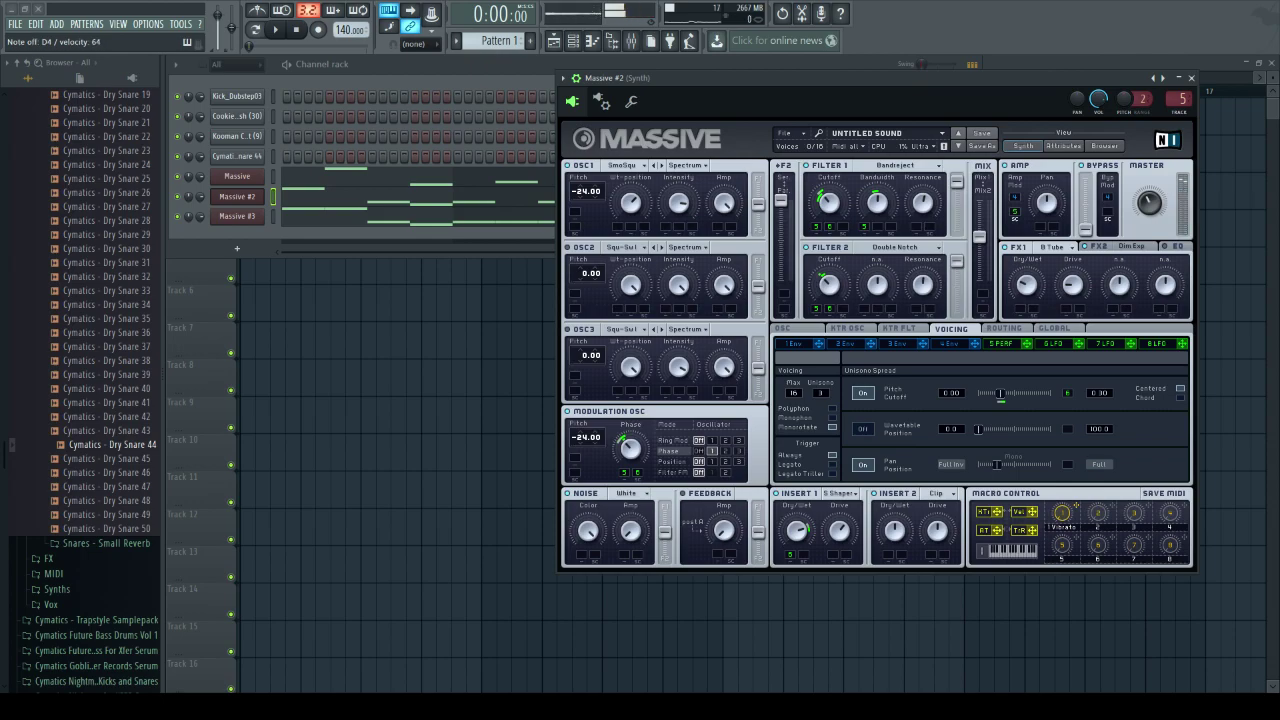
drag(630, 449, 630, 432)
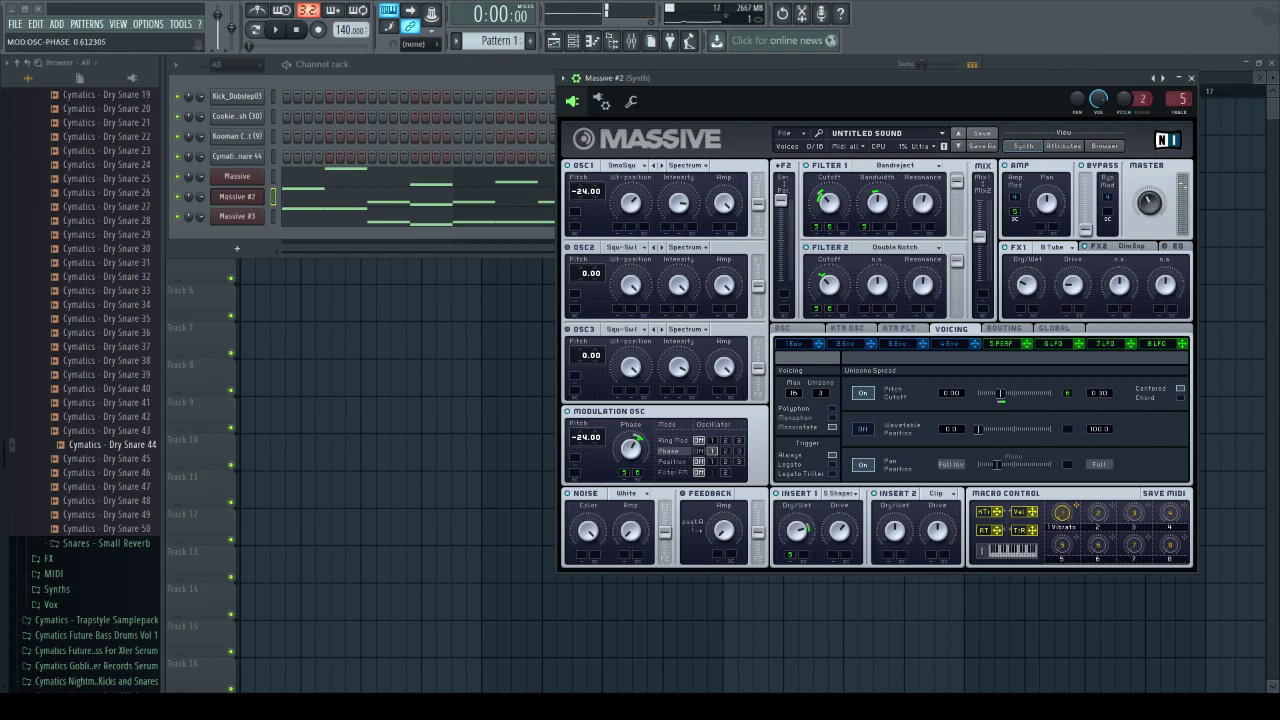
click(256, 179)
drag(647, 432, 647, 440)
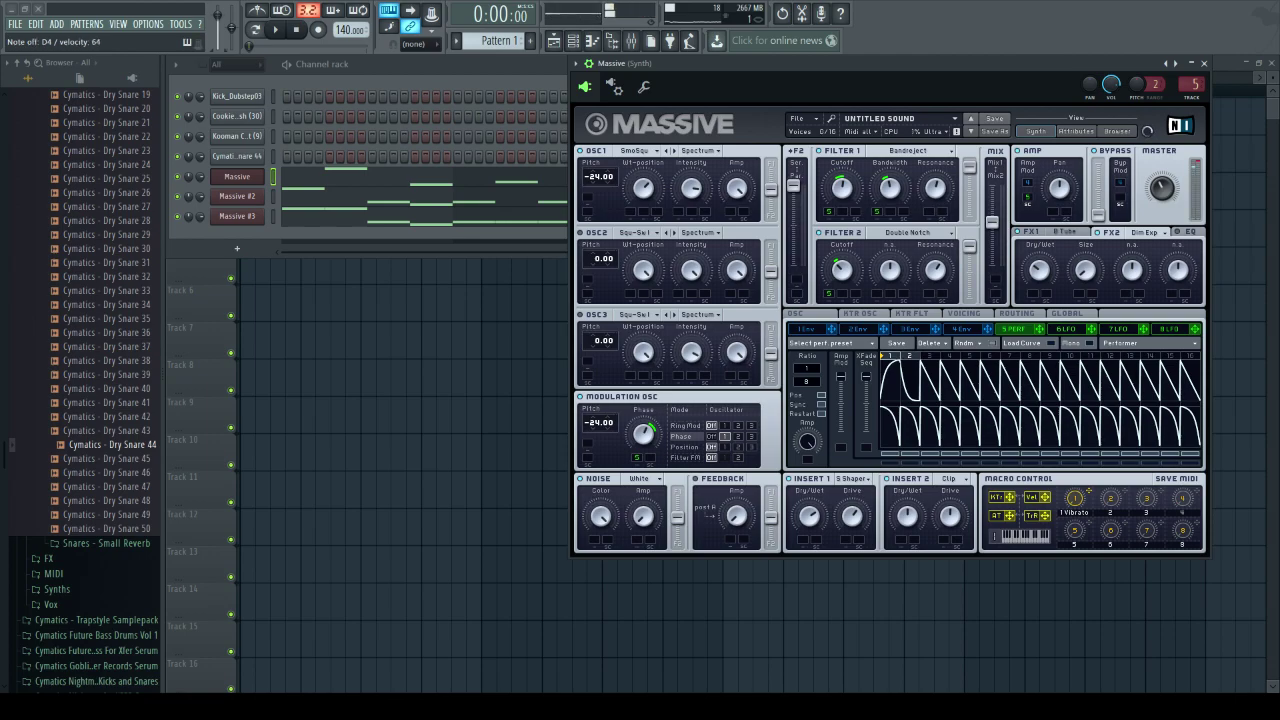
- Play Pattern 1 briefly, stop it, and compare the Massive and Massive #2 notes in the piano roll
key(space)
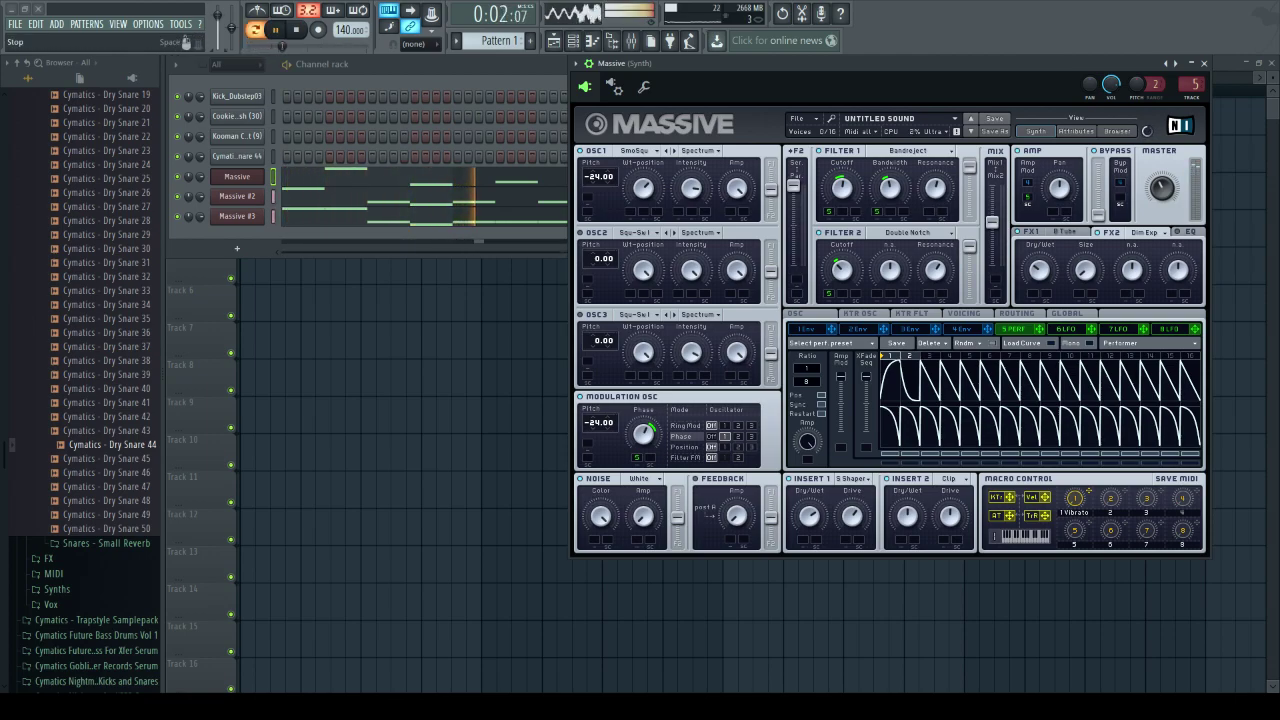
click(296, 29)
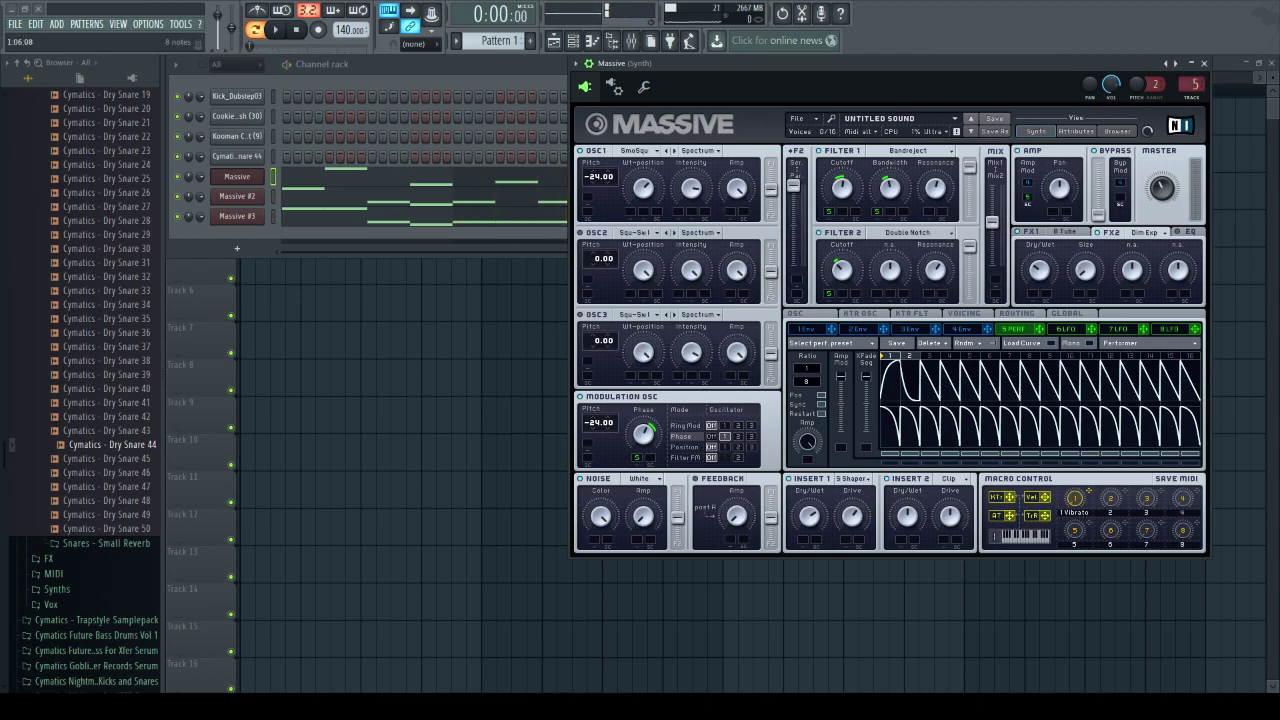
double_click(321, 190)
right_click(321, 190)
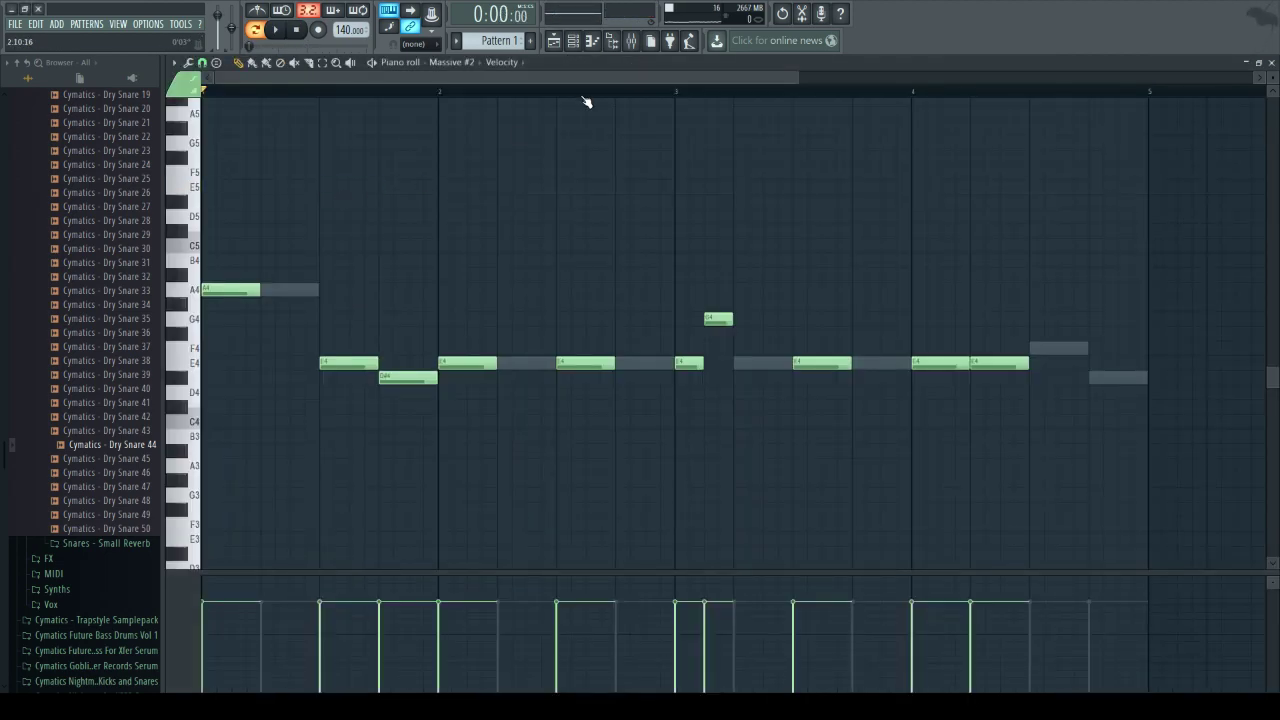
click(571, 45)
click(304, 183)
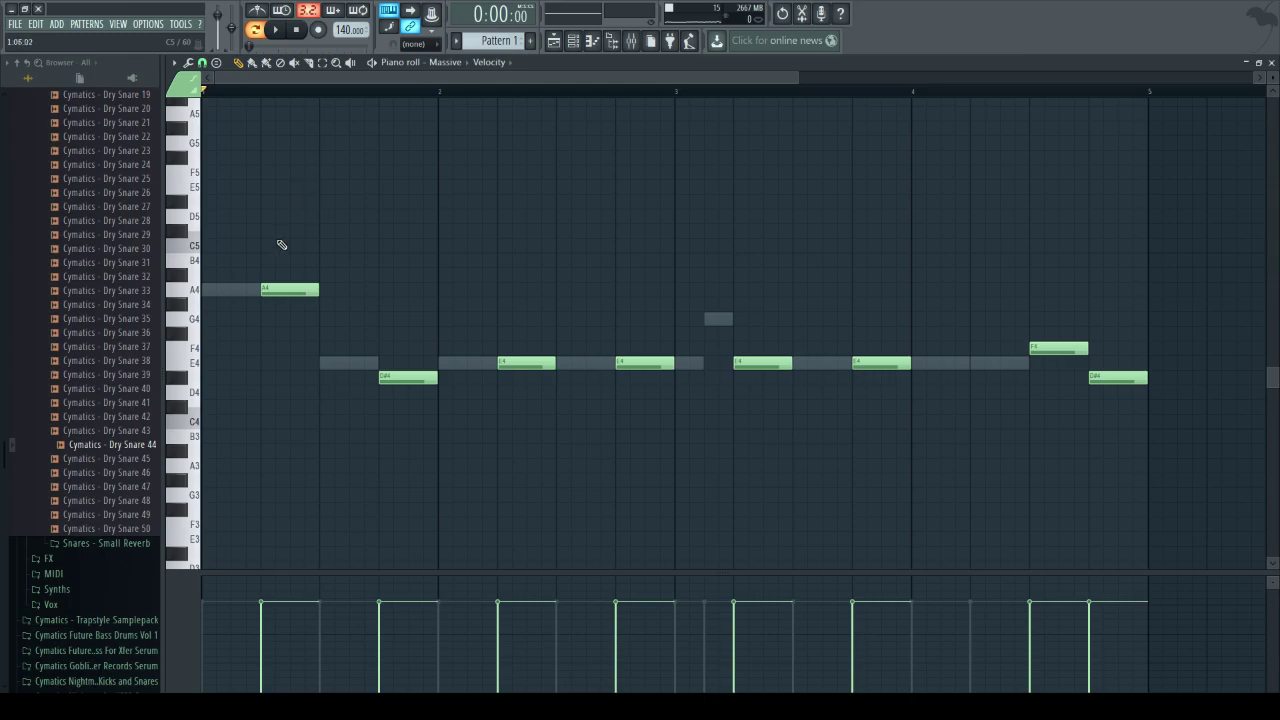
click(572, 42)
click(344, 191)
click(339, 195)
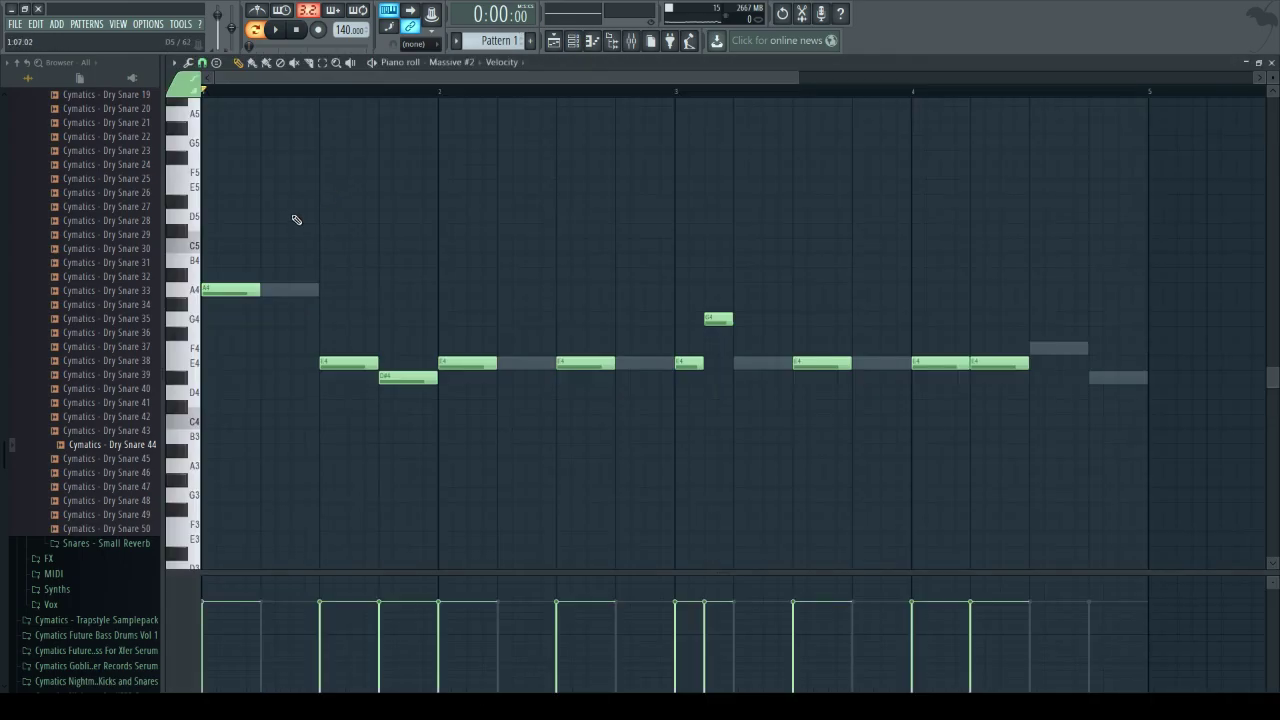
click(237, 288)
- In Massive's piano roll, replace the first A4 note with E4 and move it to the start of bar 1
click(572, 41)
click(396, 183)
click(289, 290)
click(262, 318)
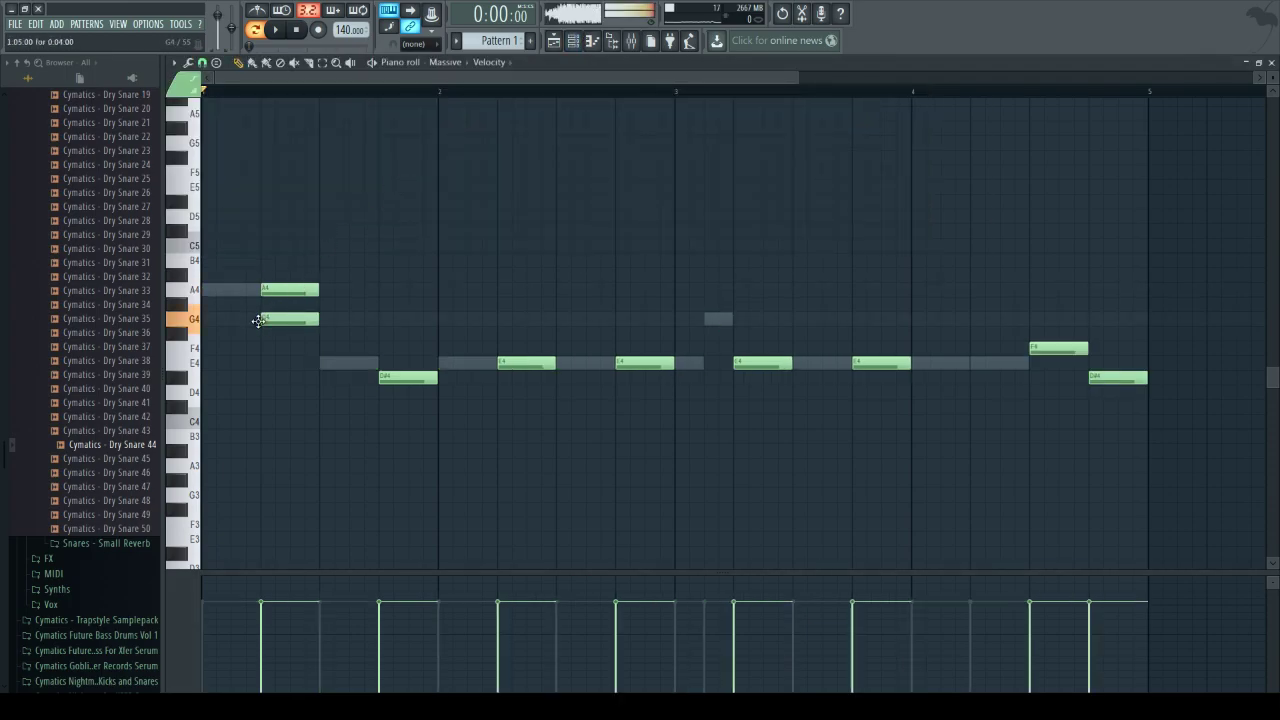
click(262, 332)
click(275, 347)
click(285, 362)
right_click(285, 348)
right_click(289, 333)
right_click(289, 319)
right_click(289, 290)
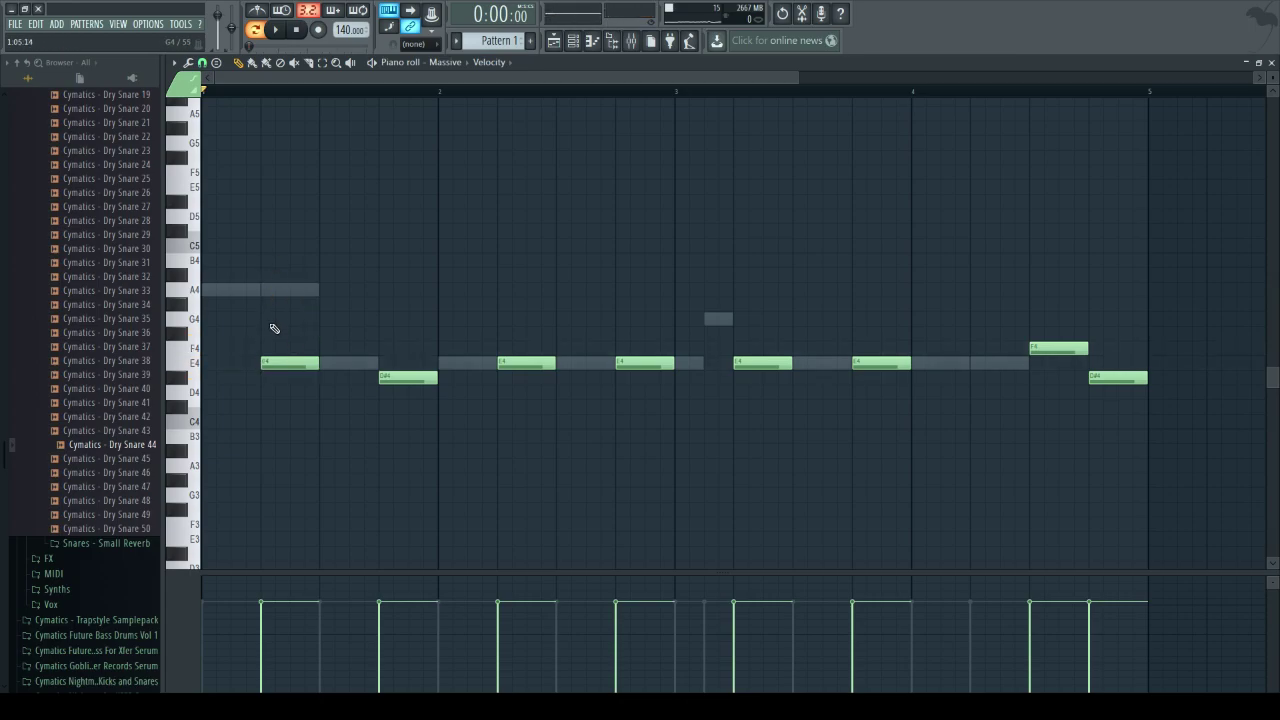
drag(285, 366, 180, 360)
- Add descending G4, F#4, F4 and E4 notes from beat 2 of bar 1, deleting bar 1's D#4 and the E4 on beat 2 of bar 2
click(262, 347)
drag(262, 346, 262, 319)
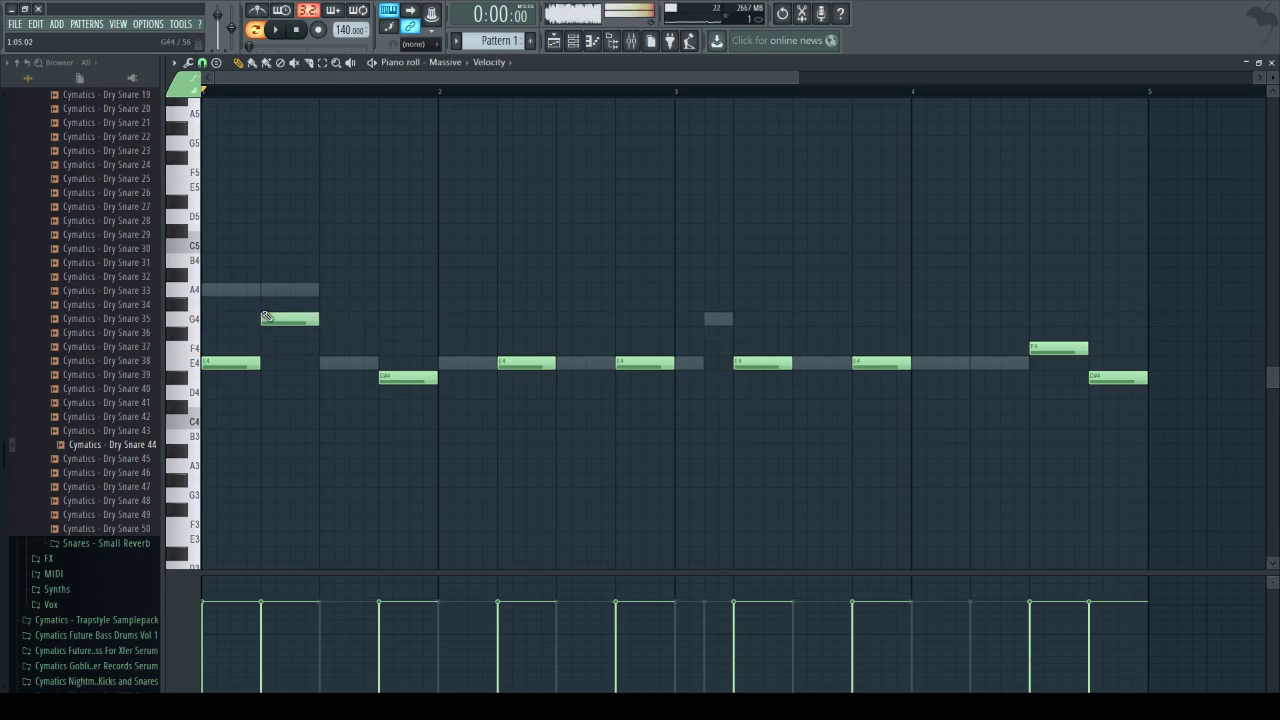
click(316, 333)
click(389, 349)
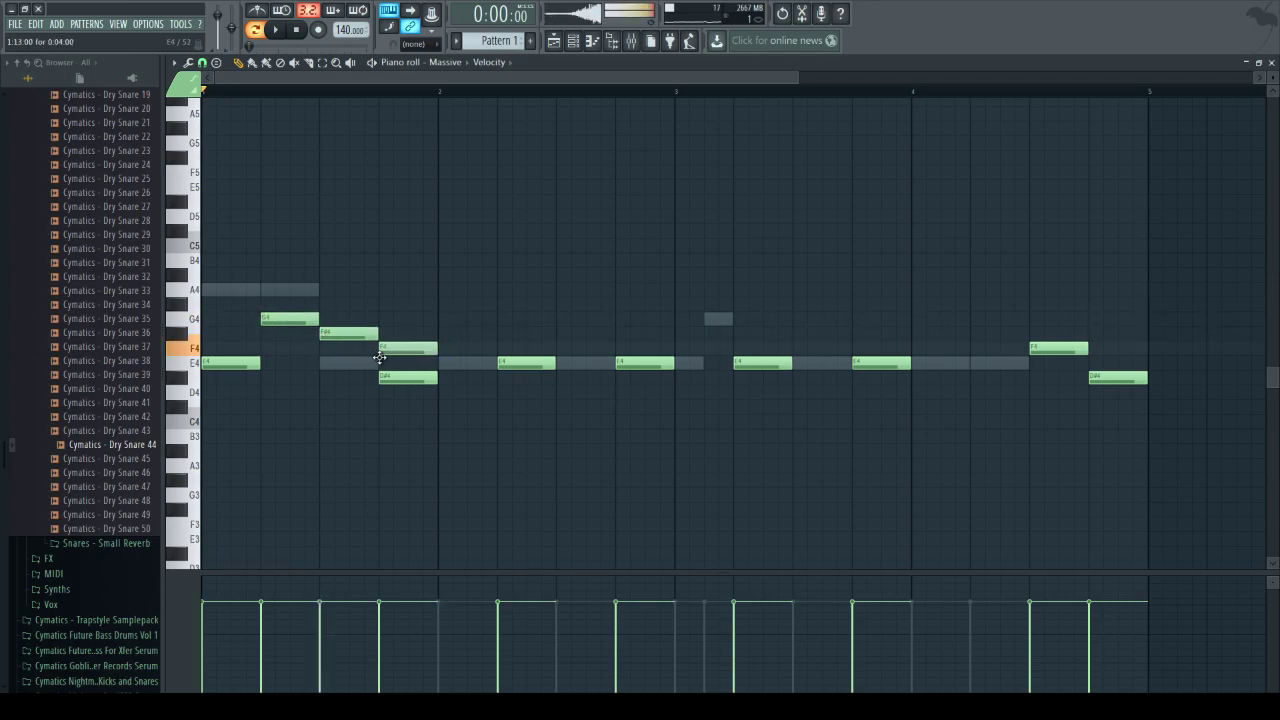
right_click(396, 376)
click(452, 362)
right_click(522, 363)
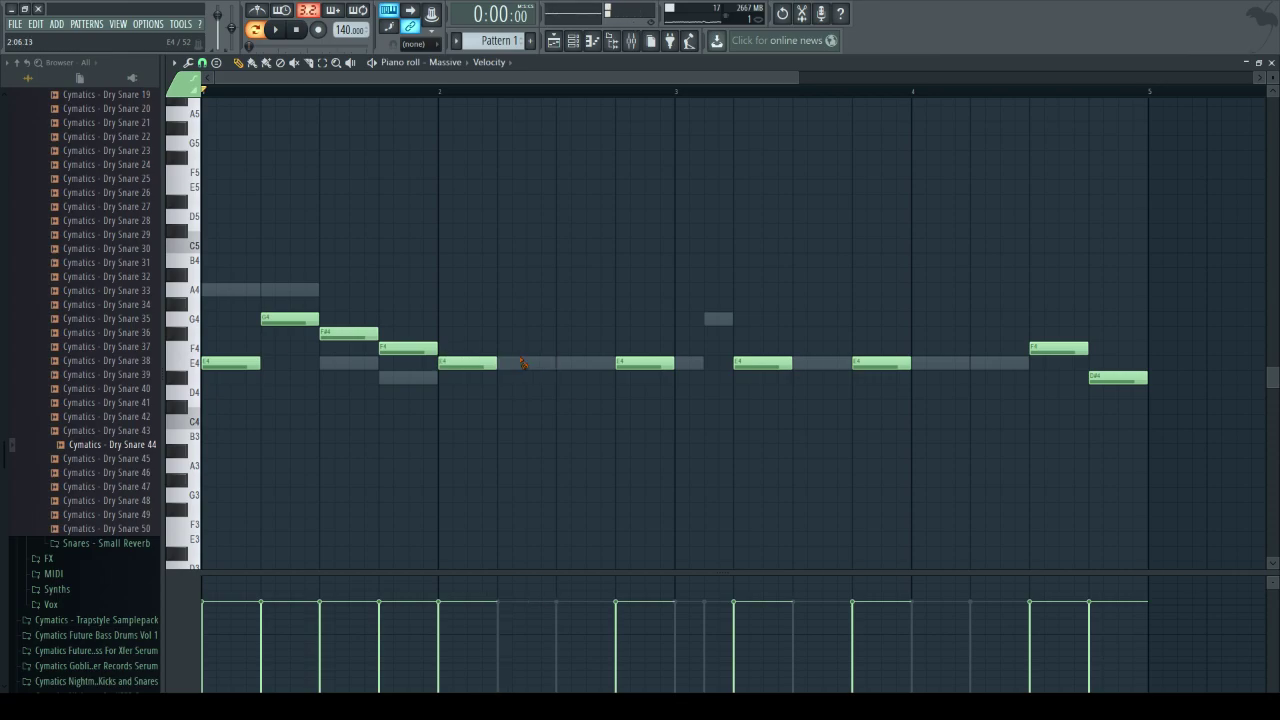
- Delete the last five notes of the Massive channel, keeping only the first five from E4 in bar 1 to E4 in bar 2
right_click(640, 363)
right_click(763, 363)
right_click(881, 363)
right_click(1059, 348)
right_click(1118, 378)
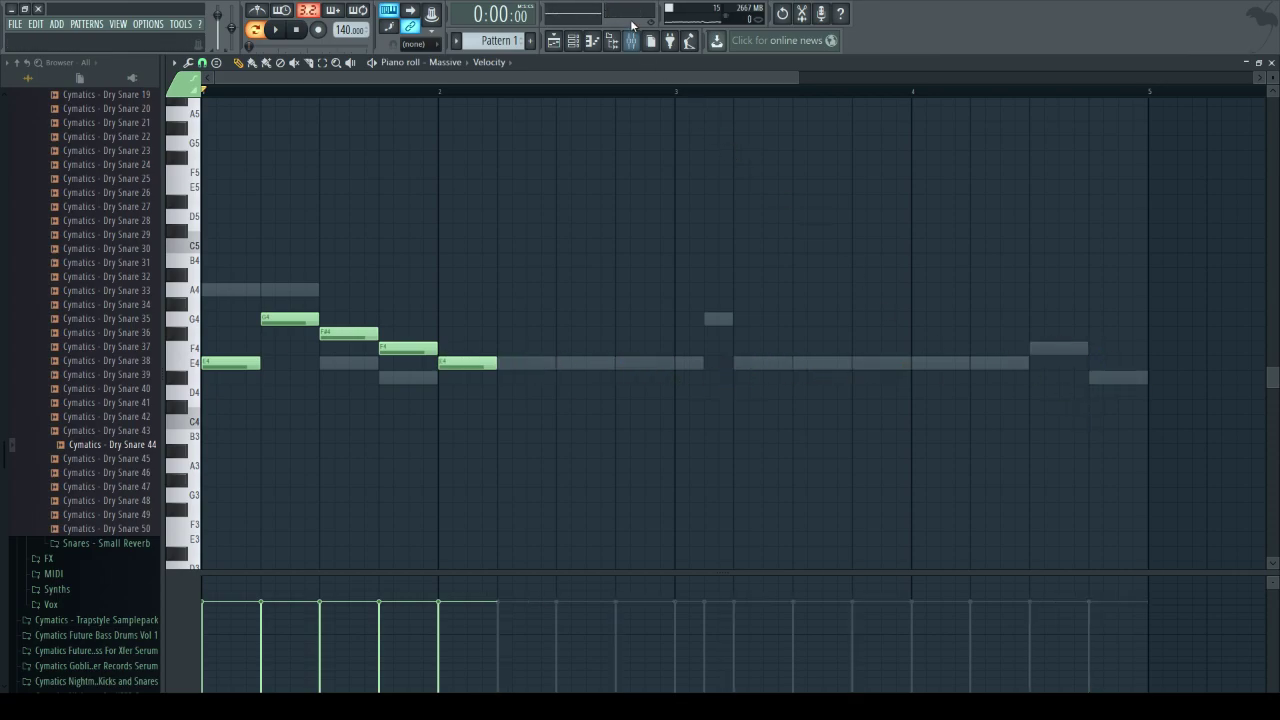
- Delete all of the notes in the Massive #2 channel
click(574, 44)
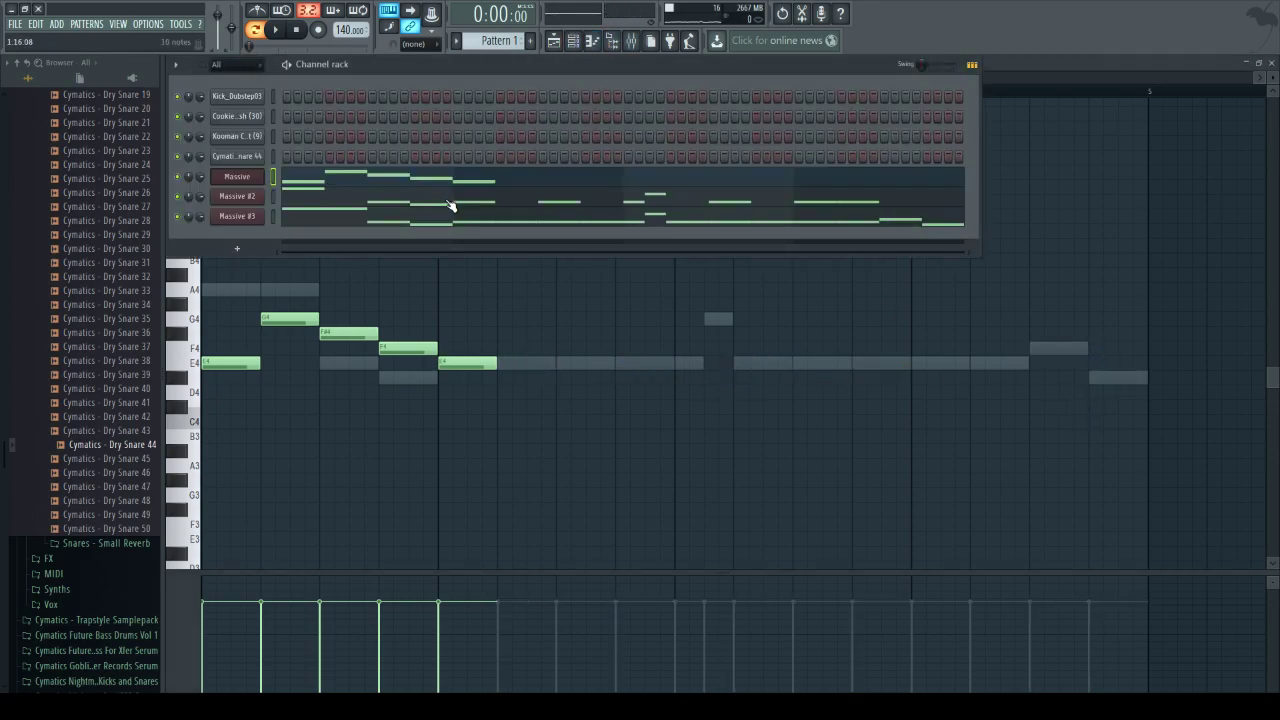
click(450, 205)
right_click(231, 289)
right_click(407, 377)
right_click(349, 363)
right_click(468, 363)
right_click(689, 363)
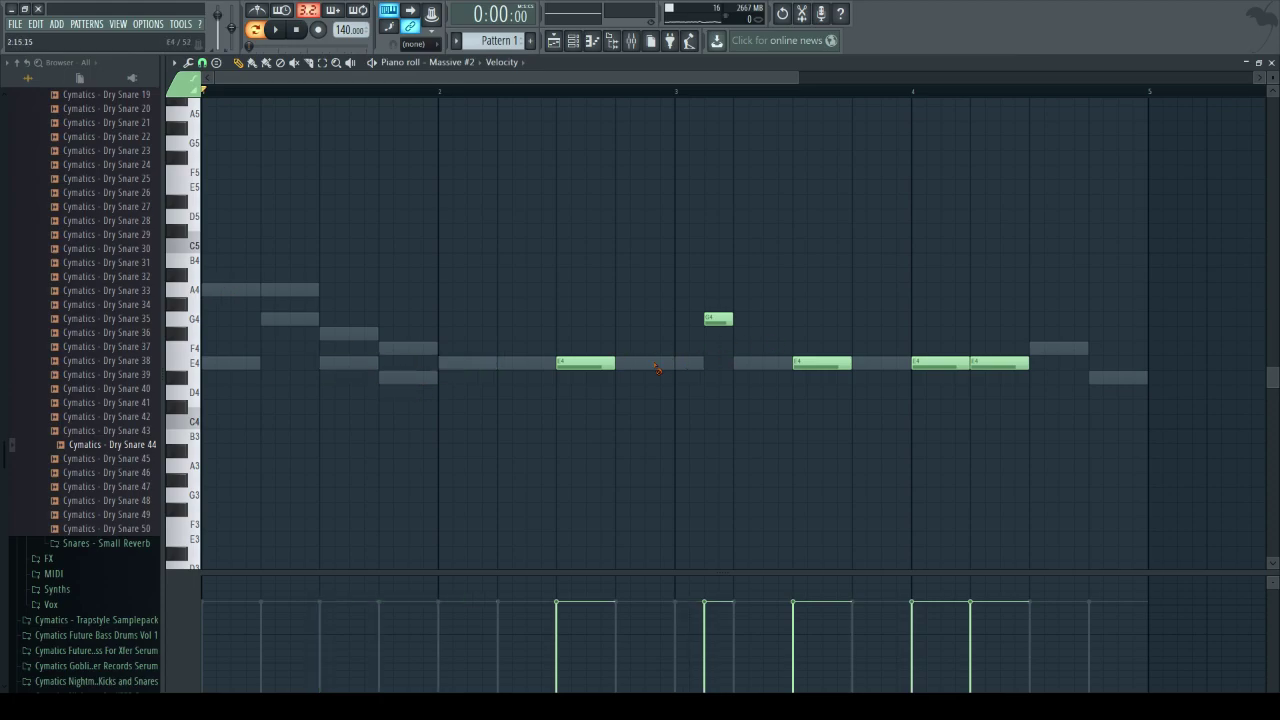
right_click(585, 363)
right_click(718, 318)
right_click(822, 363)
right_click(999, 363)
right_click(940, 363)
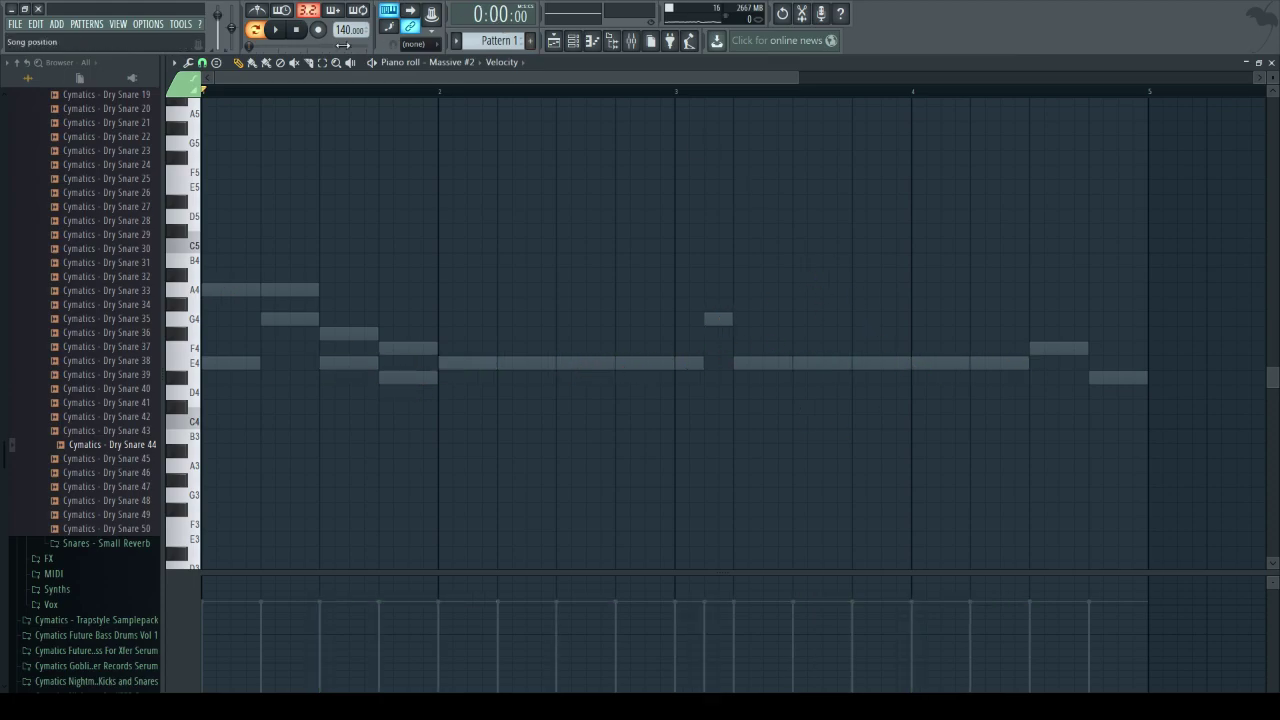
- Replace the notes of the Massive #3 channel with a copy of the Massive channel's notes and play the pattern
click(274, 31)
click(296, 30)
click(574, 40)
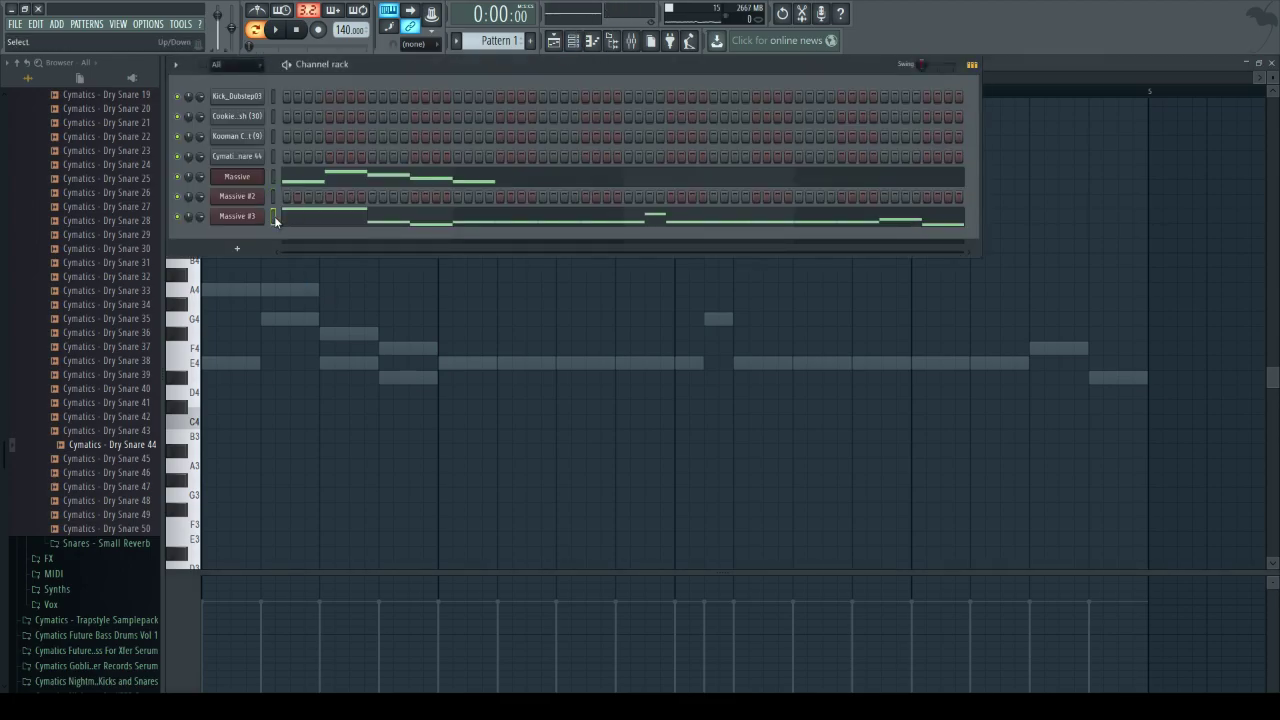
key(ctrl+x)
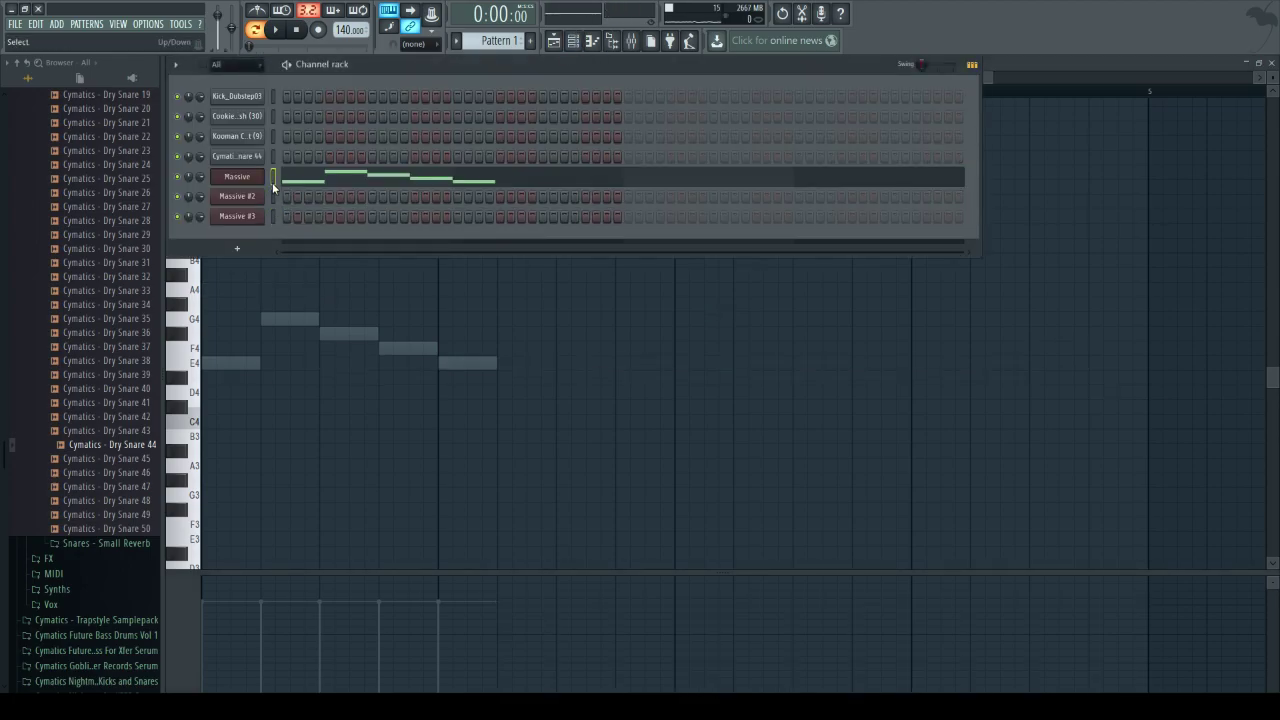
click(270, 218)
key(ctrl+v)
click(275, 29)
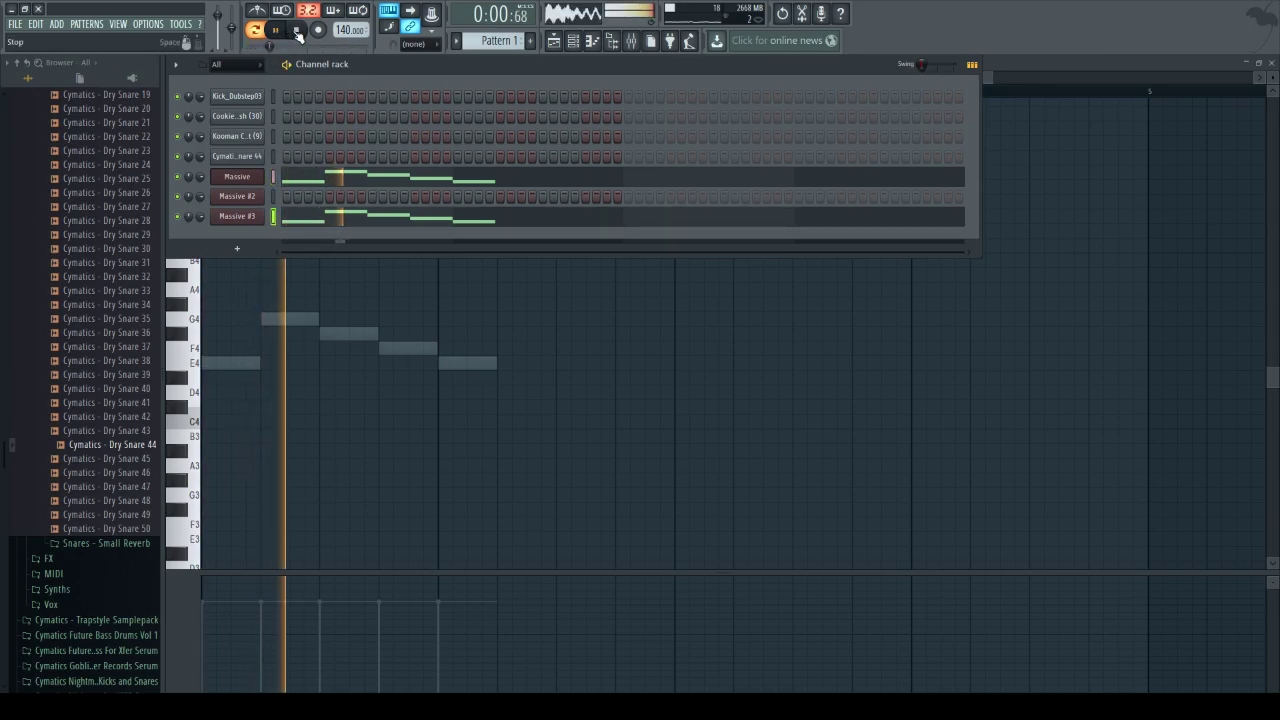
click(297, 30)
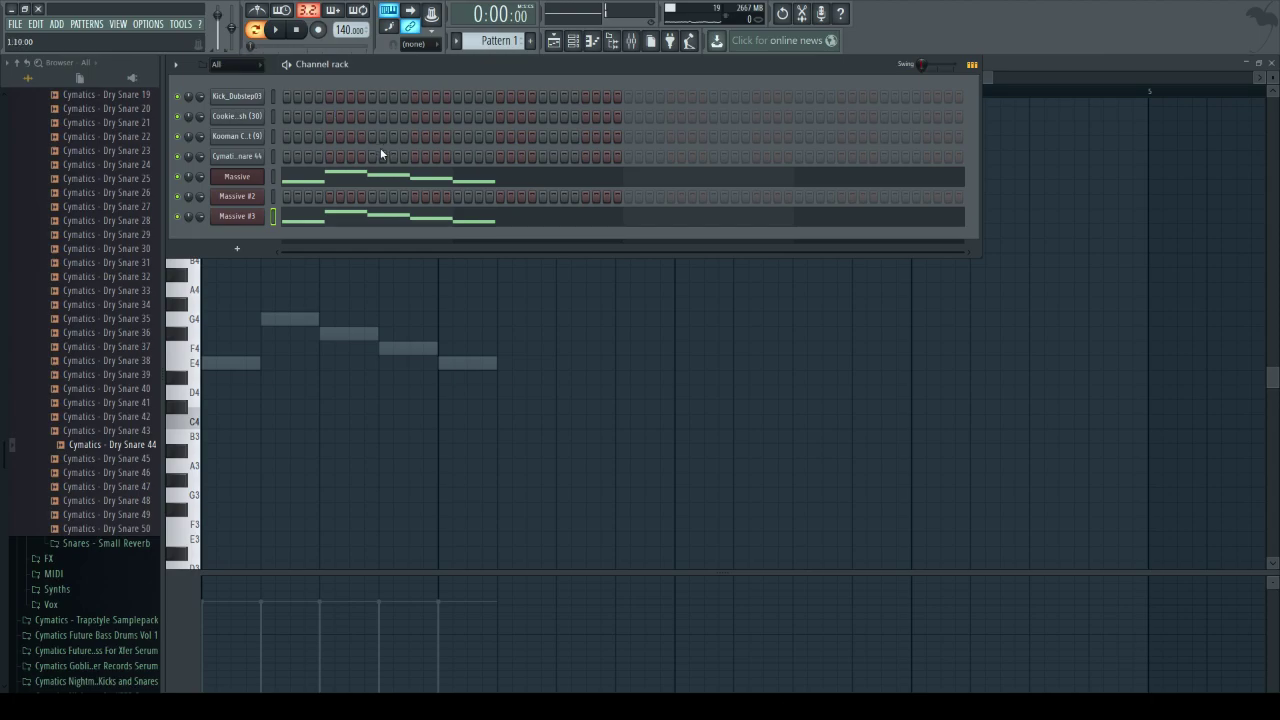
- Clone the Massive channel and use Load Curve to change the start of the copy's 5 Perf performer curve
right_click(252, 178)
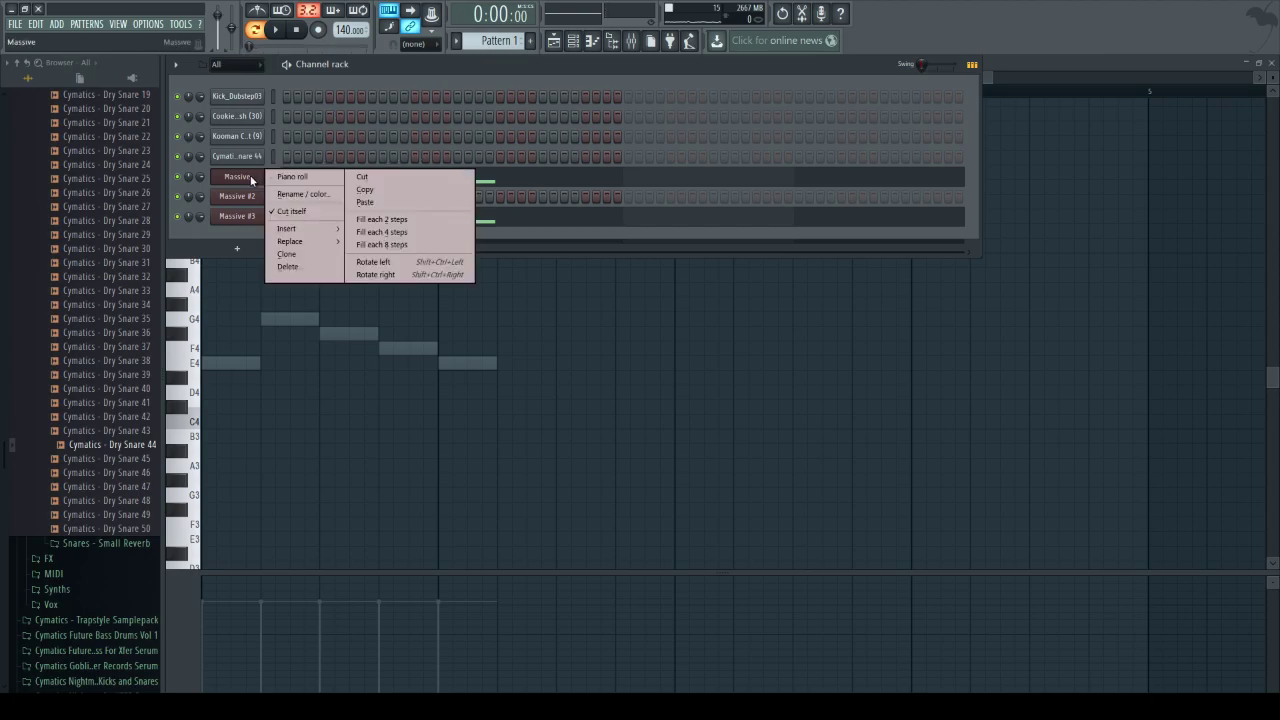
click(306, 251)
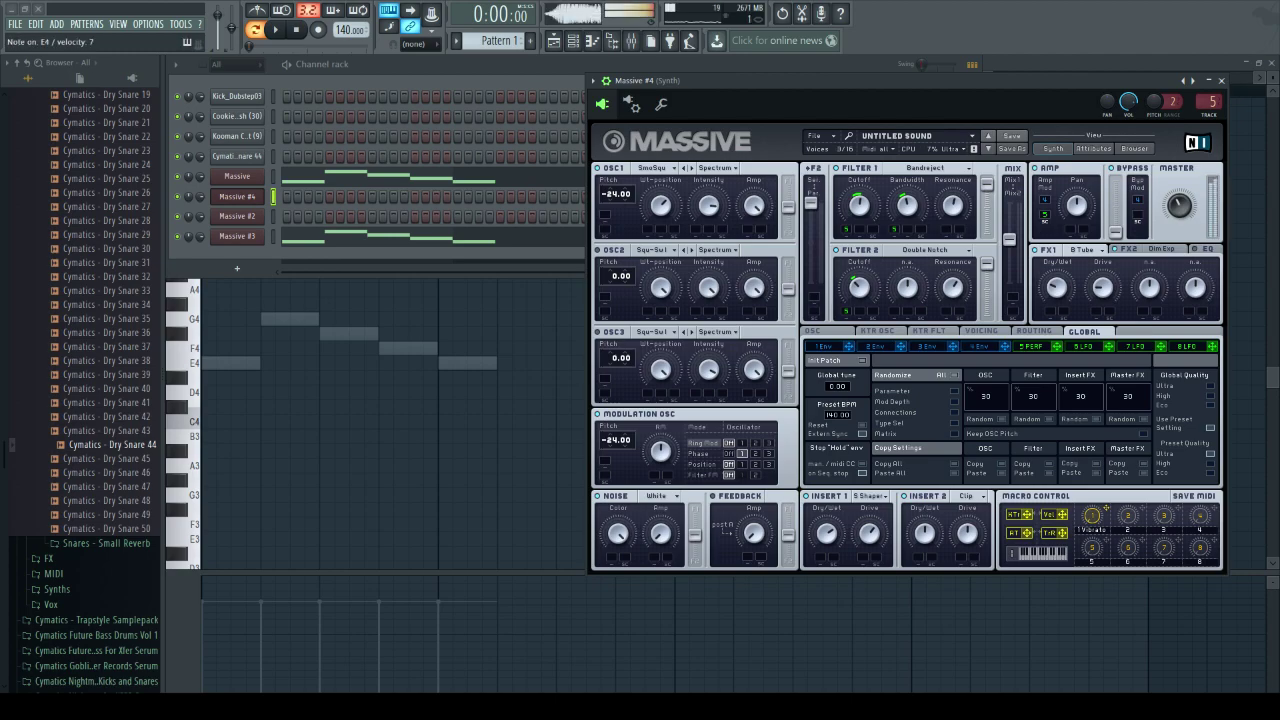
drag(859, 205, 907, 213)
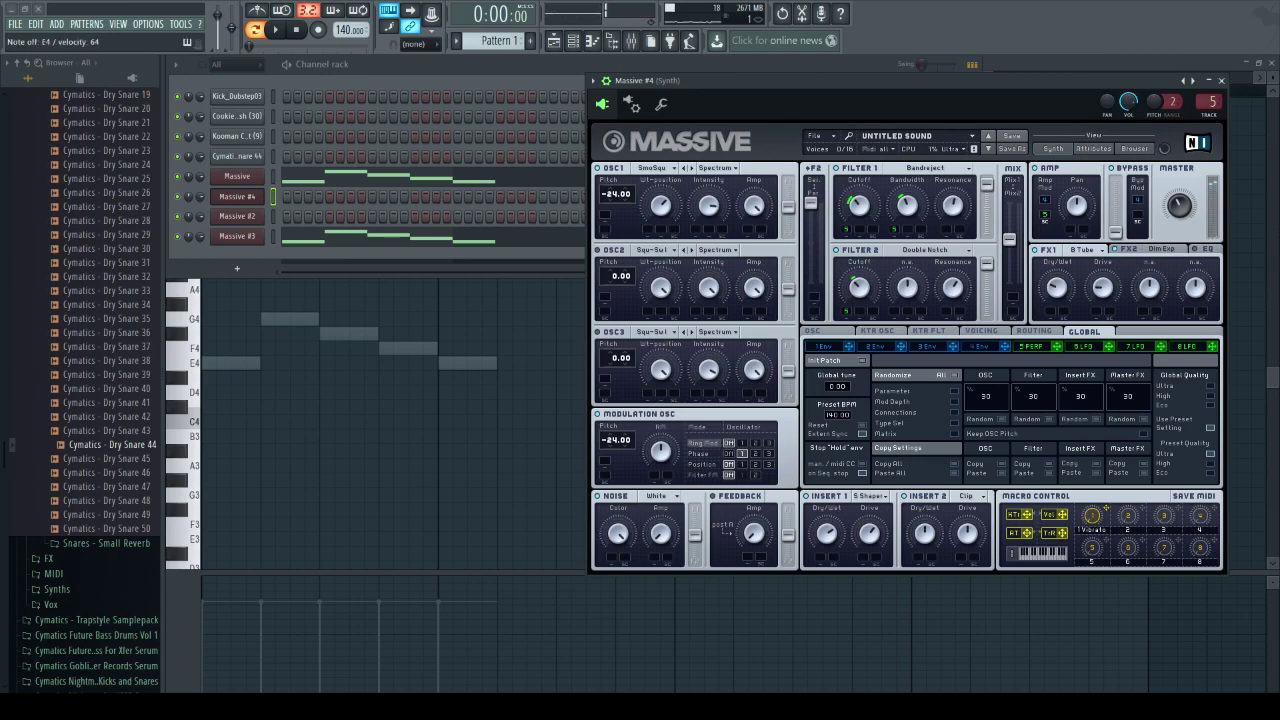
click(1030, 346)
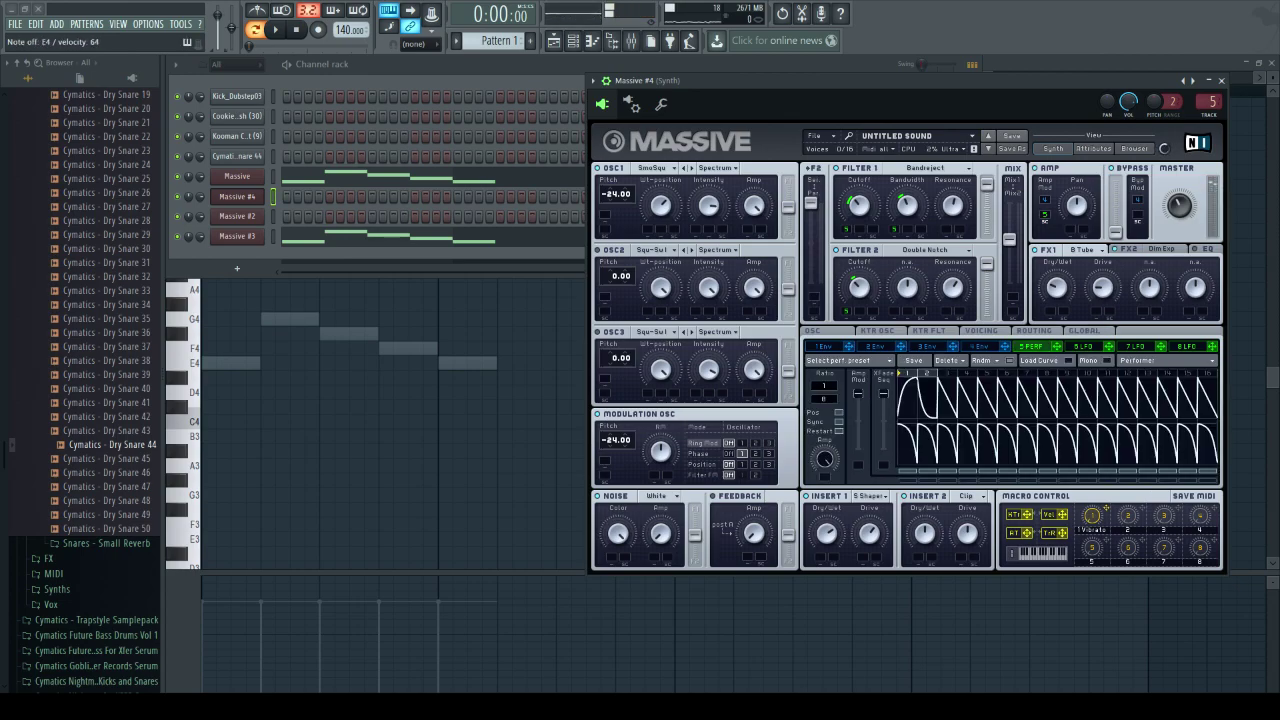
click(1067, 360)
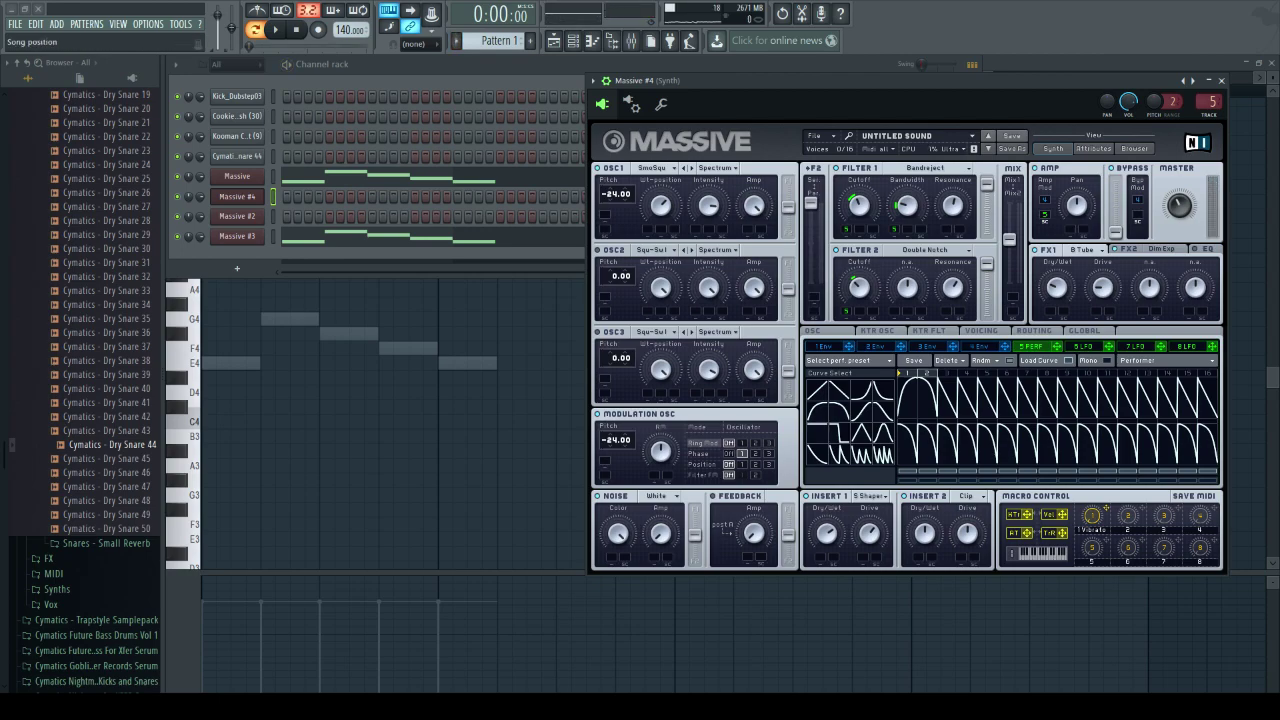
- Audition the pattern and add a one-beat F4 note on the second beat of bar 2 in Massive #4
right_click(255, 196)
click(285, 197)
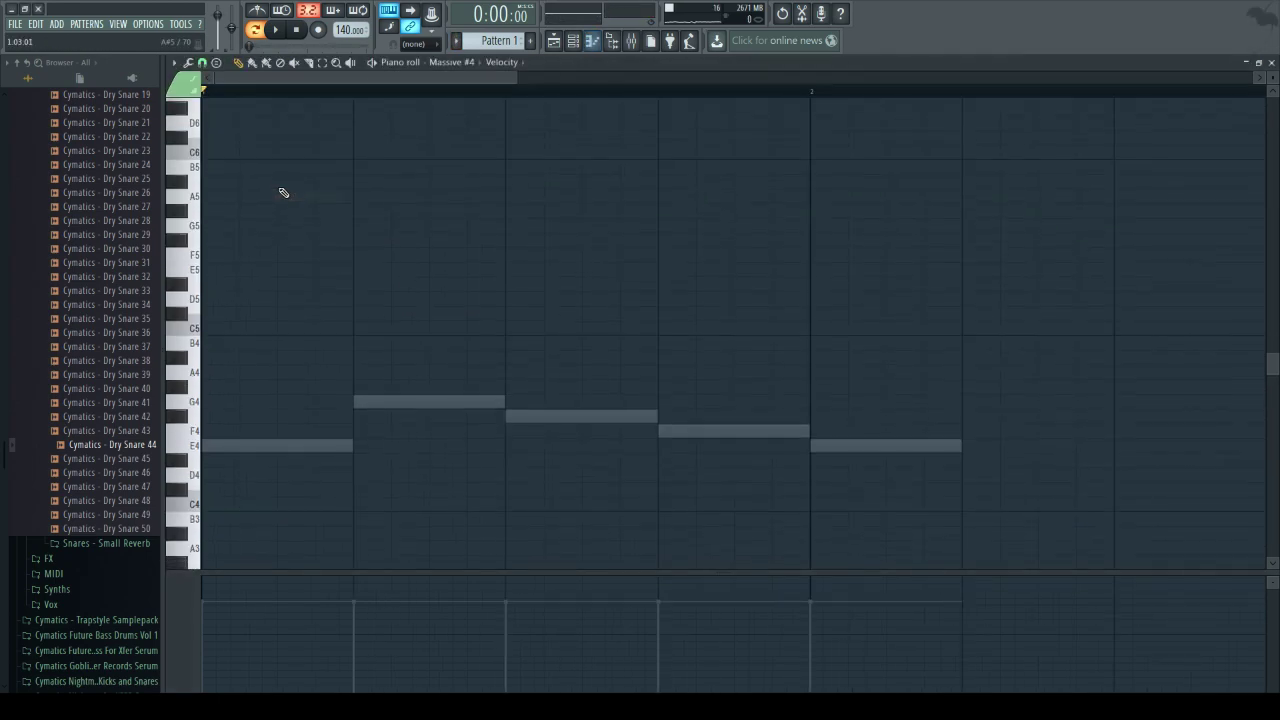
click(275, 30)
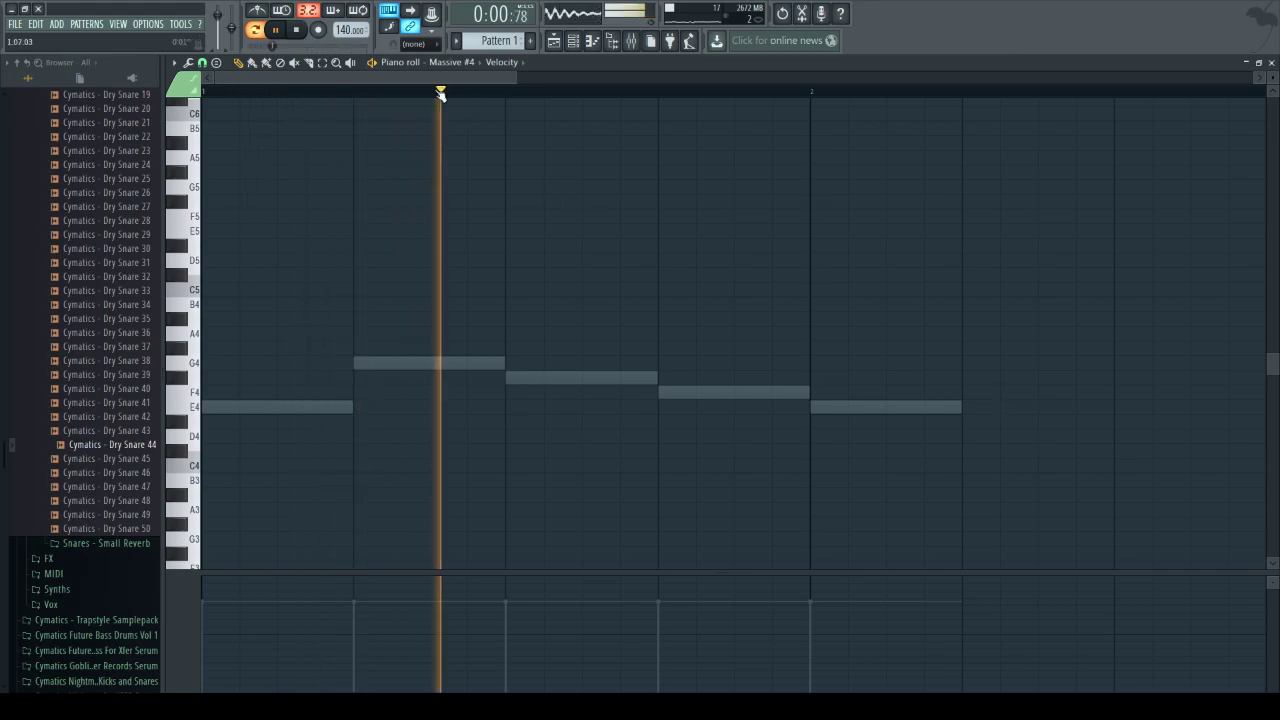
click(296, 31)
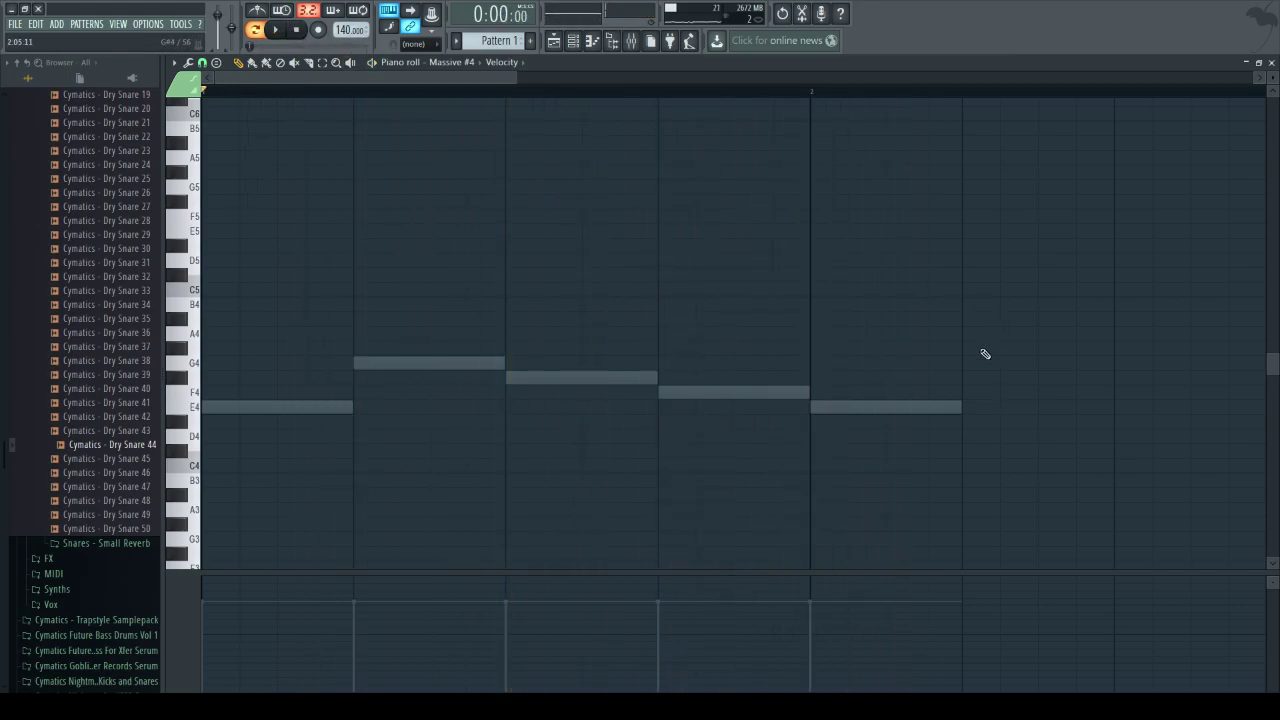
drag(991, 380, 949, 403)
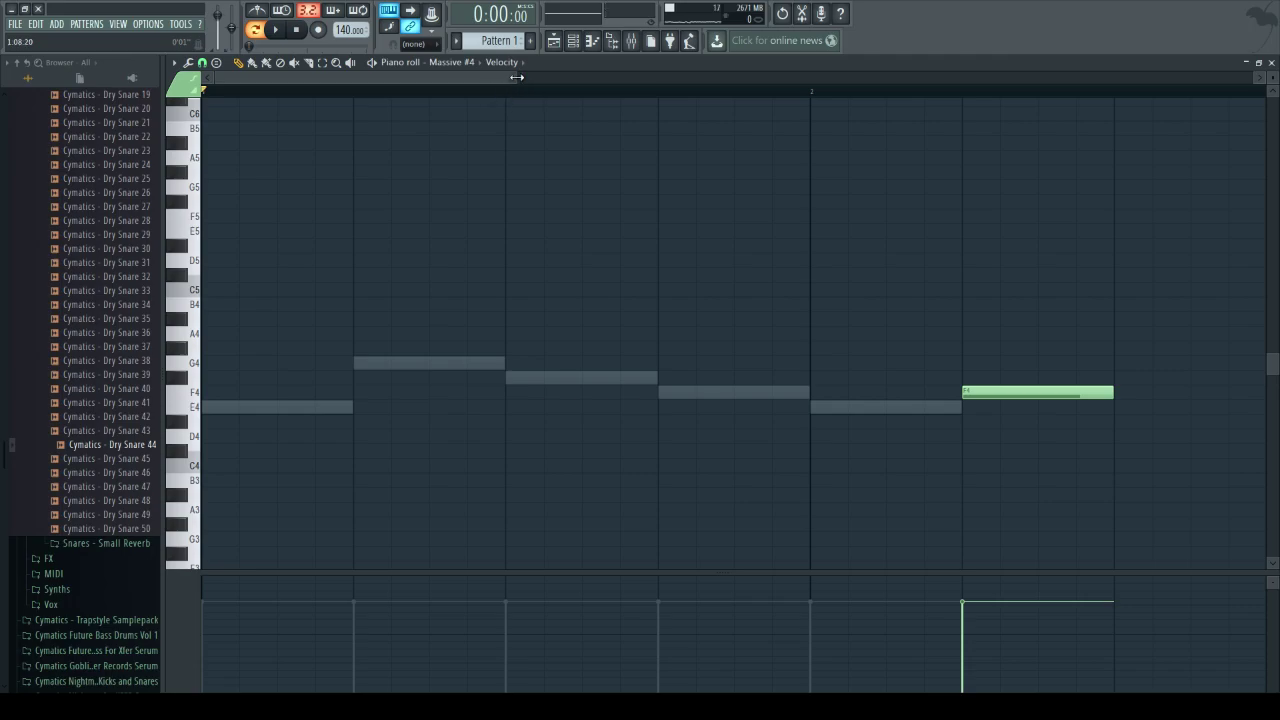
- Show the Massive channel's piano roll and play the pattern to hear the melody with the F4 note
drag(517, 77, 1009, 206)
click(573, 40)
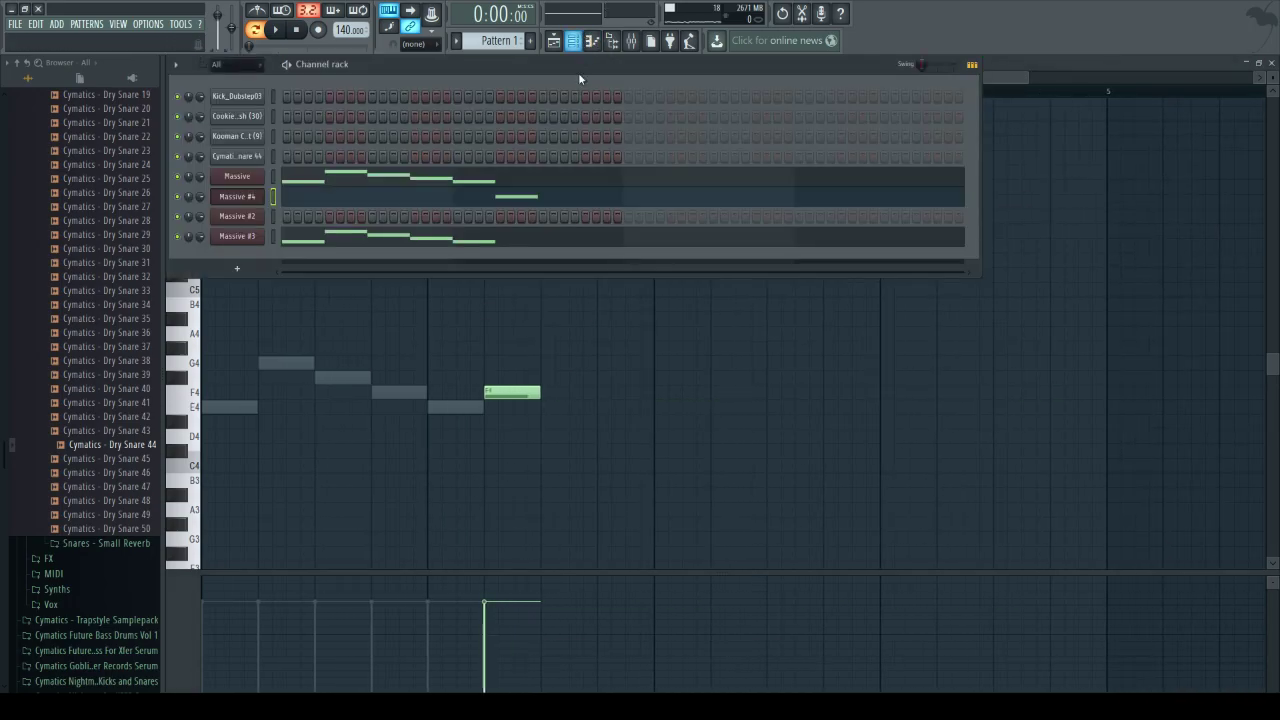
click(523, 181)
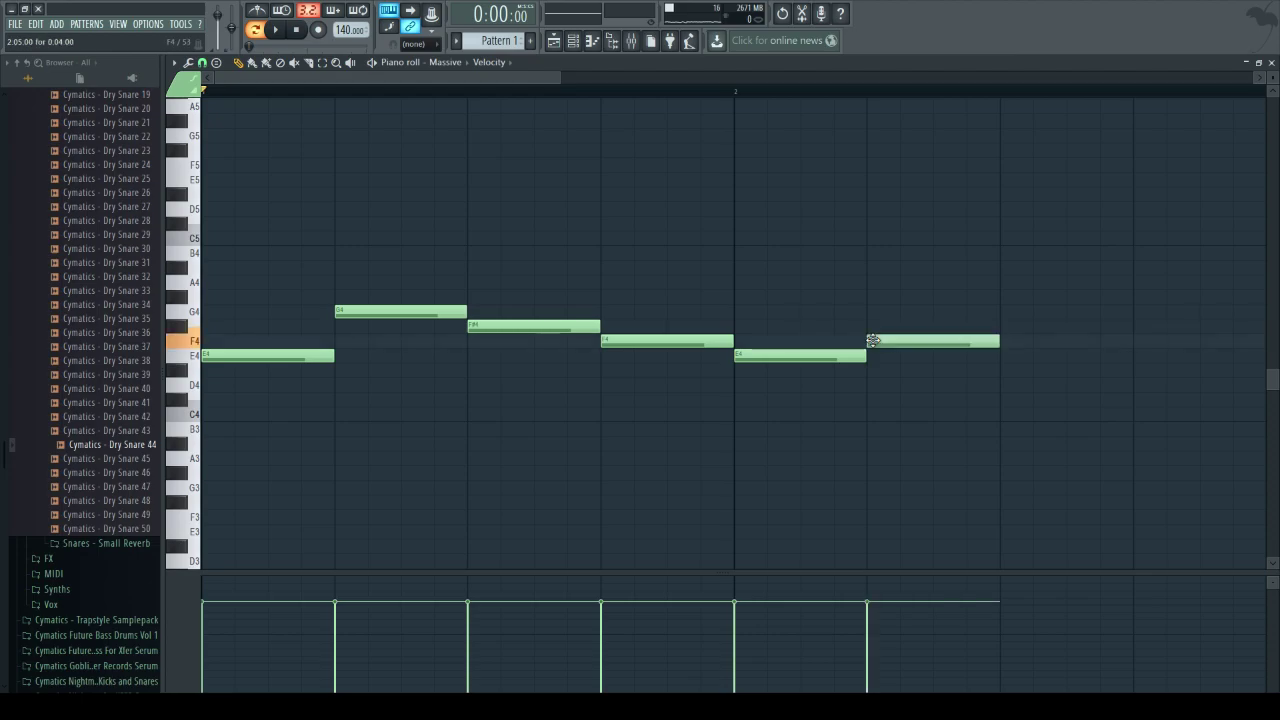
key(space)
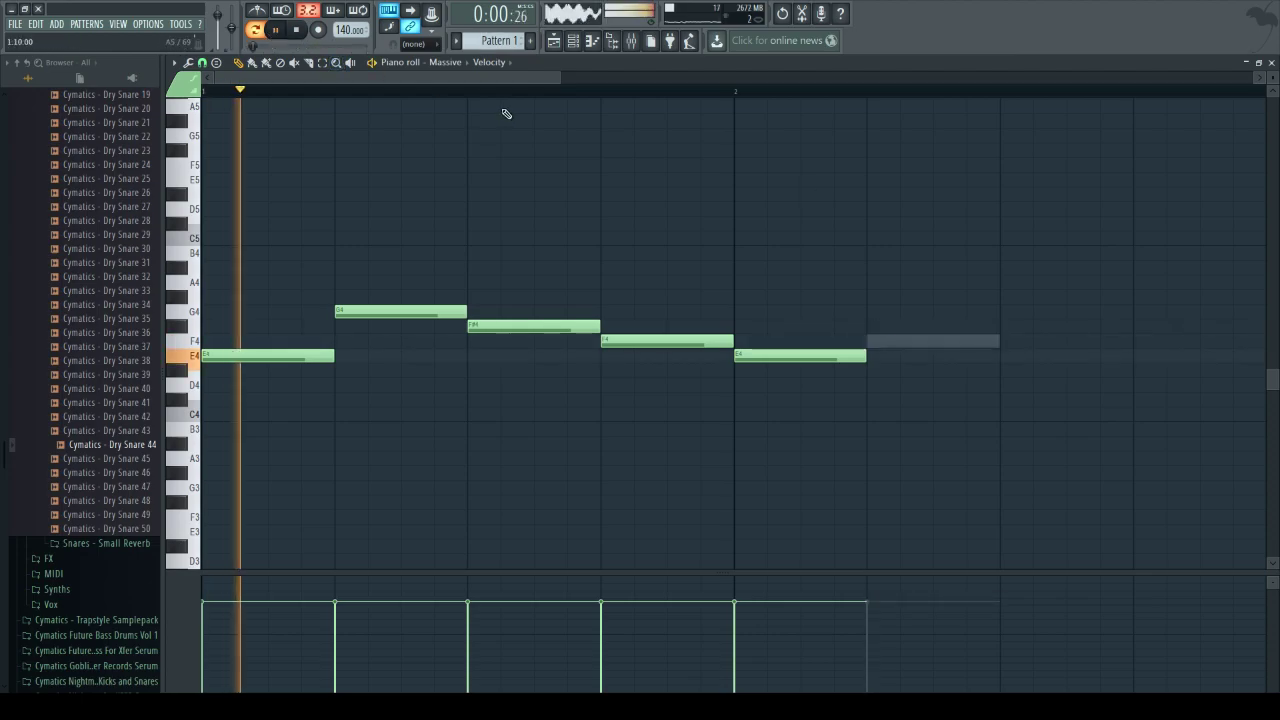
drag(560, 77, 905, 77)
click(300, 31)
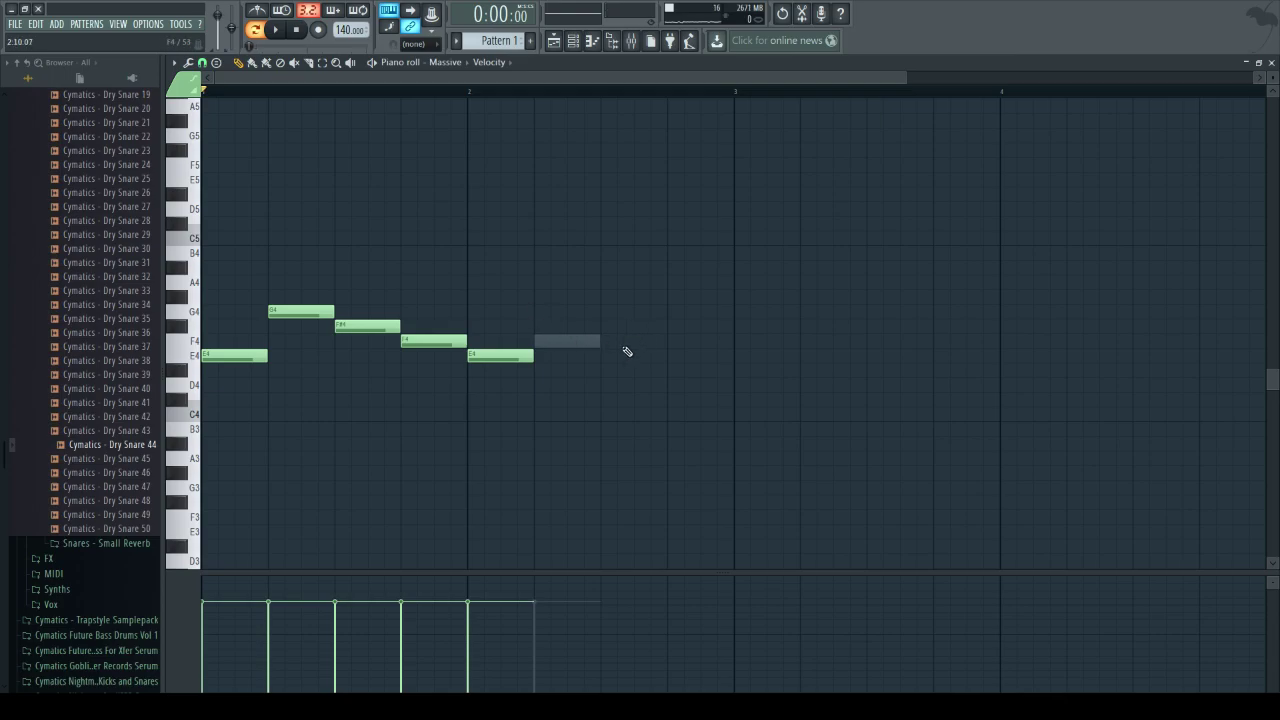
- Add a one-beat E4 note to Massive #4 directly after its F4 note in bar 2
click(574, 41)
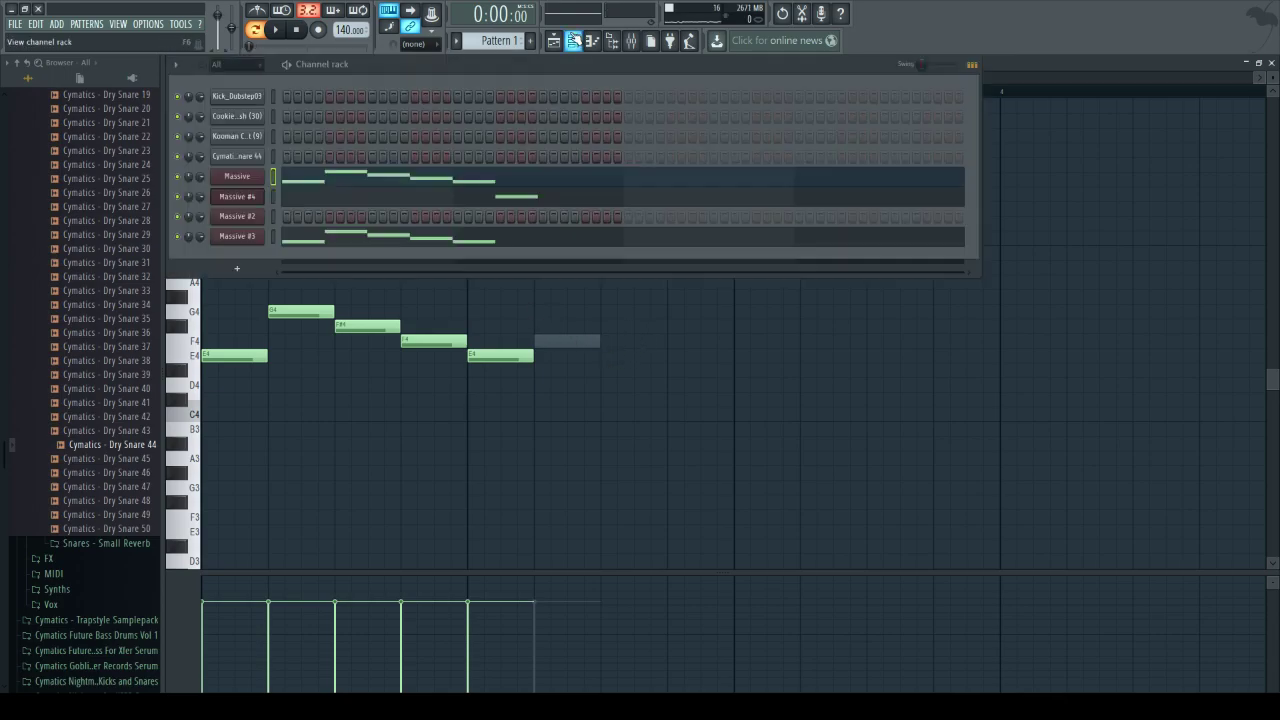
click(600, 199)
click(1005, 353)
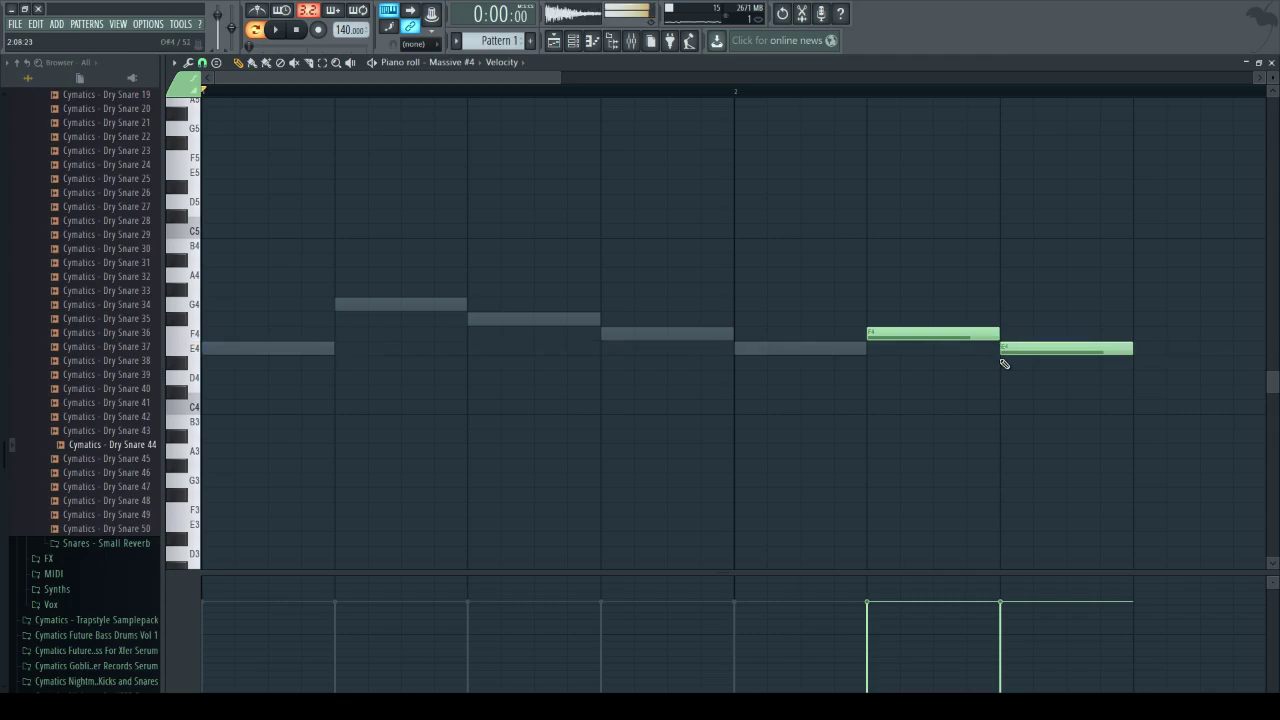
- Return to the Massive channel's piano roll and play the pattern through bar 2
drag(560, 78, 573, 25)
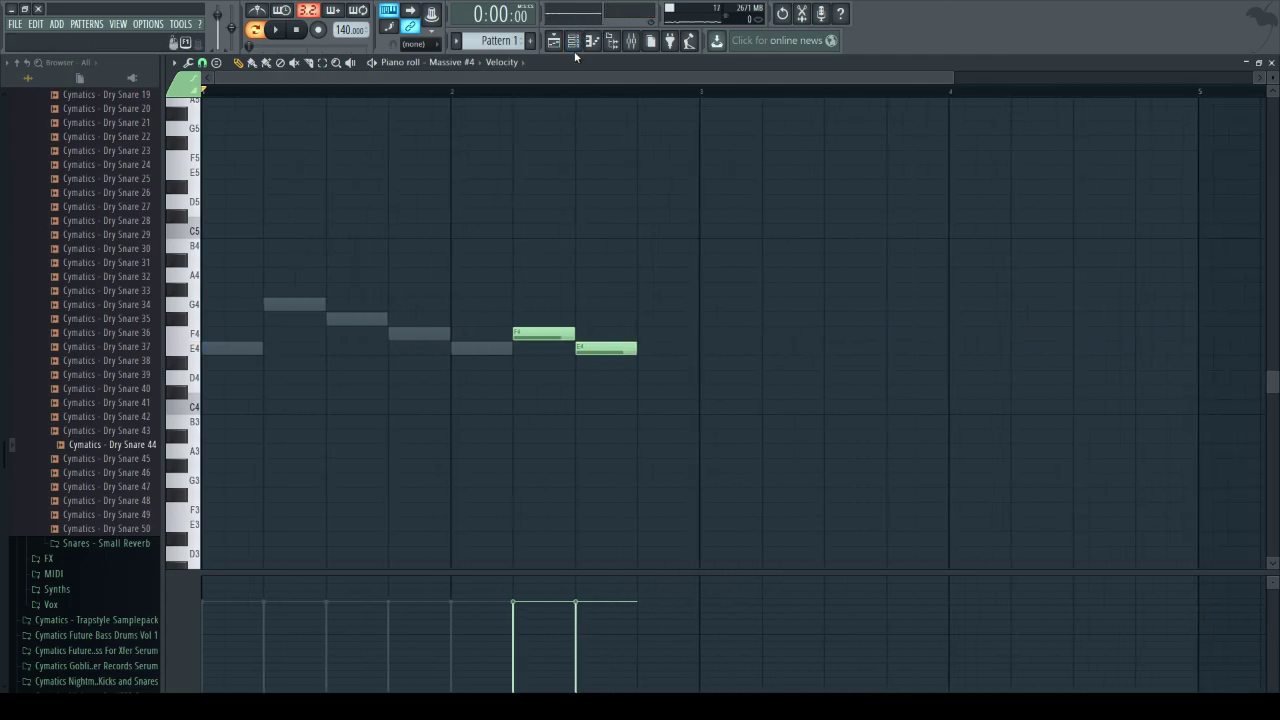
click(573, 41)
click(500, 207)
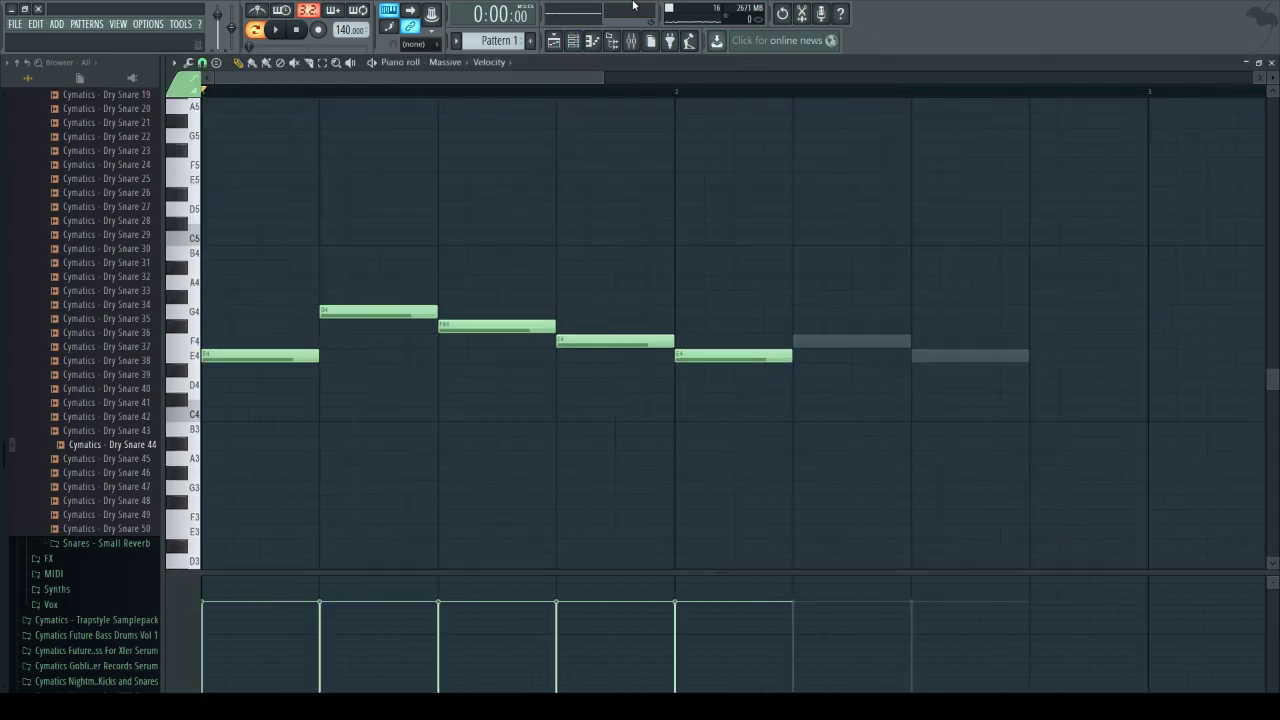
drag(606, 78, 886, 79)
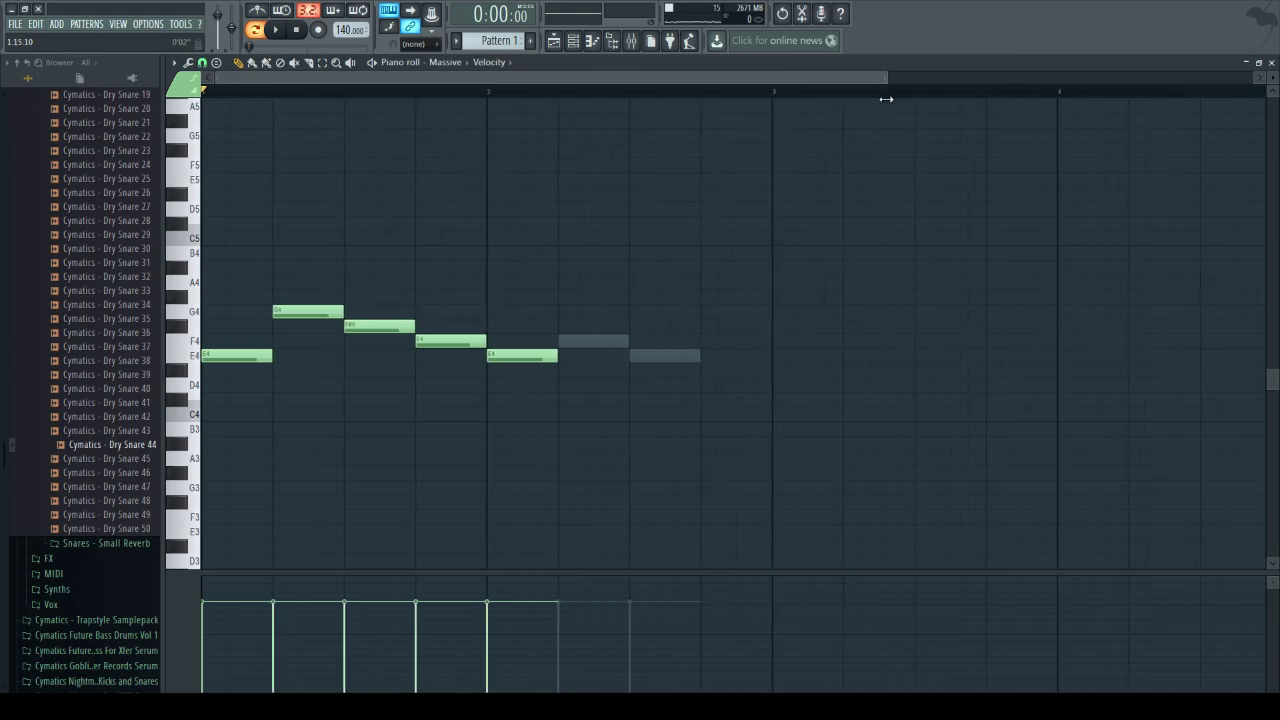
click(275, 29)
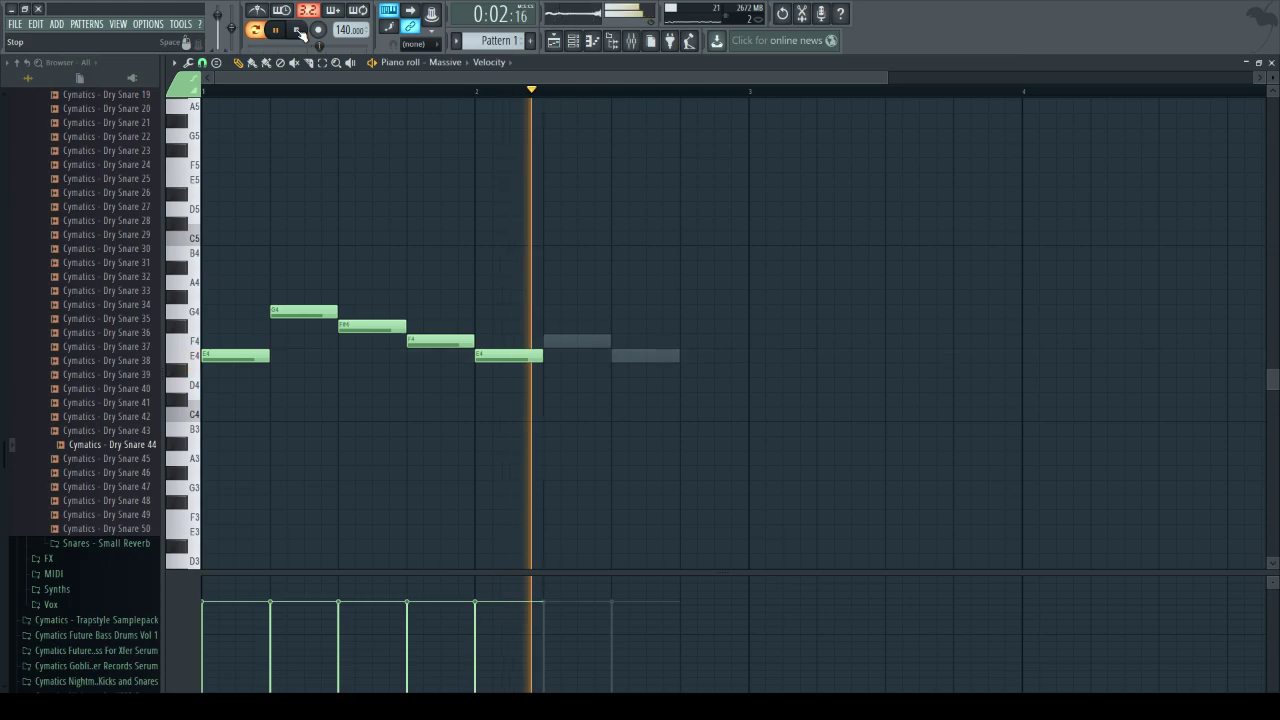
click(297, 30)
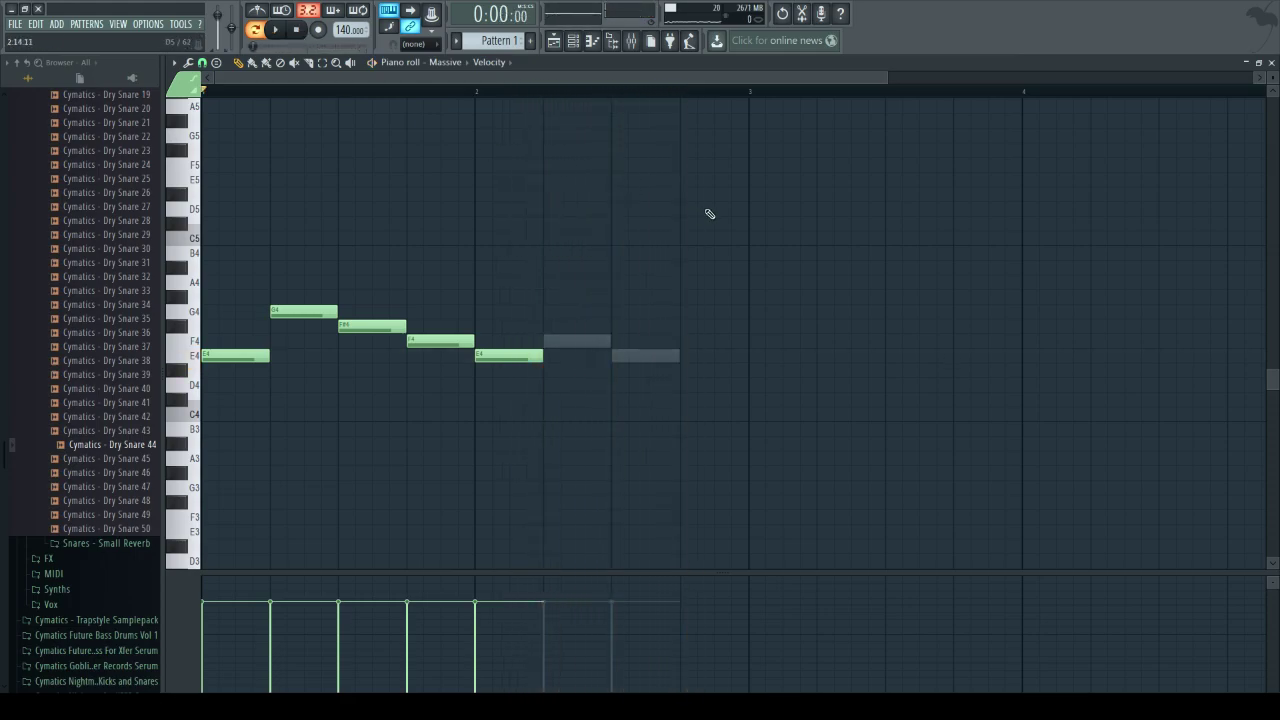
- Continue the Massive melody with one-beat E4, A4, F4 and E4 notes from the last beat of bar 2, and play the pattern
click(692, 356)
click(745, 296)
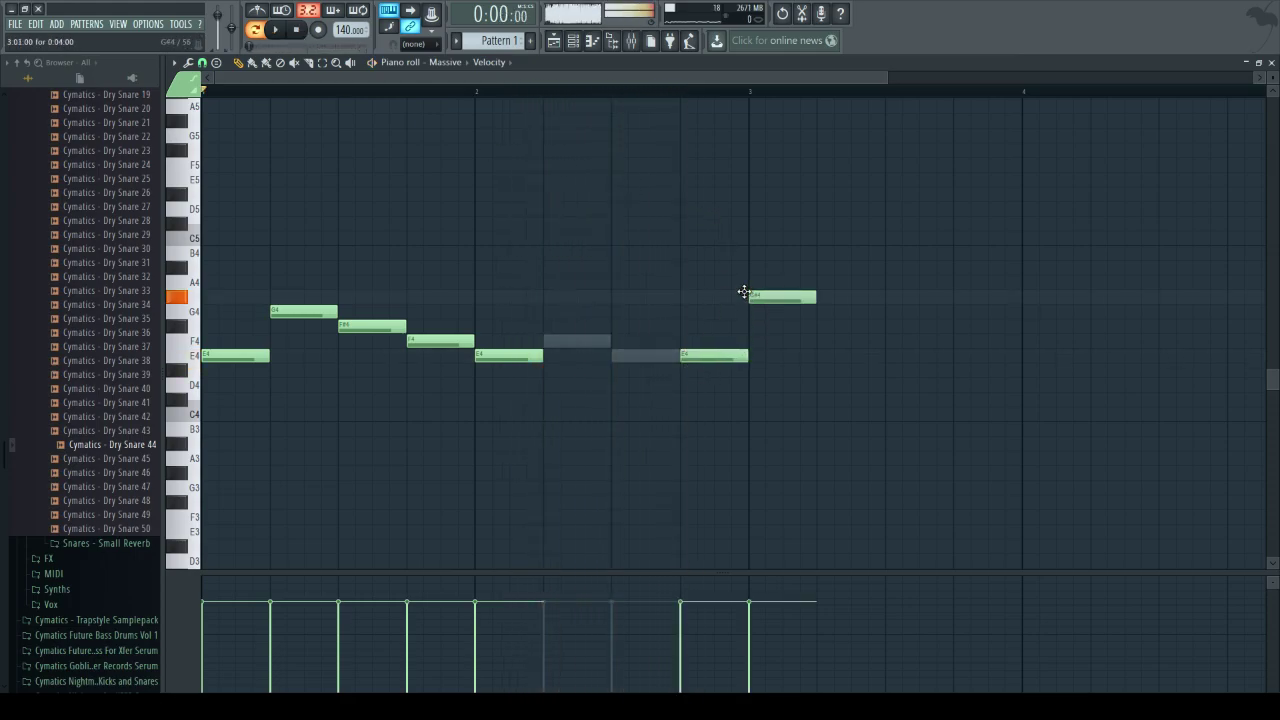
drag(744, 291, 744, 279)
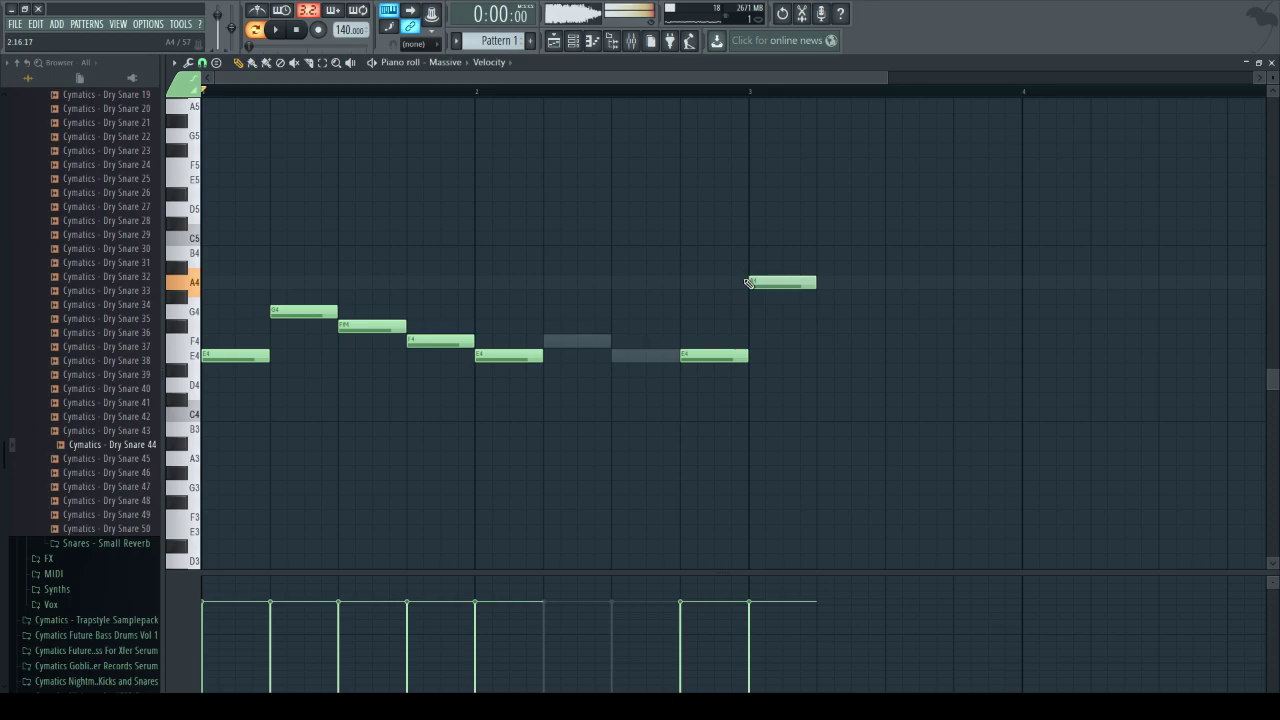
click(818, 340)
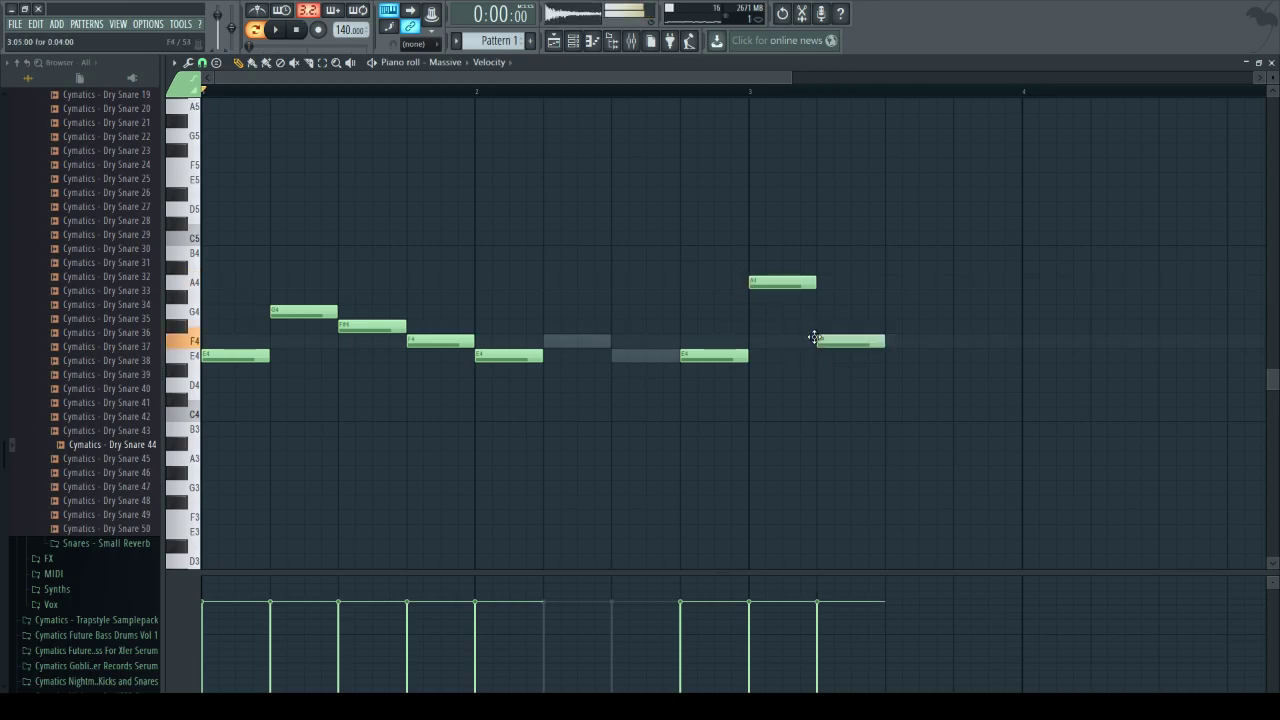
click(819, 355)
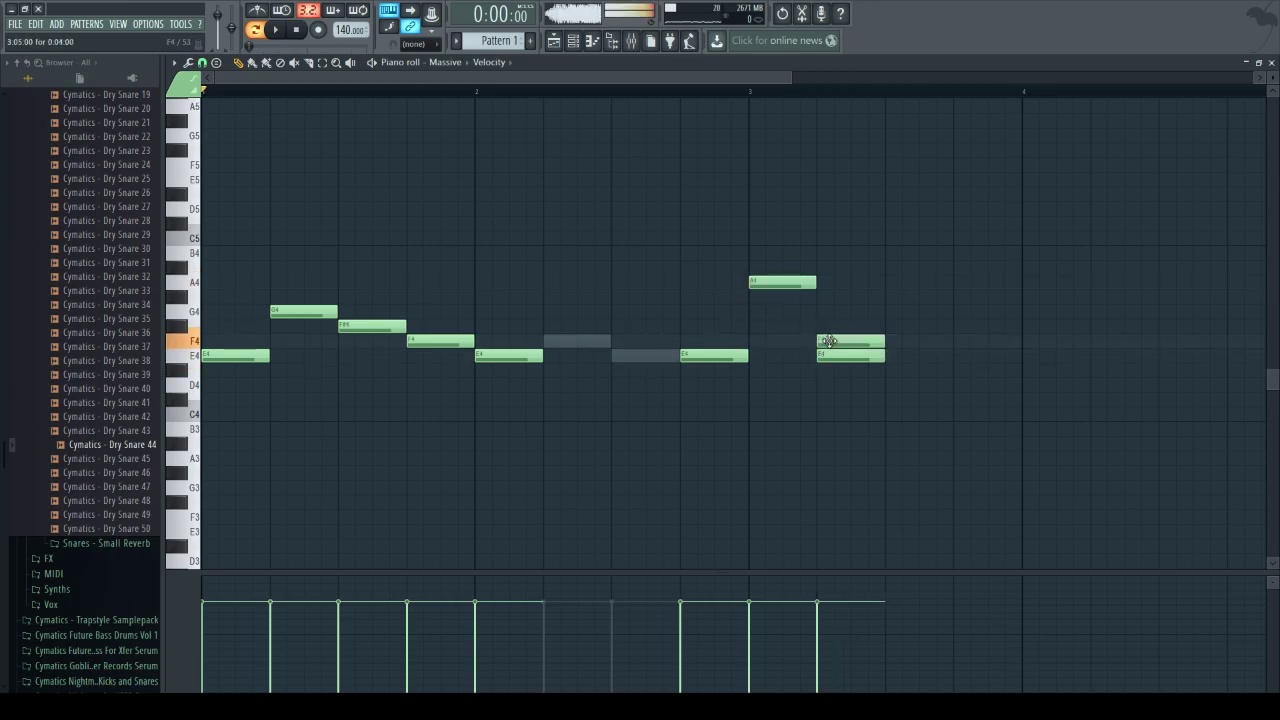
right_click(860, 356)
click(889, 355)
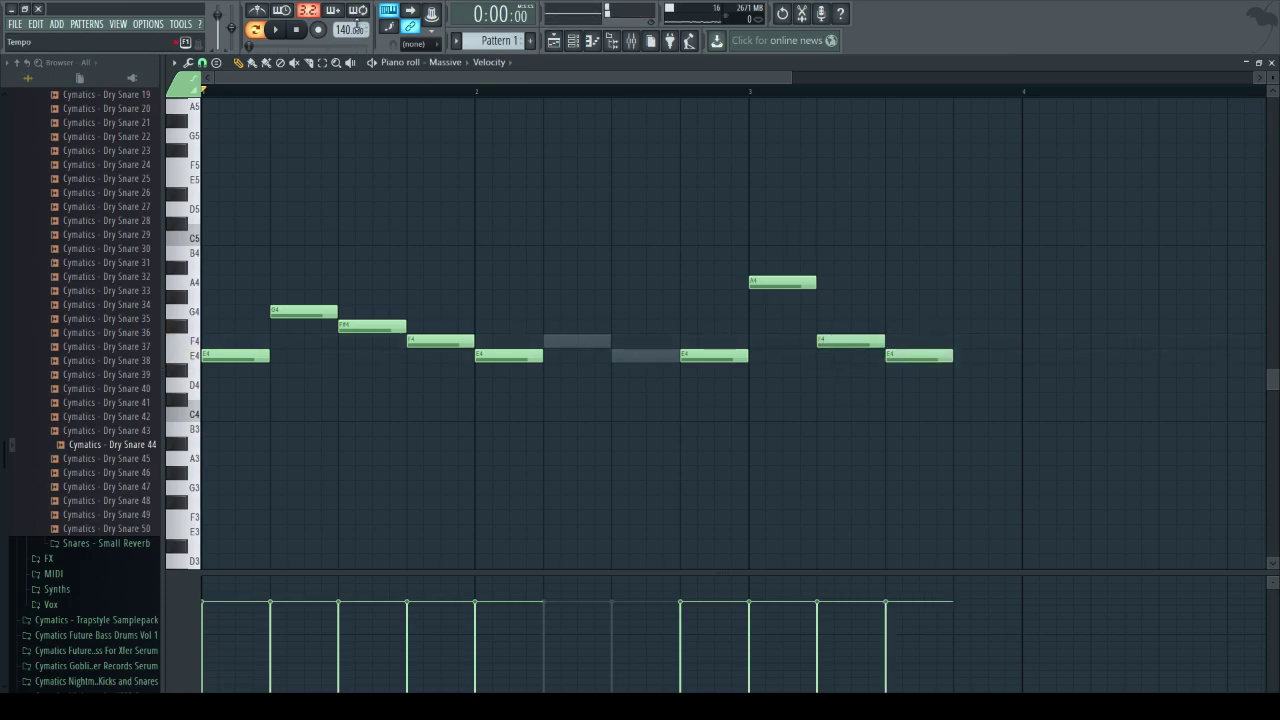
click(275, 29)
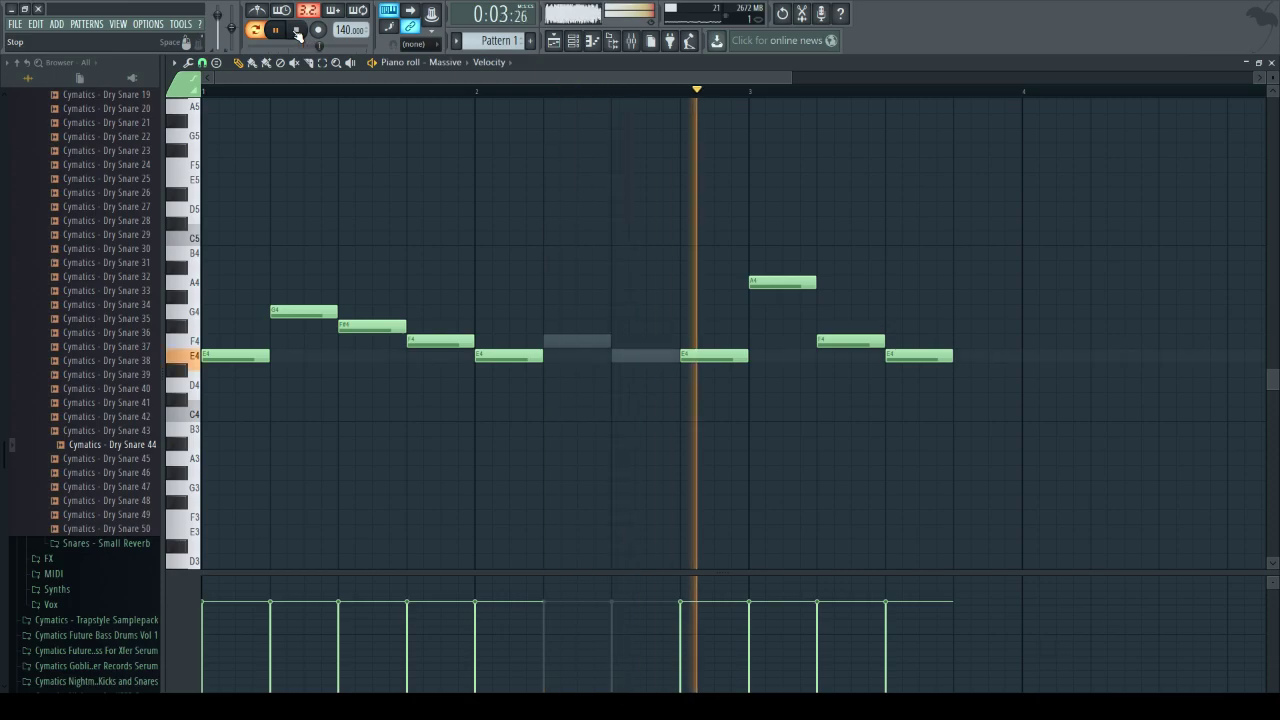
click(297, 31)
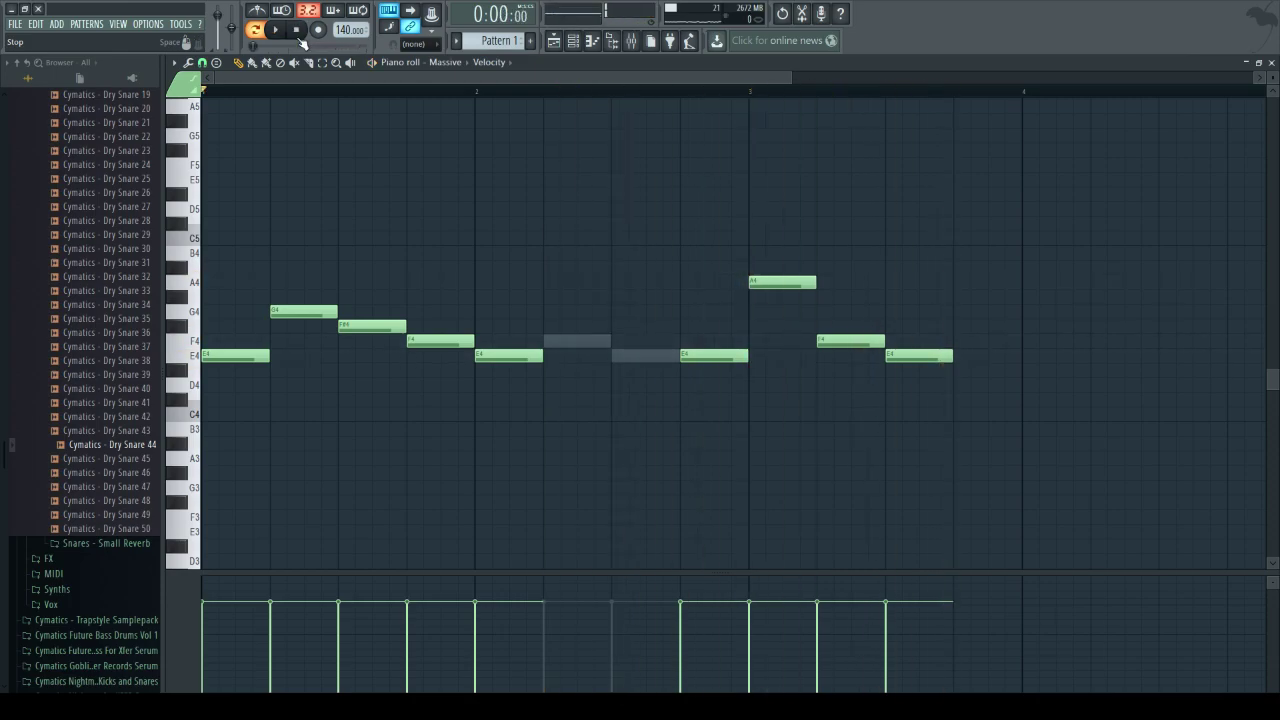
- Open the Massive #4 synth and rework the modulation applied to its modulation oscillator's Phase control
click(573, 42)
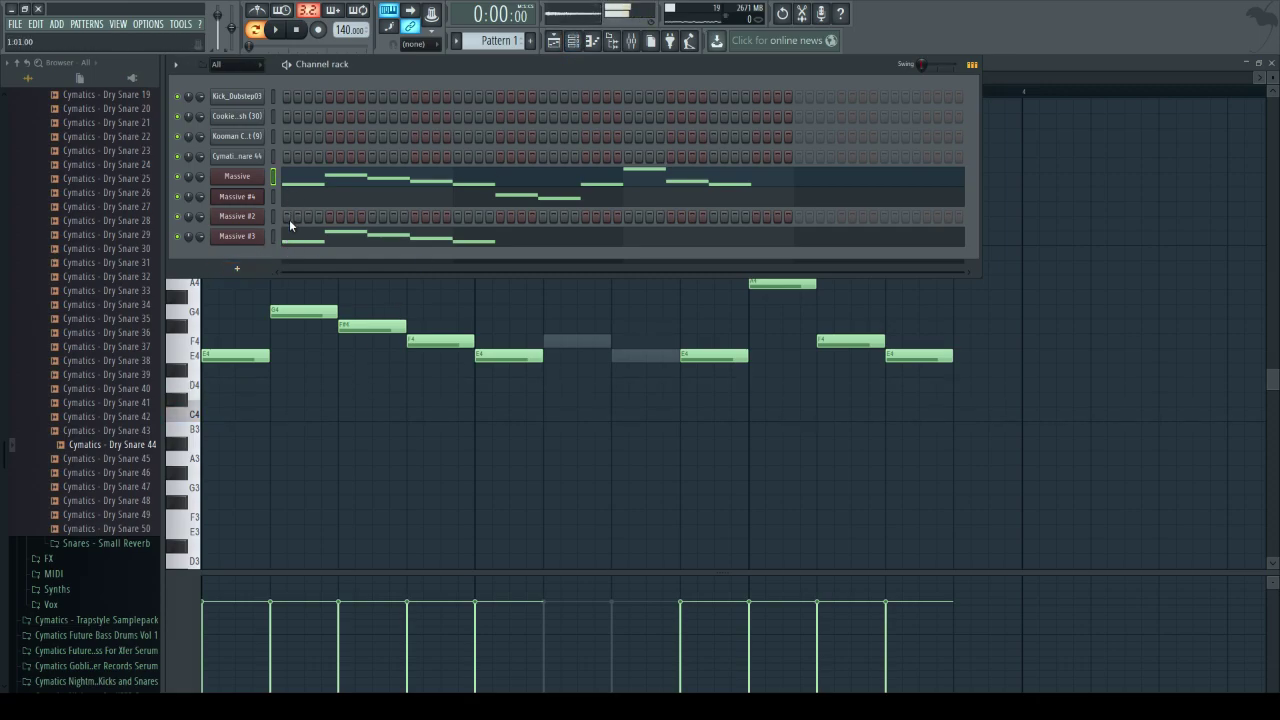
click(238, 198)
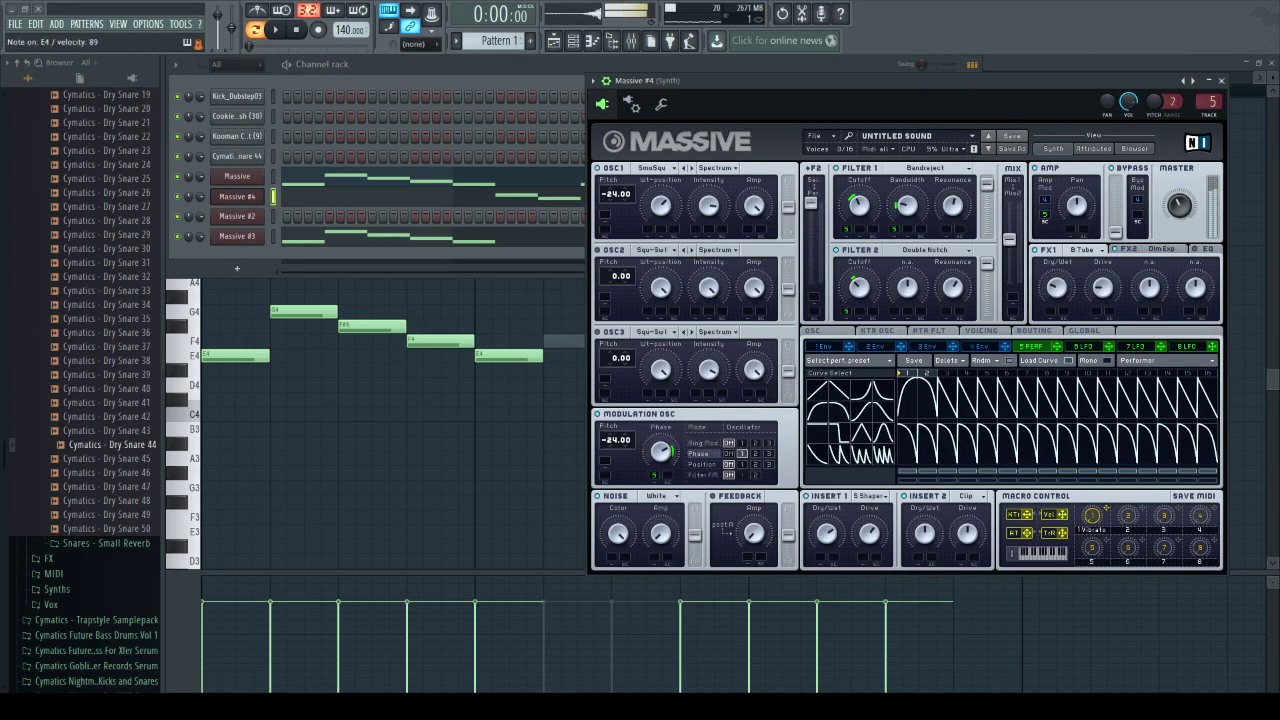
drag(660, 452, 660, 494)
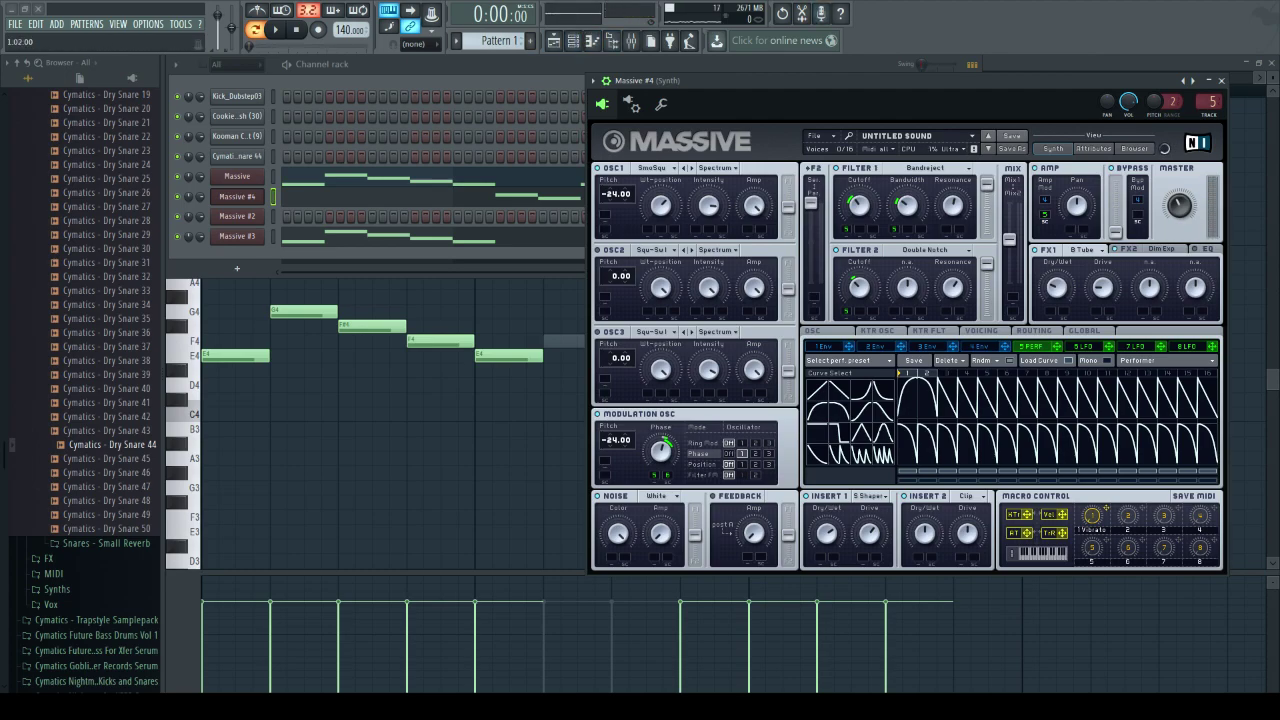
- Switch modulator 5 of Massive #3 from LFO to Performer with a 1/8 ratio, and audition the sound
click(237, 236)
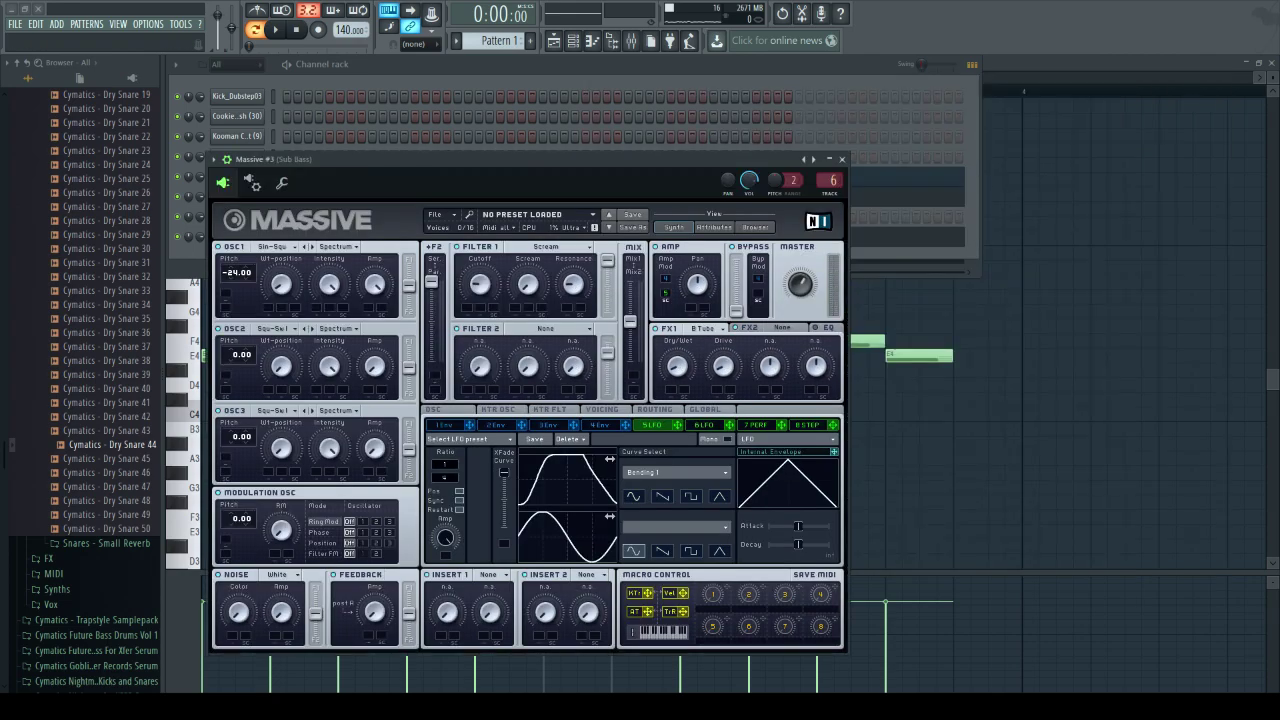
click(677, 472)
click(657, 541)
click(787, 439)
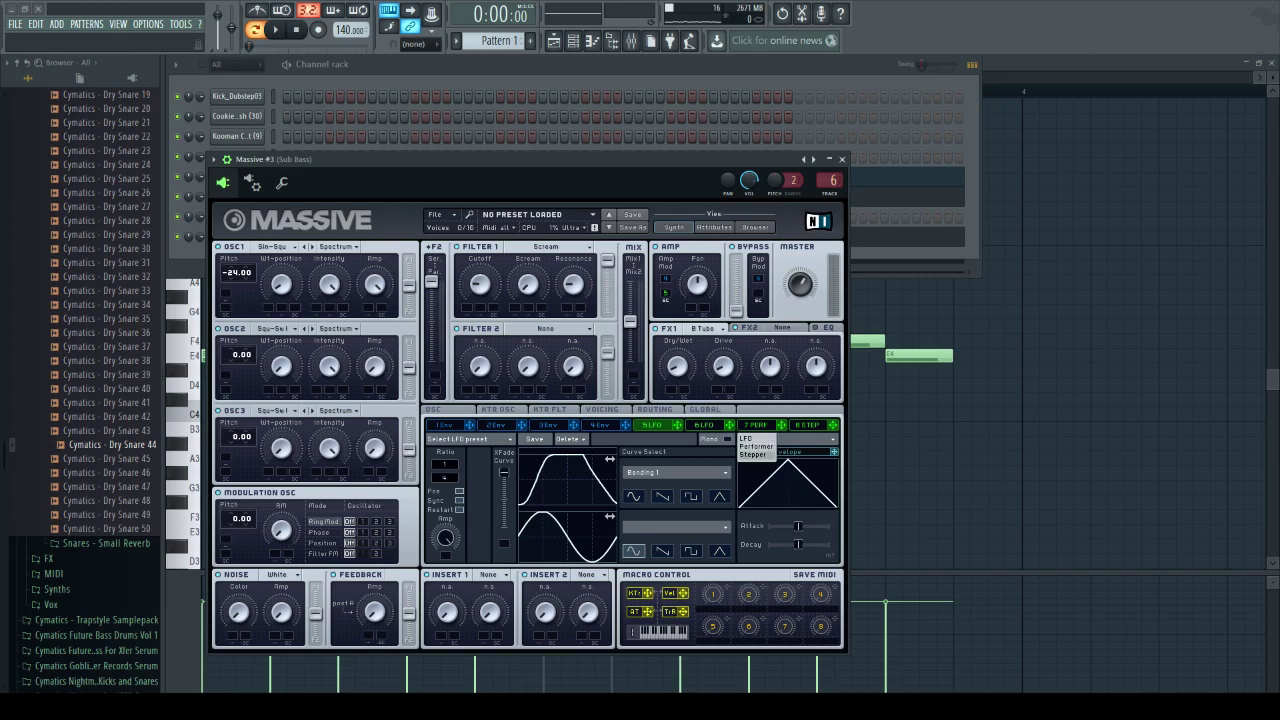
click(755, 446)
click(688, 439)
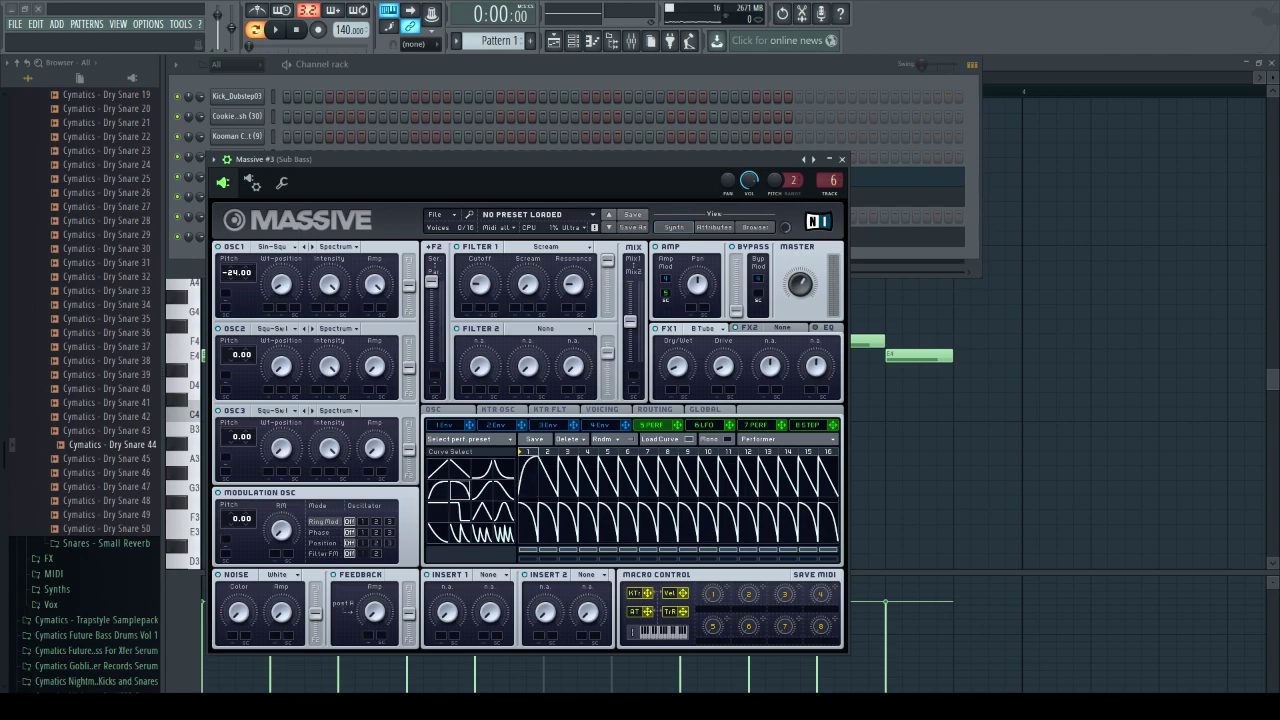
drag(836, 452, 658, 452)
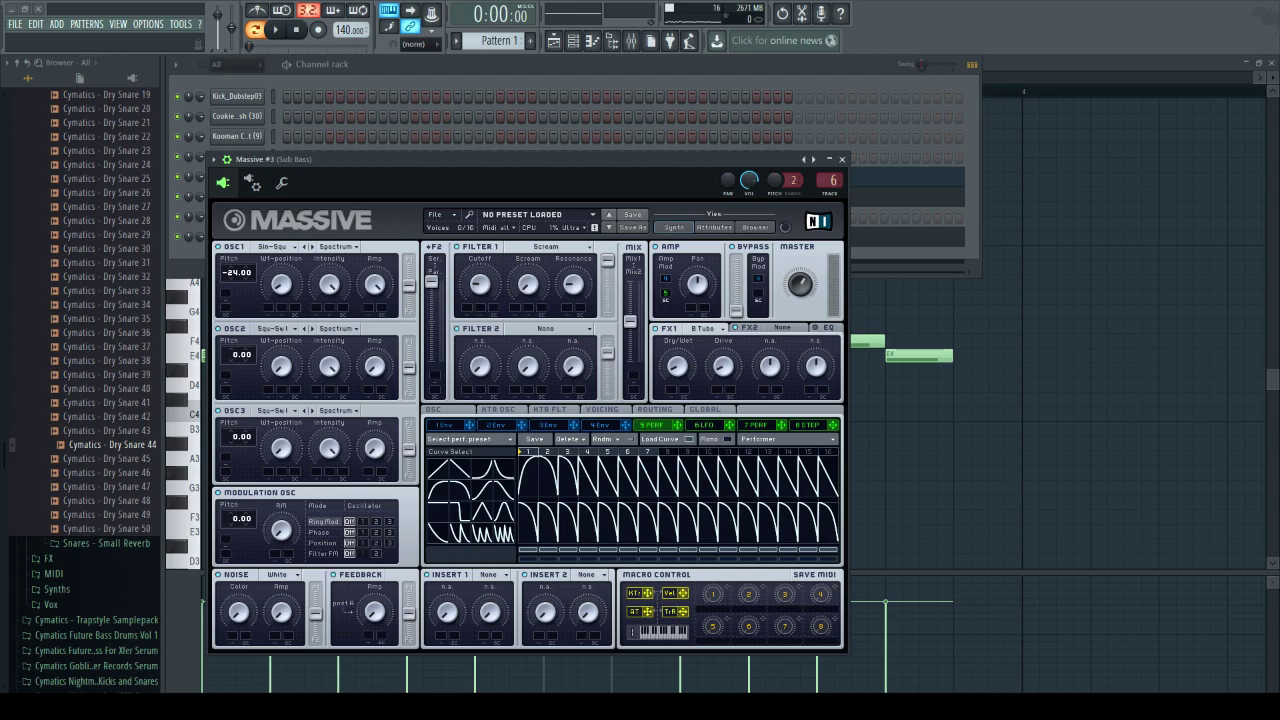
click(688, 439)
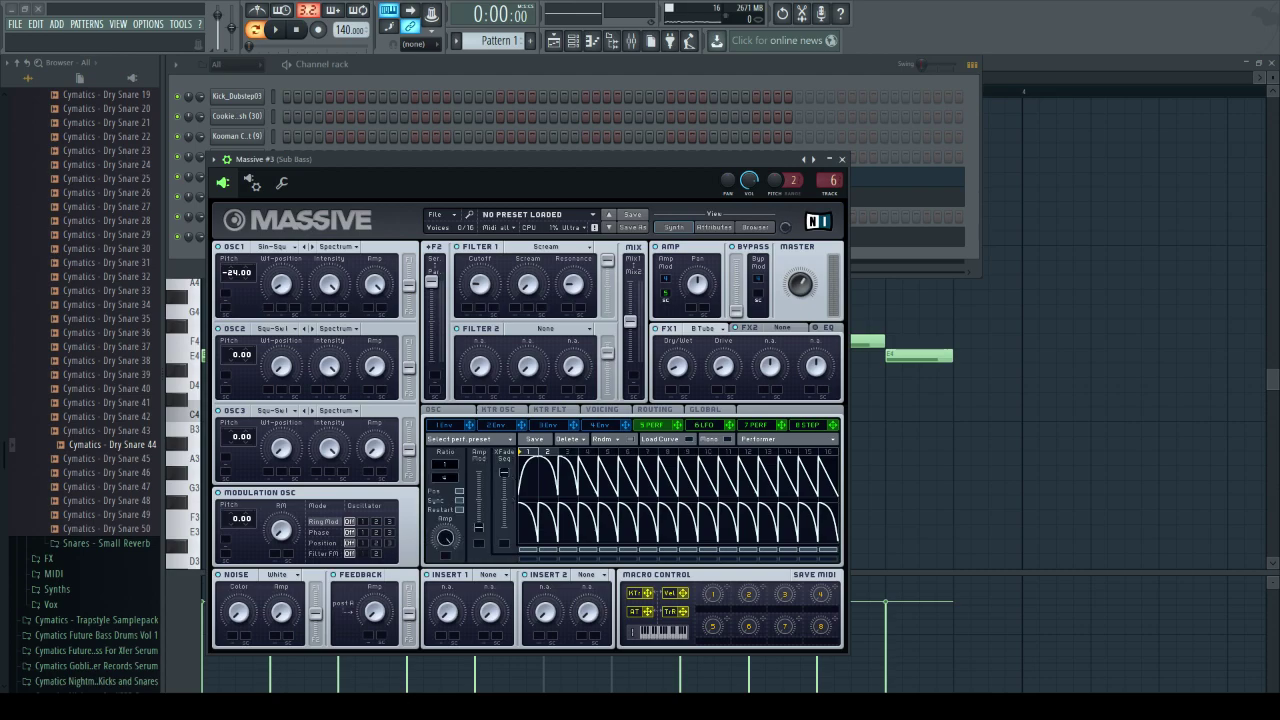
key(c)
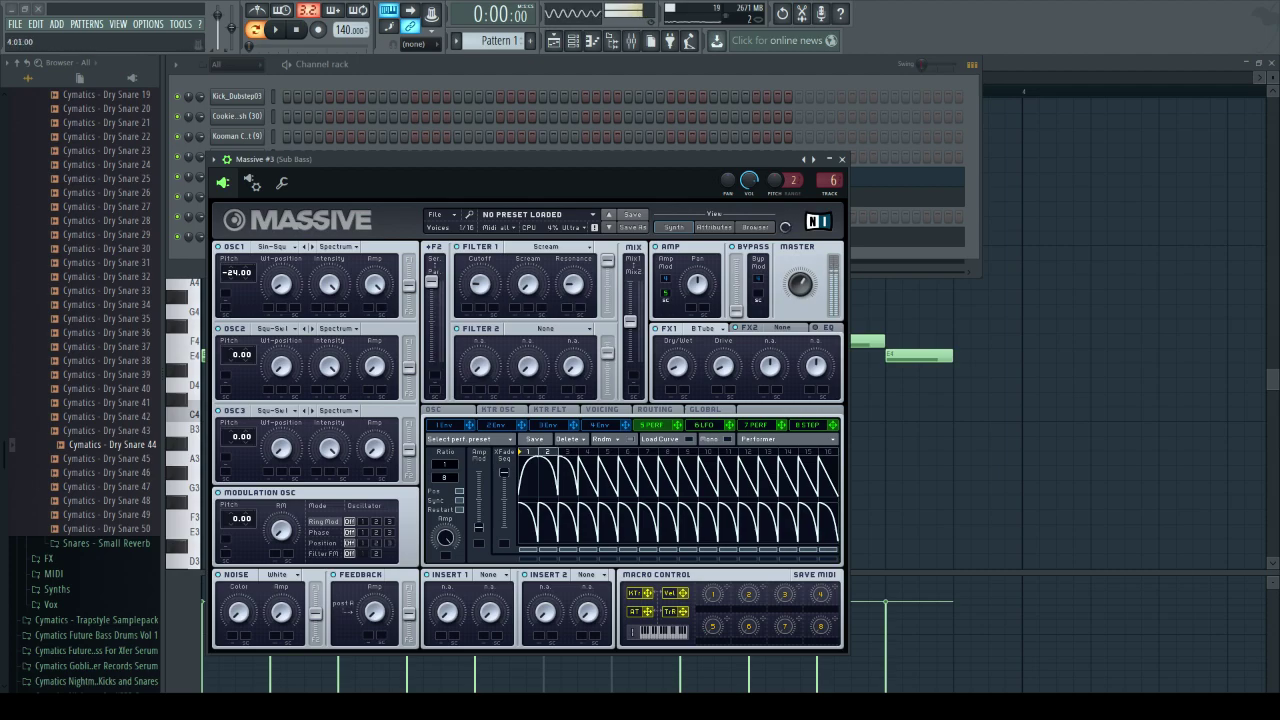
- Add one-beat F4, E4, E4, A4, F4 and E4 notes to Massive #3 from beat 2 of bar 2, and play the pattern
click(425, 97)
click(431, 245)
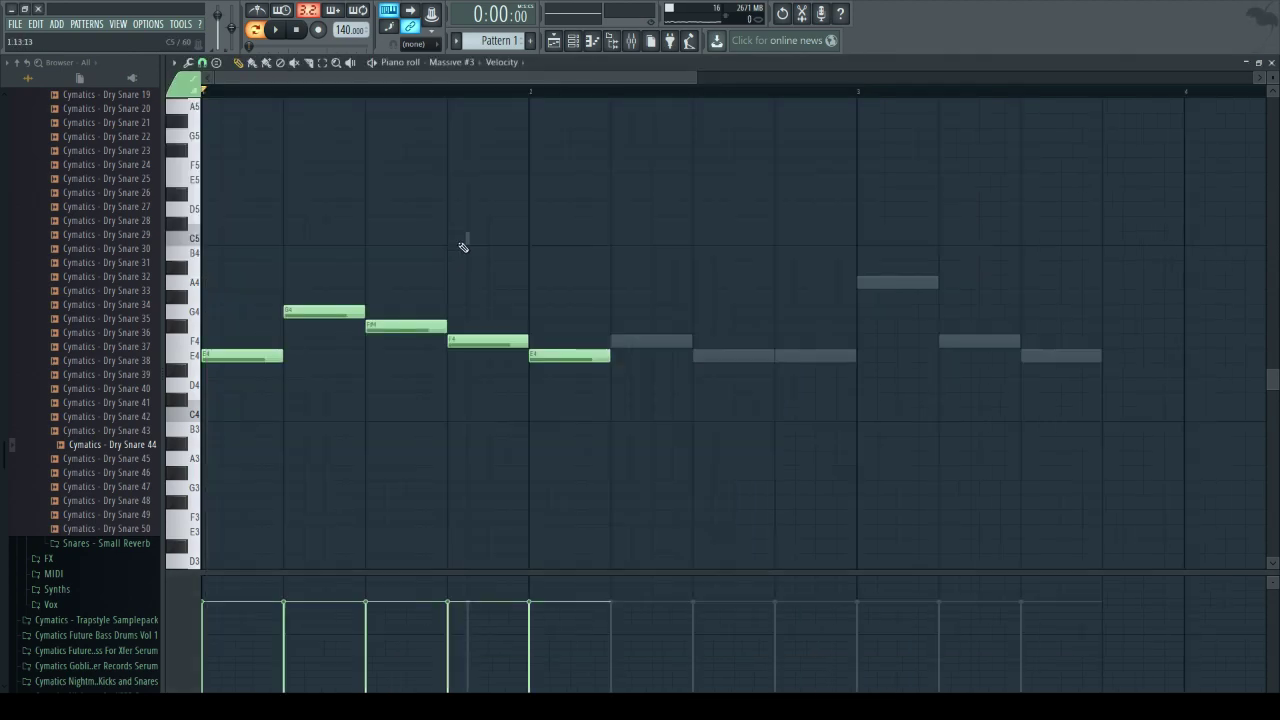
click(620, 345)
click(705, 357)
click(782, 355)
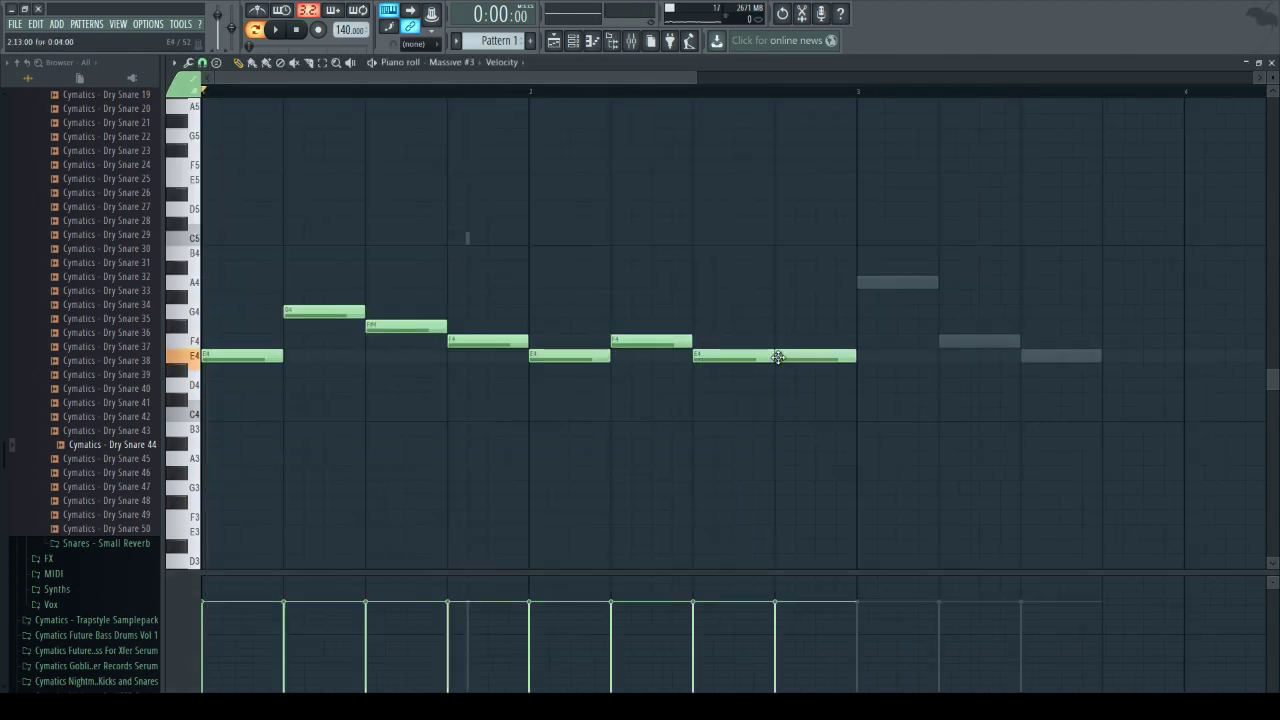
click(865, 283)
click(950, 343)
click(1022, 356)
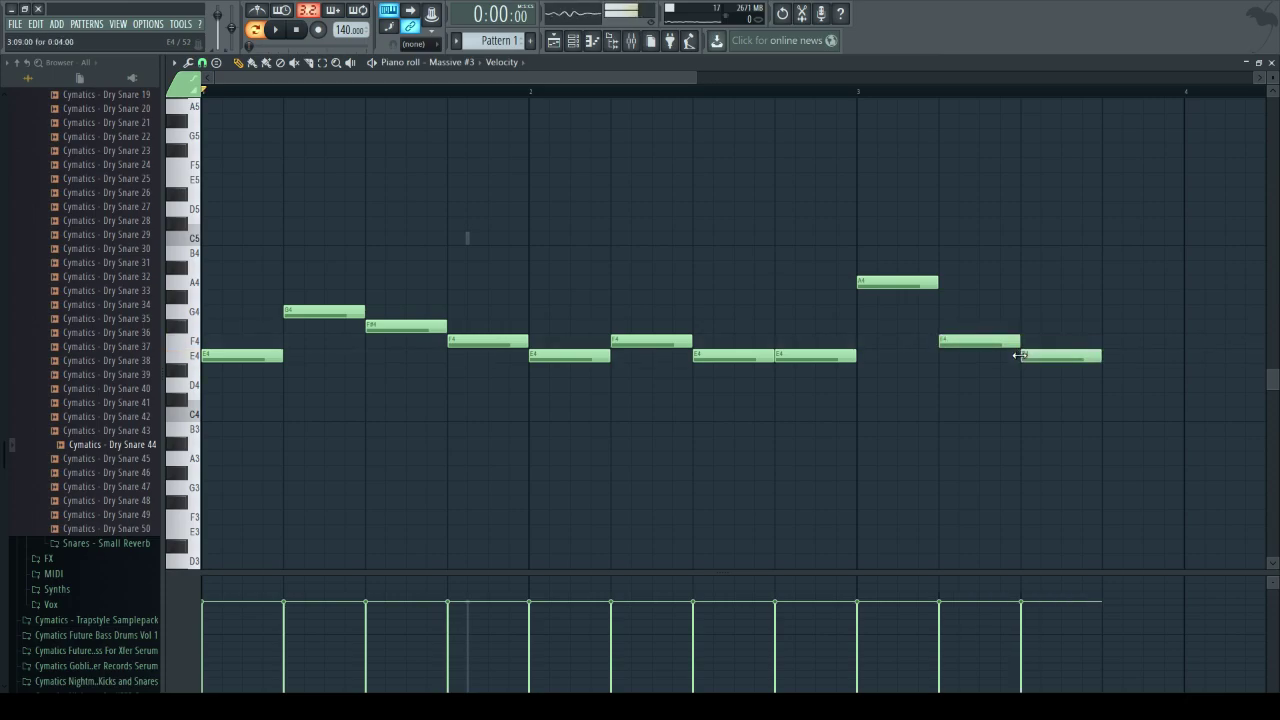
click(277, 30)
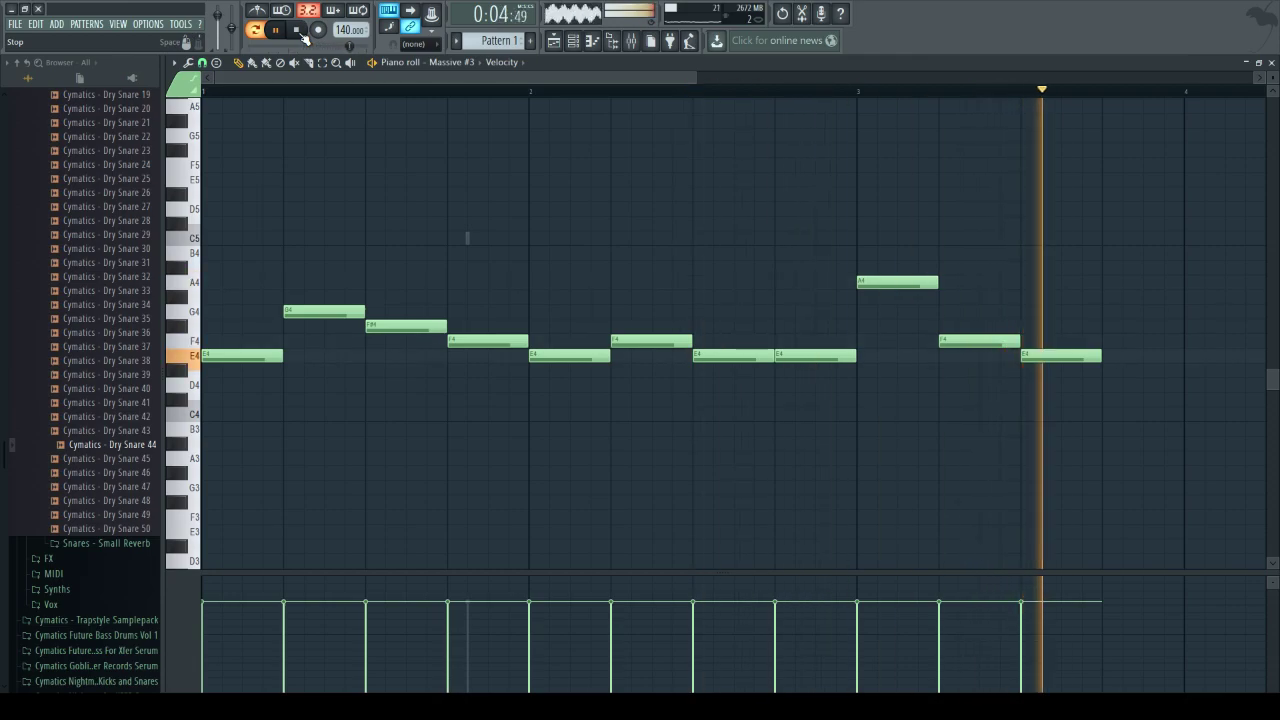
click(300, 32)
- Return to the channel rack and play the start of the pattern with all Massive channels in view
click(572, 40)
right_click(425, 97)
click(273, 30)
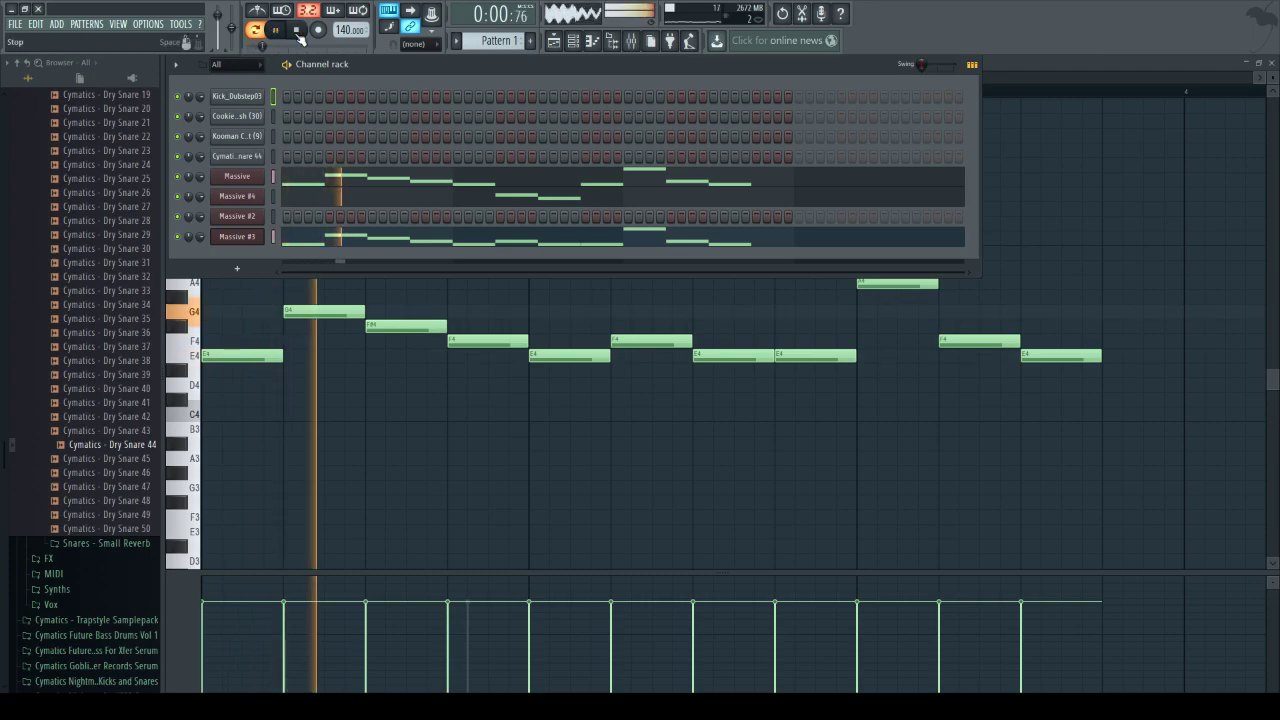
click(298, 32)
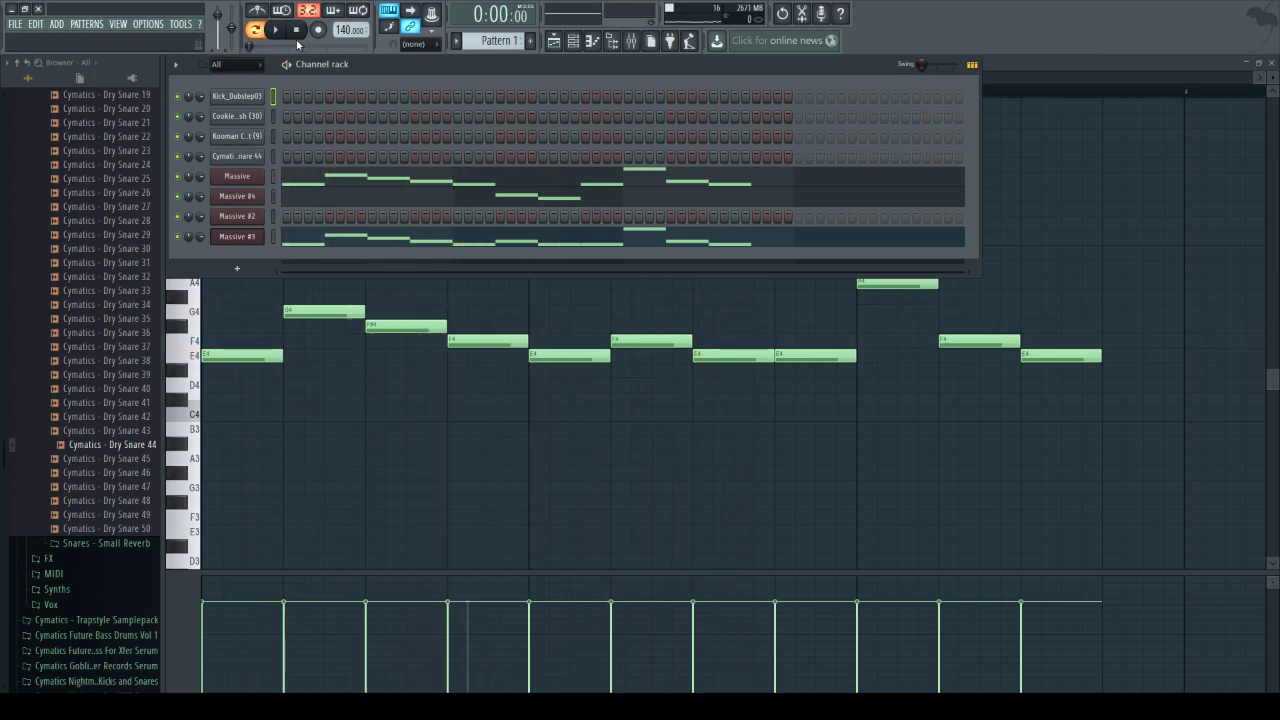
- Add a one-beat E4 note to Massive #2 on the last beat of bar 2, and play the pattern
click(272, 216)
right_click(256, 218)
click(282, 217)
click(776, 362)
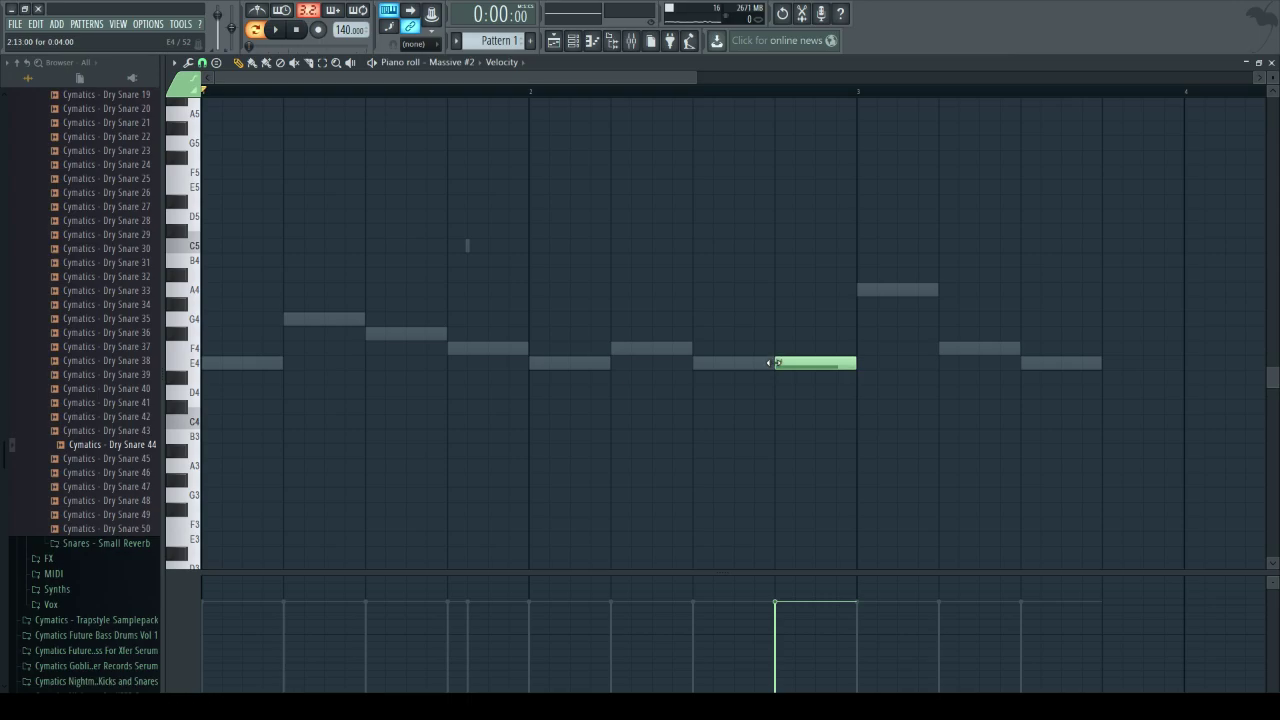
click(278, 30)
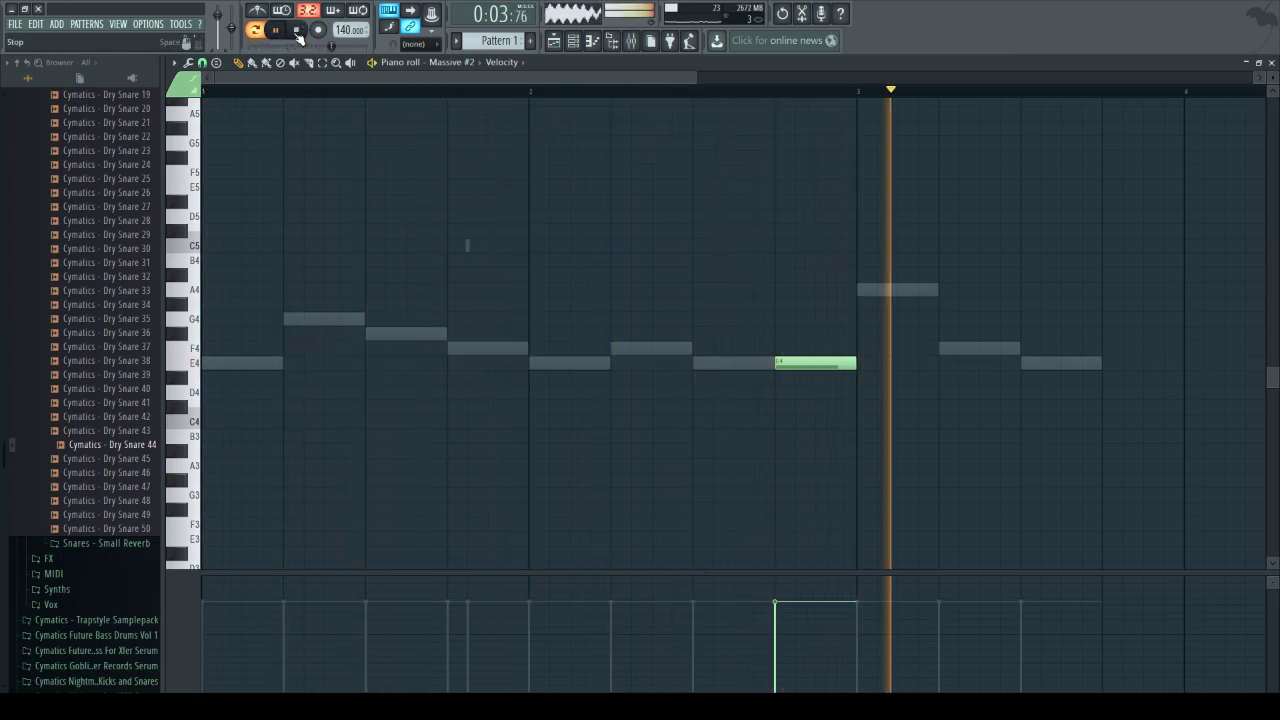
click(297, 30)
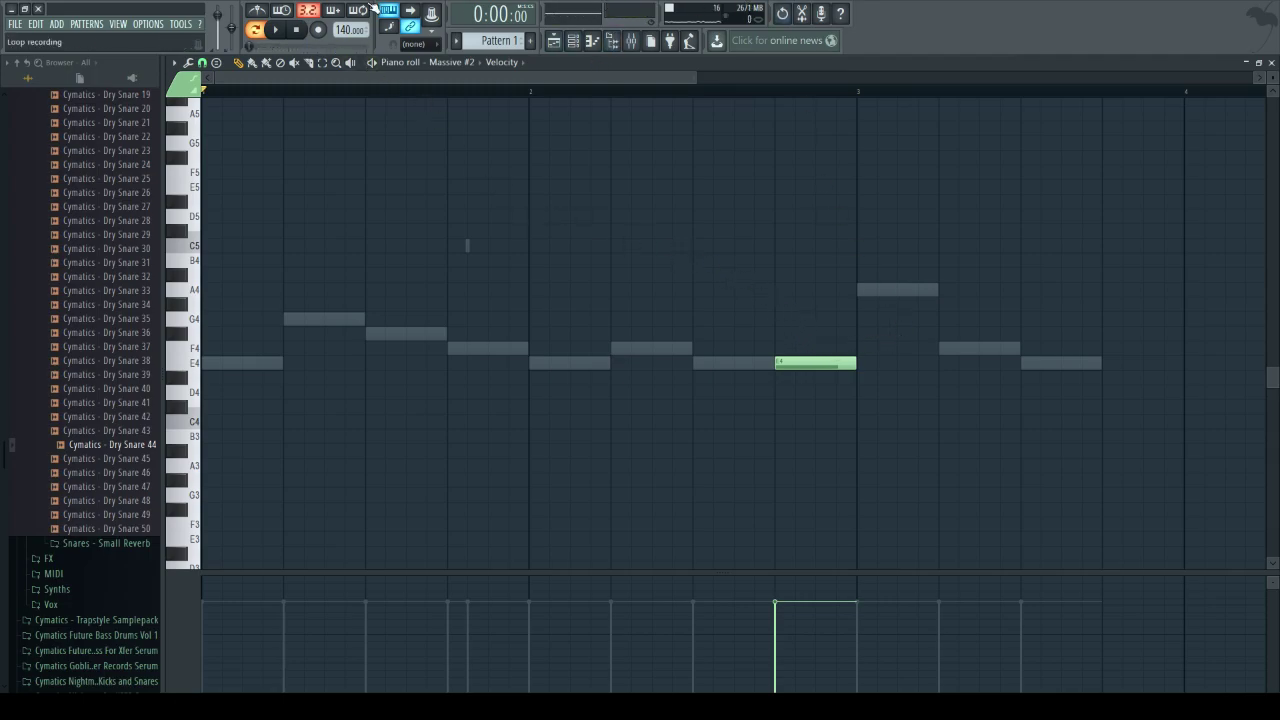
click(280, 31)
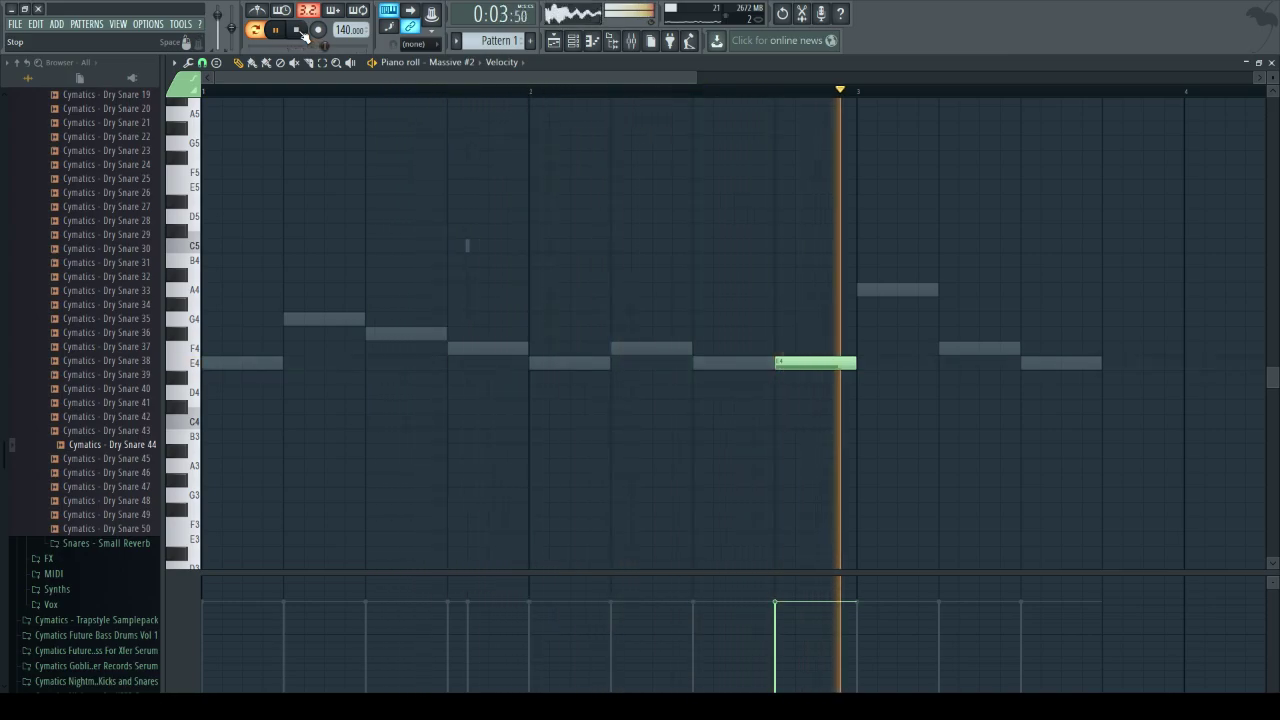
click(298, 31)
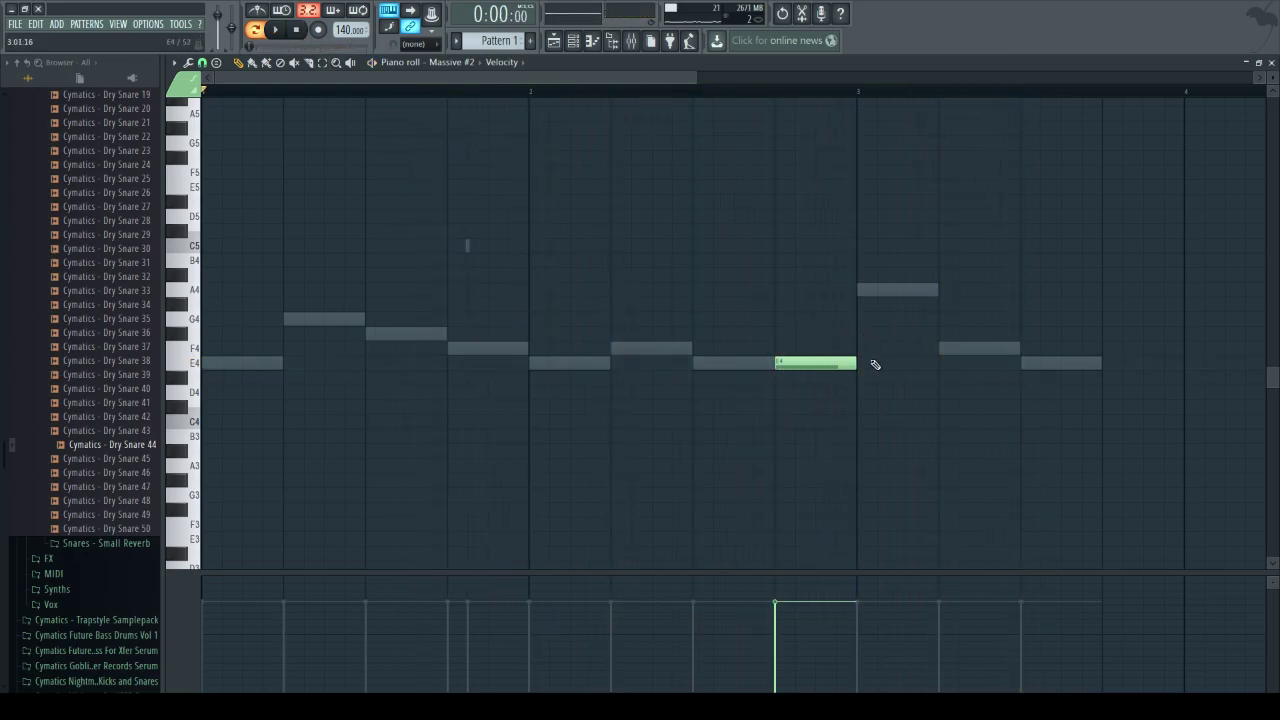
- Delete all of the Massive channel's notes in bar 3, keeping everything up to the end of bar 2
click(573, 40)
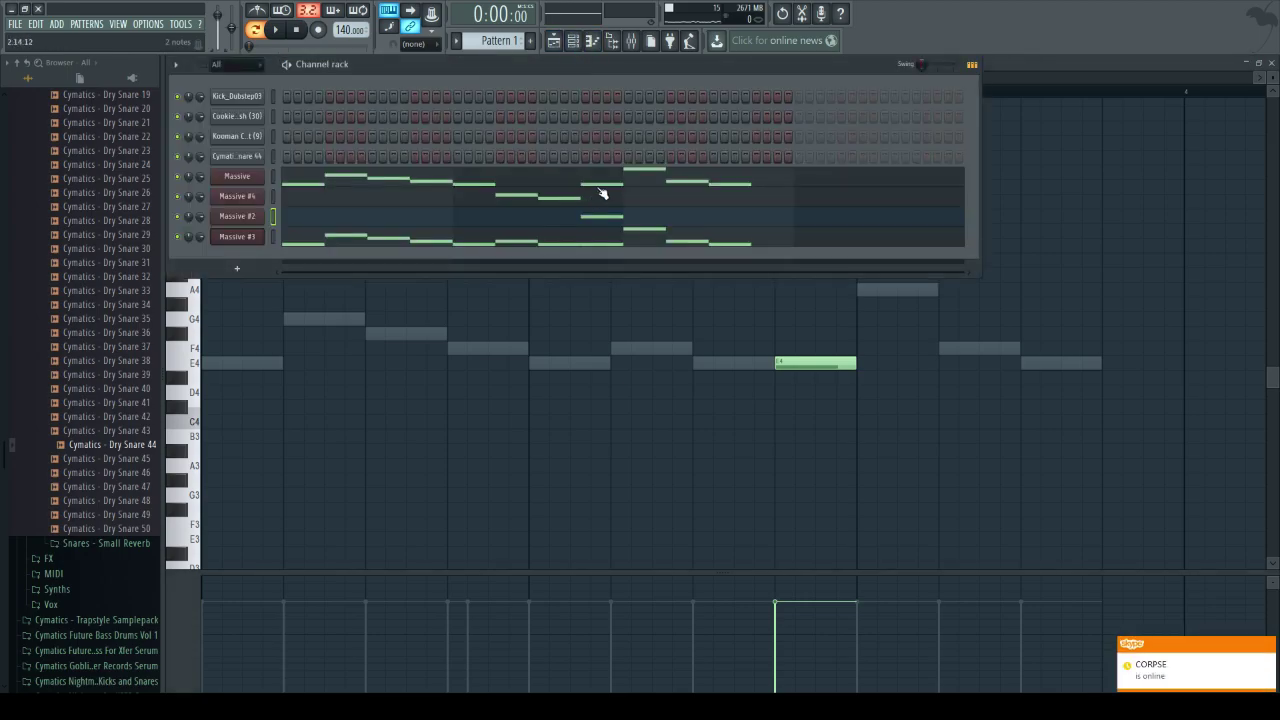
click(617, 197)
click(883, 375)
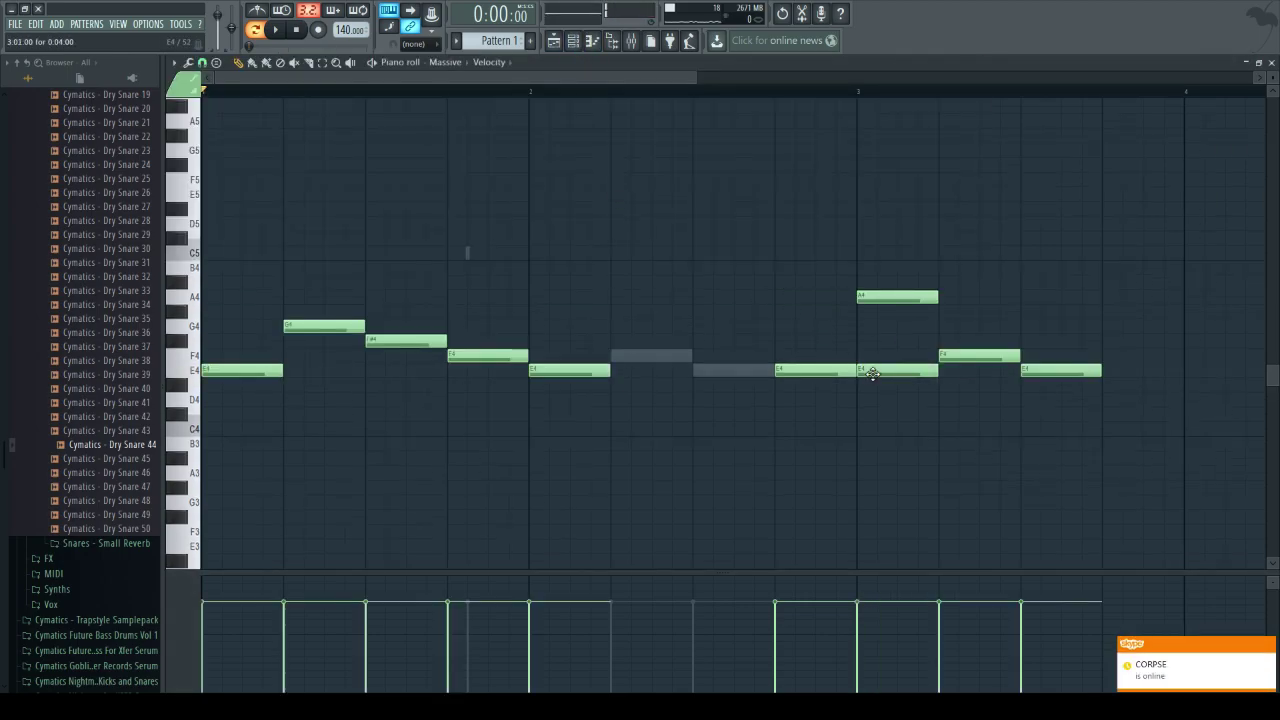
right_click(883, 292)
right_click(893, 371)
right_click(979, 356)
right_click(1077, 372)
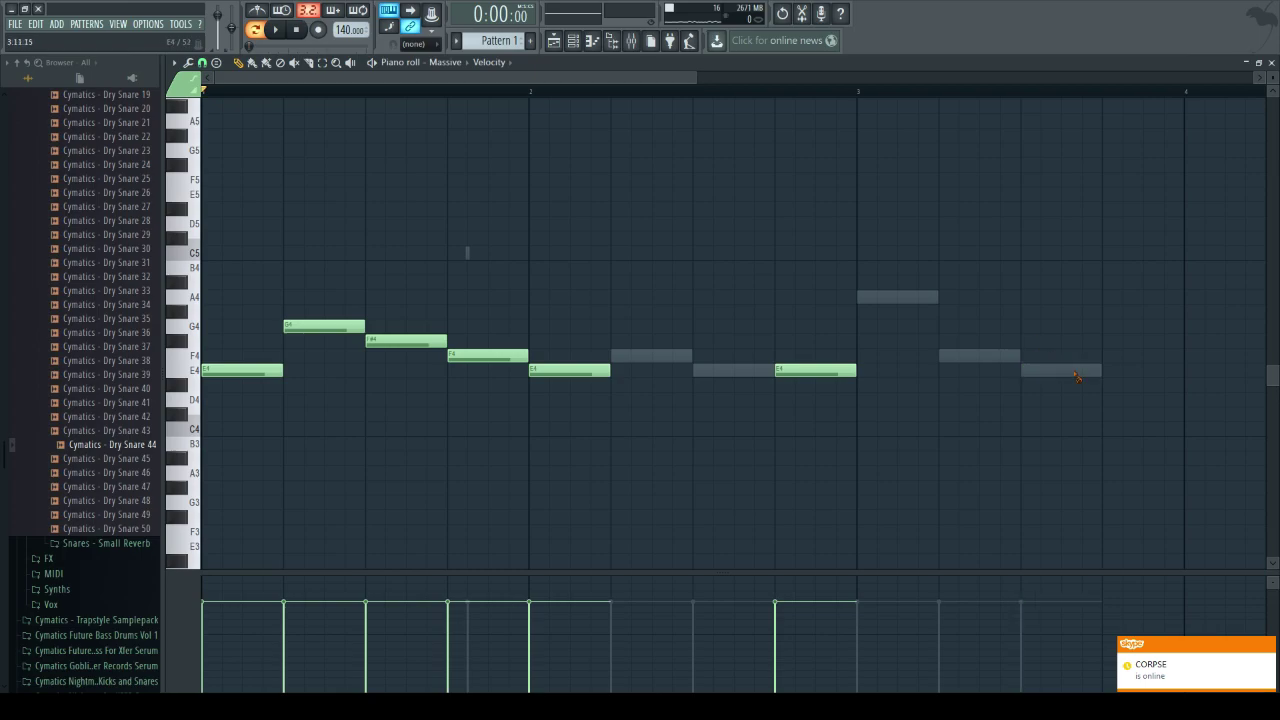
- Add a one-beat E4 note to Massive #4 at the start of bar 3, and play the pattern
click(578, 40)
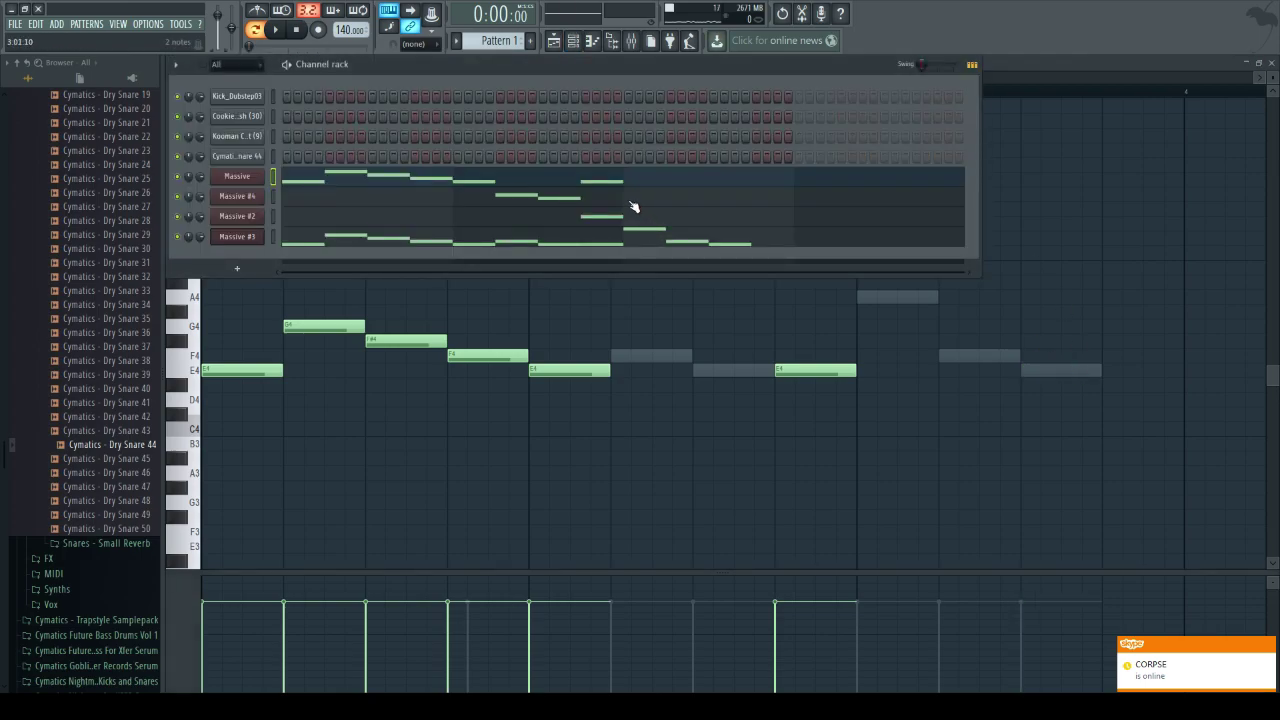
click(632, 202)
click(862, 341)
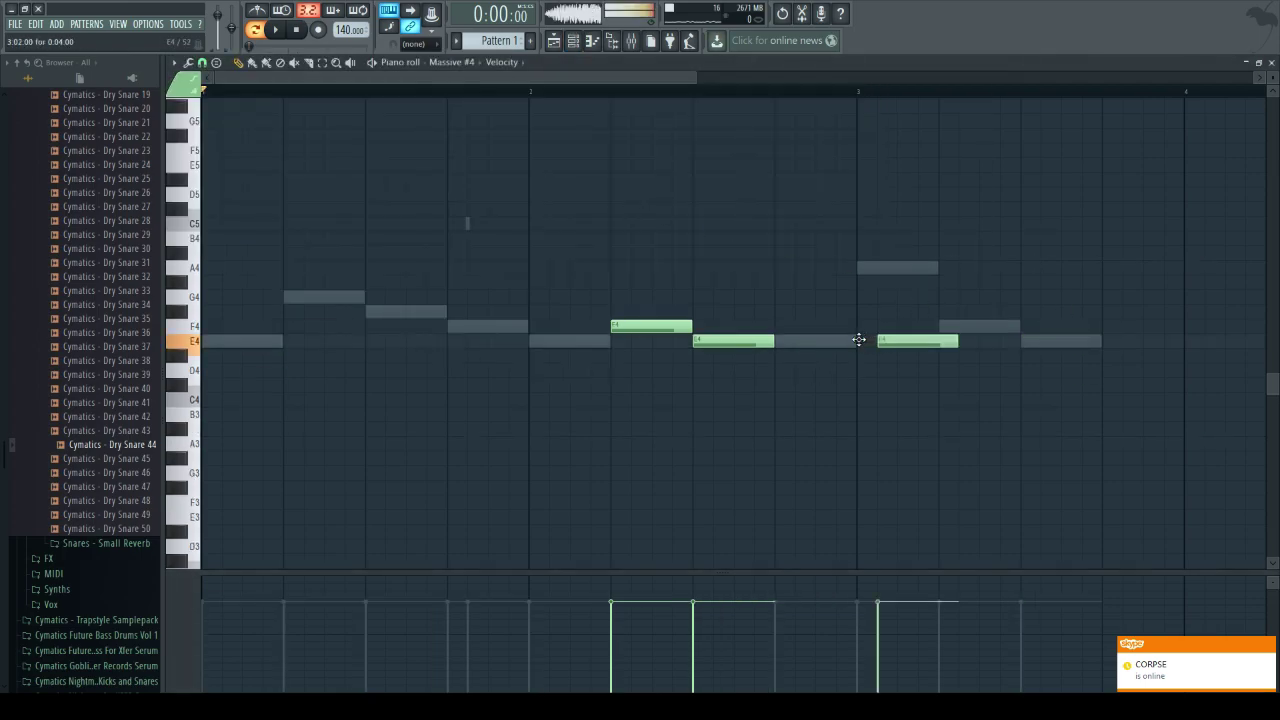
click(275, 29)
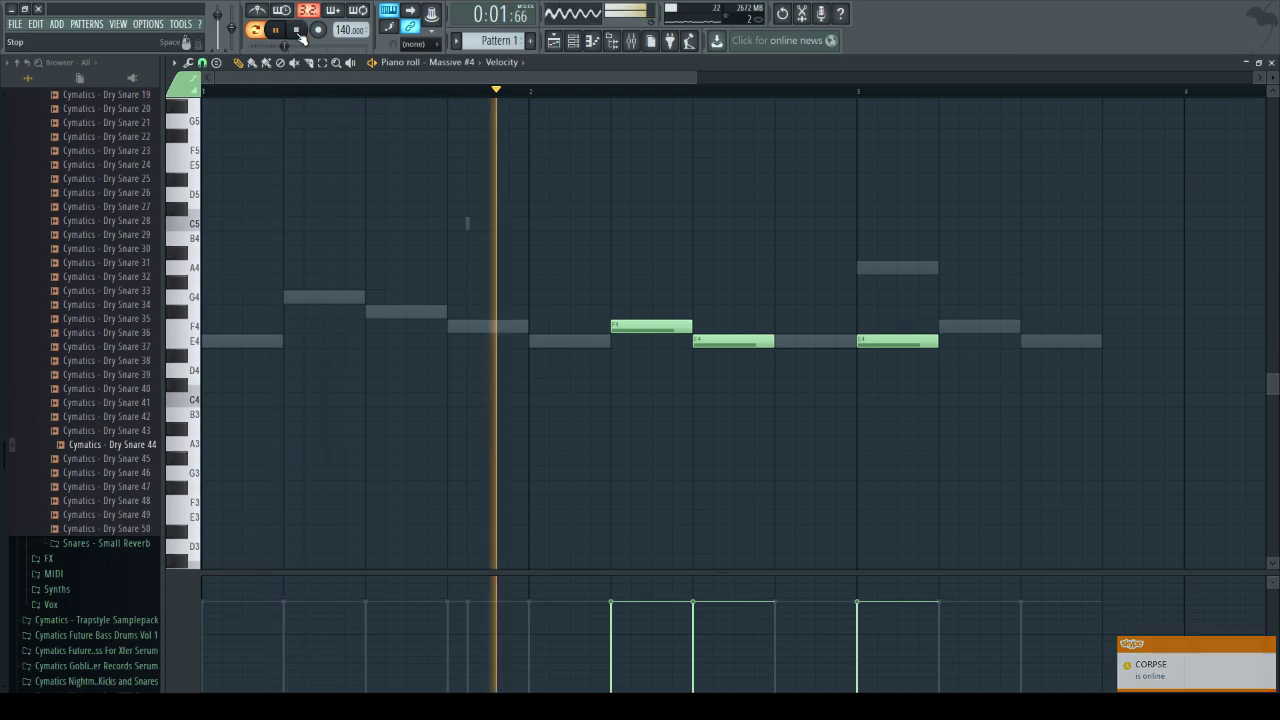
click(296, 30)
- Lower Massive #3's A4 at the start of bar 3 to E4, add E4 on that bar's last beat, and play the pattern
click(572, 40)
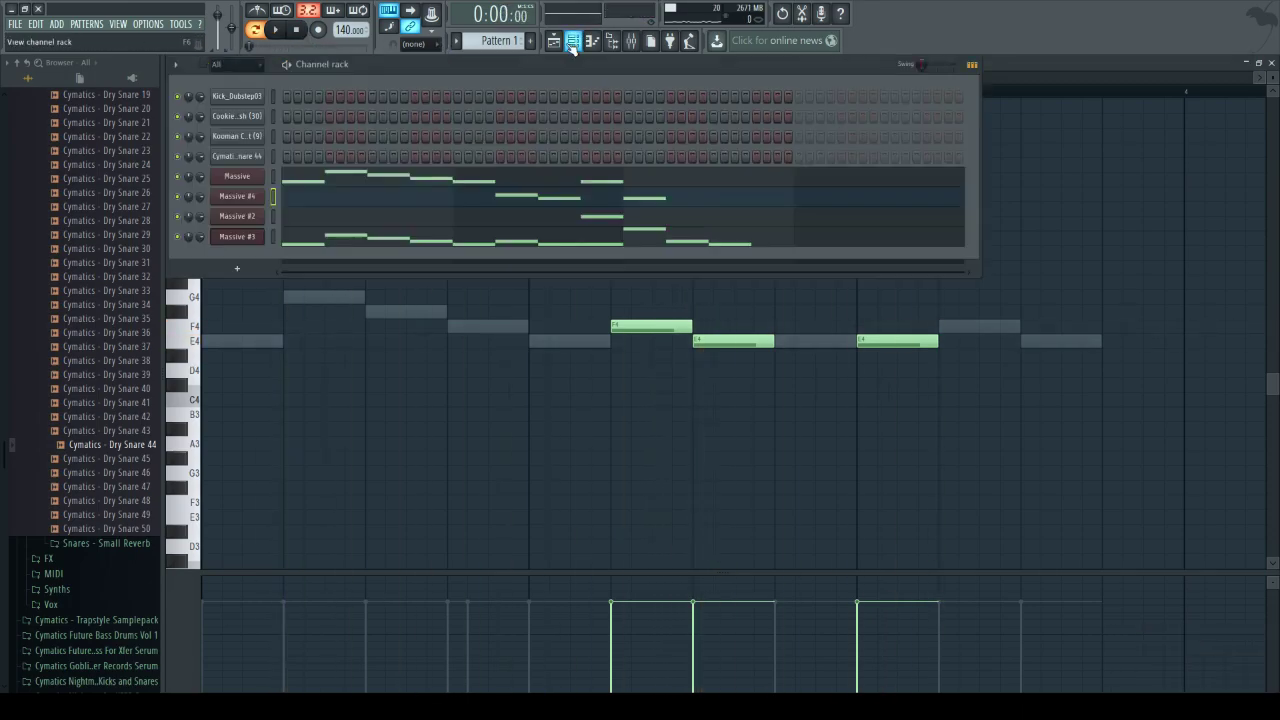
click(668, 238)
drag(878, 296, 877, 371)
click(962, 357)
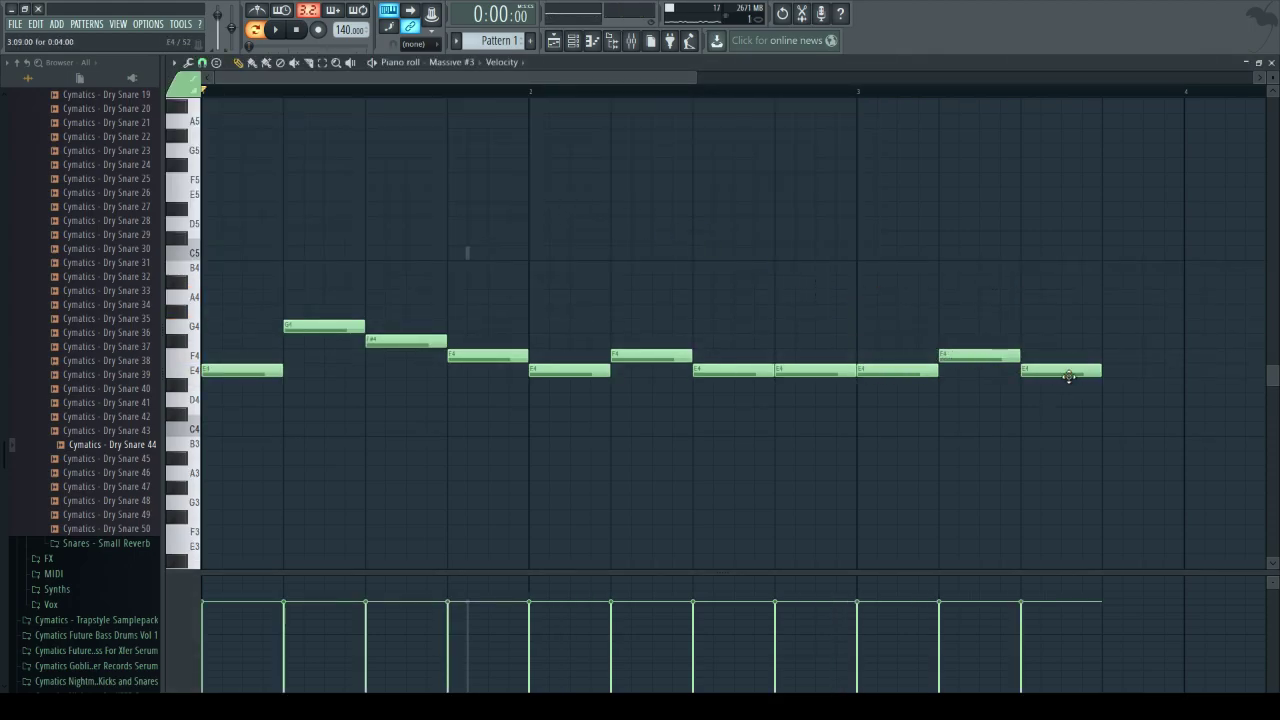
drag(1110, 380, 1110, 370)
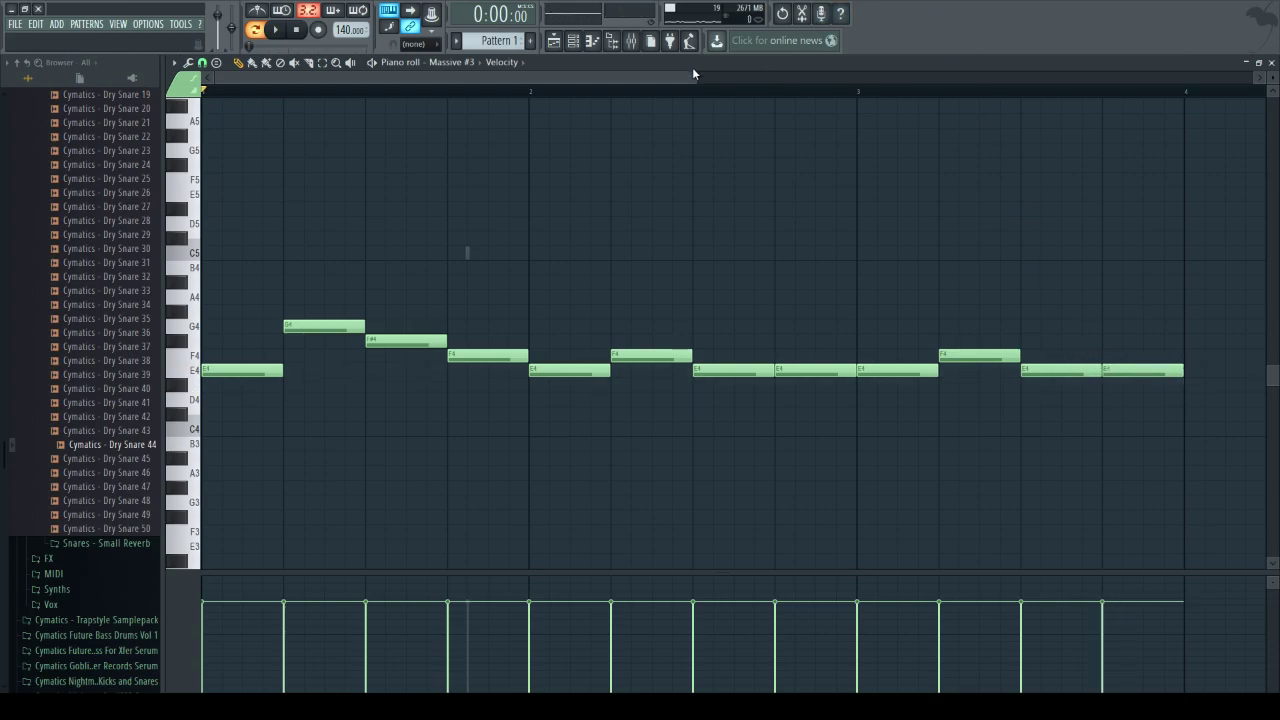
drag(695, 76, 914, 76)
click(274, 31)
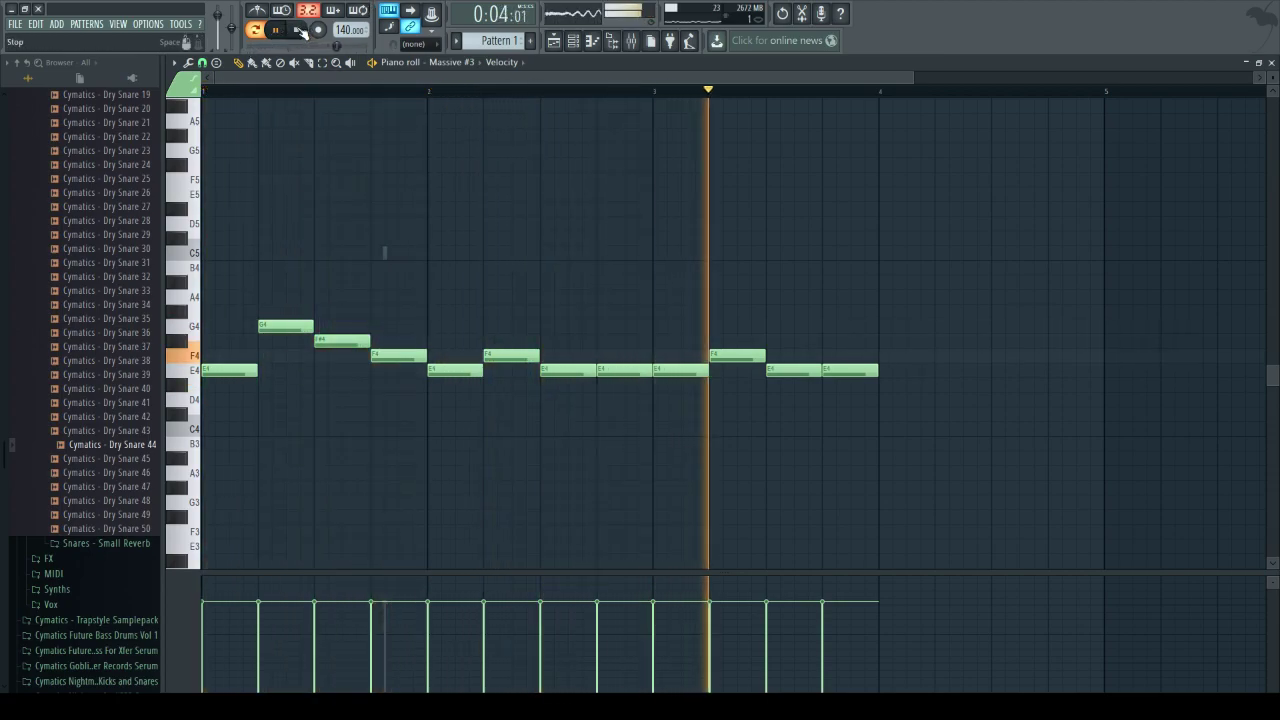
click(300, 31)
- Fill bar 4 of Massive #3 with one-beat E4, F4, E4 and E4 notes
drag(906, 356, 893, 372)
click(955, 355)
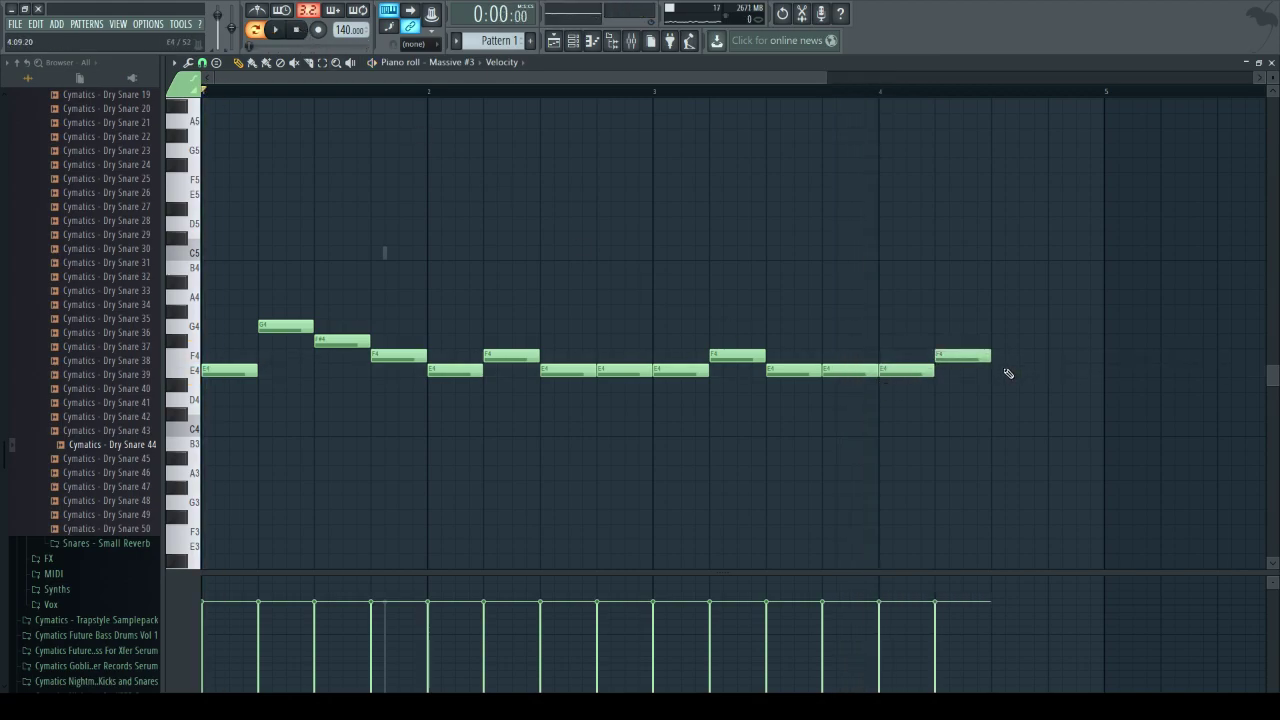
click(1004, 371)
click(1082, 371)
drag(1108, 376, 1087, 372)
- Add a one-beat F4 note to Massive #4 on beat 2 of bar 3
click(574, 43)
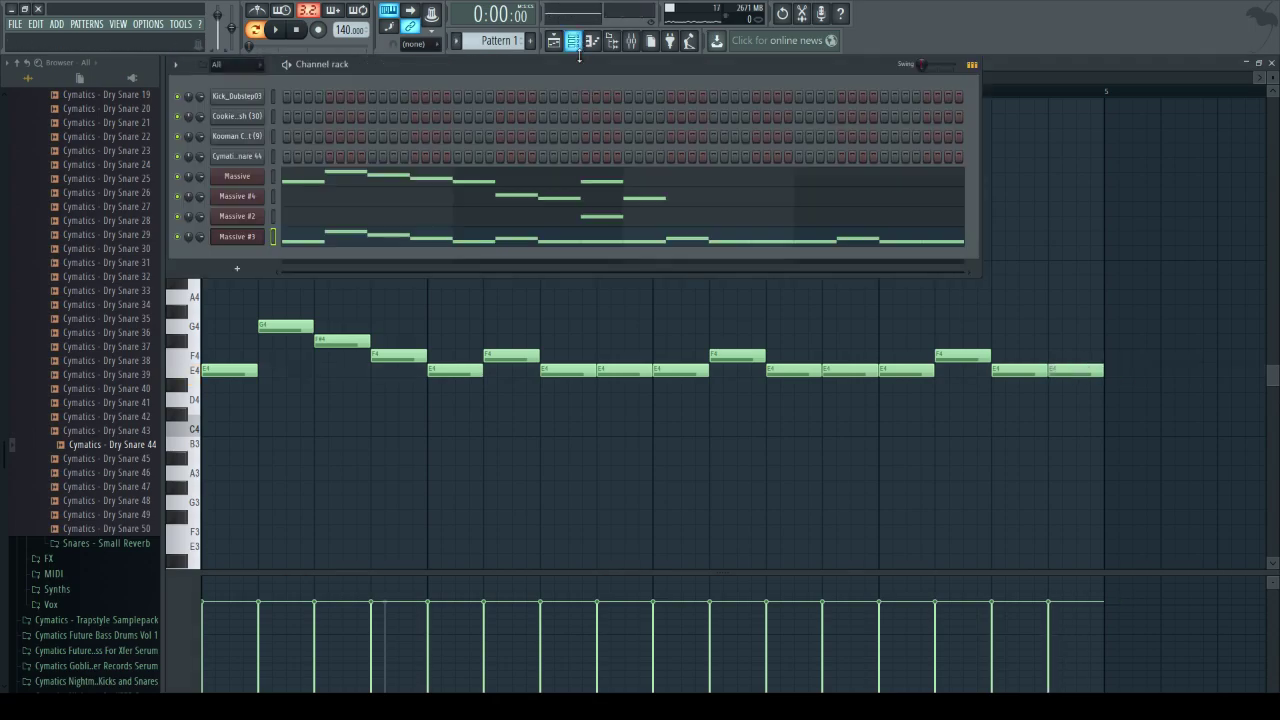
click(655, 198)
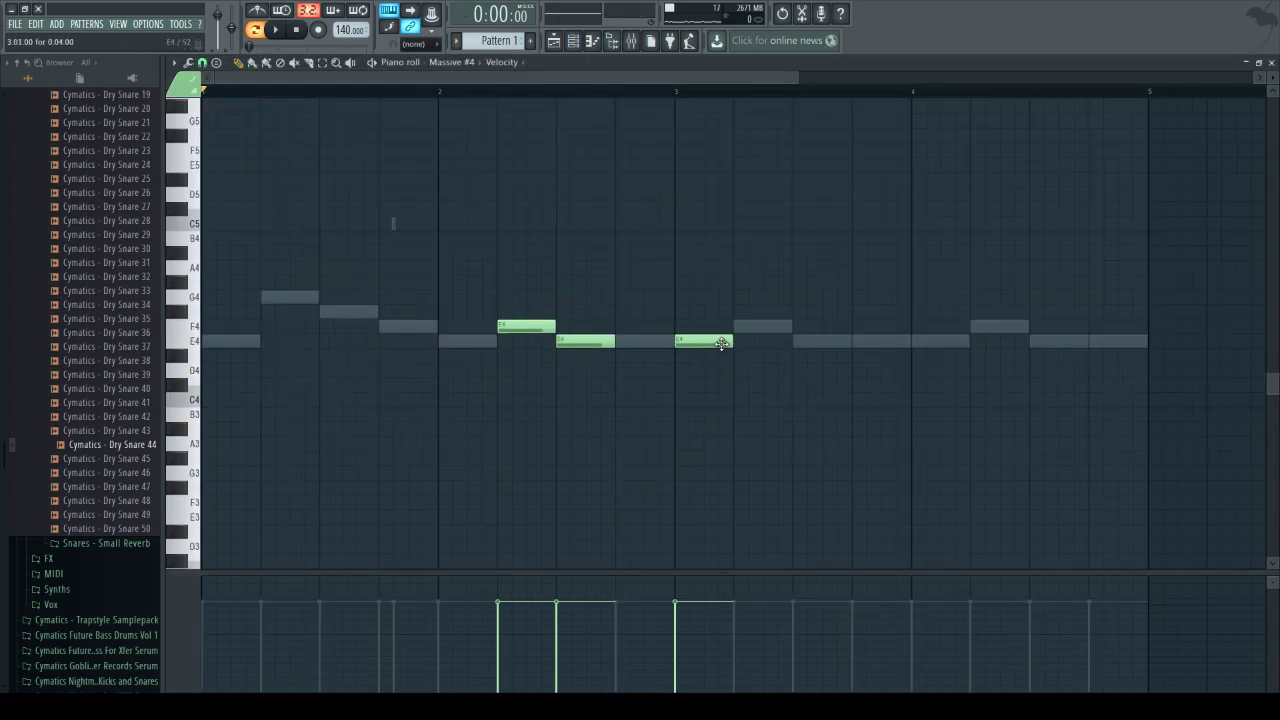
click(508, 328)
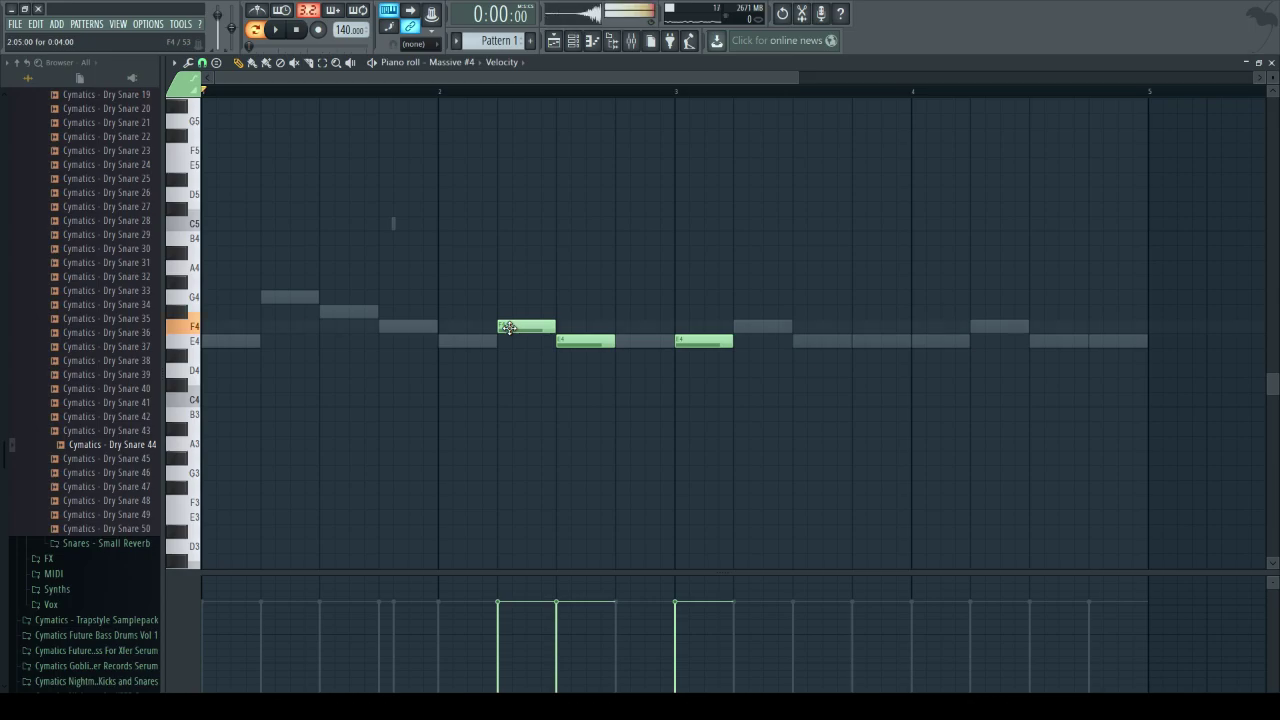
click(740, 327)
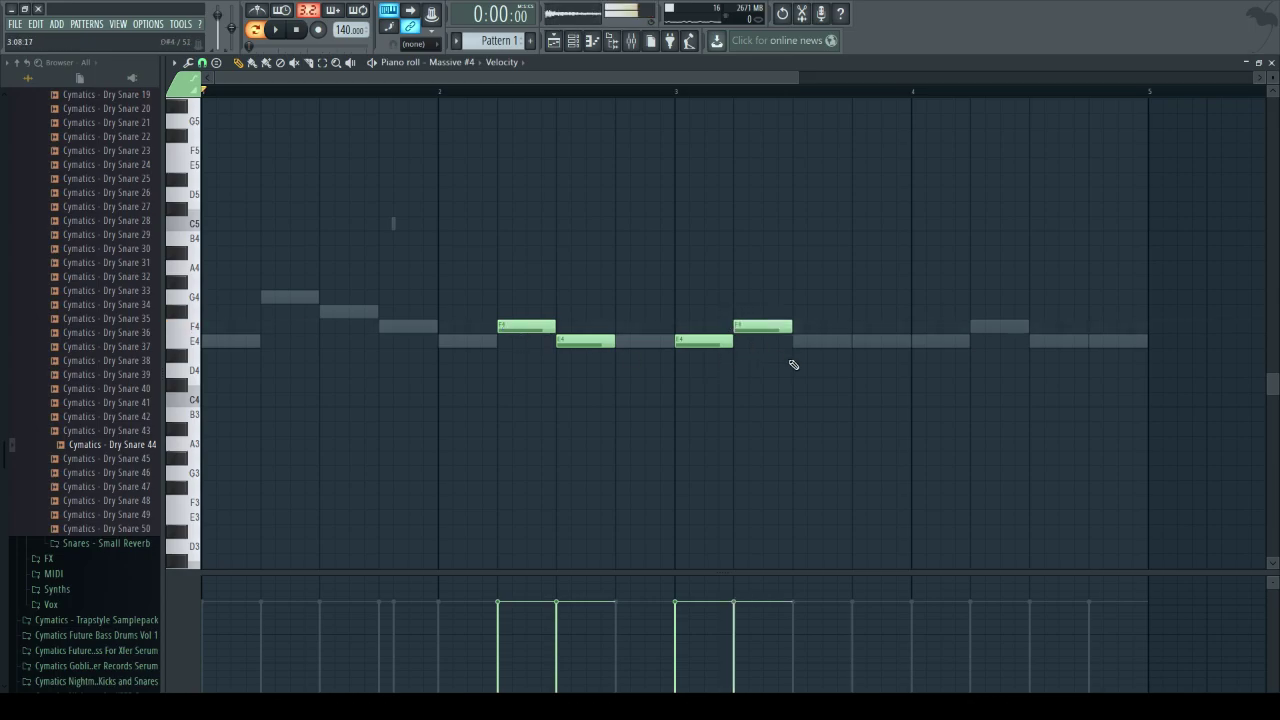
- Add one-beat notes to Massive #4: E4 on beat 3 of bar 3, and E4, F4, E4 on bar 4's first three beats
click(797, 341)
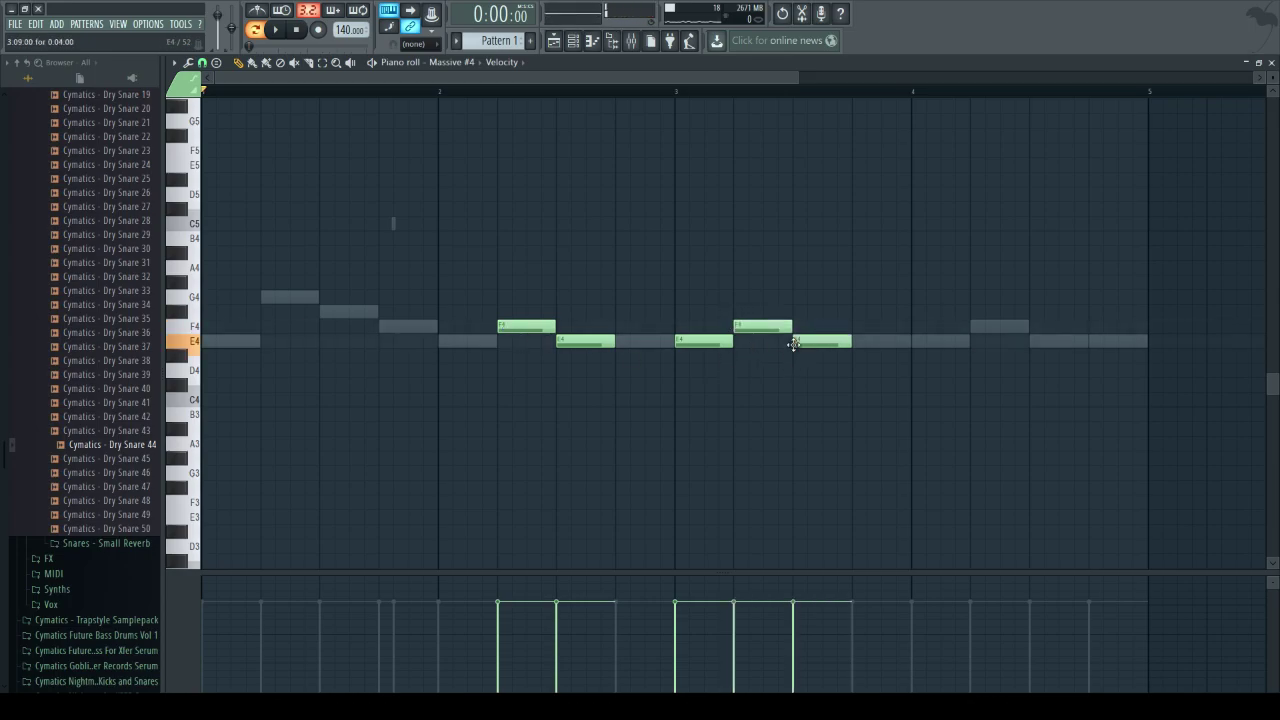
click(916, 341)
click(976, 327)
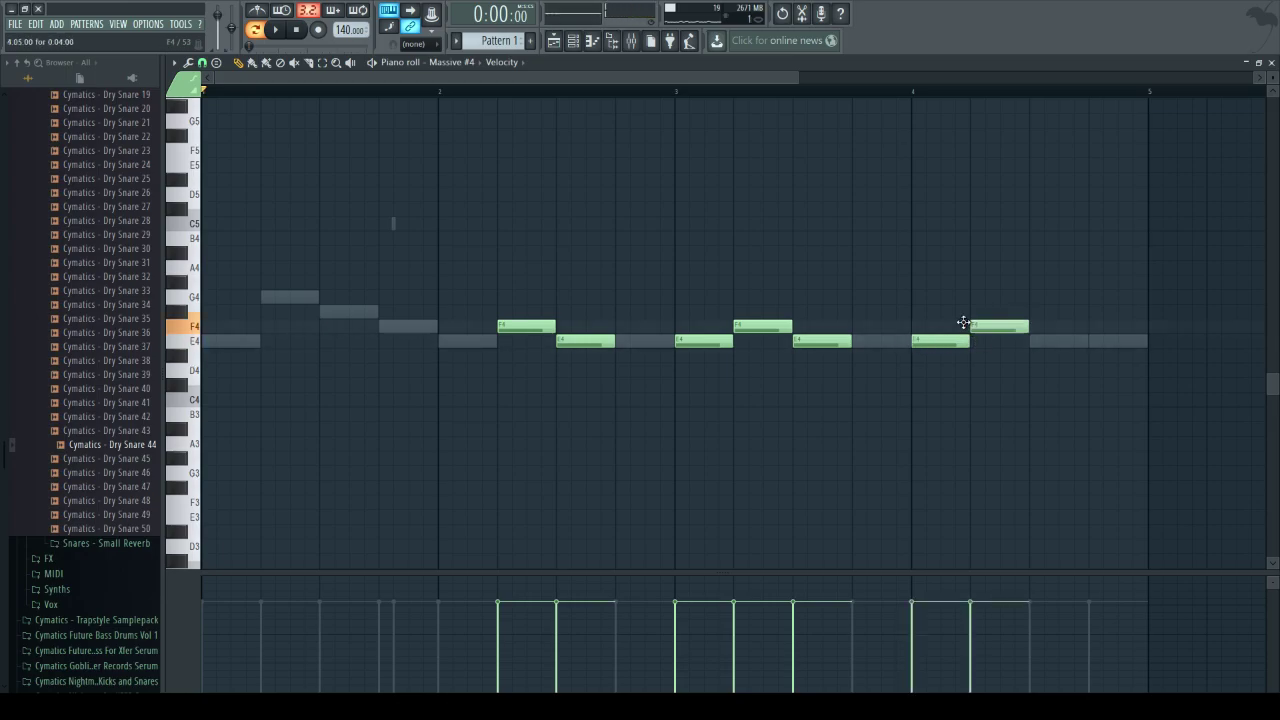
click(1037, 341)
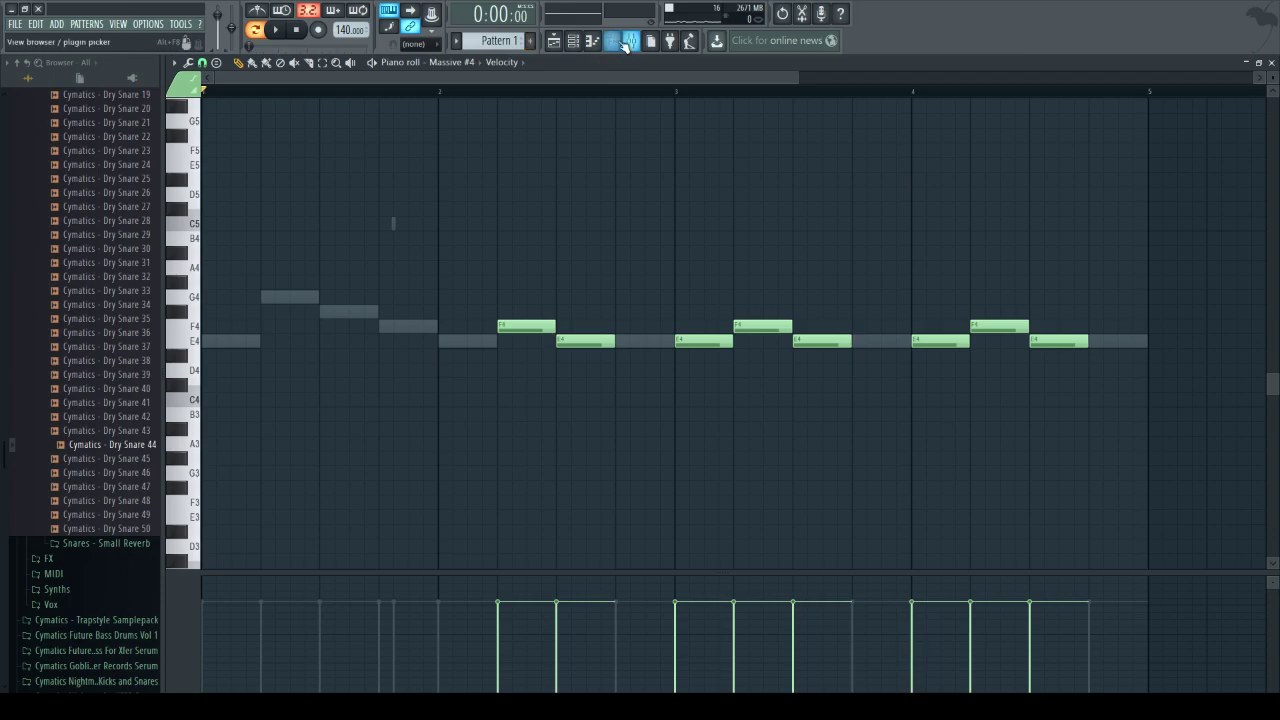
- Add one-beat E4 notes to the Massive channel on the last beats of bars 3 and 4, and play the pattern
click(573, 40)
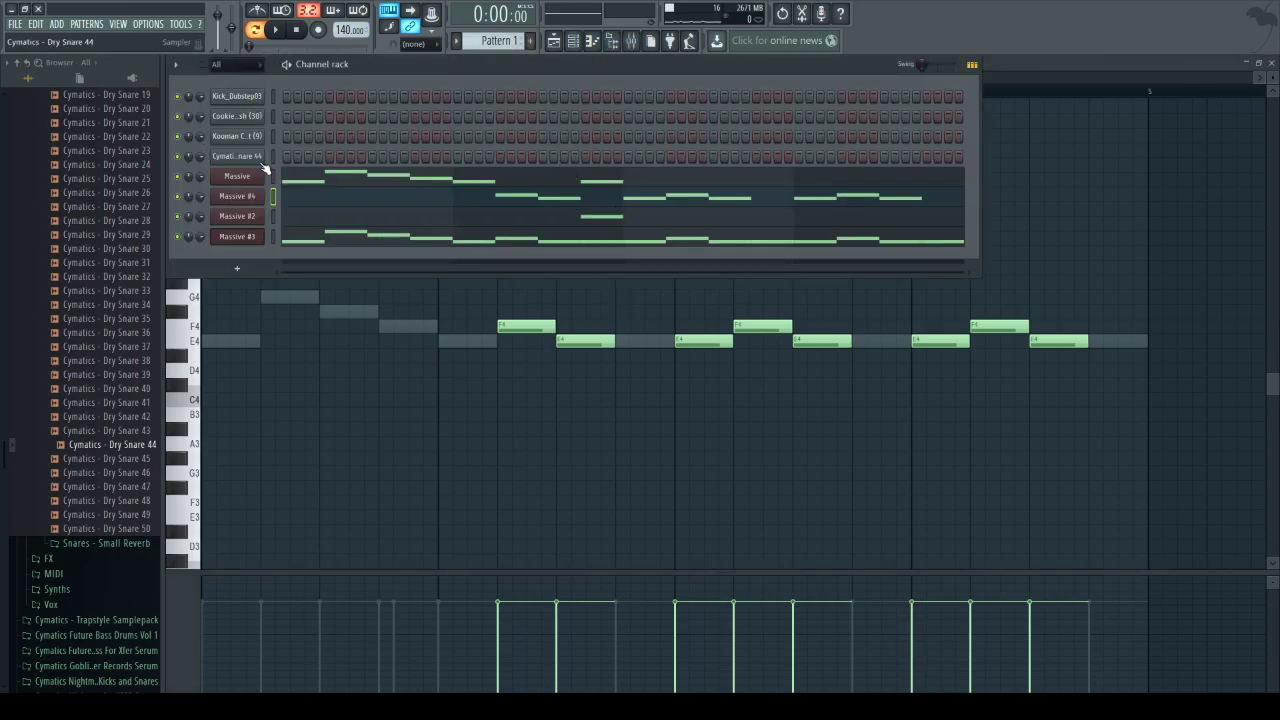
click(334, 177)
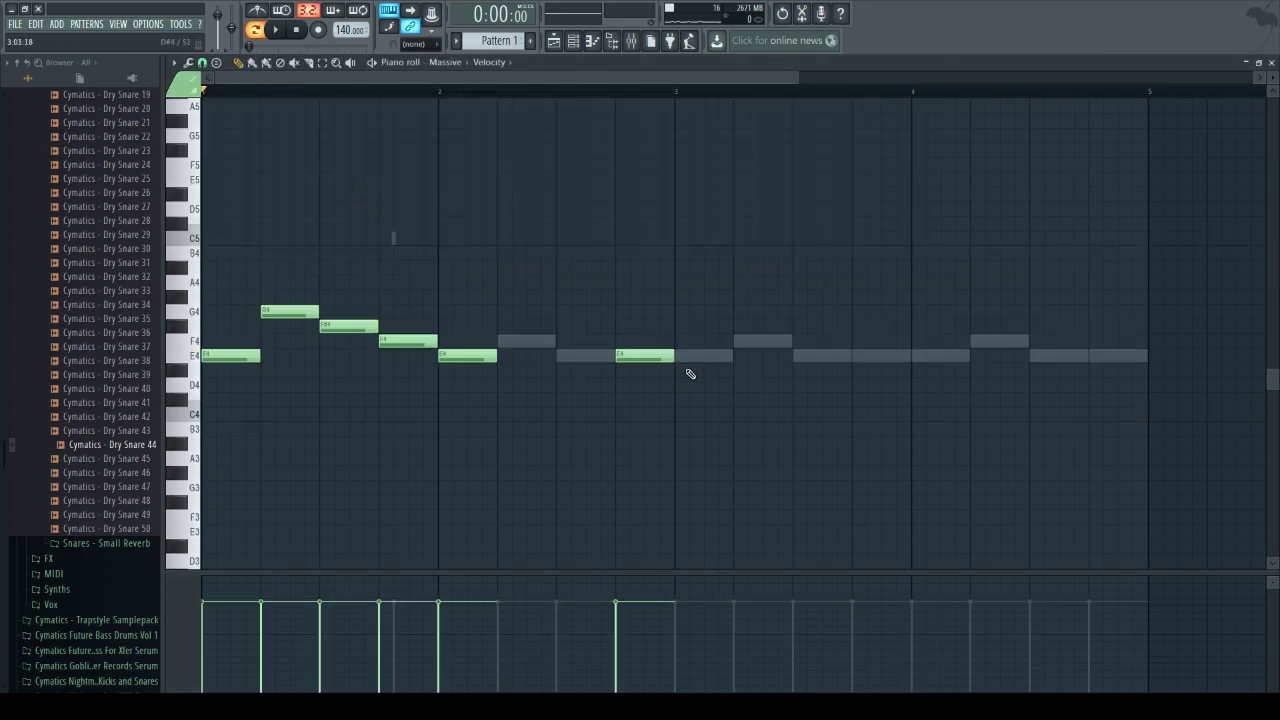
click(626, 359)
click(653, 356)
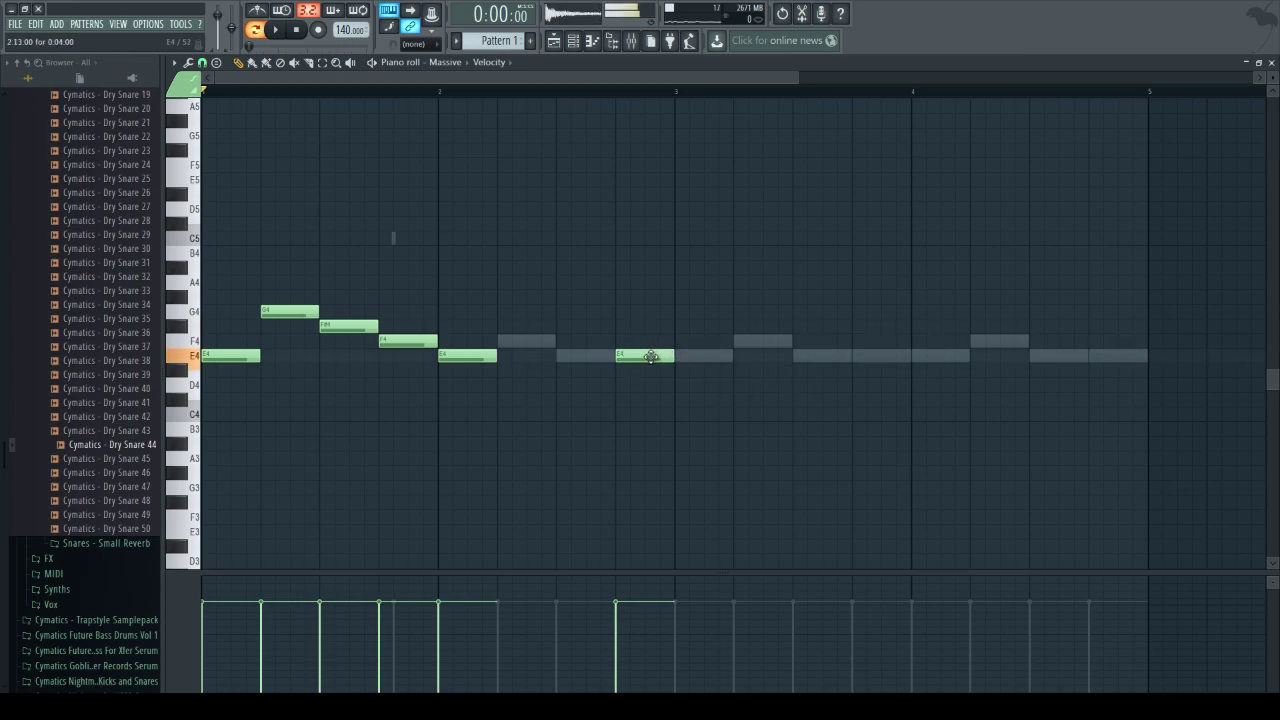
click(859, 357)
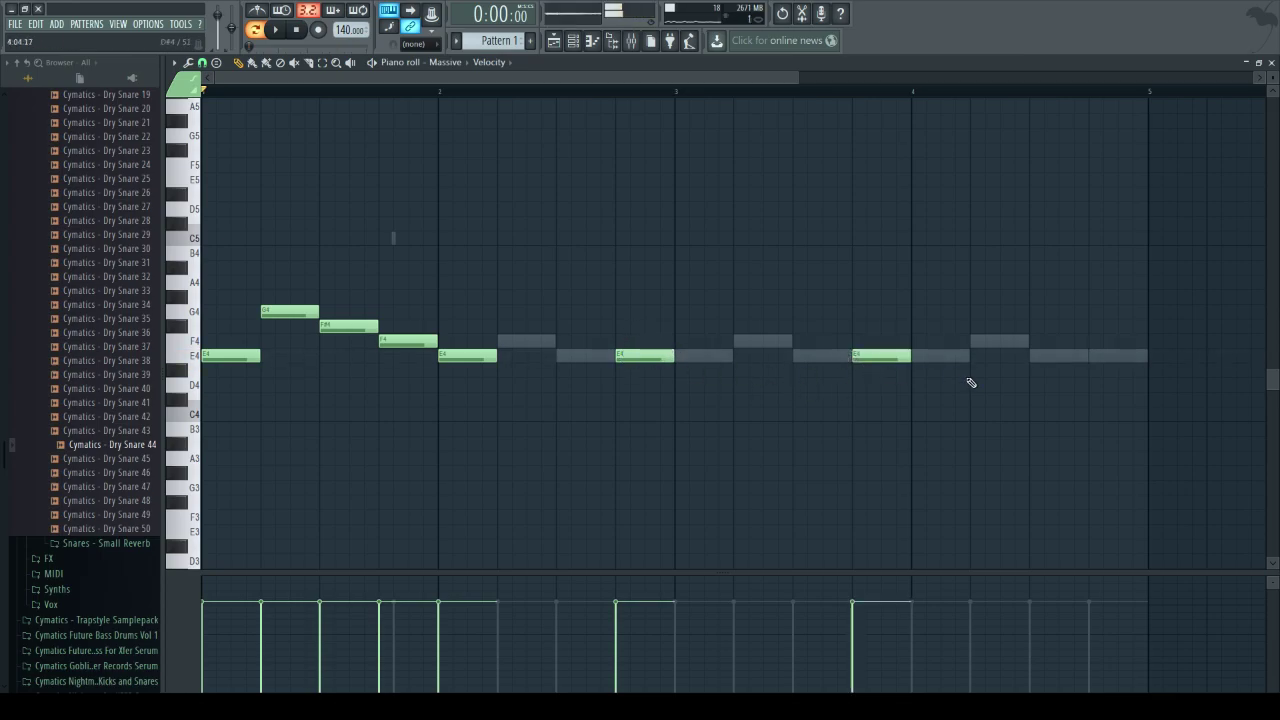
click(1095, 358)
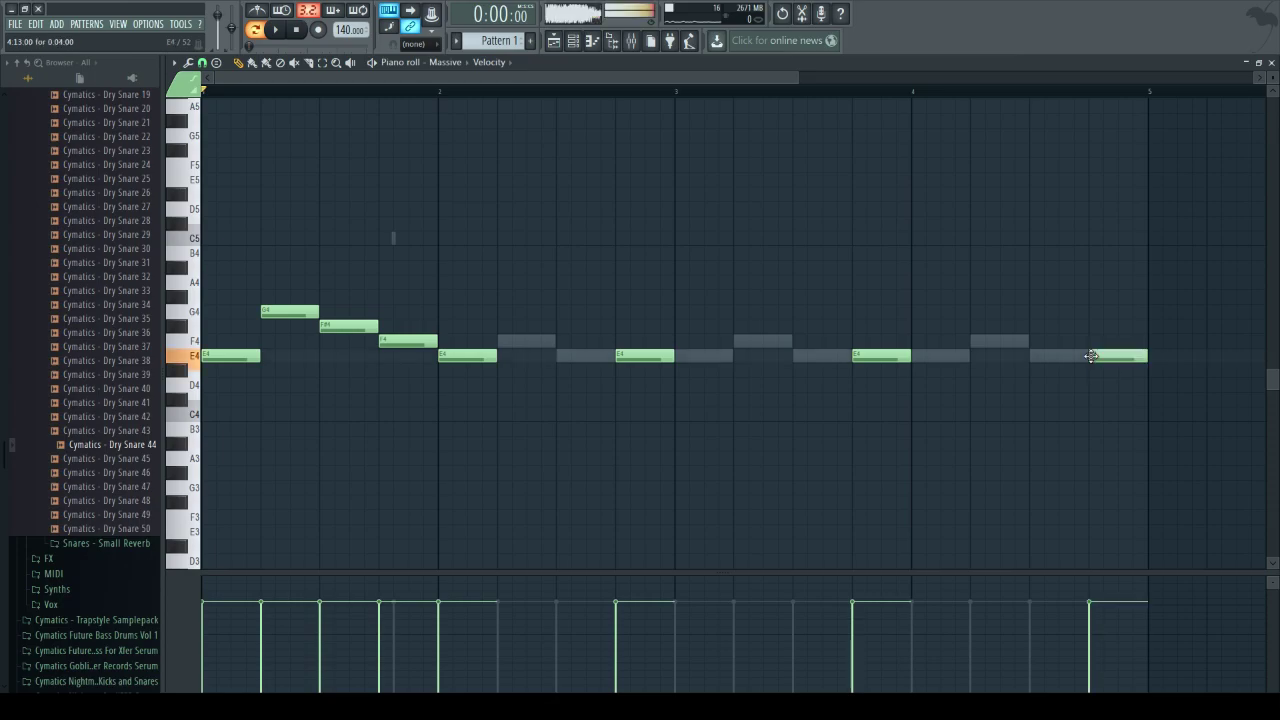
click(275, 30)
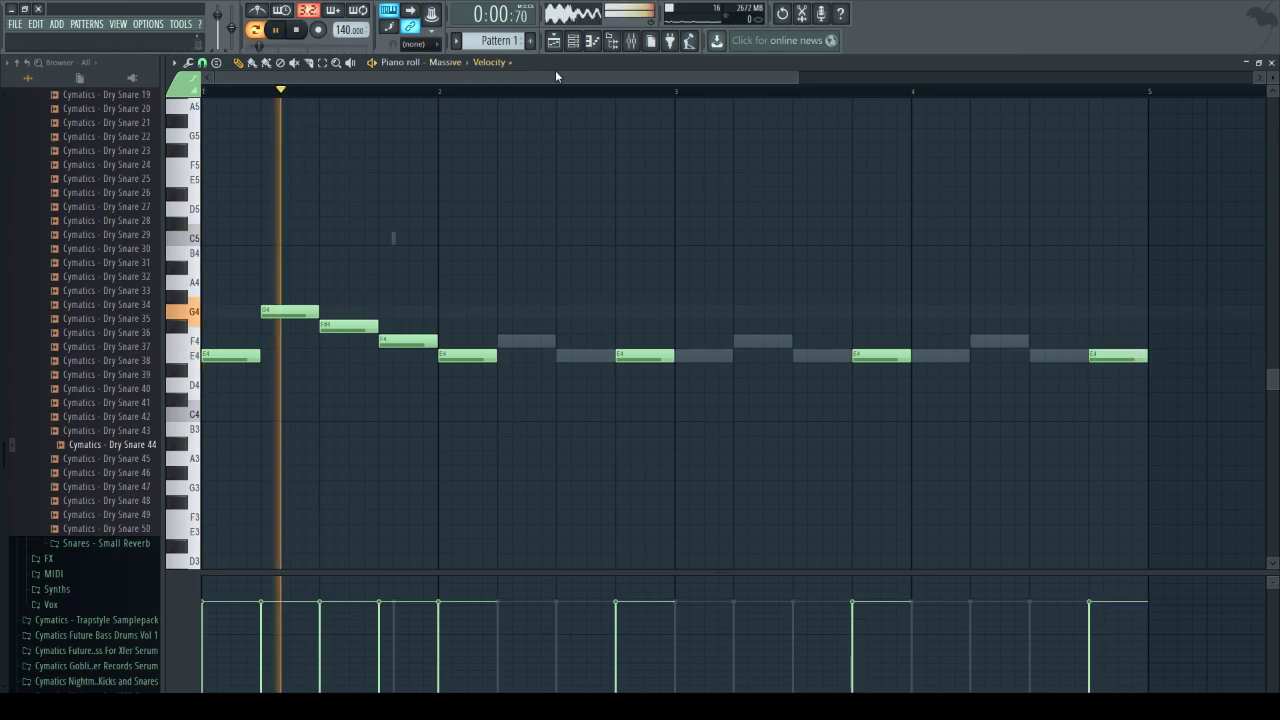
- Add one-beat E4 notes to Massive #2 on the last beats of bars 3 and 4 while the pattern plays
click(612, 40)
click(600, 215)
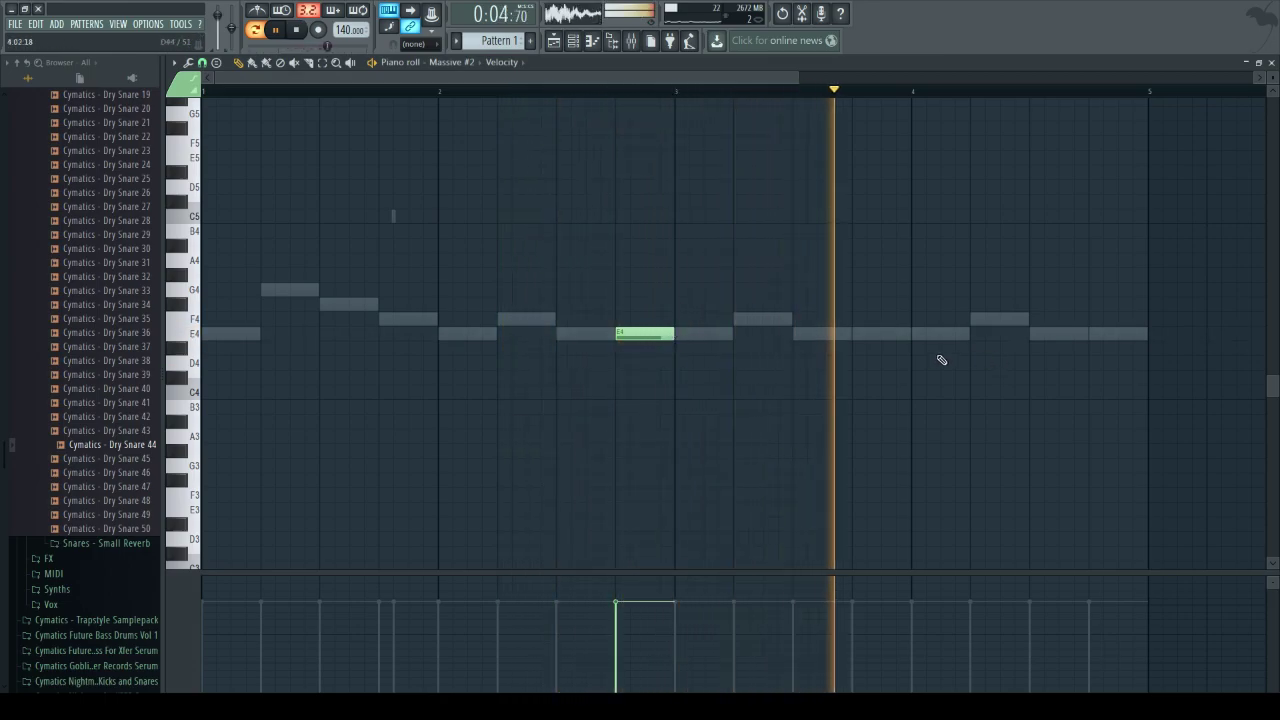
click(875, 334)
click(1110, 334)
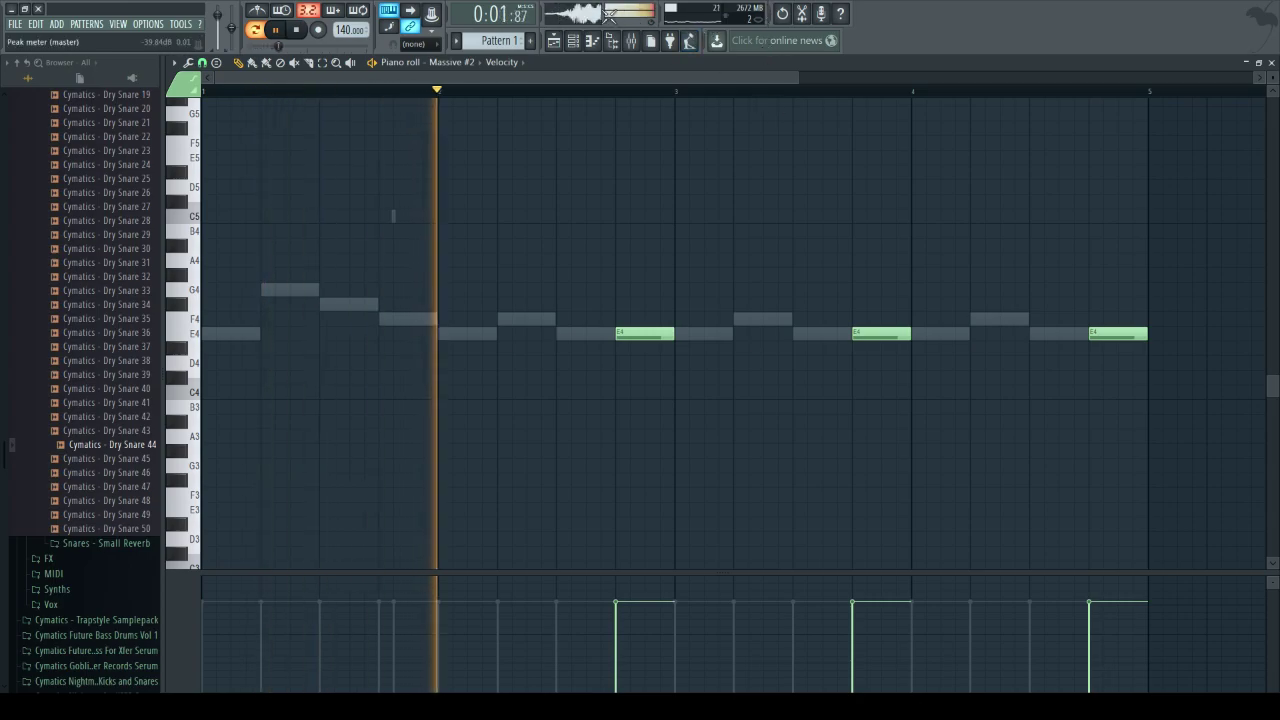
- Inspect the Massive #4 synth, and play the playlist arrangement in song mode
click(573, 41)
click(240, 196)
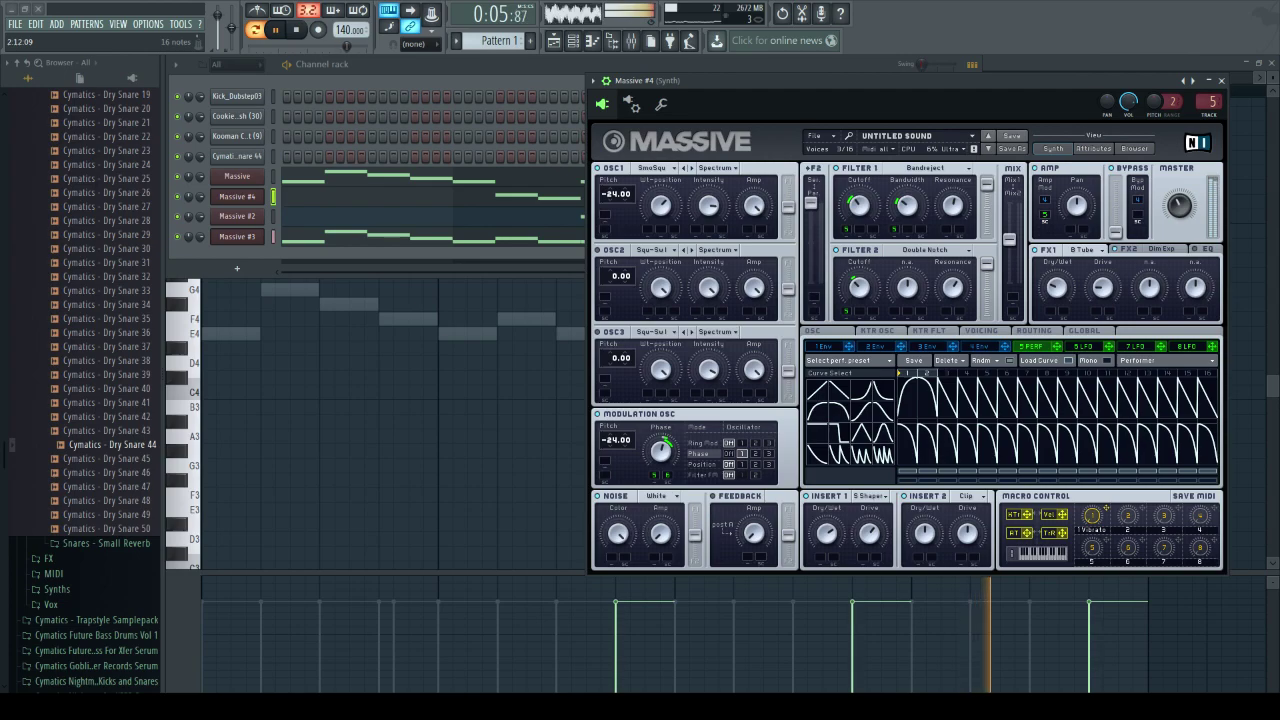
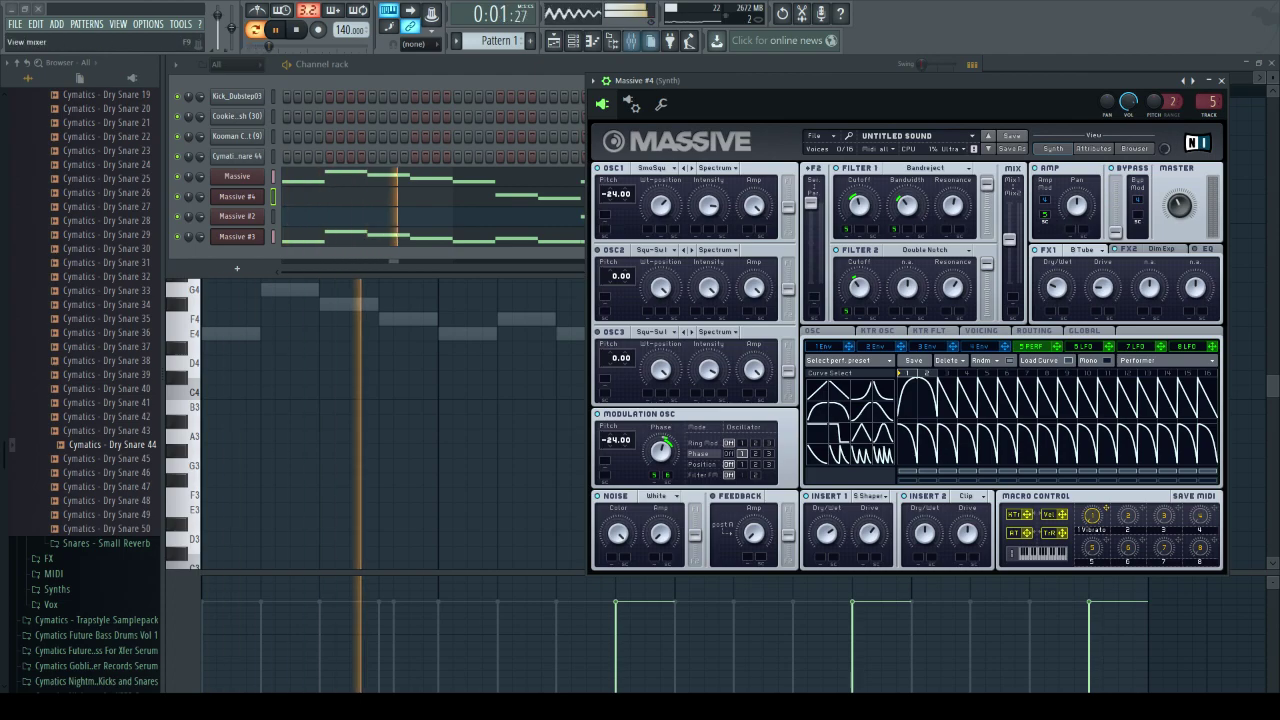
click(554, 41)
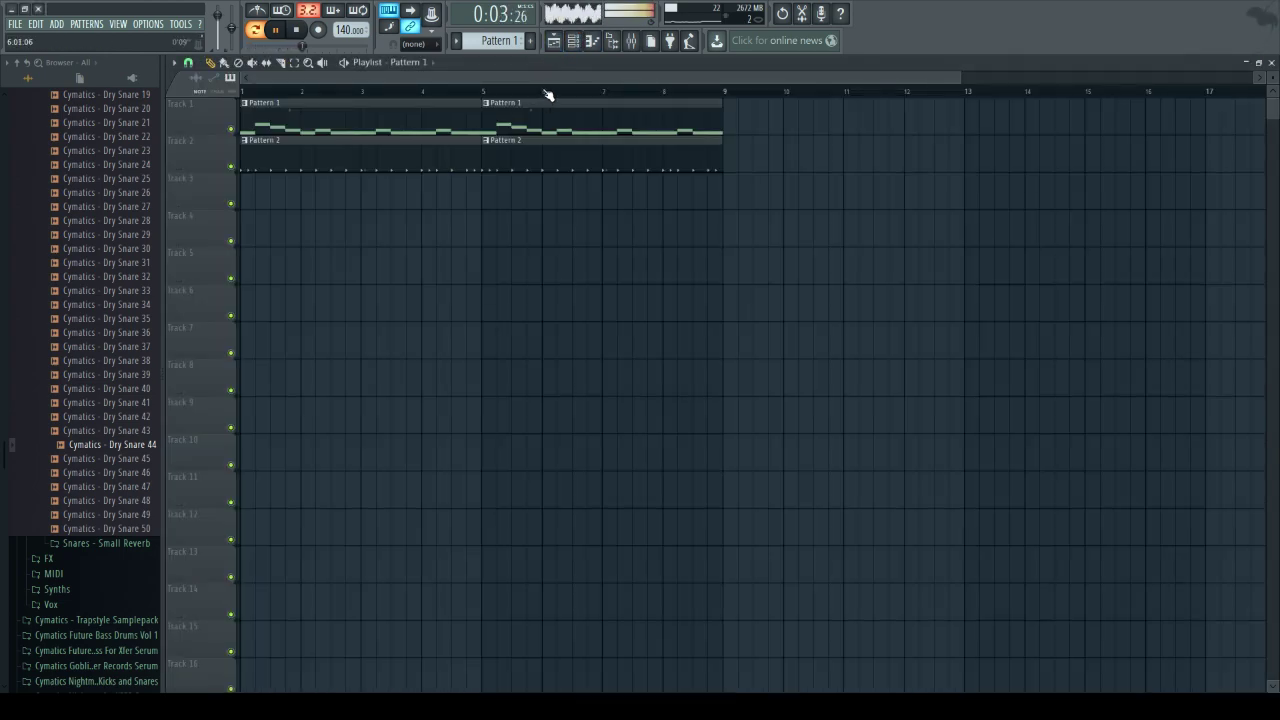
key(l)
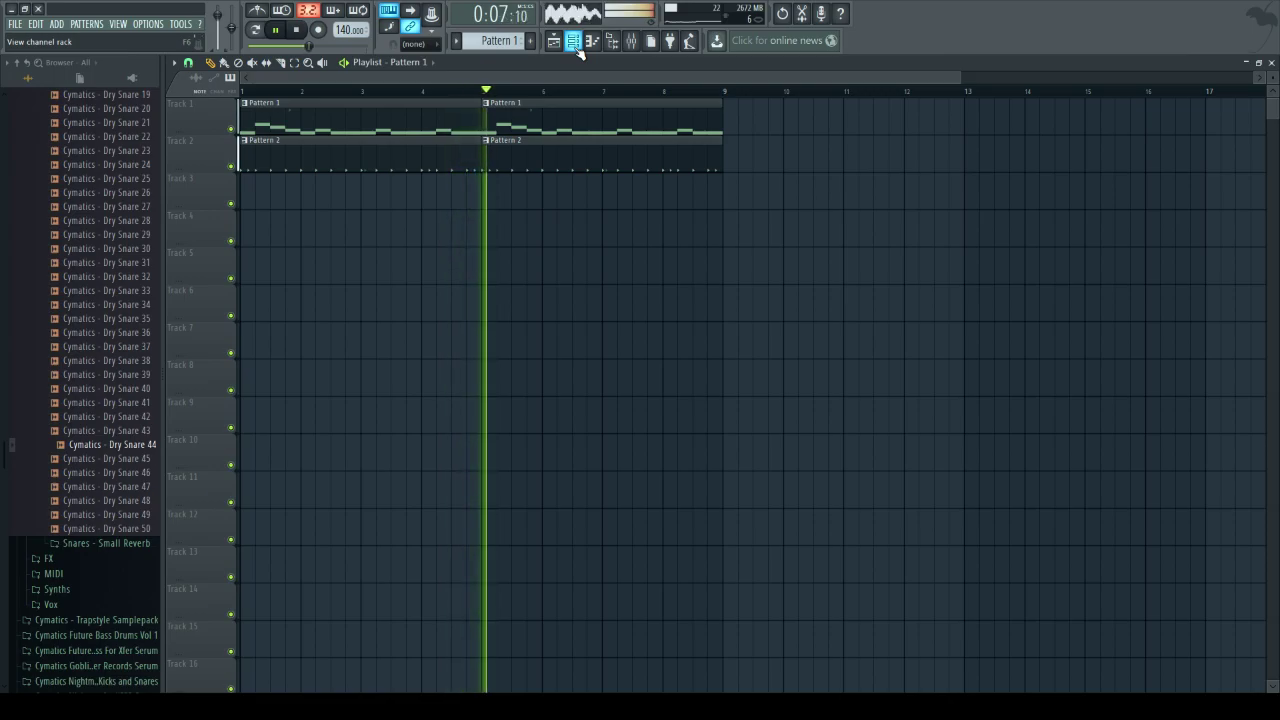
drag(495, 92, 134, 173)
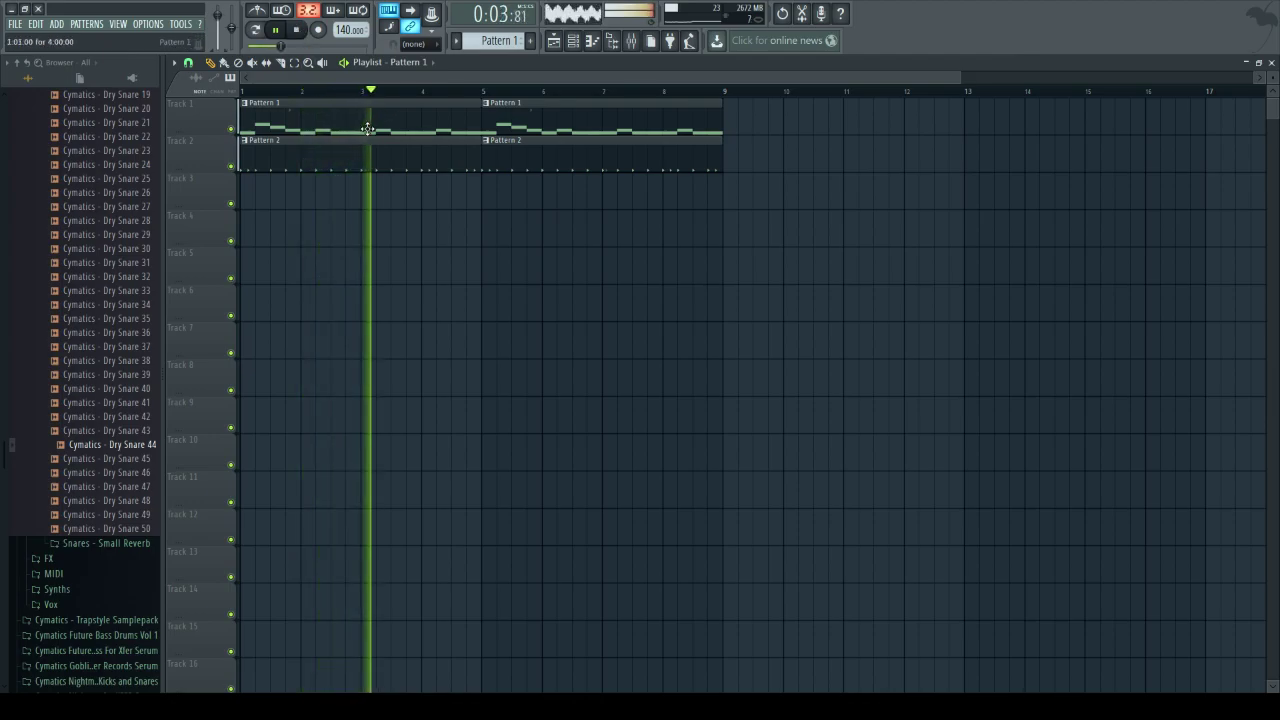
click(297, 30)
- Make the Pattern 1 clip at bar 5 unique, and delete the Massive channel's four bar 1 notes from the new pattern
click(485, 104)
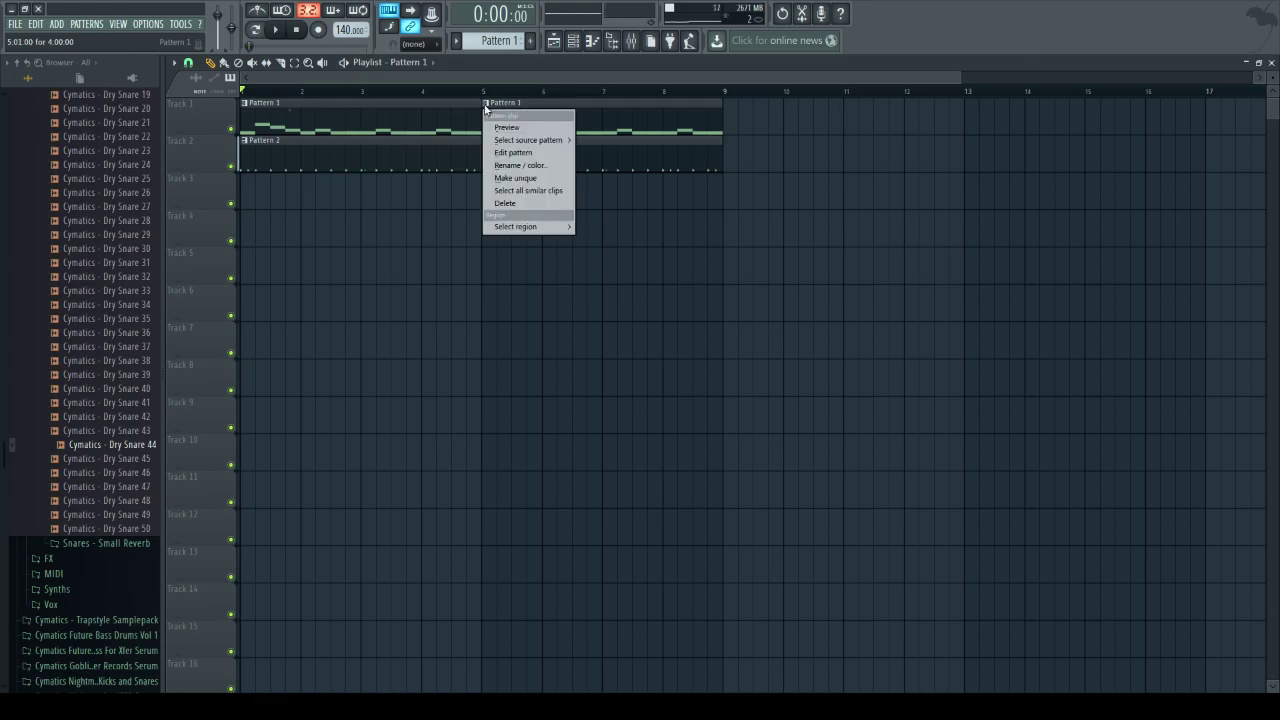
click(534, 178)
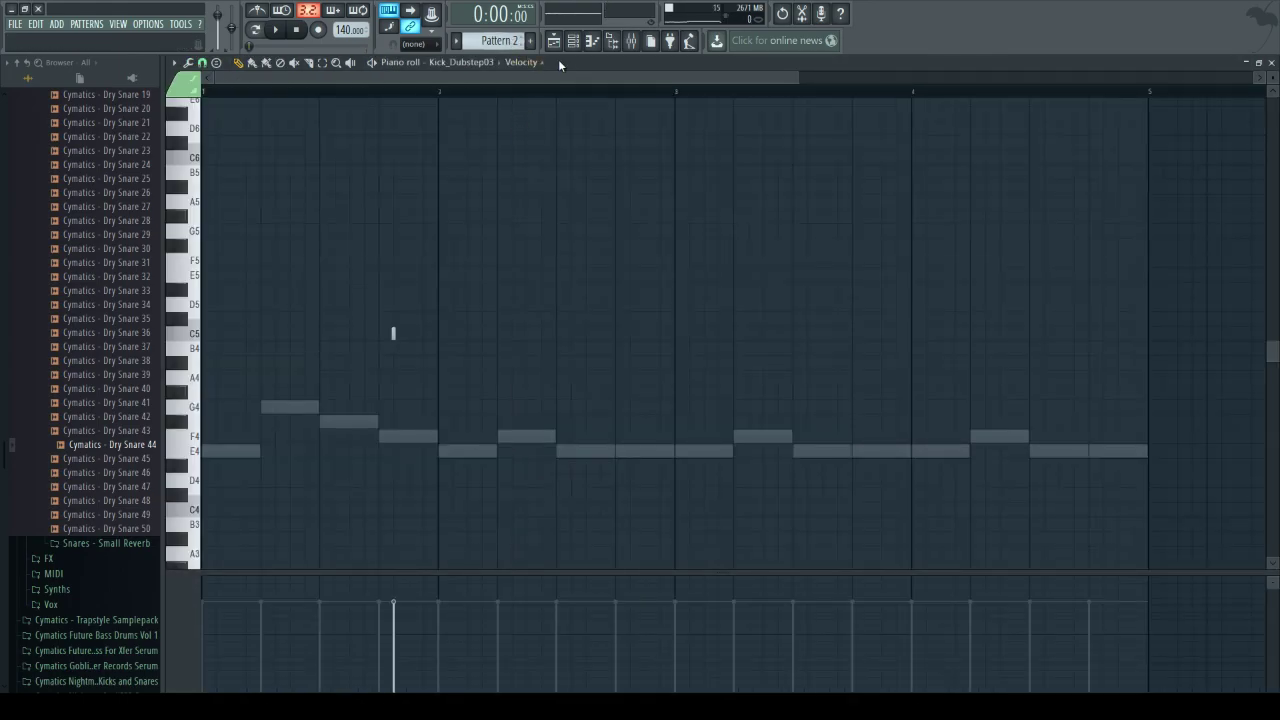
click(574, 41)
click(296, 182)
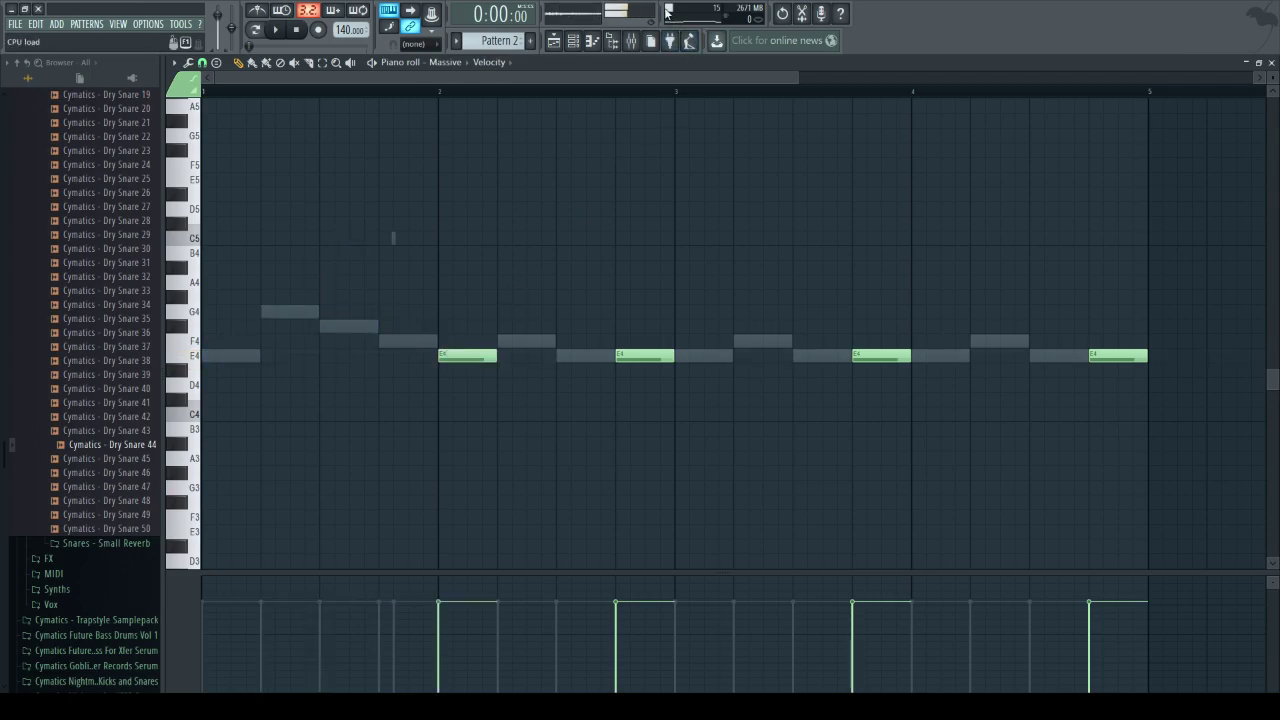
- Review Massive #4's notes in the new pattern, and play the playlist arrangement from the start
click(575, 41)
click(504, 191)
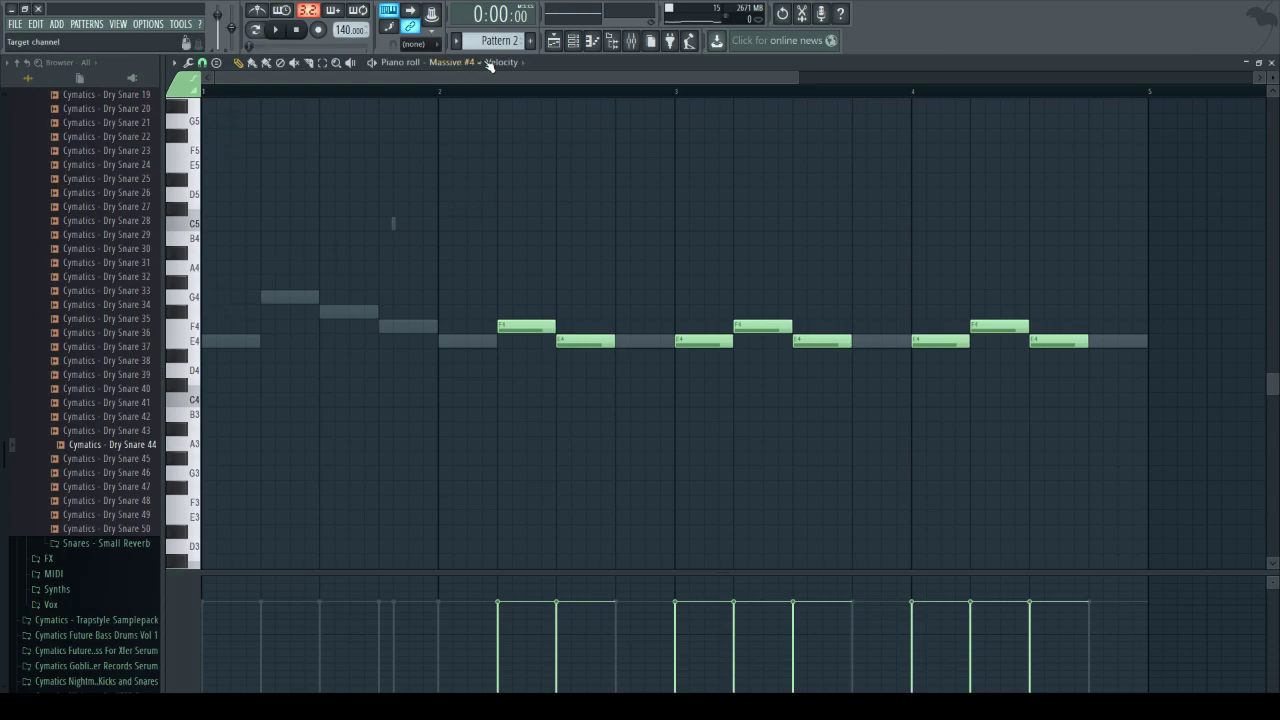
click(551, 42)
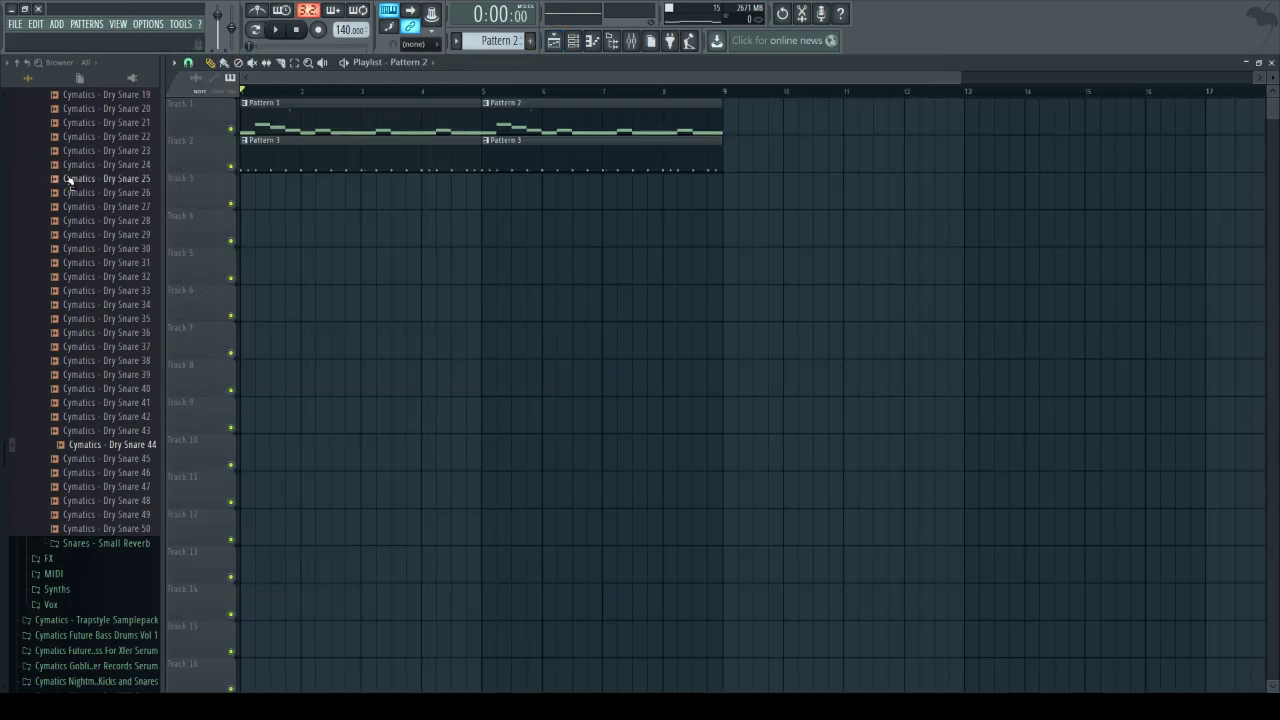
key(space)
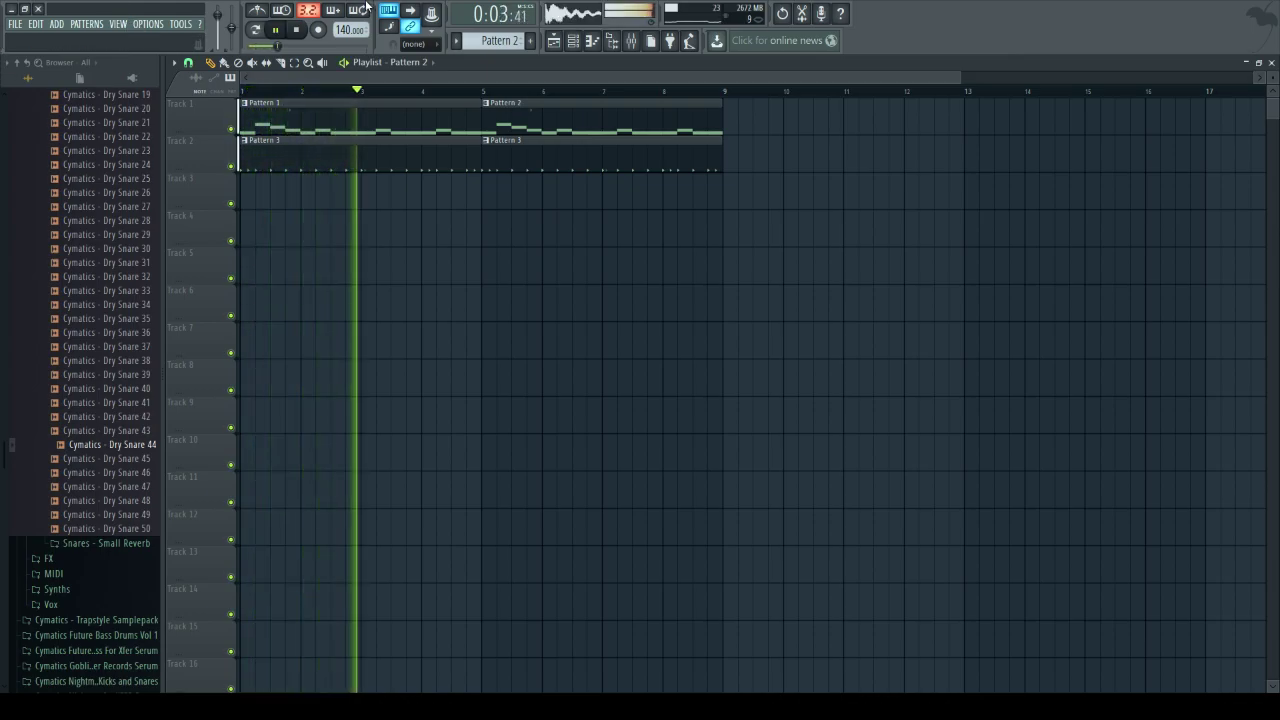
click(306, 28)
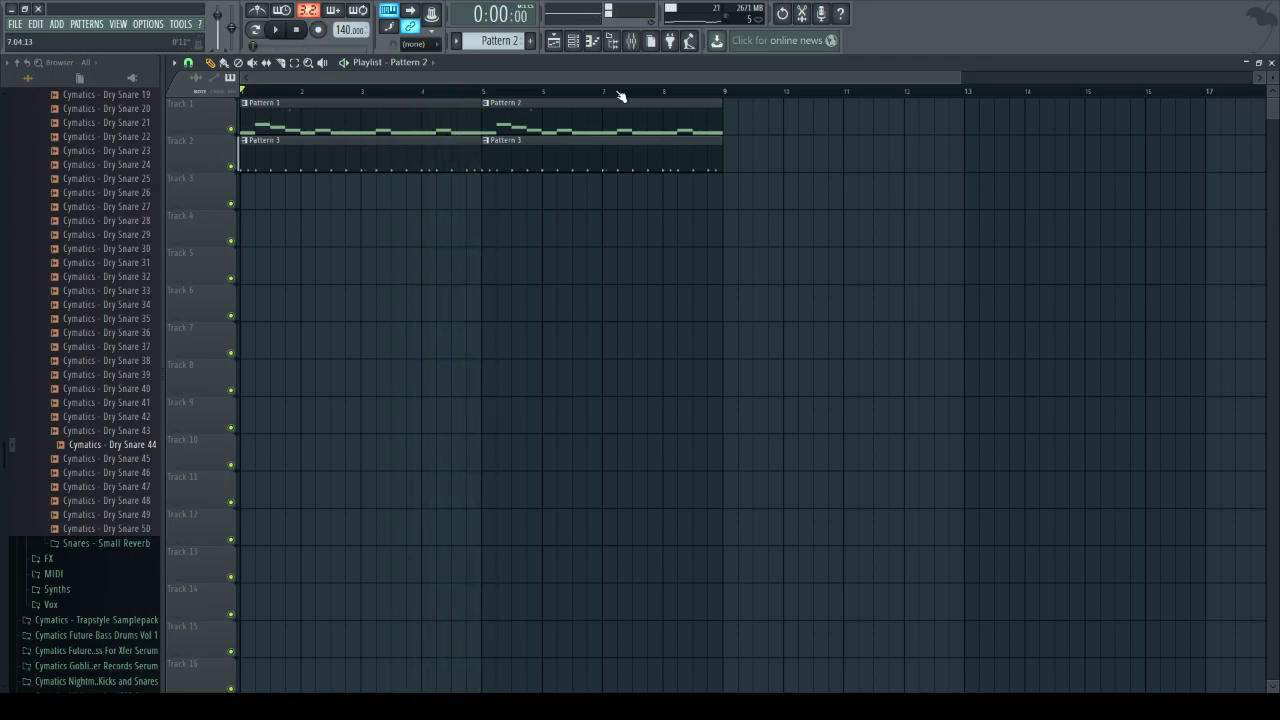
- Fill bar 1 of Massive #4 in Pattern 2 with one-beat A4, E4, F4 and E4 notes
double_click(529, 117)
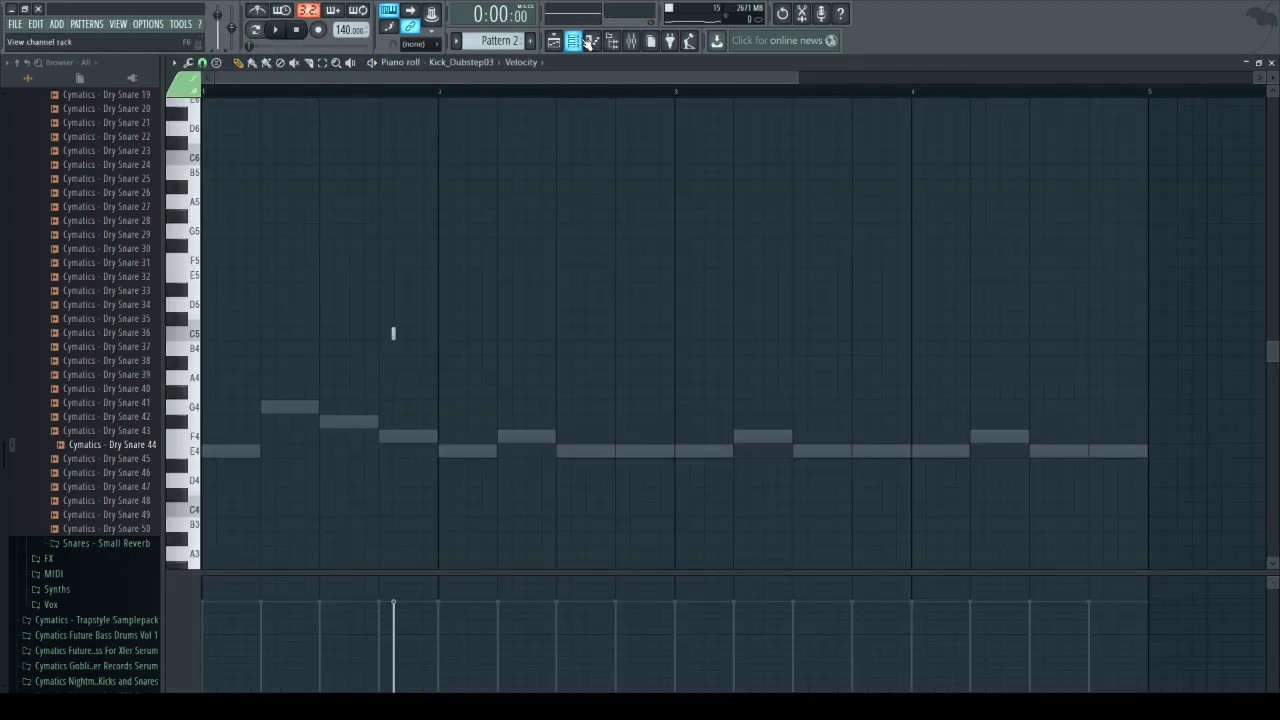
click(589, 40)
click(425, 198)
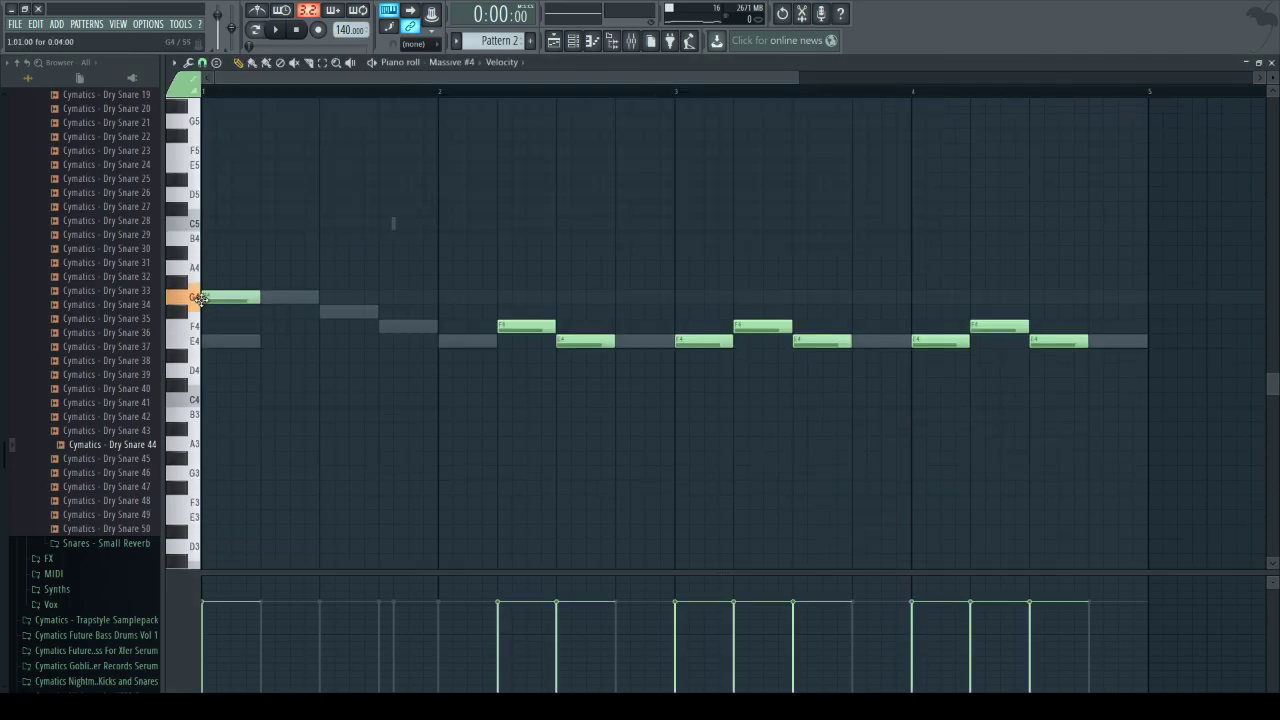
drag(221, 296, 207, 263)
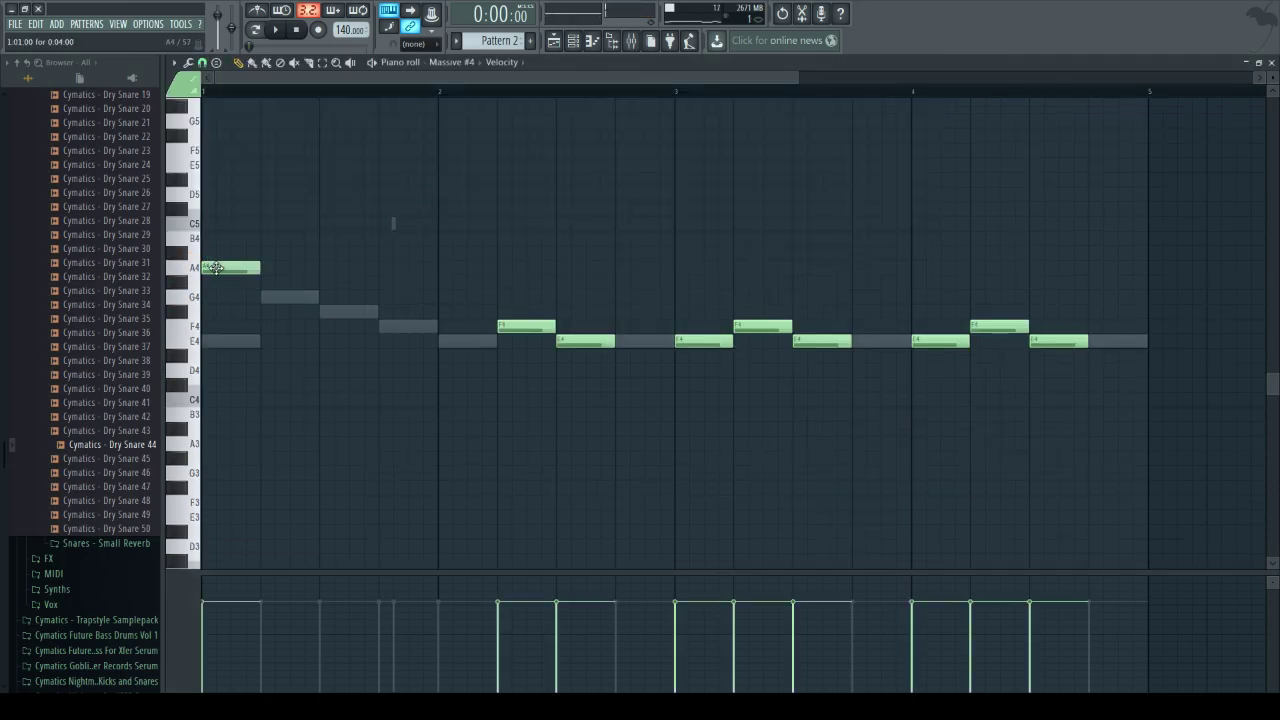
click(261, 342)
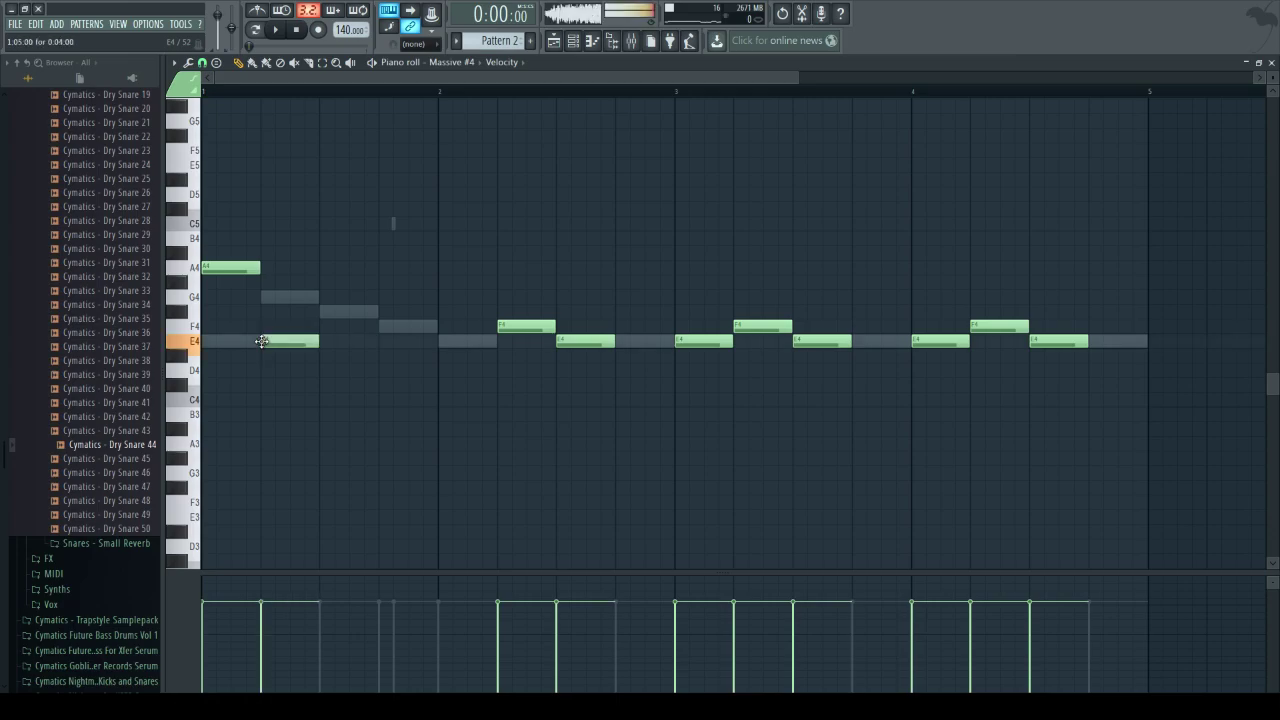
click(321, 326)
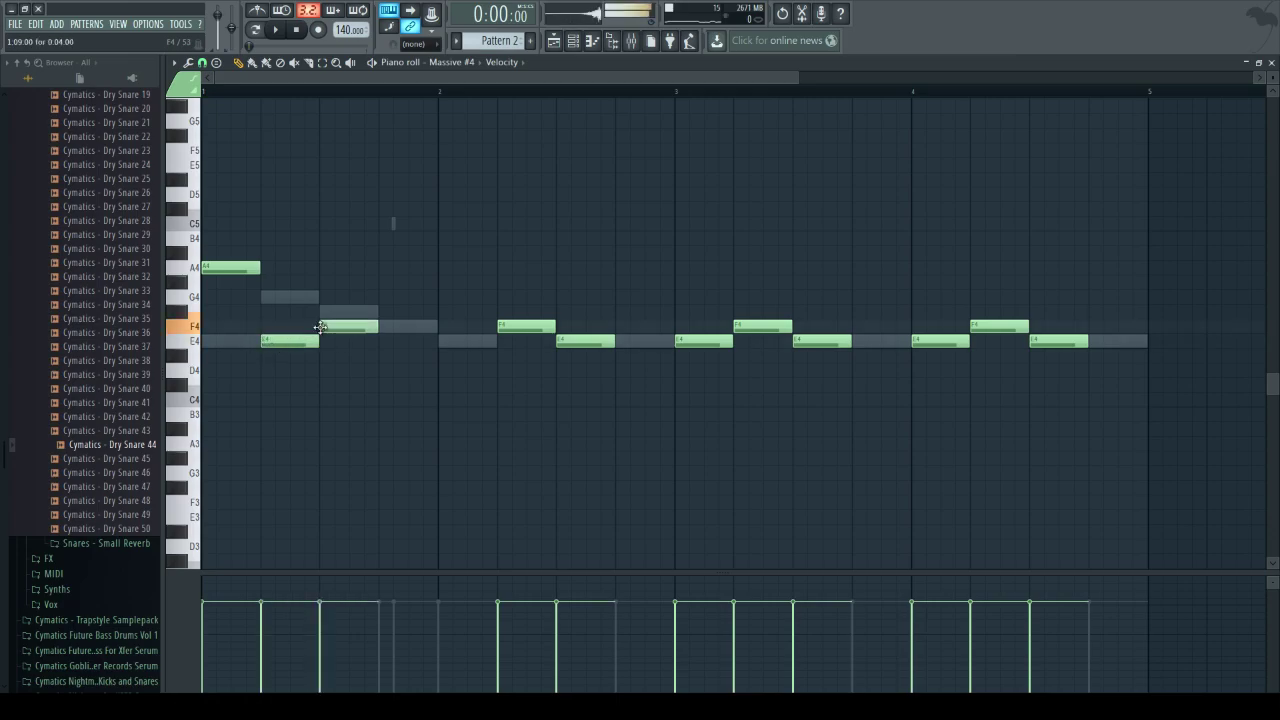
click(381, 342)
- Change bar 1 of Massive #3 in Pattern 2 to one-beat A4, E4, F4 and E4 notes, and play the song
key(F6)
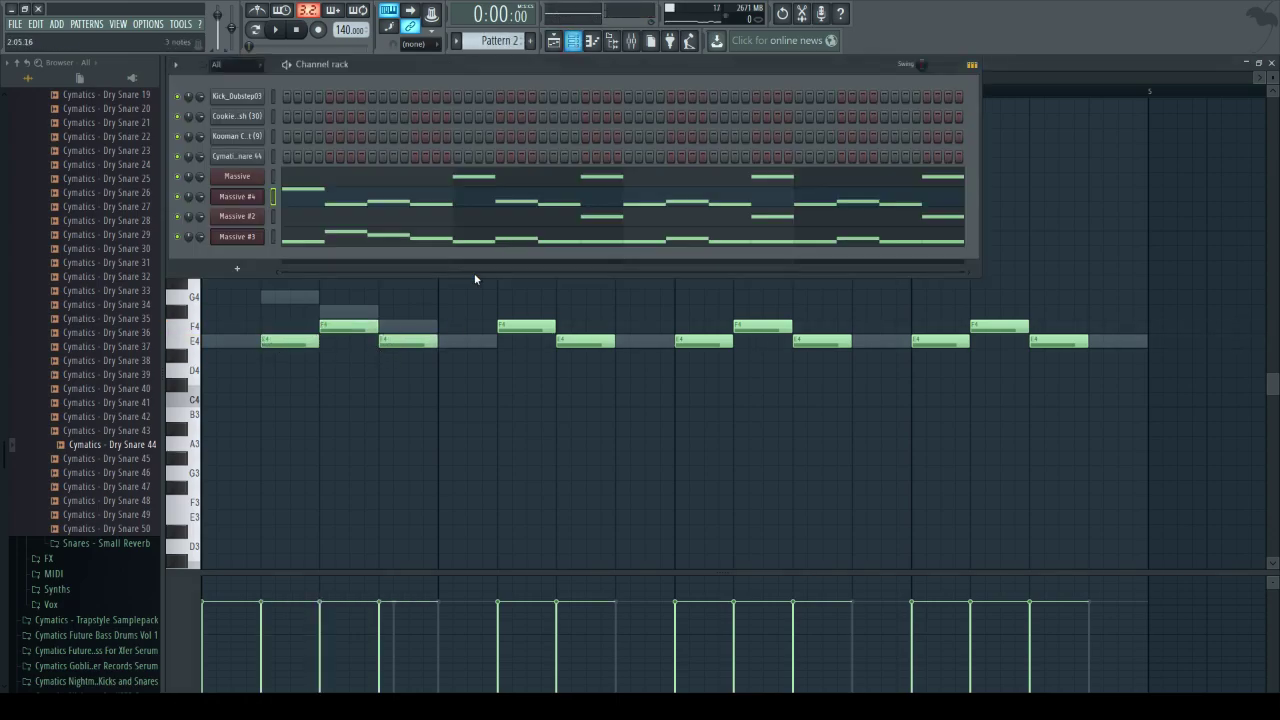
click(366, 244)
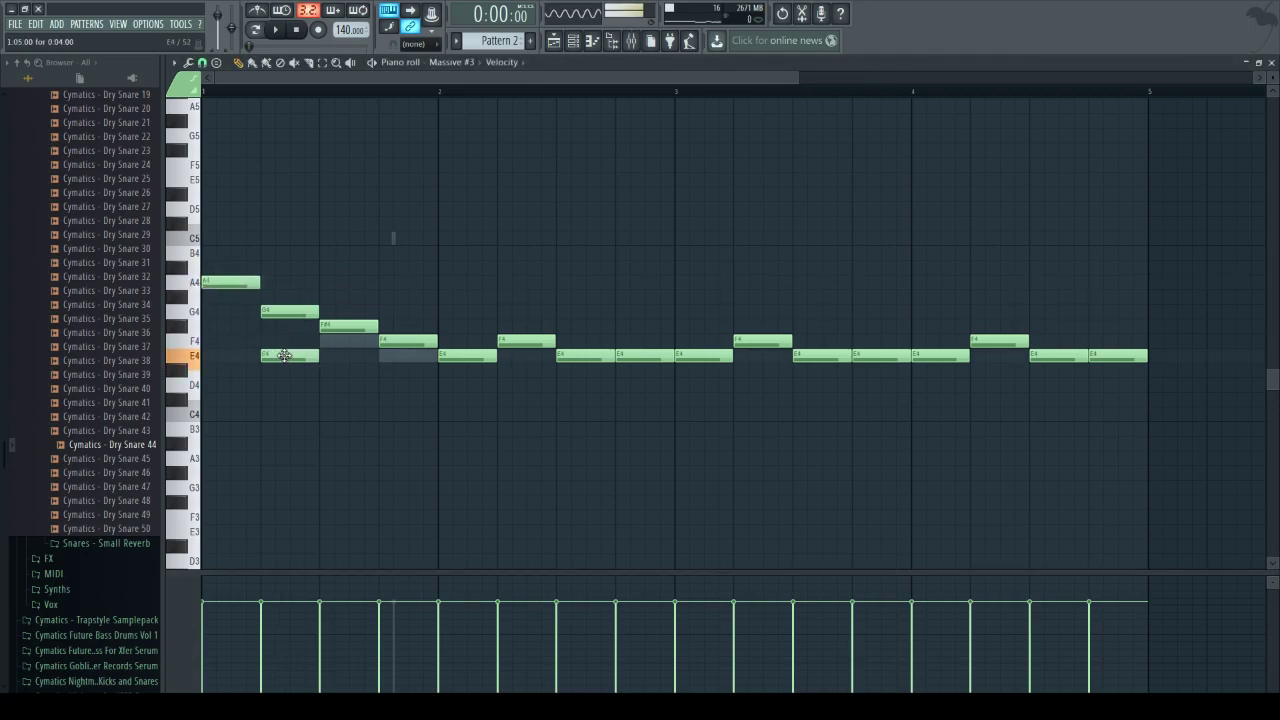
drag(320, 342, 363, 357)
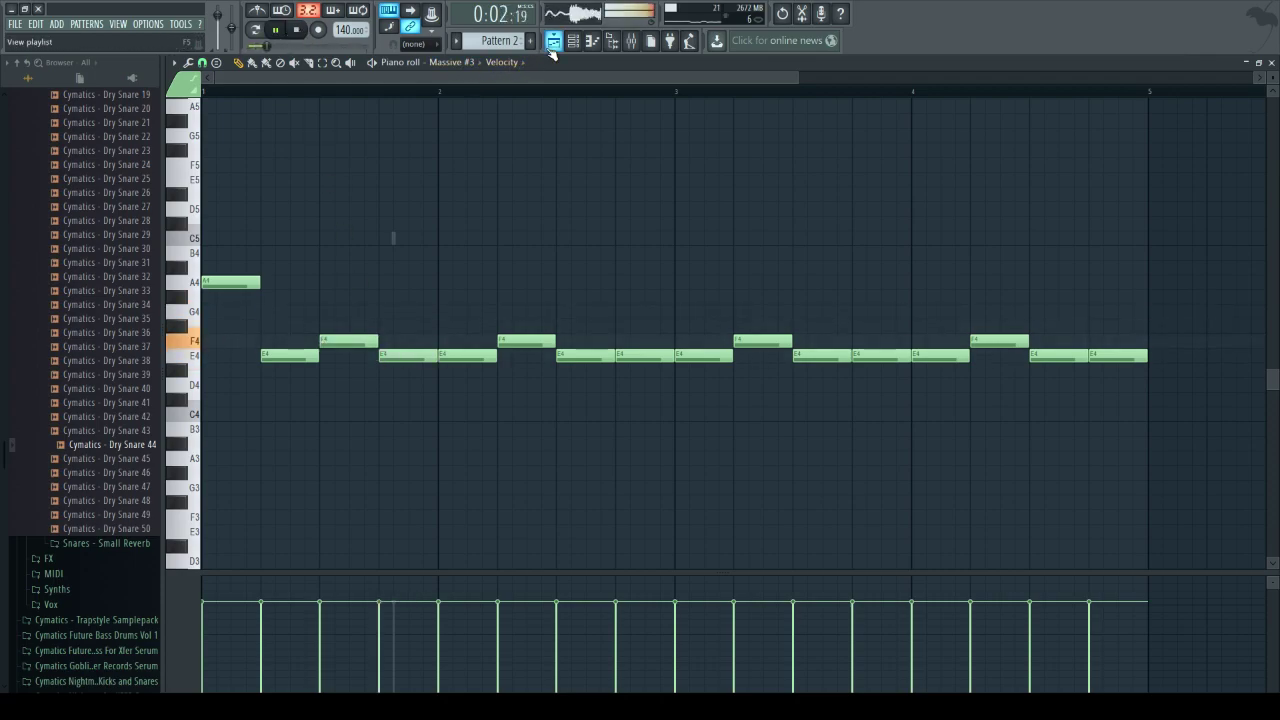
click(298, 31)
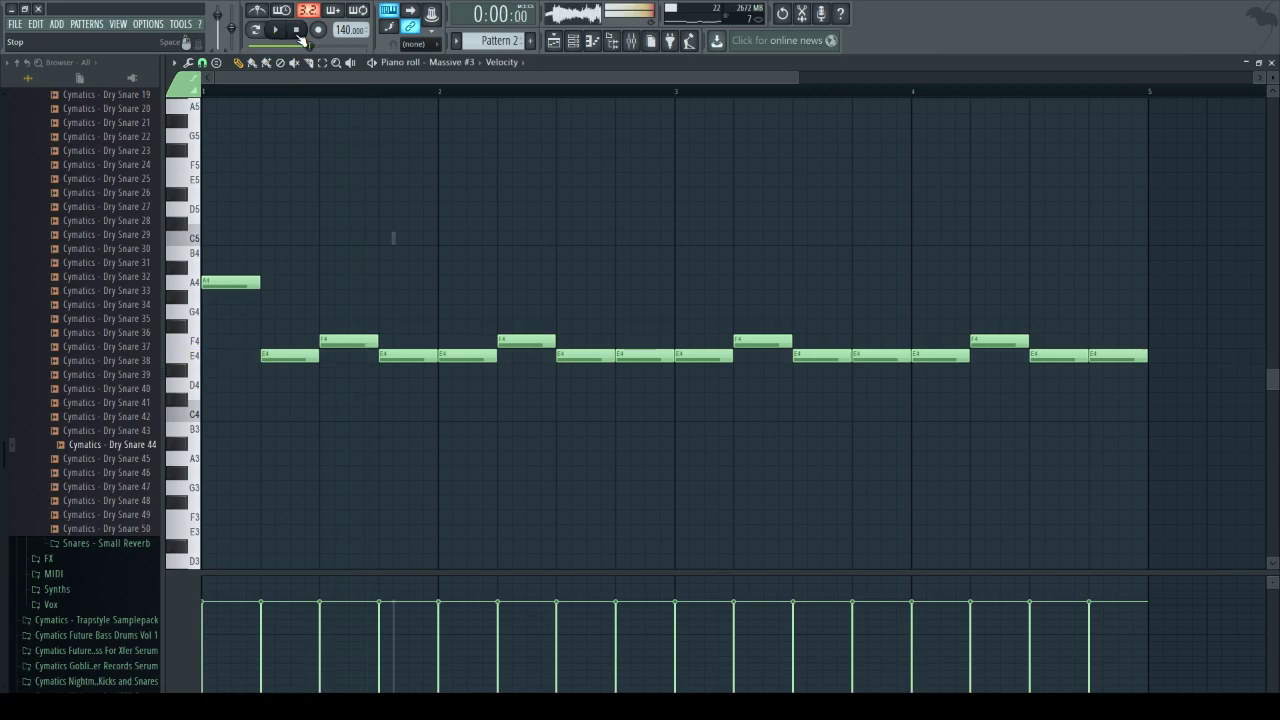
- Add a one-beat A4 note to Massive #2 at the start of bar 1, and play Pattern 2 in pattern mode
click(574, 44)
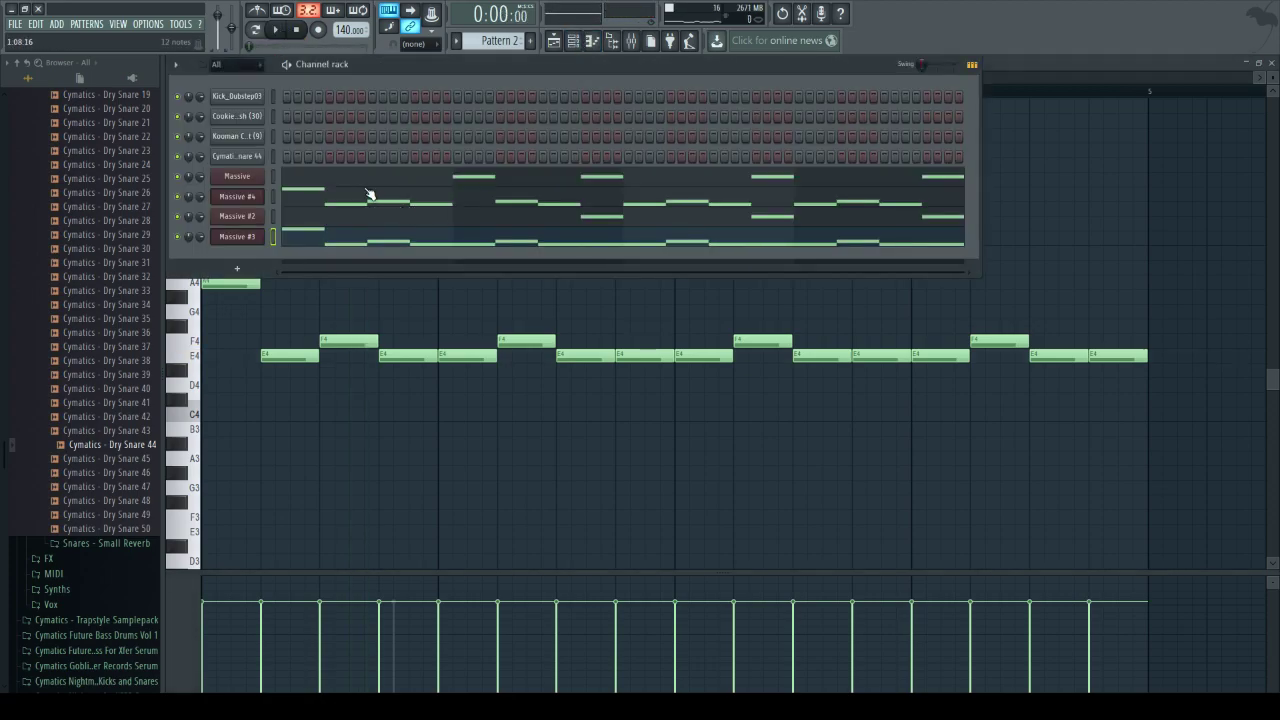
click(333, 218)
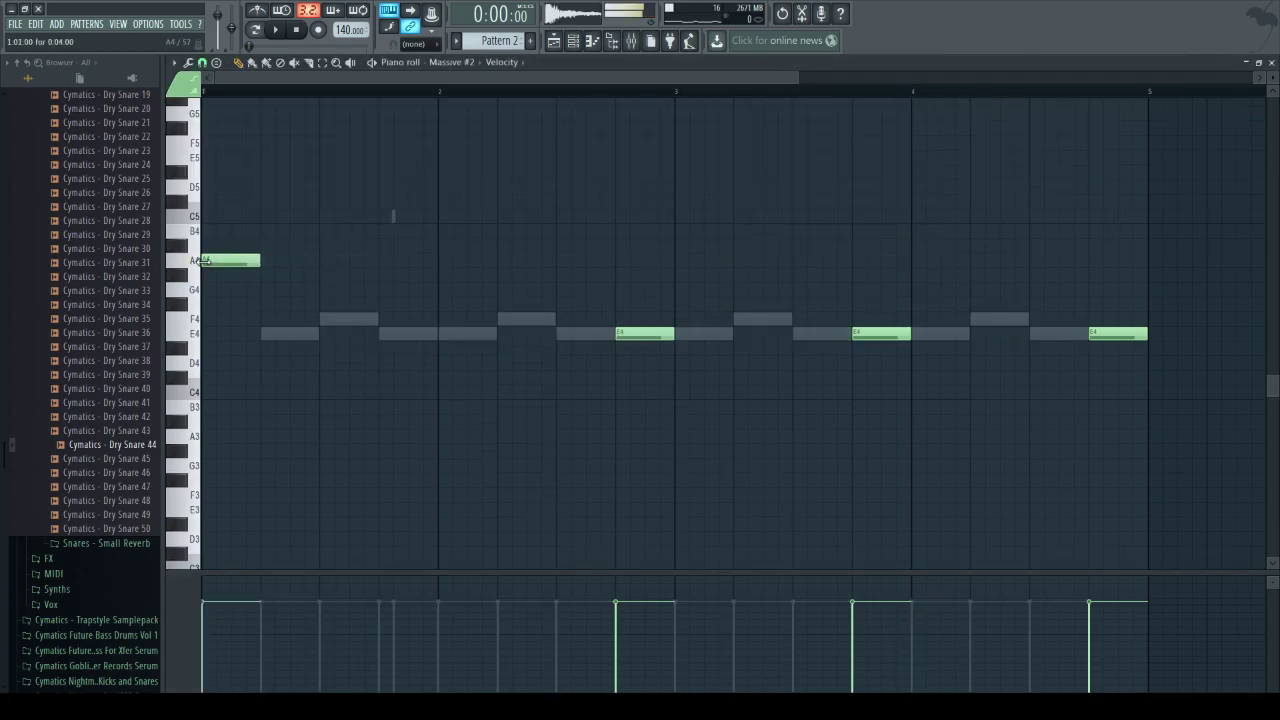
click(253, 31)
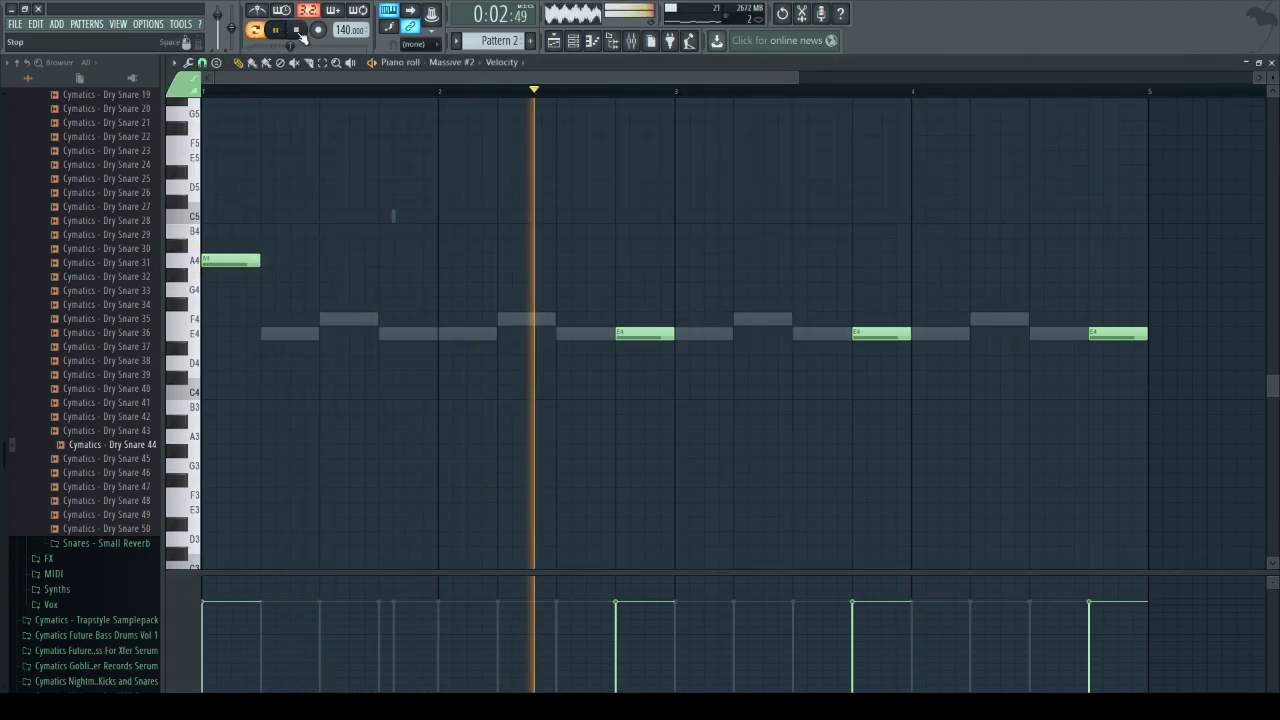
- Stop the pattern playback and listen to the song arrangement in the playlist
click(297, 31)
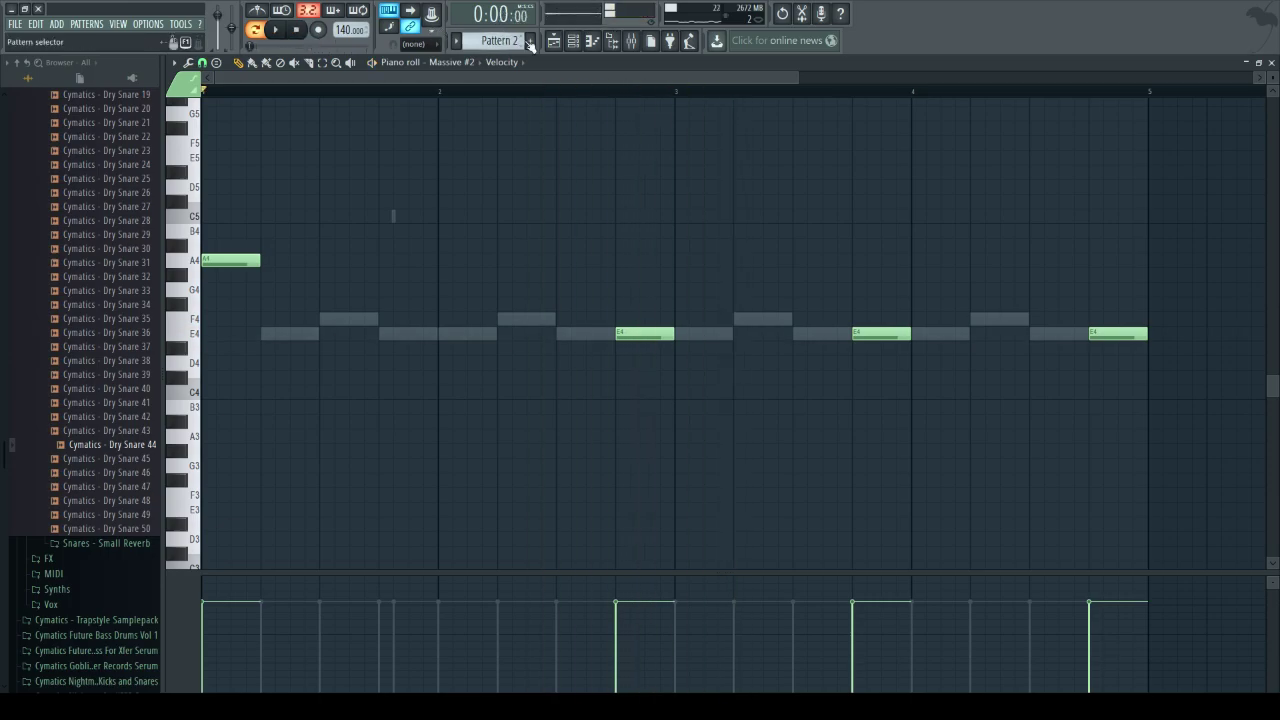
click(553, 40)
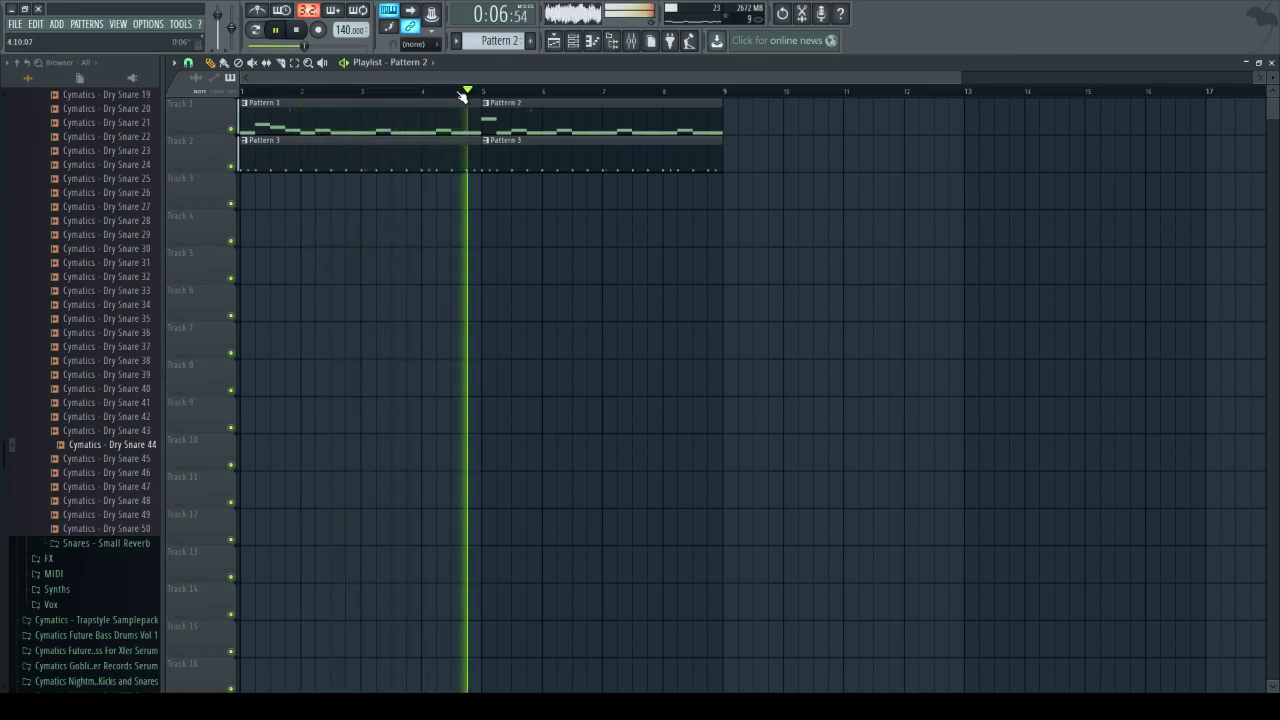
key(space)
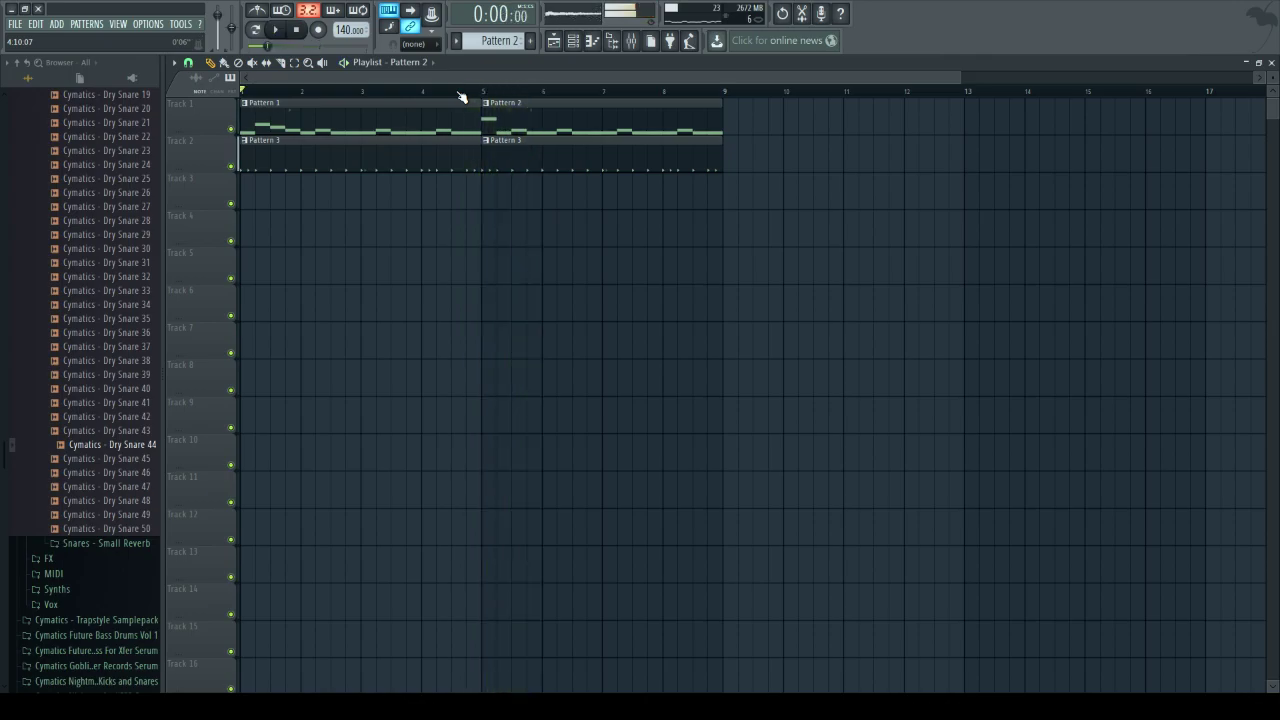
- Rearrange bar 1 of Massive #4 in Pattern 2 so beat 2 plays F4 and beat 3 plays E4
double_click(516, 122)
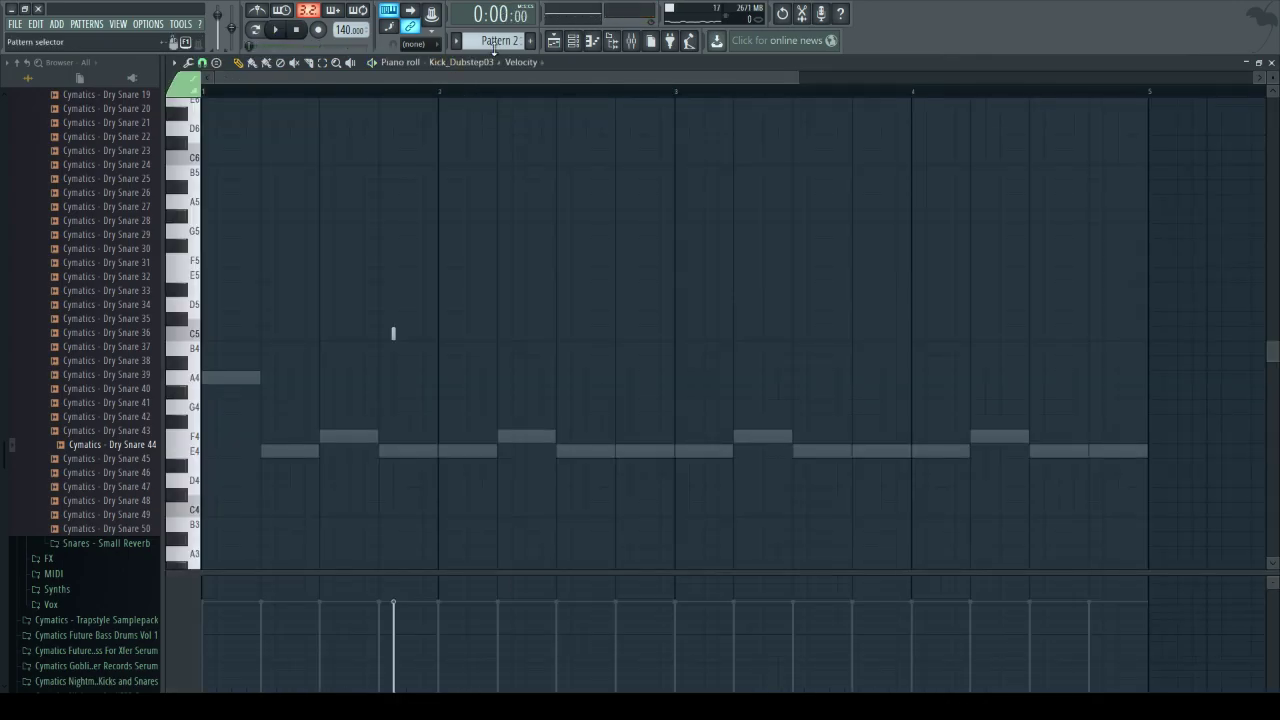
click(575, 43)
click(358, 205)
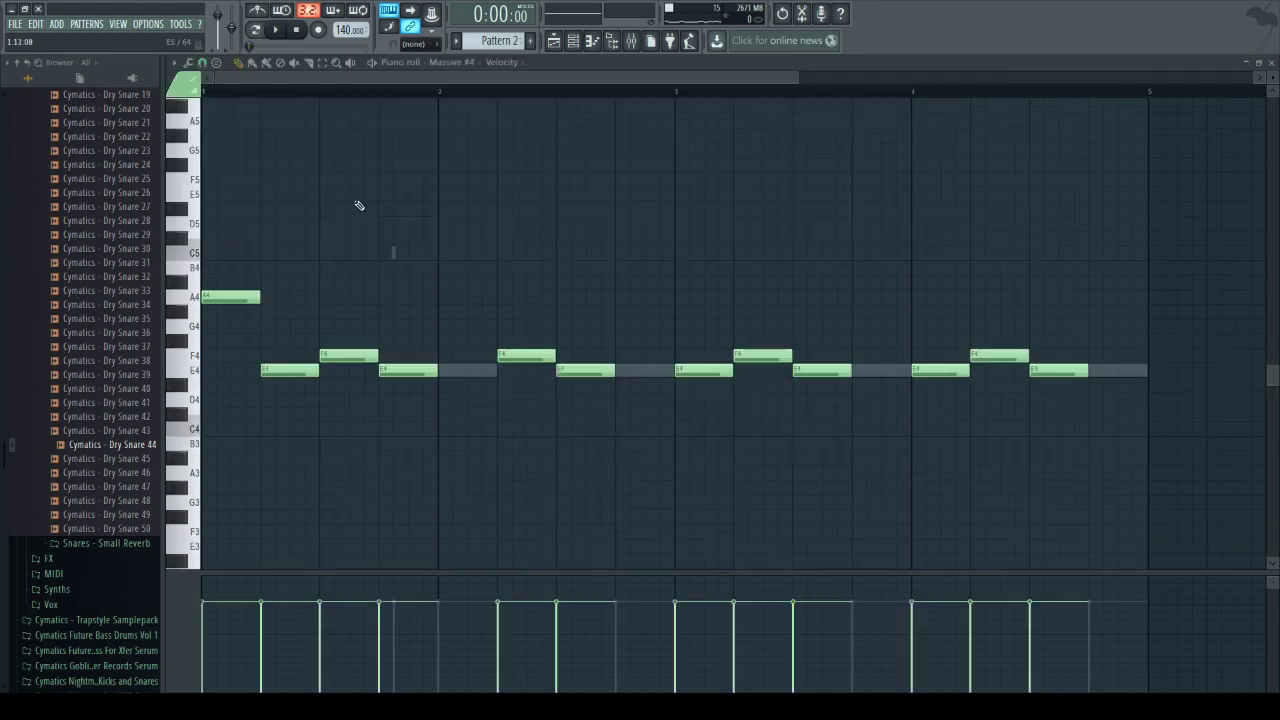
drag(347, 352, 291, 347)
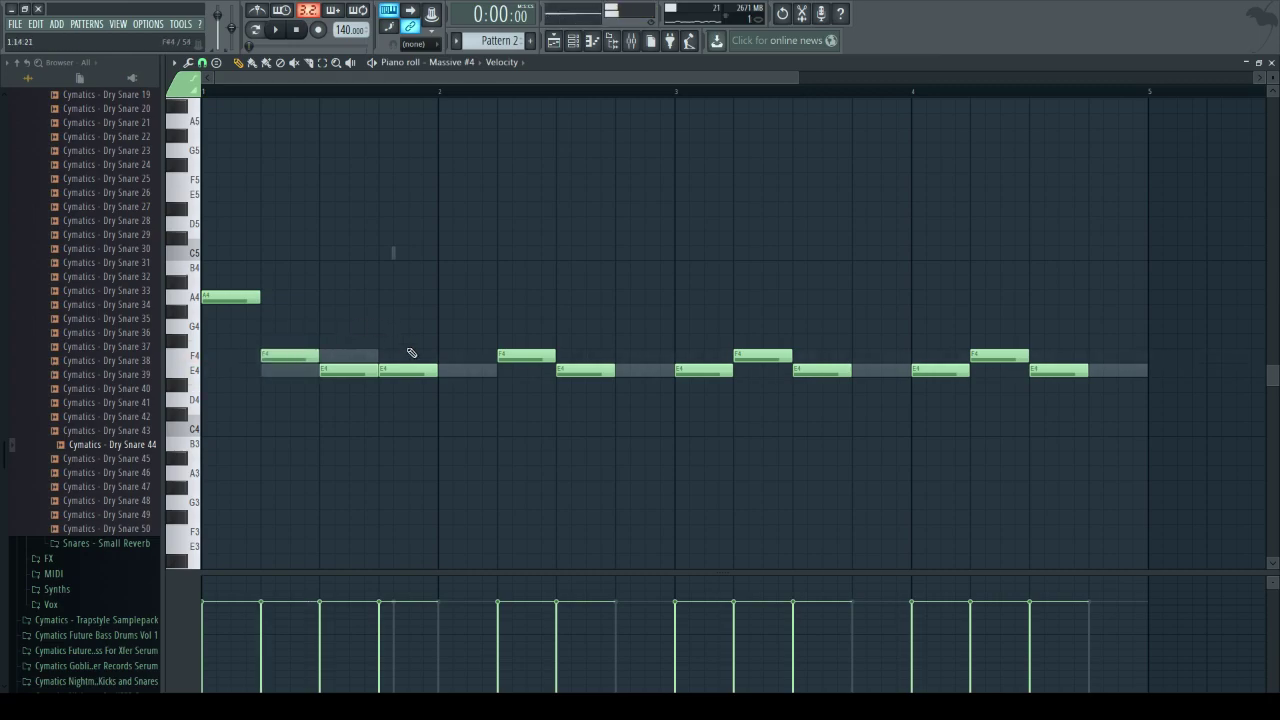
- Add a one-beat E4 note on beat 4 of bar 1 to both Massive #2 and Massive in Pattern 2, and play the song
click(573, 42)
click(444, 217)
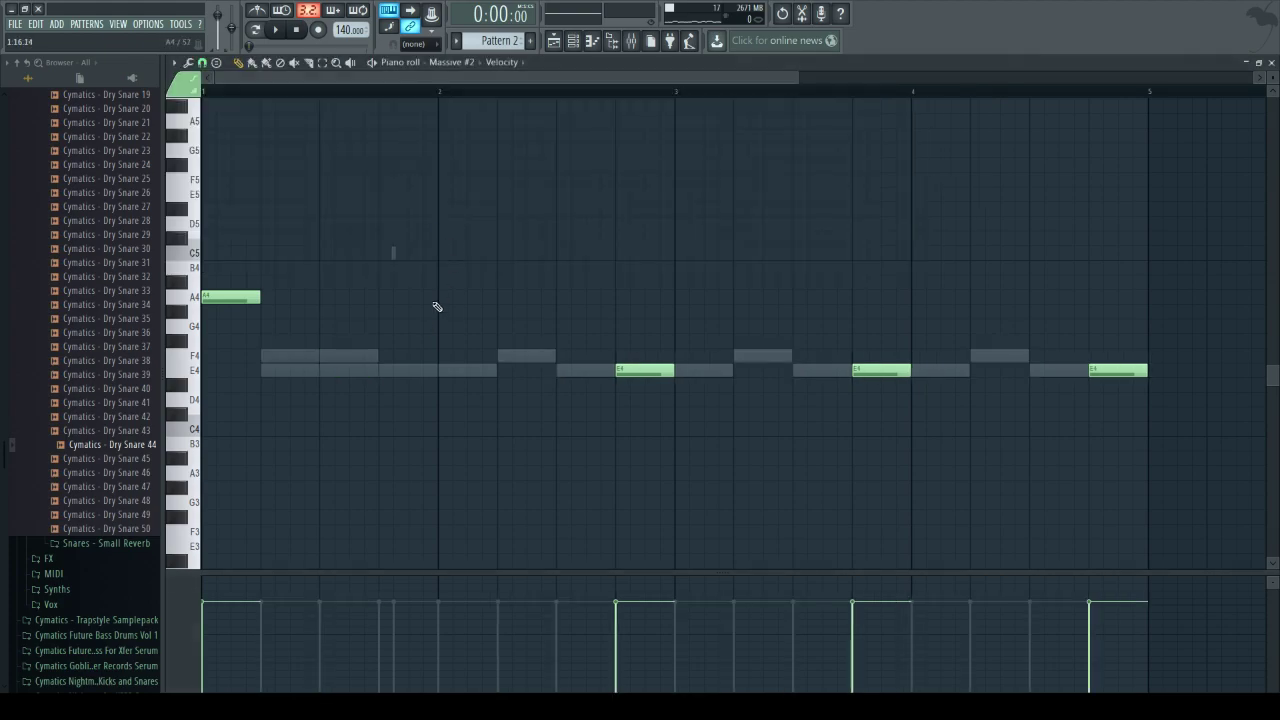
click(573, 40)
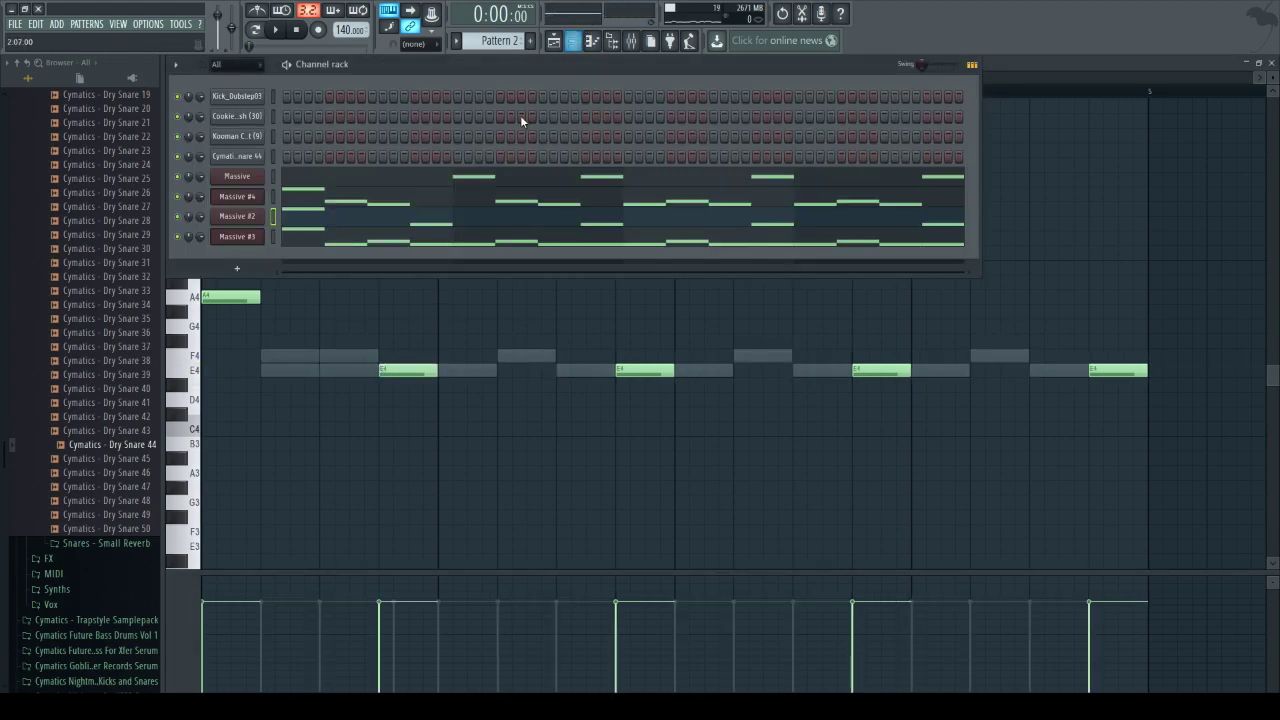
click(484, 172)
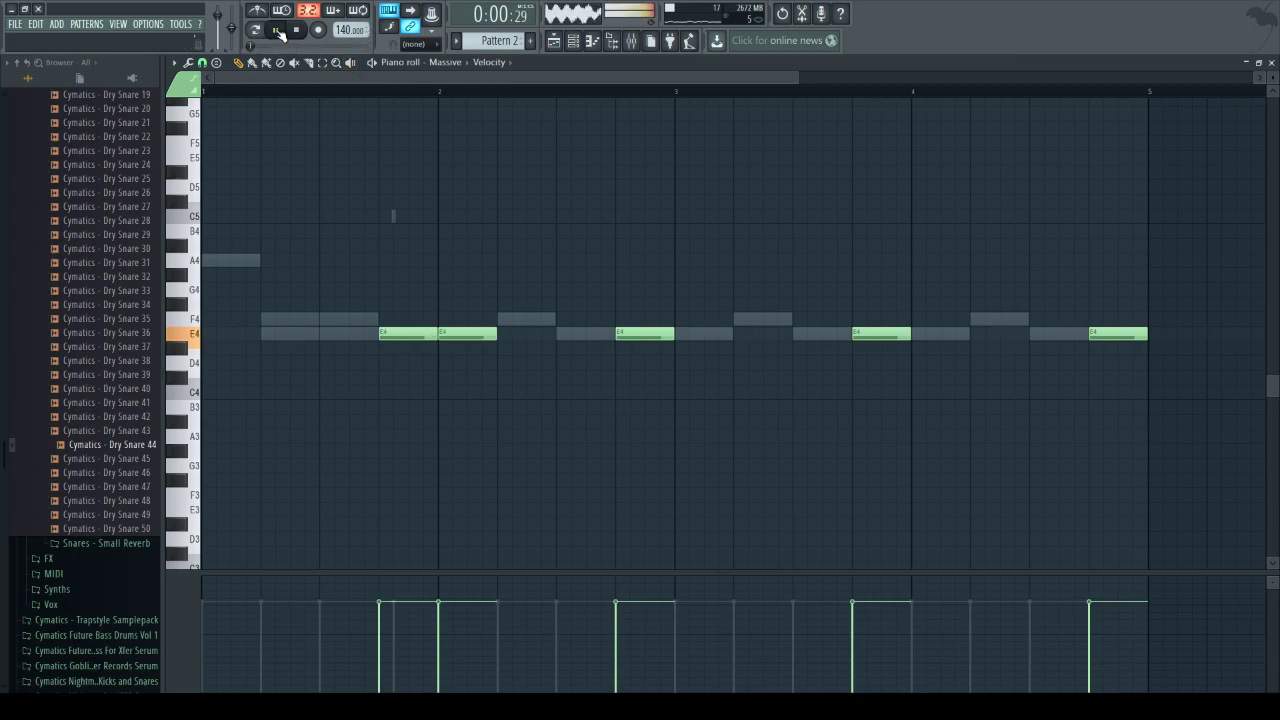
click(574, 41)
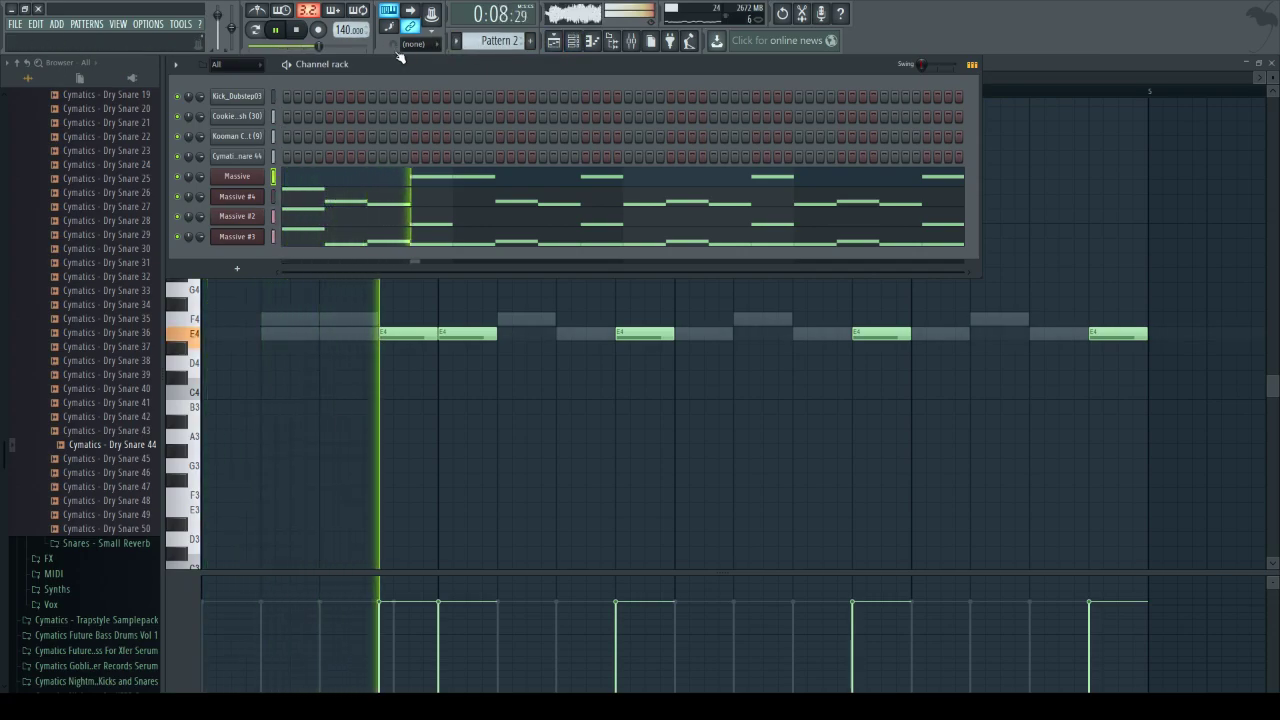
- Place Pattern 2 on Track 1 and Pattern 3 on Track 2 at bar 9 of the playlist
click(553, 42)
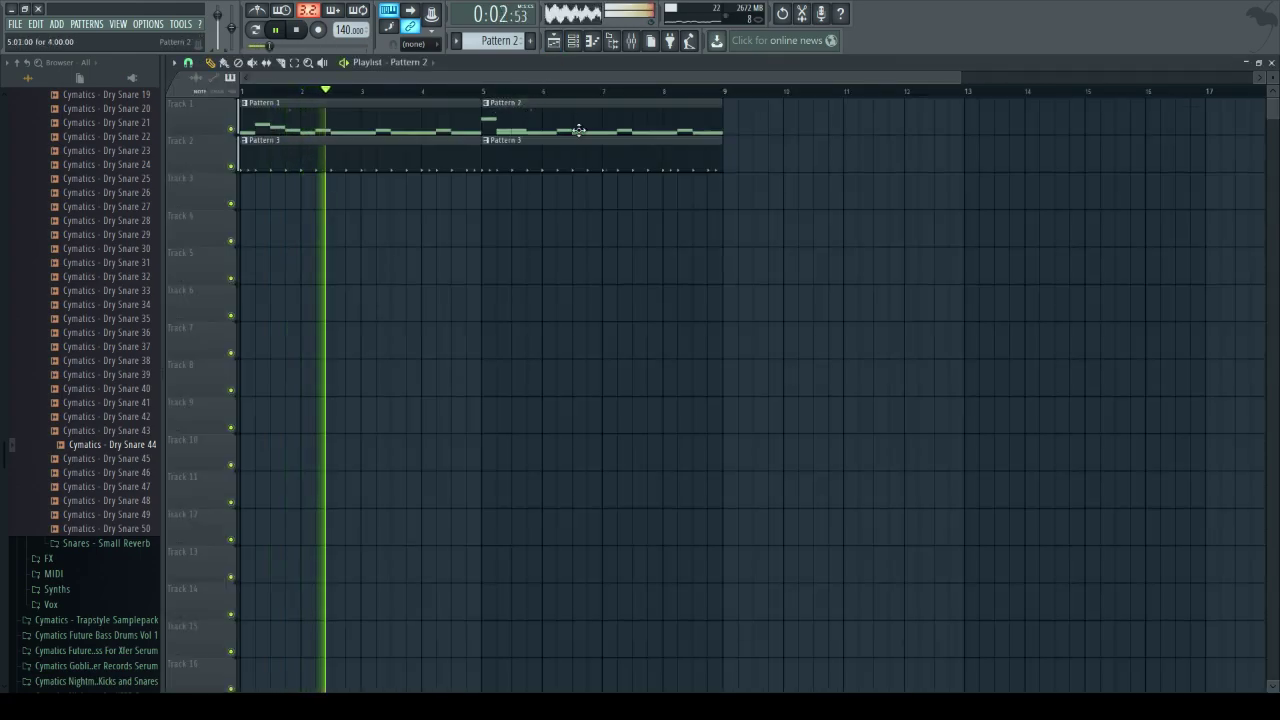
click(729, 117)
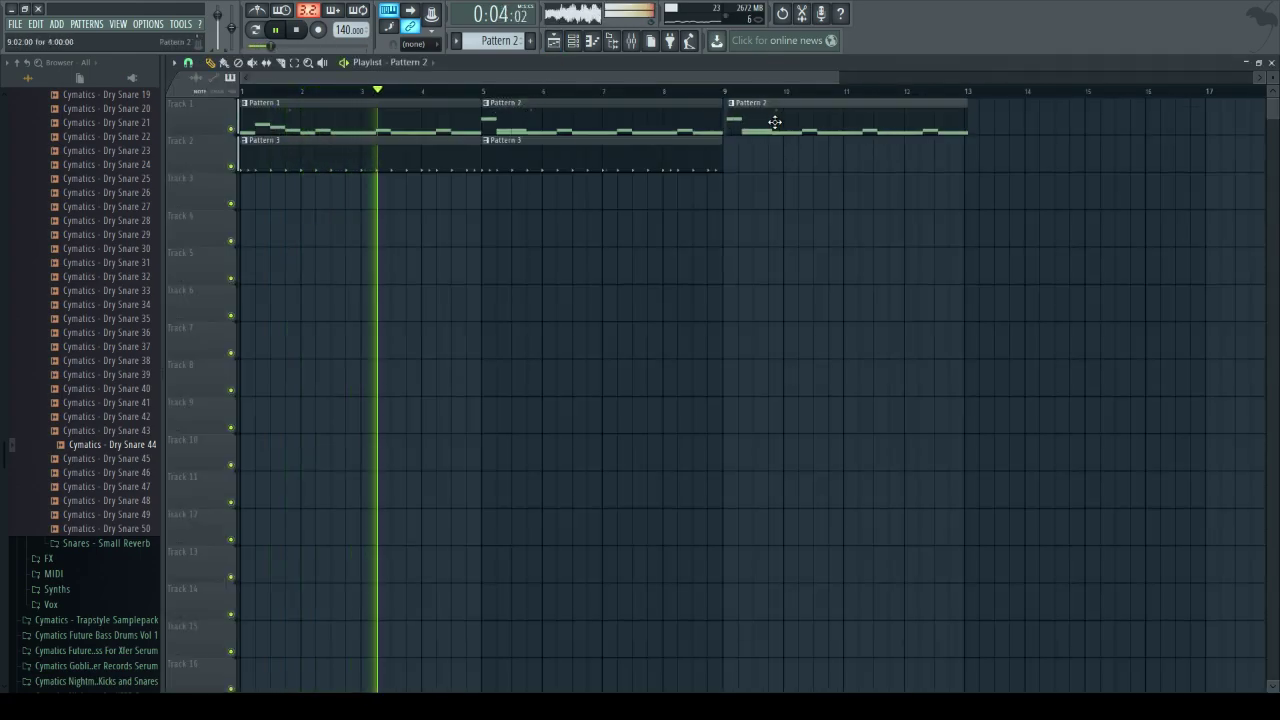
click(729, 163)
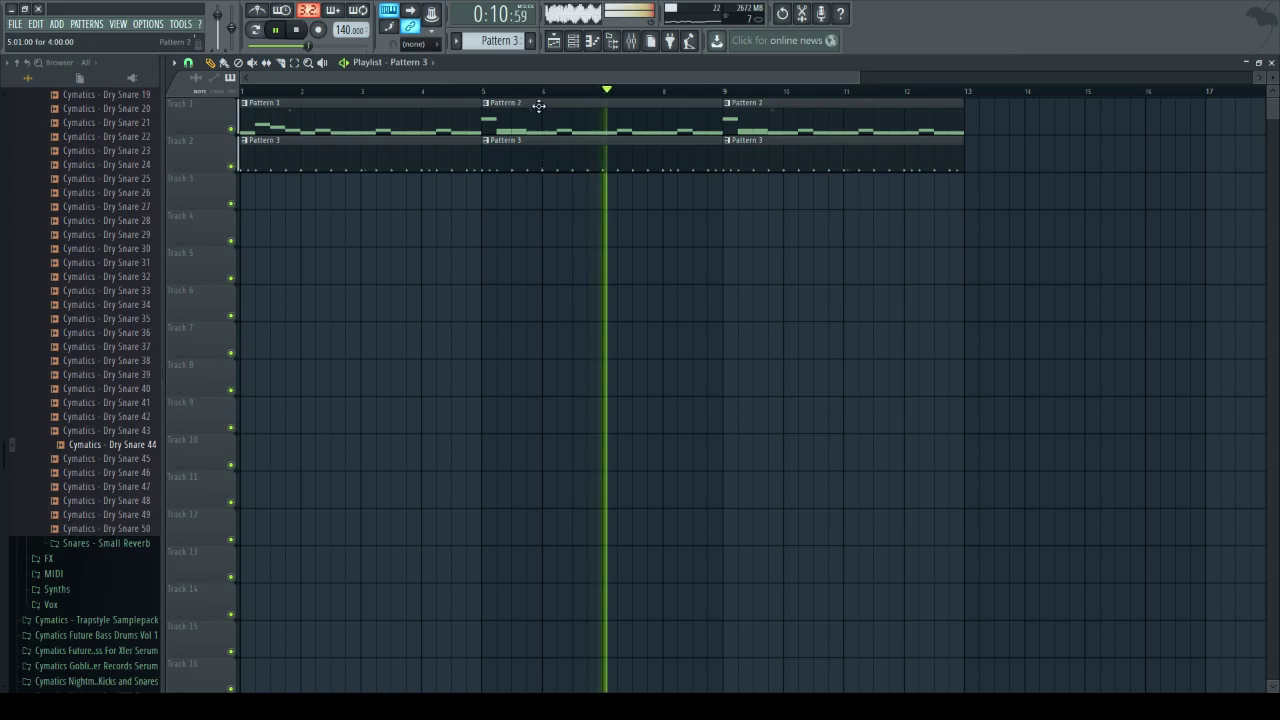
click(306, 34)
- Raise the volume of mixer Insert 1 and play the Pattern 3 drums in pattern mode
click(631, 41)
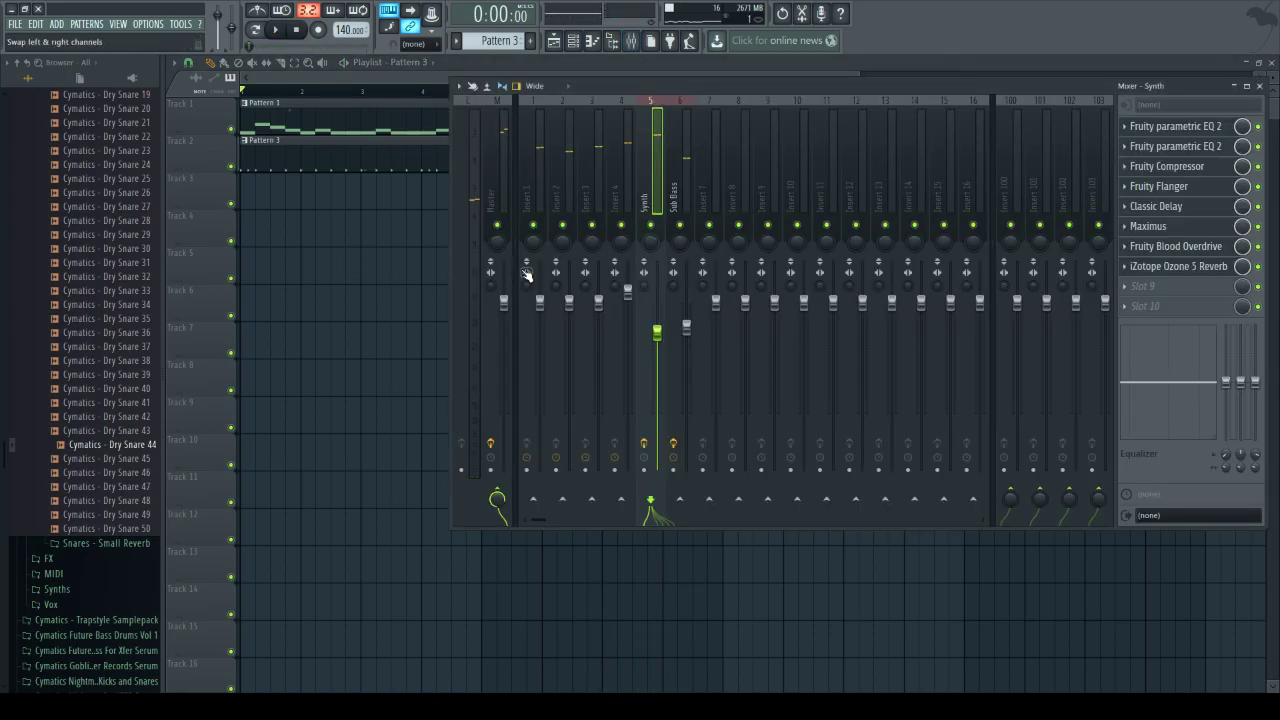
click(544, 178)
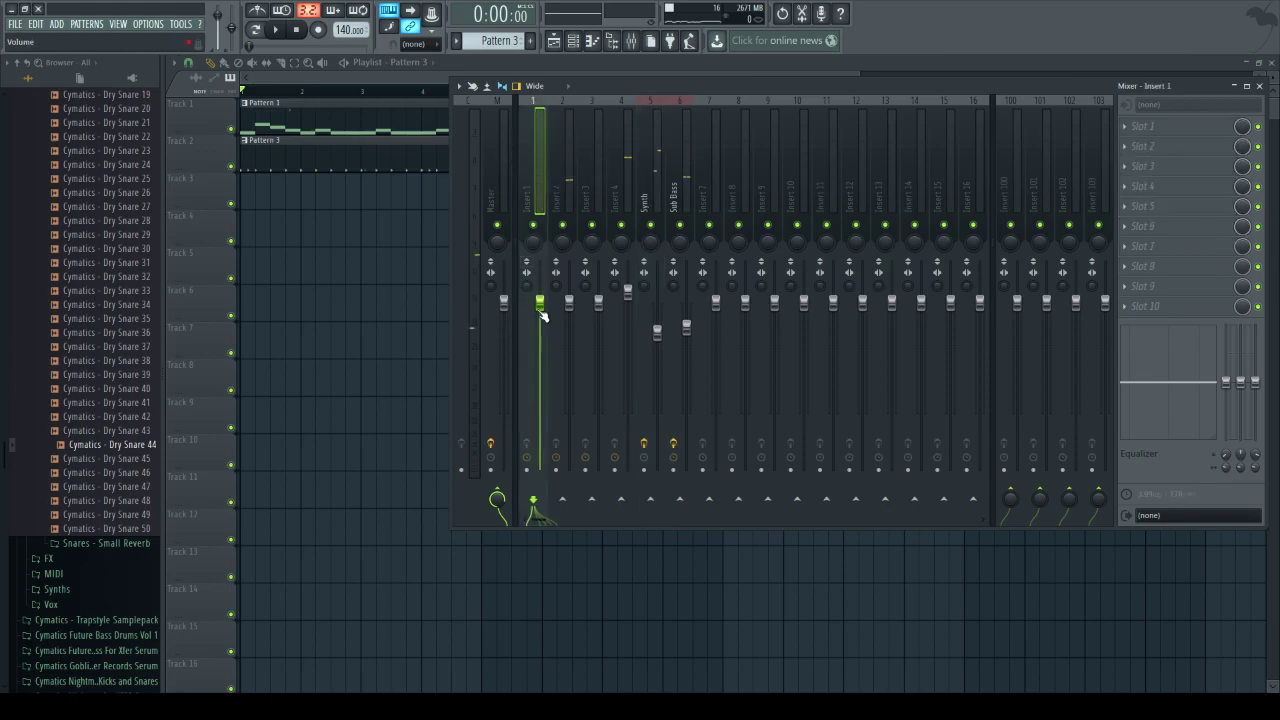
double_click(358, 148)
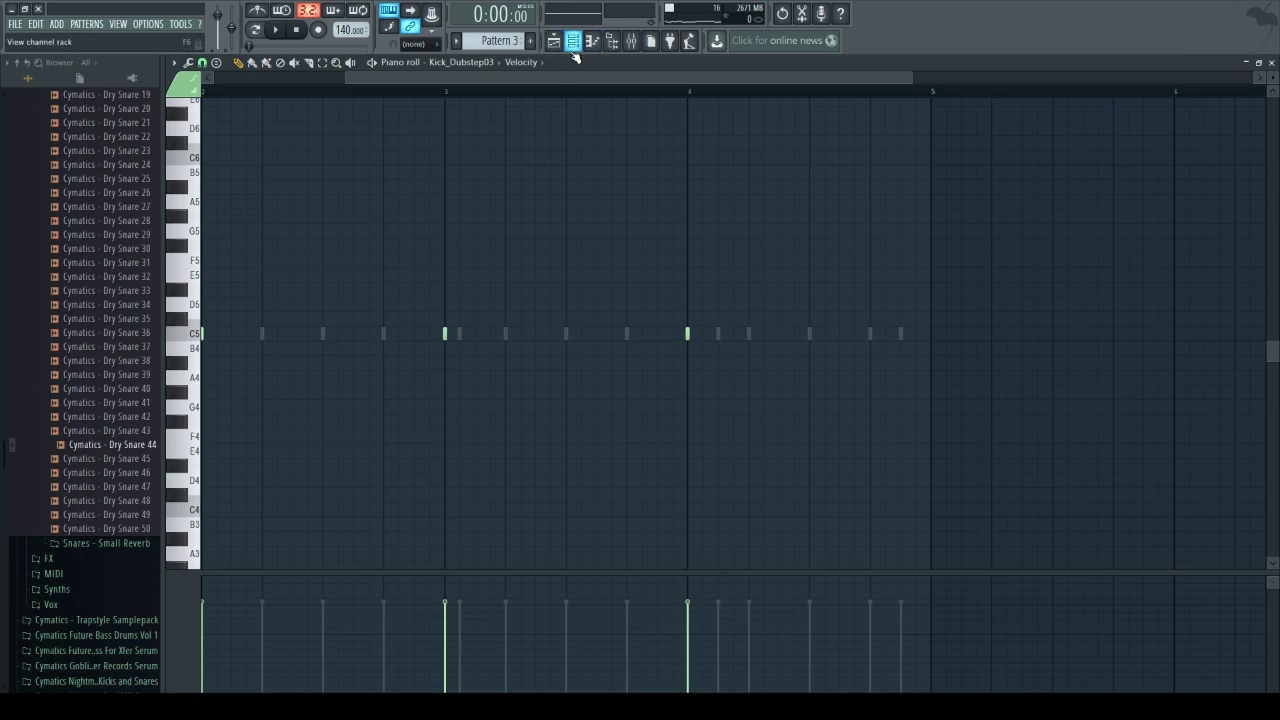
click(575, 42)
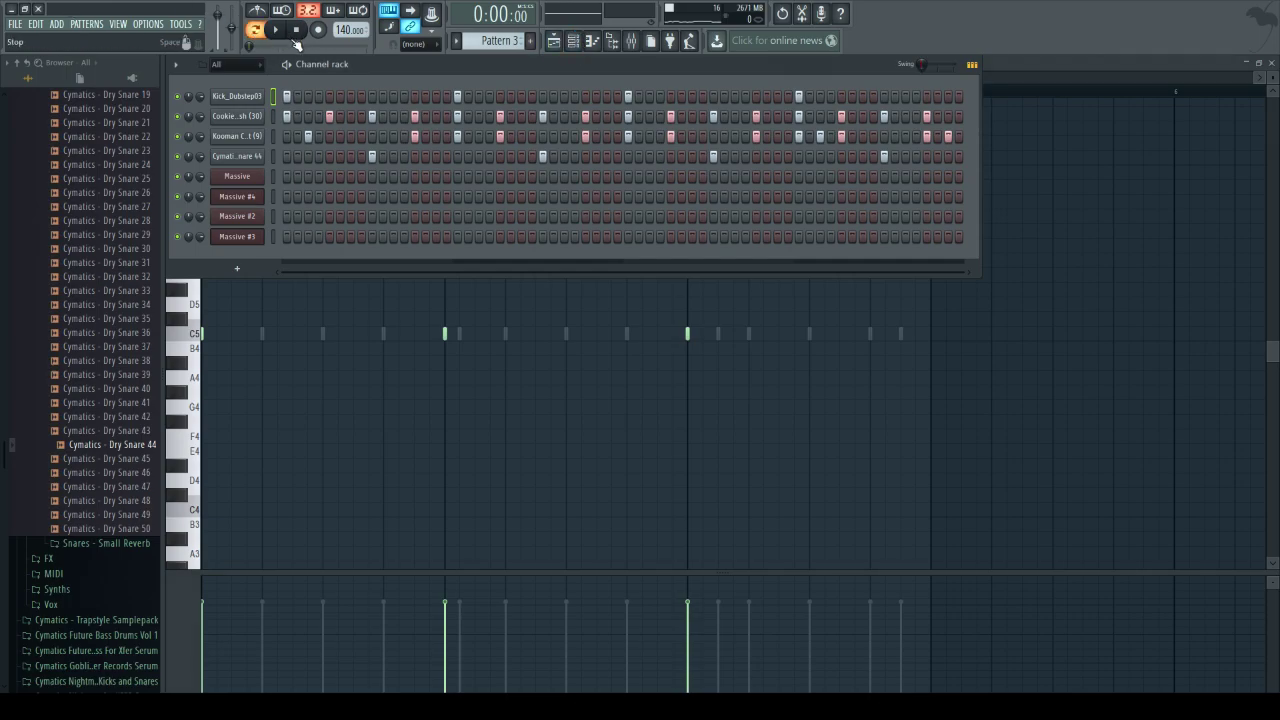
click(633, 41)
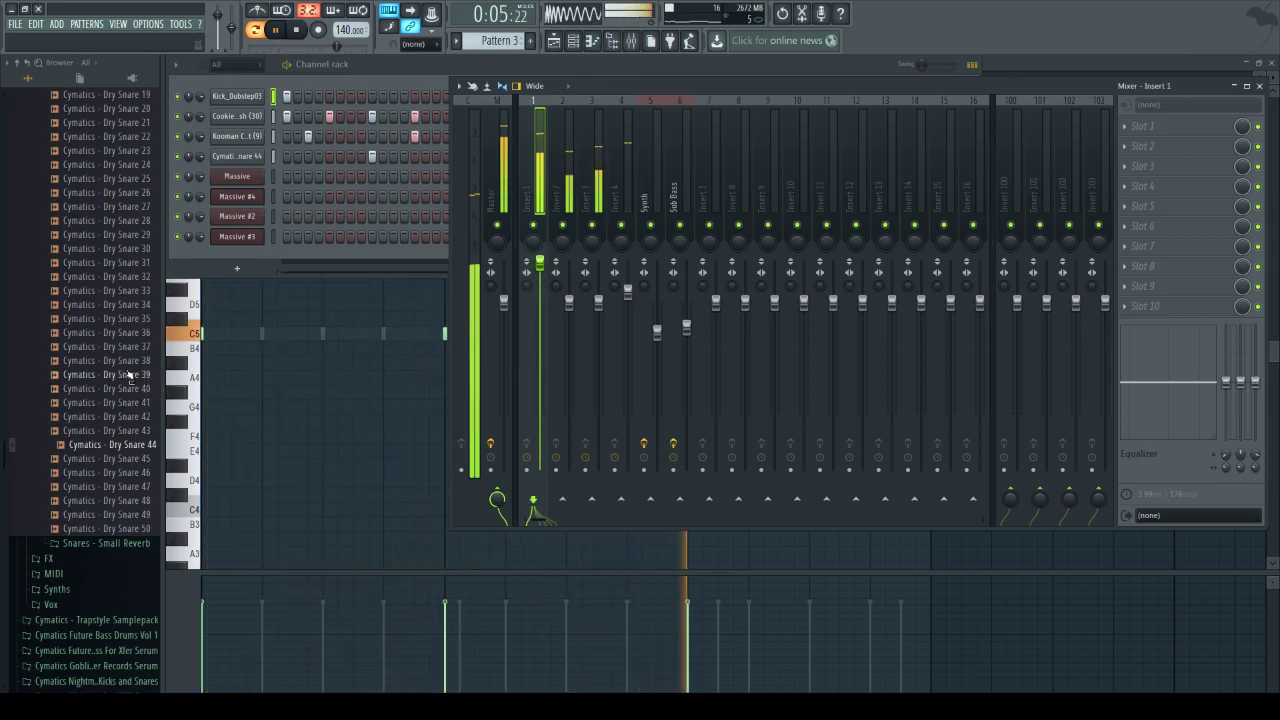
- Replace the Cymatics Dry Snare 44 channel's sample with SLEEPER SNARE 01 from the Drums sample folder
scroll(125, 350, up, 10)
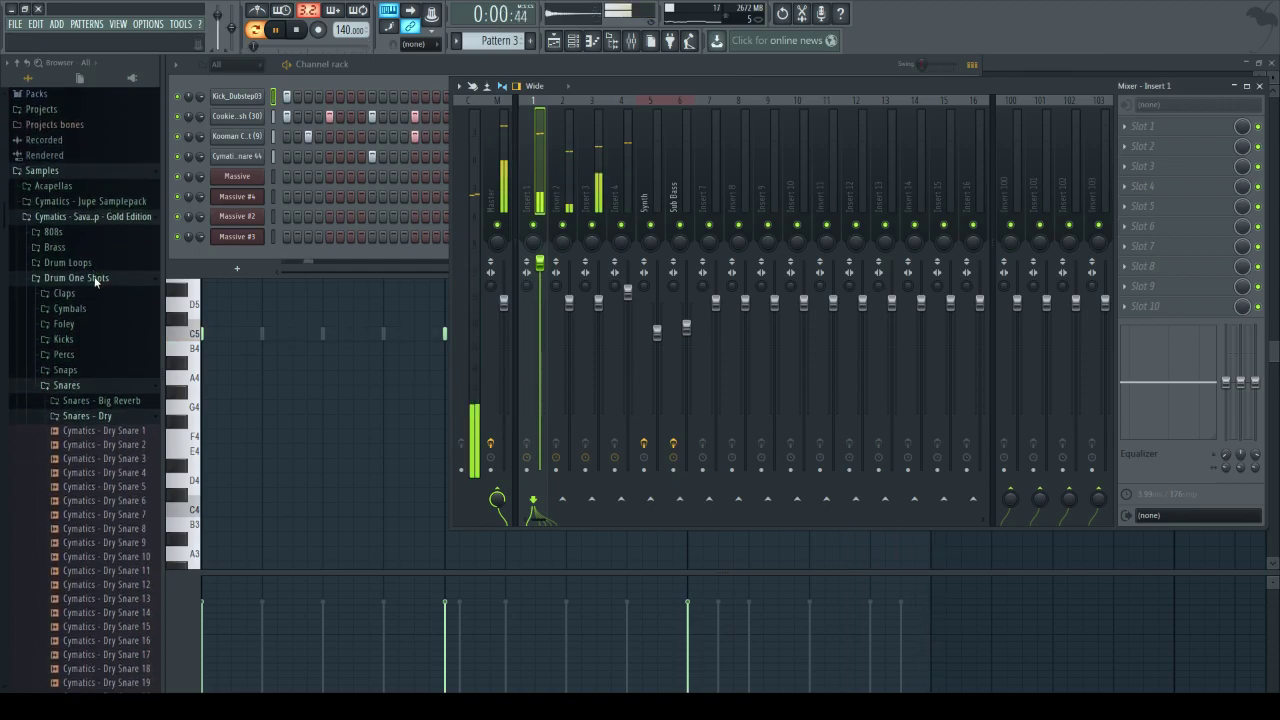
click(97, 281)
click(80, 216)
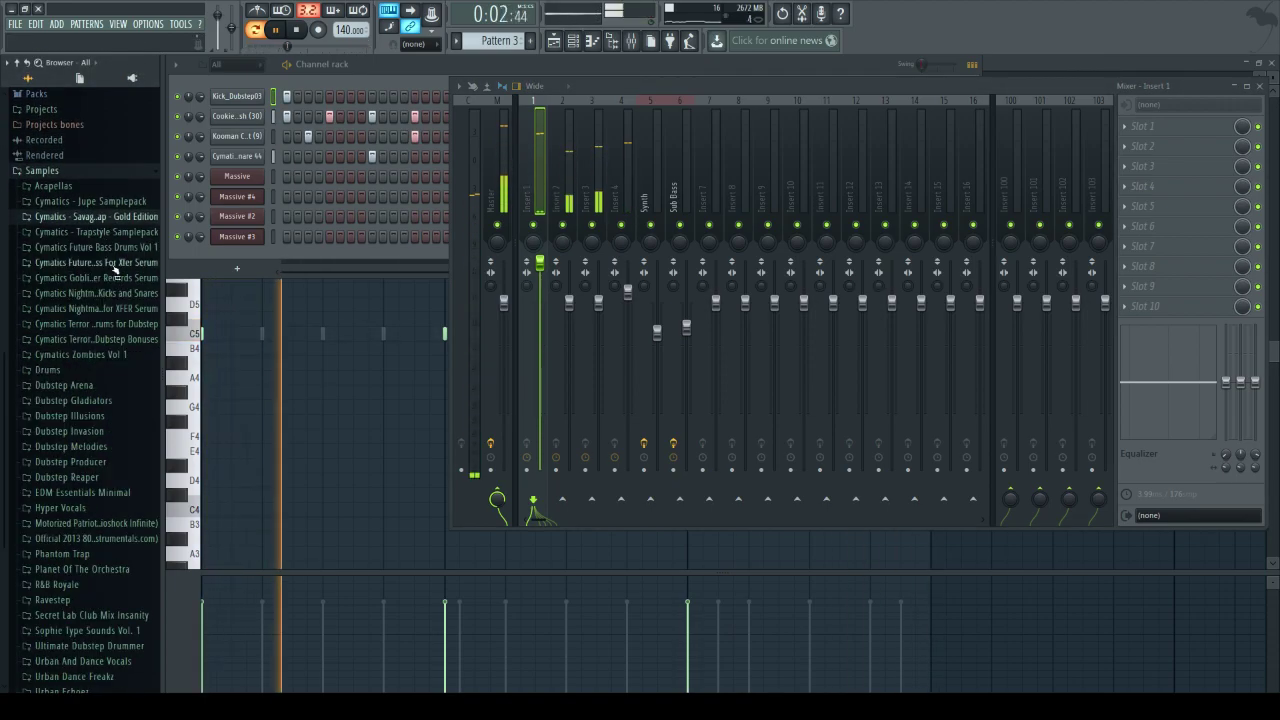
click(48, 369)
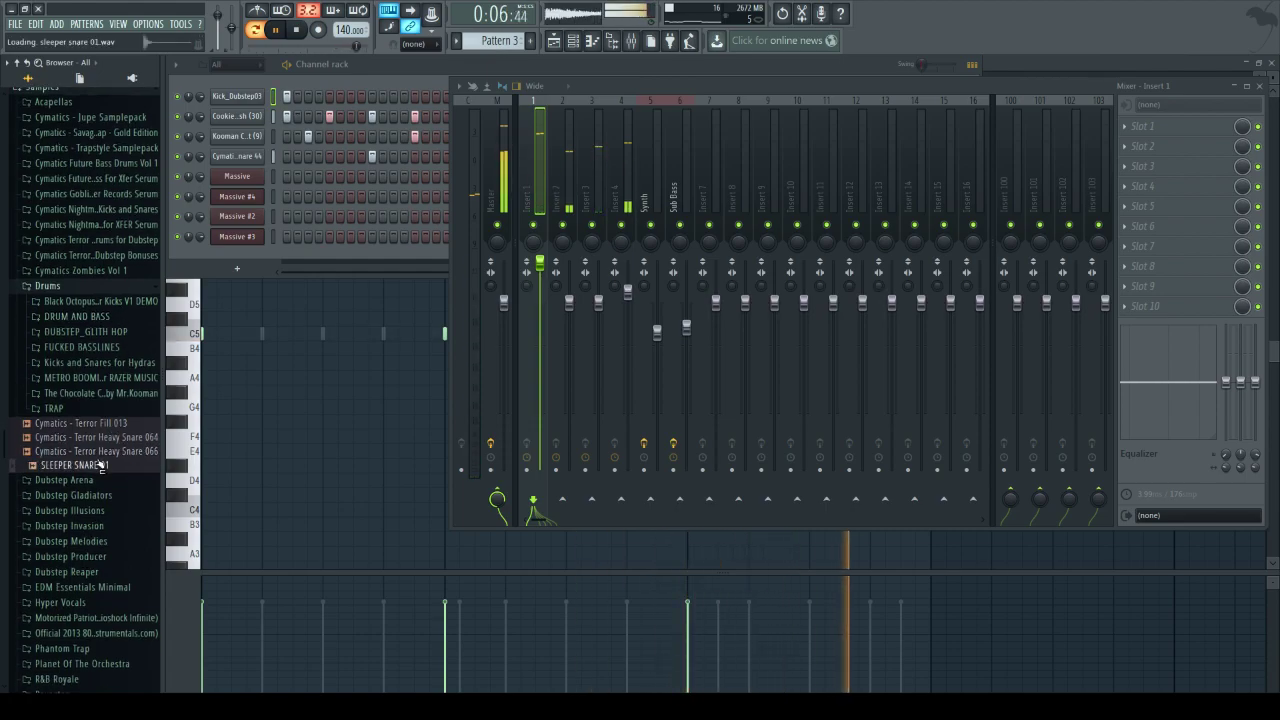
drag(100, 464, 240, 157)
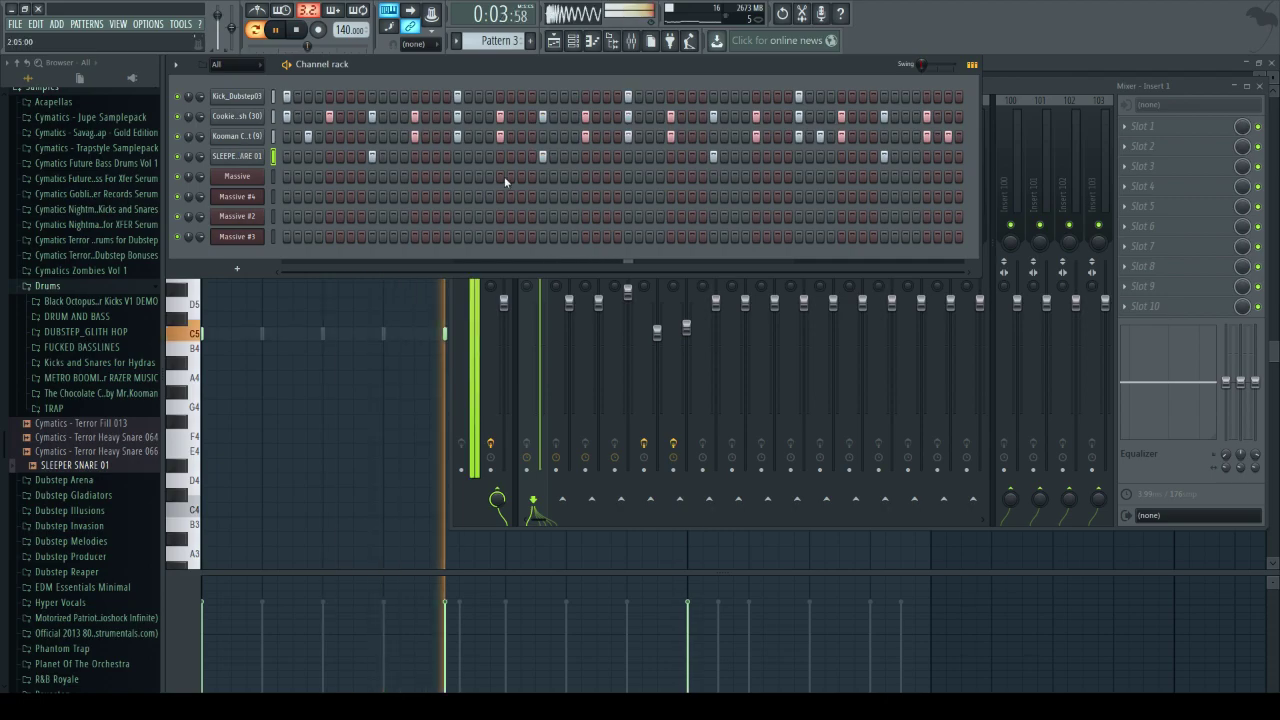
- Balance the drum levels in the mixer by raising the volume of Insert 4 and lowering Insert 2
click(1038, 100)
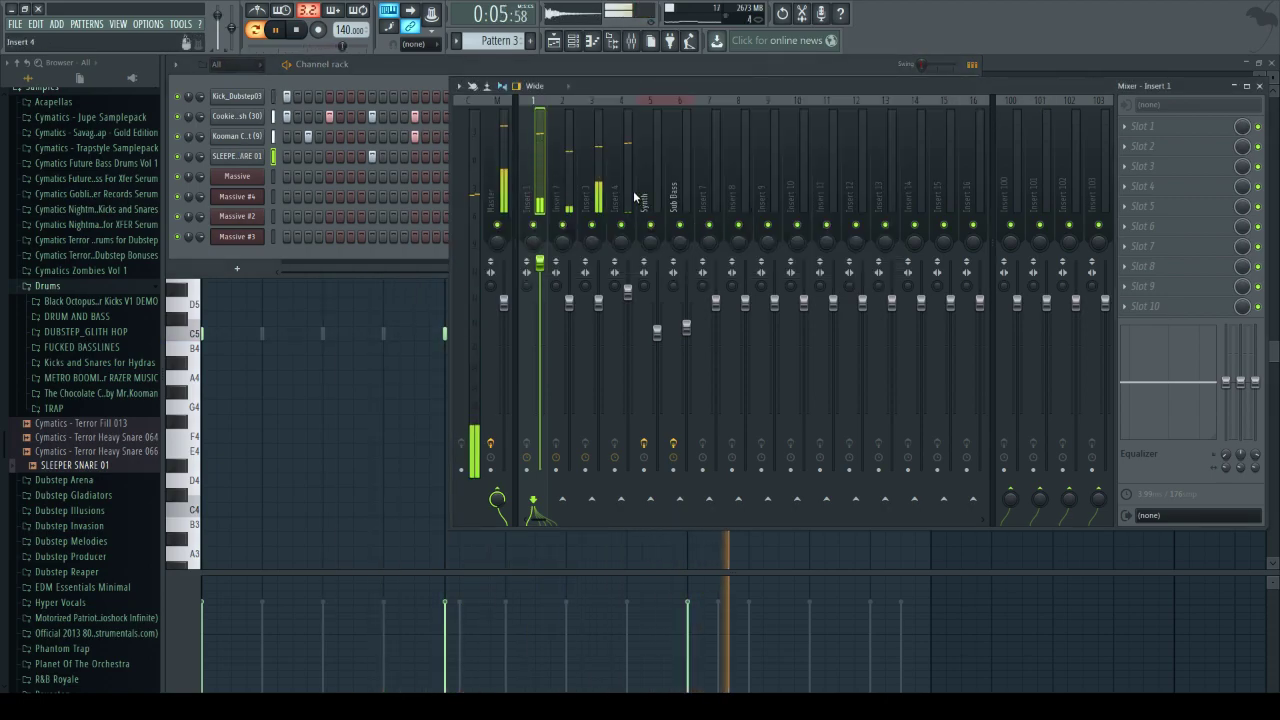
click(628, 292)
drag(628, 292, 622, 285)
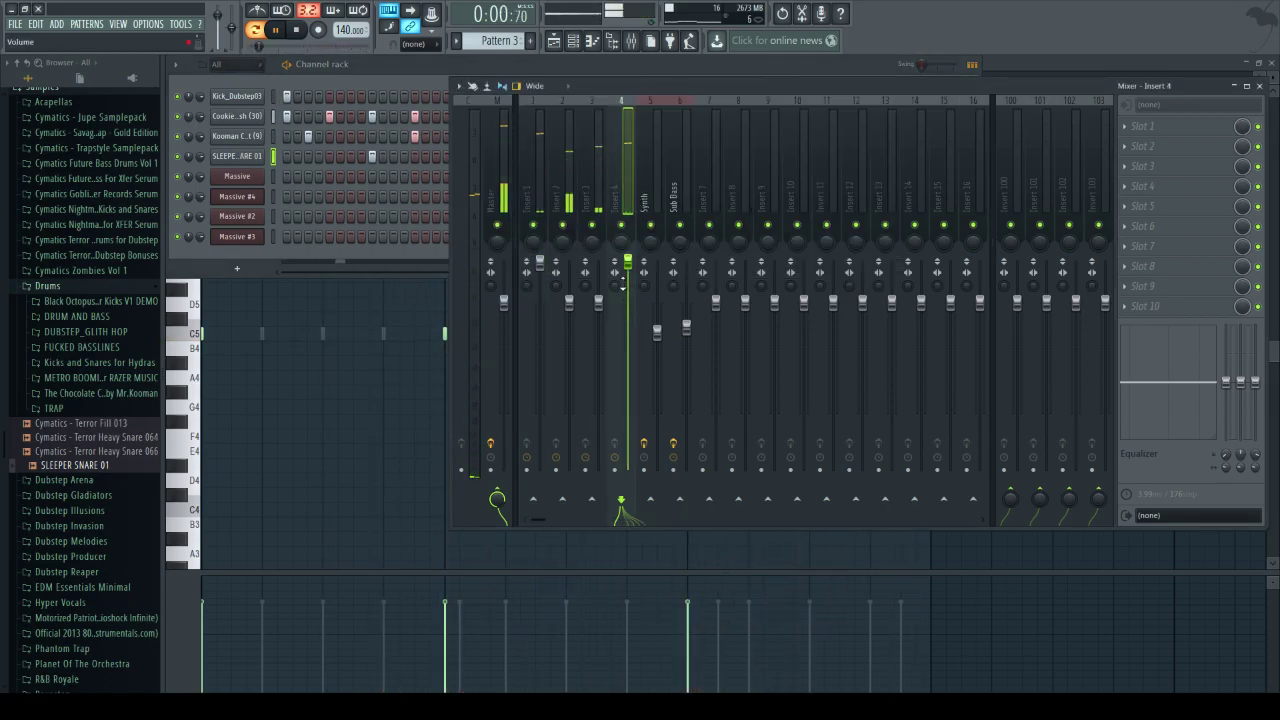
click(541, 266)
click(575, 292)
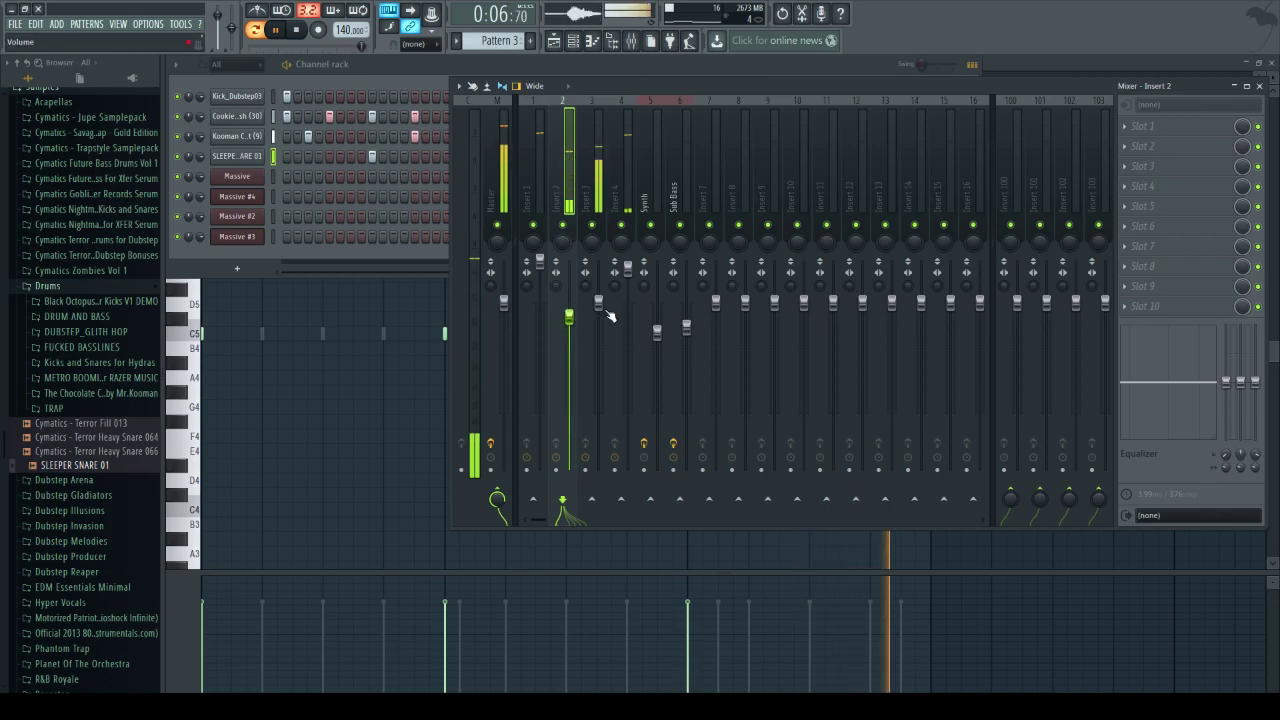
drag(598, 304, 578, 333)
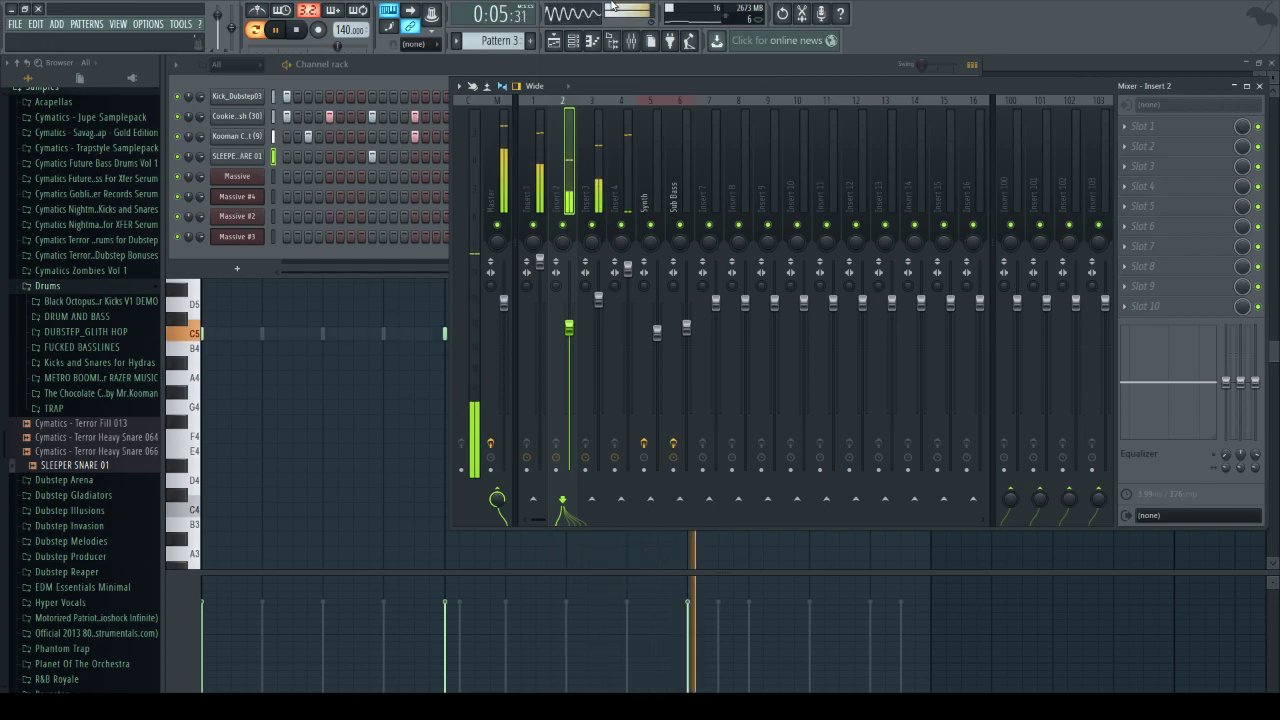
- Lower the Synth mixer track and bring the Sub Bass track down slightly while the song arrangement plays
click(553, 40)
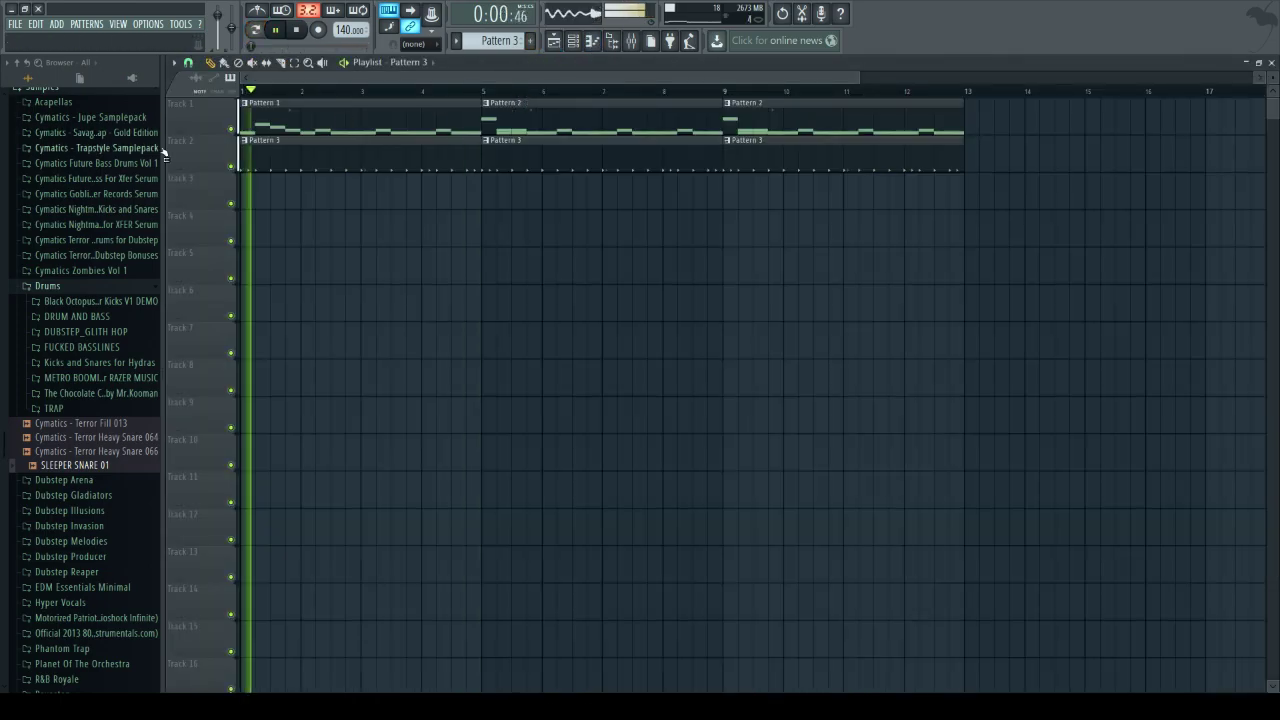
click(631, 42)
click(647, 190)
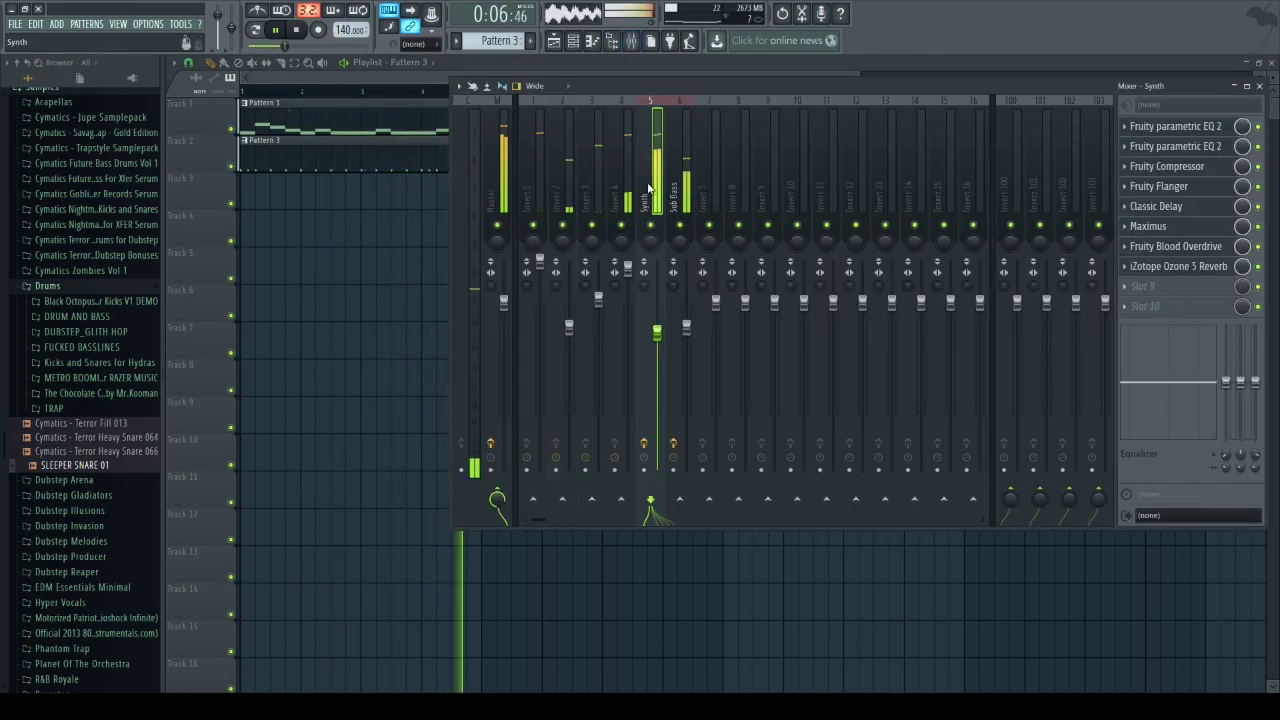
drag(657, 347, 657, 354)
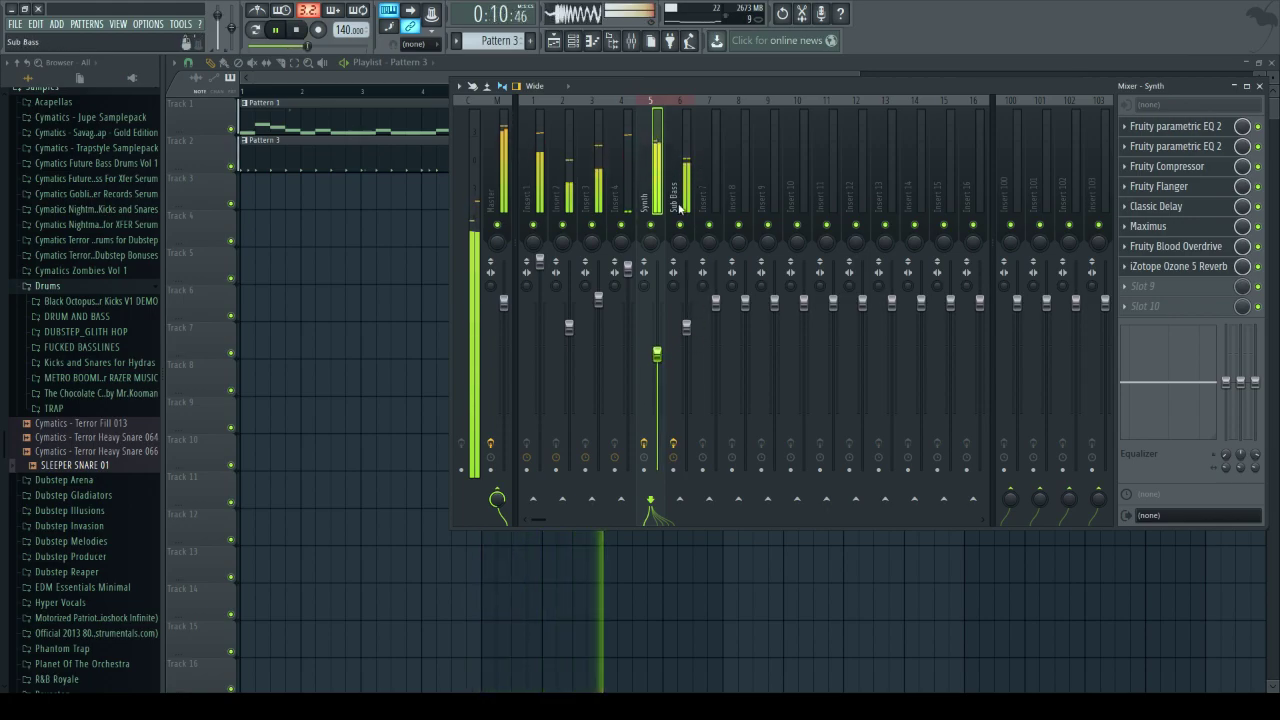
click(680, 209)
drag(686, 340, 686, 328)
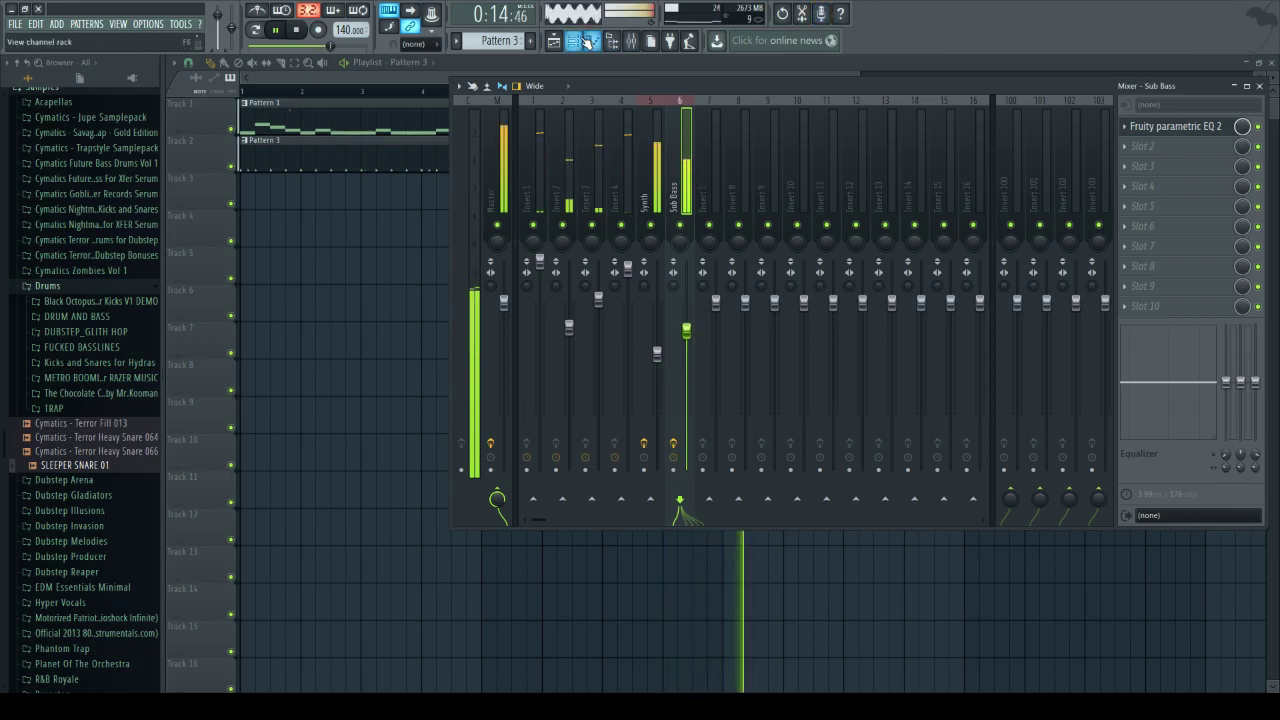
key(F9)
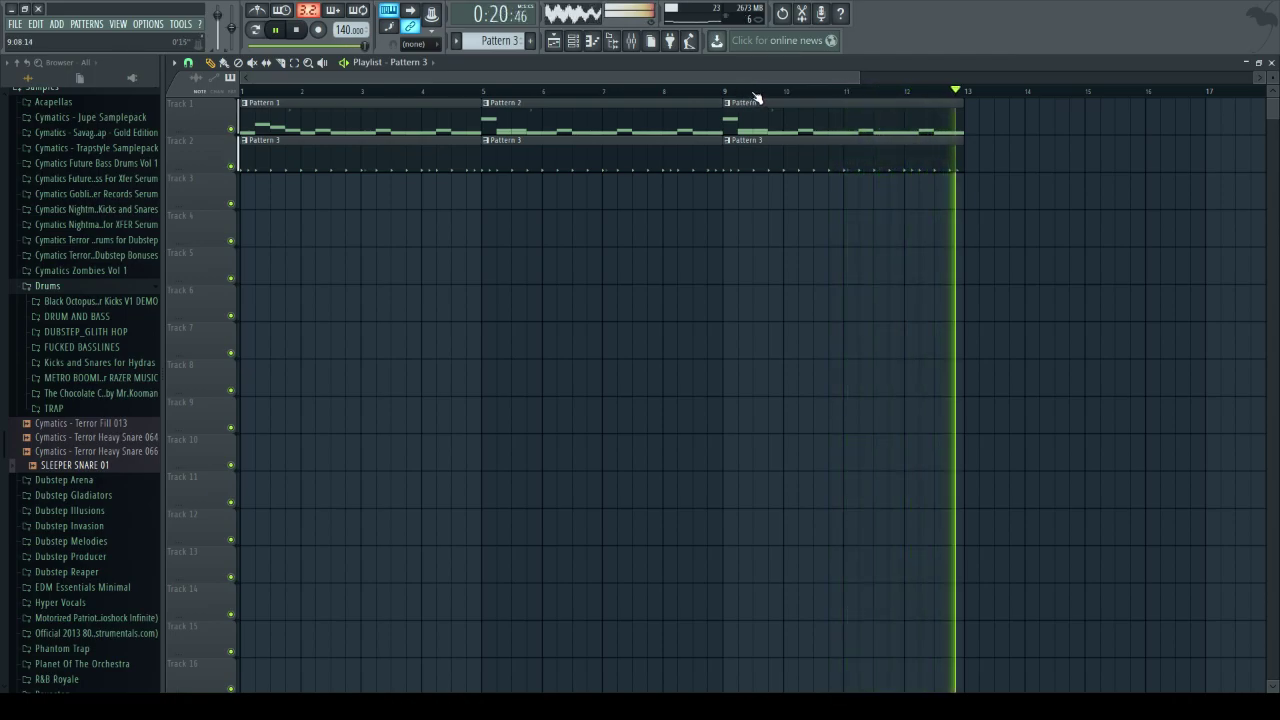
click(296, 30)
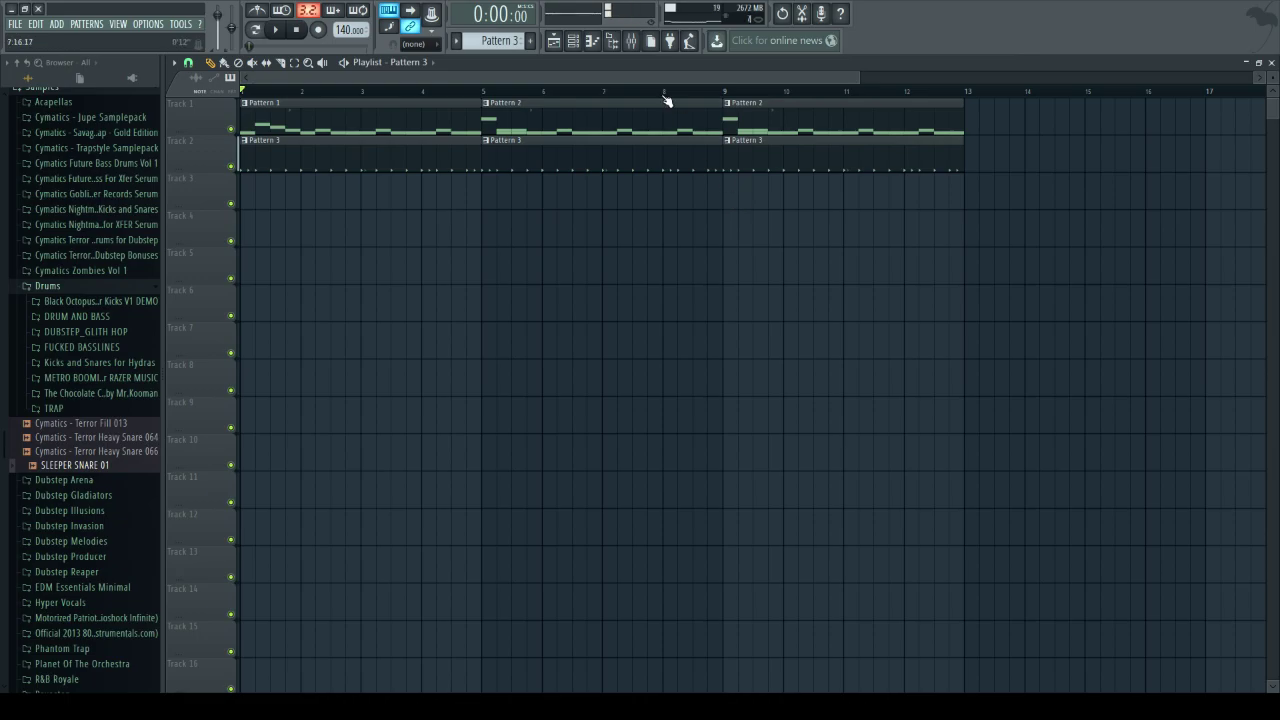
- Place another Pattern 2 clip on Track 1 at bar 13 and play the arrangement from the start
click(975, 128)
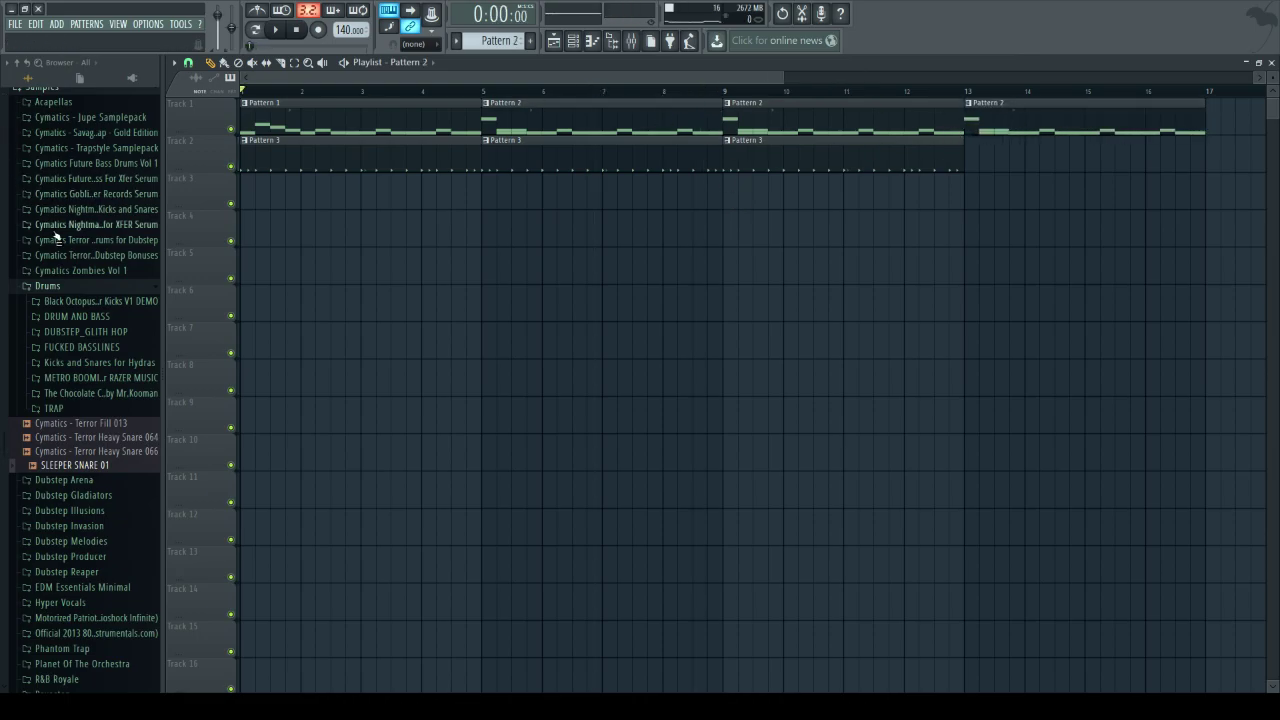
key(space)
click(299, 32)
key(space)
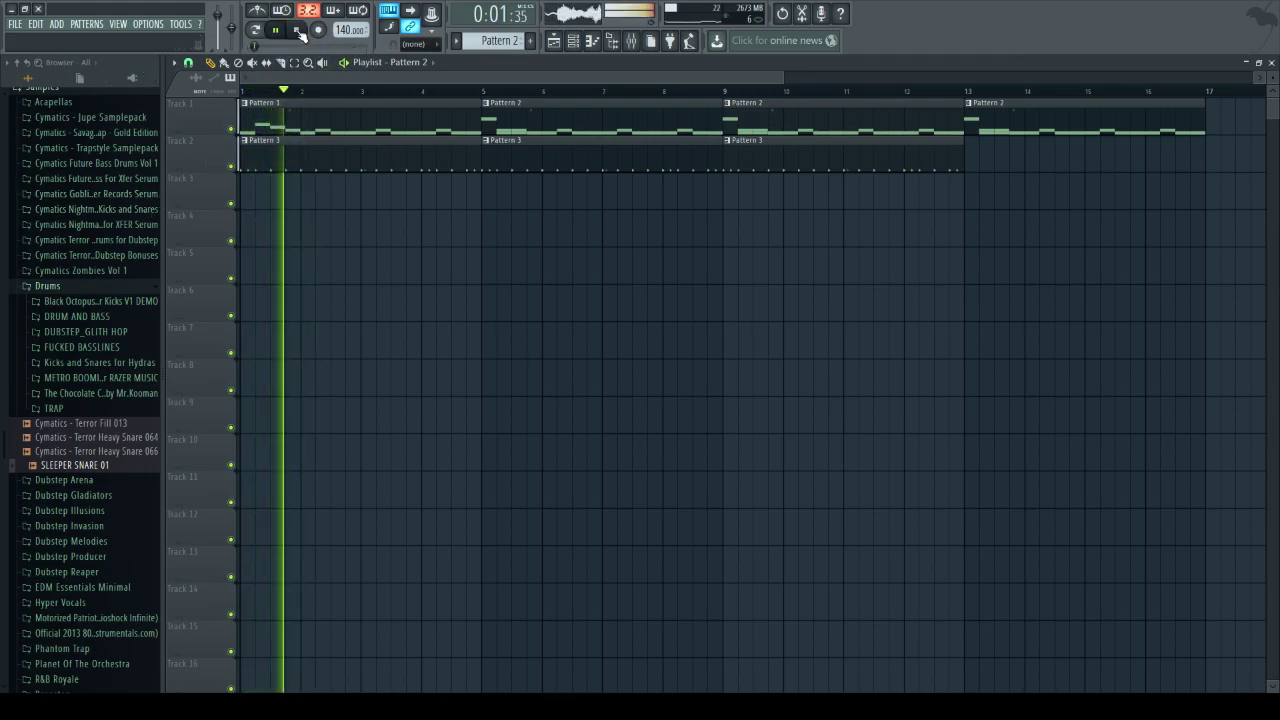
key(space)
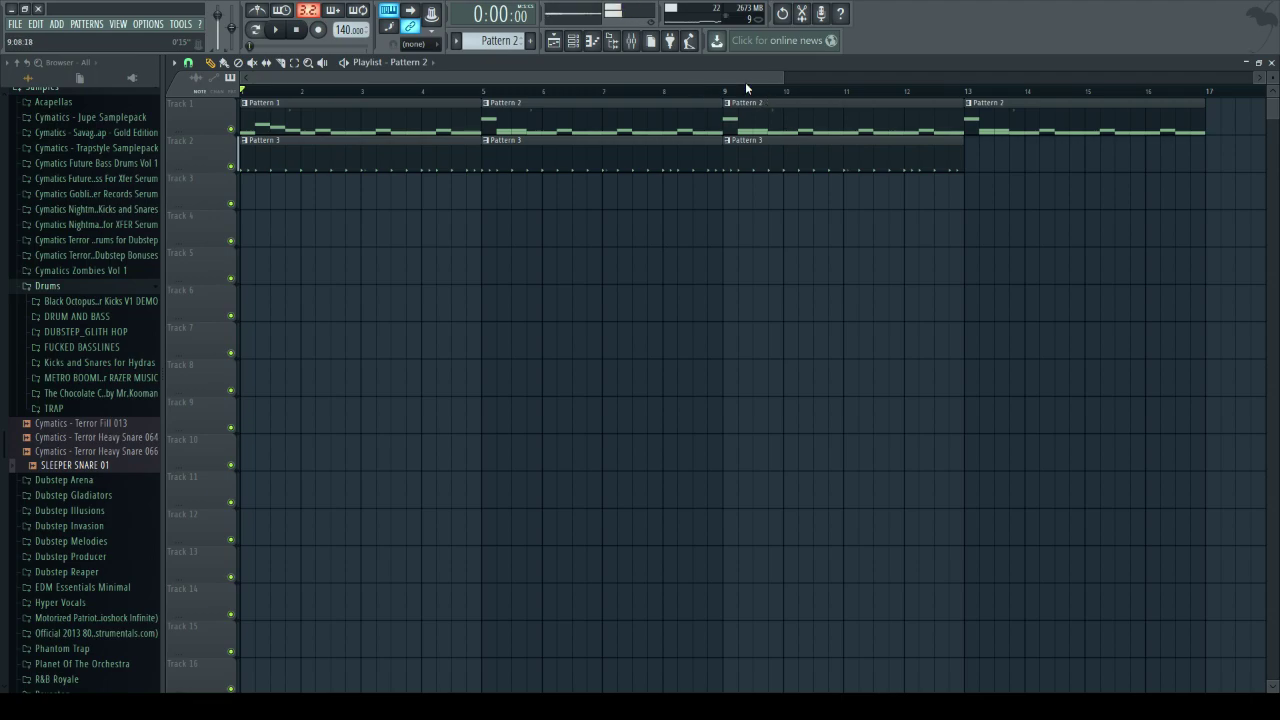
- Check the Master mixer track's effects and play the arrangement from around bar 4 to the Pattern 2 section
click(632, 42)
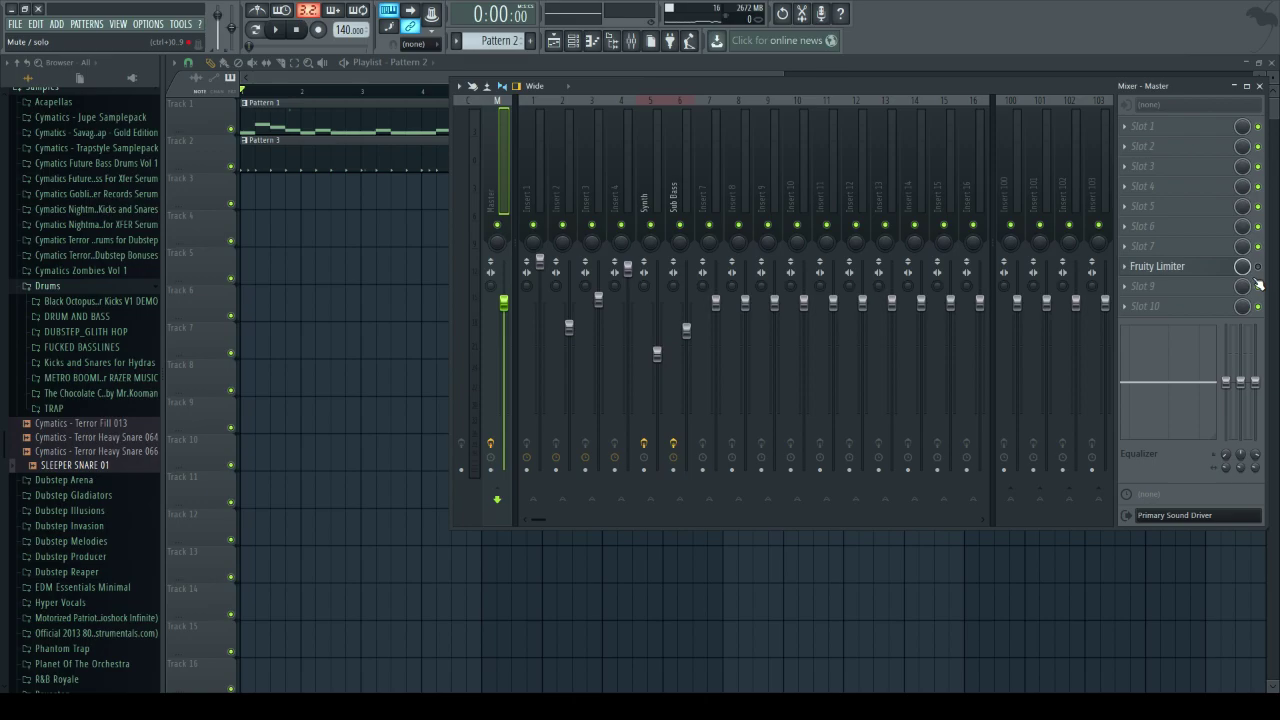
click(438, 97)
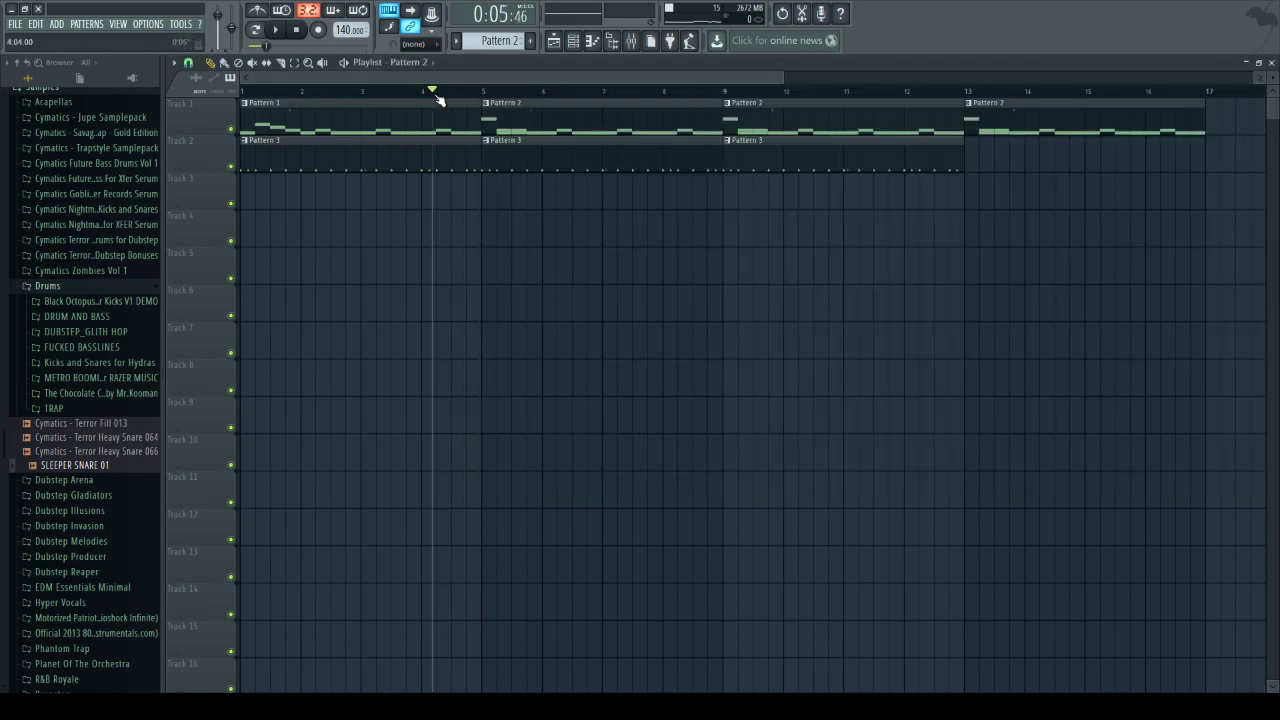
click(273, 30)
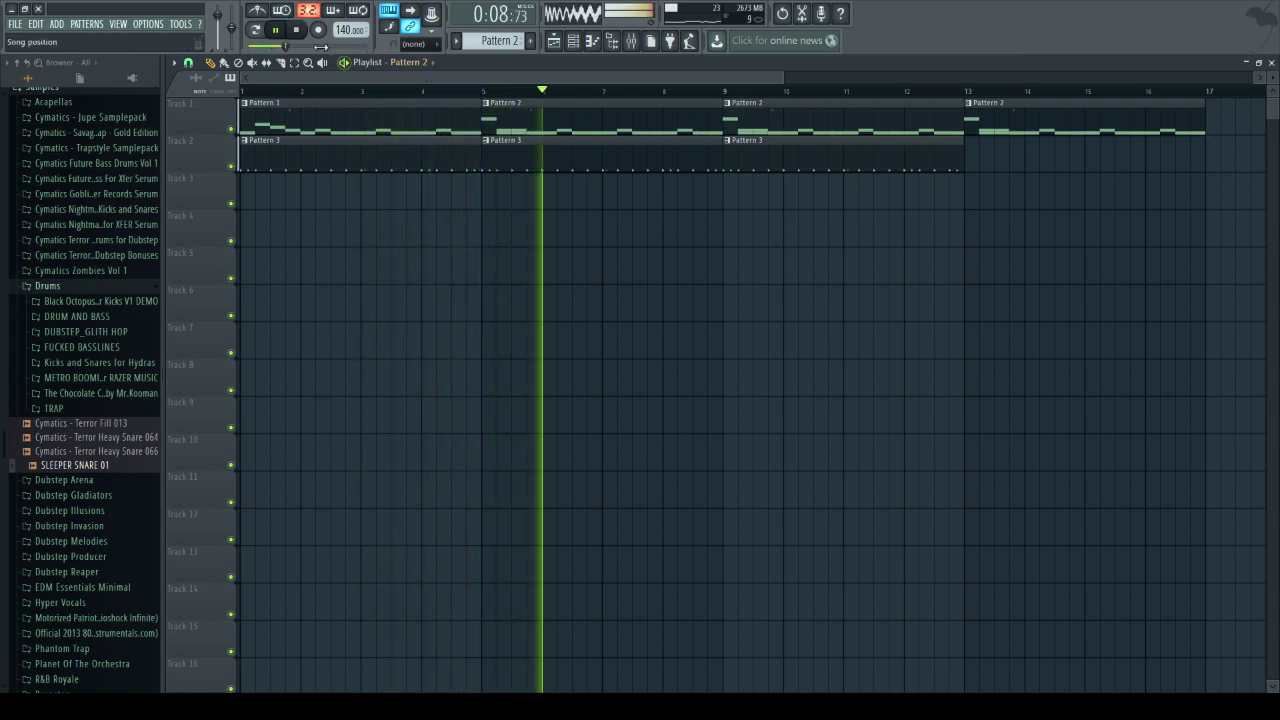
click(478, 91)
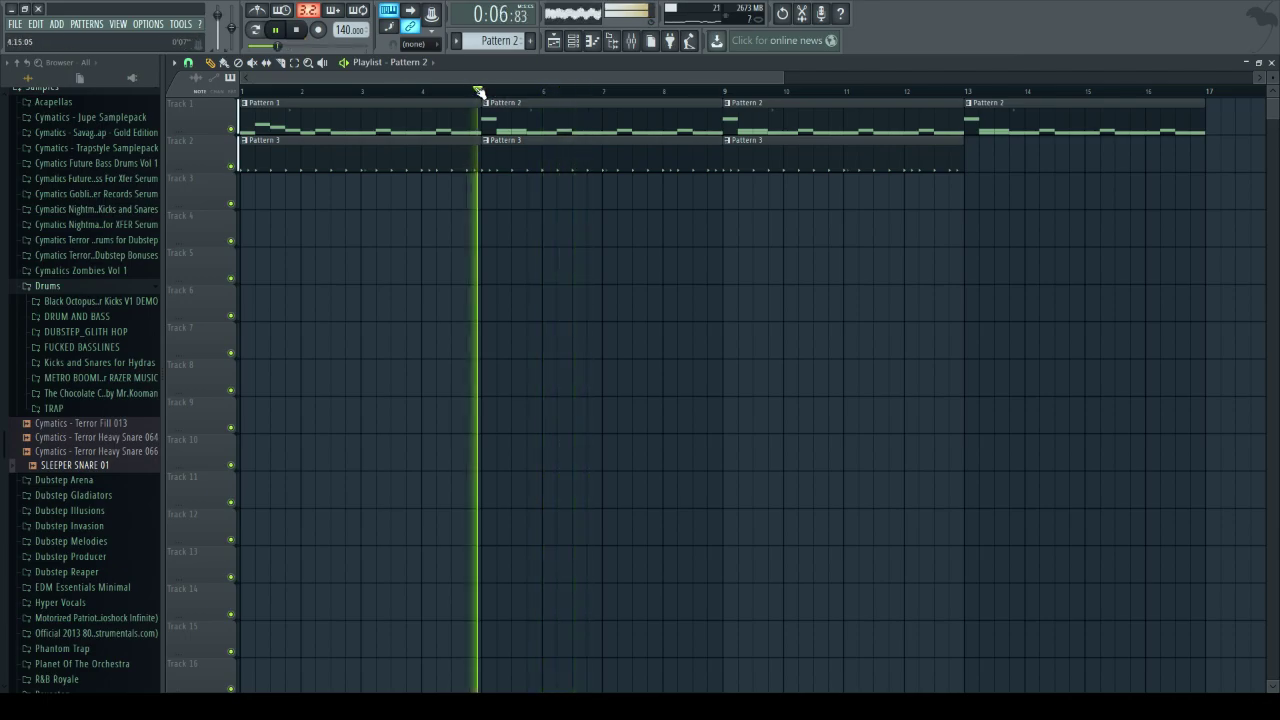
- Add a one-beat F4 note on the fourth beat of bar 1 in Pattern 2's Massive #4 part and play the pattern
double_click(525, 131)
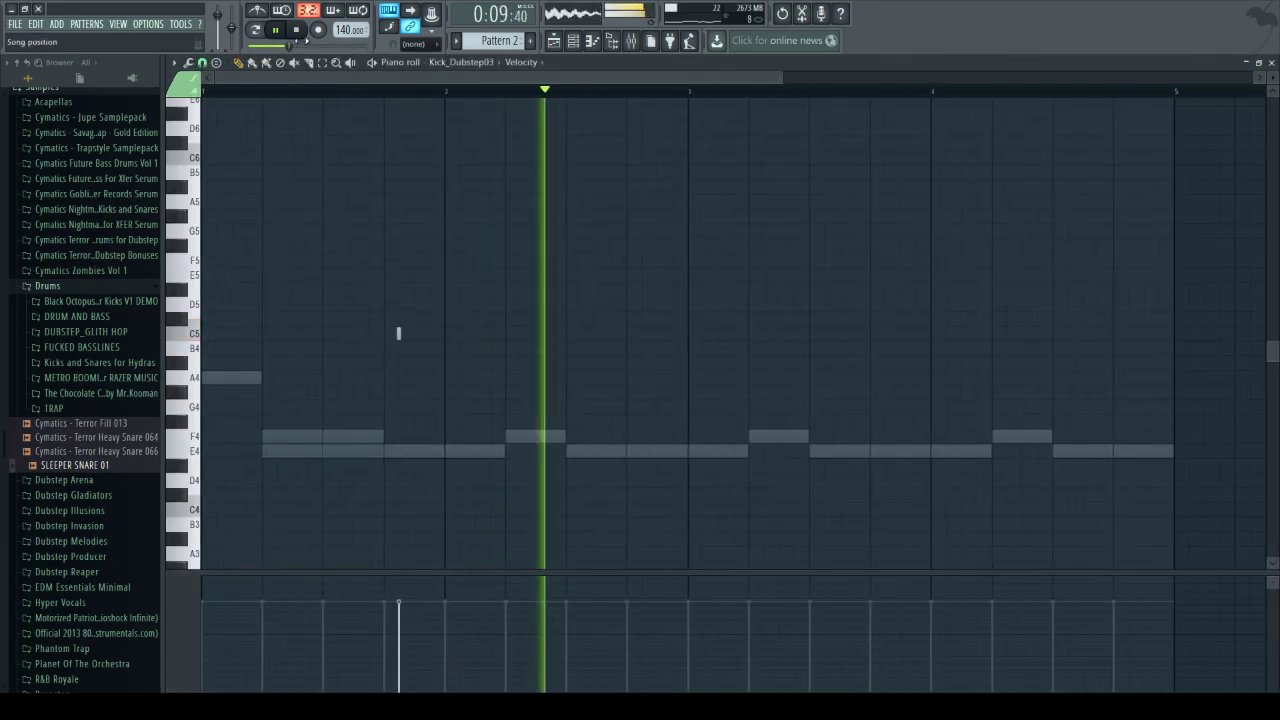
key(l)
key(F6)
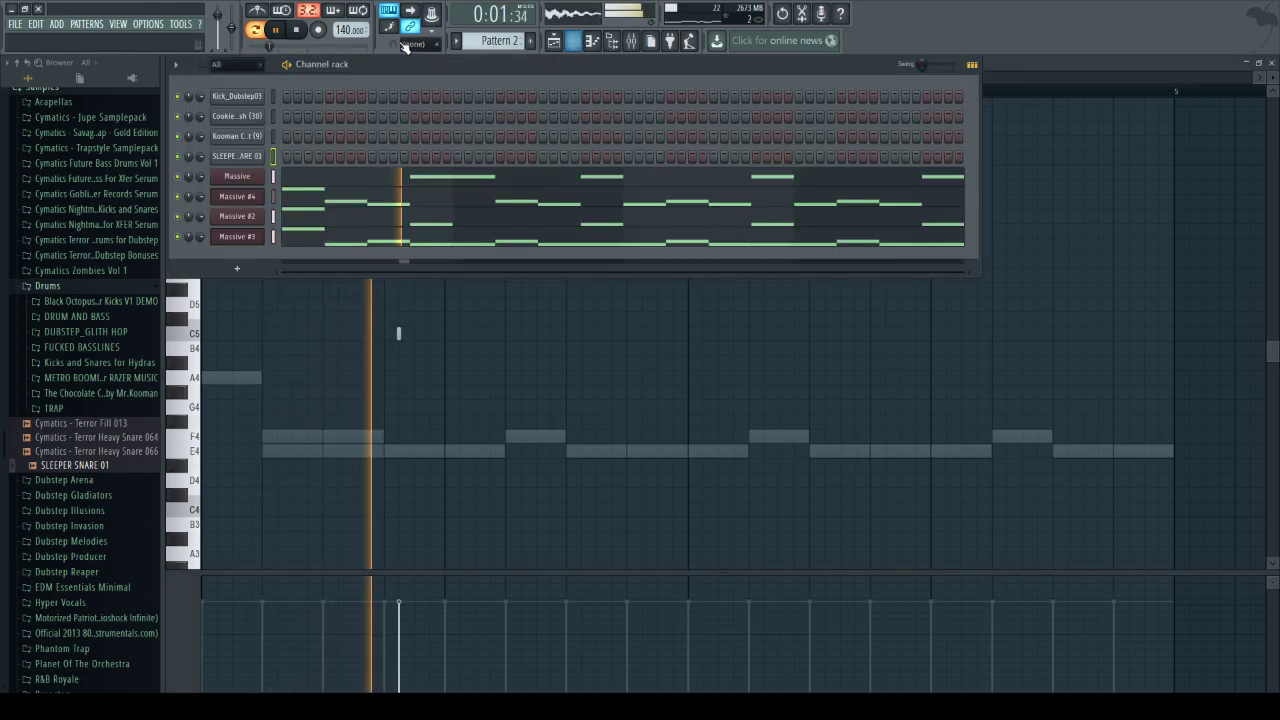
click(448, 193)
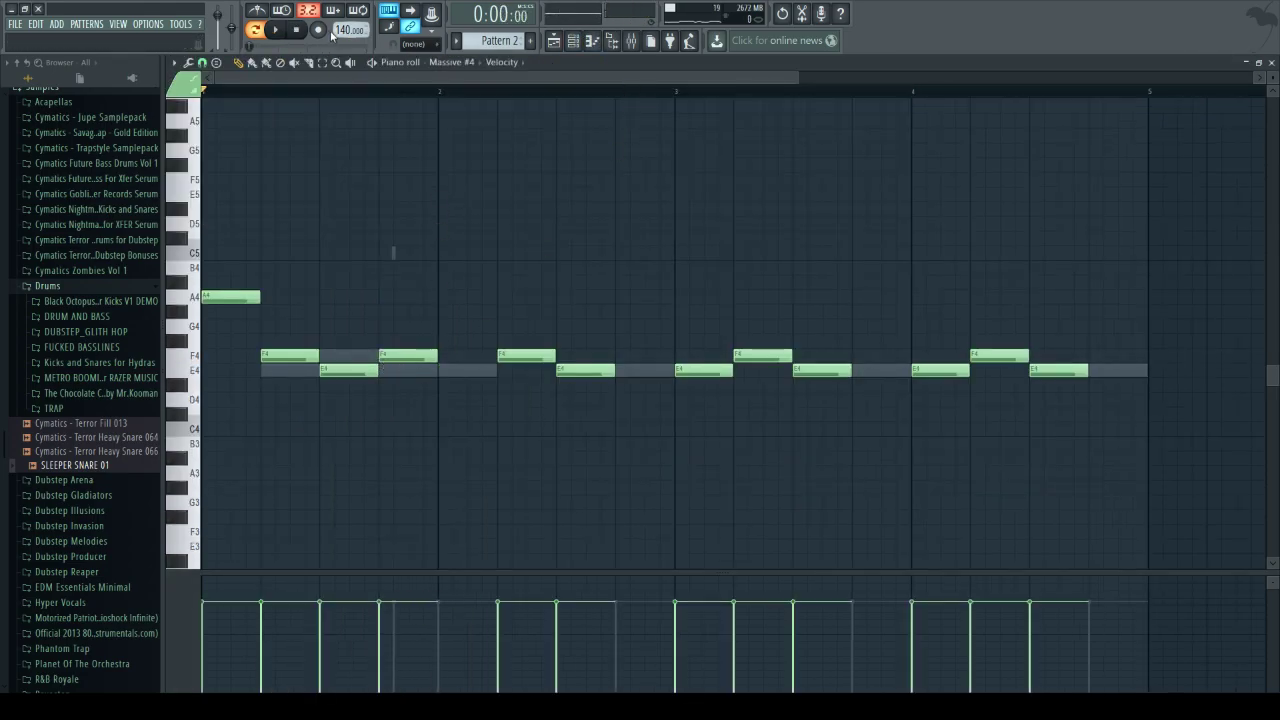
key(space)
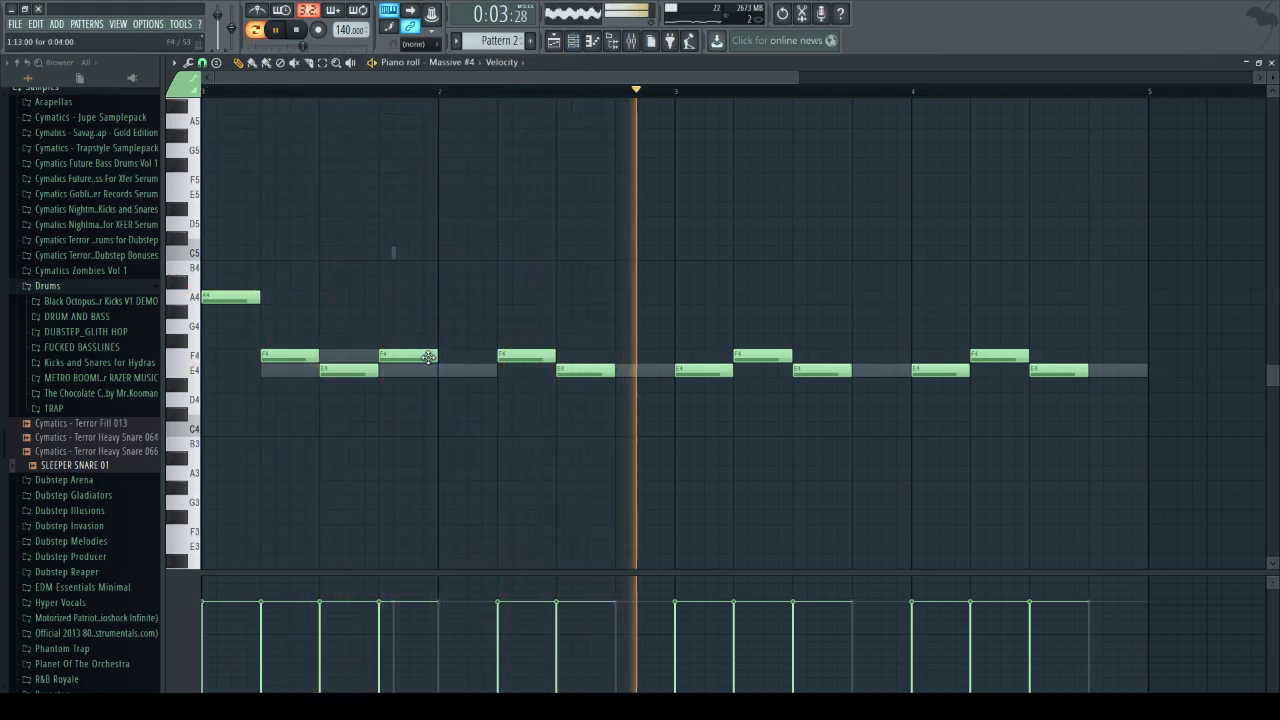
- Raise the E4 note on the fourth beat of bar 1 to F4 in Pattern 2's Massive #2 part
click(590, 40)
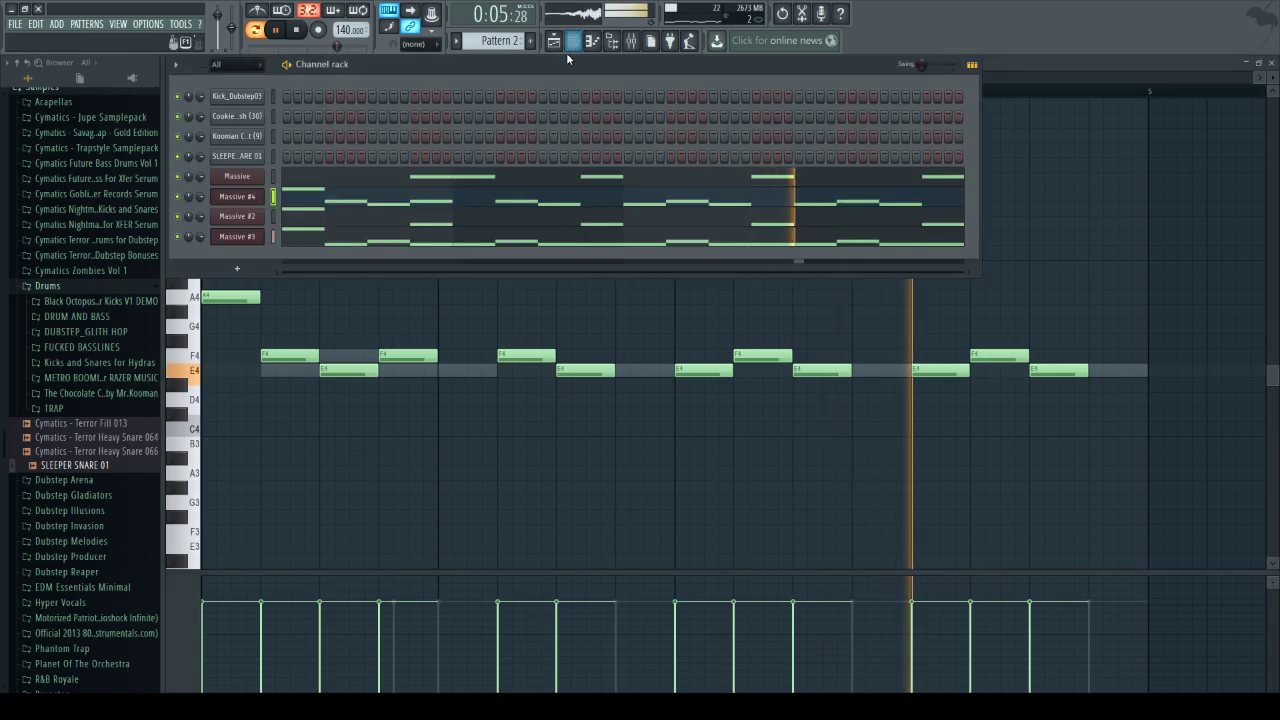
click(471, 216)
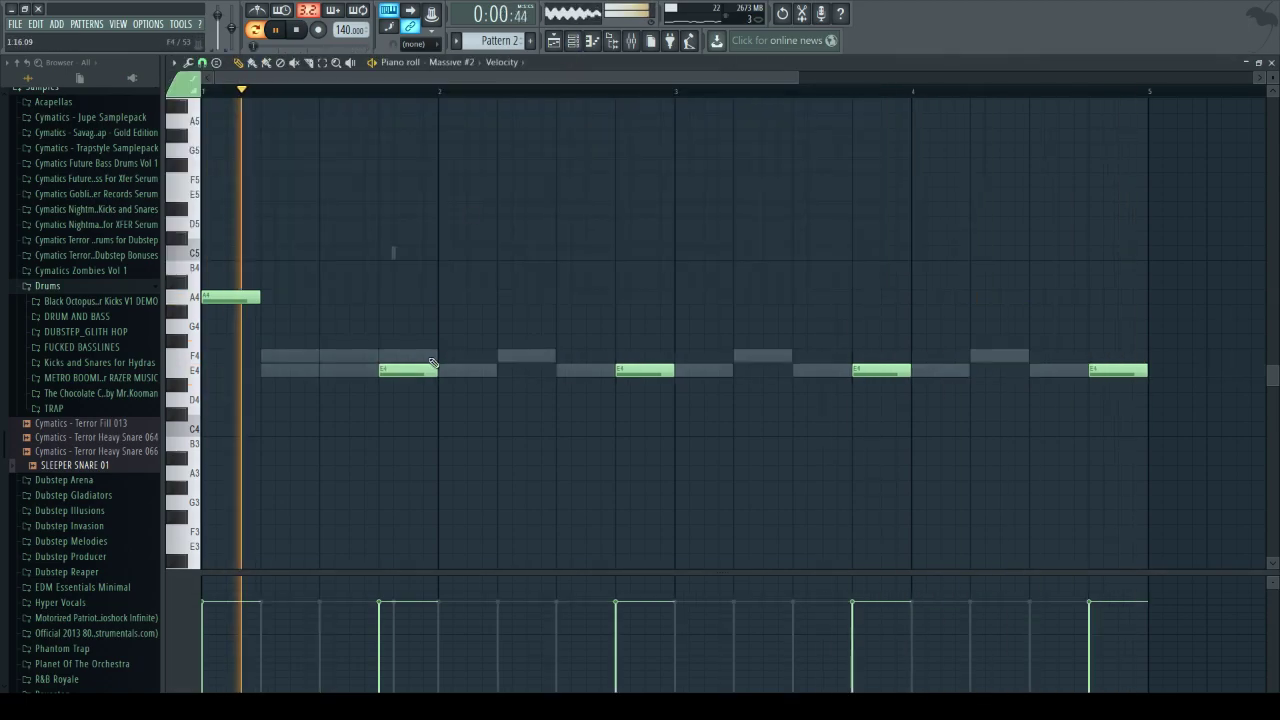
drag(407, 358, 405, 352)
key(F6)
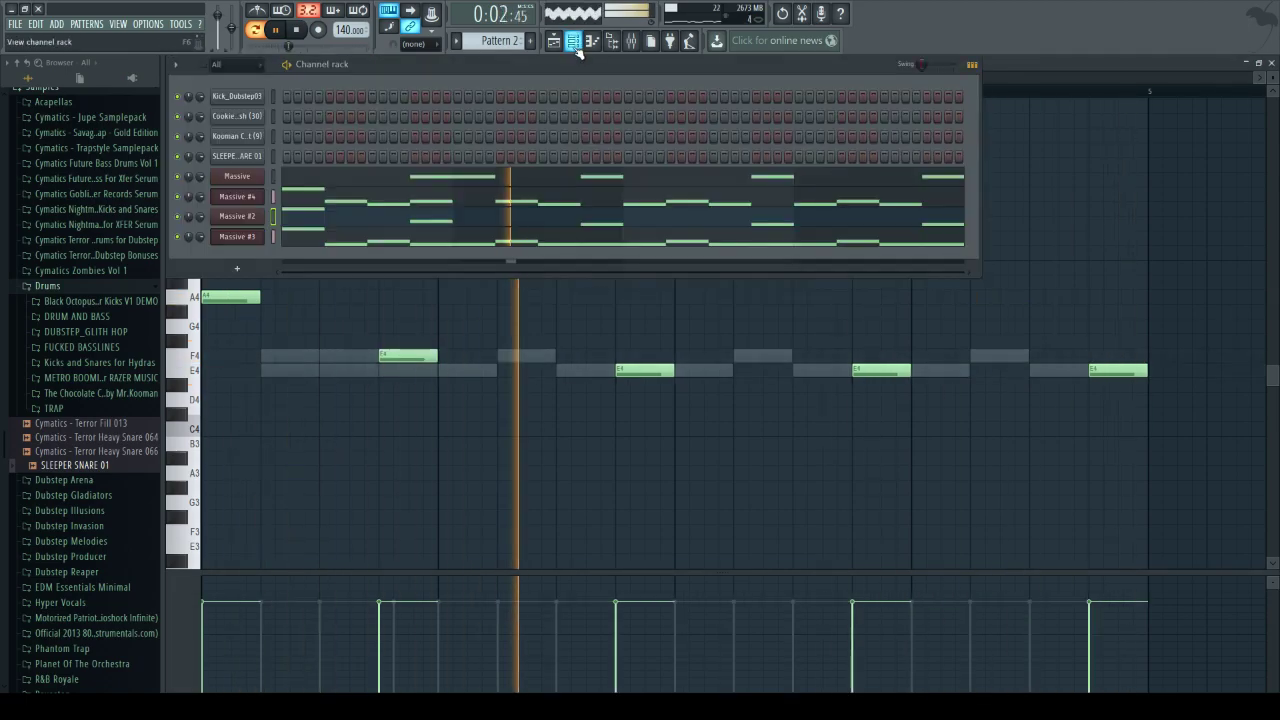
key(F5)
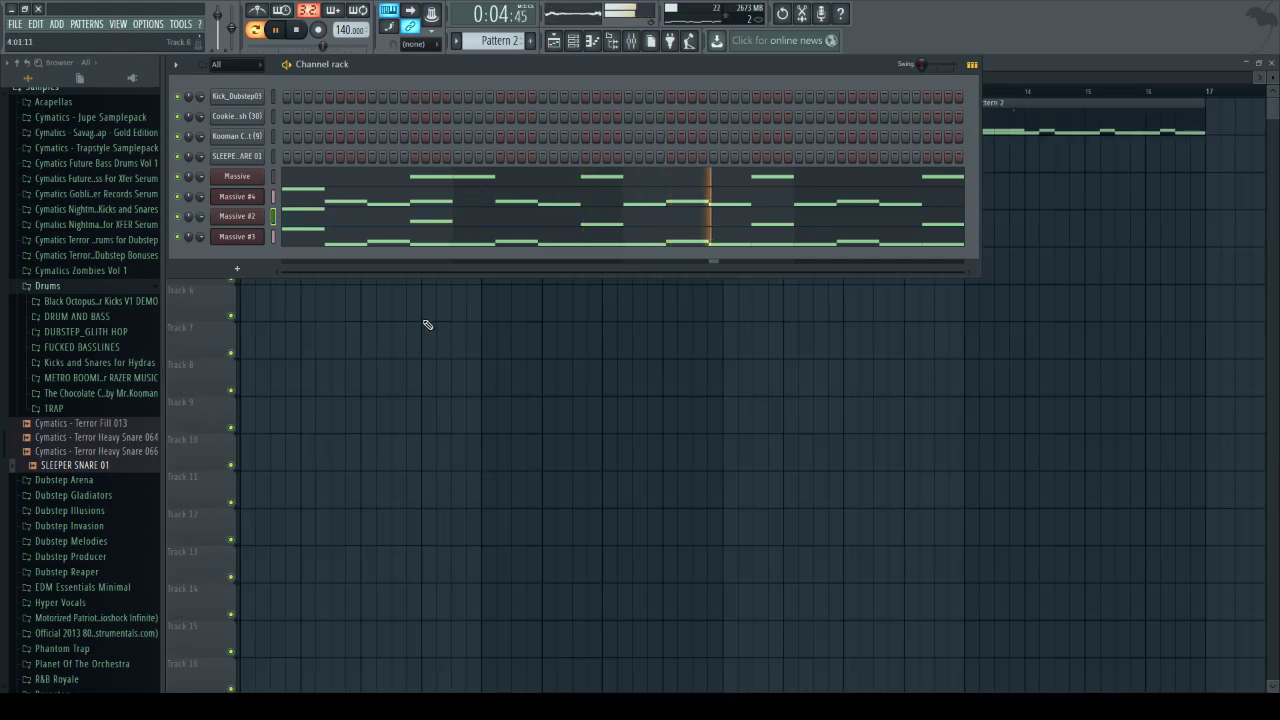
click(427, 222)
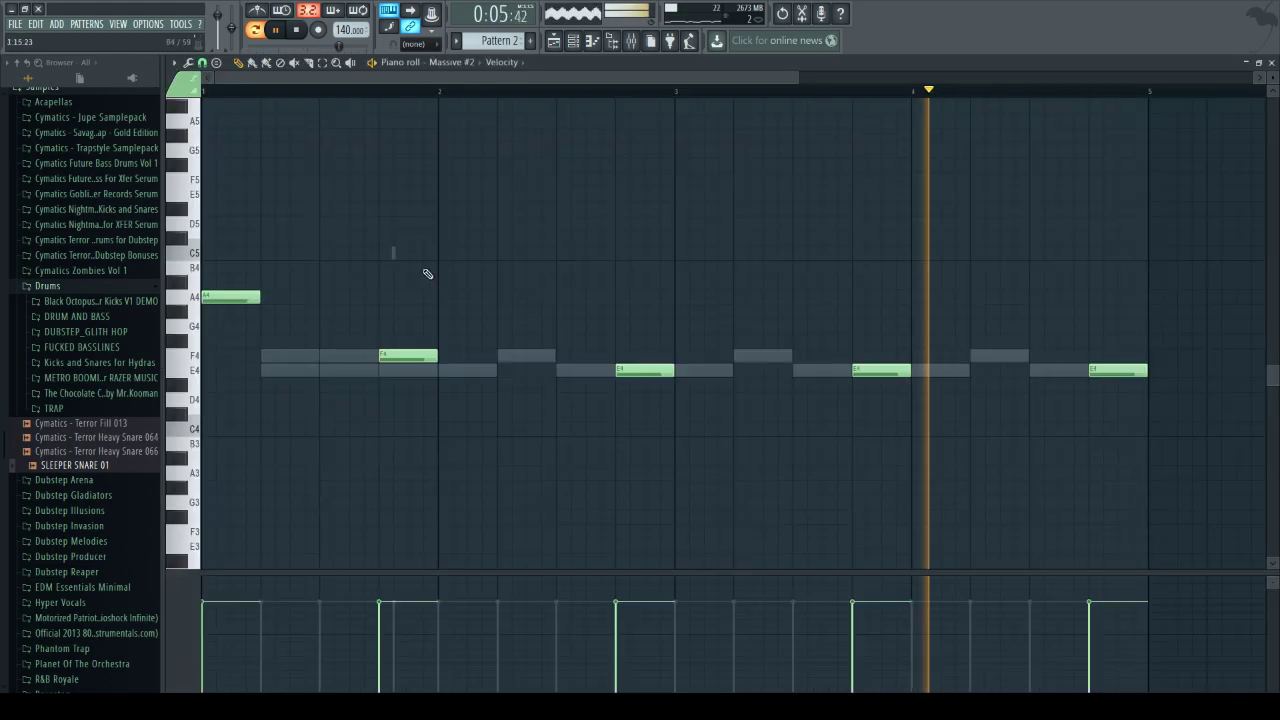
- Raise the Massive channel's note on the fourth beat of bar 1 to F4 in Pattern 2, and stop playback
click(575, 44)
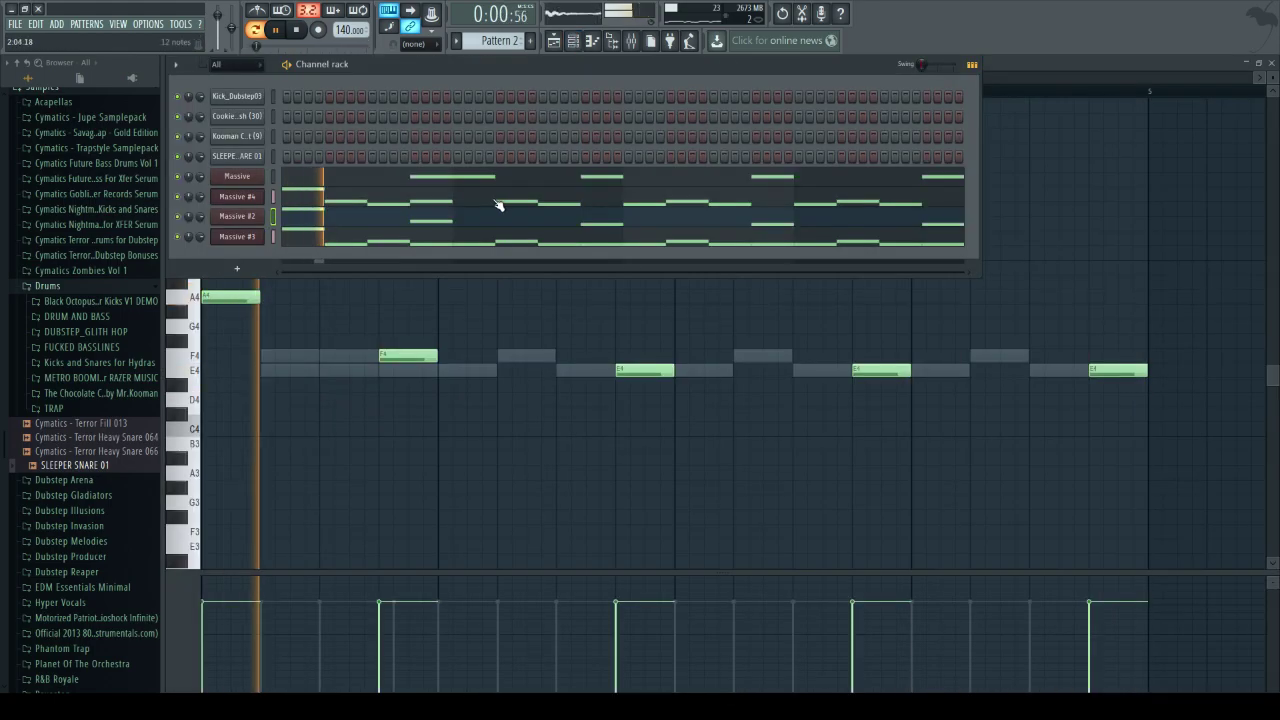
click(432, 178)
drag(412, 333, 409, 318)
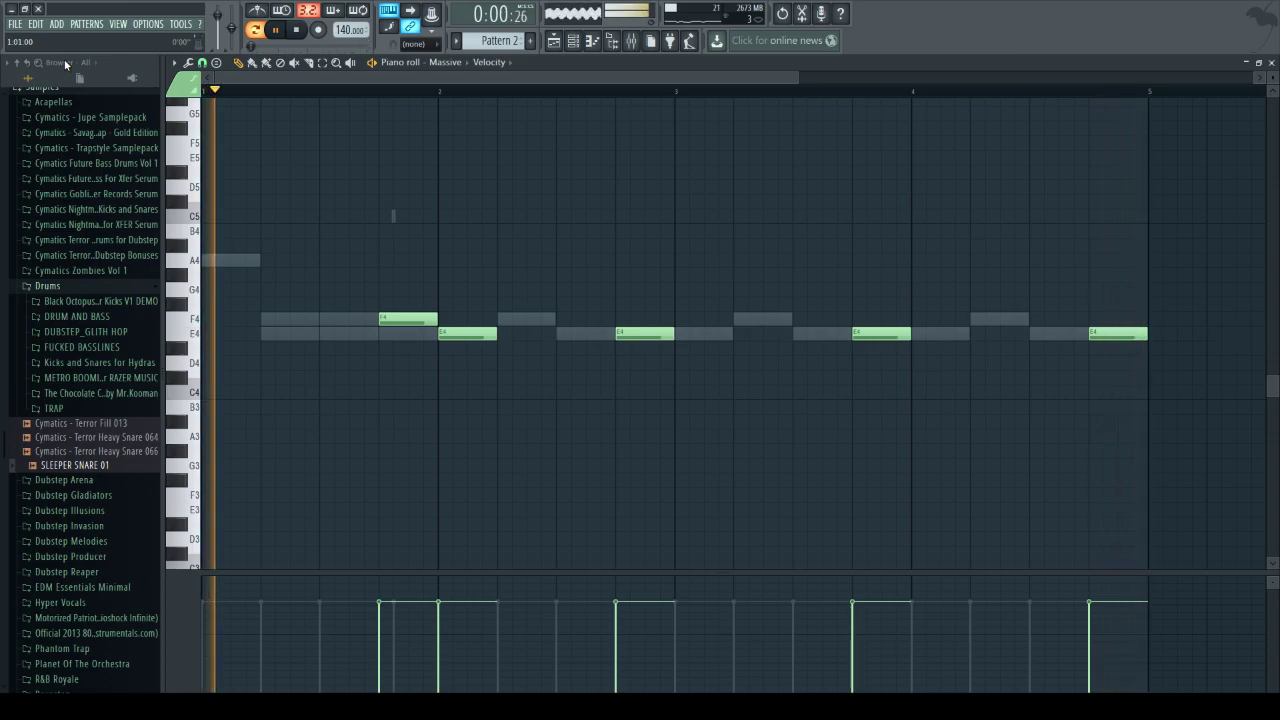
key(space)
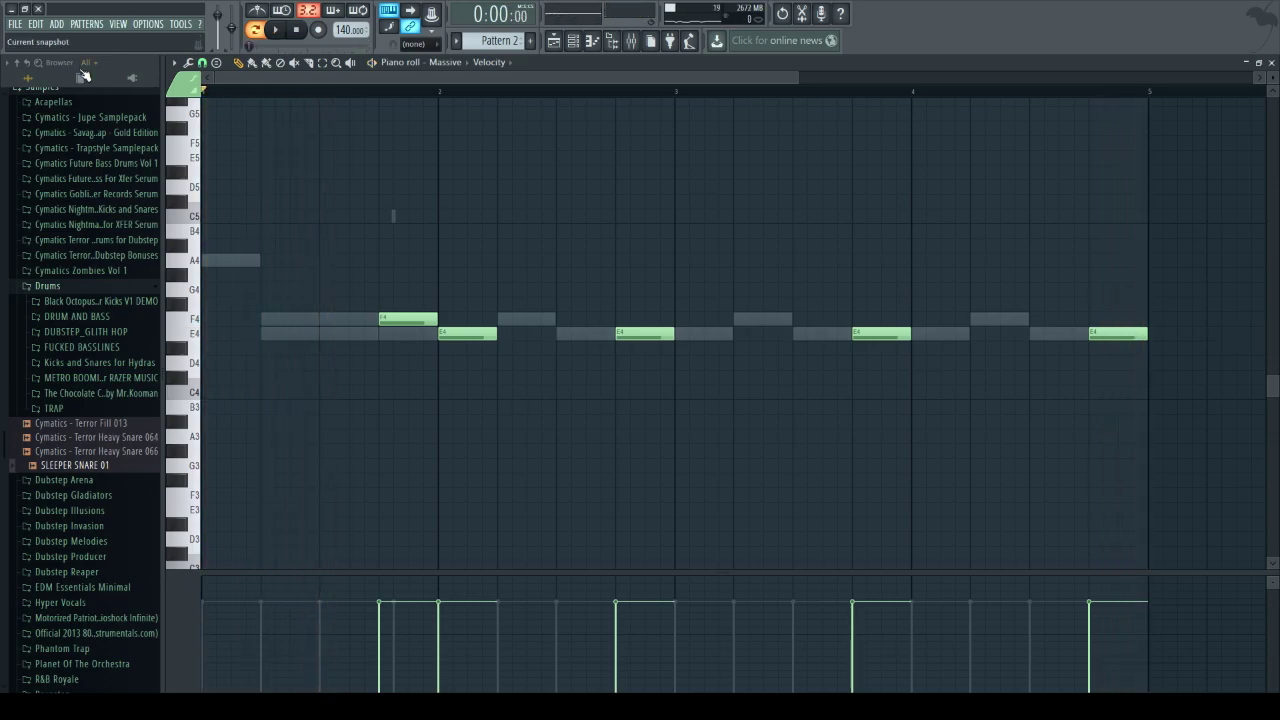
- Place another Pattern 3 clip on Track 2 at bar 13 of the playlist and play the song arrangement
scroll(307, 101, down, 5)
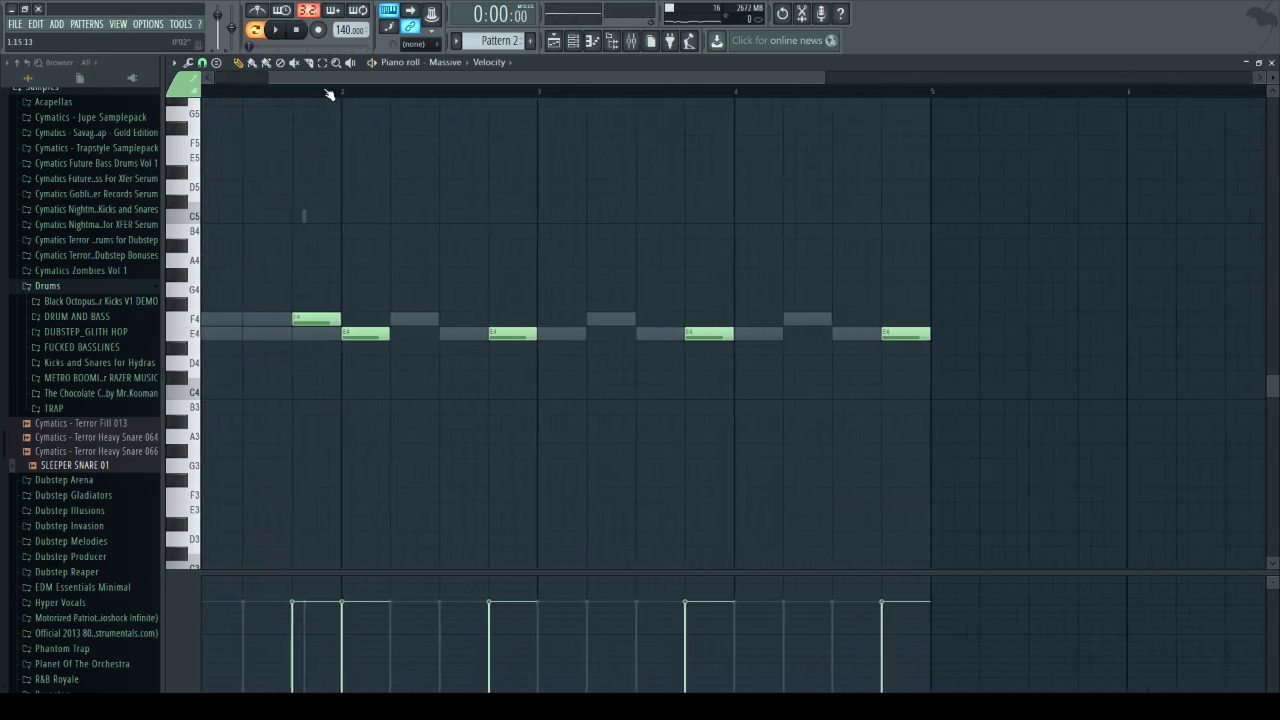
scroll(329, 94, down, 1)
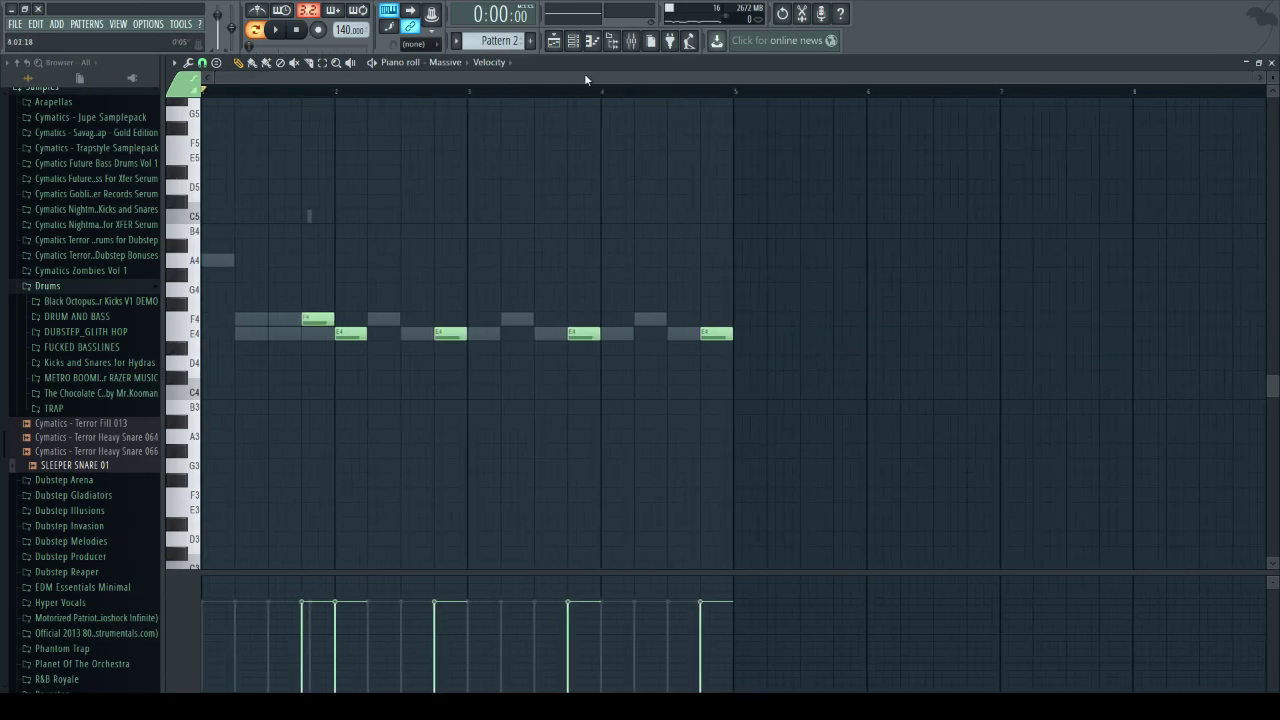
click(556, 41)
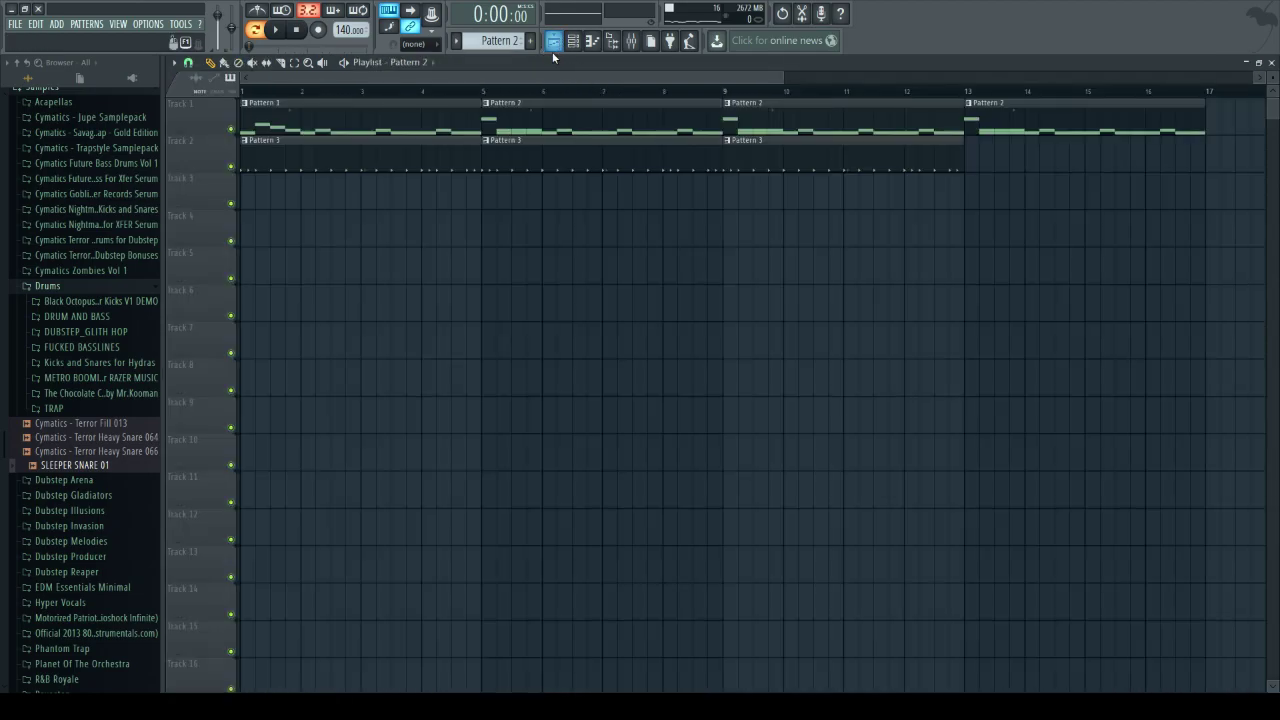
click(500, 90)
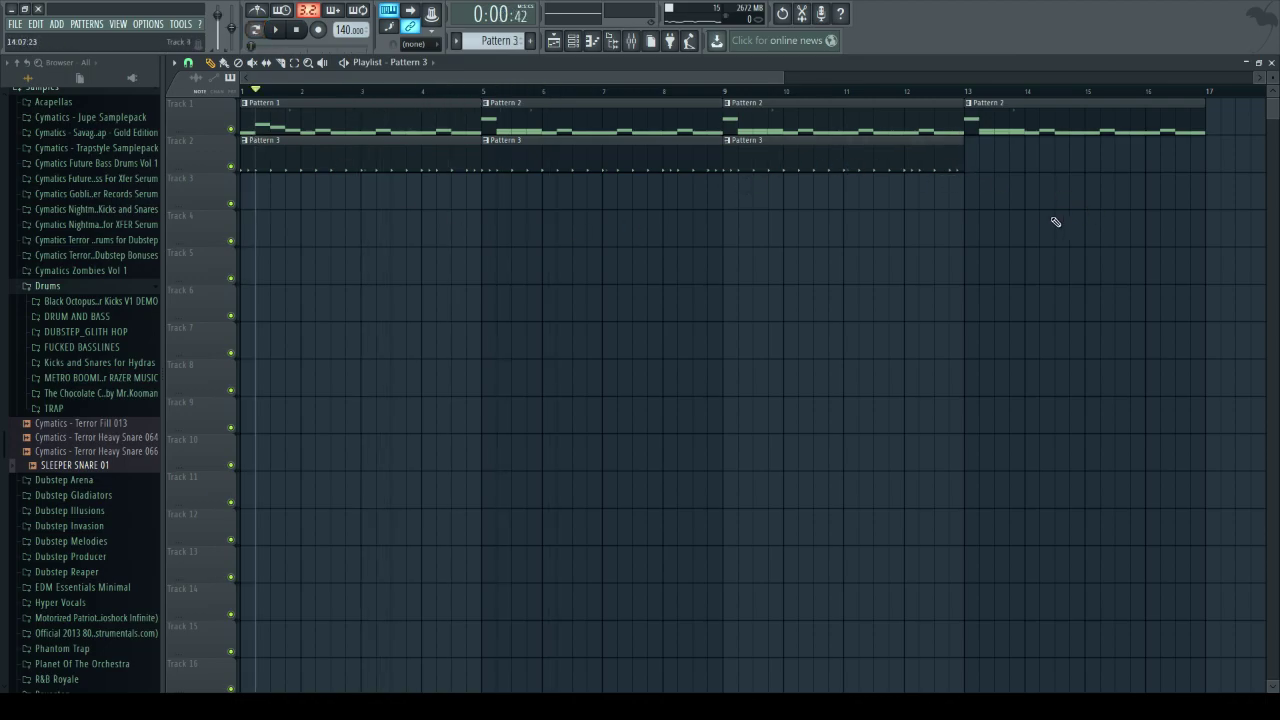
click(977, 208)
drag(1013, 203, 1005, 167)
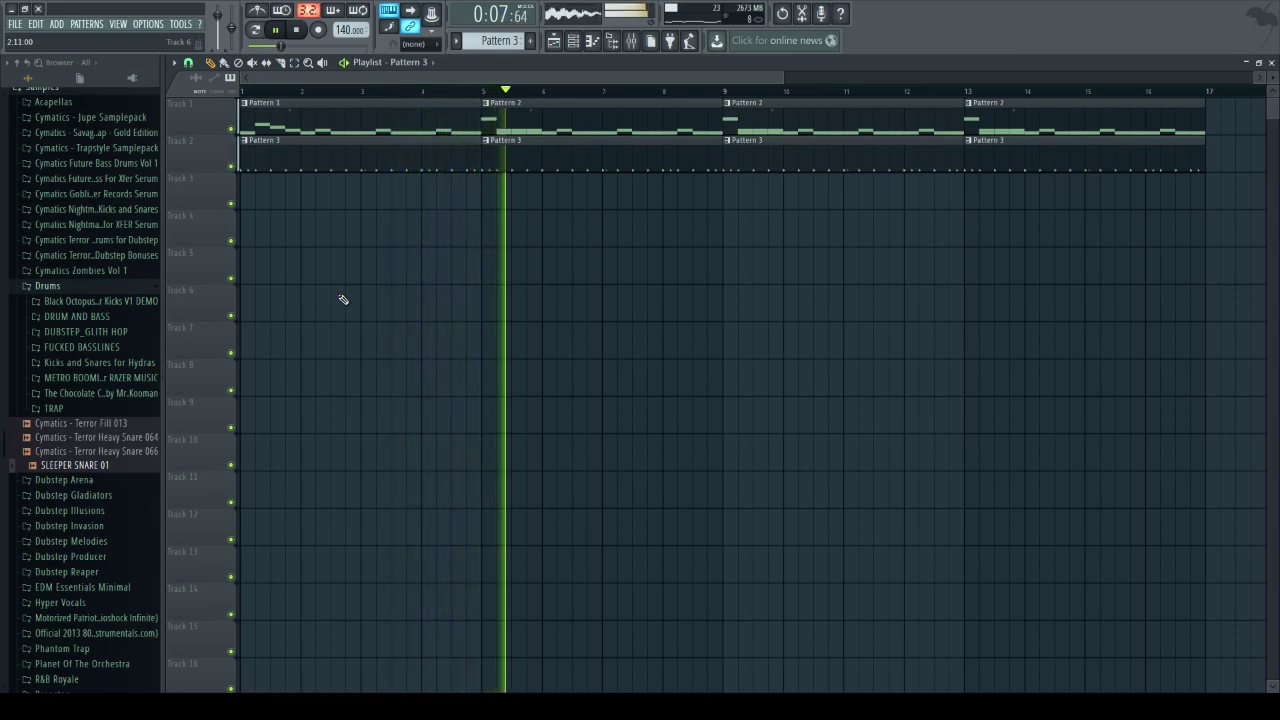
key(space)
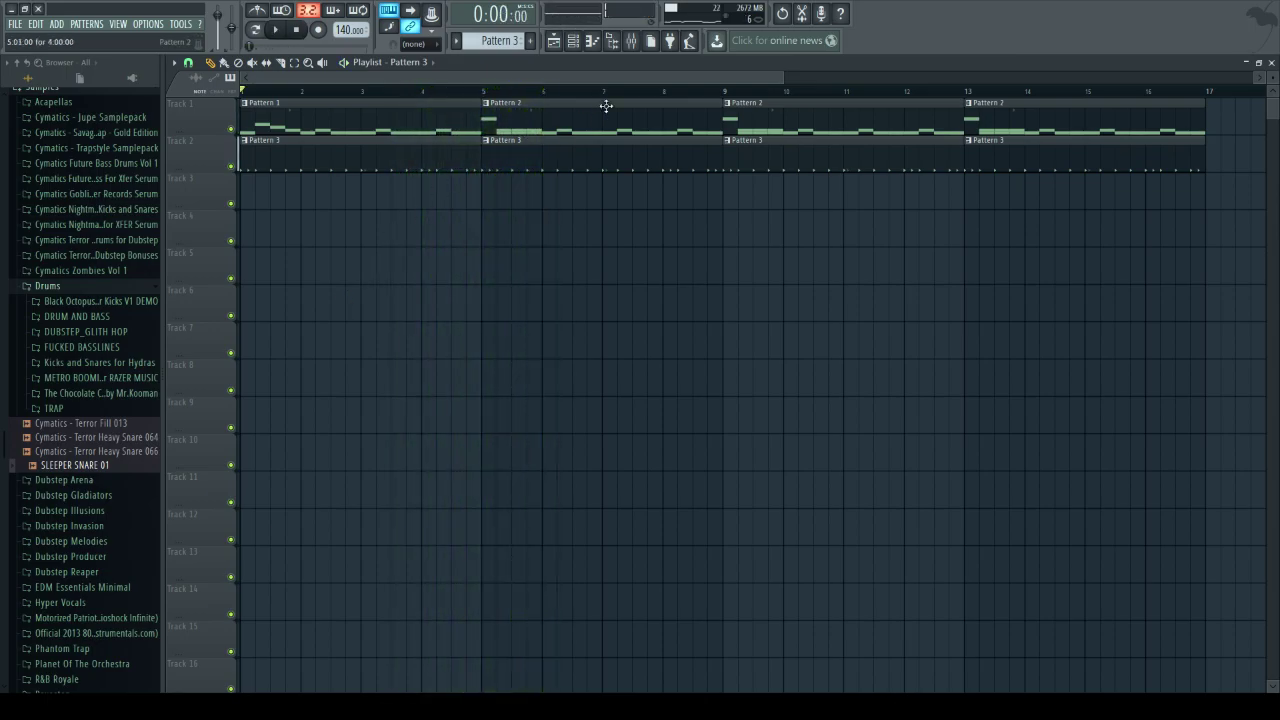
- Inspect the mixer tracks, then play the song arrangement from bar 6 through the start of bar 9
click(631, 43)
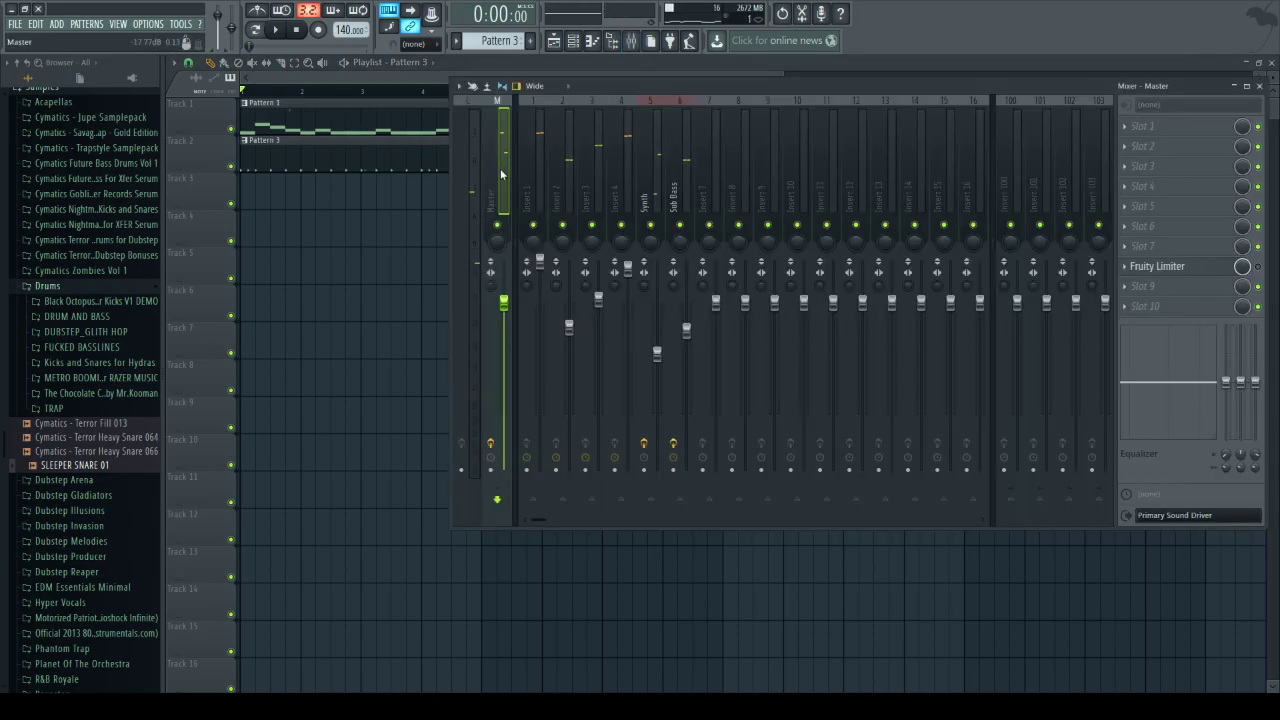
click(597, 195)
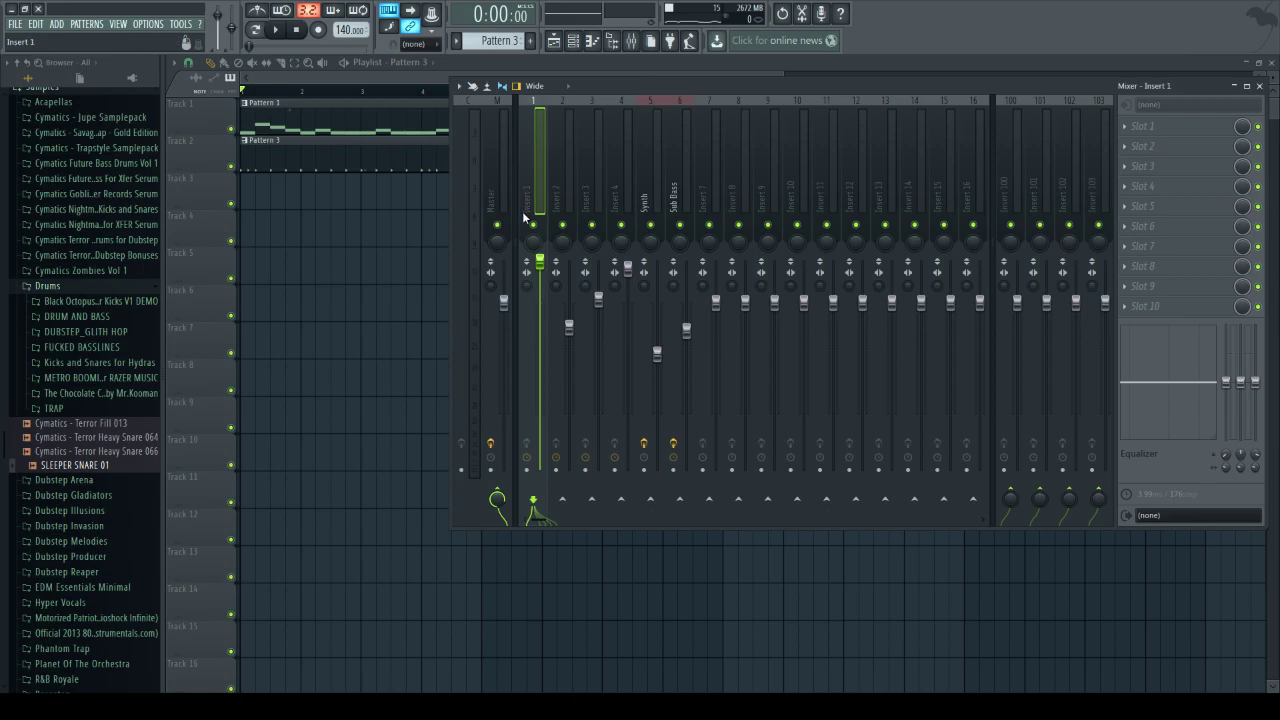
click(553, 42)
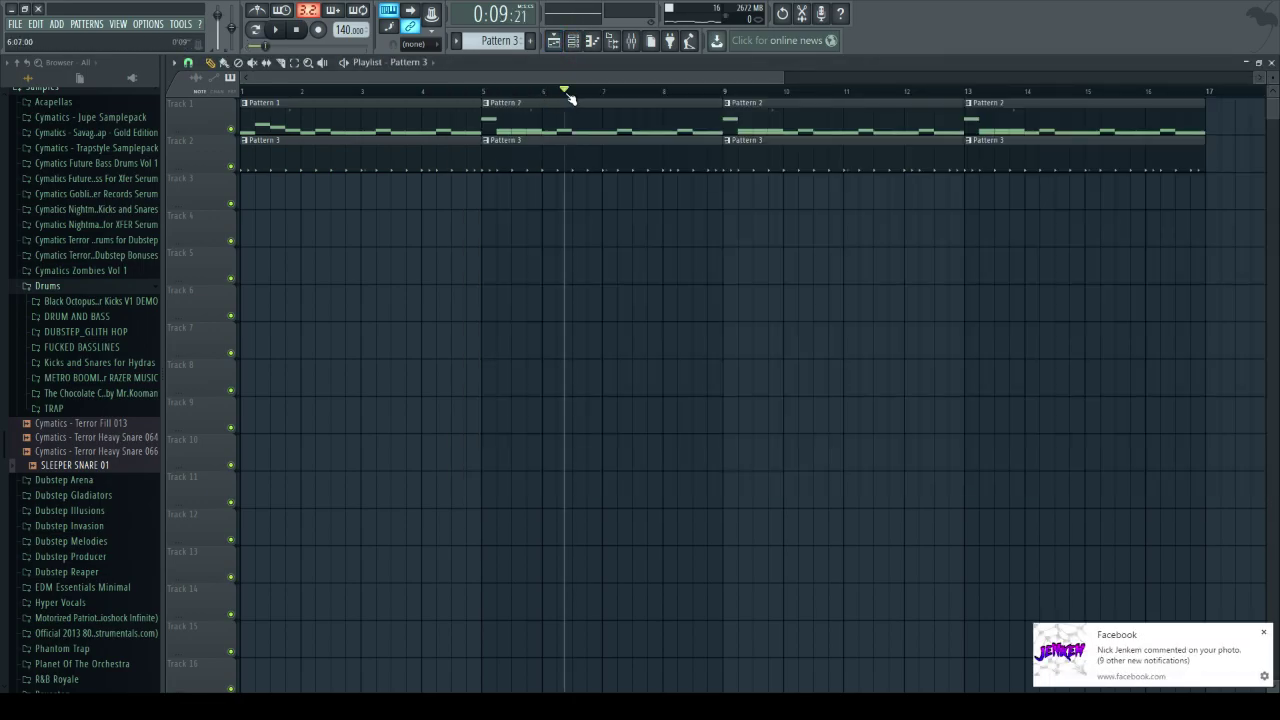
key(space)
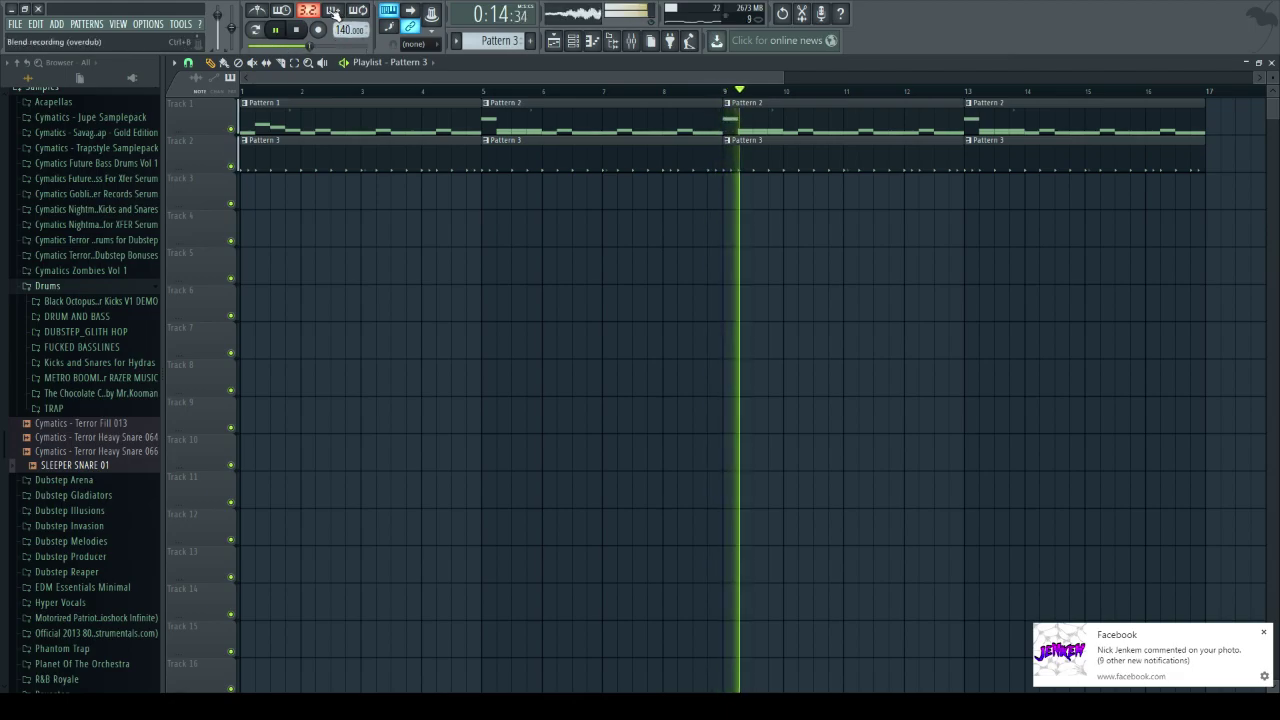
click(297, 31)
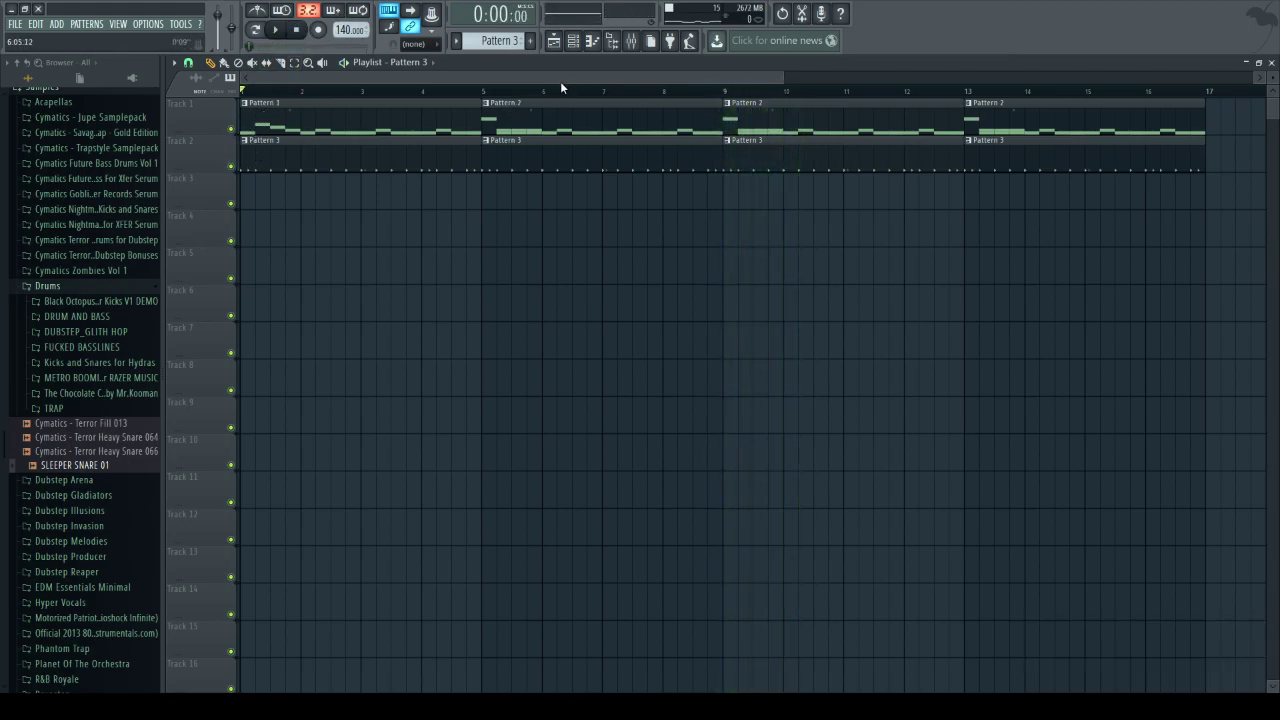
- Duplicate all Track 1 and Track 2 clips from bars 1–16 so the arrangement repeats from bar 17
scroll(561, 88, down, 2)
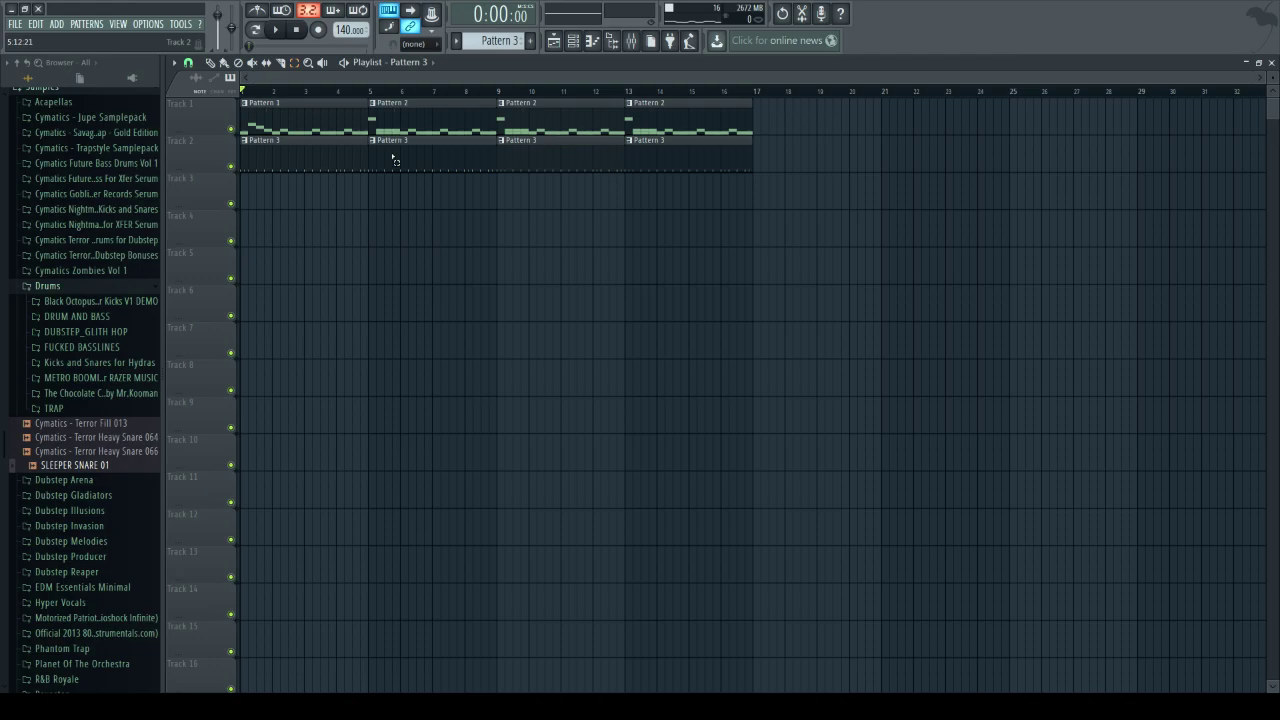
drag(775, 216, 231, 115)
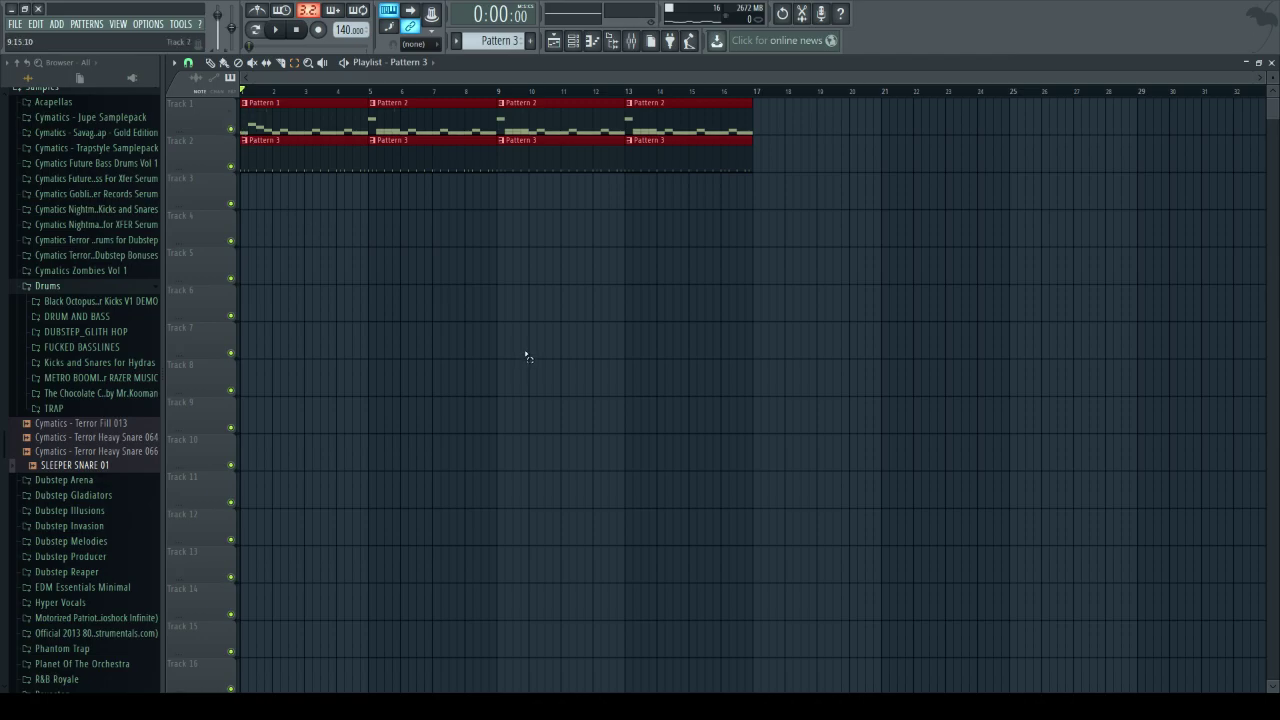
key(ctrl+b)
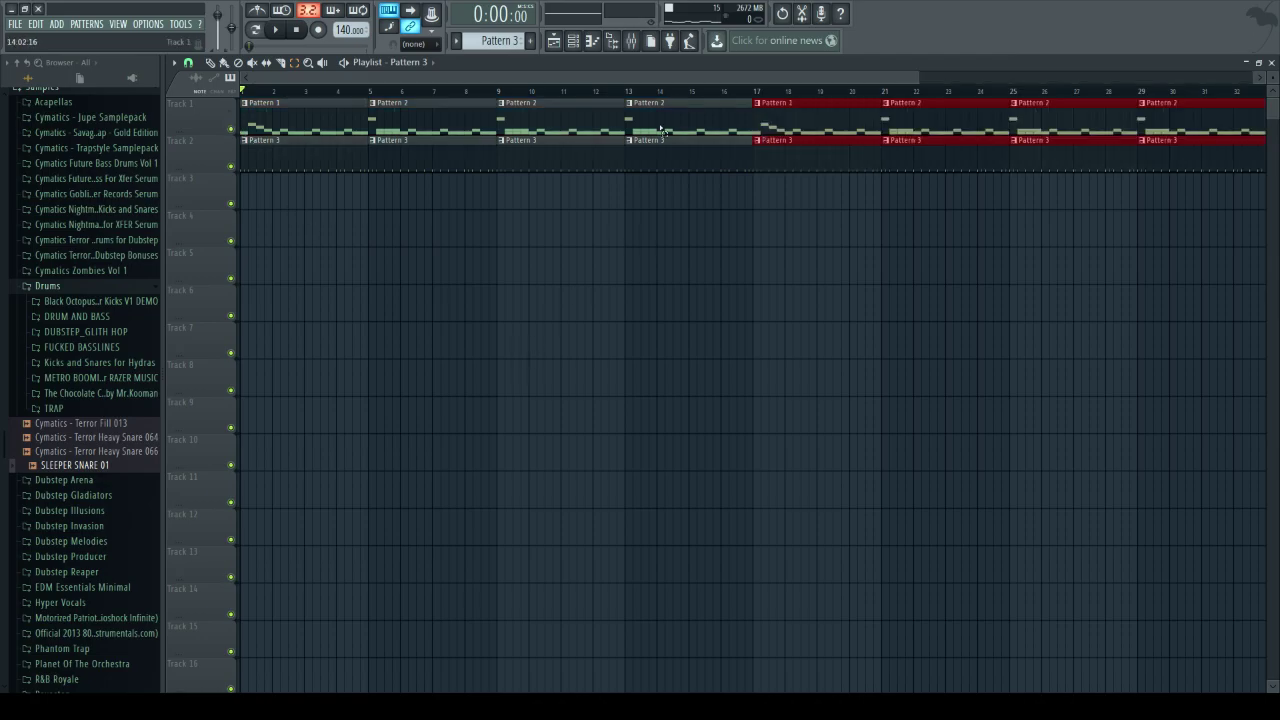
scroll(628, 96, down, 2)
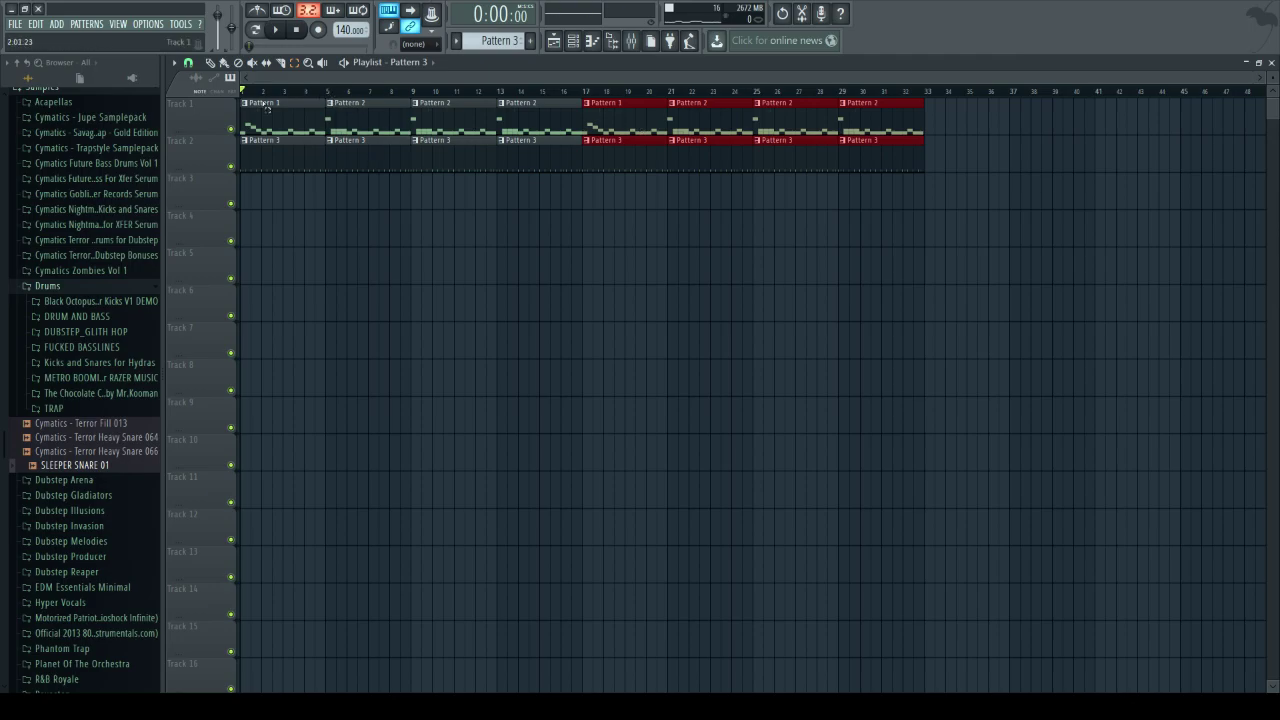
- Collapse the Drums sample folder, look through the Samples subfolders, and widen the browser to fit their full names
click(100, 292)
scroll(101, 296, up, 3)
scroll(101, 296, down, 5)
scroll(101, 296, up, 5)
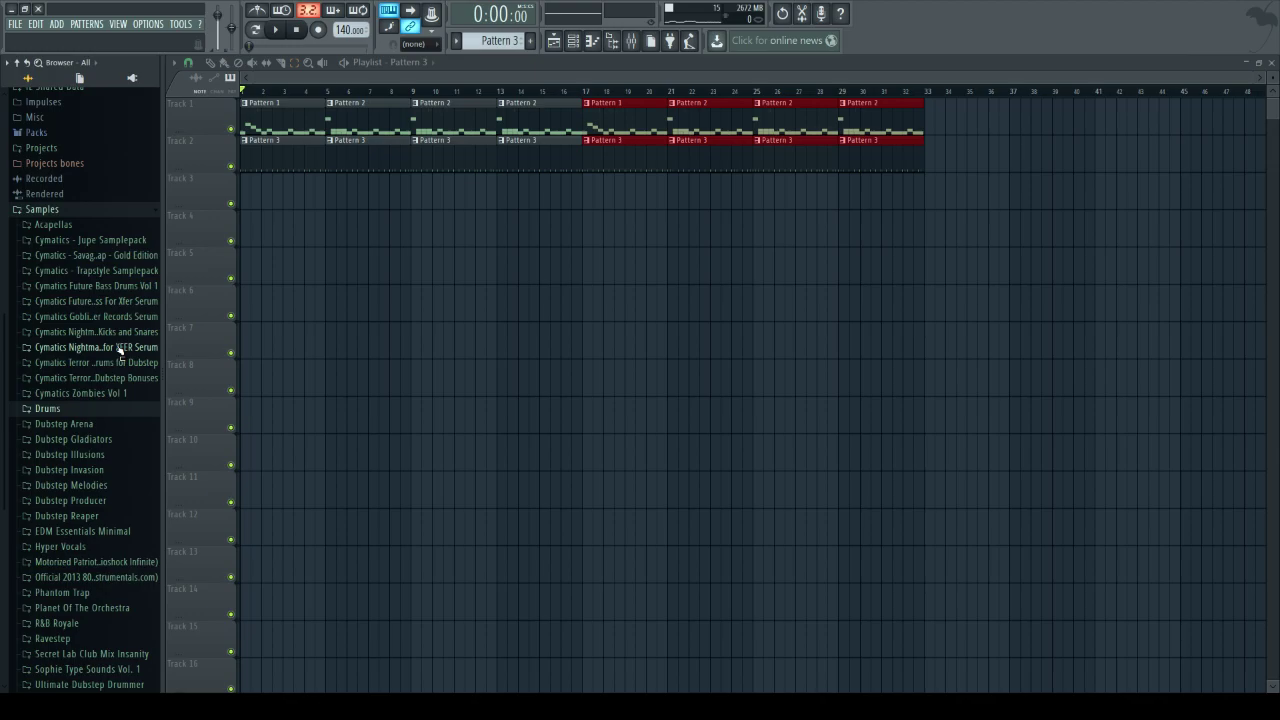
scroll(119, 350, down, 5)
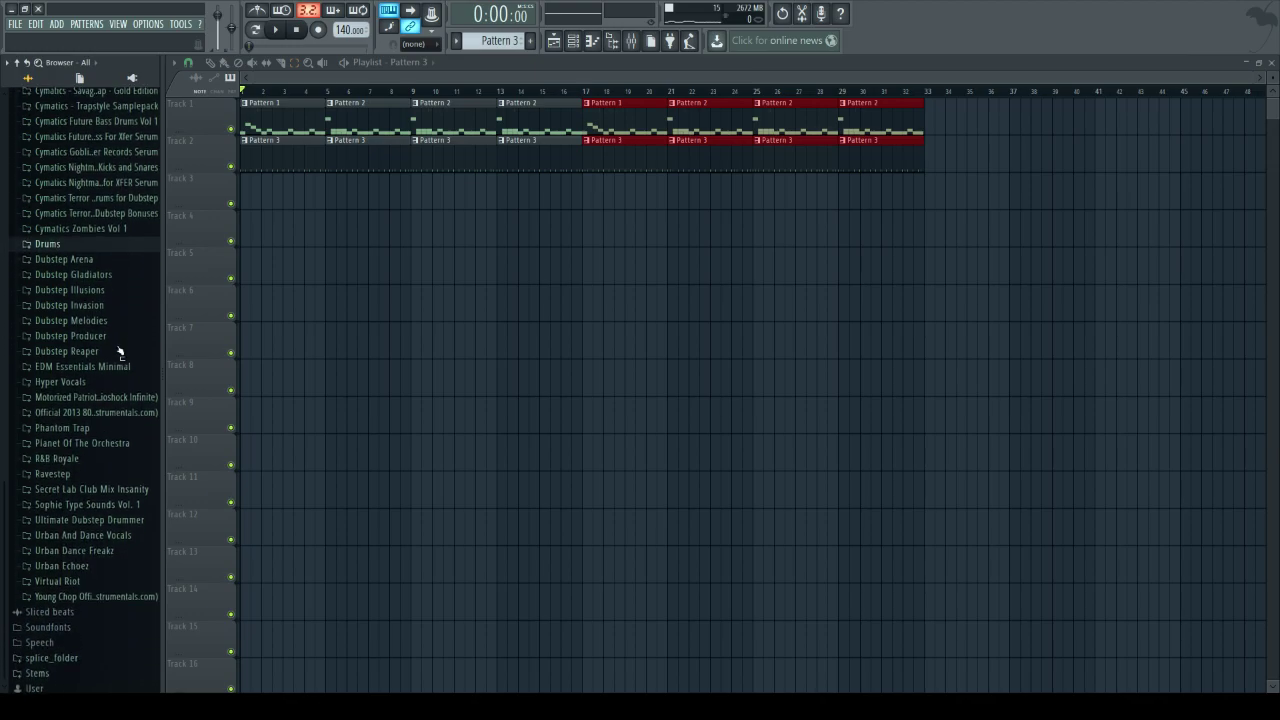
scroll(118, 350, up, 3)
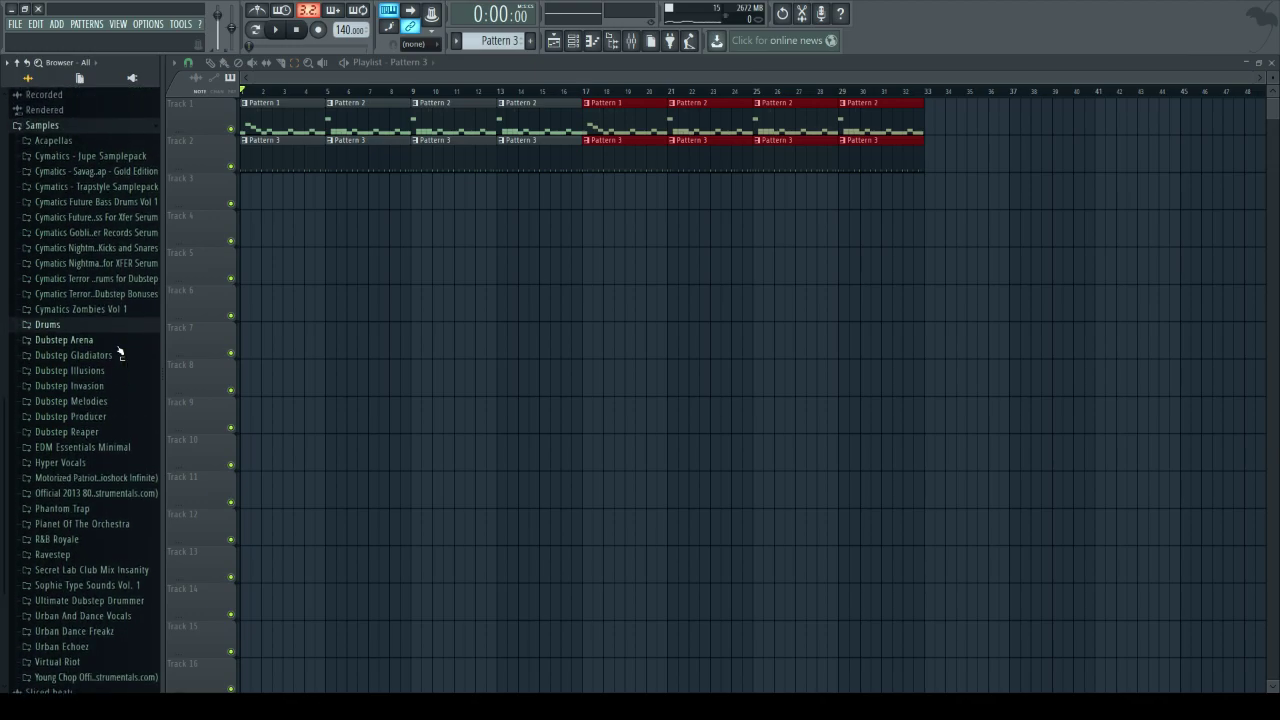
scroll(119, 352, up, 2)
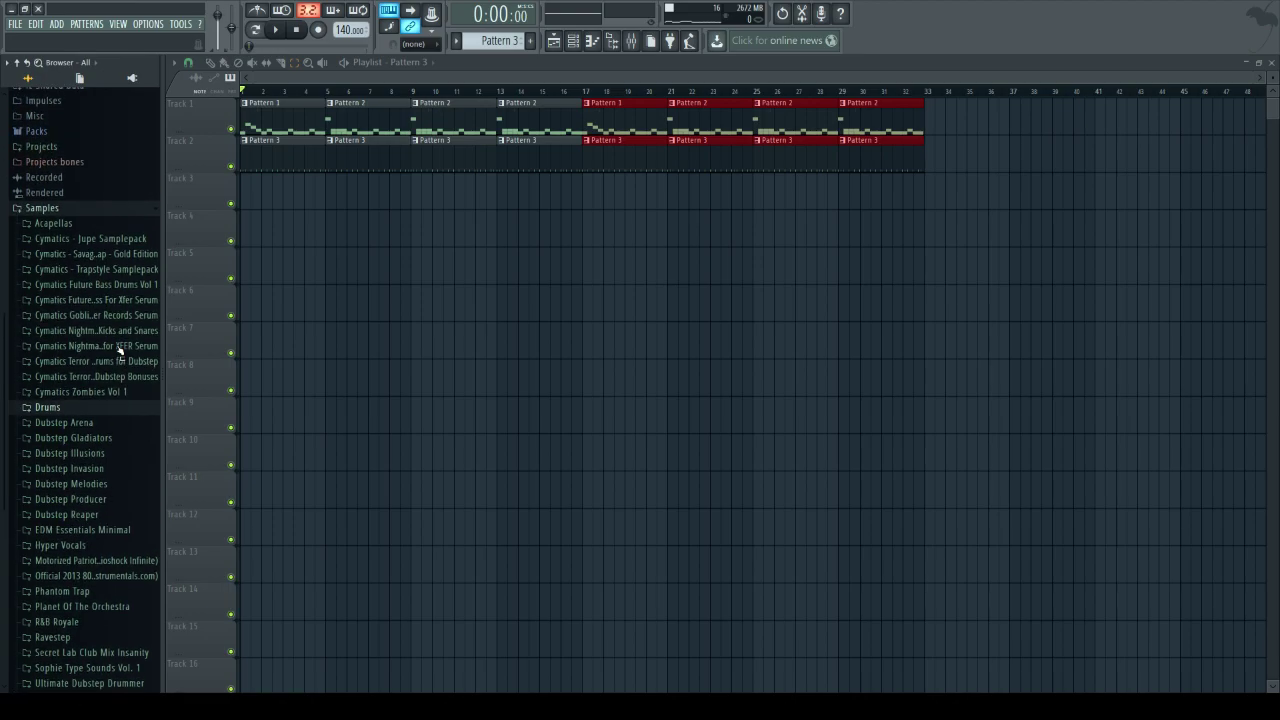
drag(162, 288, 250, 297)
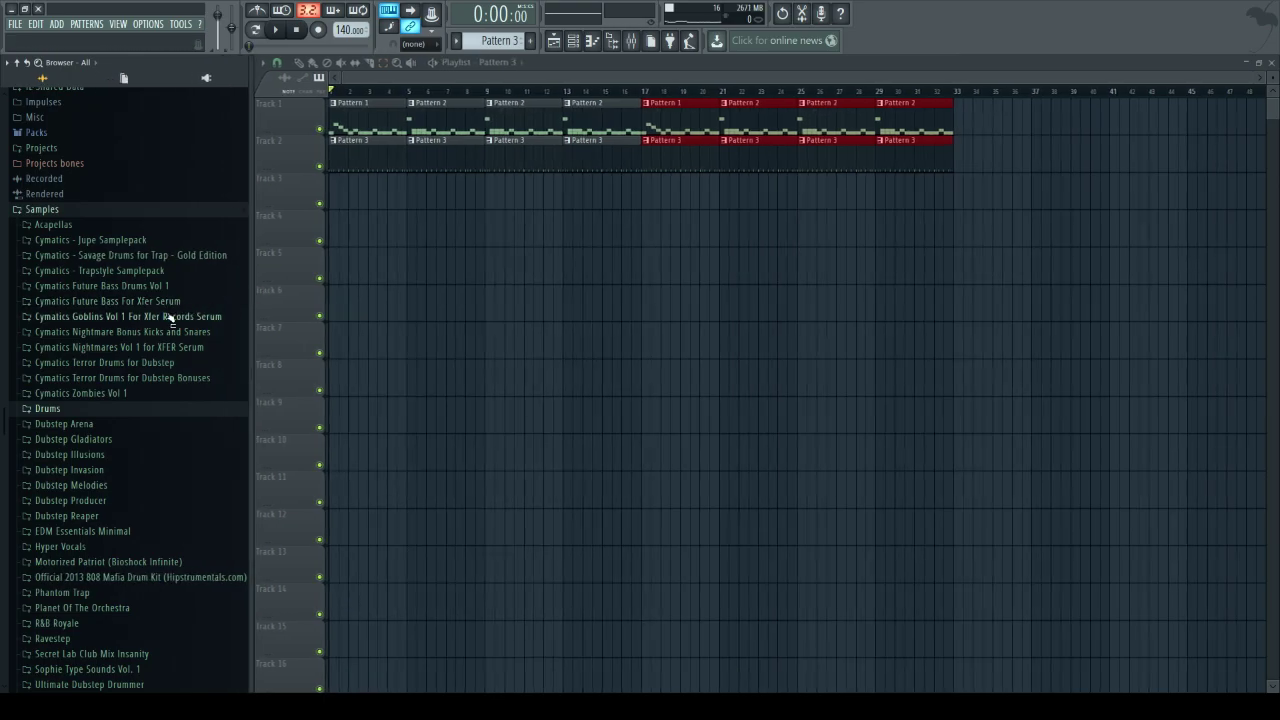
- Open the White Noise Uplifter folder within the FX samples of Cymatics - Savage Drums for Trap - Gold Edition
click(105, 256)
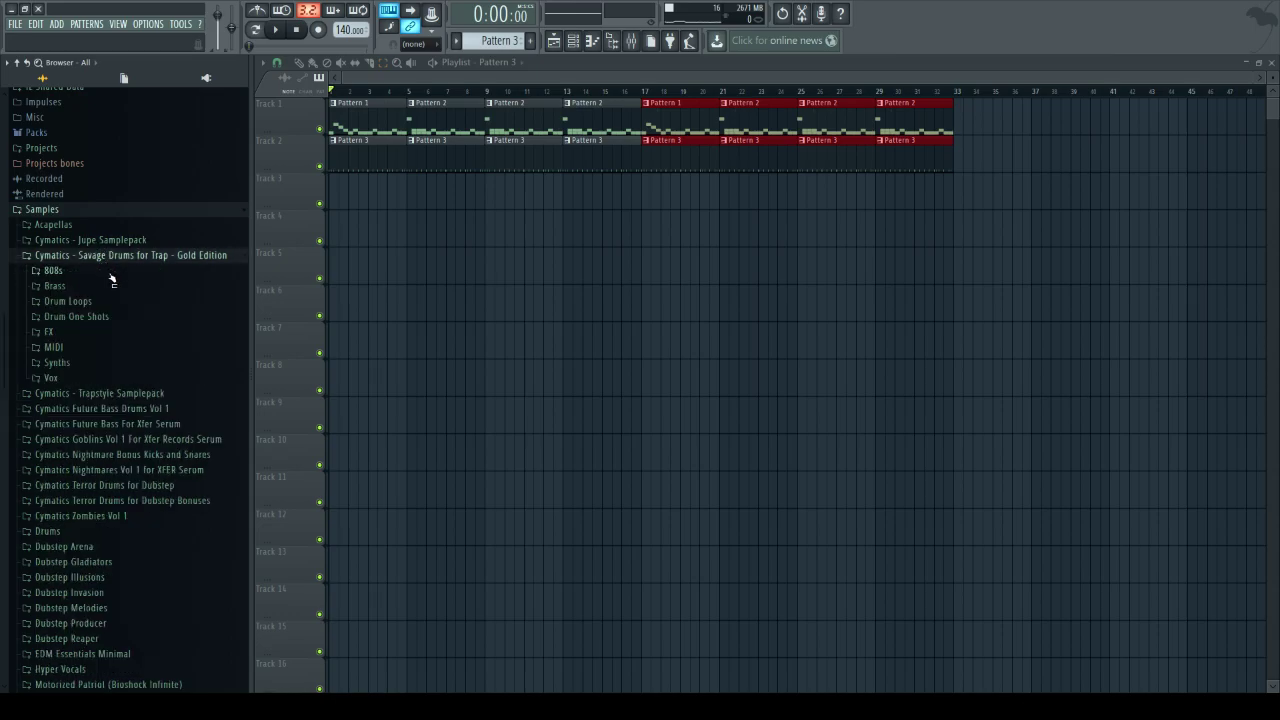
click(104, 332)
click(84, 388)
click(85, 325)
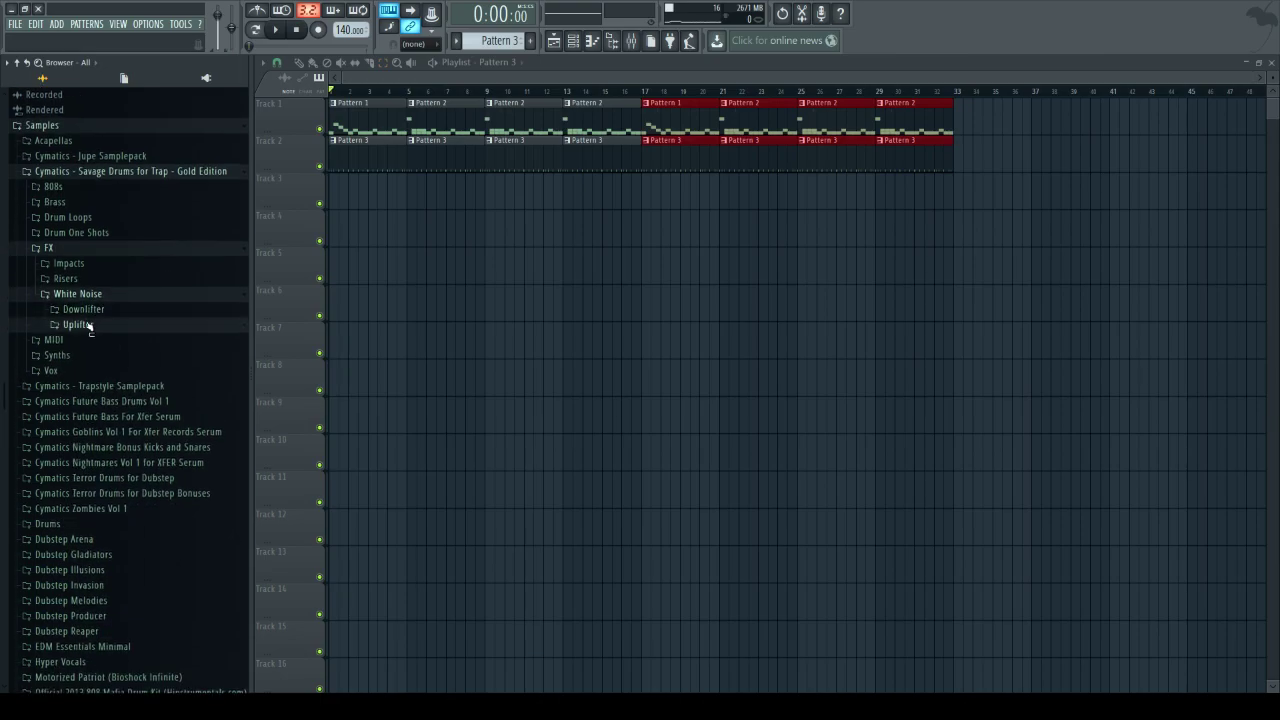
- Audition the Cymatics white noise uplifter samples in sequence through White Noise Uplifter 9
click(101, 355)
click(107, 368)
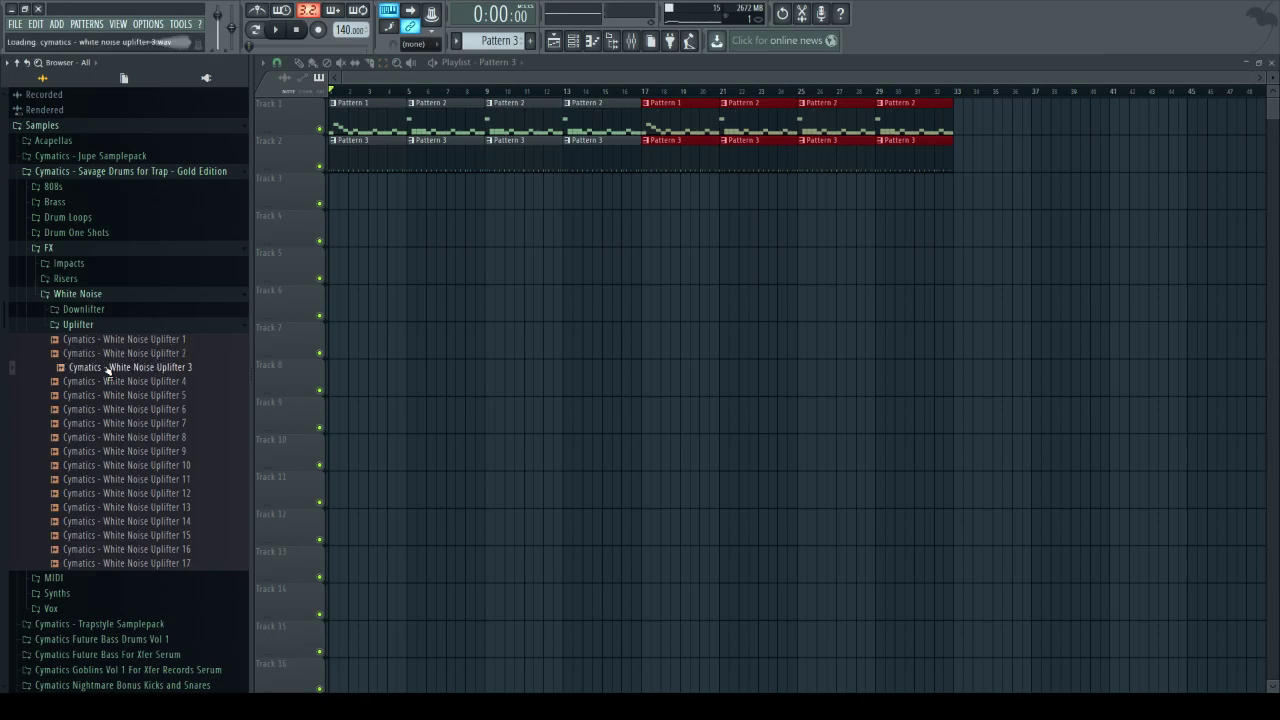
click(108, 381)
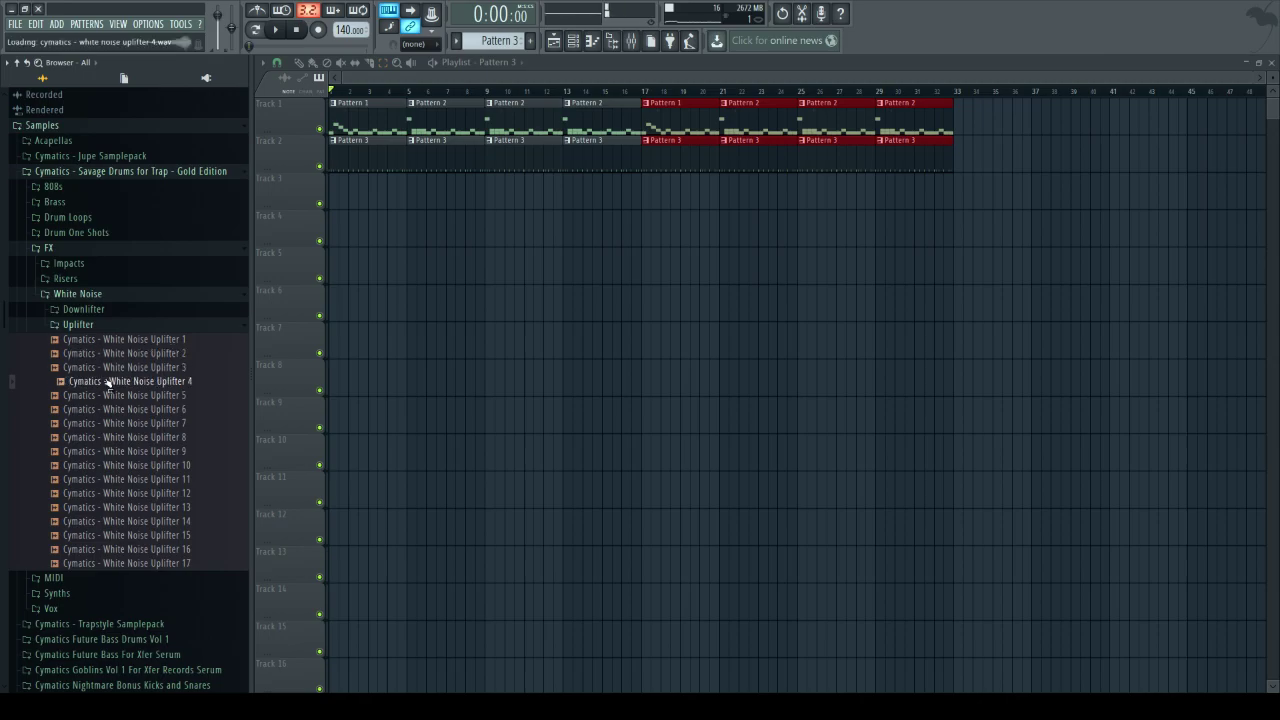
click(106, 395)
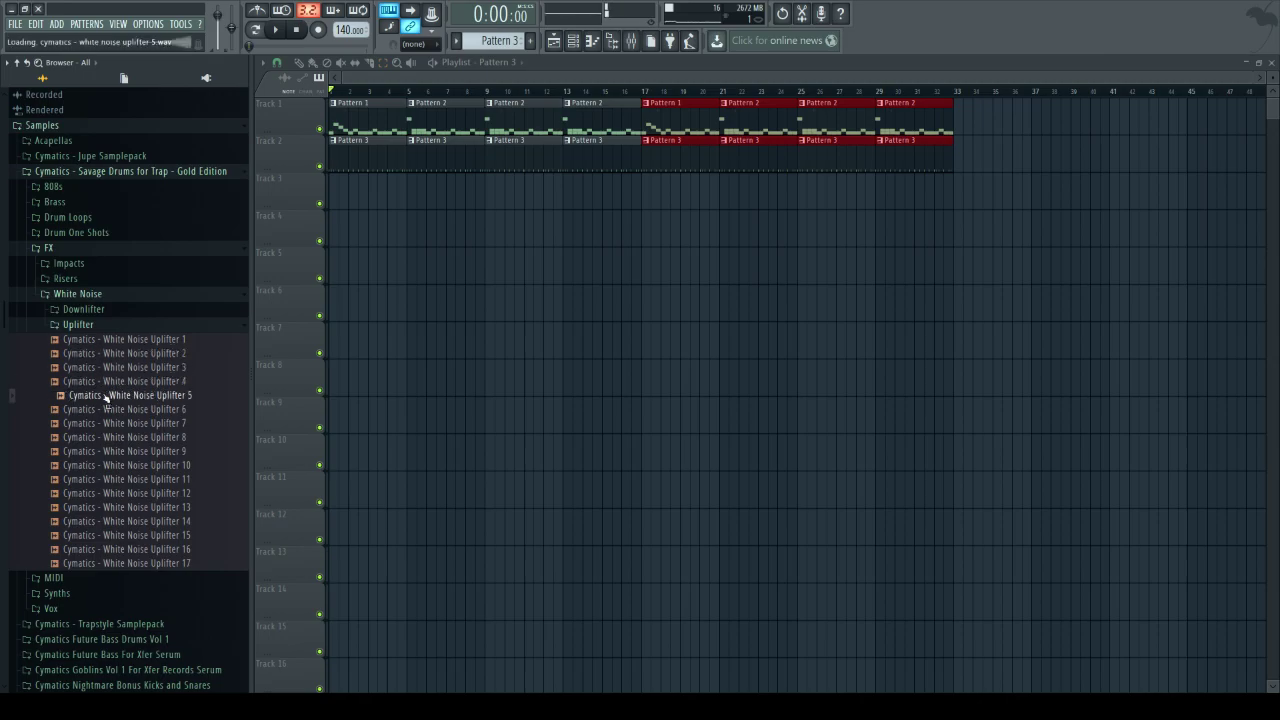
click(110, 410)
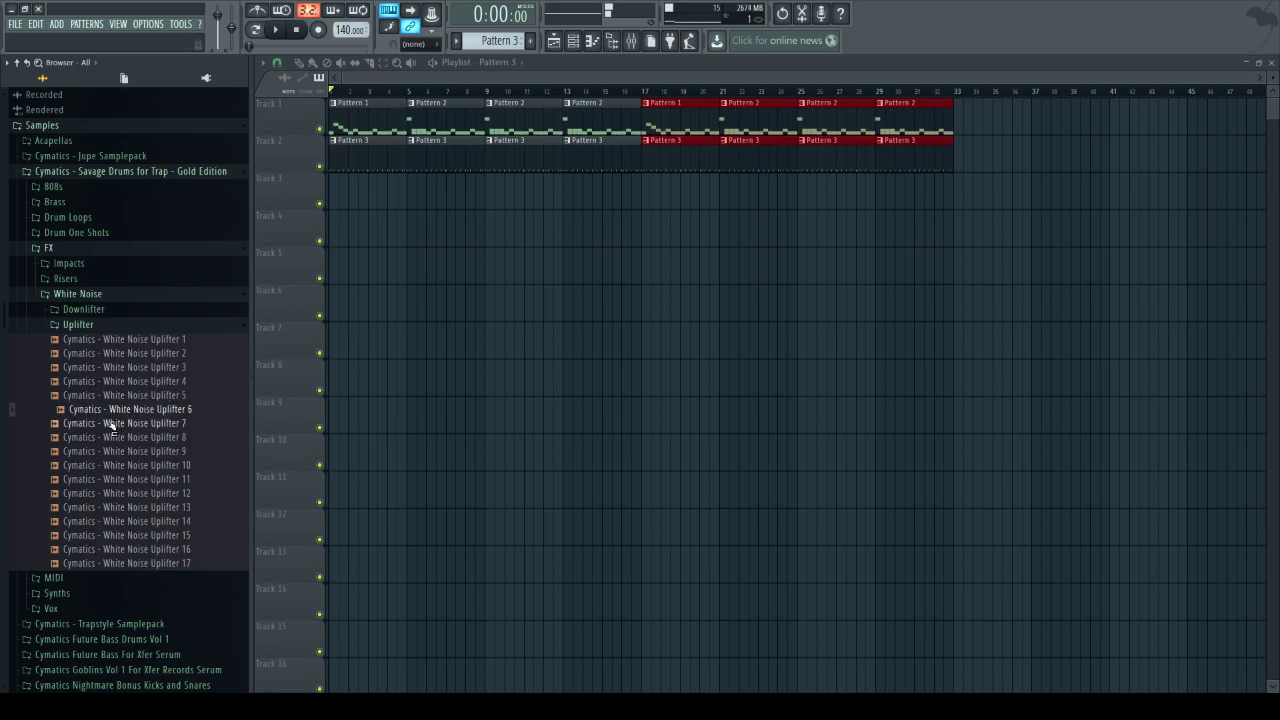
click(112, 424)
click(108, 438)
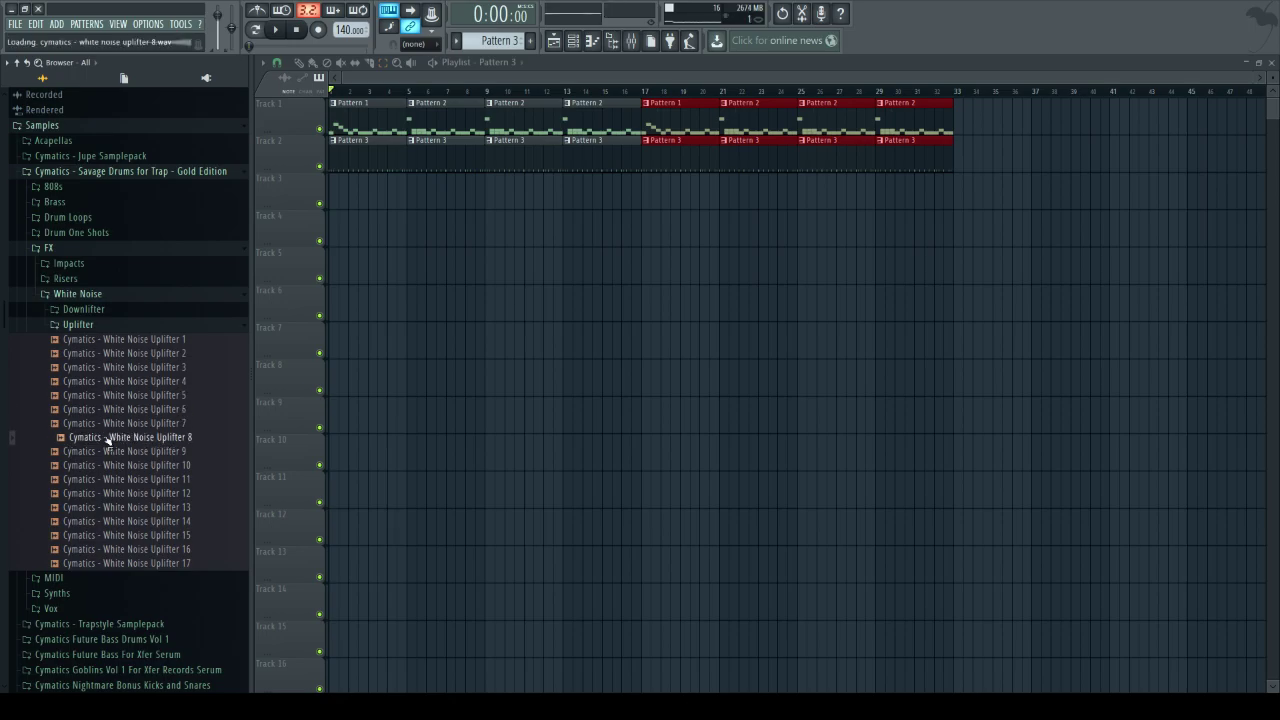
click(126, 453)
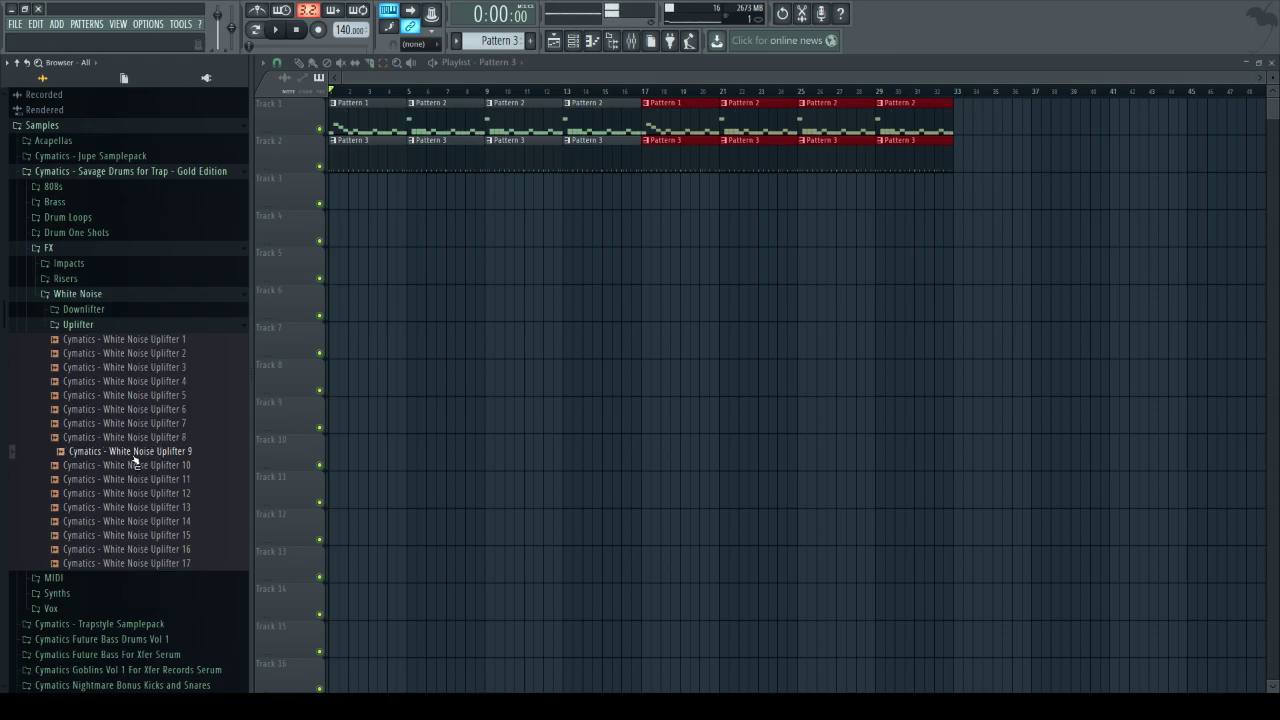
- Place Cymatics - White Noise Uplifter 9 at bar 1 of Track 3 and reverse the sample
drag(134, 459, 338, 200)
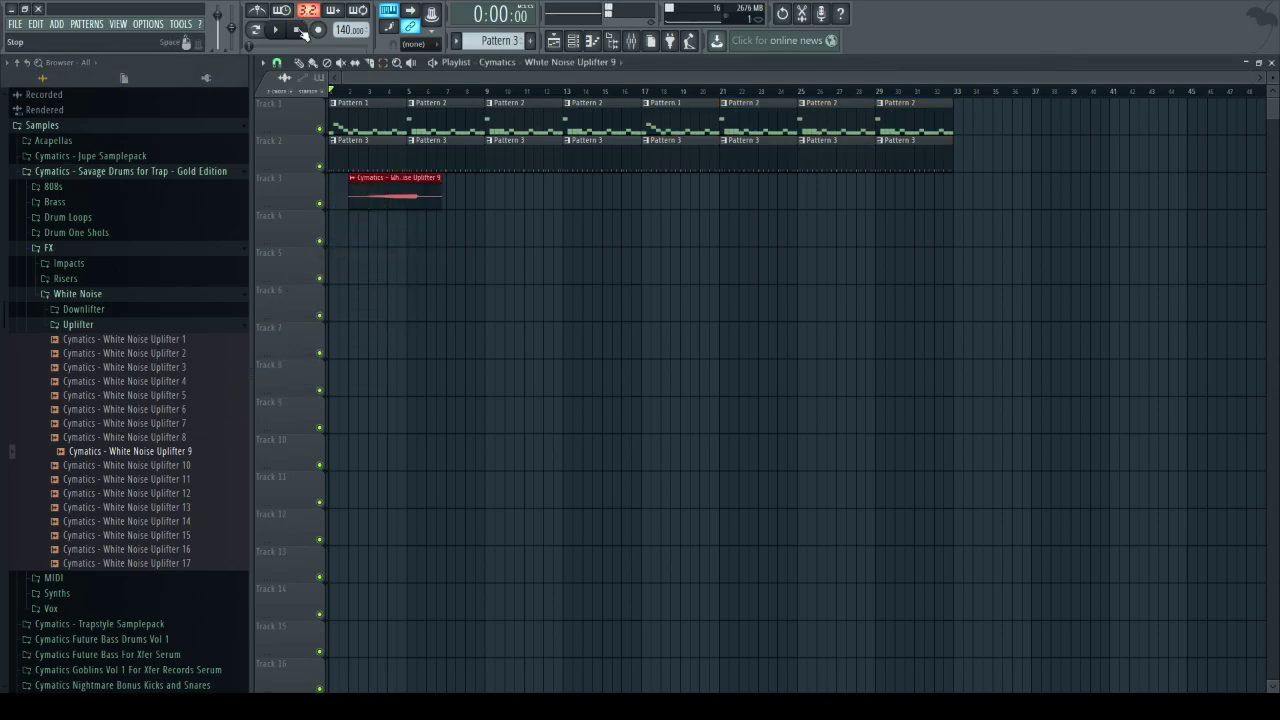
drag(398, 199, 372, 201)
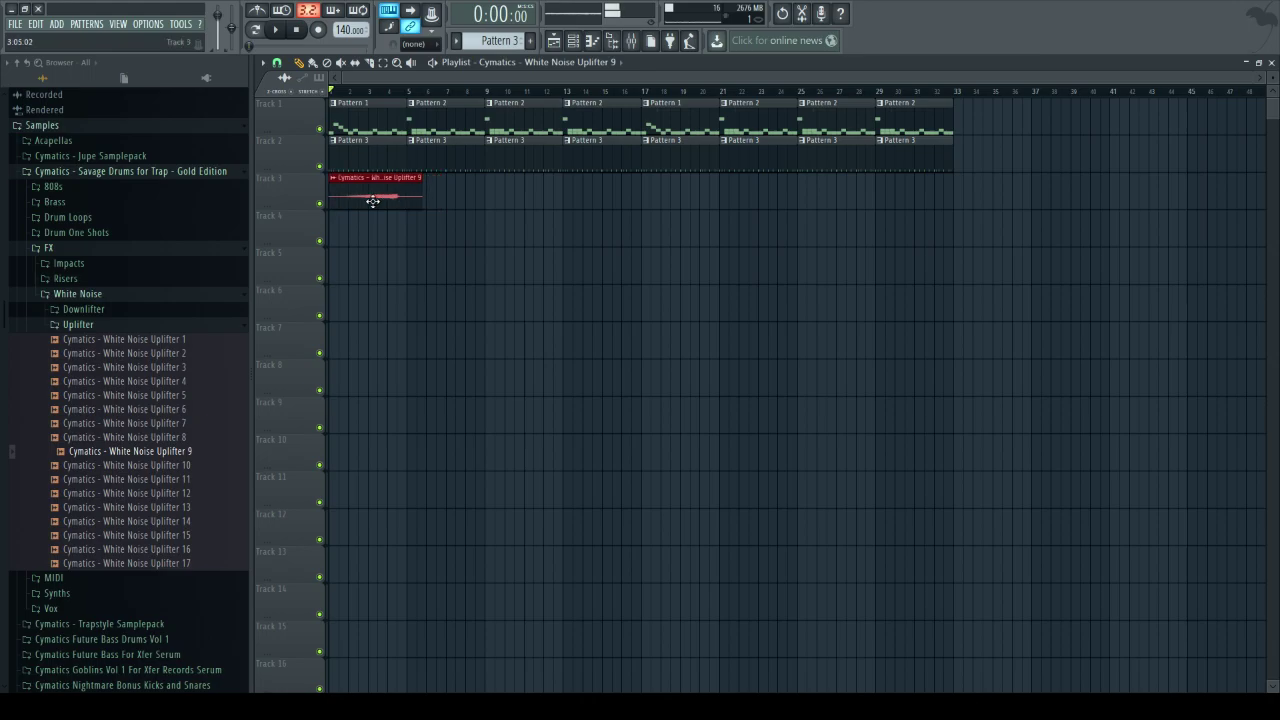
scroll(347, 98, up, 3)
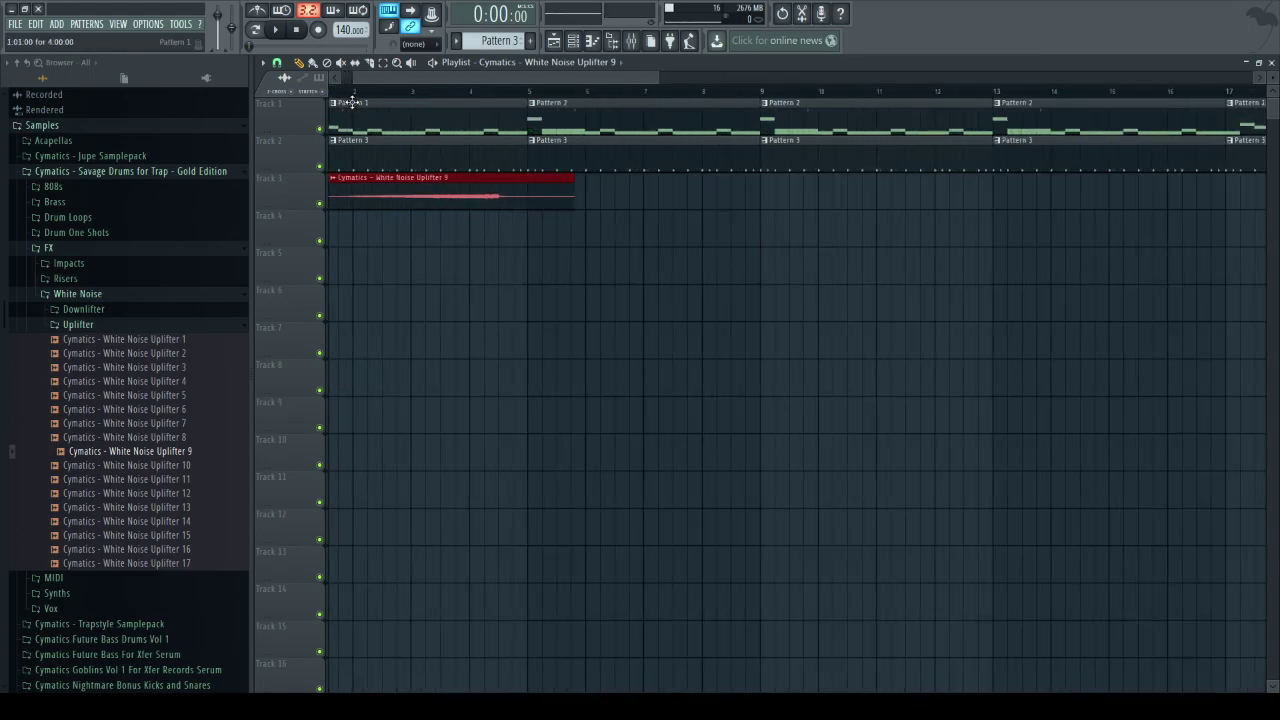
double_click(405, 191)
click(531, 347)
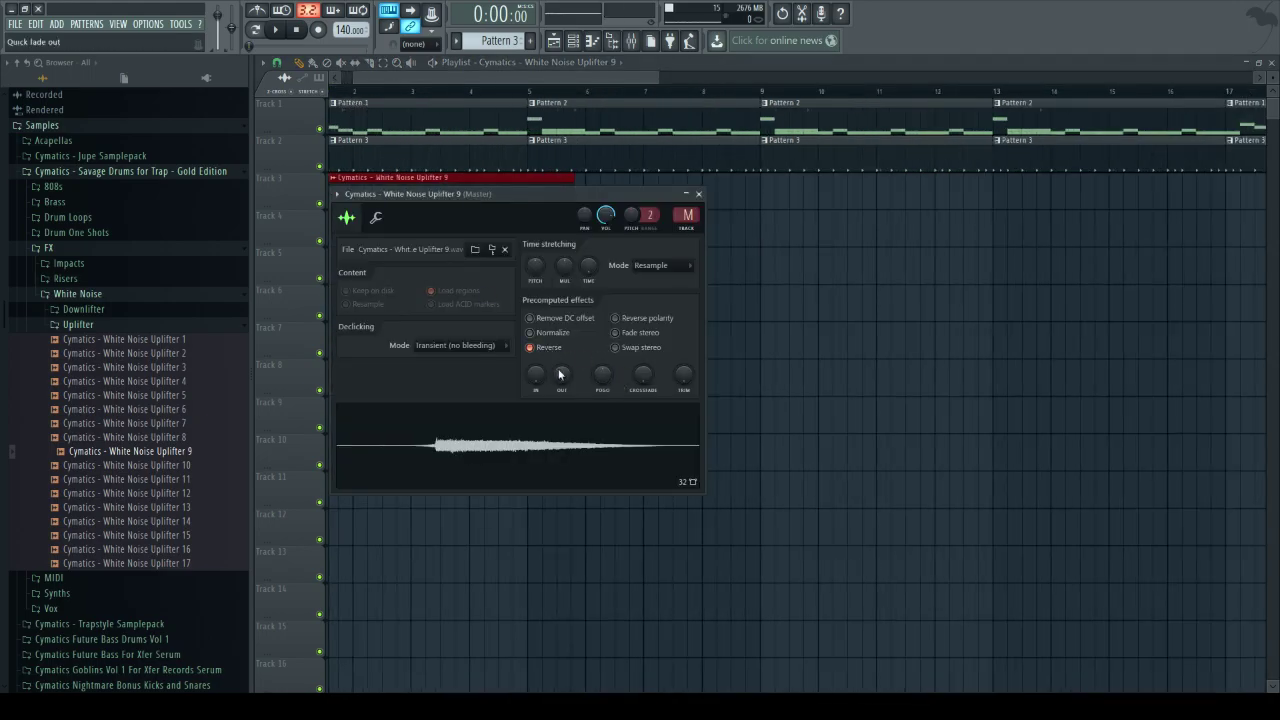
- Shift all Track 1 and Track 2 clips four bars later so the arrangement starts at bar 5
click(478, 80)
drag(655, 77, 1042, 47)
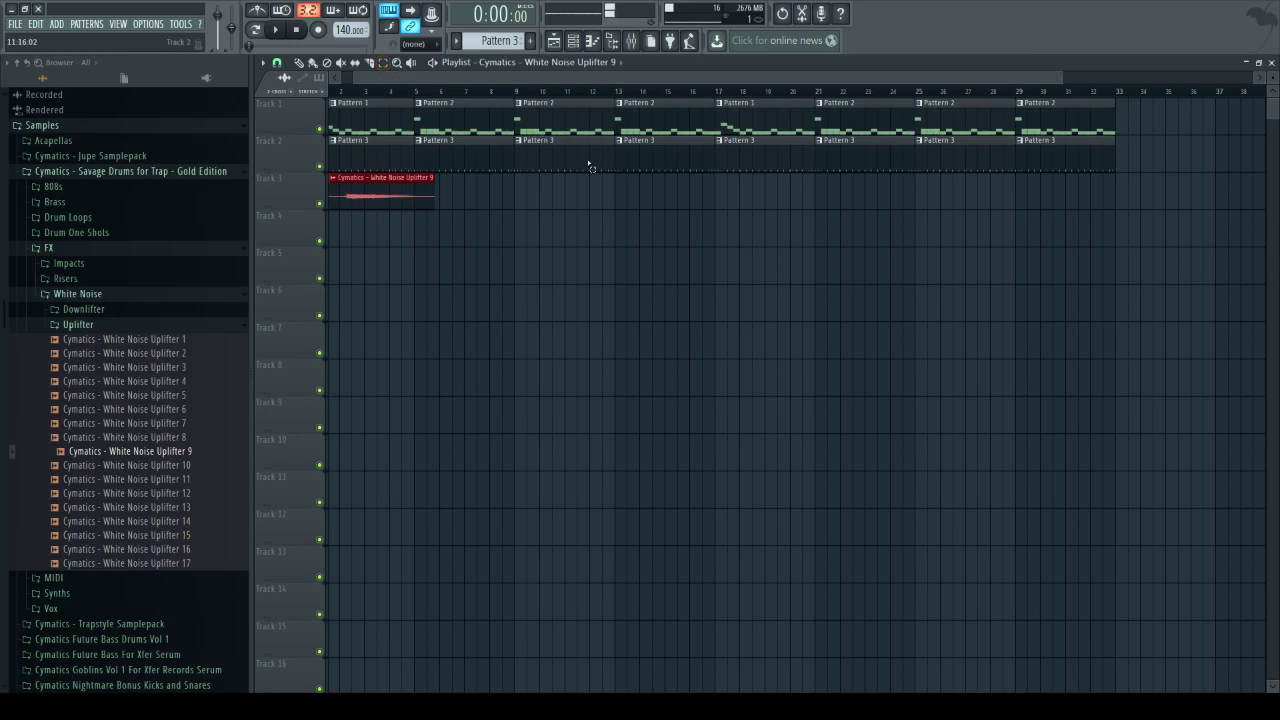
drag(1104, 158, 219, 119)
drag(384, 138, 480, 138)
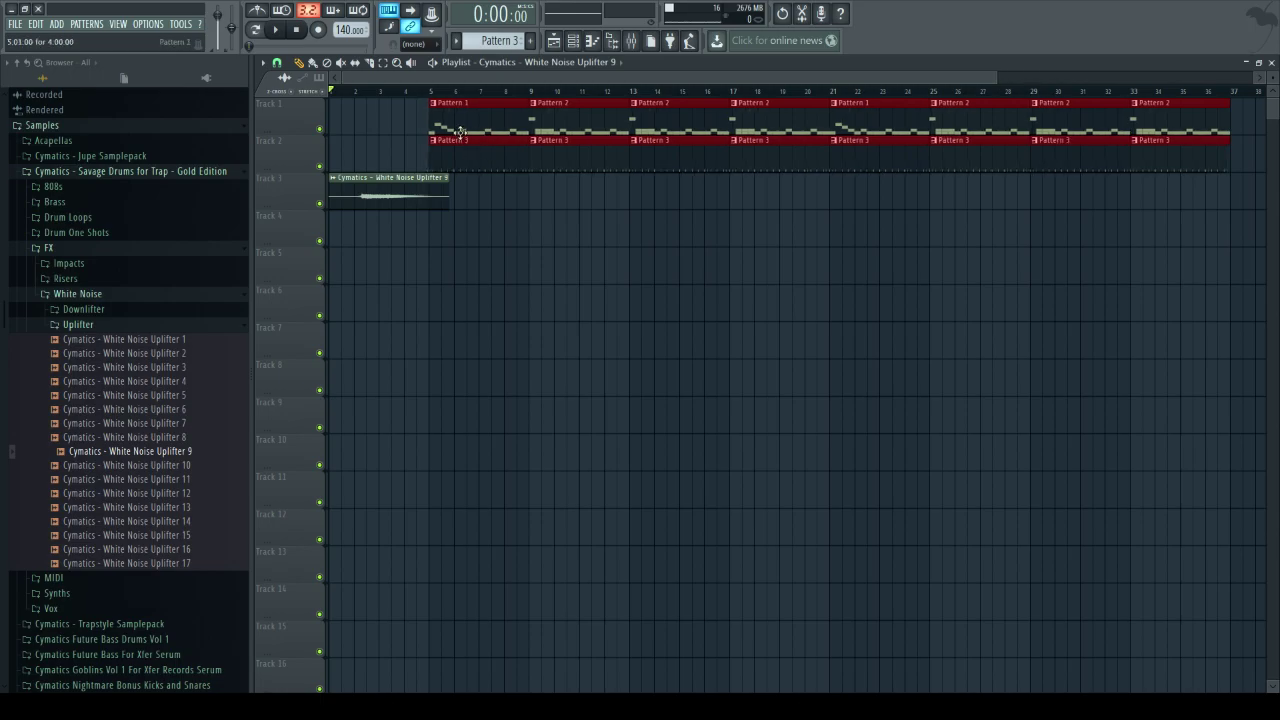
- Move the reversed uplifter on Track 3 so its loudest point lands on bar 5, and play the song
drag(428, 198, 524, 200)
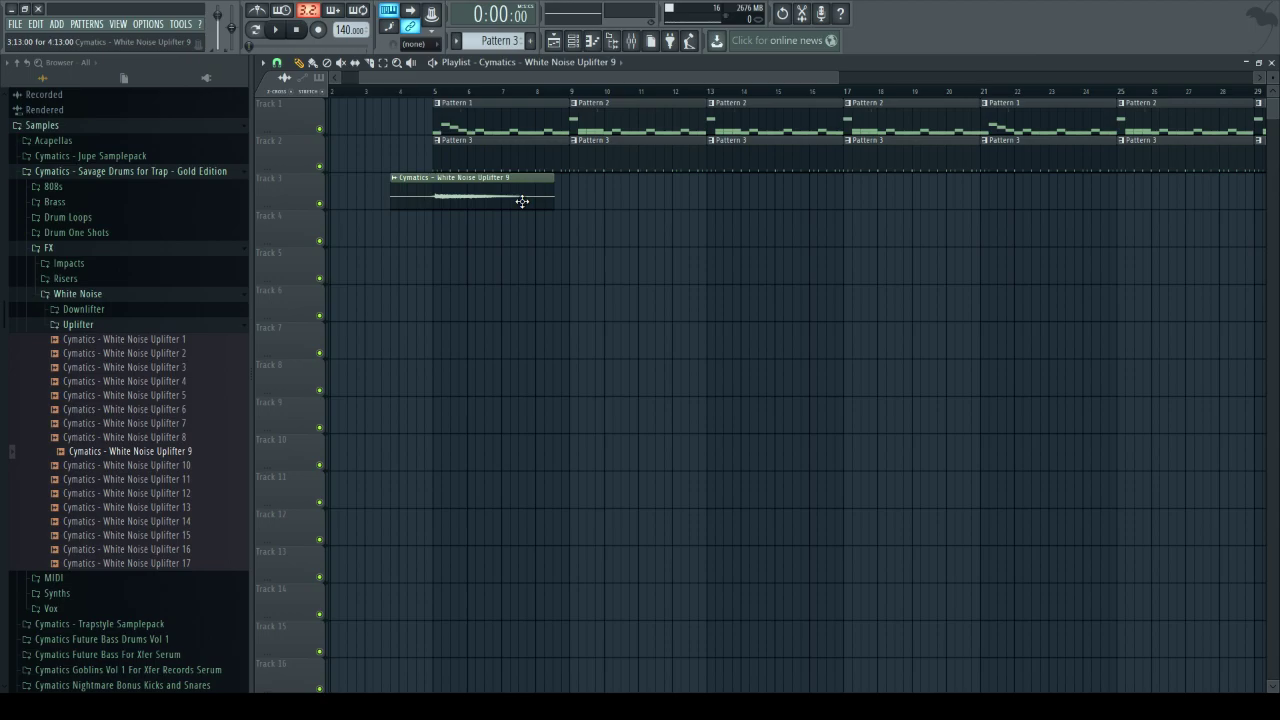
key(space)
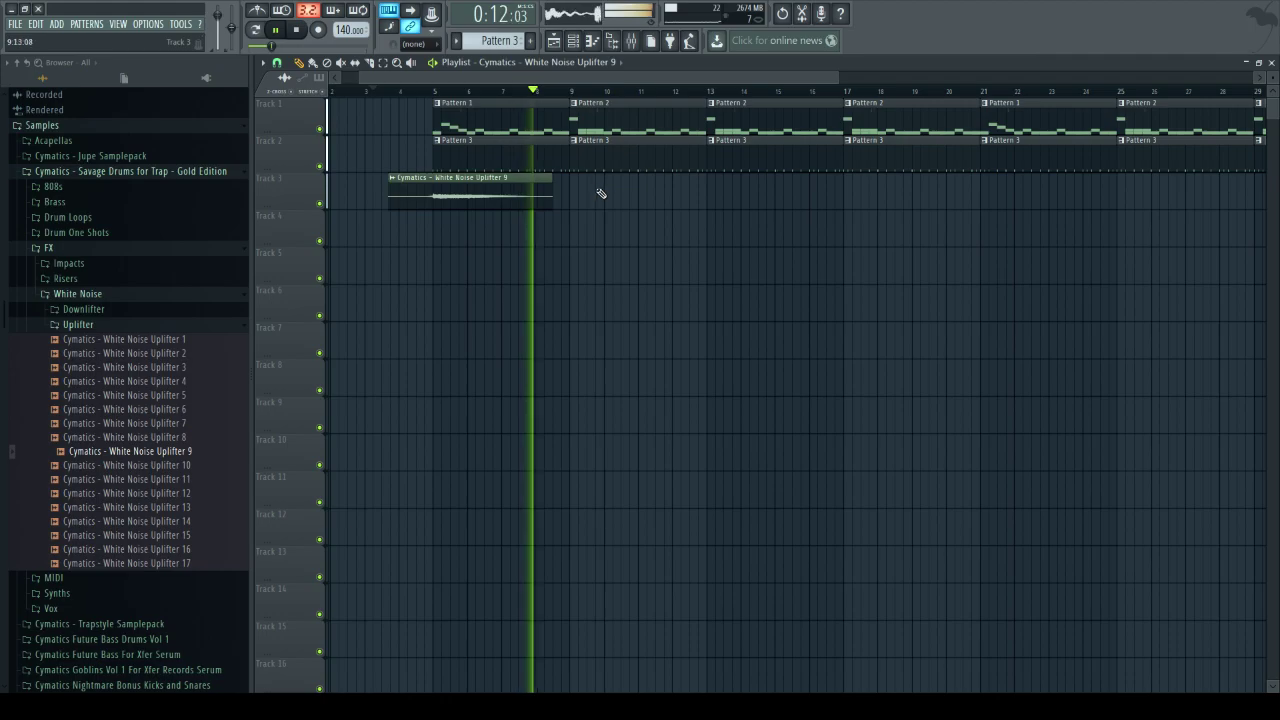
- Add a second reversed uplifter on Track 3 peaking at bar 13, and trim its start to bar 12
click(667, 194)
drag(737, 201, 734, 203)
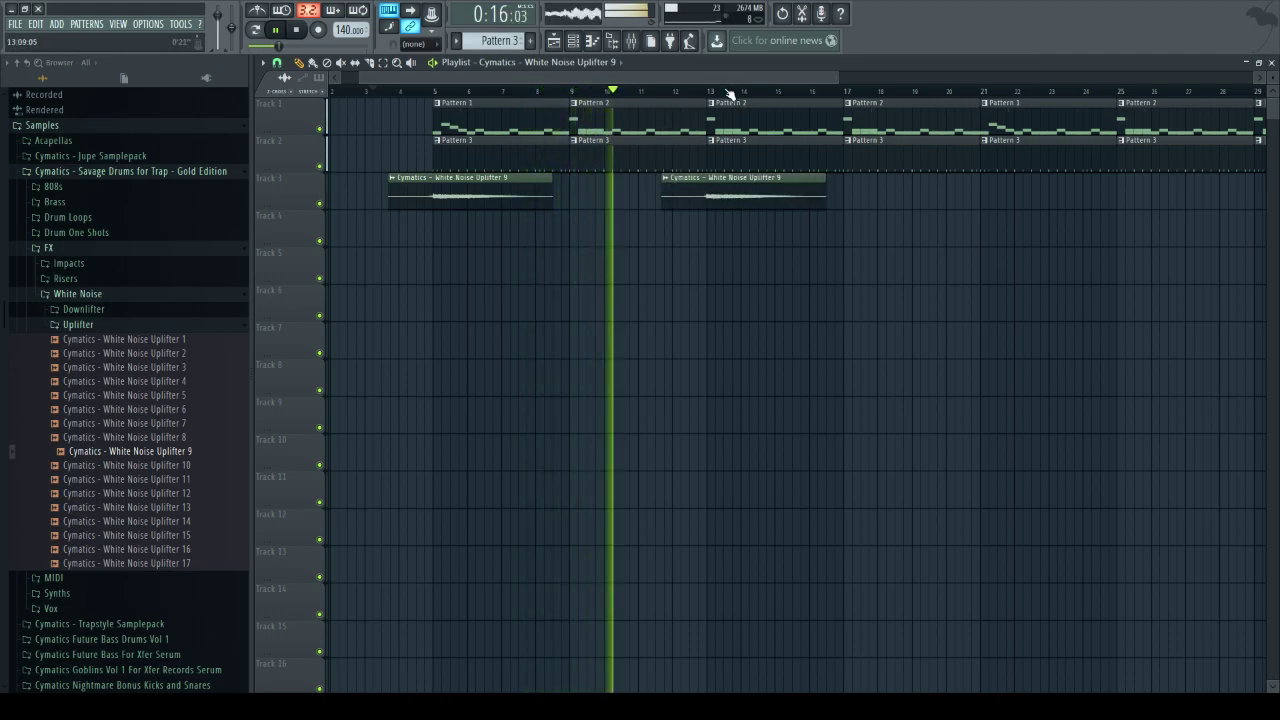
scroll(729, 93, up, 2)
mouse_move(590, 205)
mouse_down()
mouse_move(608, 209)
mouse_move(590, 207)
mouse_up()
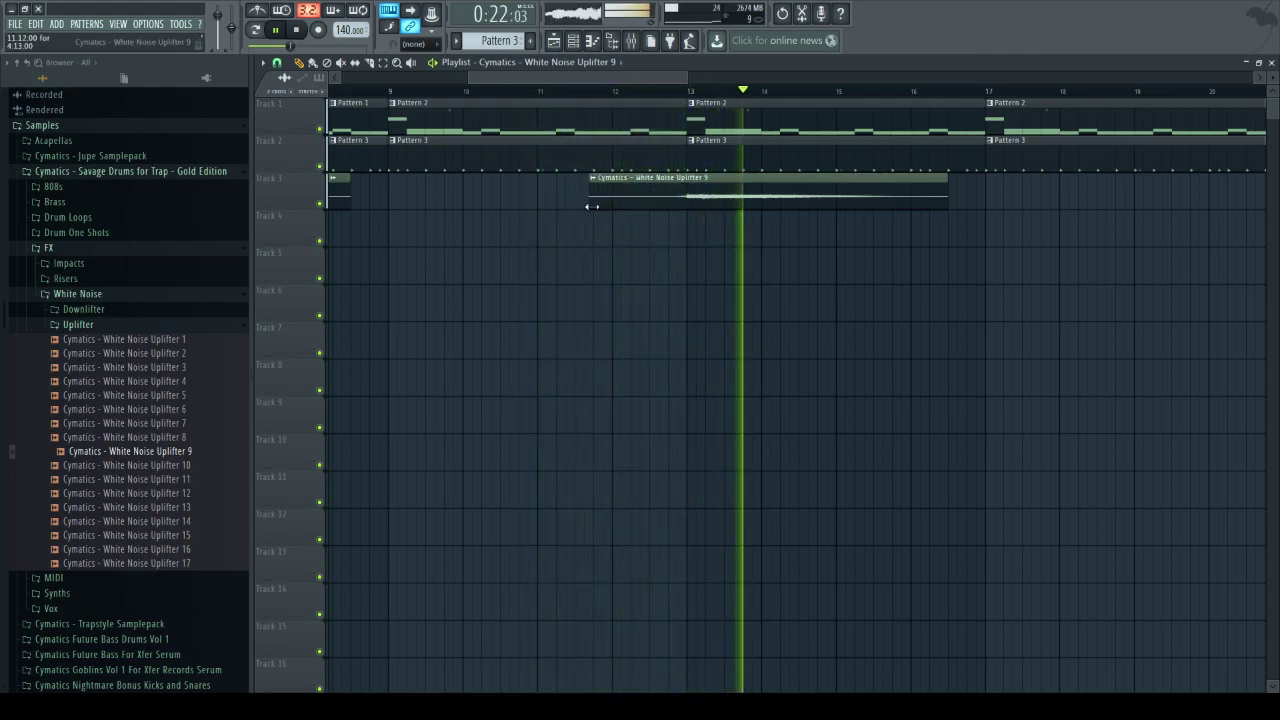
click(317, 93)
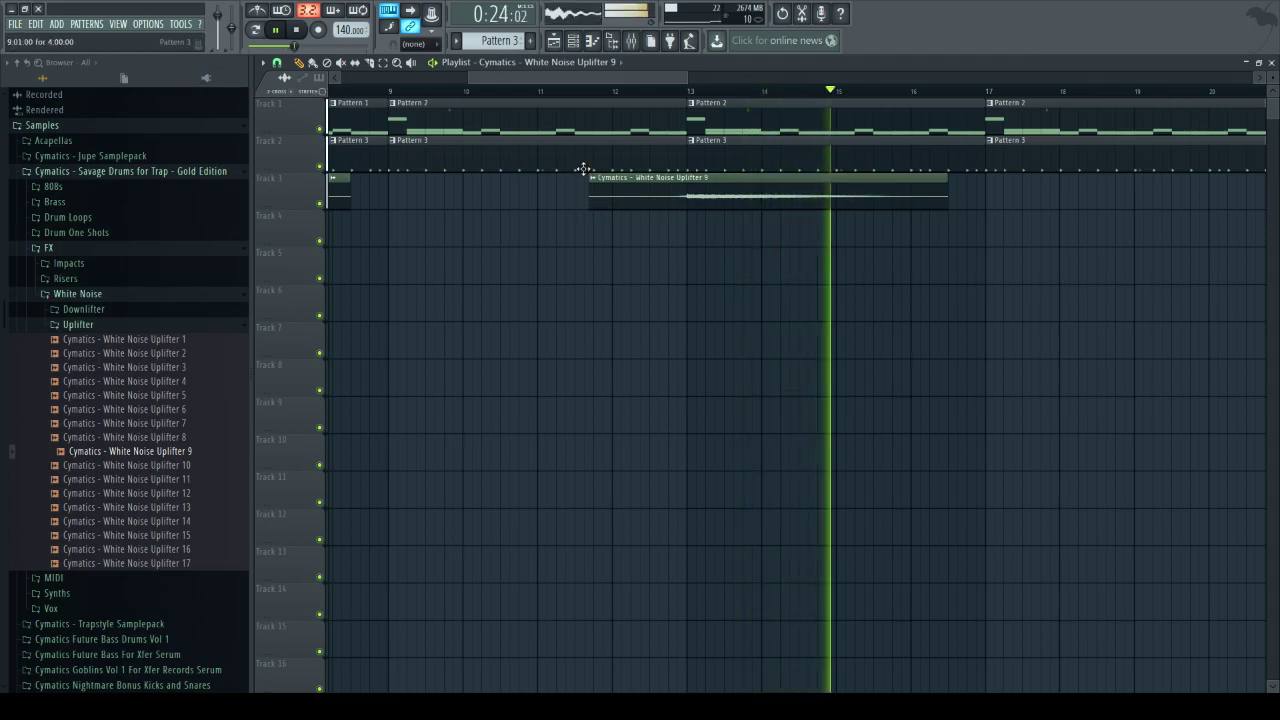
drag(589, 187, 607, 188)
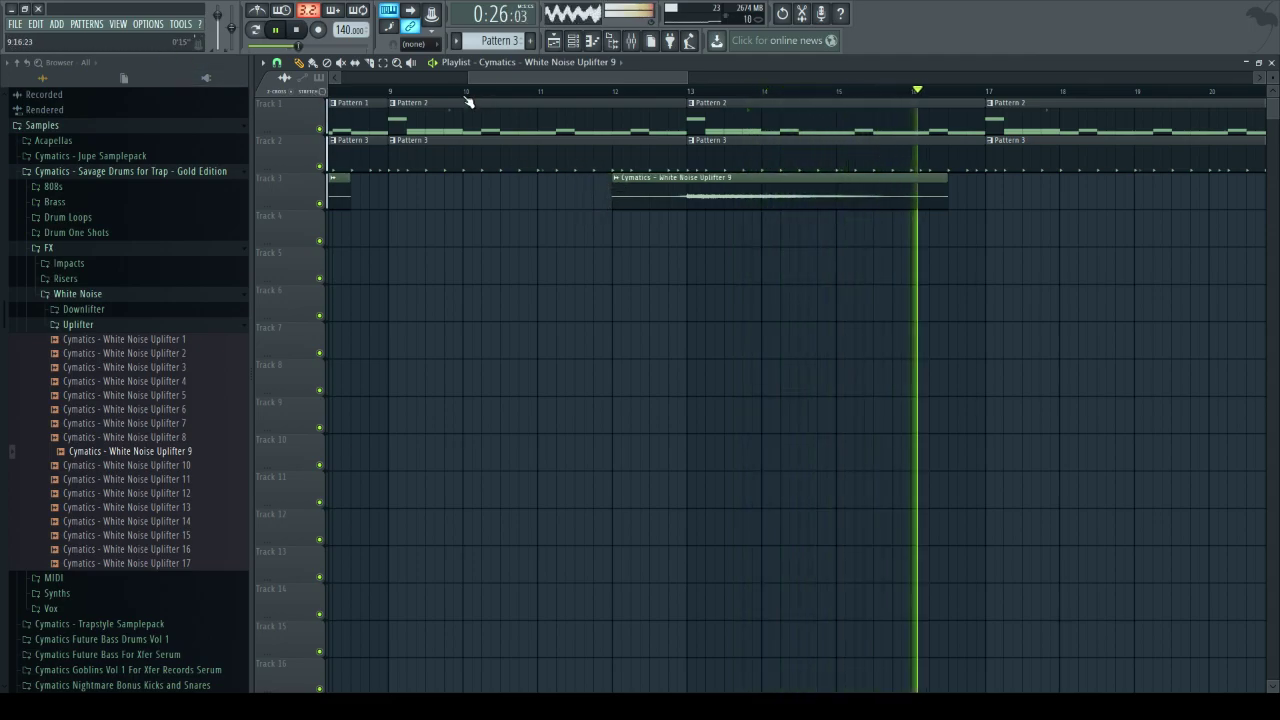
- Trim the start of the first Track 3 uplifter clip to bar 4
scroll(463, 94, down, 3)
drag(497, 79, 294, 121)
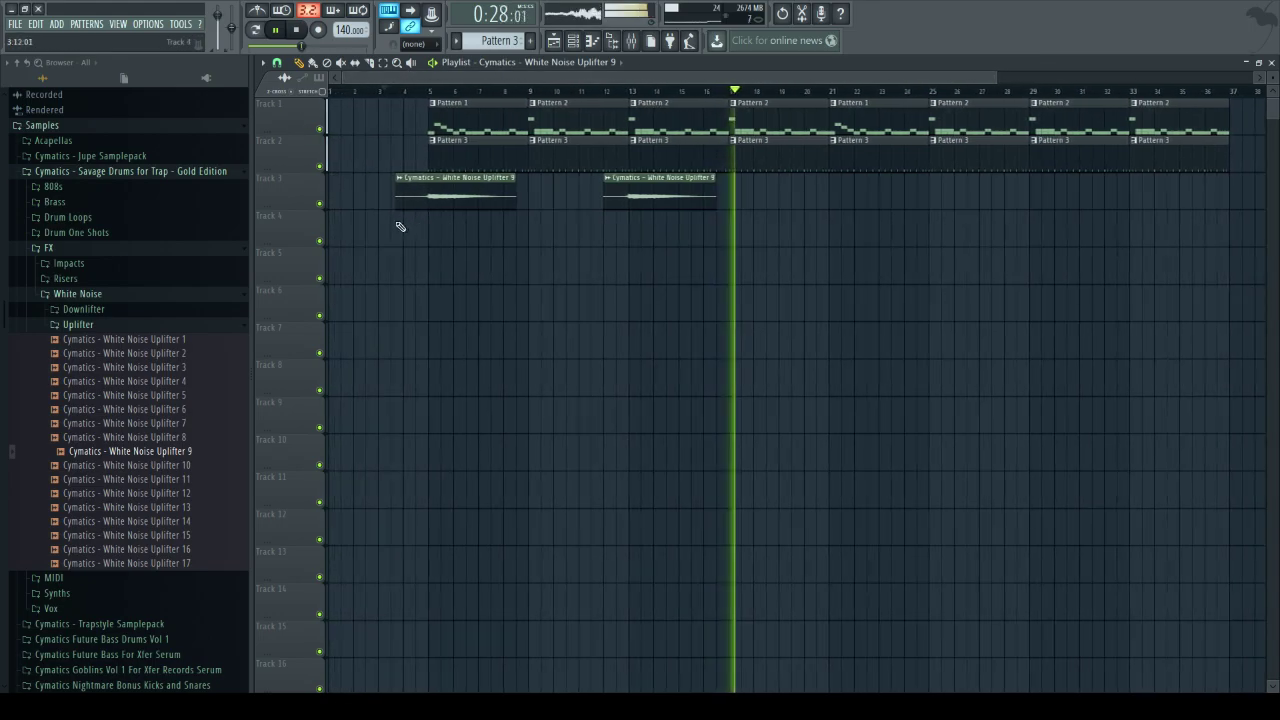
drag(397, 207, 406, 209)
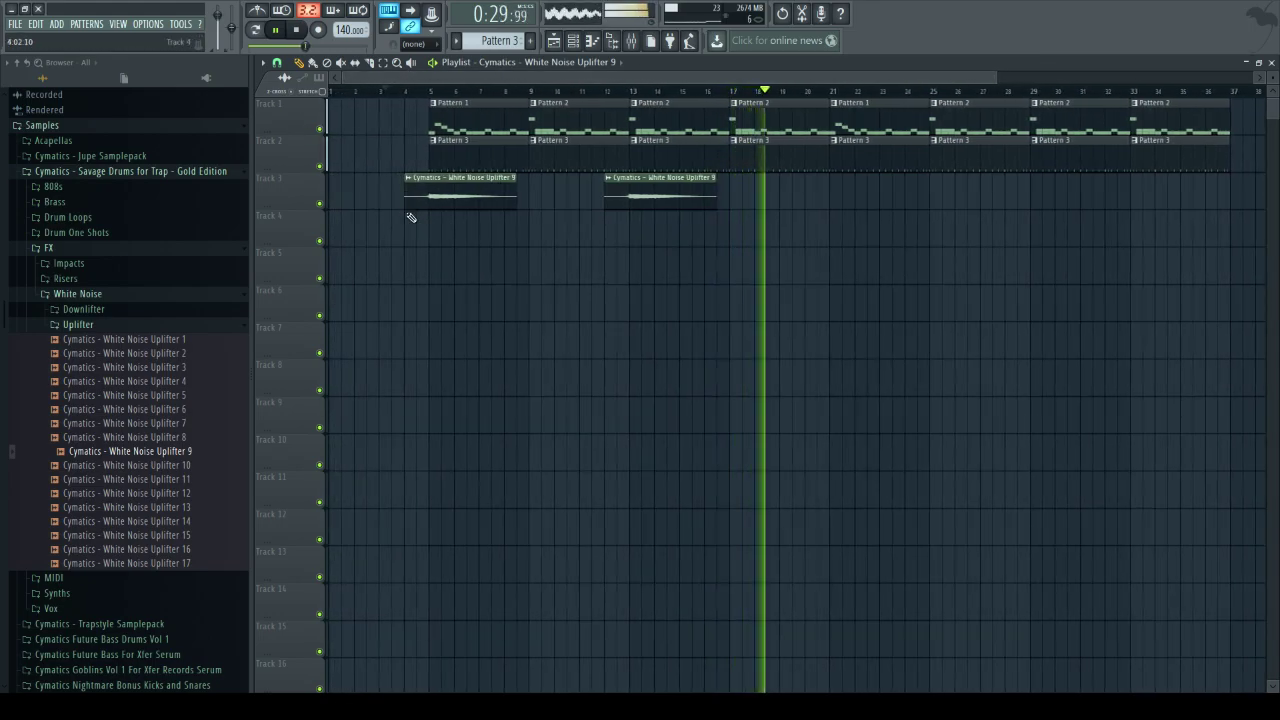
- Place two more reversed uplifter clips on Track 3 at bars 20 and 28, and stop playback
click(810, 204)
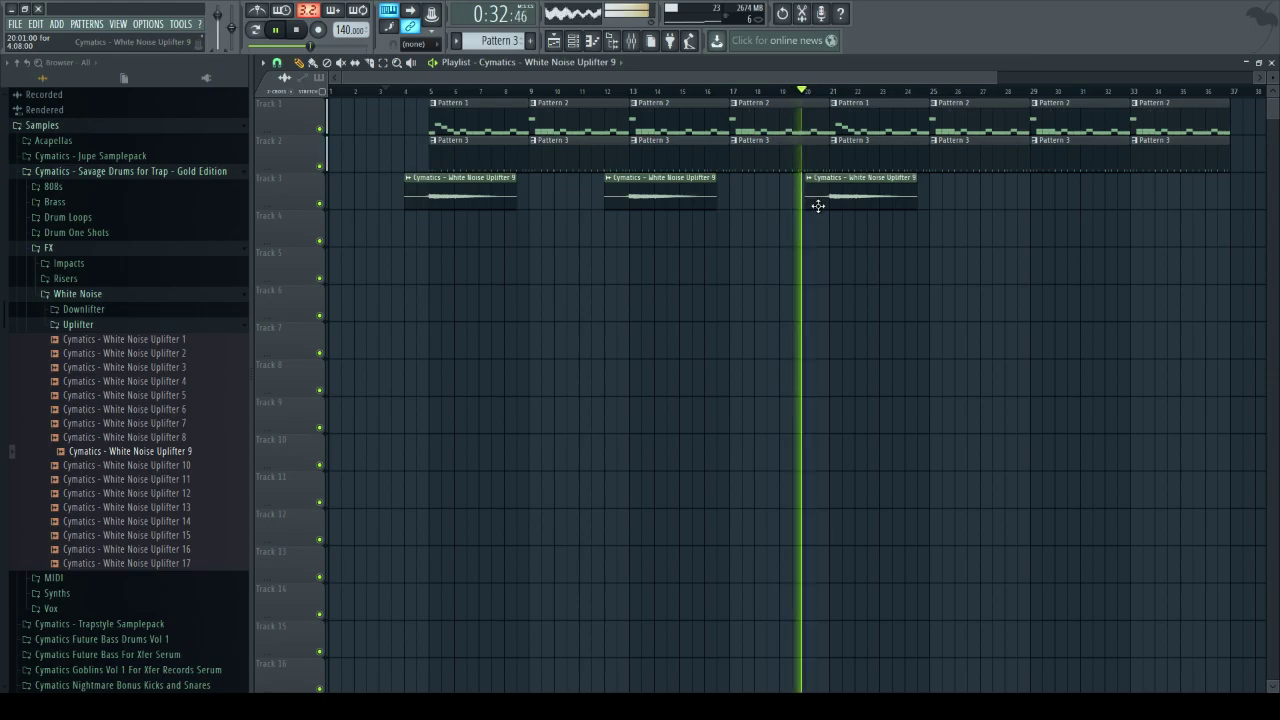
click(1003, 204)
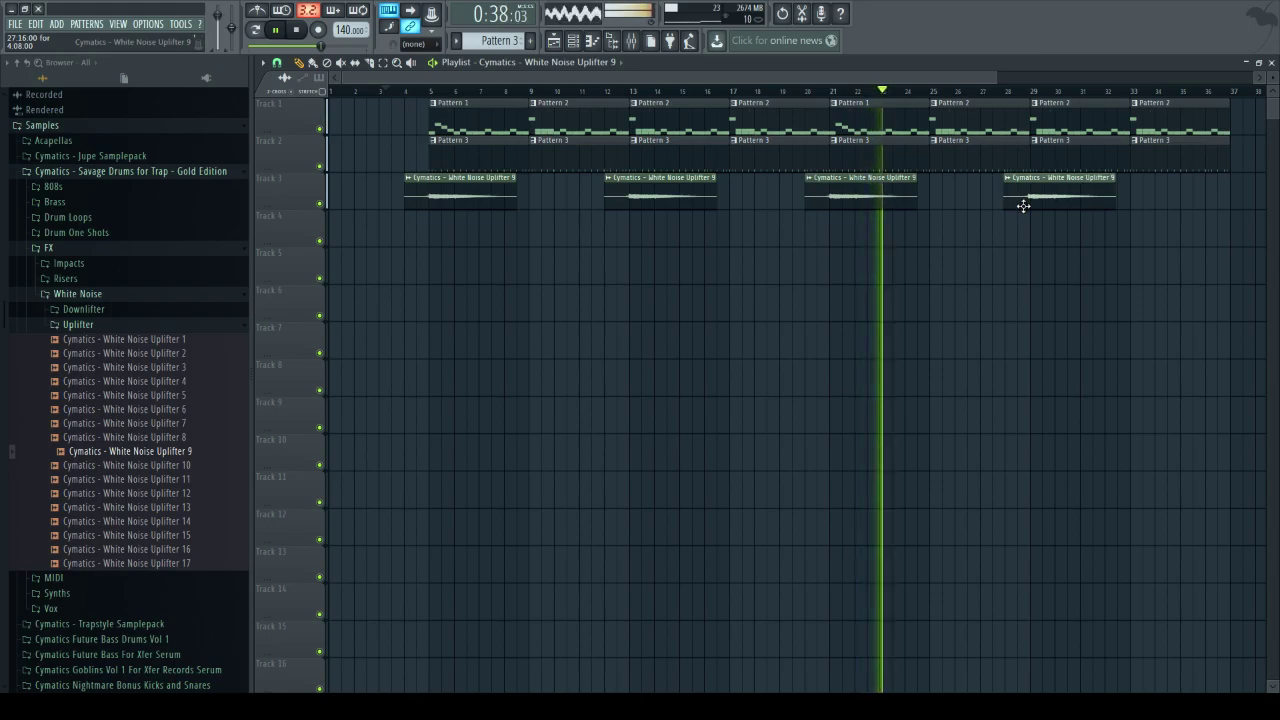
drag(1023, 204, 1025, 203)
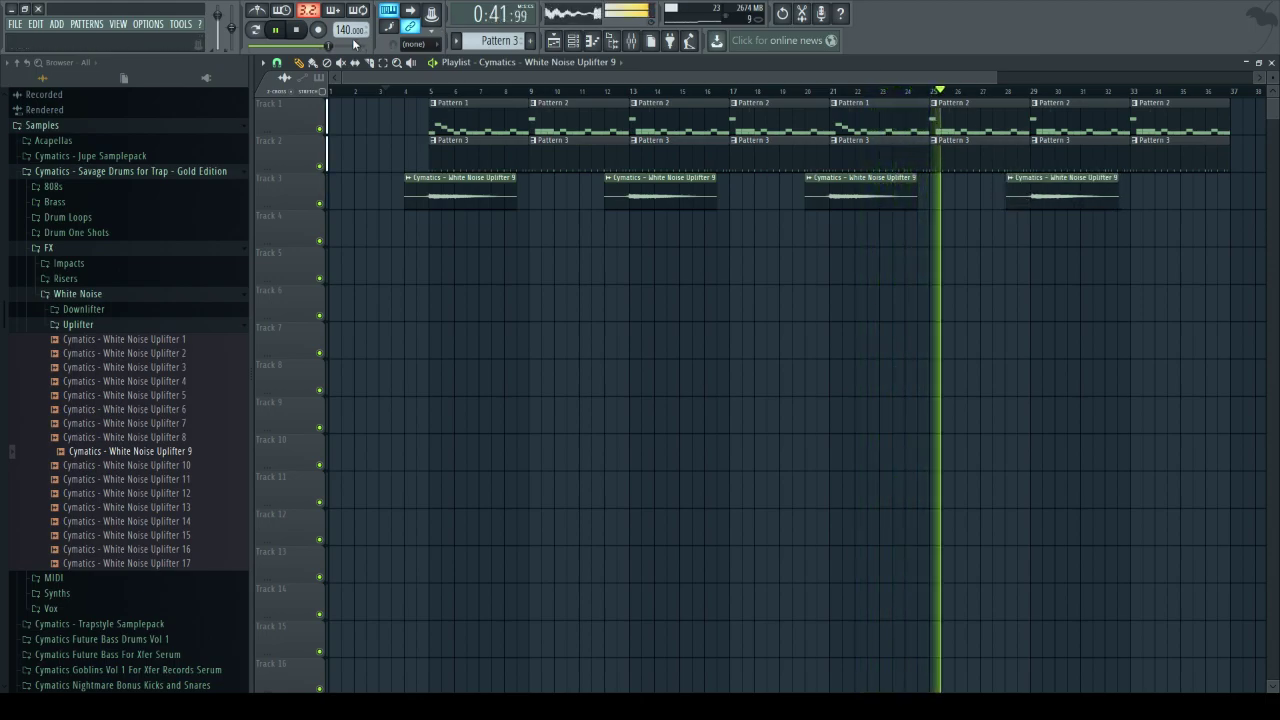
key(space)
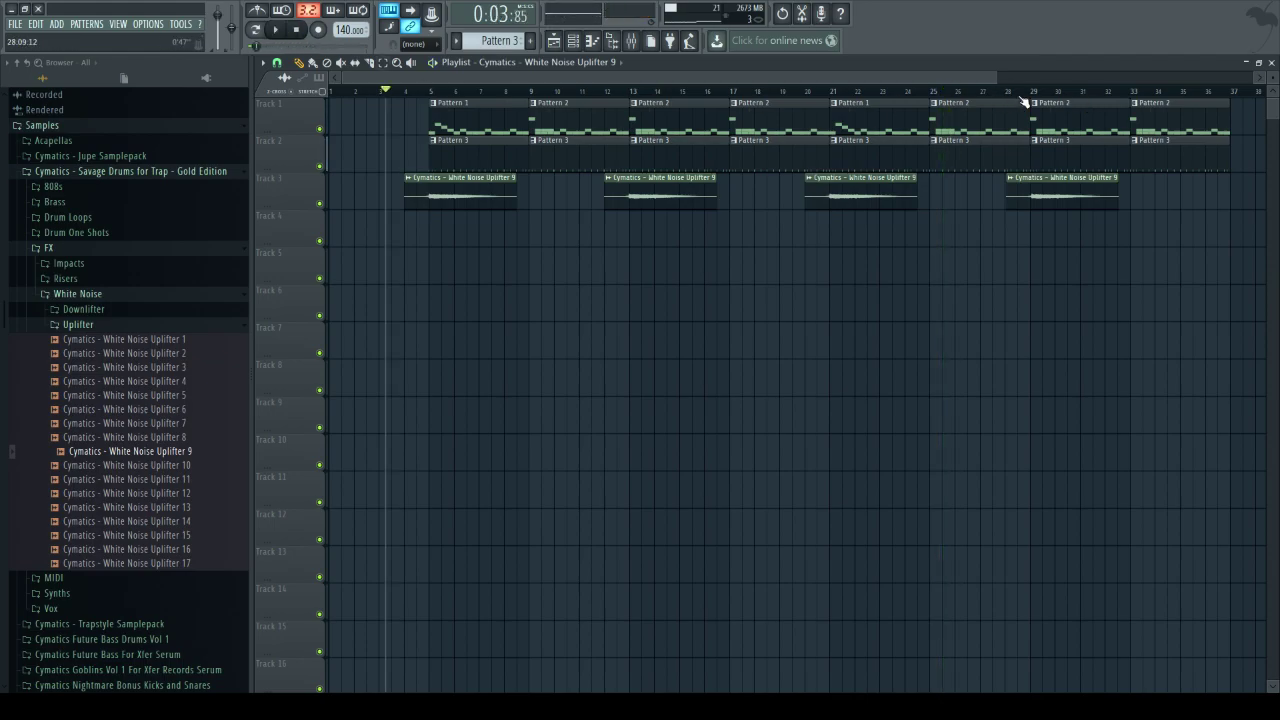
- Place another White Noise Uplifter 9 clip on Track 5, make it unique, and turn off its Reverse effect
ctrl+scroll(1025, 103, up, 3)
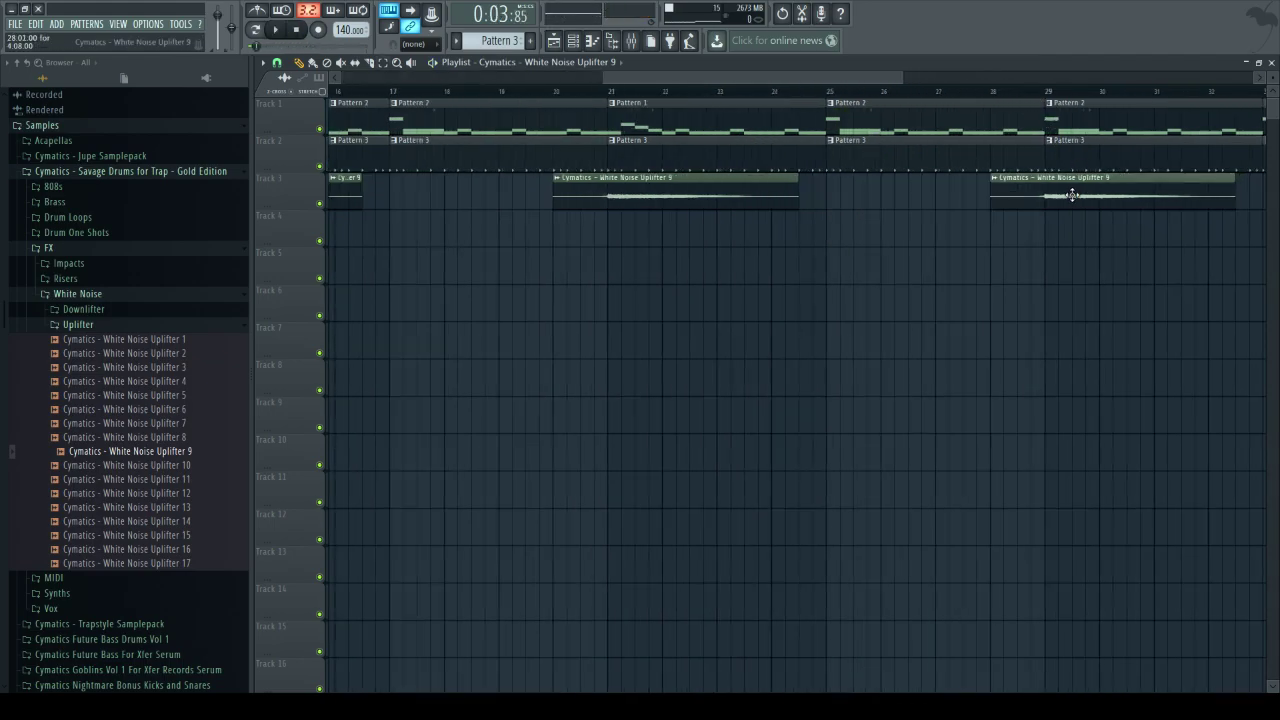
scroll(1058, 97, down, 5)
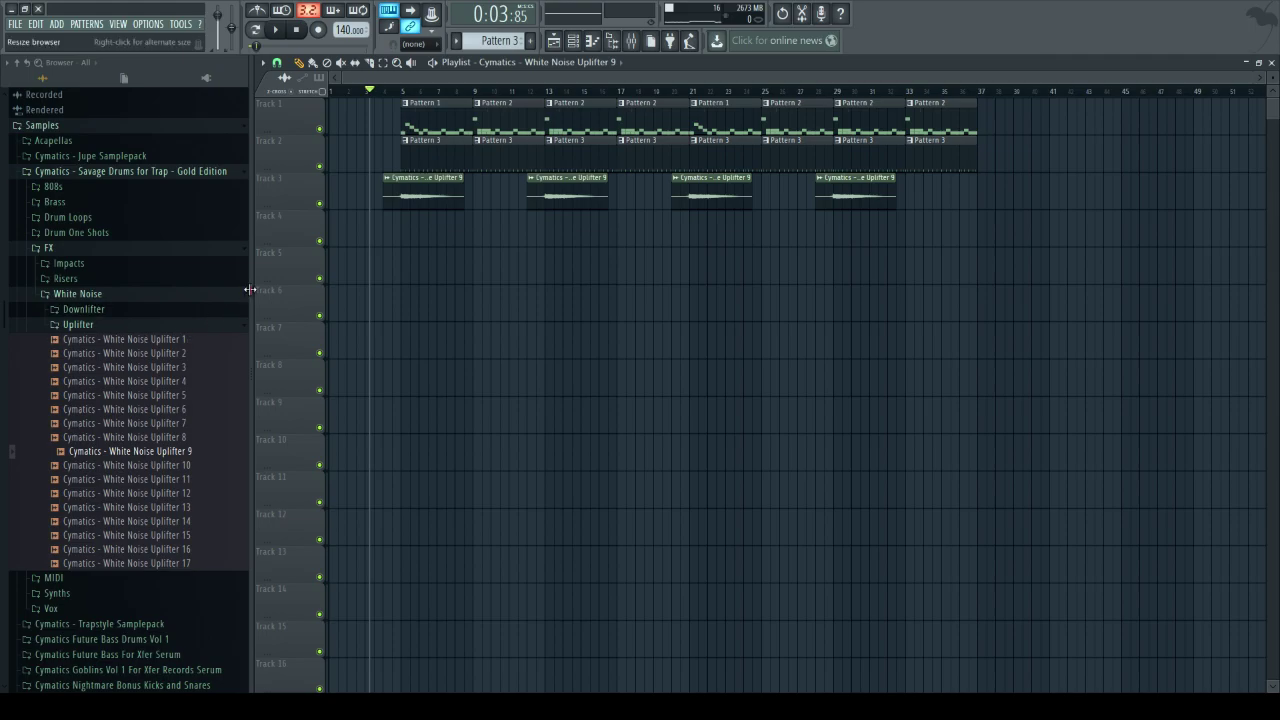
drag(140, 451, 446, 264)
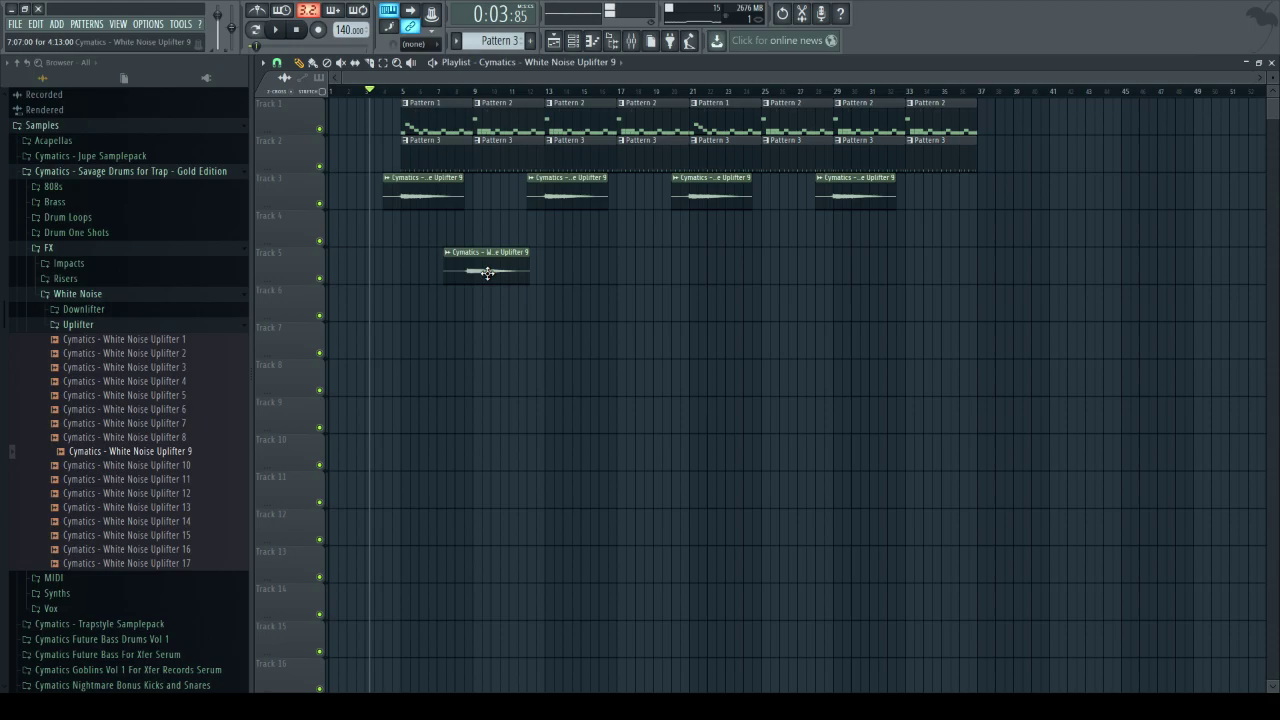
click(447, 253)
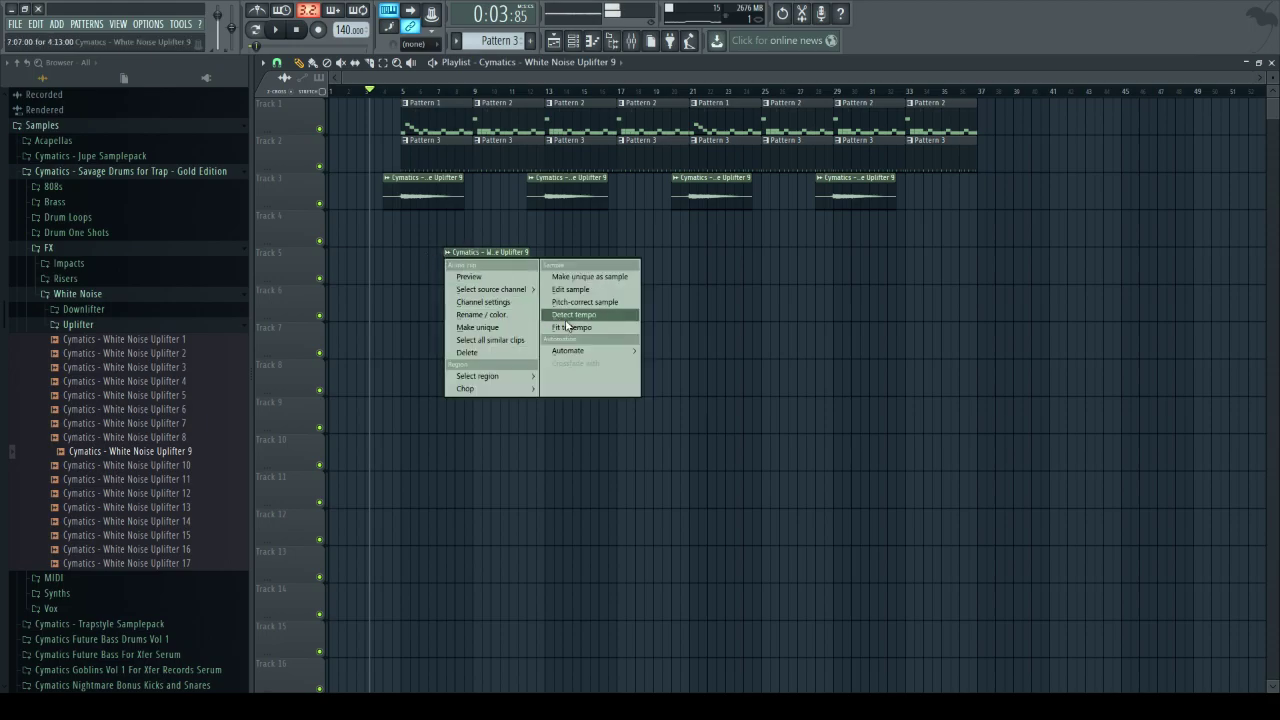
click(477, 327)
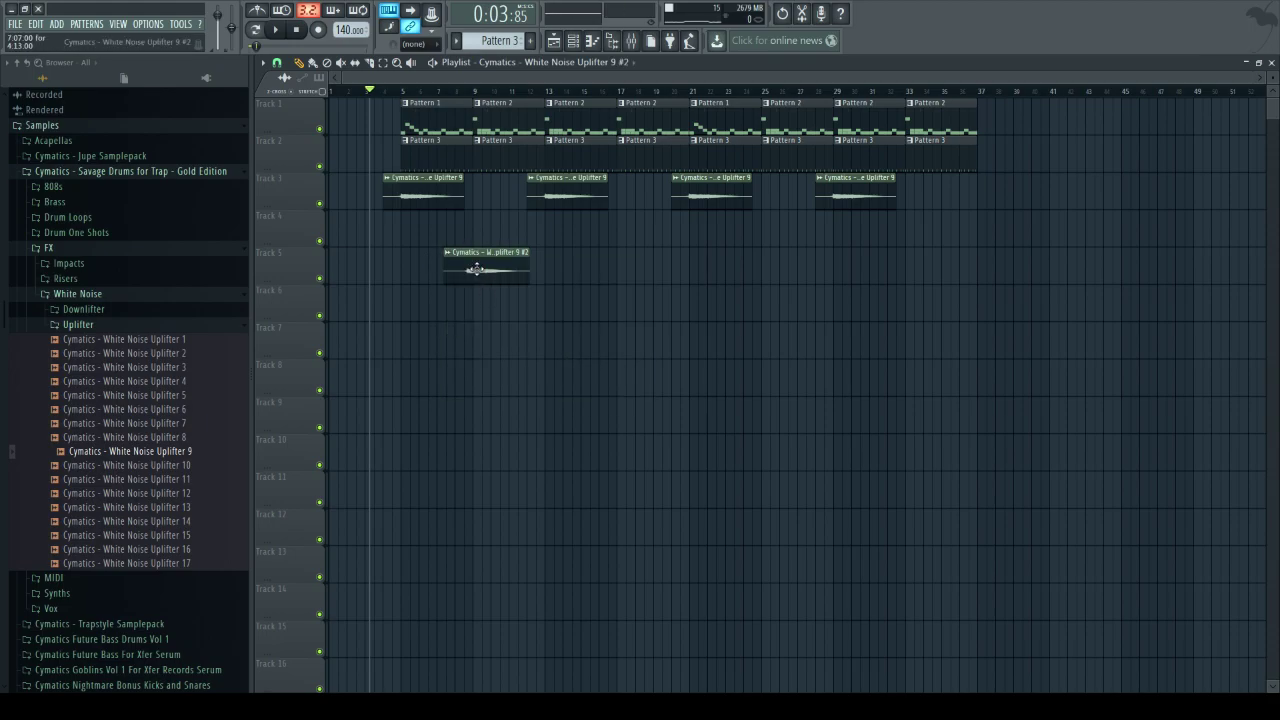
click(556, 366)
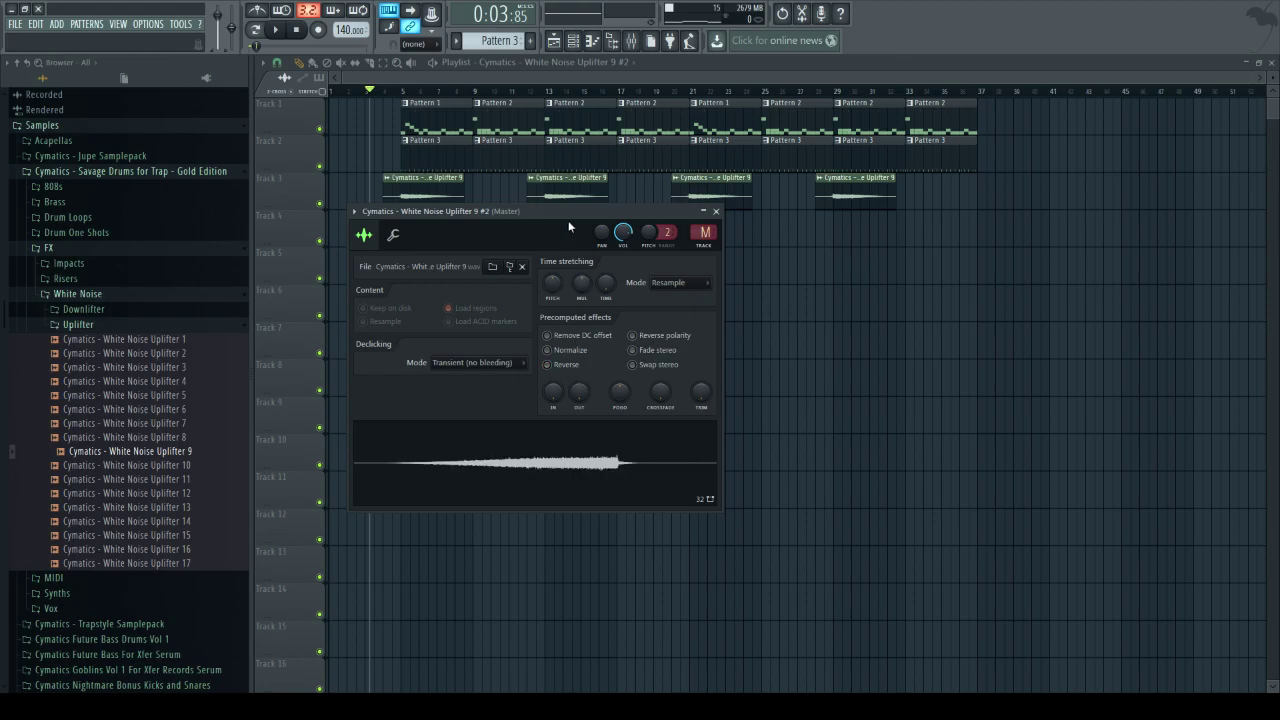
click(579, 77)
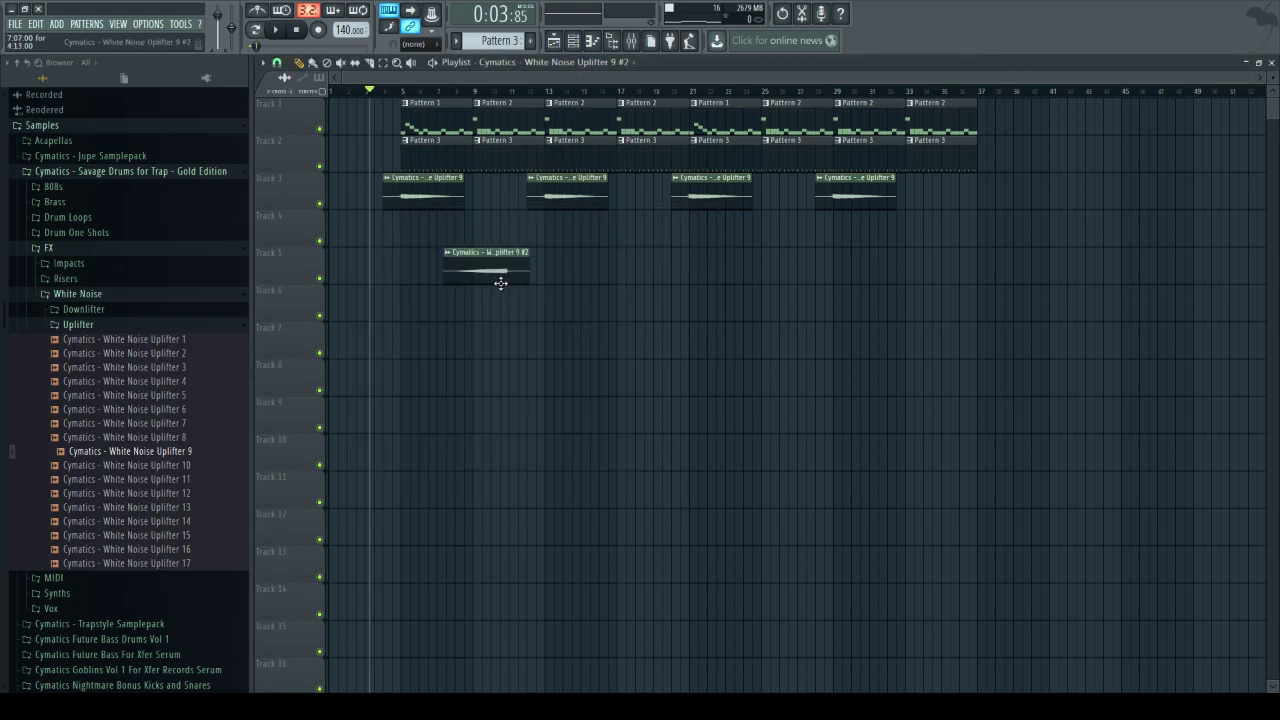
- Move the non-reversed uplifter to Track 4 so it peaks at bar 9, and trim it to three bars starting at bar 7
drag(497, 277, 461, 255)
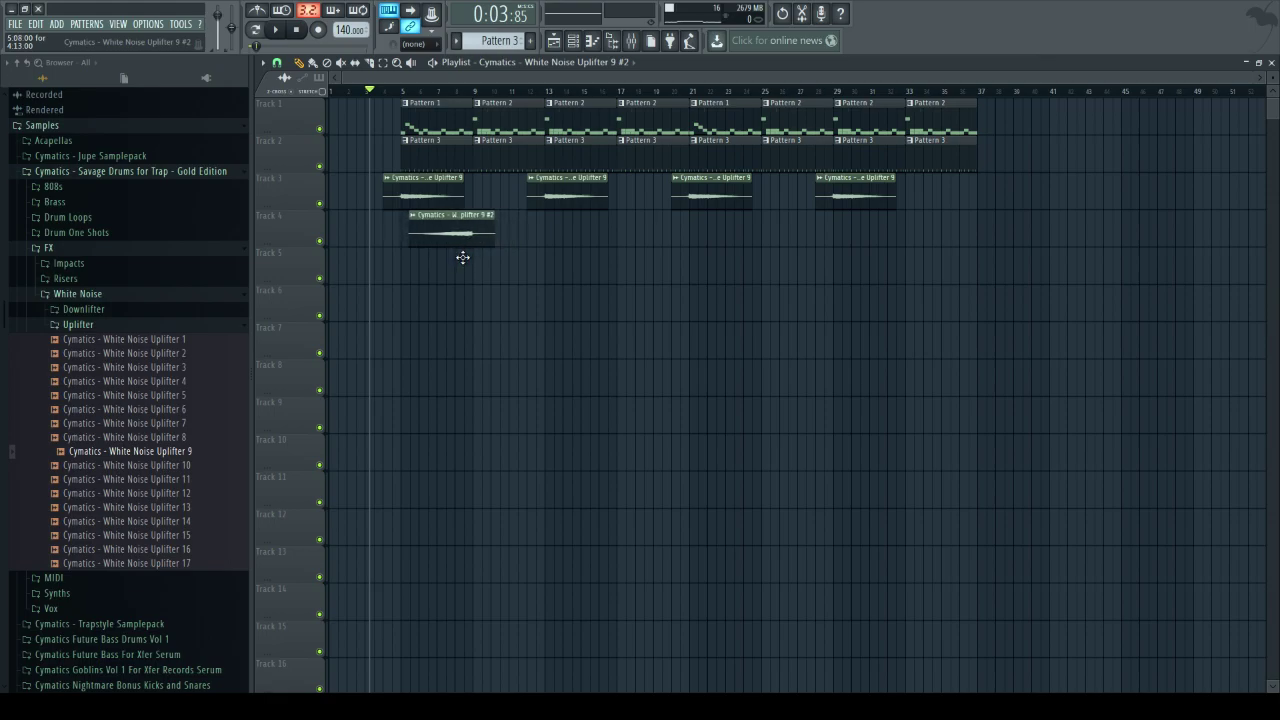
drag(463, 258, 465, 262)
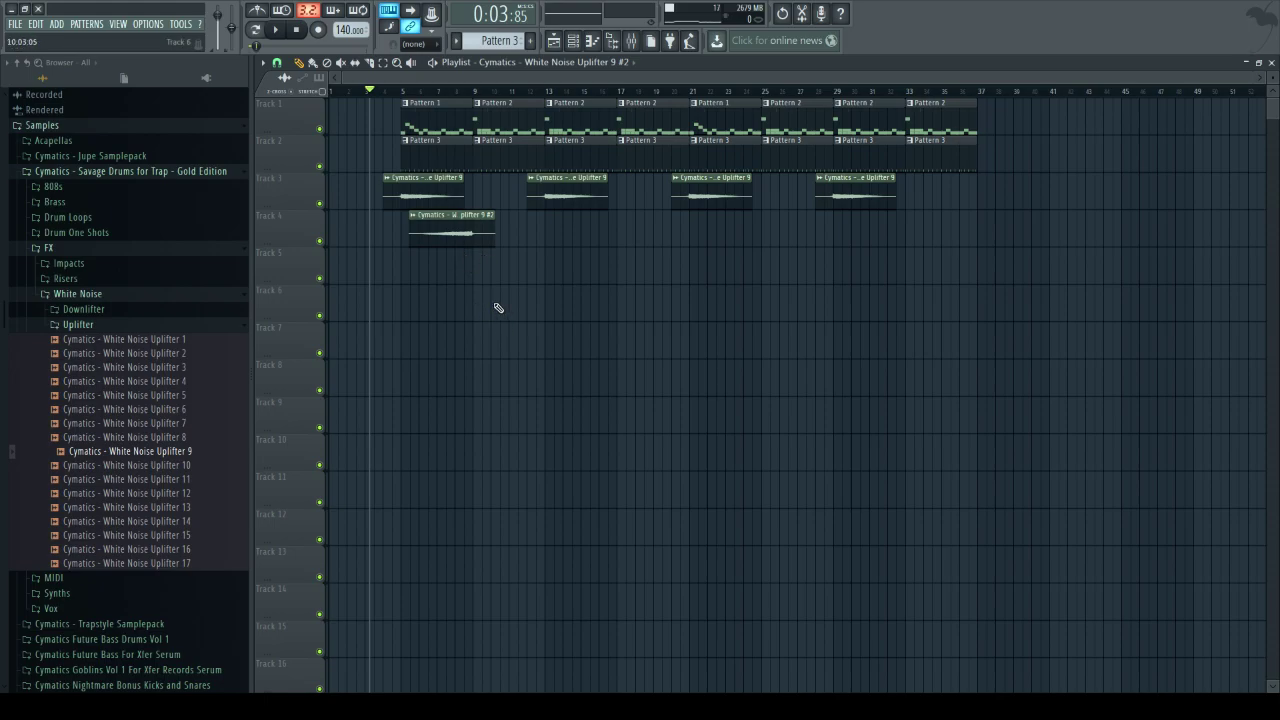
scroll(462, 83, up, 3)
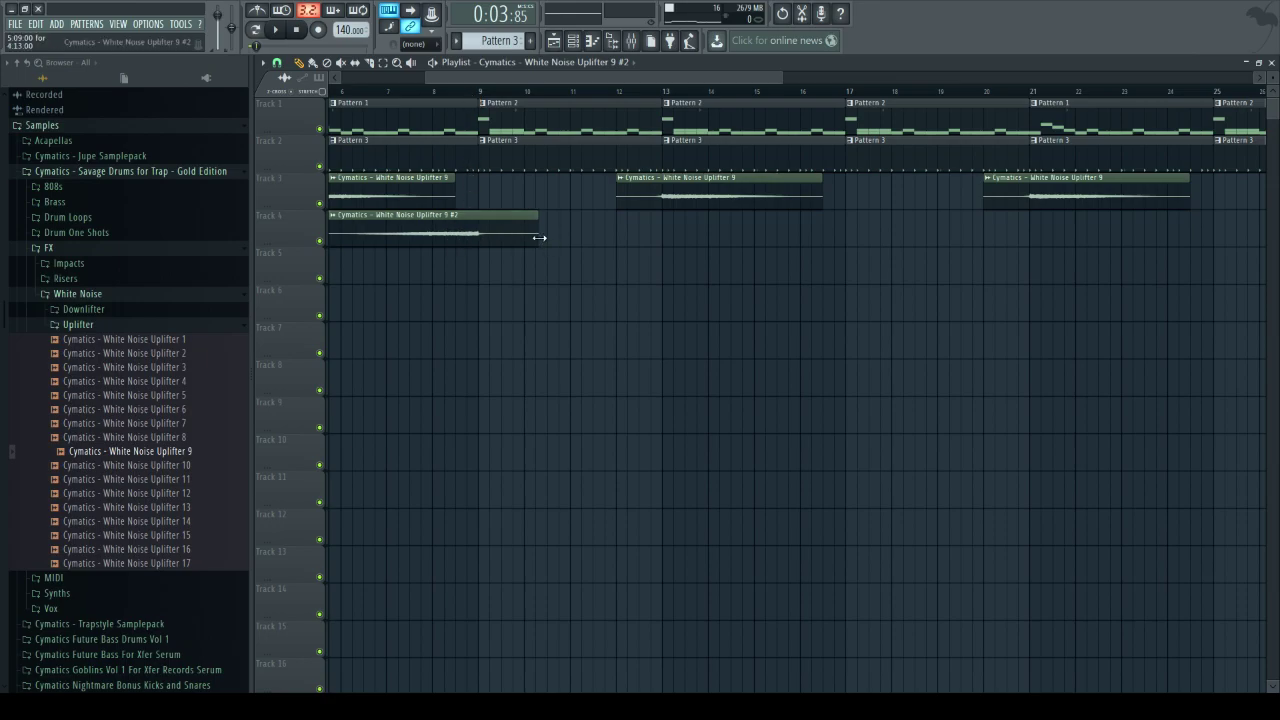
scroll(512, 94, down, 4)
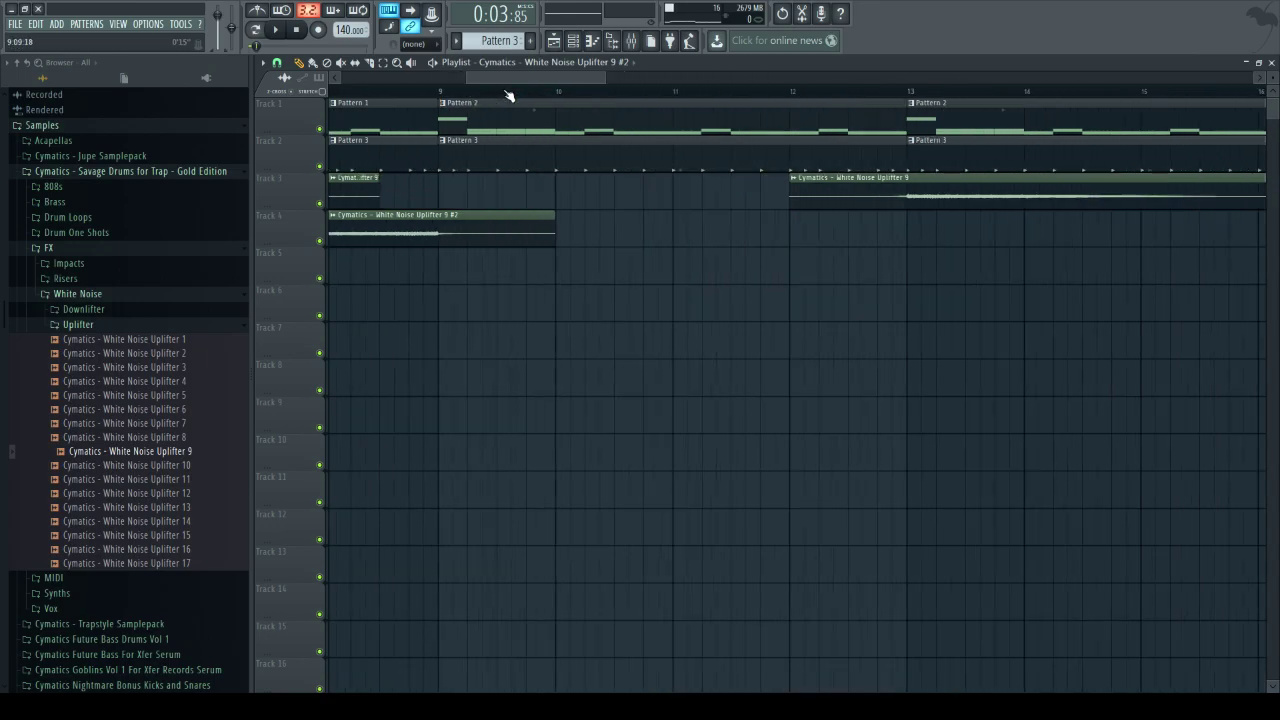
drag(413, 93, 397, 111)
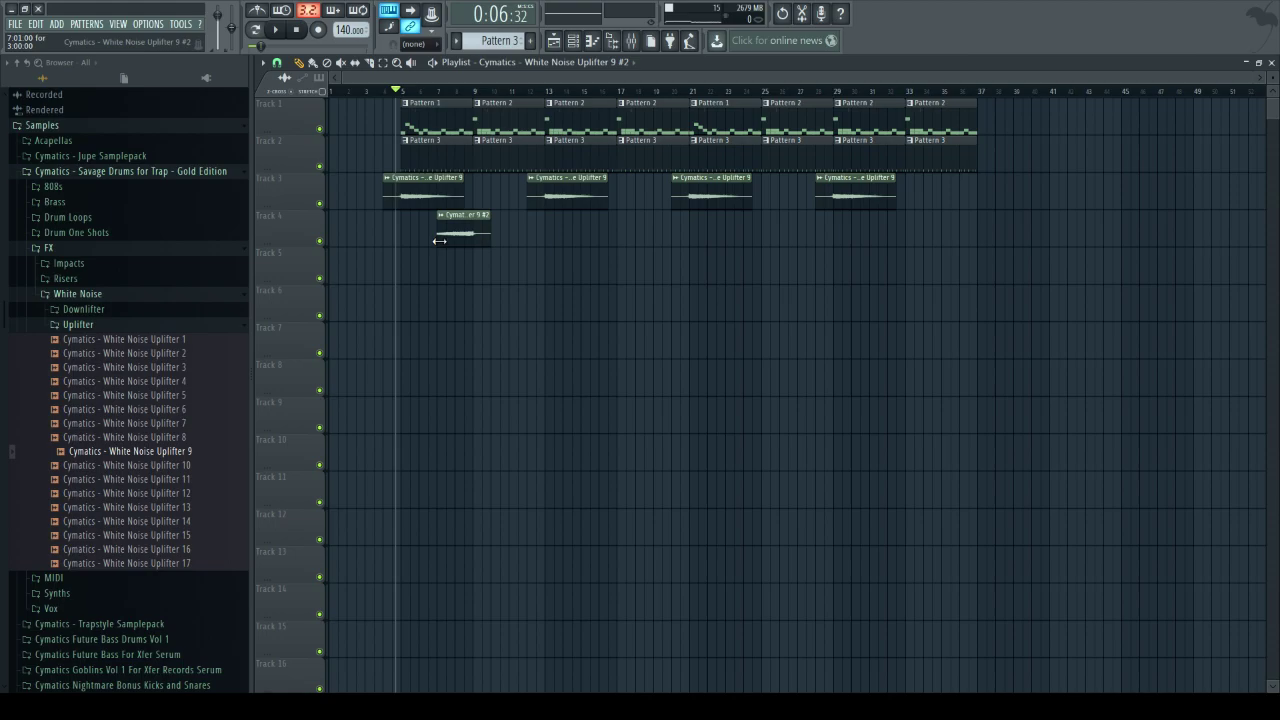
- Trim the end of the first Track 3 uplifter to bar 7 and play the song from bar 4
drag(463, 198, 448, 203)
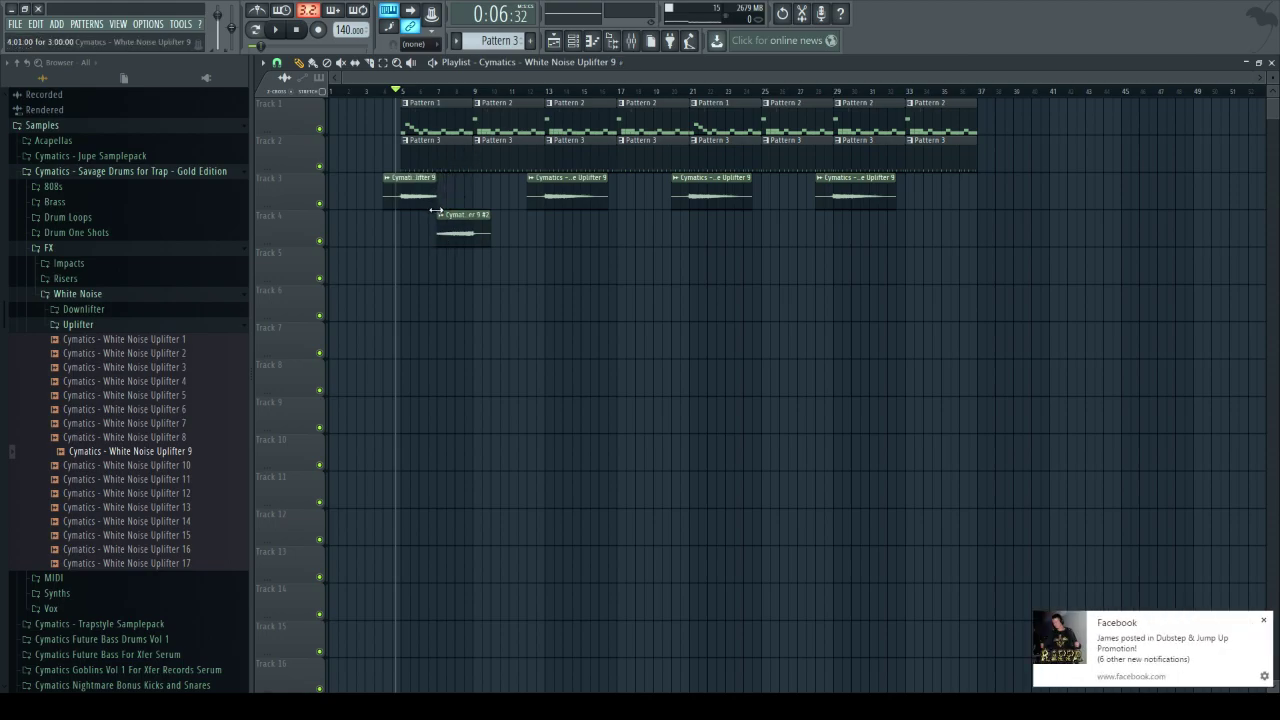
click(383, 88)
key(space)
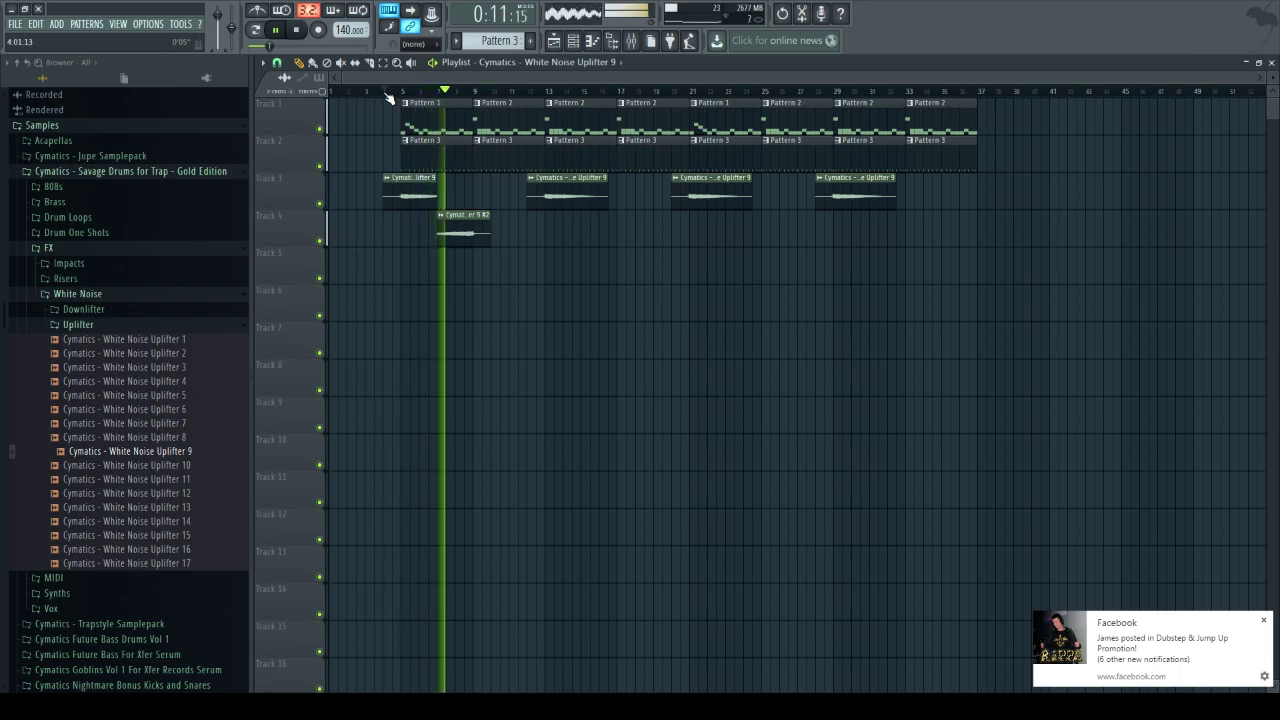
- Stop playback, delete the Track 4 uplifter, and extend the first Track 3 uplifter clip back to its full tail
click(300, 31)
right_click(450, 231)
drag(433, 200, 472, 219)
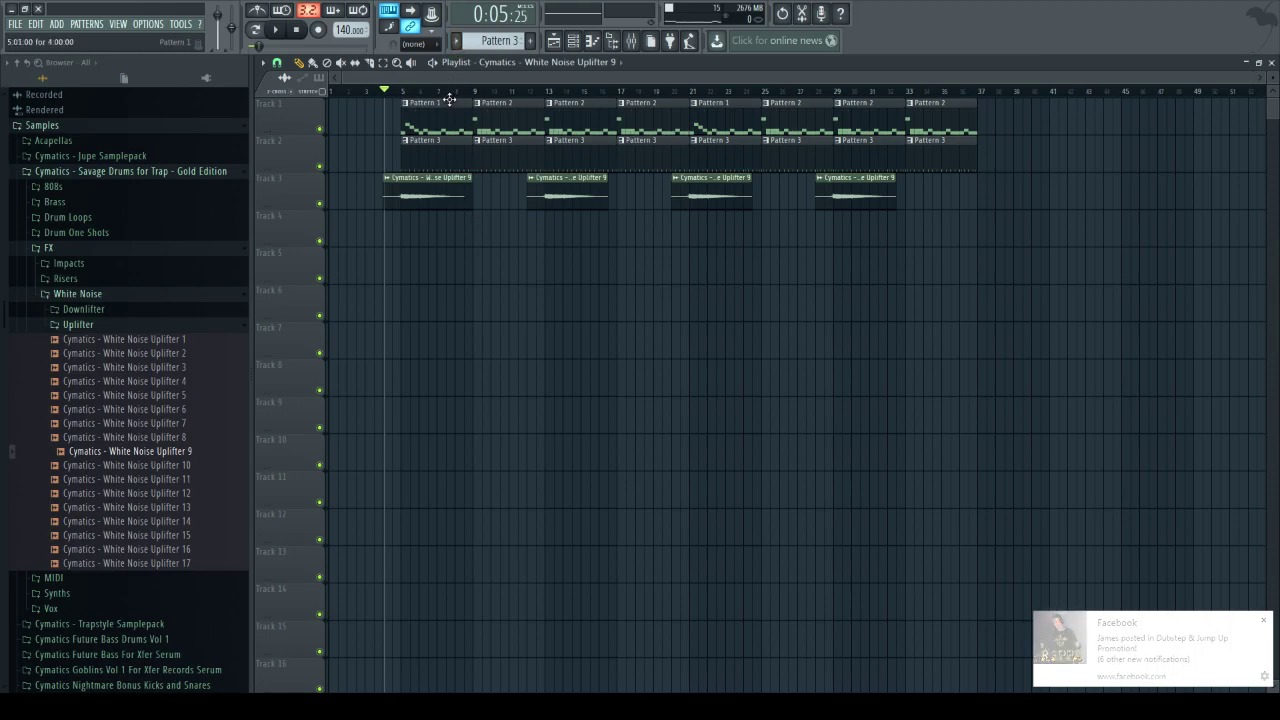
scroll(501, 206, up, 3)
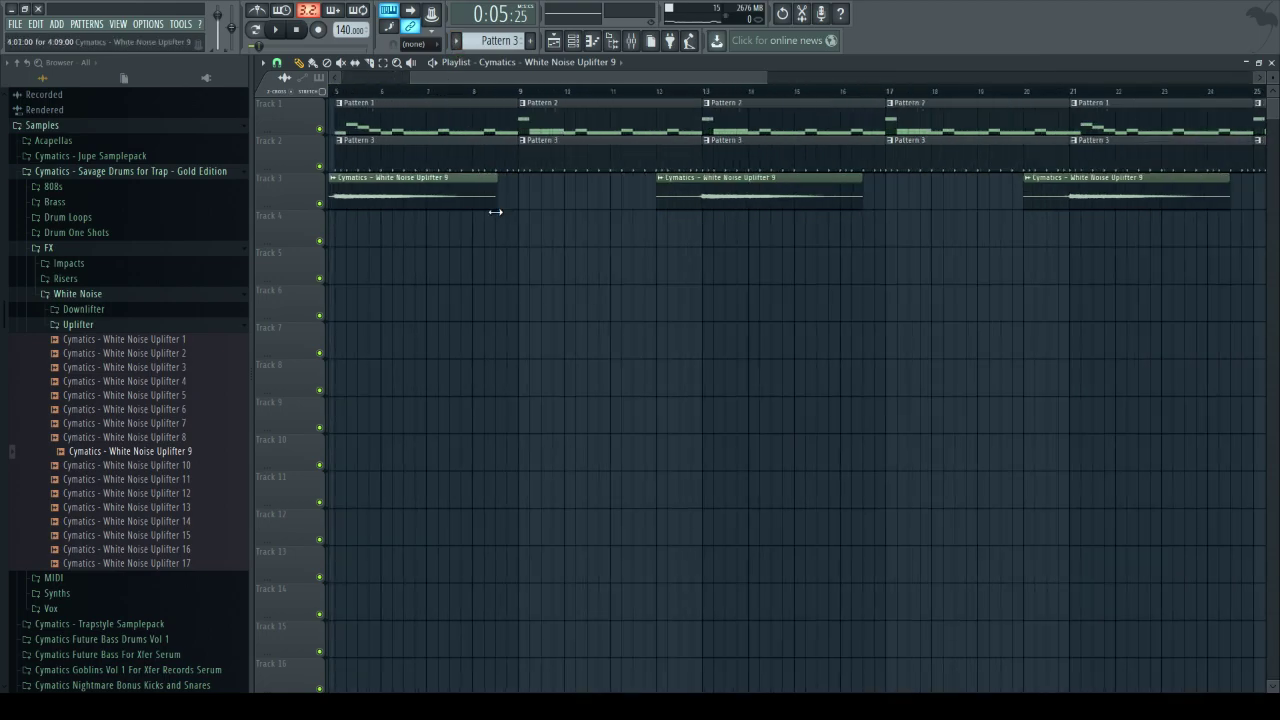
scroll(480, 97, down, 4)
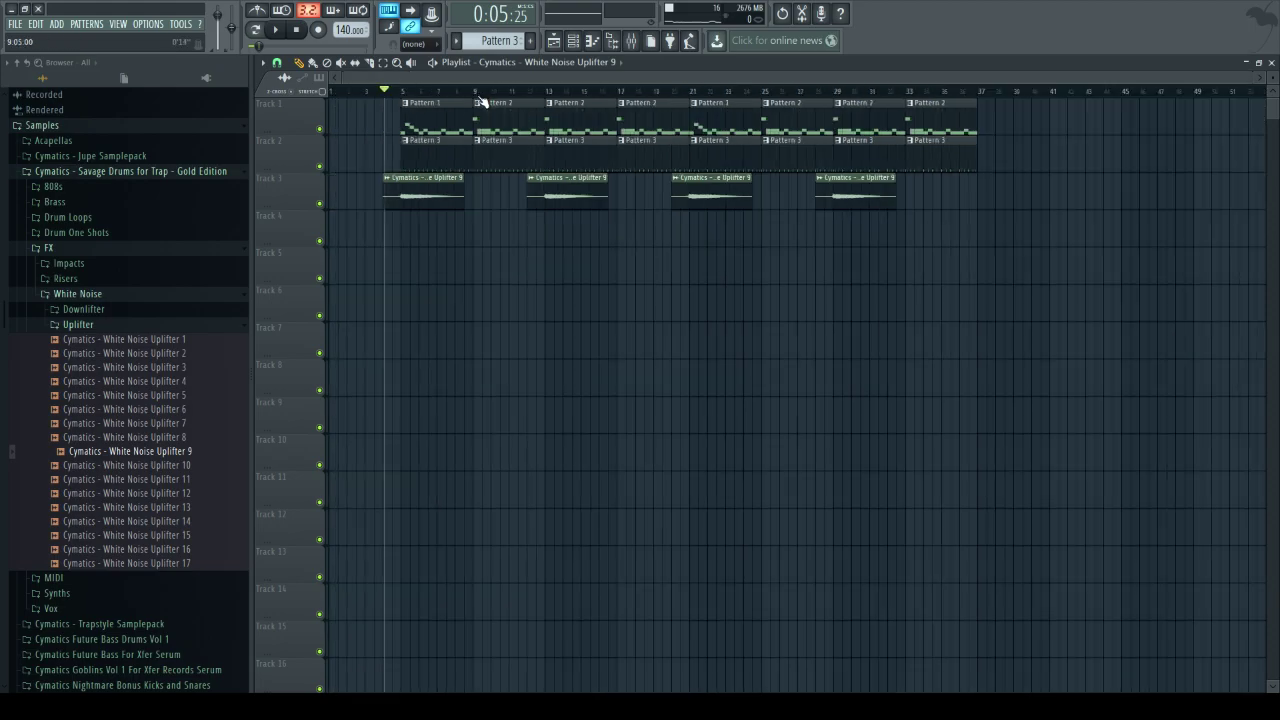
- Audition samples in the Savage Drums for Trap Risers folder, including Riser 1, Riser 4 and Riser 5
click(140, 325)
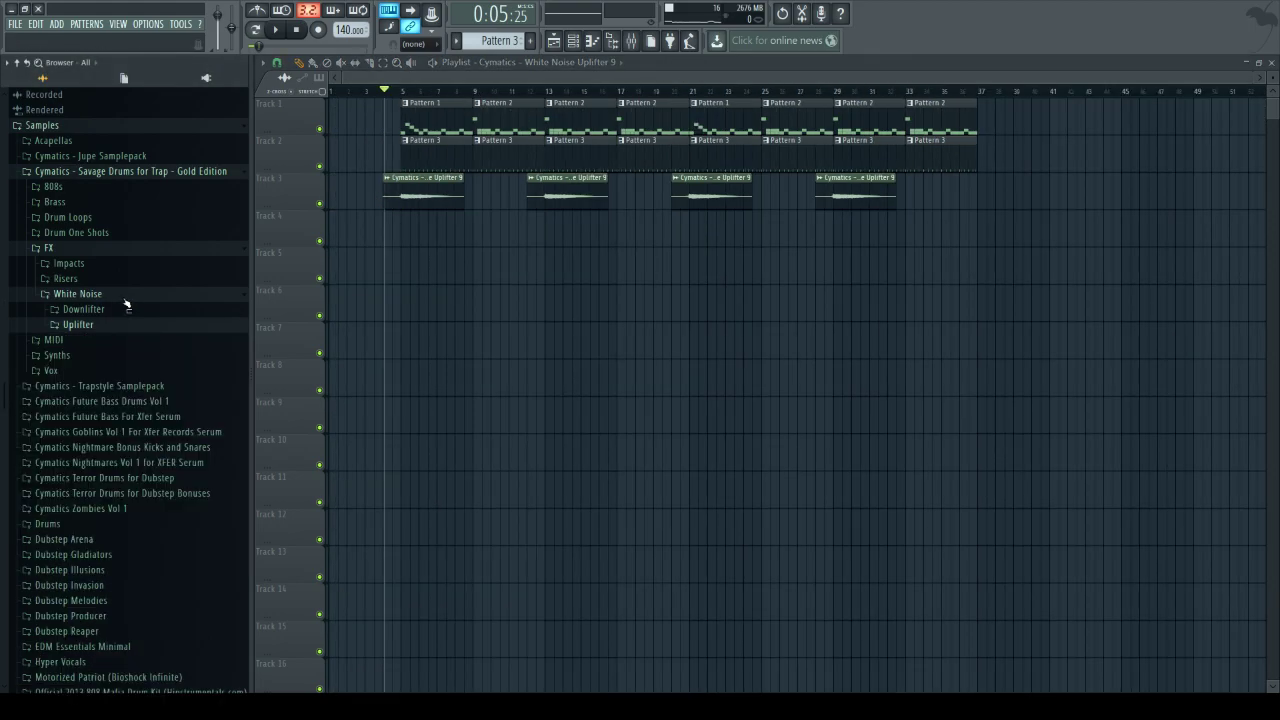
click(126, 297)
click(66, 279)
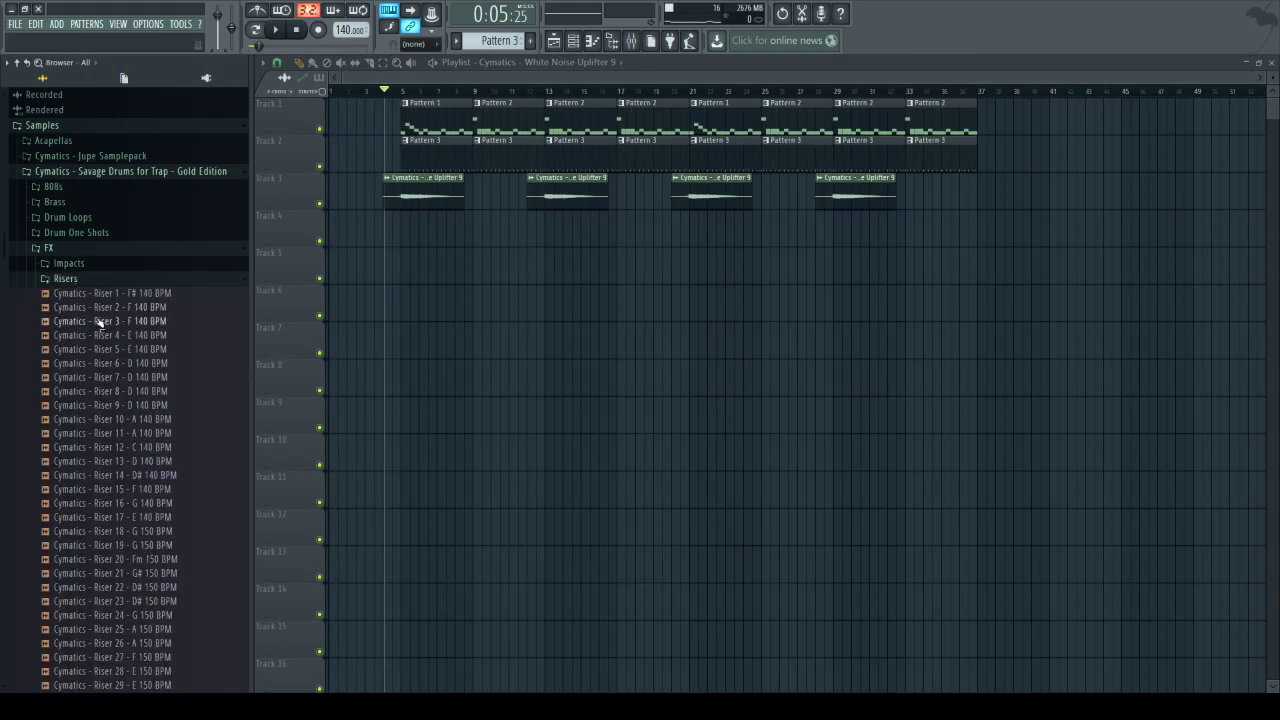
click(90, 293)
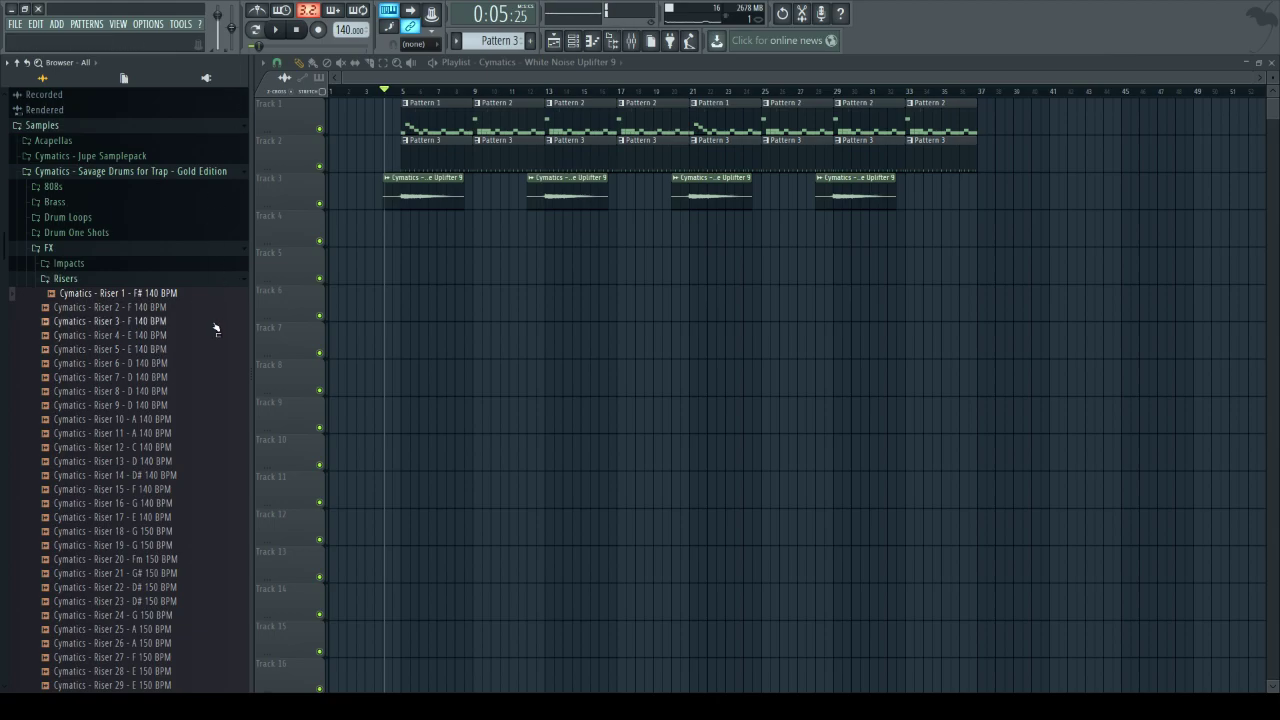
click(178, 339)
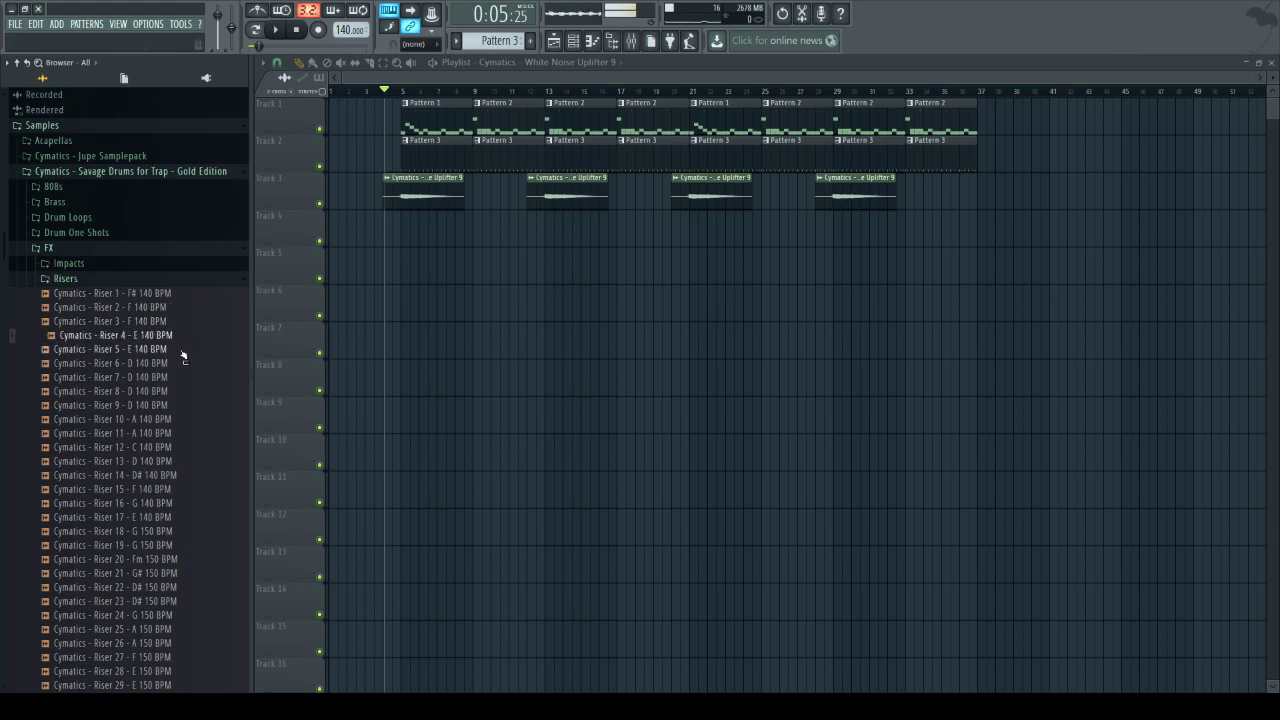
click(183, 351)
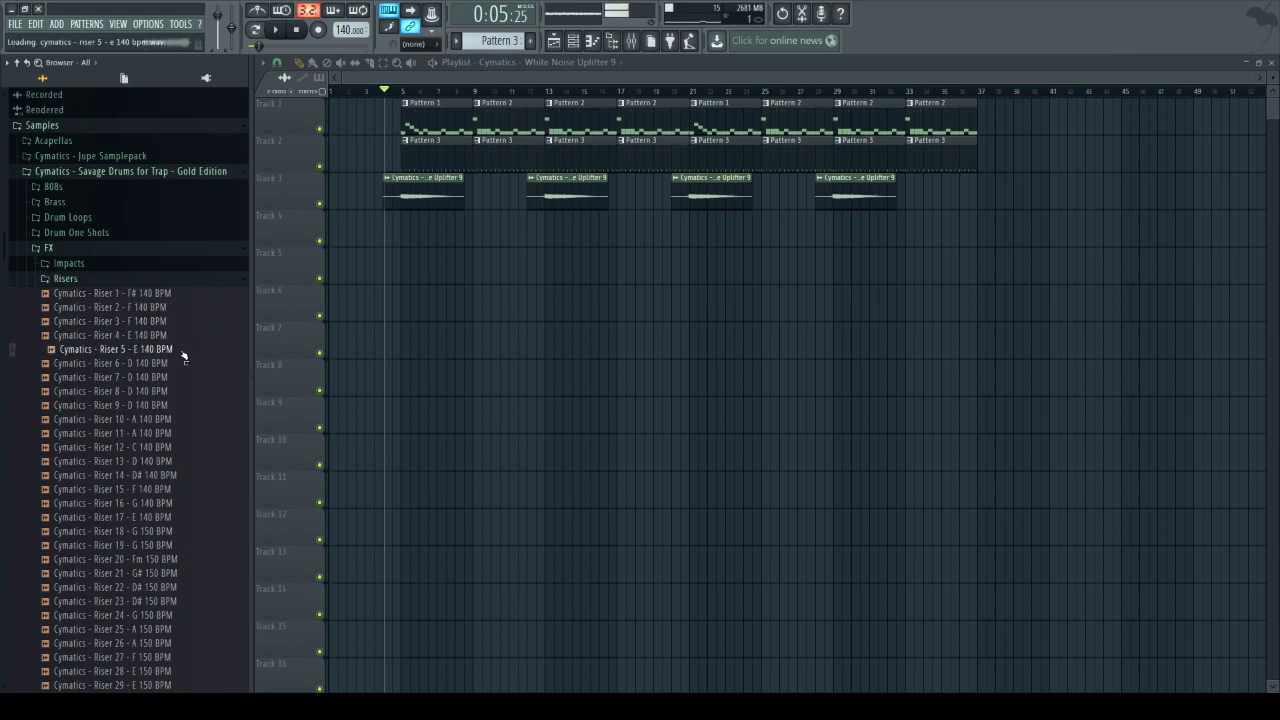
scroll(183, 354, down, 5)
scroll(171, 297, up, 9)
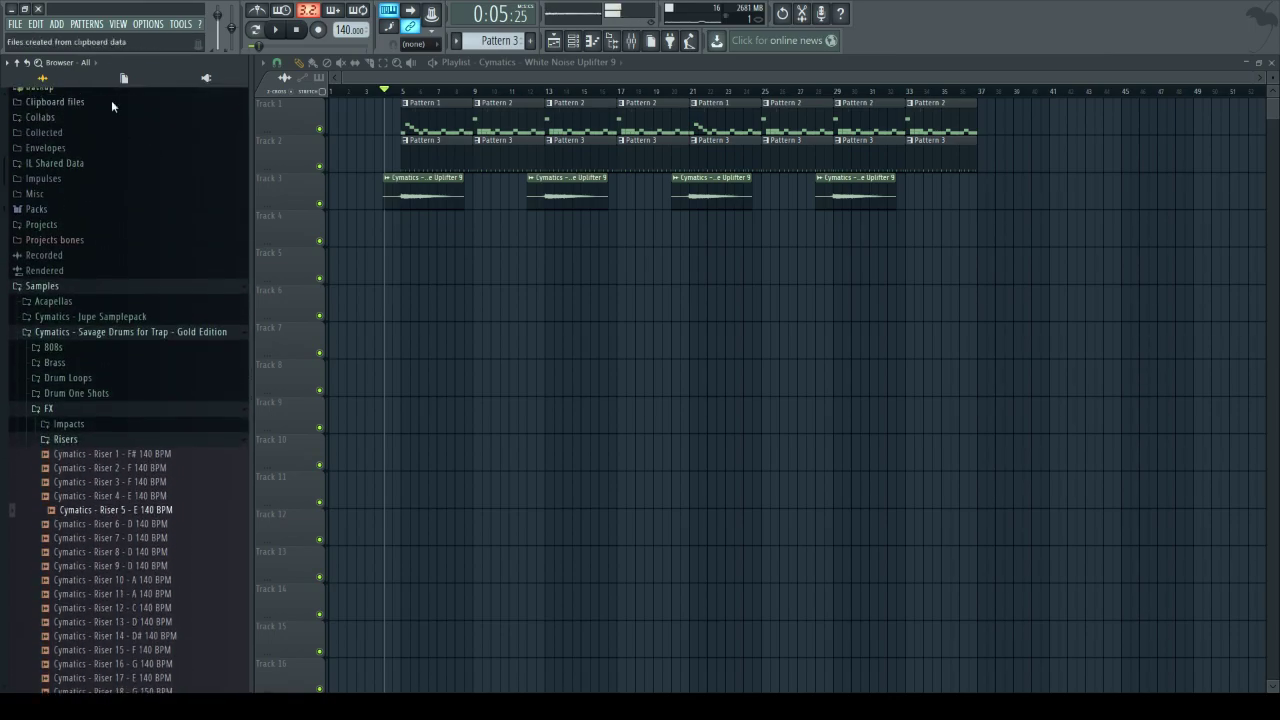
click(286, 32)
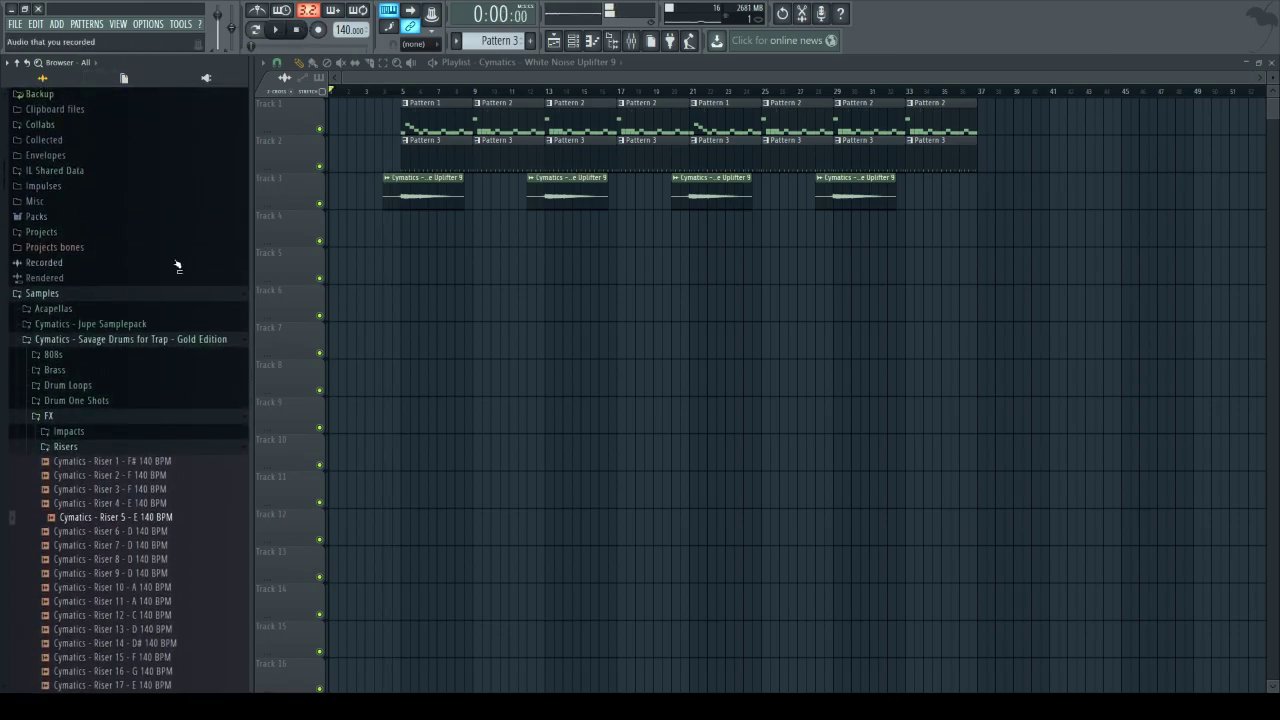
- Place FX and Extras 7 from the Cymatics Future Bass Drums Vol 1 pack on Track 4, ending at bar 9
click(114, 416)
click(103, 341)
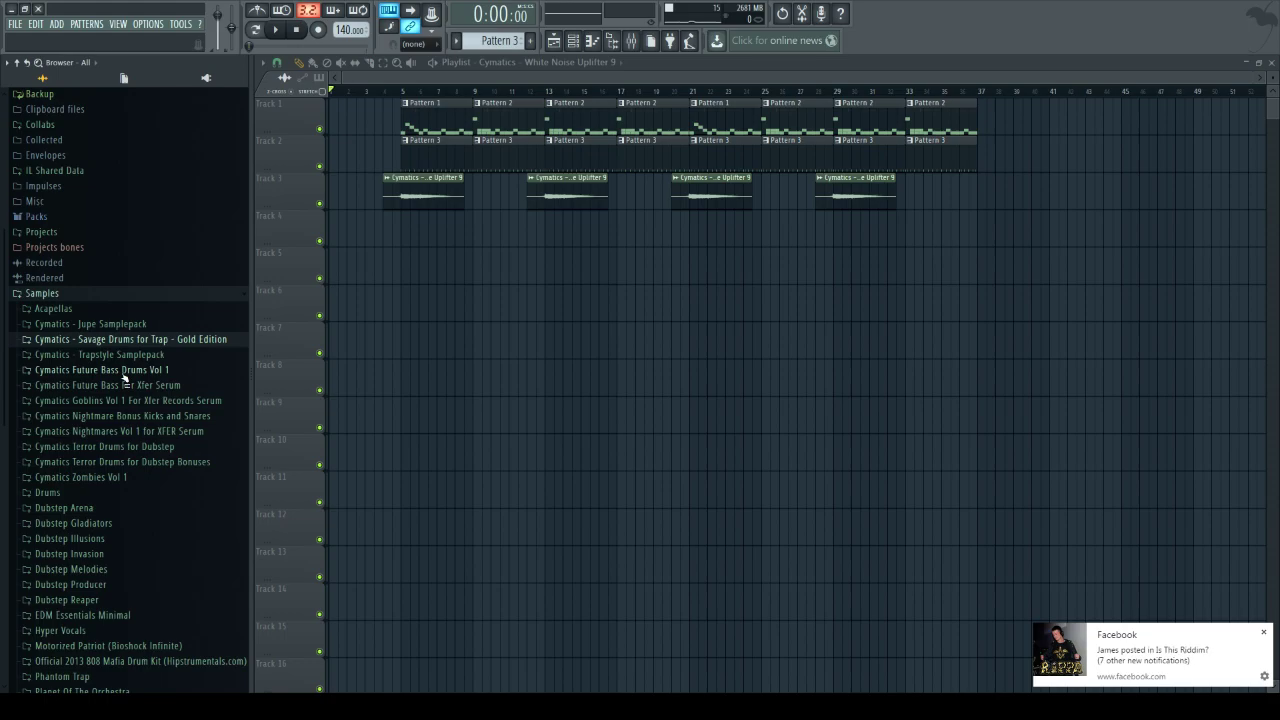
click(124, 372)
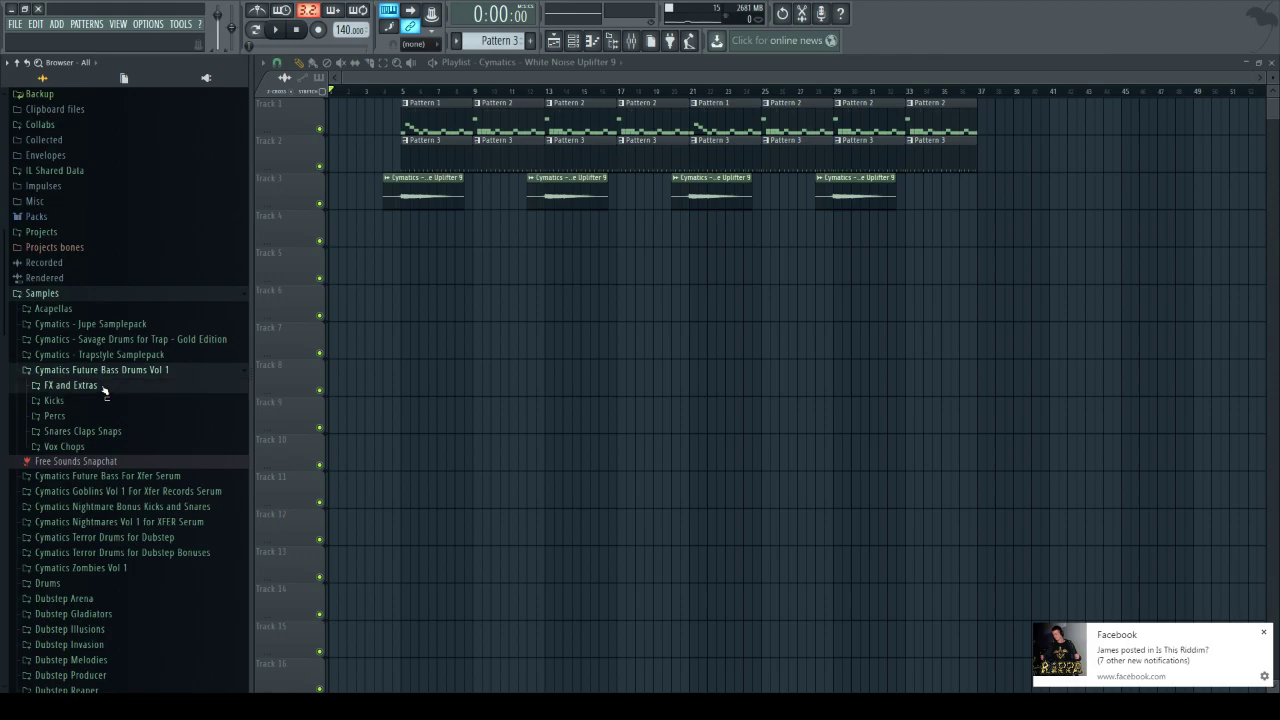
click(70, 385)
scroll(103, 388, down, 3)
click(102, 344)
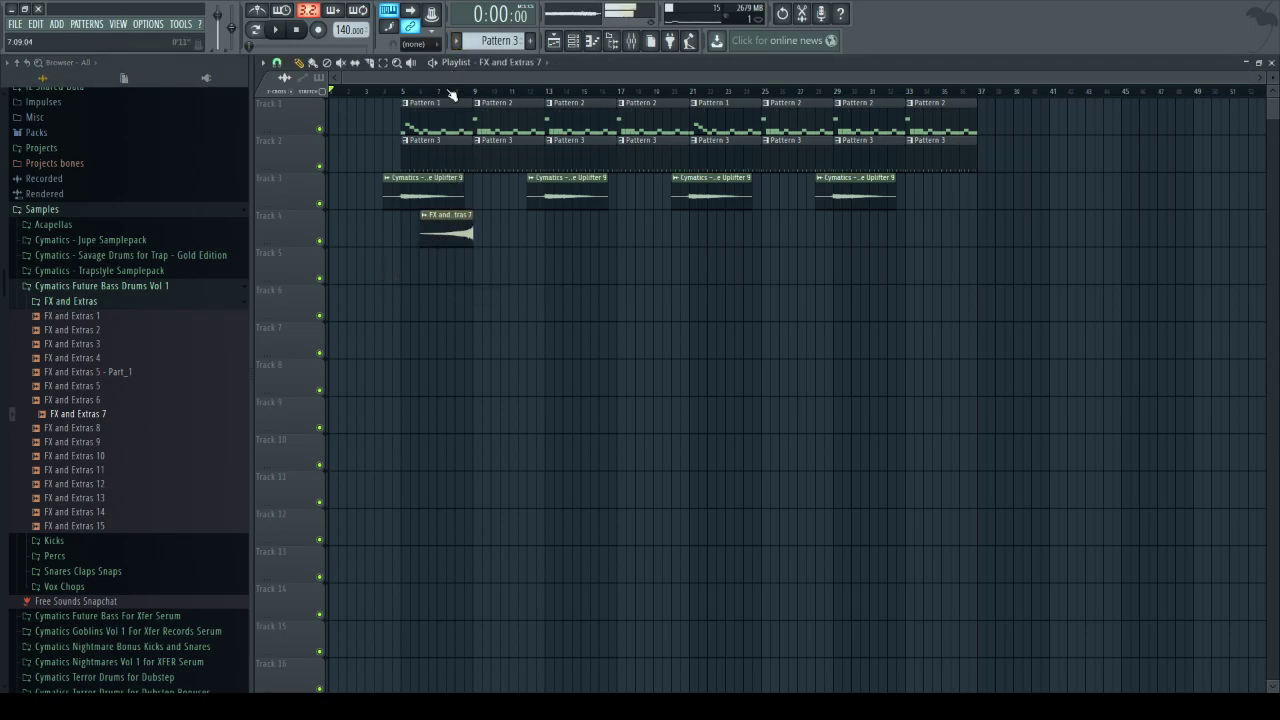
- Shorten the FX and Extras 7 clip on Track 4 so it spans bar 7 to bar 9
scroll(457, 96, up, 3)
double_click(457, 220)
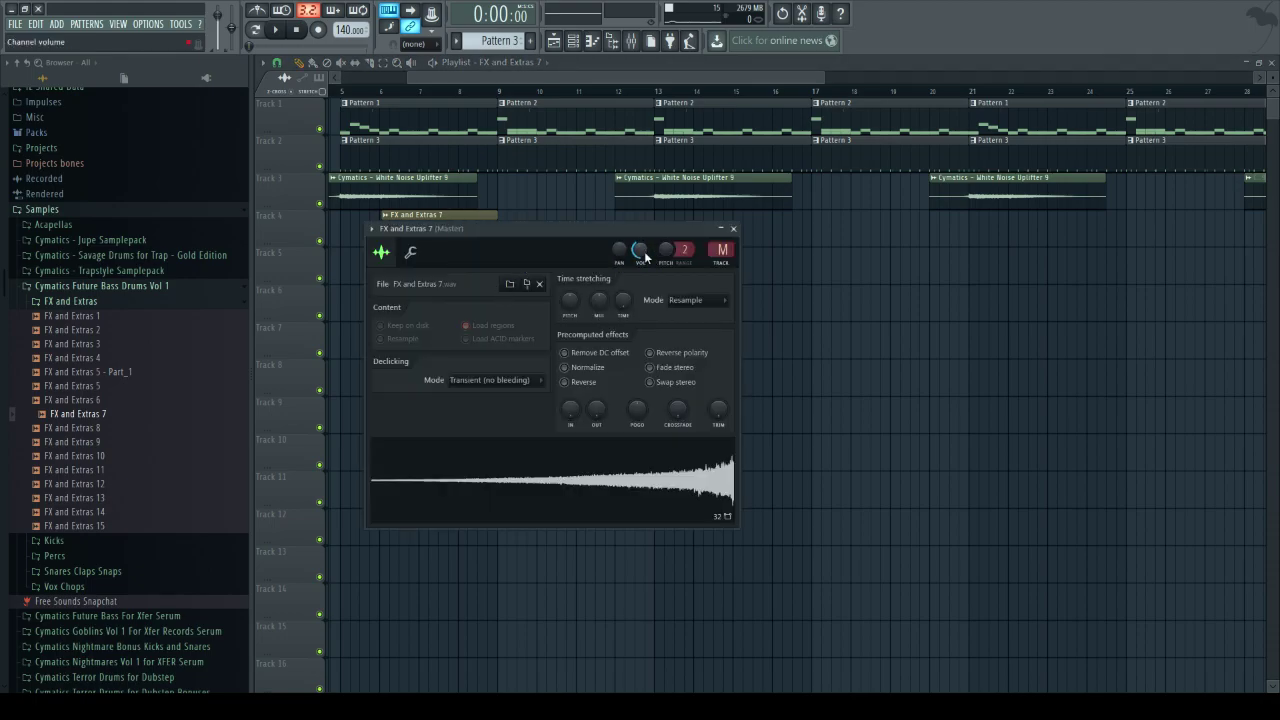
key(Escape)
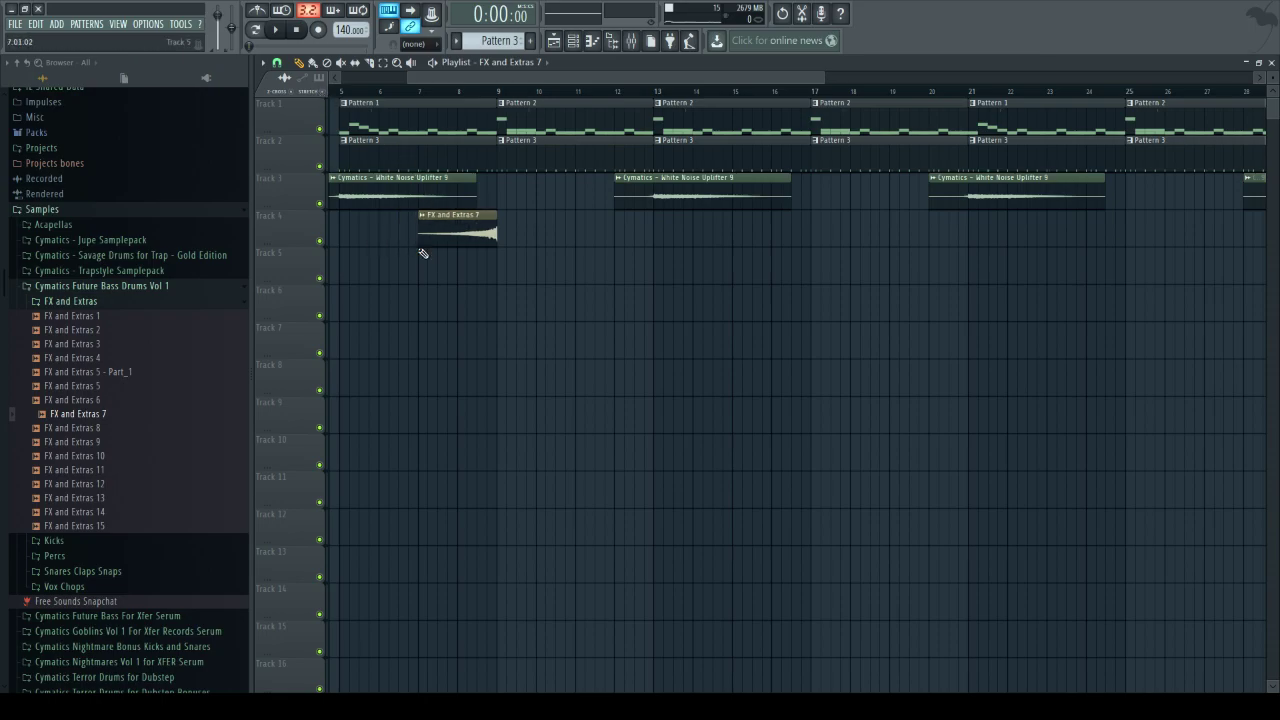
- Play the song from just before bar 7 and adjust the channel volume of FX and Extras 7
key(space)
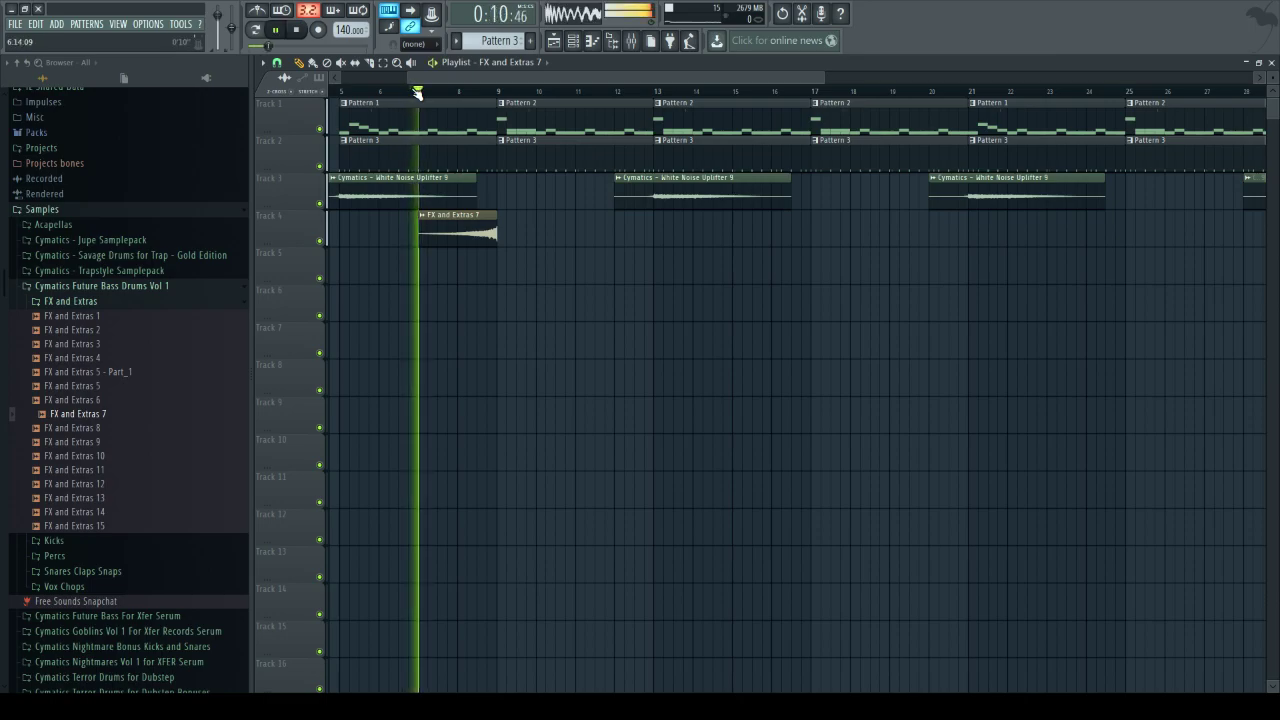
click(462, 215)
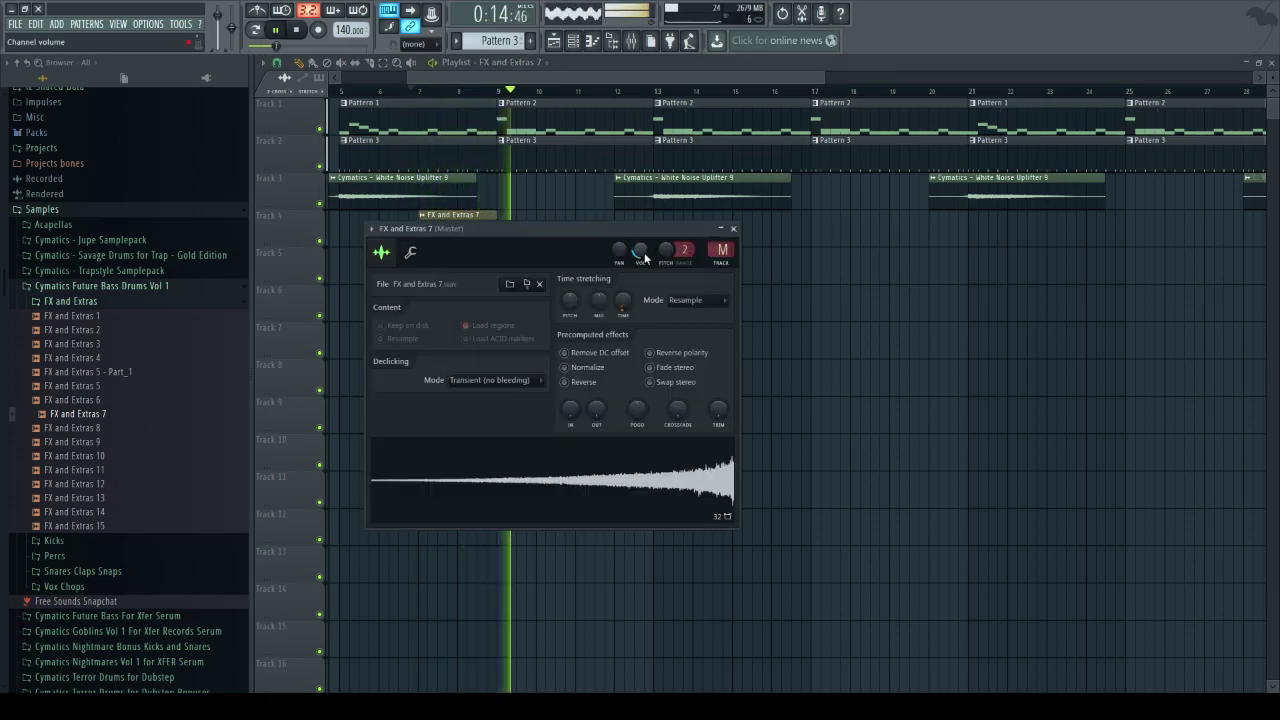
key(Escape)
- Place a second FX and Extras 7 clip on Track 4 from bar 11 to bar 13
click(612, 241)
drag(617, 238, 610, 239)
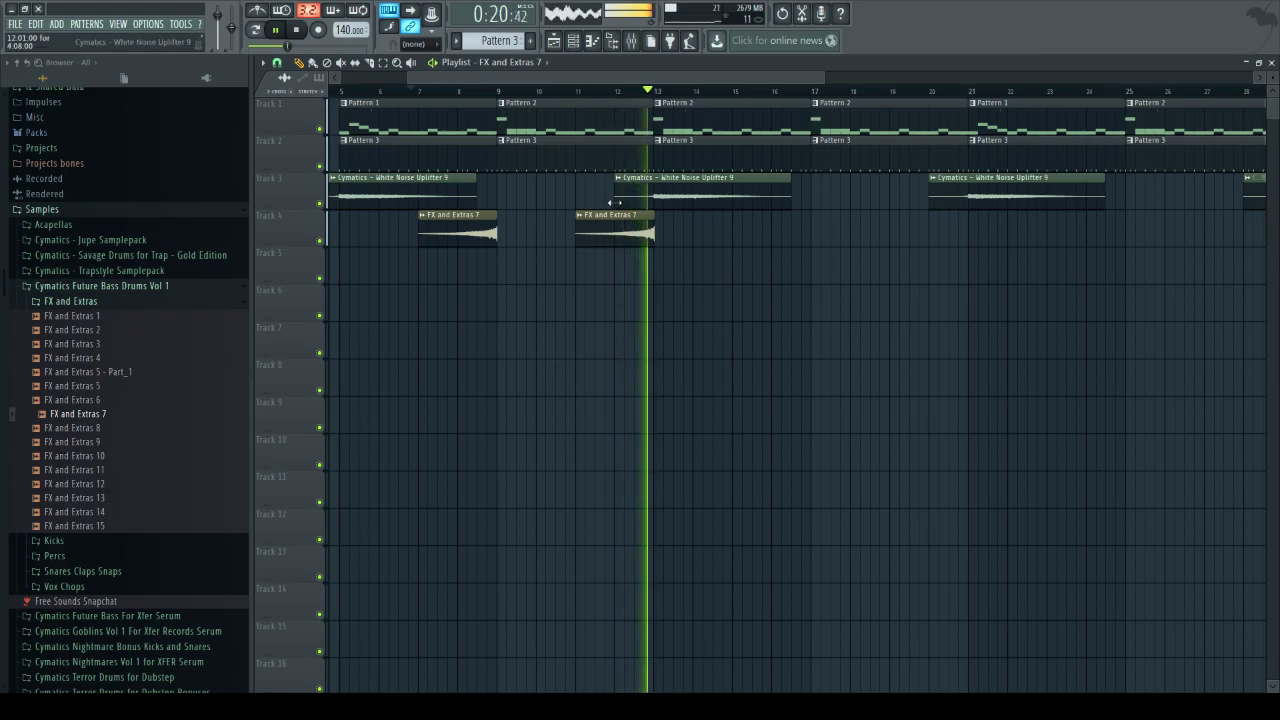
scroll(648, 104, up, 5)
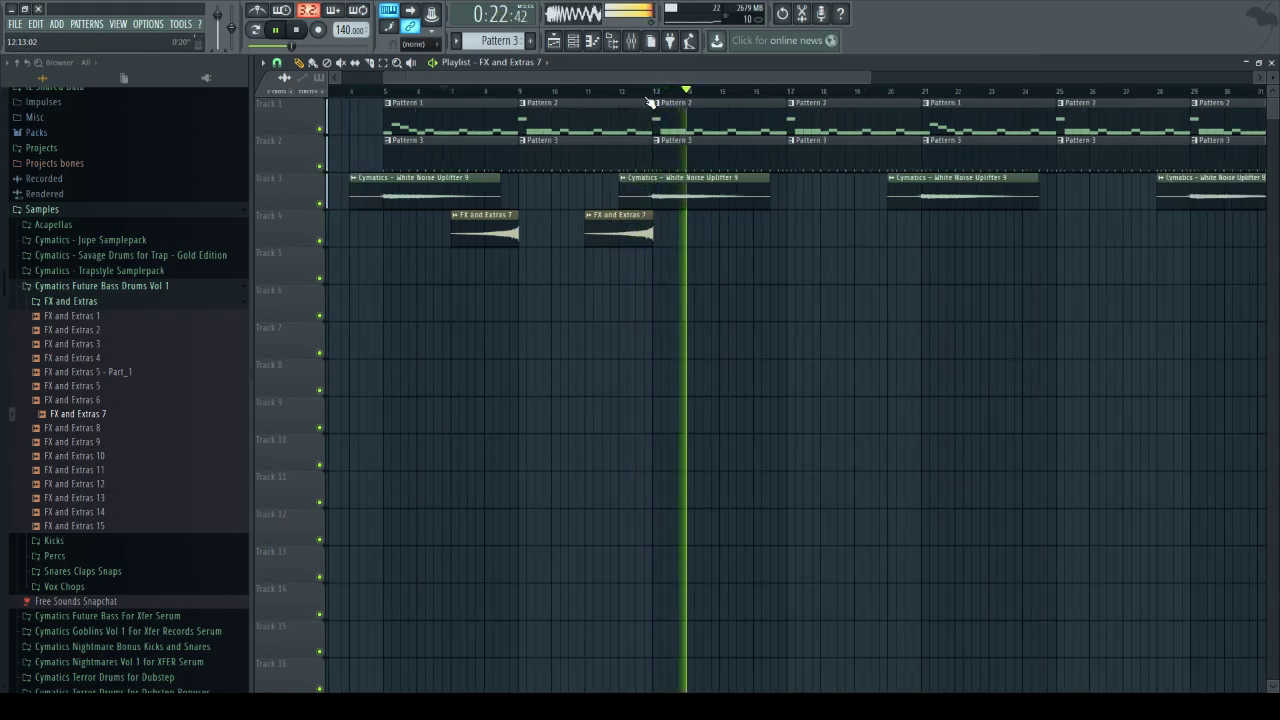
mouse_move(674, 233)
mouse_down()
mouse_move(711, 240)
mouse_move(688, 240)
mouse_up()
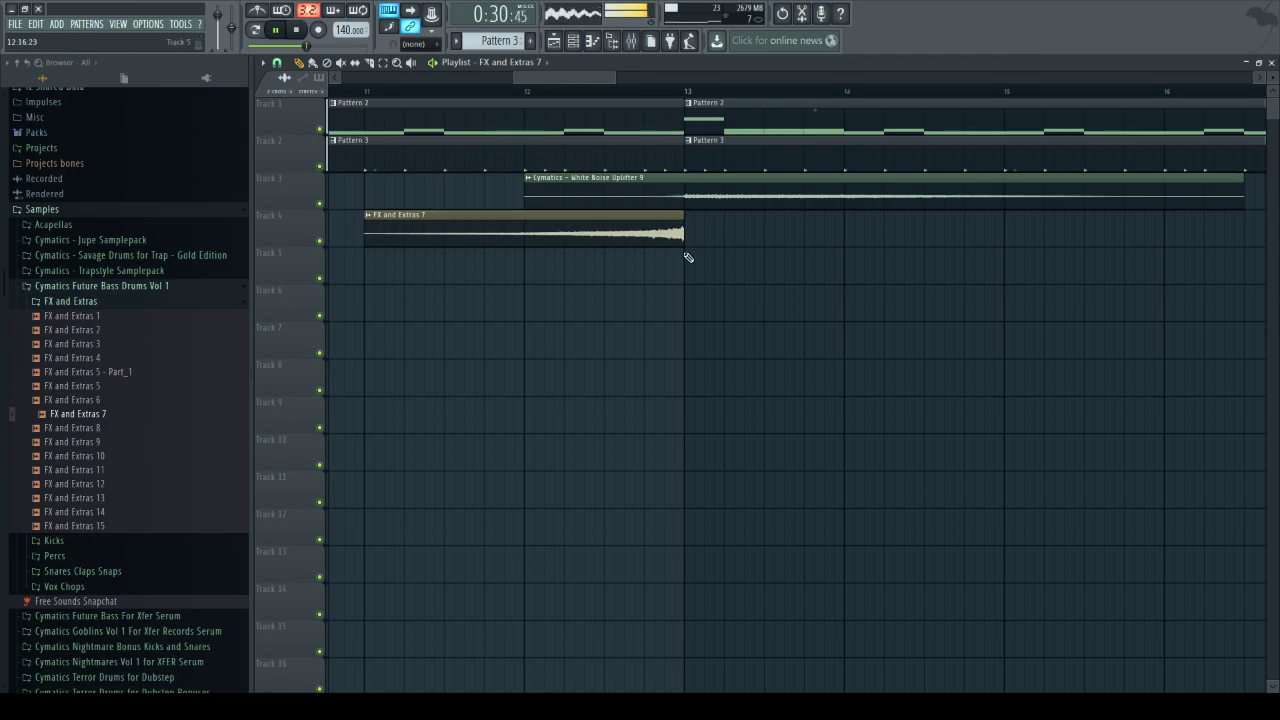
scroll(688, 92, up, 2)
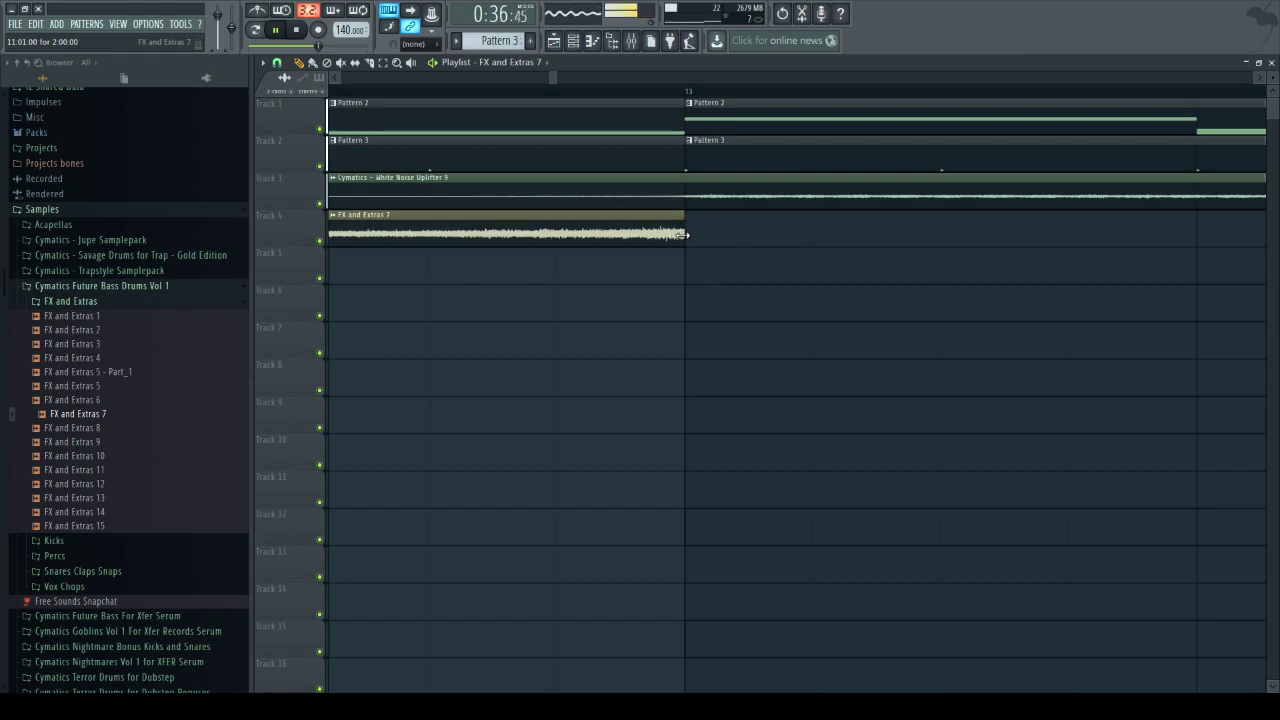
- Play the song from about bar 7 to check both FX and Extras 7 clips on Track 4
scroll(610, 100, down, 5)
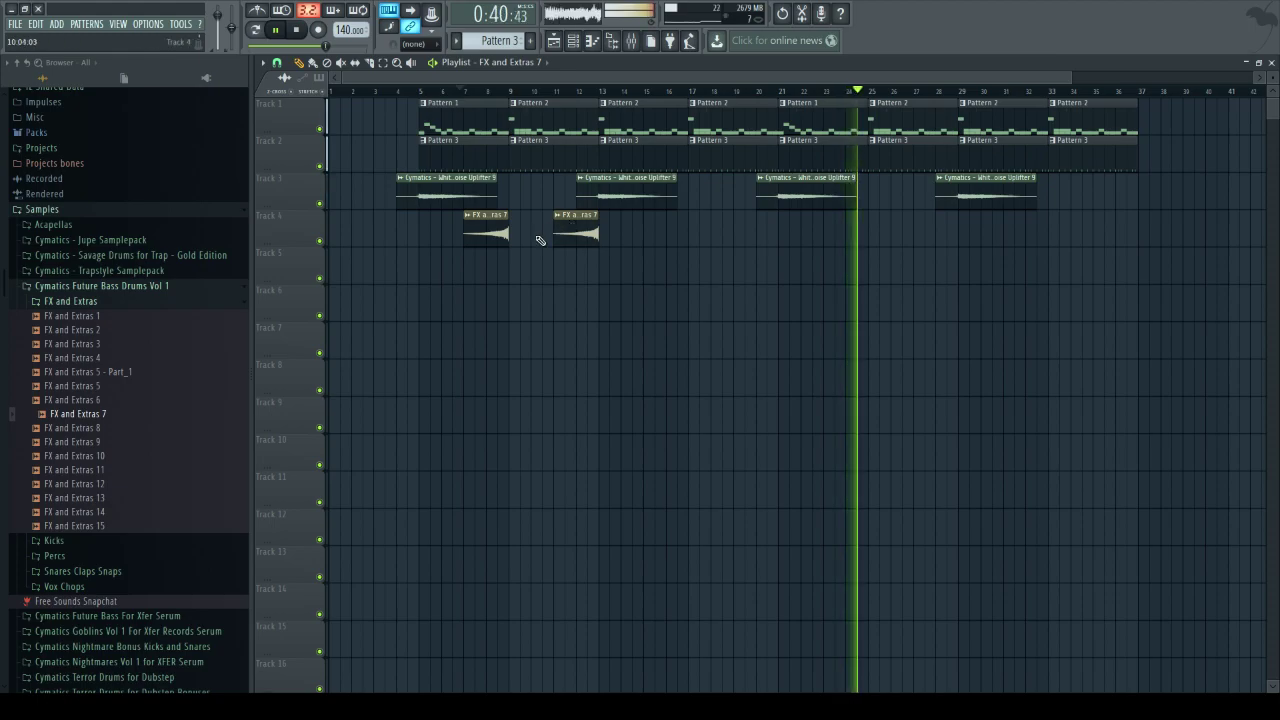
right_click(480, 236)
click(468, 243)
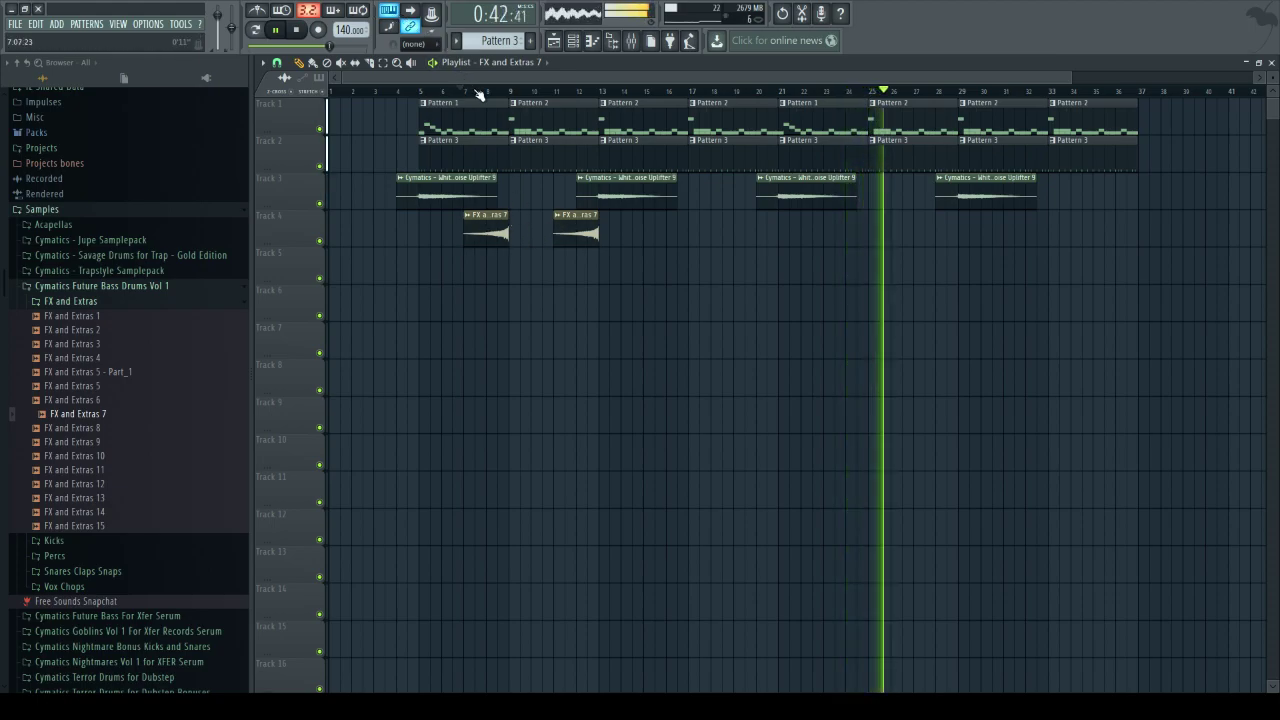
scroll(470, 96, up, 5)
click(430, 91)
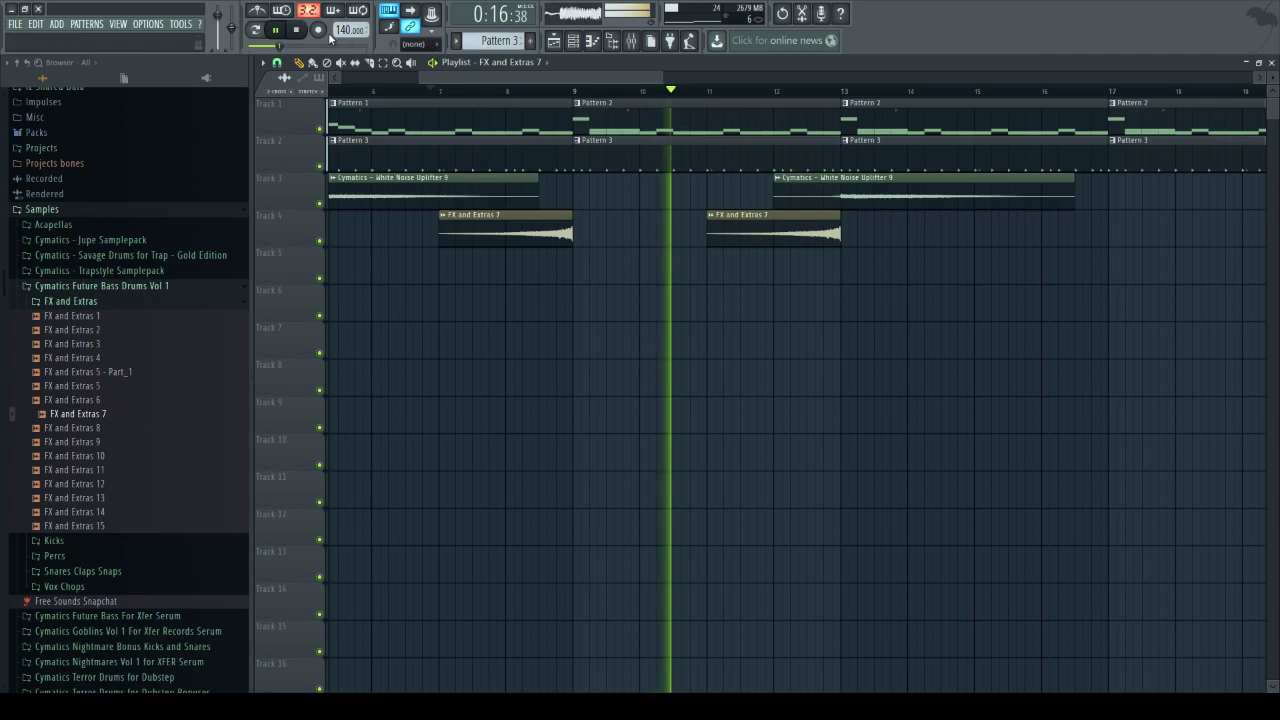
scroll(622, 93, down, 3)
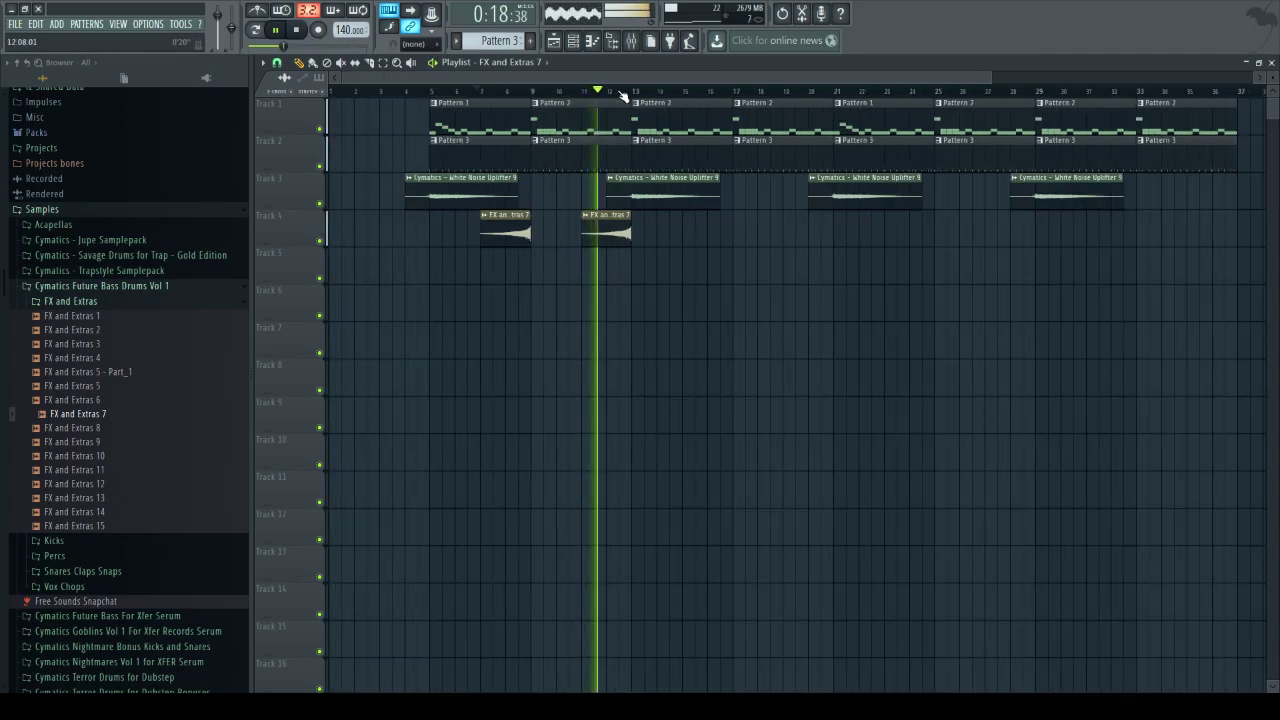
scroll(622, 93, down, 2)
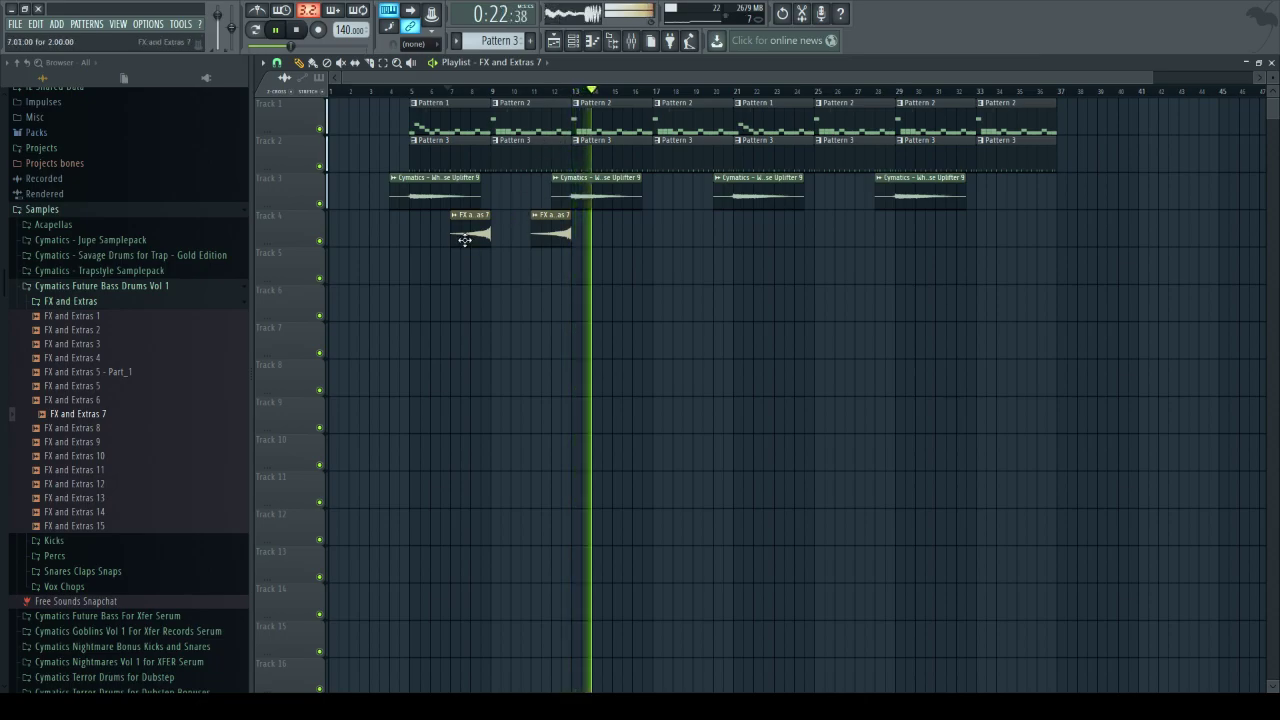
- Place FX and Extras 7 on Track 5 at bar 9 and make that clip unique
click(502, 268)
drag(515, 266, 512, 265)
click(494, 252)
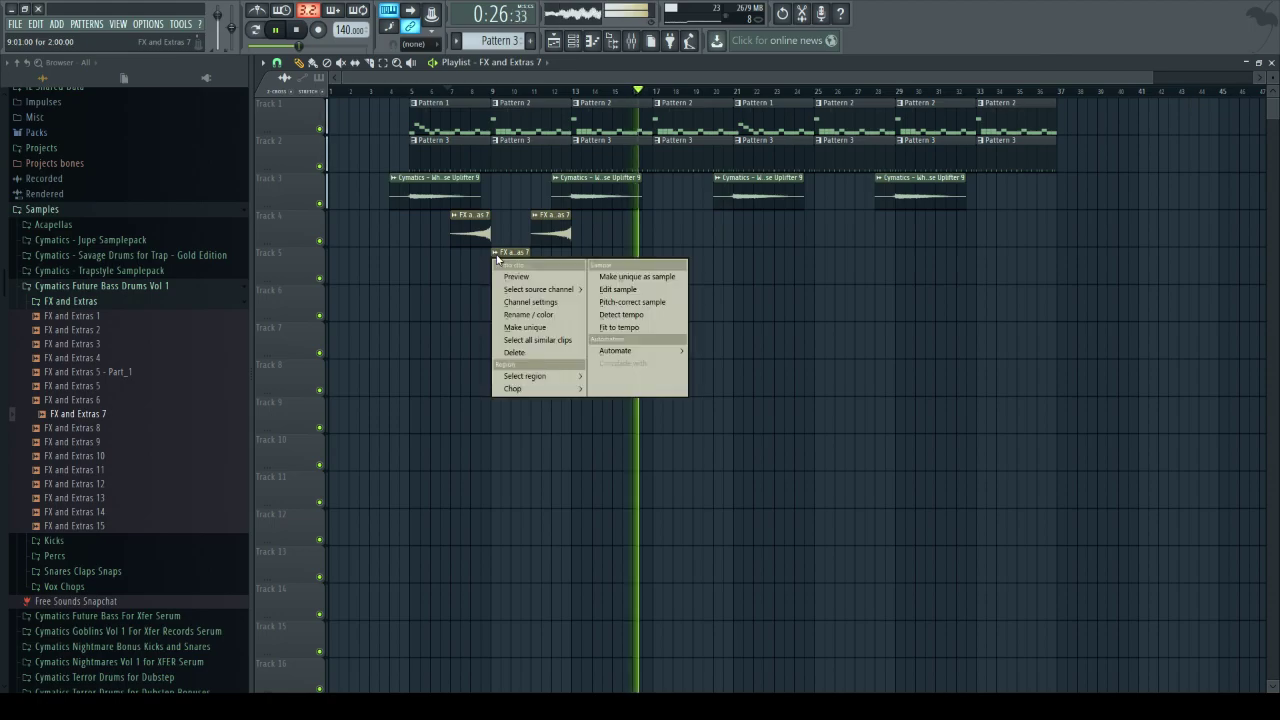
click(527, 327)
- Reverse the sample of the unique FX and Extras 7 clip on Track 5
double_click(522, 270)
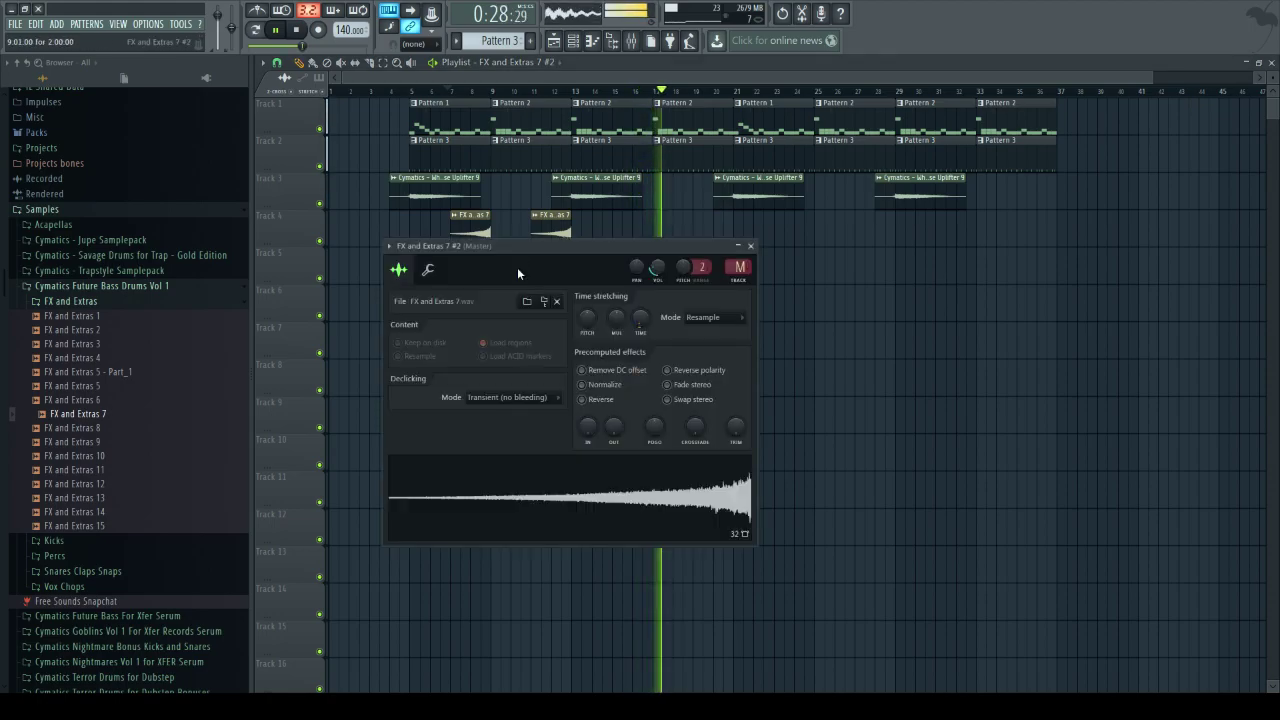
click(584, 399)
click(536, 67)
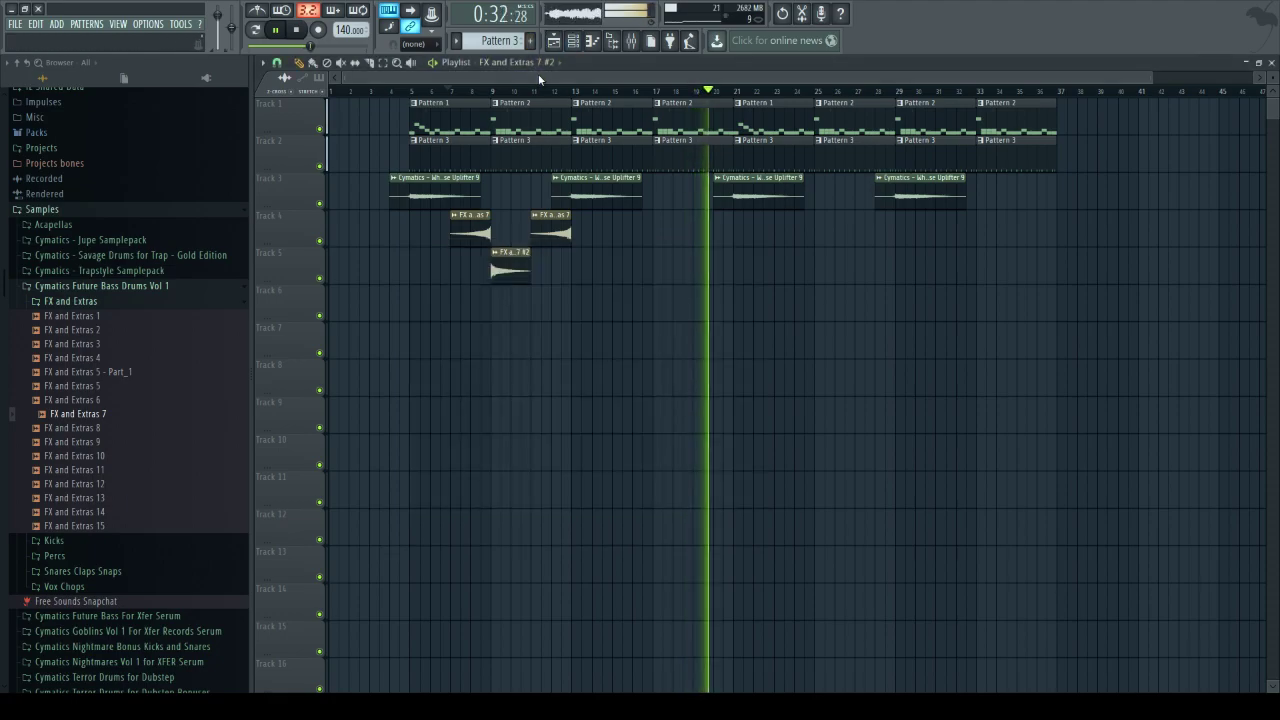
- Place copies of the reversed FX and Extras 7 #2 clip on Track 5 at bars 17, 25 and 33
click(663, 275)
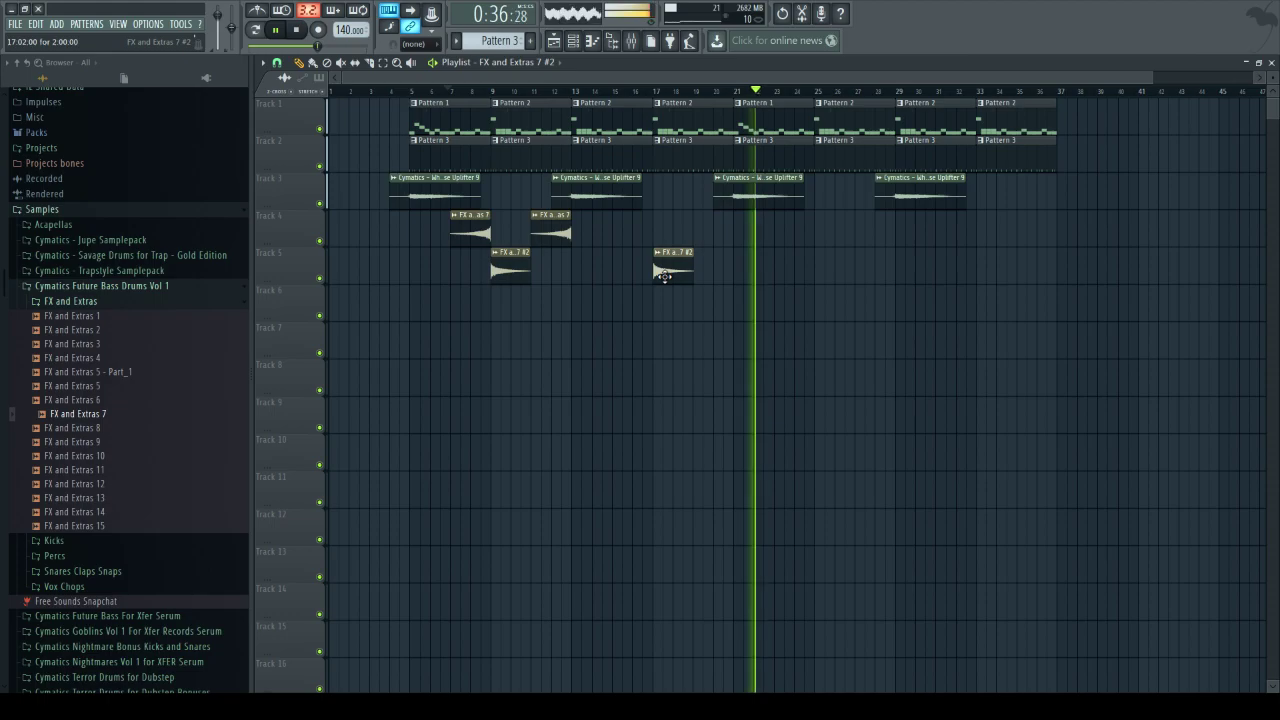
click(820, 279)
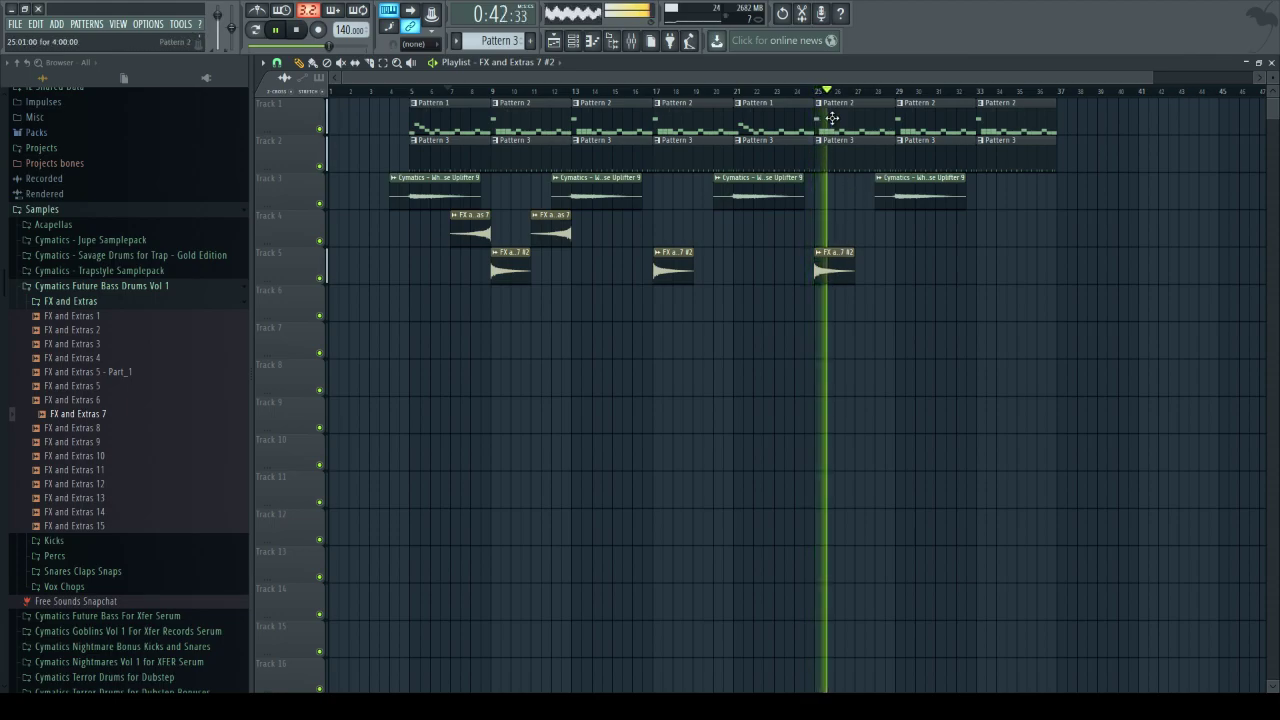
scroll(934, 235, up, 3)
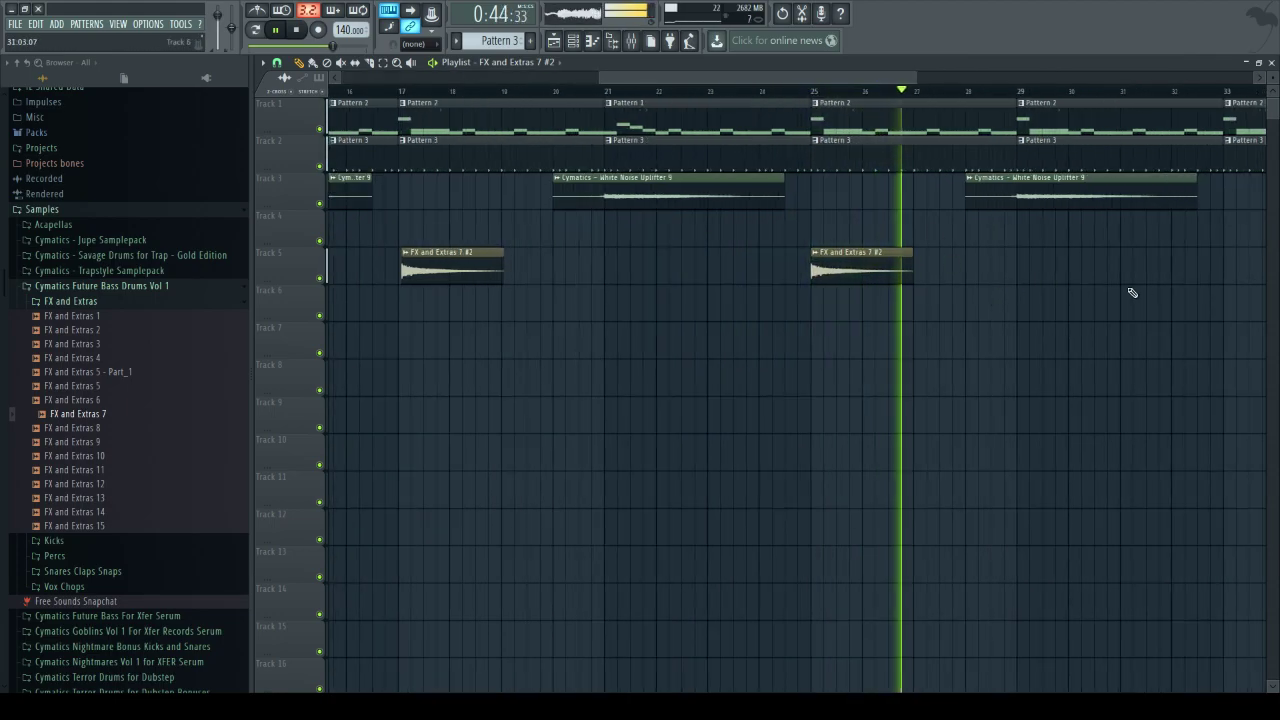
click(1235, 277)
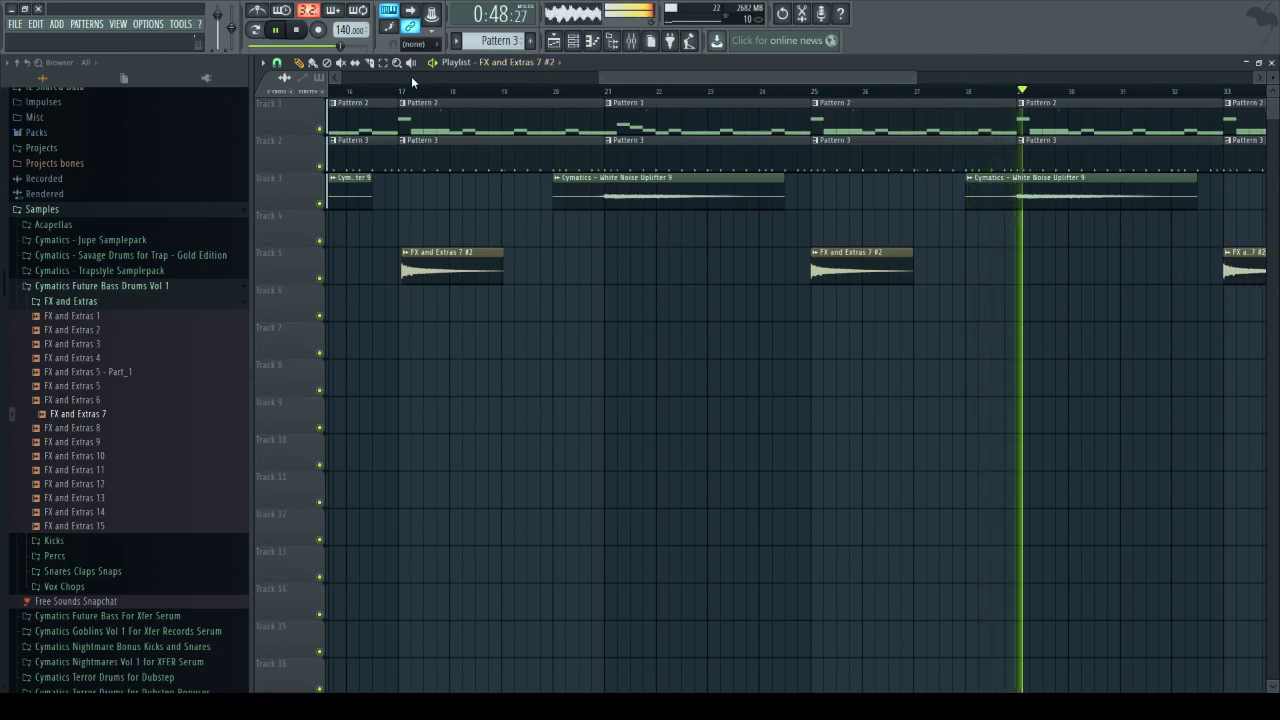
- Place a third FX and Extras 7 clip on Track 4 from bar 15 to bar 17
scroll(480, 143, down, 3)
click(515, 240)
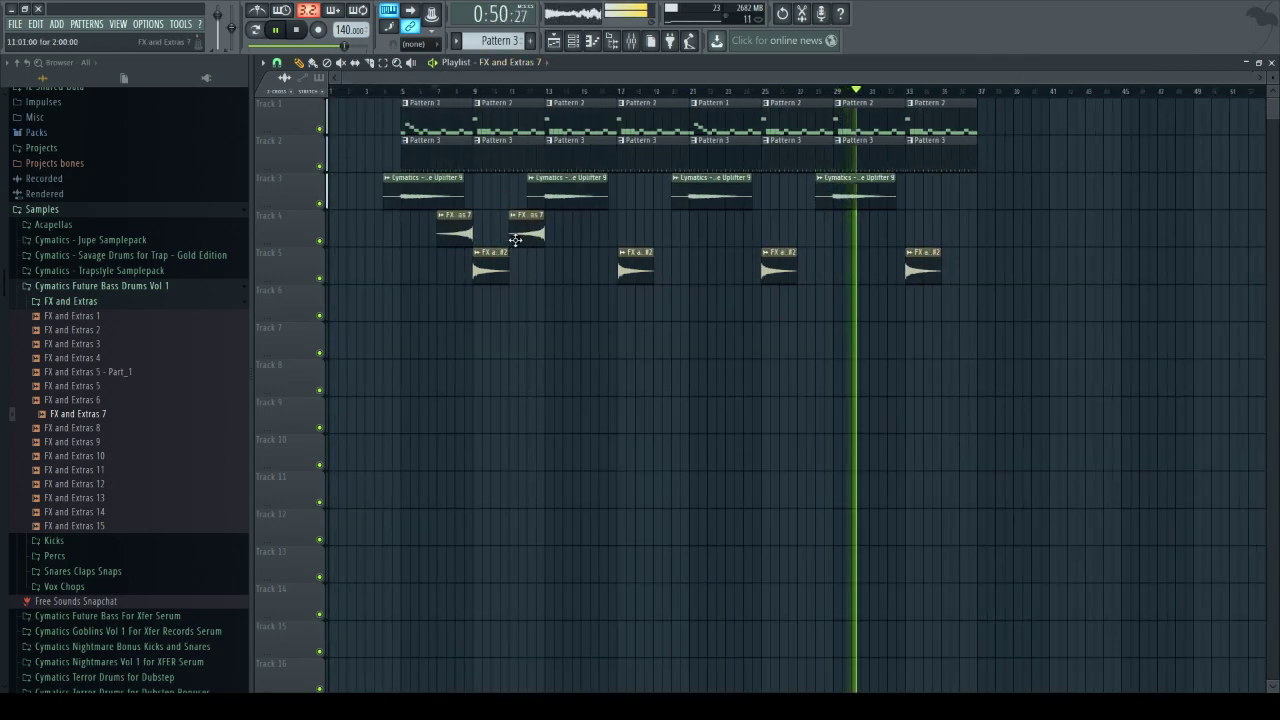
click(584, 240)
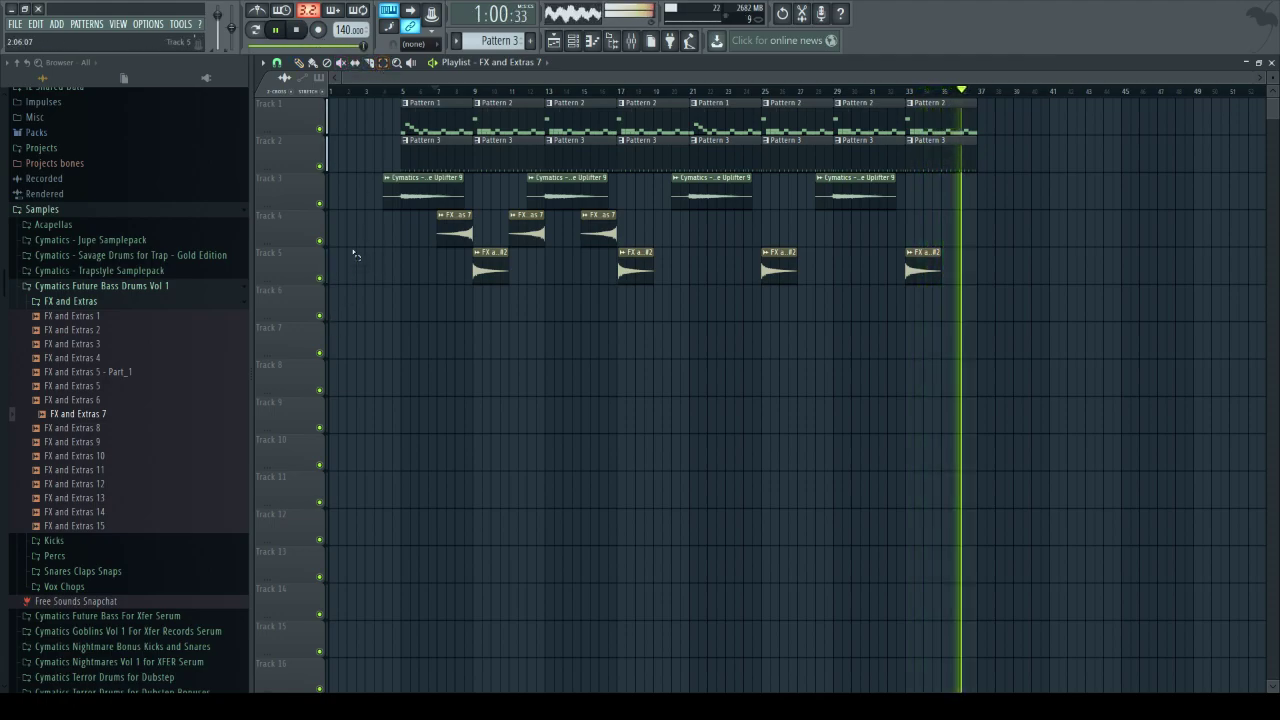
- Duplicate the three FX and Extras 7 clips on Track 4 and move the copies to start at bars 19, 23 and 27
drag(355, 211, 620, 228)
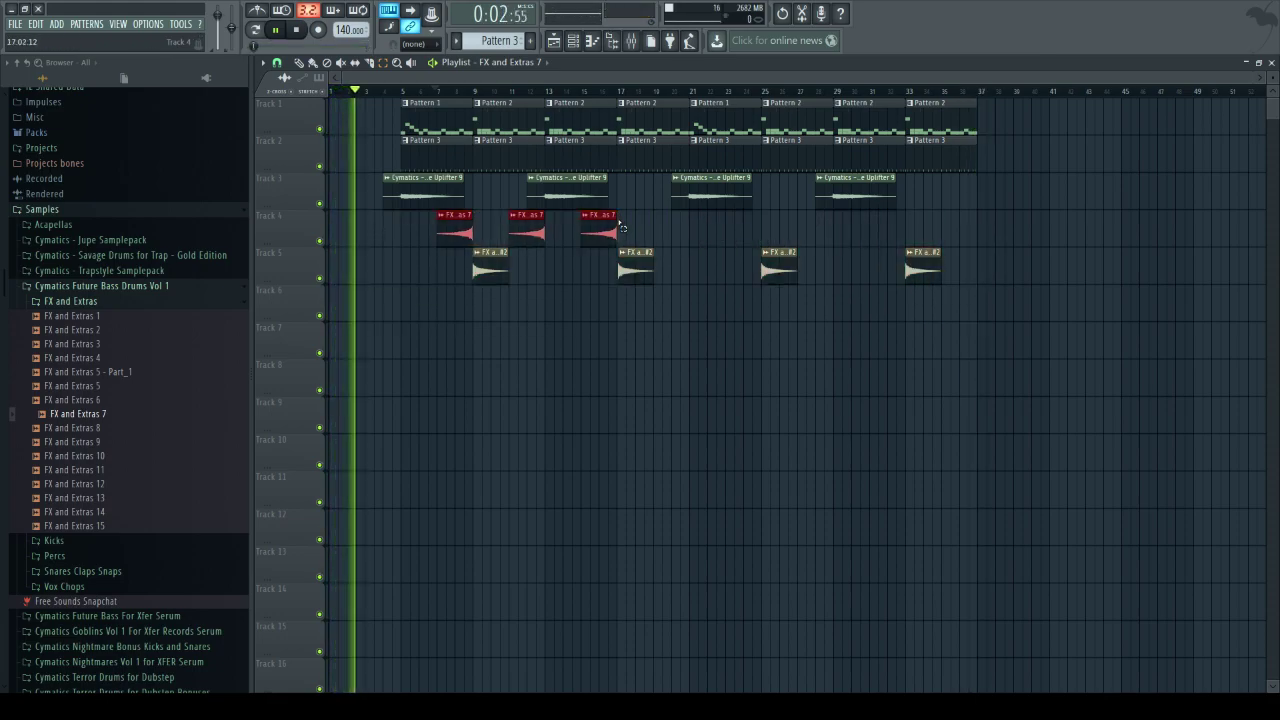
key(ctrl+b)
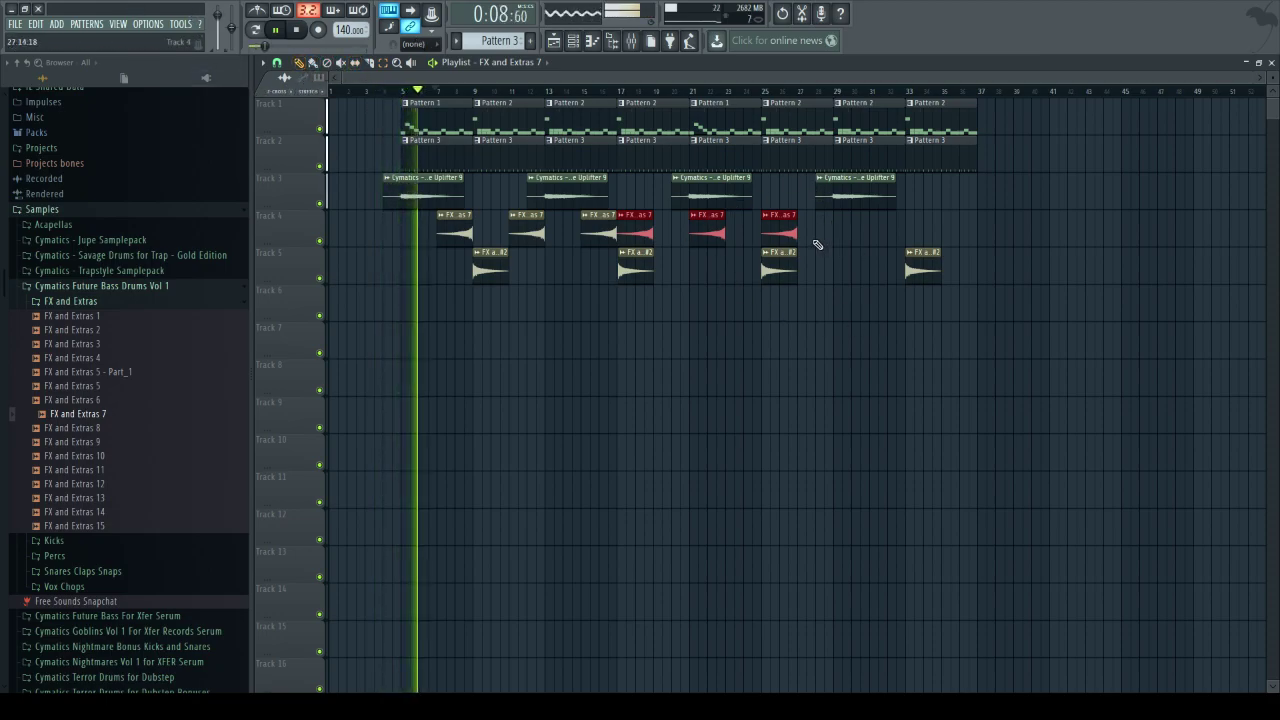
drag(782, 234, 818, 240)
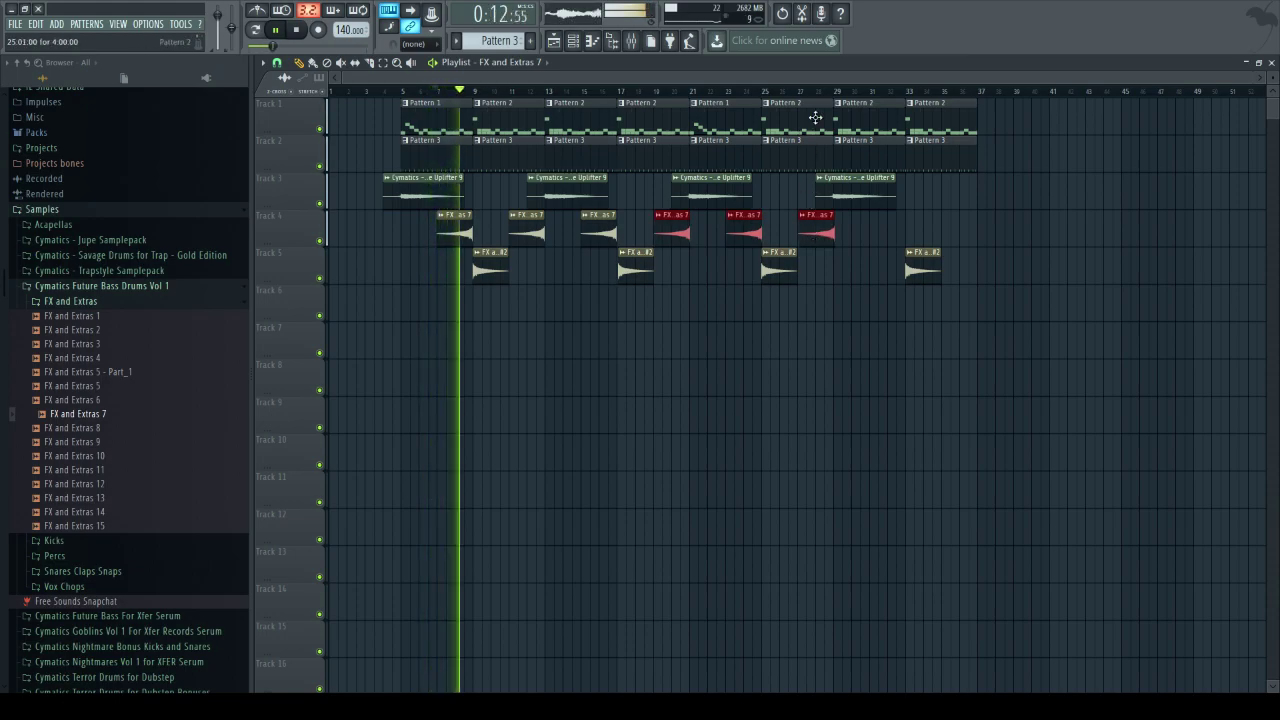
- Add two more FX and Extras 7 clips on Track 4, starting at bars 31 and 35
scroll(813, 122, up, 4)
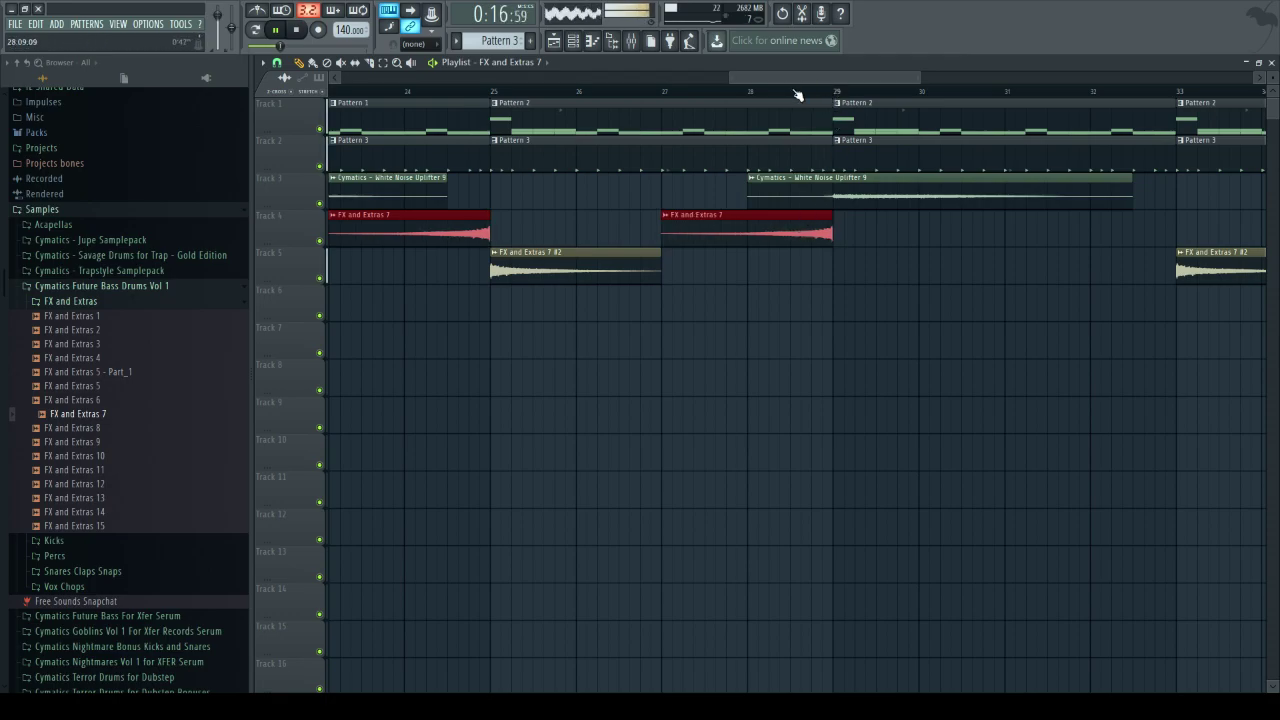
scroll(795, 95, down, 2)
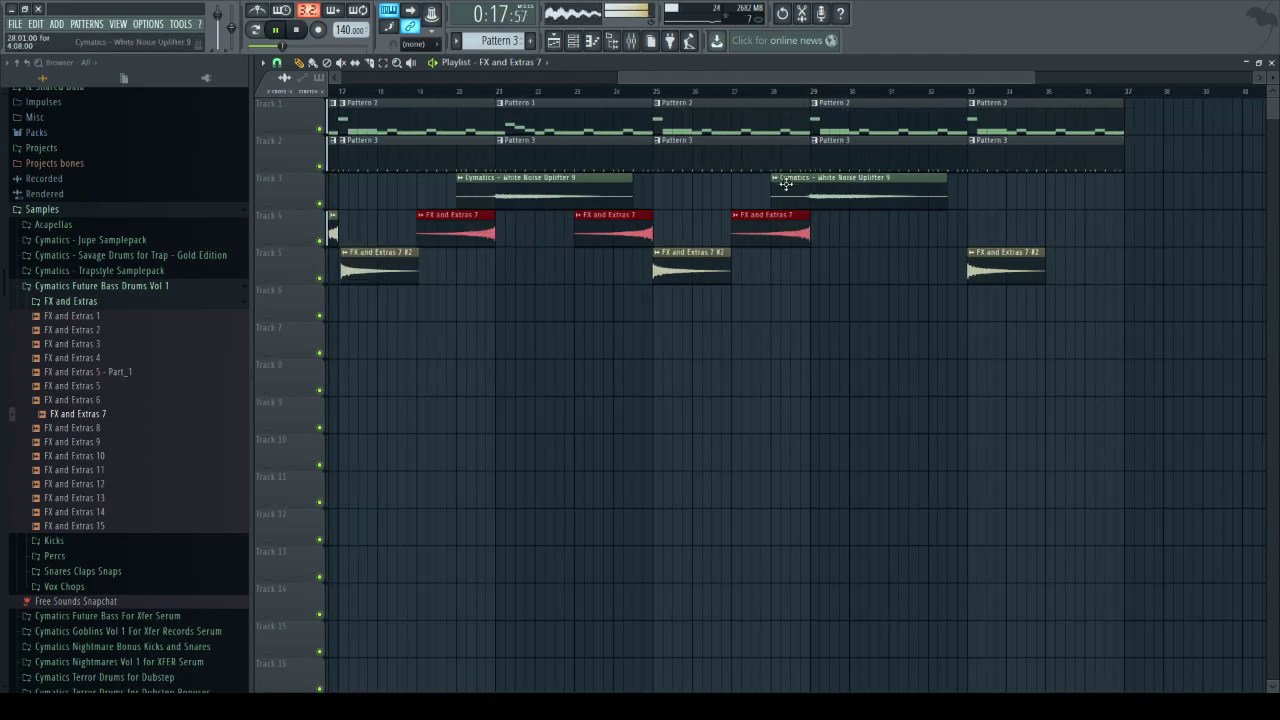
click(896, 234)
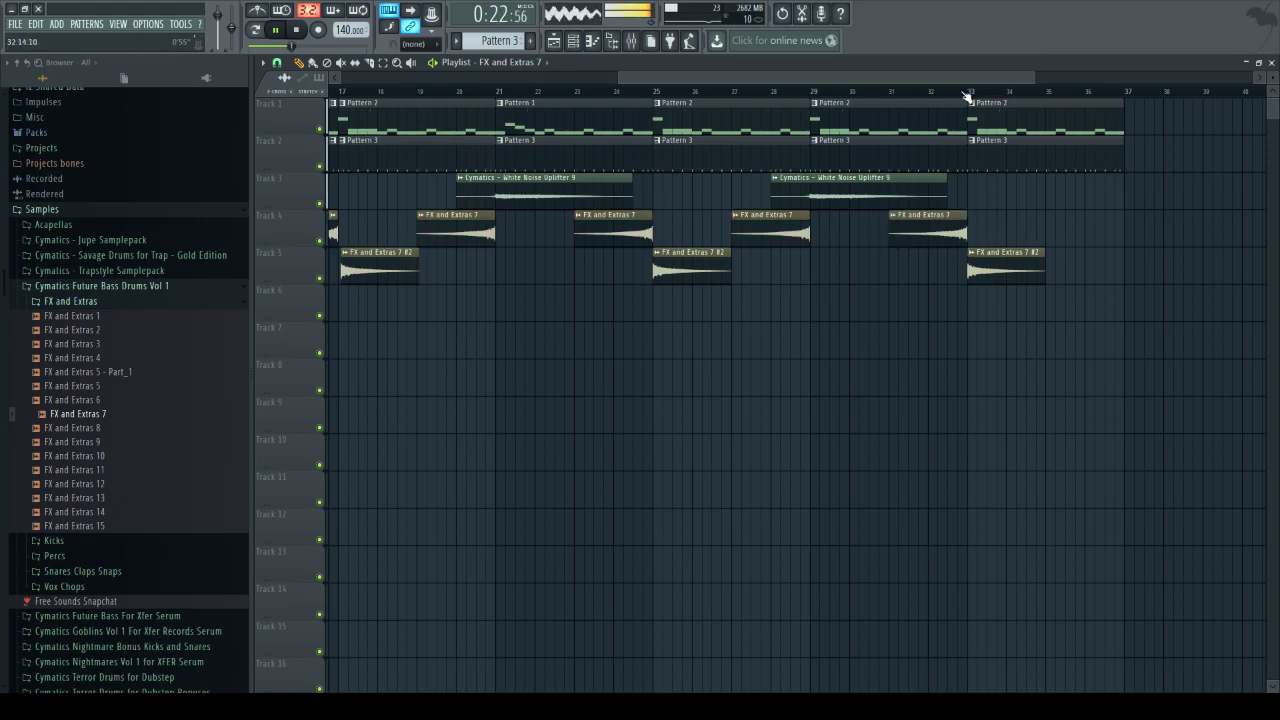
scroll(966, 97, down, 3)
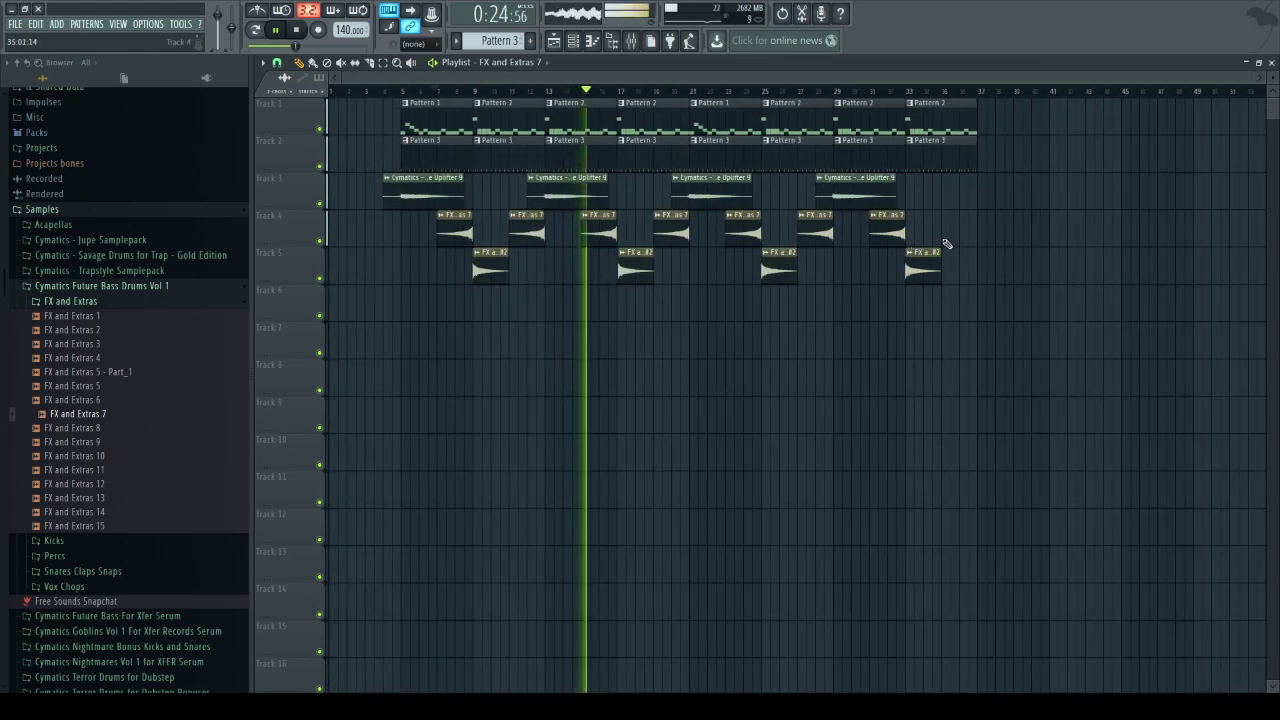
click(952, 238)
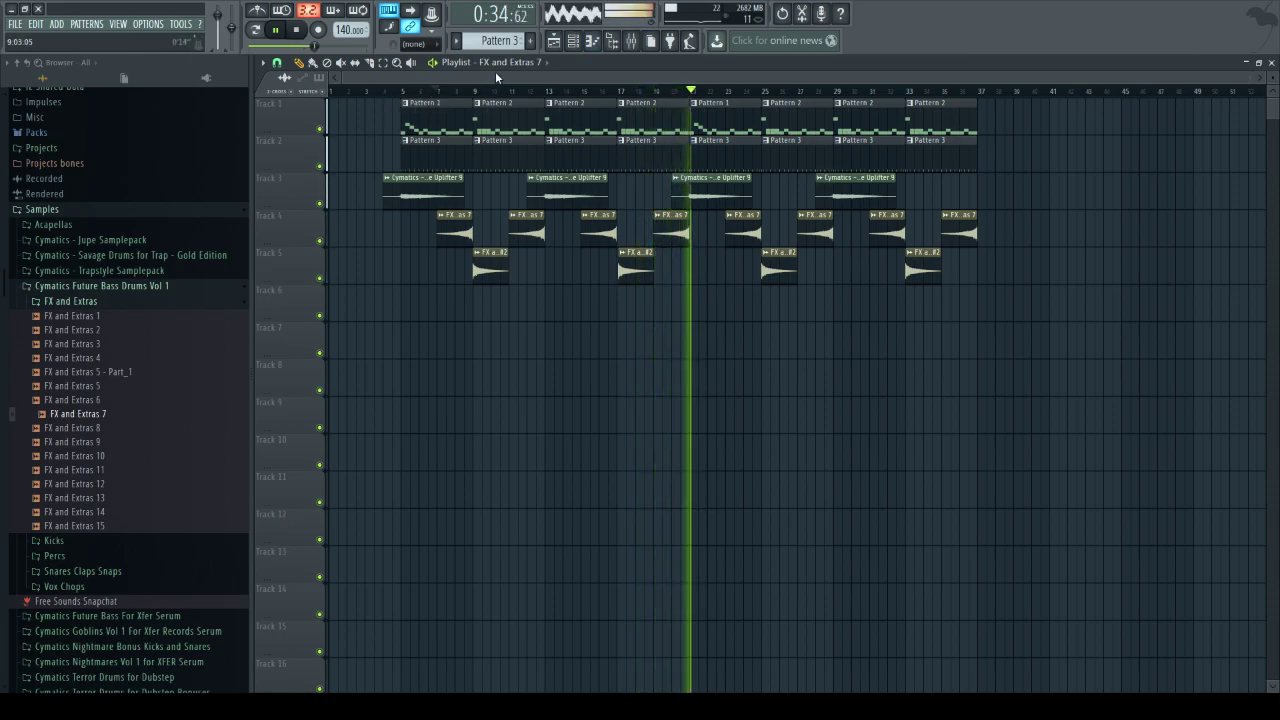
- Open Pattern 3 for editing, stop the song in pattern mode, and show the pattern's instruments in the Channel rack
click(571, 44)
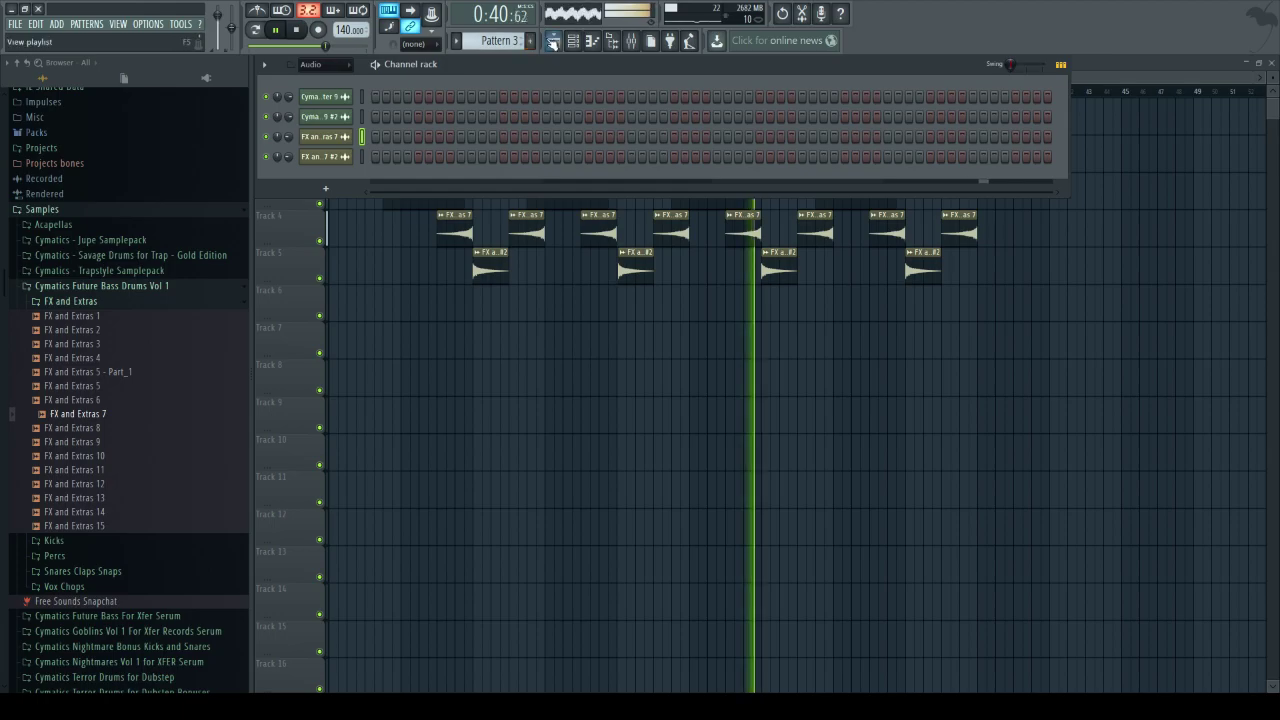
click(548, 41)
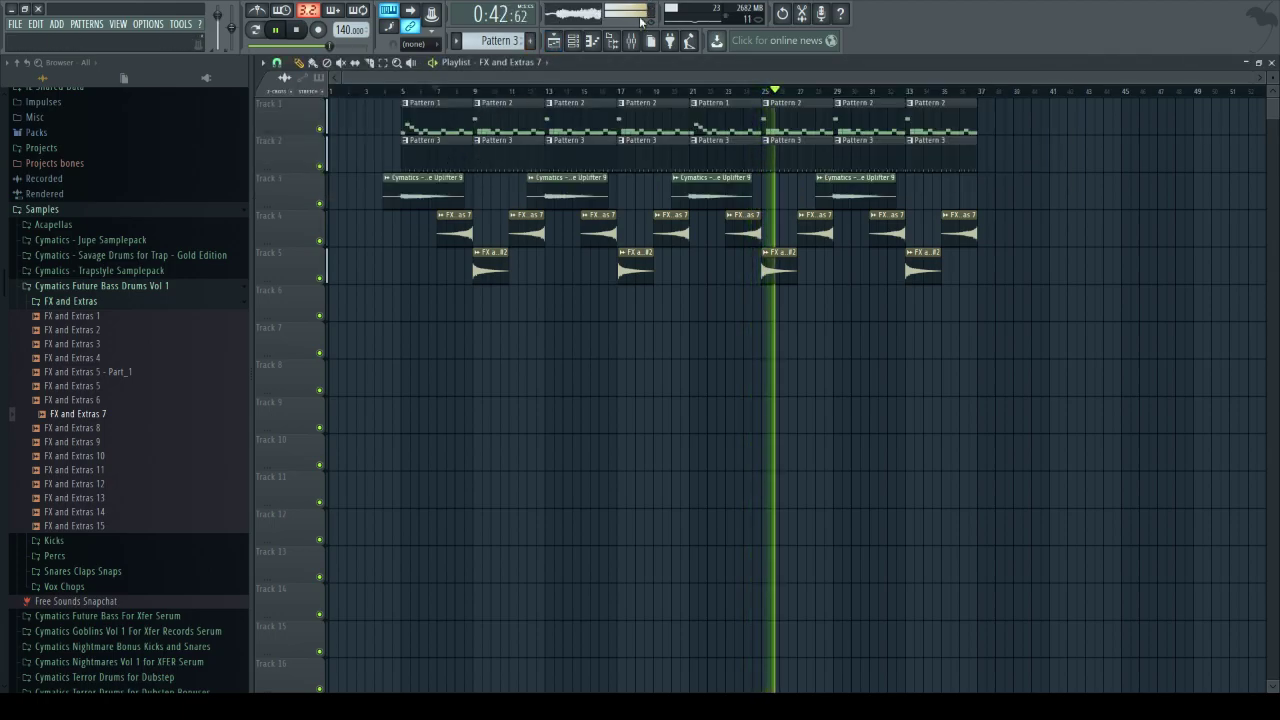
click(632, 41)
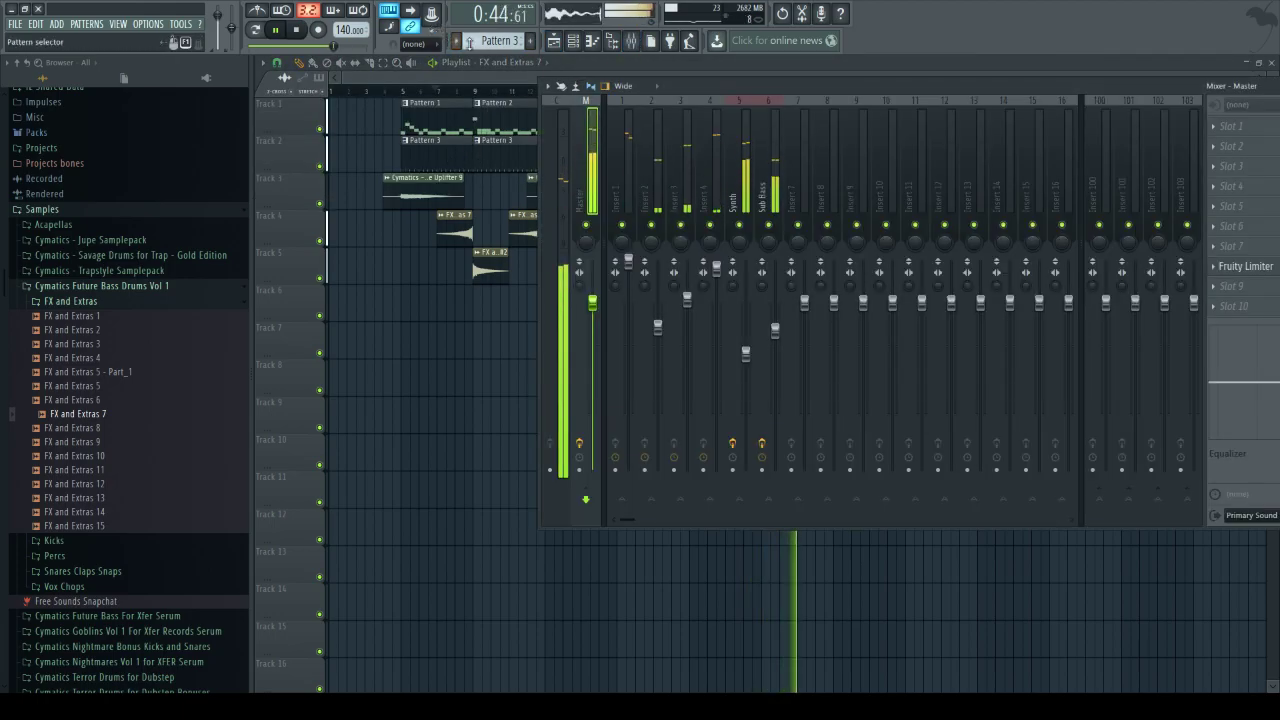
double_click(455, 157)
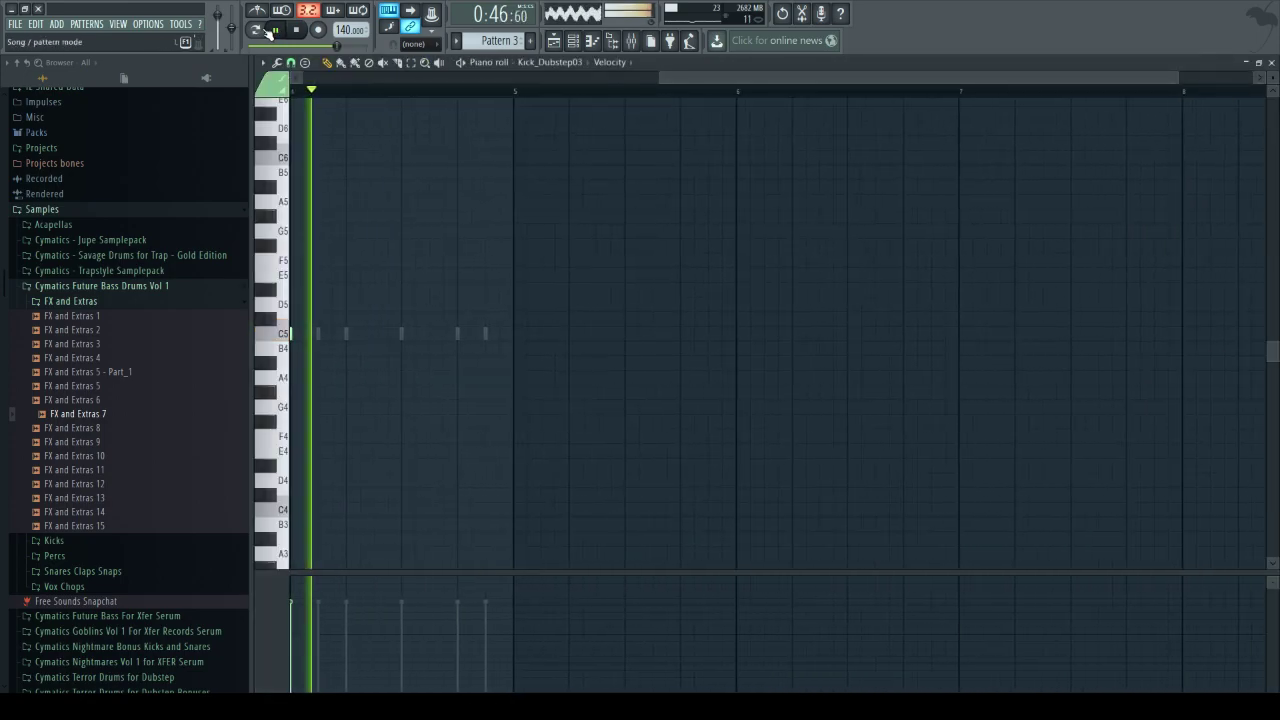
click(271, 31)
click(577, 41)
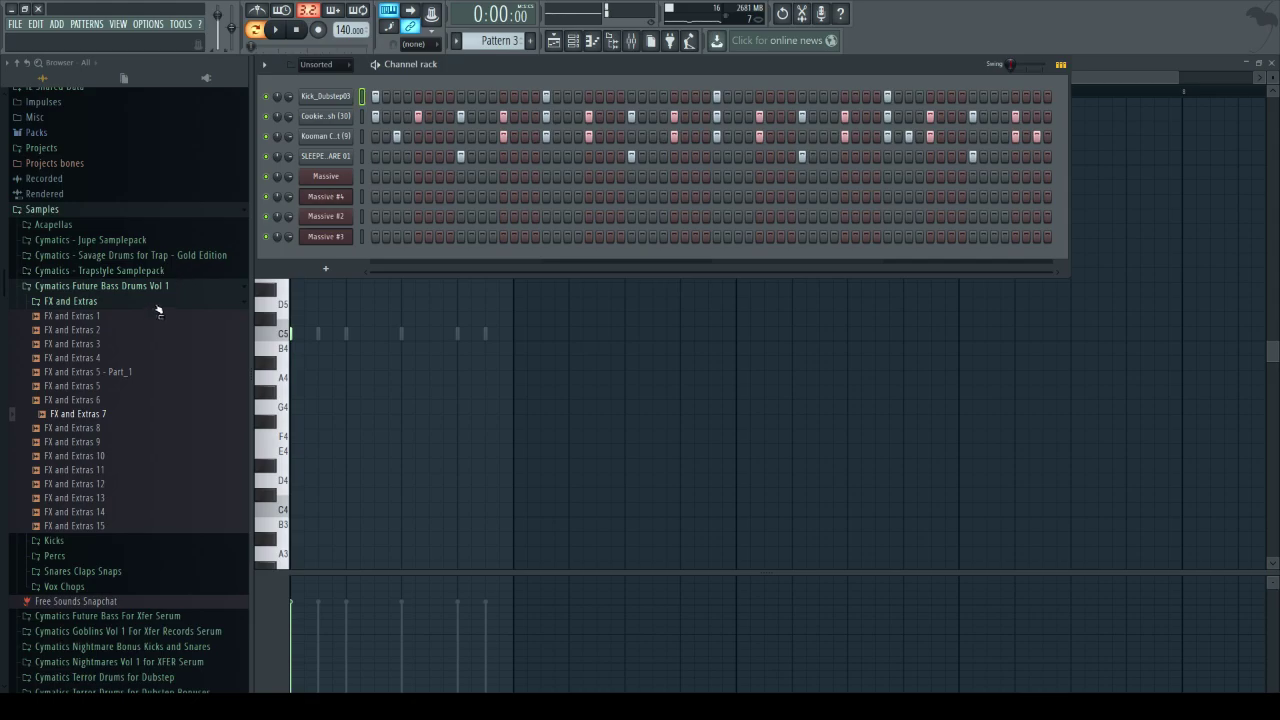
- Audition percussion samples in the Percs folder of Cymatics Future Bass Drums Vol 1, and close the pack
click(70, 301)
click(138, 338)
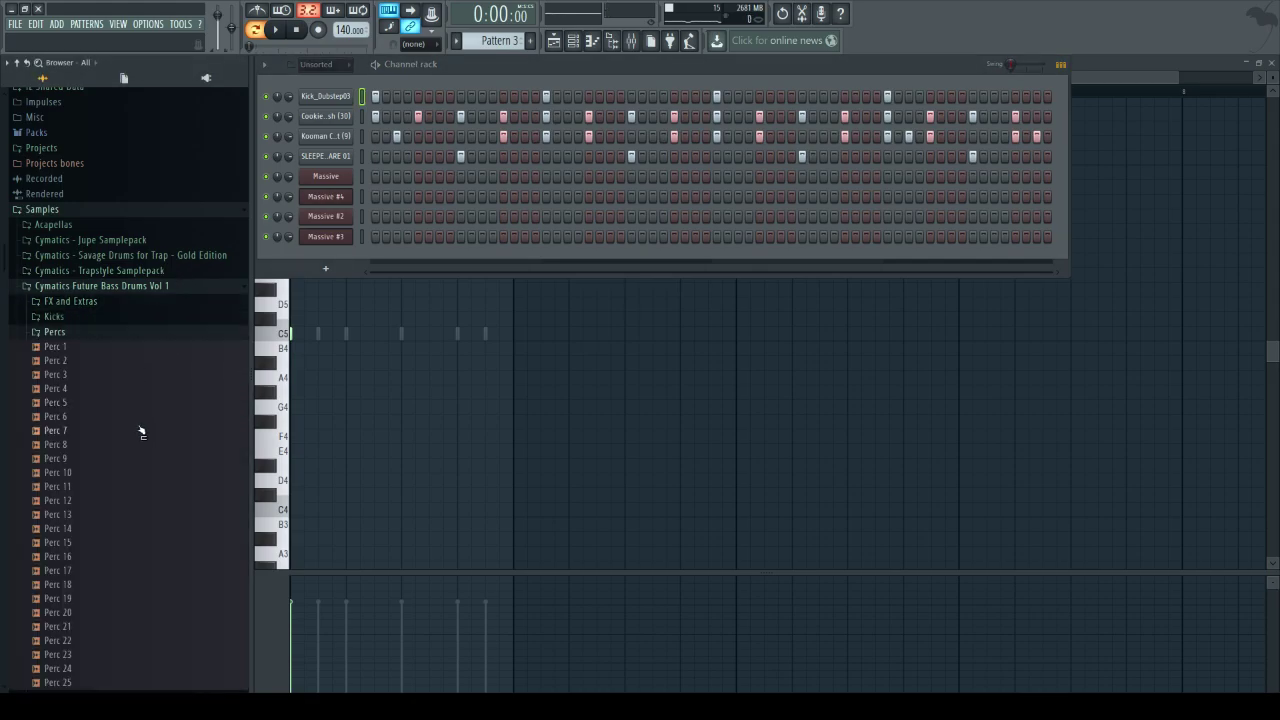
scroll(141, 432, down, 2)
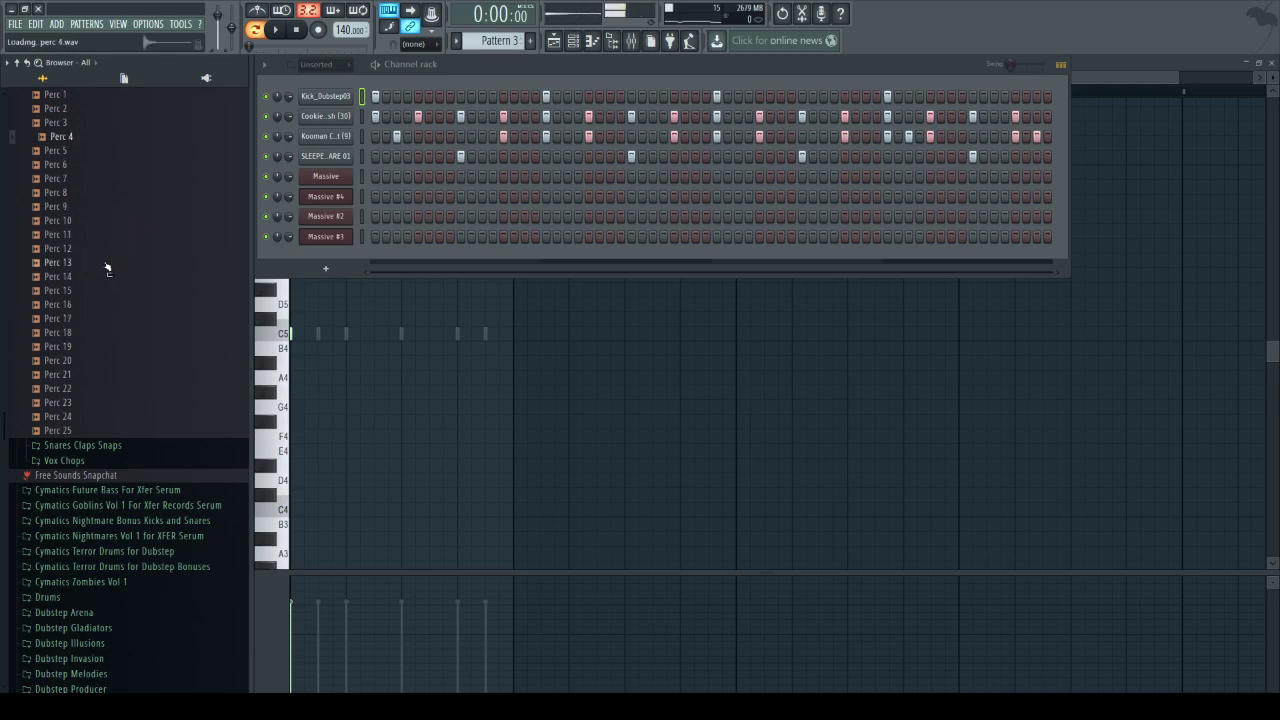
scroll(106, 300, up, 6)
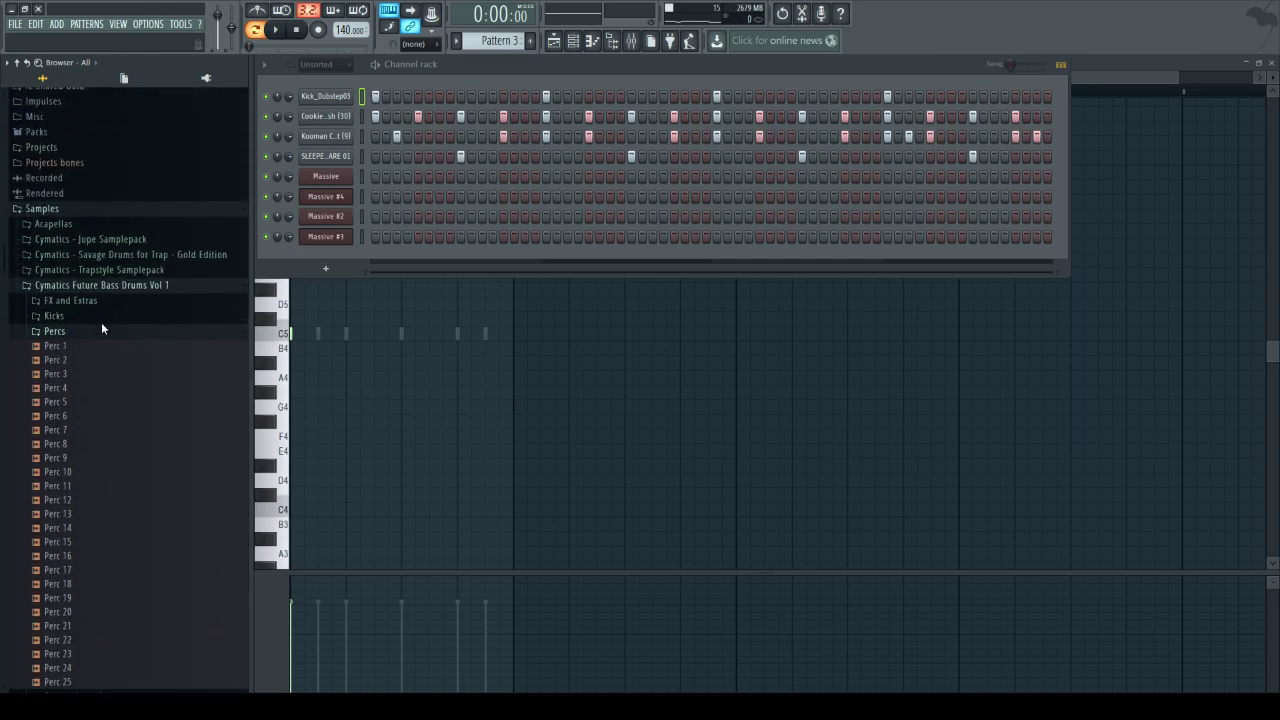
click(99, 325)
click(88, 287)
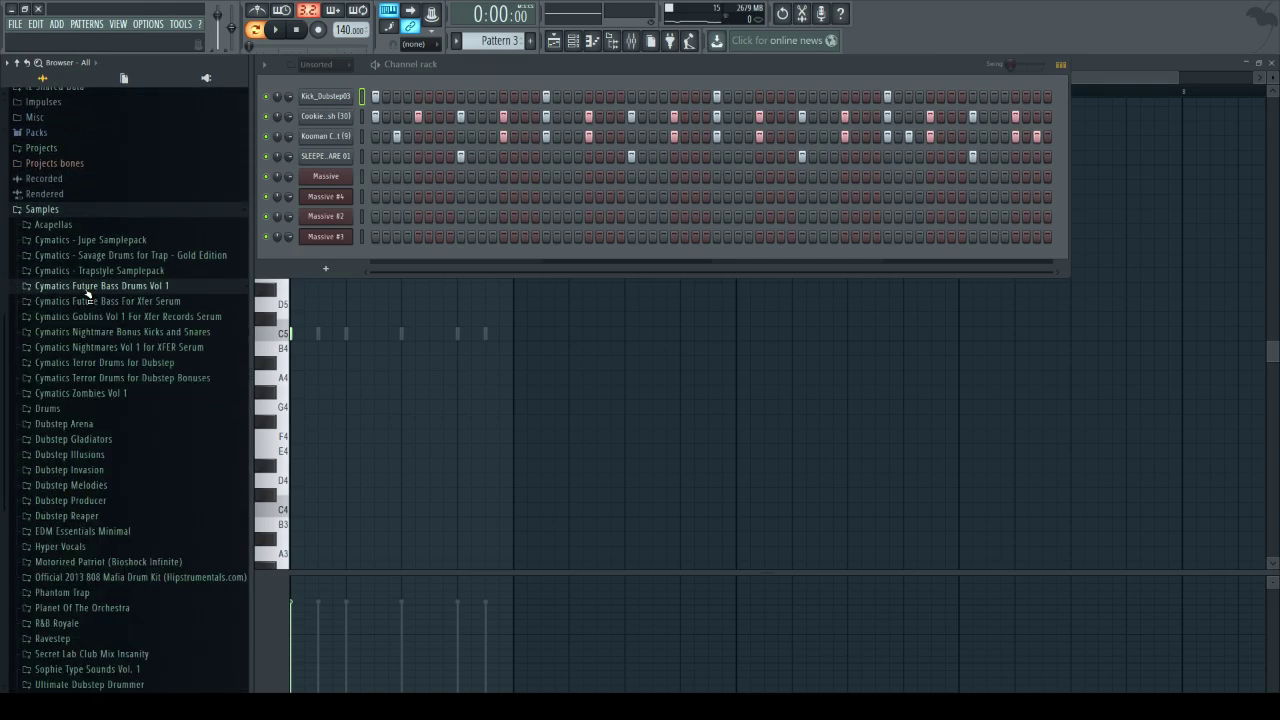
- Replace the Cookie cymbal channel's sample with Cymatics - Crash 13 from the Crashes folder of Savage Drums for Trap - Gold Edition
click(125, 256)
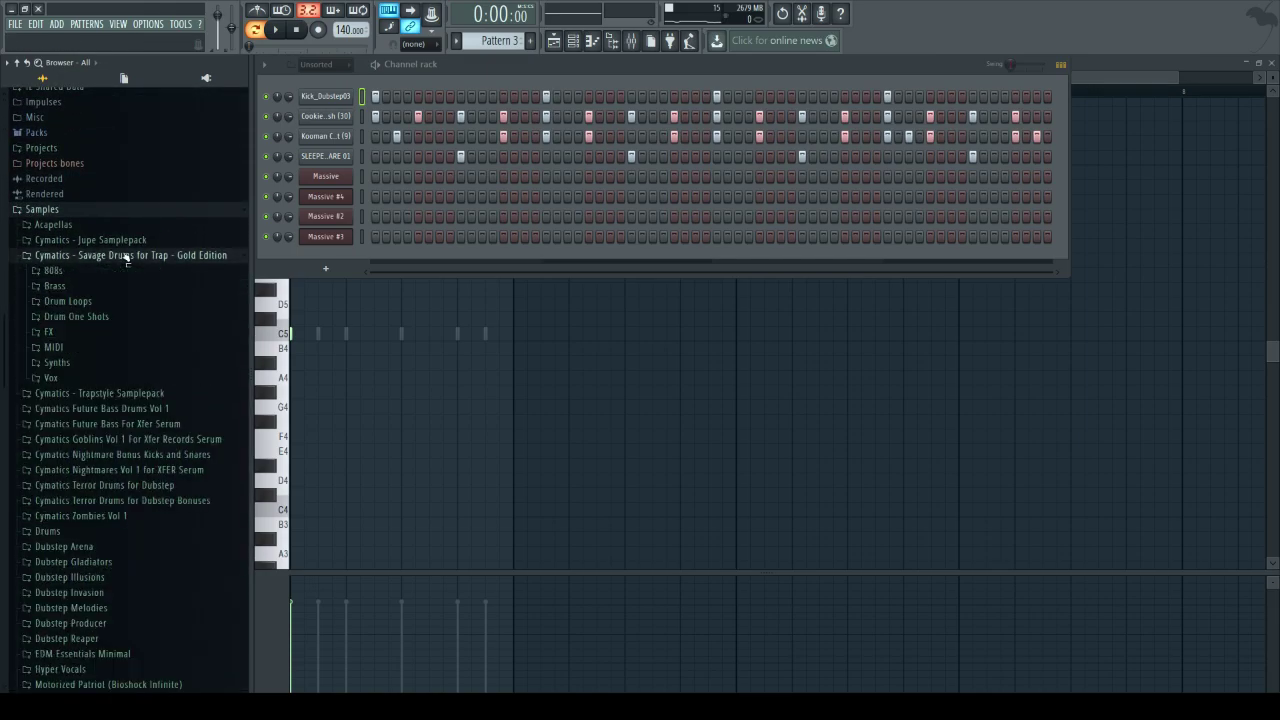
click(93, 317)
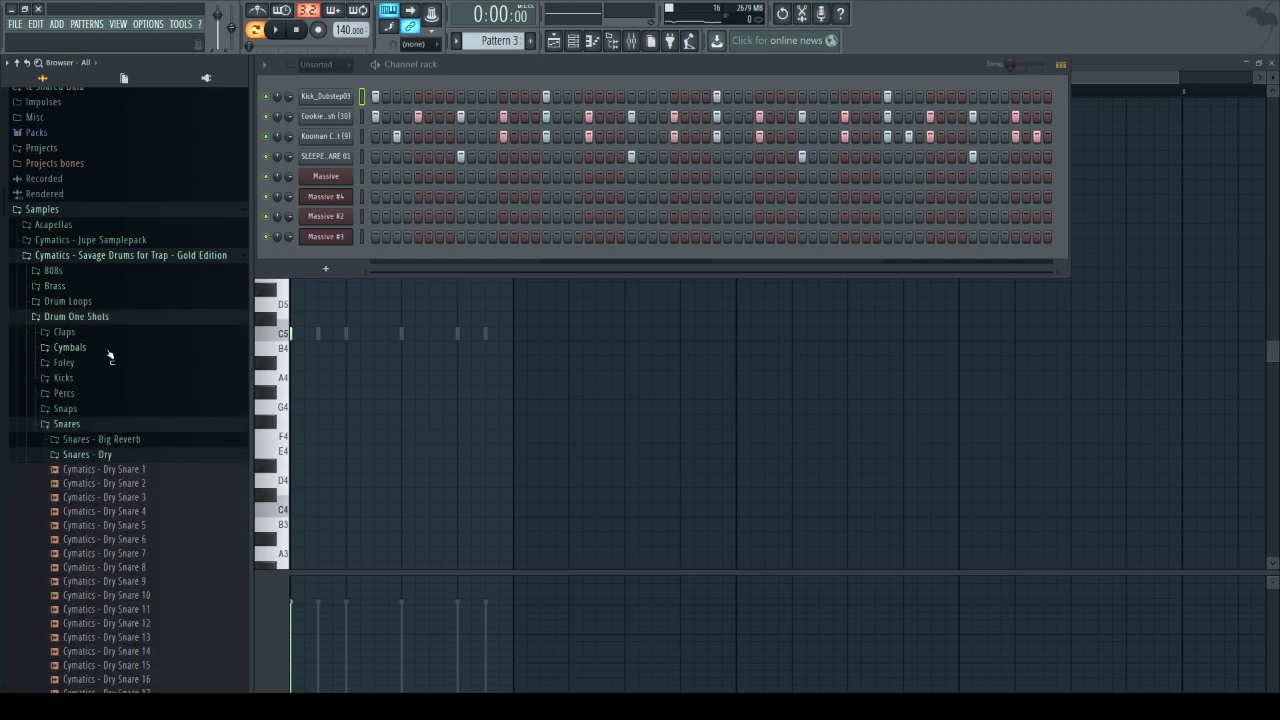
click(70, 347)
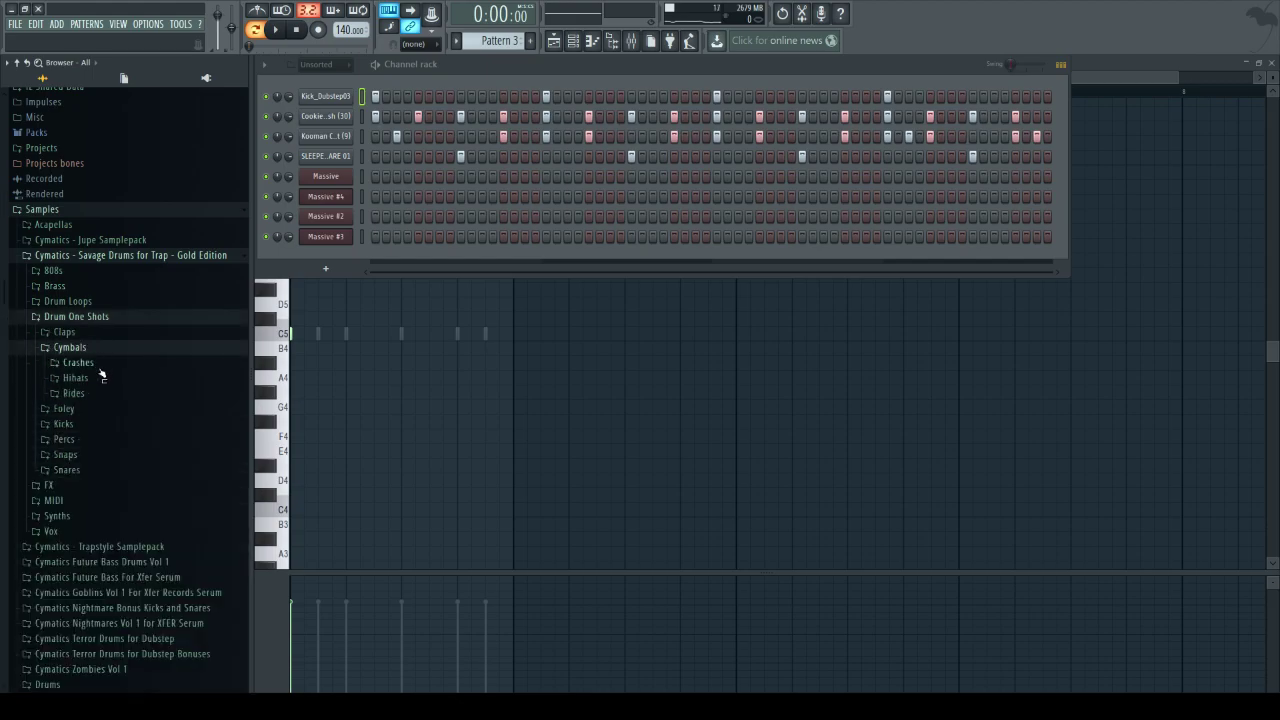
click(80, 362)
click(102, 392)
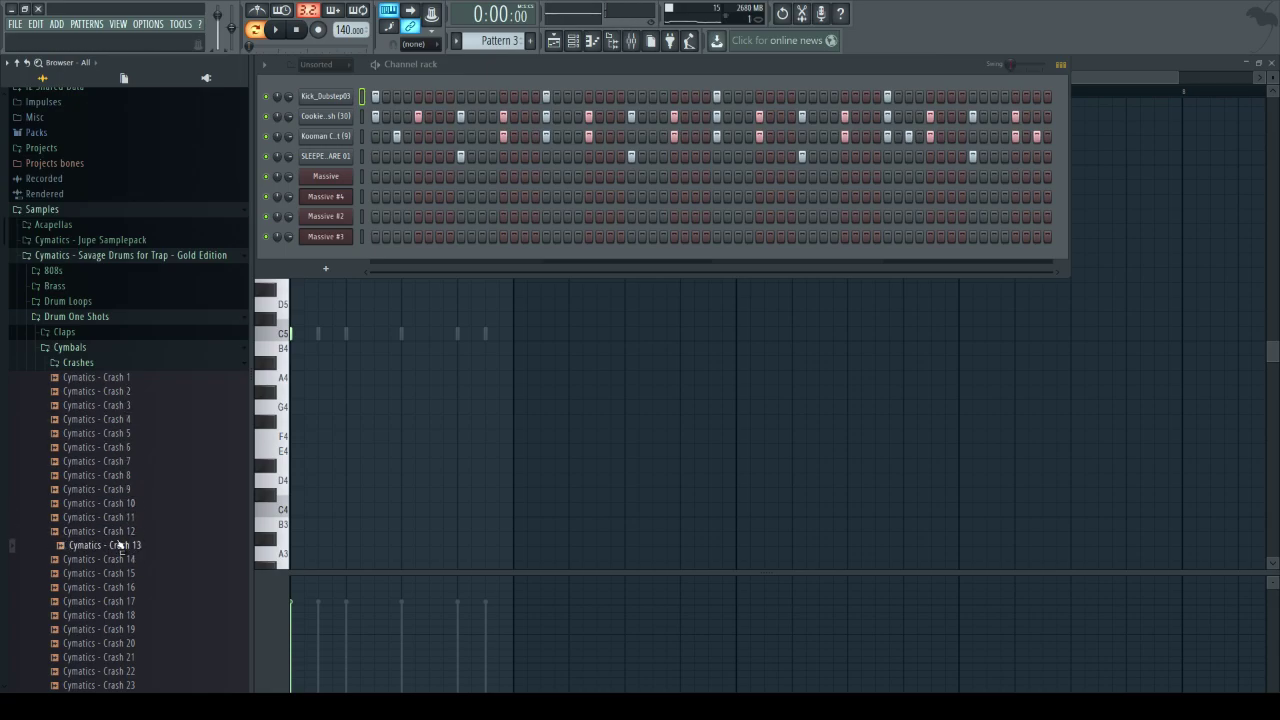
drag(330, 126, 337, 126)
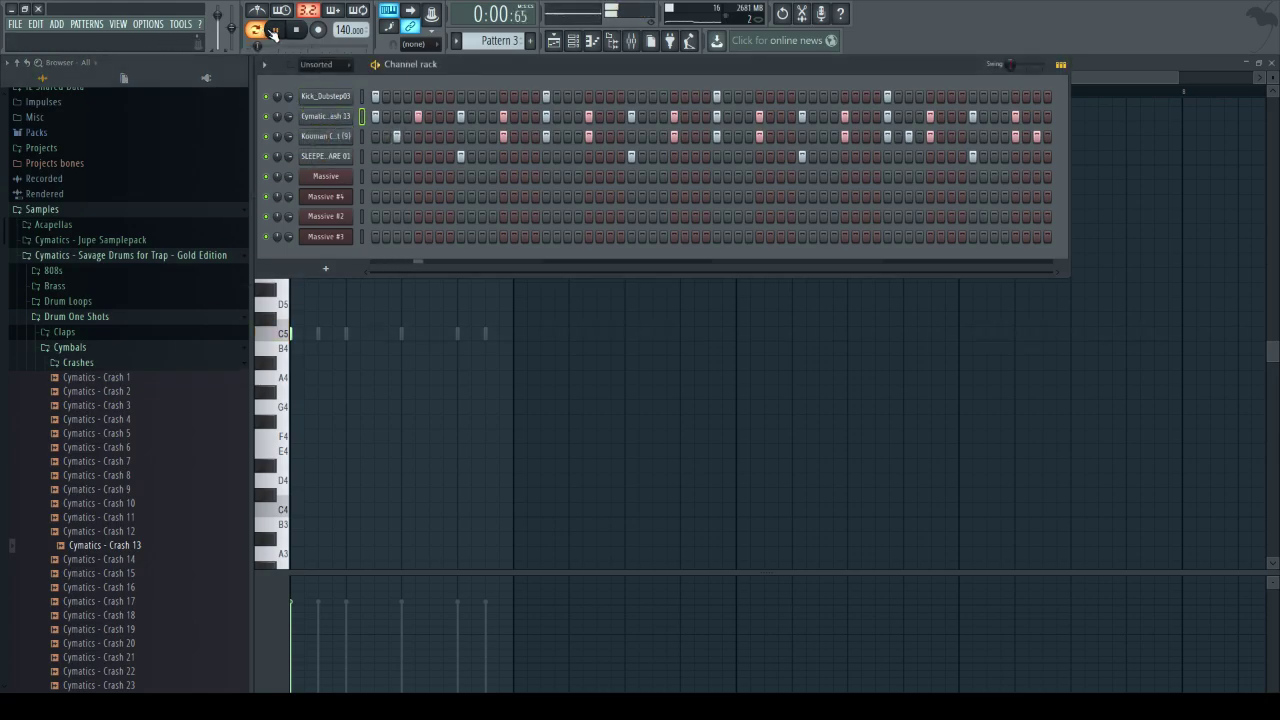
- Raise the crash channel's volume on mixer Insert 2 to above 109% while Pattern 3 plays
click(634, 42)
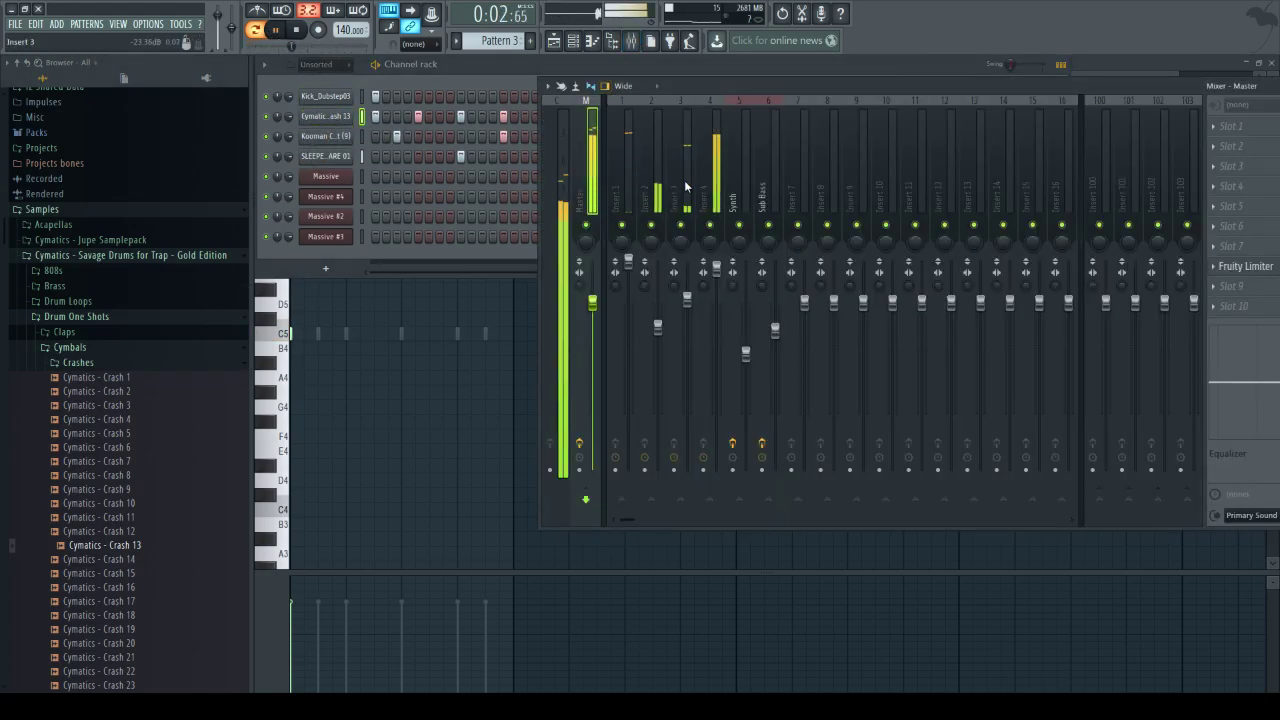
click(685, 189)
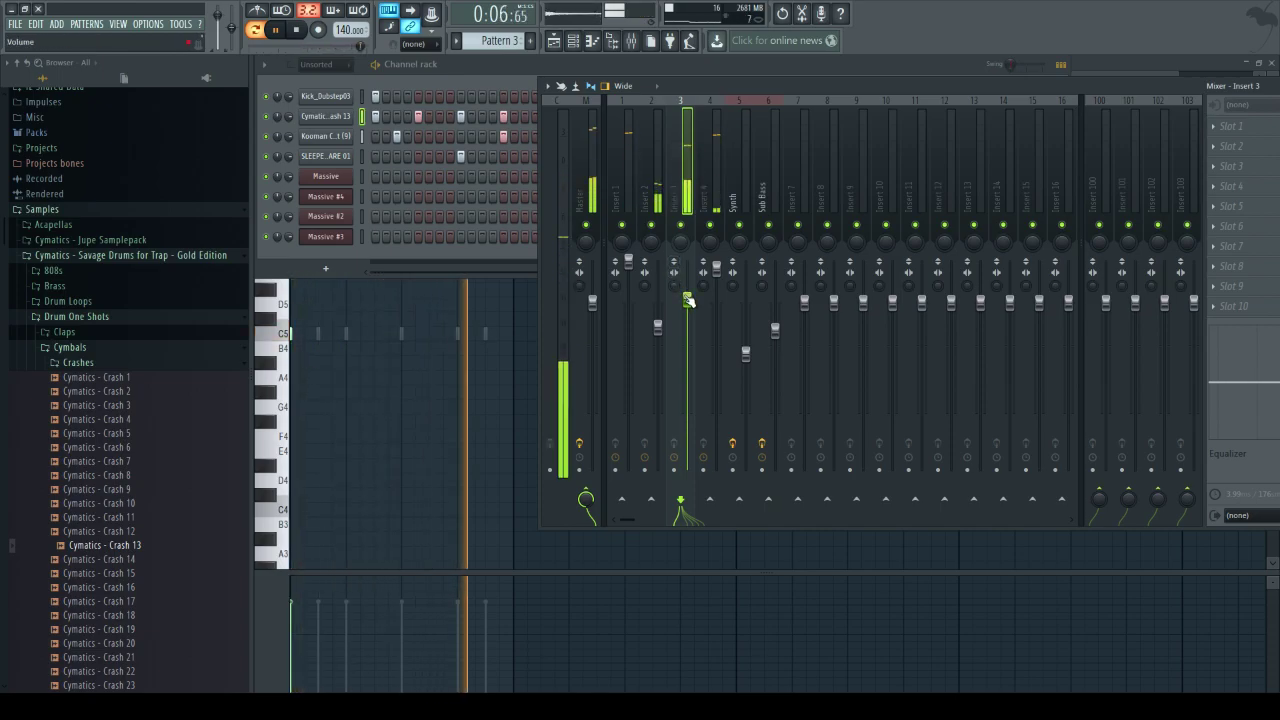
drag(657, 327, 657, 318)
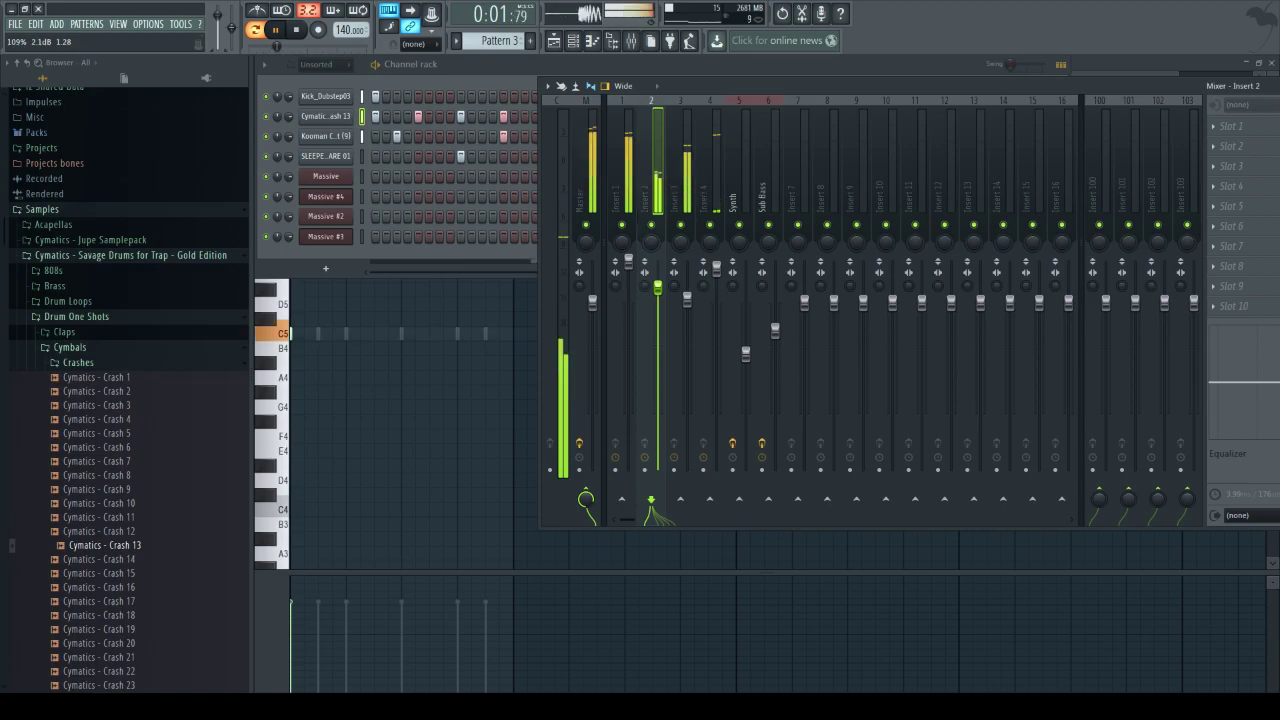
- Add Fruity Parametric EQ 2 to slot 1 of Insert 2 and pull down two low and two upper bands
click(1227, 140)
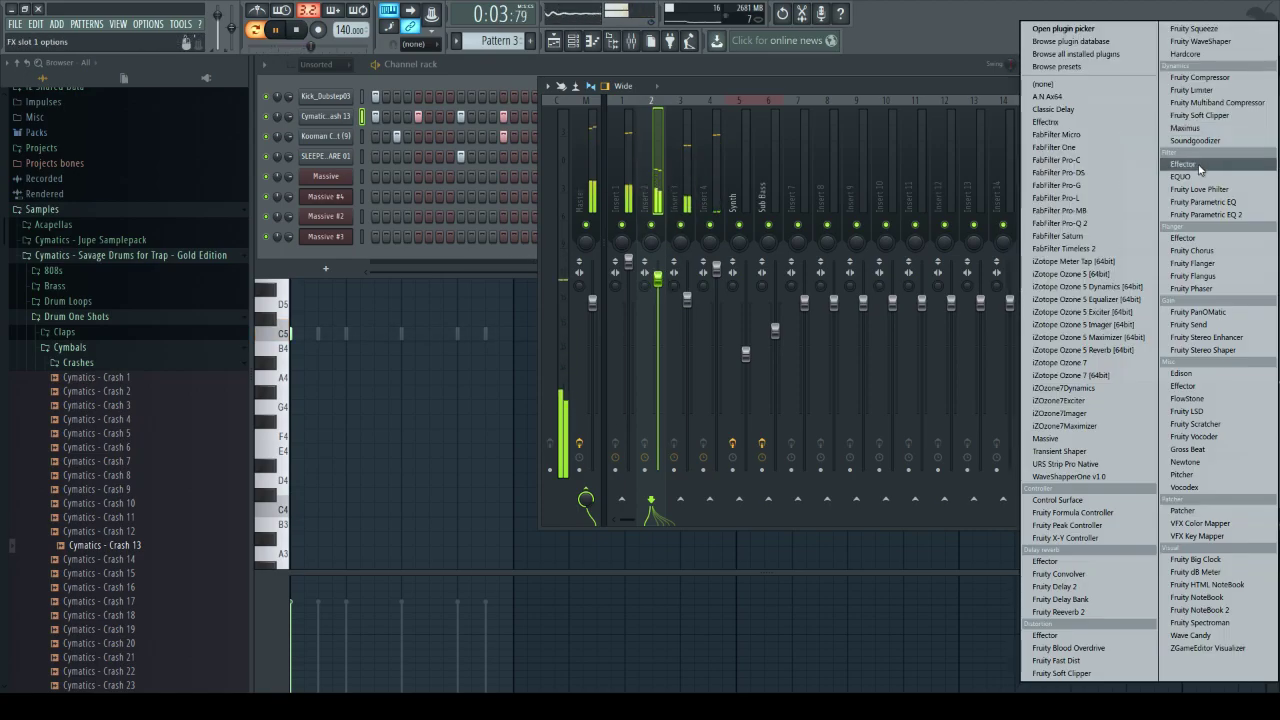
click(1193, 219)
drag(487, 435, 460, 552)
drag(547, 436, 483, 551)
drag(843, 434, 906, 501)
drag(724, 435, 736, 459)
click(660, 190)
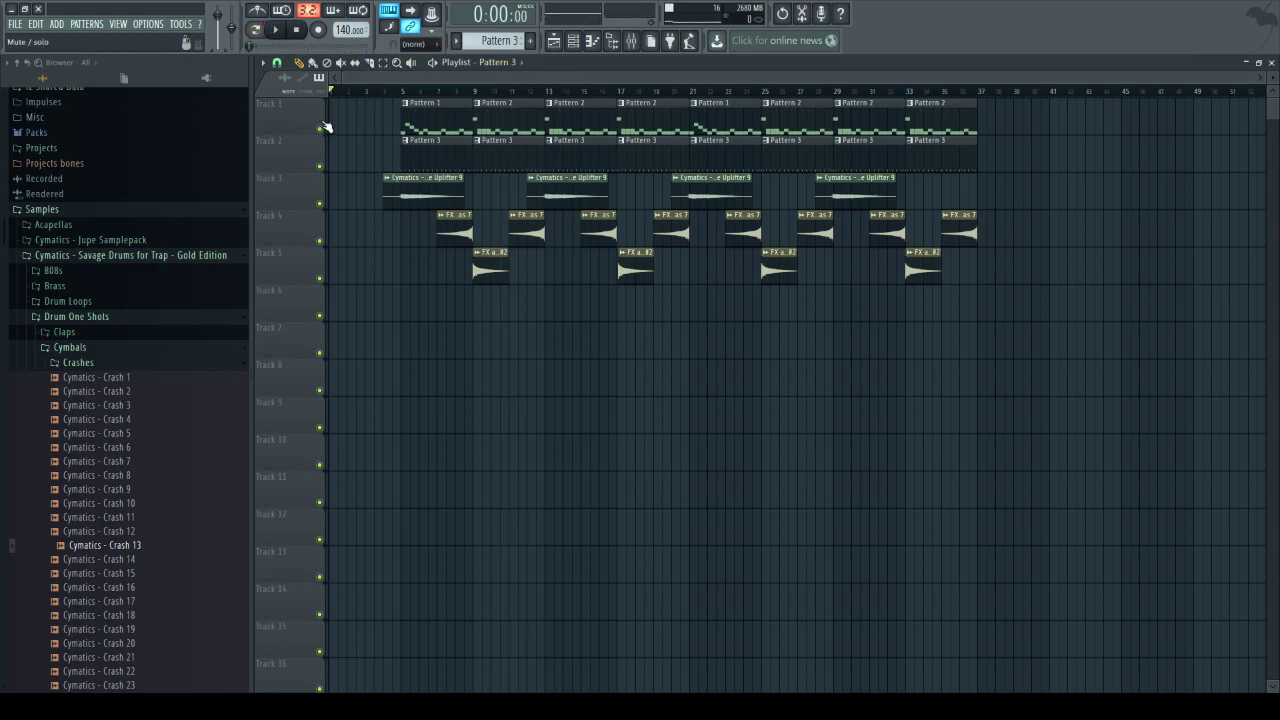
- Play the song from just before the first uplifter to hear the crash in context, and stop playback
click(373, 91)
key(space)
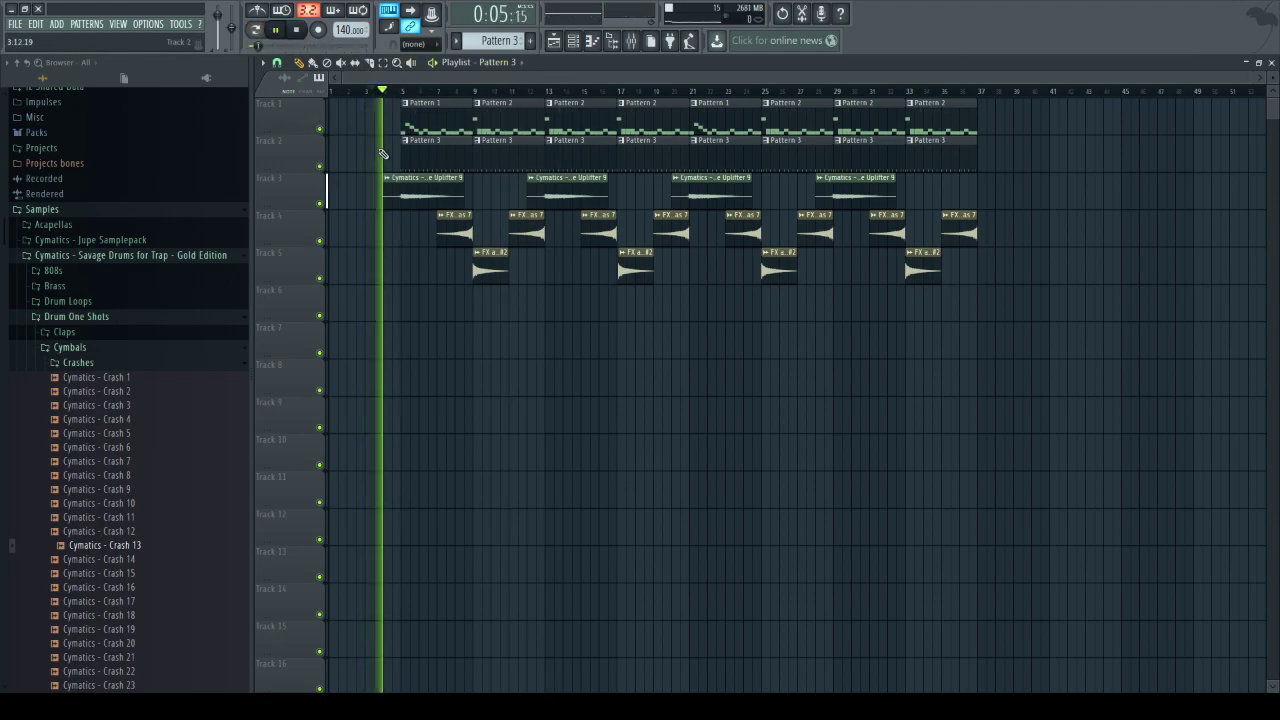
click(631, 41)
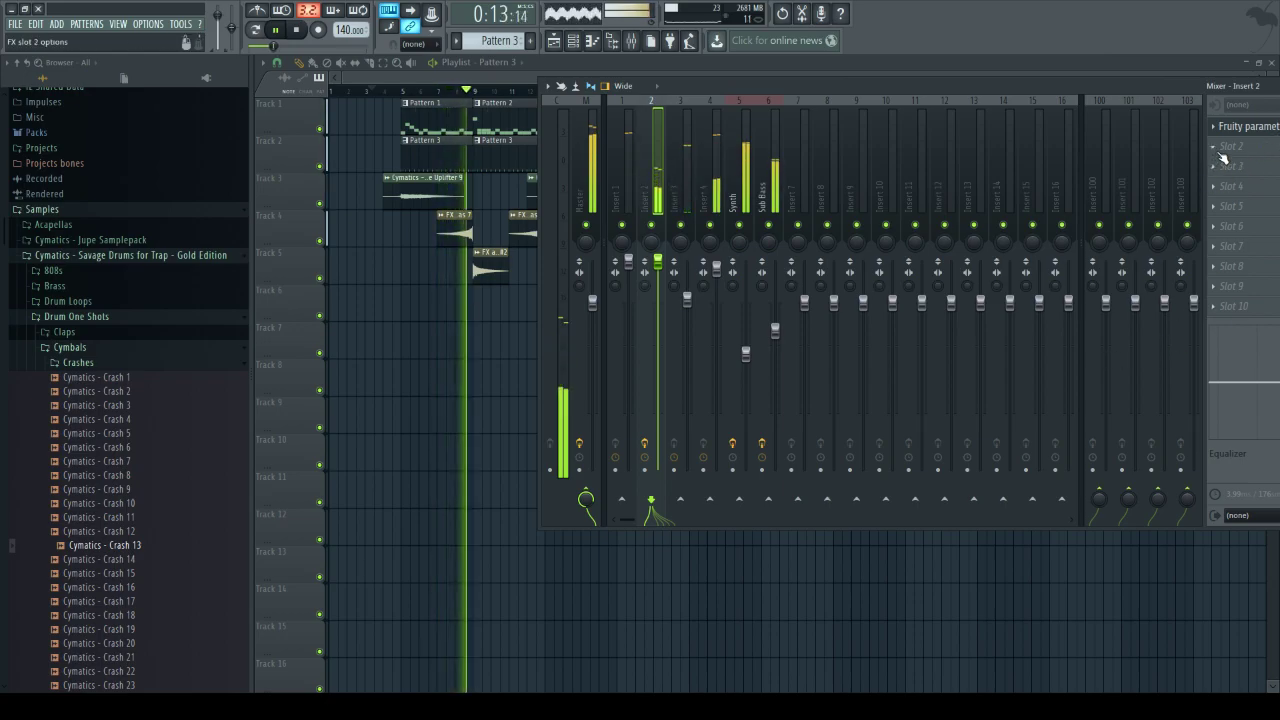
click(1222, 157)
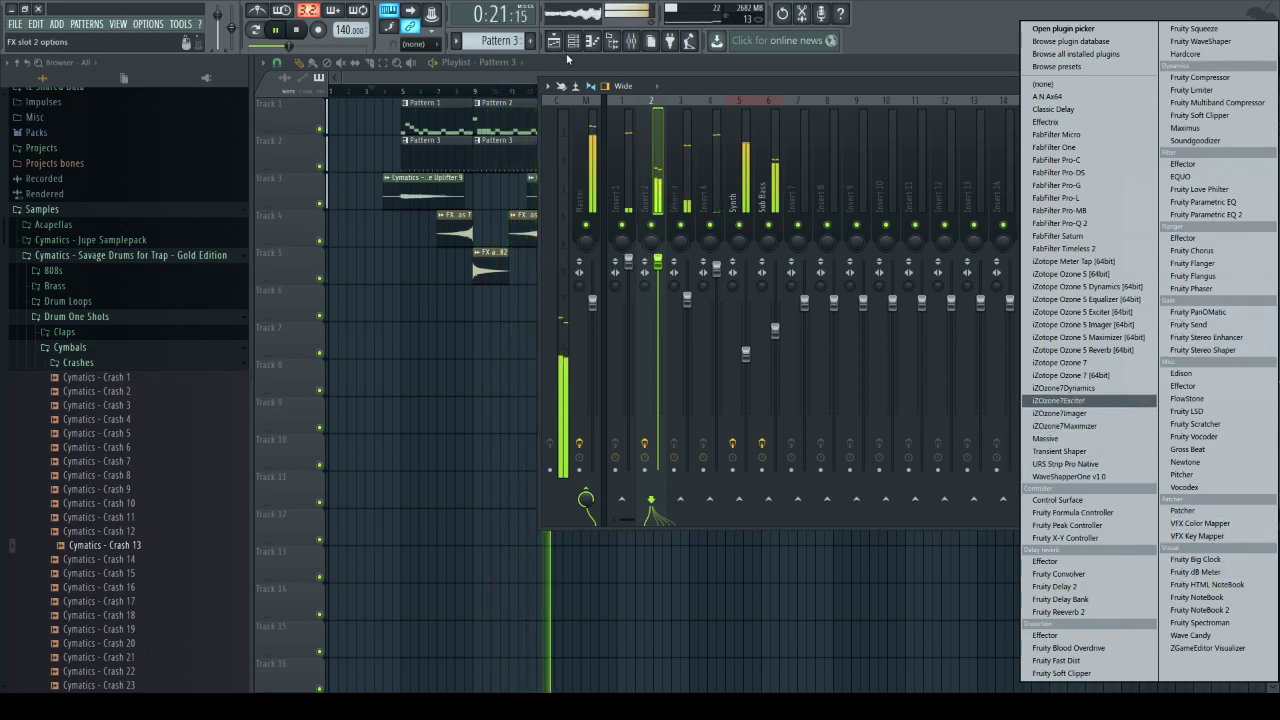
click(300, 32)
click(300, 32)
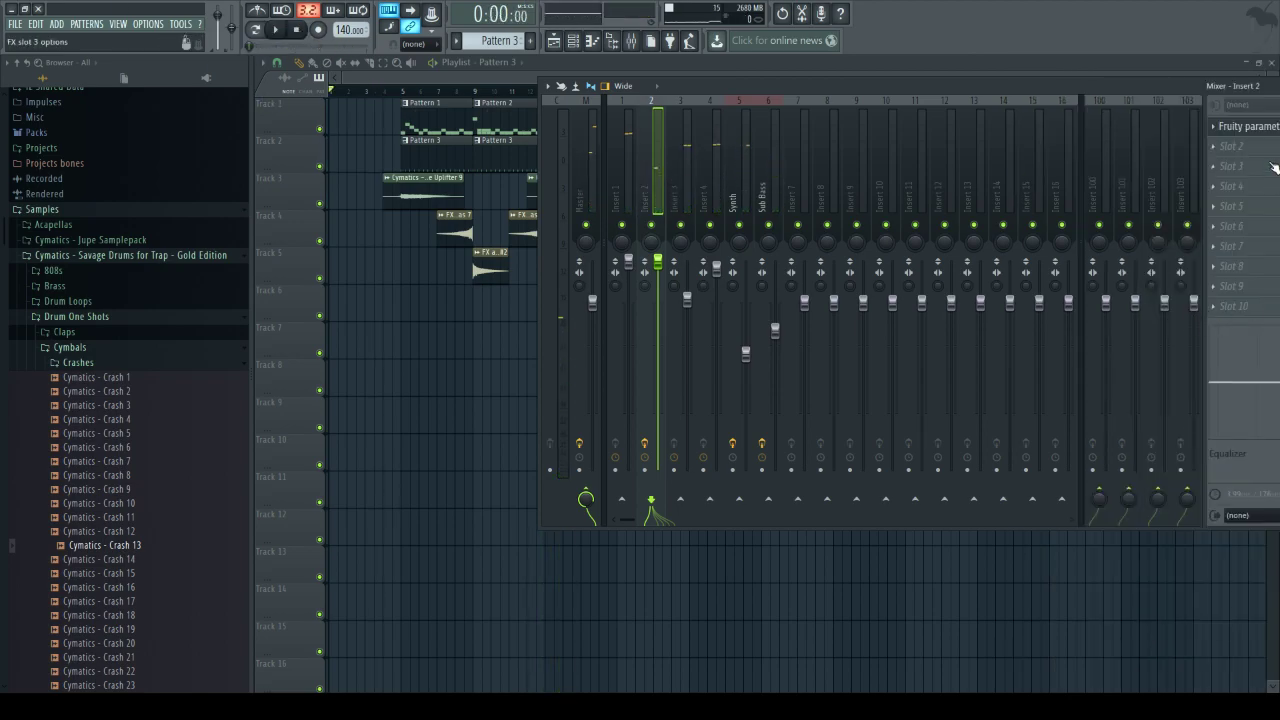
- Add Soundgoodizer to slot 2 of Insert 2 in mode A and reduce its amount
click(1223, 147)
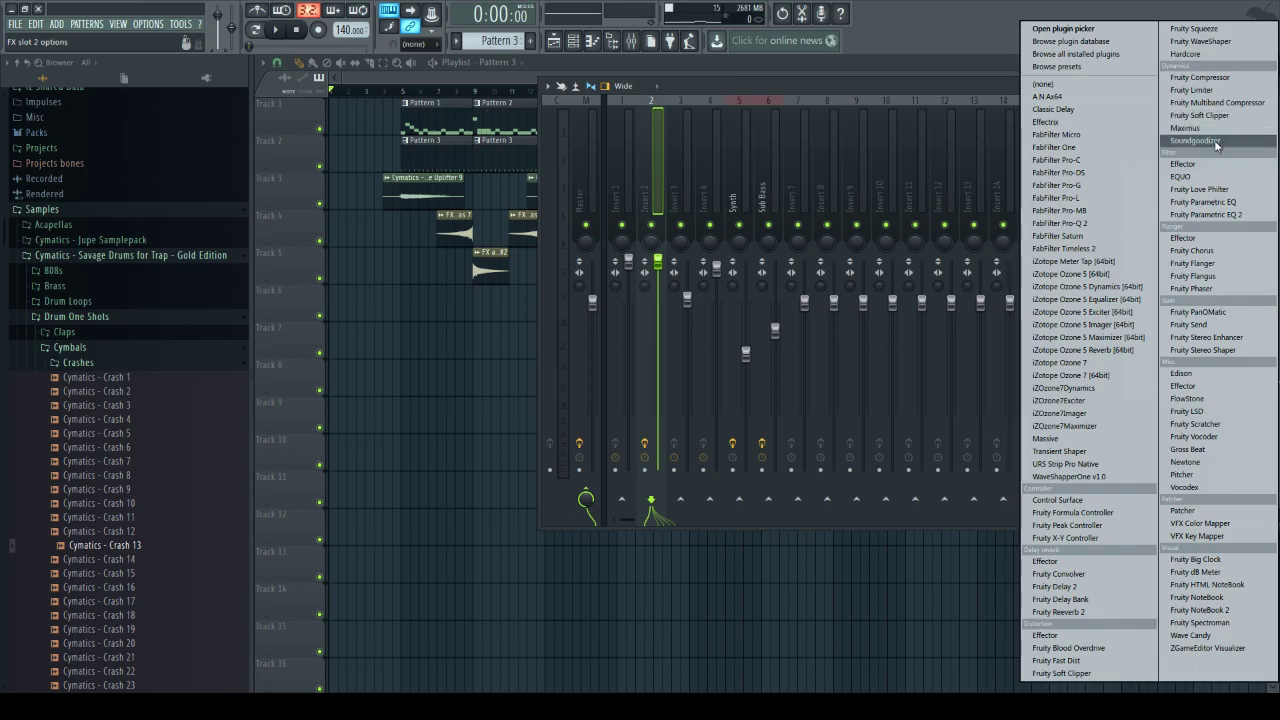
click(1196, 141)
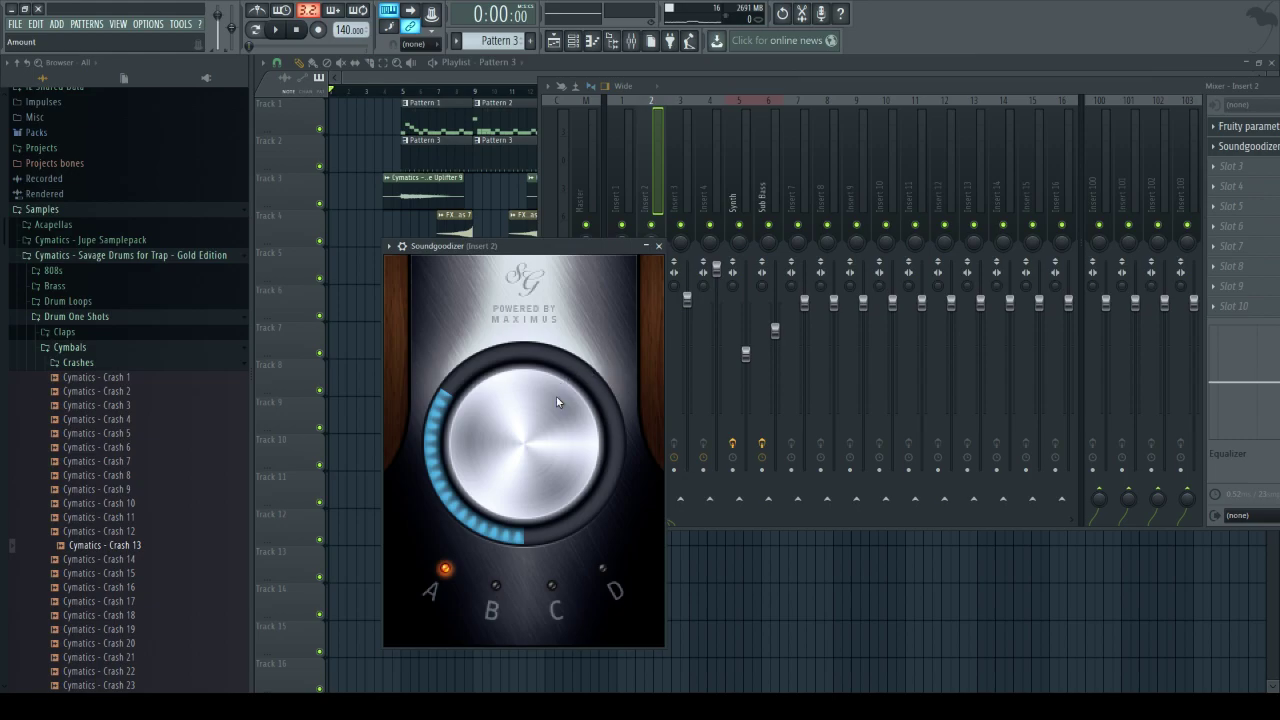
drag(556, 394, 556, 440)
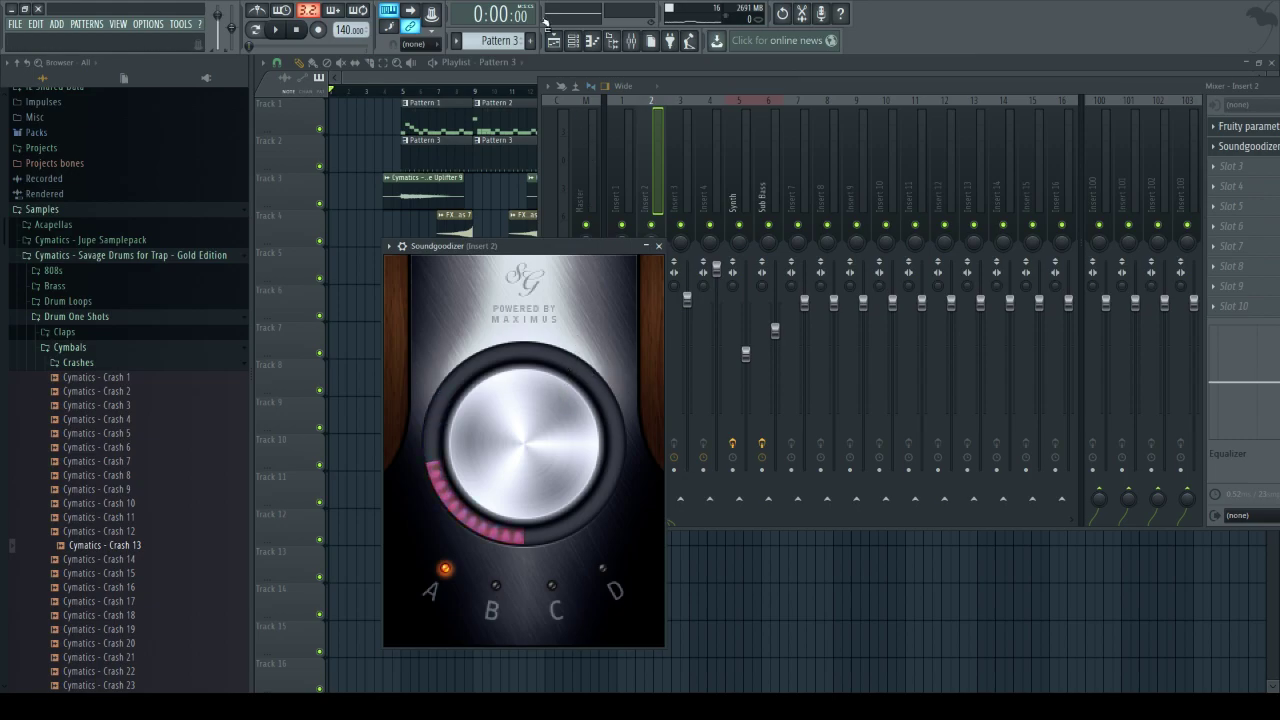
click(515, 72)
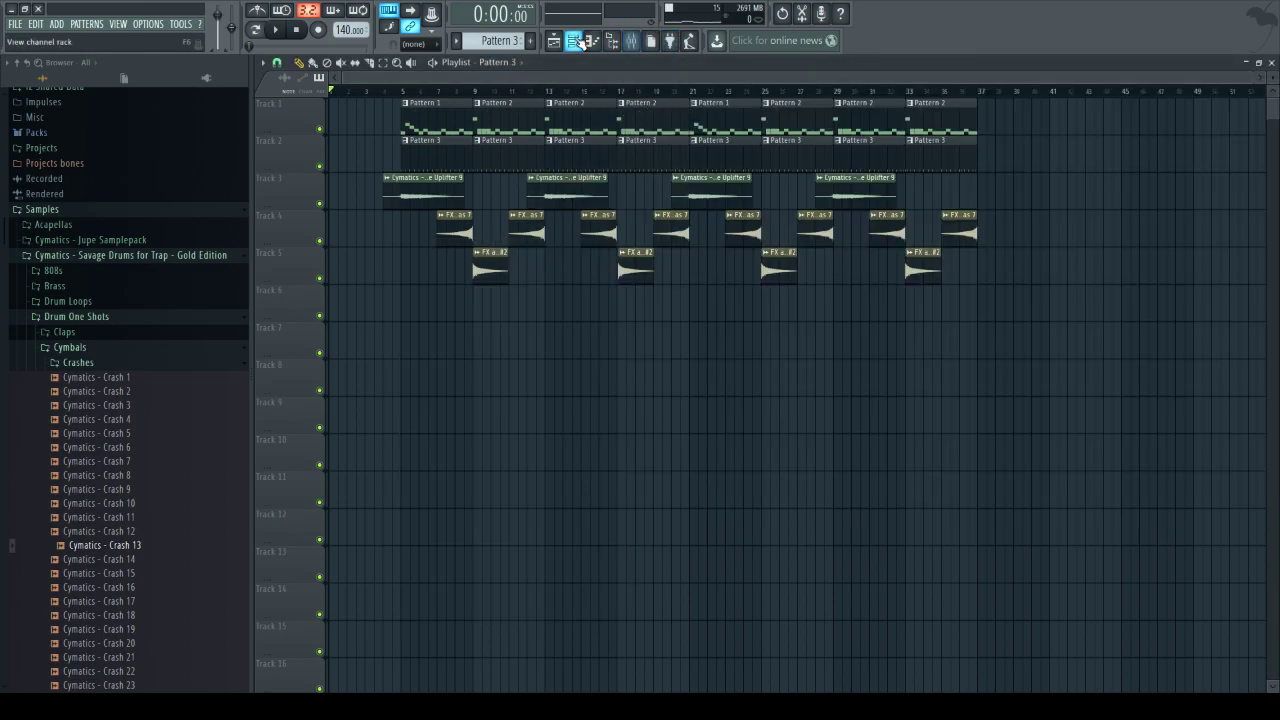
- Raise the Soundgoodizer amount on Insert 2 slightly while the song plays, and return to the Playlist
key(space)
click(631, 43)
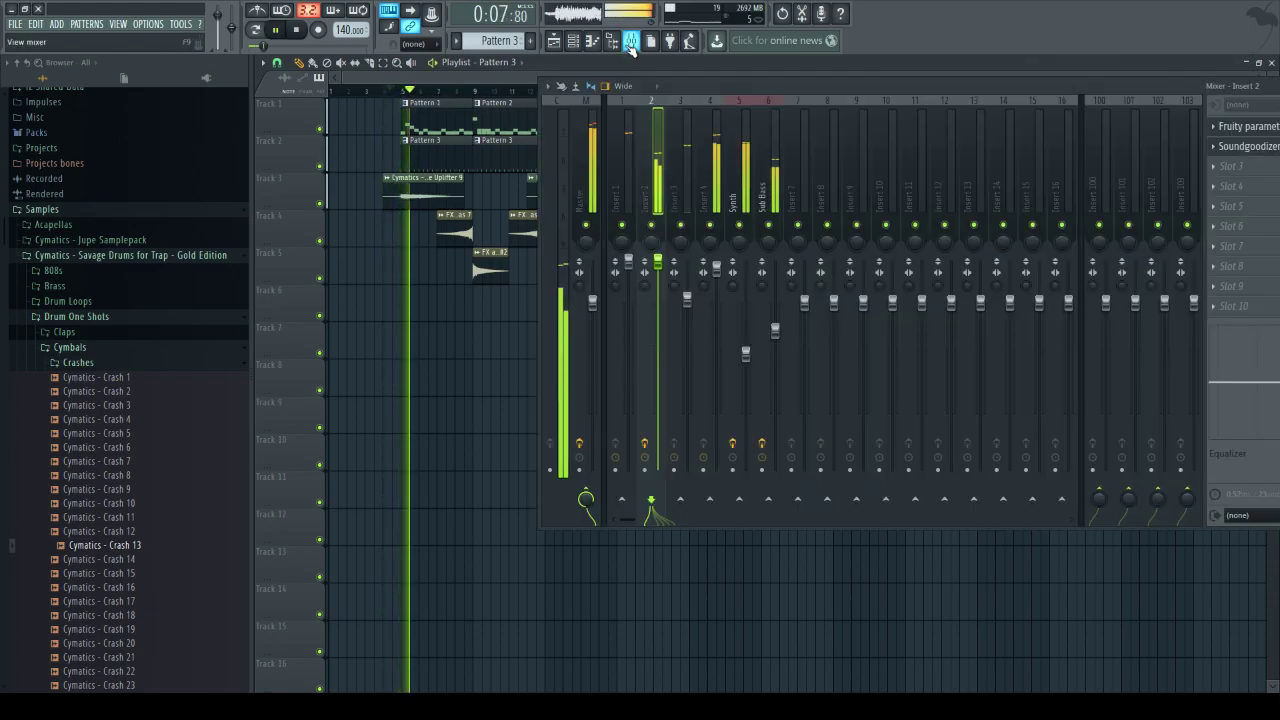
click(1249, 147)
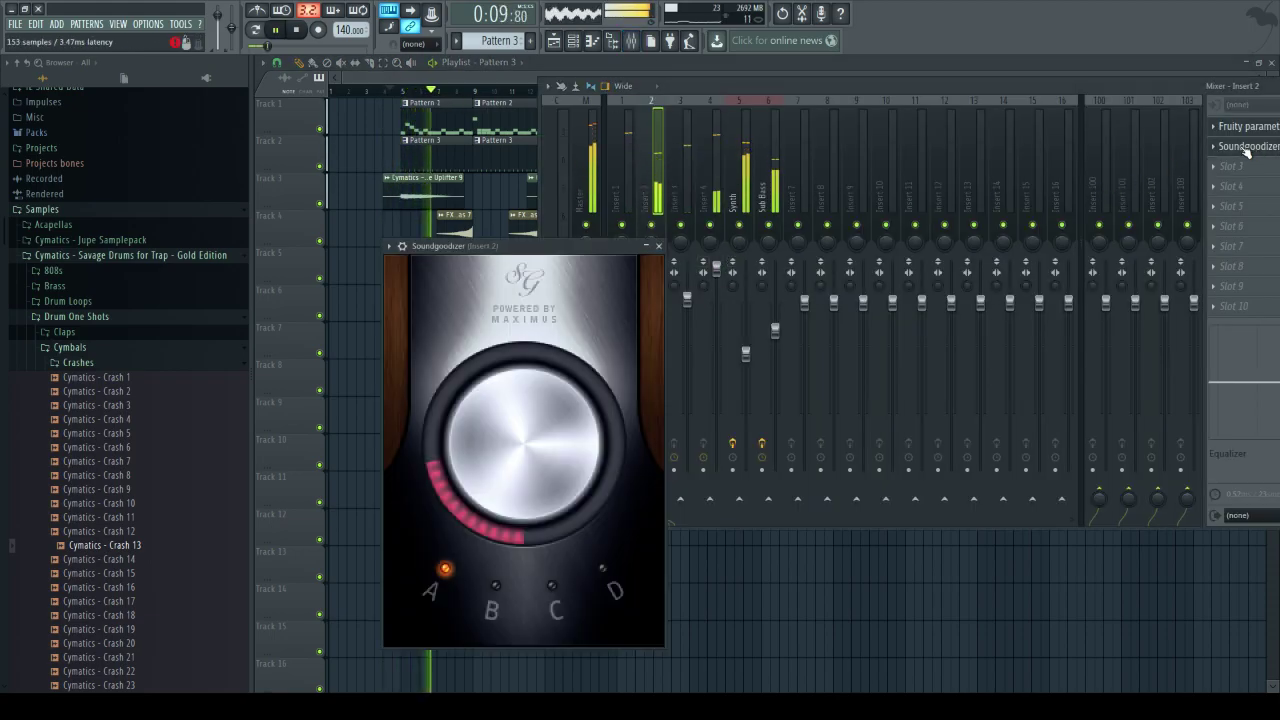
drag(550, 438, 550, 425)
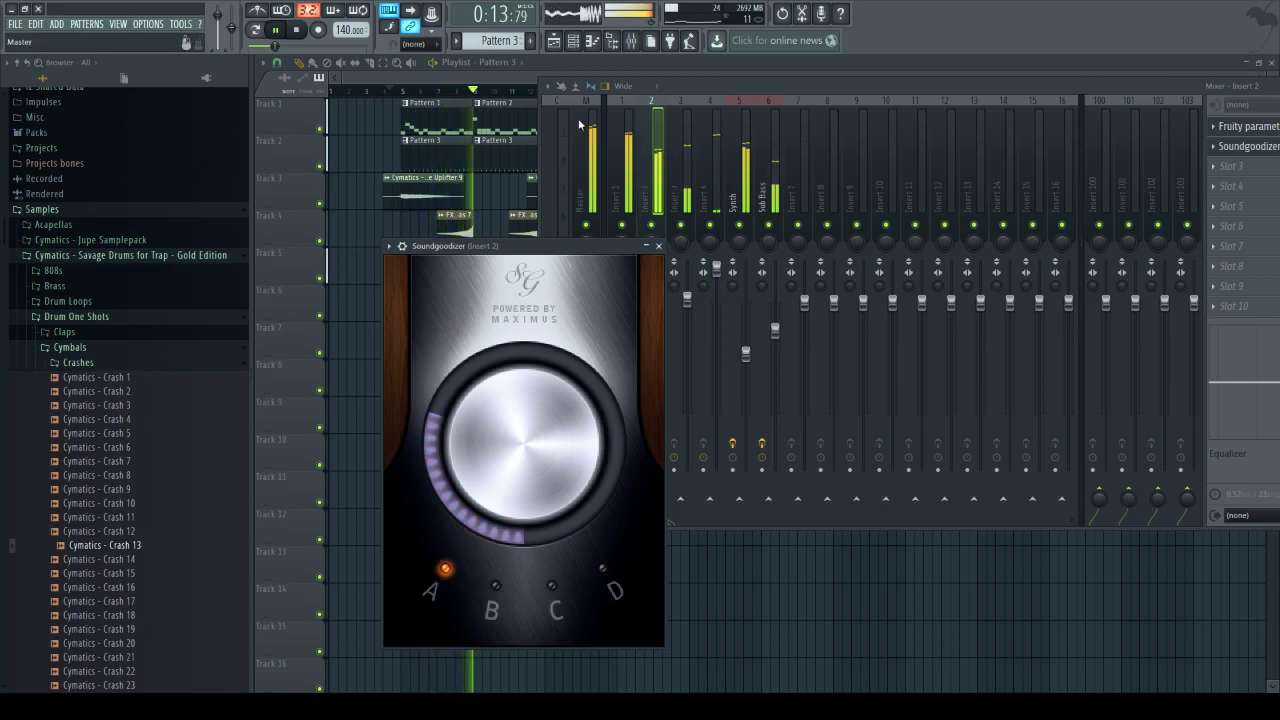
click(558, 60)
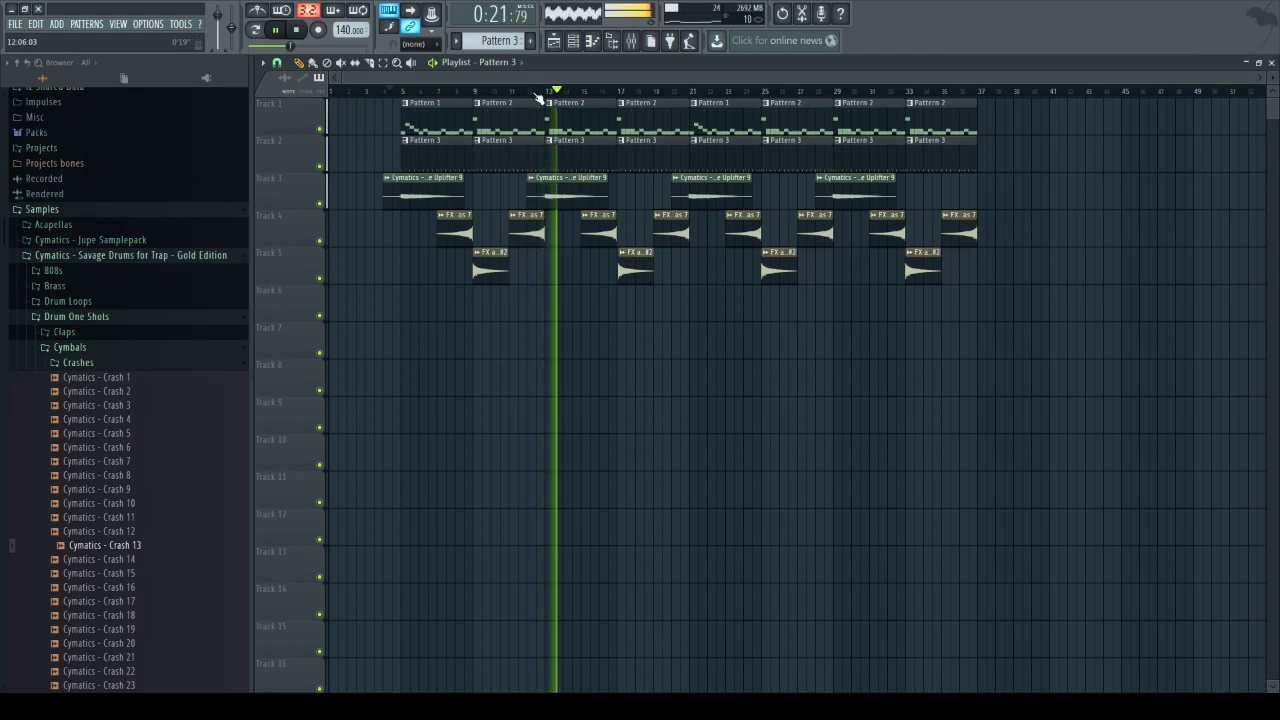
- Open Pattern 3 in pattern mode and move the Crash 13 hit from step 9 to step 3
double_click(428, 149)
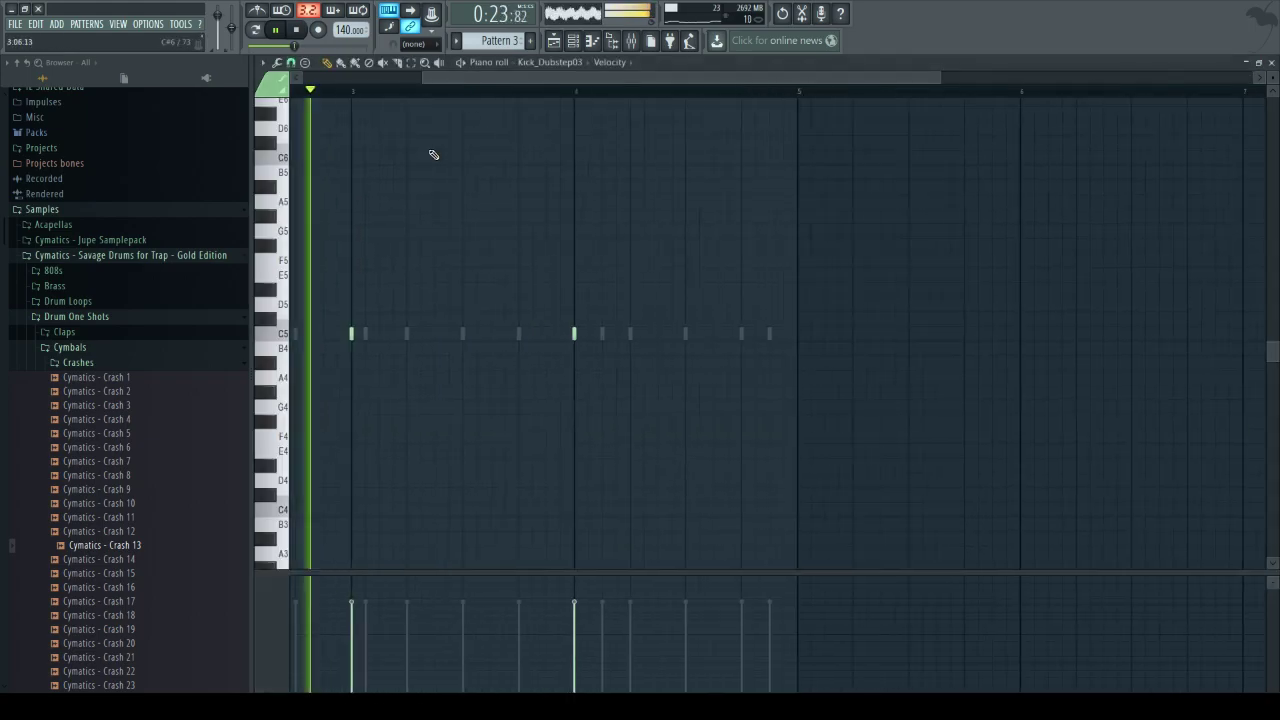
click(262, 30)
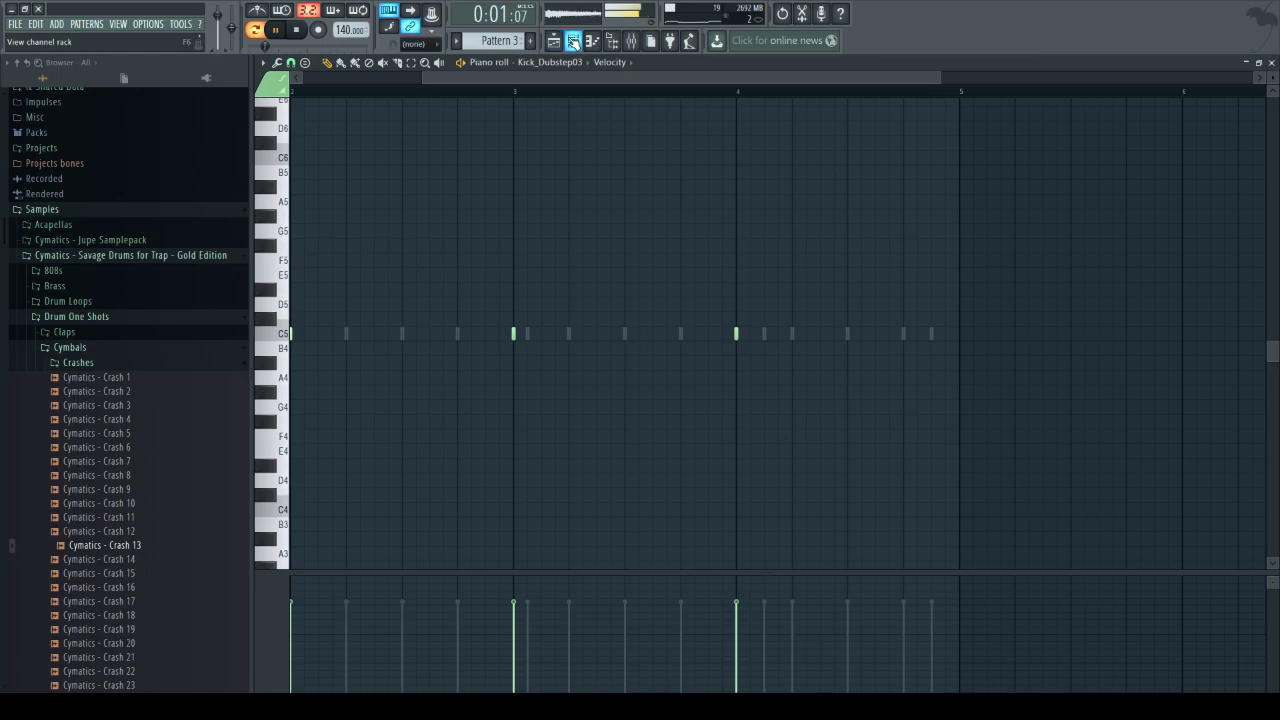
click(573, 40)
click(397, 116)
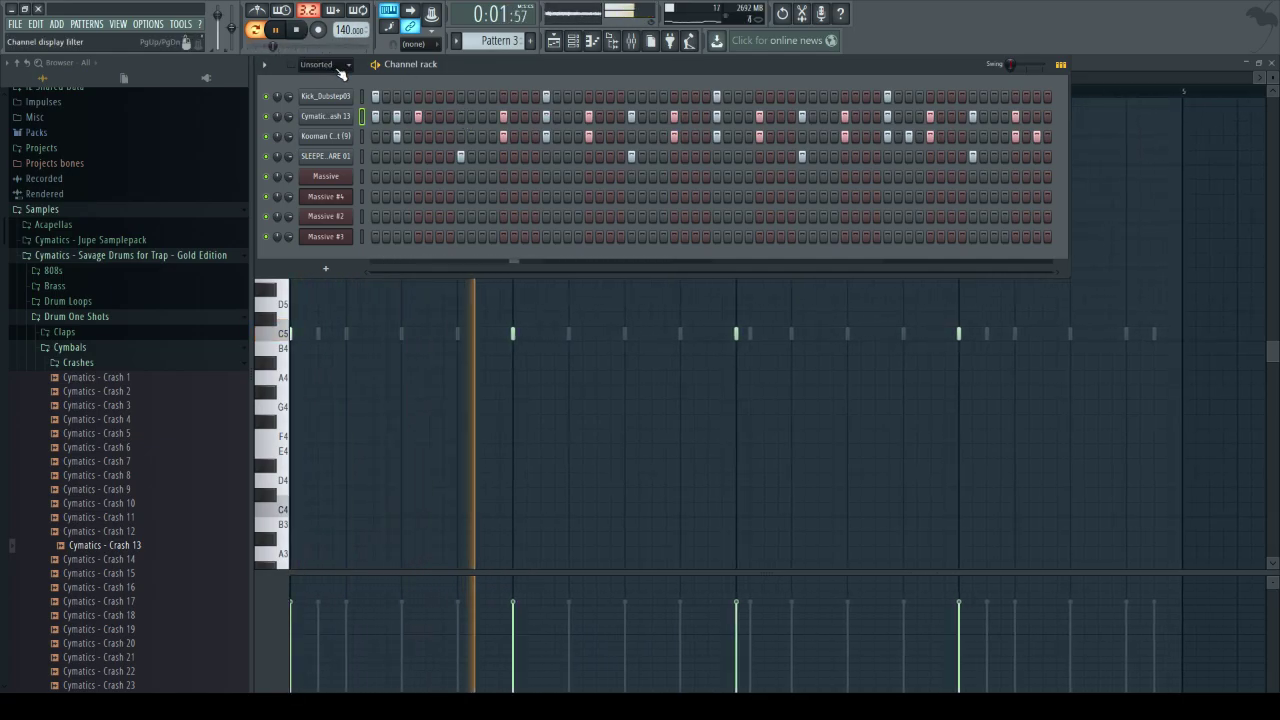
- Play the song from about bar 4, and remove the Crash 13 hit on step 3 of Pattern 3
click(553, 42)
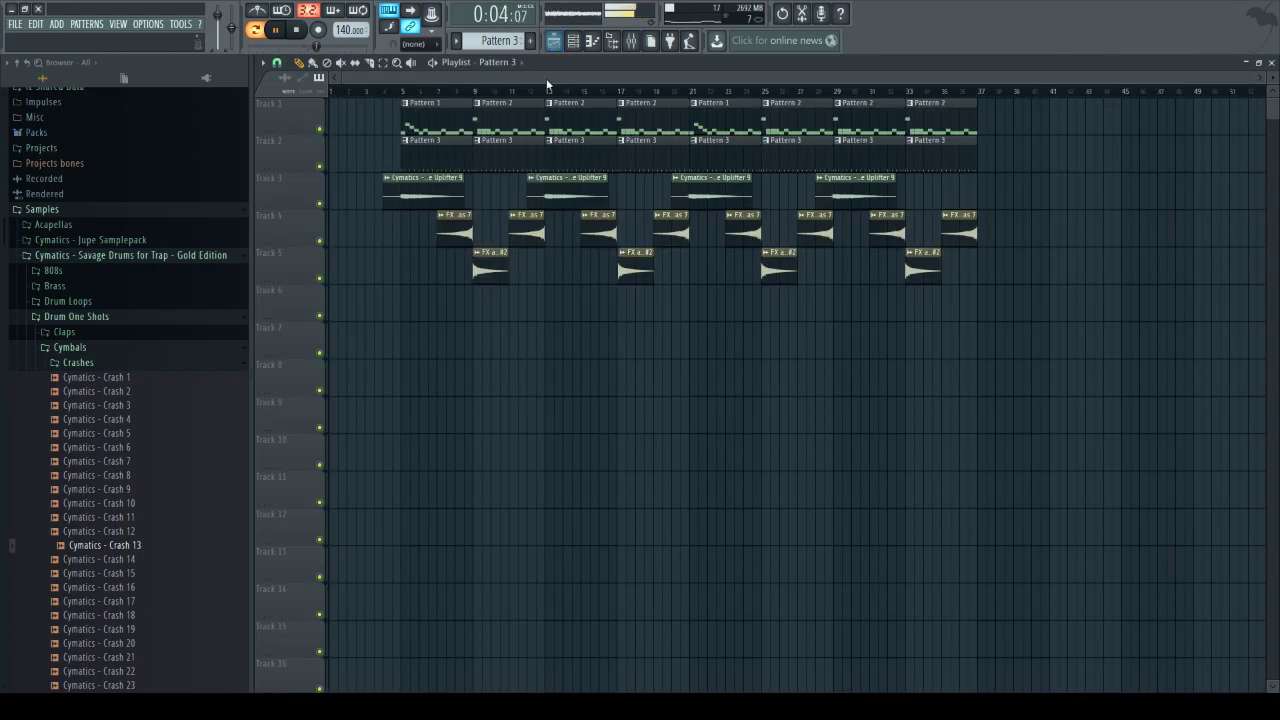
click(387, 92)
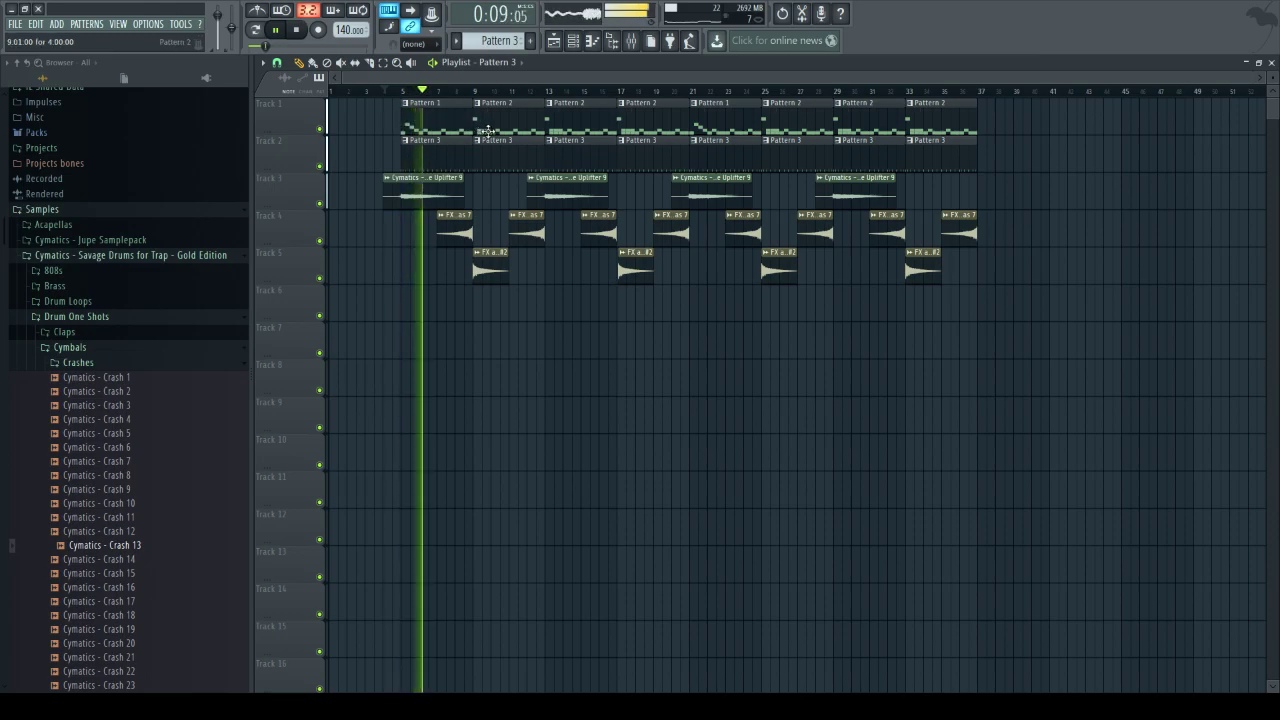
double_click(423, 150)
click(573, 41)
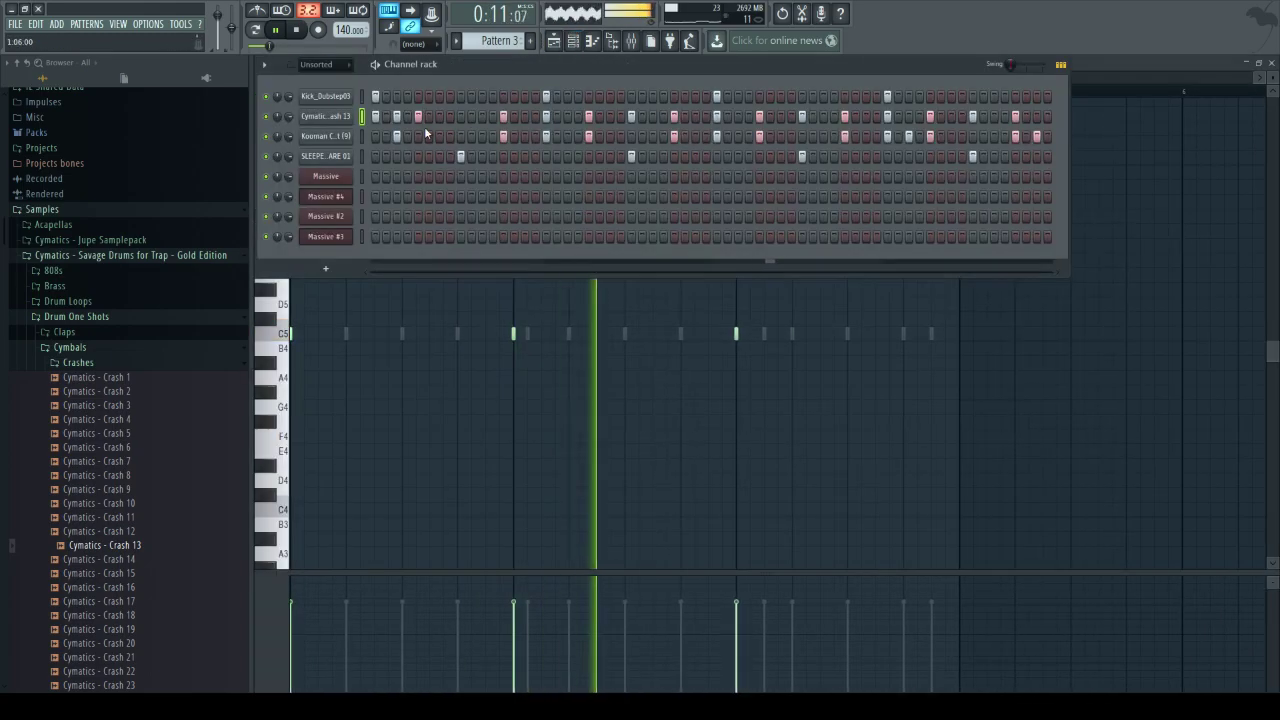
click(386, 136)
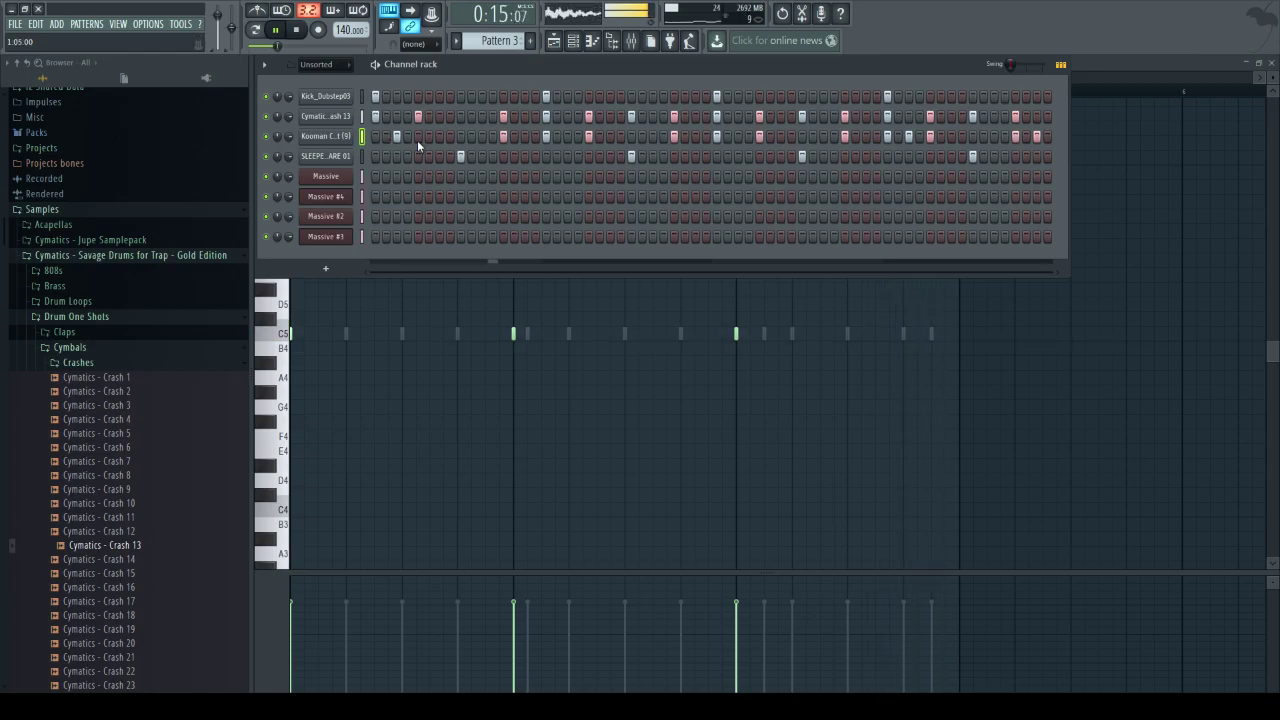
- Play Pattern 3 on its own and check the Soundgoodizer on Insert 2
click(258, 32)
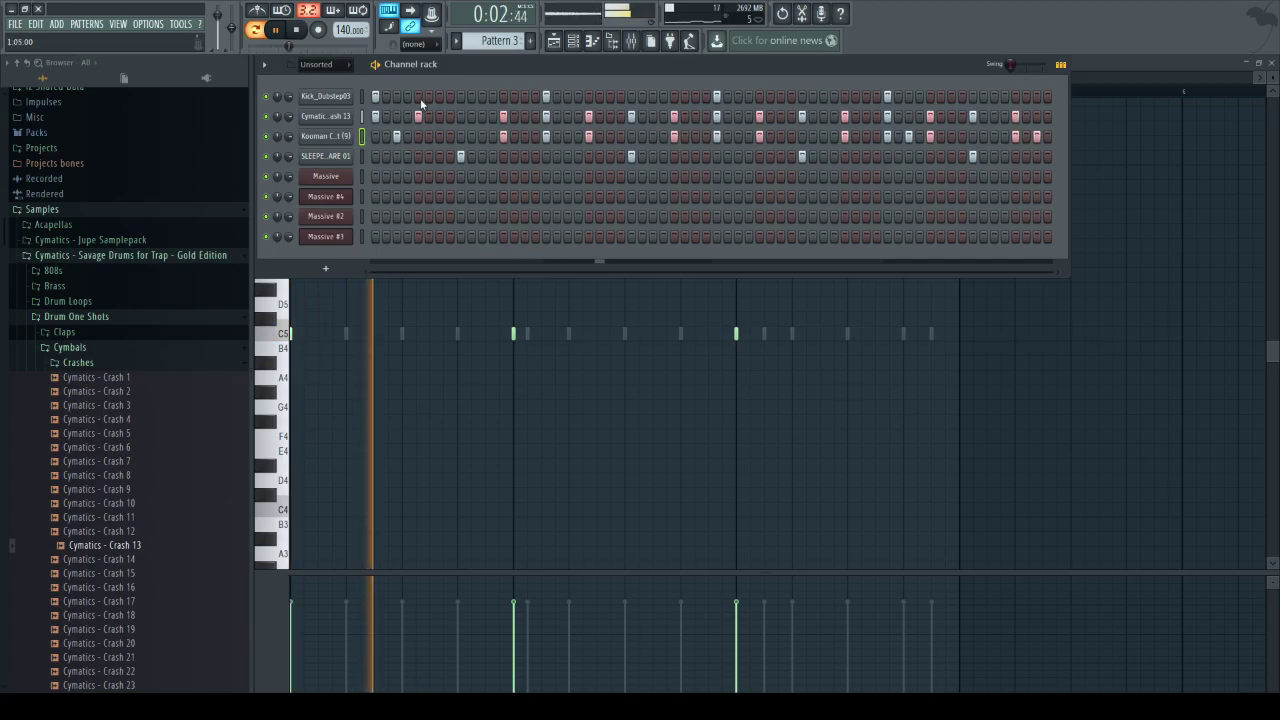
click(631, 41)
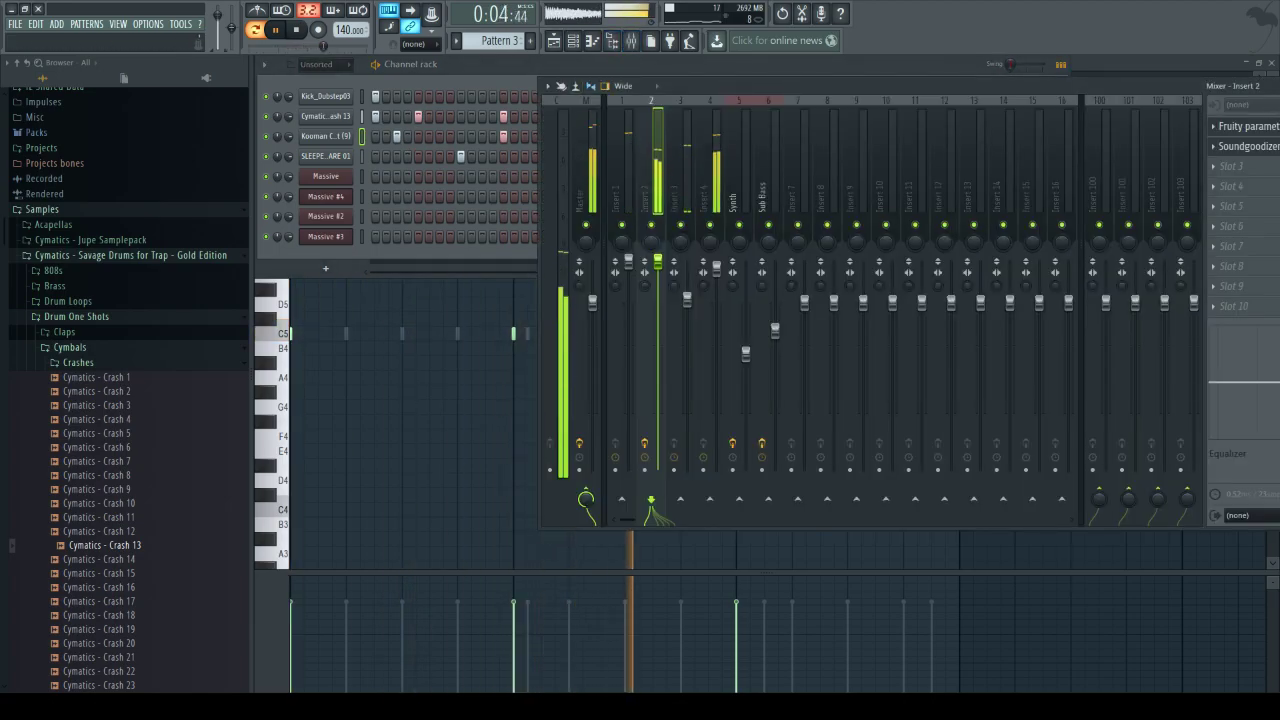
click(1236, 148)
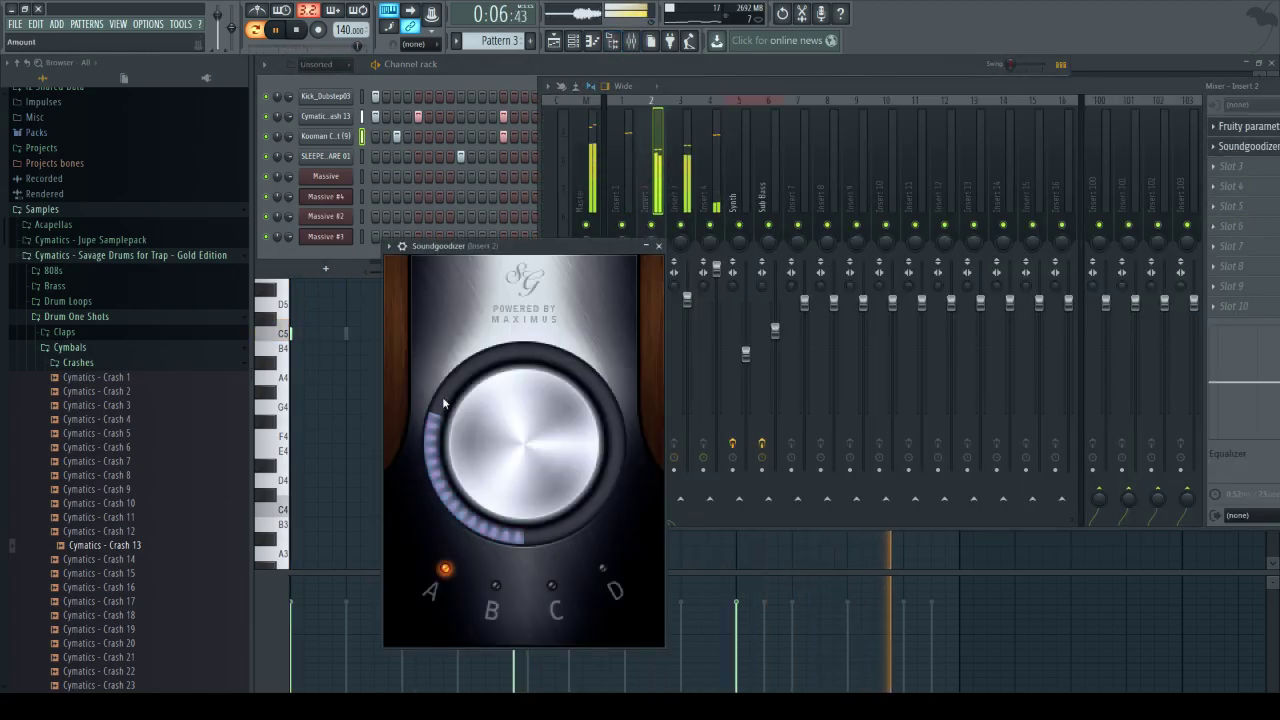
- Return to the Playlist, play the arrangement in song mode, and stop playback
click(555, 42)
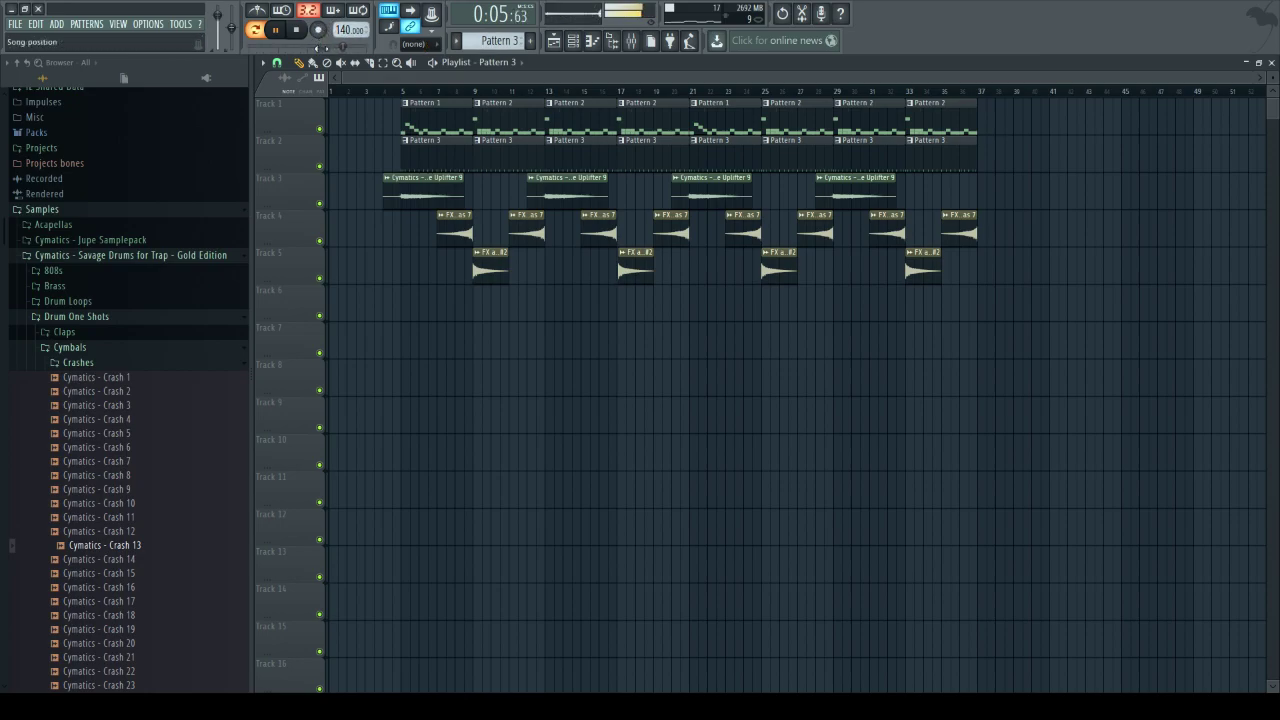
key(l)
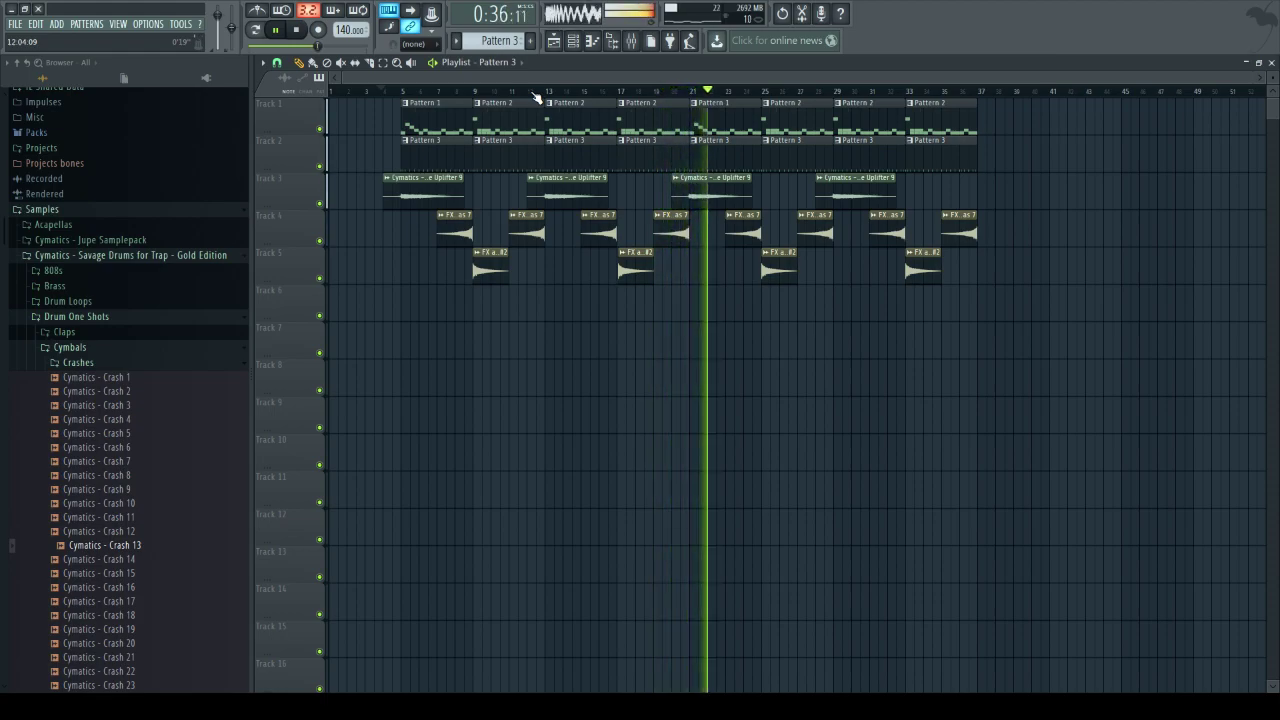
click(304, 32)
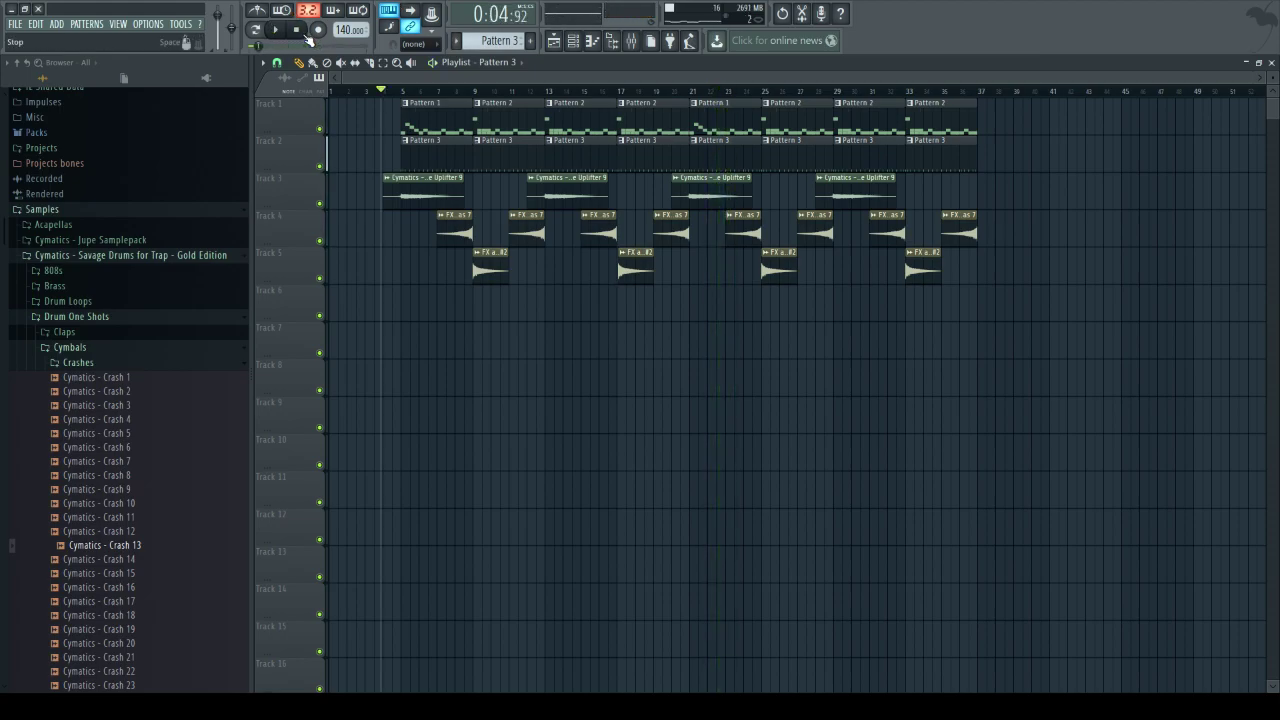
- Make the Pattern 1 clip at bar 21 unique and open the new pattern for editing
right_click(697, 110)
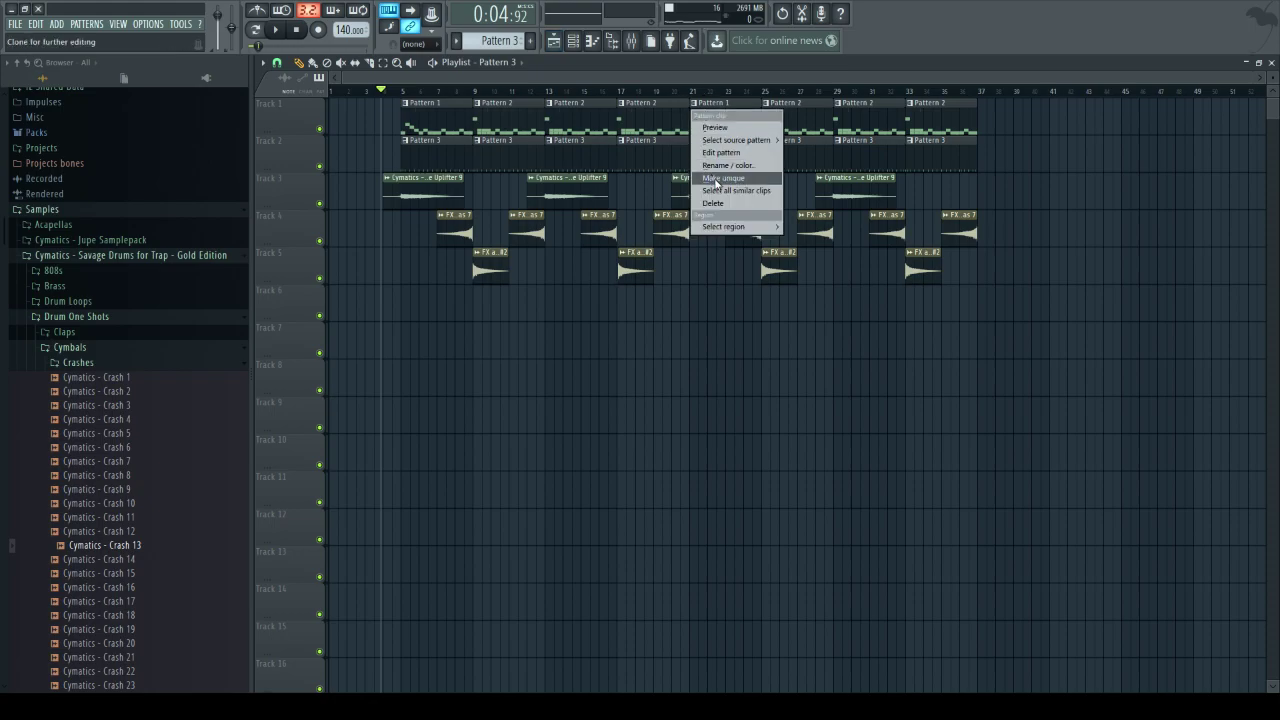
click(716, 179)
double_click(714, 115)
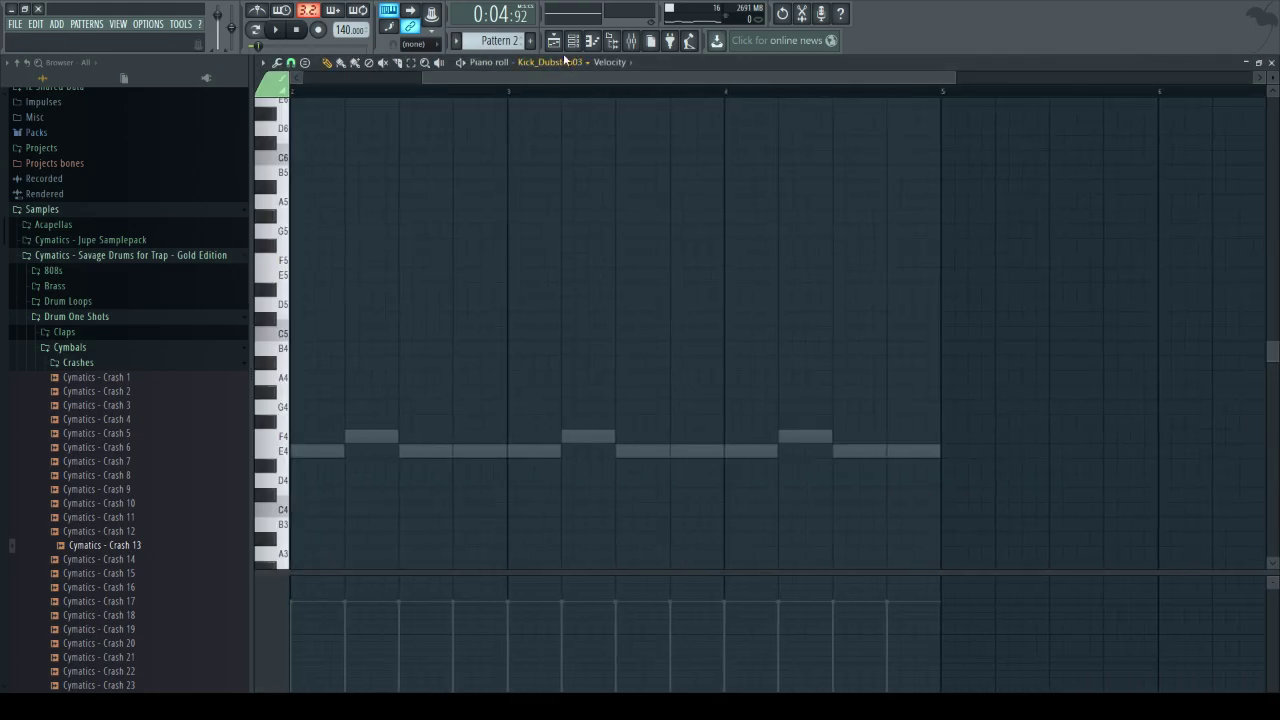
- Open Massive #2 in the piano roll and add G4, F#4 and F4 notes on beats 2, 3 and 4 of bar 1
click(575, 46)
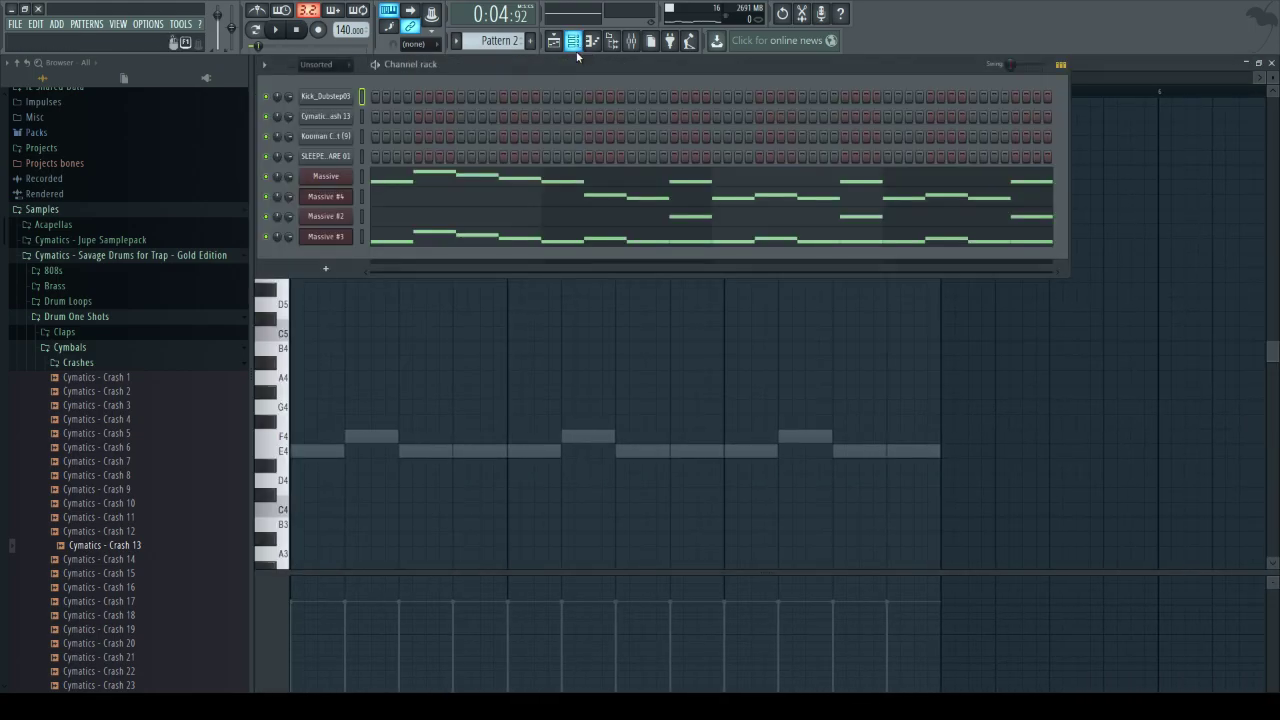
click(364, 196)
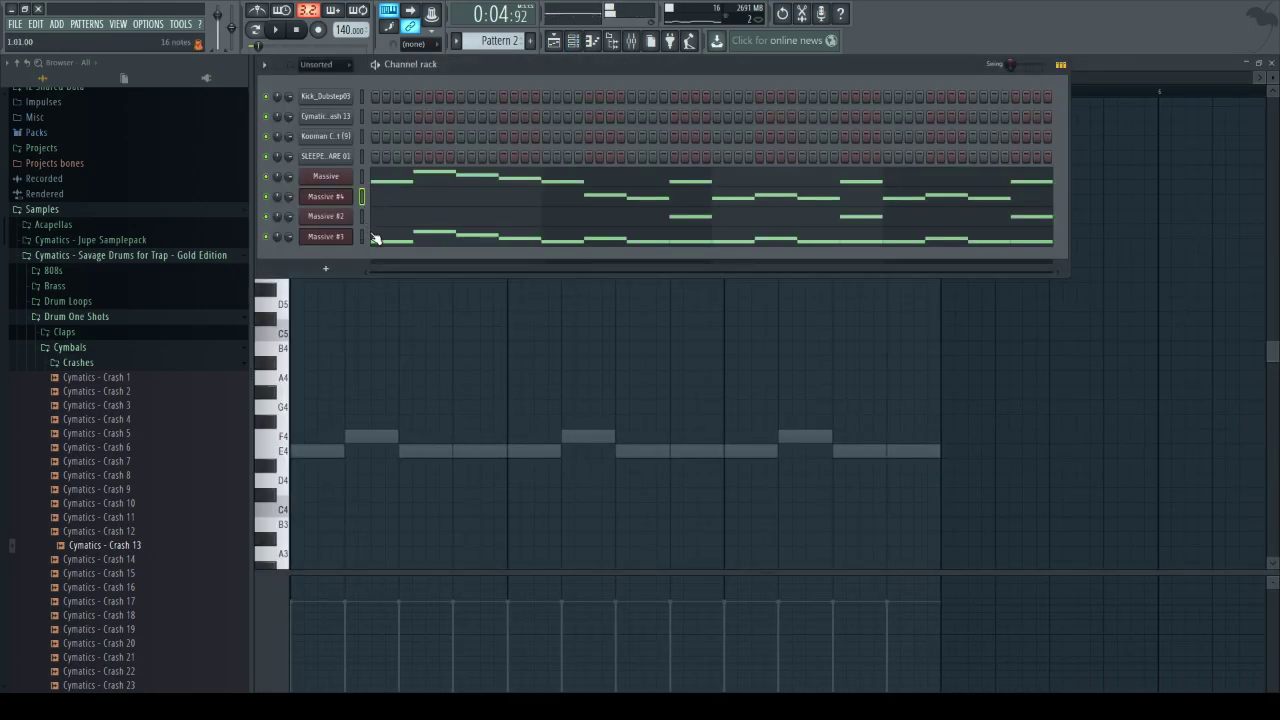
click(345, 217)
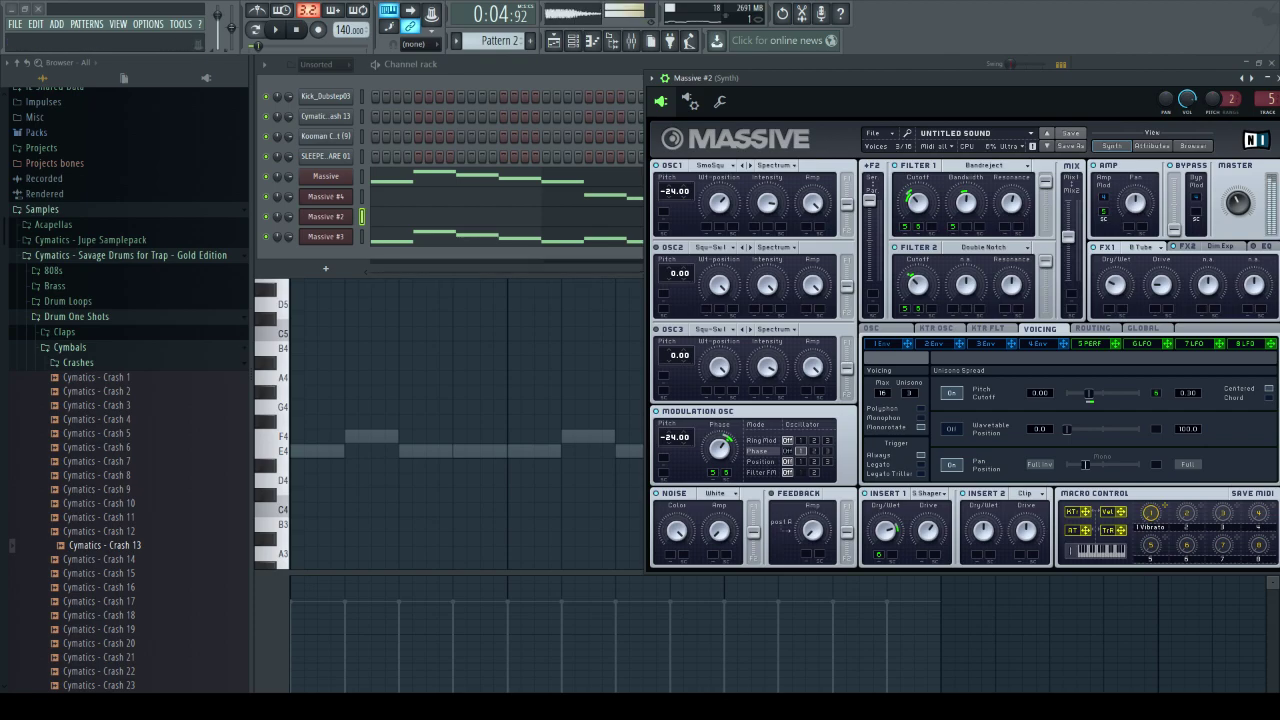
click(380, 217)
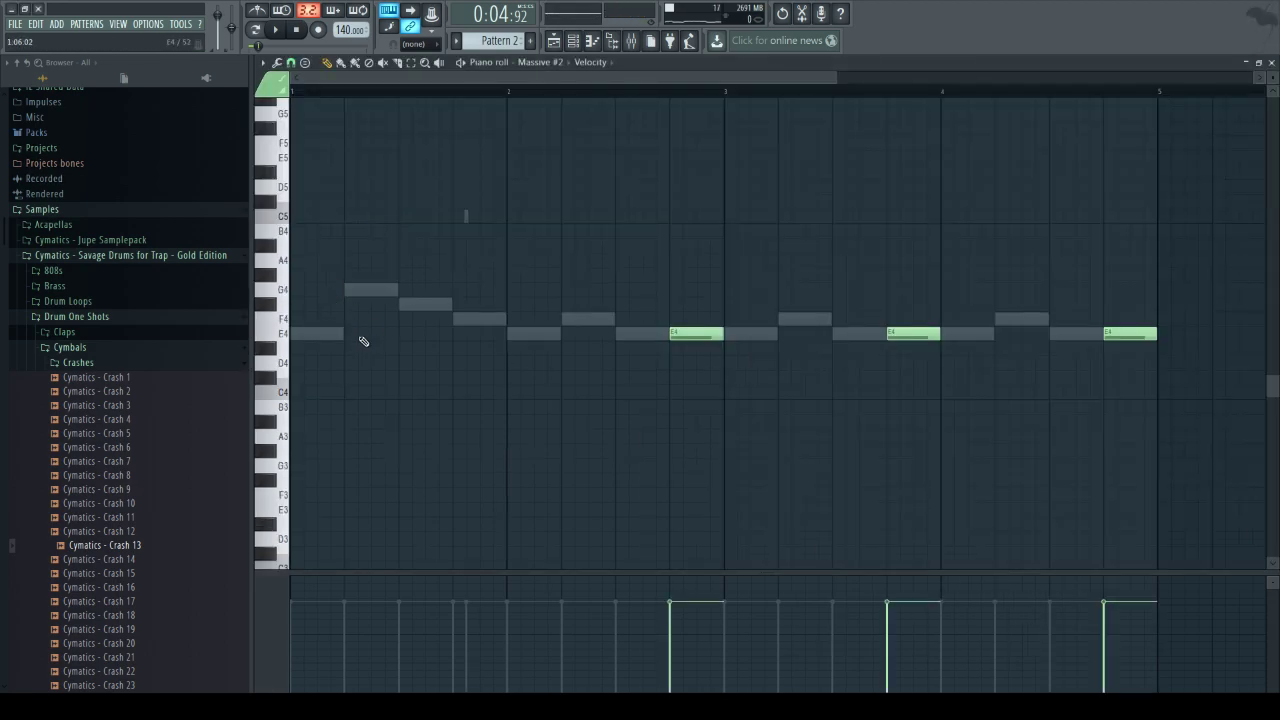
click(357, 300)
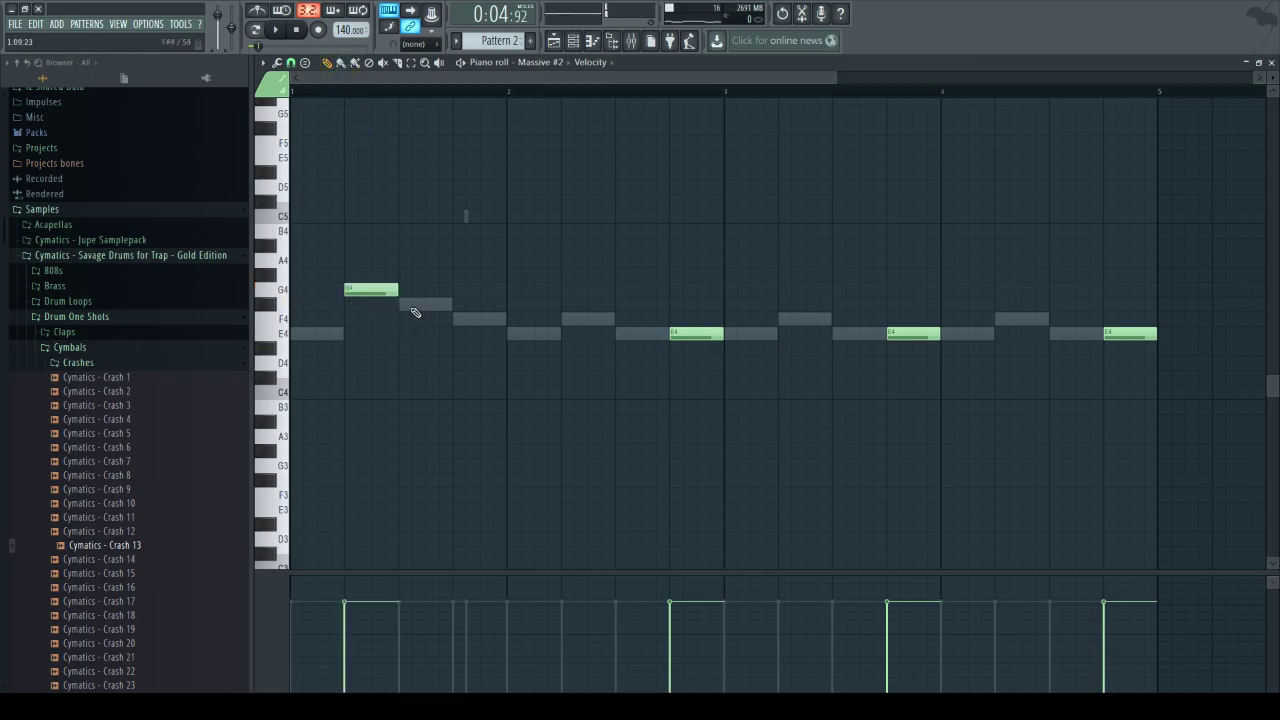
click(414, 303)
click(455, 320)
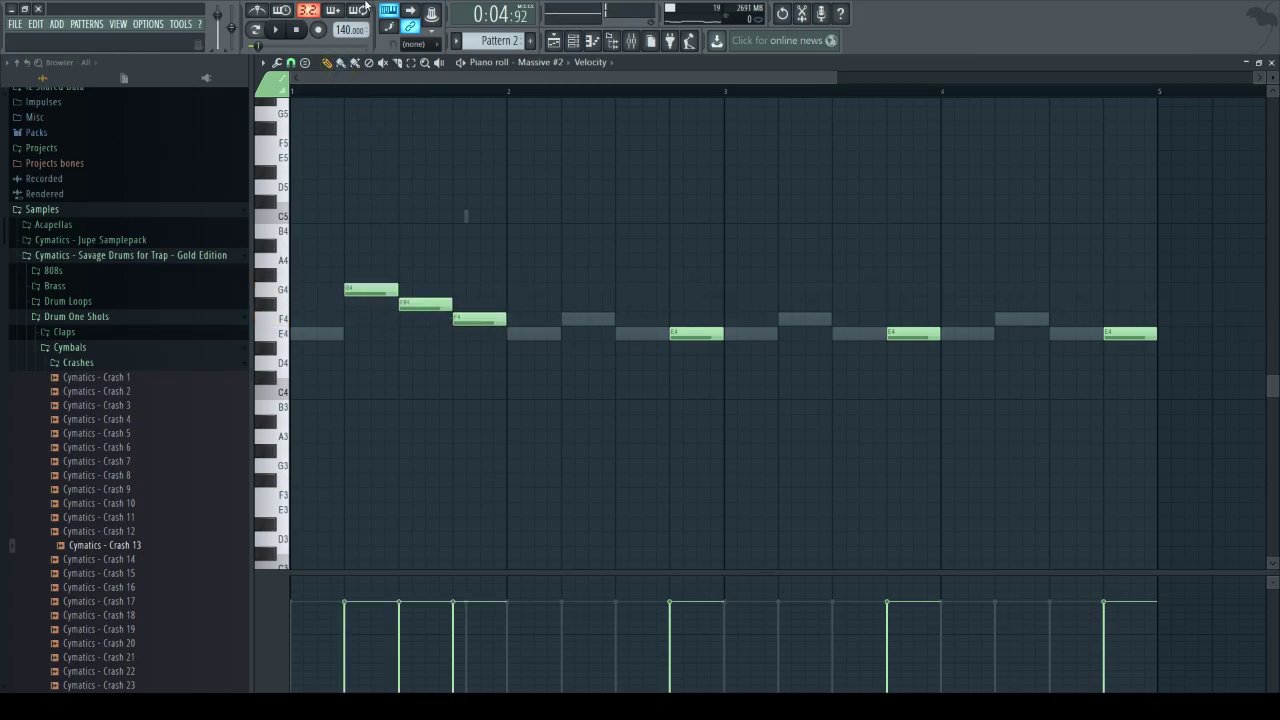
- Play the edited pattern from the start several times to hear the descending Massive #2 notes in bar 1
click(277, 31)
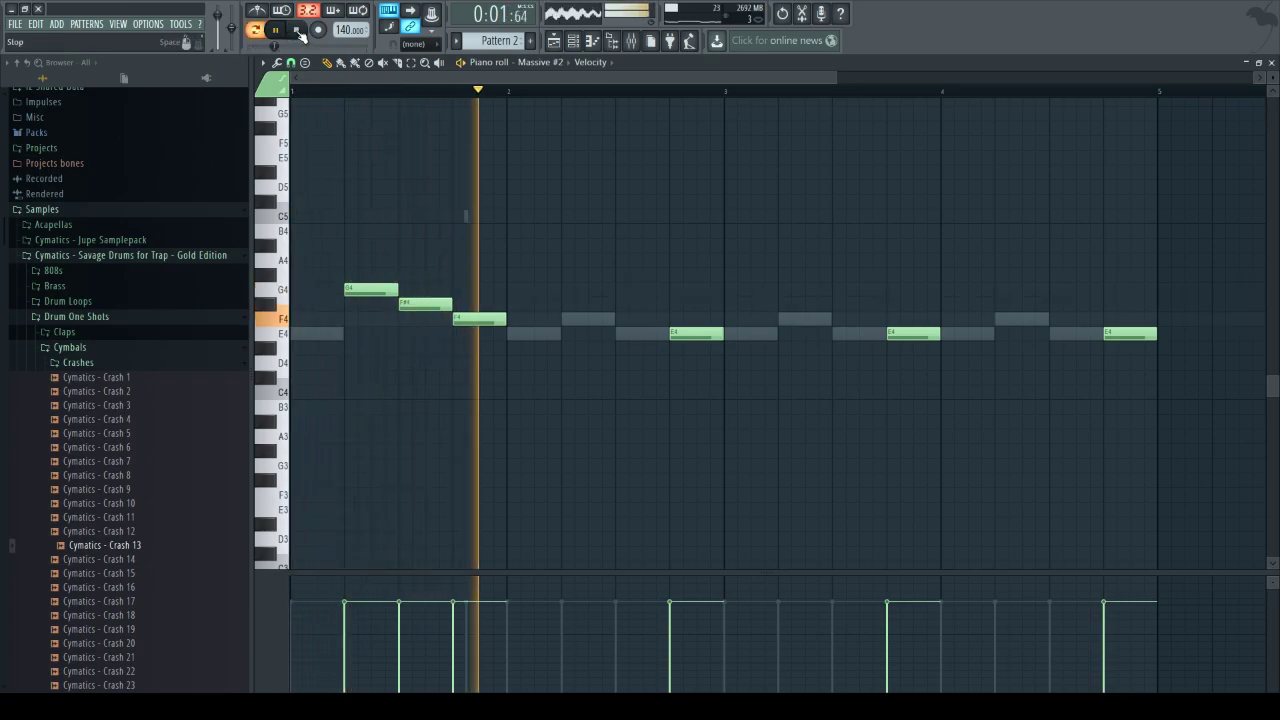
click(298, 32)
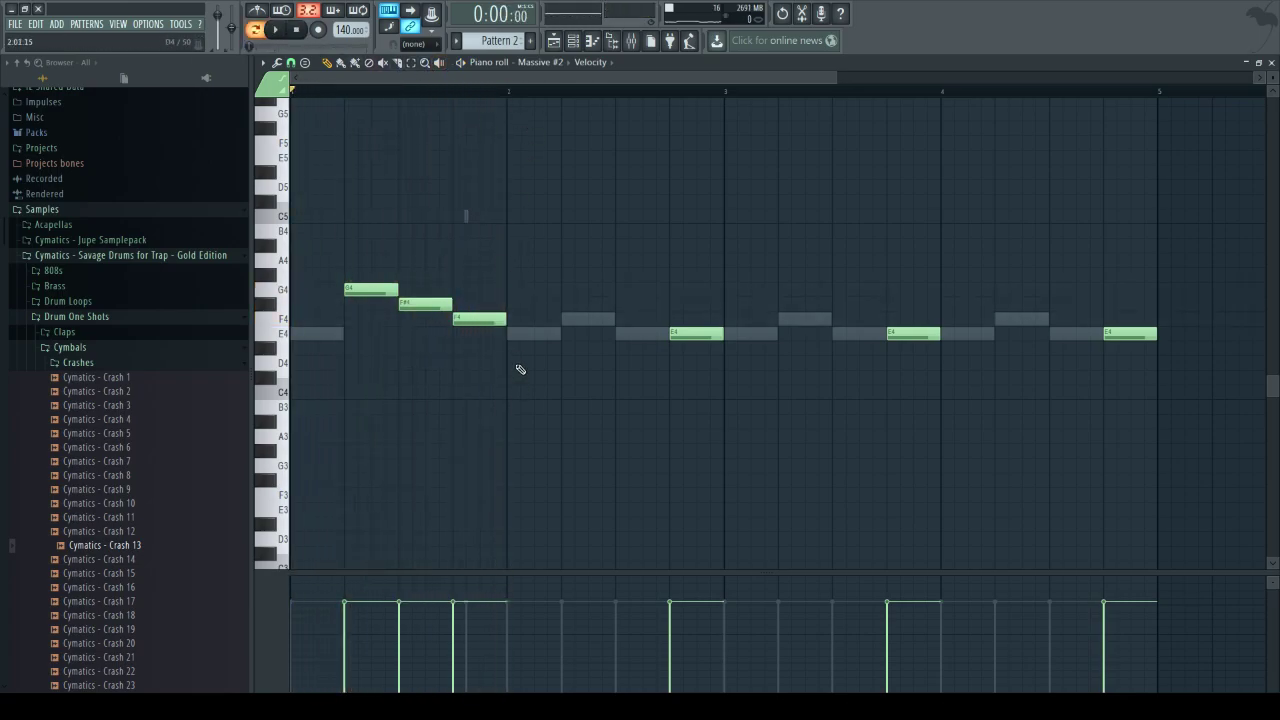
click(276, 31)
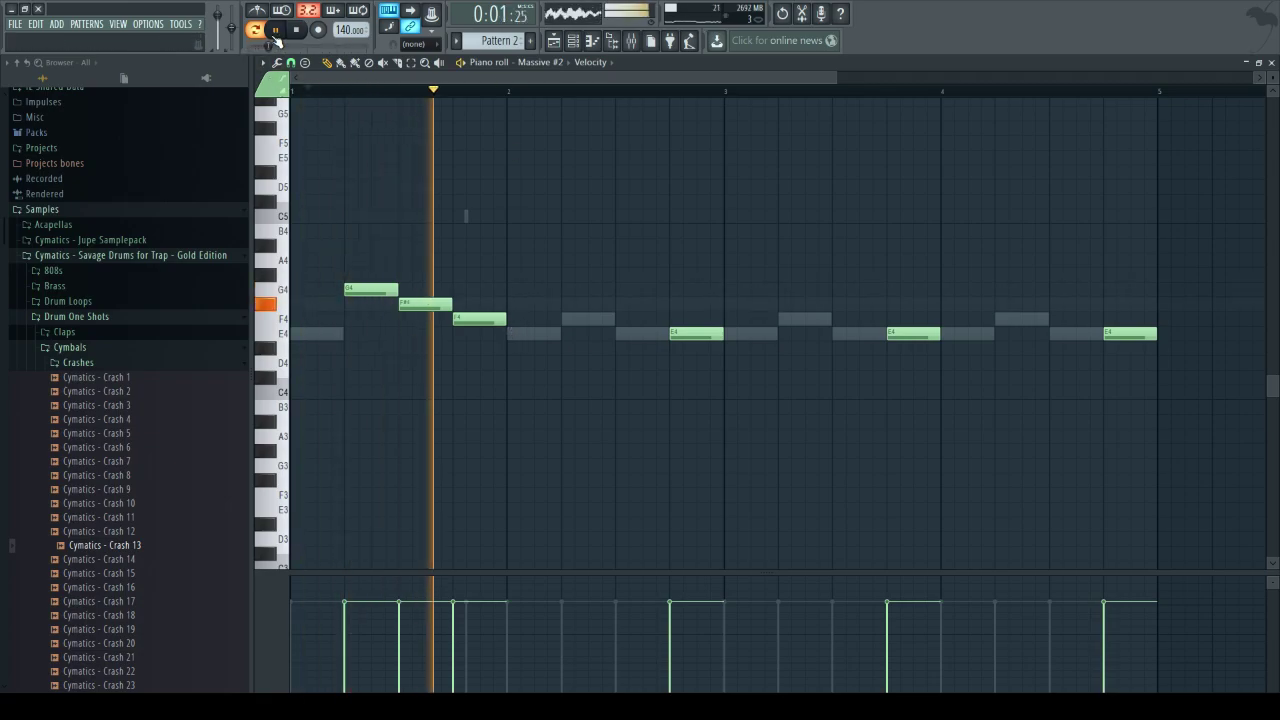
click(295, 31)
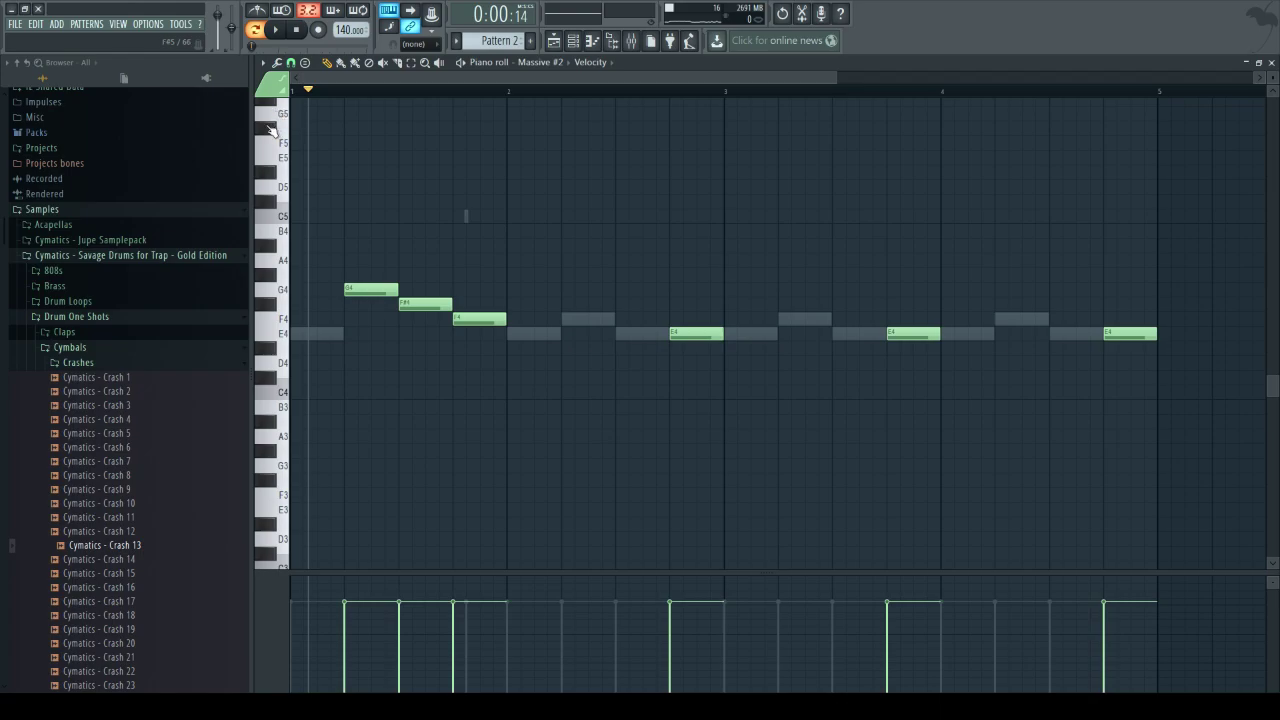
mouse_move(333, 92)
mouse_down()
mouse_move(327, 110)
mouse_move(291, 114)
mouse_move(311, 122)
mouse_move(275, 118)
mouse_up()
key(space)
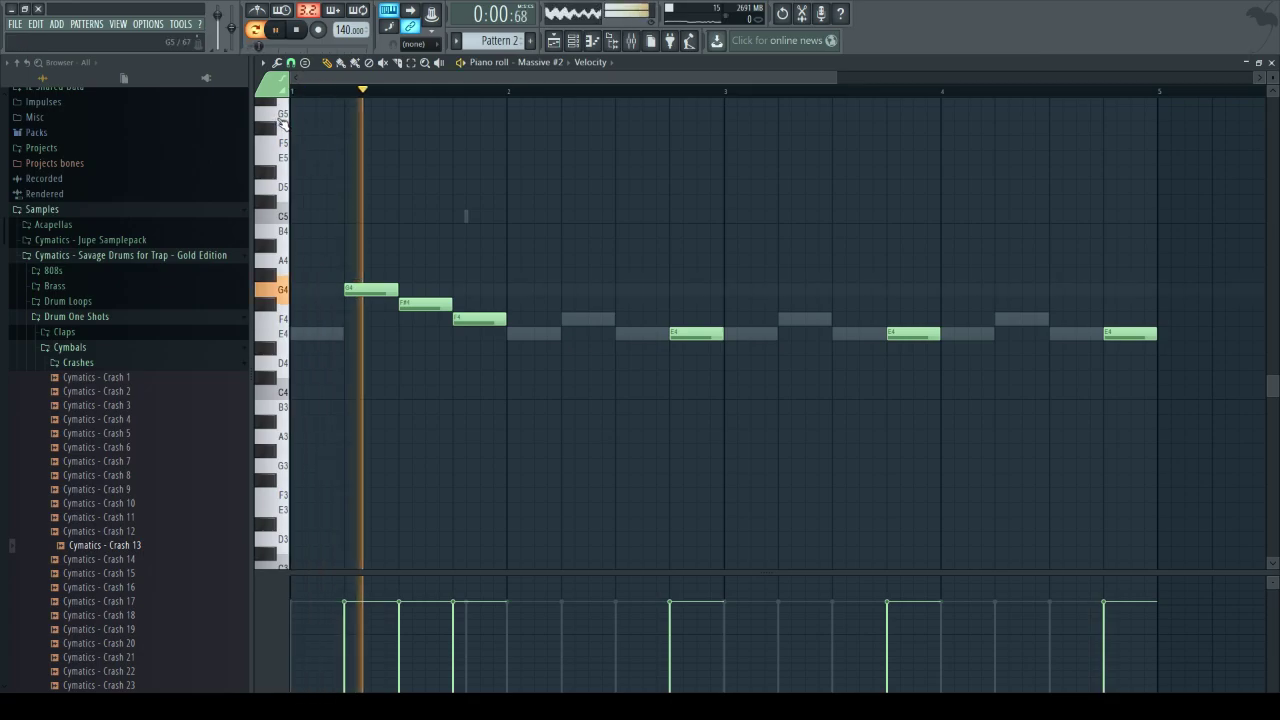
key(space)
- Add an F4 note on beat 2 and an E4 note on beat 3 of bar 2 in Massive #2, and play the pattern
click(567, 322)
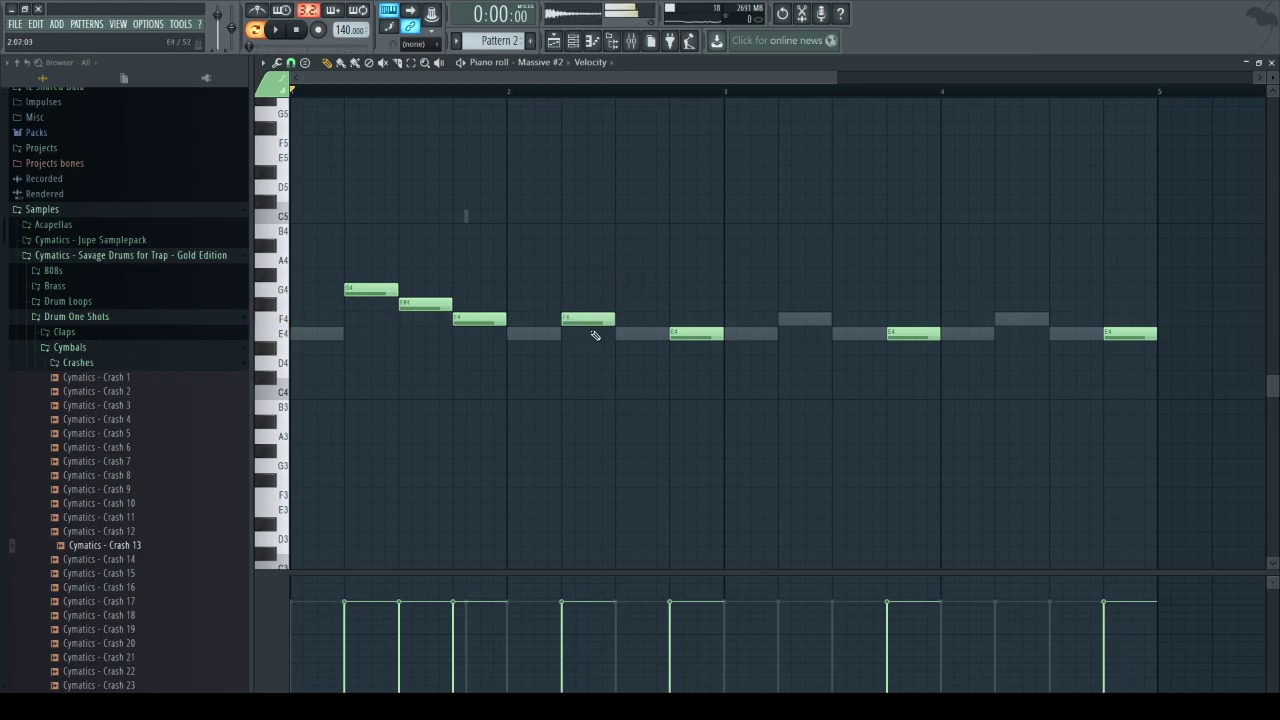
click(618, 336)
key(space)
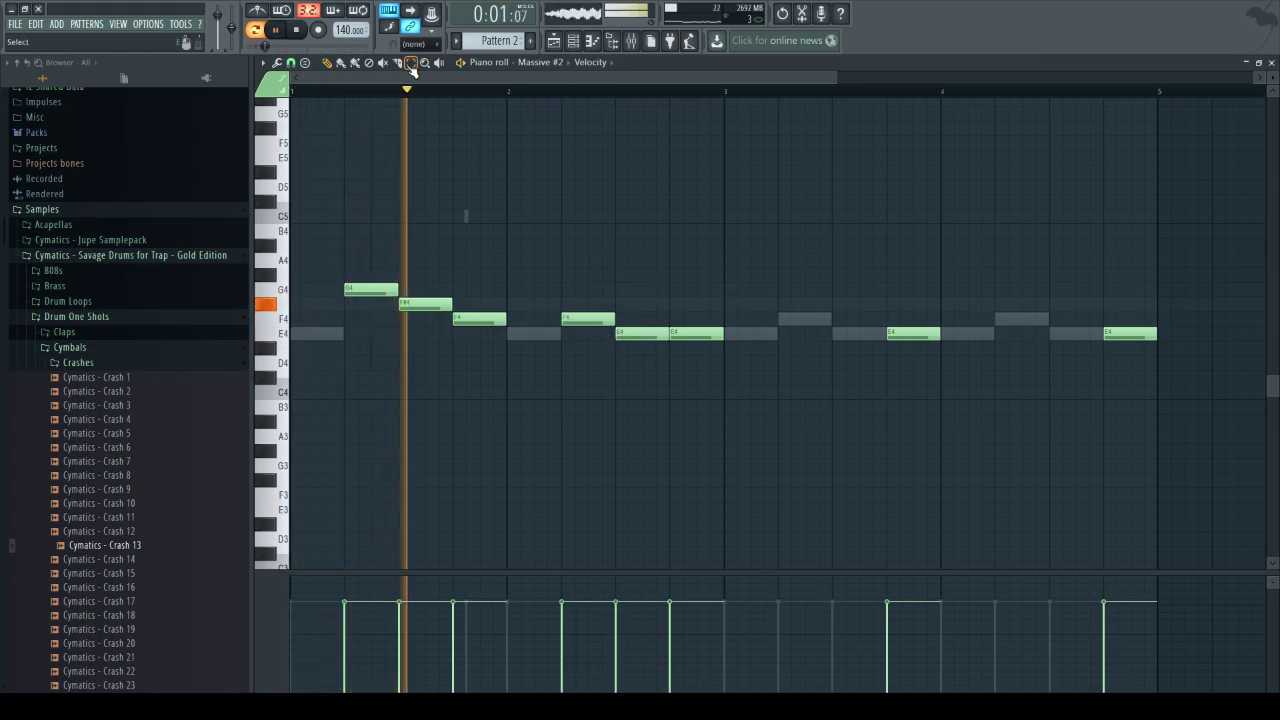
key(space)
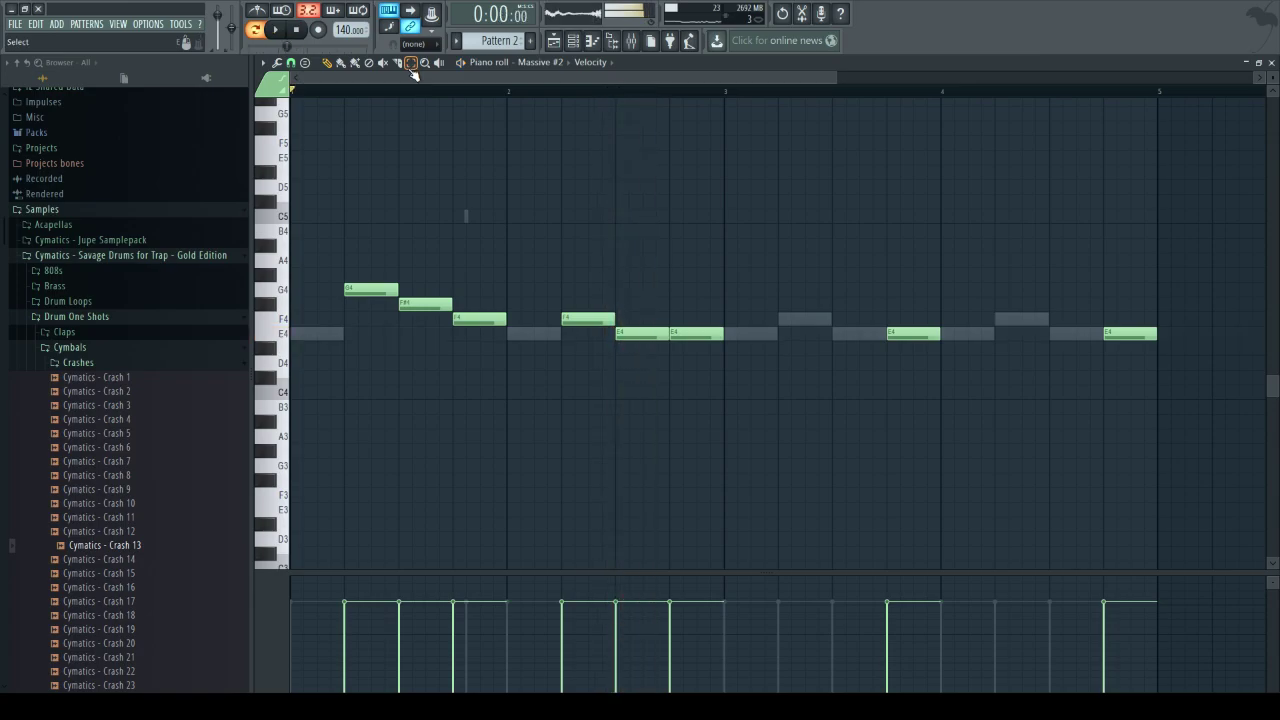
key(space)
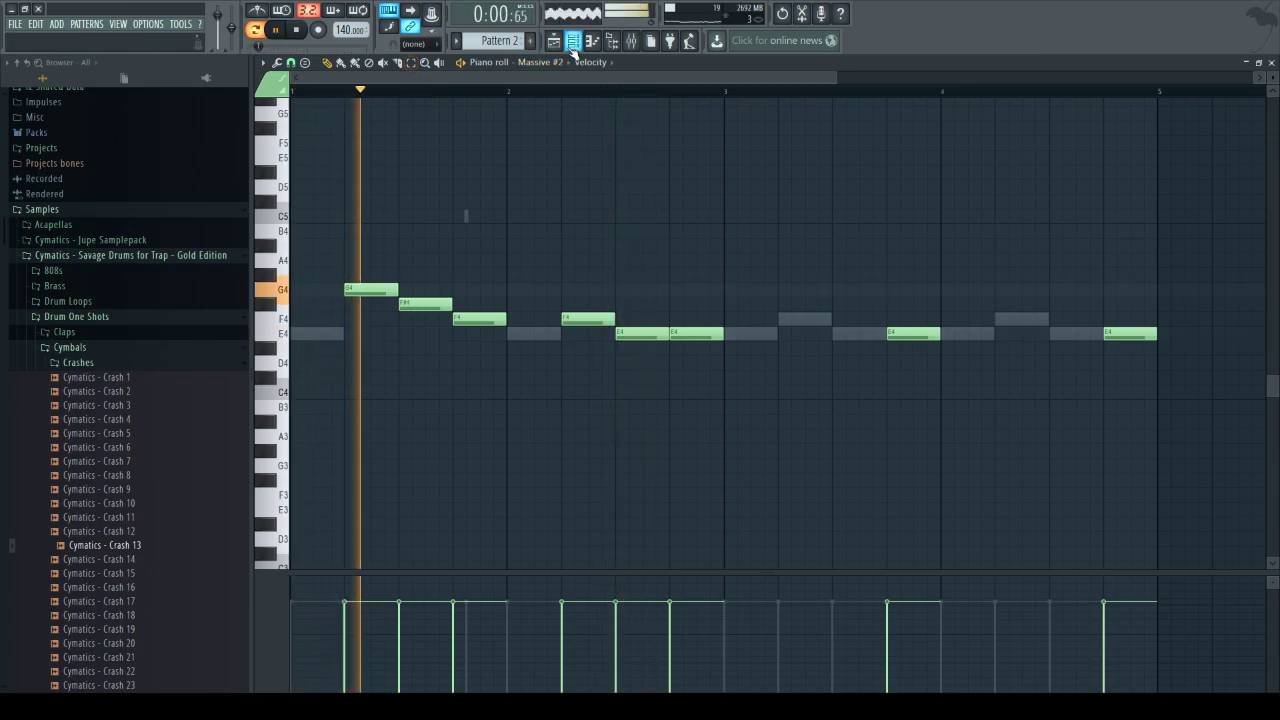
key(space)
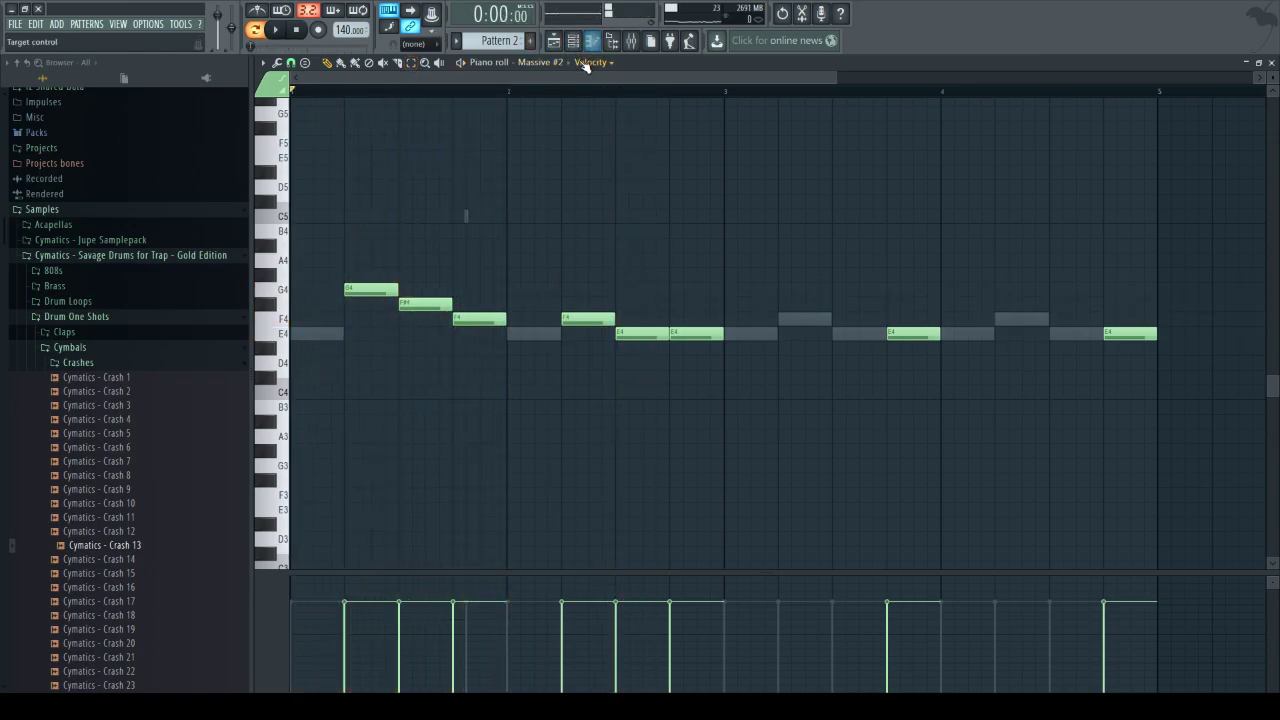
key(space)
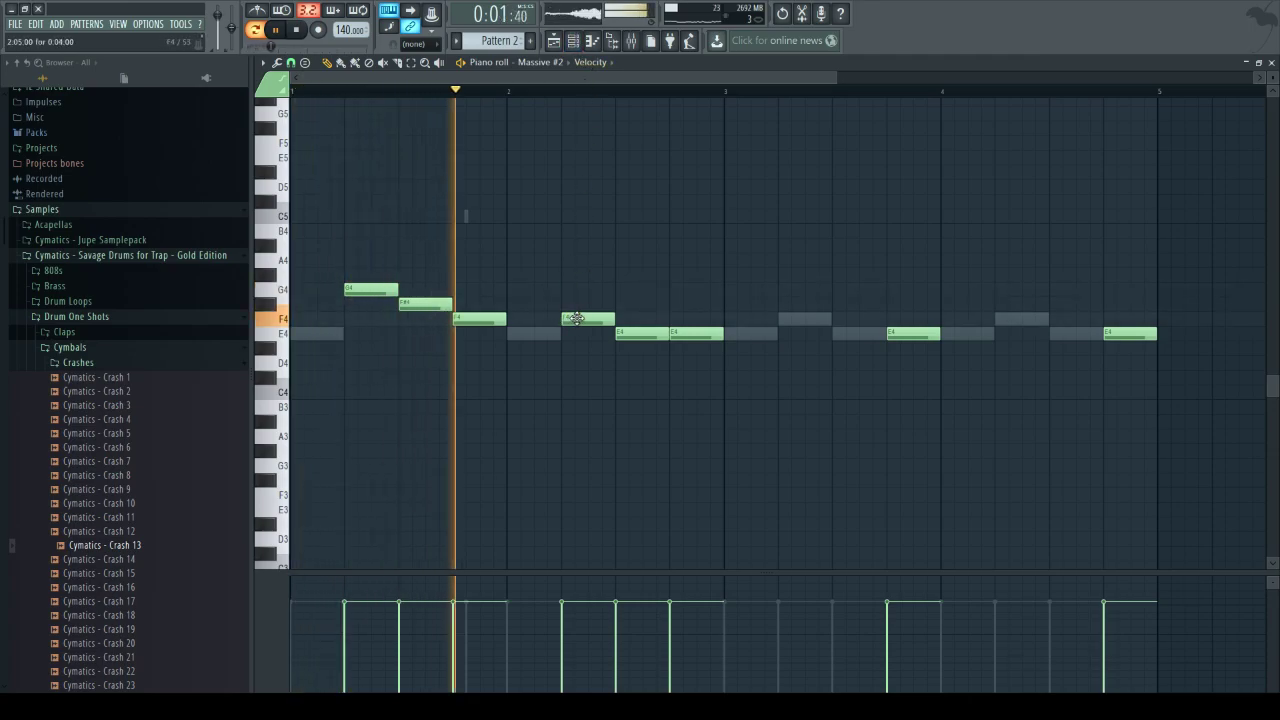
- Move the F4 note to E4 at the start of bar 2, delete the E4 on beat 3, and replay the pattern
drag(576, 318, 528, 337)
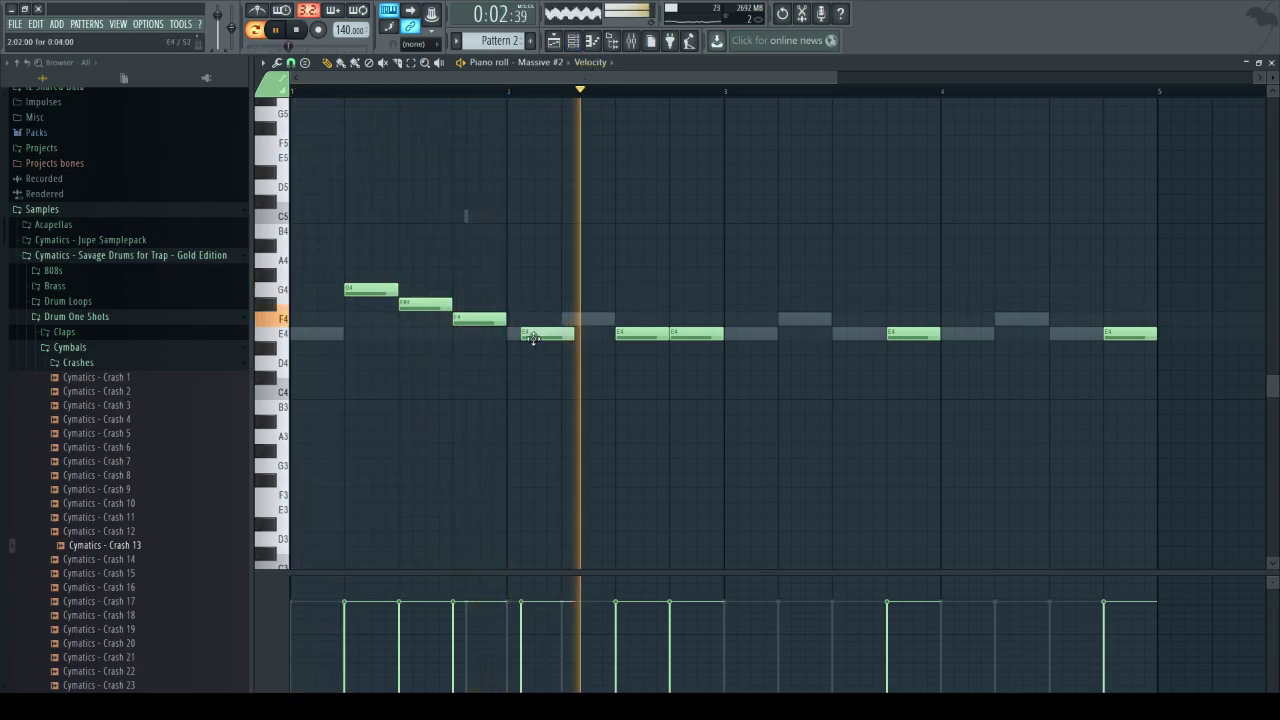
right_click(639, 337)
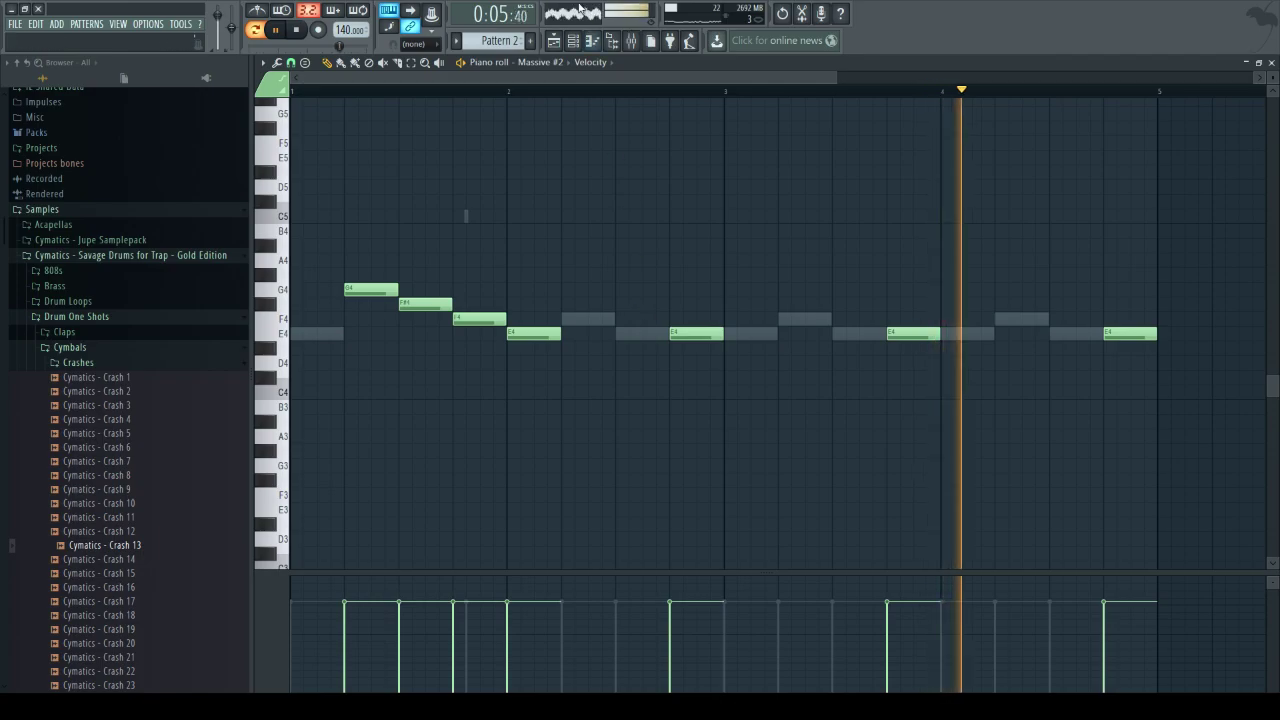
drag(358, 92, 297, 105)
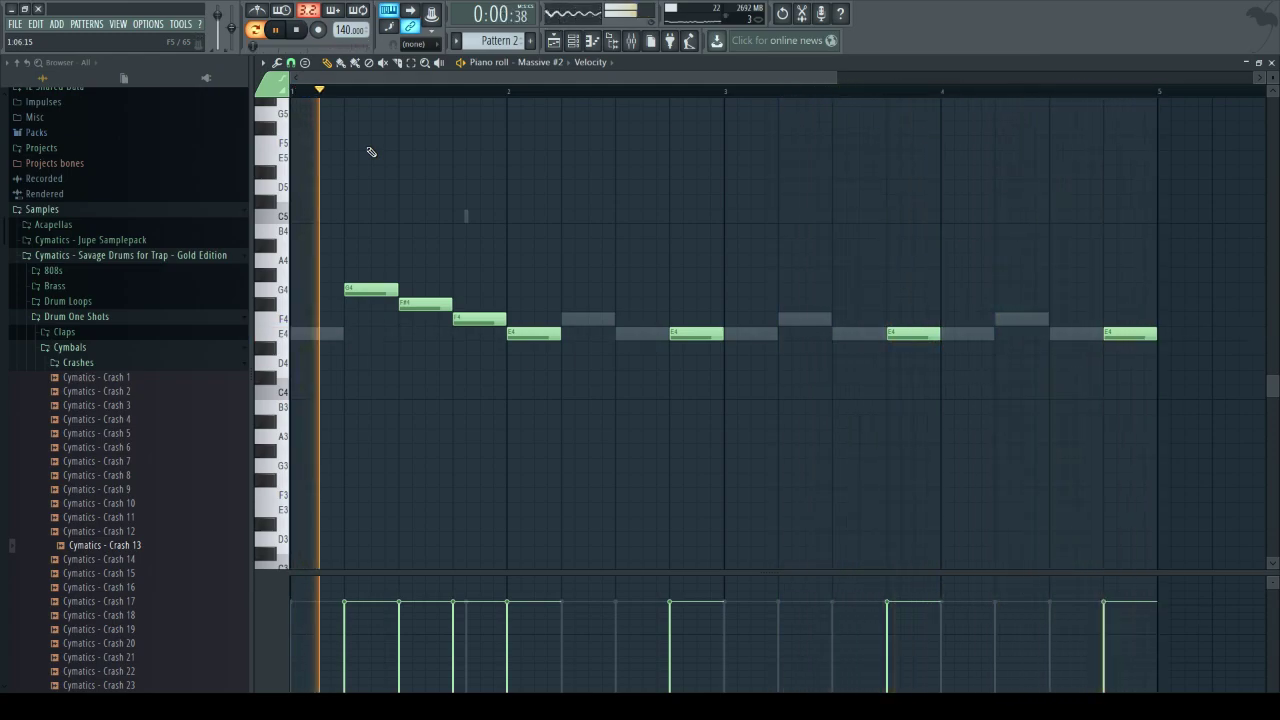
click(297, 31)
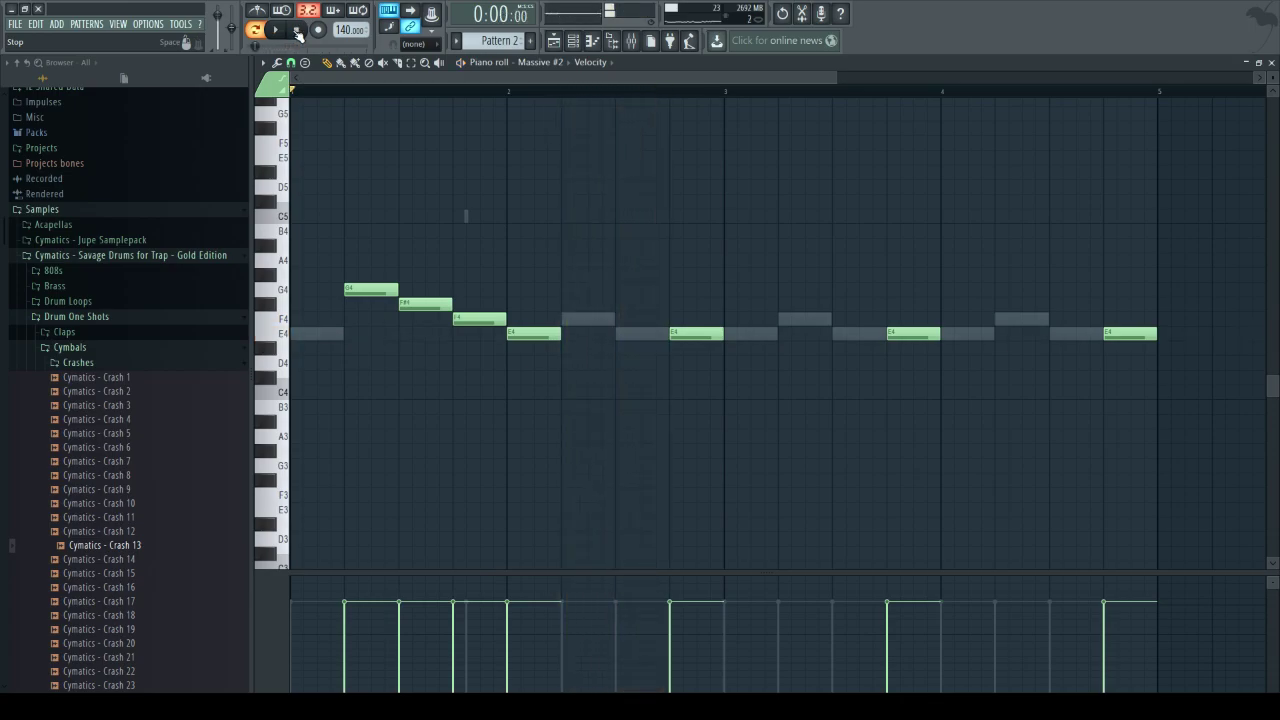
- Add F4 and a half-beat E4 on beats 2 and 3 of bar 2 in Massive #2, and delete the notes on those beats in Massive #4
click(589, 322)
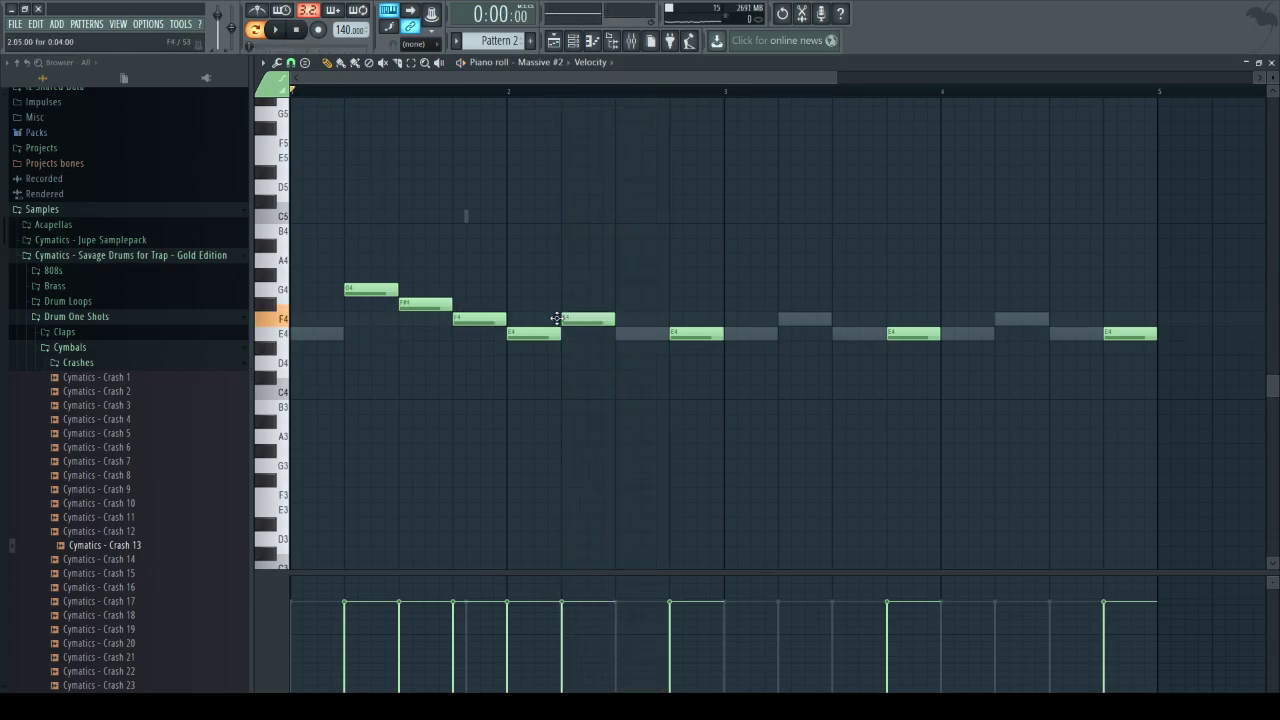
click(617, 336)
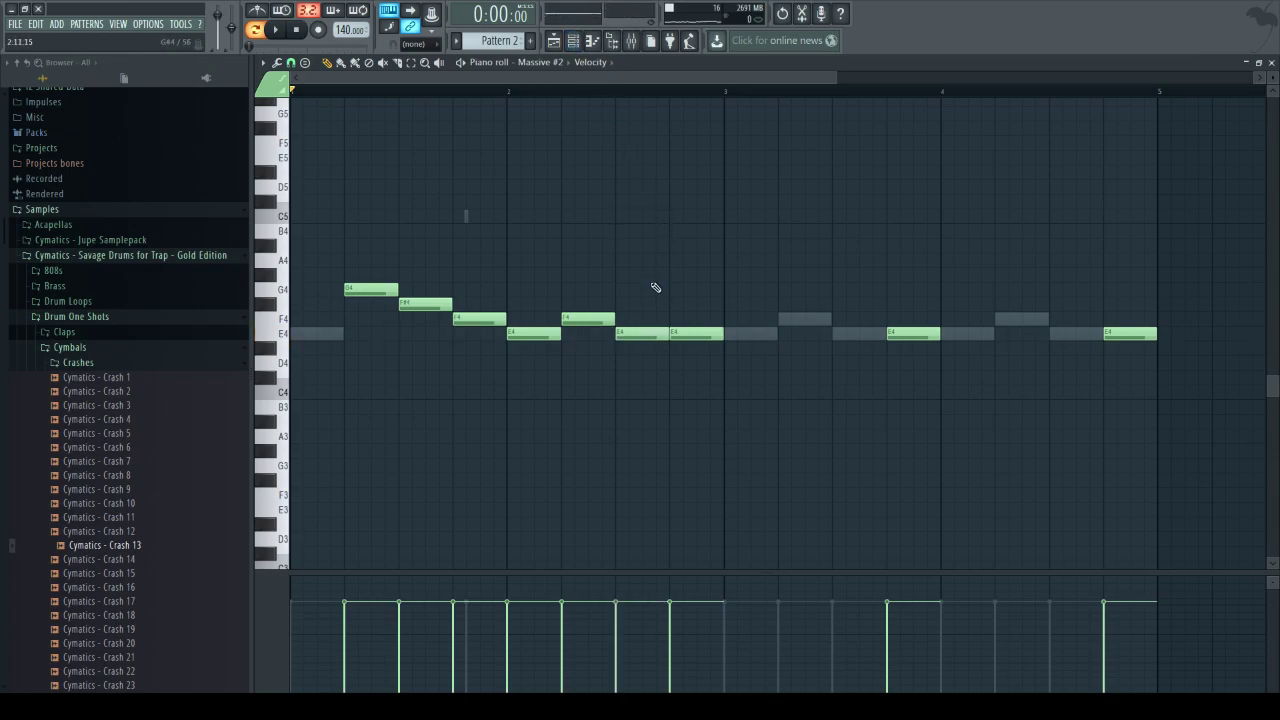
click(592, 40)
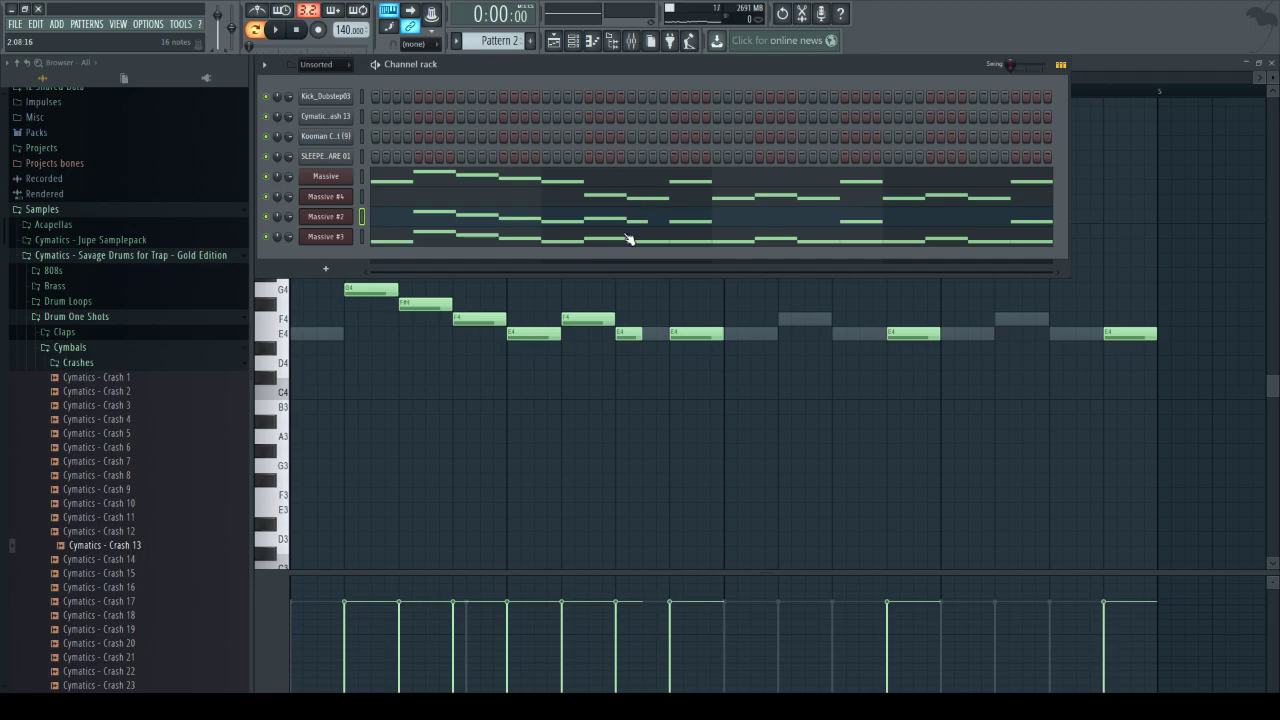
click(629, 201)
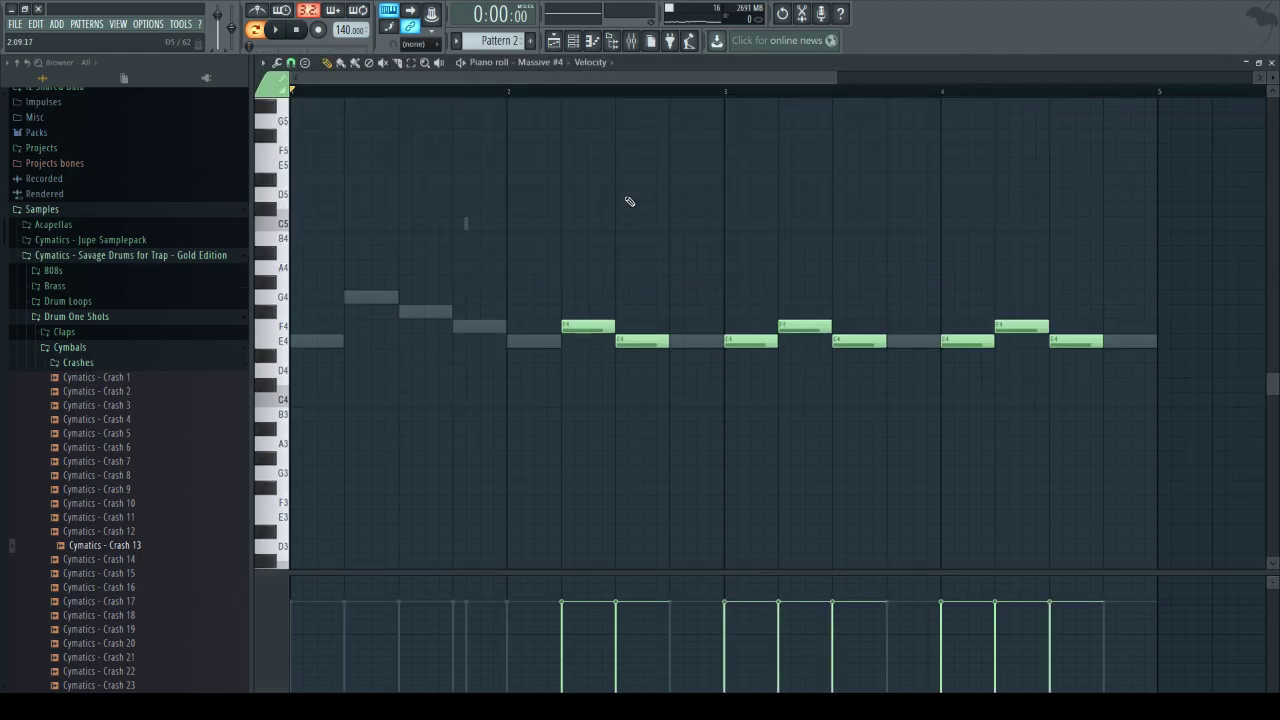
right_click(579, 326)
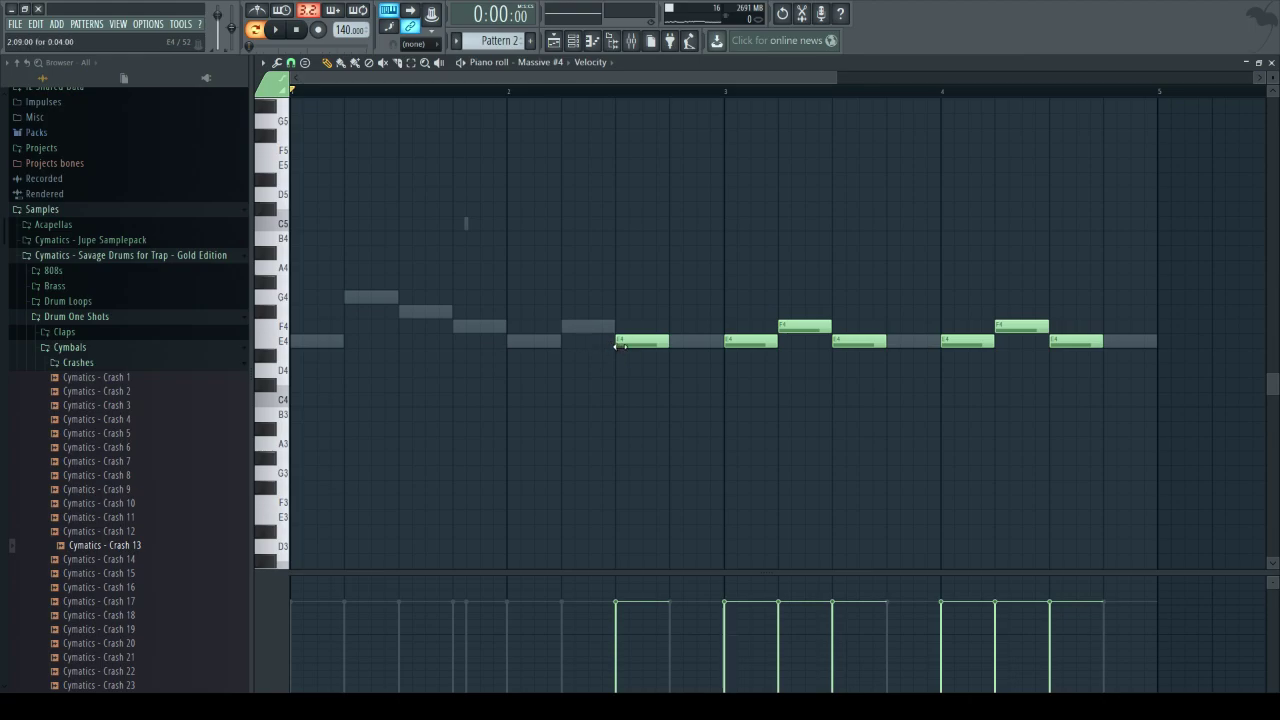
right_click(619, 345)
key(space)
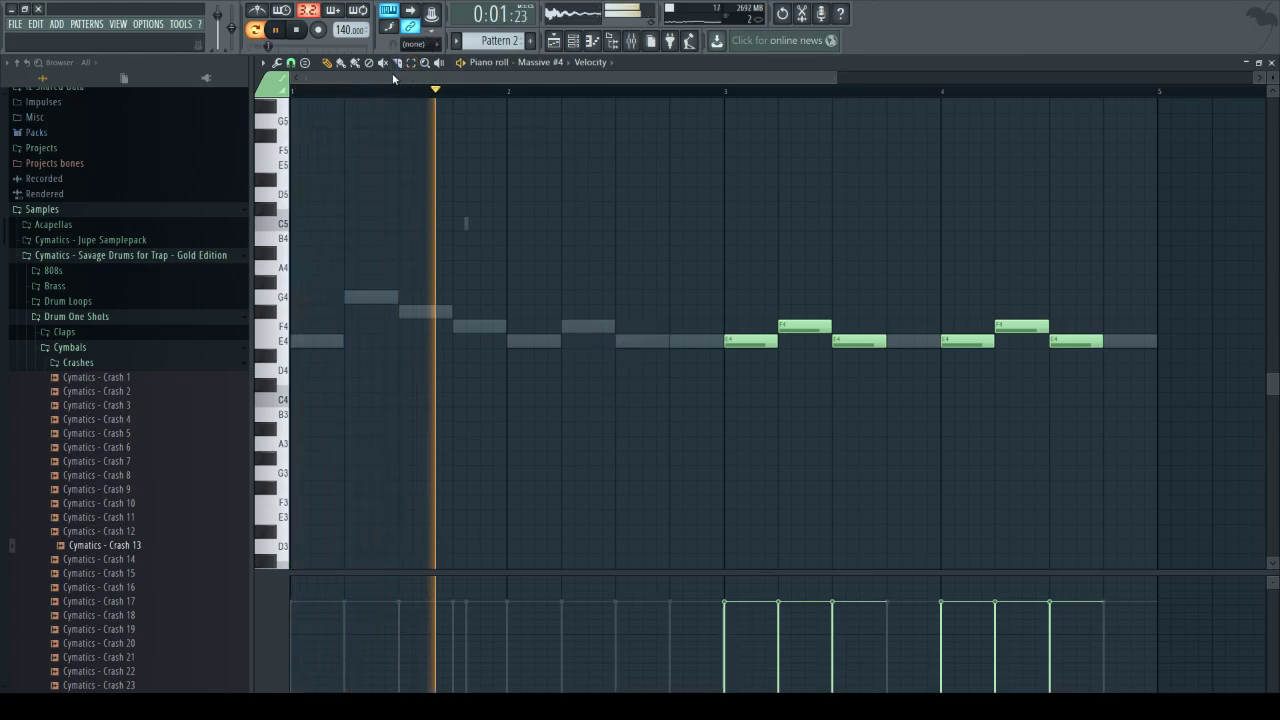
click(296, 30)
- Return to the Playlist, play the song around bar 21 to hear the new pattern, and check the mixer levels
click(553, 40)
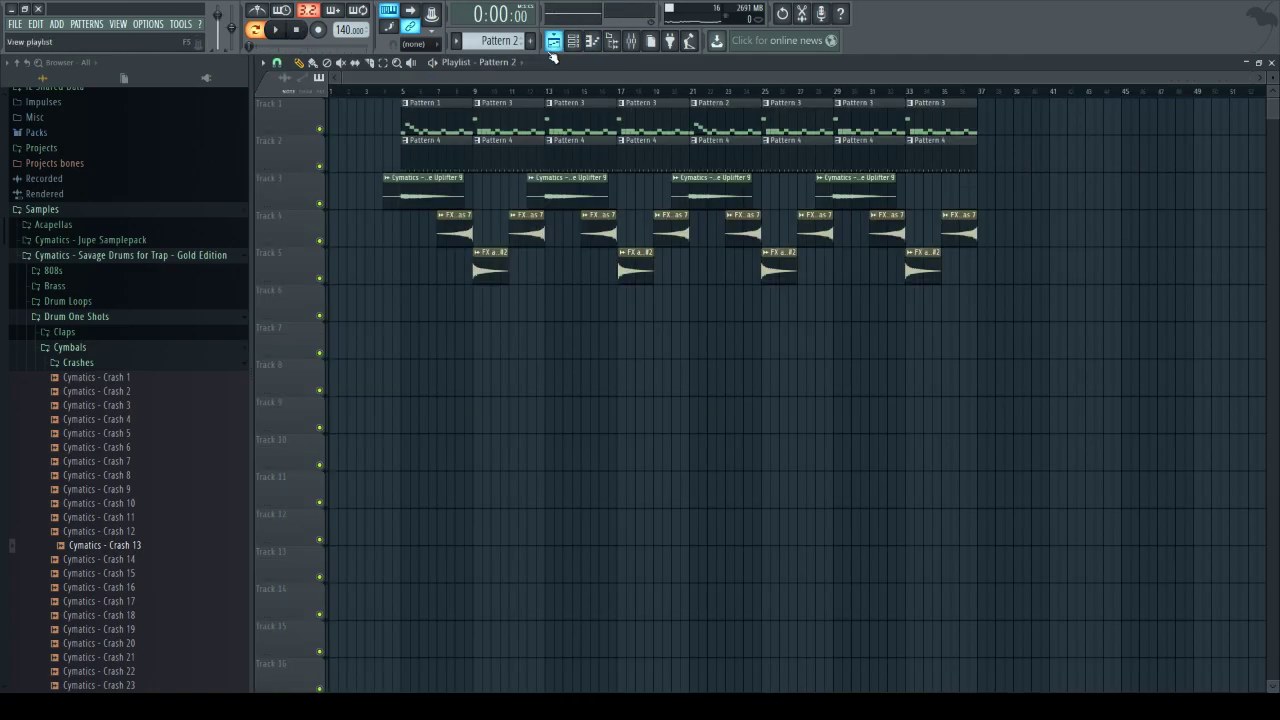
click(543, 91)
key(space)
click(681, 91)
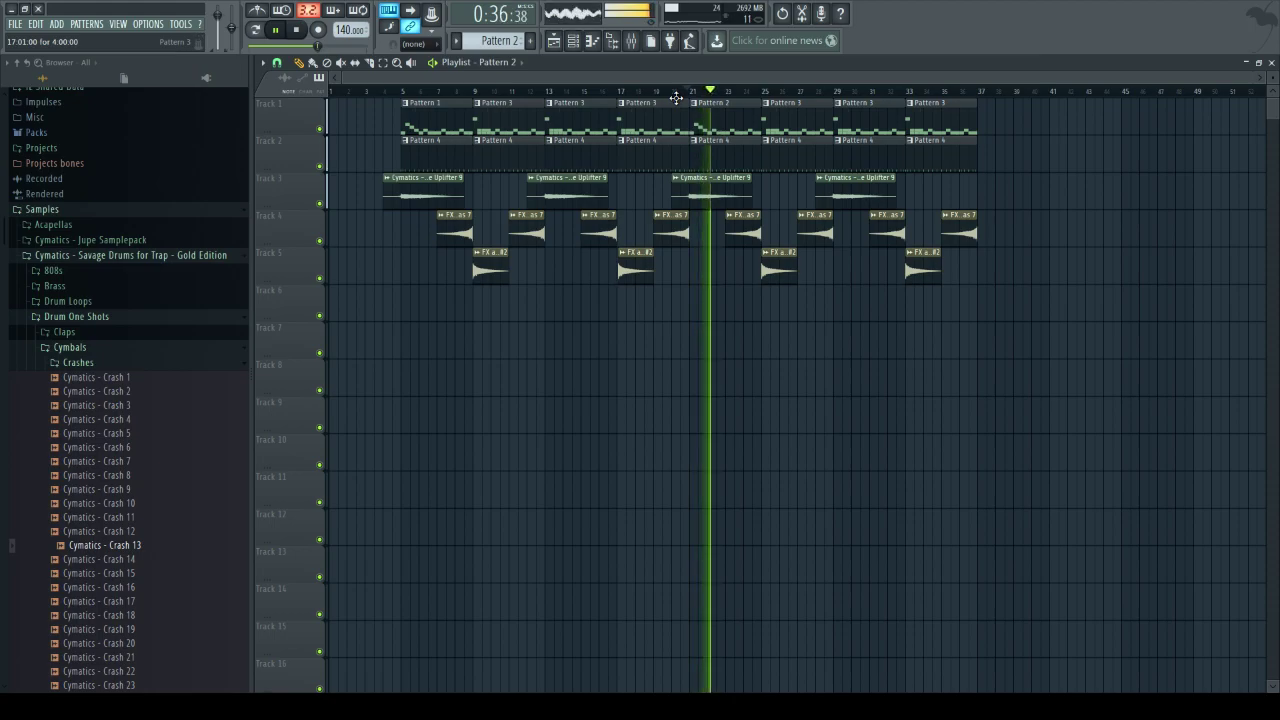
click(676, 97)
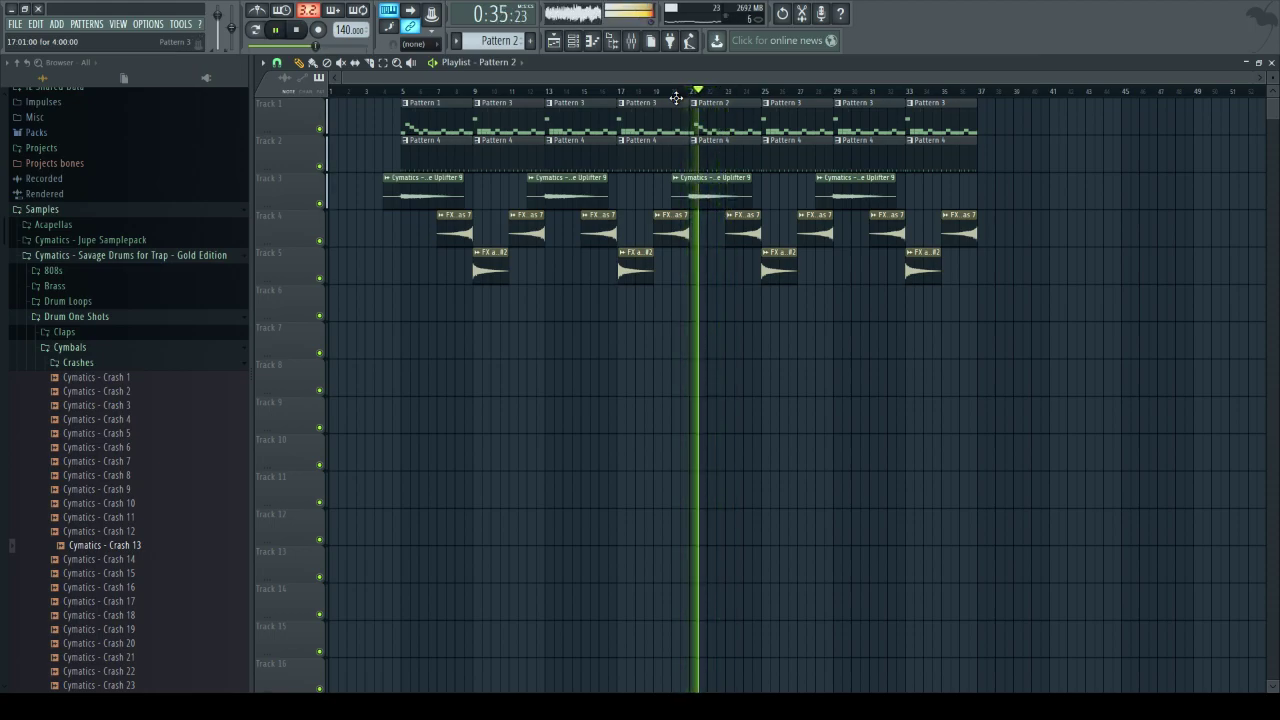
click(631, 41)
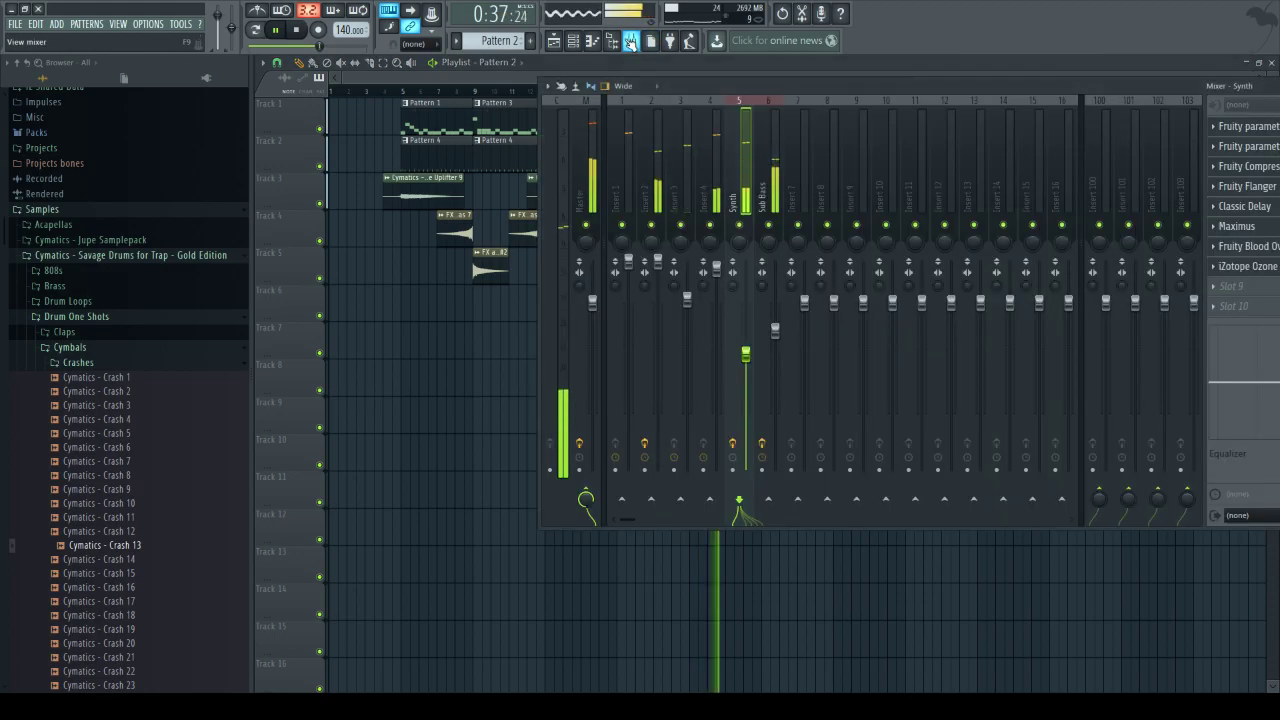
click(631, 41)
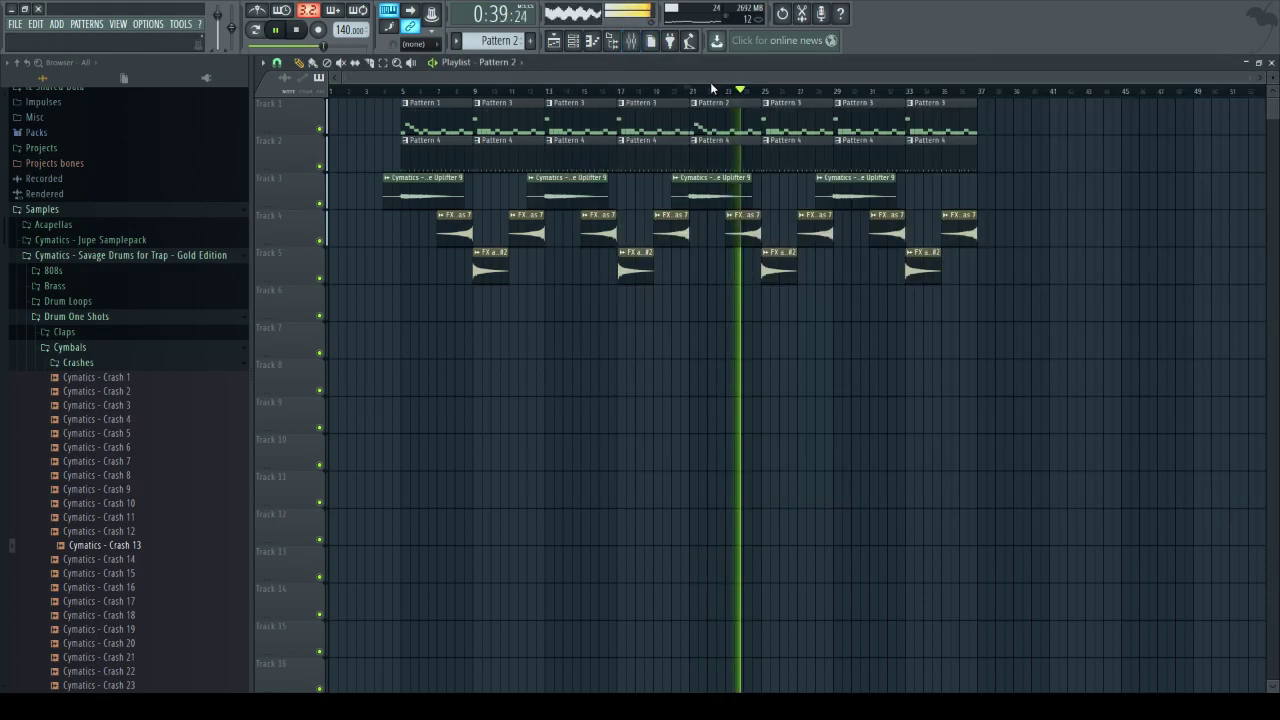
click(691, 94)
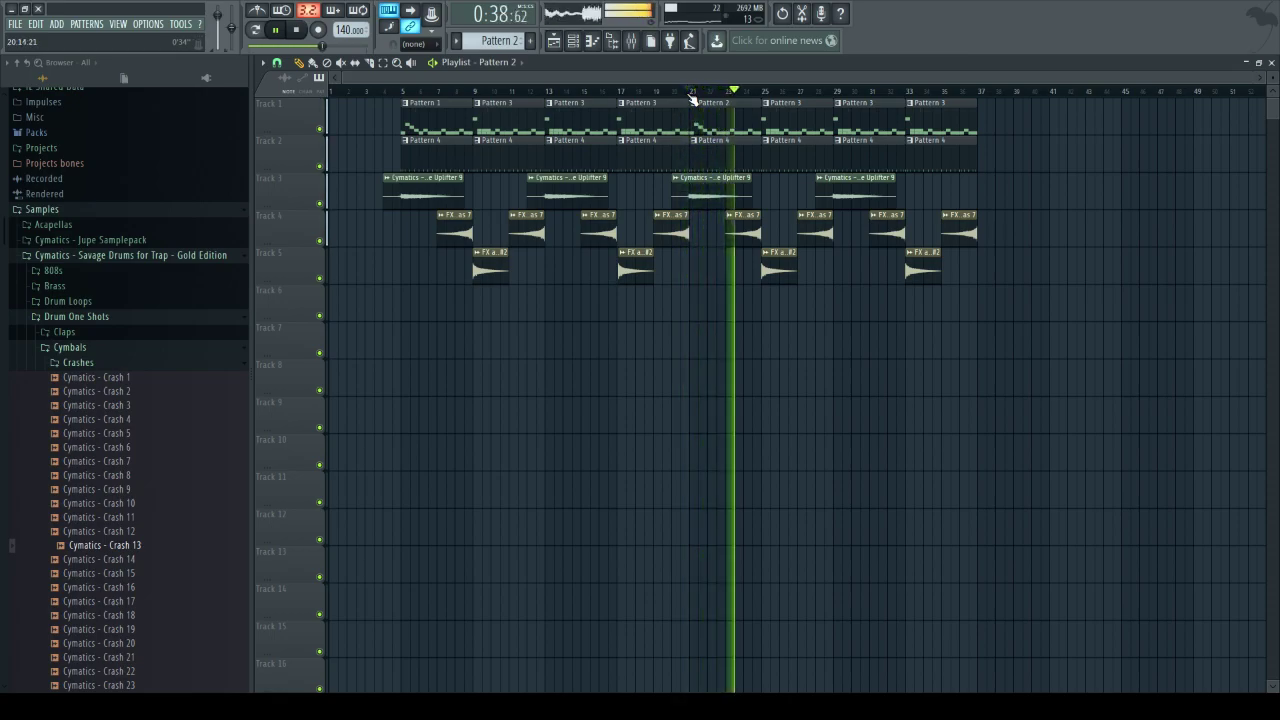
- Raise the unison Pitch Cutoff spread in Massive #2's voicing settings to about the middle of its range, and play Pattern 2
key(space)
click(574, 42)
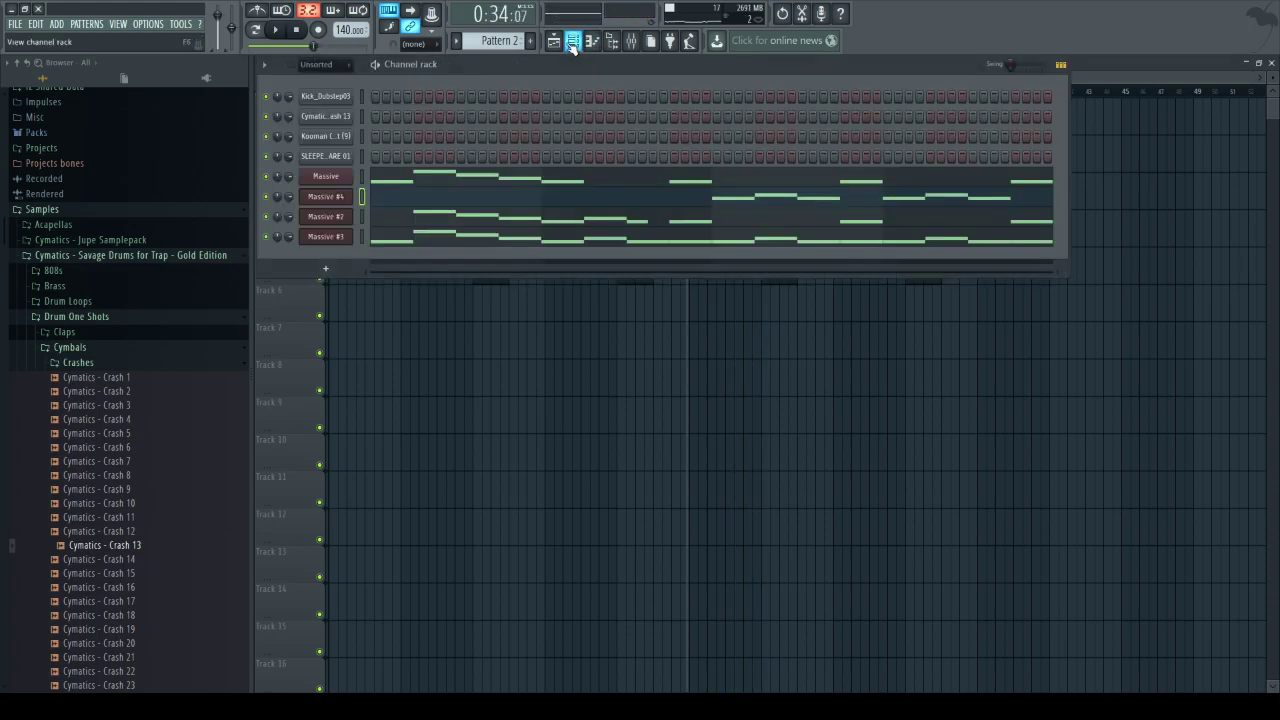
click(350, 198)
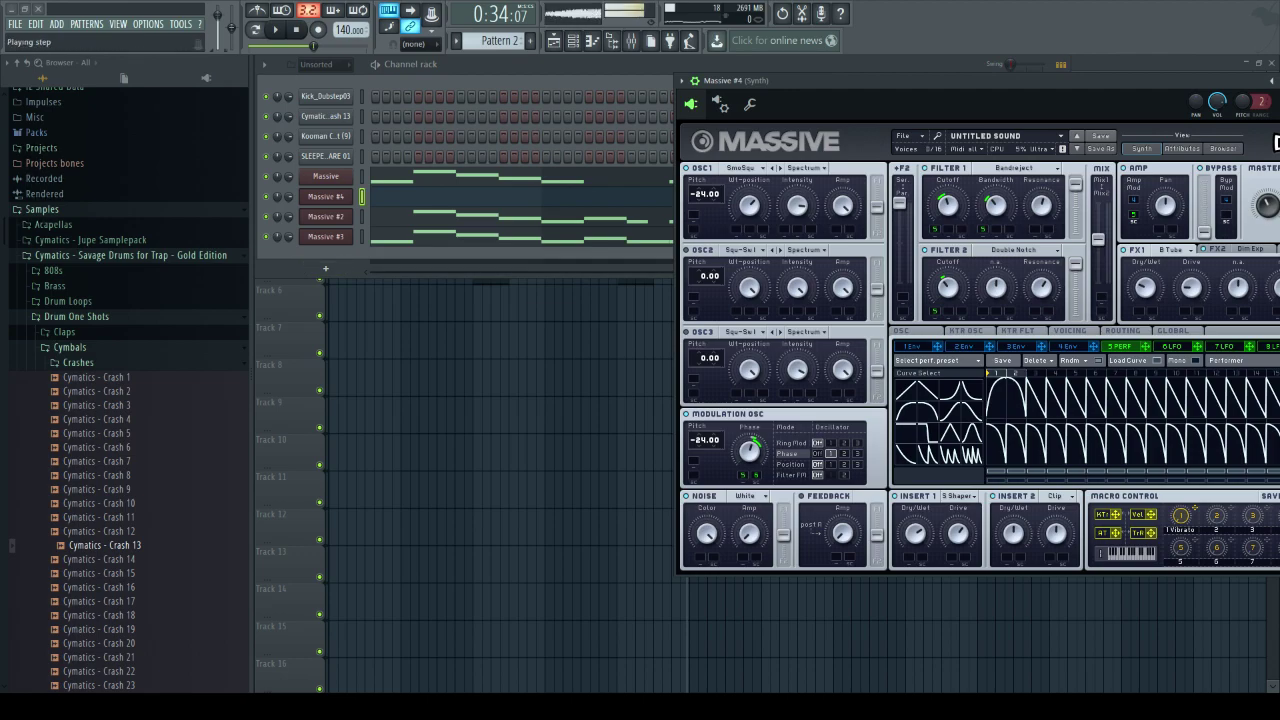
click(361, 217)
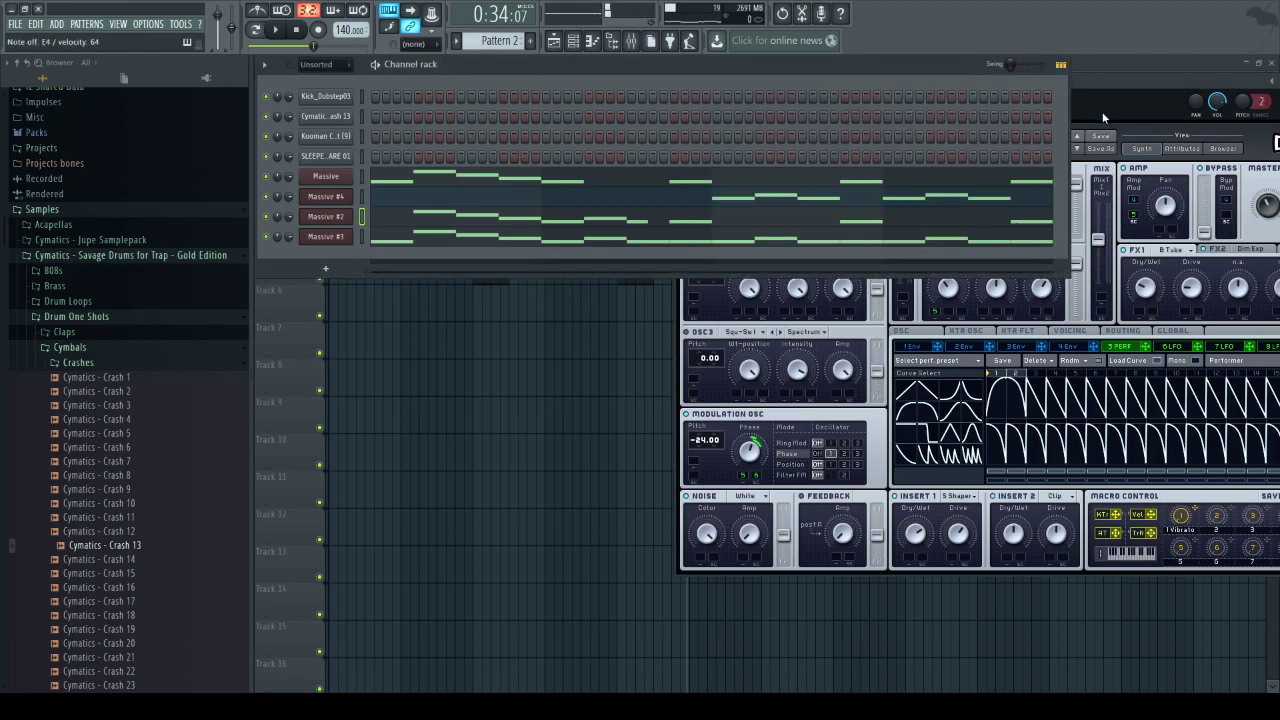
double_click(1101, 80)
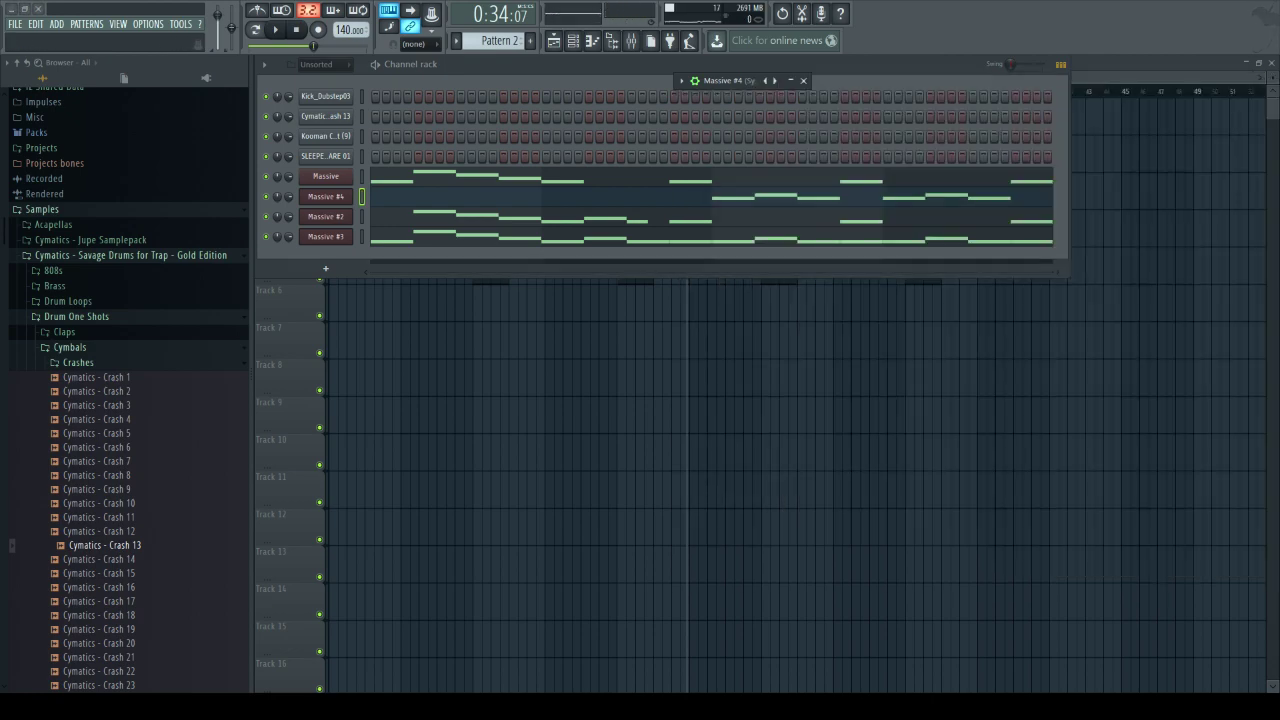
click(347, 217)
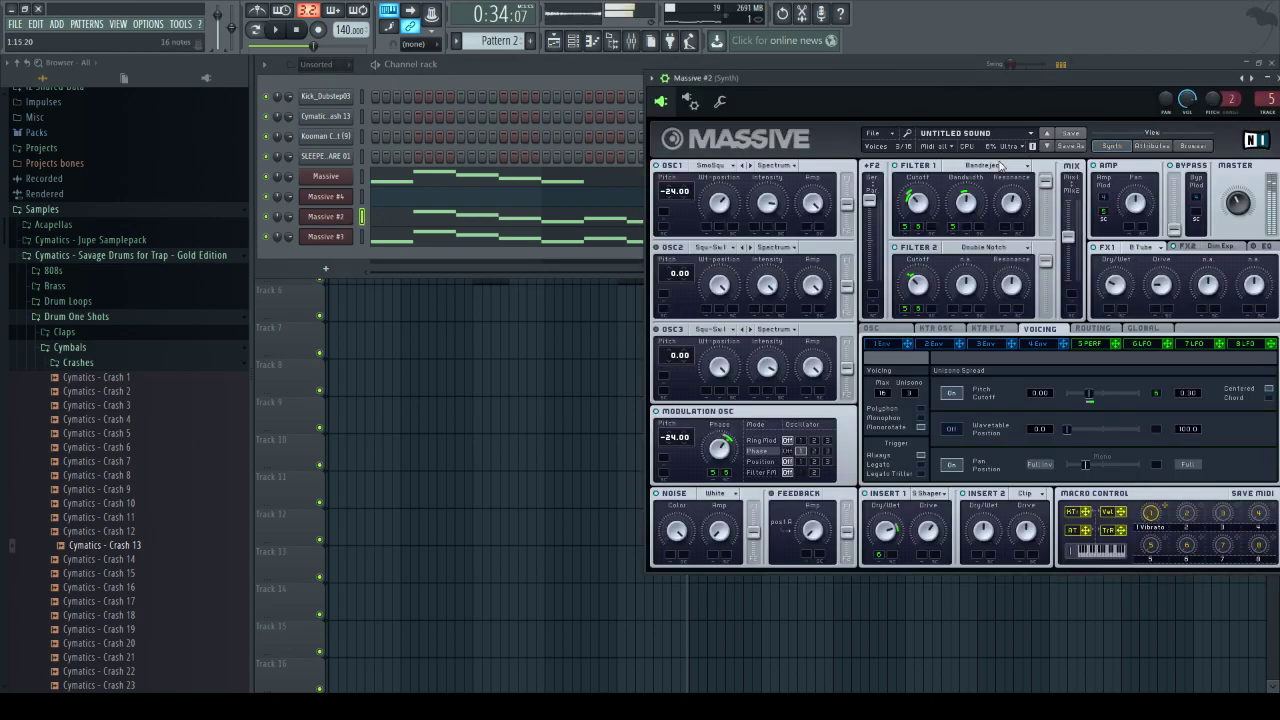
drag(1042, 80, 854, 73)
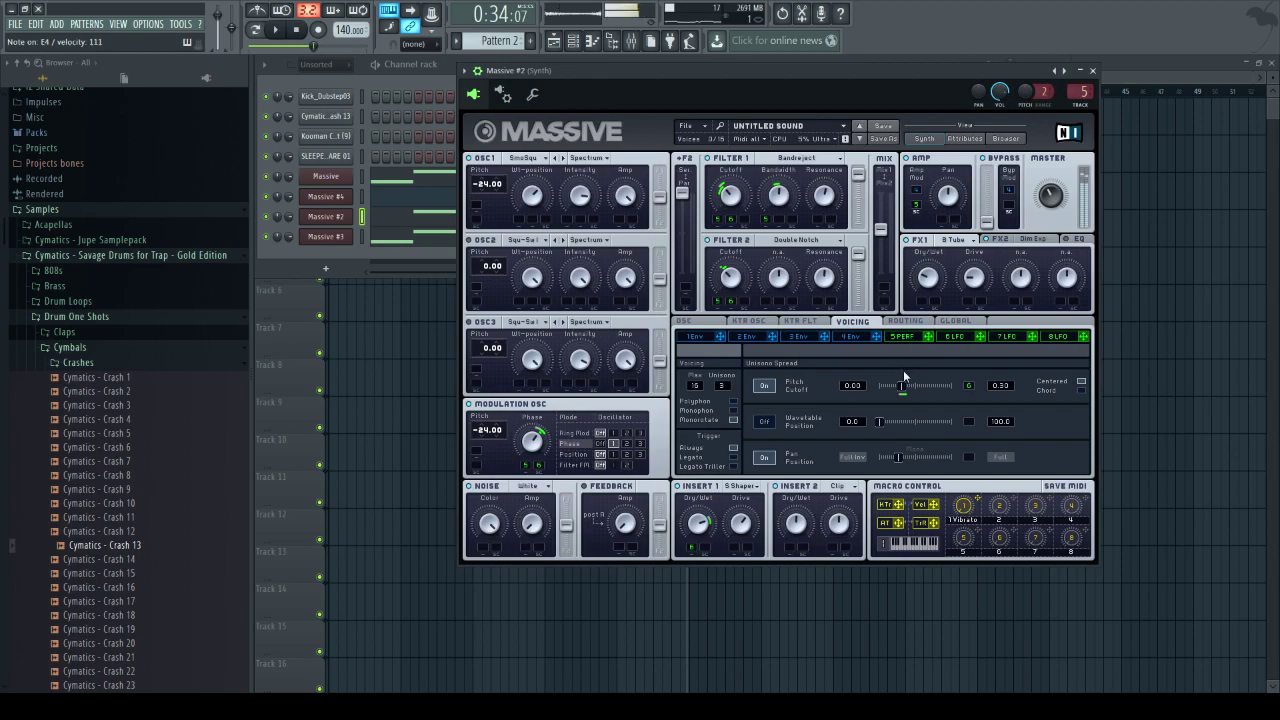
drag(901, 386, 924, 386)
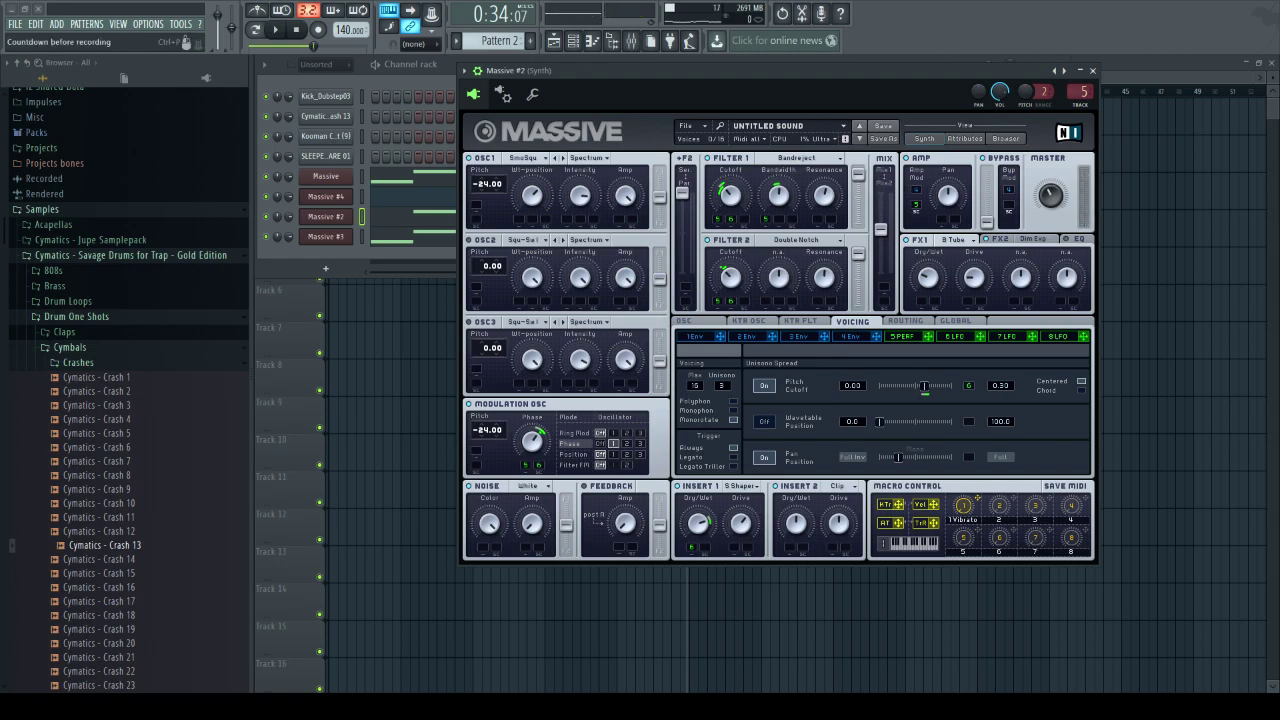
key(space)
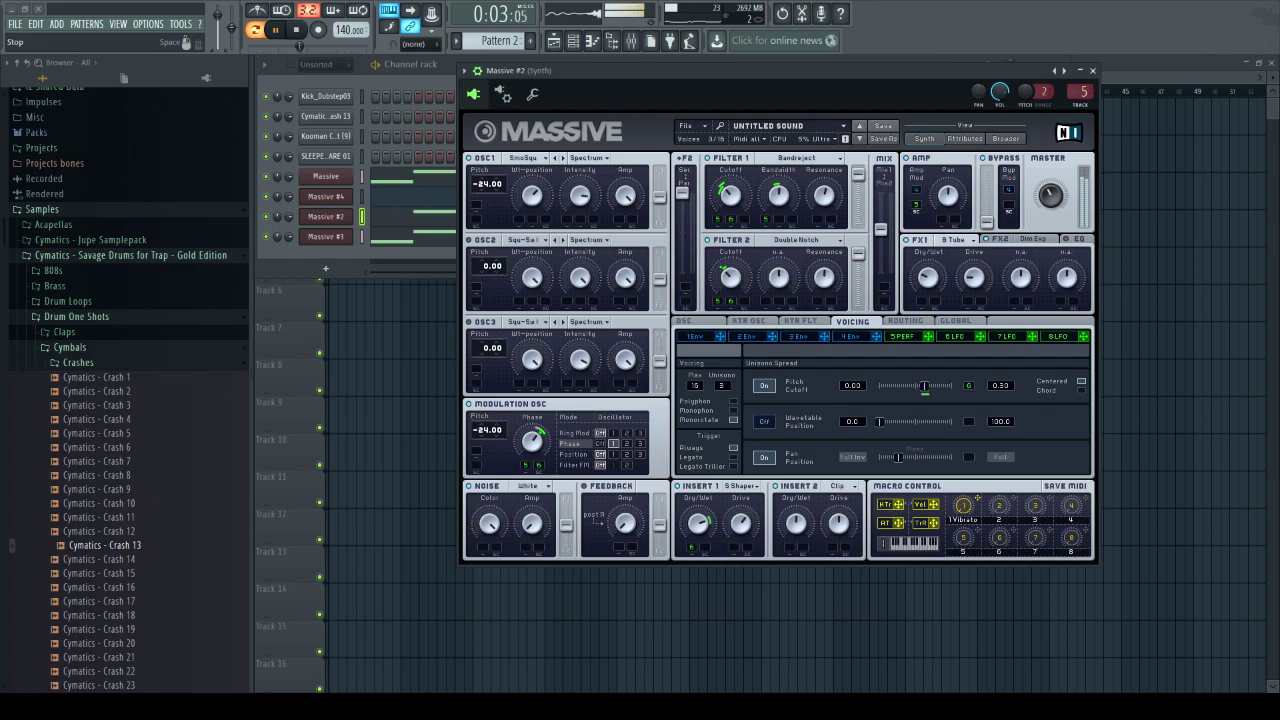
click(296, 30)
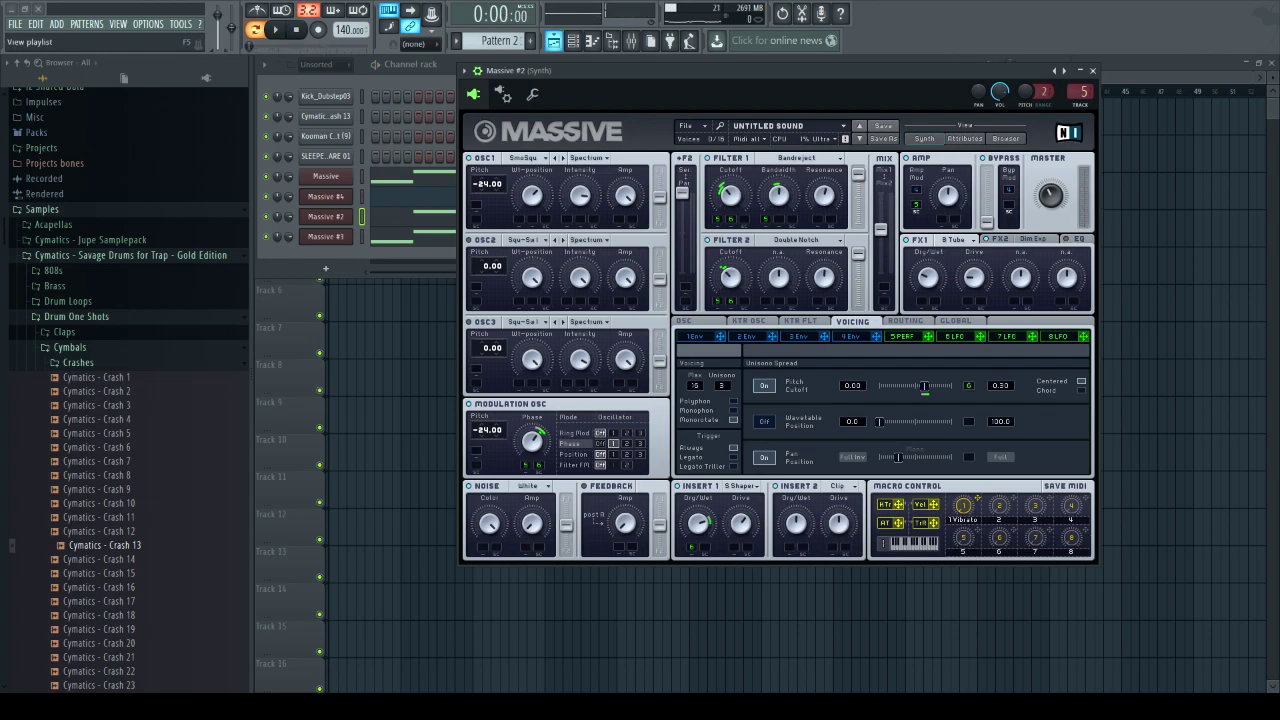
- In Massive #2, split the bar 2 F4 into two half-beat notes, add a half-beat E4 before beat 4, and play the pattern
click(573, 41)
click(654, 214)
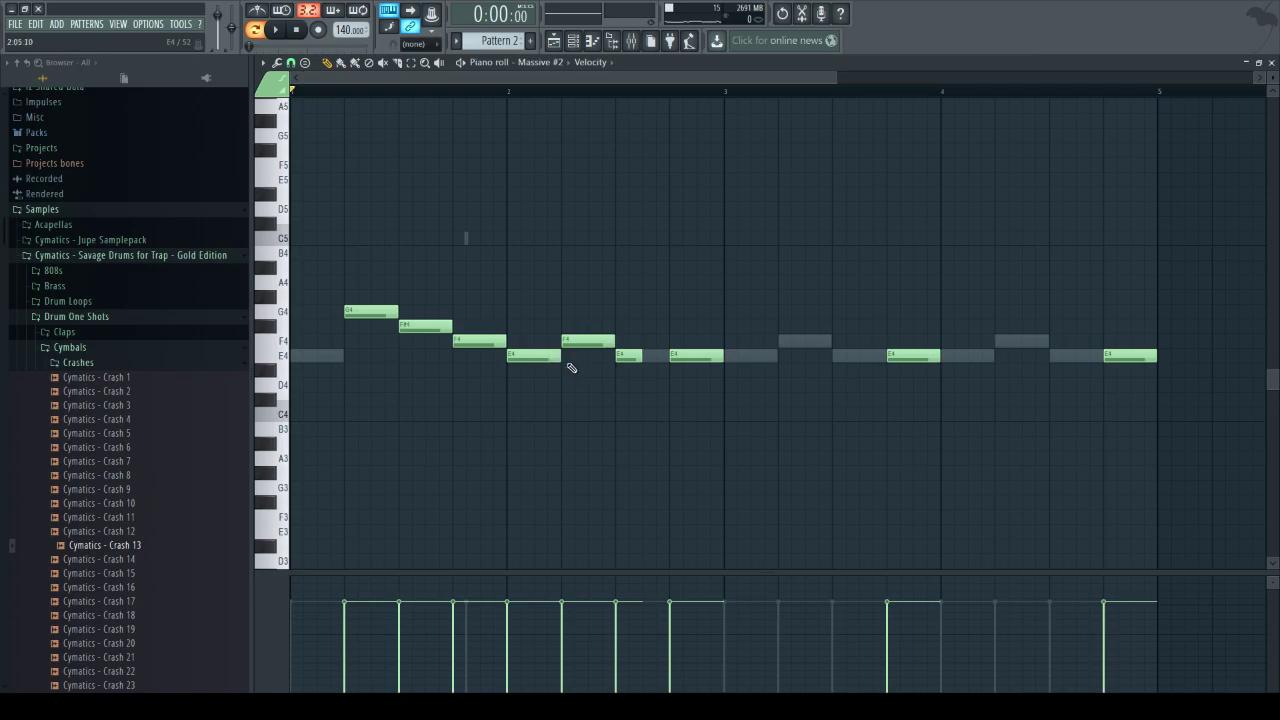
click(600, 341)
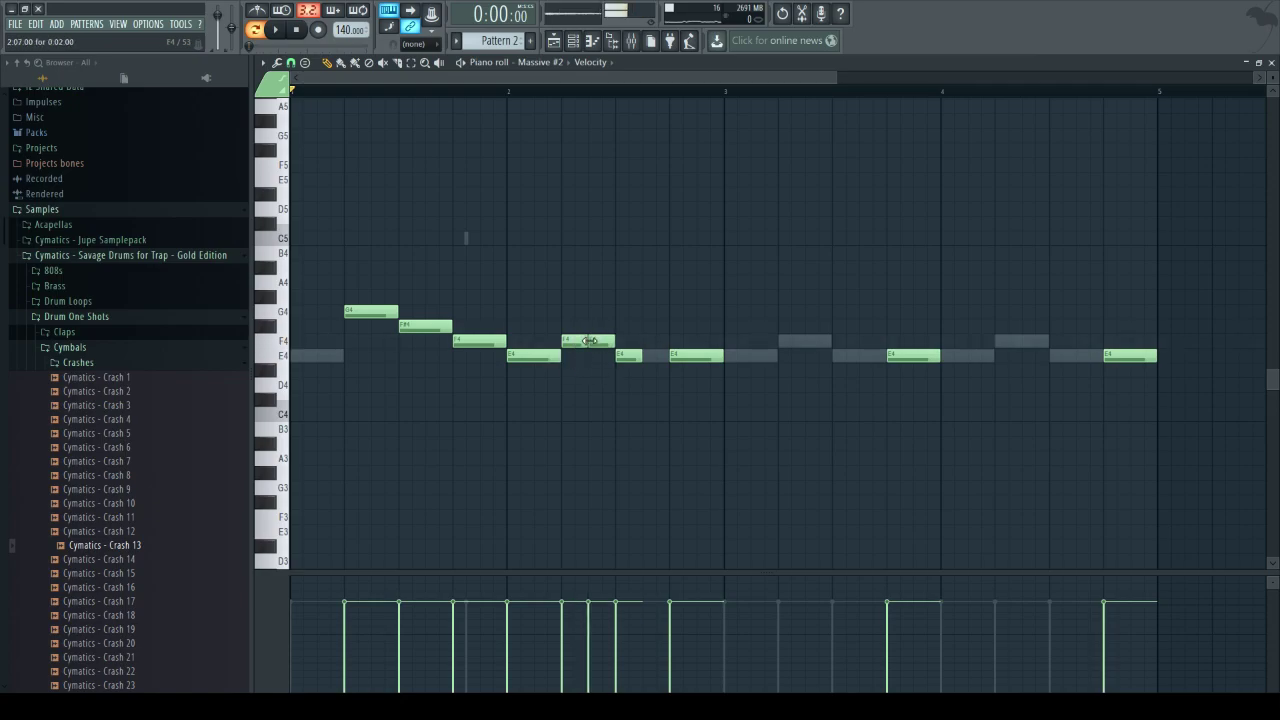
click(275, 30)
key(space)
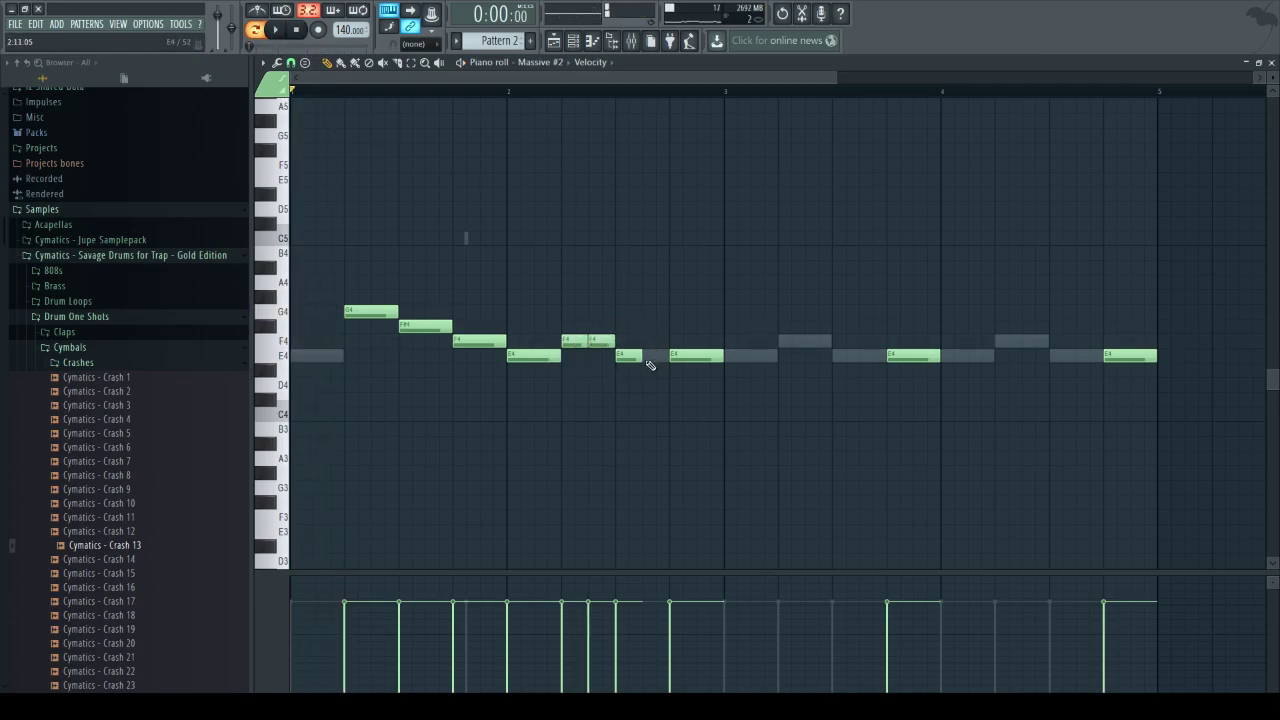
click(650, 358)
key(space)
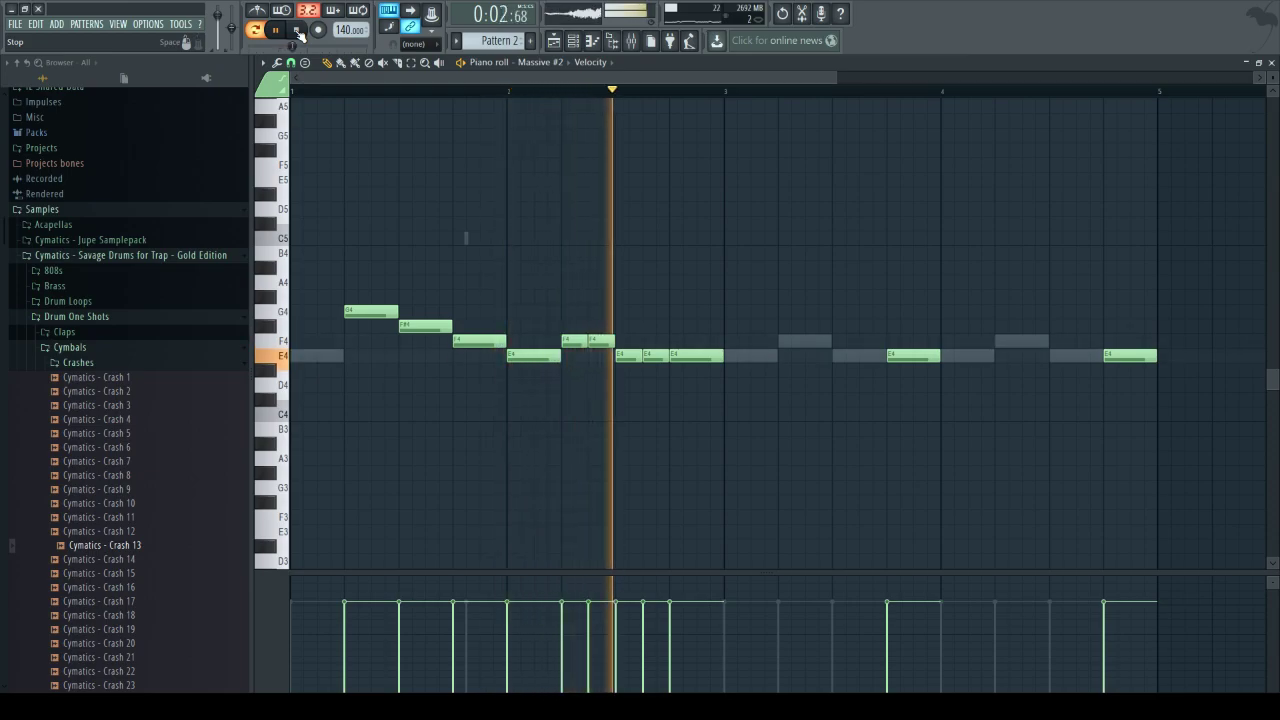
click(298, 31)
click(275, 30)
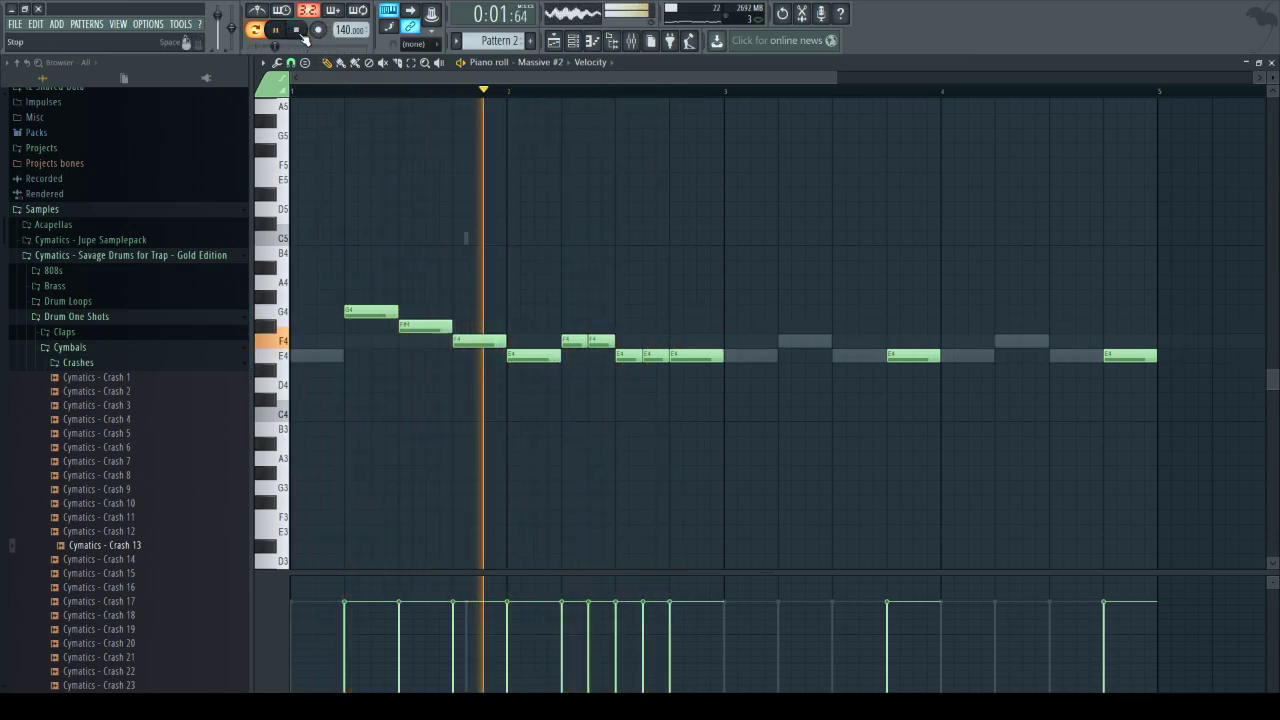
click(298, 31)
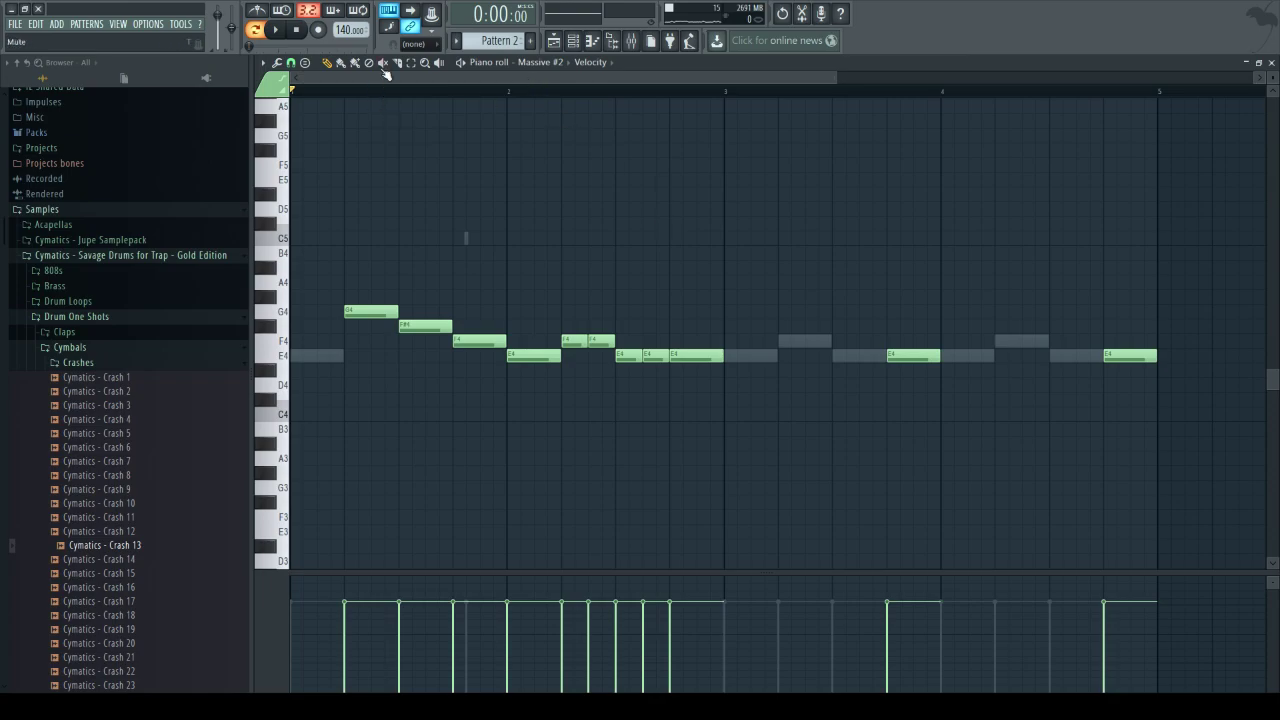
- Duplicate all of Massive #2's bar 2 notes into bars 3 and 4
drag(702, 390, 545, 334)
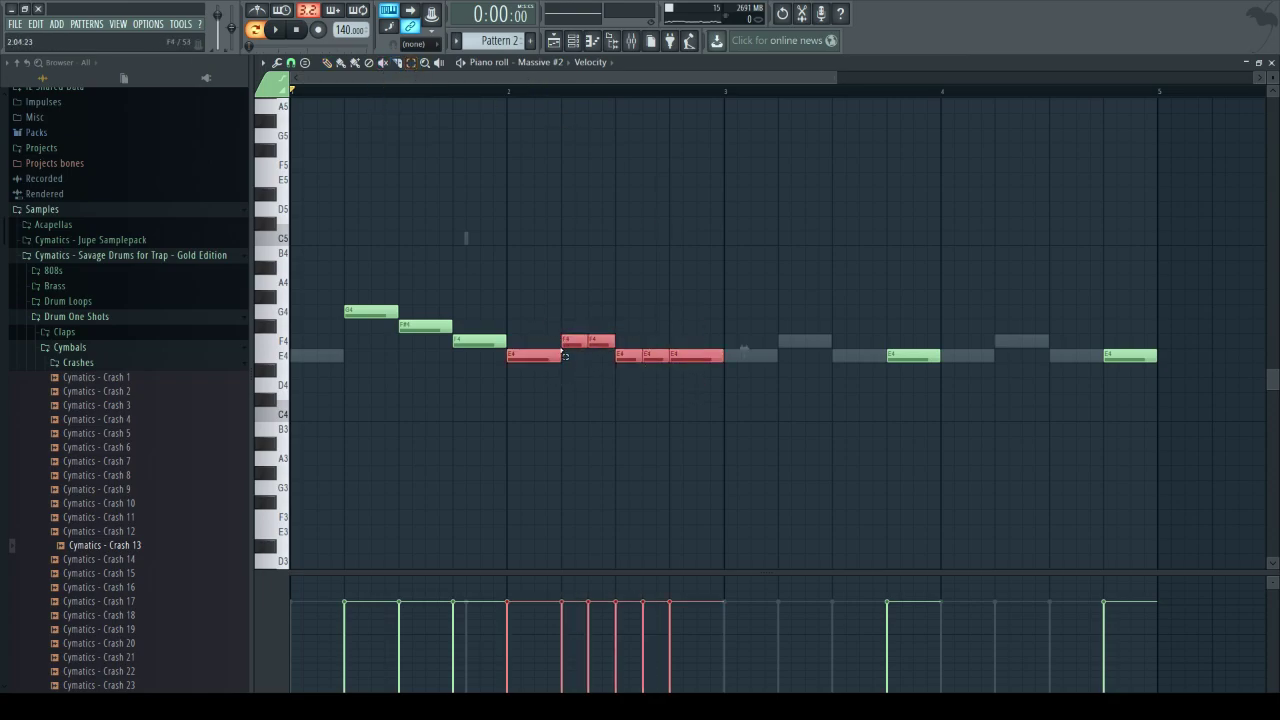
key(ctrl+b)
key(ctrl+b)
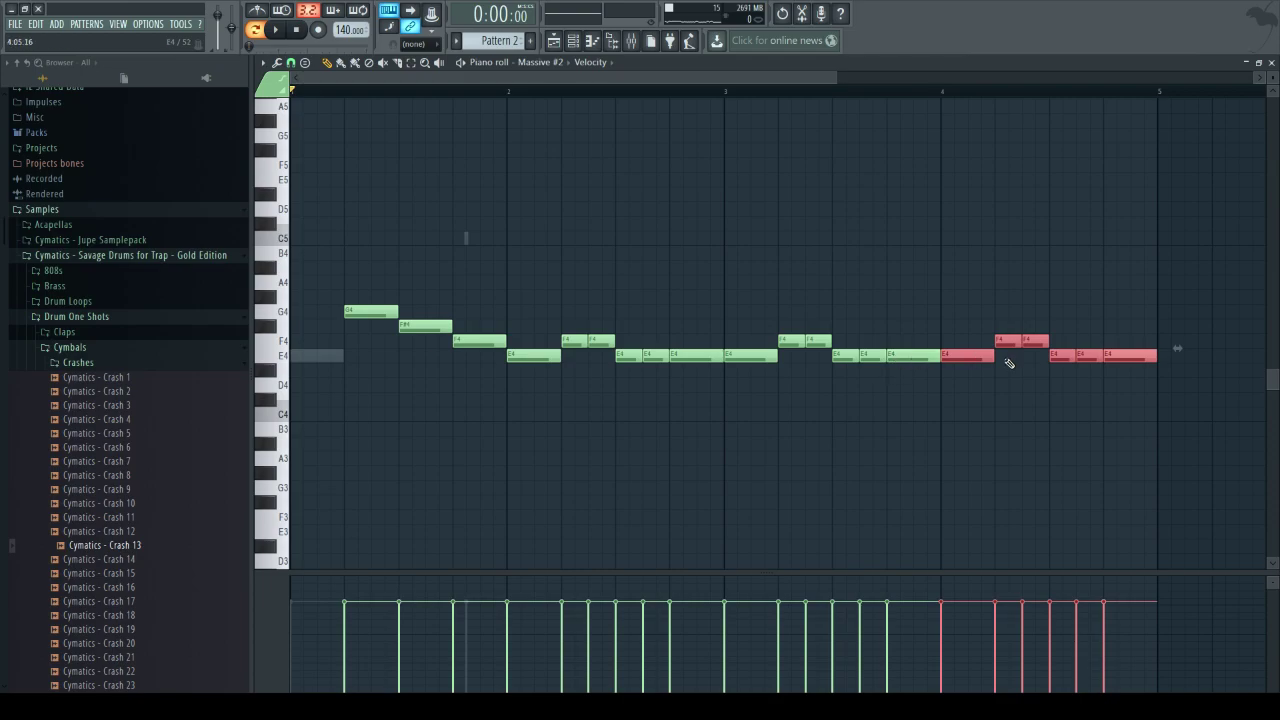
ctrl+click(1126, 355)
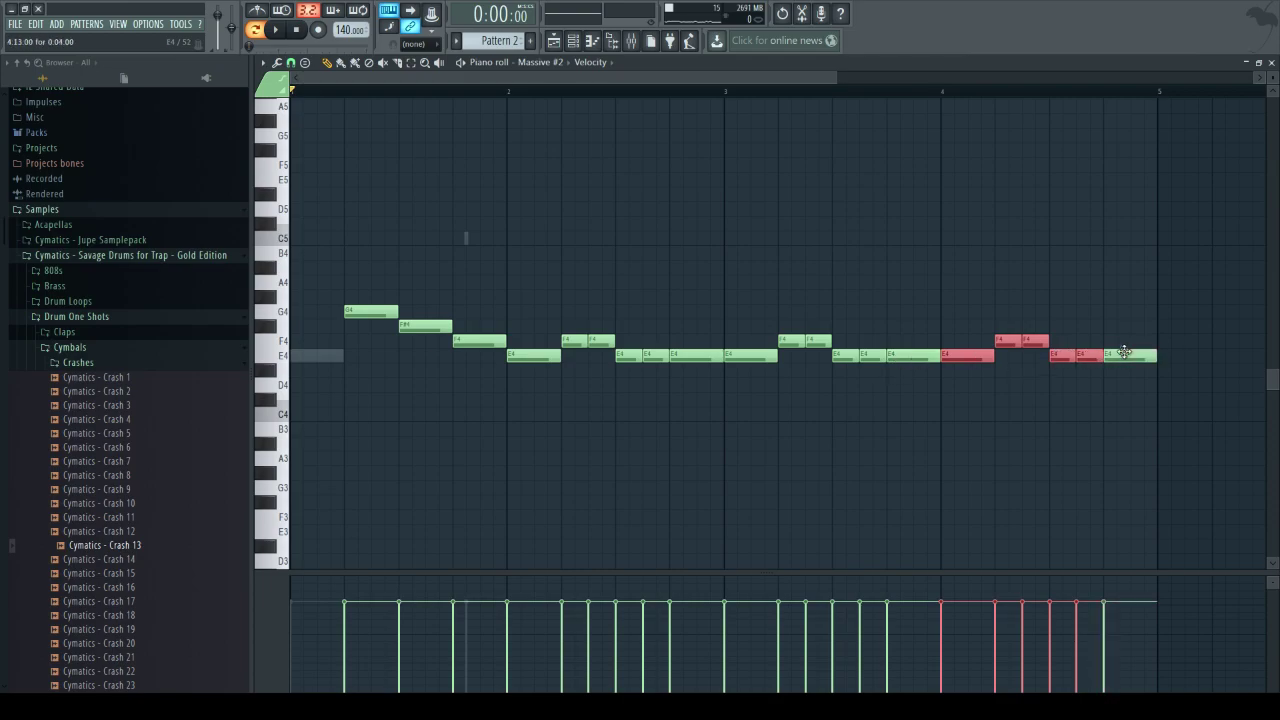
- Delete all of Massive #4's notes in bars 3 and 4, and play the pattern
click(573, 41)
click(636, 199)
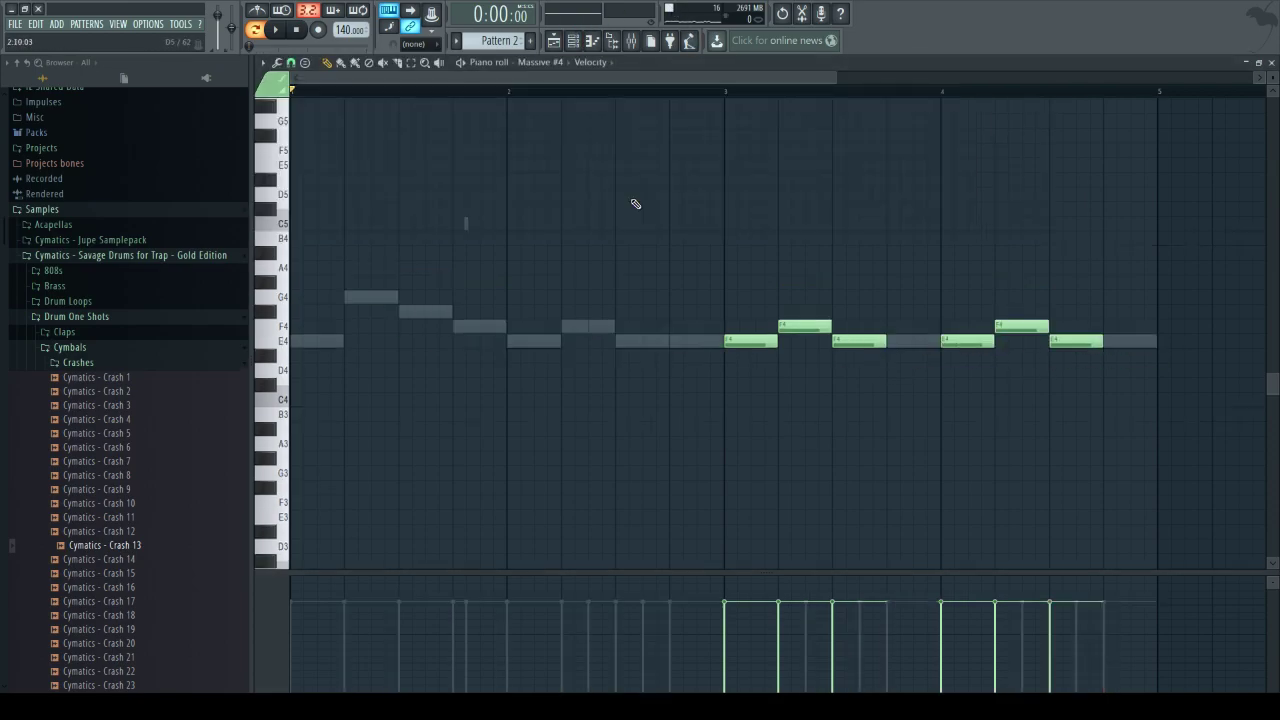
right_click(1080, 342)
right_click(1032, 329)
right_click(984, 343)
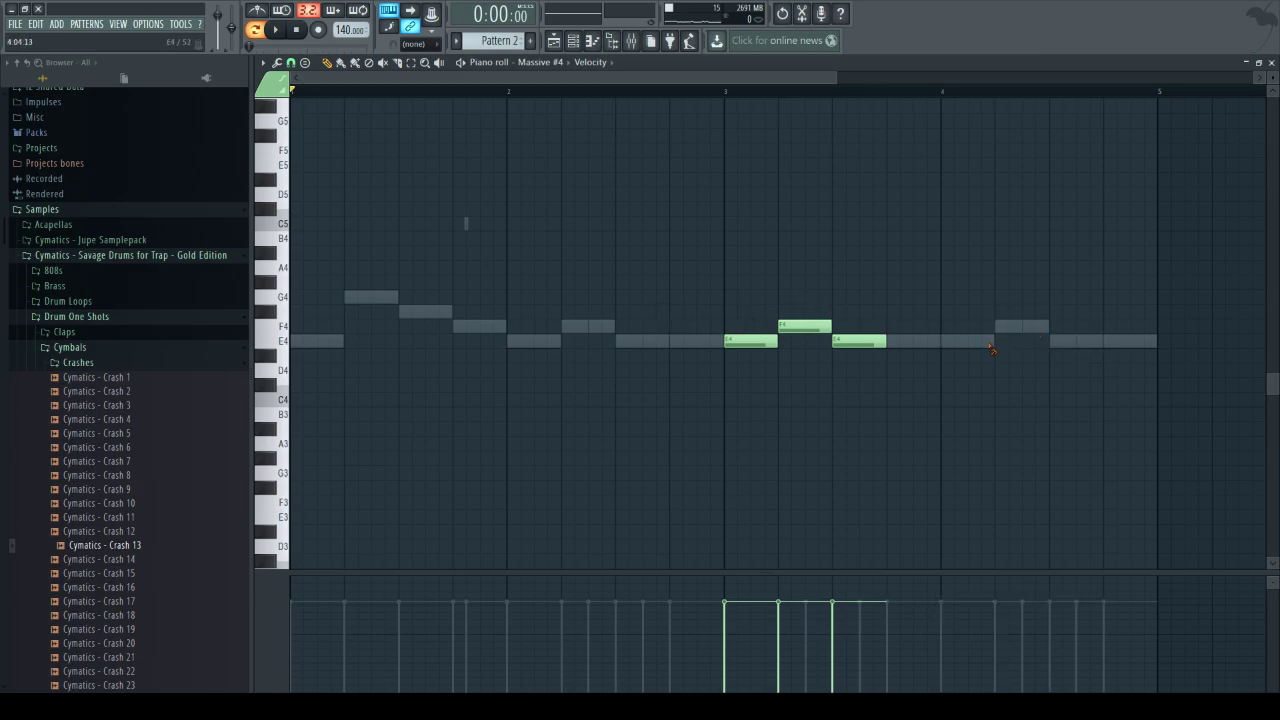
right_click(866, 342)
right_click(762, 343)
right_click(797, 329)
key(space)
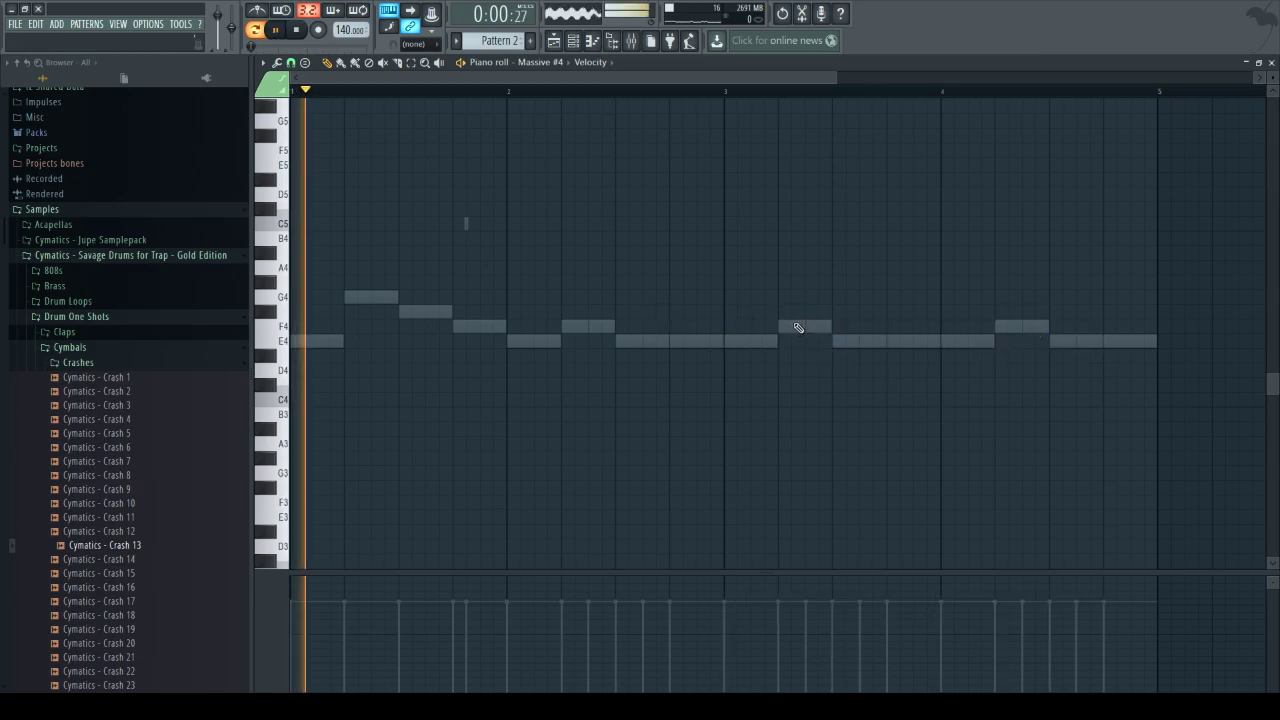
- Add one-beat F4 notes on beat 2 of bars 2, 3 and 4 in Massive #4 while the pattern plays
click(553, 41)
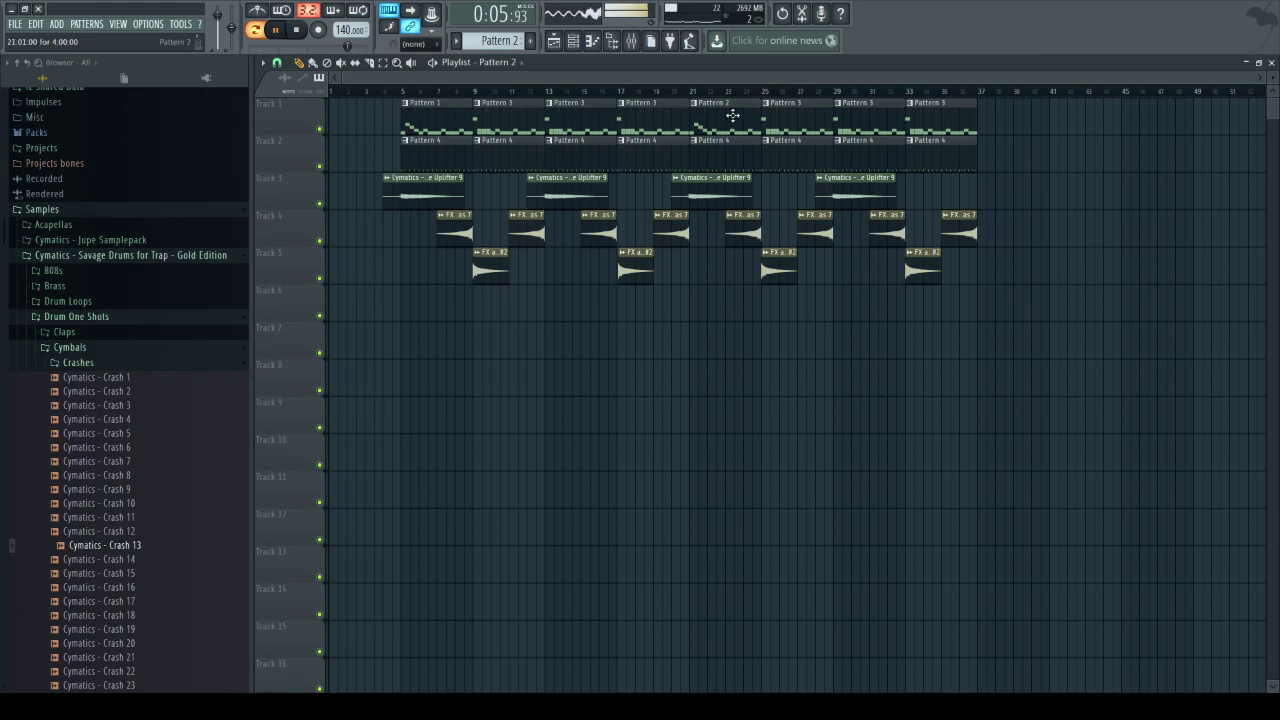
key(F7)
click(587, 39)
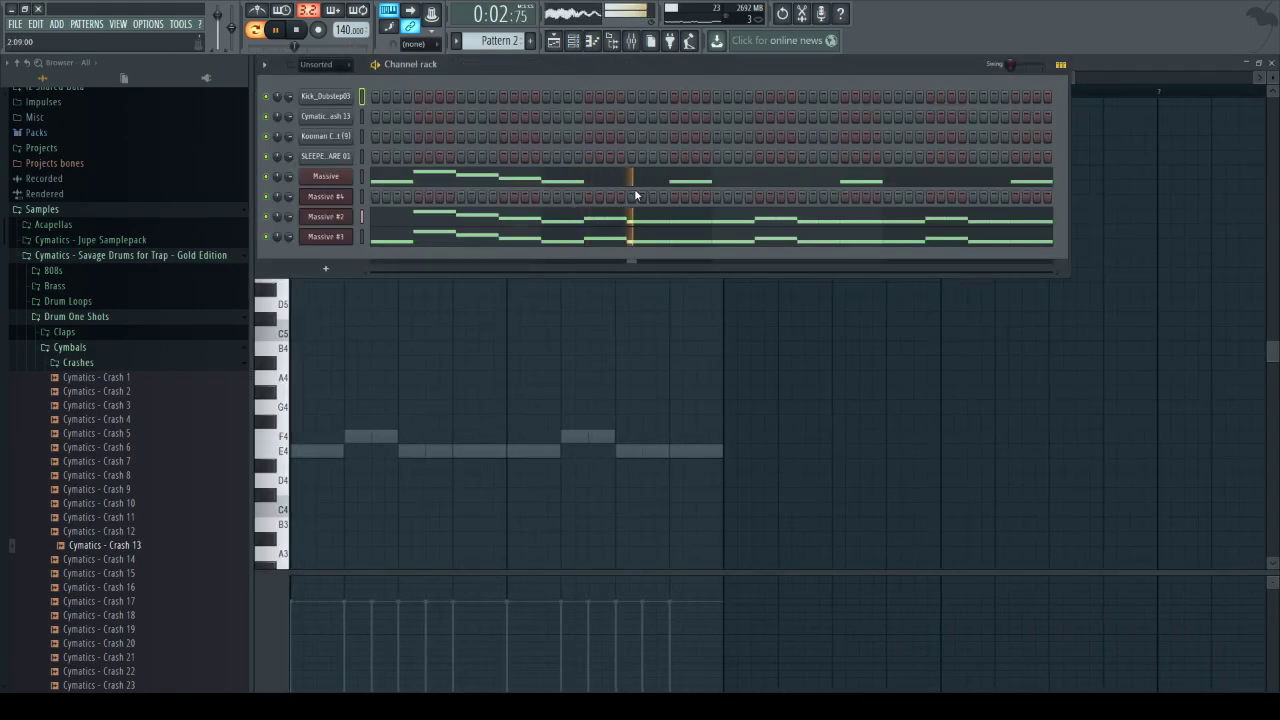
right_click(345, 196)
click(388, 205)
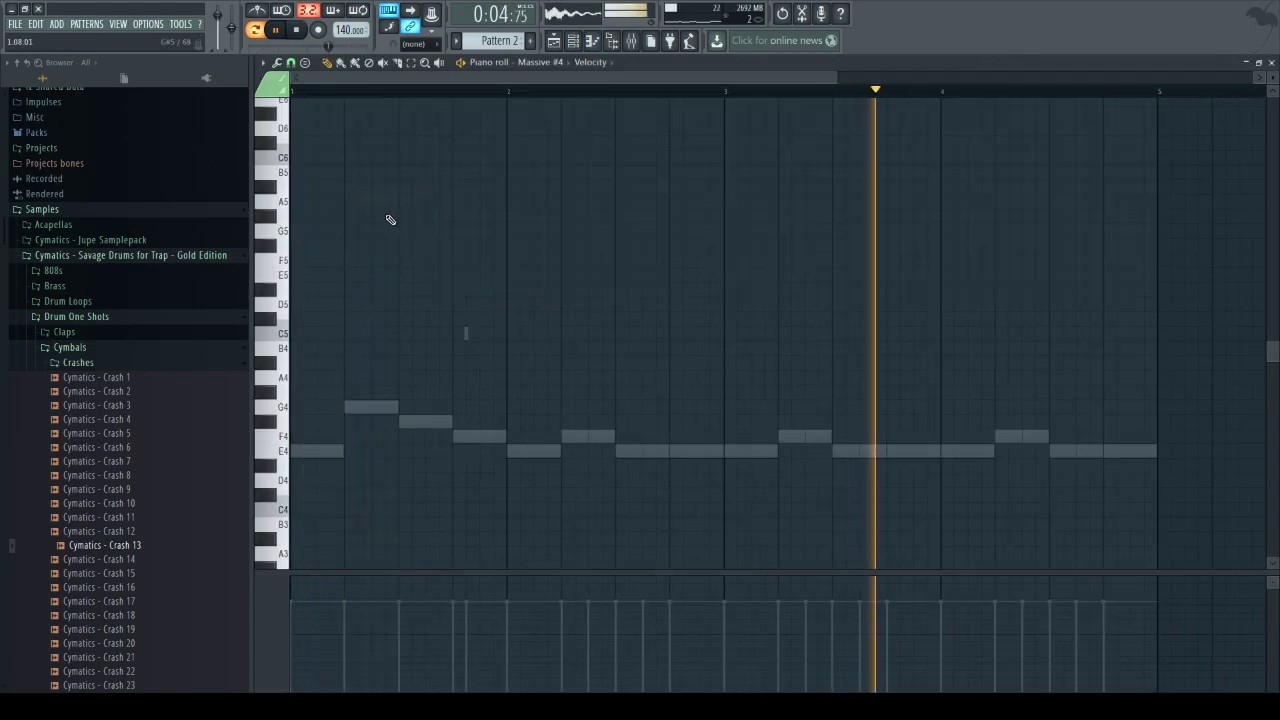
drag(408, 91, 292, 112)
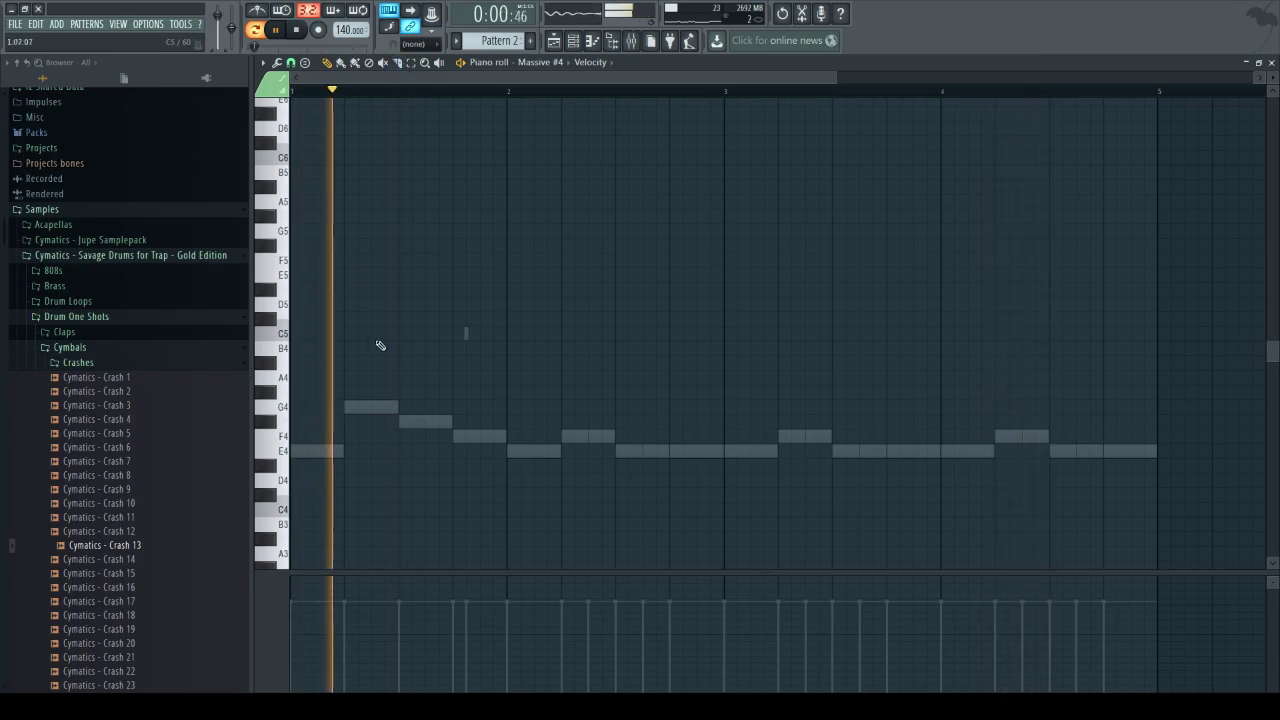
click(564, 437)
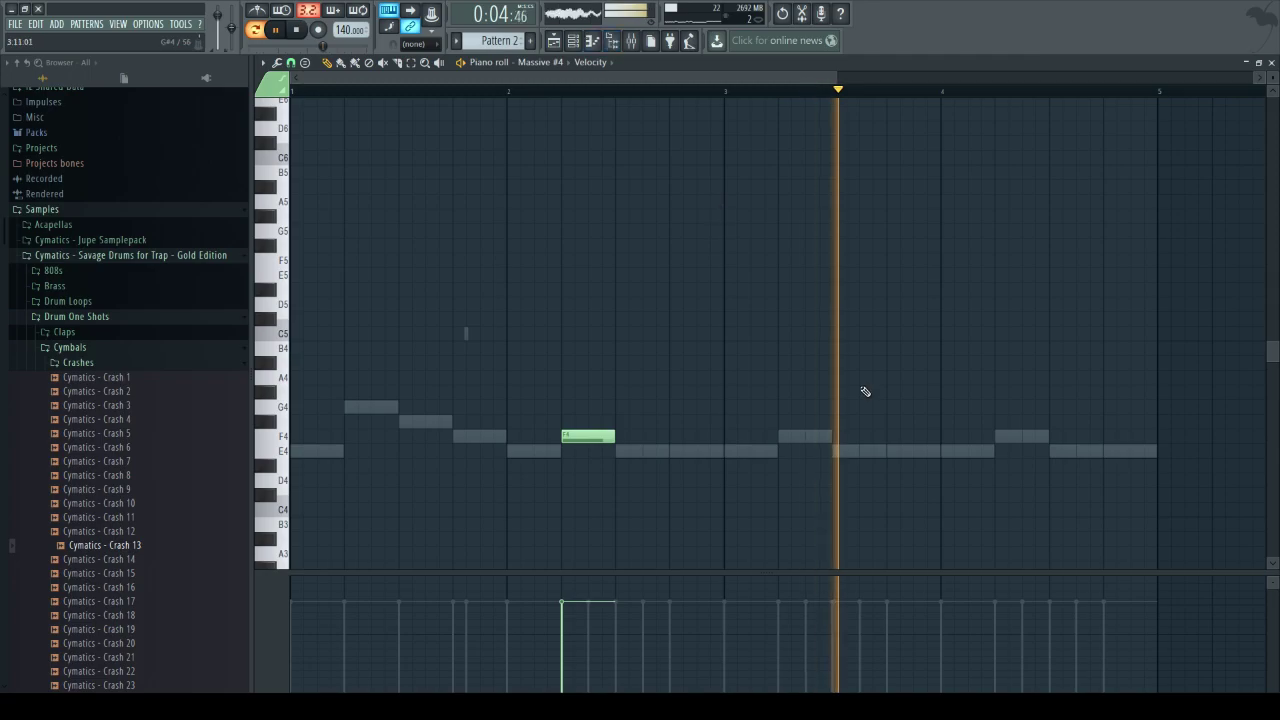
click(793, 438)
click(1010, 437)
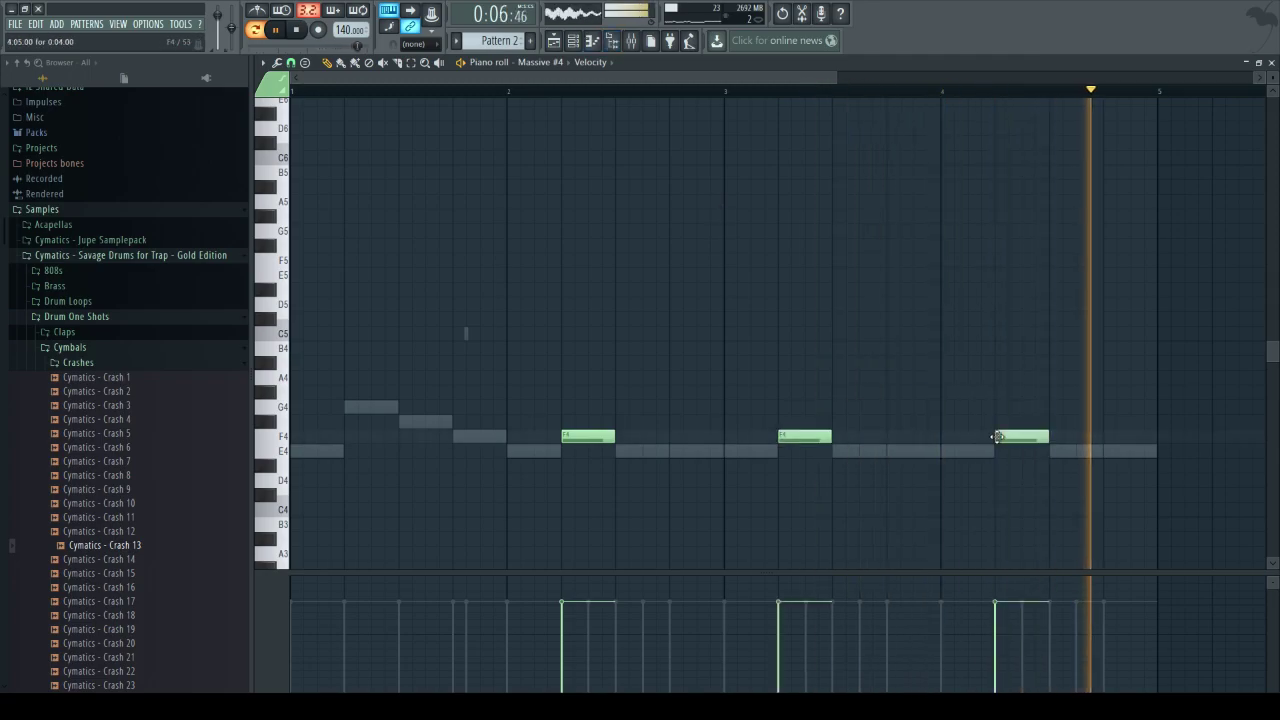
- Delete the half-beat F4 notes on beat 2 of bars 2, 3 and 4 in Massive #2
key(F6)
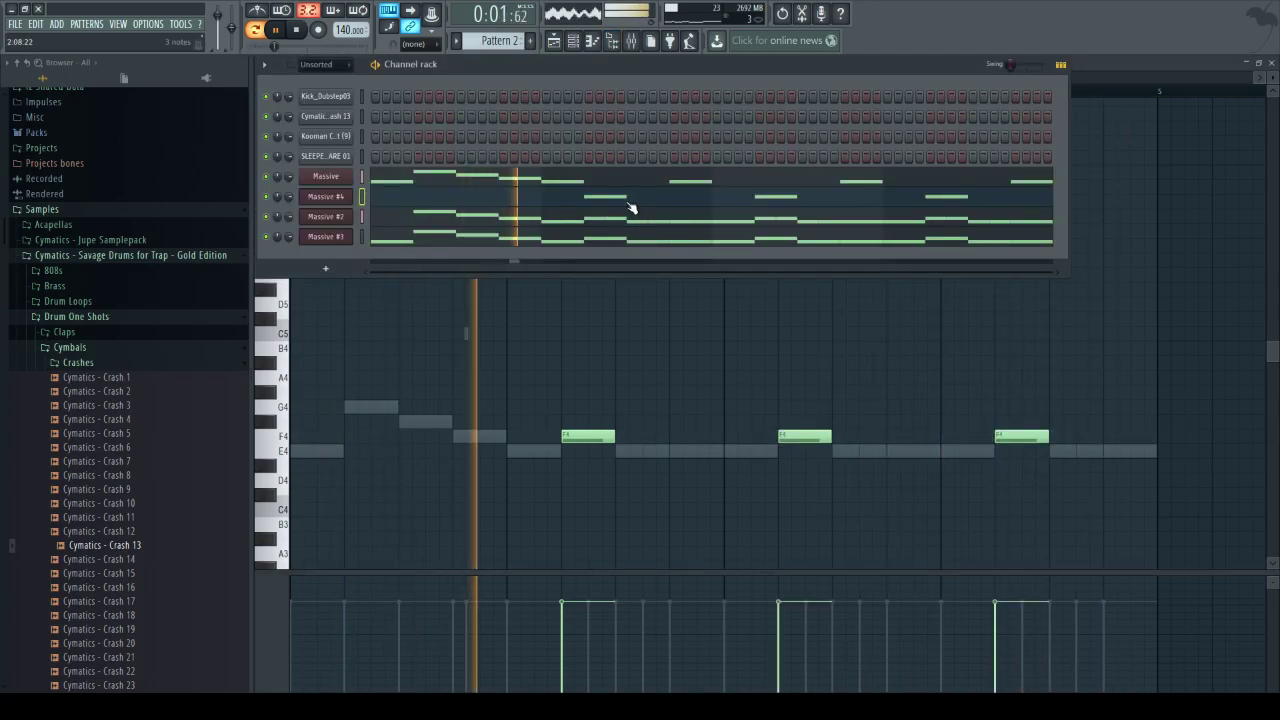
click(628, 226)
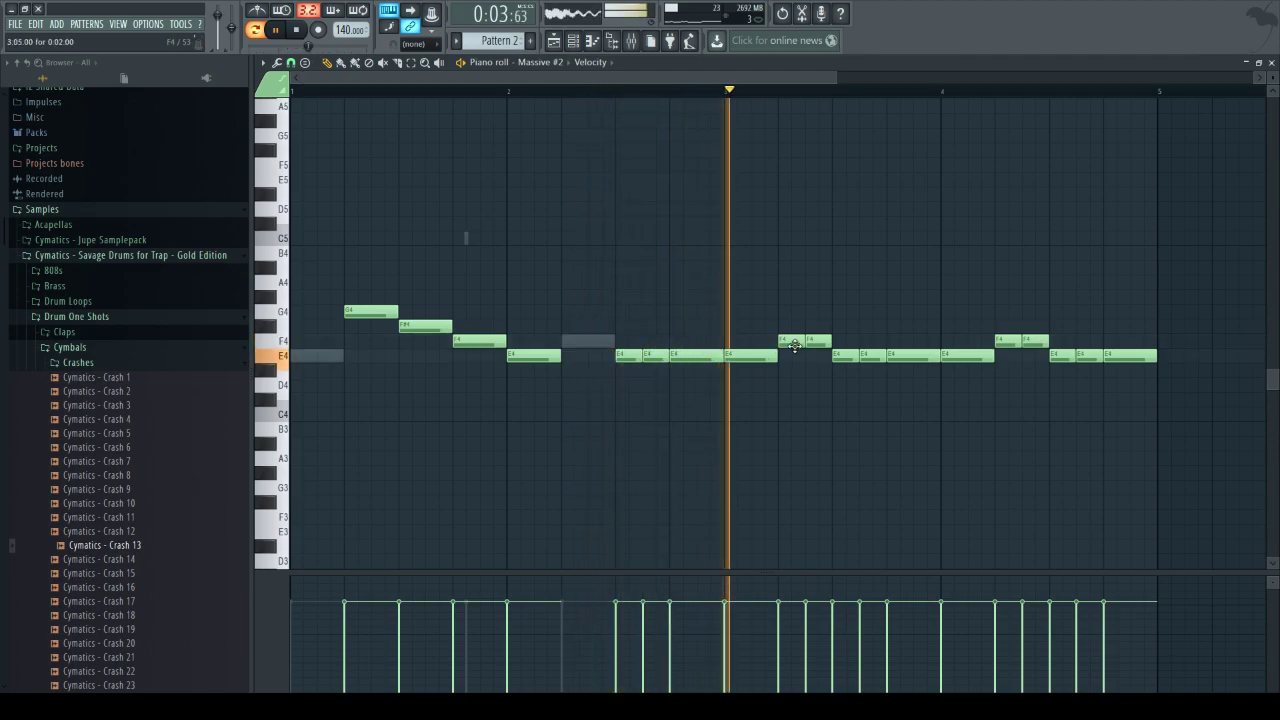
right_click(1005, 341)
right_click(1034, 341)
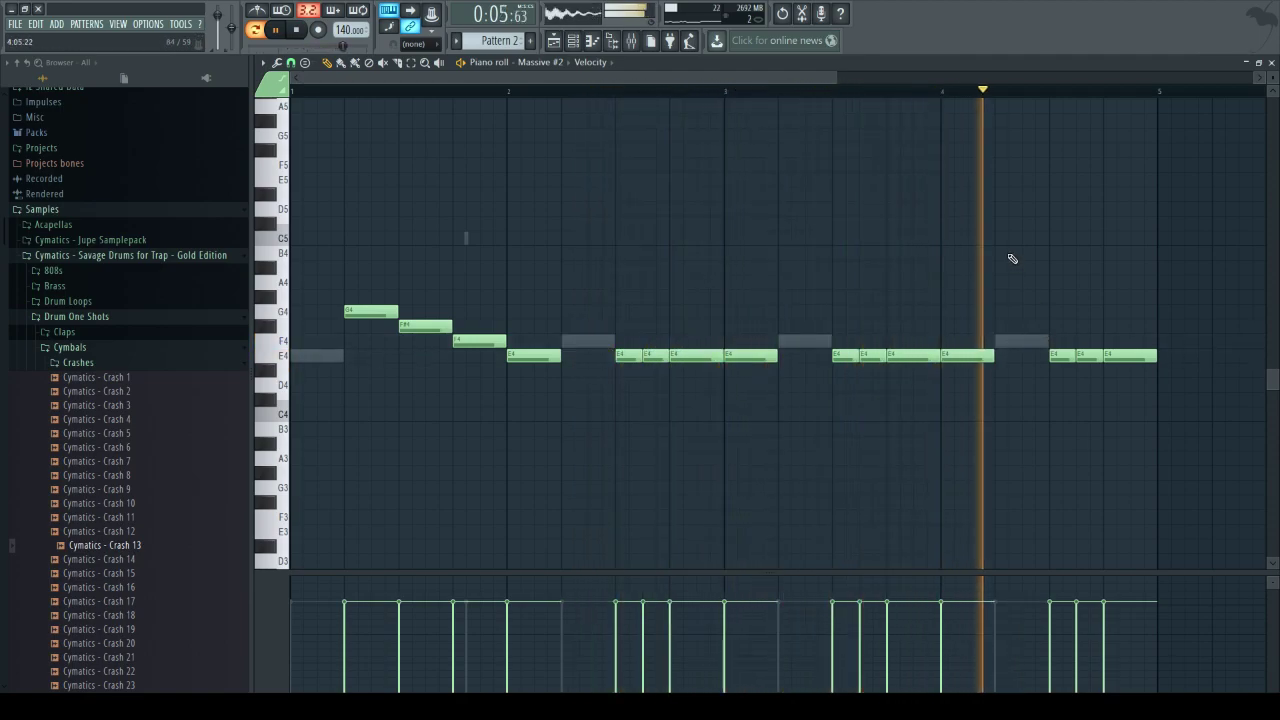
- Play the whole song from the Playlist, and place a Pattern 2 clip on Track 6 at about bar 25
click(554, 42)
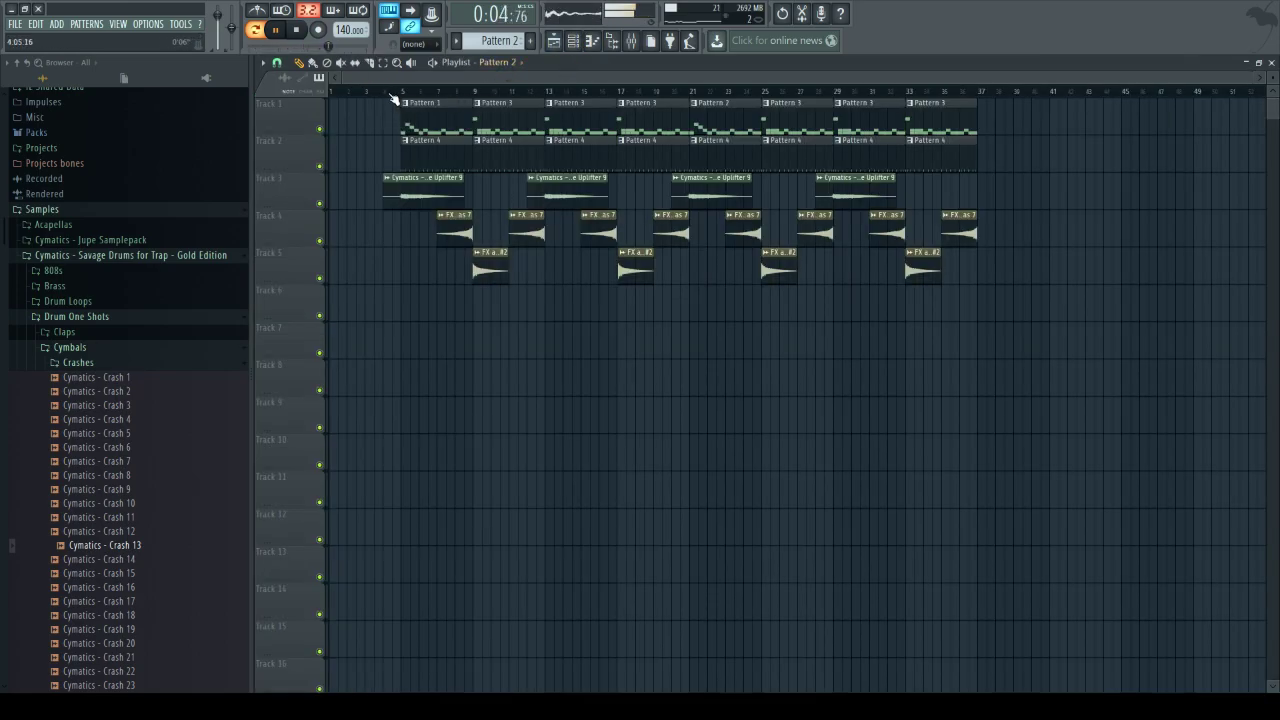
key(l)
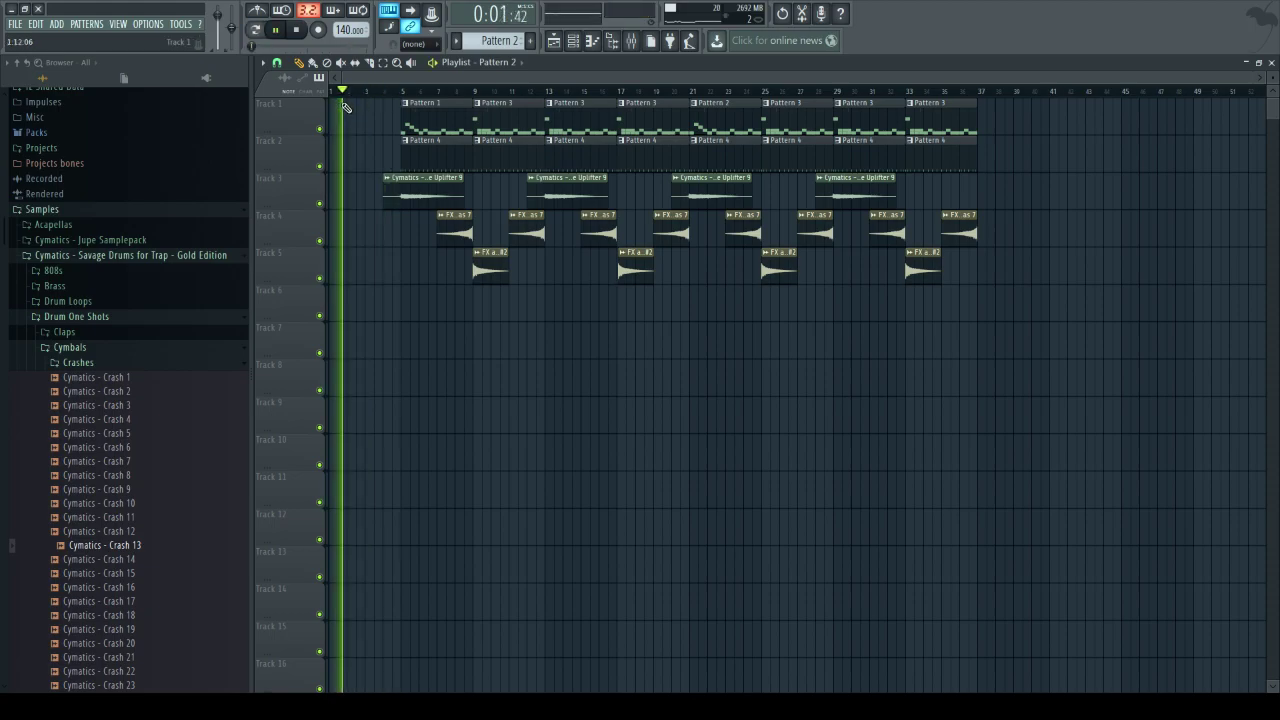
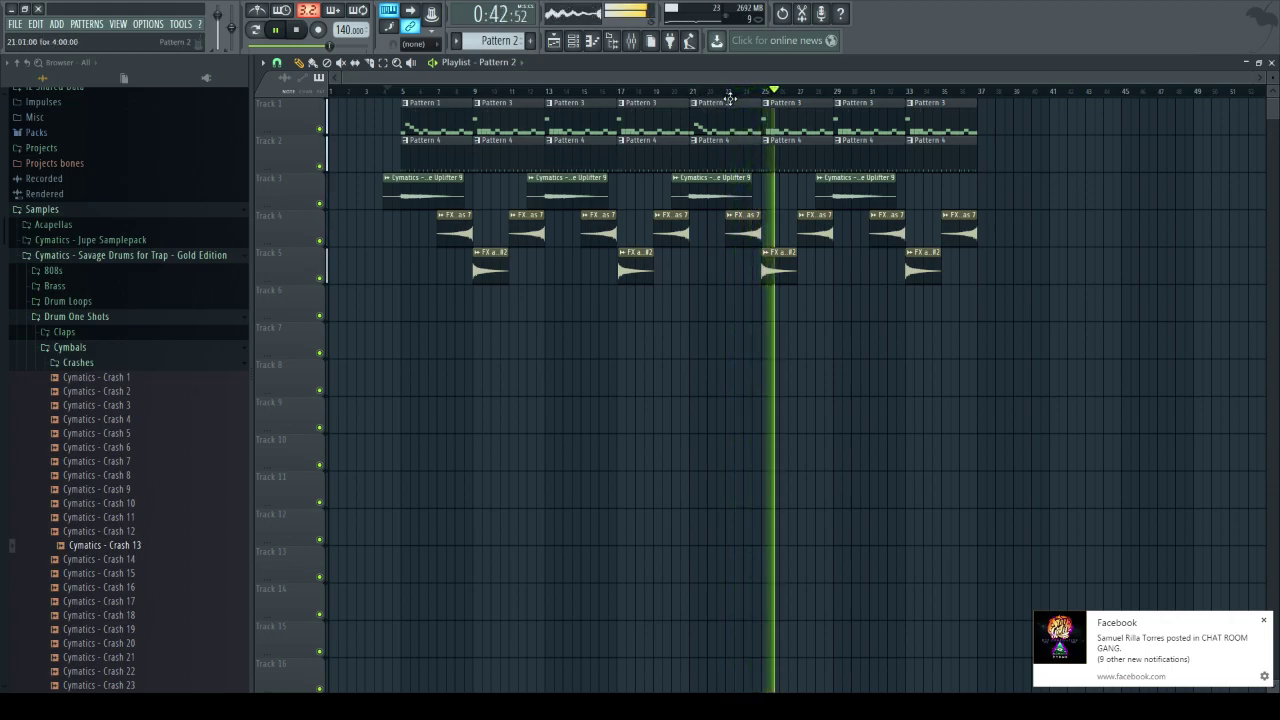
key(space)
key(space)
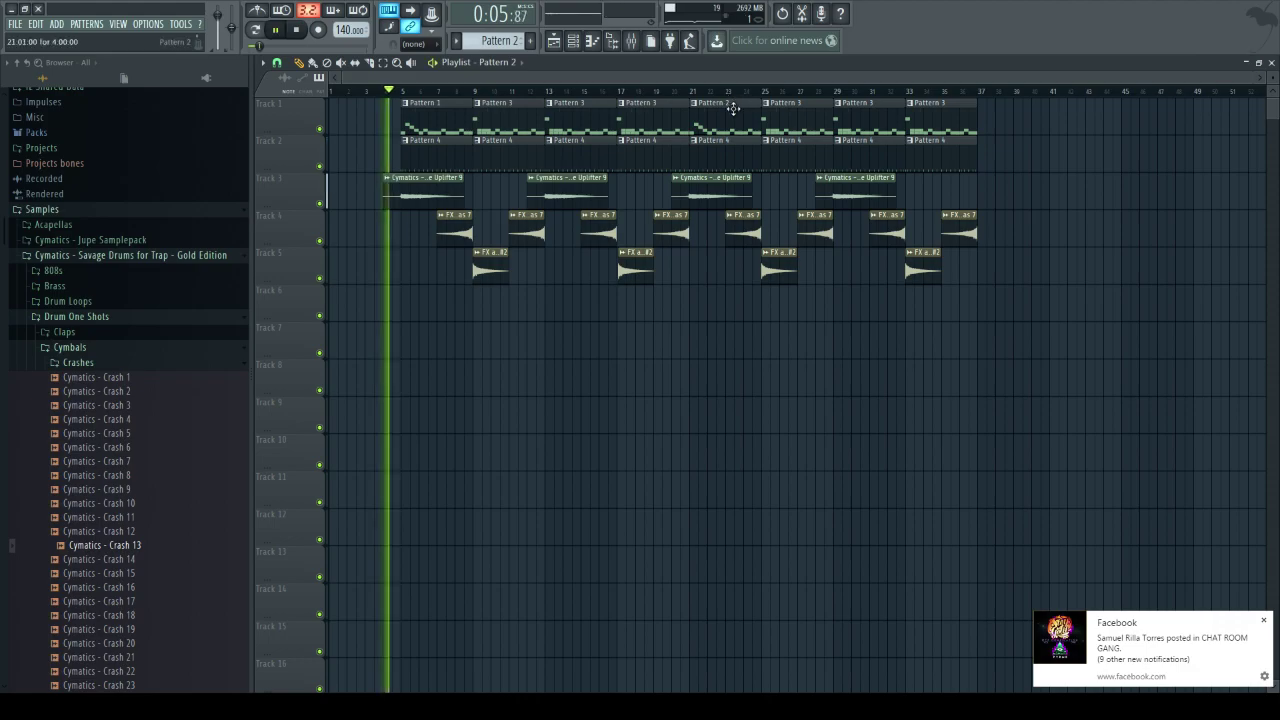
click(765, 300)
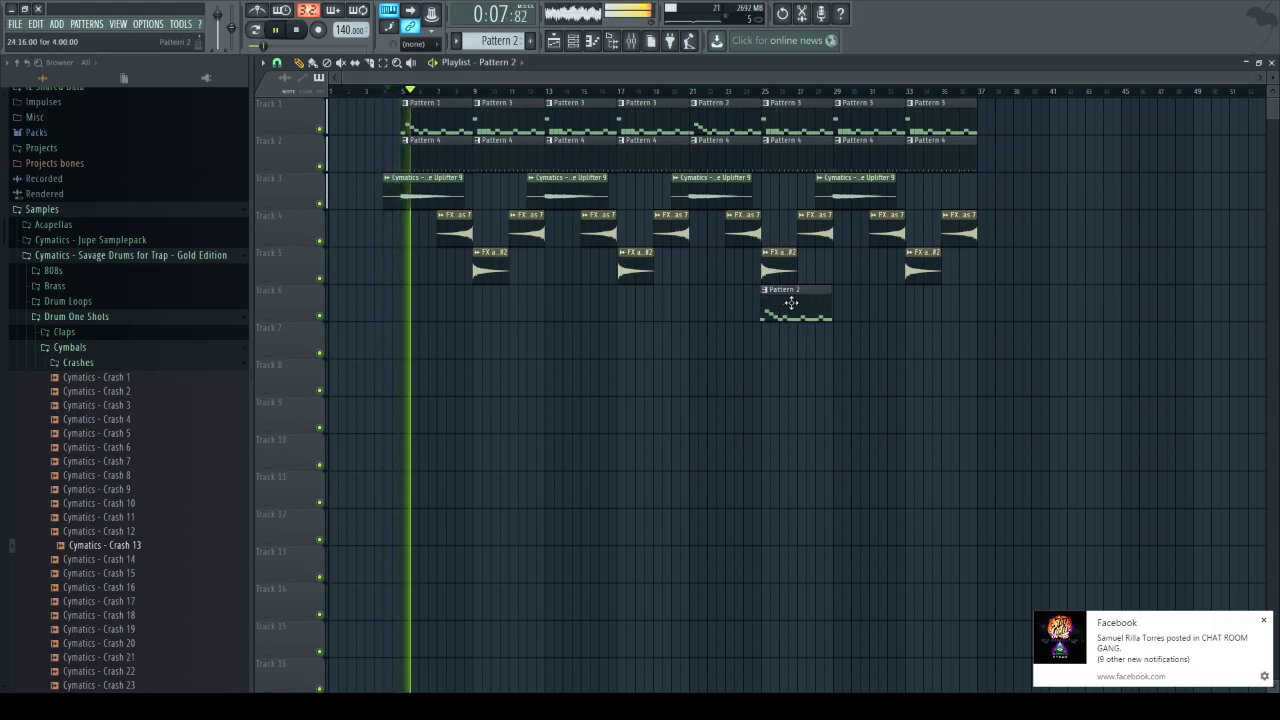
- Trim the Pattern 2 clip on Track 6 to start at bar 26, and shorten Track 1's bar 25 Pattern 3 clip to one bar
drag(762, 310, 780, 310)
click(761, 95)
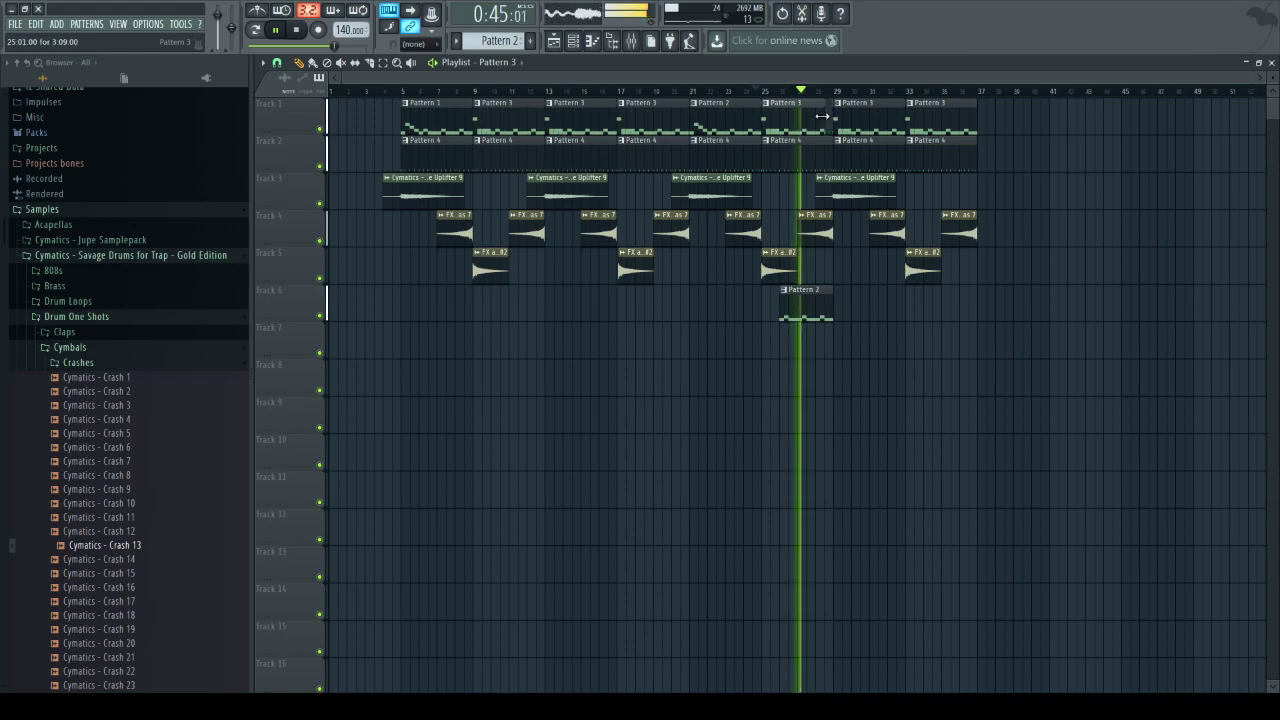
drag(830, 118, 779, 132)
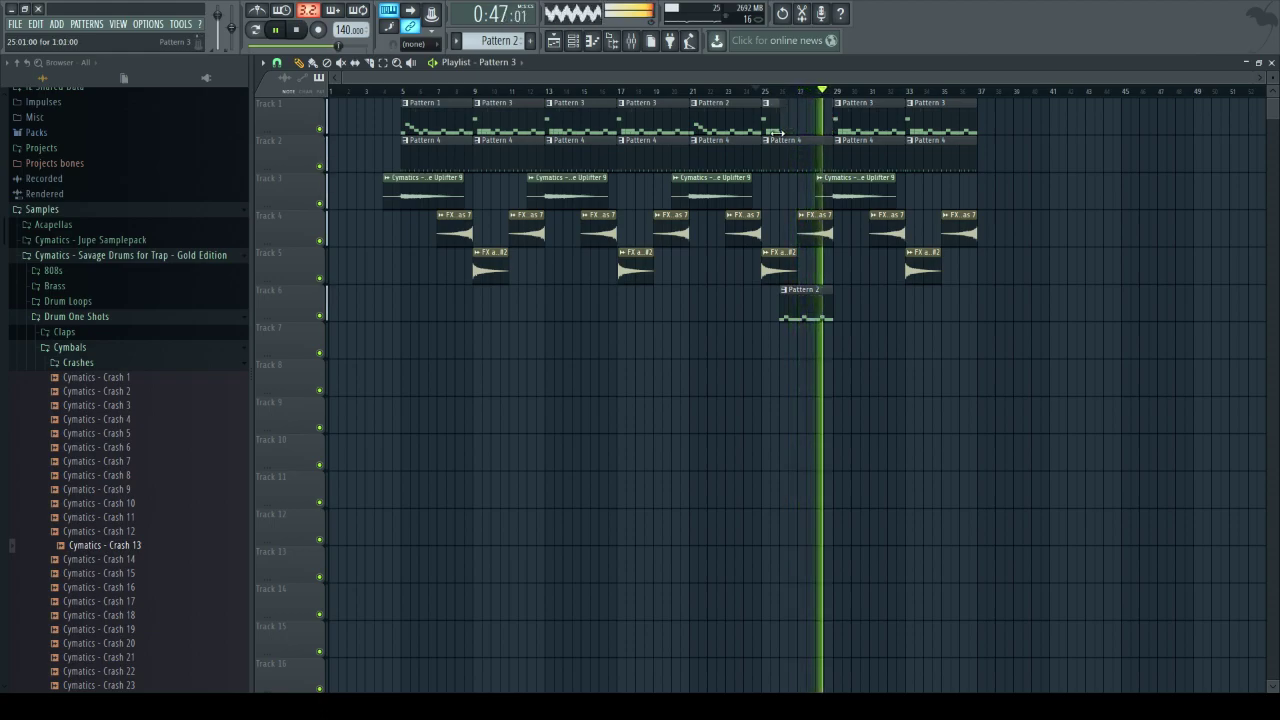
- Move the trimmed Pattern 2 clip to bar 26 on Track 1, and repeat the one-bar Pattern 3 plus three-bar Pattern 2 layout at bars 29 and 33
scroll(848, 90, up, 4)
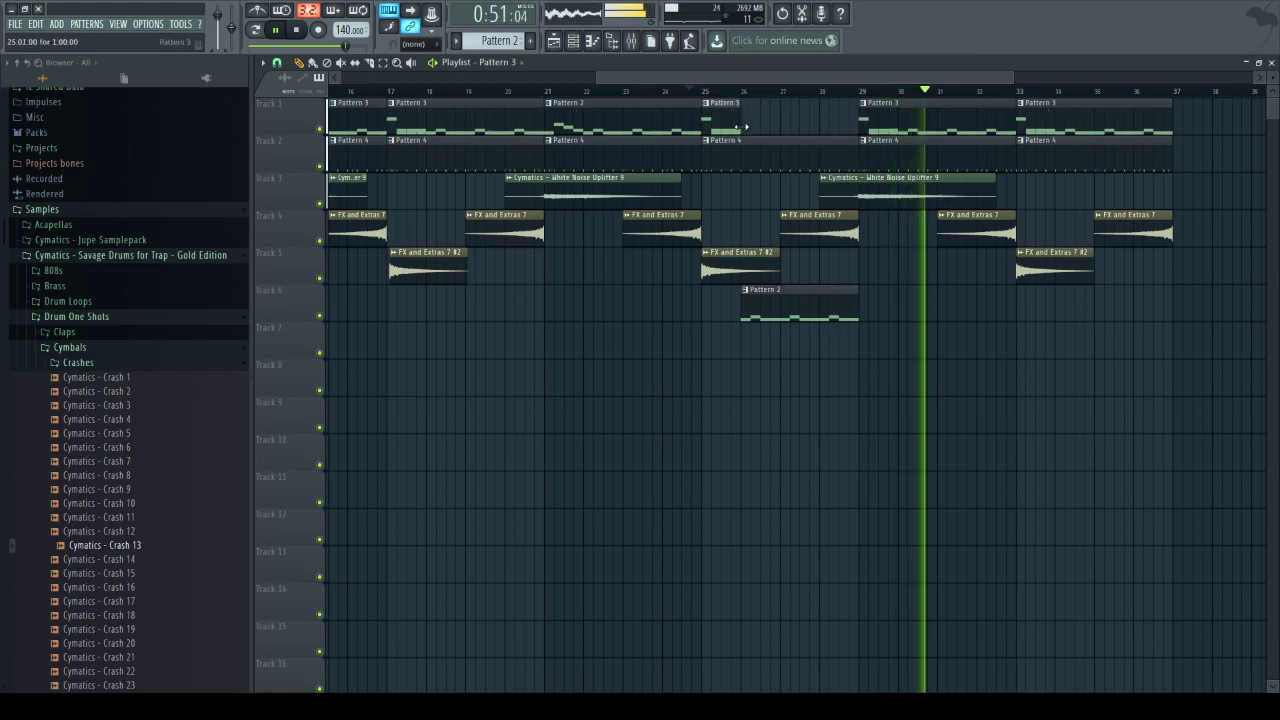
key(space)
drag(754, 289, 801, 80)
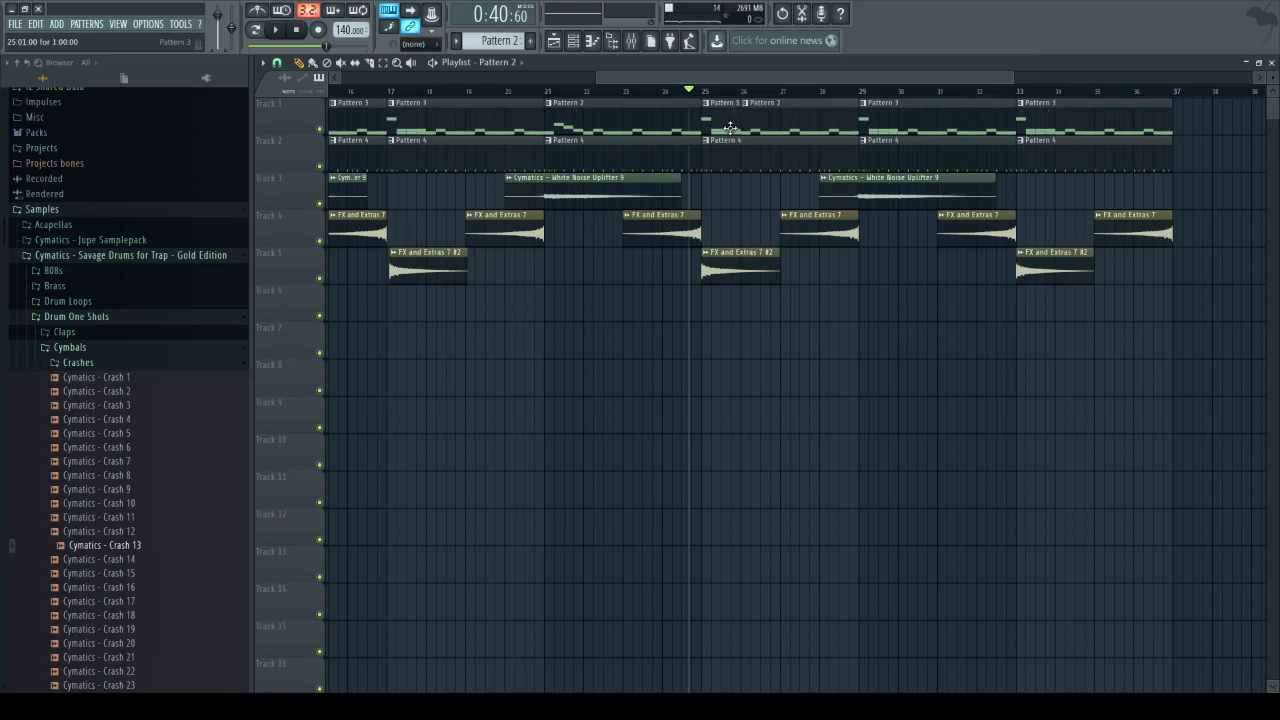
right_click(905, 118)
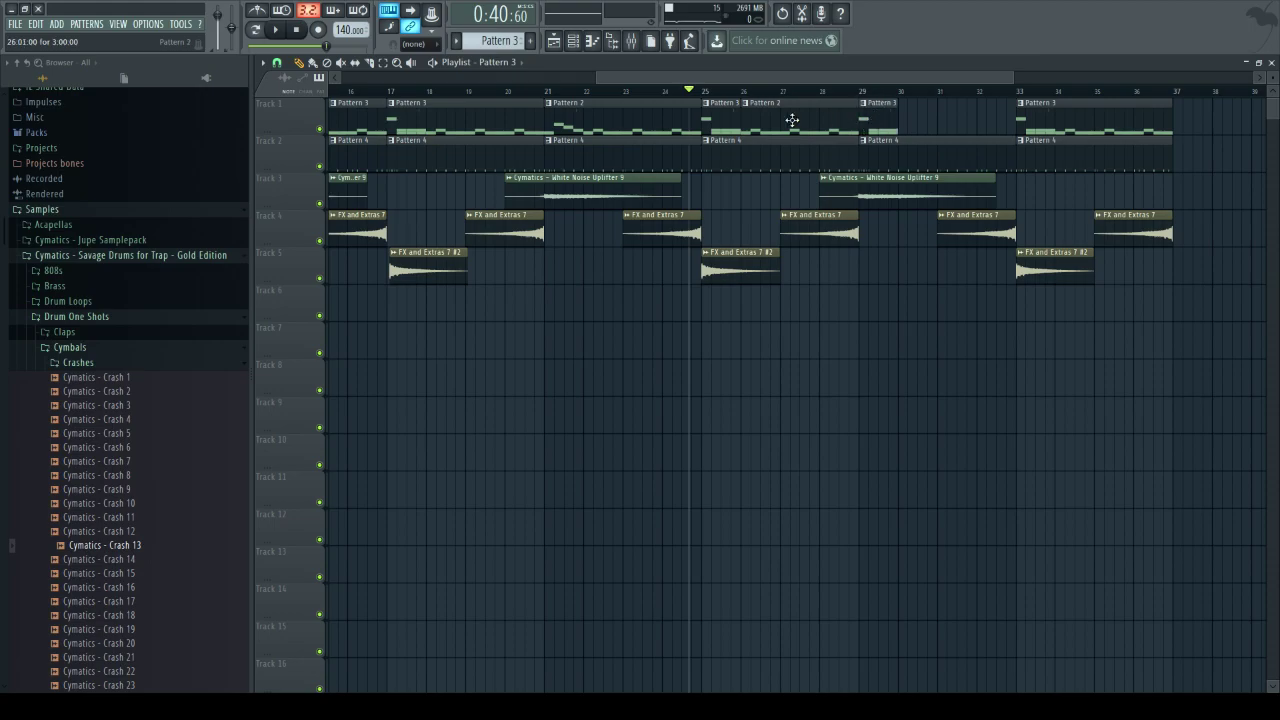
right_click(1023, 115)
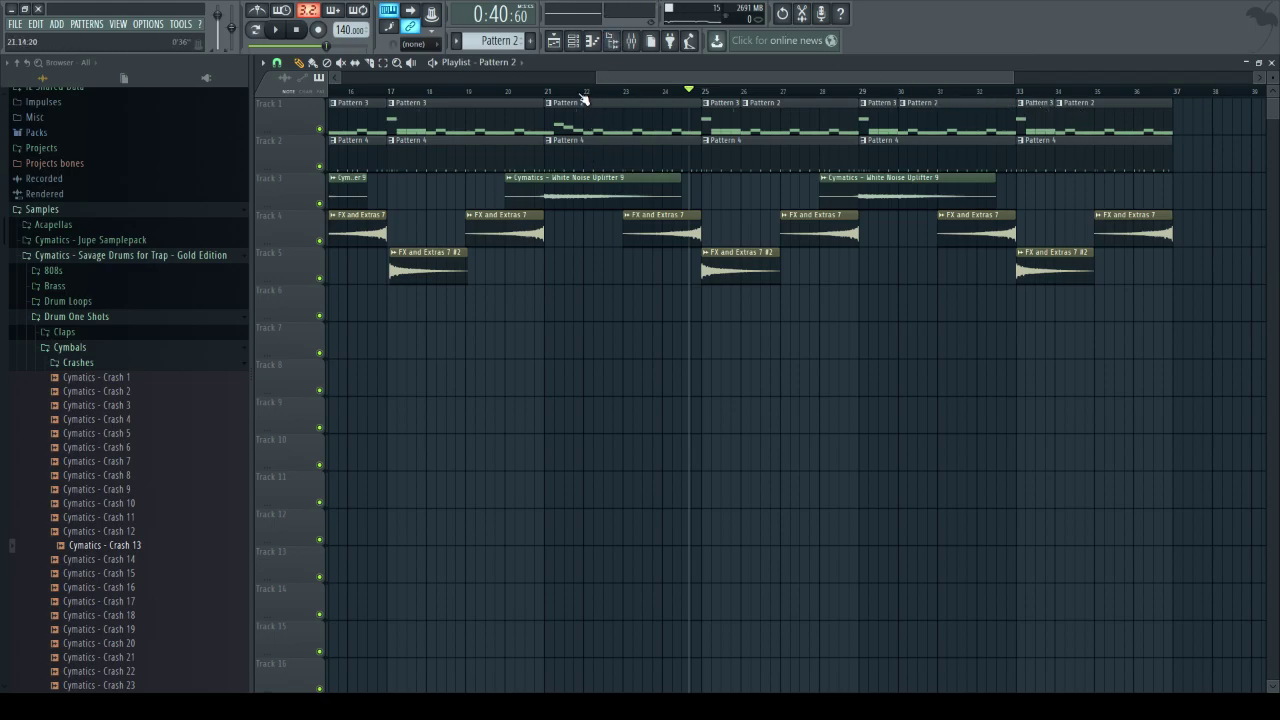
- Play the arrangement near its opening and again from bar 21 to check the edited phrase
scroll(586, 101, down, 3)
key(space)
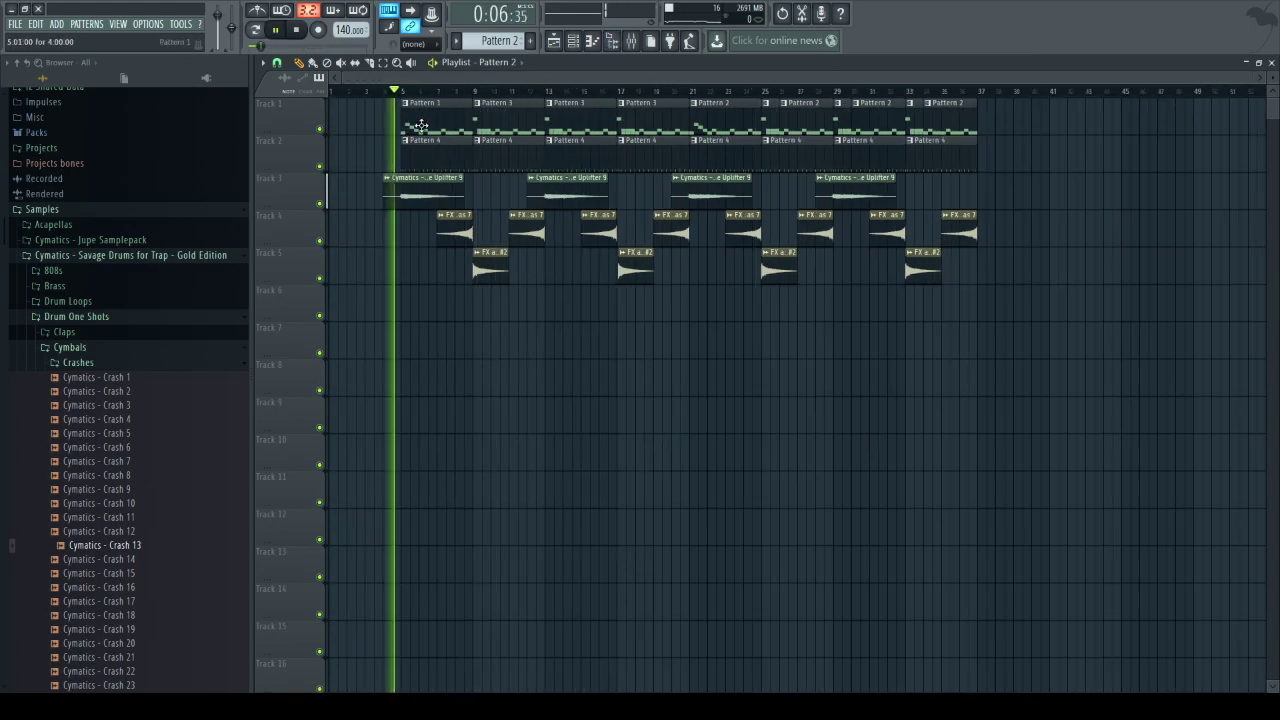
click(689, 92)
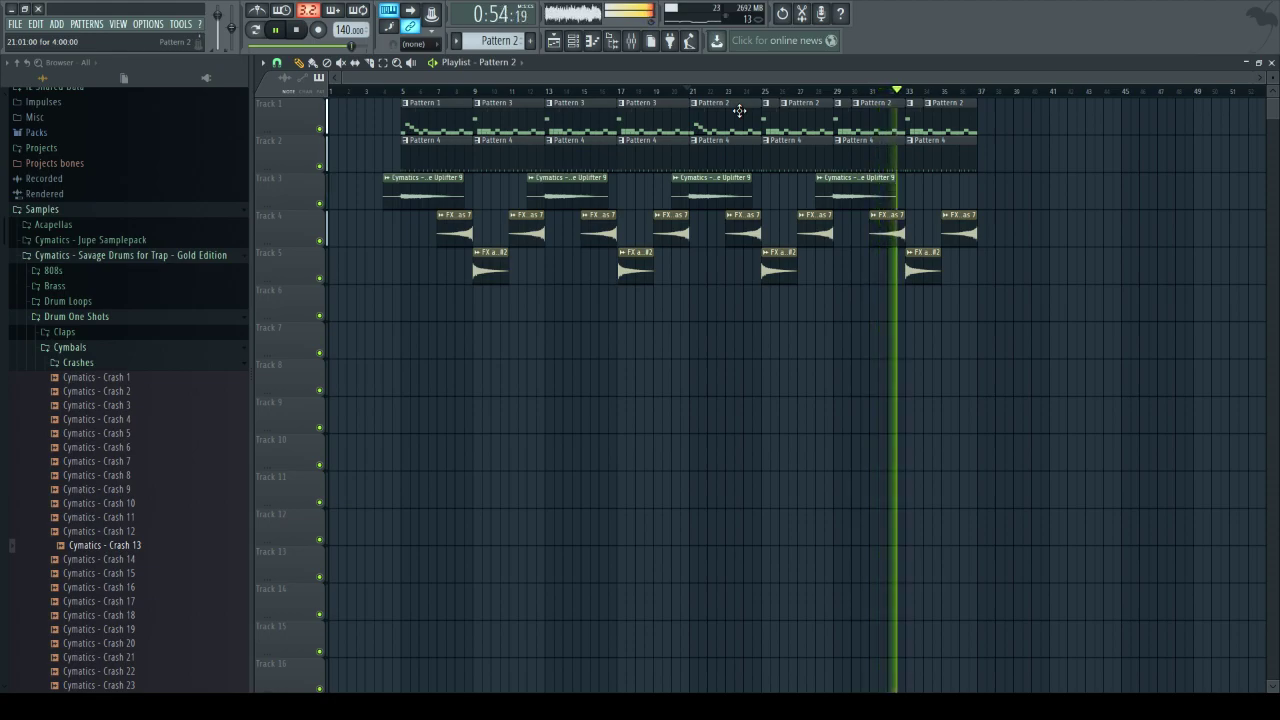
key(space)
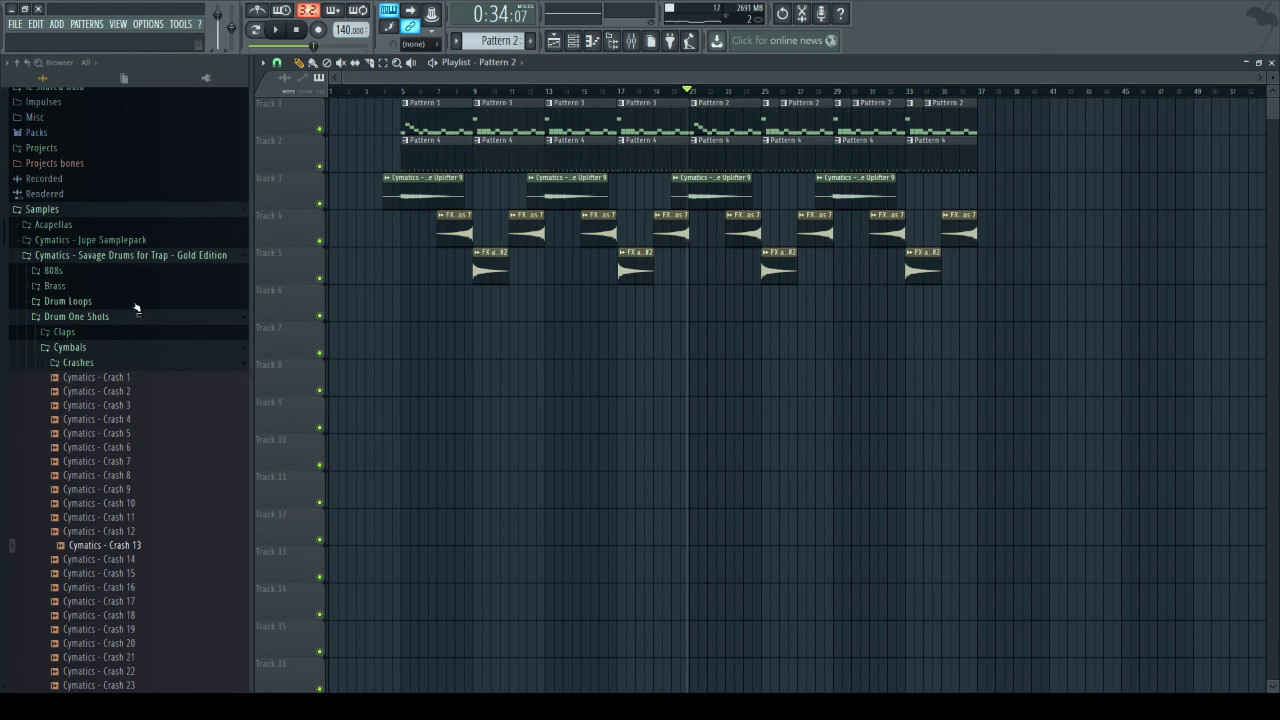
- Audition the tom fill samples from the Drum Loops fills of Cymatics - Savage Drums for Trap - Gold Edition
click(120, 348)
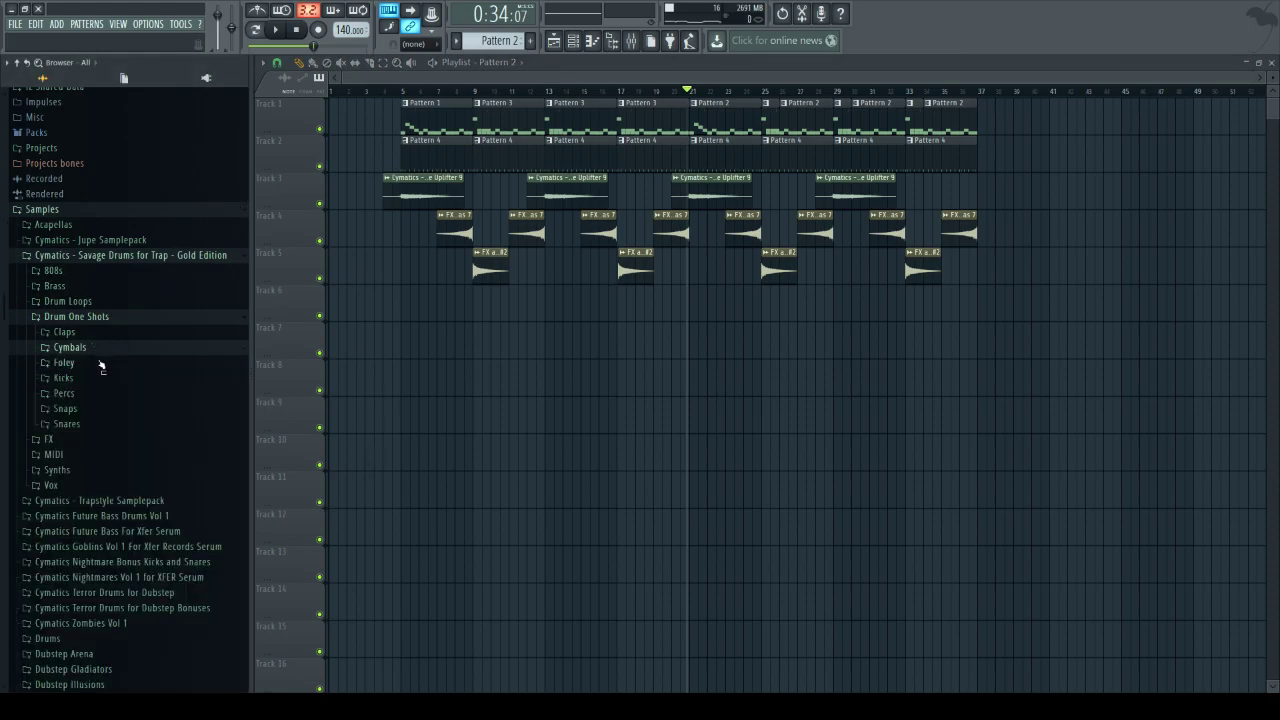
click(92, 338)
click(106, 302)
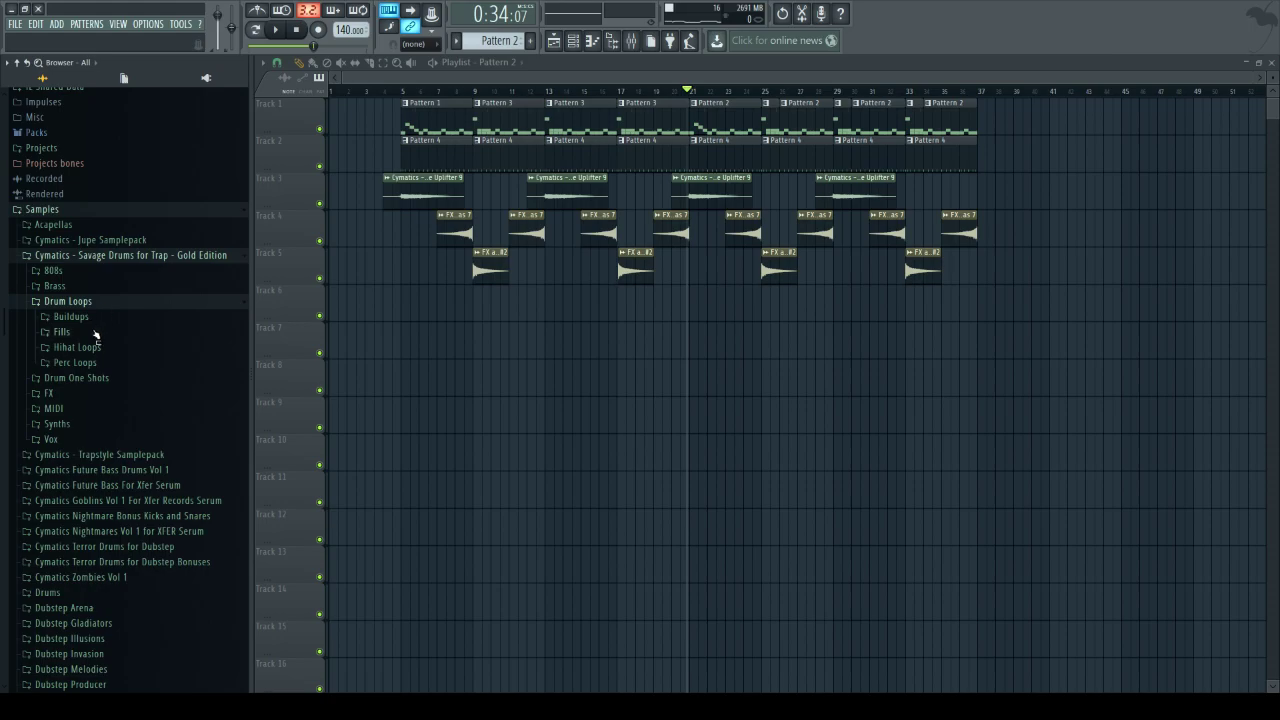
click(96, 334)
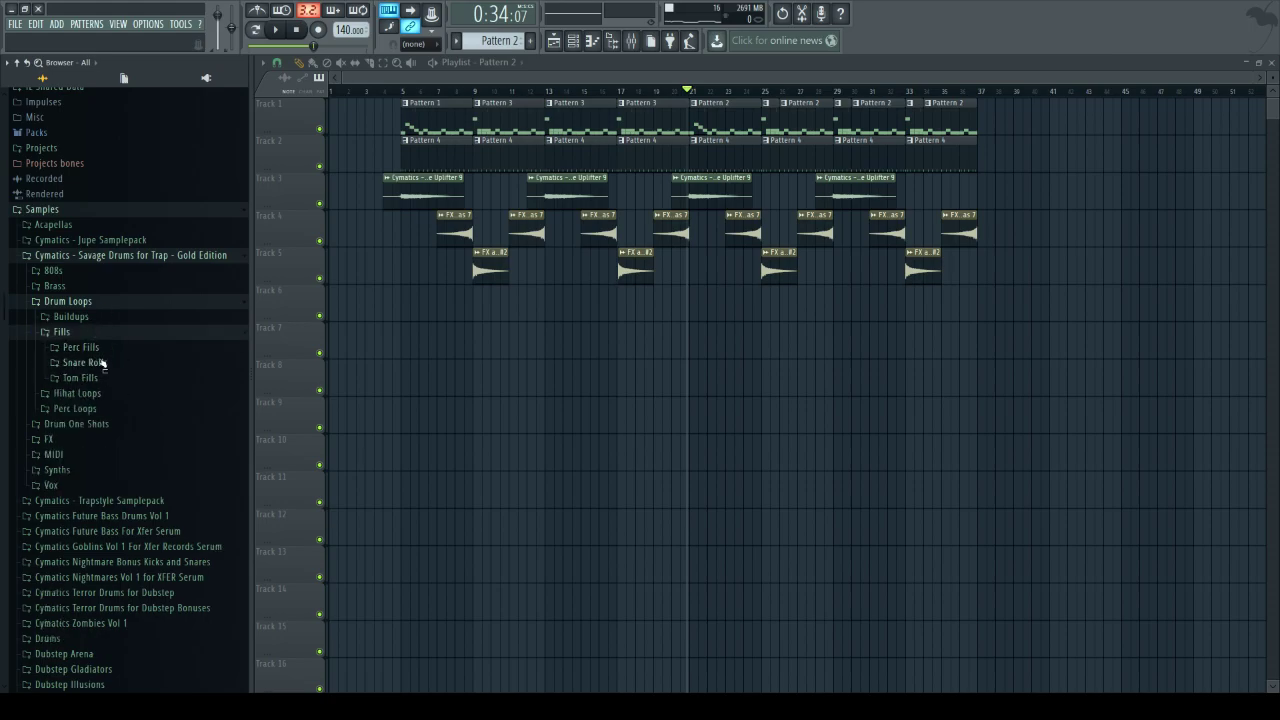
click(110, 380)
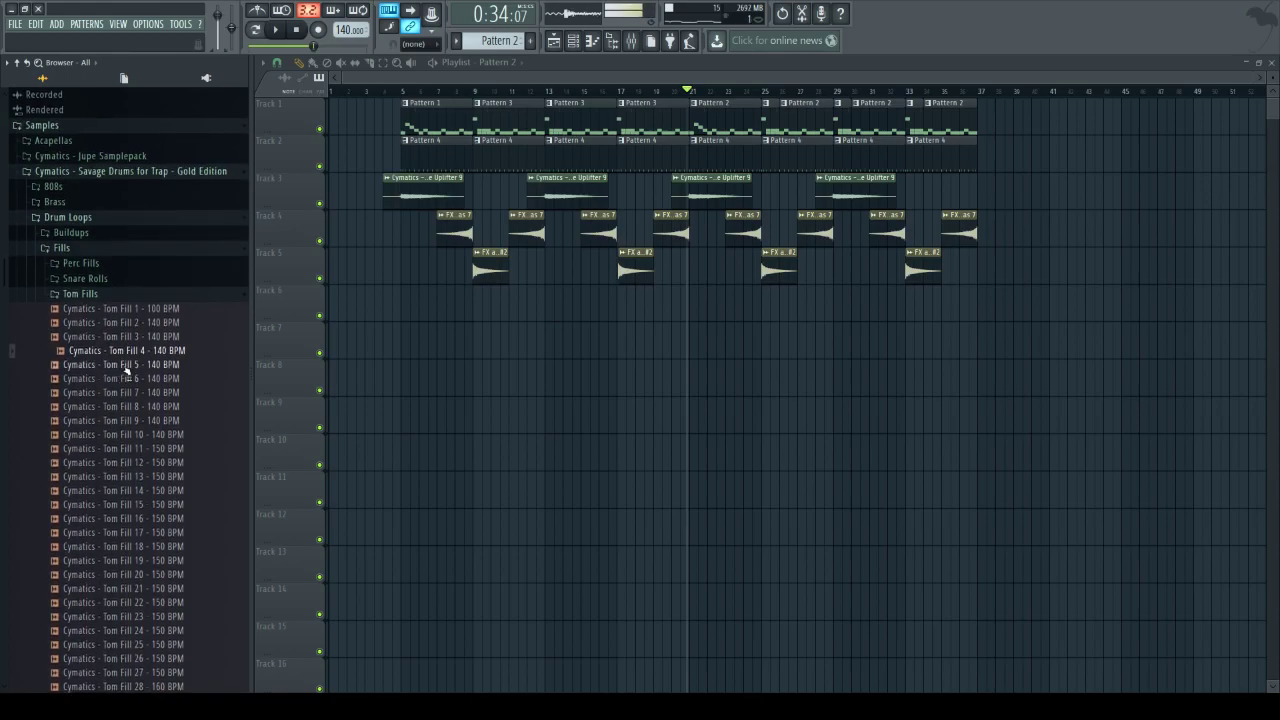
click(147, 324)
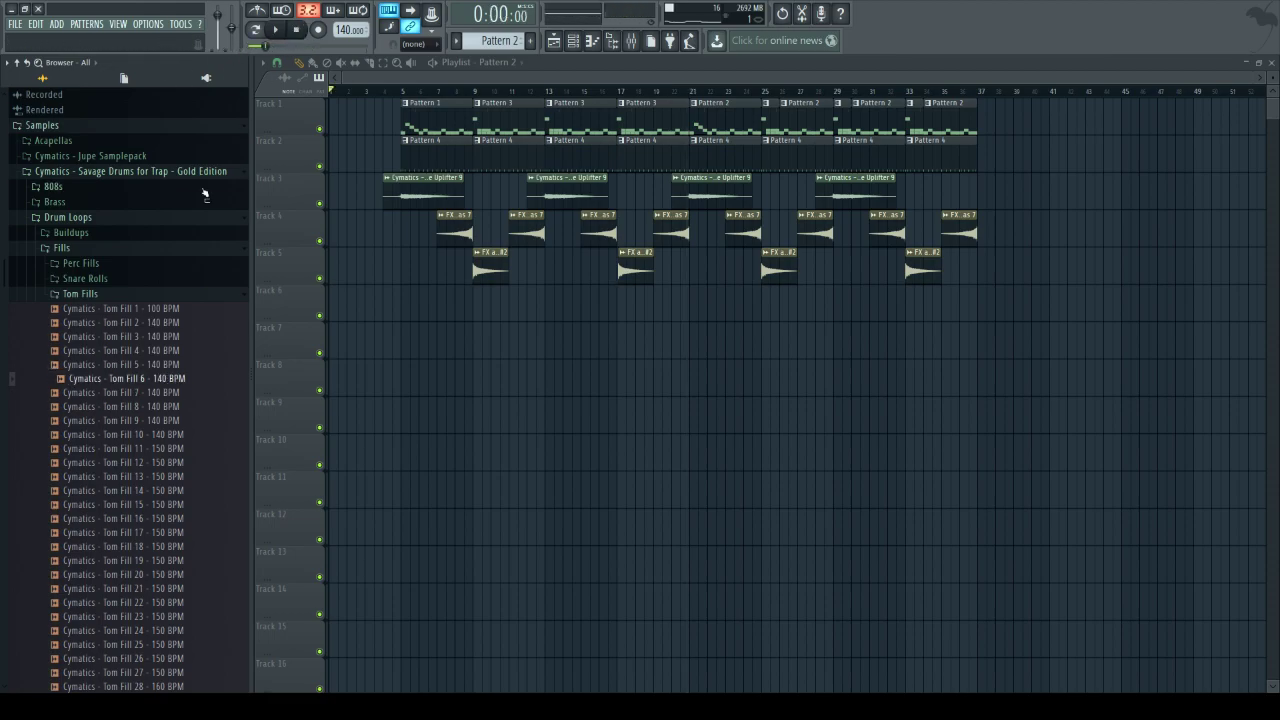
- Browse the Drums samples for The Chocolate Chip Cookies Drum Kit and open its TOM DRUMS folder
click(113, 260)
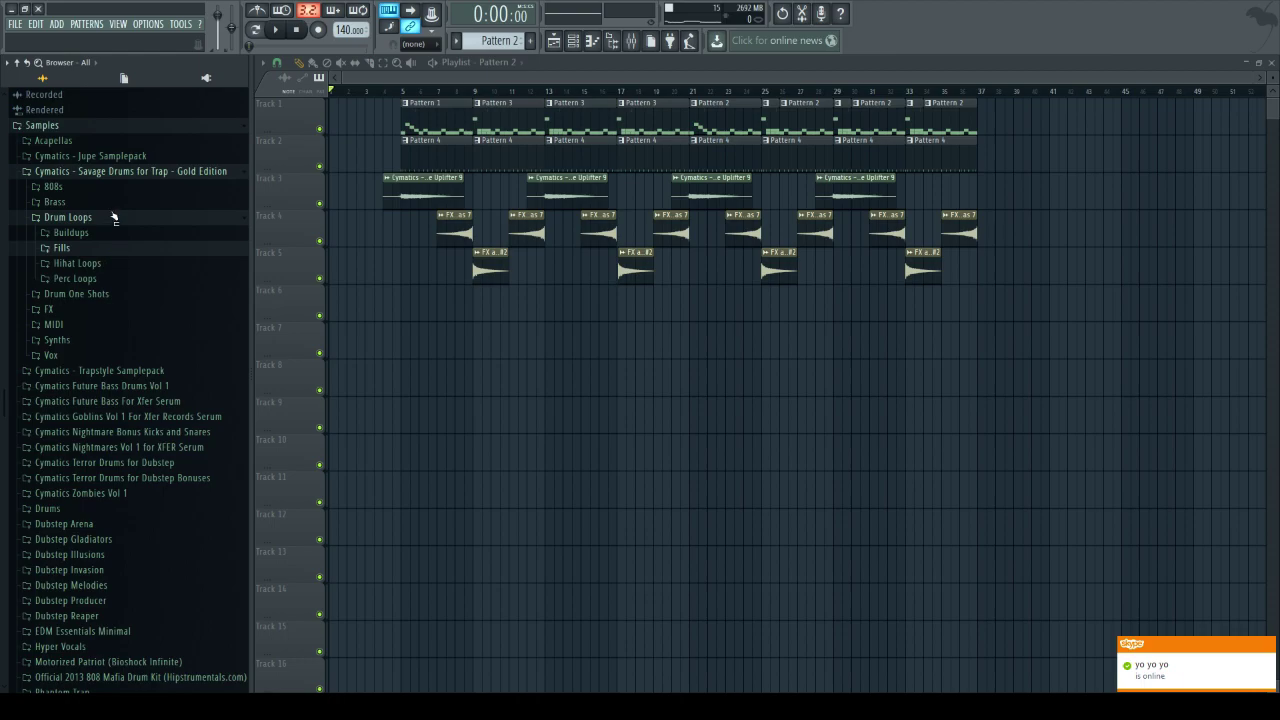
click(115, 217)
scroll(72, 343, down, 2)
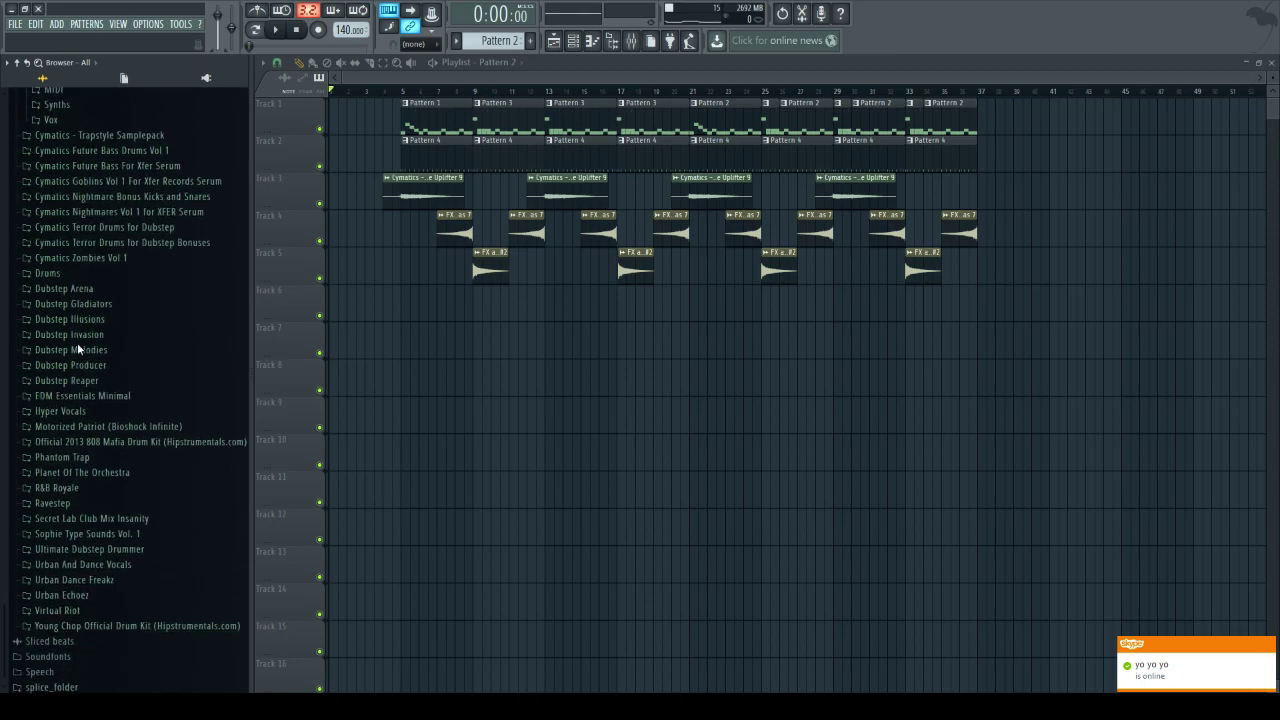
click(63, 252)
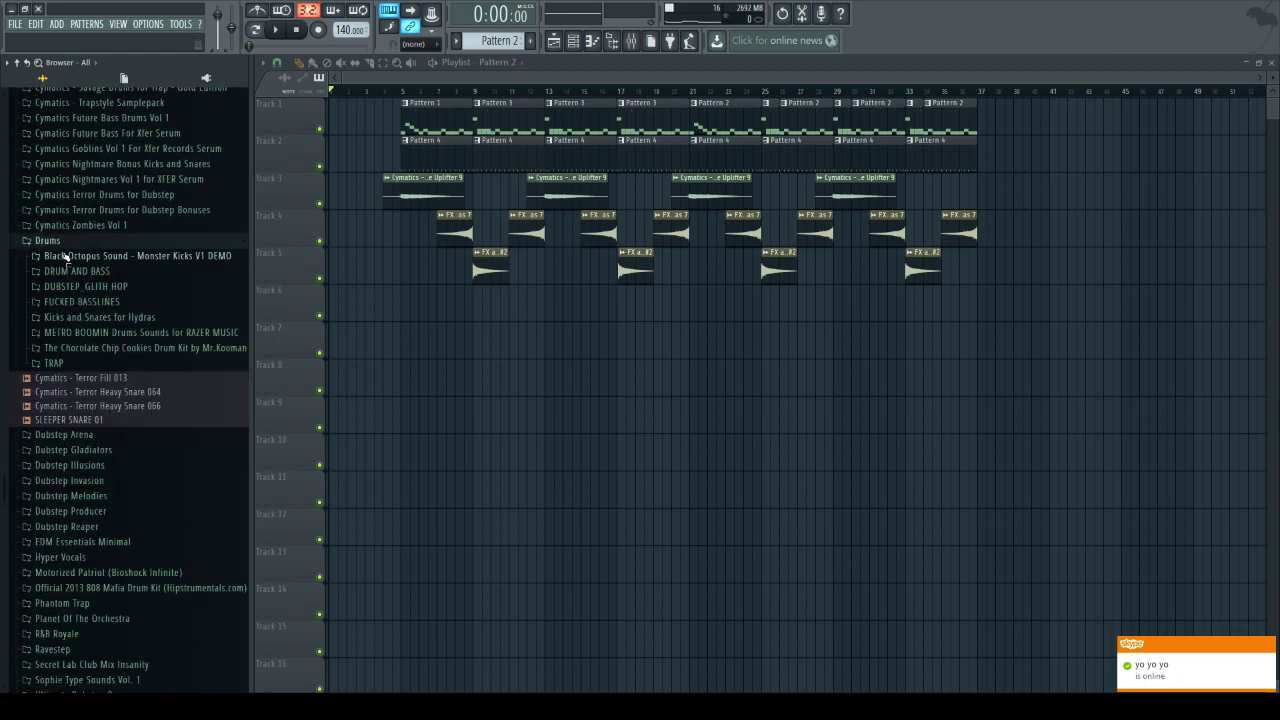
click(138, 348)
scroll(161, 419, down, 5)
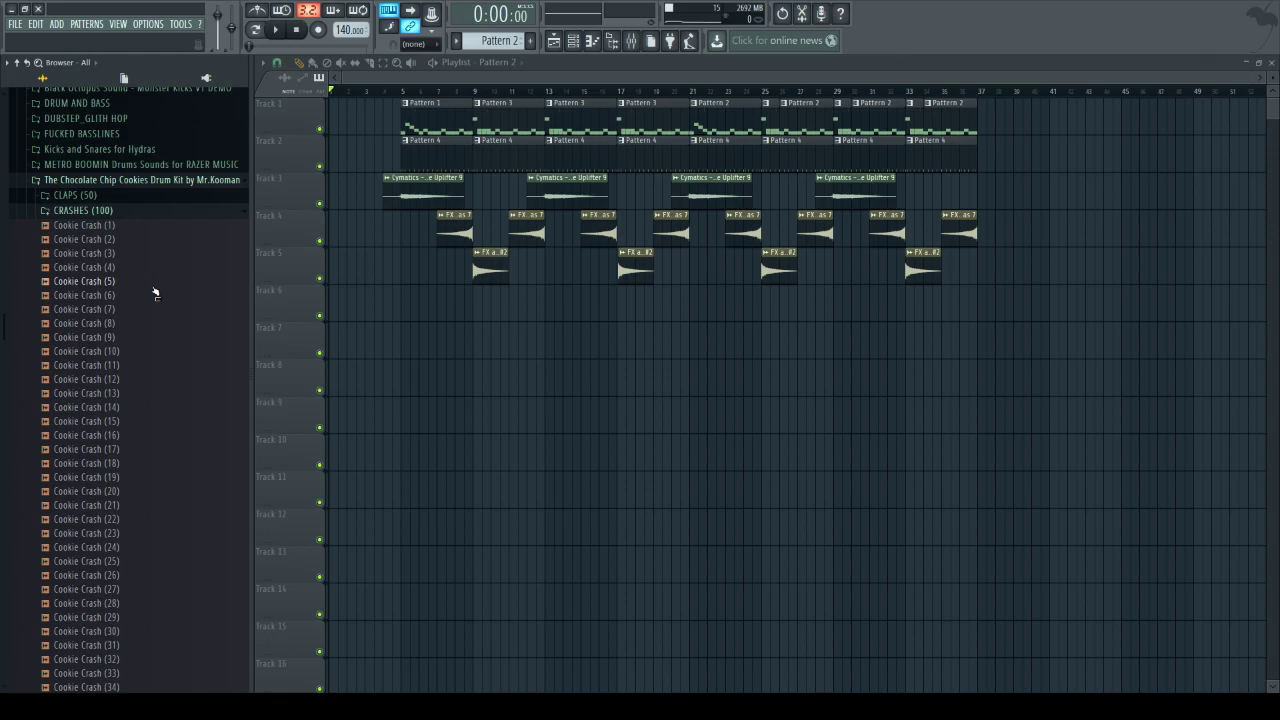
click(98, 211)
click(112, 317)
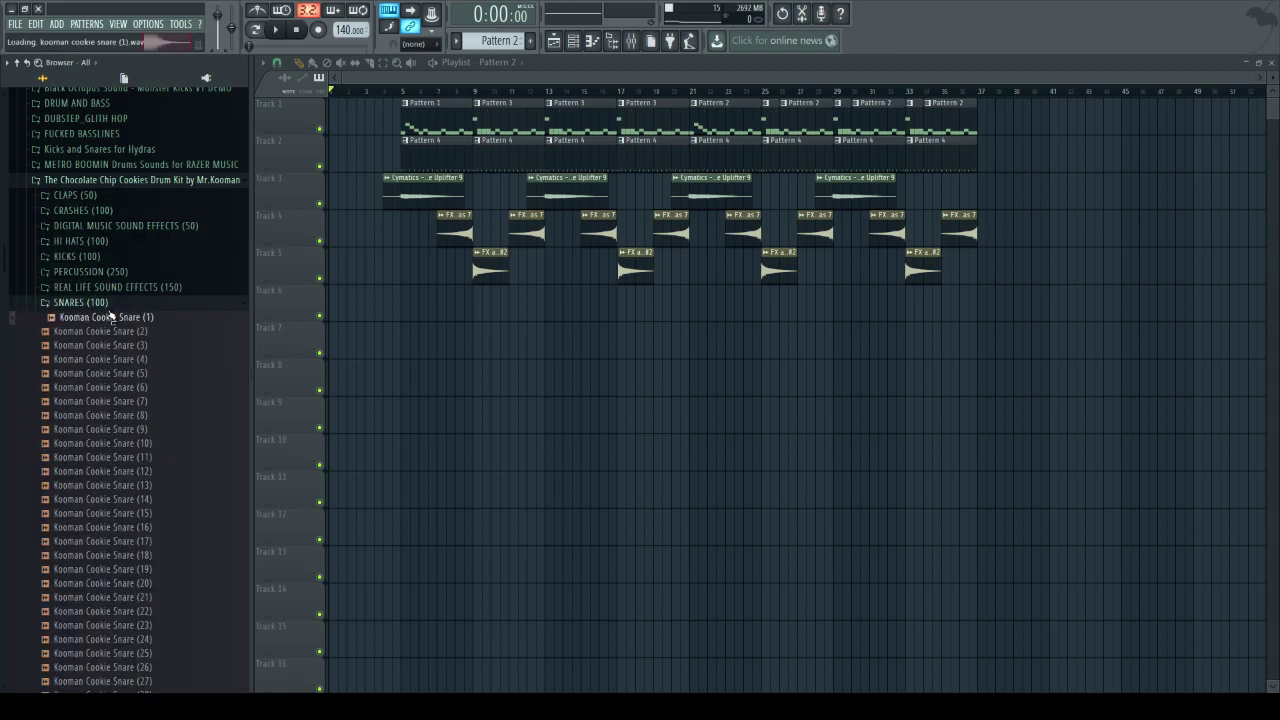
click(112, 317)
click(110, 317)
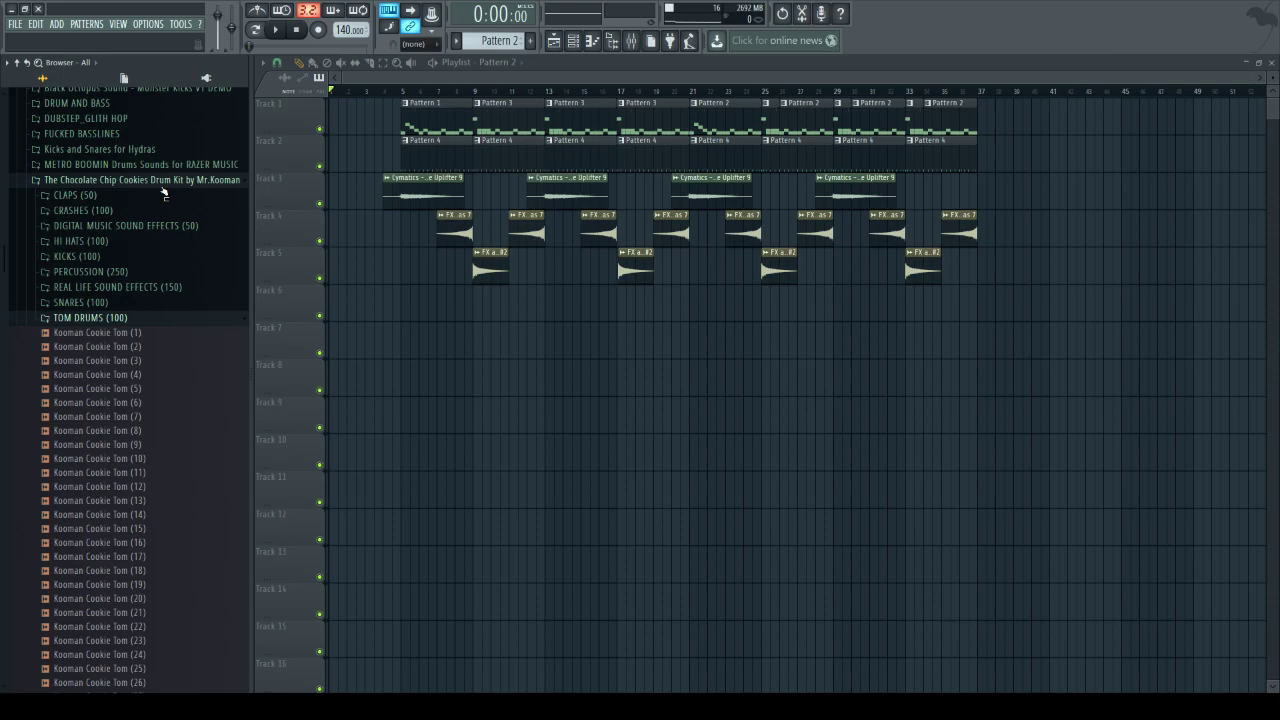
- Audition the Kooman Cookie Tom samples one after another, up to Kooman Cookie Tom (30)
click(199, 349)
click(193, 363)
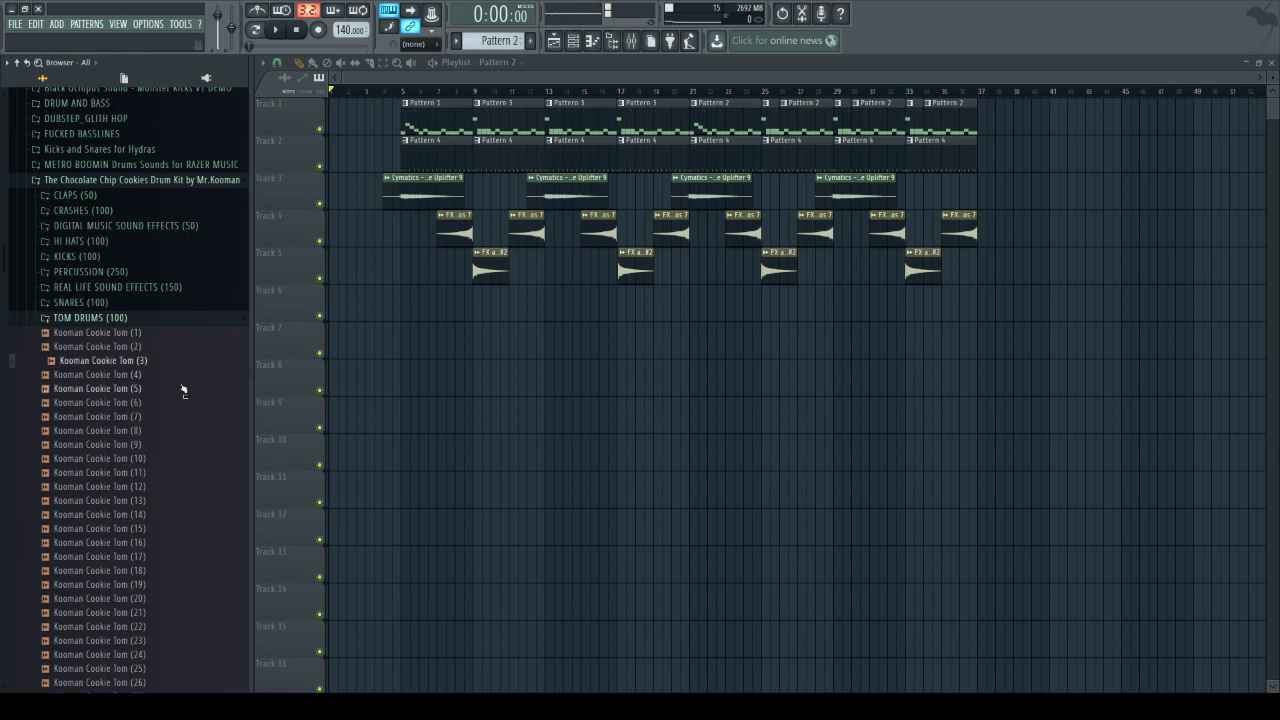
click(184, 390)
scroll(184, 391, down, 2)
click(184, 392)
scroll(185, 395, down, 1)
click(185, 395)
scroll(188, 400, down, 3)
click(188, 438)
key(Down)
key(Down)
key(Down)
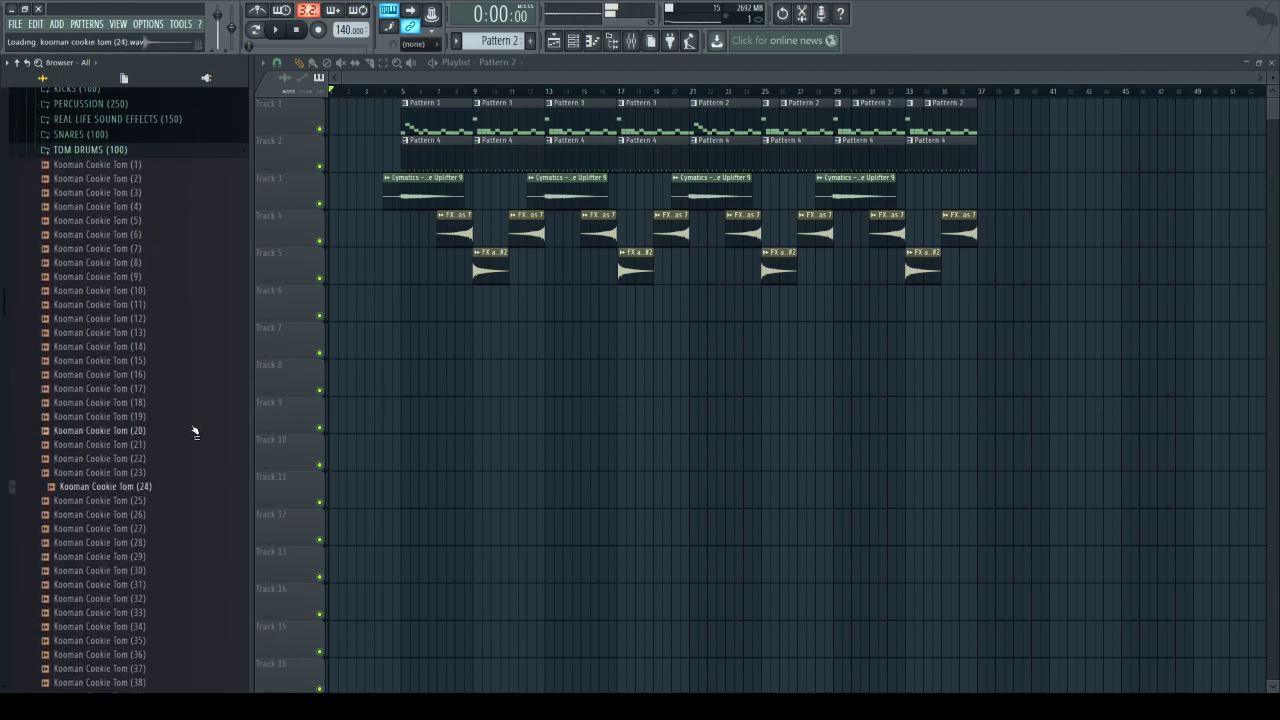
key(Down)
key(Down)
key(Down)
key(Down)
key(Down)
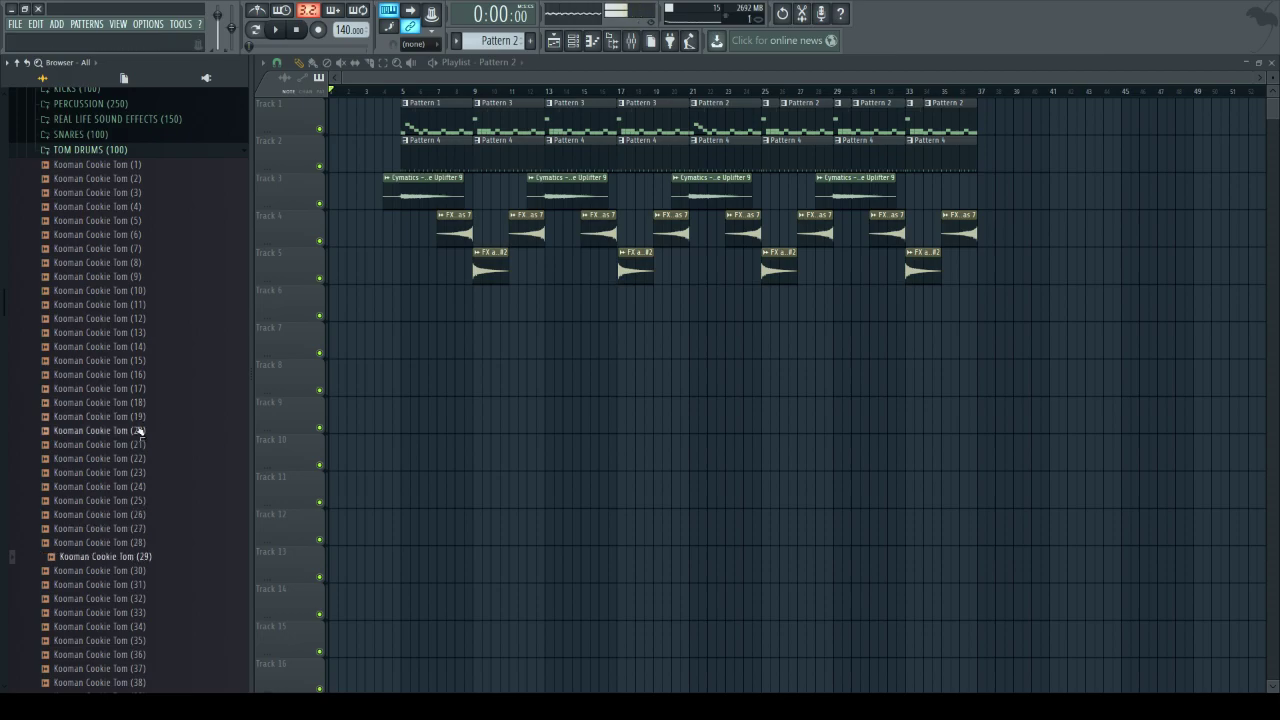
scroll(140, 430, down, 6)
key(Down)
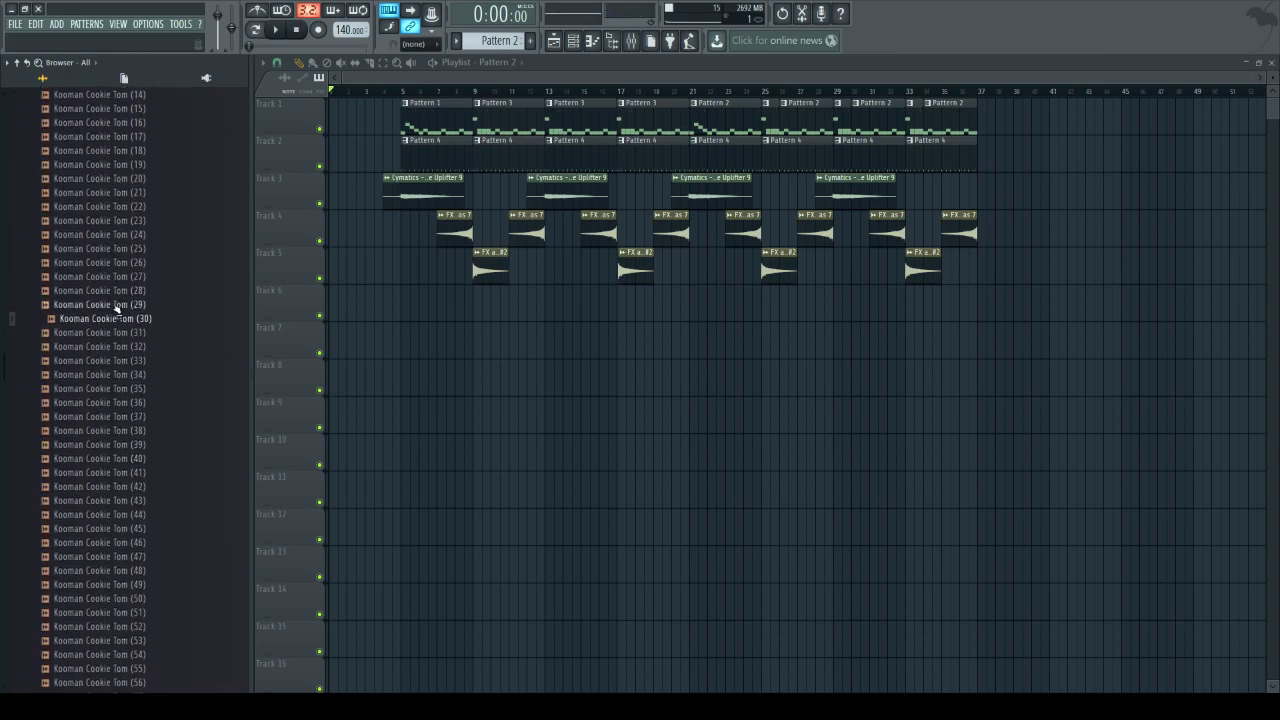
- Audition the Kooman Cookie Tom samples from number 30 onward to choose a tom drum
key(Down)
key(Down)
key(Down)
key(Down)
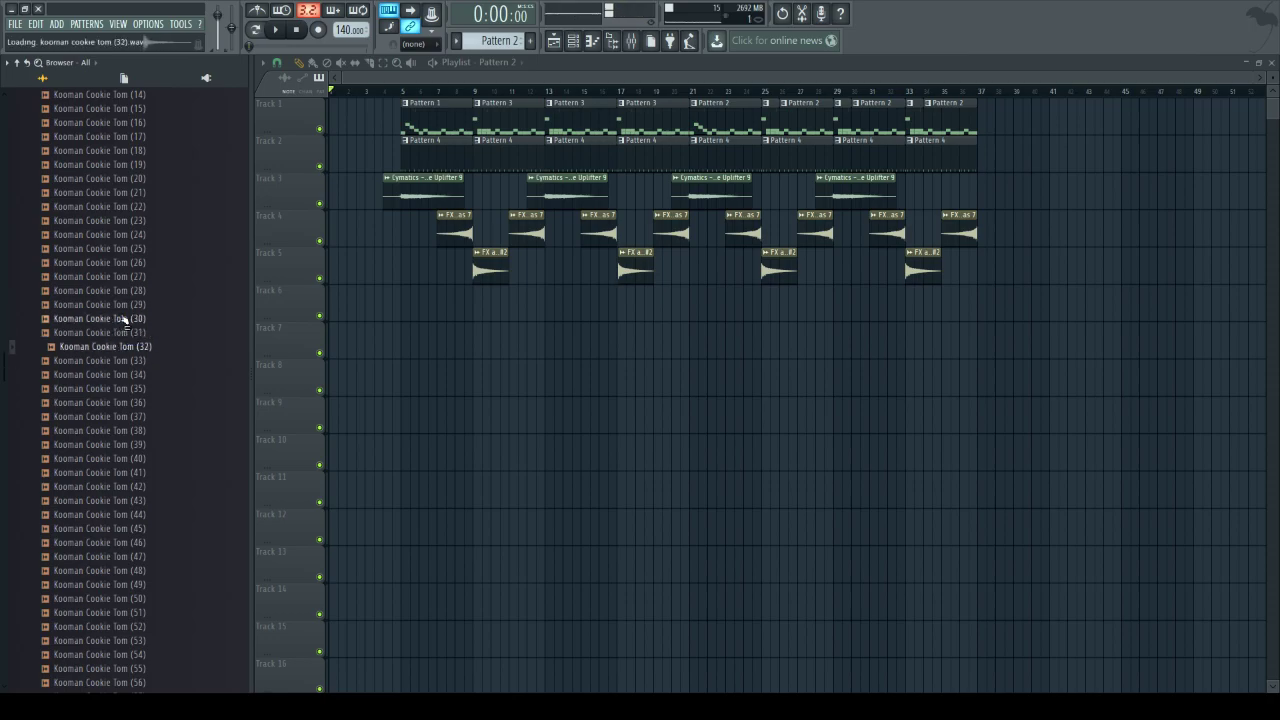
key(Down)
key(Down)
key(Down)
key(Down)
key(Down)
key(Down)
key(Down)
key(Down)
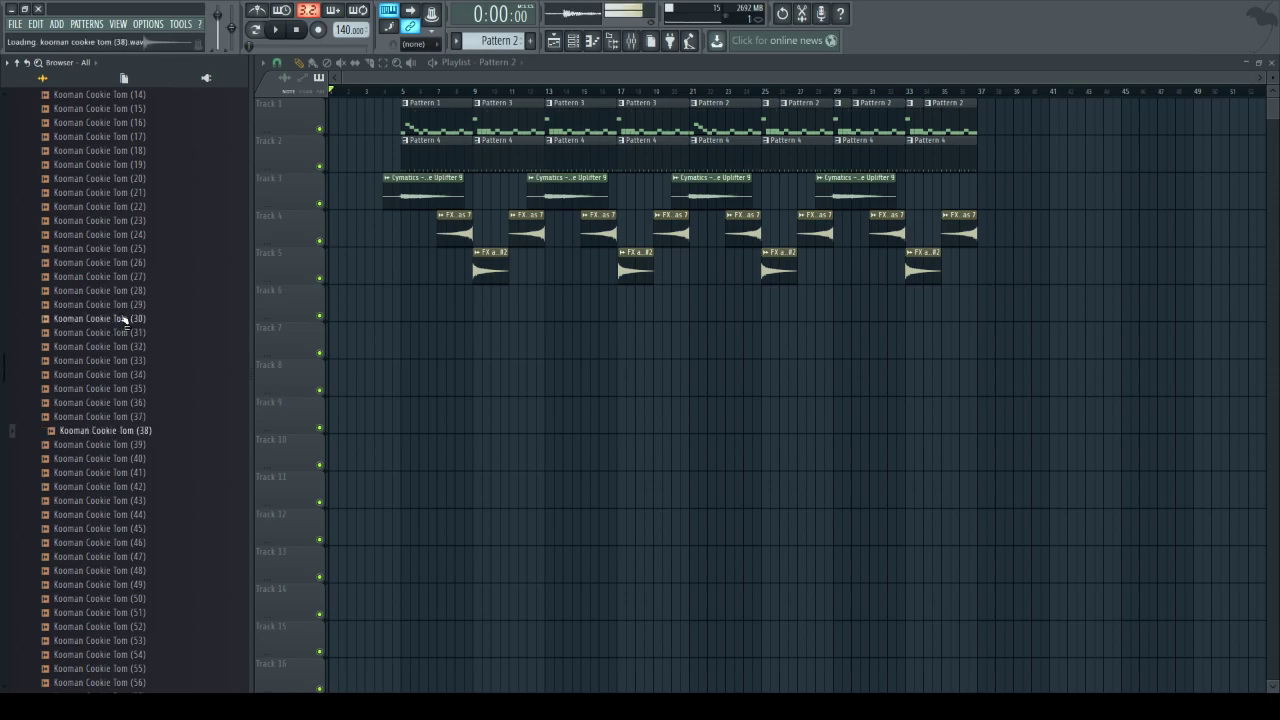
key(Down)
scroll(125, 320, down, 3)
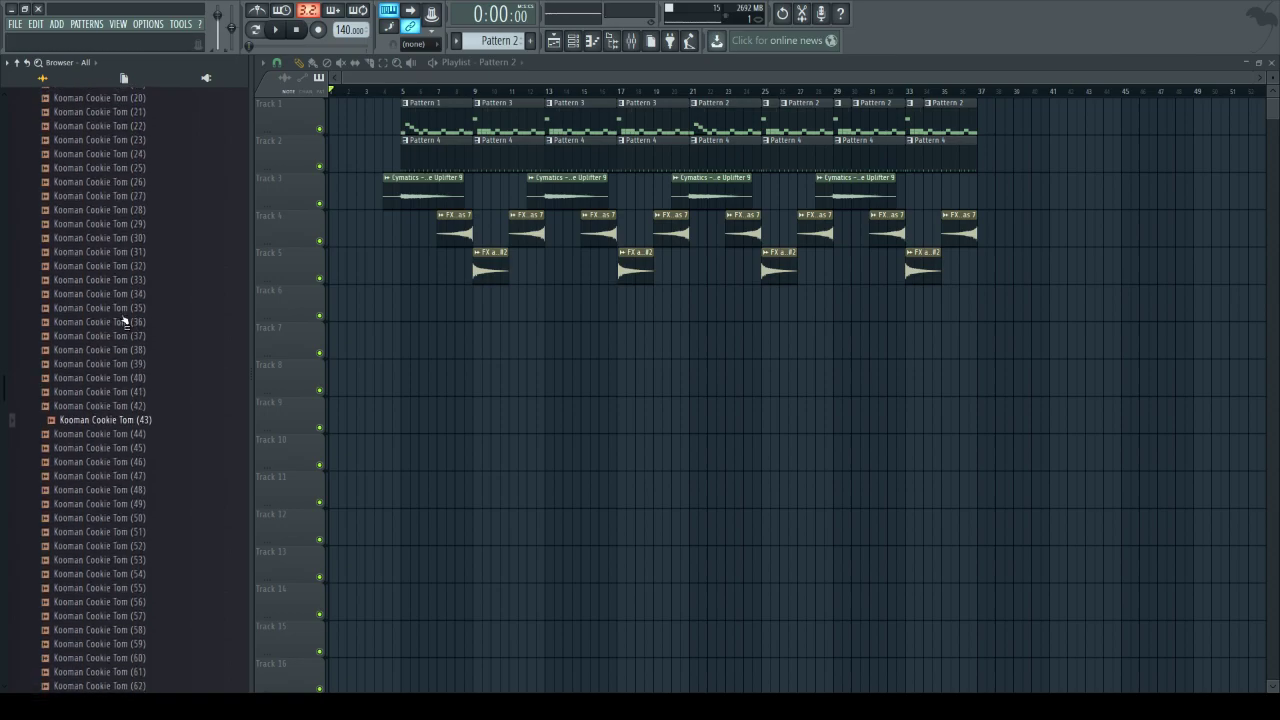
key(Down)
key(Up)
key(Down)
key(Down)
key(Down)
key(Up)
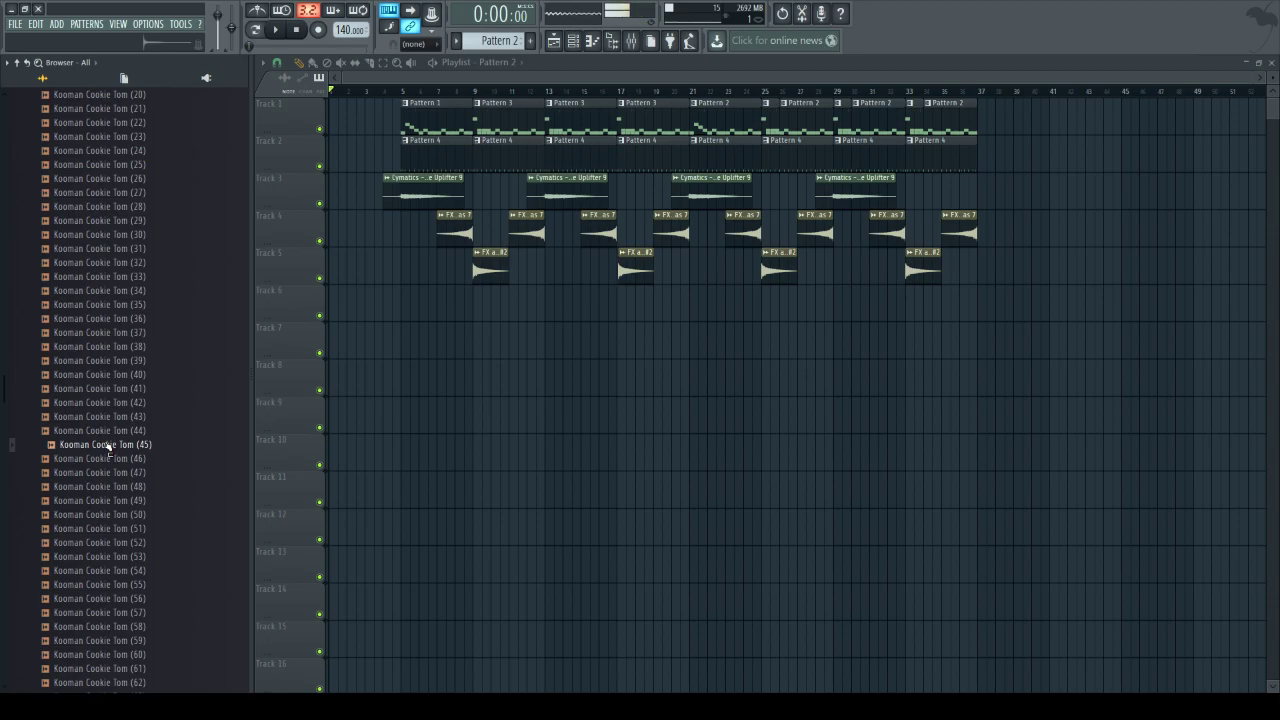
- Load the Kooman Cookie Tom (45) sample into the channel rack as a new channel and open its settings
click(577, 50)
drag(134, 444, 335, 176)
click(341, 176)
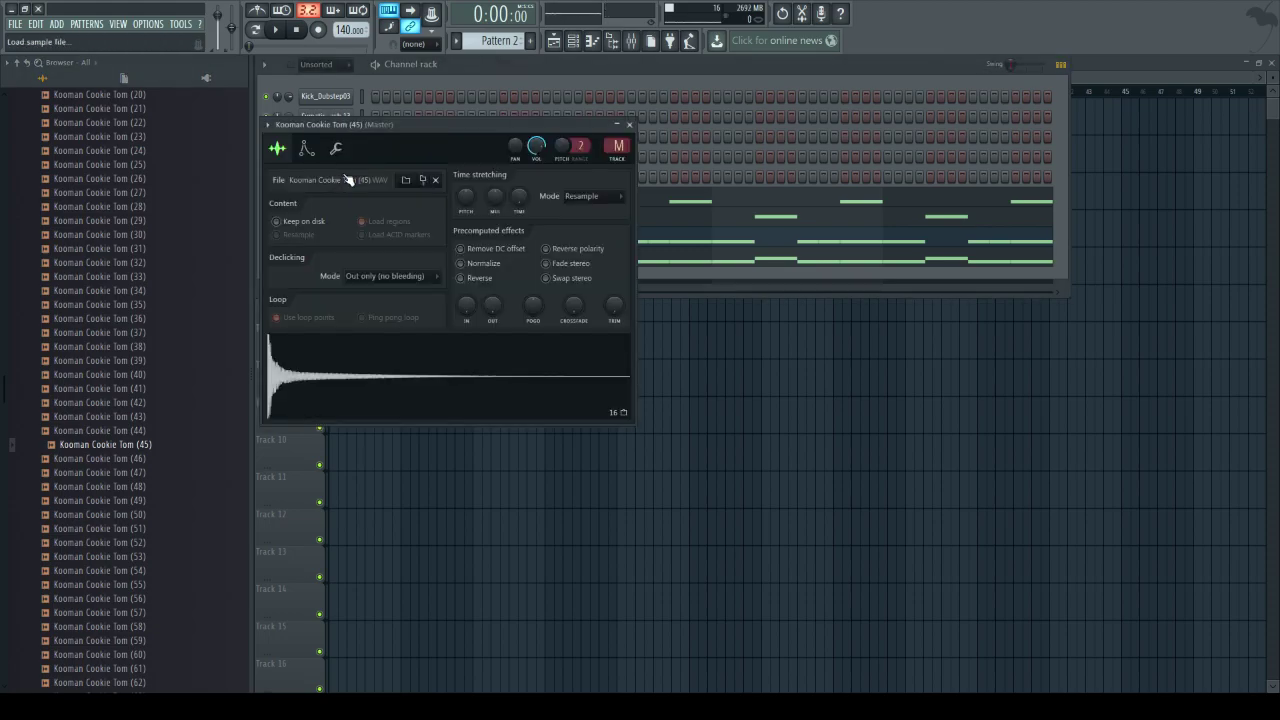
- Trim the tom sample, add a slight fade-out and preview the resulting sound
drag(614, 305, 614, 285)
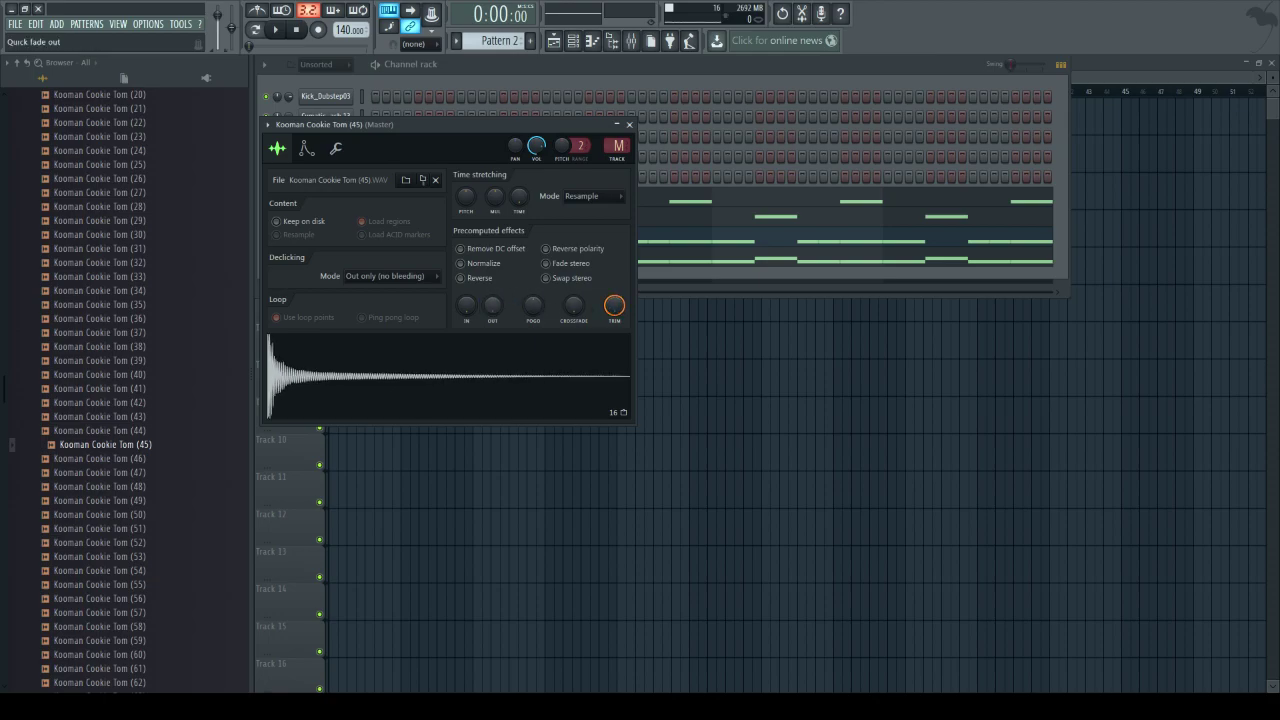
drag(492, 305, 492, 298)
click(479, 372)
click(479, 372)
click(479, 373)
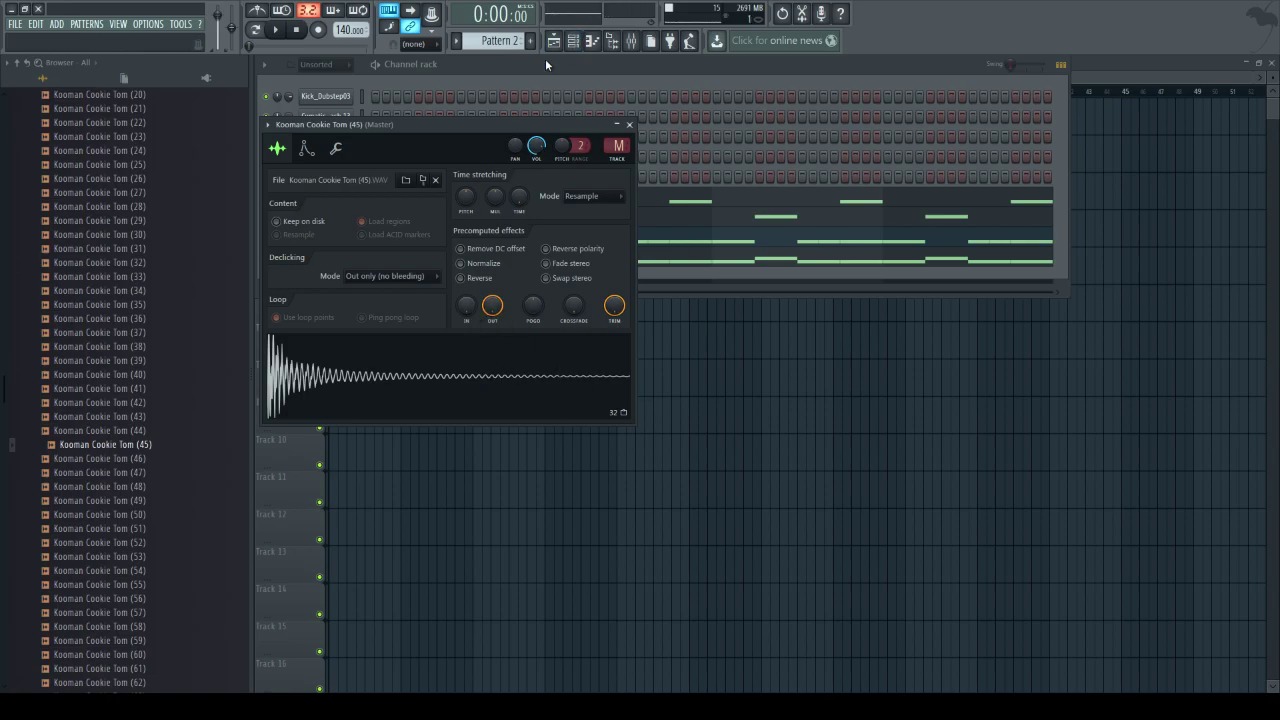
- Create Pattern 5 and open the piano roll of the Kooman Cookie Tom (45) channel
click(545, 87)
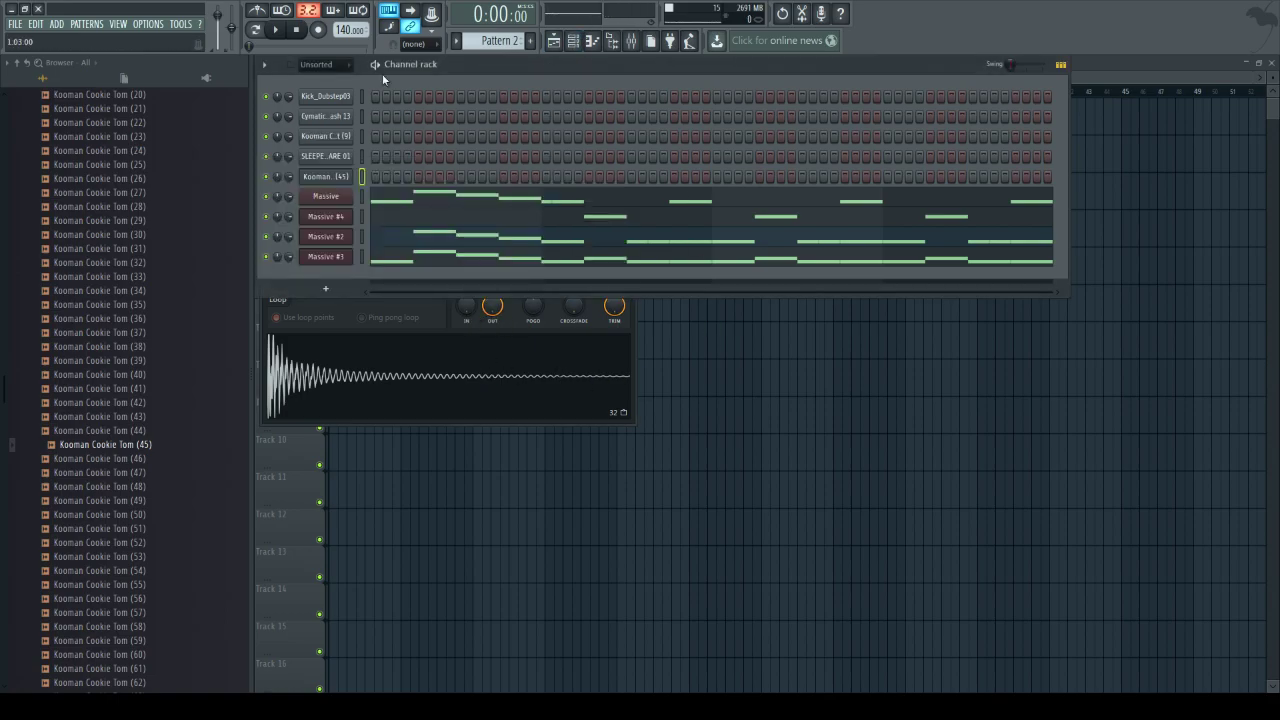
click(531, 40)
key(Return)
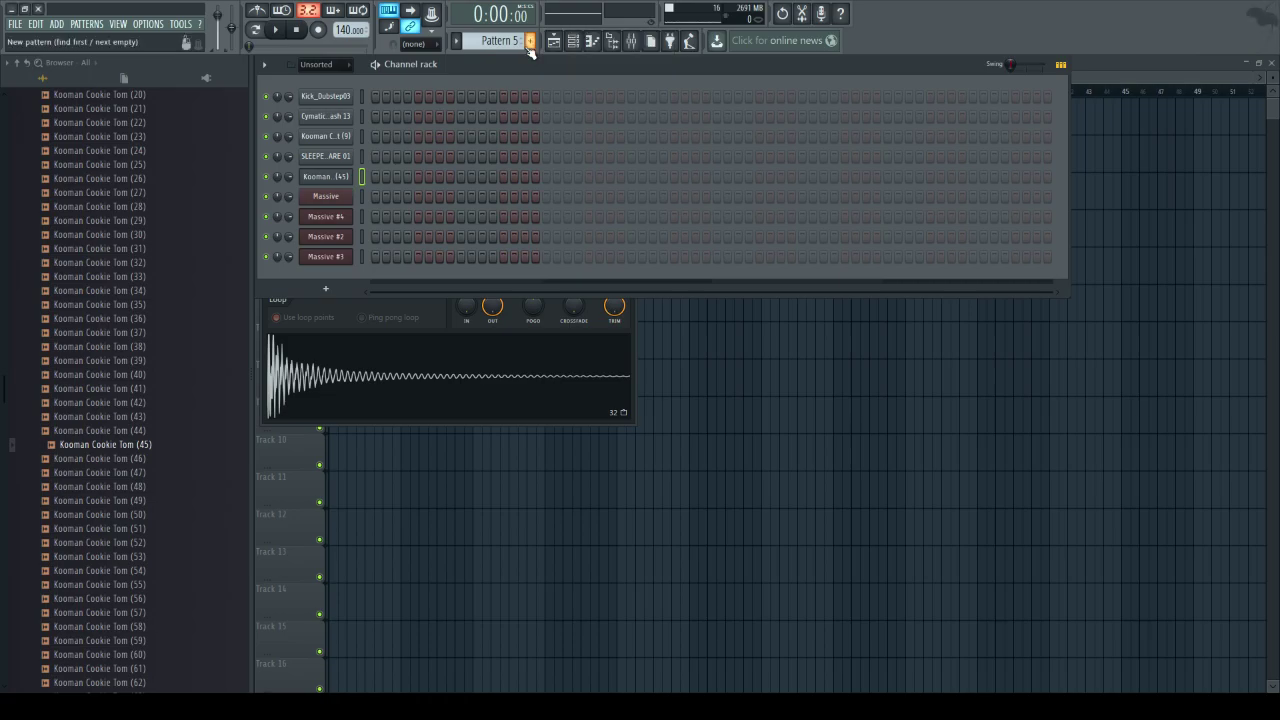
right_click(345, 176)
click(375, 177)
scroll(361, 255, down, 1)
click(282, 295)
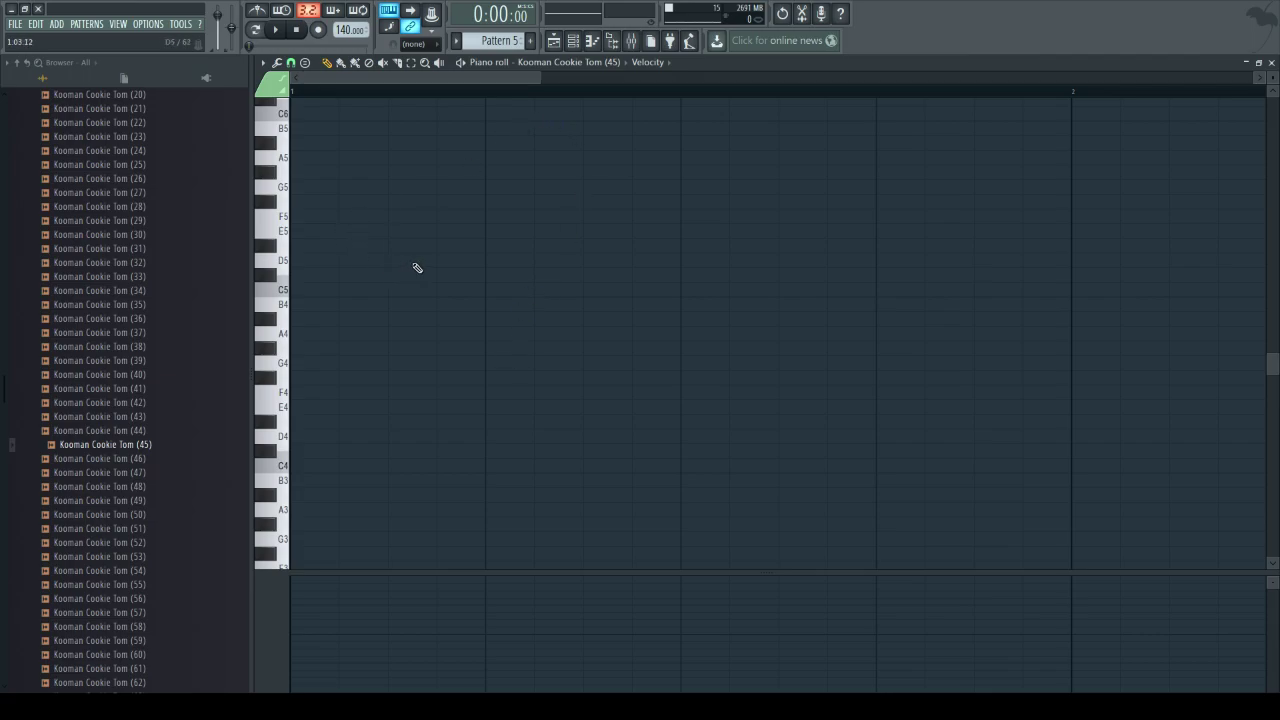
- Draw a C5 note at the start of bar 1 and shorten it to a third of a beat using 1/3 beat snap
drag(400, 290, 309, 283)
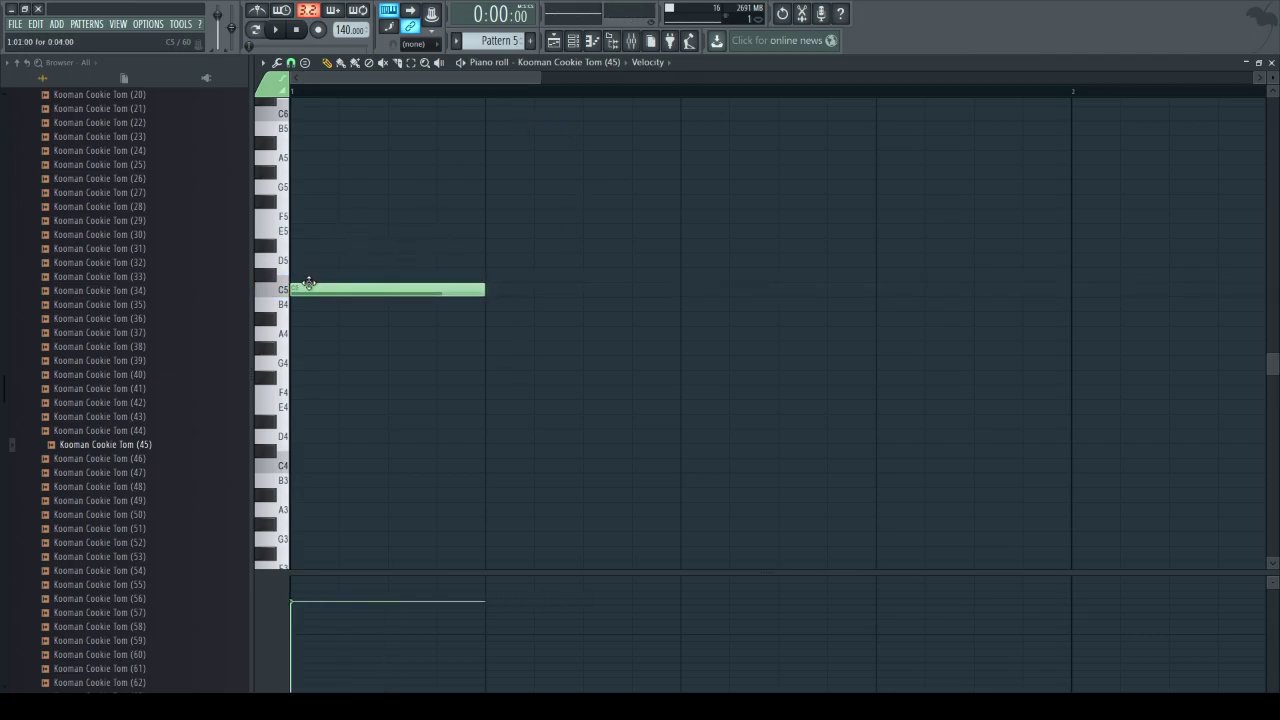
drag(482, 291, 398, 300)
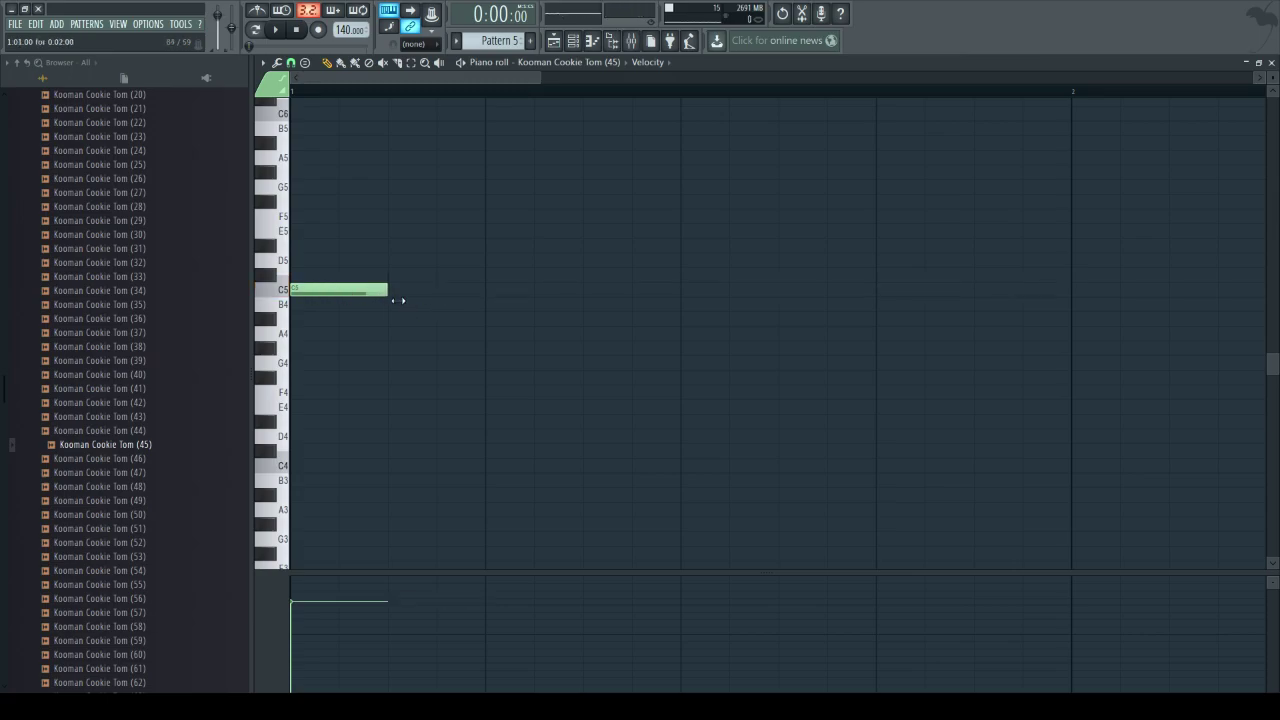
click(291, 63)
click(322, 228)
drag(405, 295, 353, 301)
click(348, 296)
- Add a second note directly after the first, trying A4 and G#4 before settling on G4
click(362, 346)
drag(362, 346, 360, 320)
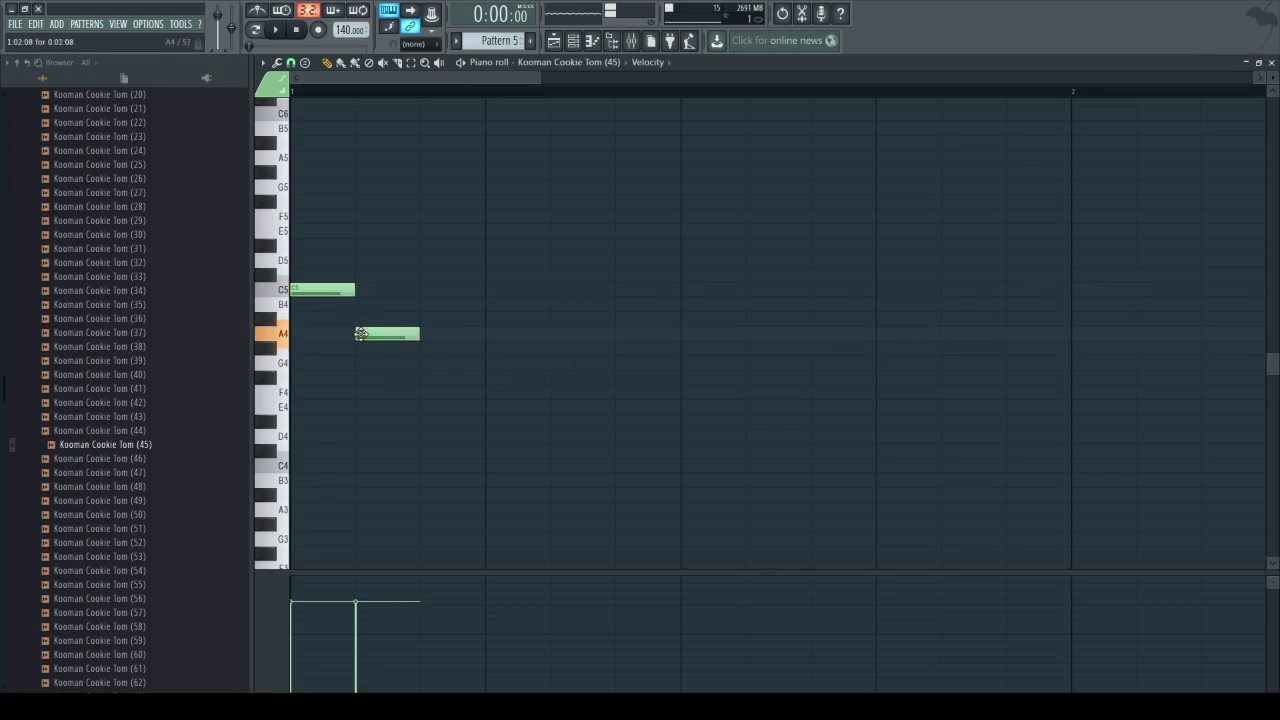
drag(361, 333, 360, 347)
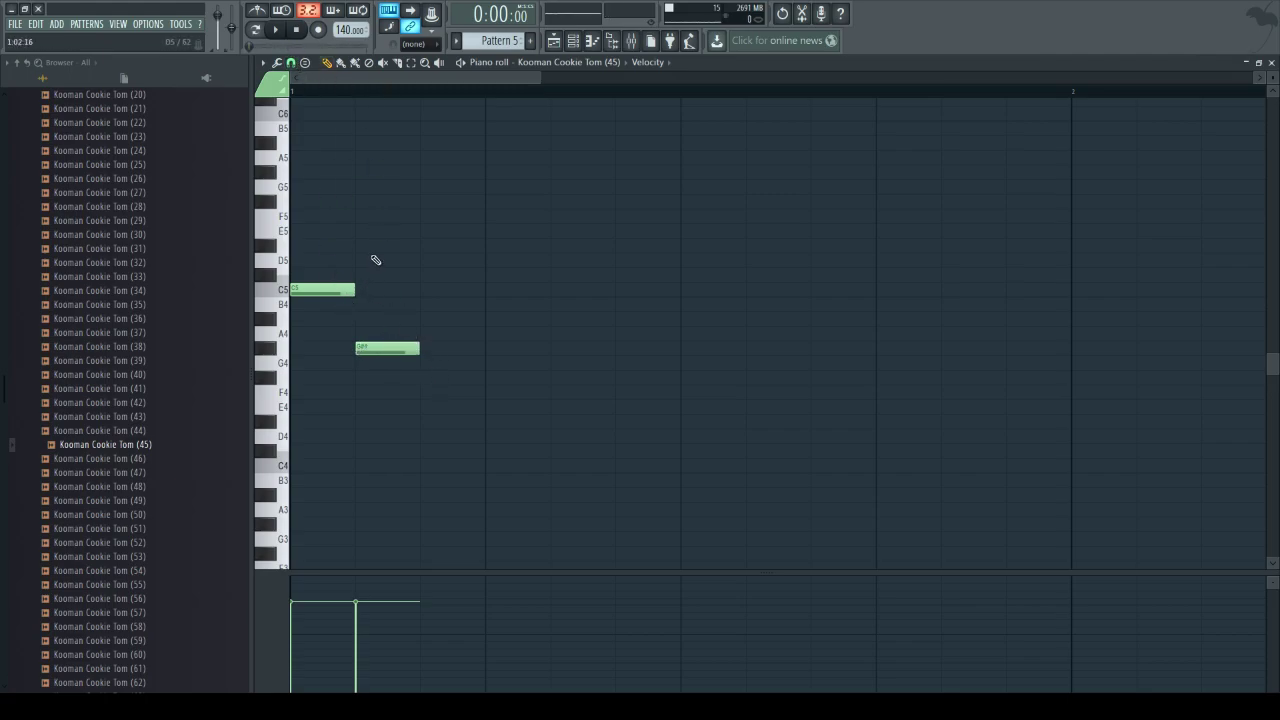
click(332, 288)
click(364, 365)
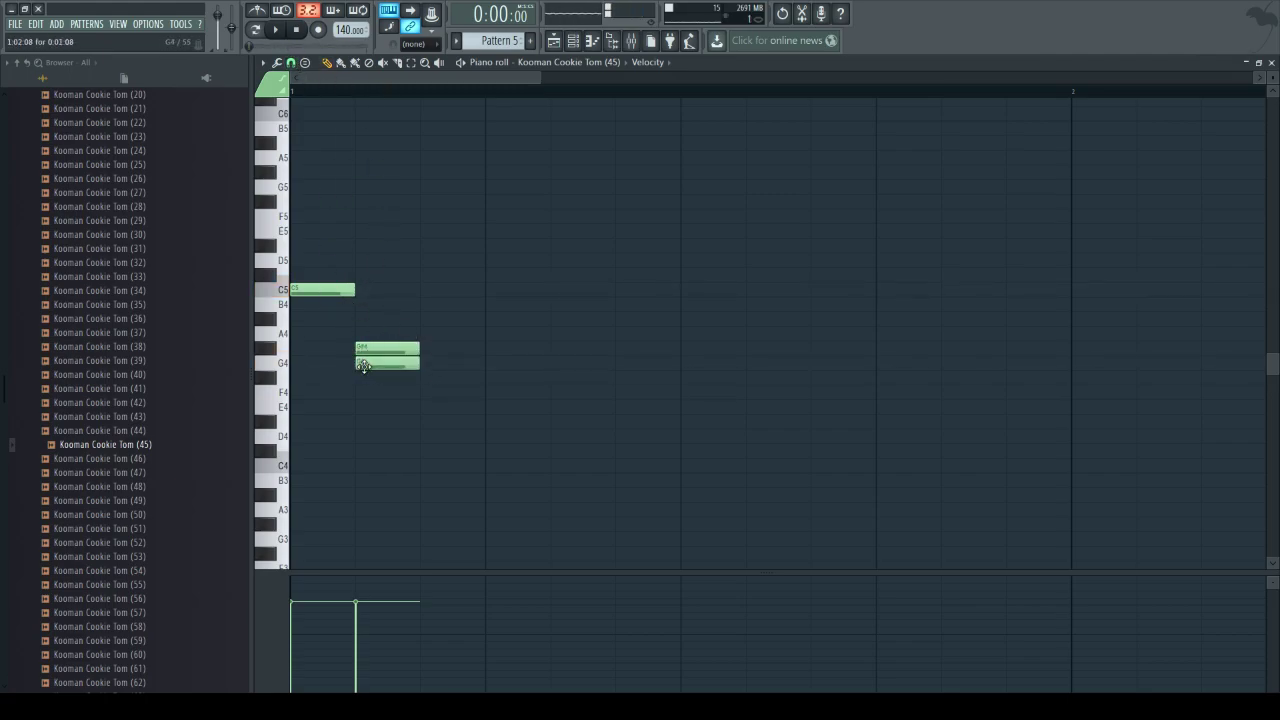
right_click(365, 349)
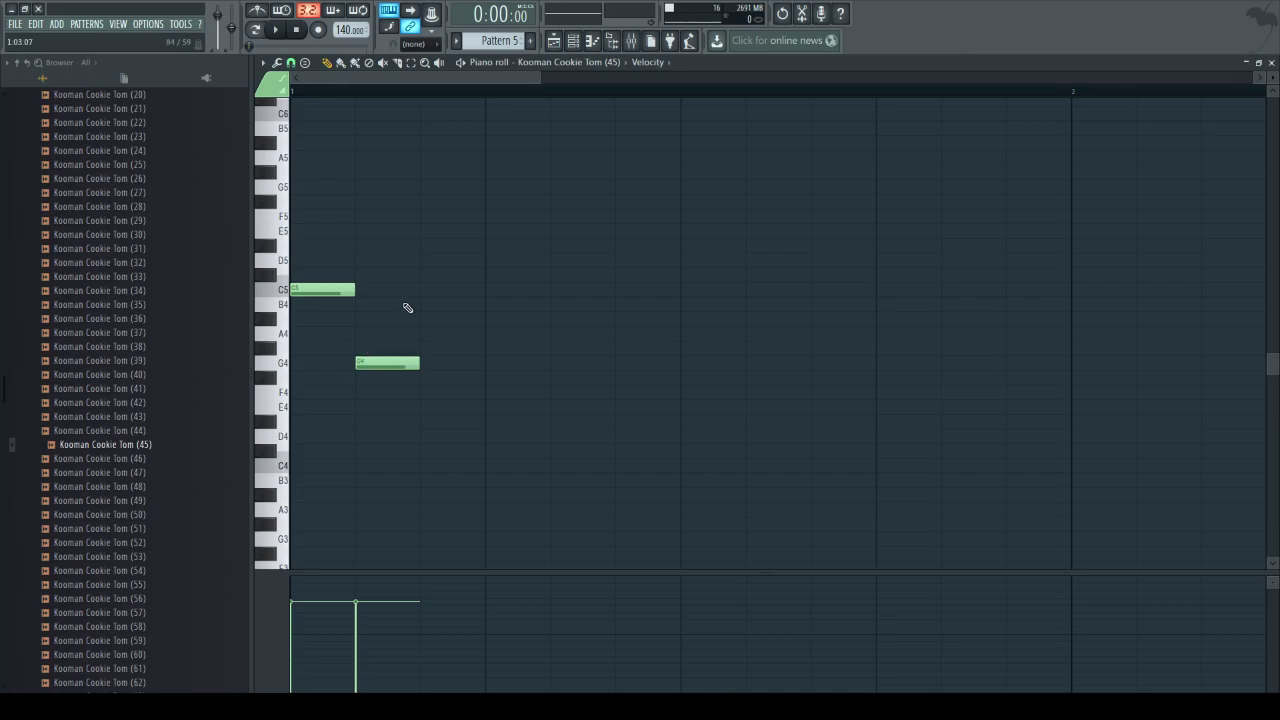
- Add a C5 note on beat 2 and play the pattern on its own in pattern mode
click(488, 291)
click(260, 30)
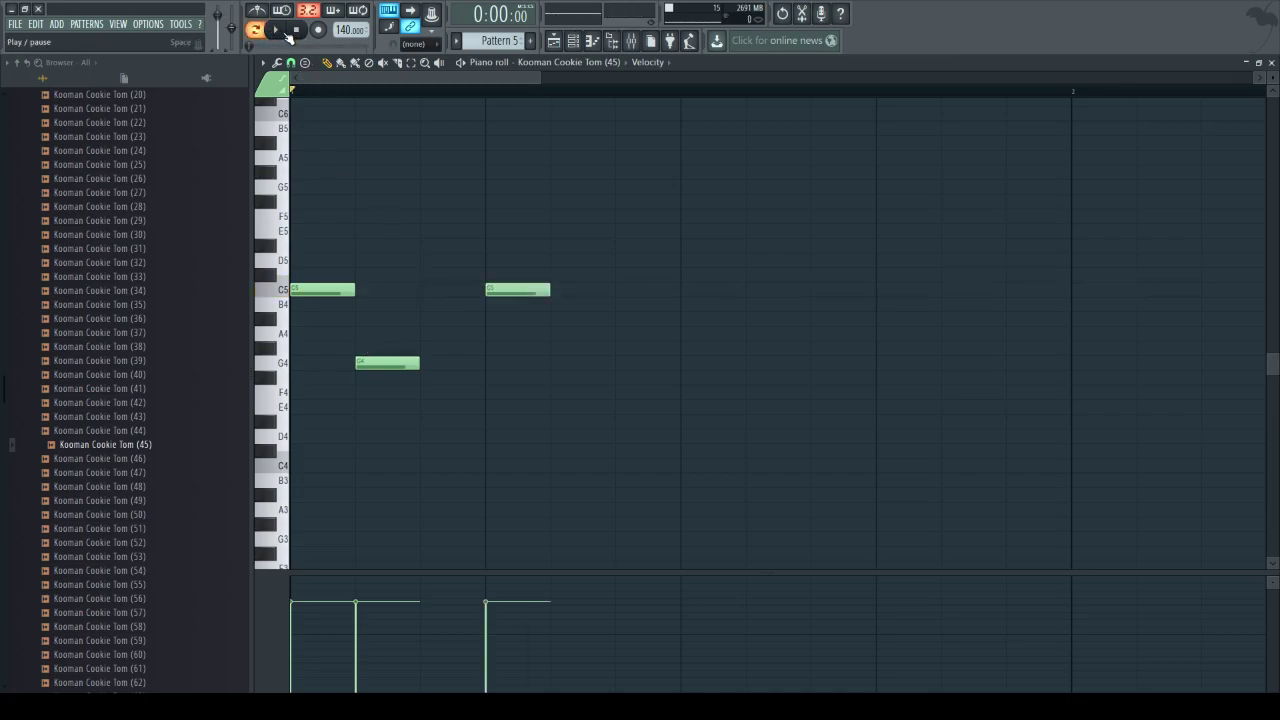
click(281, 31)
click(294, 31)
- Replace the G4 note with a G#4 note half a beat in, using 1/4 beat snap, and play the pattern
right_click(375, 364)
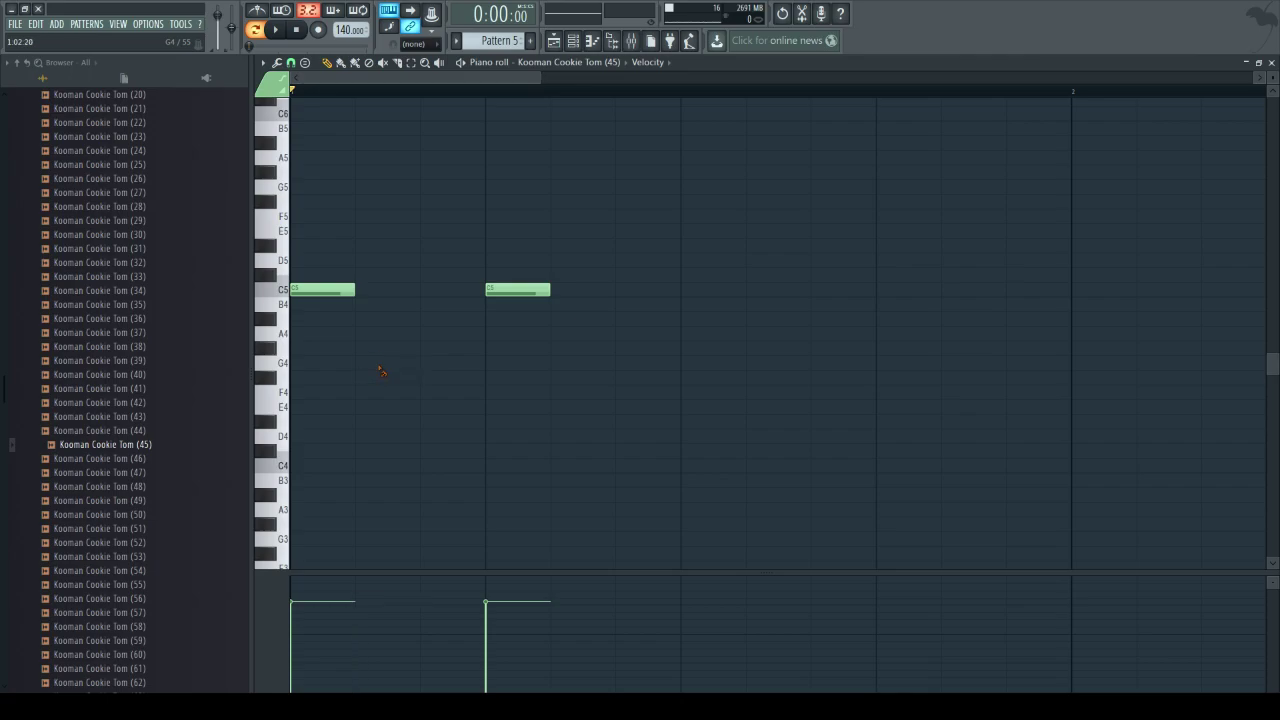
click(291, 62)
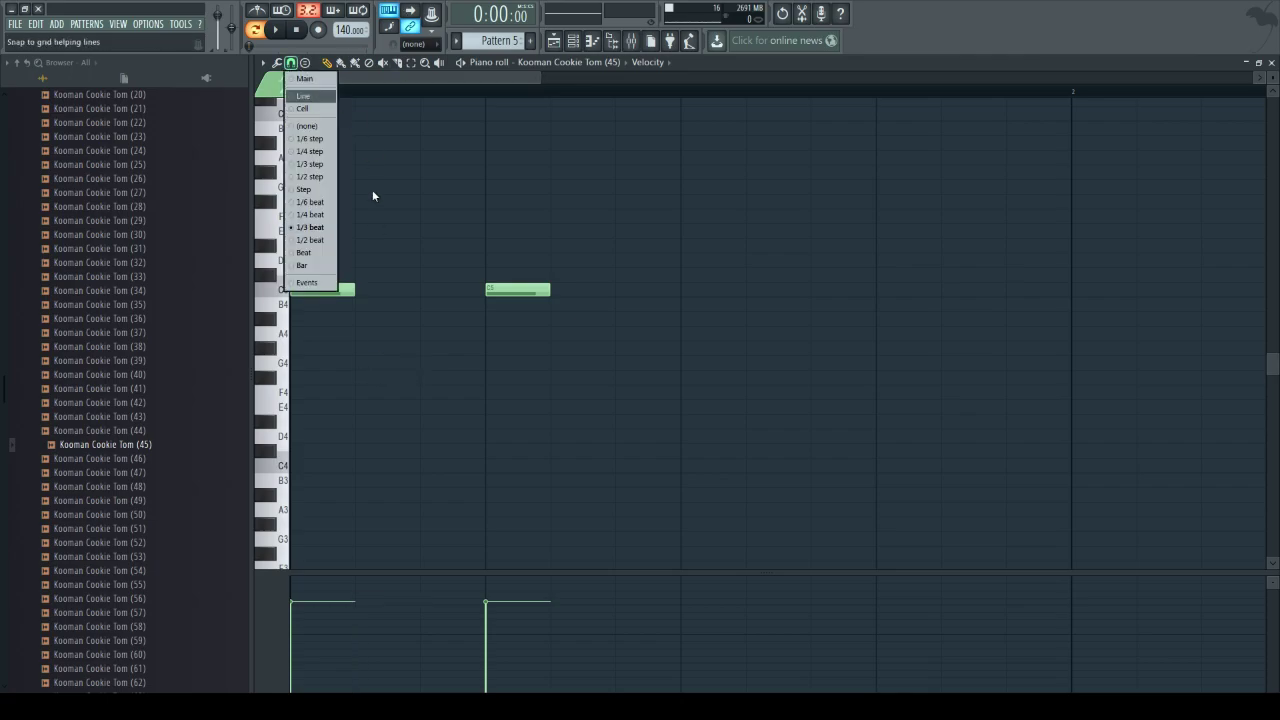
click(312, 214)
click(404, 362)
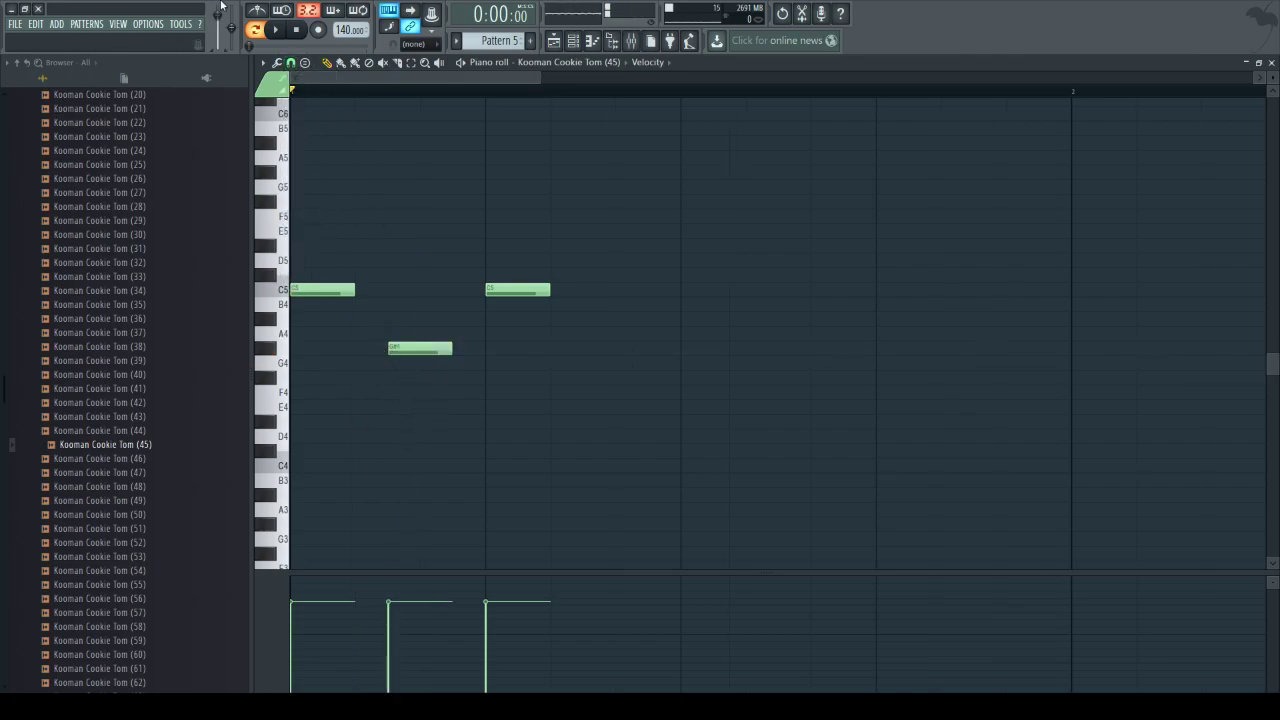
click(275, 33)
click(297, 32)
click(343, 290)
click(362, 332)
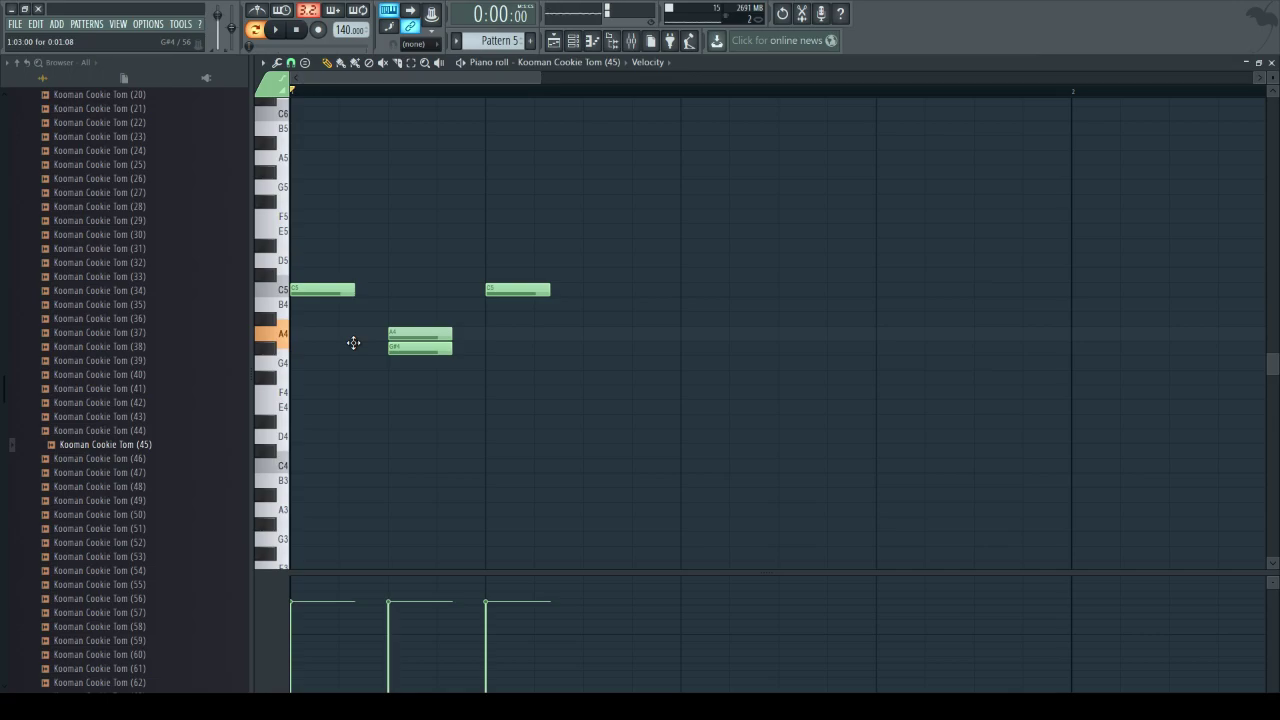
right_click(394, 333)
- With snap at 1/3 beat, place A4 and G4 on the second and third thirds of beat 1, replacing the G#4 note, and play the pattern
click(291, 62)
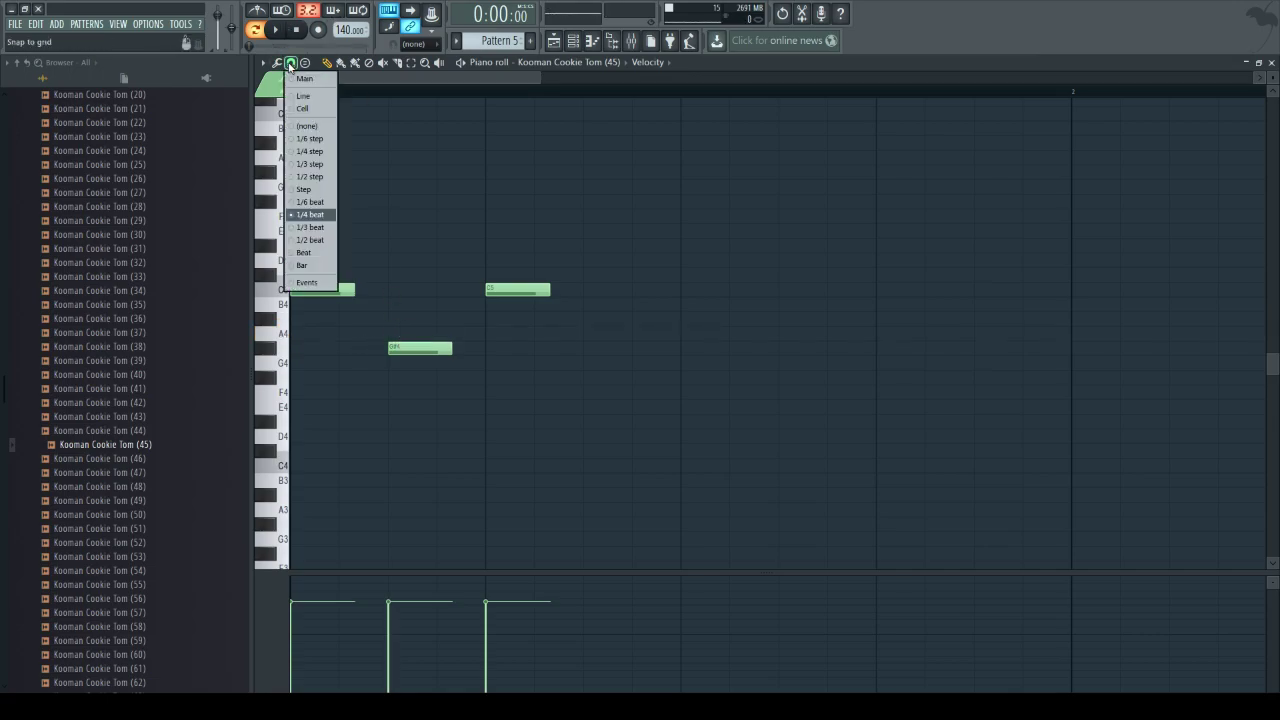
click(317, 228)
click(358, 332)
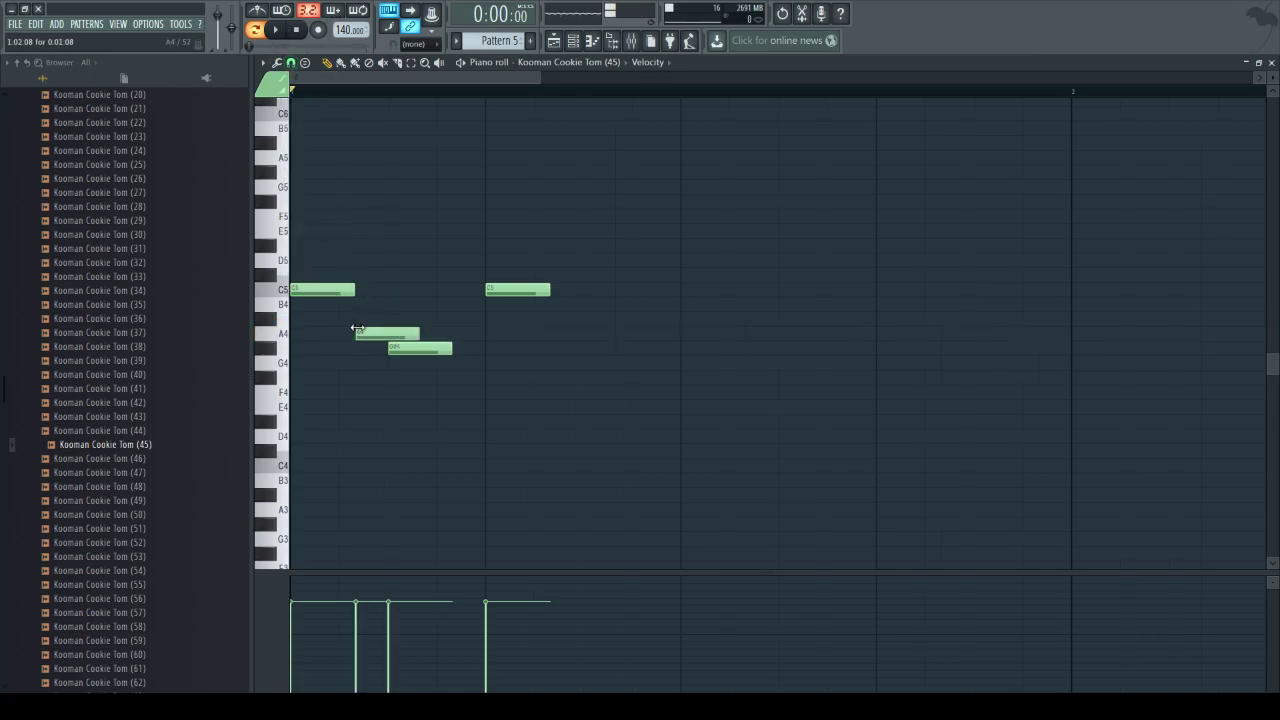
click(361, 316)
click(330, 290)
click(366, 320)
right_click(366, 320)
click(422, 363)
right_click(409, 349)
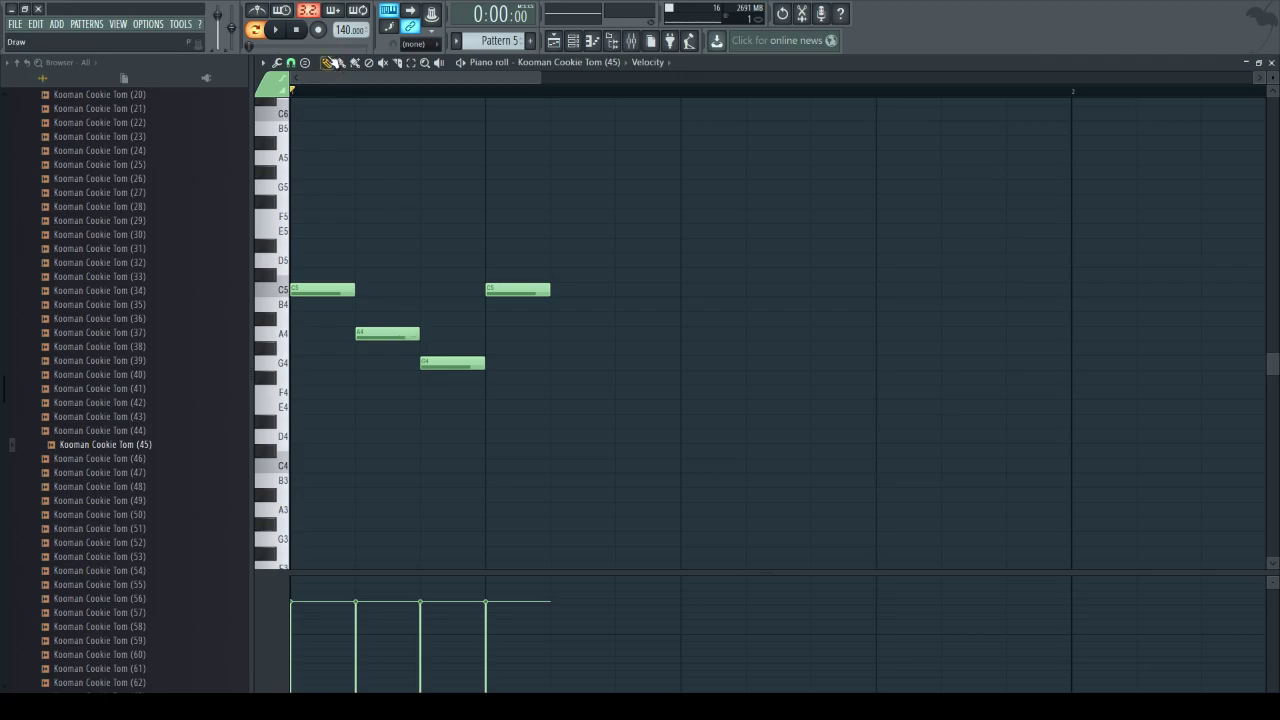
key(space)
key(space)
- Audition kick samples in the KICKS (100) folder of The Chocolate Chip Cookies Drum Kit
scroll(103, 346, up, 10)
scroll(107, 463, down, 1)
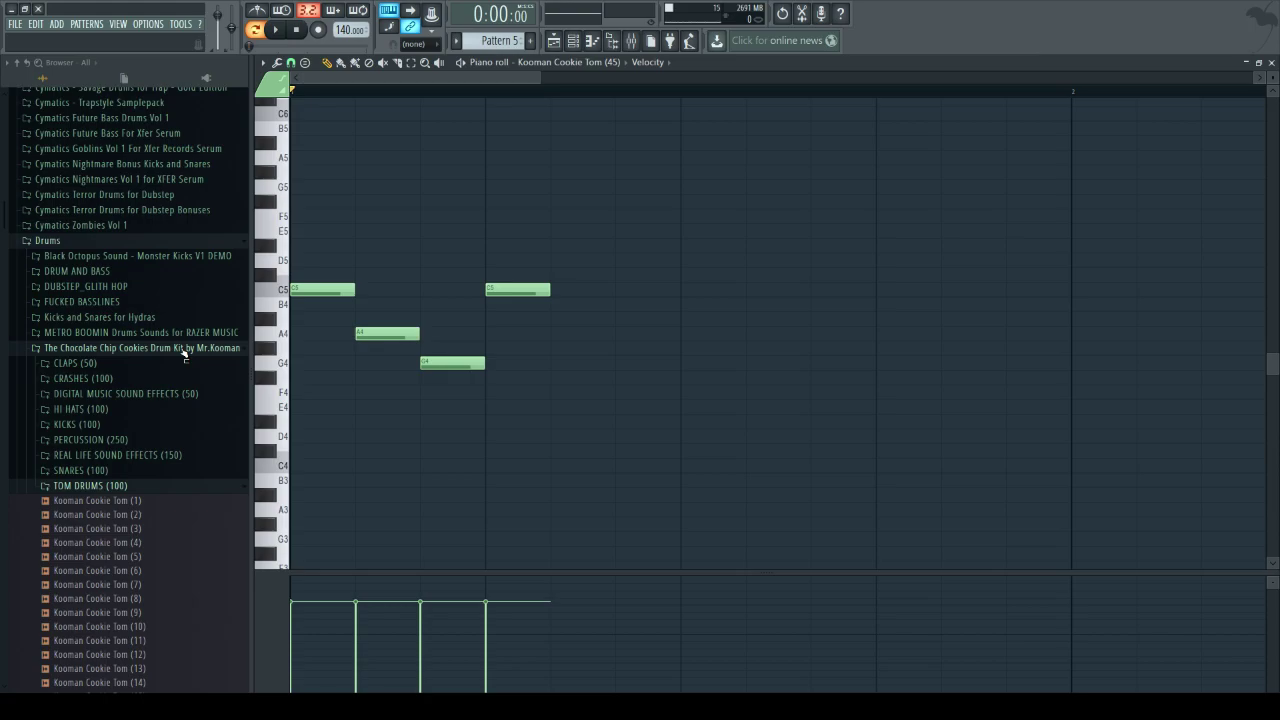
scroll(187, 360, down, 4)
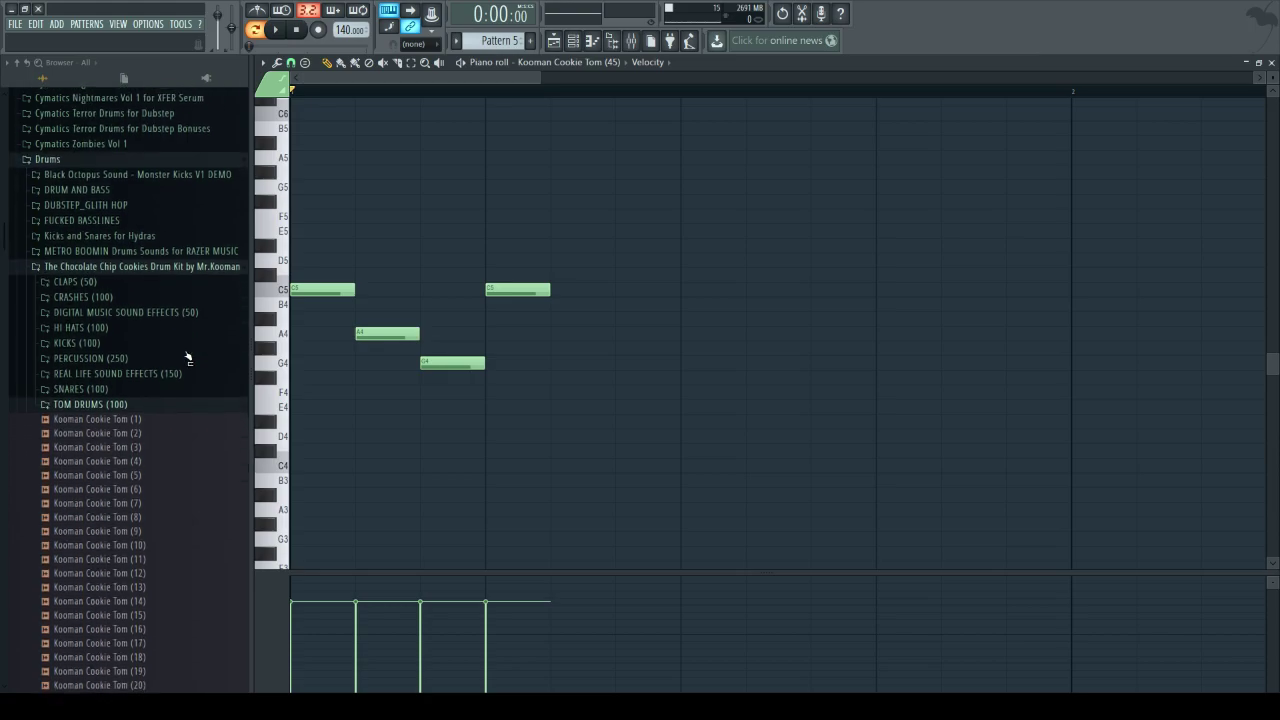
click(90, 340)
click(128, 384)
click(132, 398)
click(135, 412)
click(131, 467)
click(129, 496)
click(127, 524)
click(124, 538)
click(130, 552)
scroll(132, 546, down, 3)
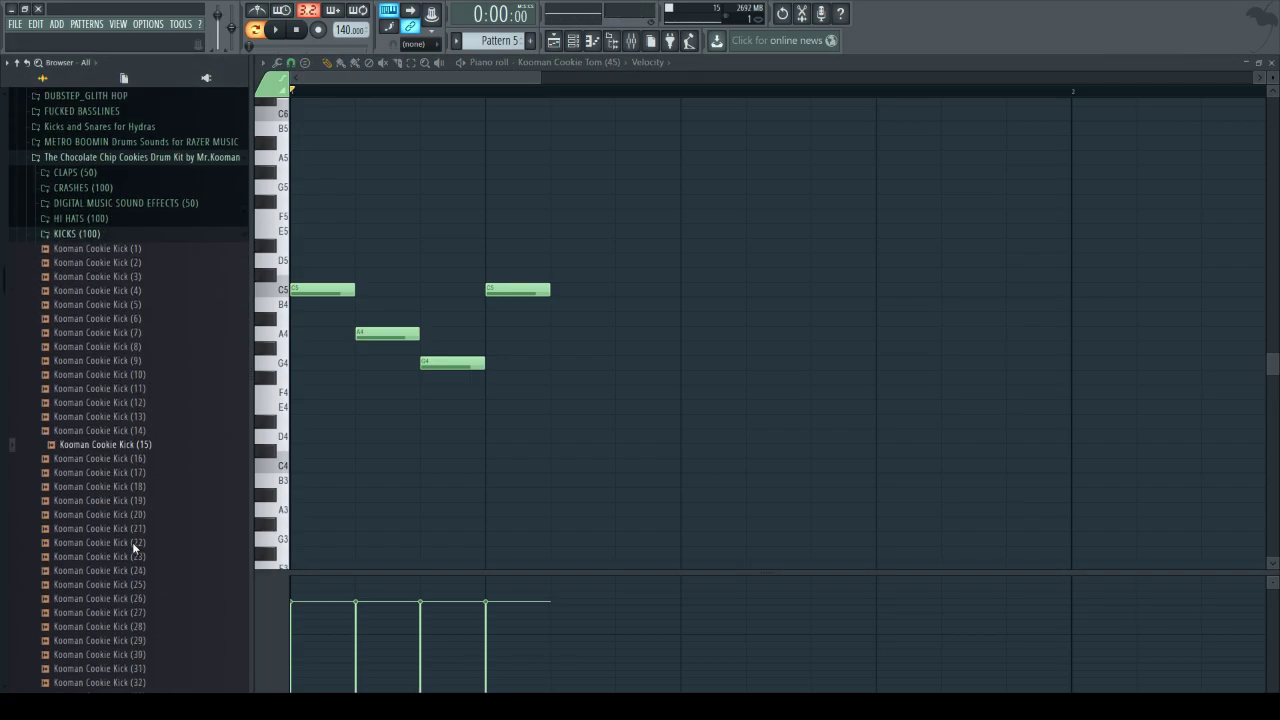
click(132, 547)
scroll(133, 544, down, 2)
click(138, 525)
click(145, 453)
click(148, 369)
click(143, 341)
click(125, 313)
click(137, 298)
click(137, 286)
click(137, 257)
scroll(137, 274, down, 8)
click(137, 230)
scroll(138, 300, down, 1)
scroll(150, 400, up, 12)
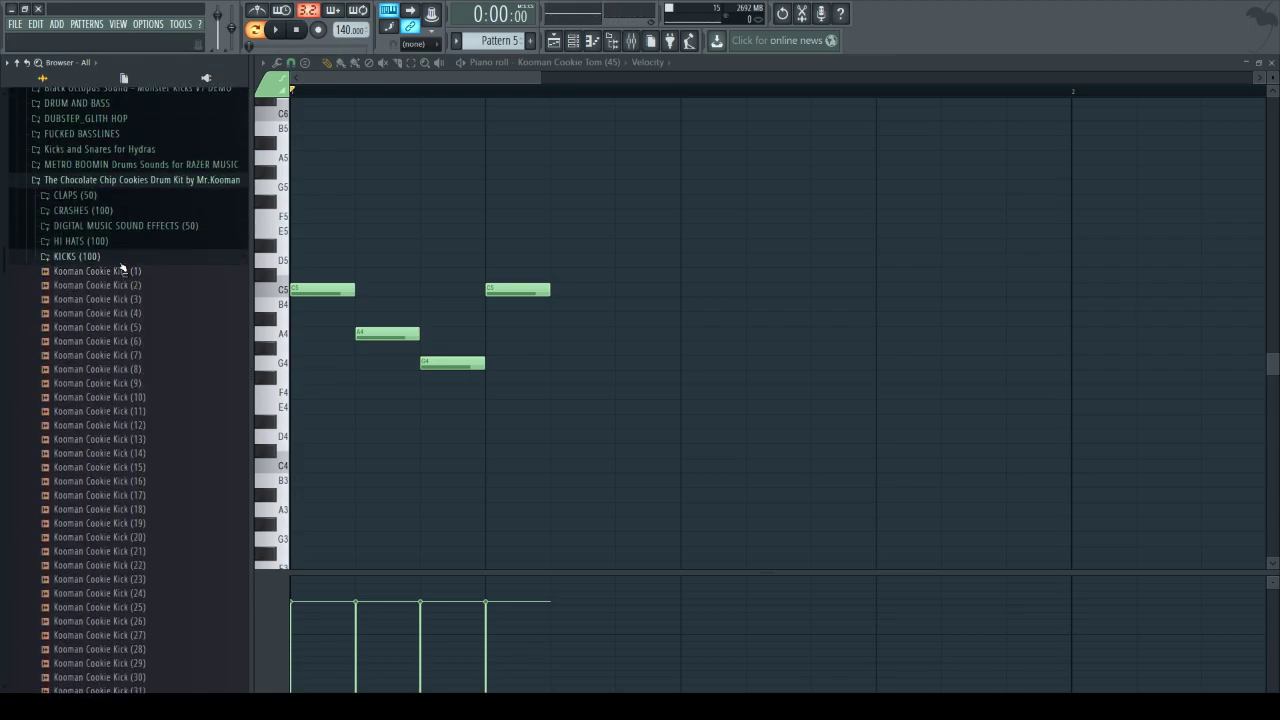
- Close the kicks folder and audition several samples from the DIGITAL MUSIC SOUND EFFECTS (50) folder
click(78, 257)
click(132, 226)
click(137, 283)
click(140, 339)
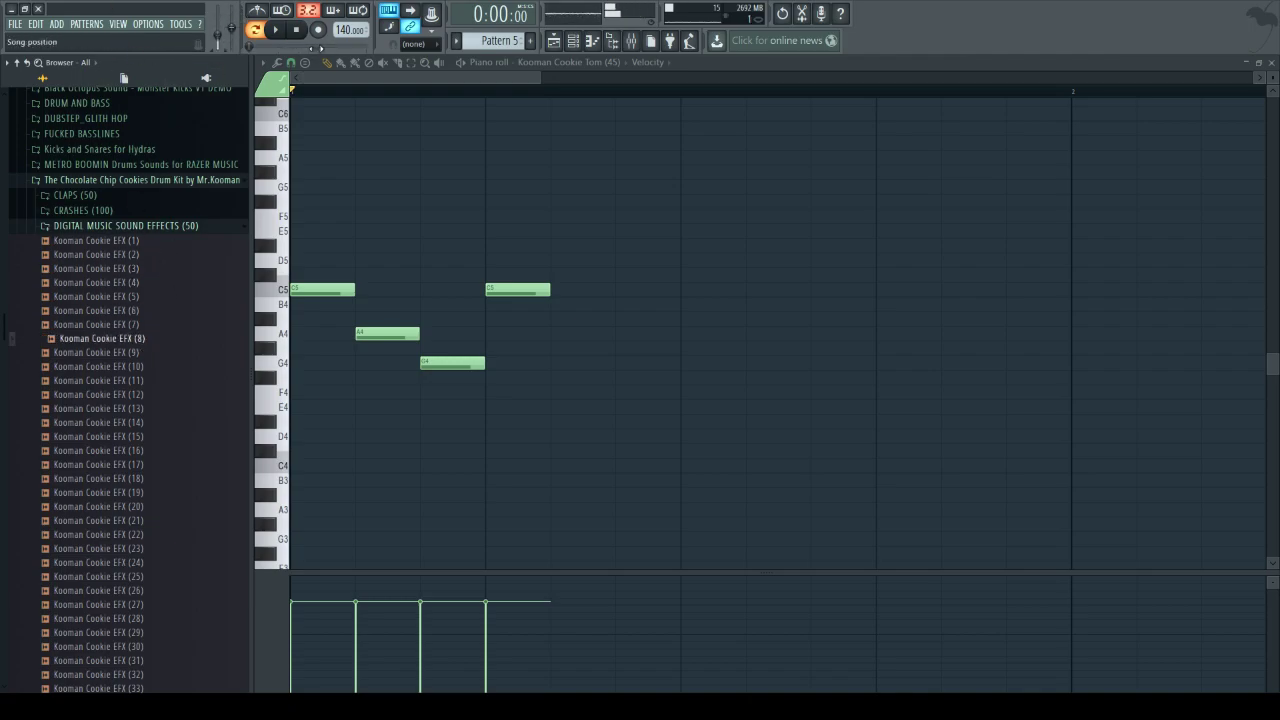
click(175, 423)
scroll(174, 423, down, 2)
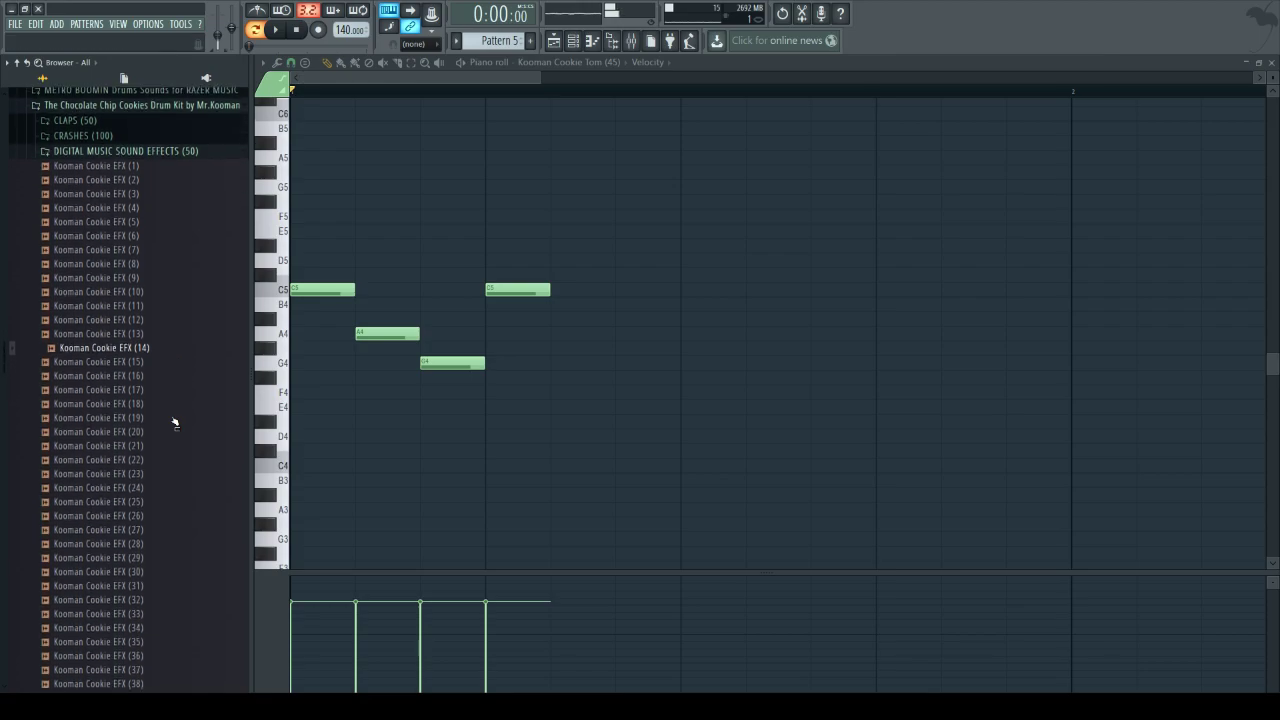
click(165, 397)
click(157, 438)
scroll(159, 452, down, 1)
scroll(155, 450, up, 6)
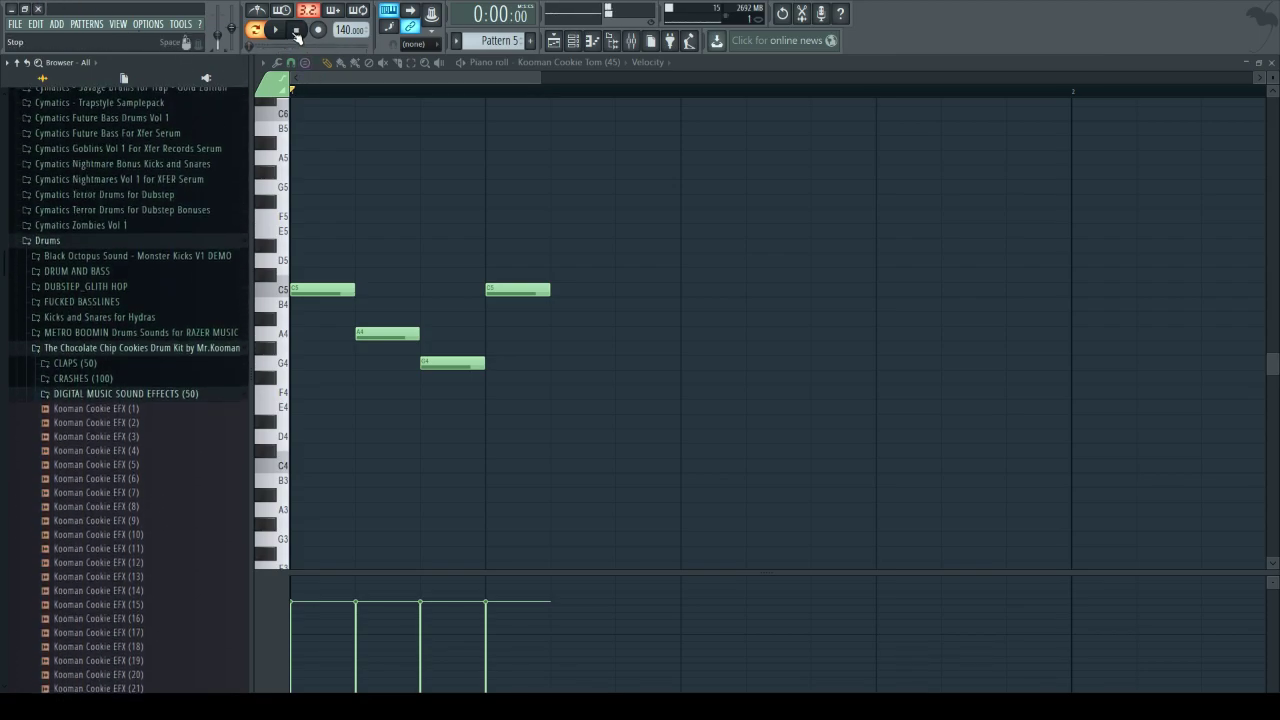
click(127, 350)
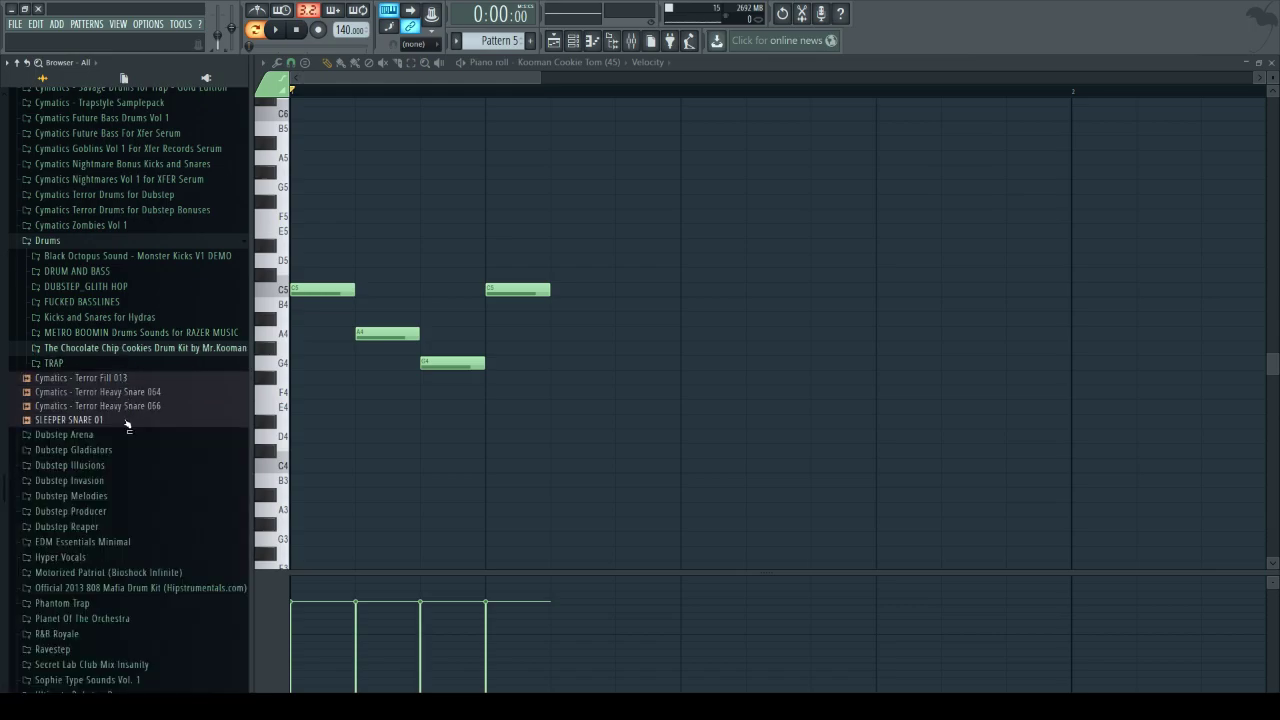
click(145, 350)
scroll(140, 370, down, 3)
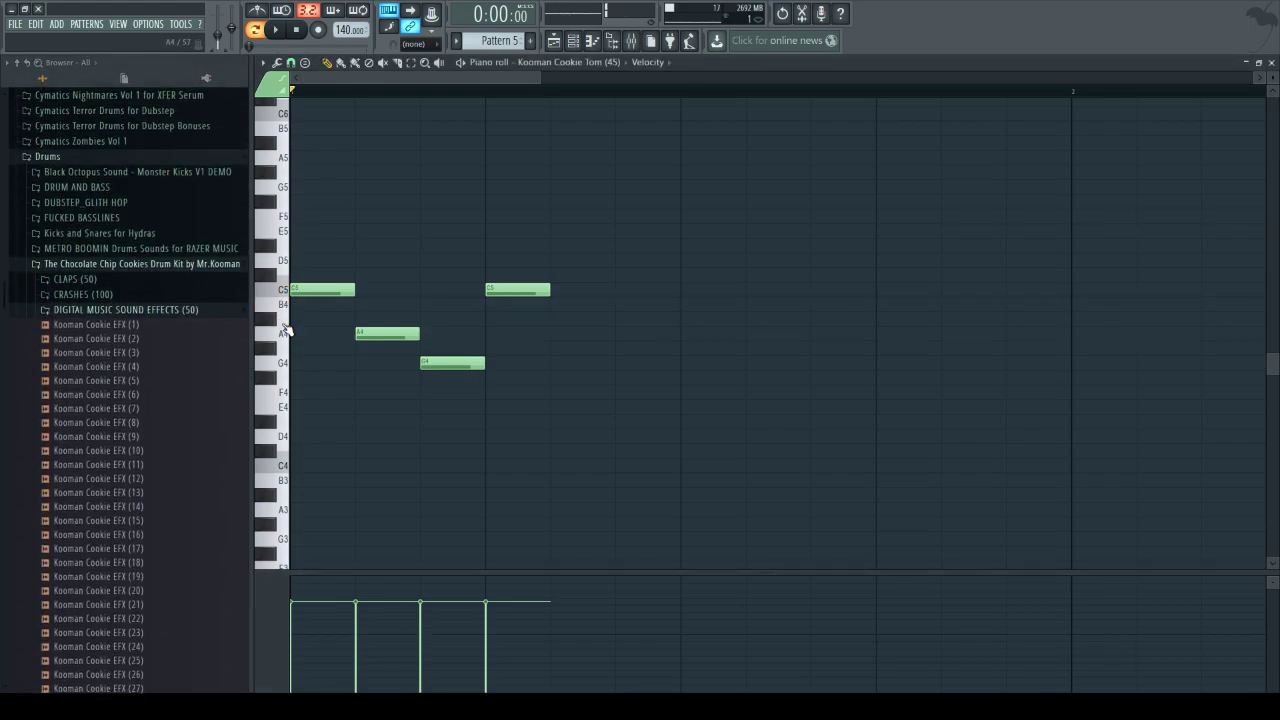
- Audition lower tom pitches on the piano roll keyboard and play back the tom pattern
click(283, 363)
click(283, 392)
click(464, 91)
click(276, 30)
click(296, 31)
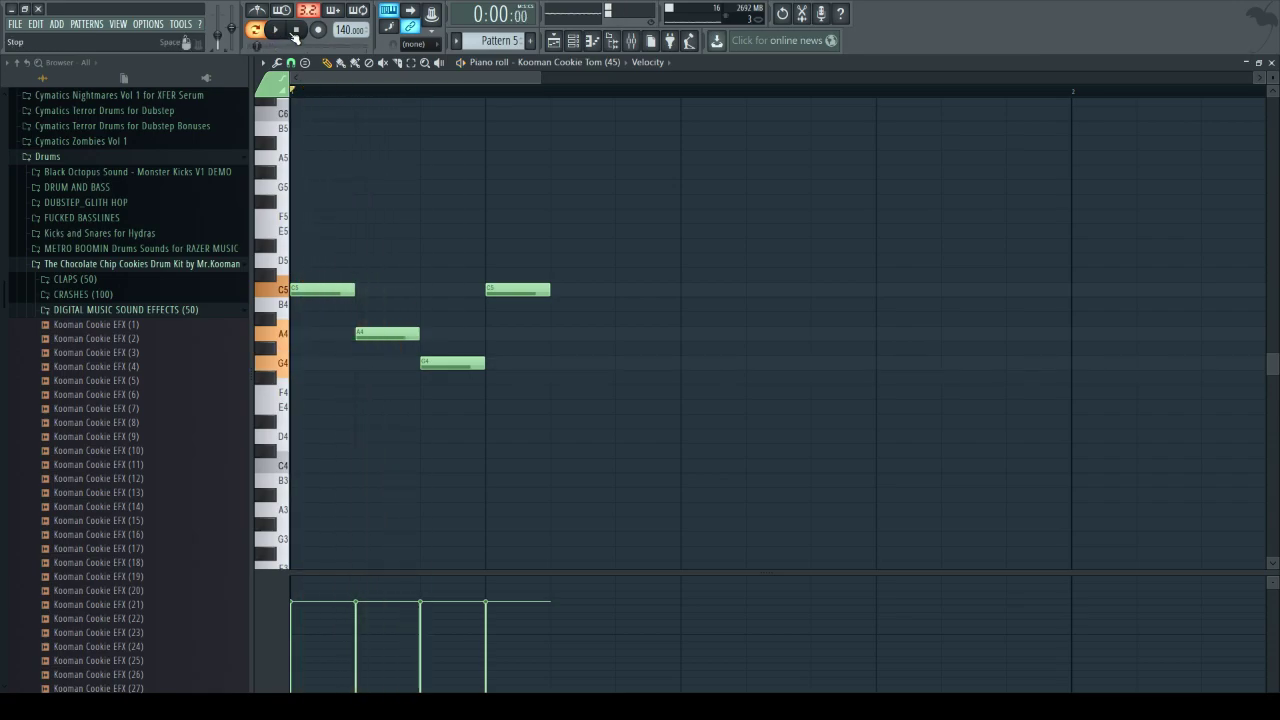
key(space)
key(space)
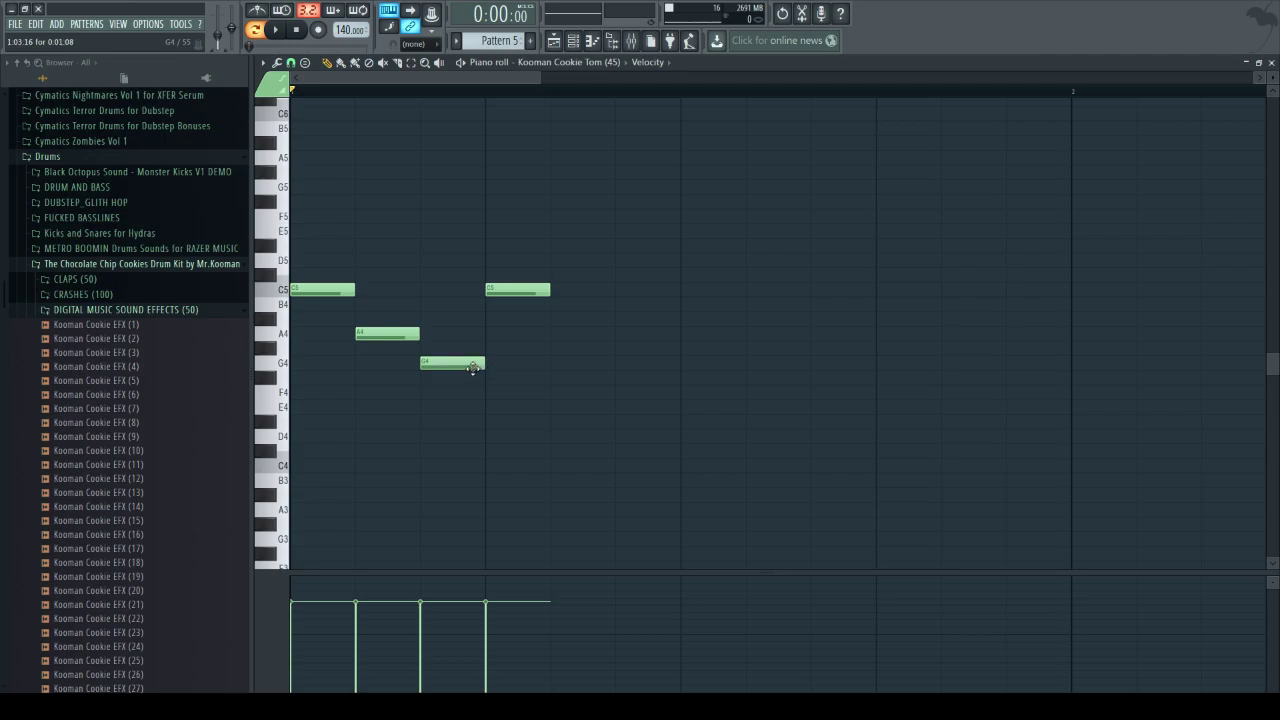
- Try the piano roll snap at 1/4 beat, play the pattern, and restore the 1/3 beat snap
click(291, 62)
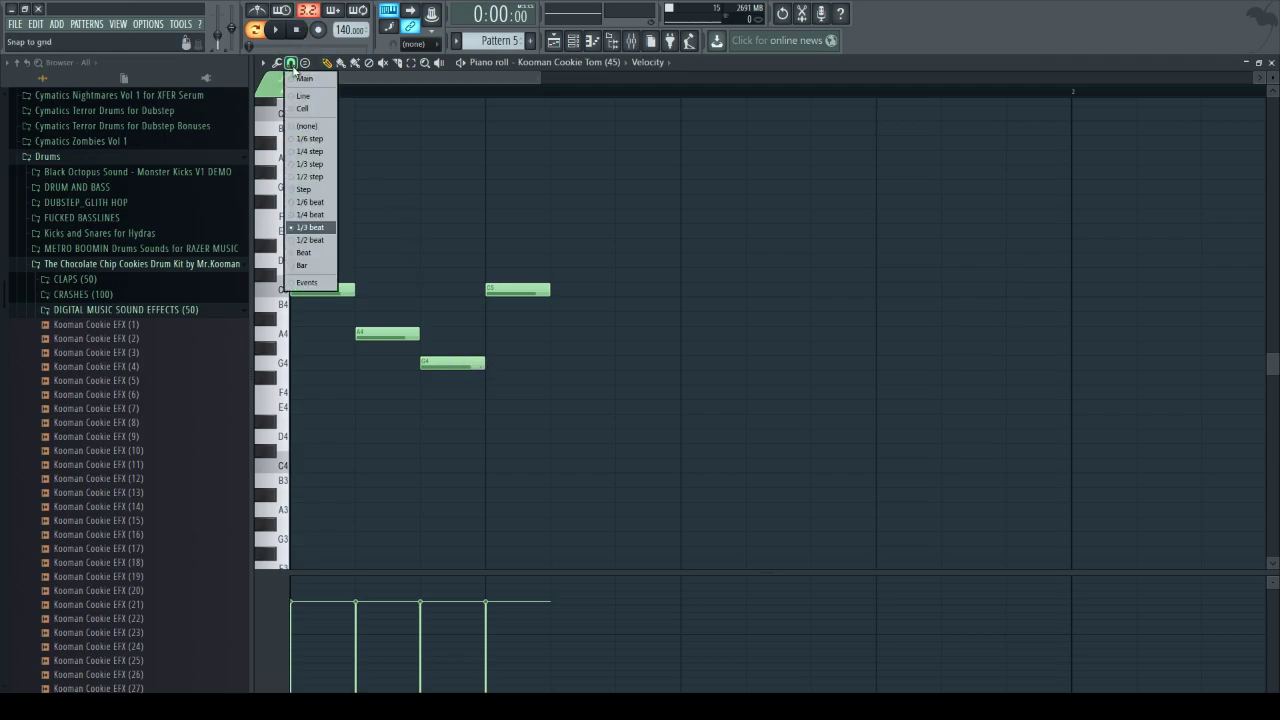
click(319, 215)
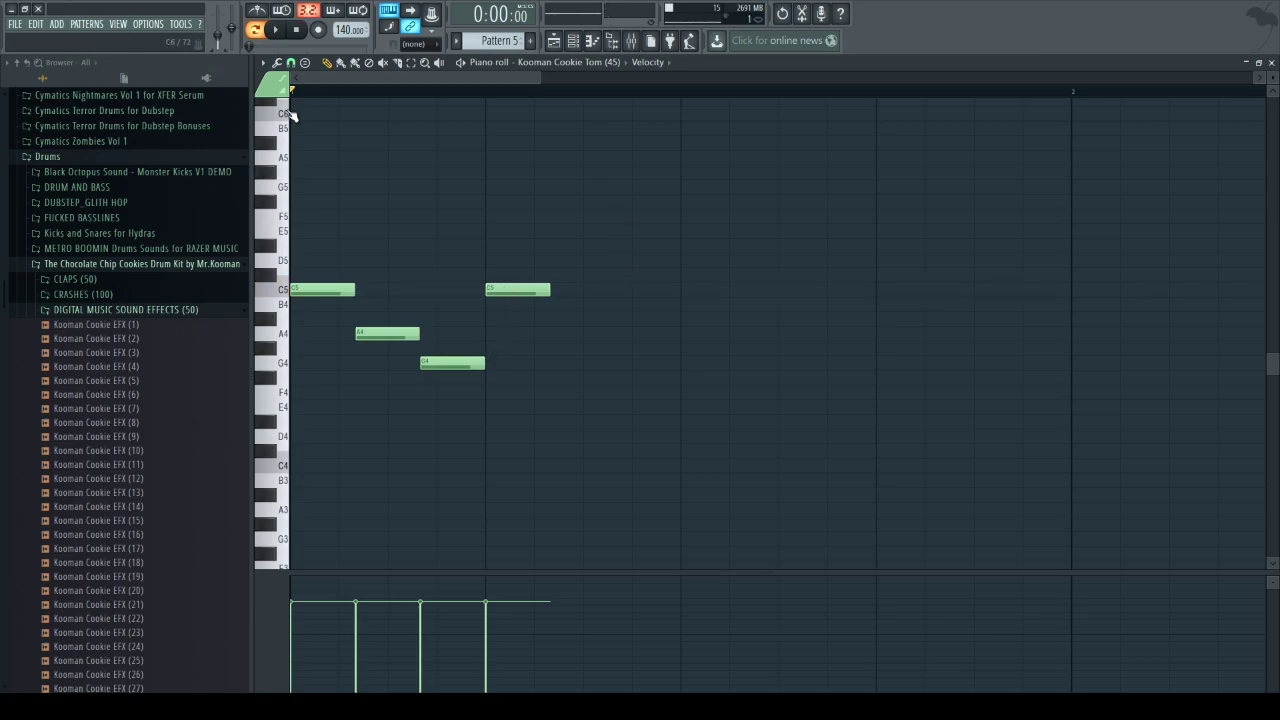
click(278, 31)
key(space)
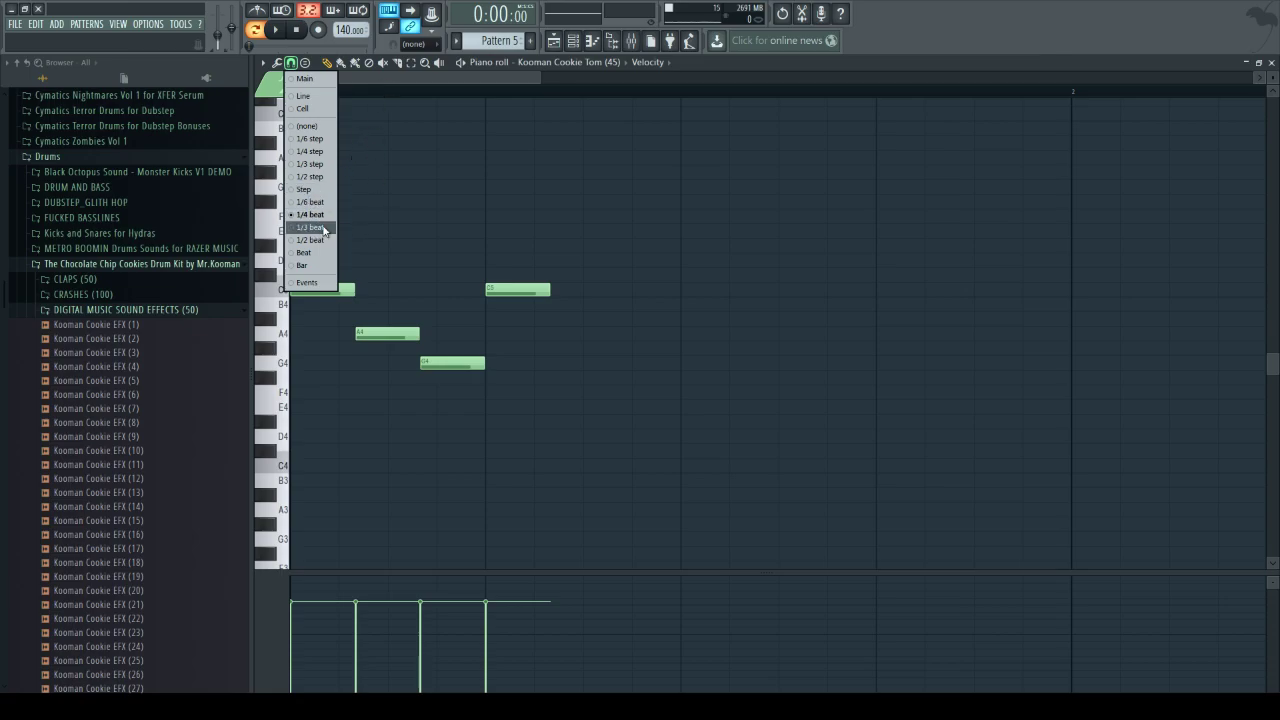
click(324, 231)
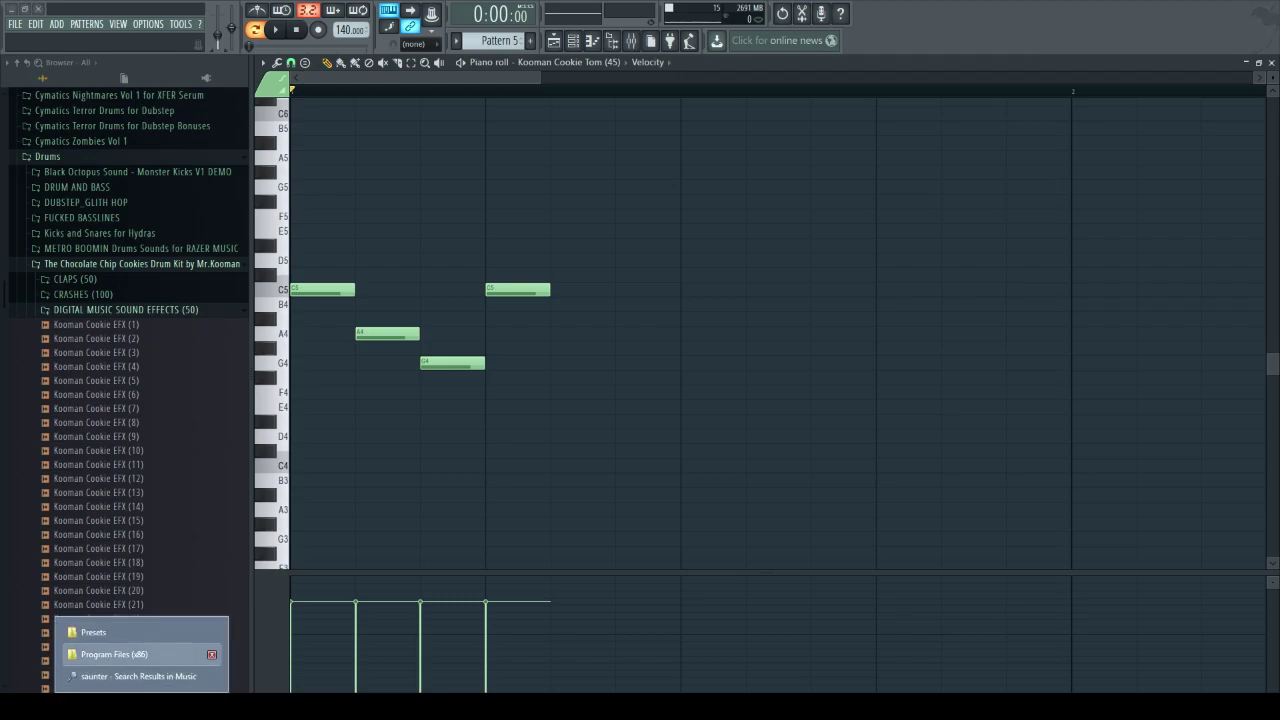
- Switch to the Music library search results, listen to part of "Saunter - Bipolar" as a reference, and close the player
click(130, 677)
double_click(346, 240)
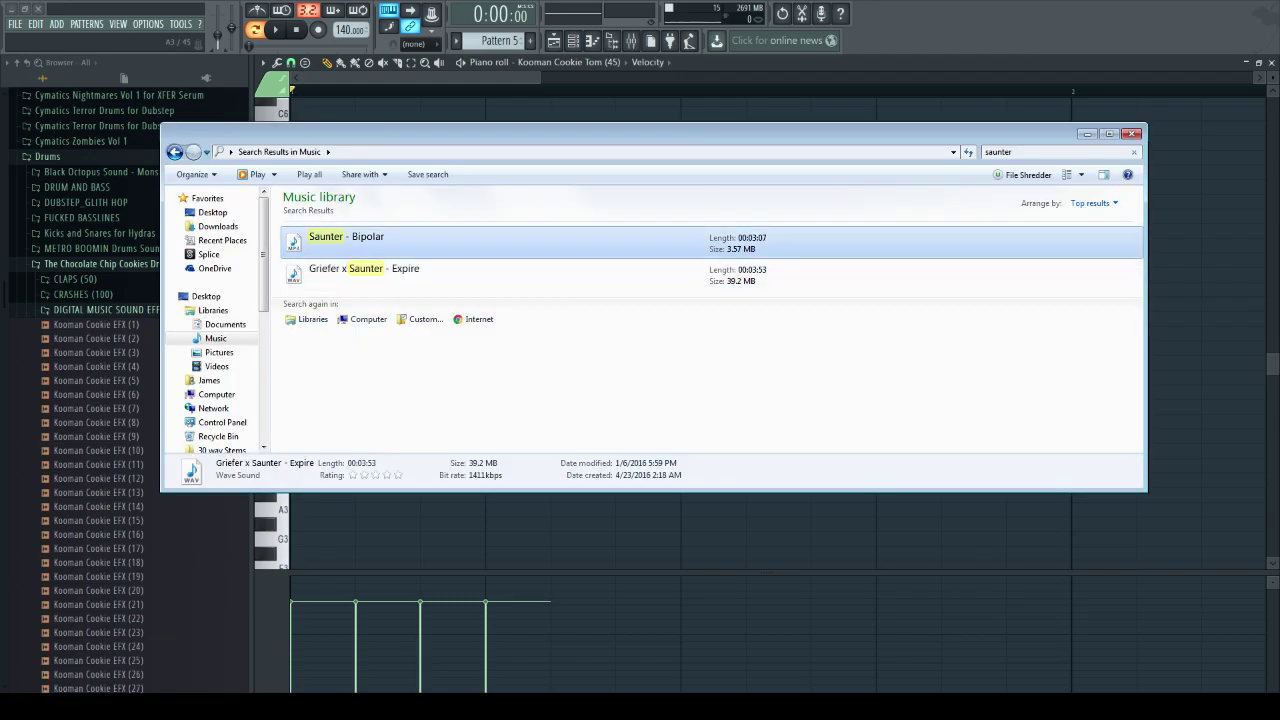
drag(634, 552, 627, 552)
click(86, 533)
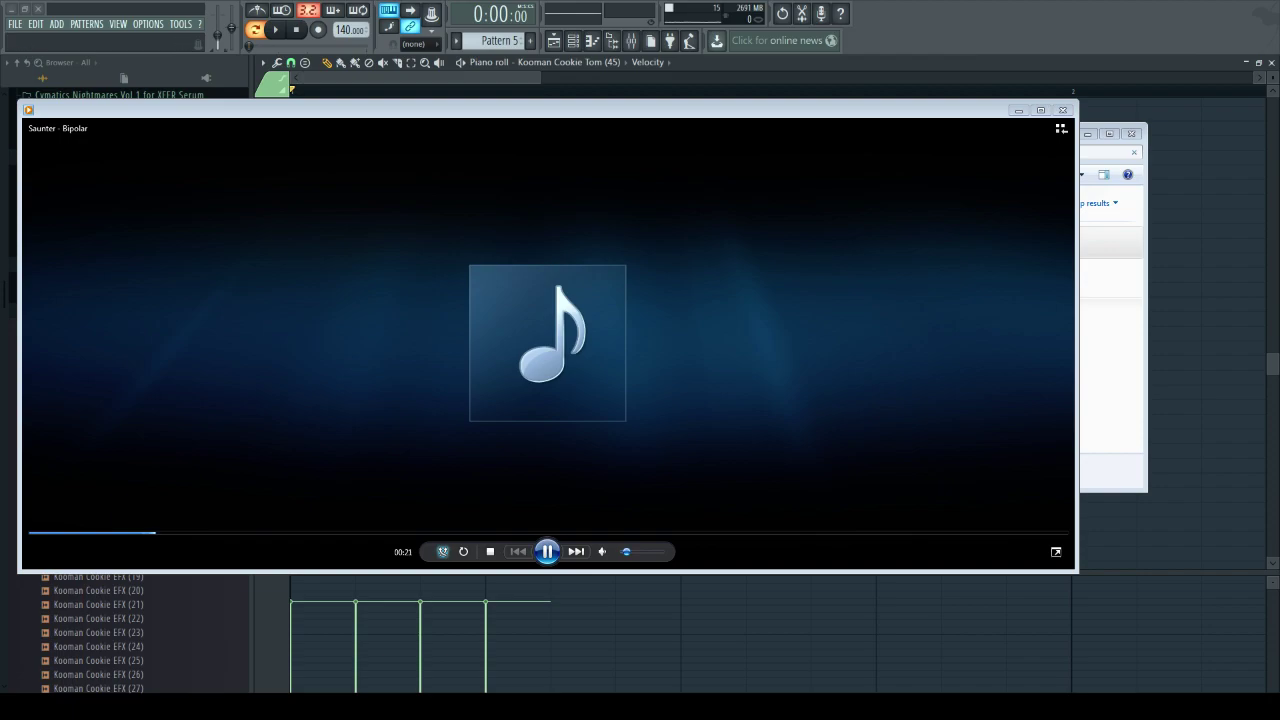
drag(626, 551, 624, 551)
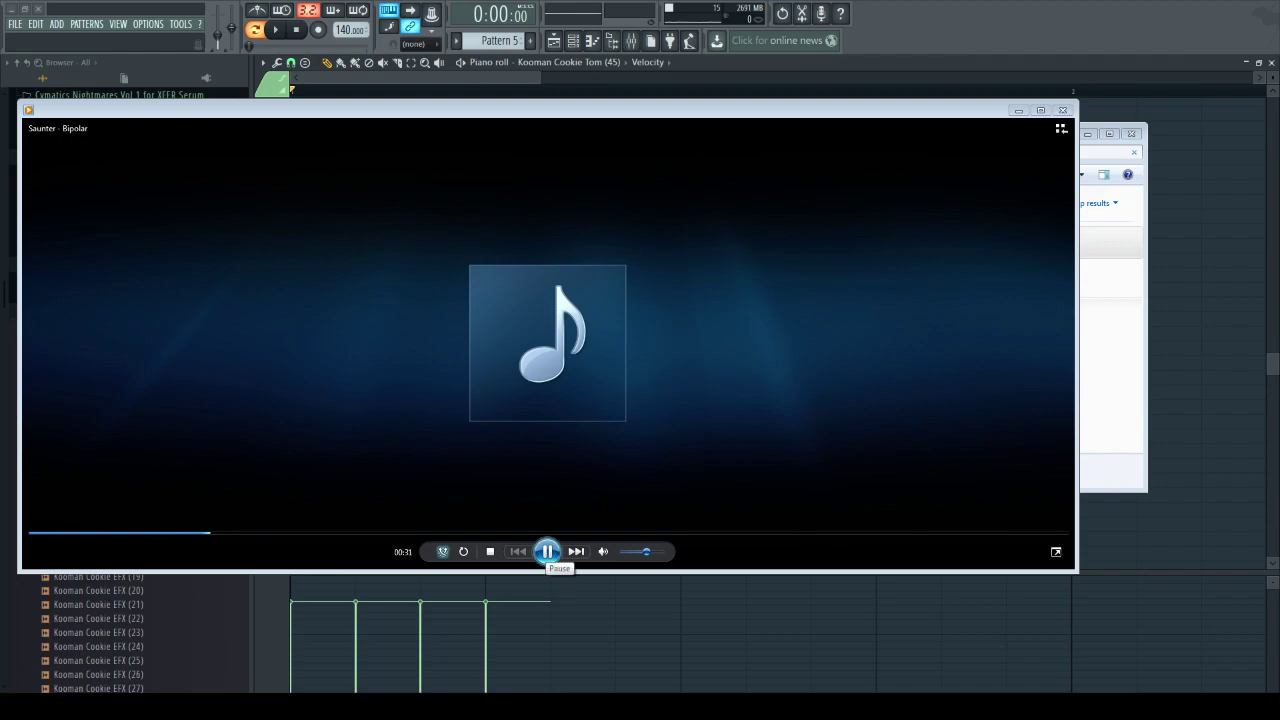
click(547, 551)
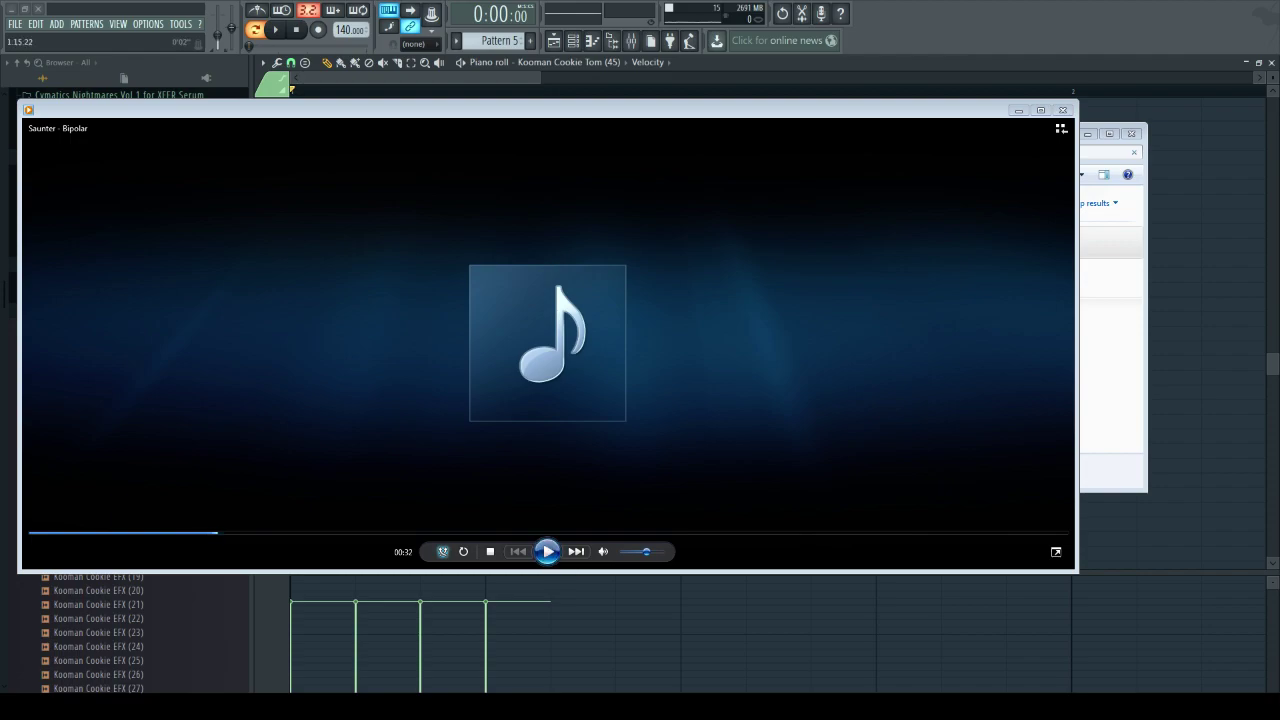
click(1063, 110)
click(485, 79)
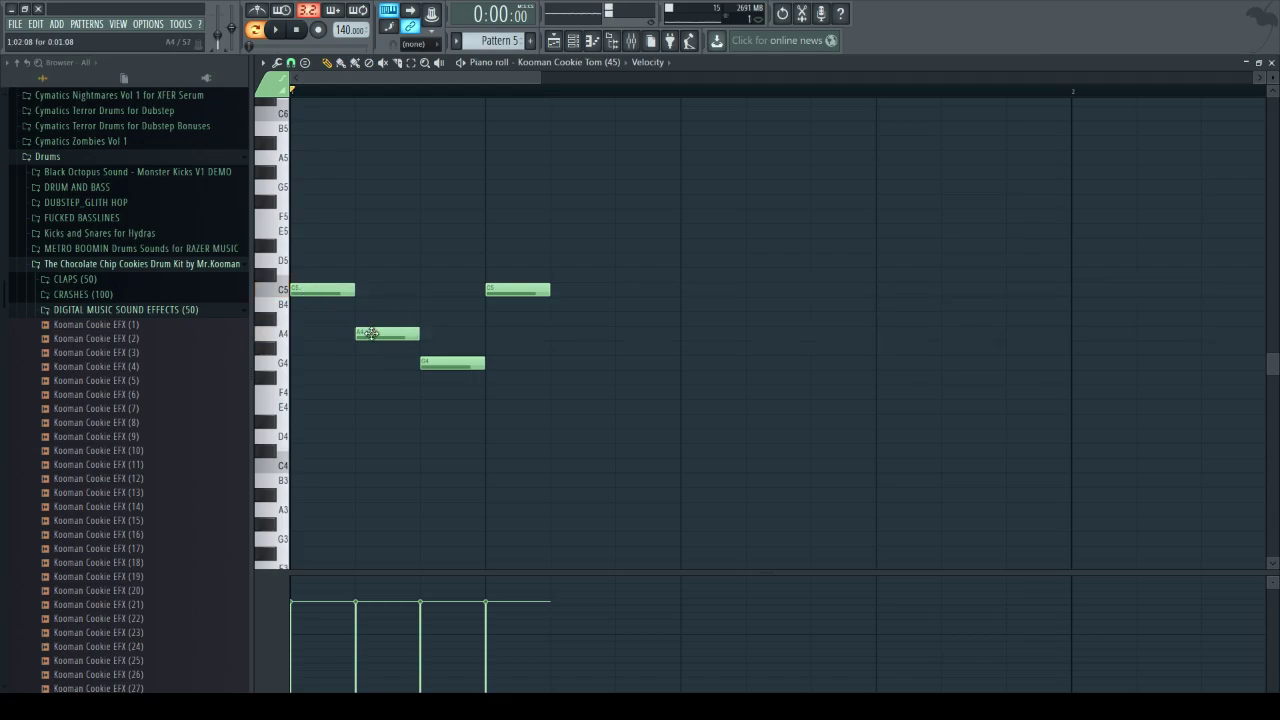
- Try B4 and A#4 notes on the second third of beat 1 and delete both
click(312, 286)
click(362, 304)
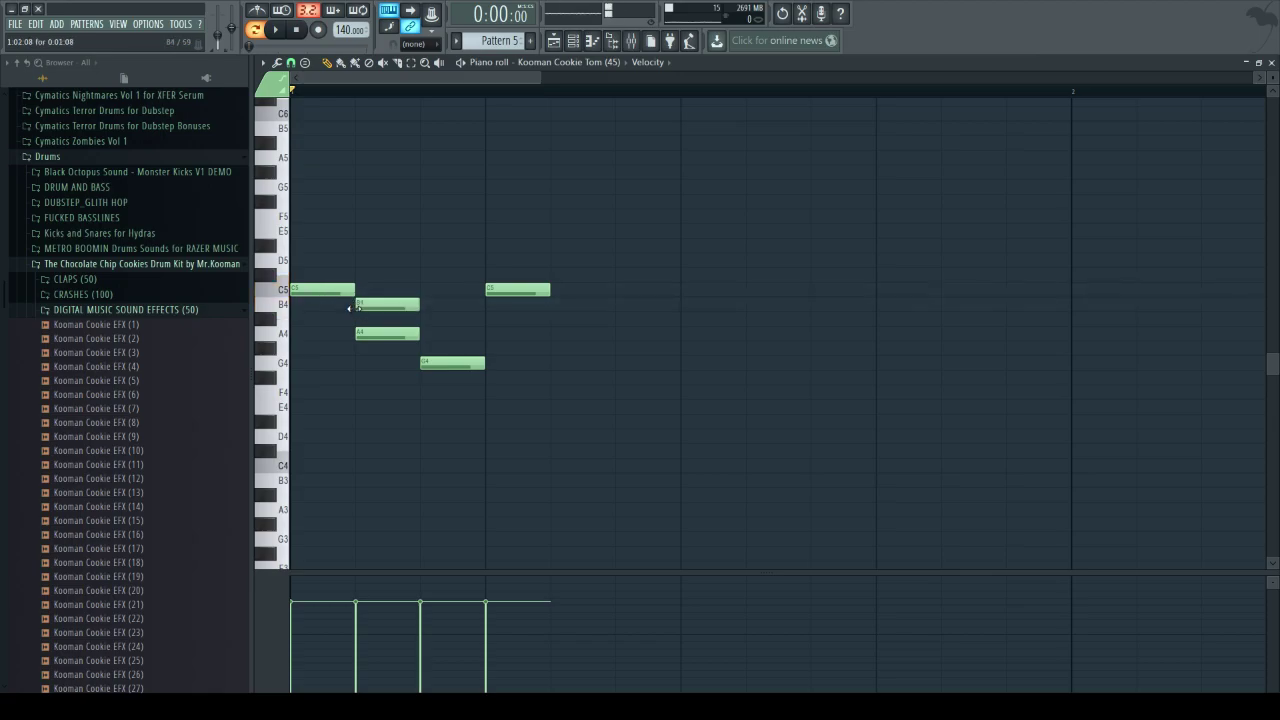
click(363, 320)
click(370, 332)
right_click(368, 318)
right_click(375, 303)
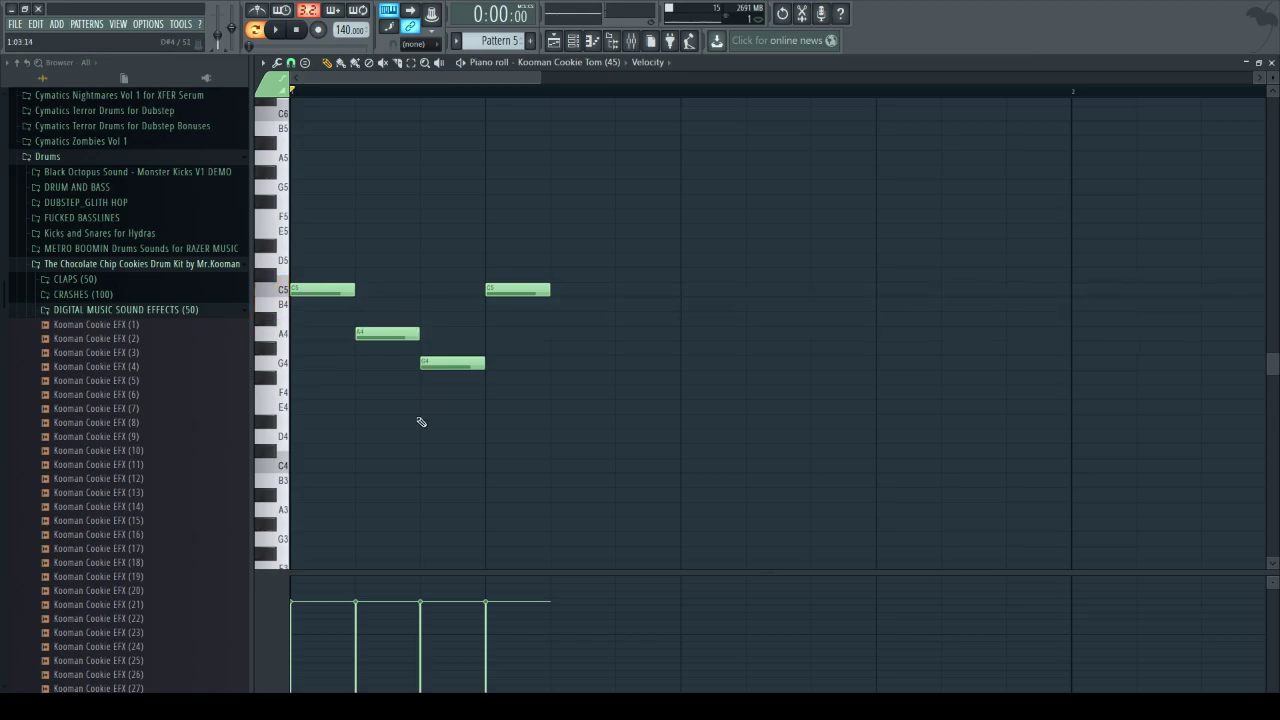
- Replace the G4 tom note with F4 on the last third of beat 1 and delete the C5 note on beat 2
click(428, 391)
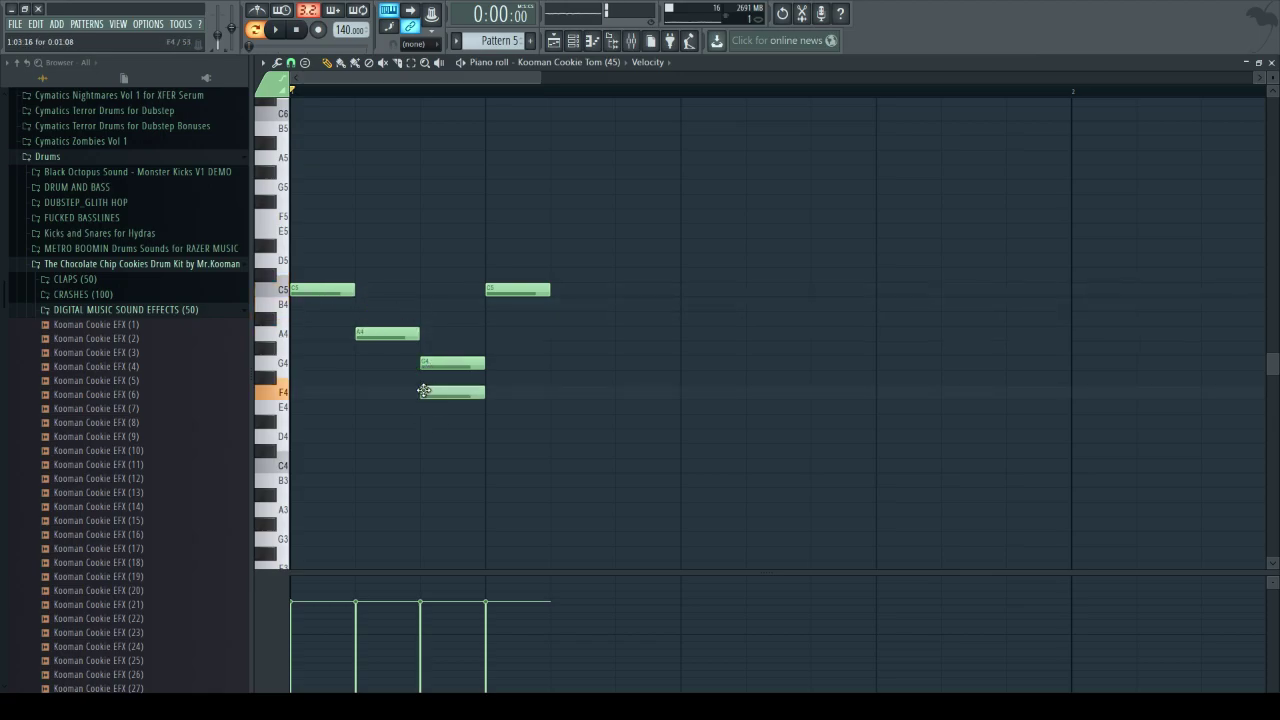
drag(428, 391, 428, 377)
right_click(432, 361)
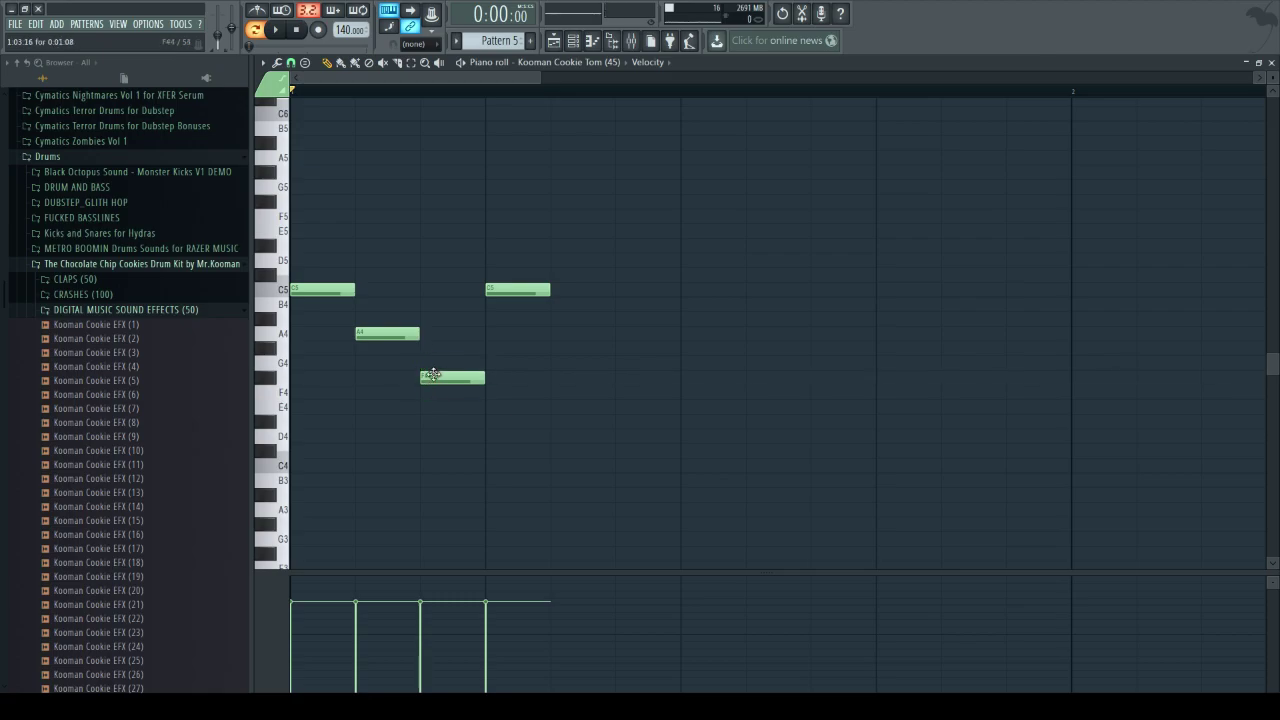
click(430, 392)
right_click(430, 377)
right_click(500, 289)
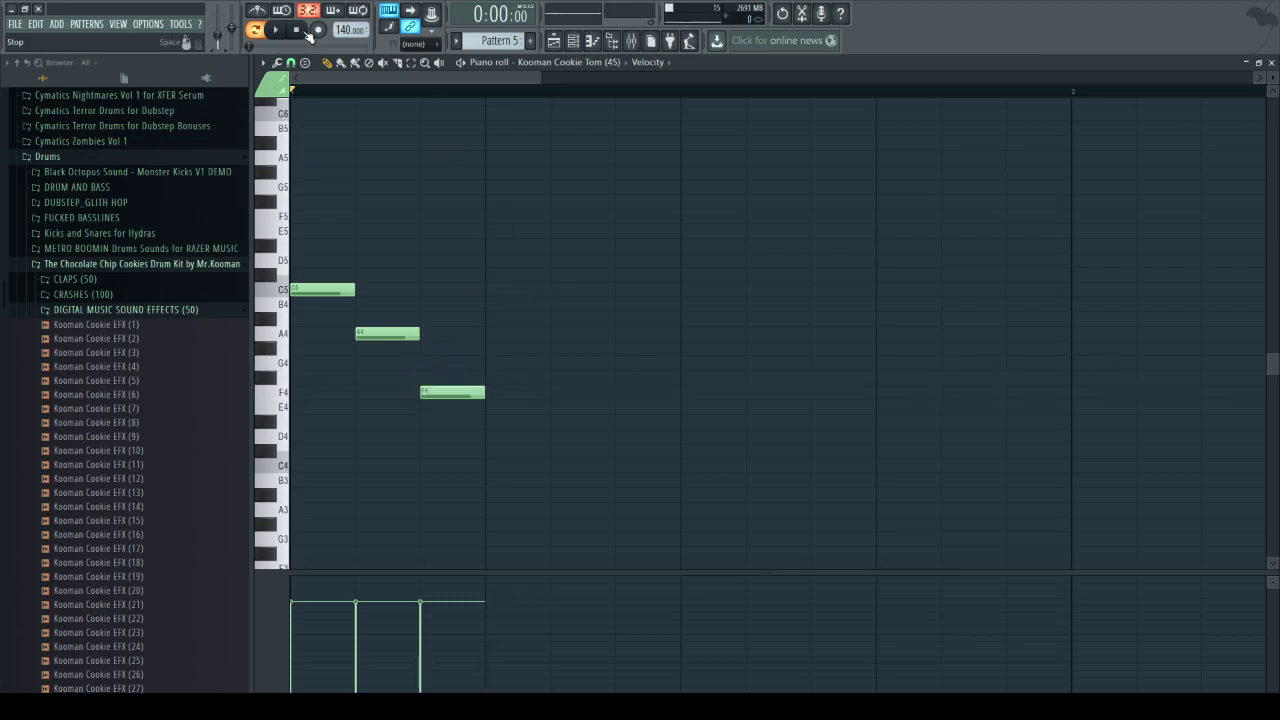
- Move the A4 note to the last third of beat 1 and F4 to the second third of beat 2, playing the pattern between moves
click(279, 31)
key(space)
drag(388, 333, 447, 333)
drag(472, 392, 567, 391)
key(space)
key(space)
drag(523, 386, 577, 389)
key(space)
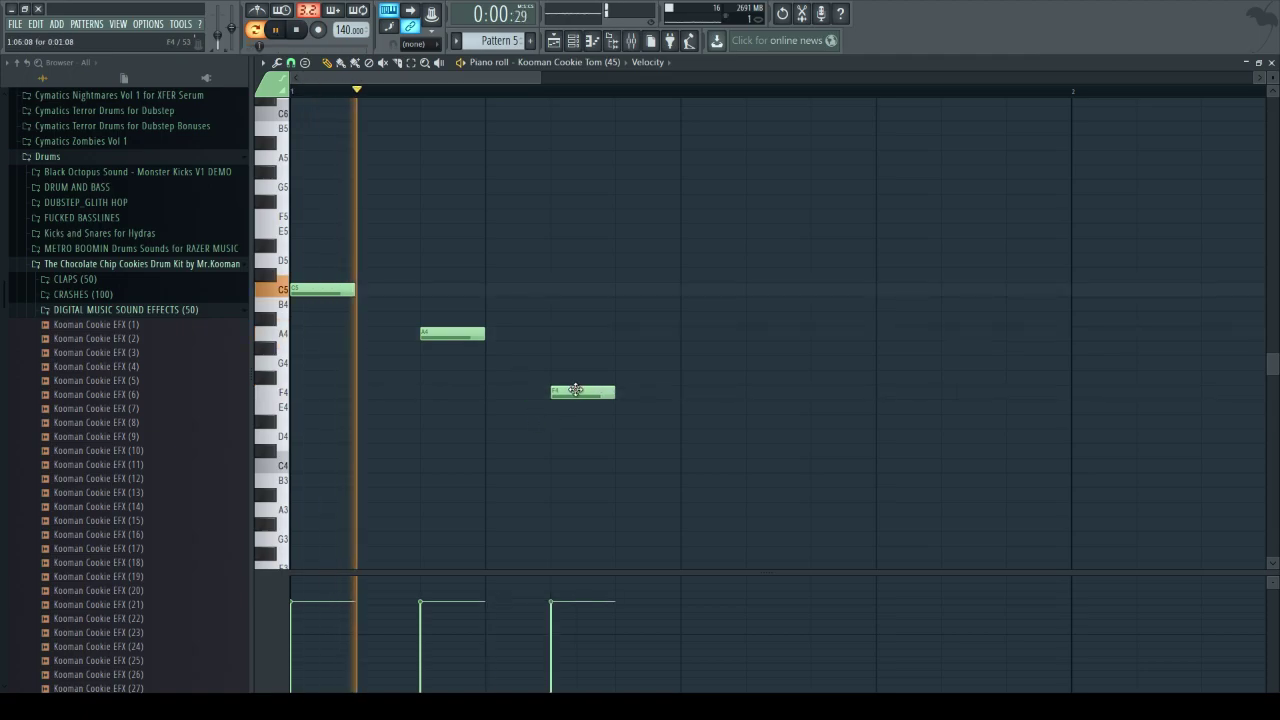
key(space)
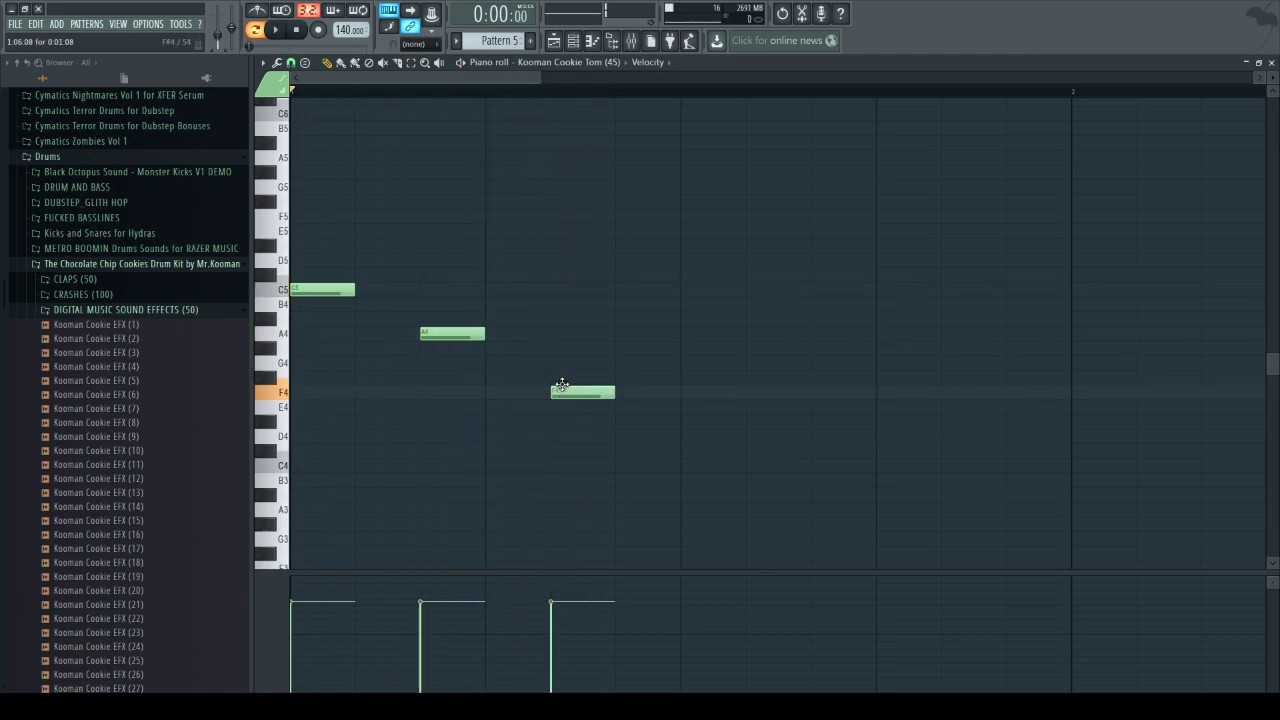
- Raise the last tom note to F#4 and play back the pattern several times
drag(562, 386, 563, 371)
key(space)
key(space)
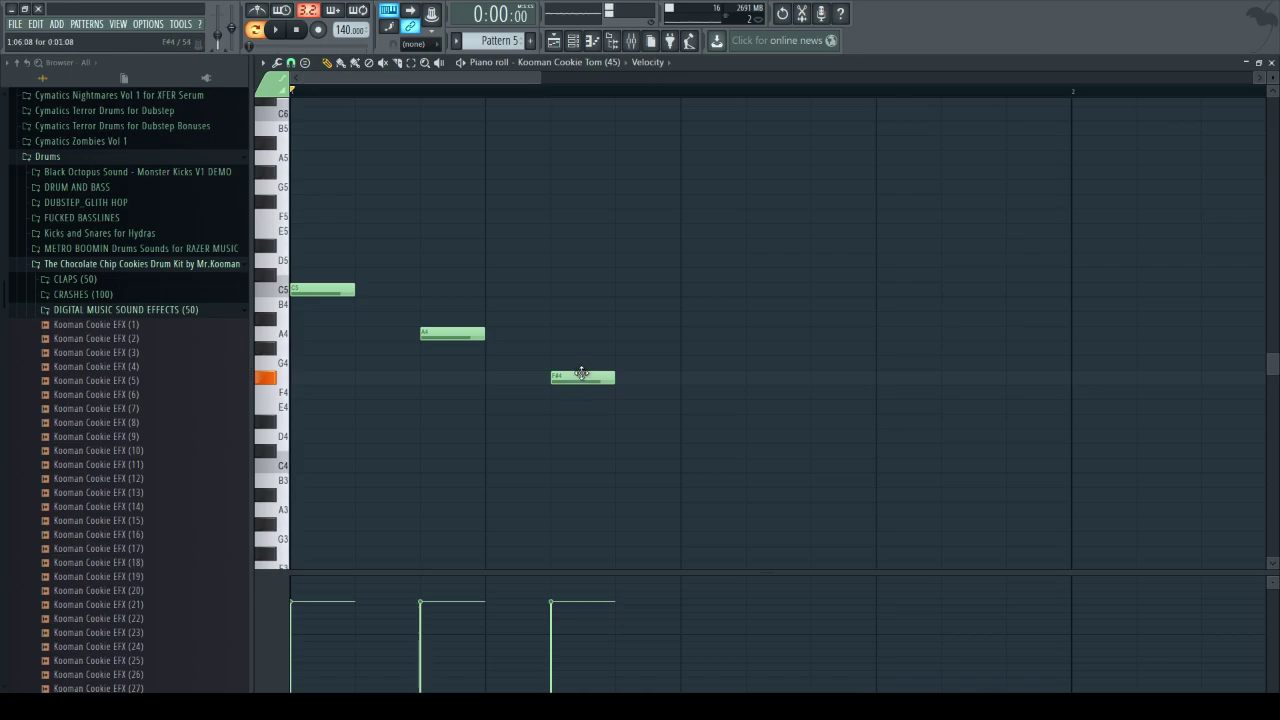
key(space)
key(space)
key(space)
key(space)
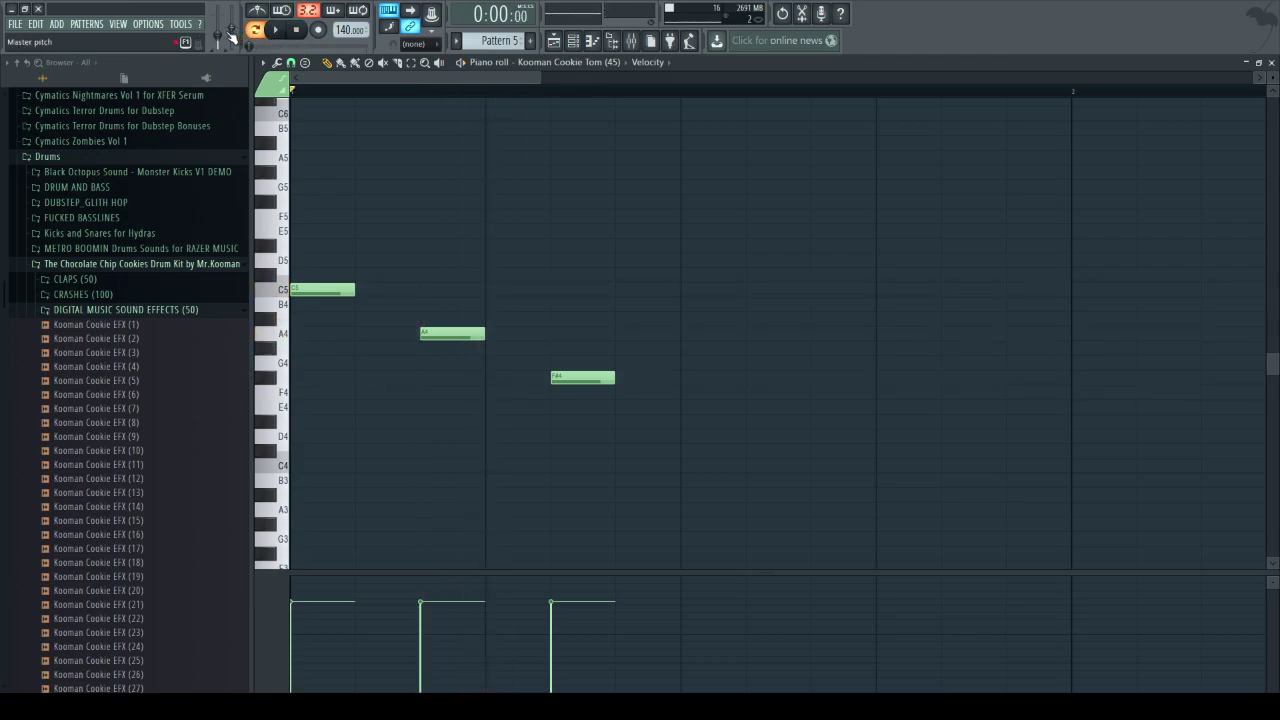
drag(221, 42, 221, 48)
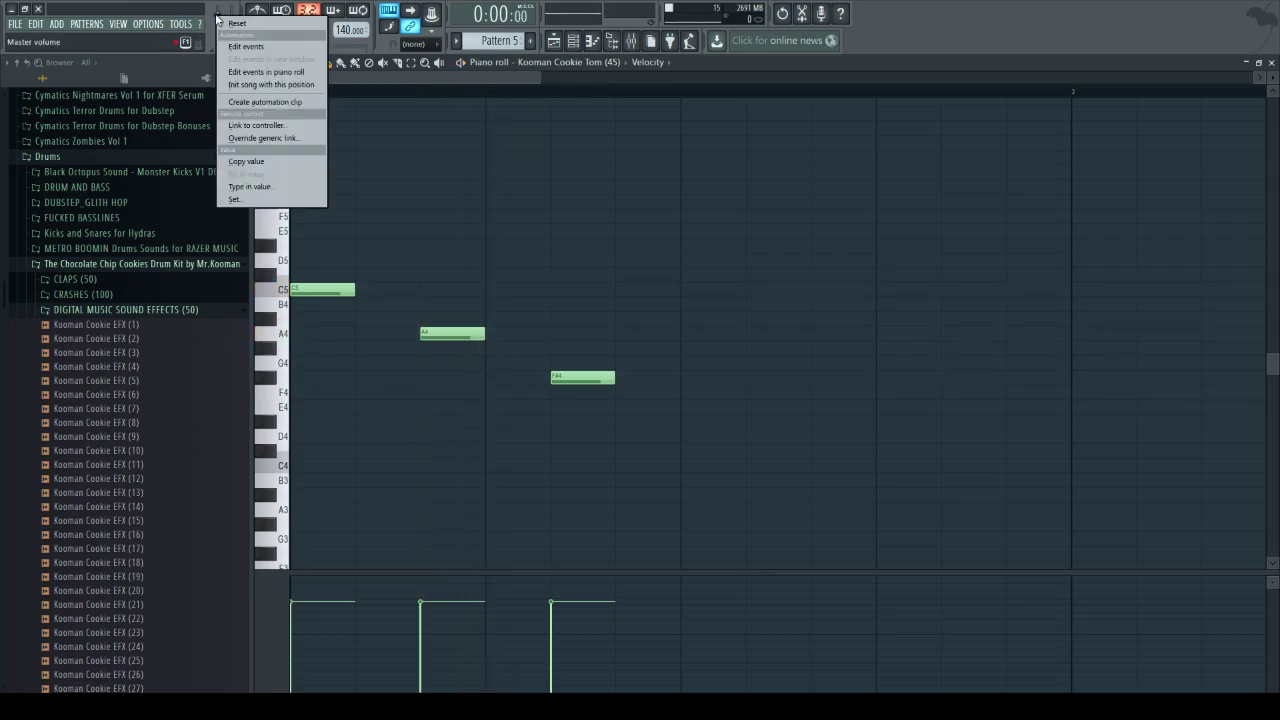
click(279, 29)
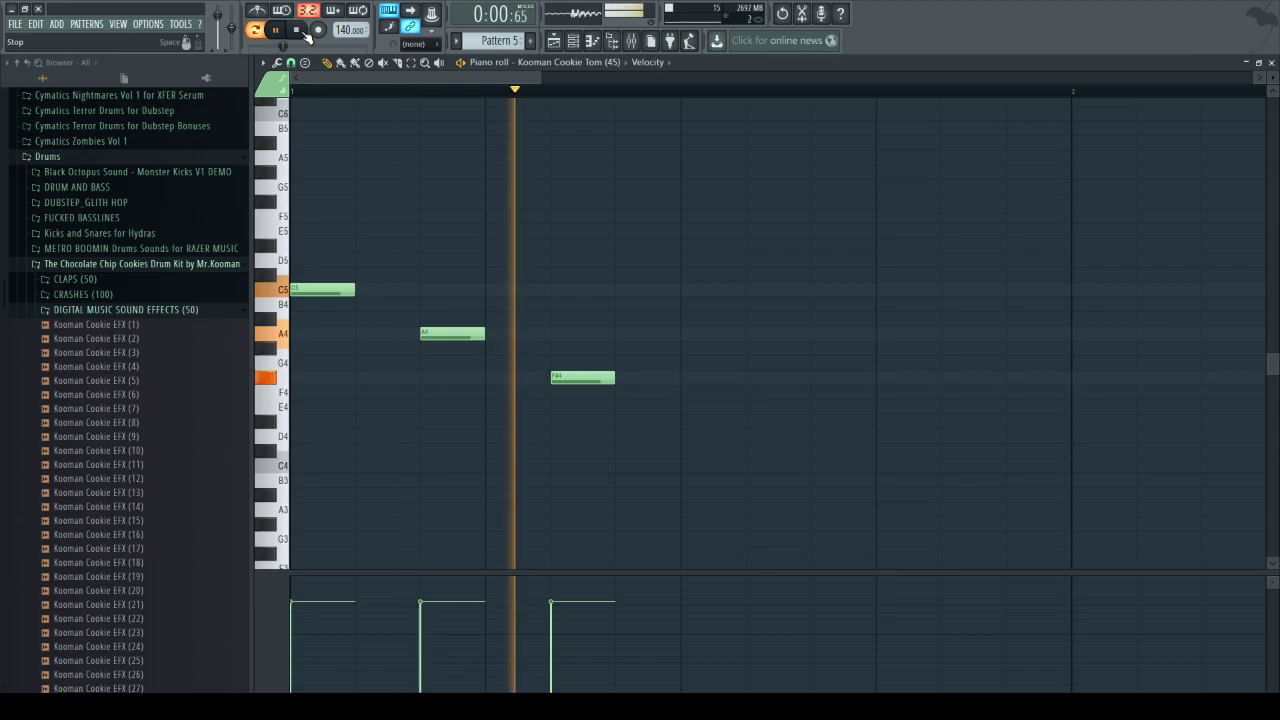
key(space)
- Place Pattern 5 on Track 5 of the playlist, starting halfway through bar 4, and play the song from just before it
click(553, 41)
click(382, 276)
drag(393, 275, 428, 274)
scroll(387, 89, up, 3)
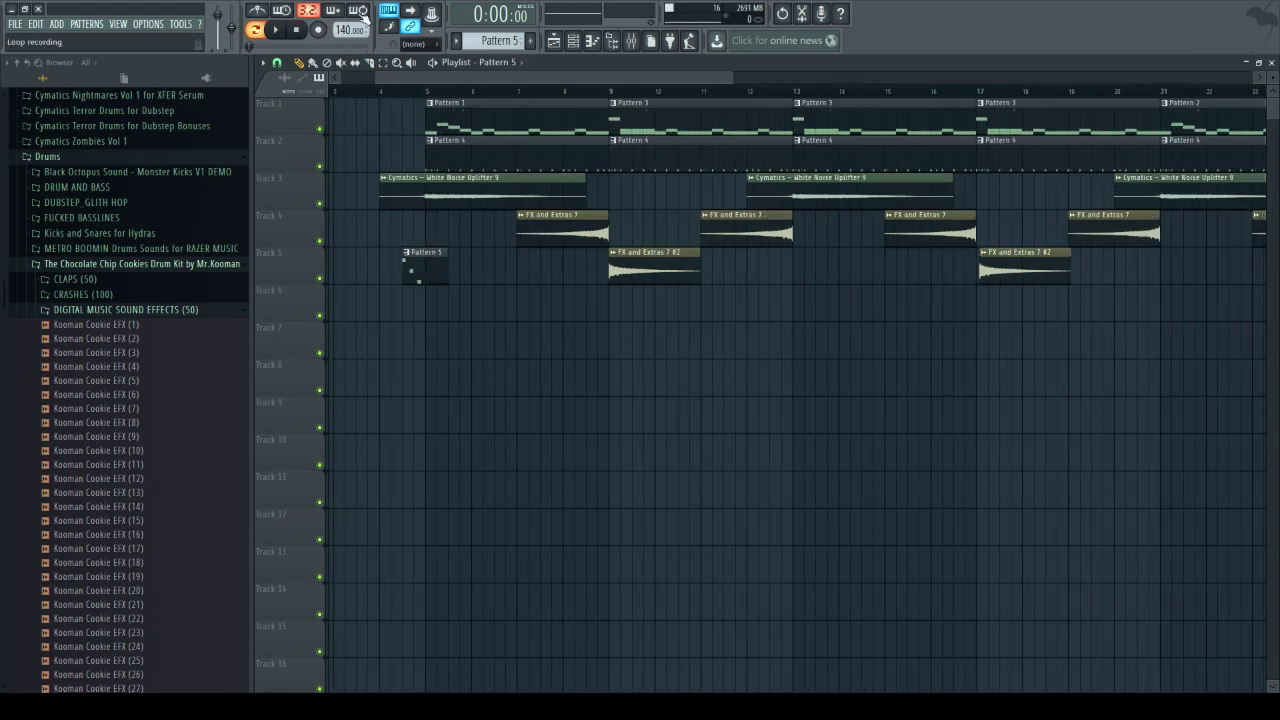
key(space)
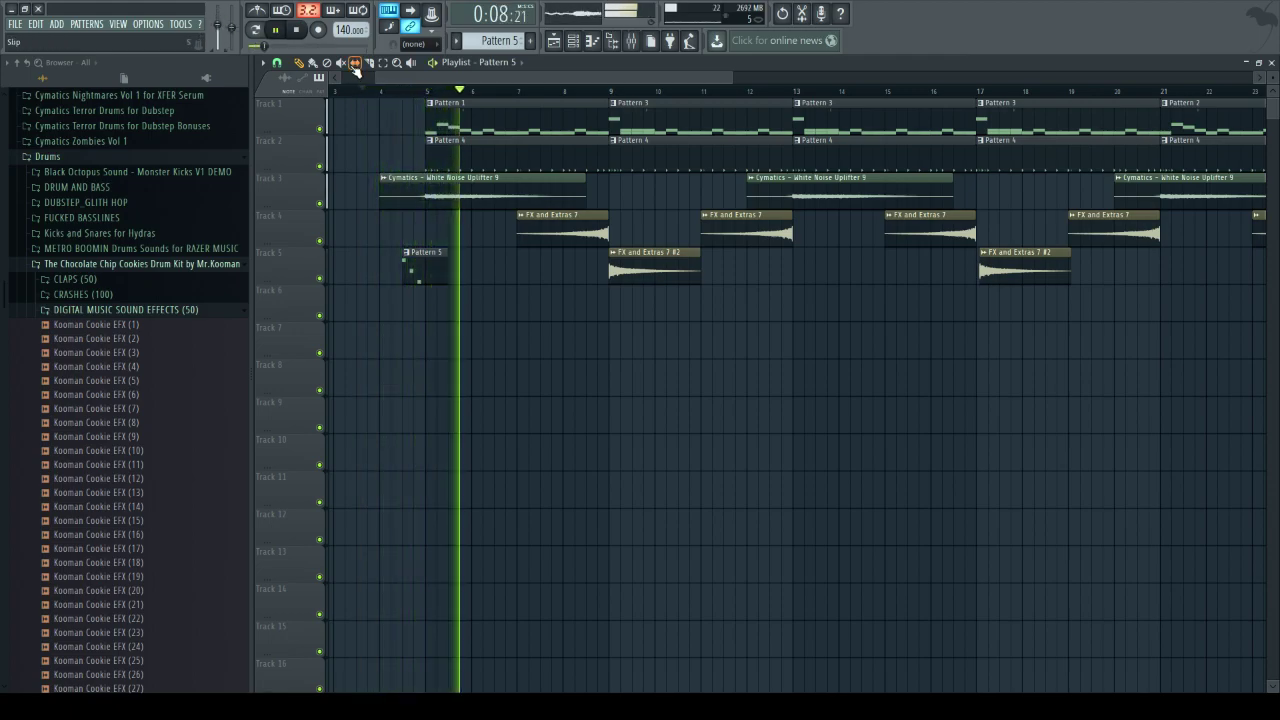
click(374, 92)
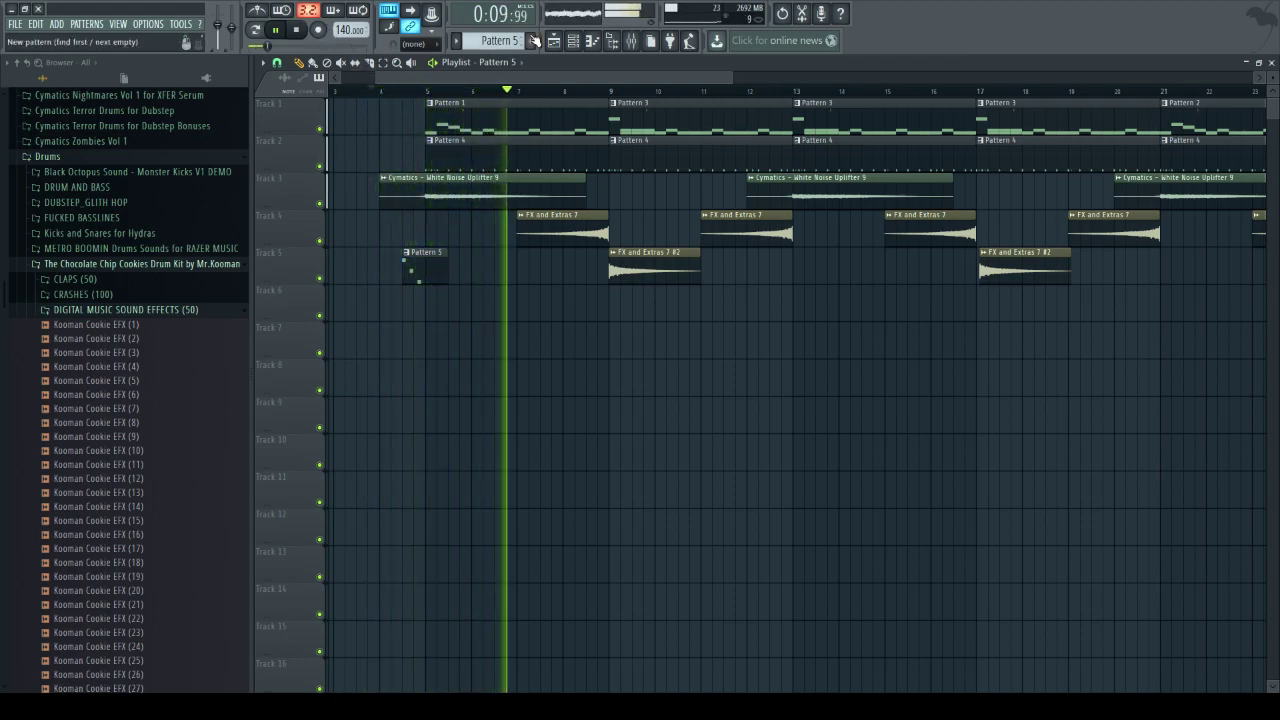
- Route the Kooman Cookie Tom (45) channel to mixer insert 7 and play the pattern to check its level
click(632, 42)
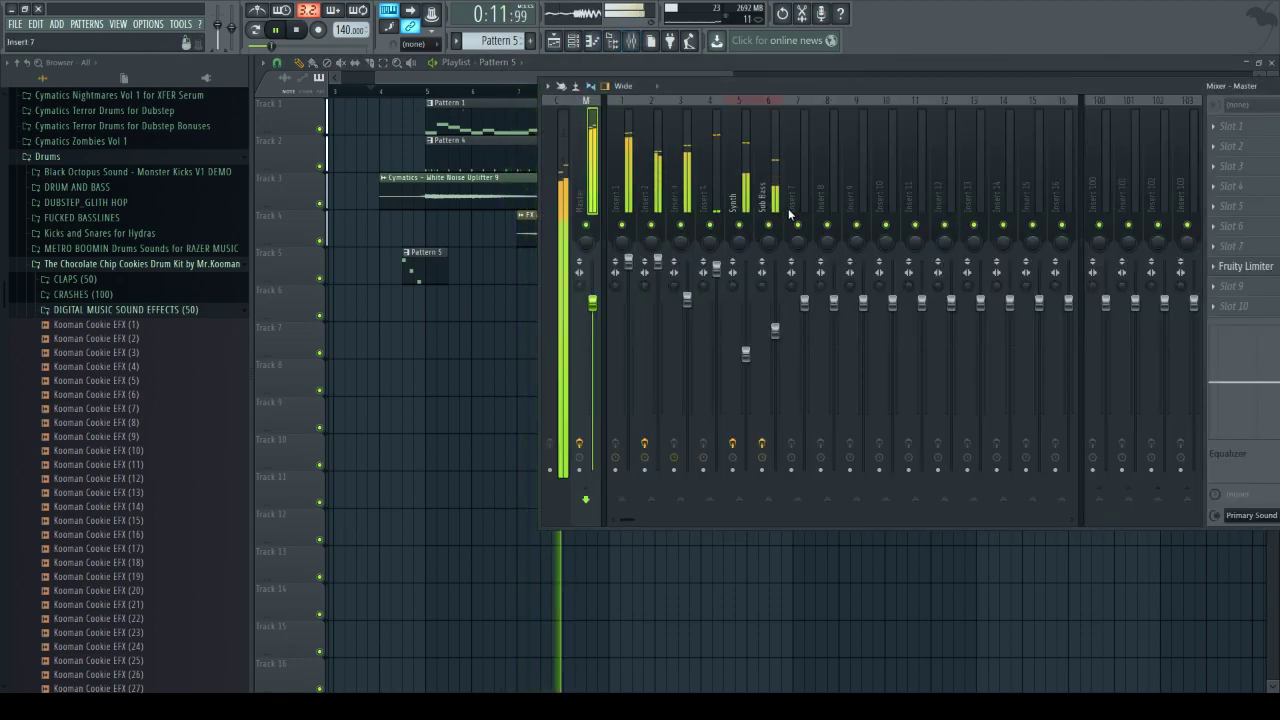
click(803, 180)
key(ctrl+l)
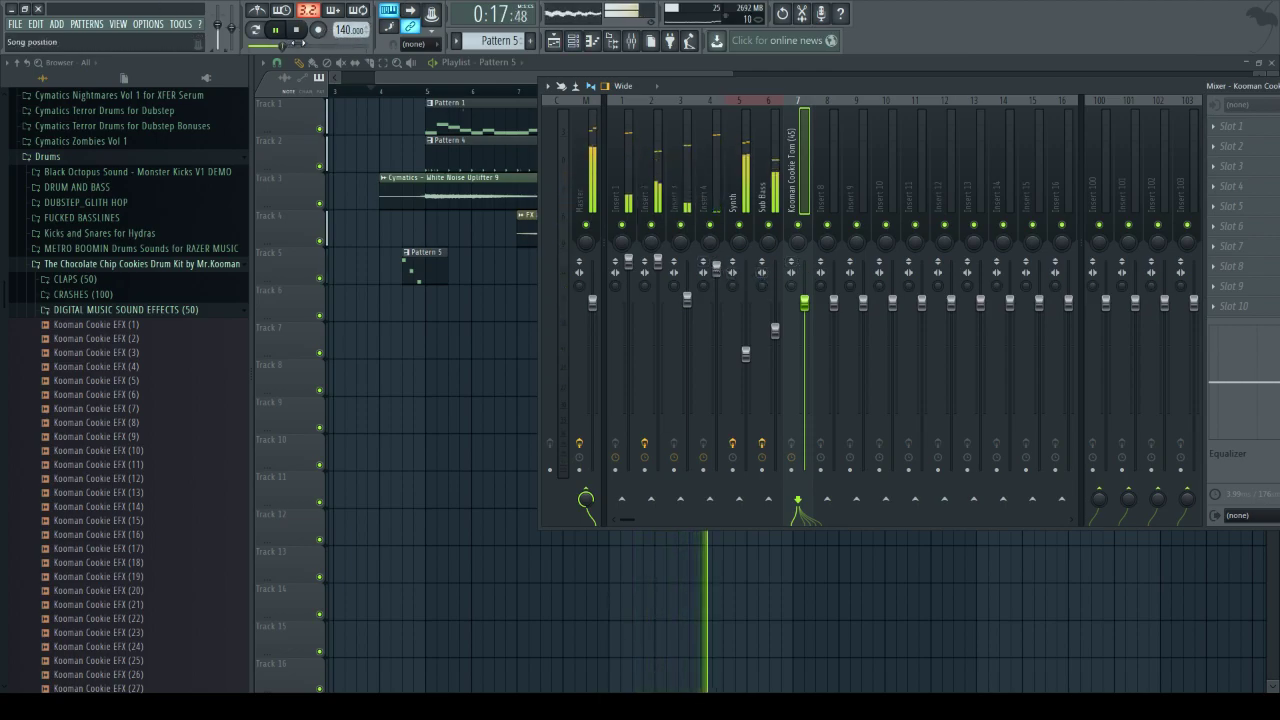
key(space)
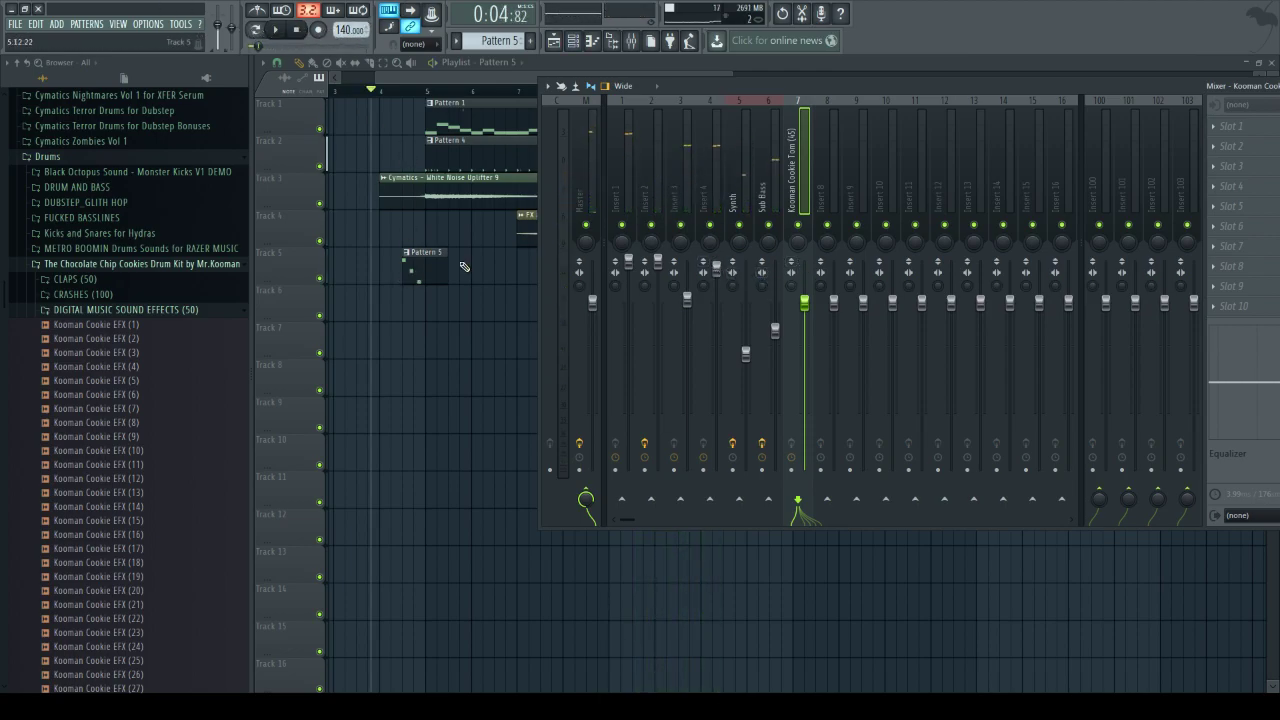
click(276, 30)
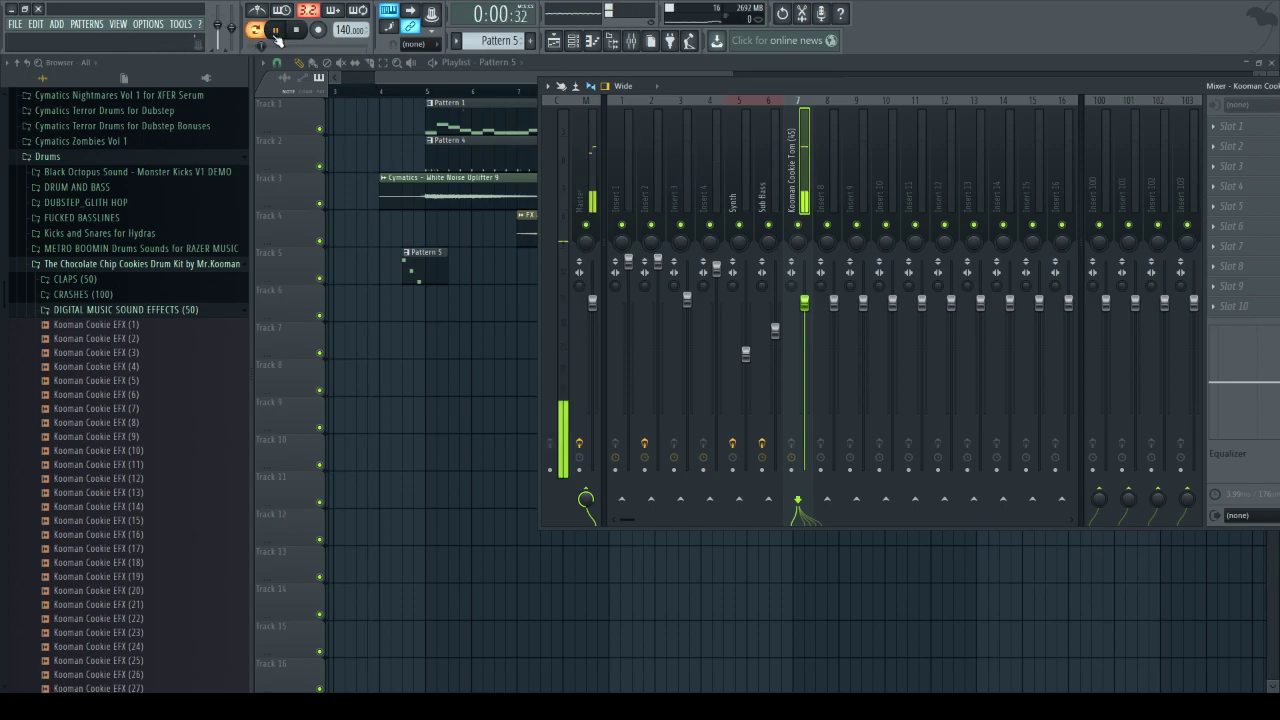
click(296, 30)
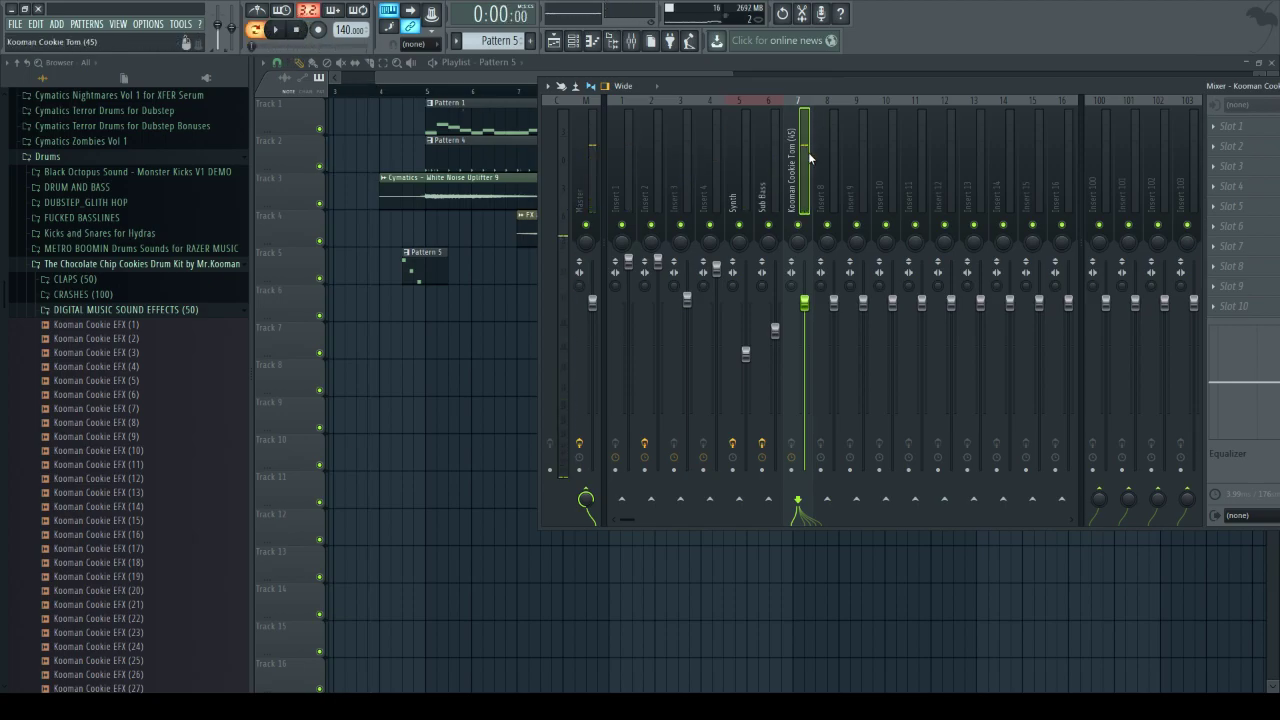
- Load Fruity parametric EQ 2 in slot 1 of the tom's insert and boost band 3 by about 7 dB near 150 Hz during playback
click(1225, 128)
click(1210, 222)
drag(502, 331, 458, 316)
scroll(458, 316, down, 5)
key(space)
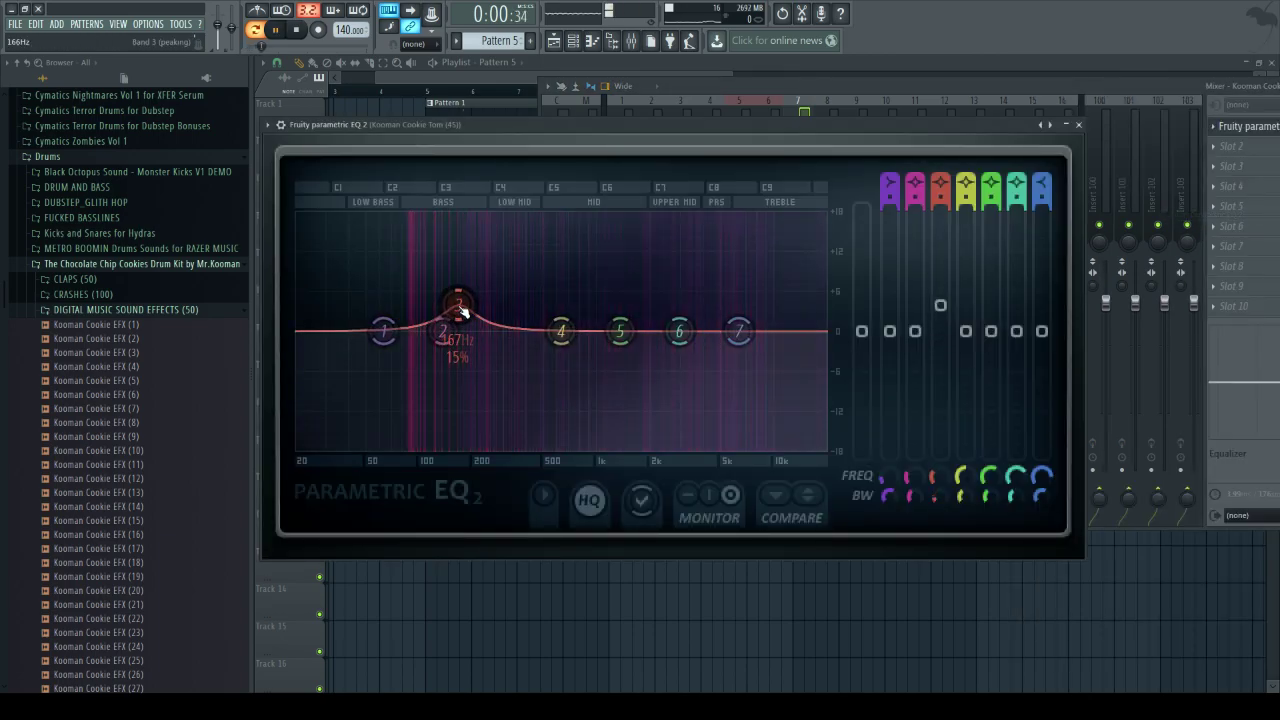
scroll(462, 313, up, 3)
drag(458, 305, 450, 285)
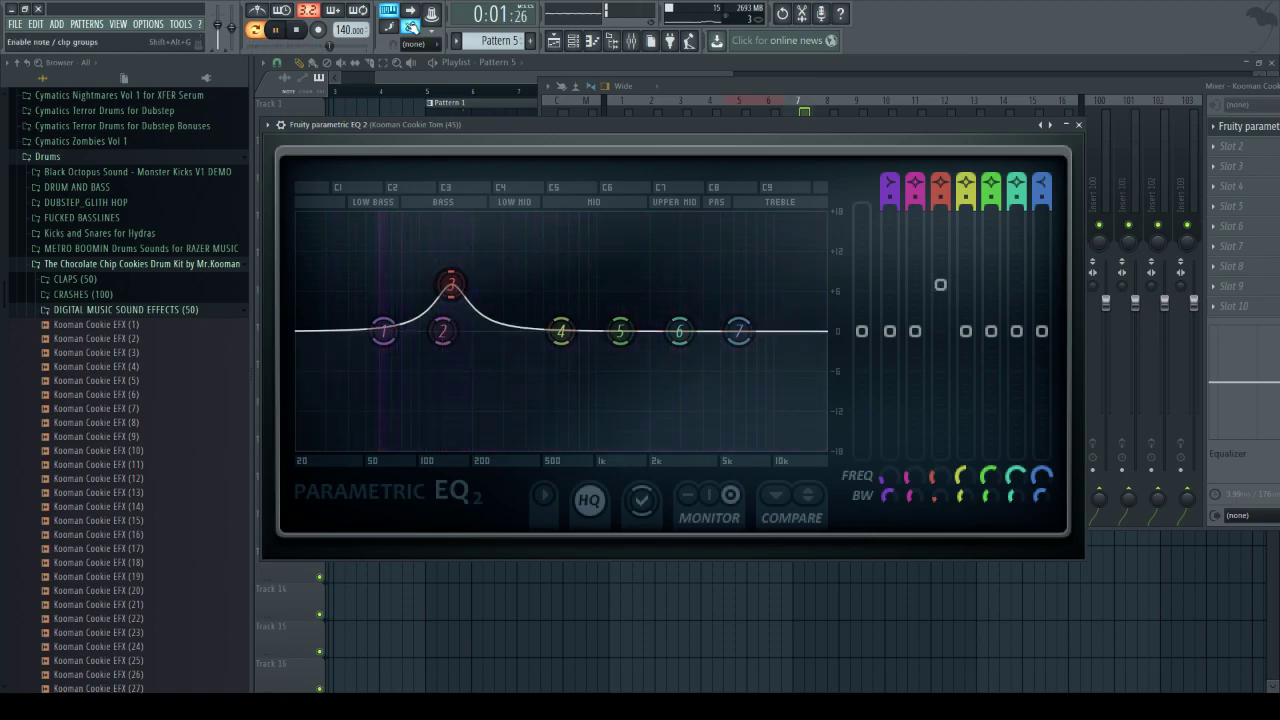
click(302, 31)
- Switch to Open Broadcaster Software and toggle the microphone's mute
mouse_move(555, 706)
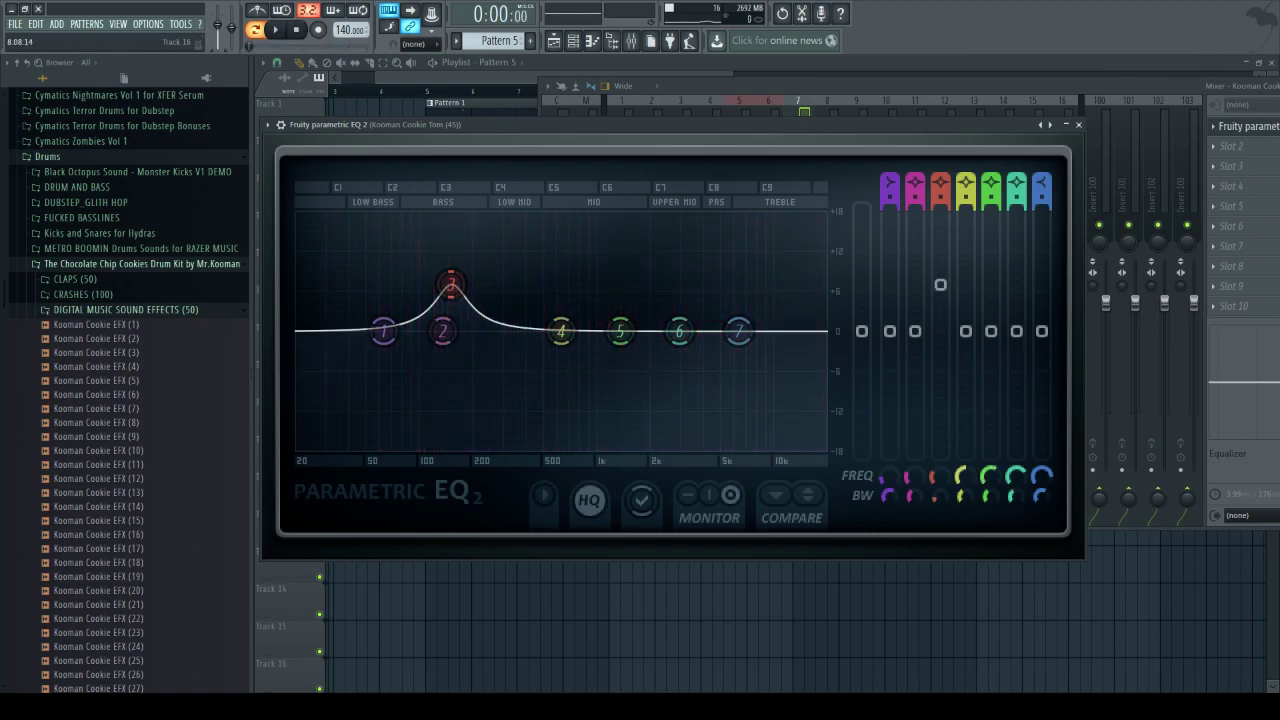
click(431, 706)
click(850, 405)
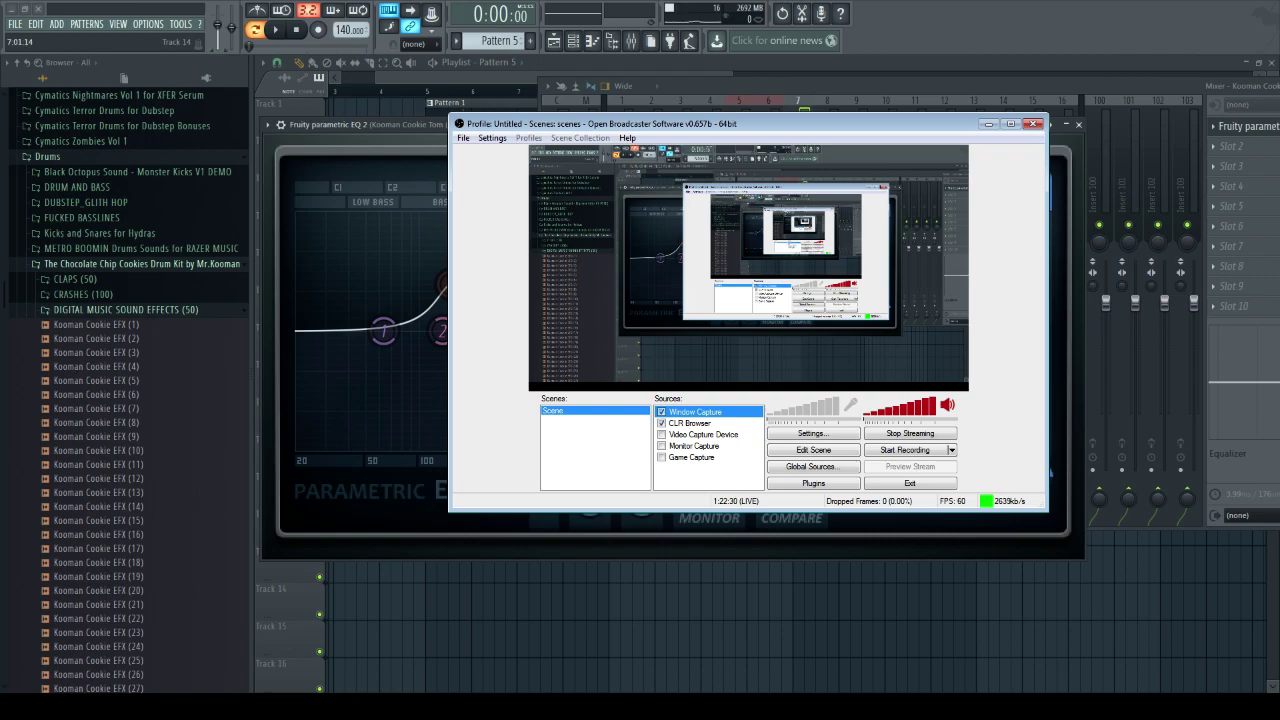
click(790, 410)
- Return to the FL Studio playlist, play the song from bar 3, and place Pattern 5 on Track 1 at bar 4
click(509, 74)
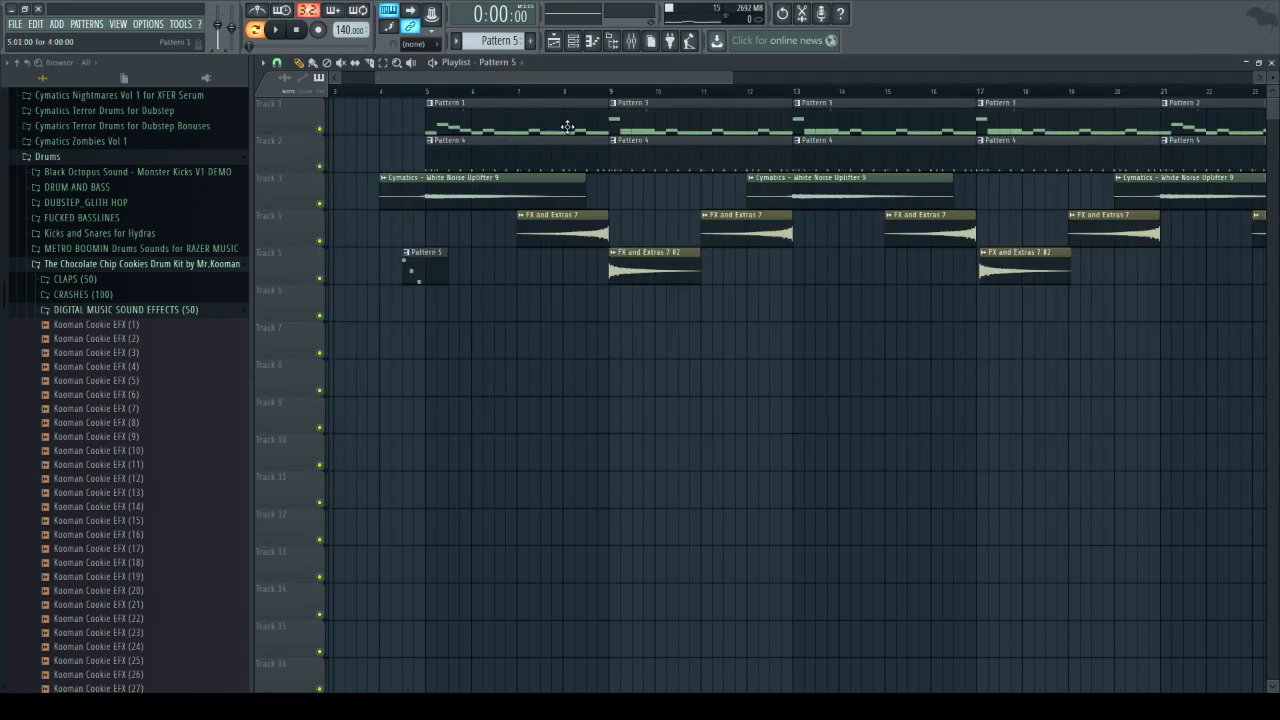
click(335, 91)
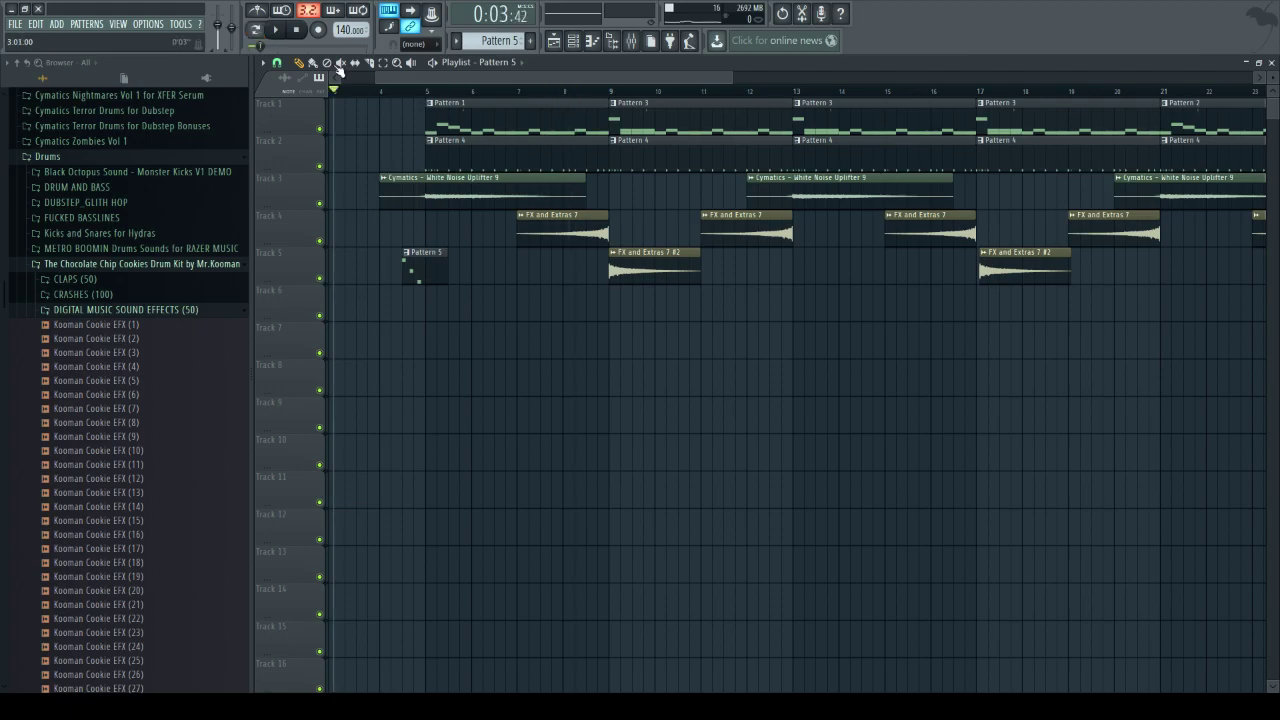
key(space)
click(383, 108)
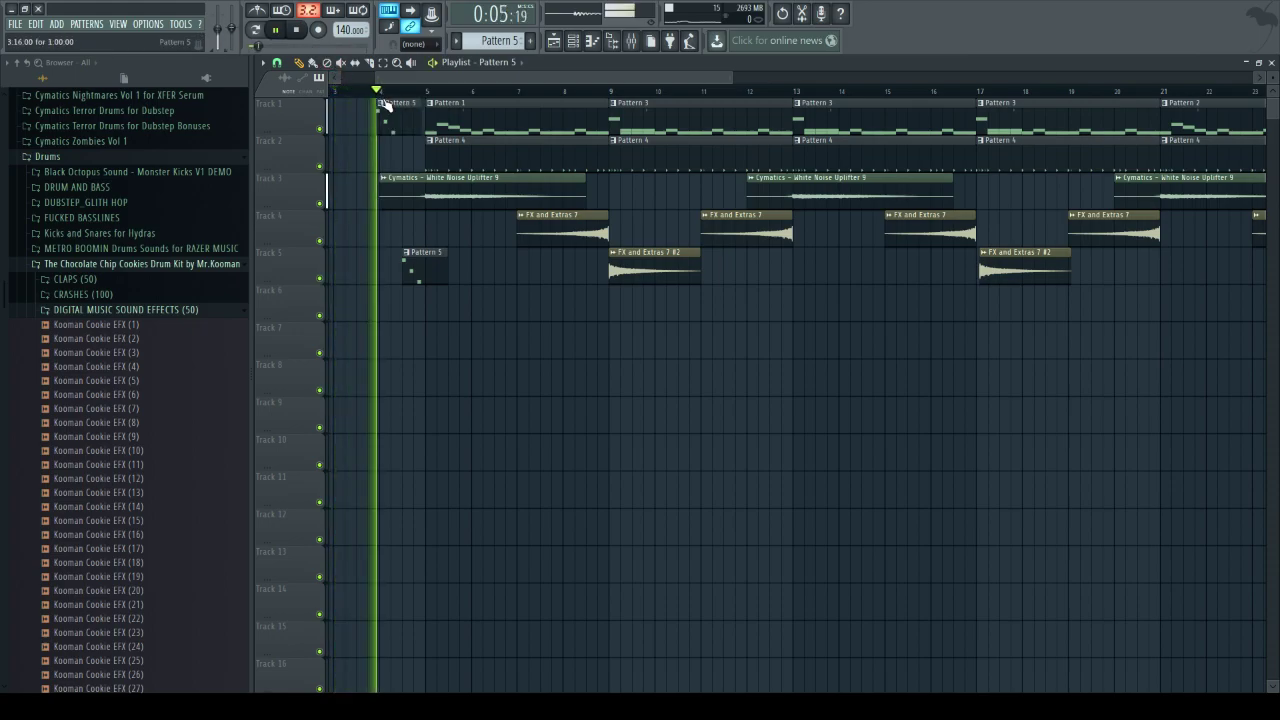
- Delete the Pattern 5 clip at bar 4 on Track 1 and stop playback
right_click(383, 105)
key(space)
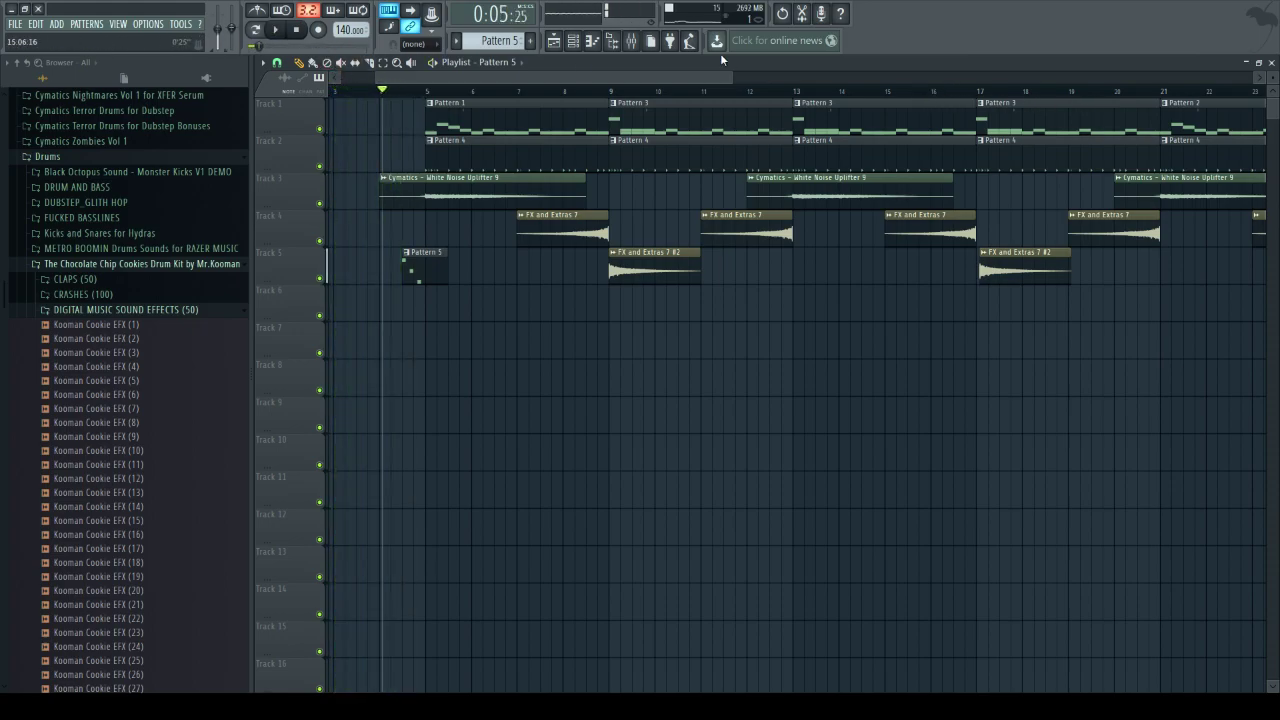
- In the tom insert's parametric EQ 2, lower band 1 by about 4 dB, band 4 by about 5 dB and band 7 by about 9 dB
click(631, 40)
click(1211, 124)
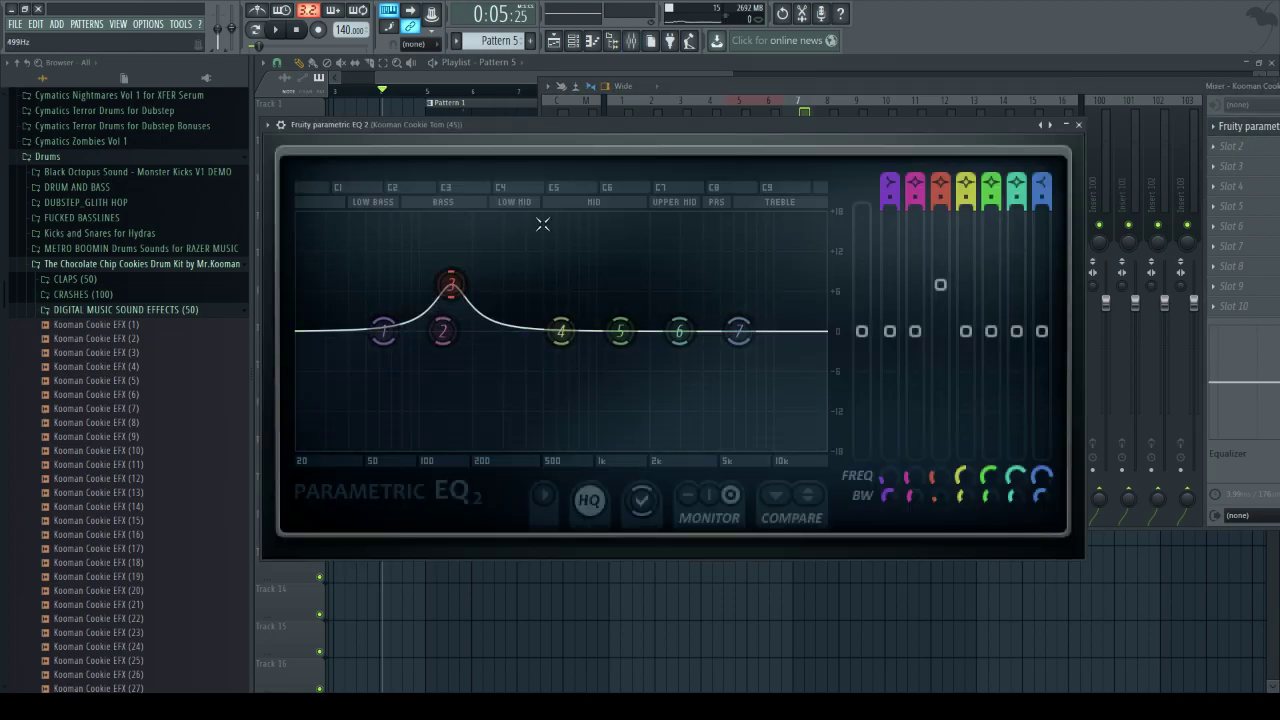
drag(451, 286, 399, 362)
drag(561, 331, 566, 365)
drag(620, 331, 779, 404)
drag(675, 378, 674, 342)
- Switch playback to pattern mode, set EQ band 3 to about +3 dB near 110 Hz, and play the tom pattern briefly
click(277, 31)
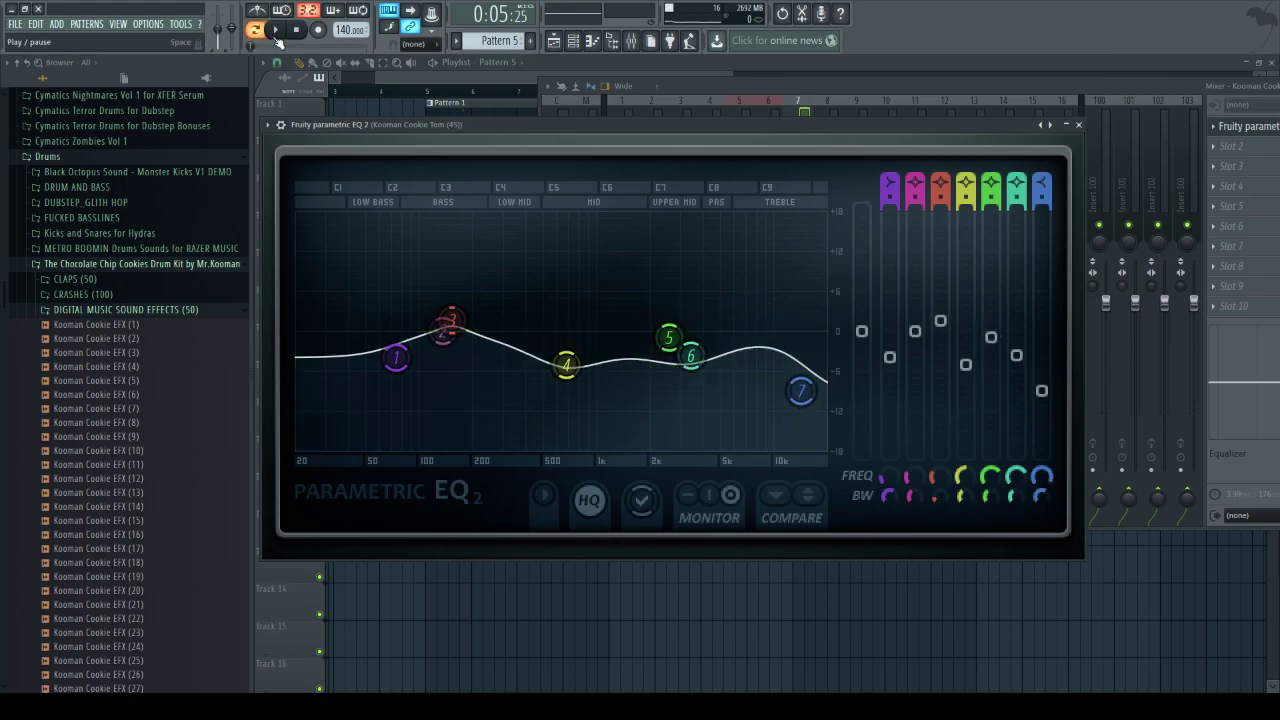
click(296, 30)
mouse_move(451, 320)
mouse_down()
mouse_move(462, 310)
mouse_move(429, 306)
mouse_move(438, 313)
mouse_up()
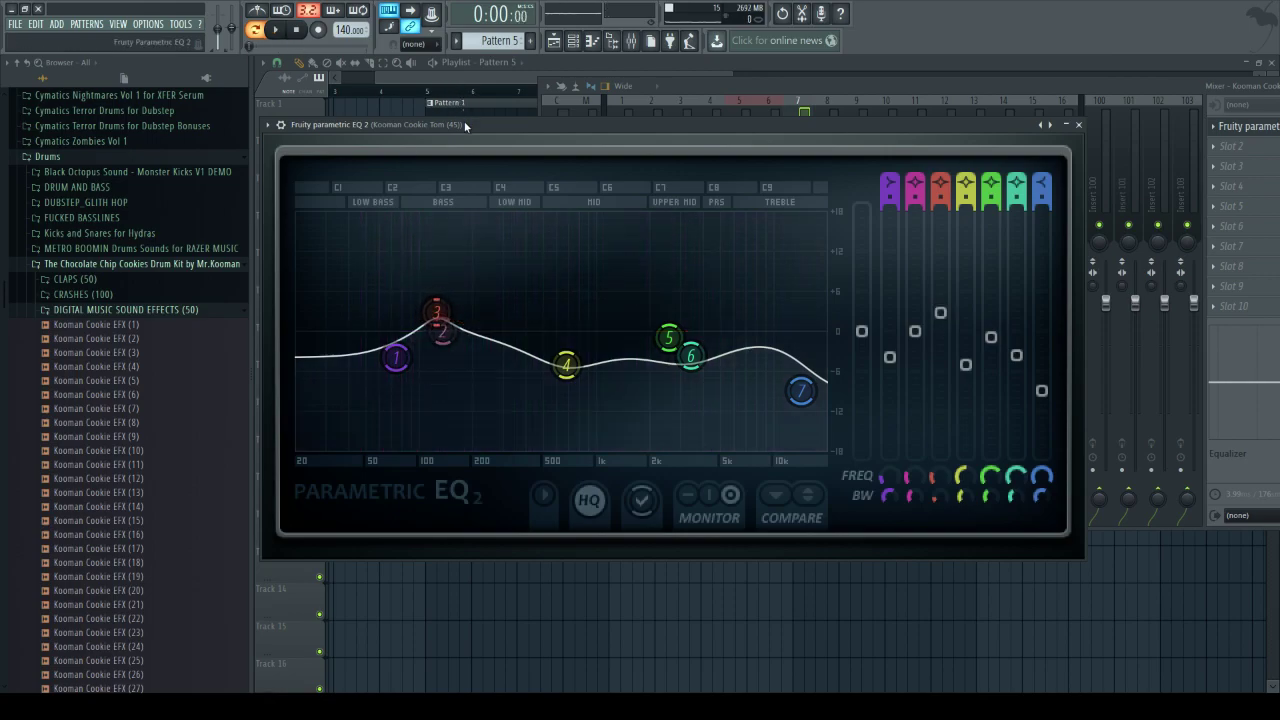
key(space)
key(space)
- Add Fruity Compressor in slot 2 with threshold -24.2 dB, ratio 2.5:1, gain 3.3 dB, attack 10.8 ms and release 419 ms
click(1243, 148)
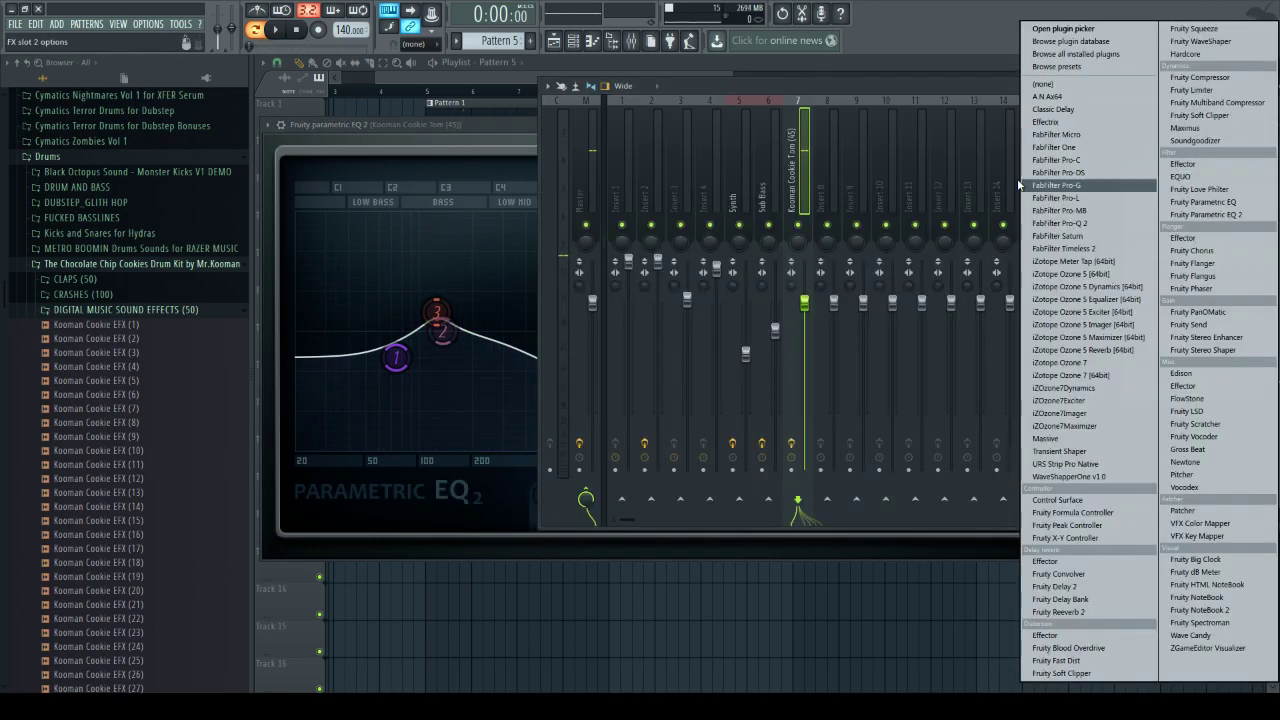
click(1211, 84)
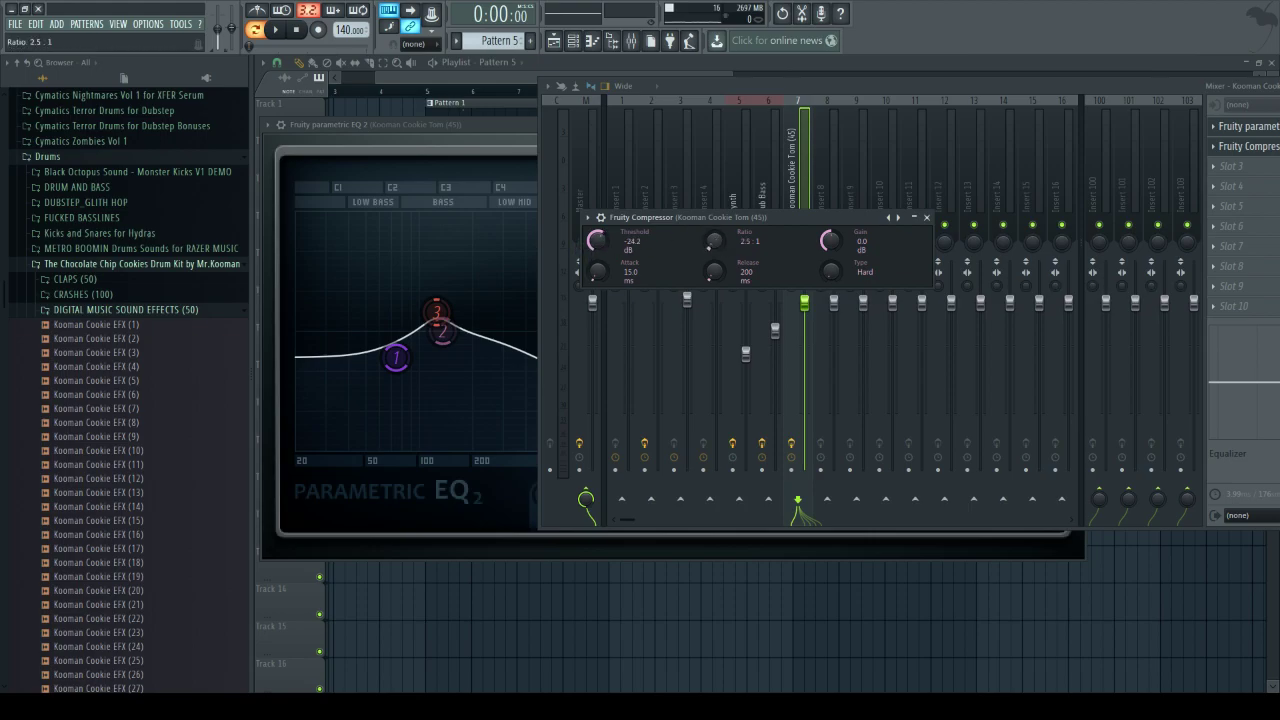
drag(841, 244, 841, 228)
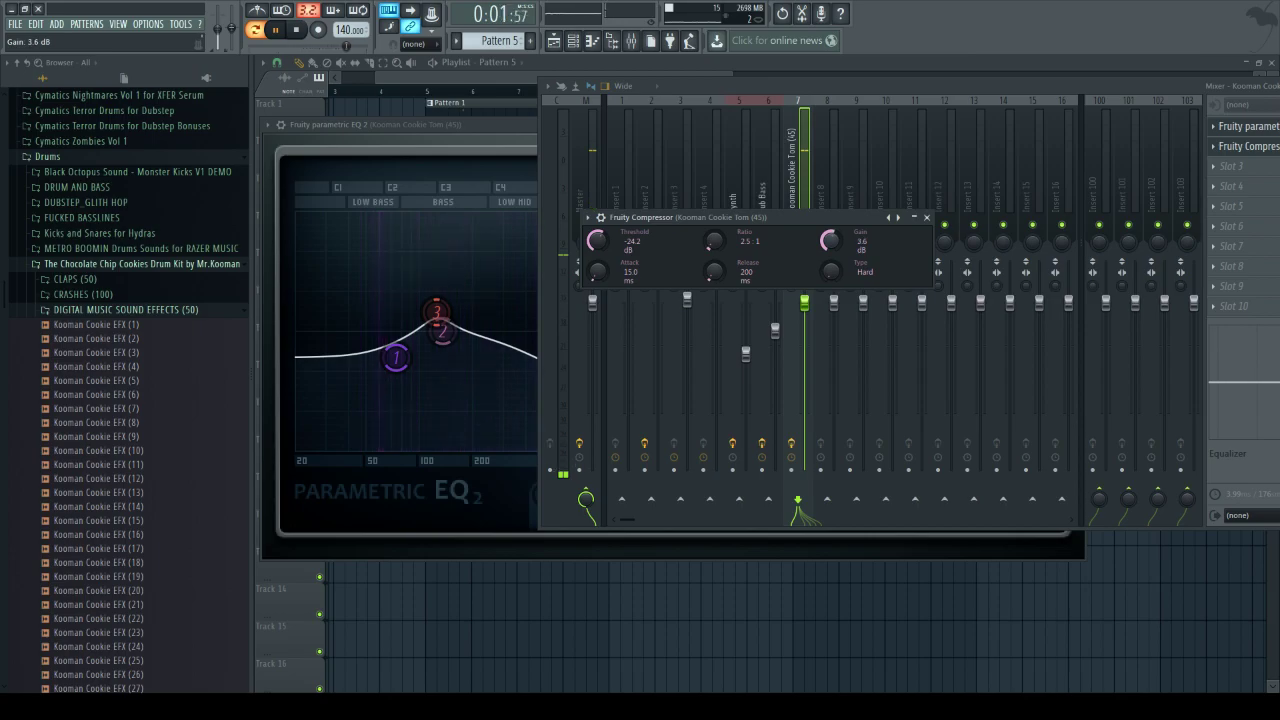
drag(598, 270, 598, 285)
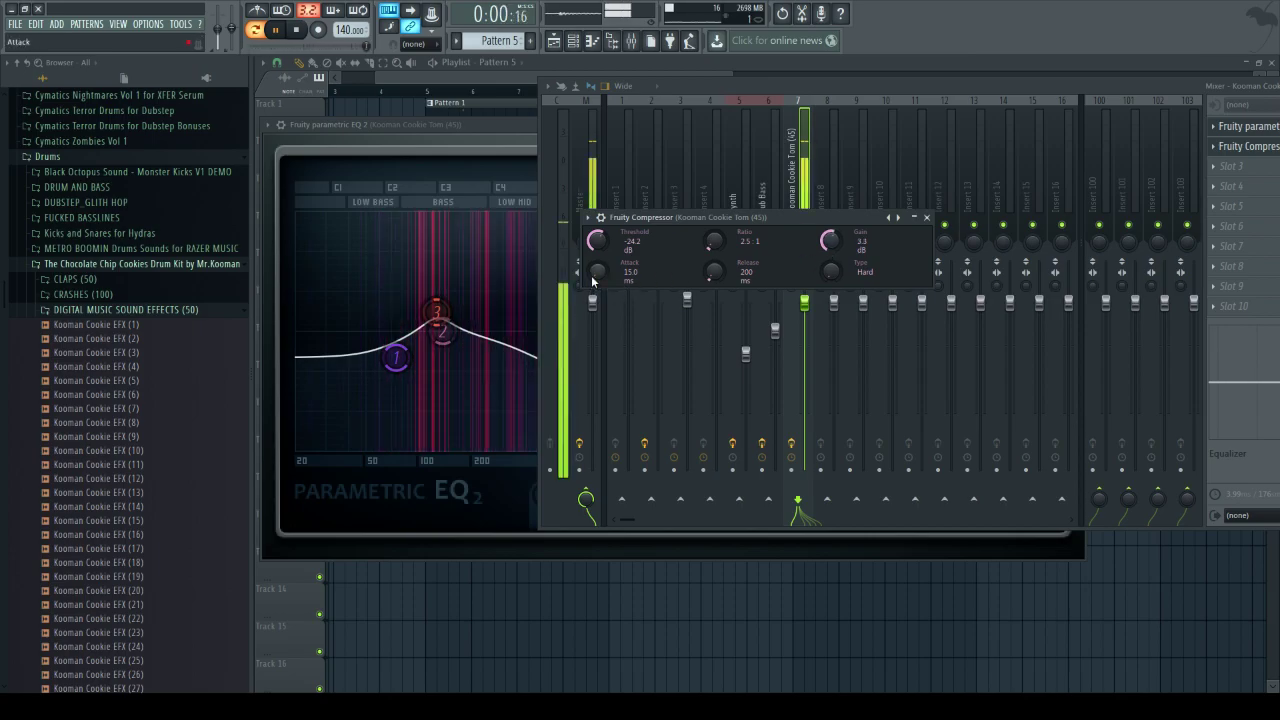
mouse_move(714, 271)
mouse_down()
mouse_move(714, 240)
mouse_move(719, 284)
mouse_up()
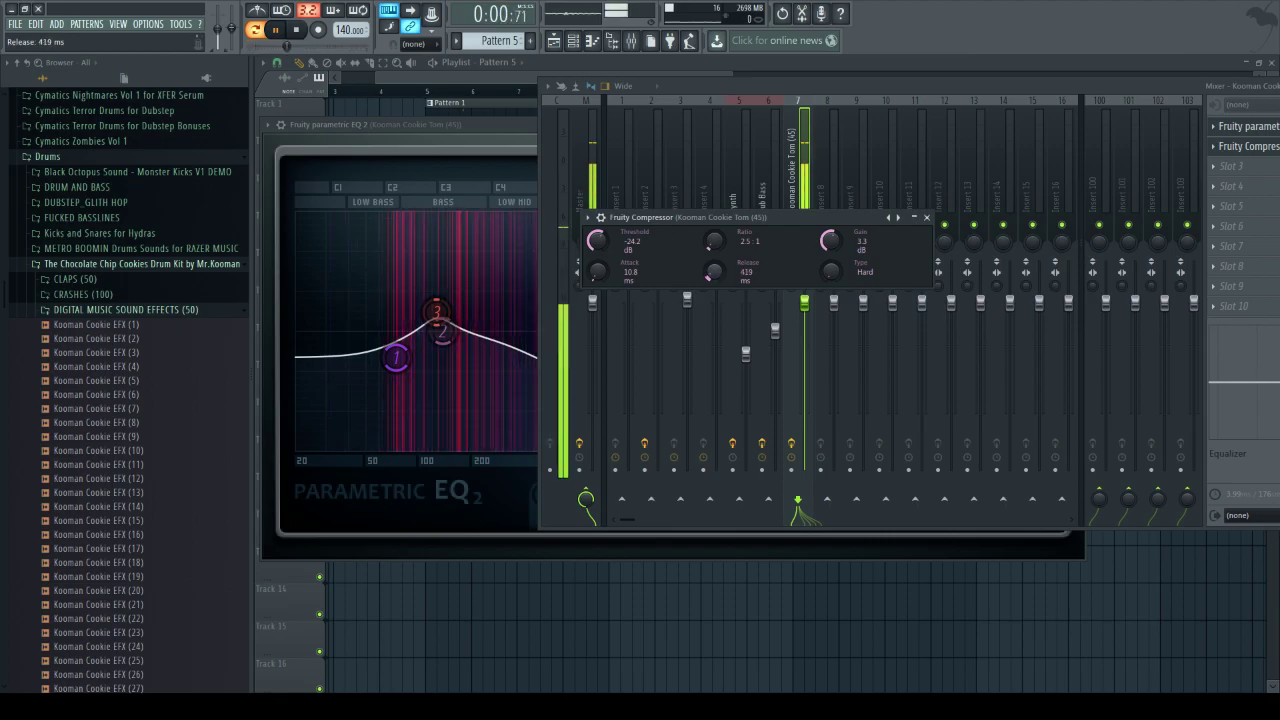
click(802, 175)
- Return to the playlist and play the song from bar 4 to hear the processed tom fill in context, stopping at the end
right_click(216, 28)
click(234, 38)
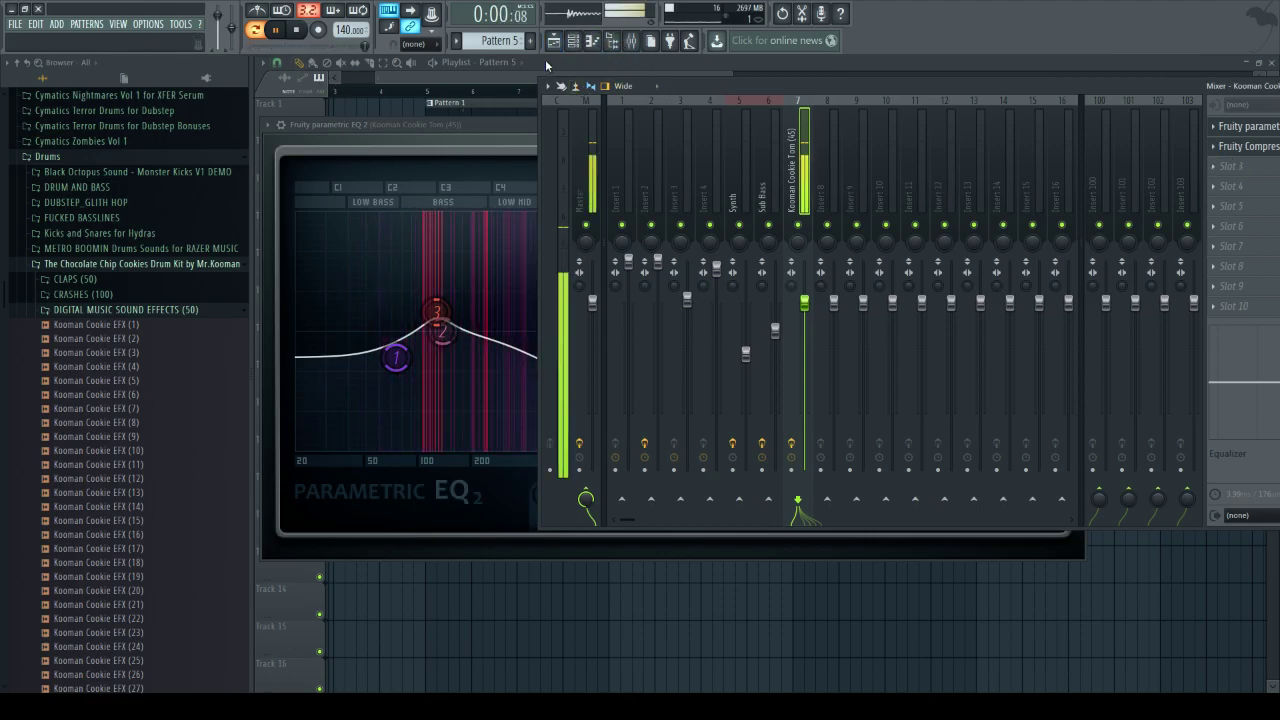
click(382, 98)
click(381, 93)
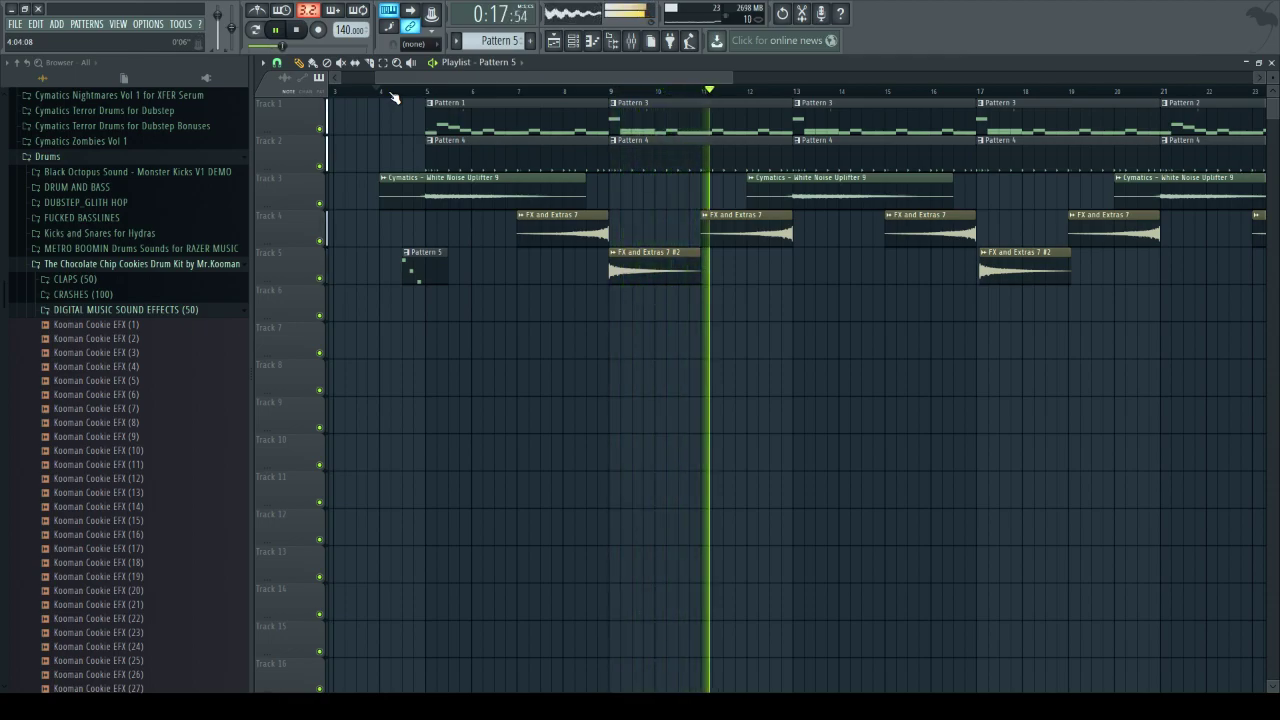
scroll(395, 97, down, 4)
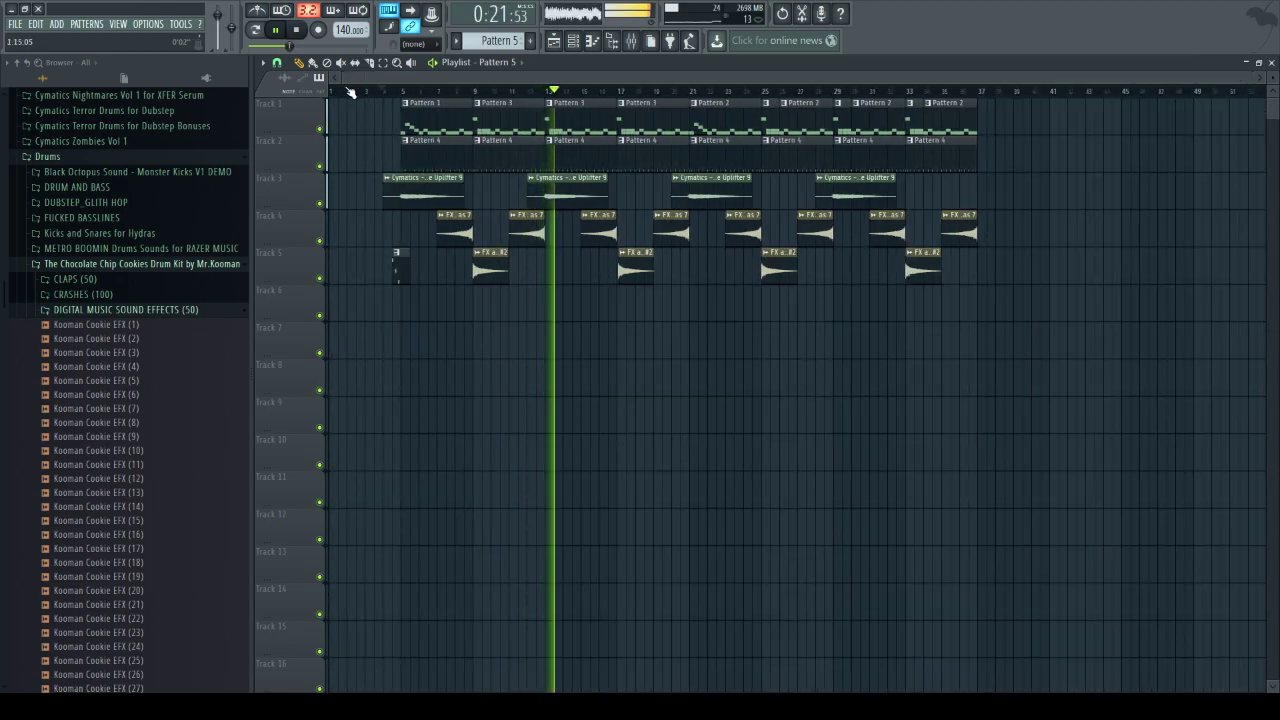
click(297, 31)
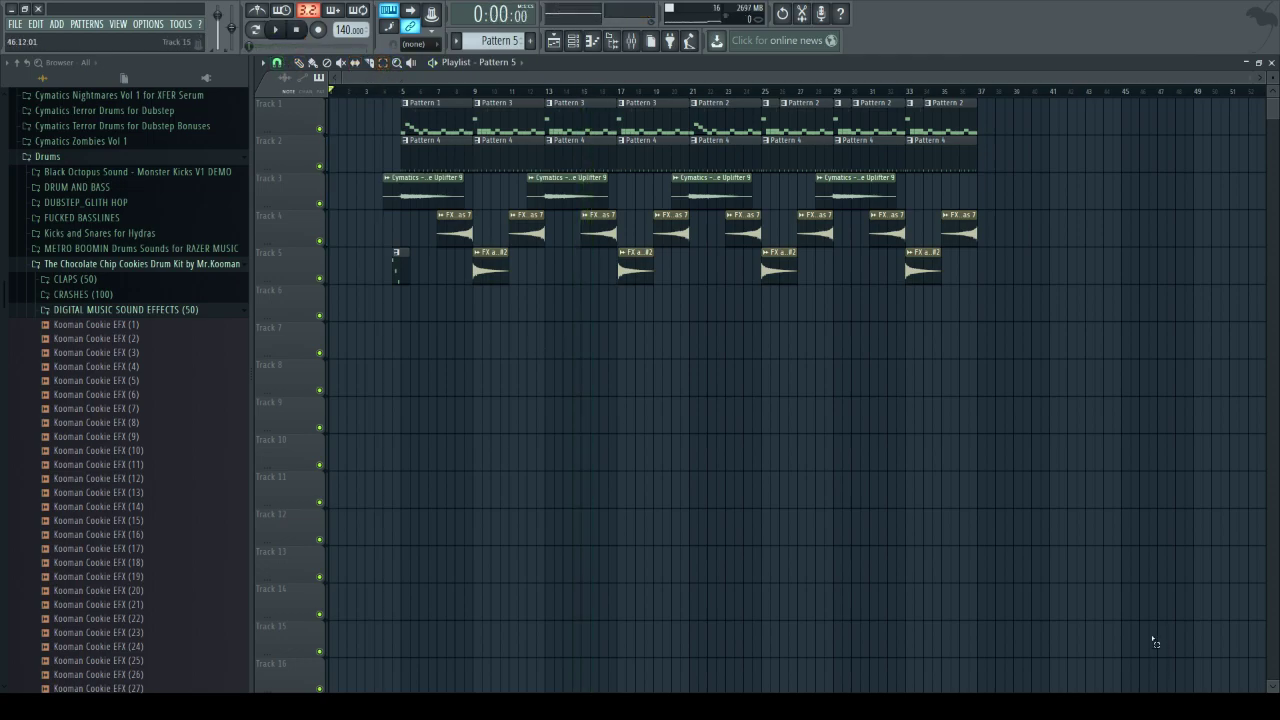
mouse_move(1014, 357)
mouse_down()
mouse_move(871, 249)
mouse_move(288, 103)
mouse_move(300, 110)
mouse_up()
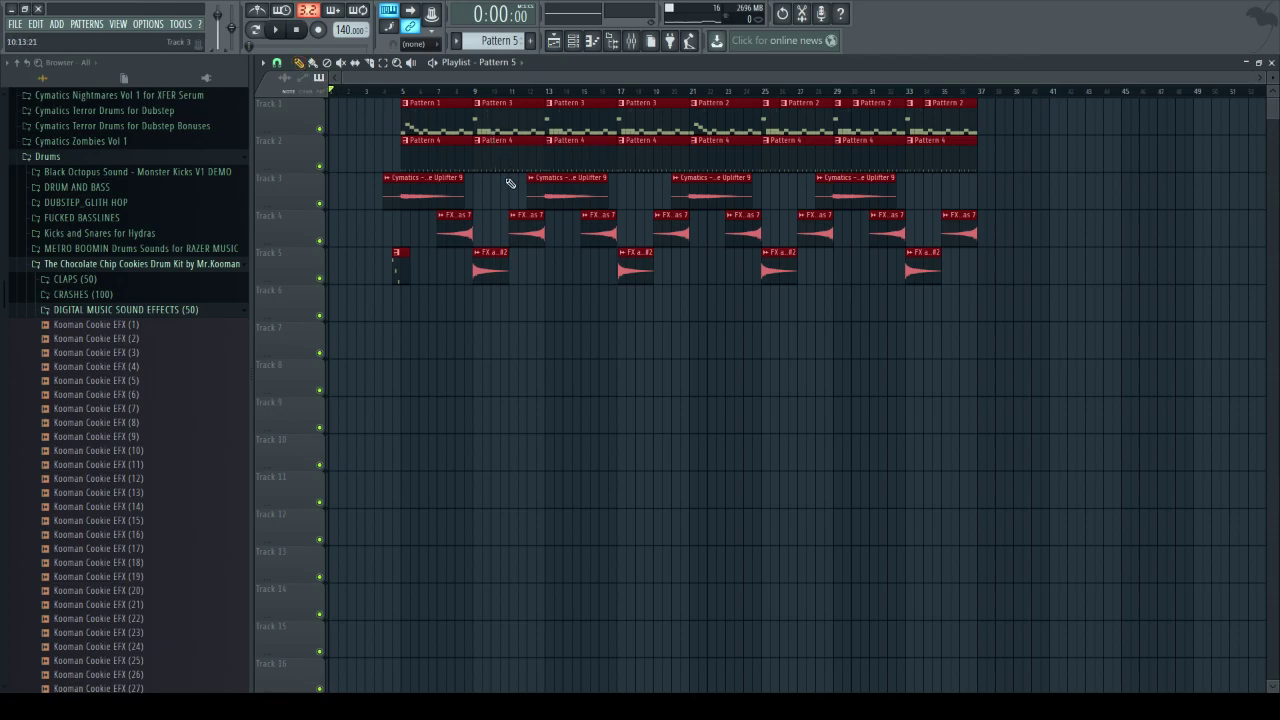
click(667, 184)
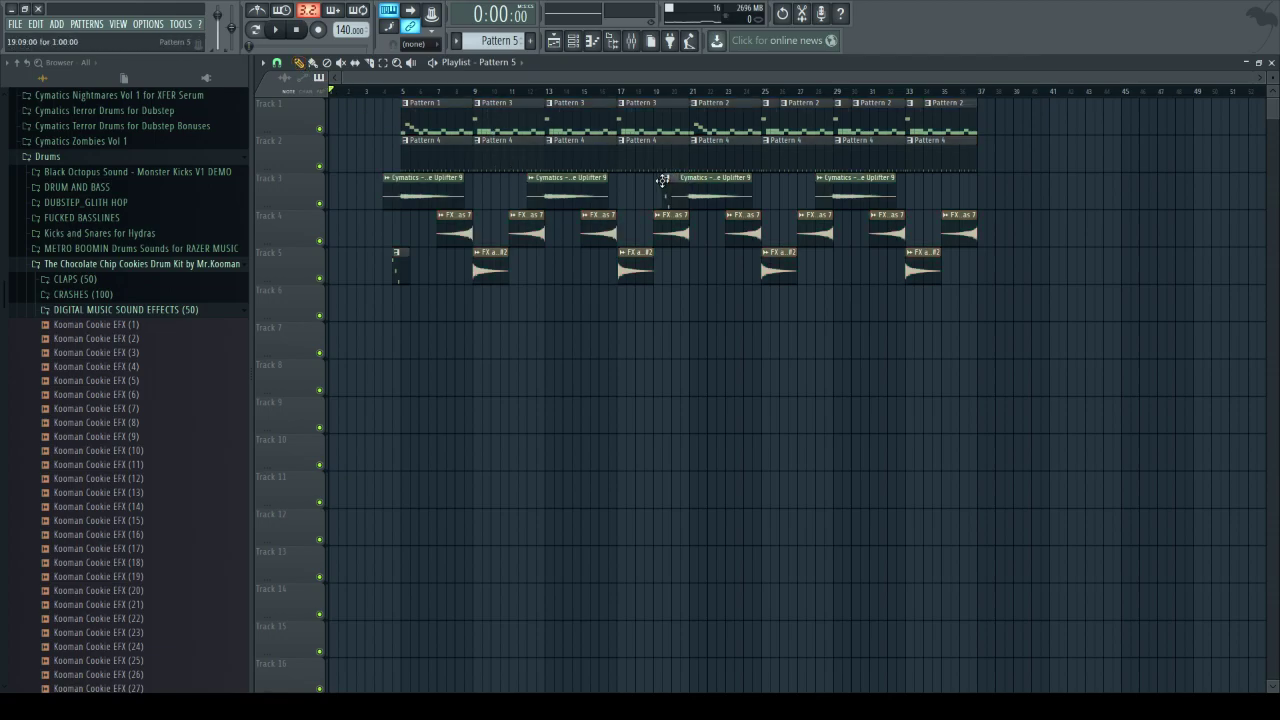
drag(663, 181, 655, 191)
right_click(651, 190)
- Select all playlist clips and shift them 12 bars later so Pattern 1 starts at bar 17
click(383, 62)
drag(939, 325, 657, 111)
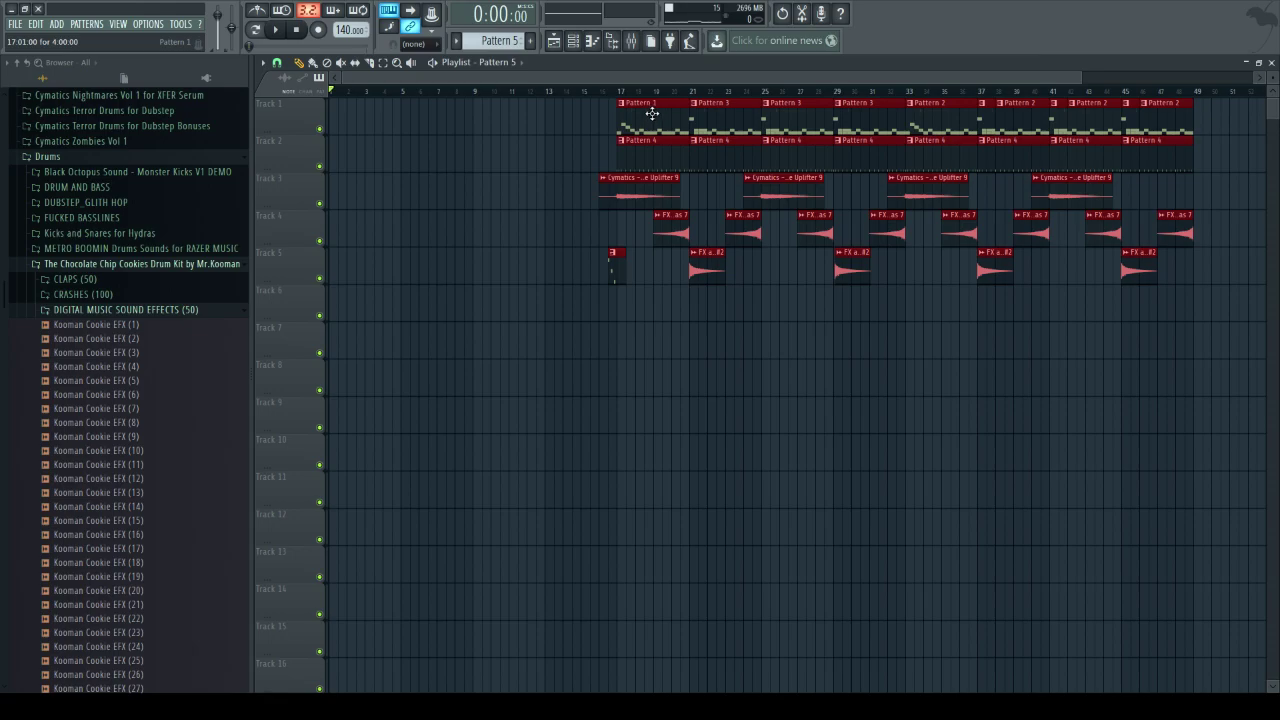
scroll(638, 101, down, 2)
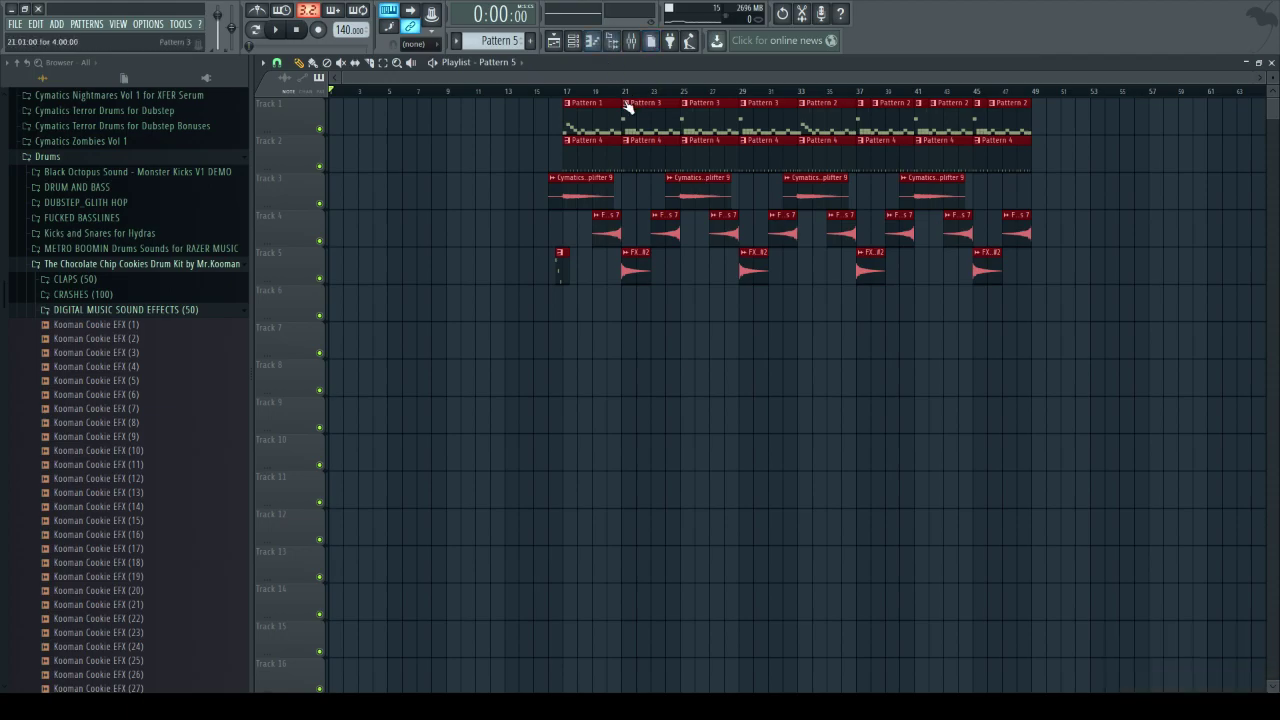
scroll(630, 100, up, 2)
scroll(632, 101, down, 2)
drag(567, 92, 329, 152)
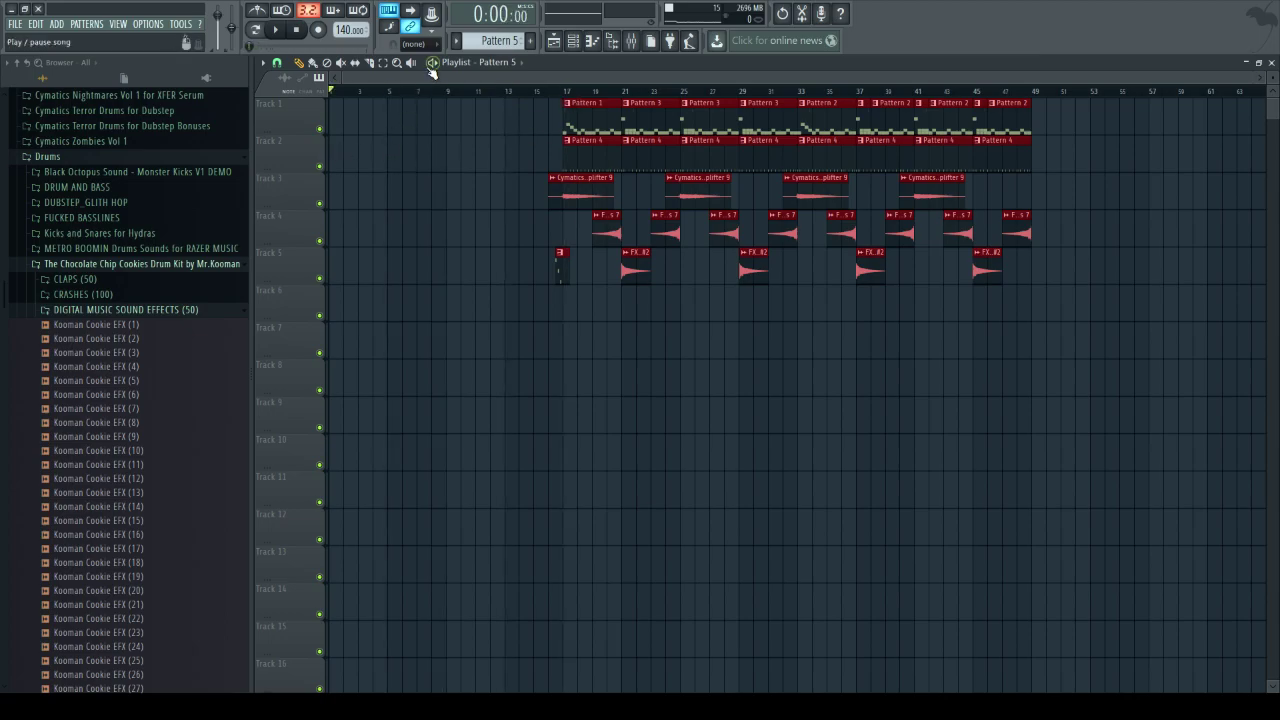
click(462, 95)
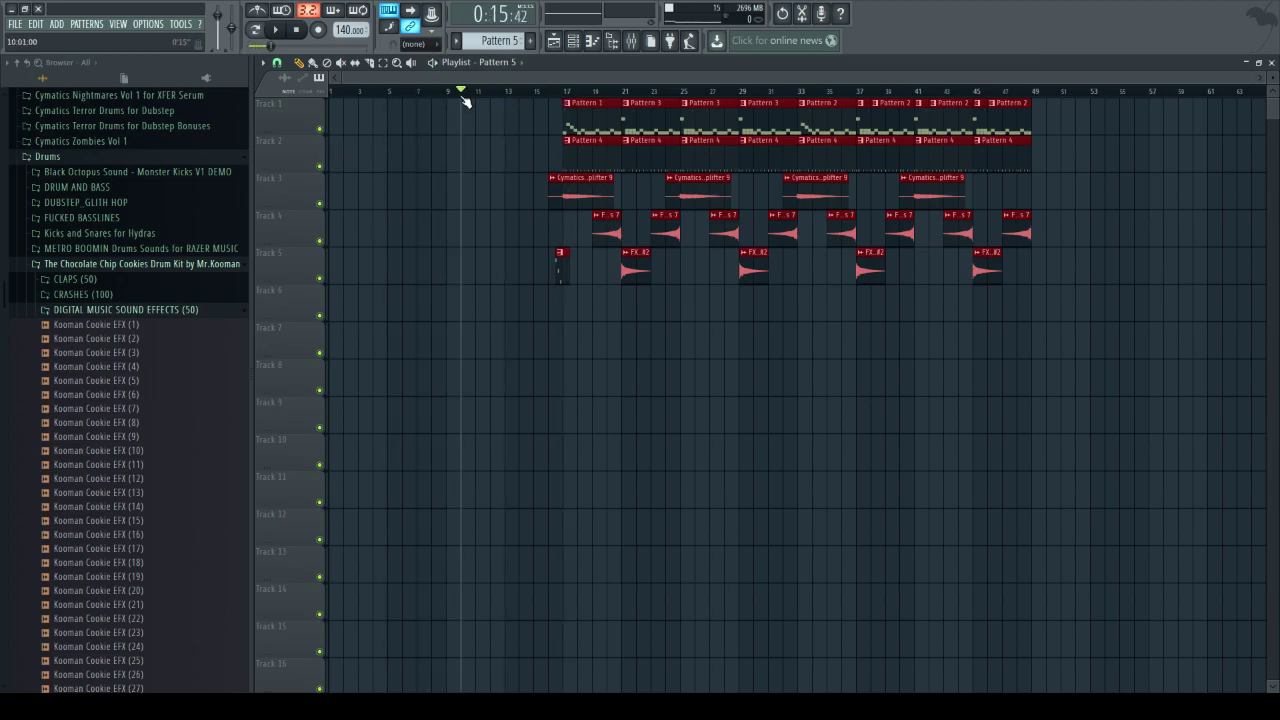
mouse_move(475, 103)
mouse_down()
mouse_move(564, 115)
mouse_move(329, 117)
mouse_up()
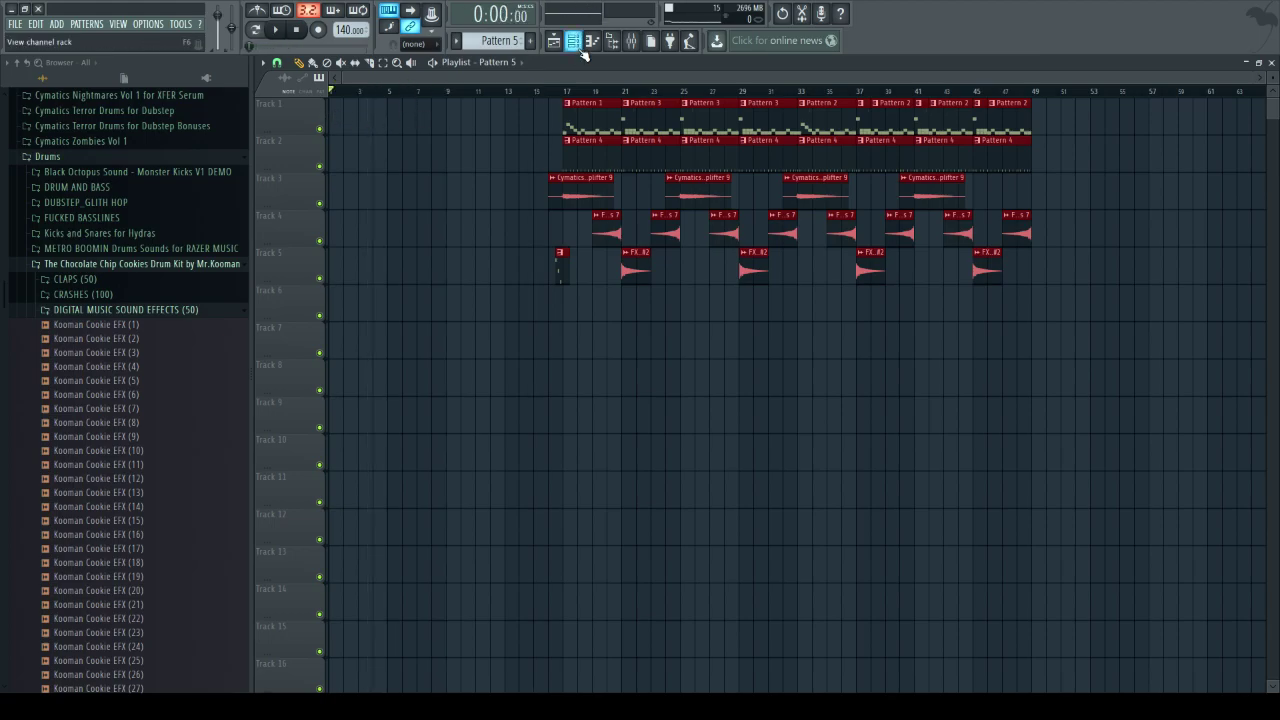
- Show the channel rack and create a new empty pattern following Pattern 5
click(618, 41)
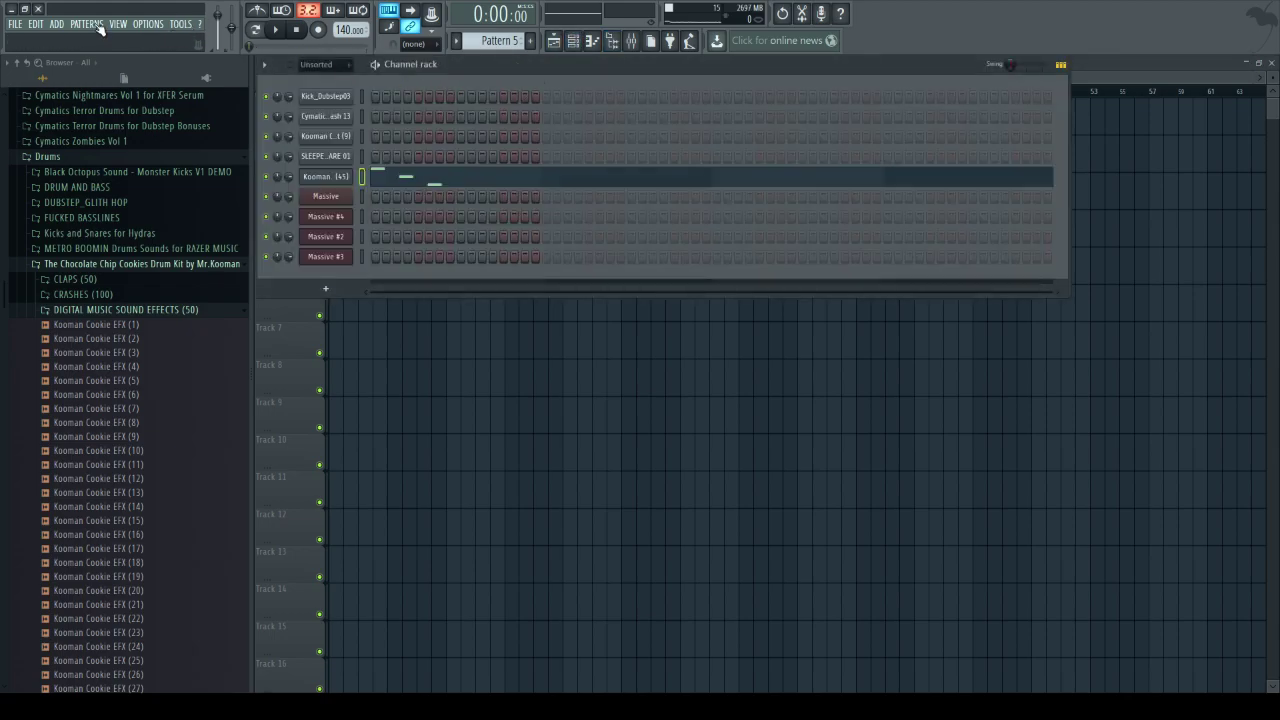
click(57, 25)
mouse_move(82, 46)
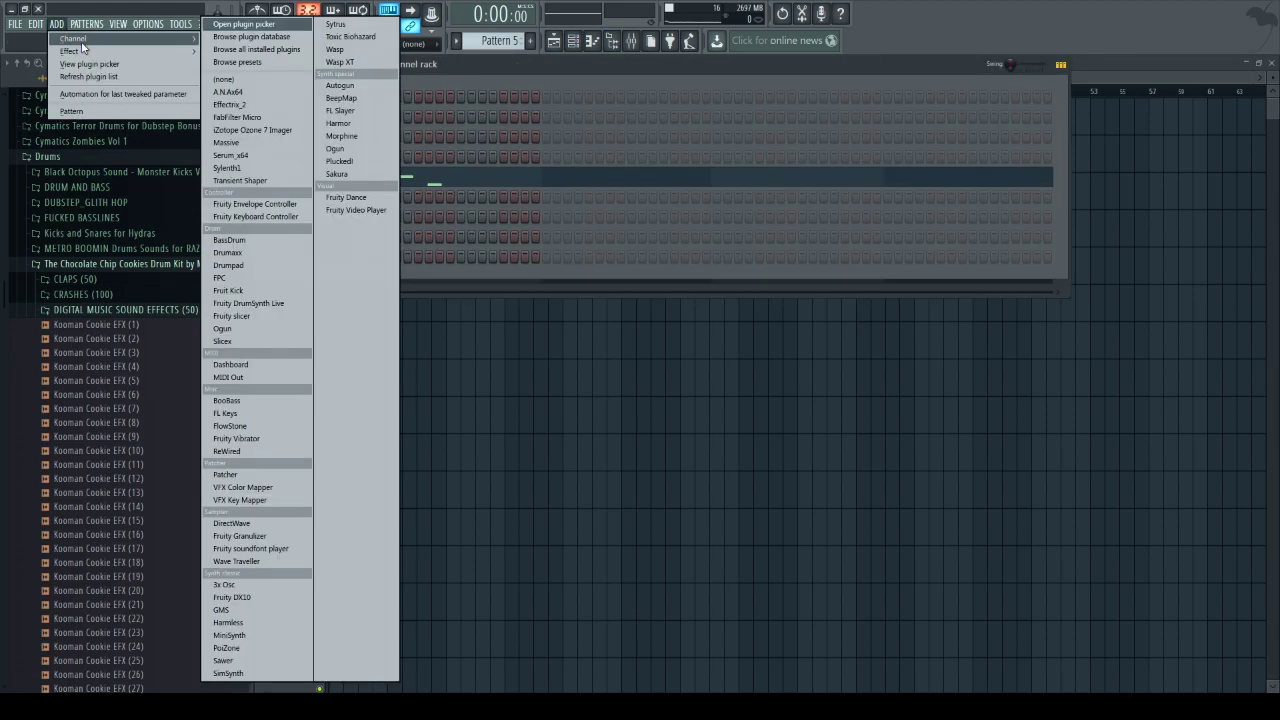
click(572, 74)
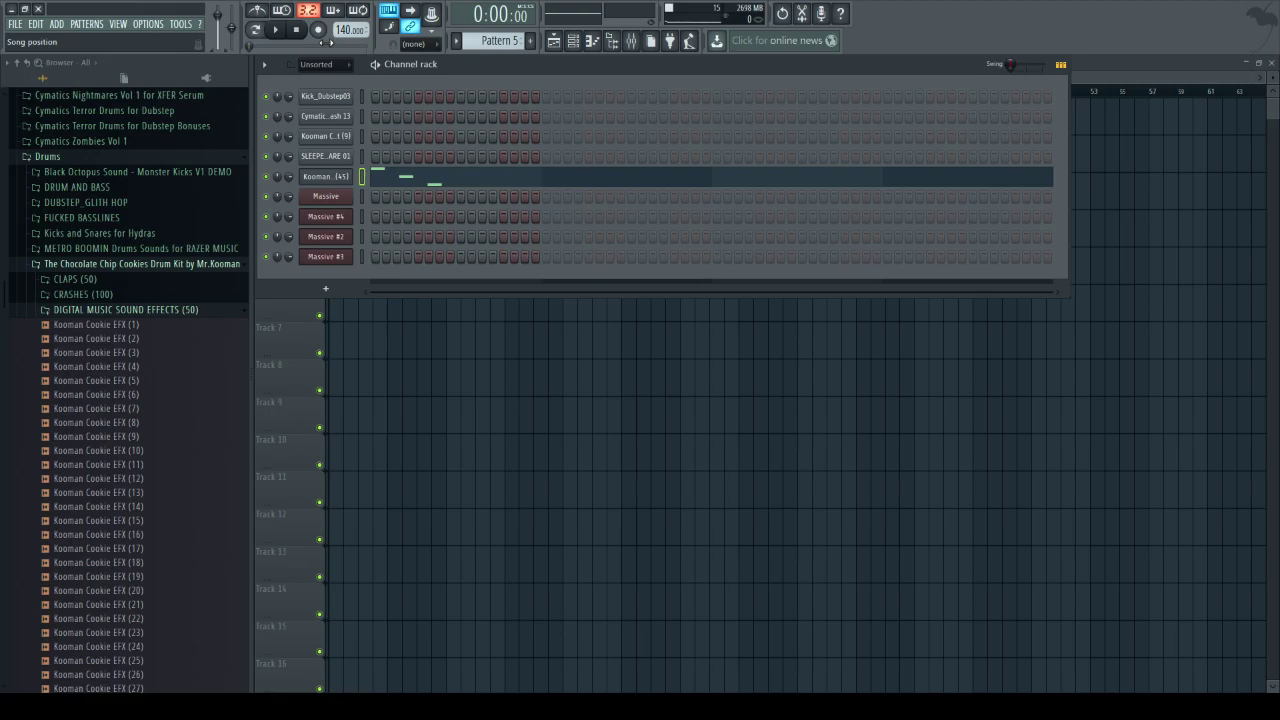
click(530, 40)
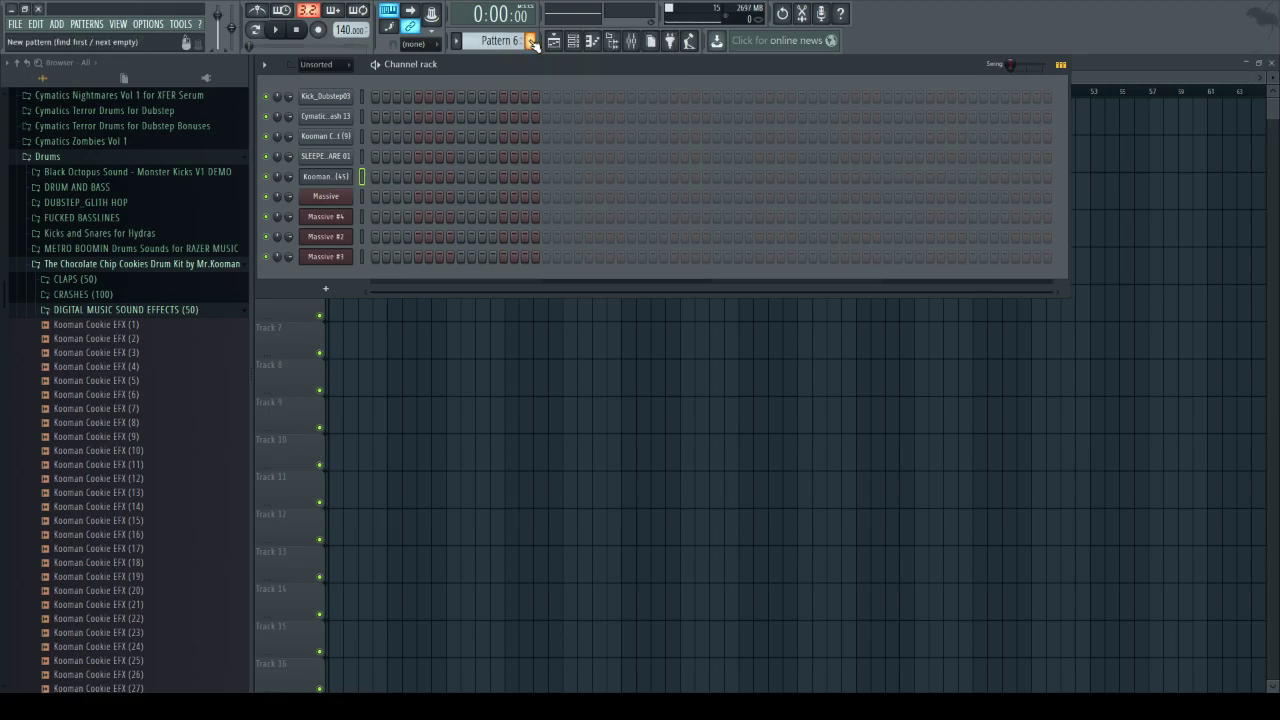
- Add an A.N.Ax64 synth channel to the new pattern
click(74, 24)
mouse_move(60, 25)
mouse_move(72, 52)
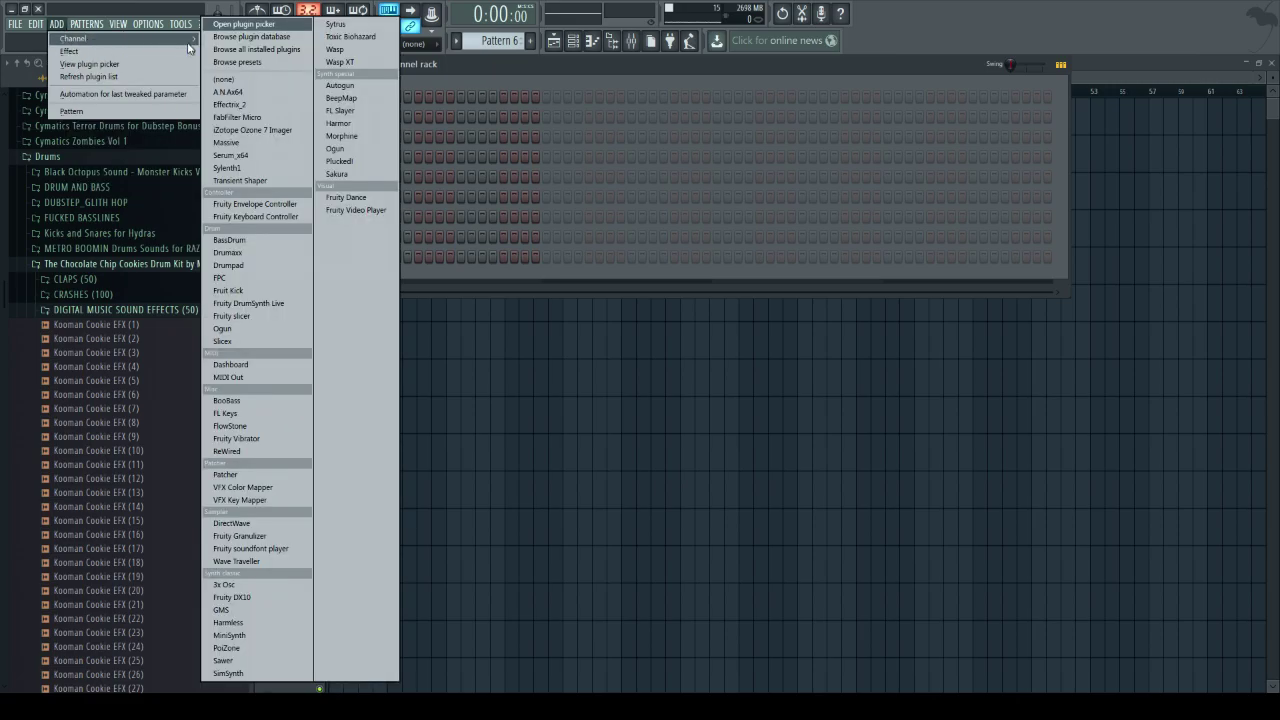
click(228, 92)
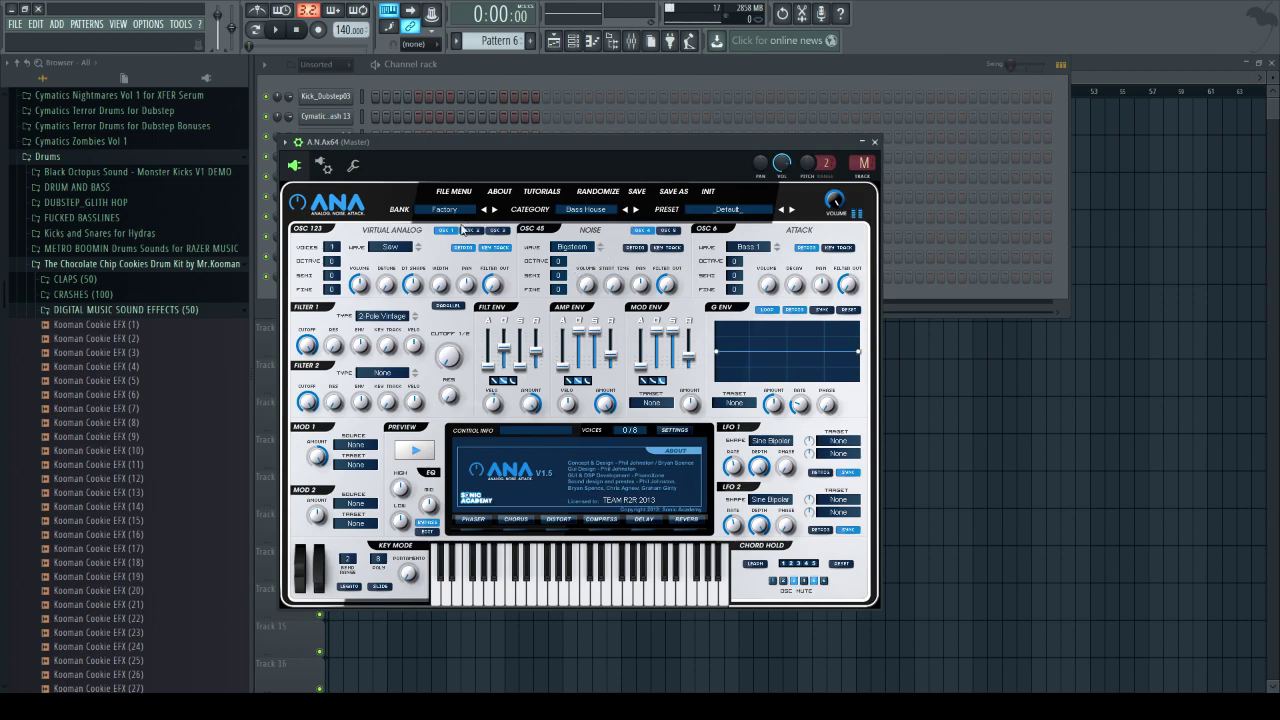
- Load the Sonic Academy V1.5 Vol1 bank in ANA and audition sounds from the 8bit, Acid, Atmosphere and Bass Main Room categories
click(447, 210)
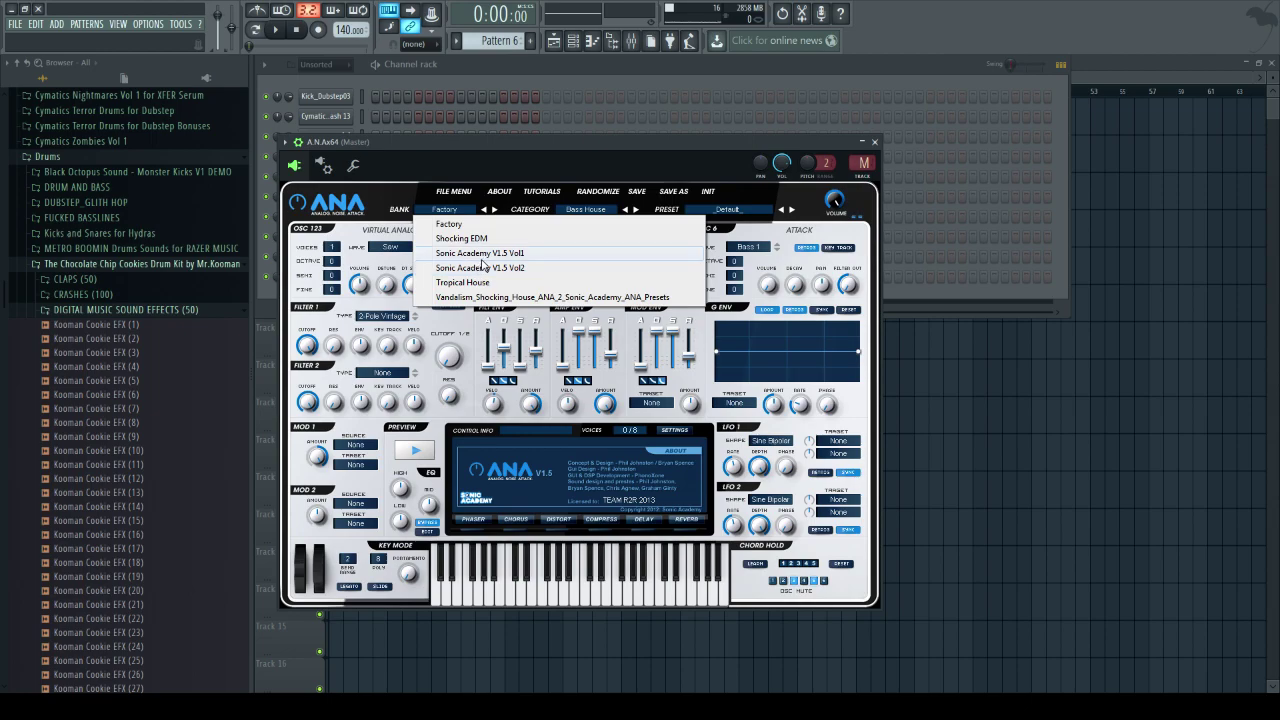
click(485, 255)
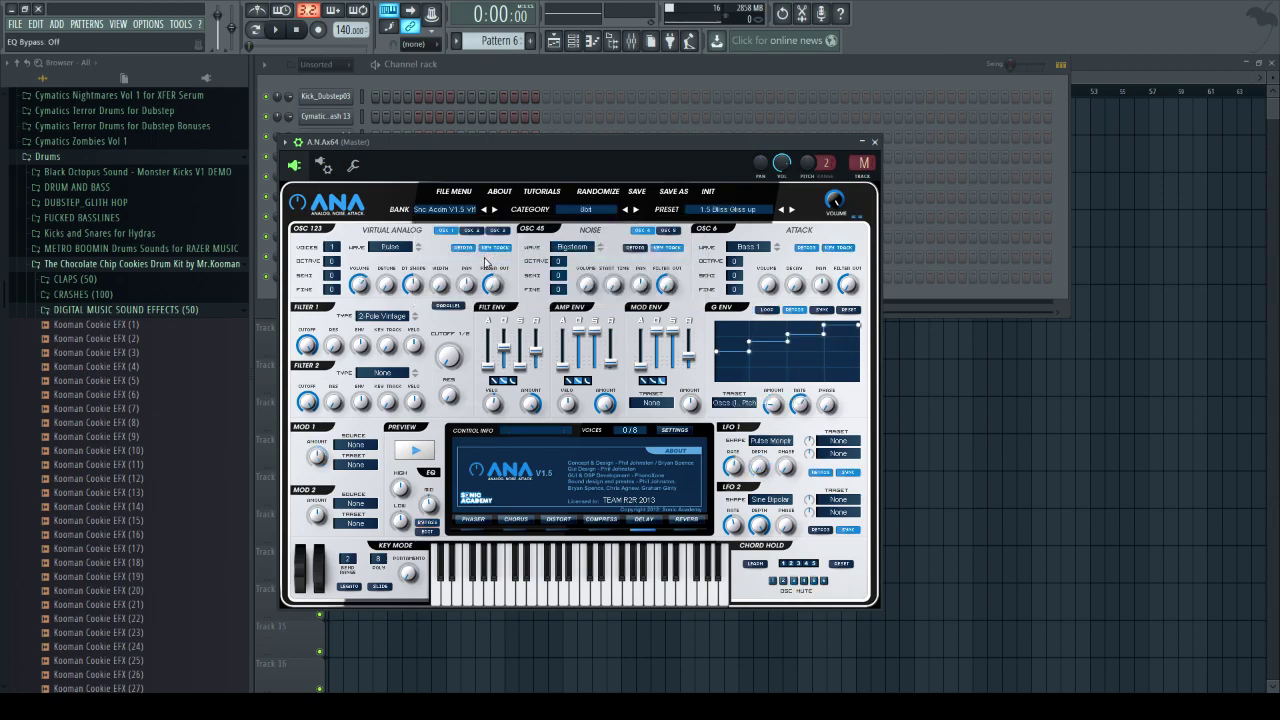
click(585, 210)
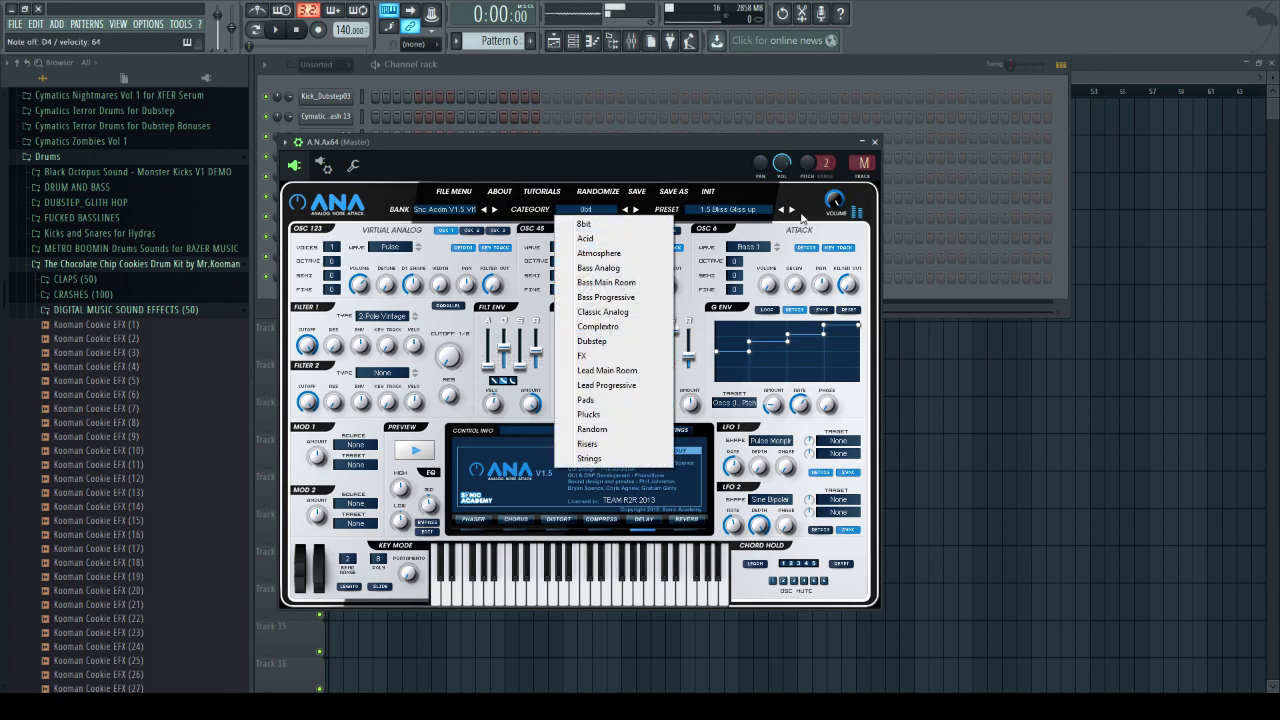
click(636, 210)
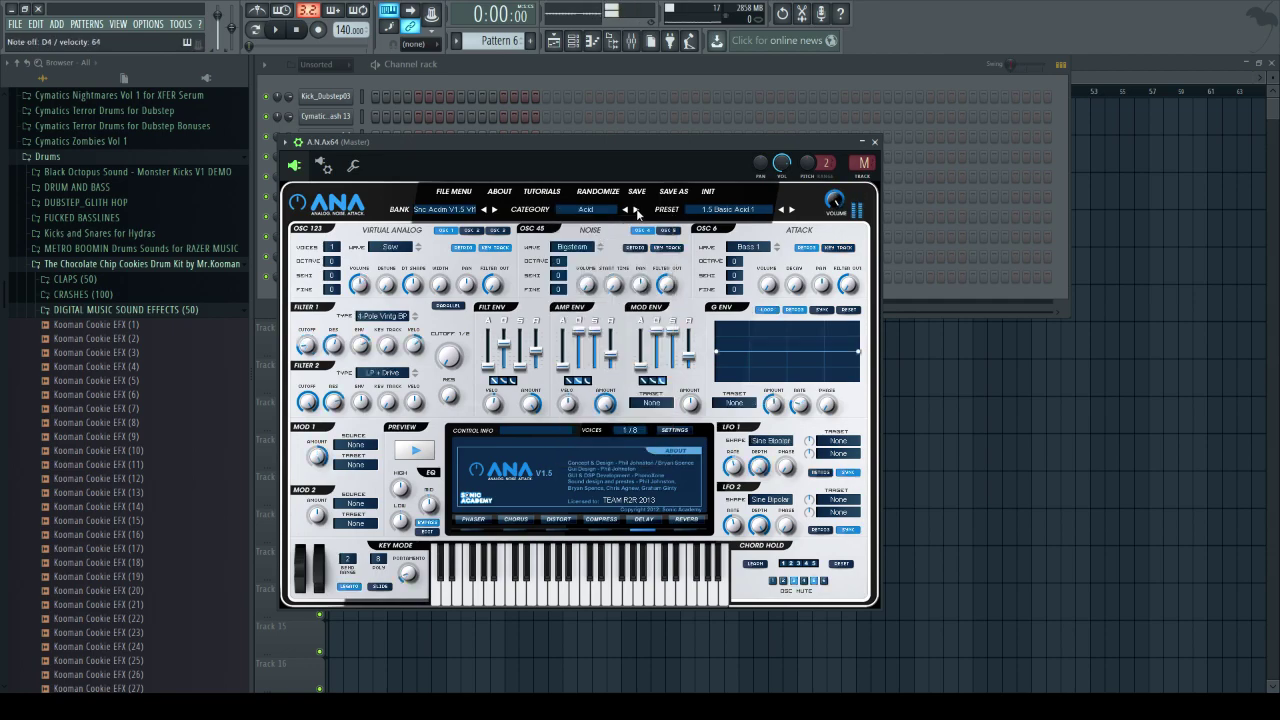
click(636, 211)
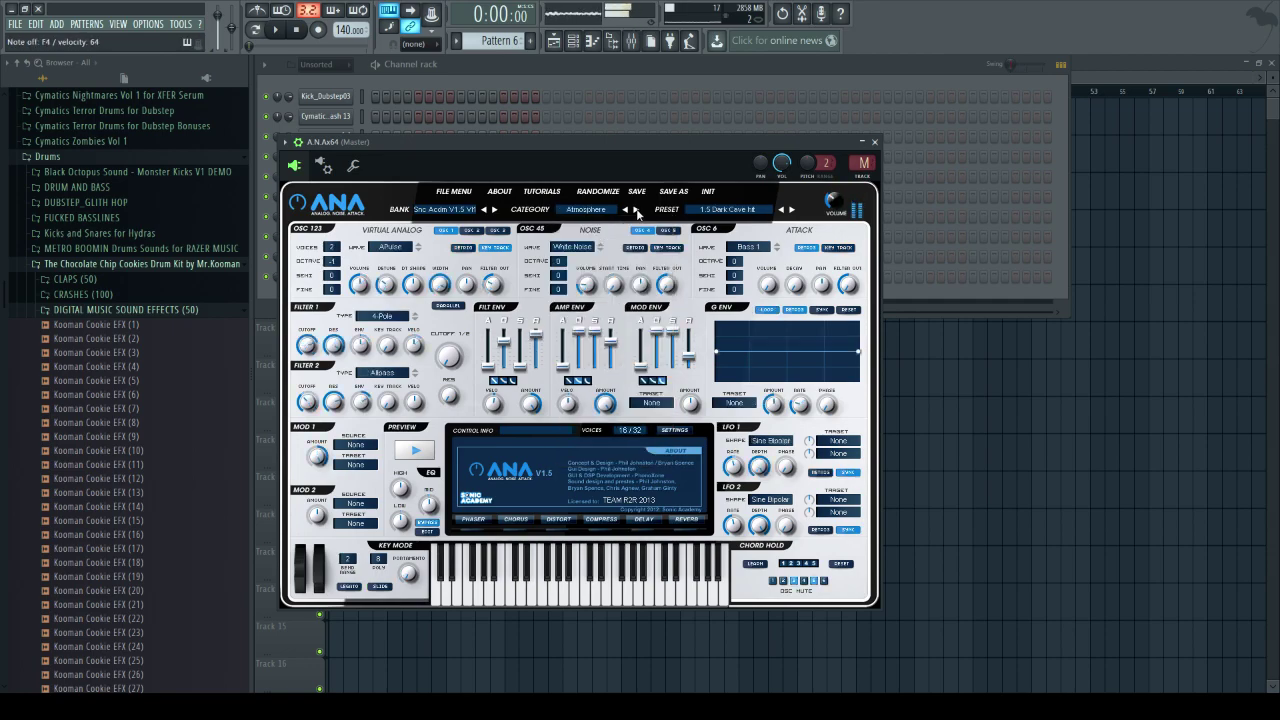
click(636, 210)
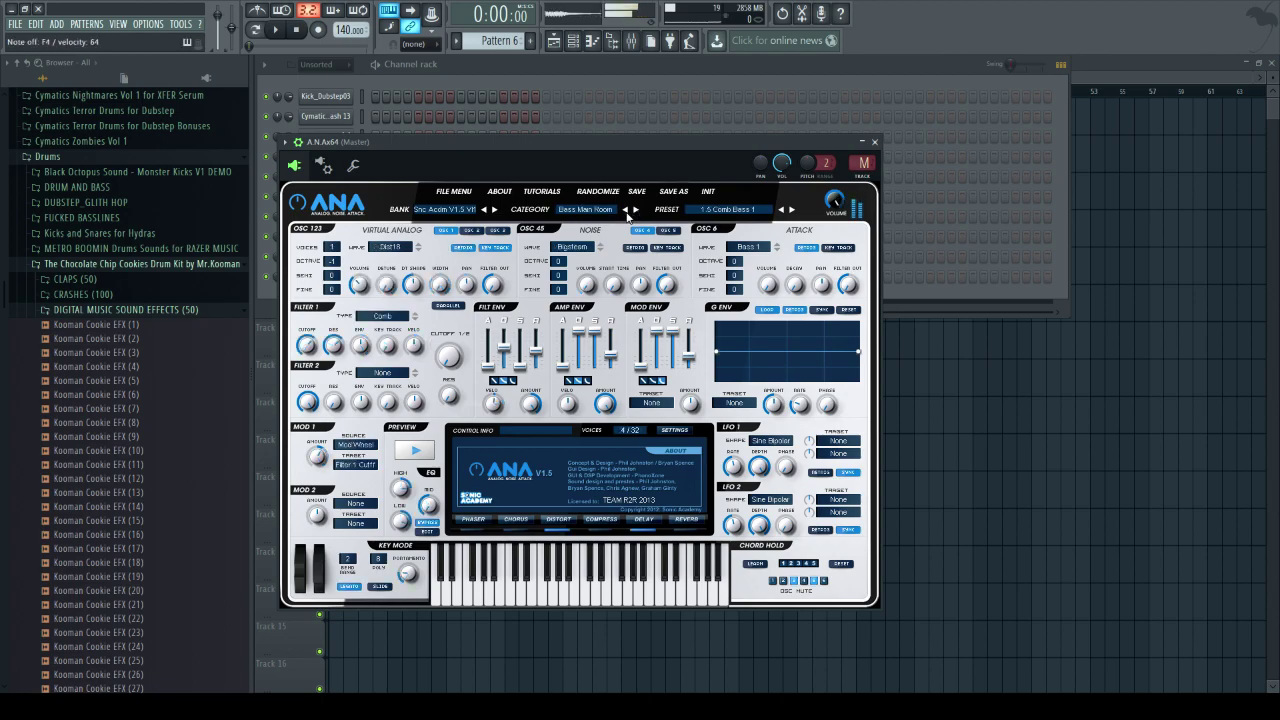
- Choose the Lead Progressive category and advance through its presets to 1.5 Modern Simple Lead 1
click(600, 210)
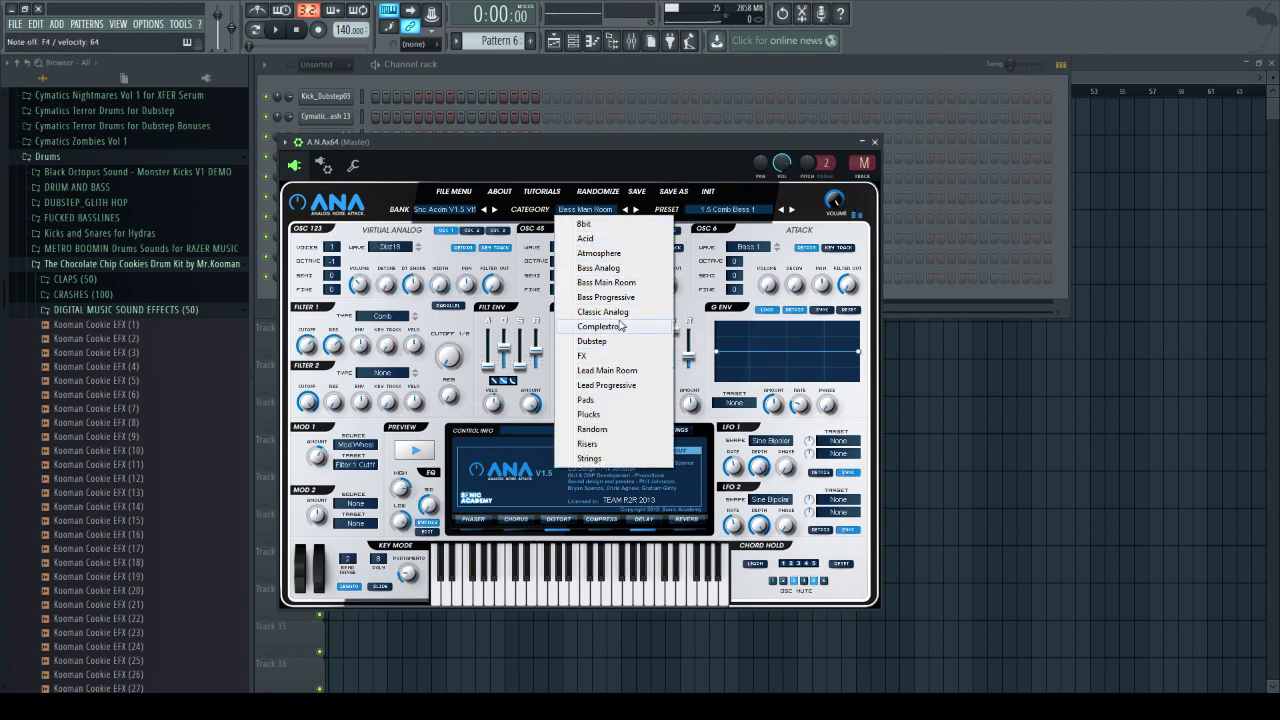
click(608, 385)
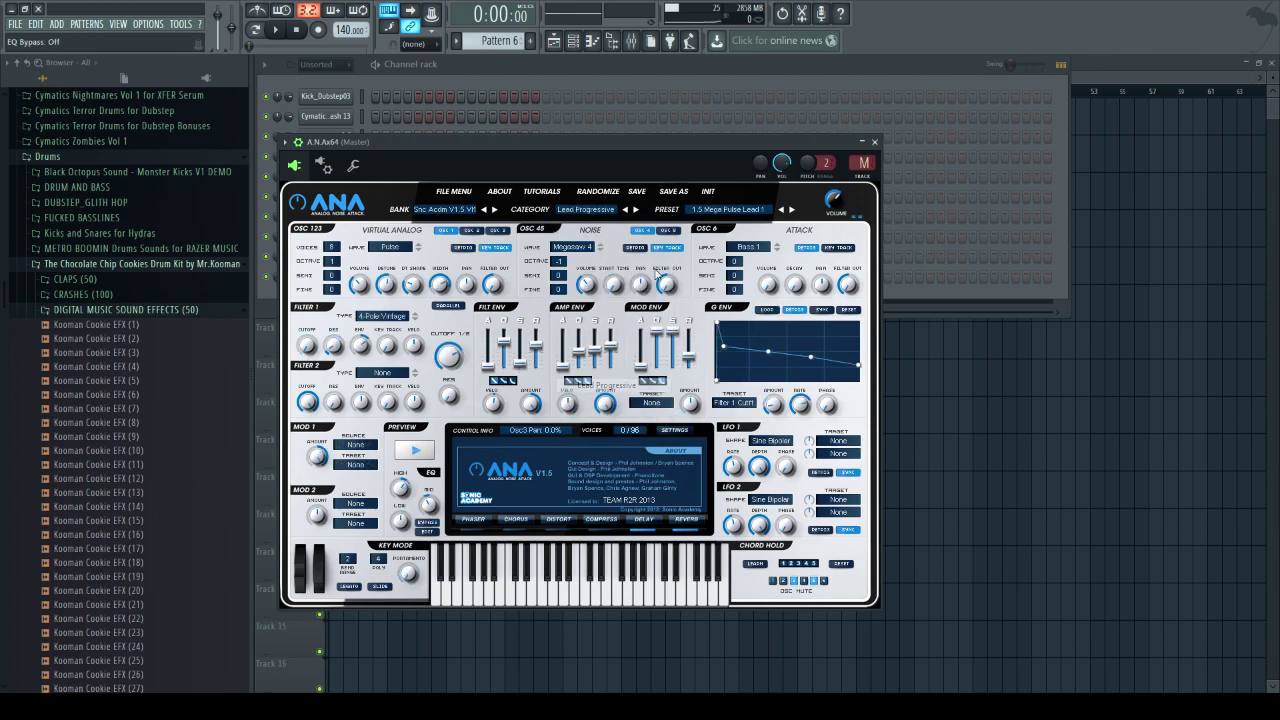
click(793, 212)
click(793, 212)
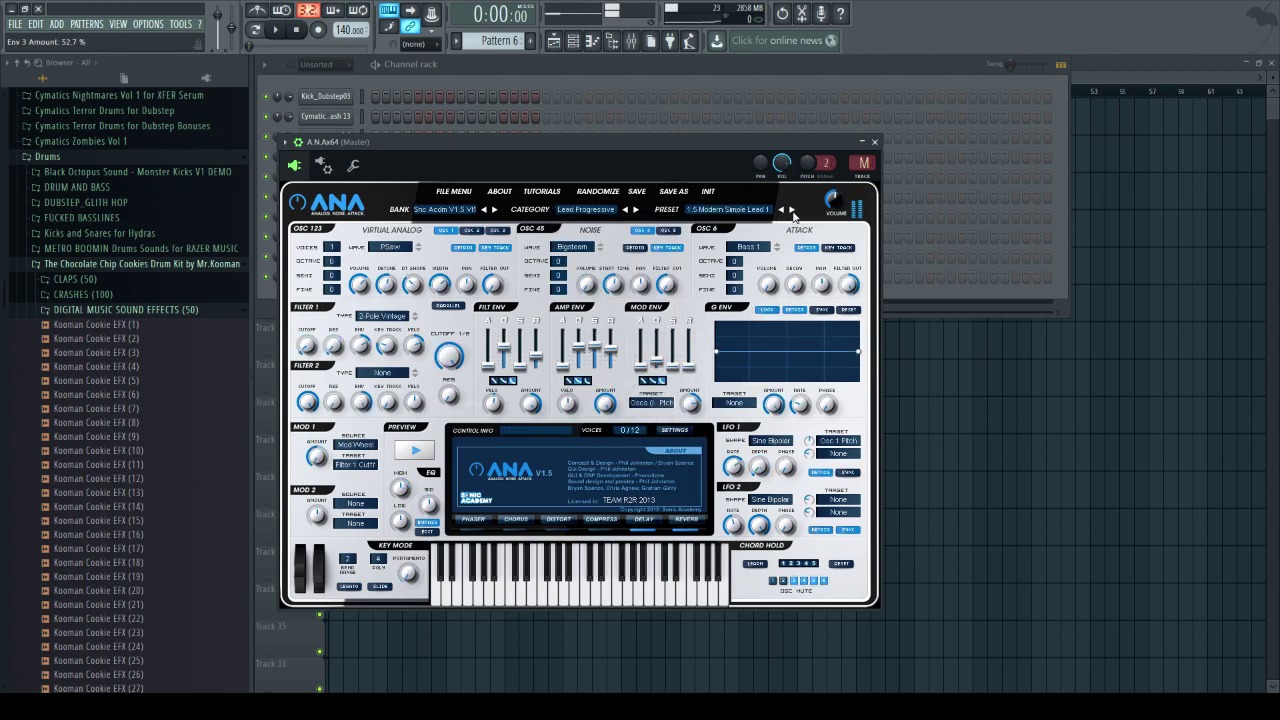
- Audition further presets past 1.5 Modern Simple Lead 1, through 1.5 We Come One to 1.5 Arriving at Epsilon in the Pads category
click(793, 212)
click(793, 212)
click(793, 212)
click(793, 212)
click(793, 212)
click(793, 212)
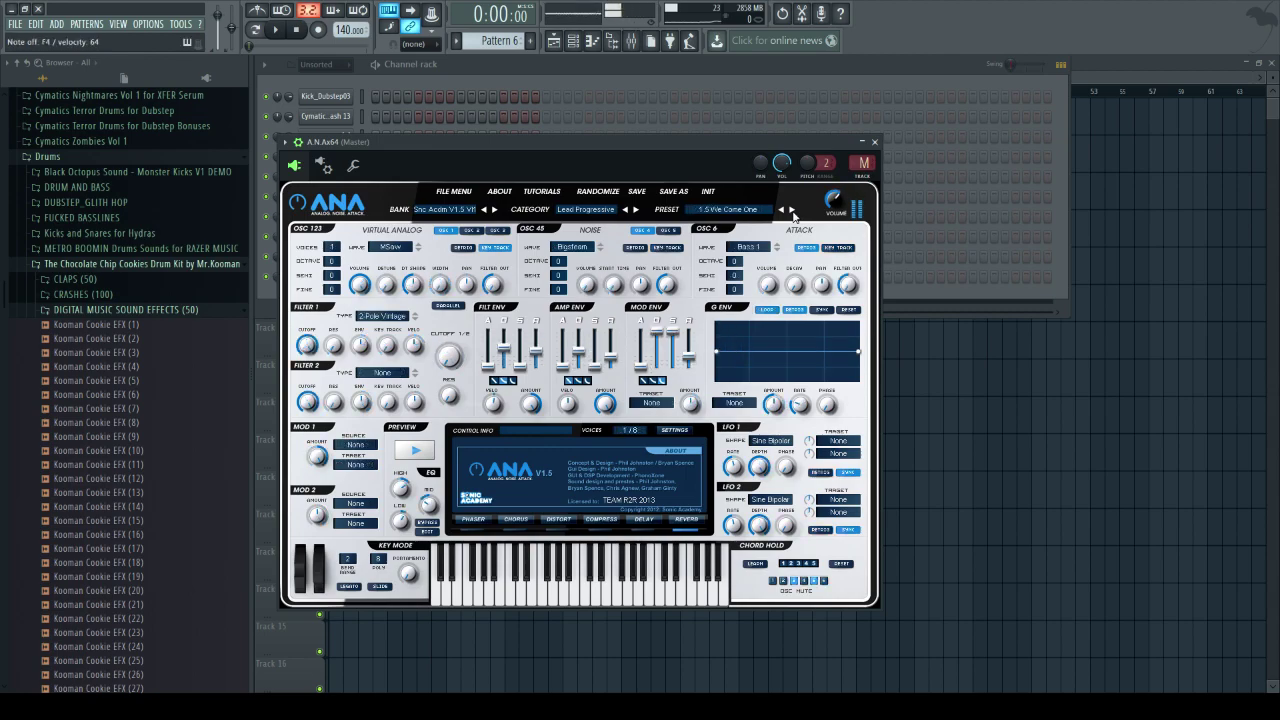
click(793, 212)
click(793, 212)
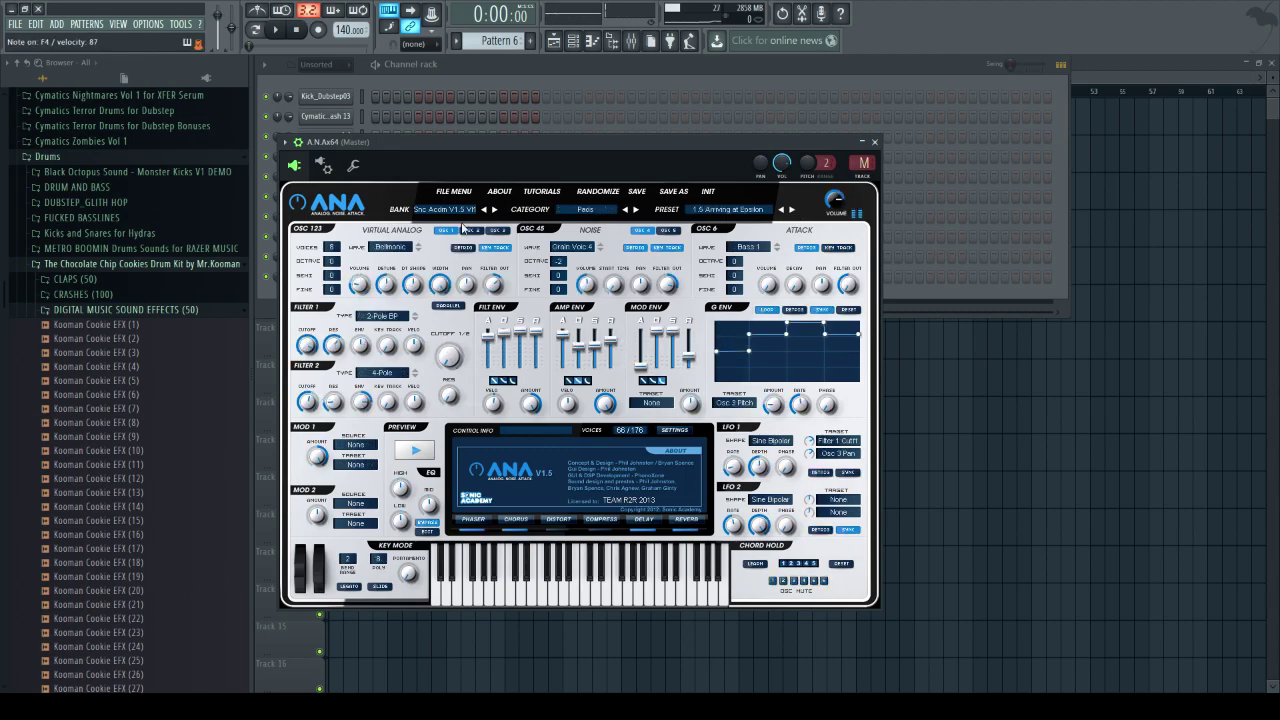
- Load the Tropical House bank in ANA, choose its Lead category and play test notes with the LD_Bahamas preset
click(452, 210)
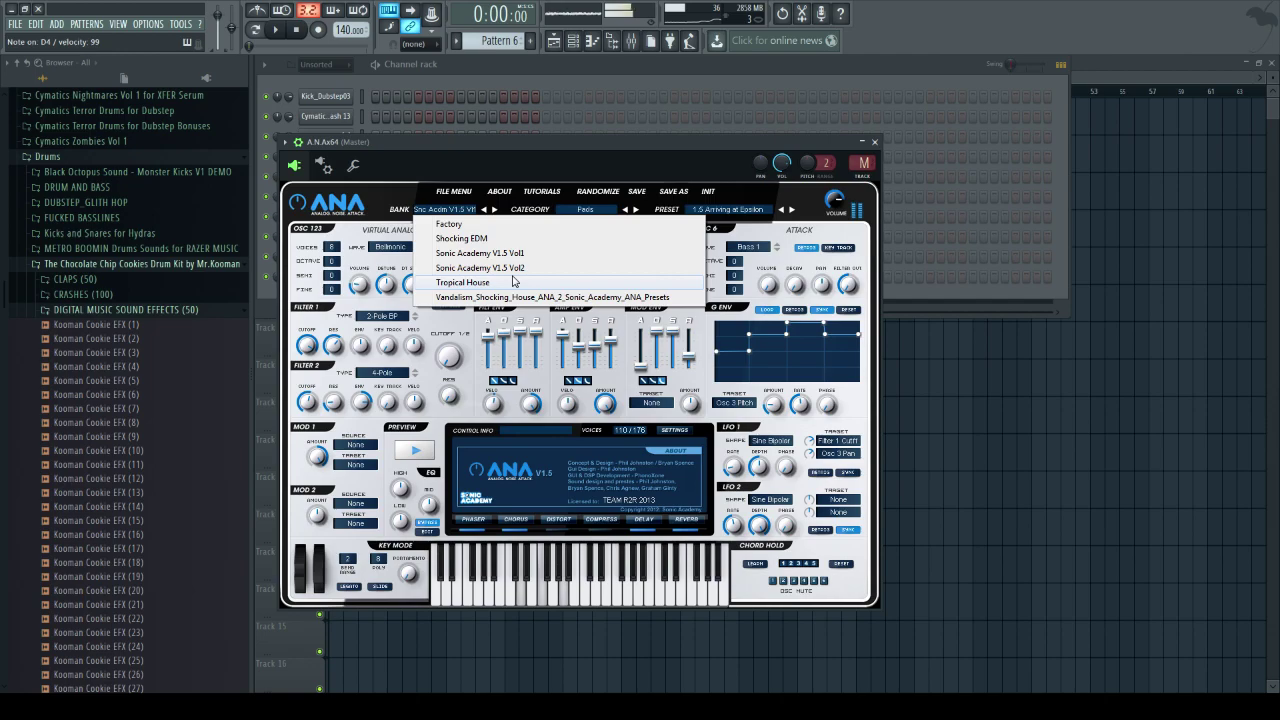
click(513, 281)
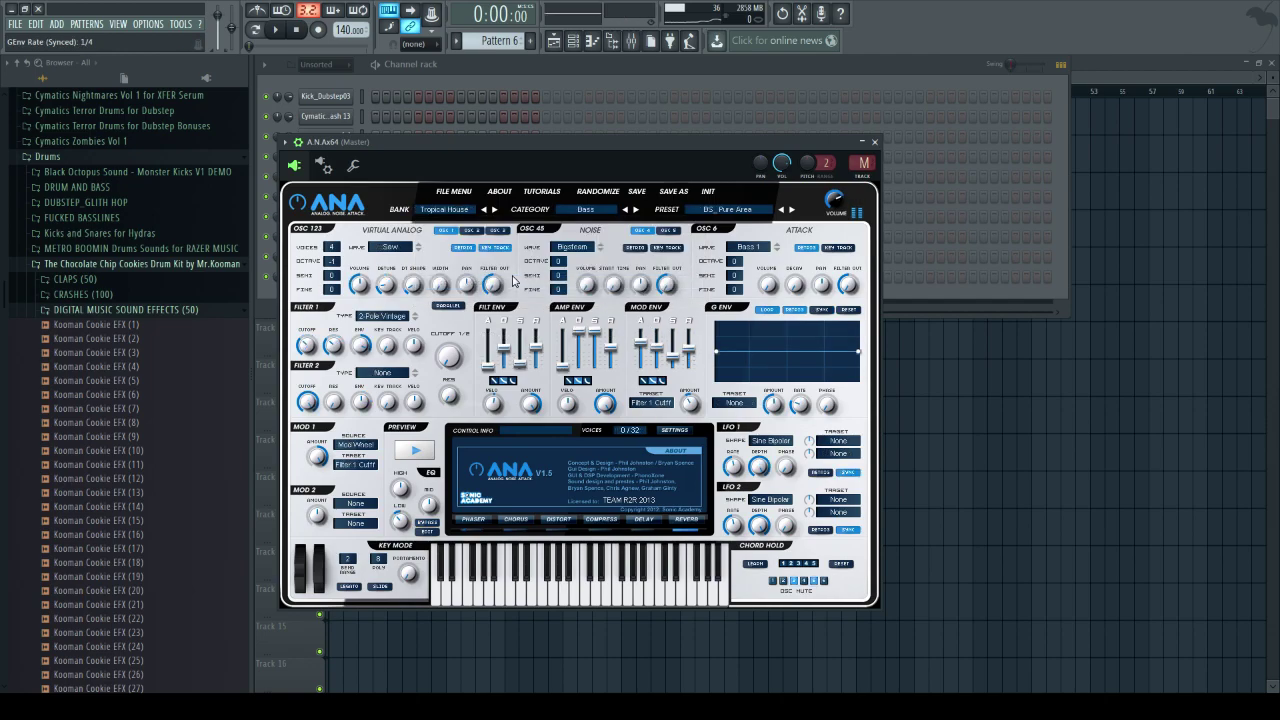
click(595, 213)
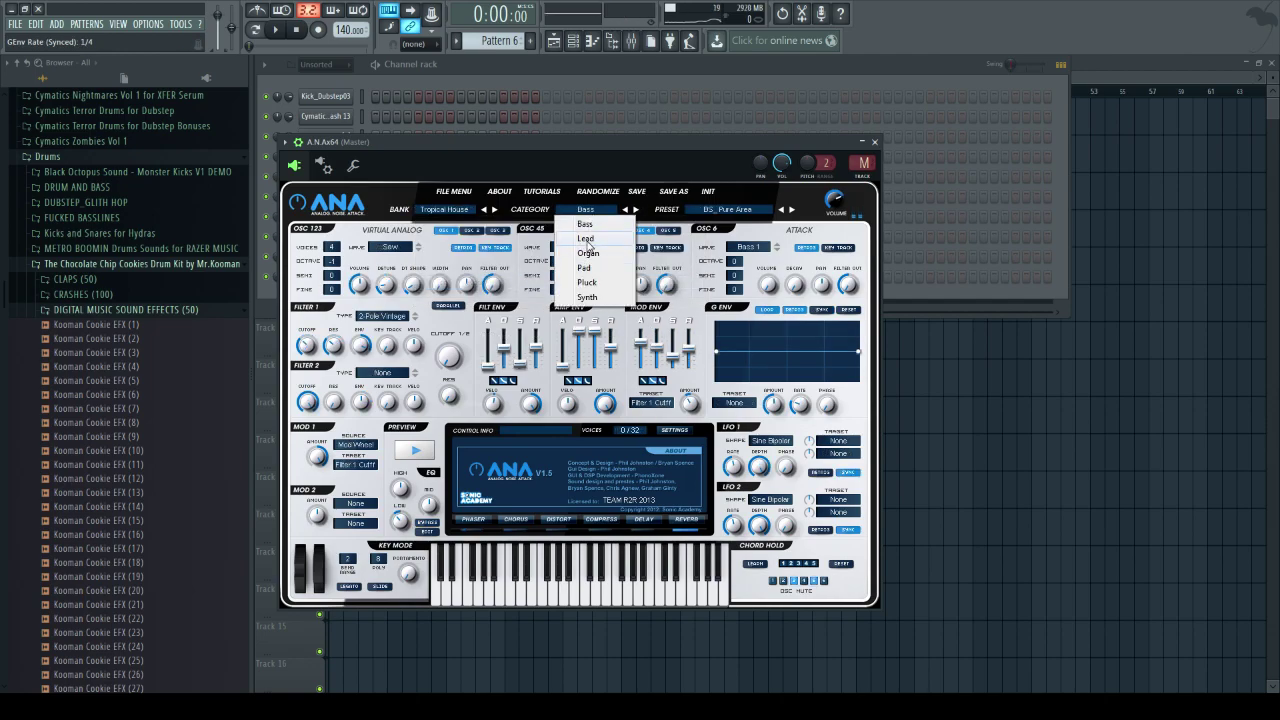
click(586, 239)
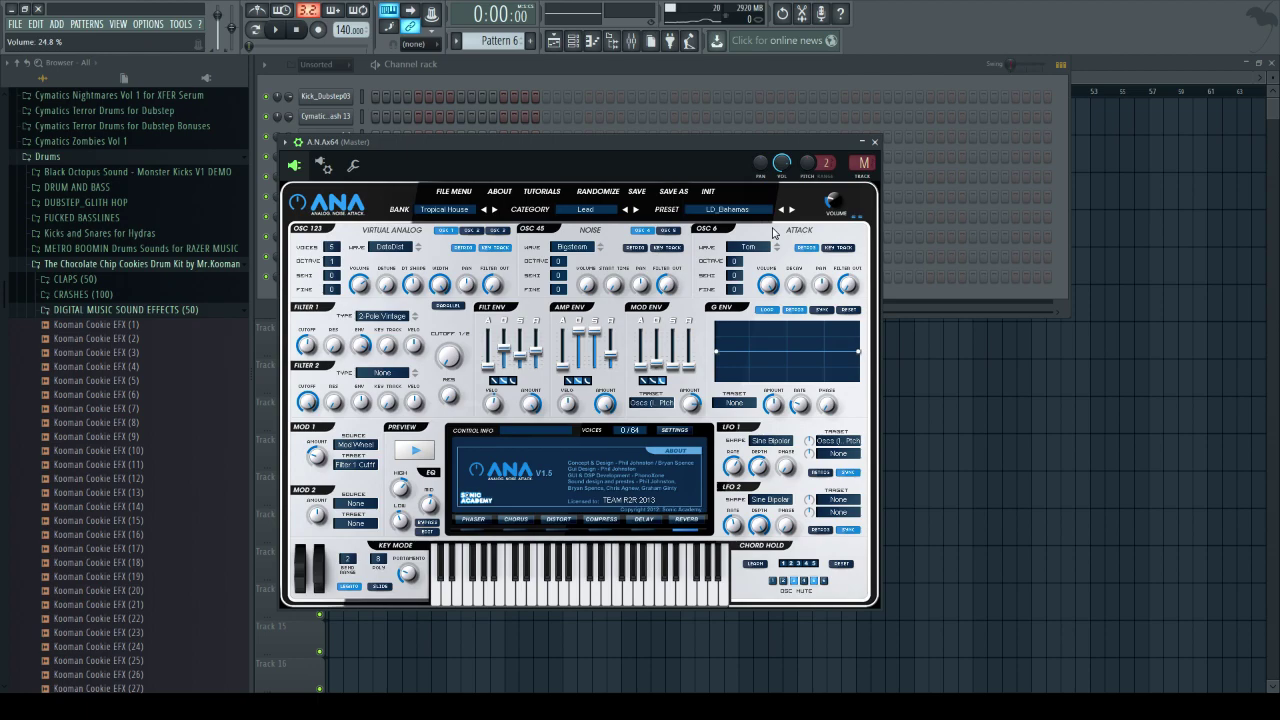
key(b)
key(m)
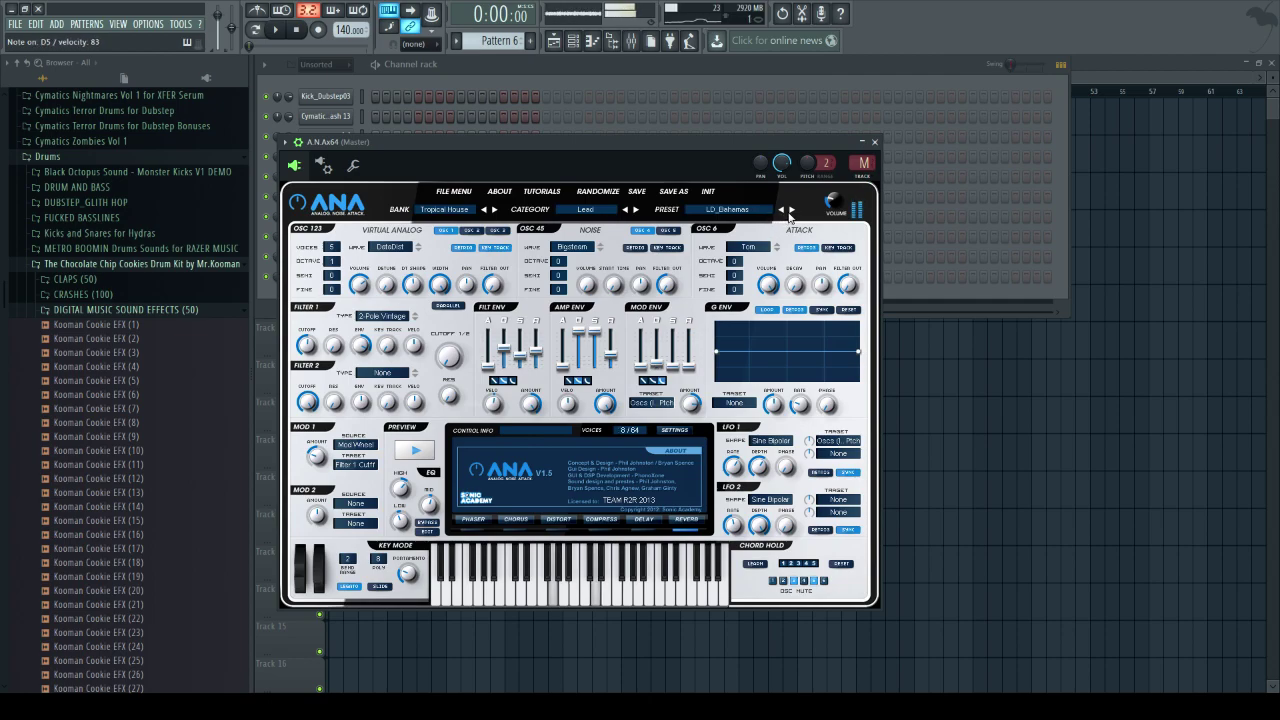
- Audition the following Tropical House lead presets, from LD_Bikini Party through to LD_Hot Night
click(793, 211)
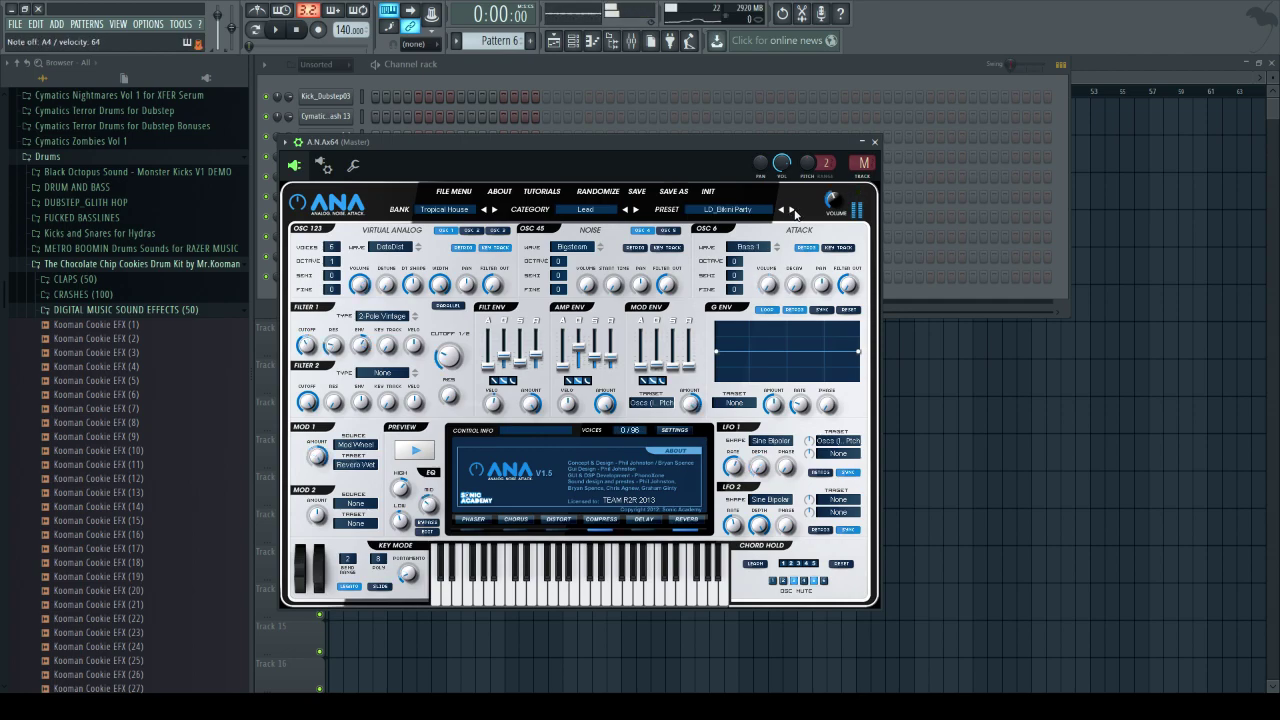
click(793, 211)
click(793, 211)
click(793, 211)
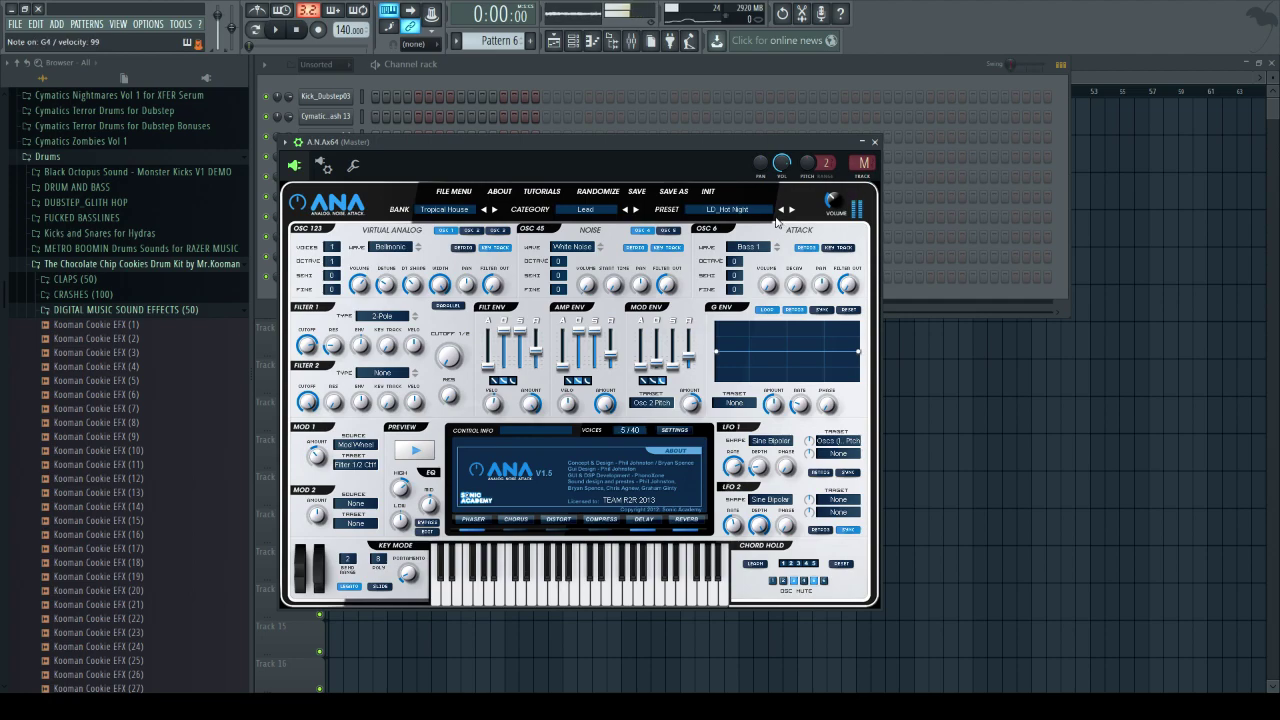
- Return to the channel rack and open the A.N.Ax64 channel's piano roll for Pattern 6
click(683, 68)
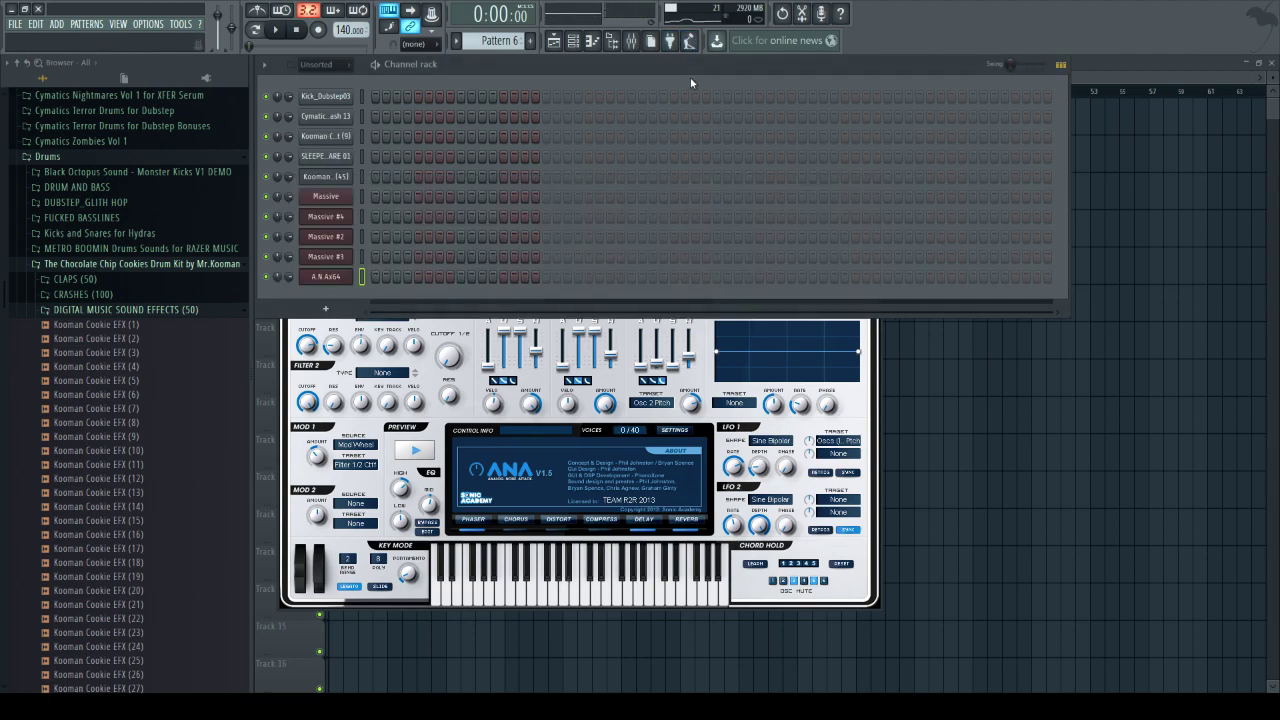
click(574, 42)
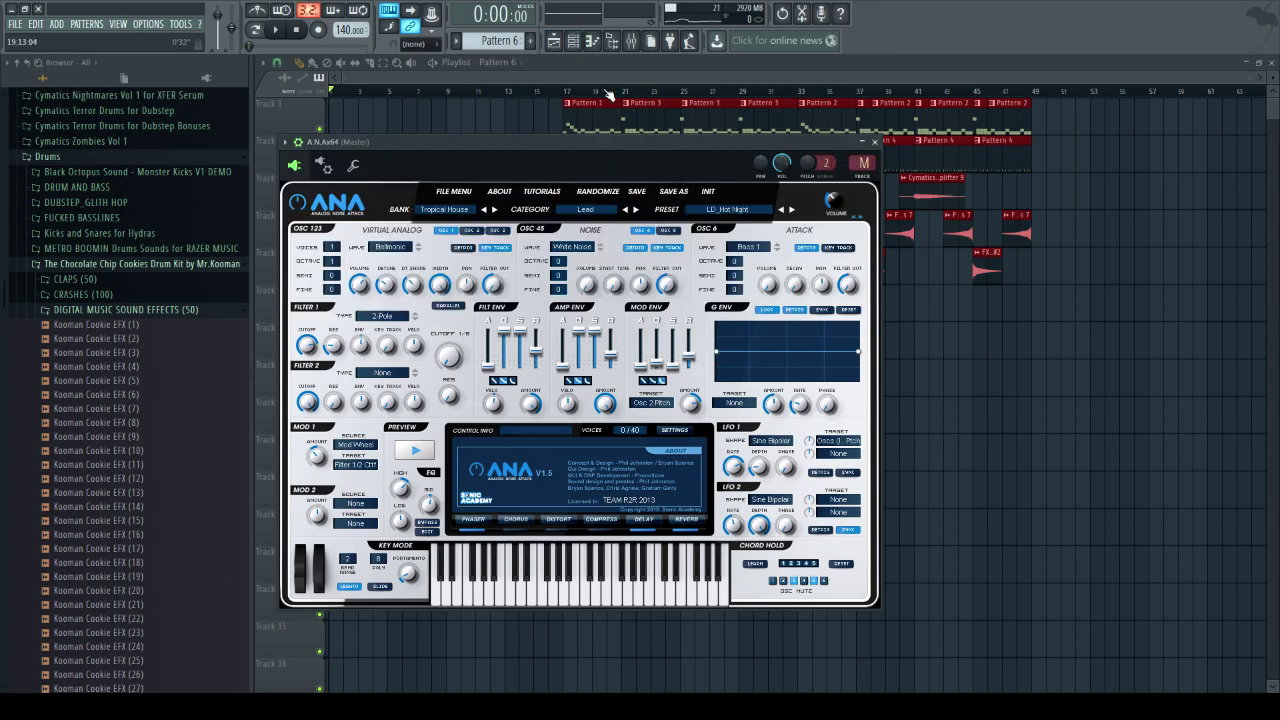
click(571, 68)
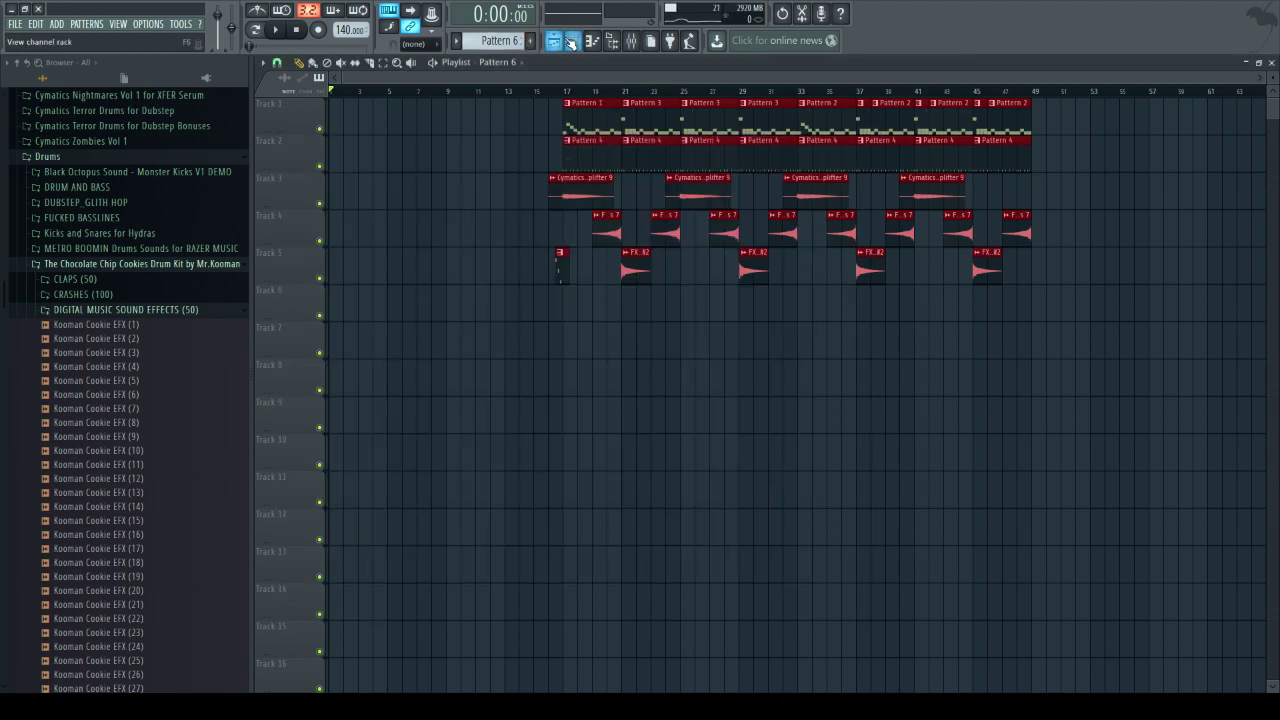
click(574, 42)
right_click(346, 280)
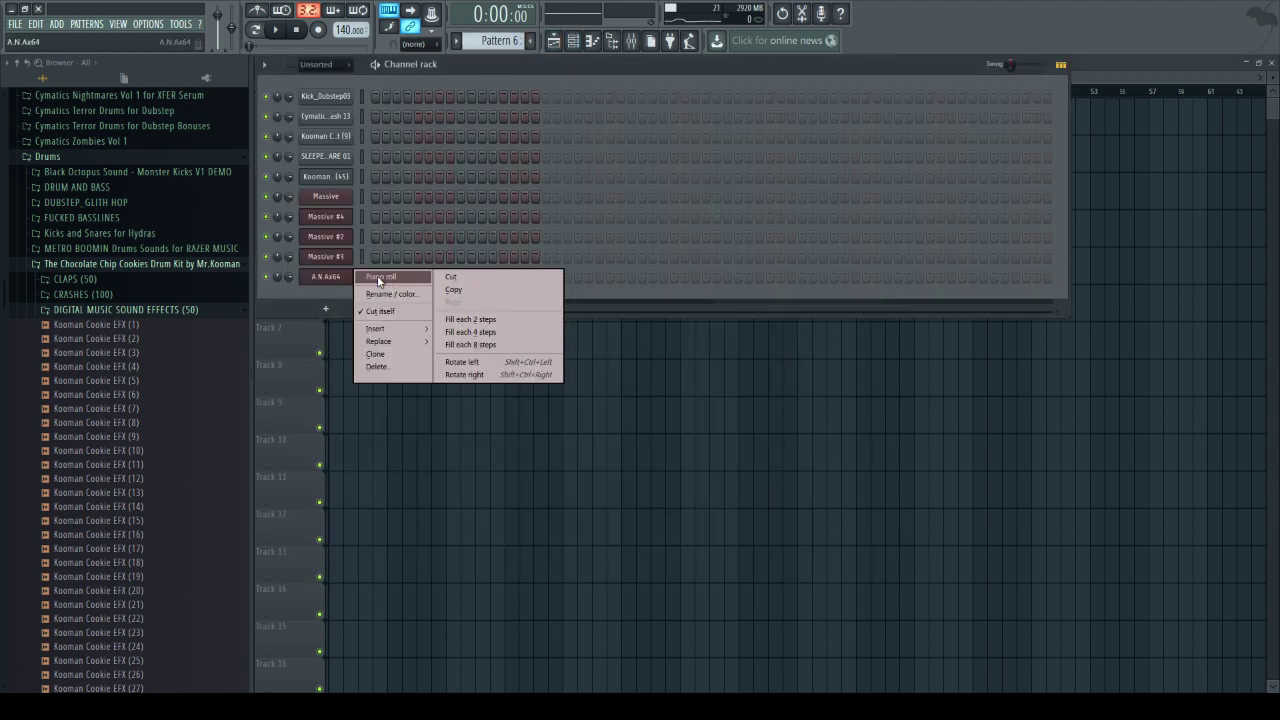
click(378, 279)
- Enter an E5 note on the first beat and a G5 note on the second beat of Pattern 6, each one beat long
scroll(341, 323, down, 1)
click(285, 234)
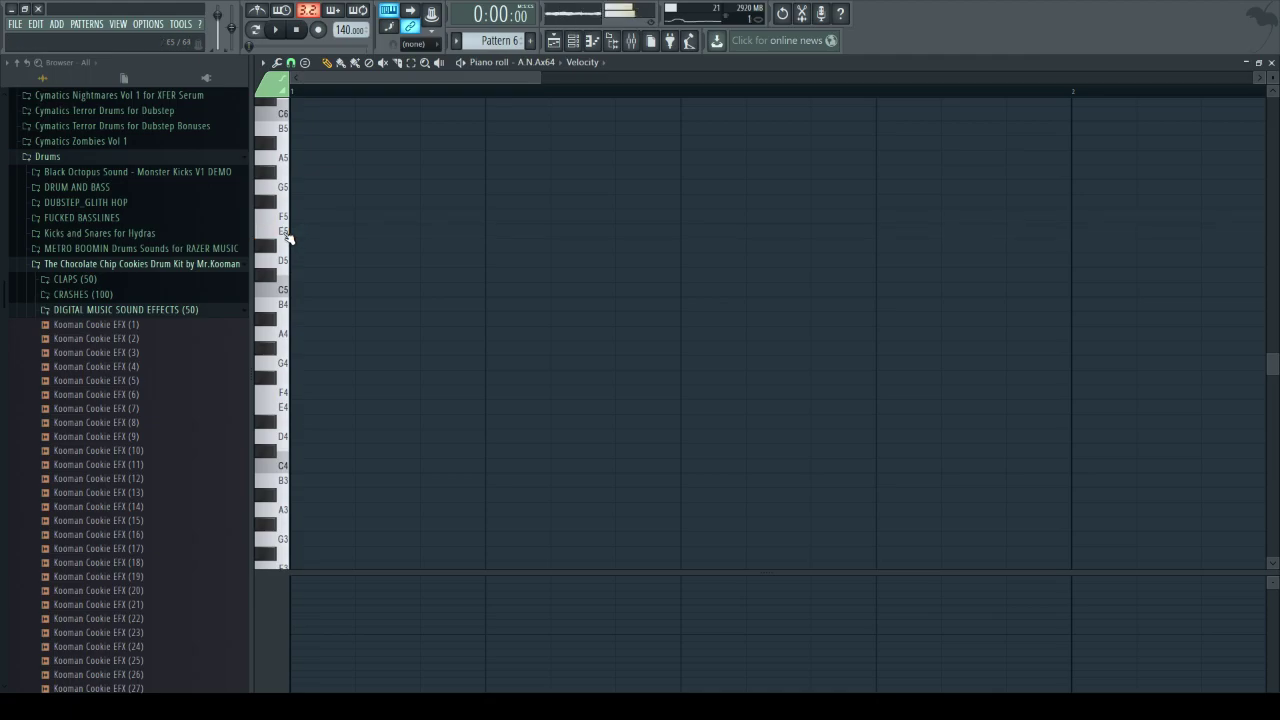
scroll(287, 240, down, 3)
click(279, 283)
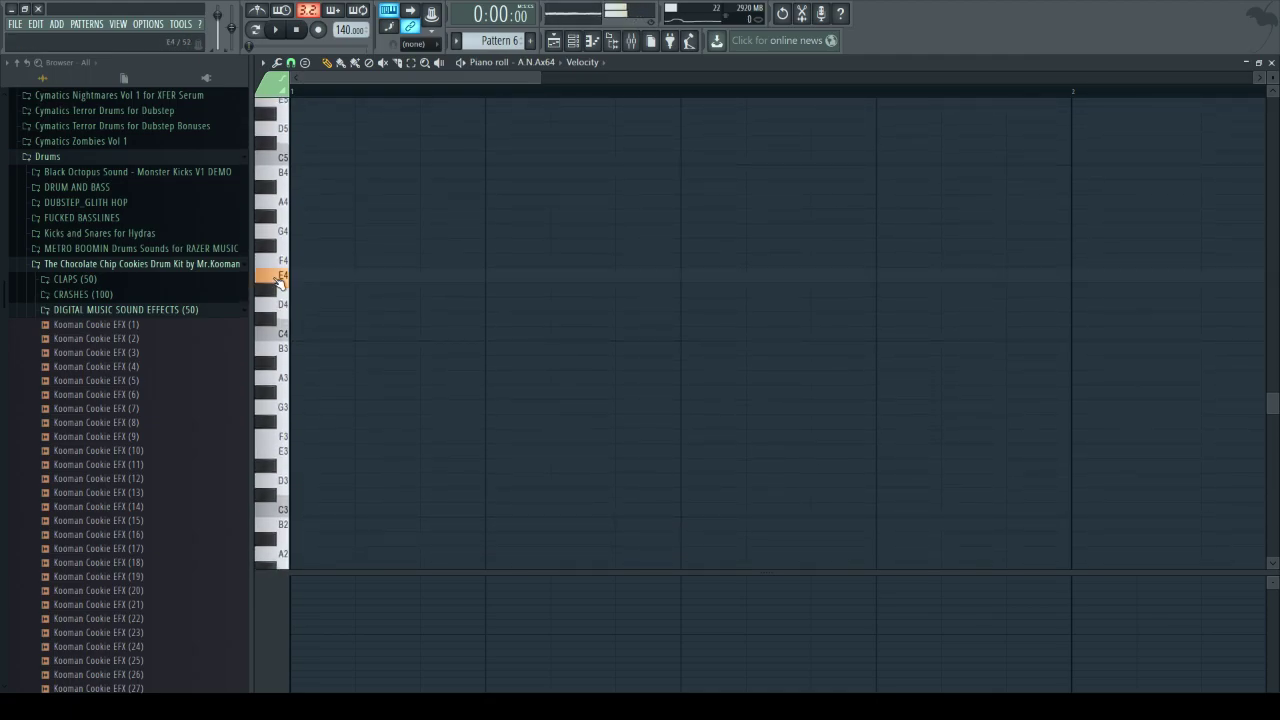
scroll(279, 283, up, 3)
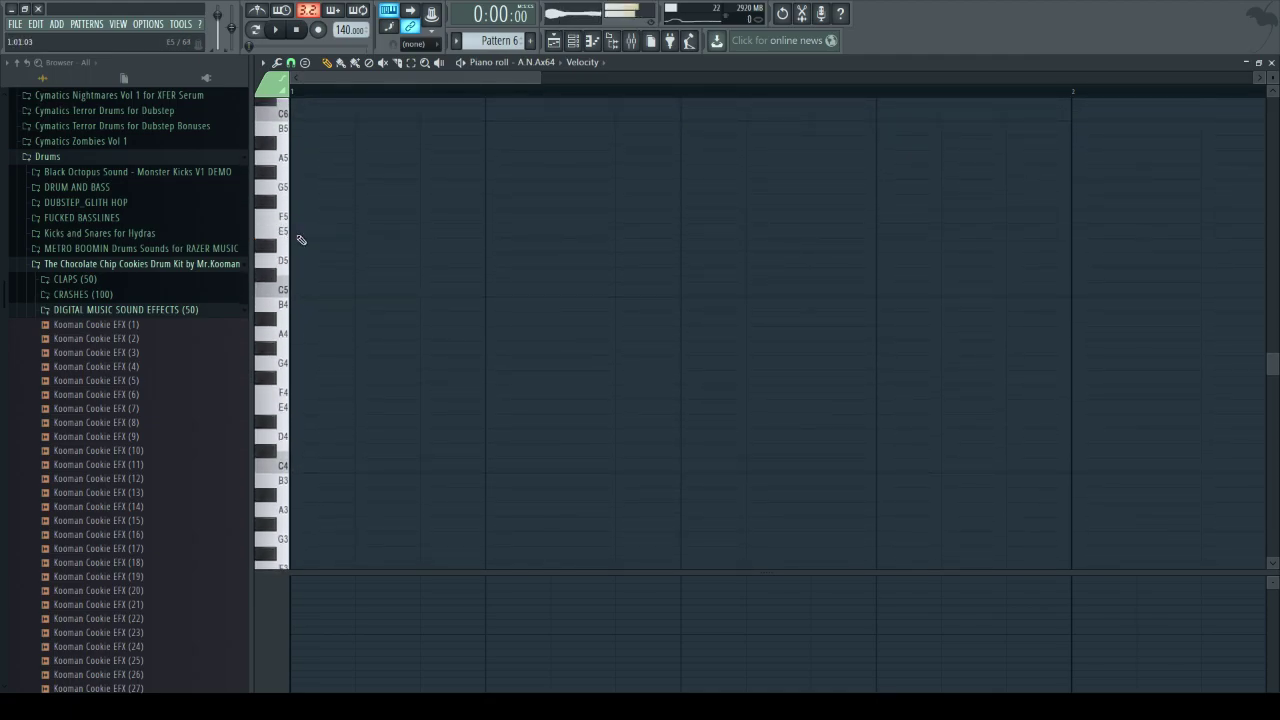
click(295, 234)
drag(350, 231, 456, 252)
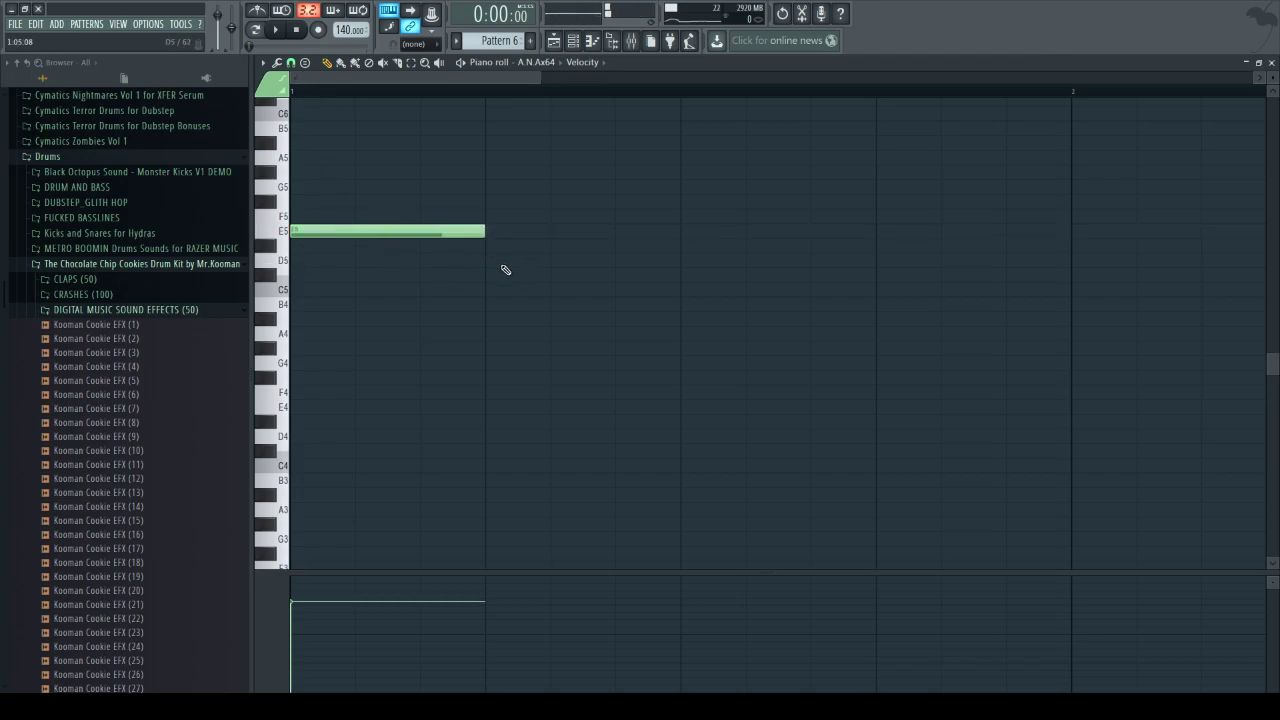
click(496, 201)
click(496, 187)
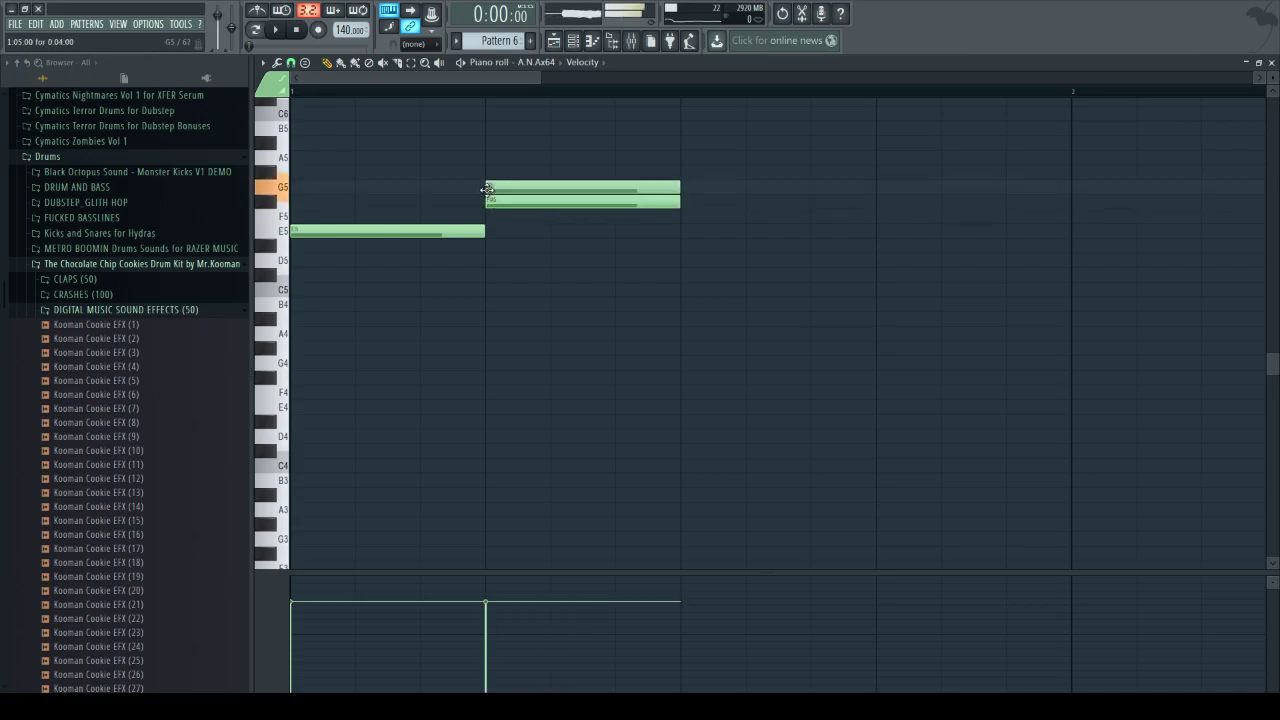
right_click(496, 201)
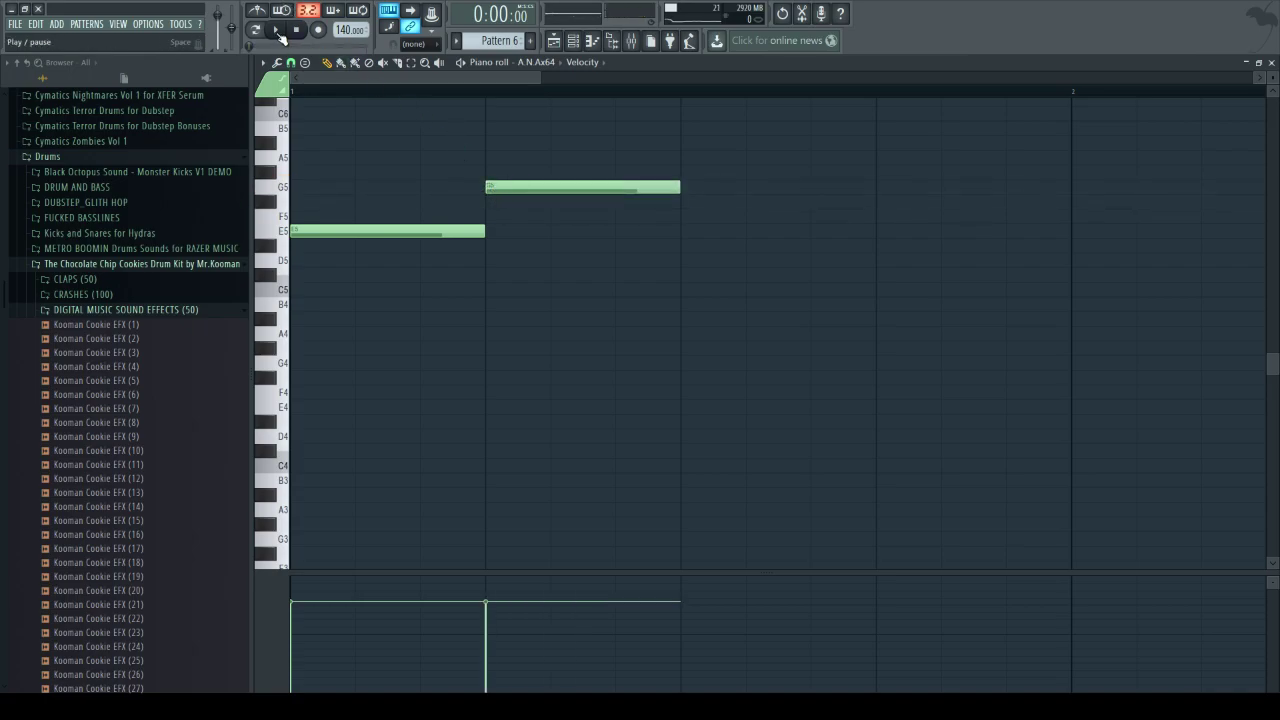
- Play the arrangement from the middle of bar 16 to hear the lead-in to the drop, and stop playback
click(553, 40)
click(556, 91)
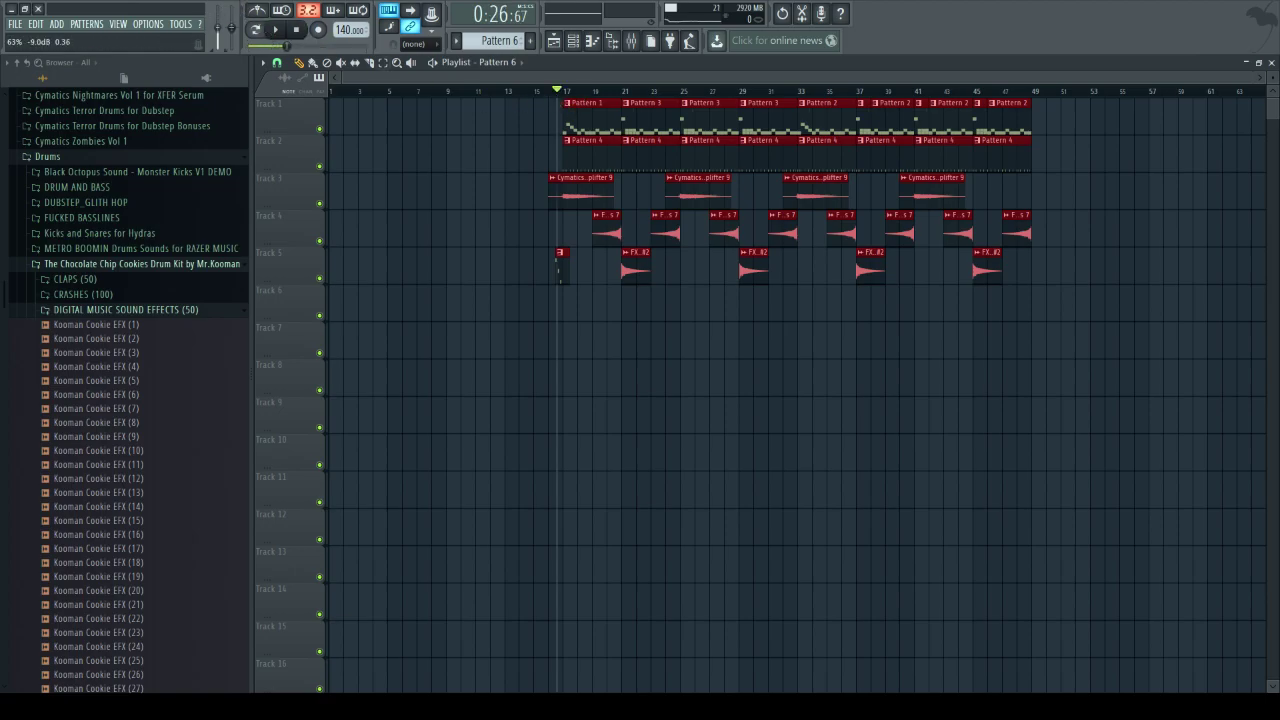
key(space)
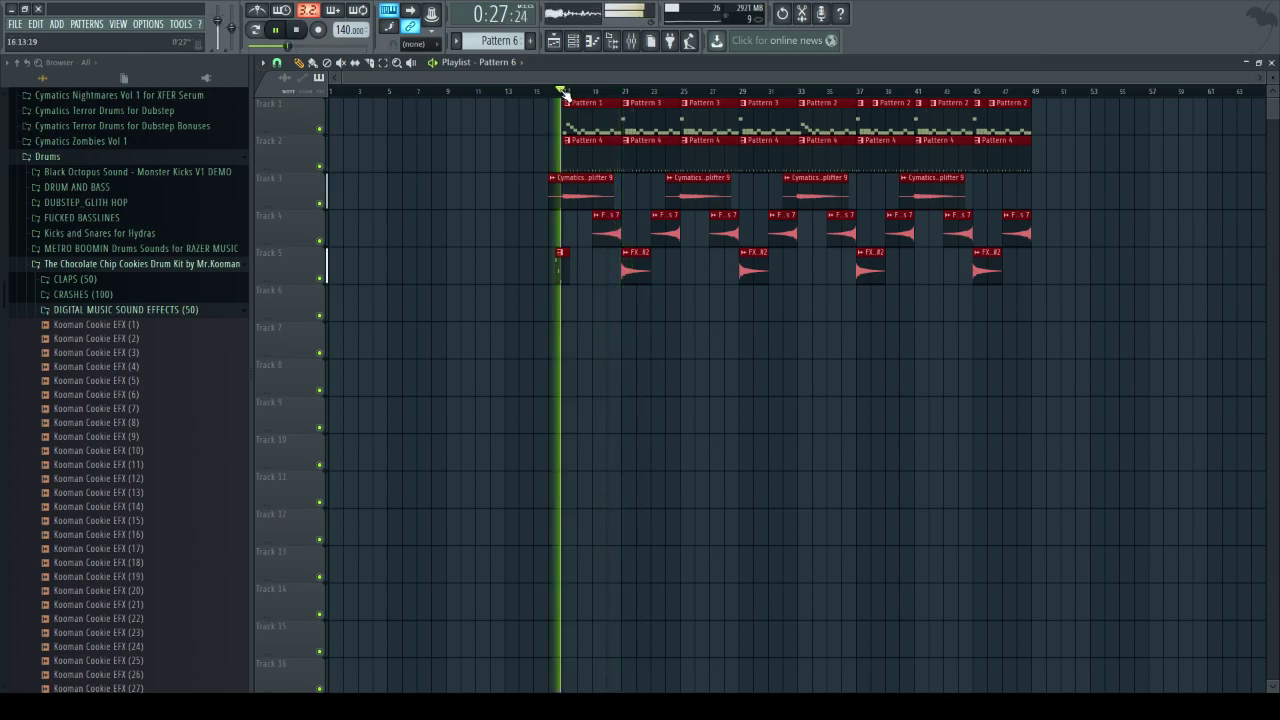
key(space)
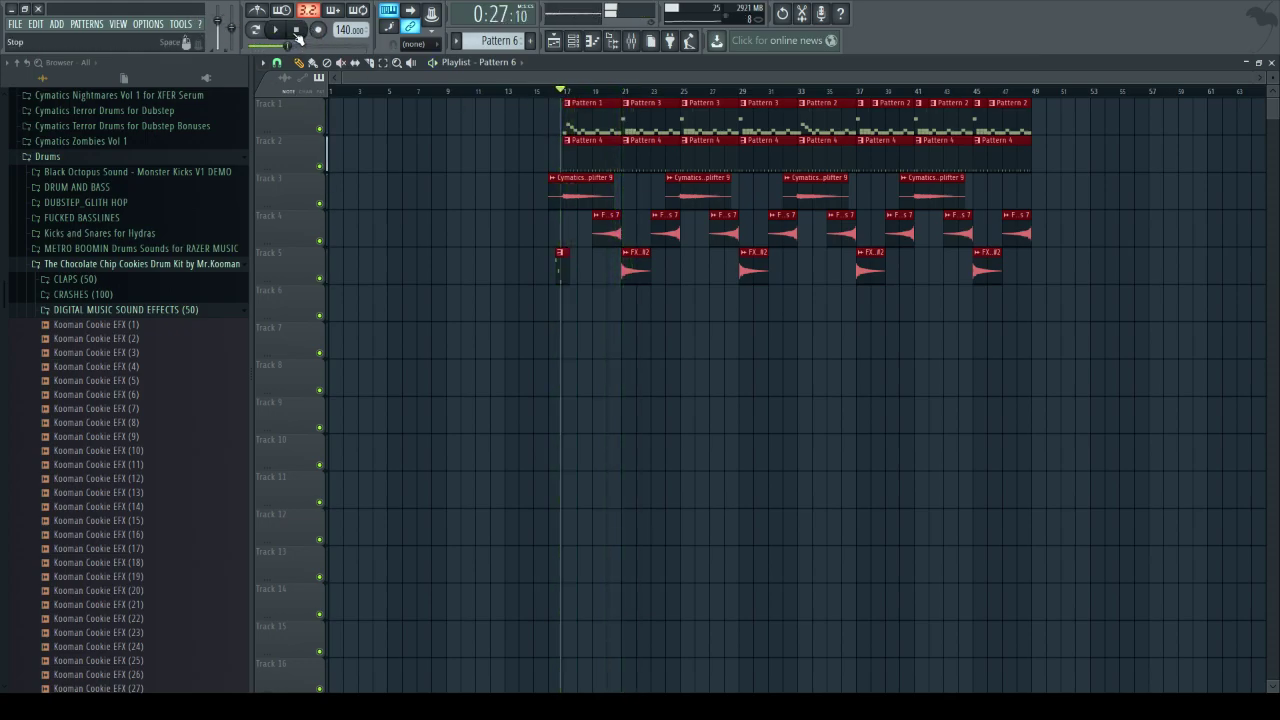
click(530, 95)
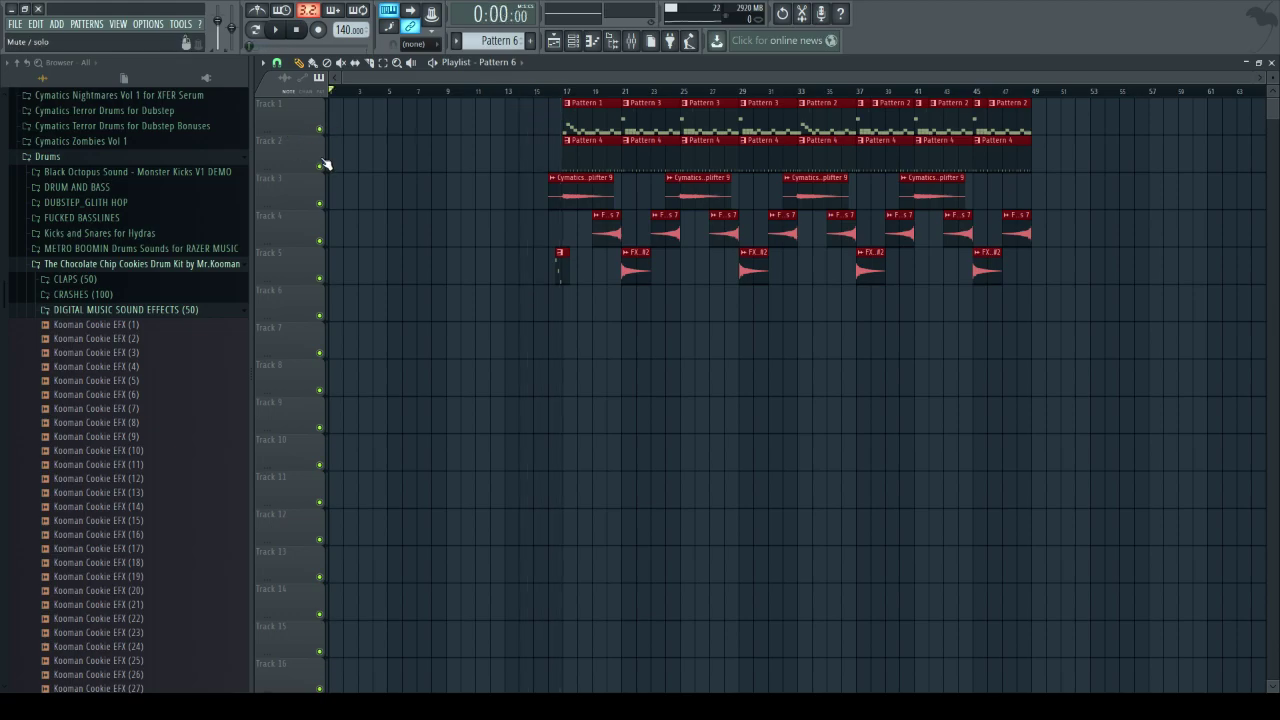
- Open the Massive channel's notes in Pattern 1 and copy the four notes of the first bar
click(573, 40)
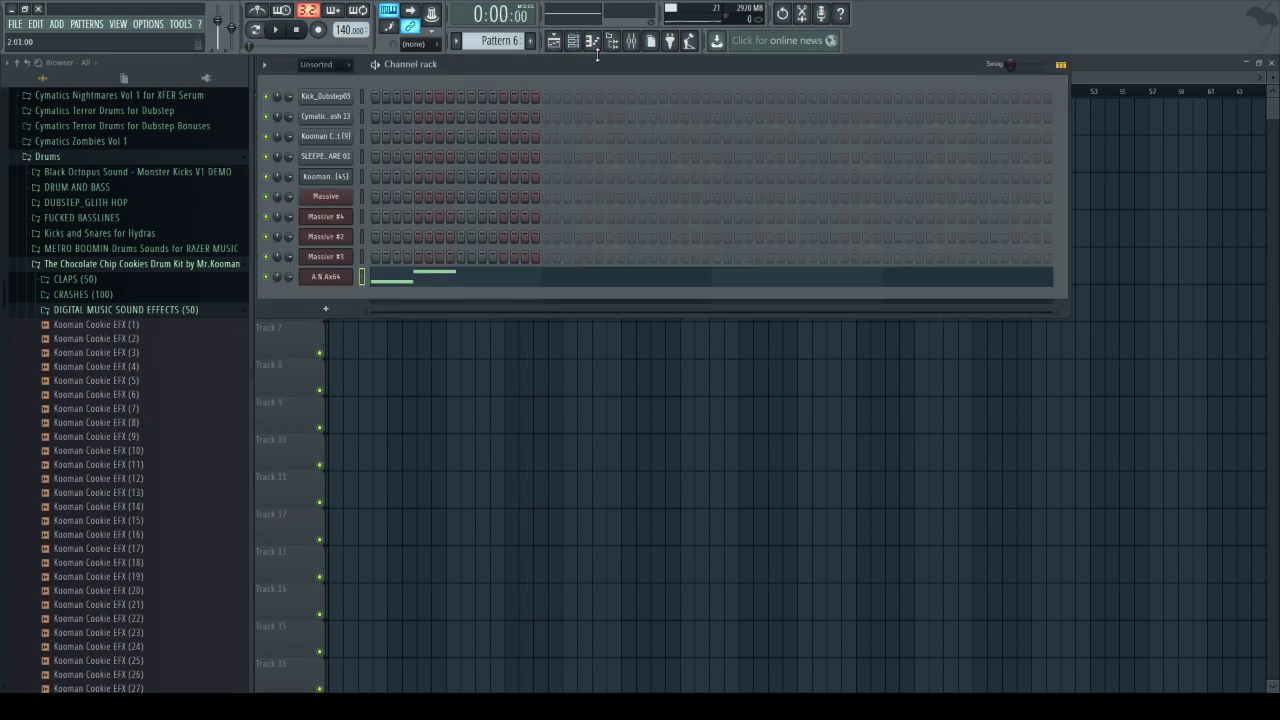
click(554, 40)
double_click(577, 130)
drag(565, 92, 144, 172)
click(573, 40)
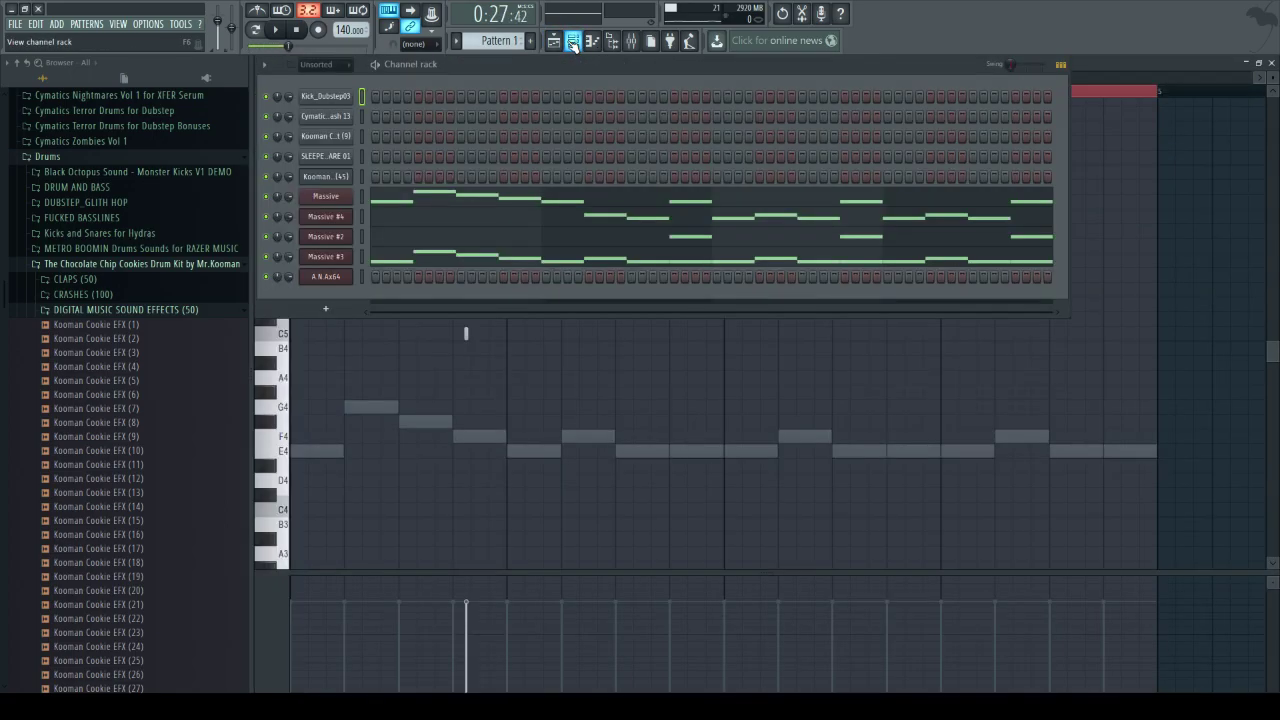
click(430, 193)
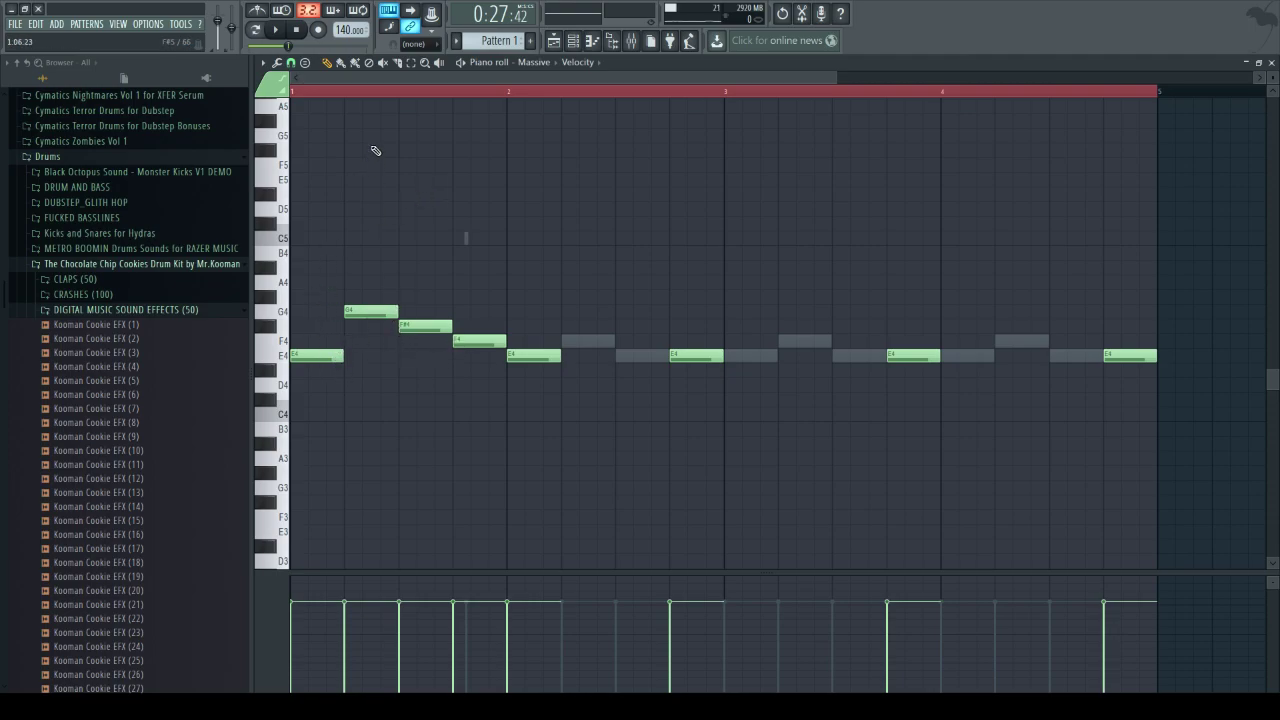
drag(453, 364, 341, 277)
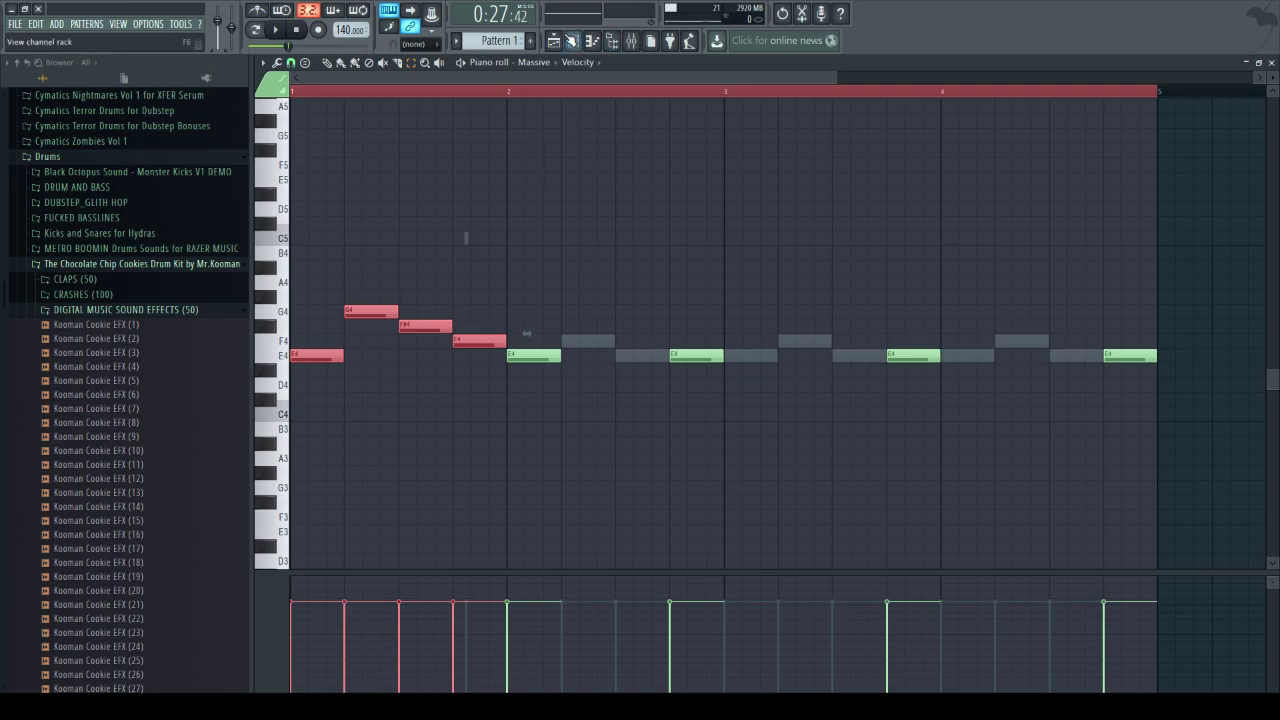
- Return to the playlist and channel rack and create a new empty pattern following Pattern 6
click(560, 39)
click(573, 40)
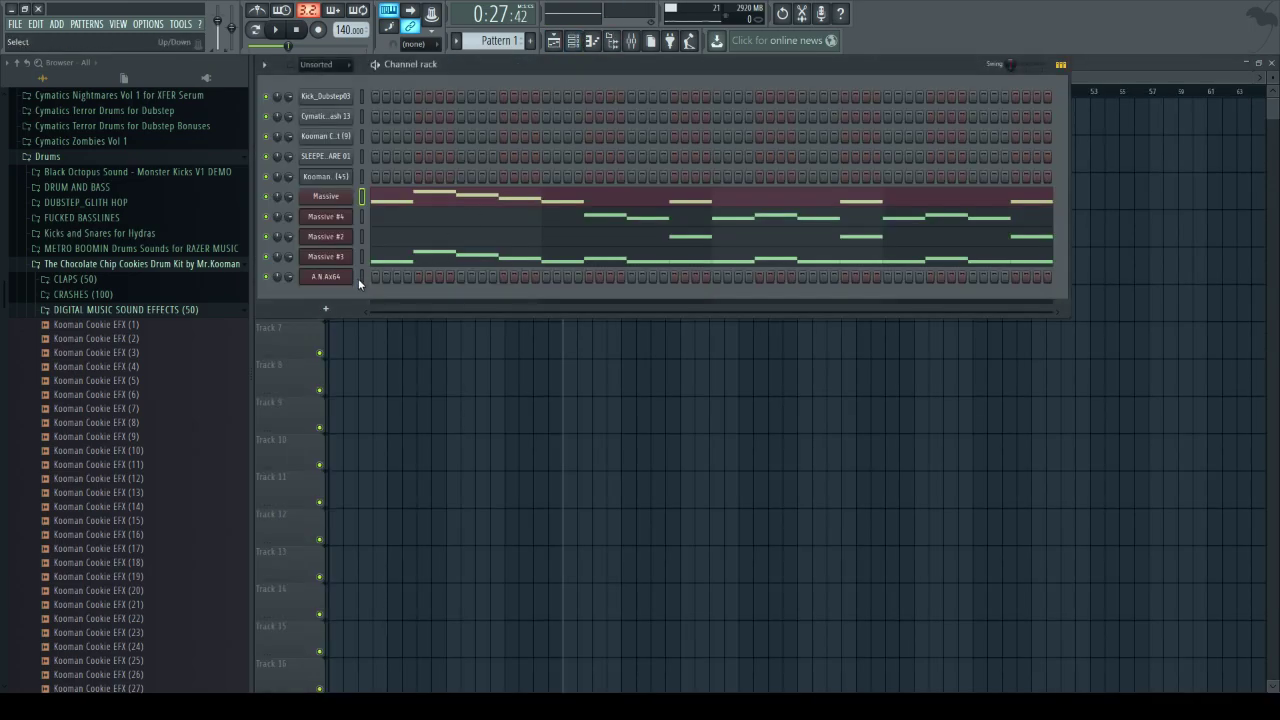
click(531, 41)
key(Return)
- Choose the Pluck category in ANA's Tropical House bank and advance to the PL_Dominicana preset
click(337, 277)
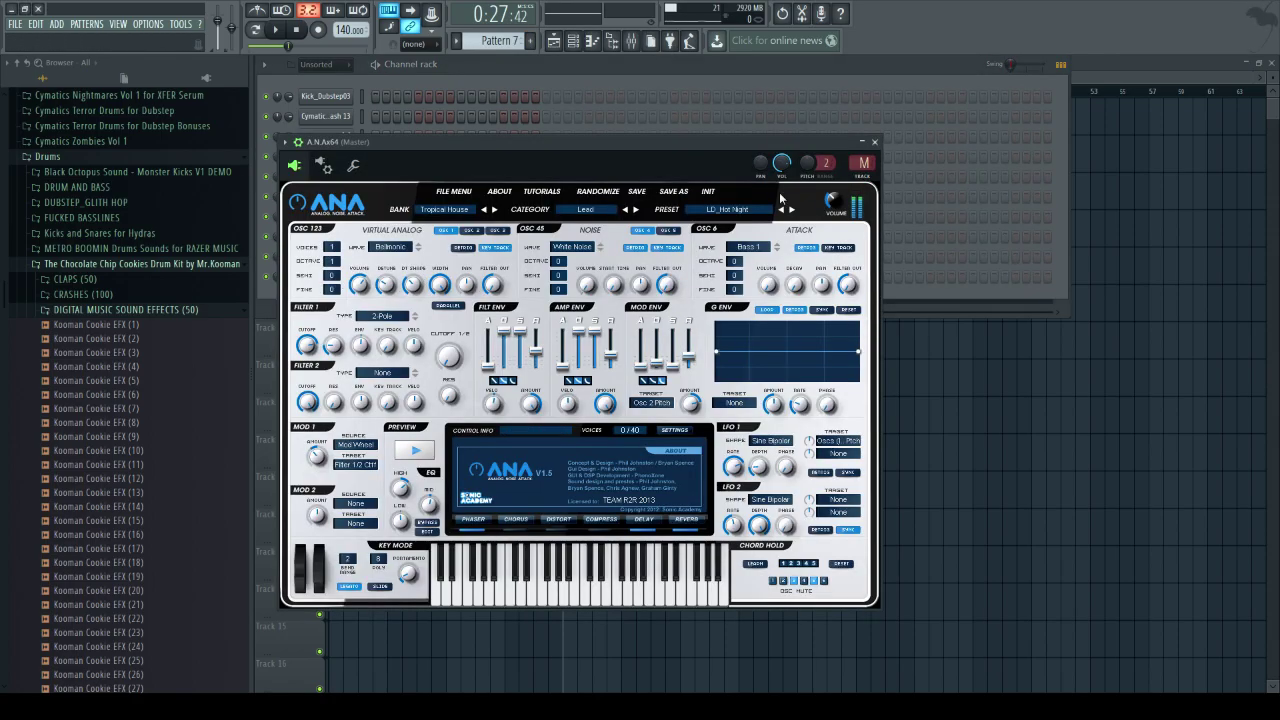
click(600, 213)
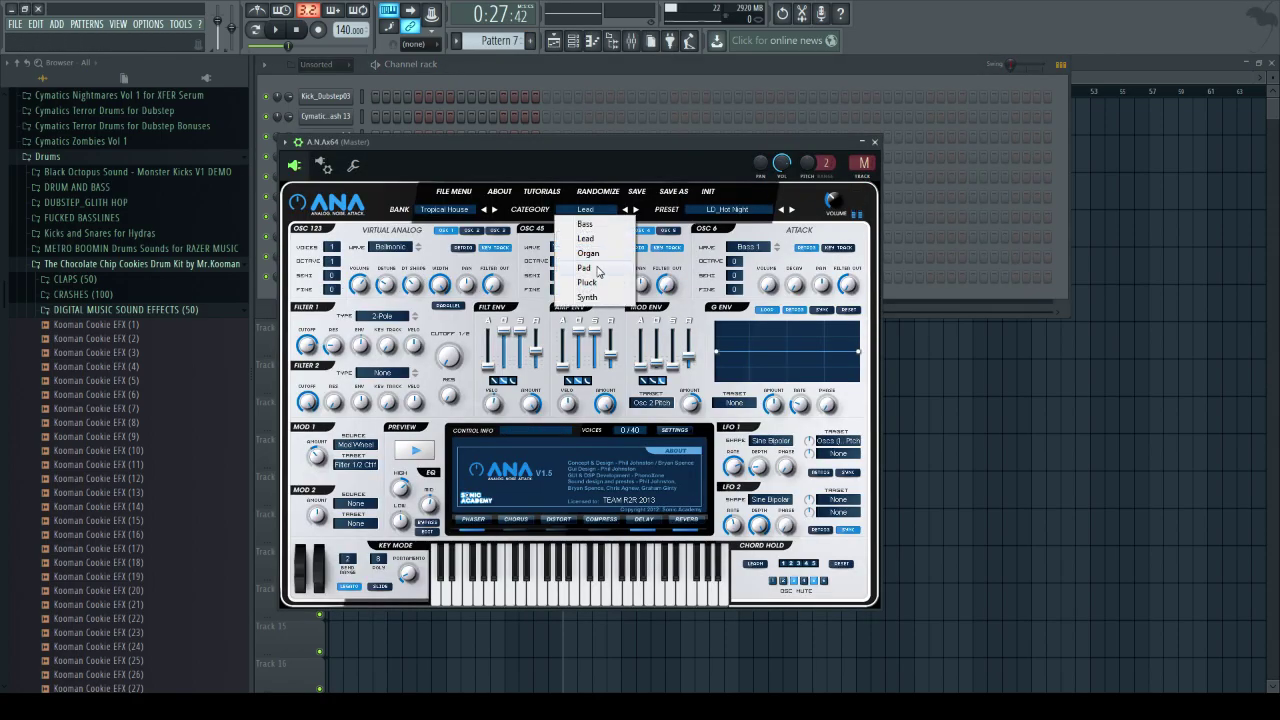
click(600, 270)
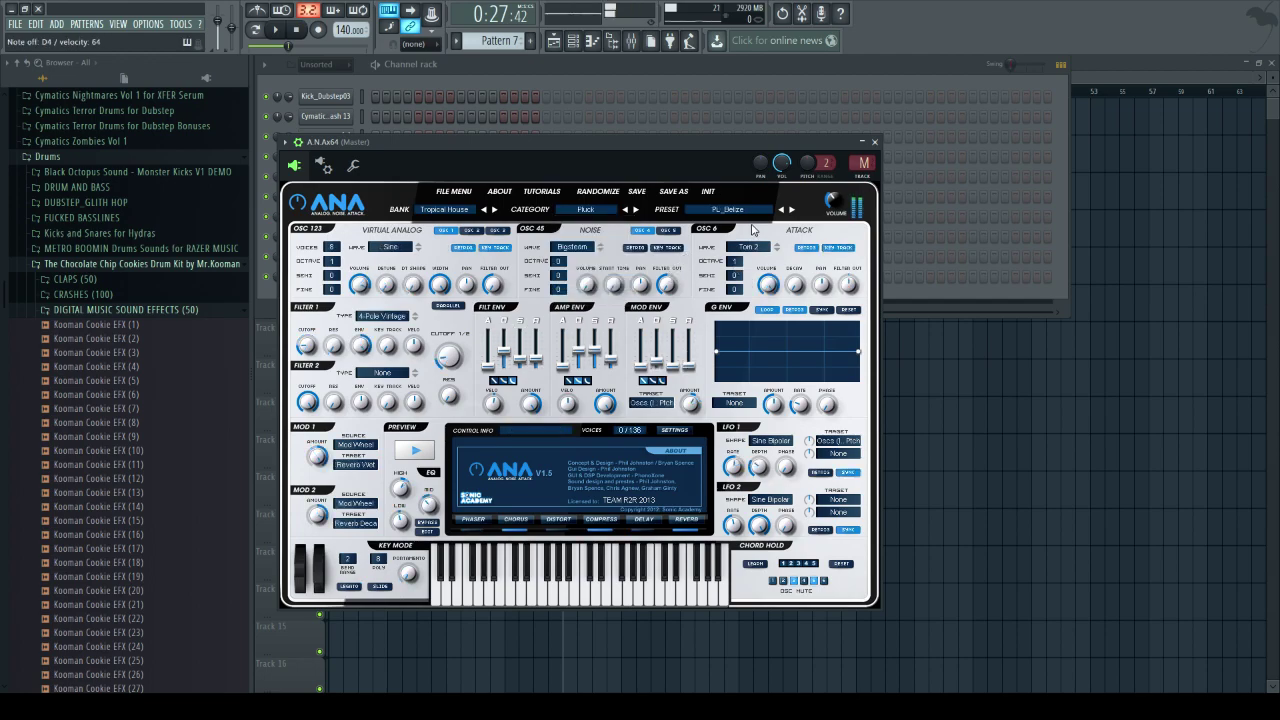
click(791, 210)
click(791, 210)
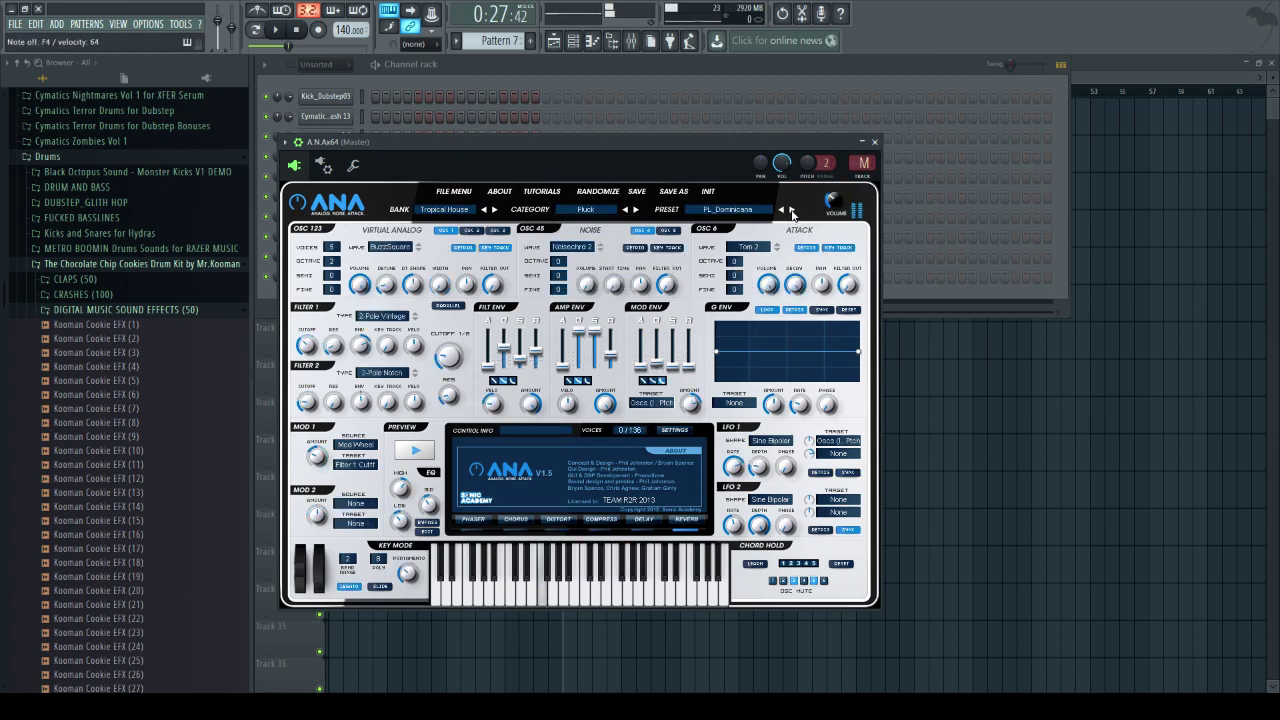
- Paste the copied four-note Massive melody into the A.N.Ax64 piano roll of the new pattern and play it back
click(645, 84)
right_click(350, 275)
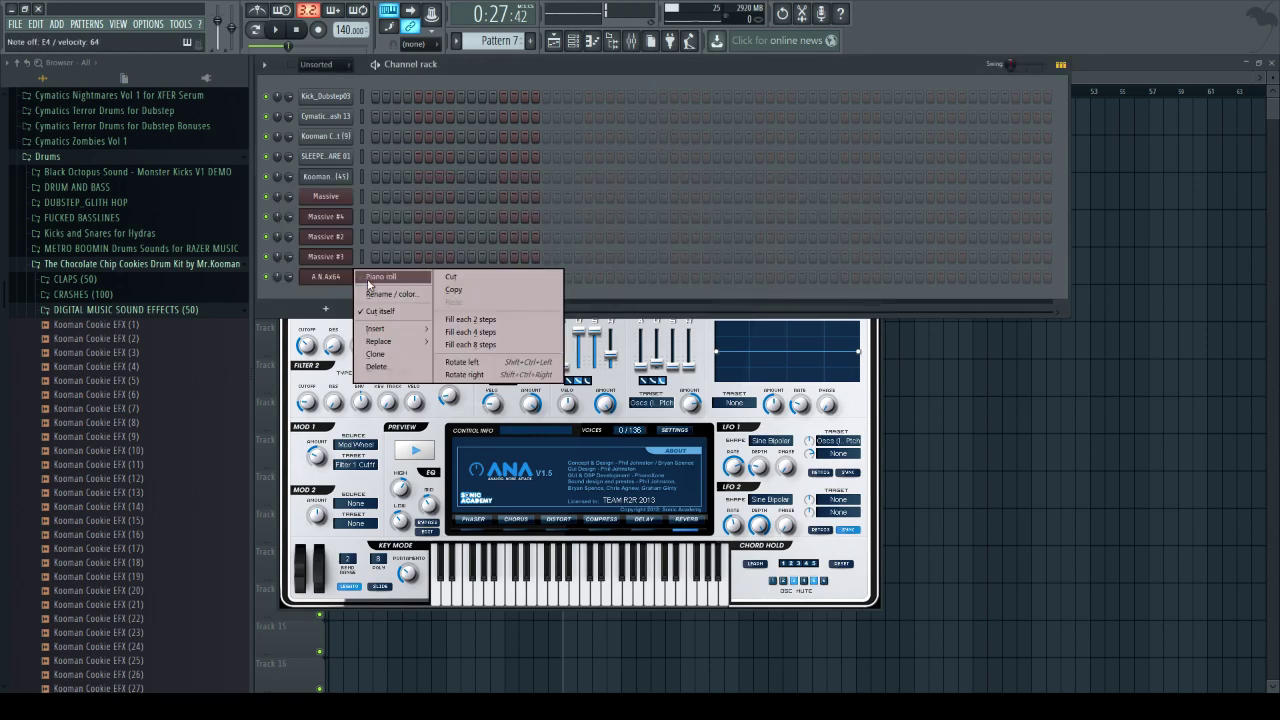
click(369, 280)
key(ctrl+v)
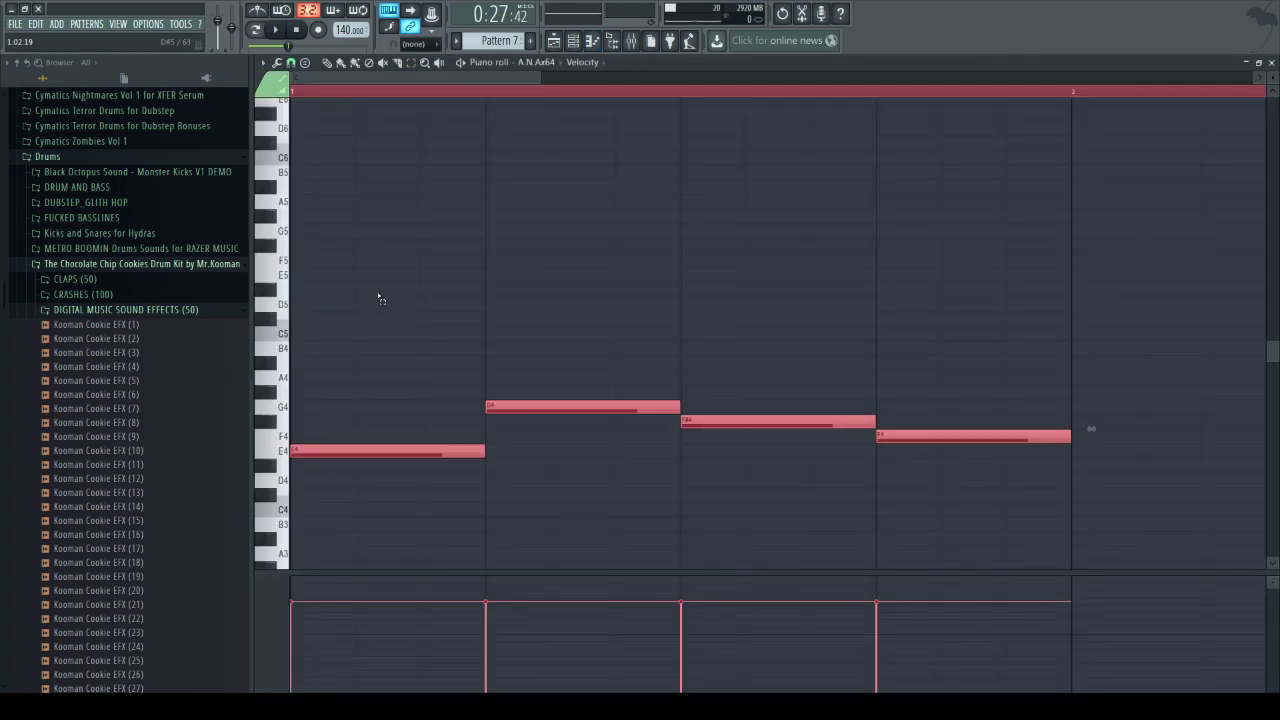
click(275, 29)
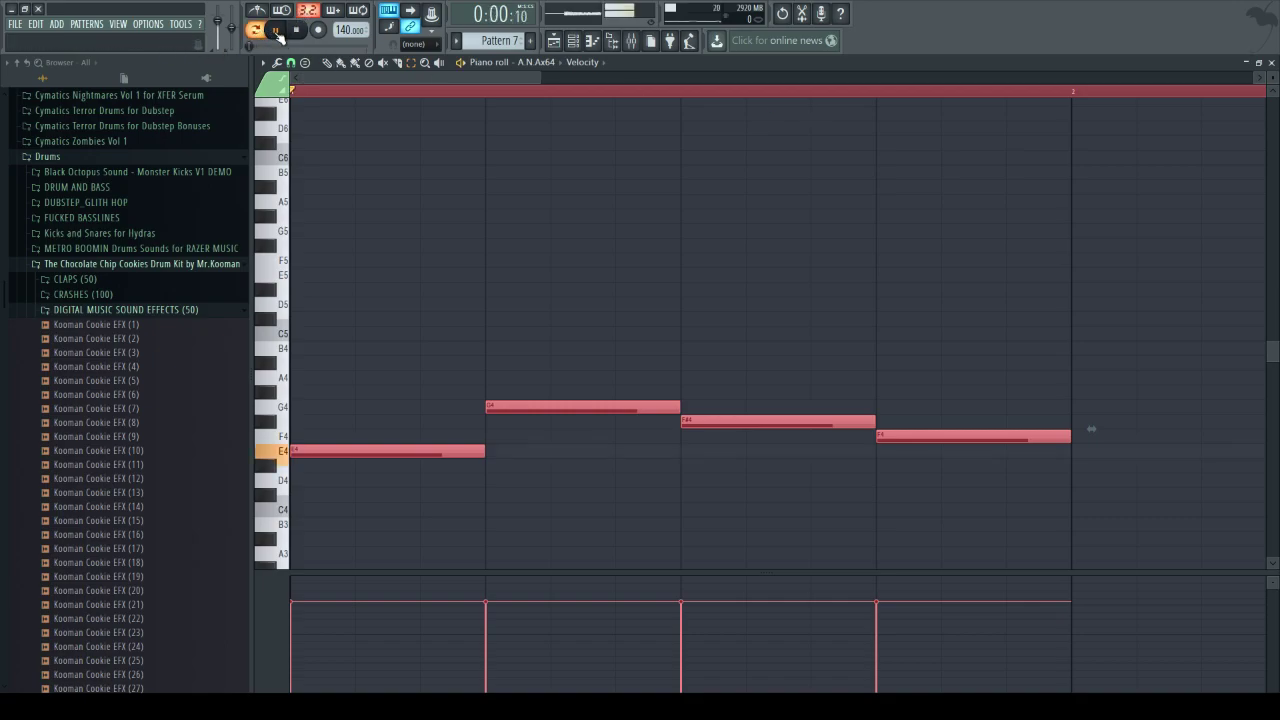
- Shorten the four melody notes proportionally so that together they fill the first half of bar 1, and play them back
click(296, 30)
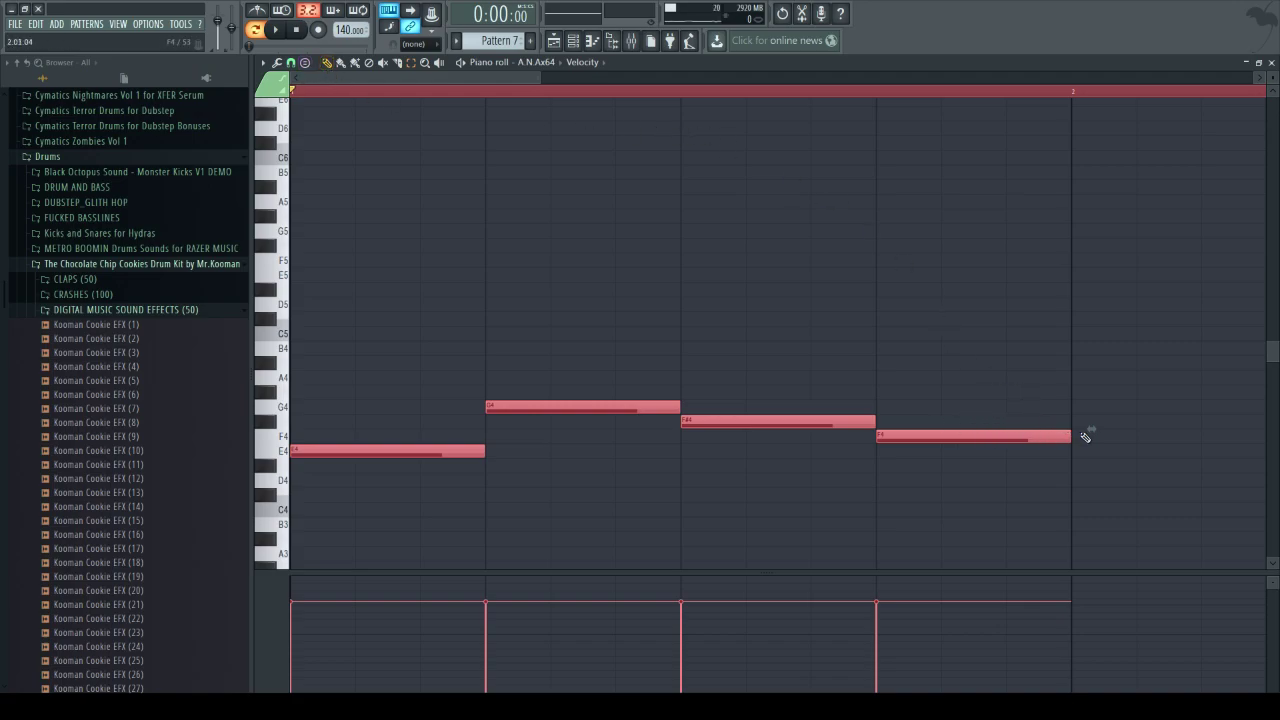
drag(1088, 429, 506, 433)
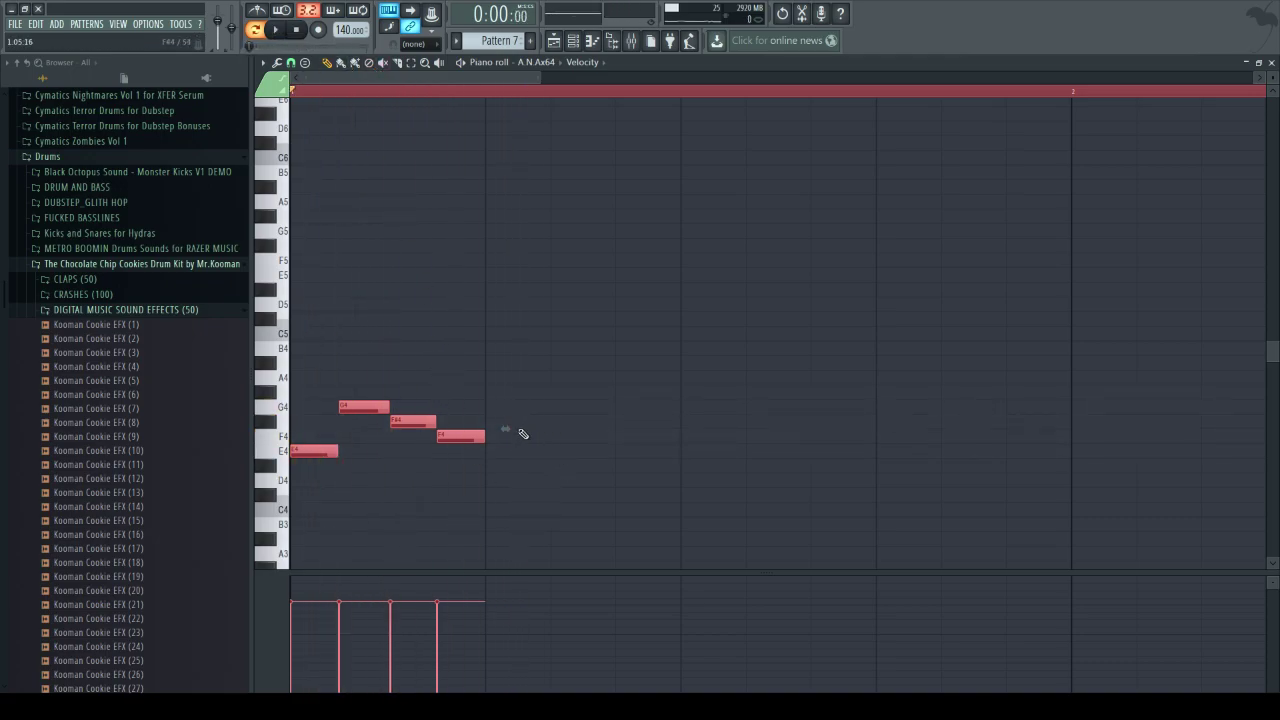
drag(506, 430, 701, 452)
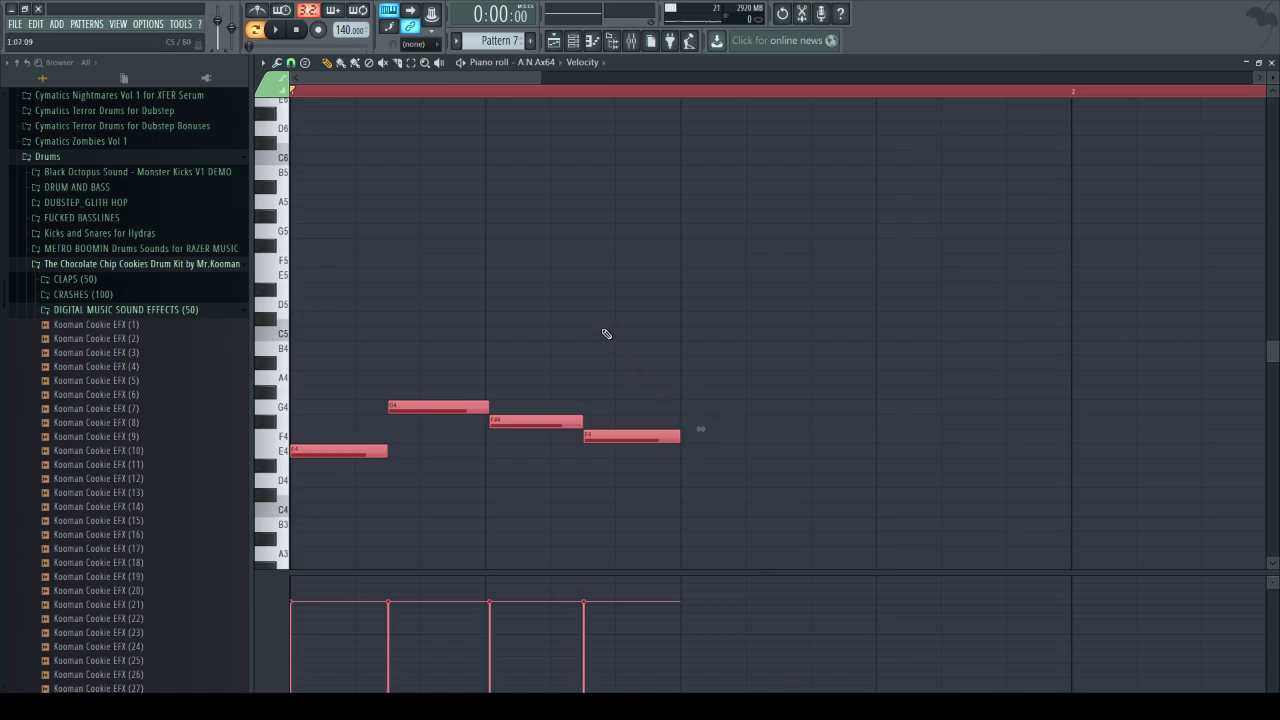
click(275, 29)
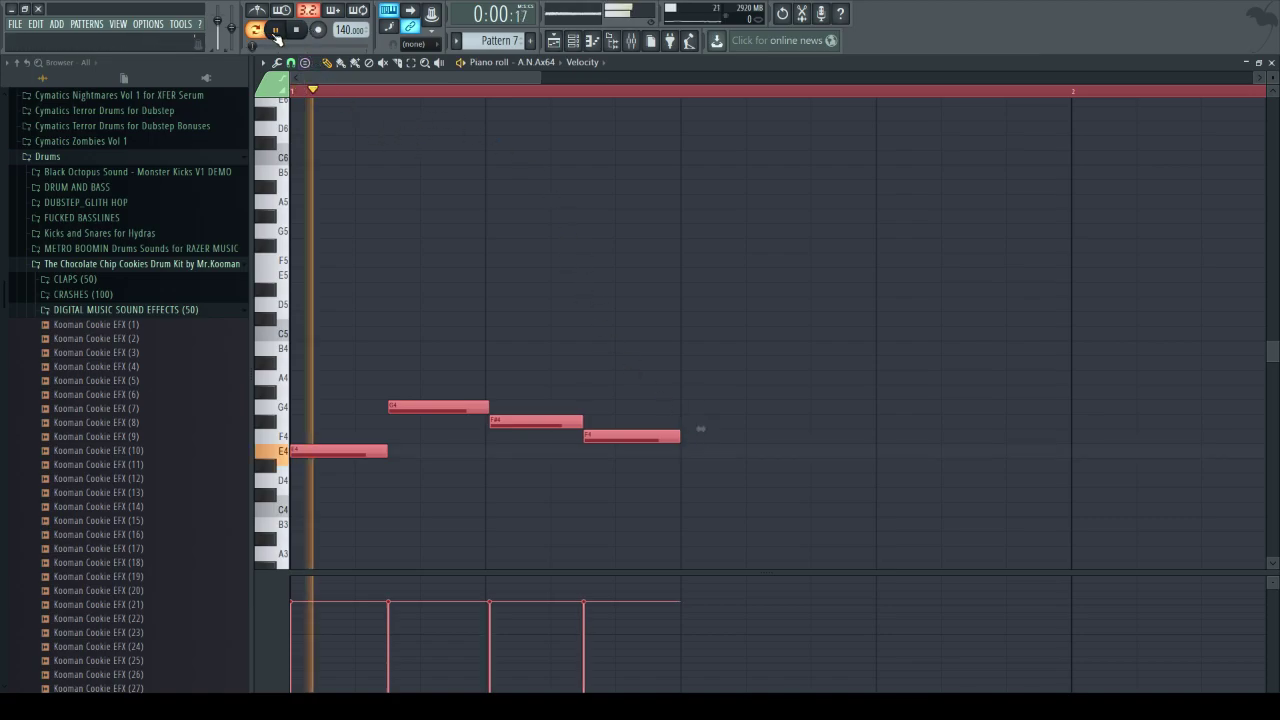
click(297, 30)
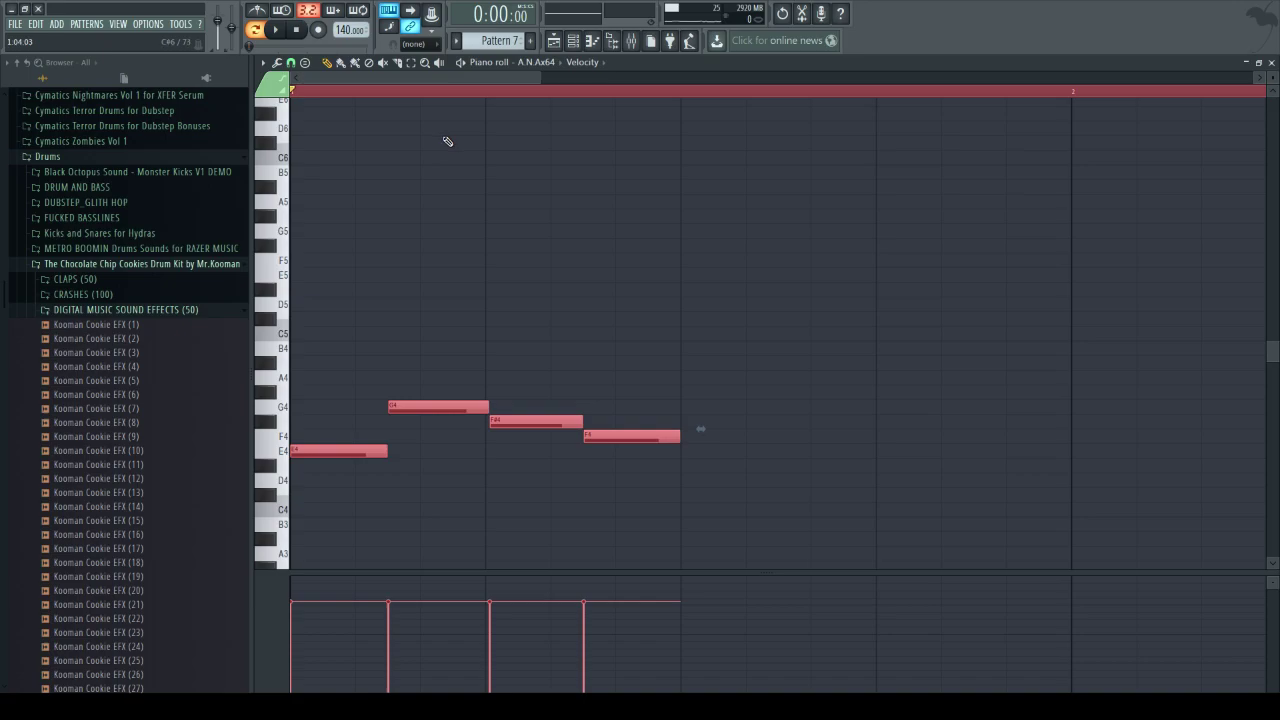
key(space)
key(space)
- Duplicate the half-bar four-note phrase three times so it fills bars 1 and 2, and play it back
drag(353, 76, 1252, 80)
right_click(413, 436)
right_click(398, 422)
right_click(384, 408)
right_click(370, 453)
click(400, 92)
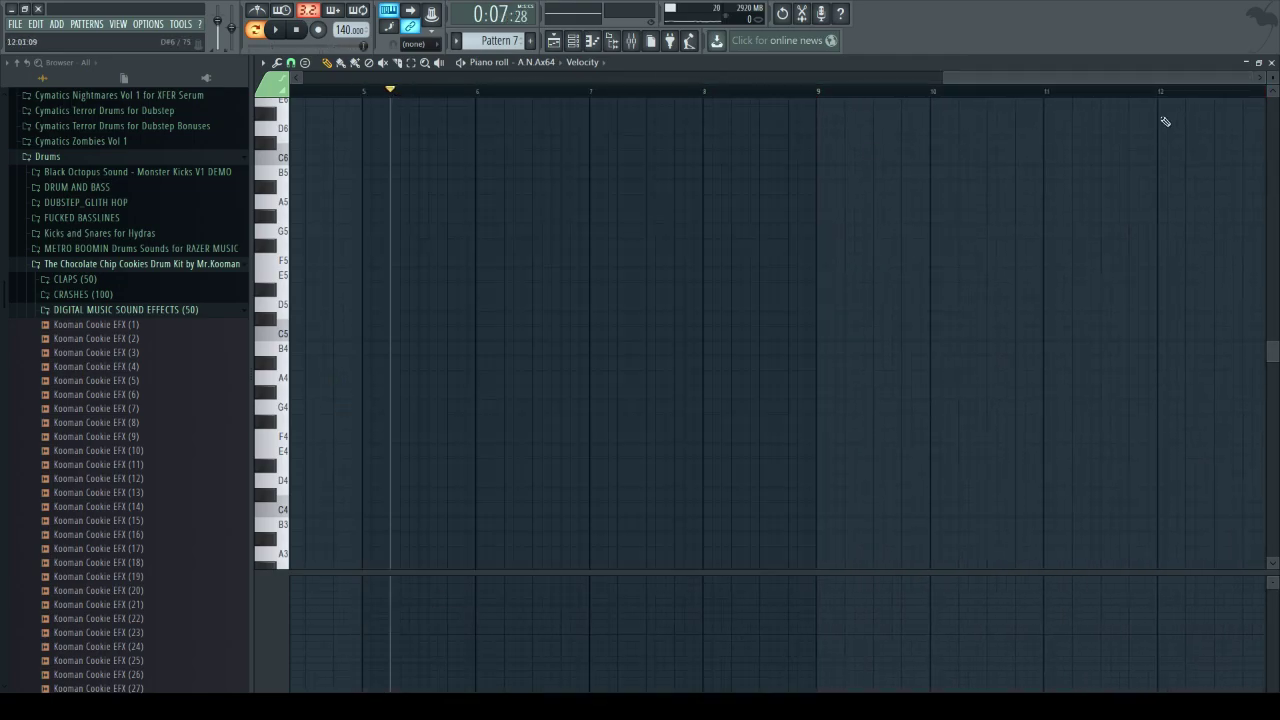
drag(946, 76, 158, 58)
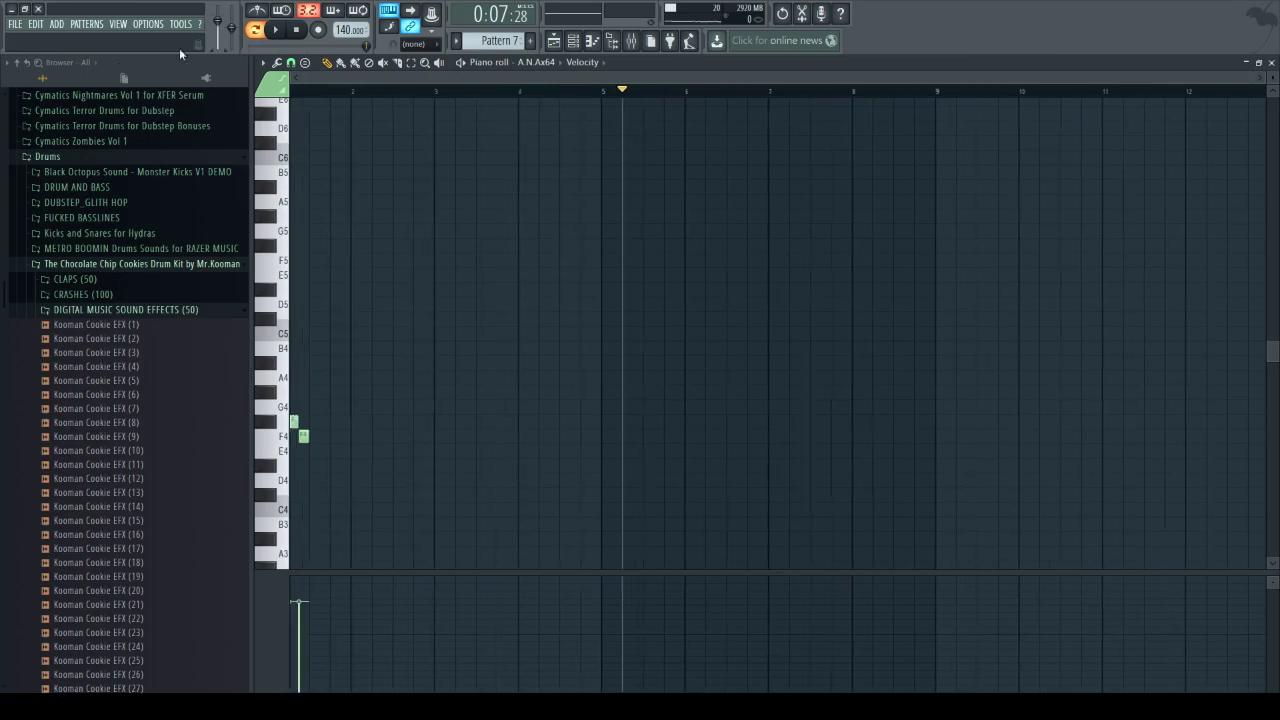
drag(343, 512, 284, 403)
key(ctrl+b)
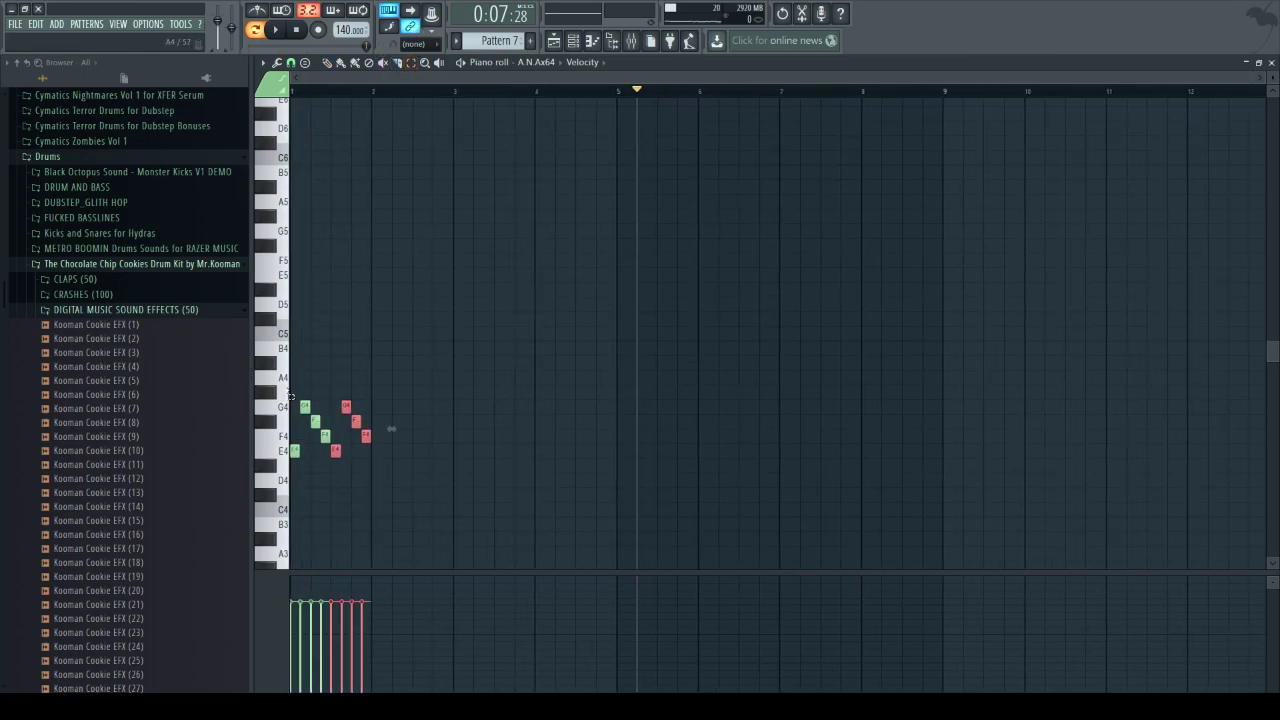
key(ctrl+b)
key(ctrl+b)
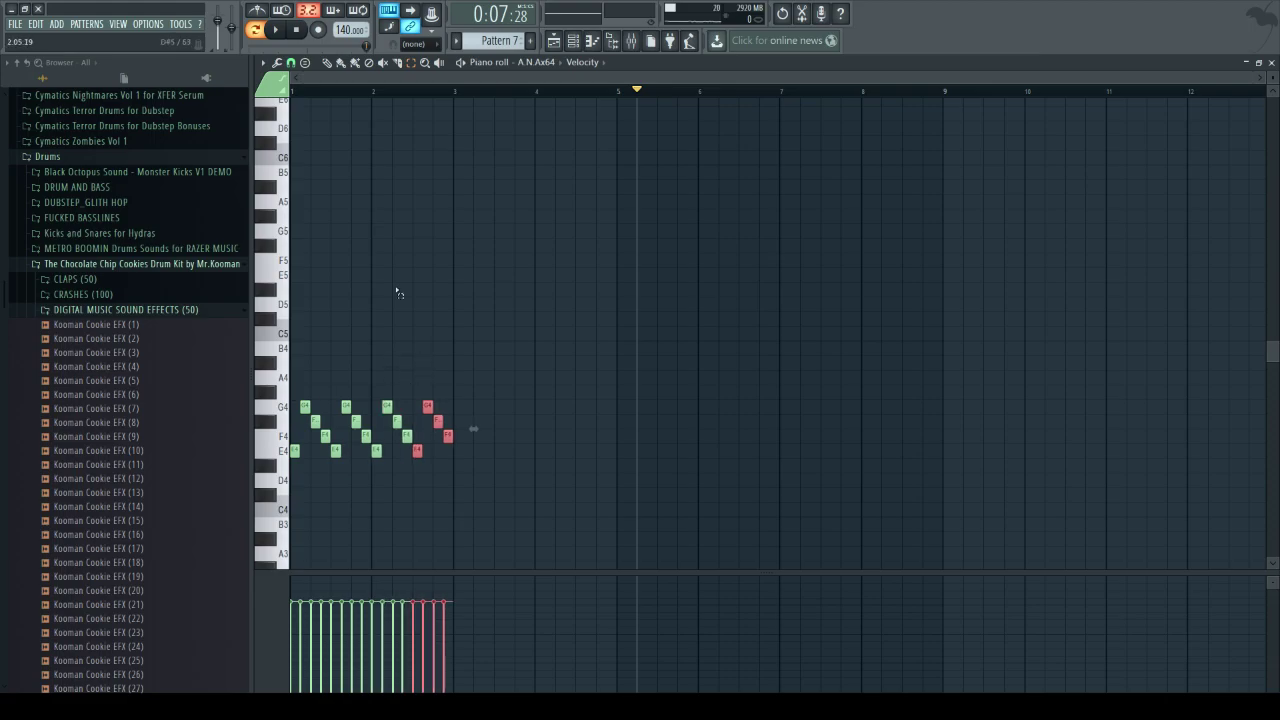
key(space)
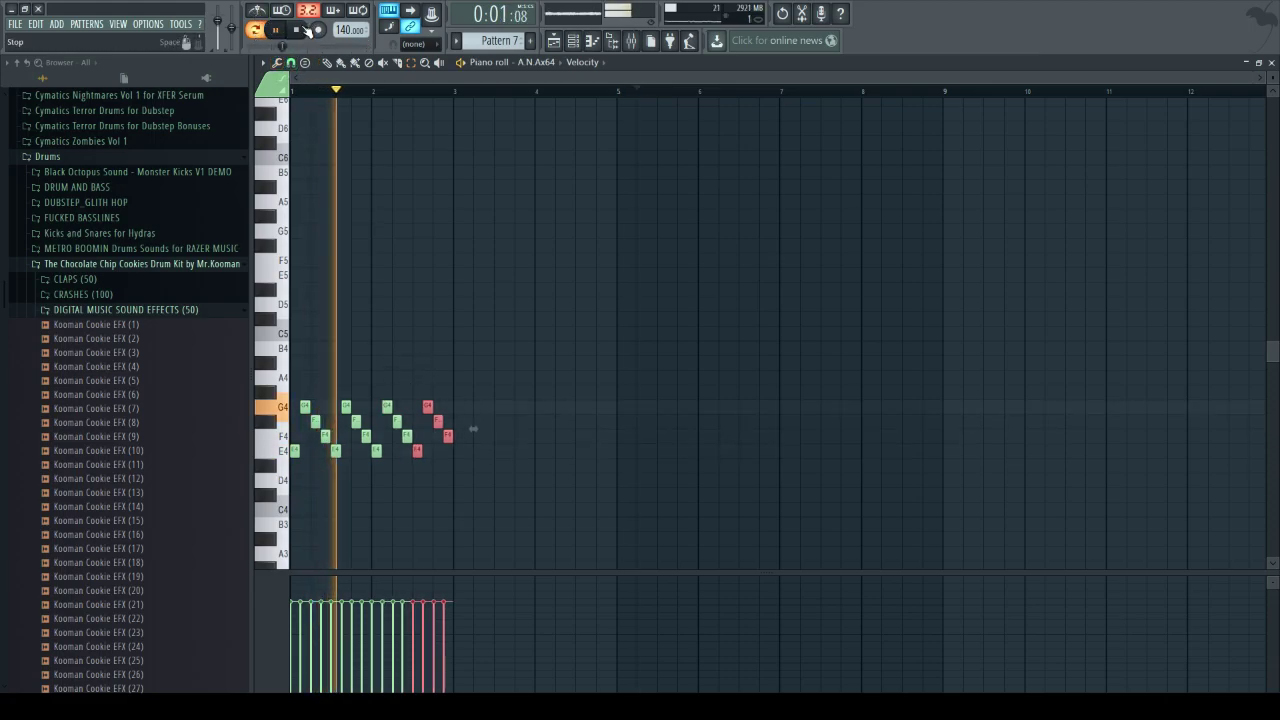
click(297, 30)
- Select all melody notes and stretch them proportionally from two bars to three bars, with playback from the start
click(637, 90)
key(ctrl+d)
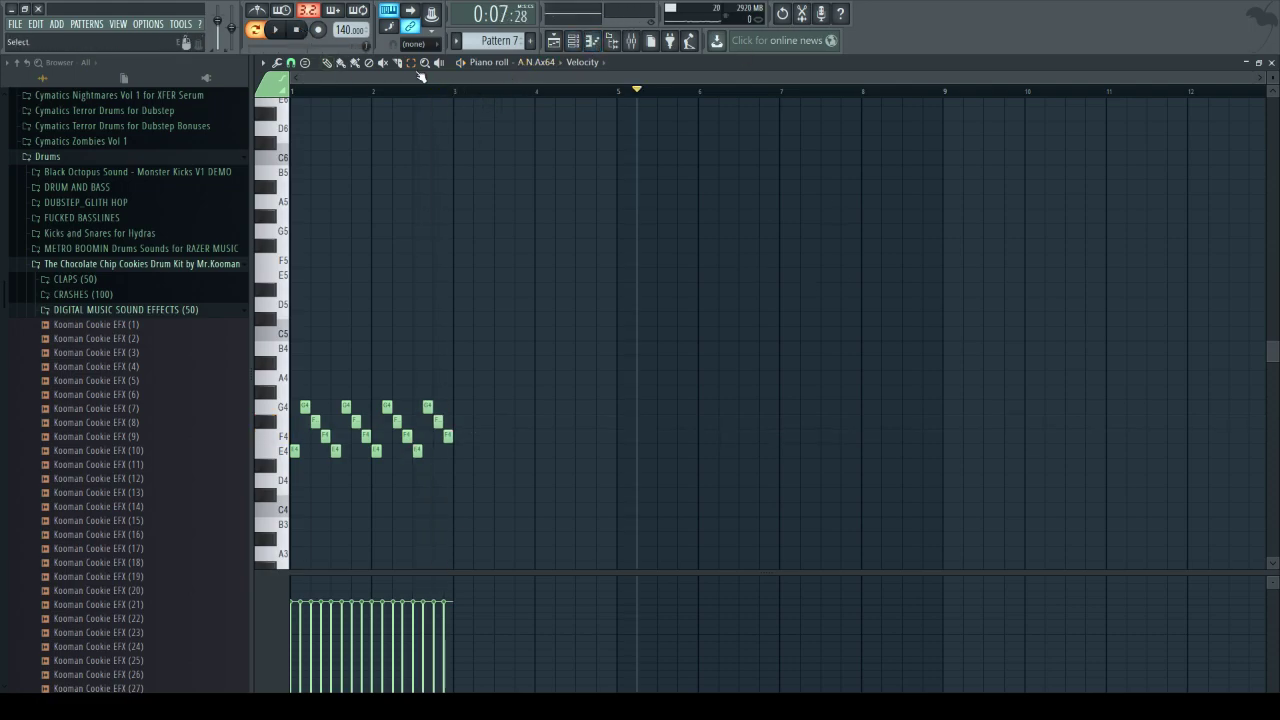
click(327, 63)
drag(419, 90, 77, 108)
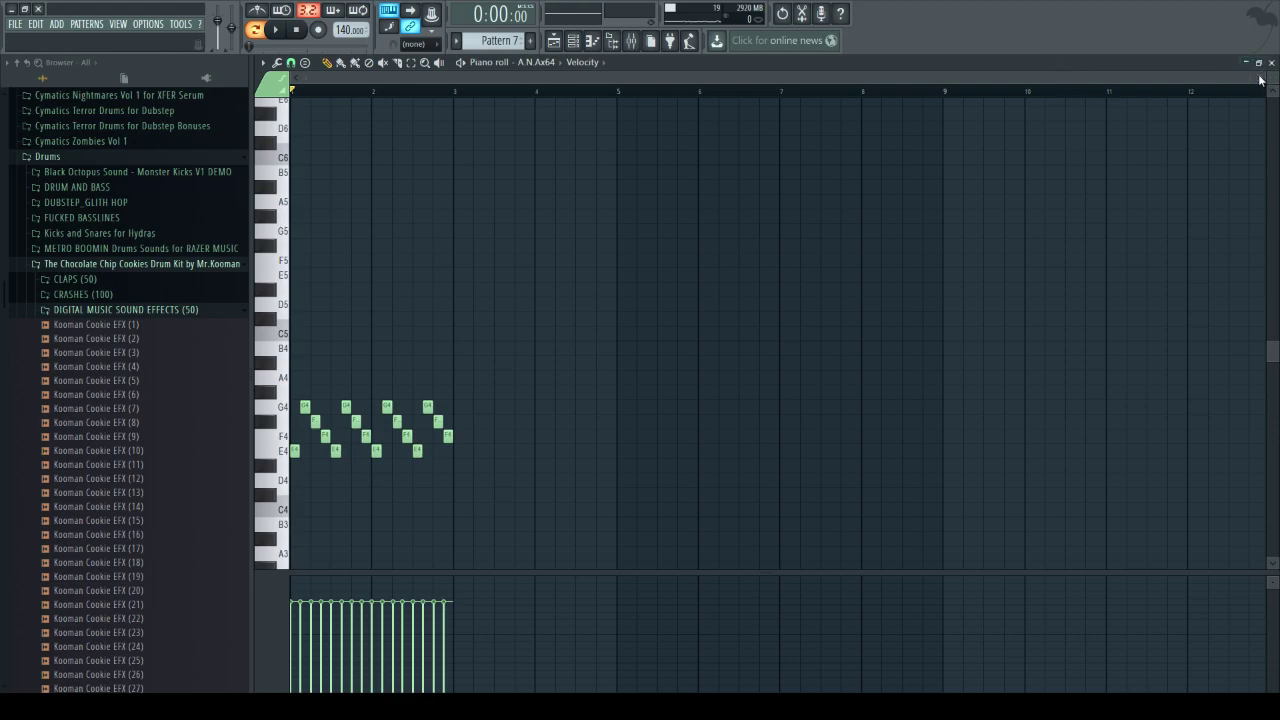
drag(1250, 77, 925, 82)
click(411, 64)
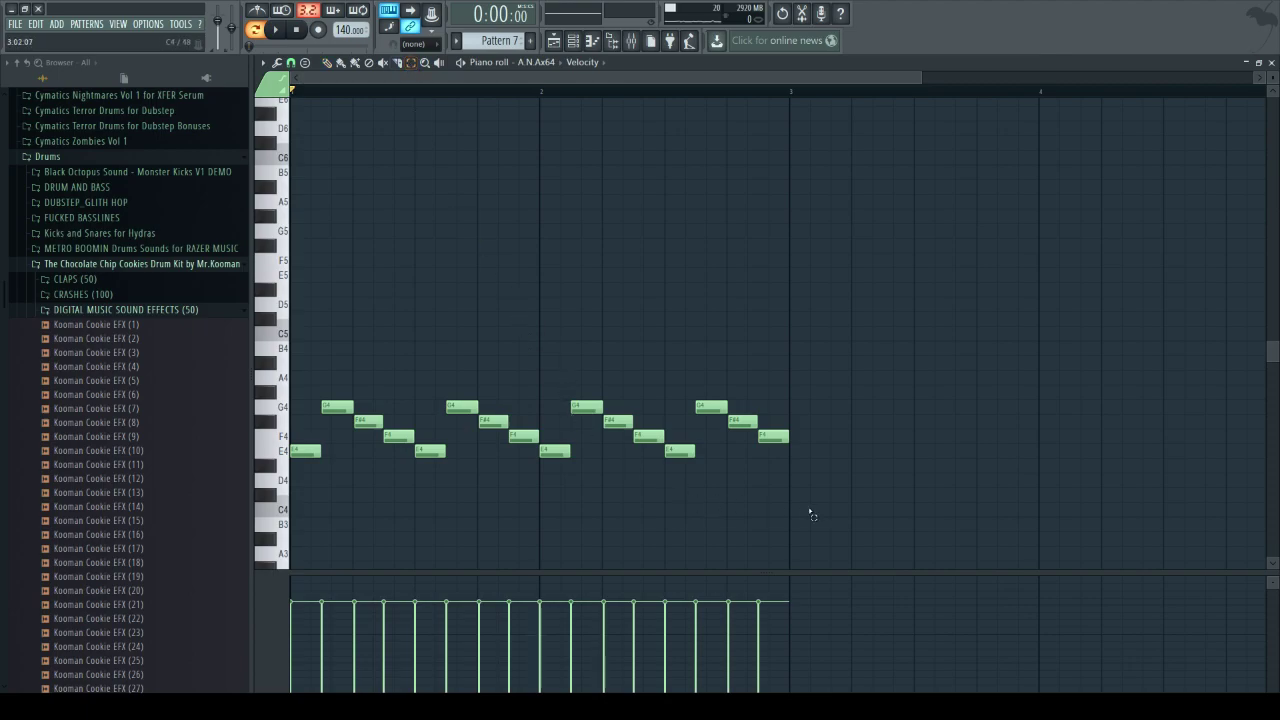
drag(811, 515, 230, 380)
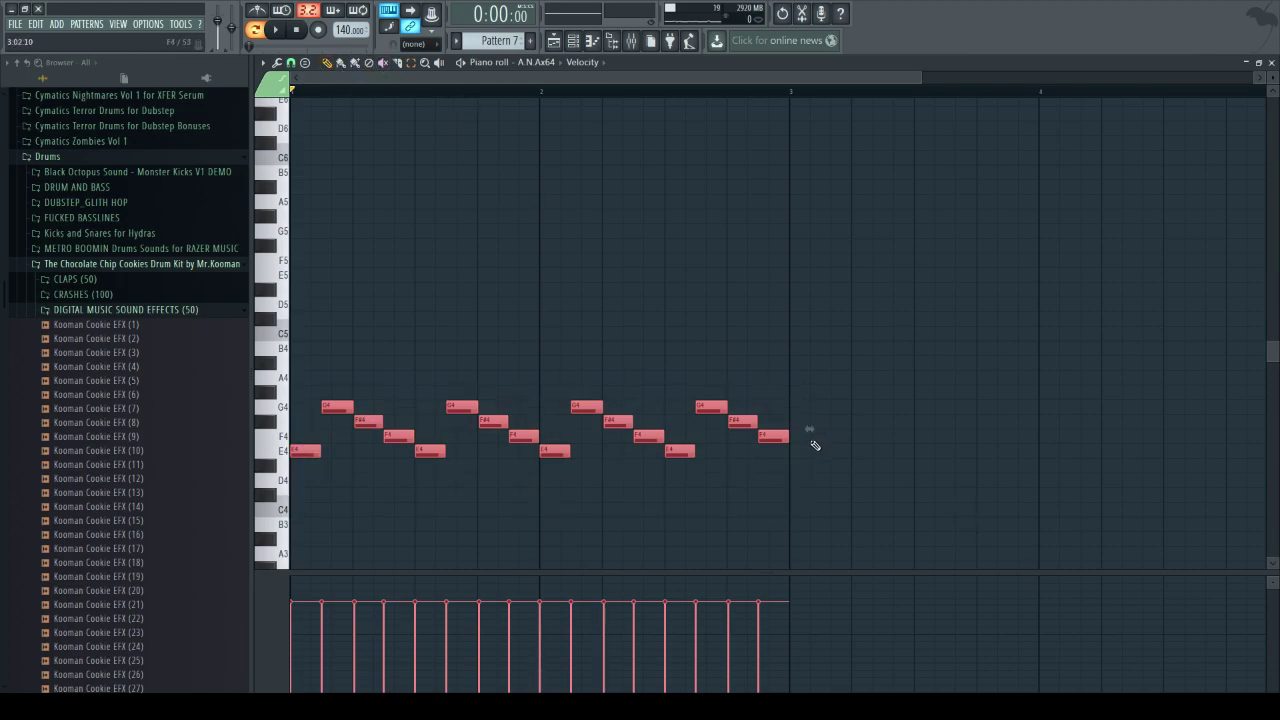
drag(811, 429, 1060, 470)
click(278, 30)
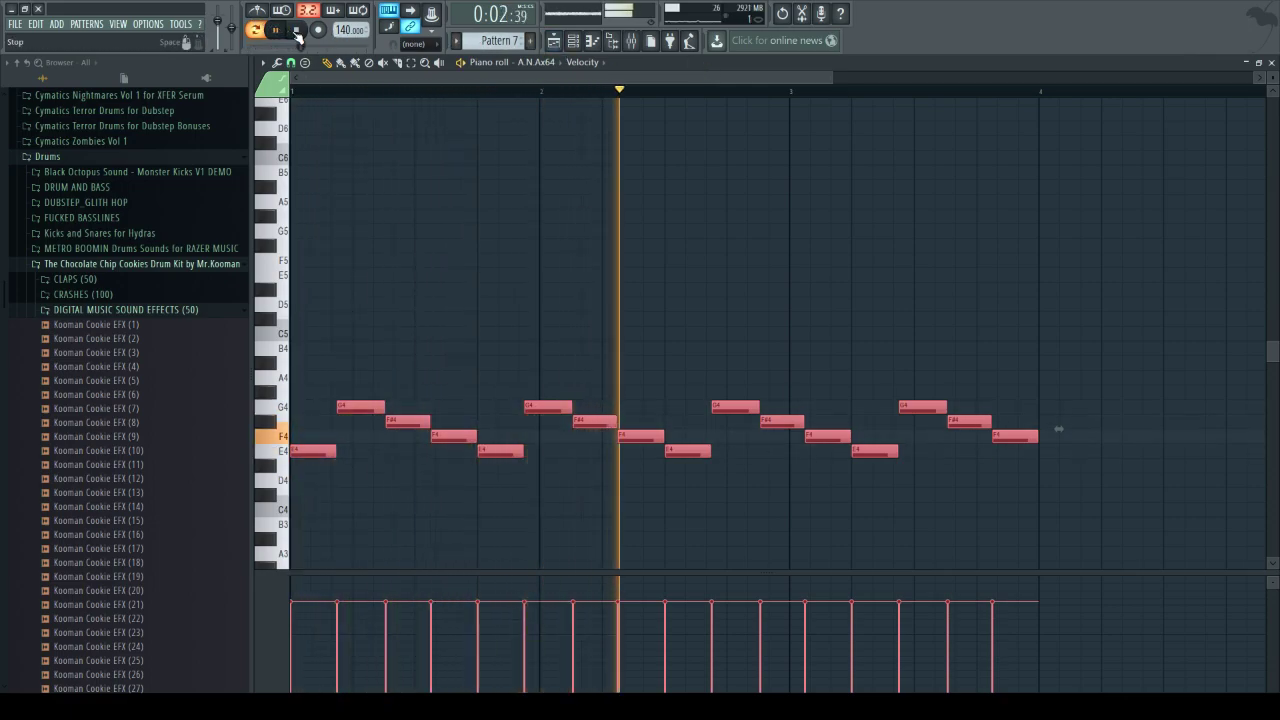
click(296, 31)
- Stretch the selected melody notes further so they end at bar 5, filling four bars, and start playback
scroll(752, 95, down, 2)
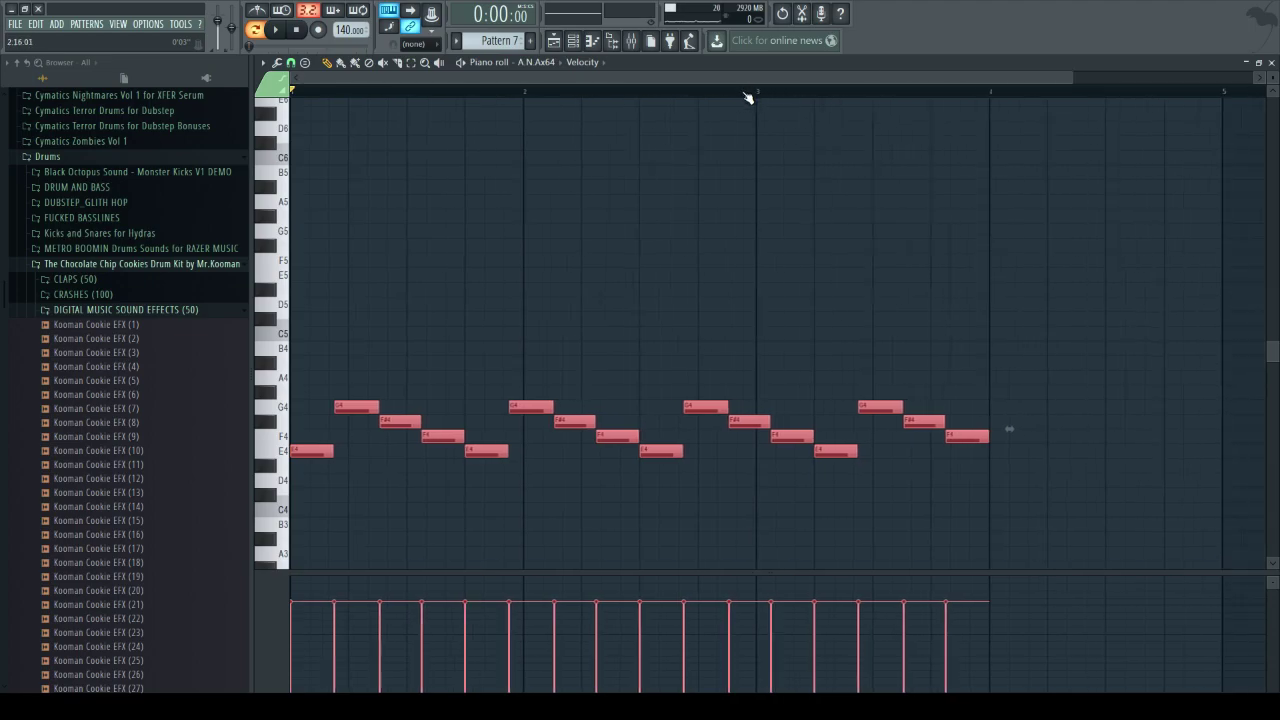
drag(827, 430, 999, 440)
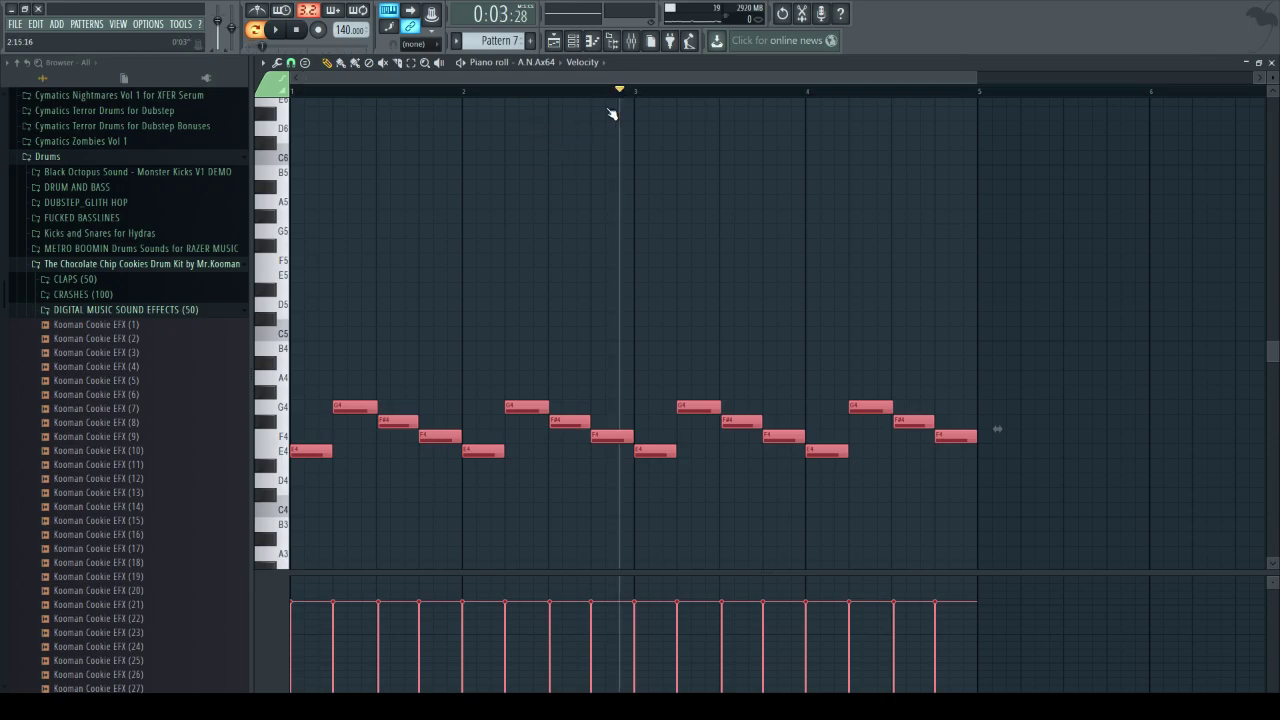
key(space)
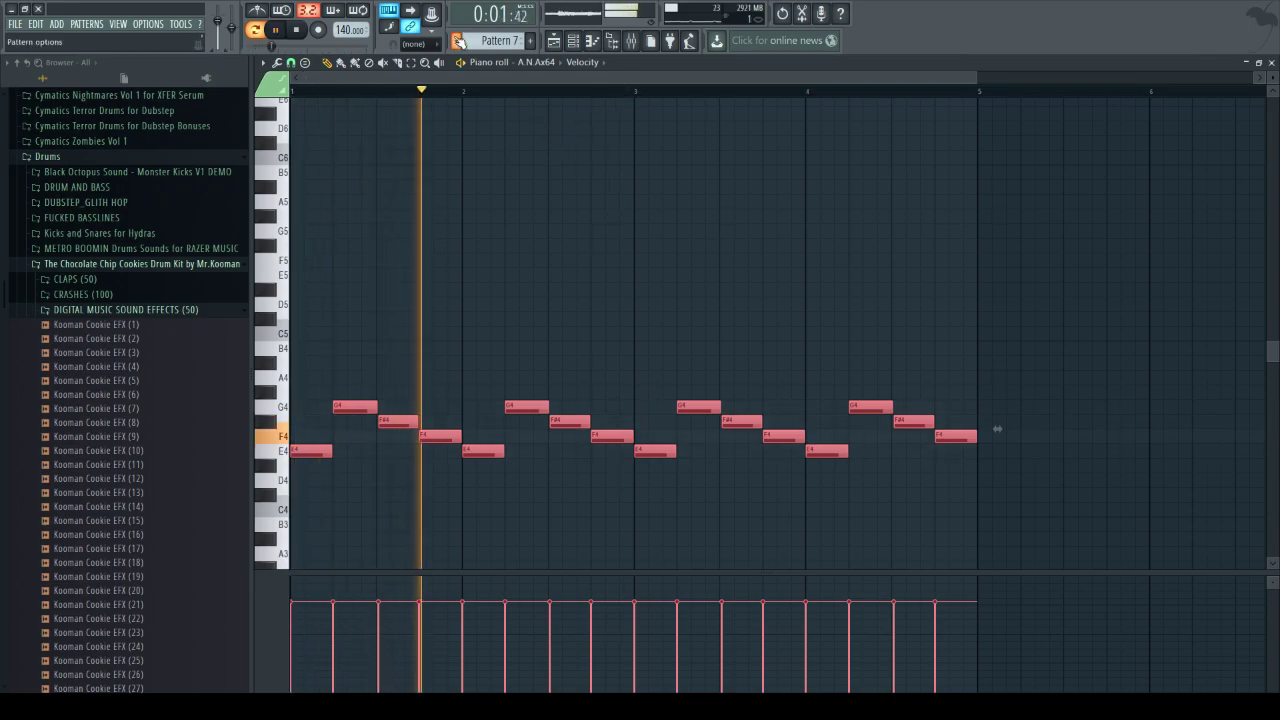
- Return to the ANA synth and audition the Tropical House Pluck presets in sequence, from PL_Holiday Love through PL_Summer Sand
key(F6)
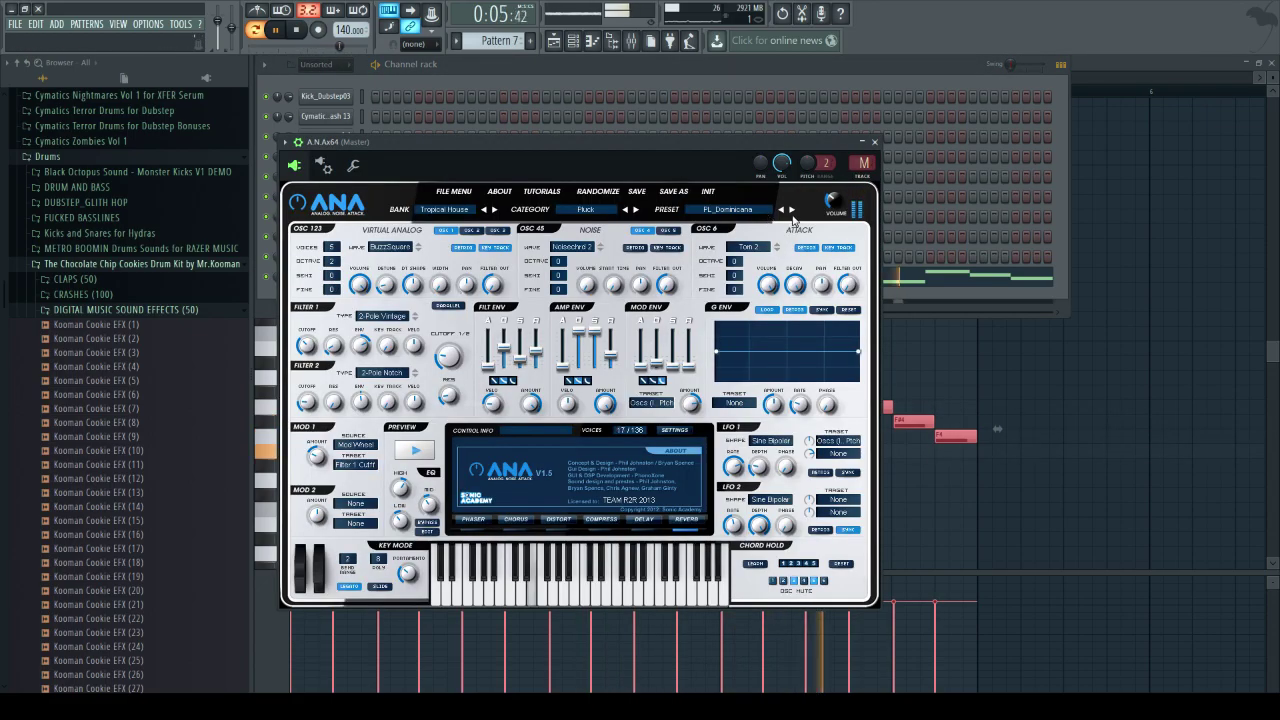
click(792, 210)
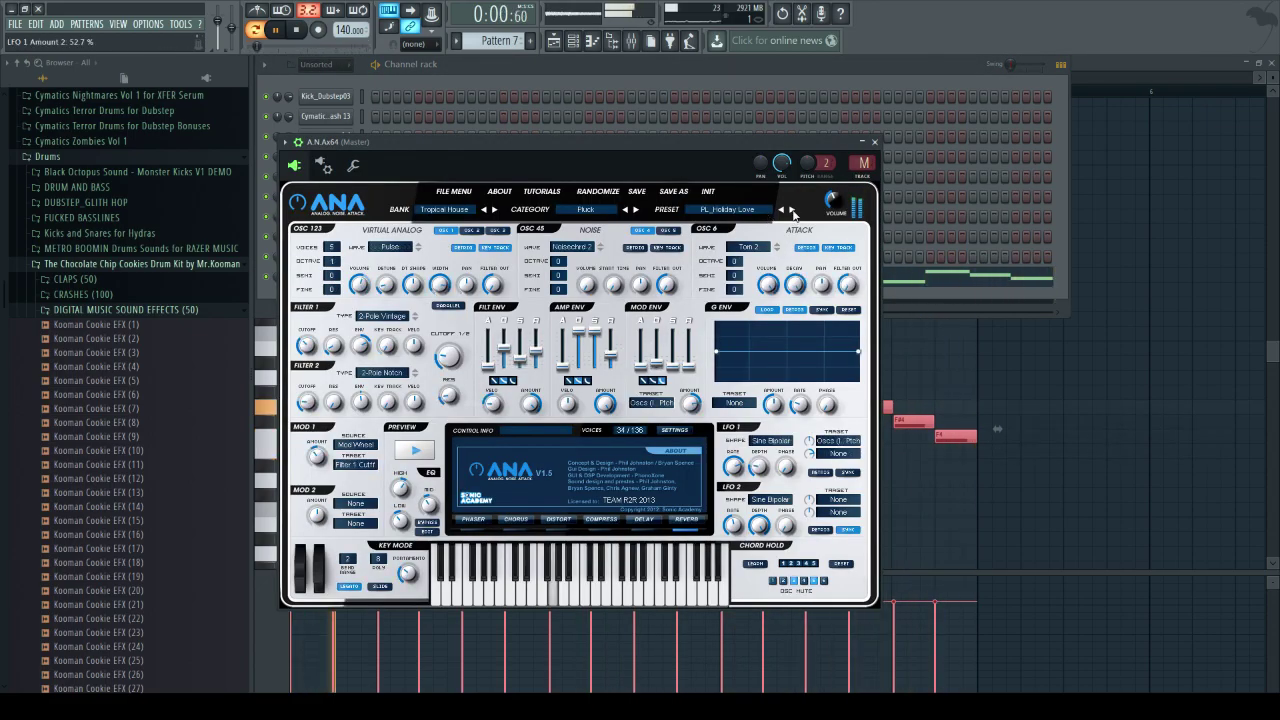
click(792, 210)
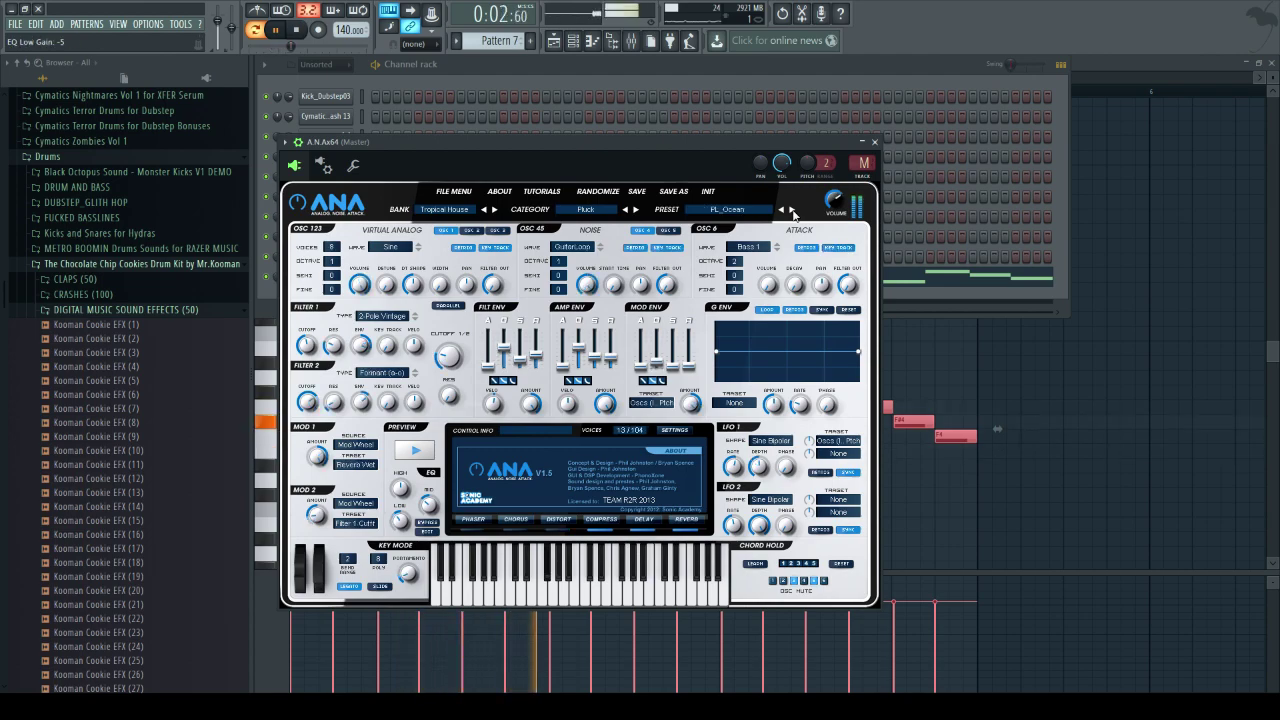
click(792, 211)
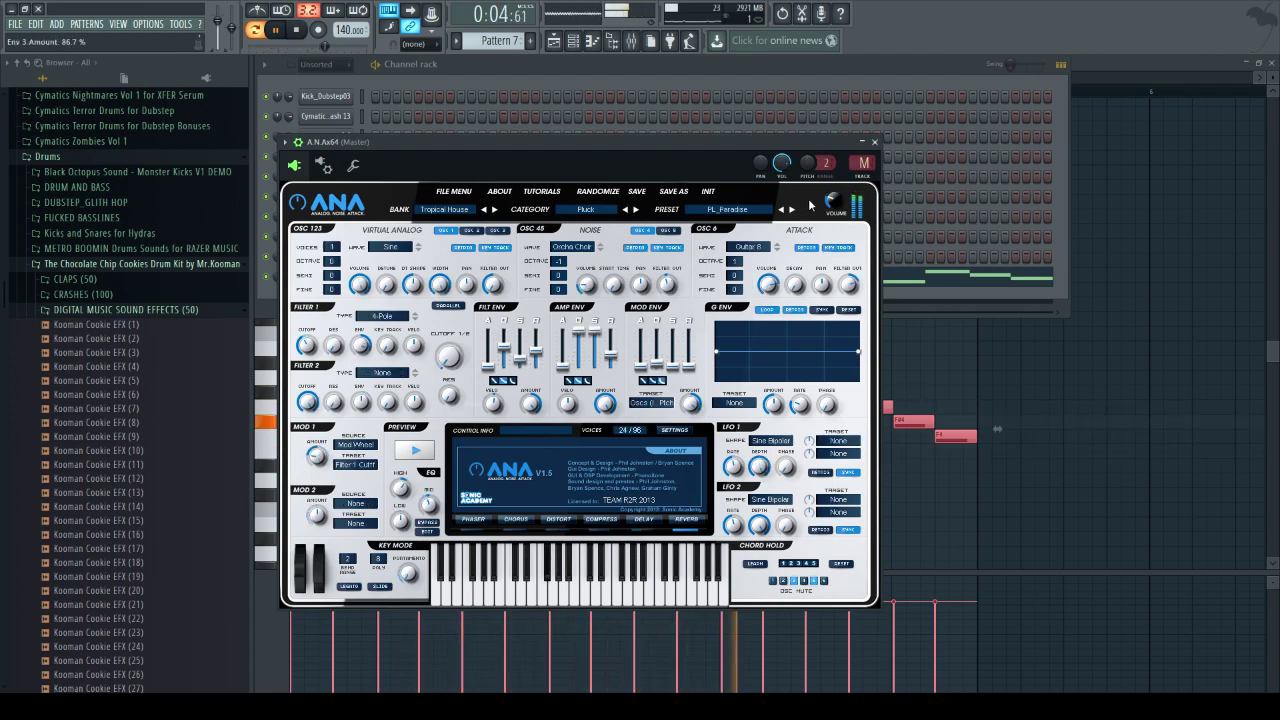
click(793, 210)
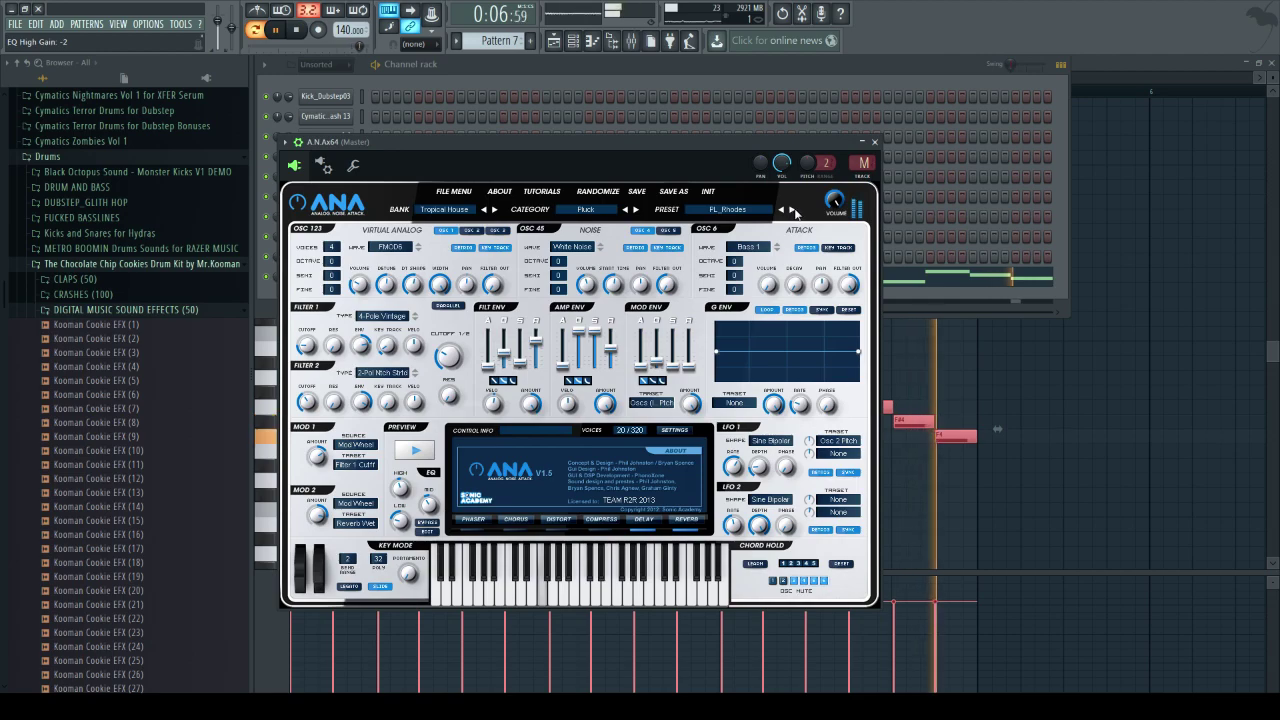
click(793, 211)
click(793, 211)
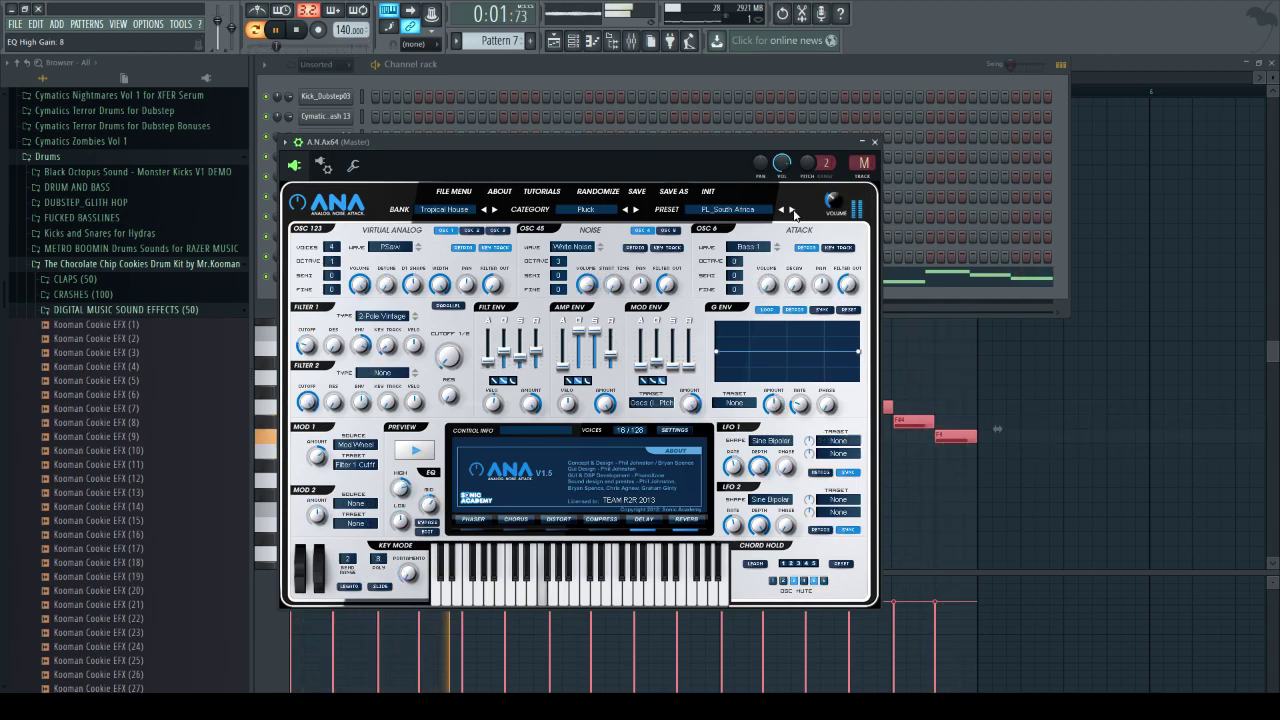
click(793, 211)
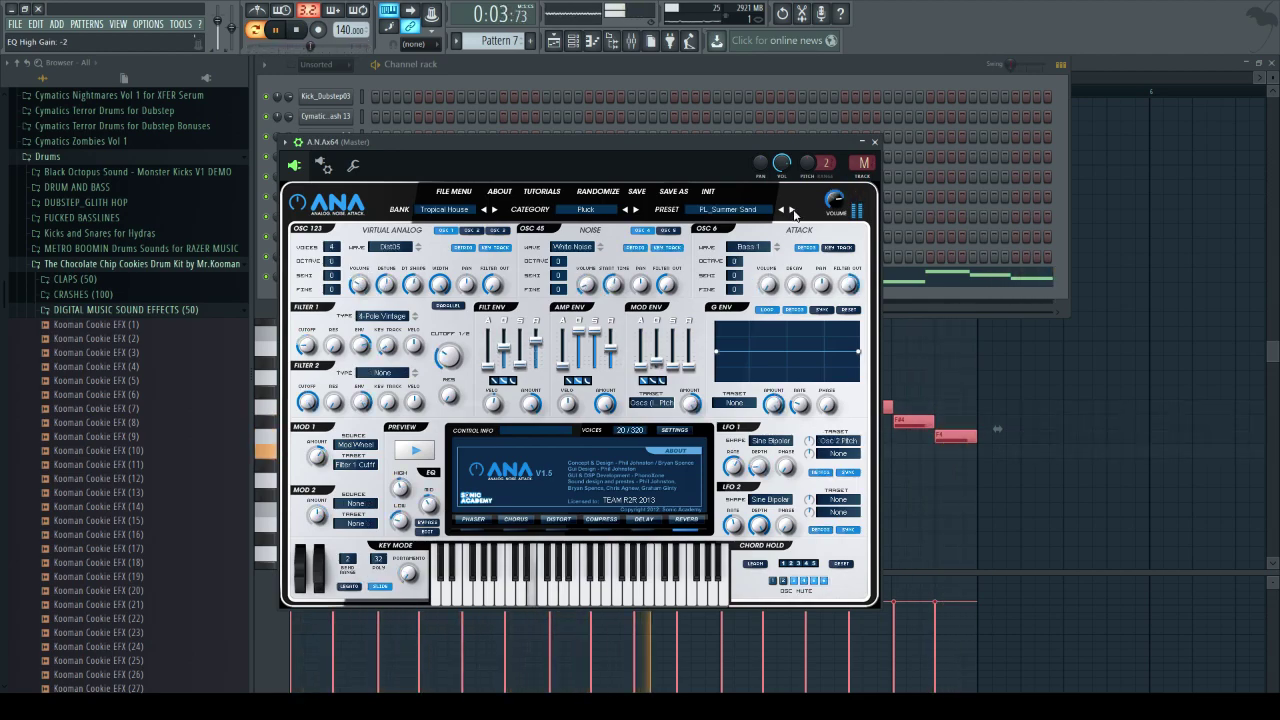
- Audition ANA's Synth category presets against the looping melody, stepping from SY_Ancient Tools through SY_Sunset
click(793, 211)
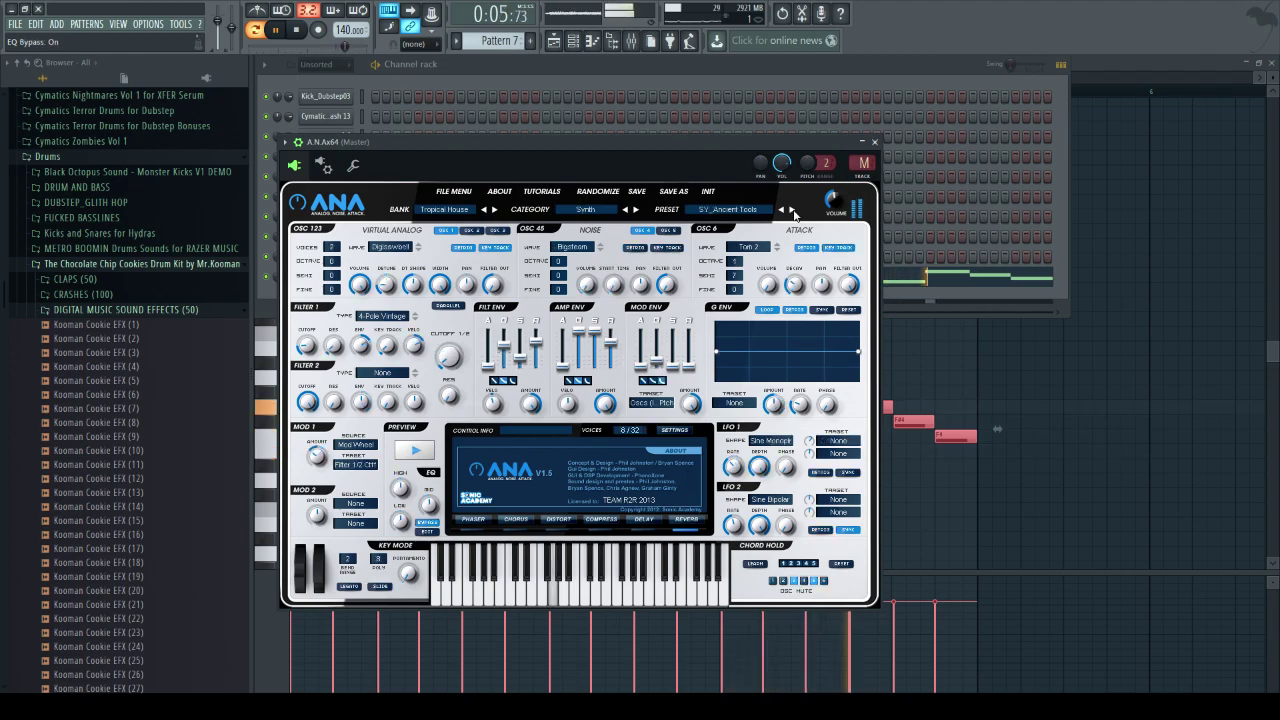
click(793, 211)
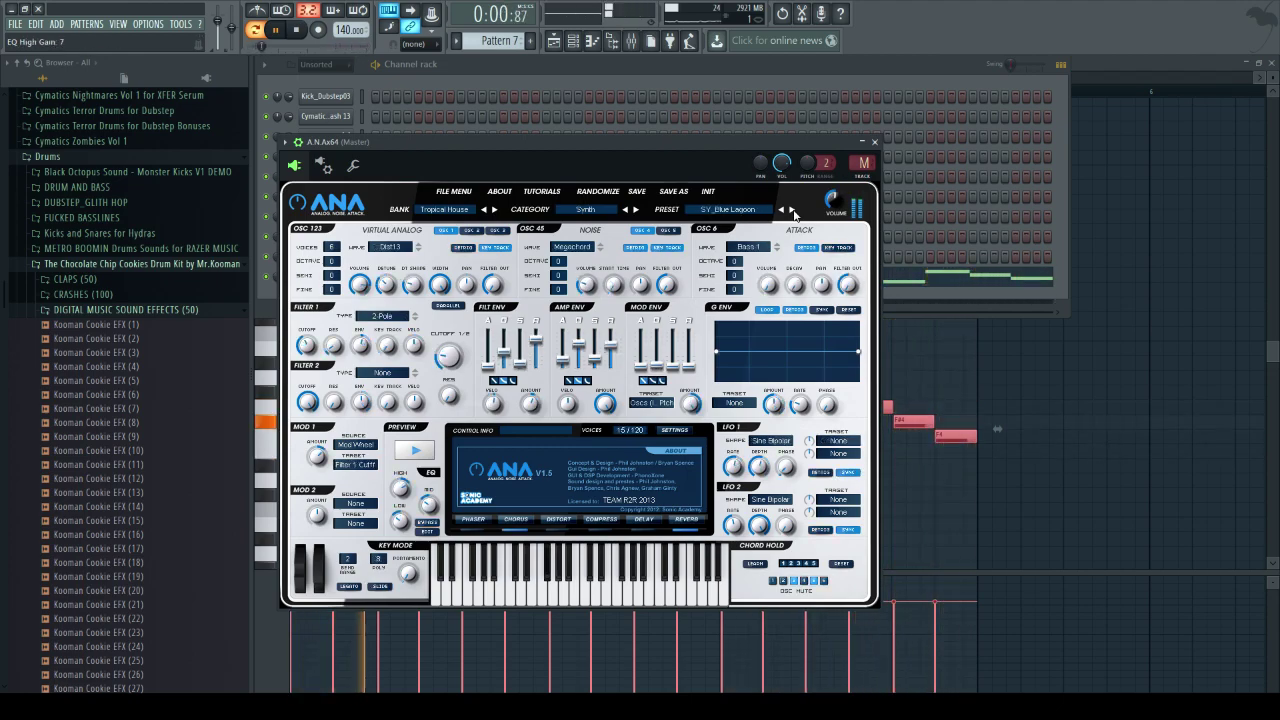
click(793, 211)
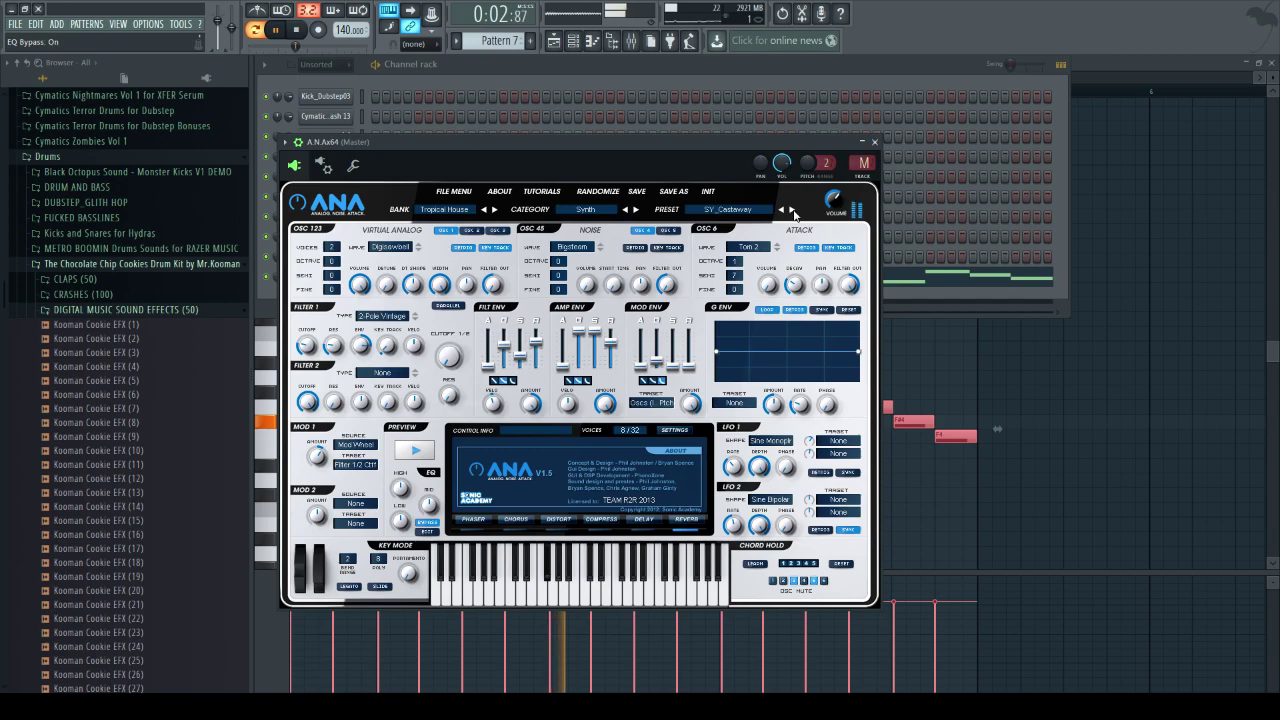
click(793, 211)
click(793, 211)
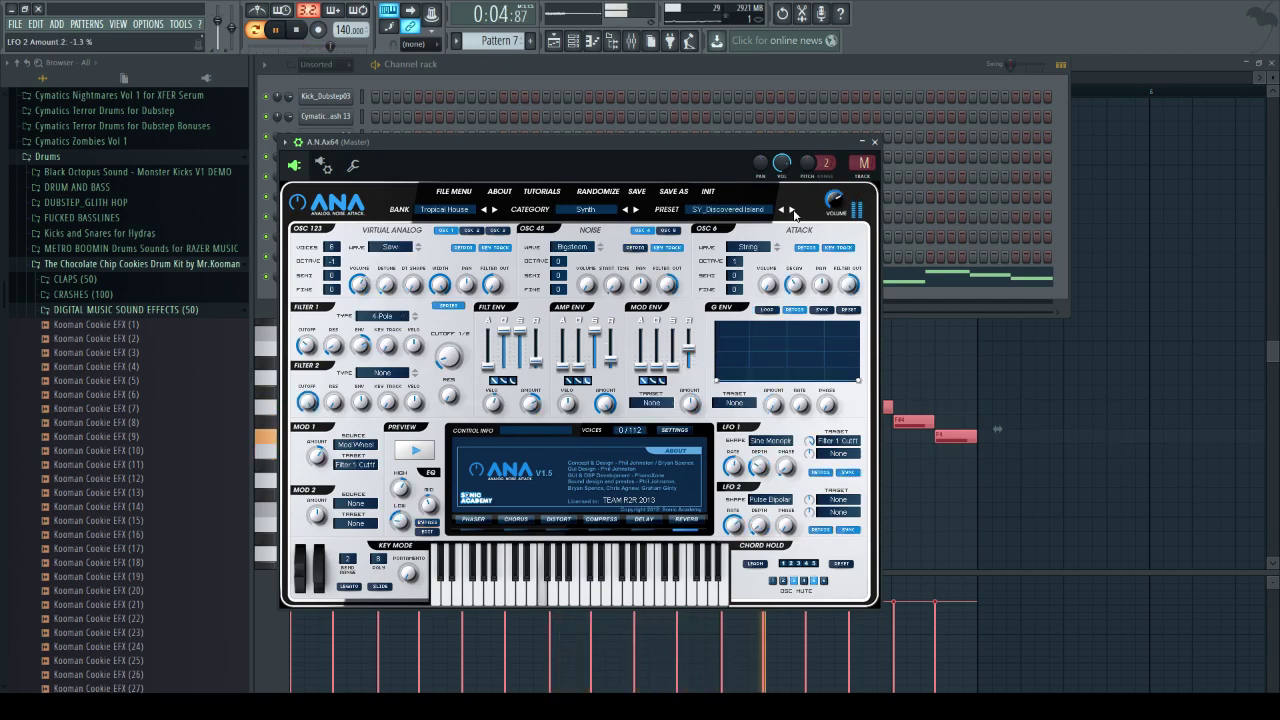
click(793, 211)
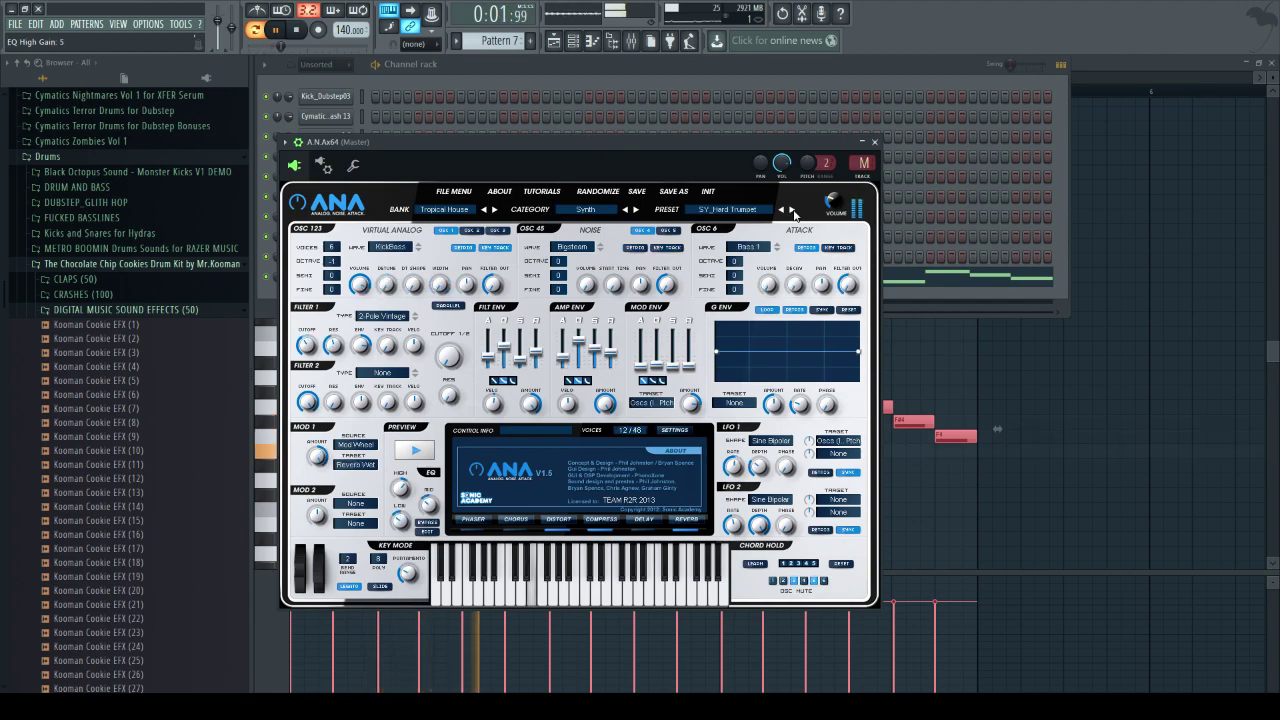
click(793, 211)
click(793, 211)
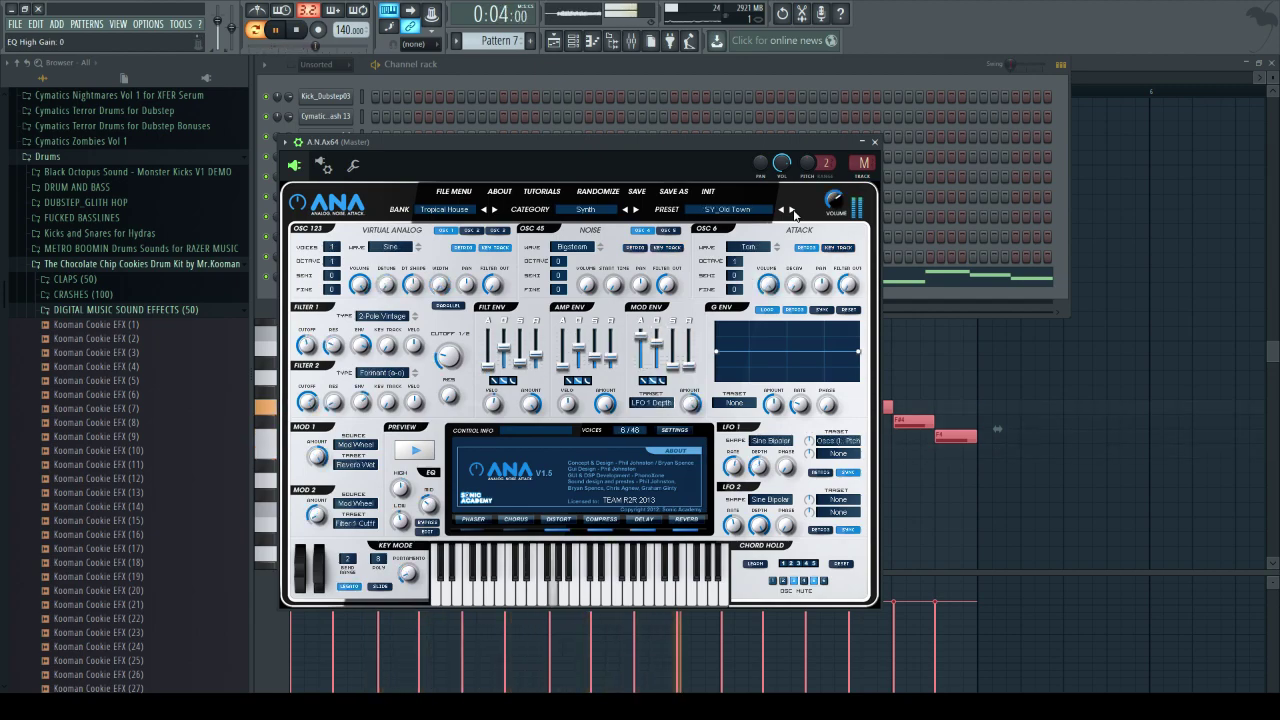
click(793, 211)
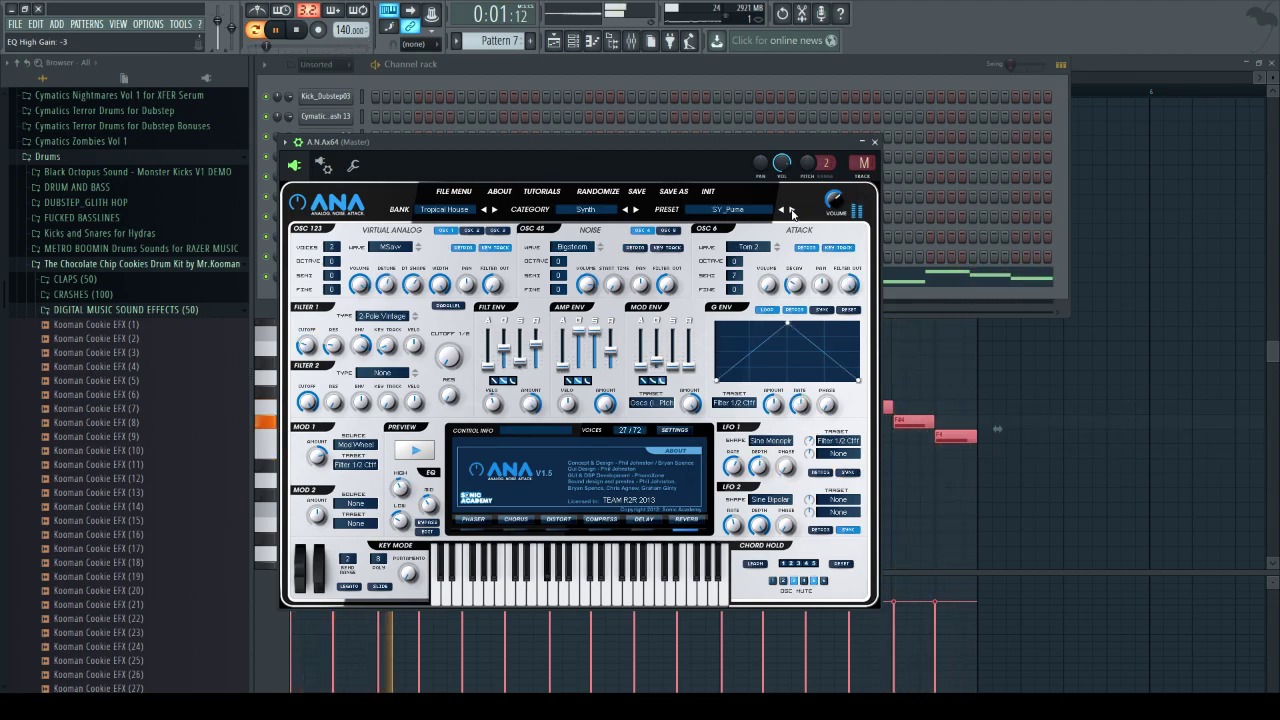
click(793, 211)
click(793, 212)
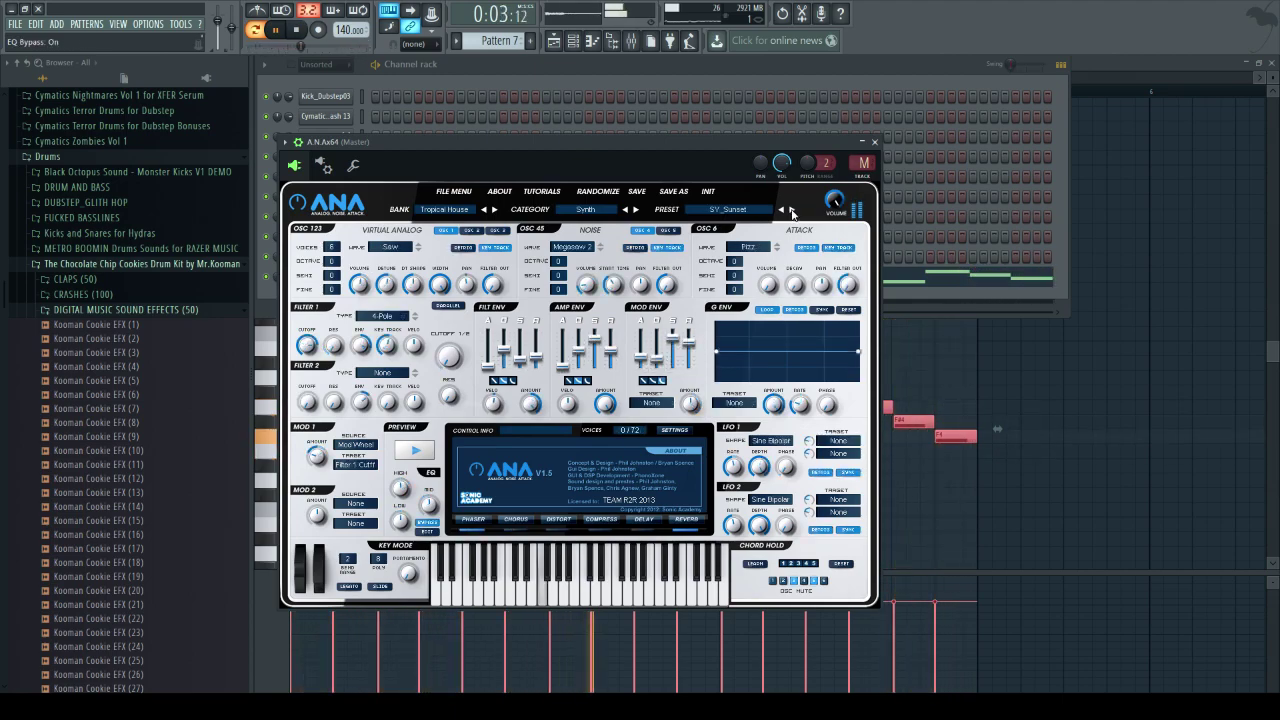
- Continue into ANA's Bass category and advance to the BS_Black Sails preset while the melody plays
click(793, 212)
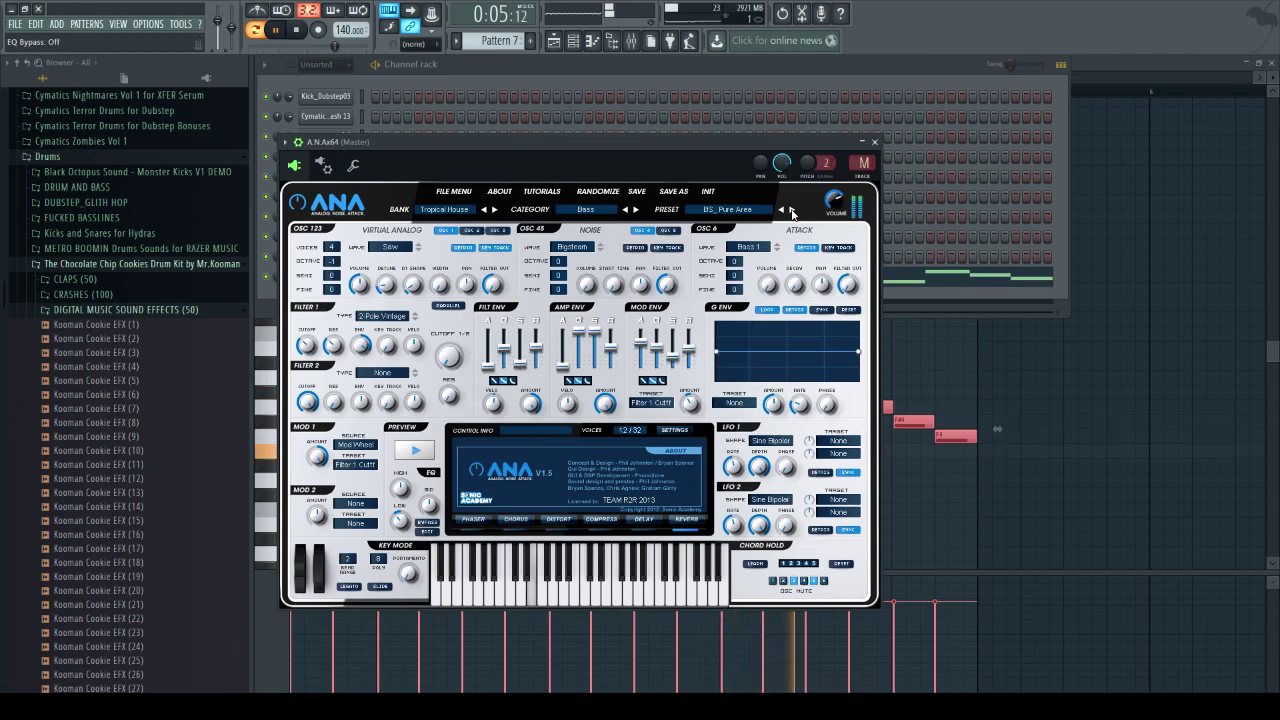
click(793, 212)
click(793, 212)
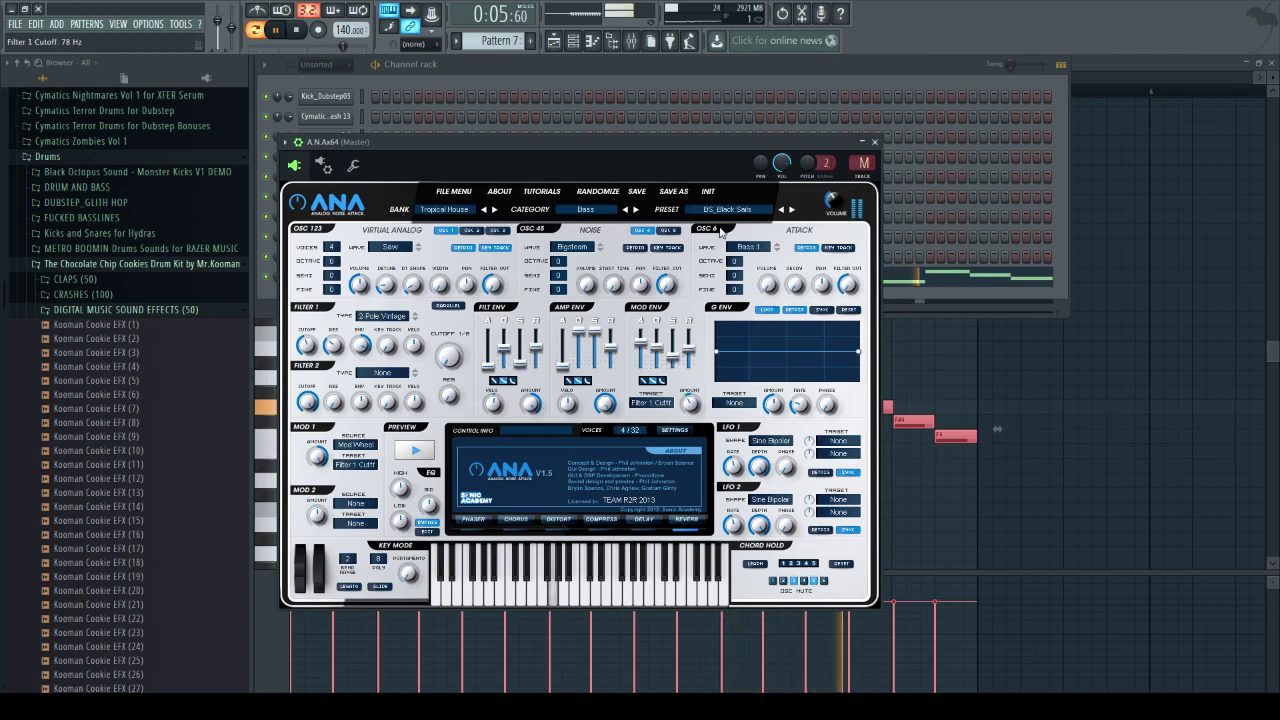
- Switch the ANA synth to the Factory bank, stop playback and choose the Lead House category
click(444, 209)
click(449, 224)
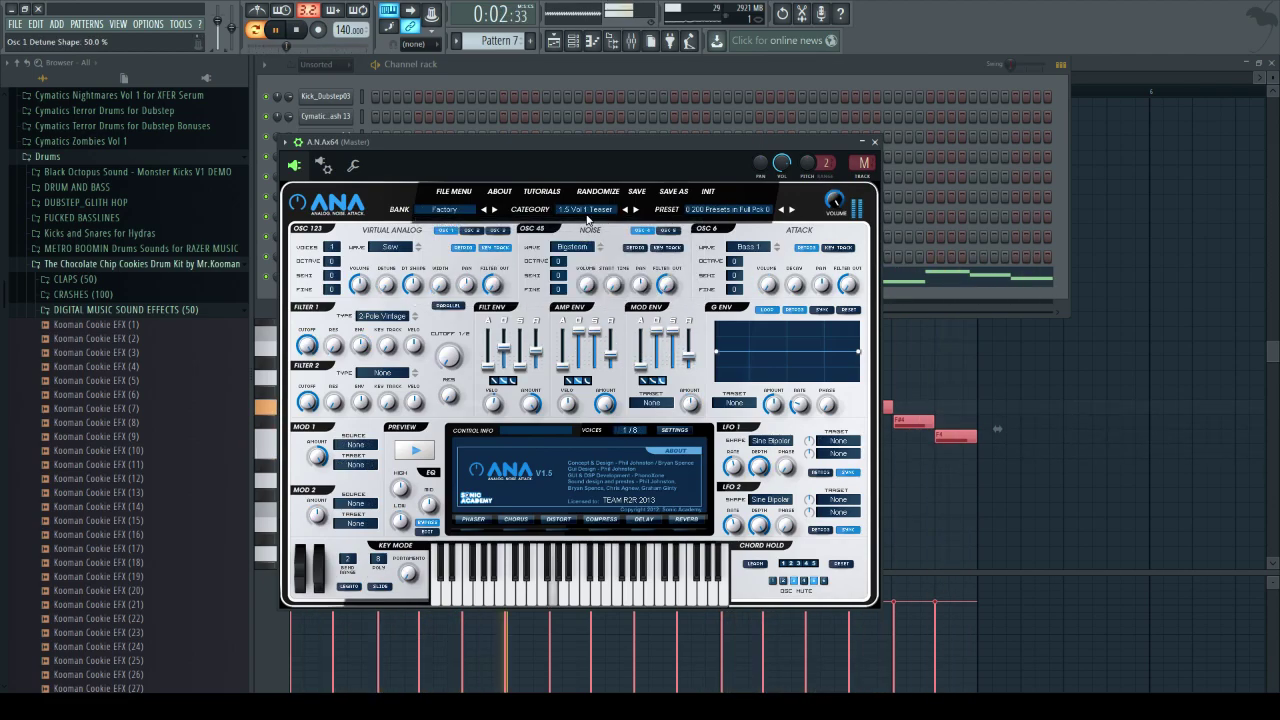
click(586, 209)
click(297, 31)
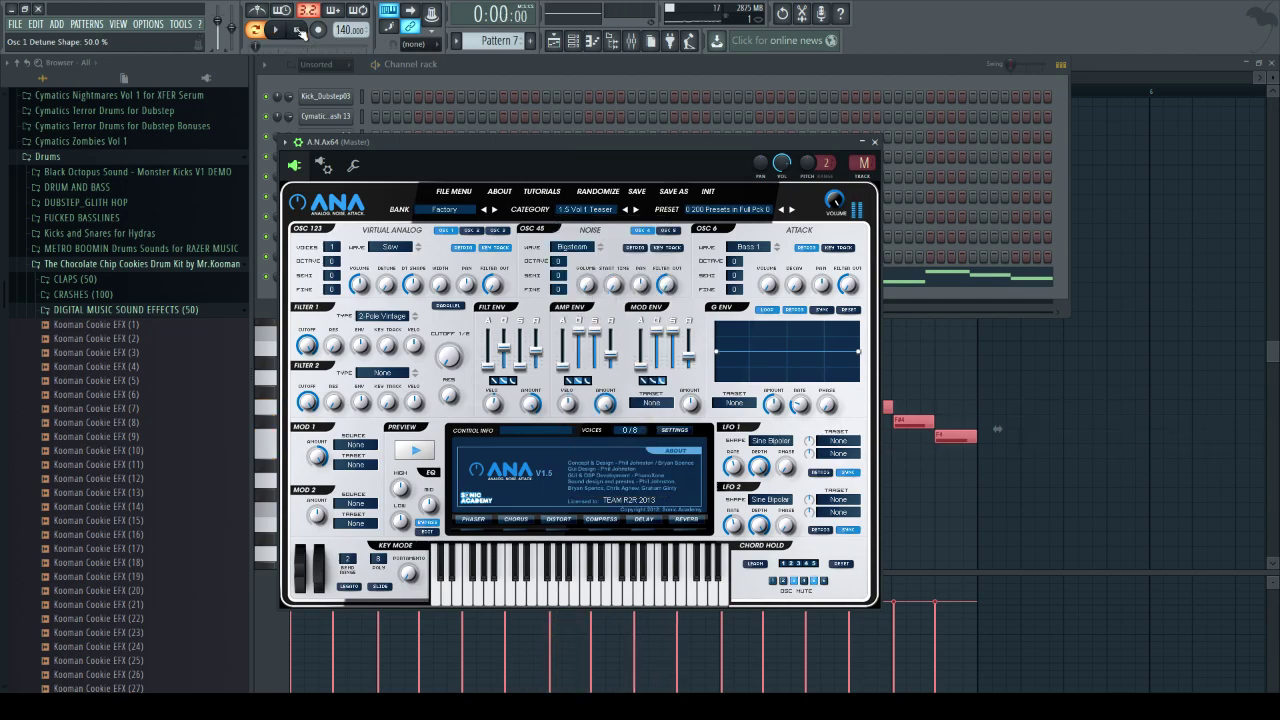
click(596, 211)
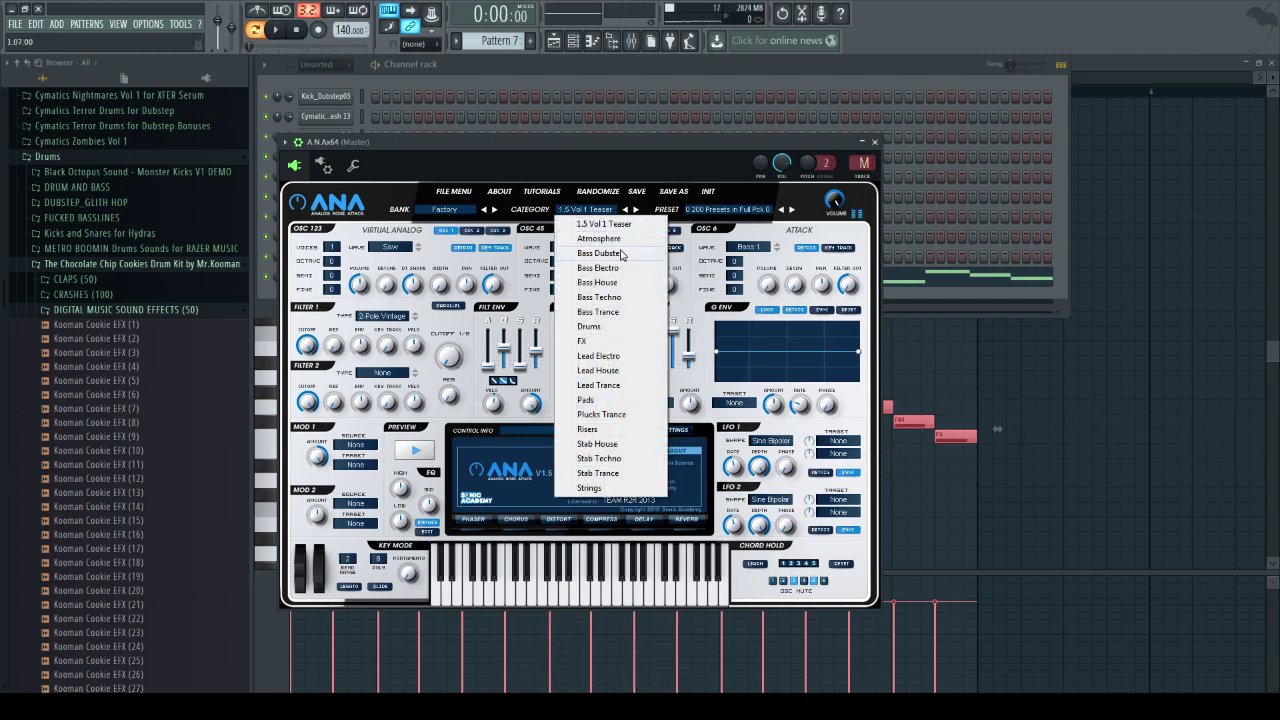
click(622, 371)
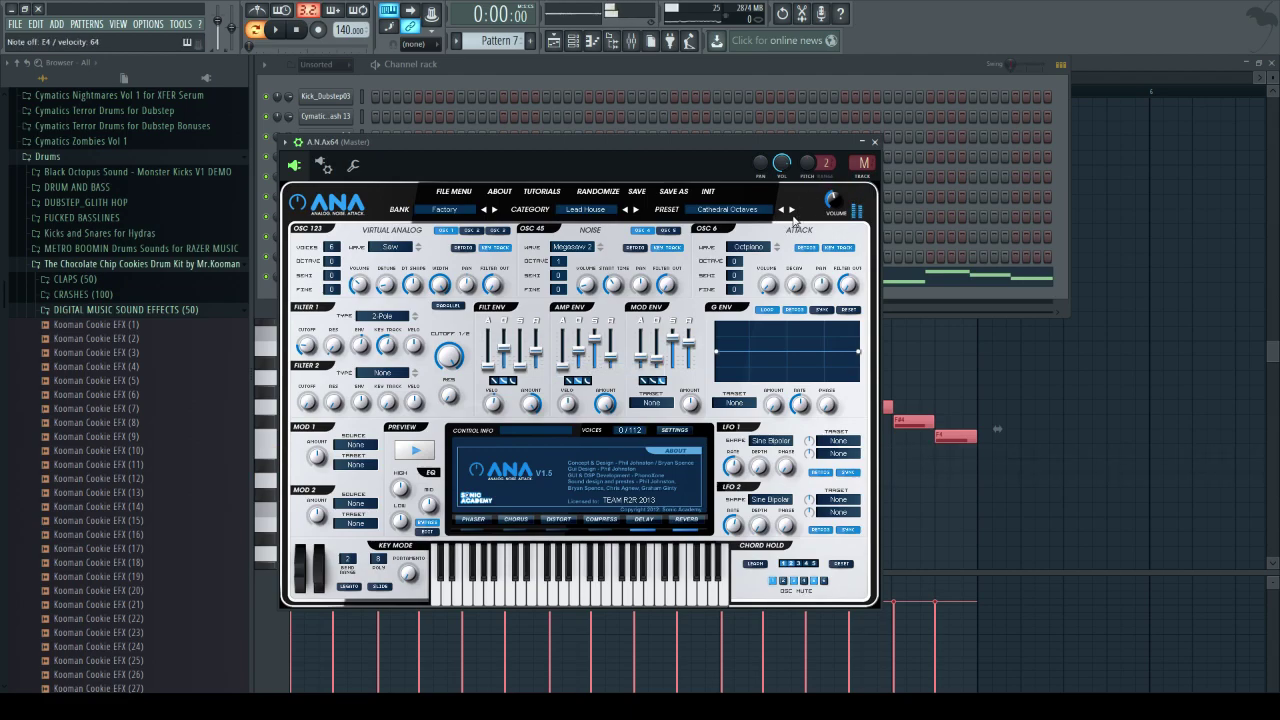
- Advance through ANA's Lead House presets to Dutch Chords 2 and play the melody with it
click(792, 212)
click(792, 212)
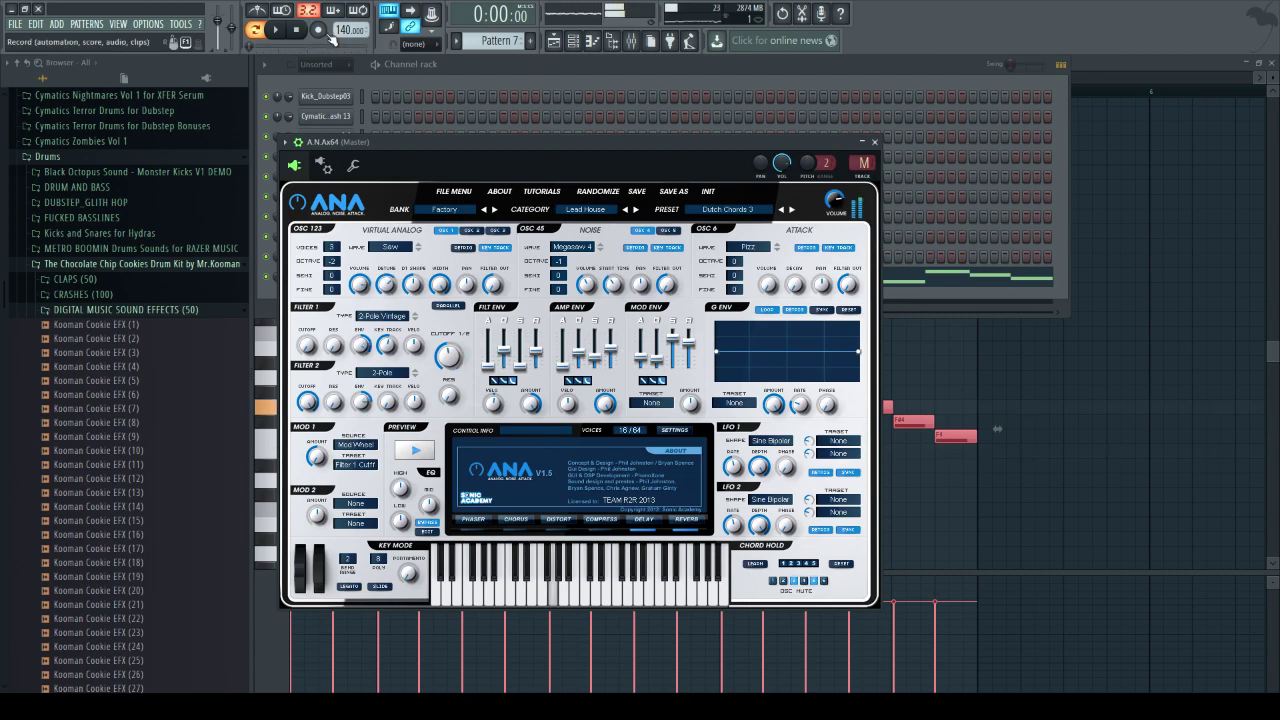
click(281, 31)
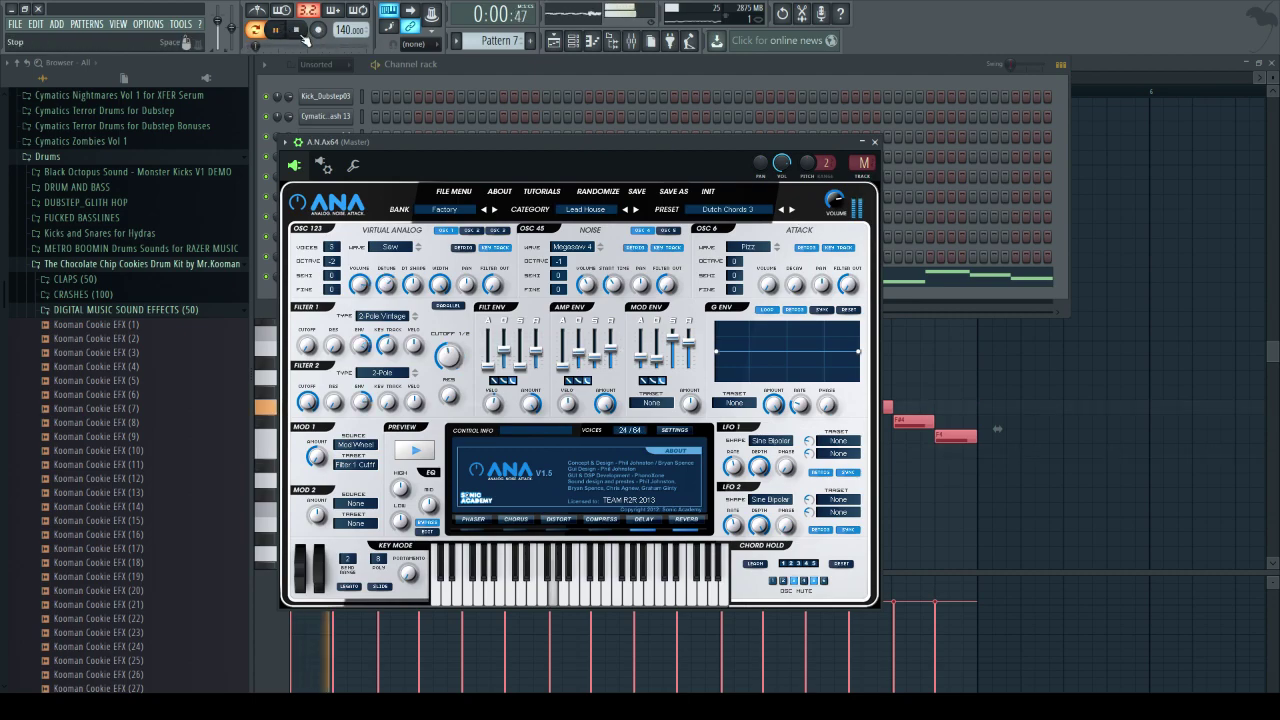
- Stop playback and delete every note of the ANA melody in the piano roll except the first E4
click(546, 68)
click(478, 281)
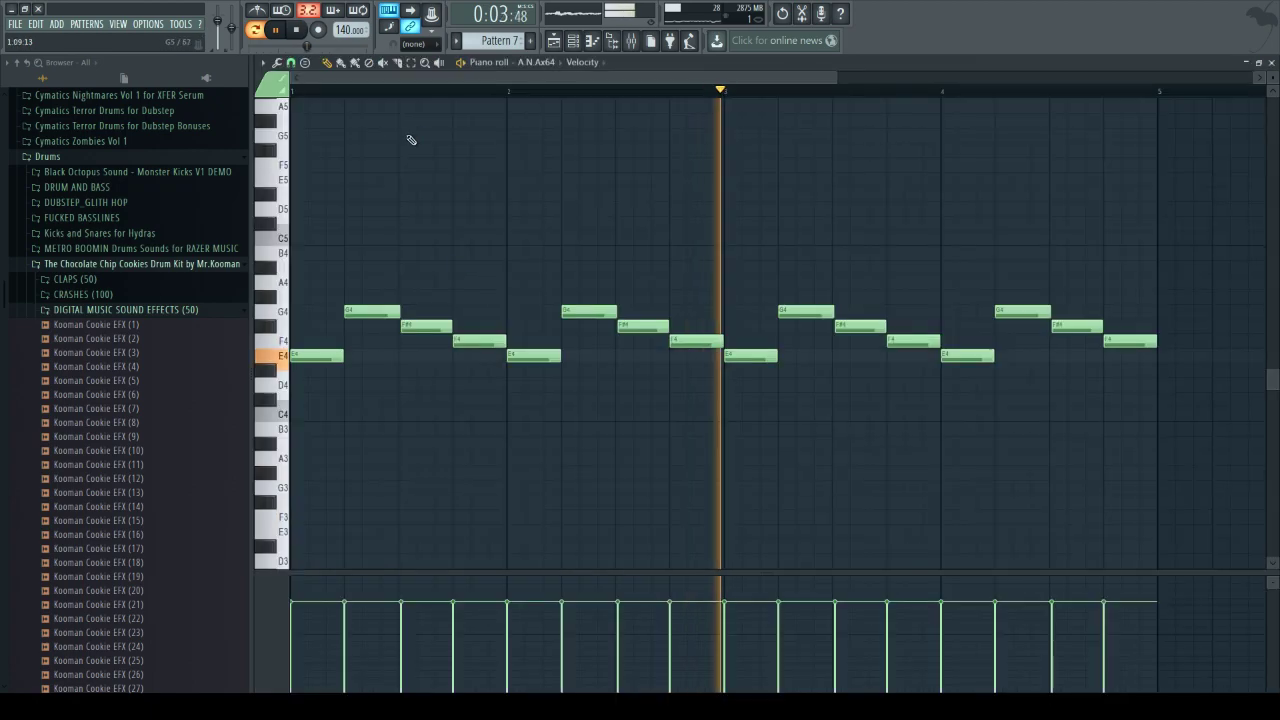
key(space)
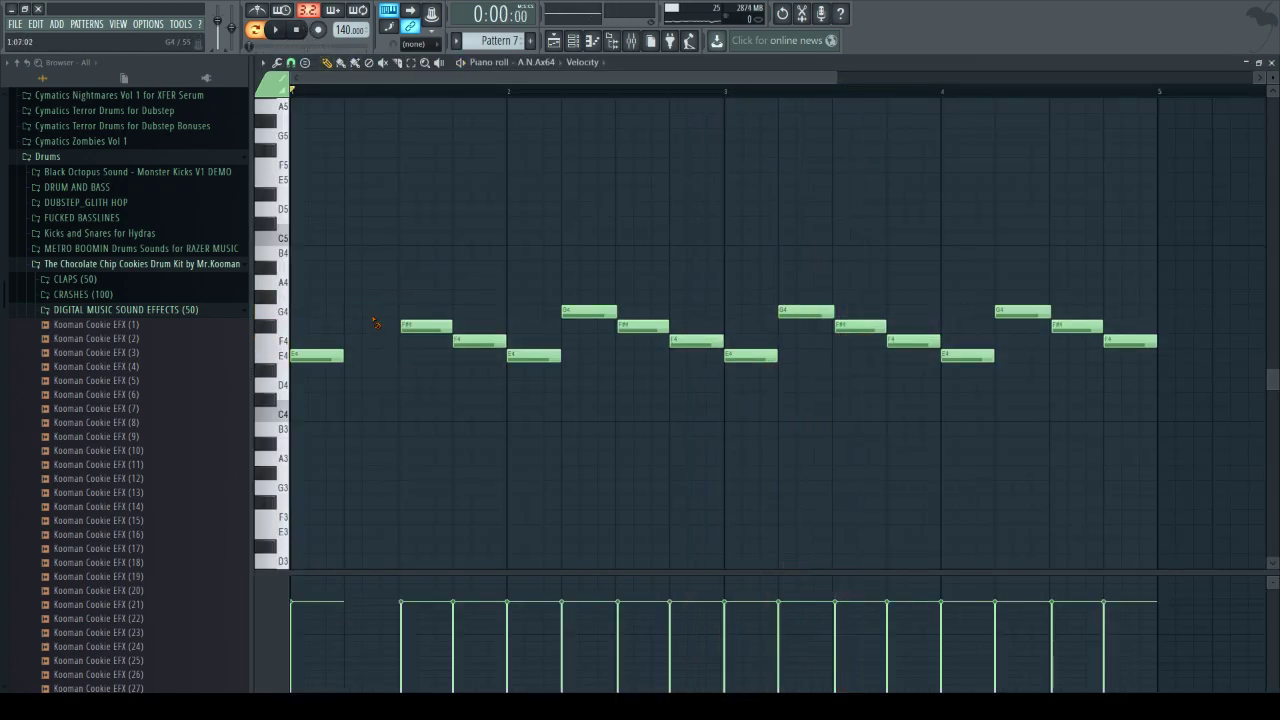
right_click(426, 326)
right_click(479, 341)
right_click(533, 355)
right_click(589, 311)
right_click(696, 341)
right_click(750, 355)
right_click(872, 326)
right_click(913, 341)
right_click(967, 355)
right_click(1130, 341)
right_click(1022, 311)
right_click(1077, 326)
right_click(643, 326)
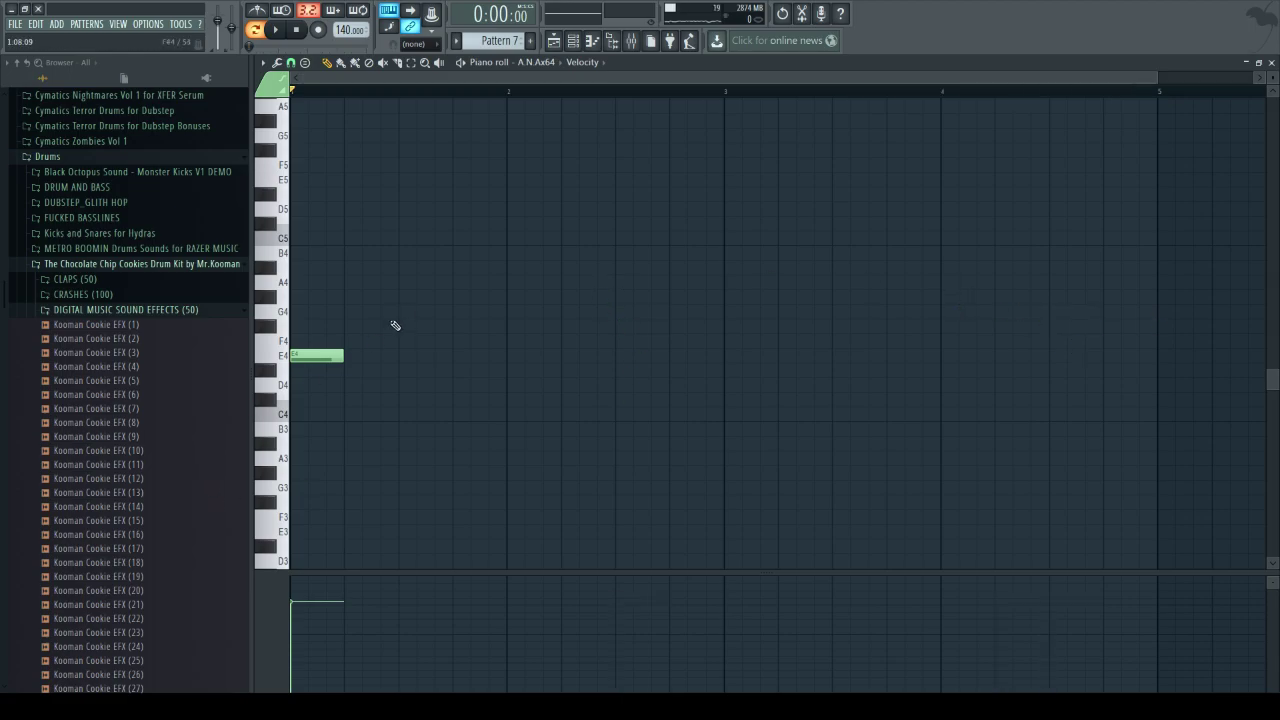
- Rebuild the melody as a two-bar E4 note, a one-bar A4 note from bar 3 and a lower one-bar note from bar 4
drag(341, 352, 725, 415)
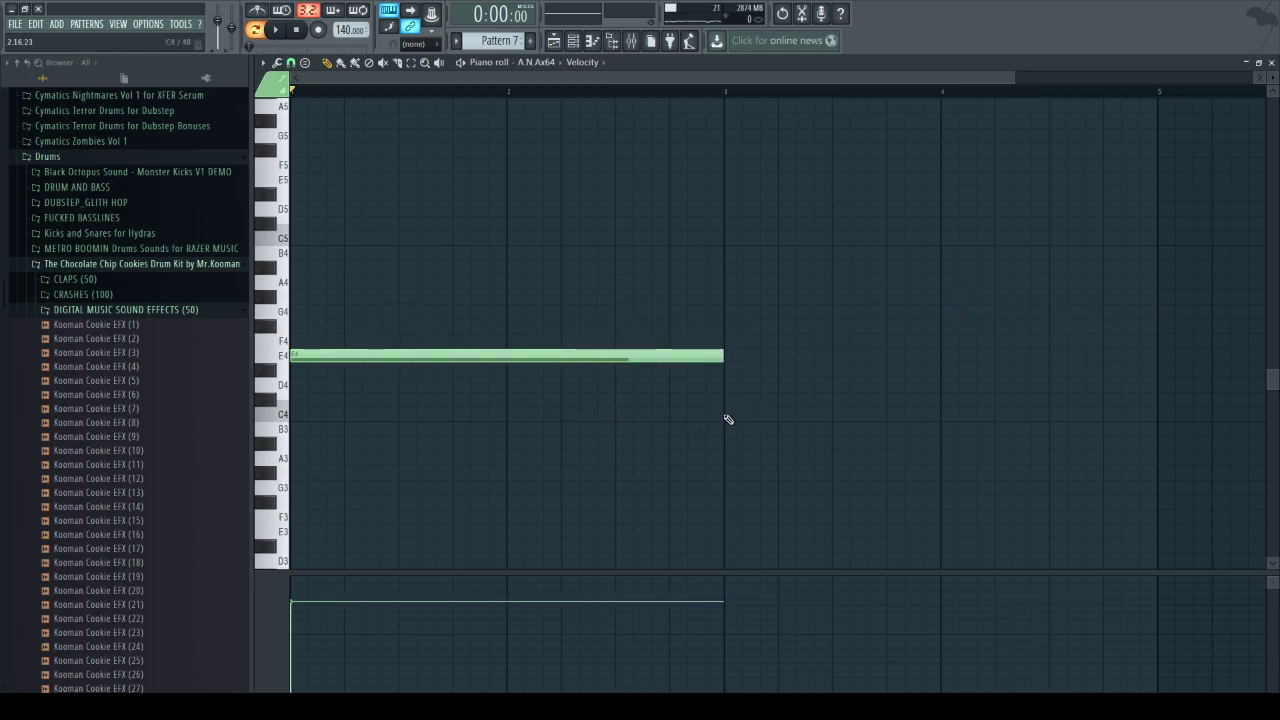
key(space)
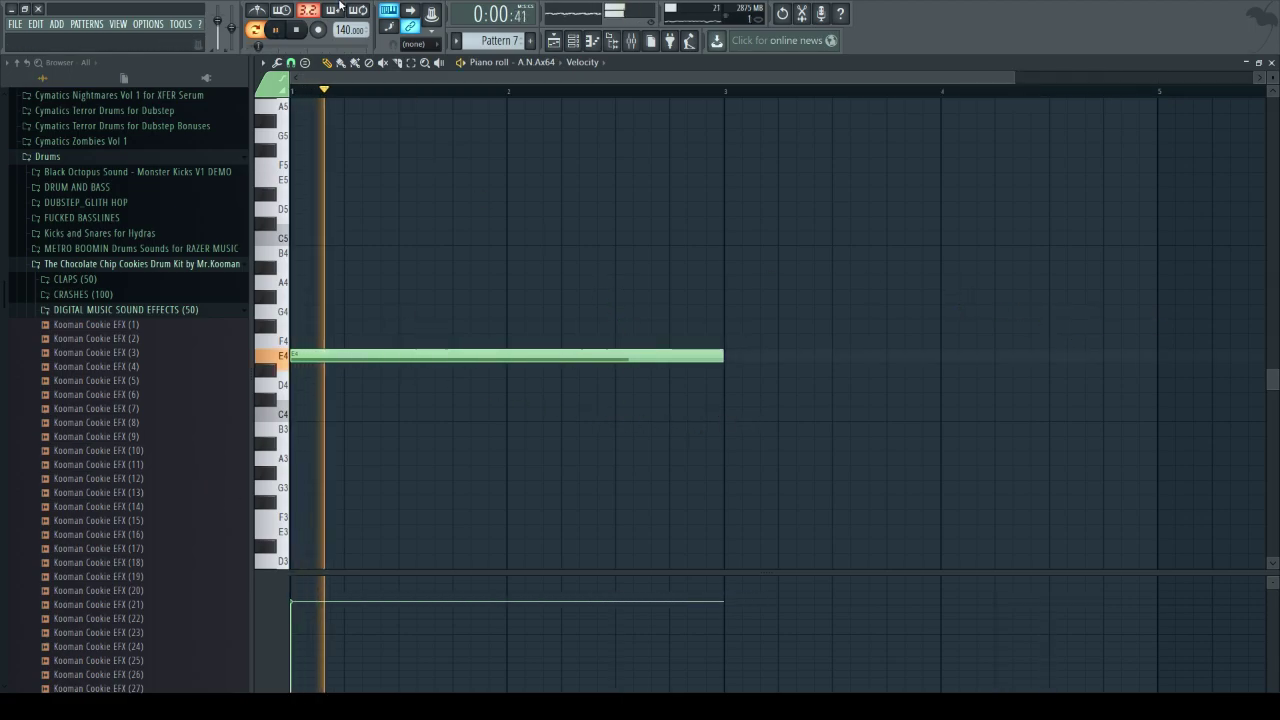
click(297, 34)
drag(720, 251, 721, 282)
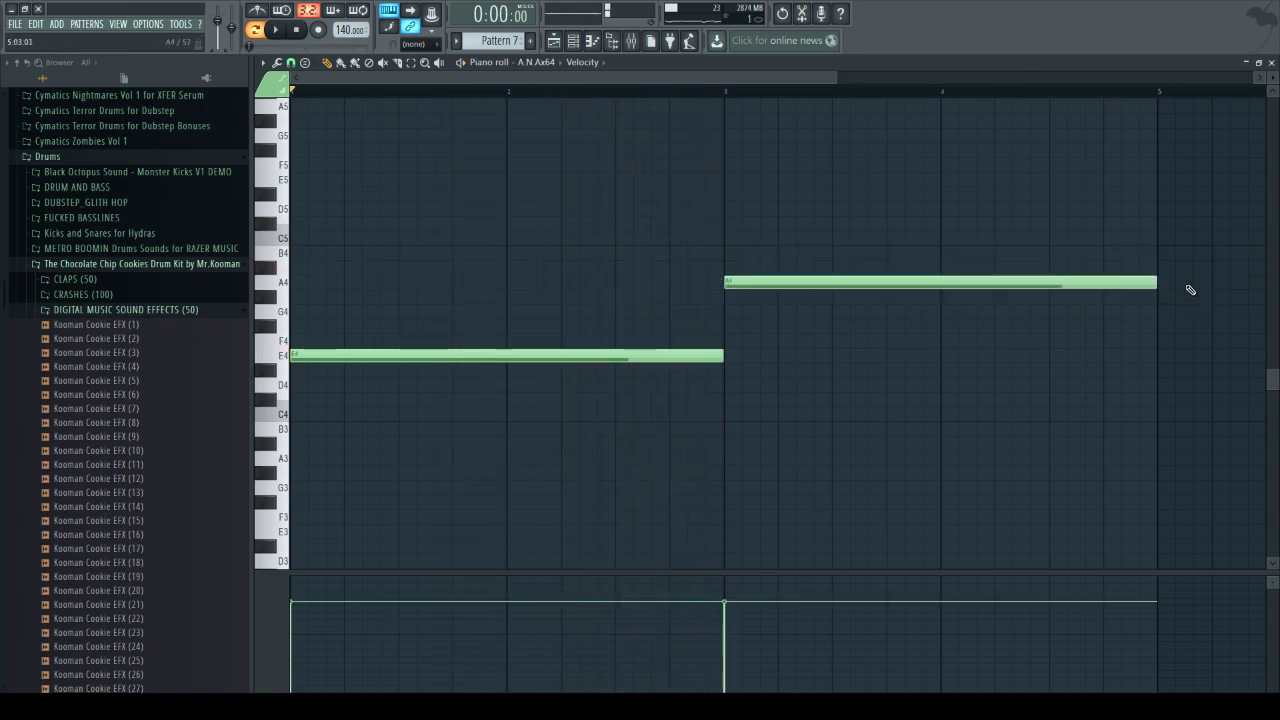
drag(1153, 286, 944, 350)
- Place Pattern 7 on playlist track 7 at bar 1, repeat it up to bar 17 and play the song
click(553, 40)
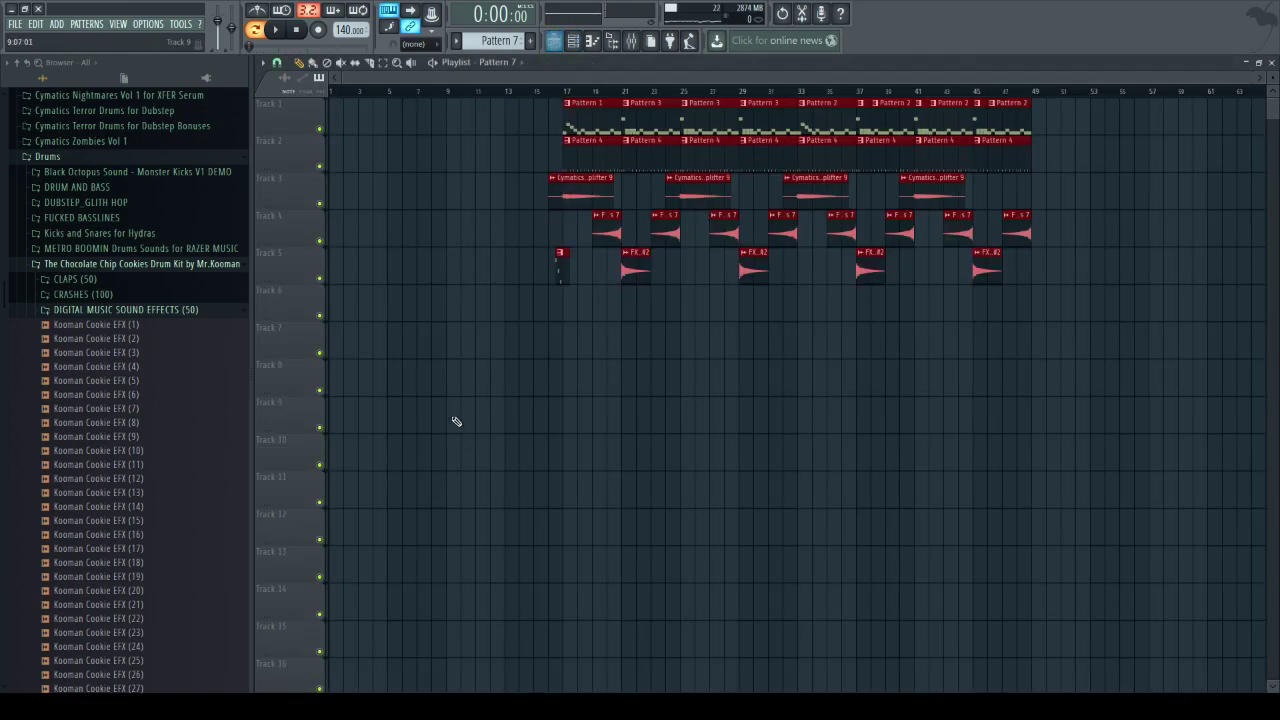
drag(386, 242, 363, 356)
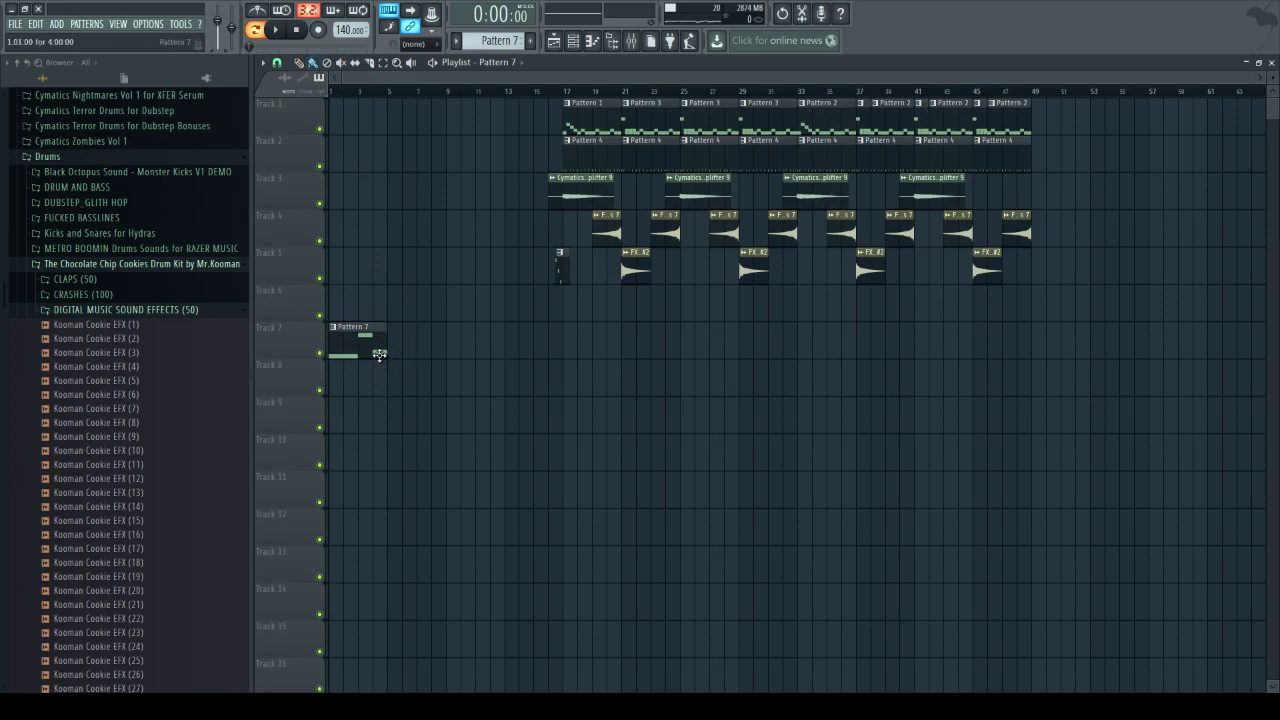
drag(395, 360, 515, 362)
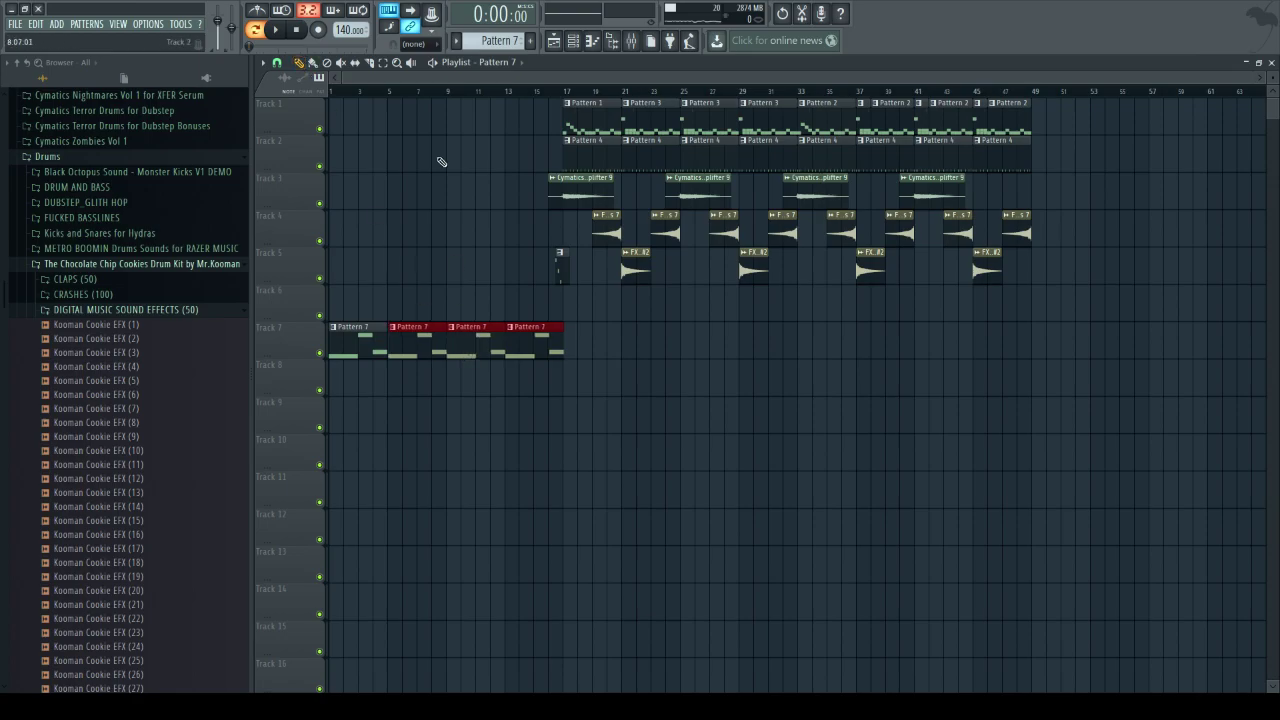
key(space)
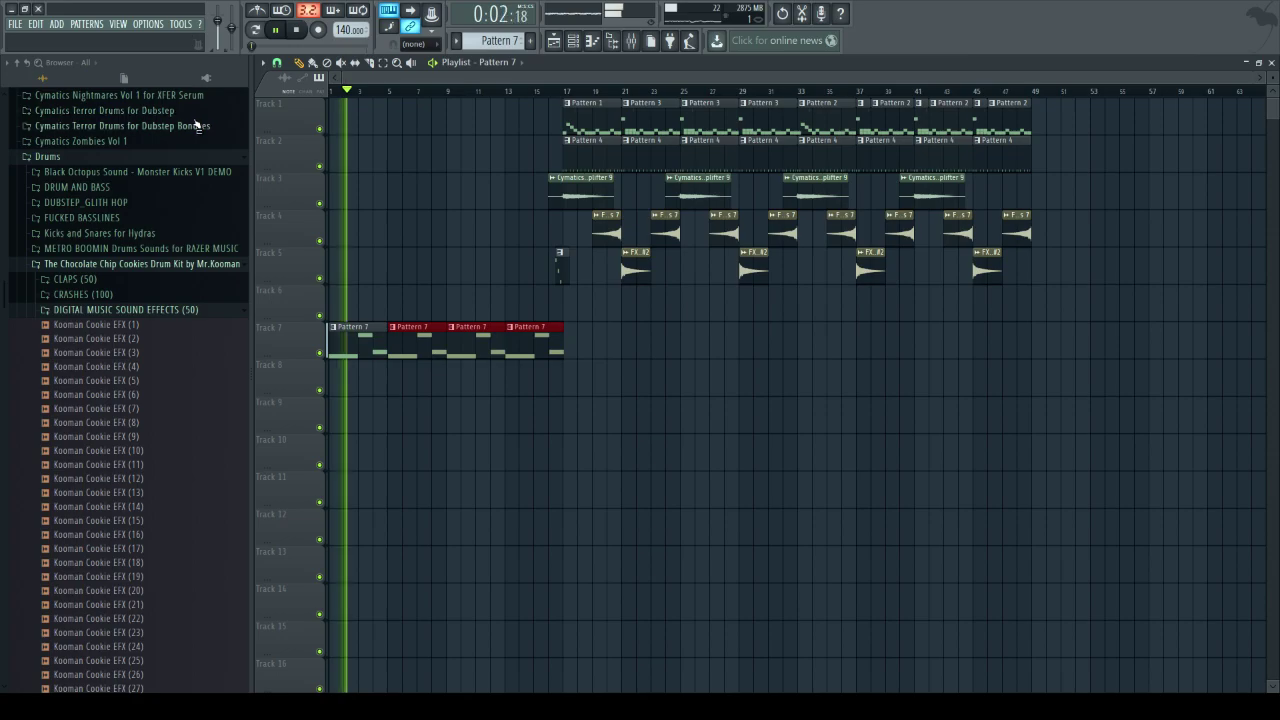
scroll(403, 97, up, 2)
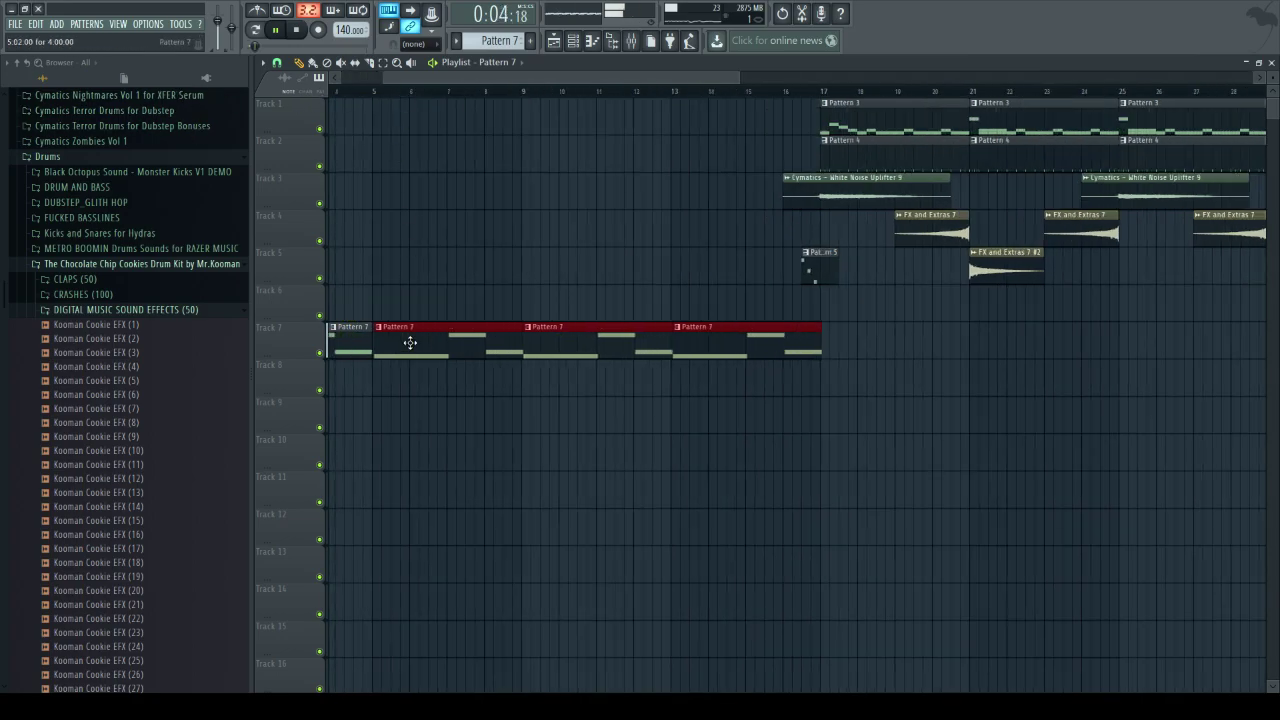
scroll(408, 94, down, 3)
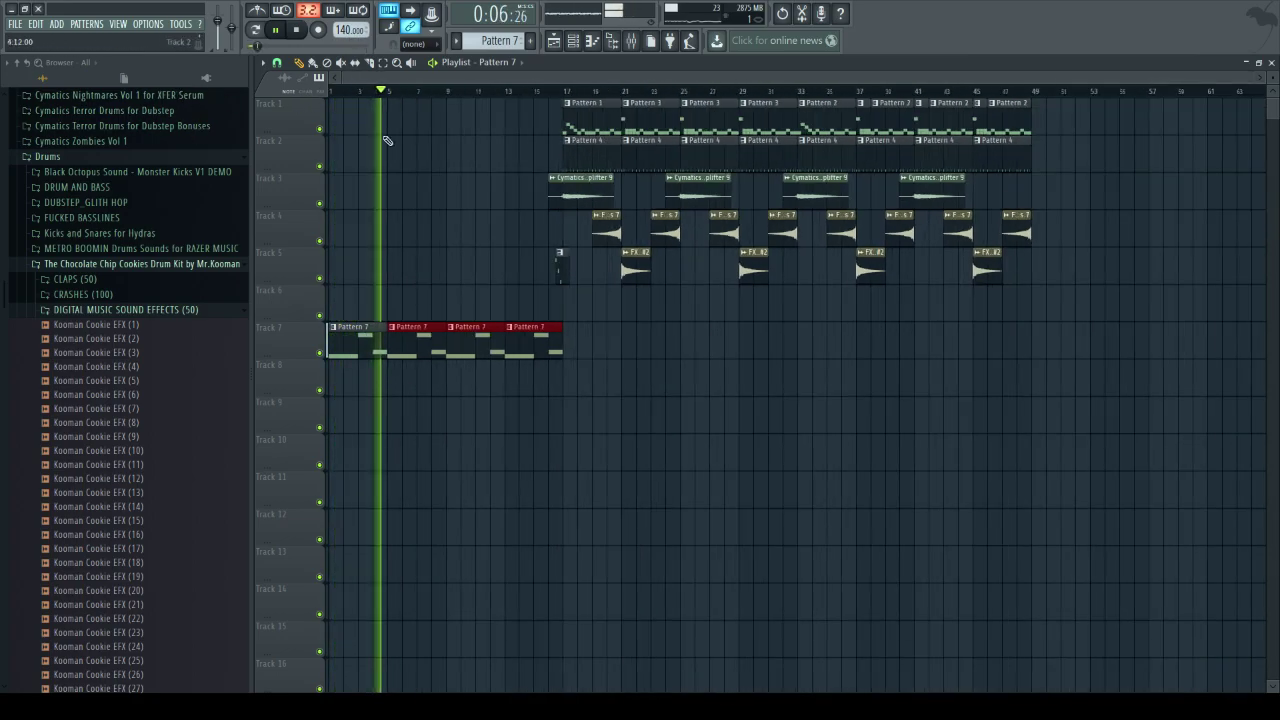
- Place a copy of the Pattern 4 drum clip on track 2 at bar 9 and make it unique
click(598, 150)
click(455, 163)
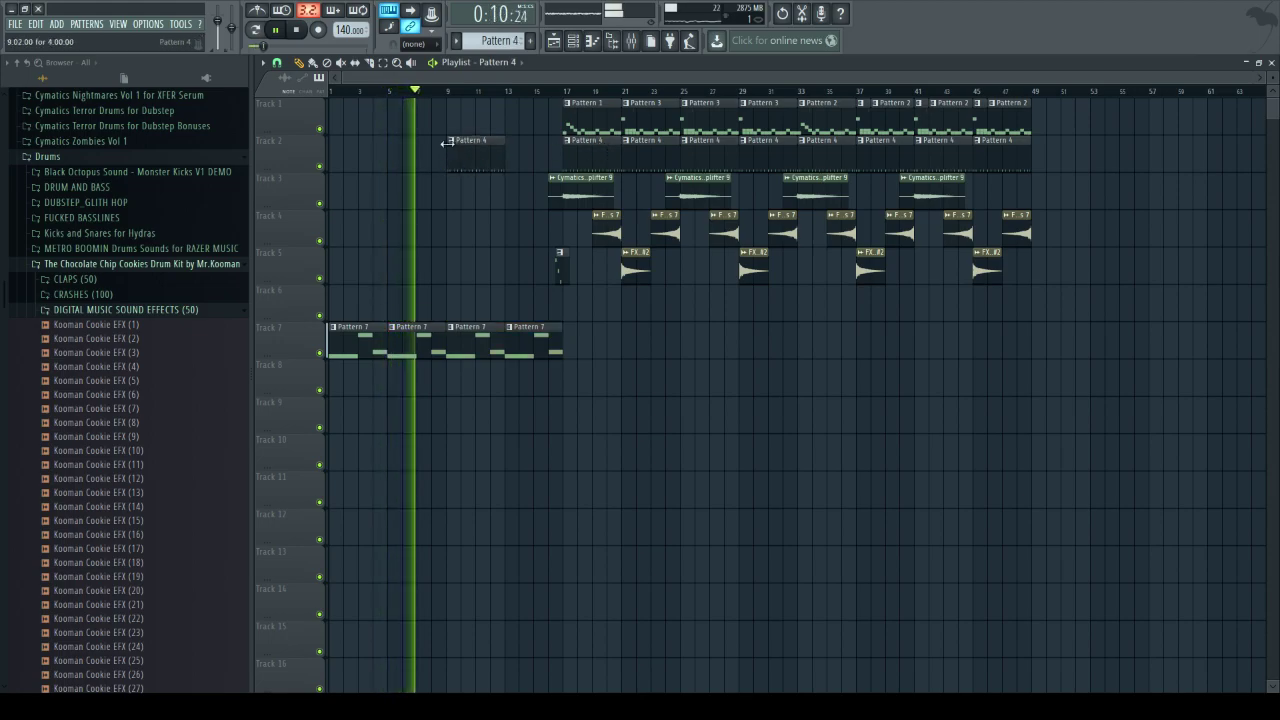
click(451, 141)
click(475, 212)
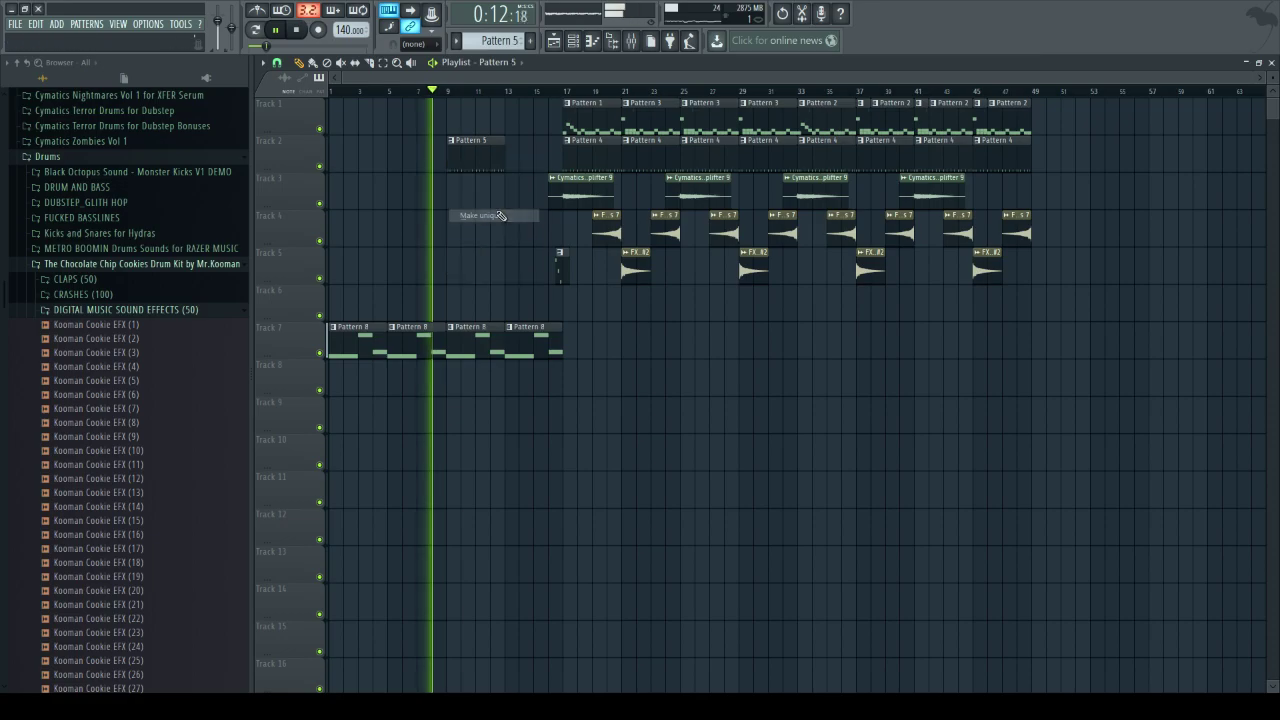
- Check the unique drum pattern's steps in the channel rack and place a second copy on track 2 at bar 13
click(573, 41)
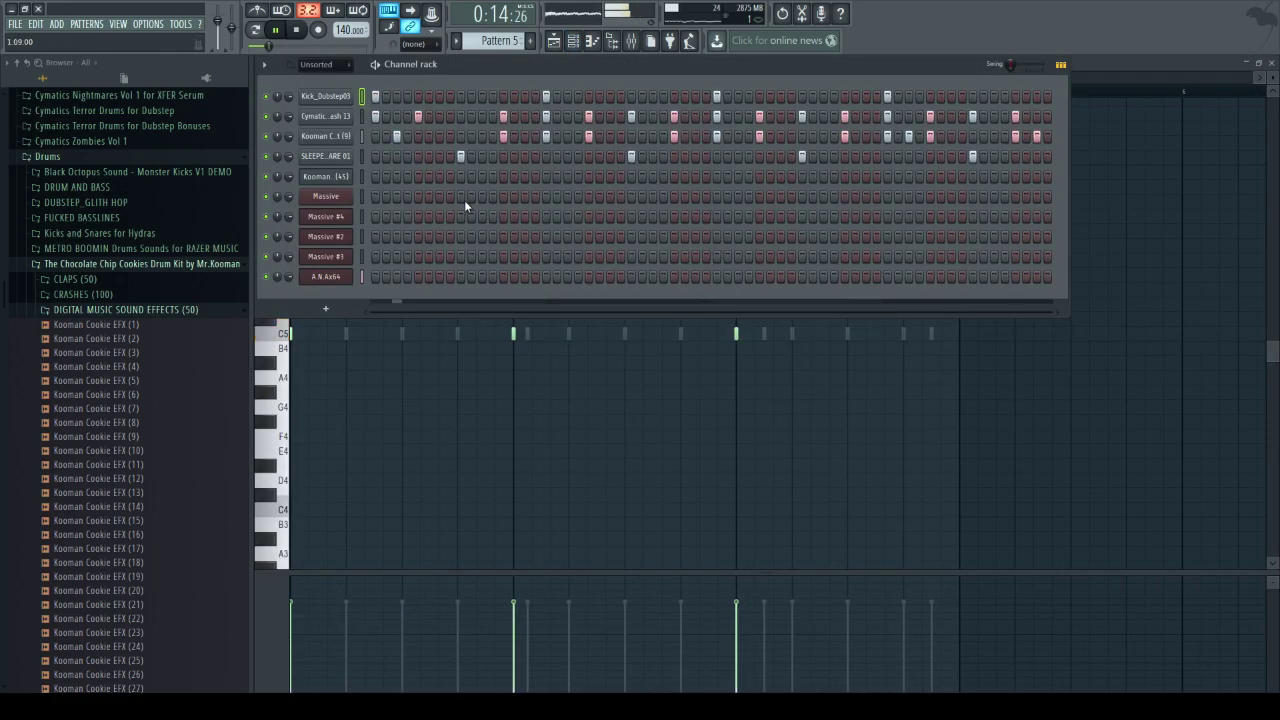
click(553, 41)
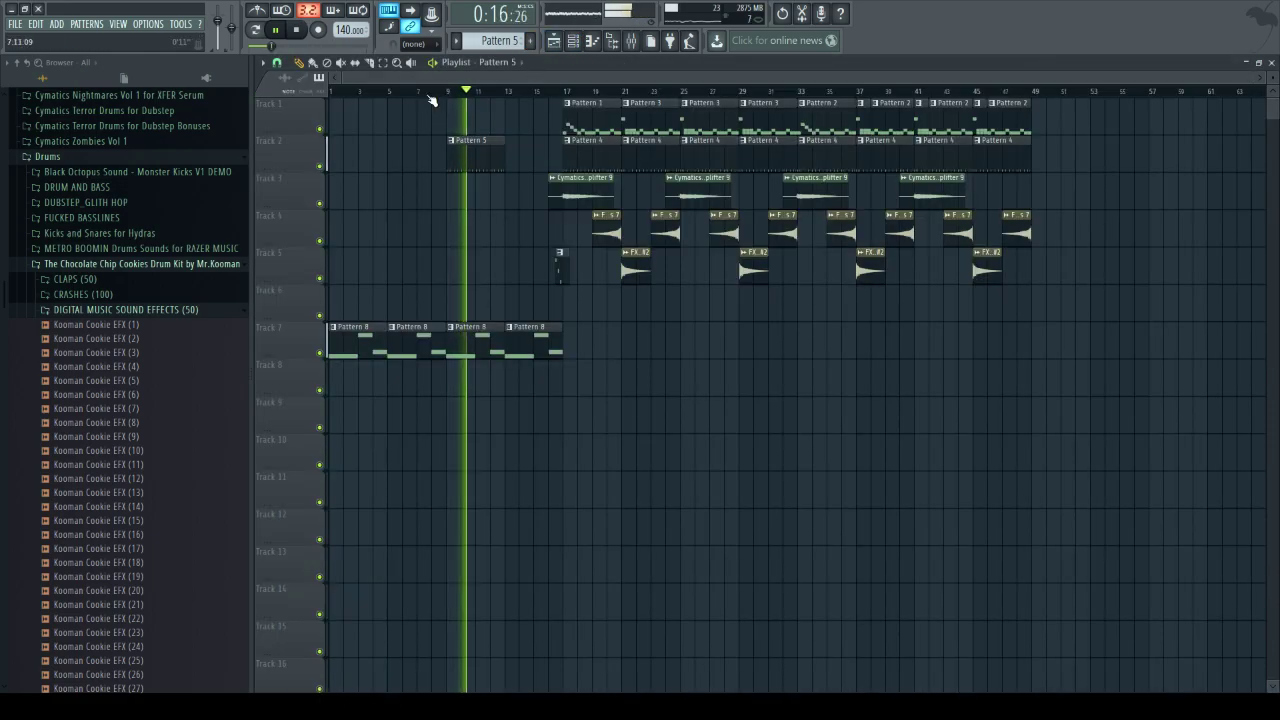
scroll(458, 100, up, 3)
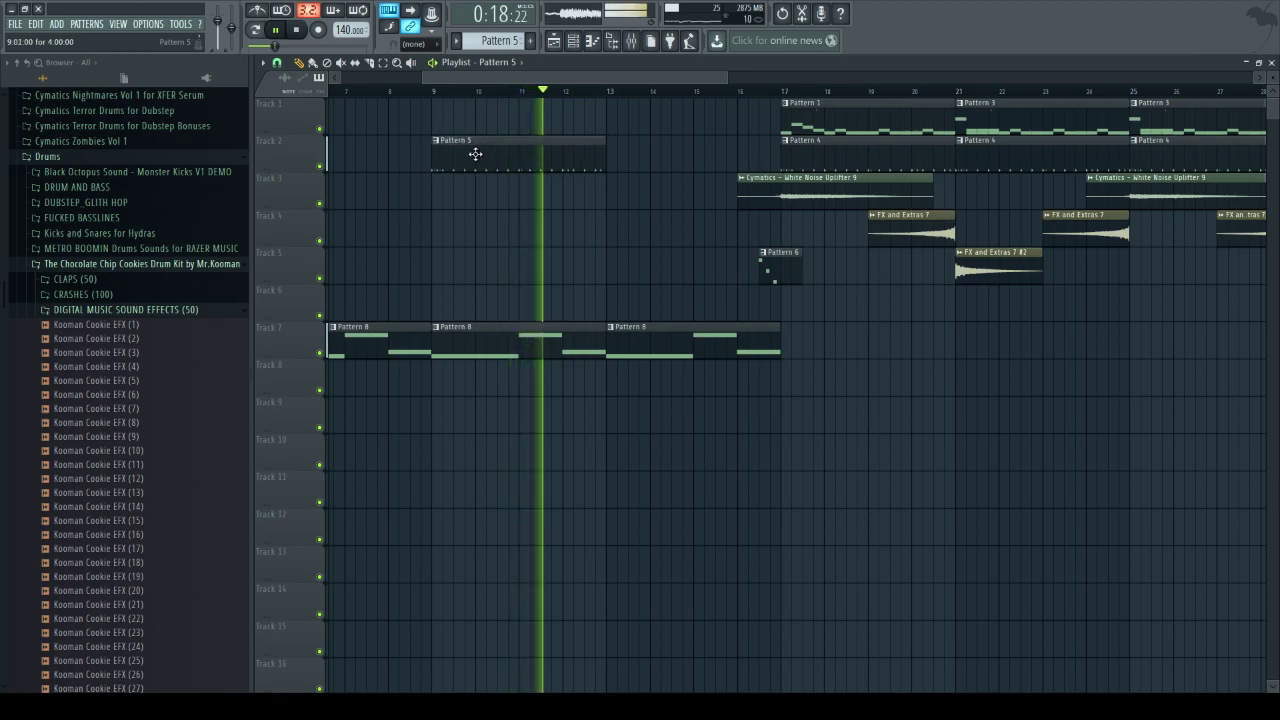
click(620, 152)
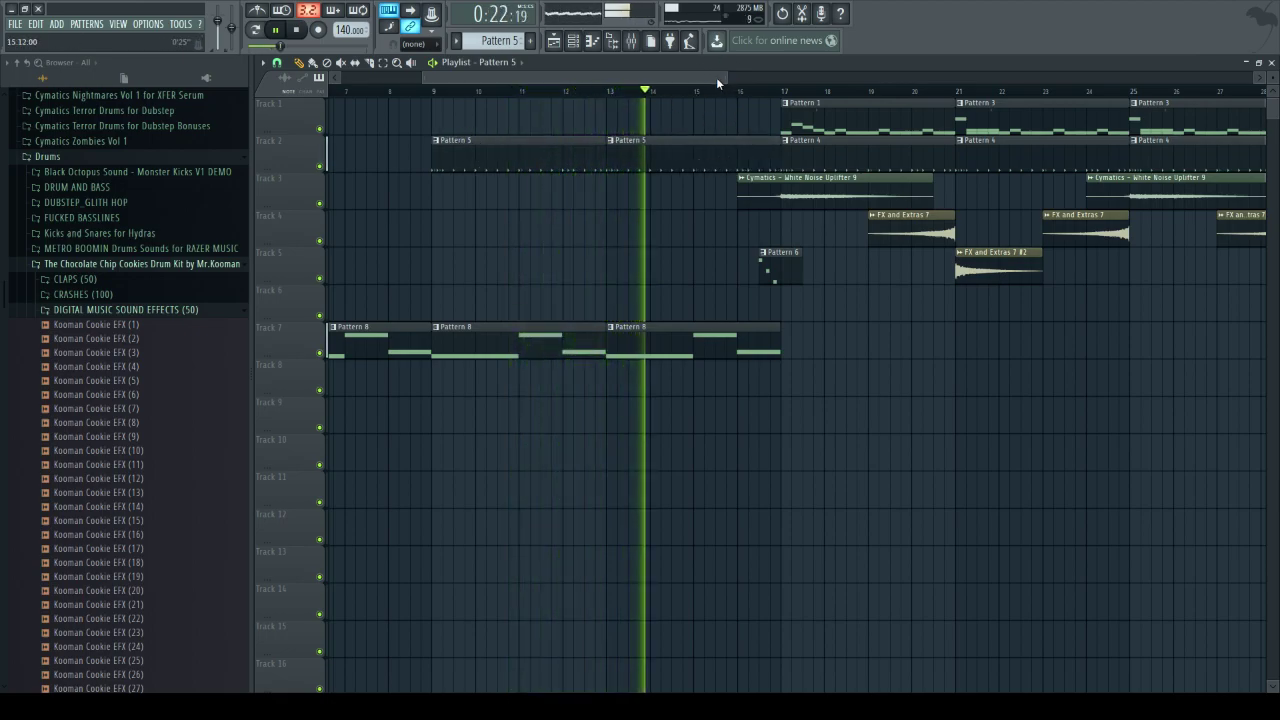
scroll(716, 93, down, 3)
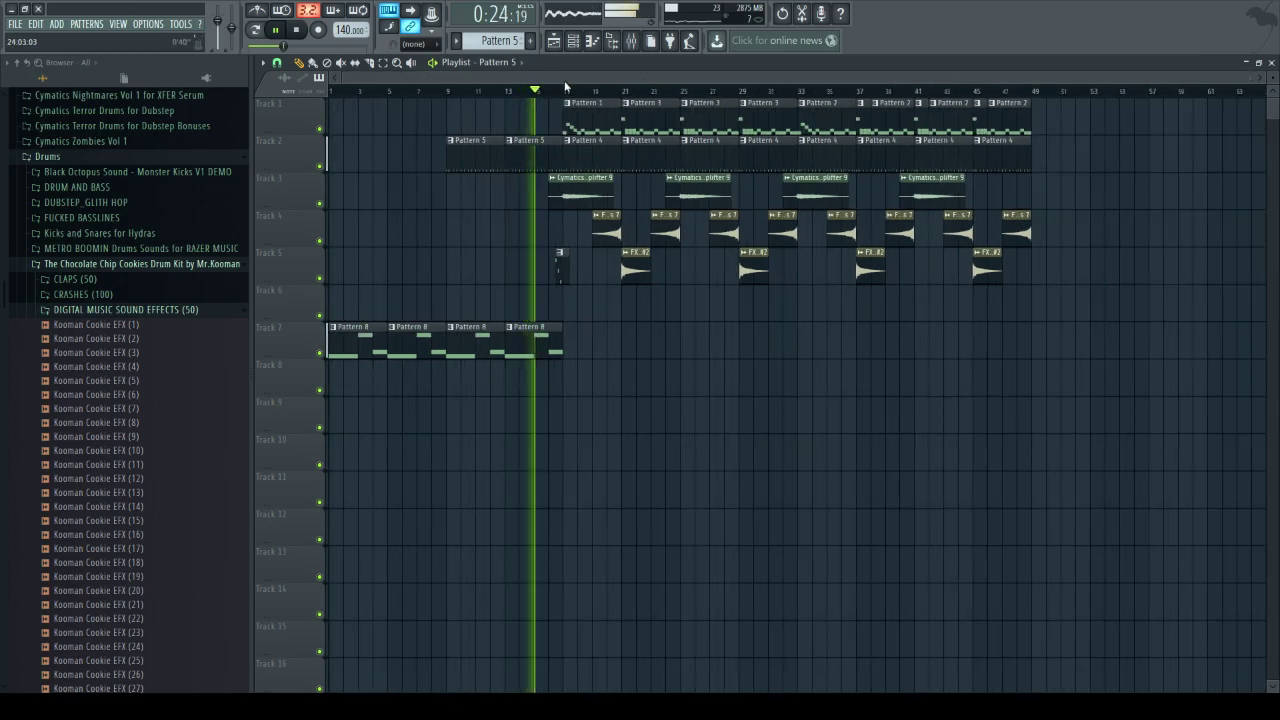
- Copy the White Noise Uplifter 9 clip to bar 8 on track 3 and play the song from just before it
click(562, 177)
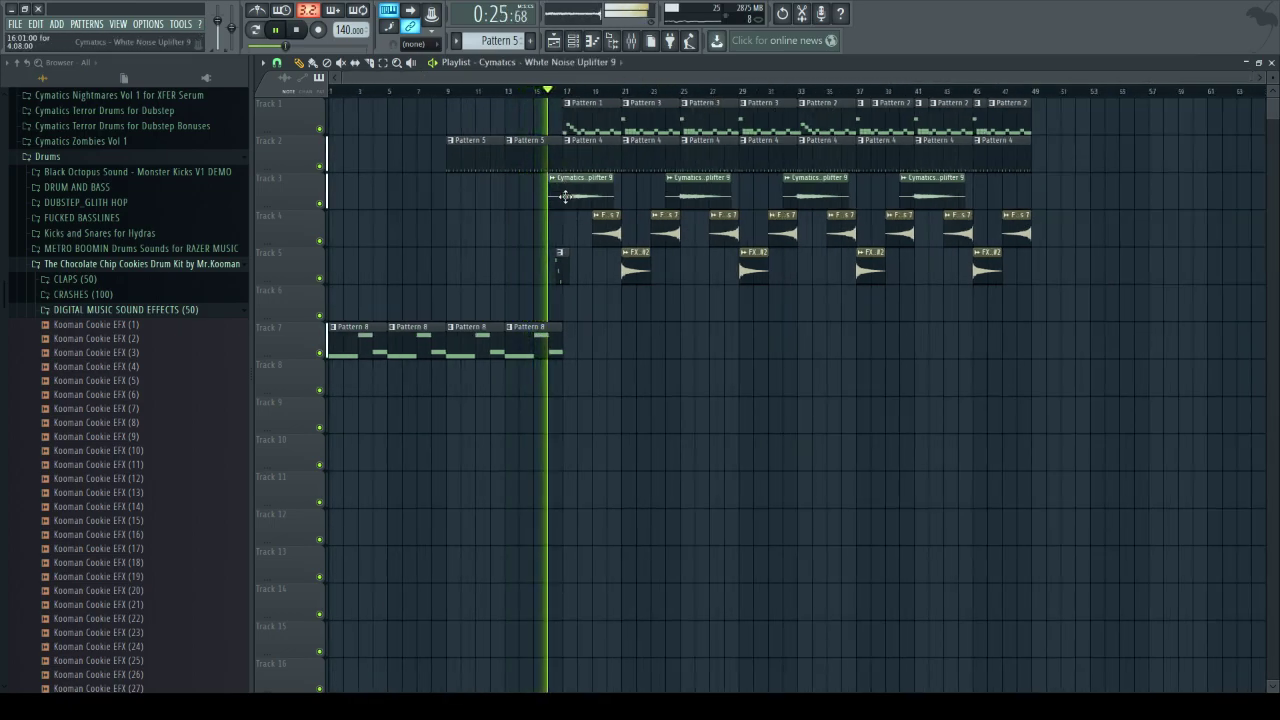
click(440, 197)
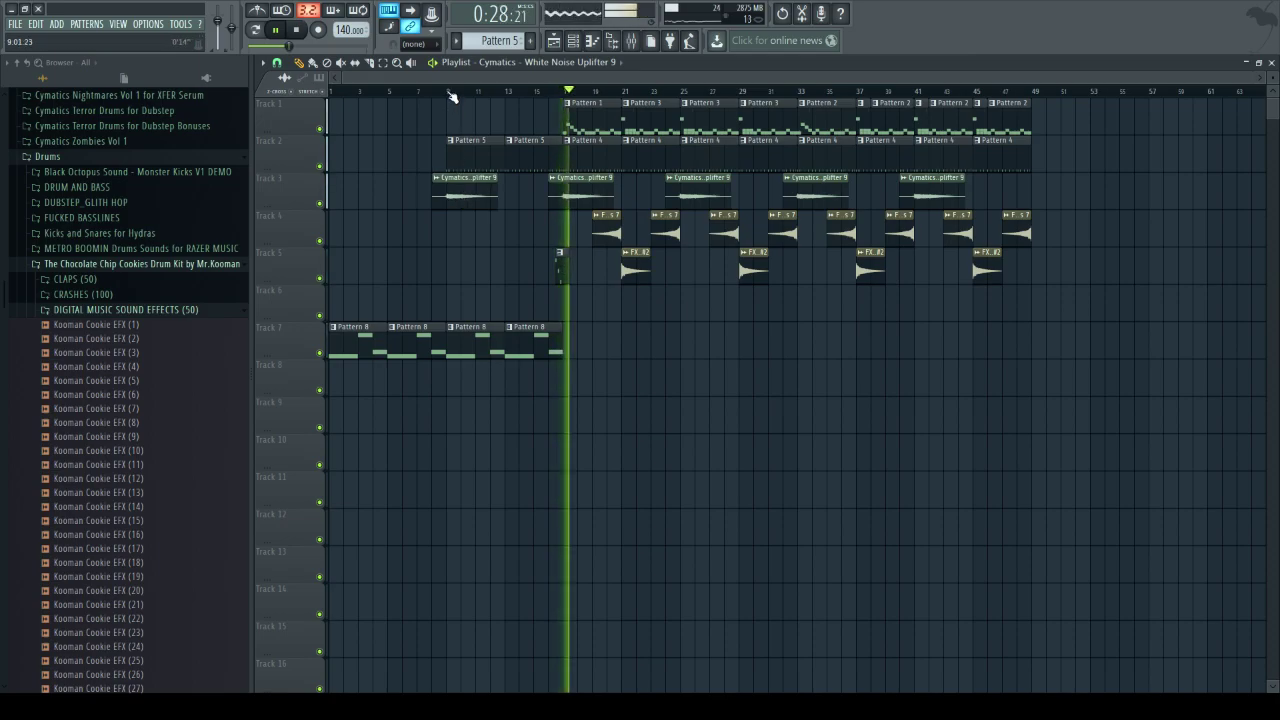
scroll(450, 97, up, 3)
scroll(450, 97, up, 2)
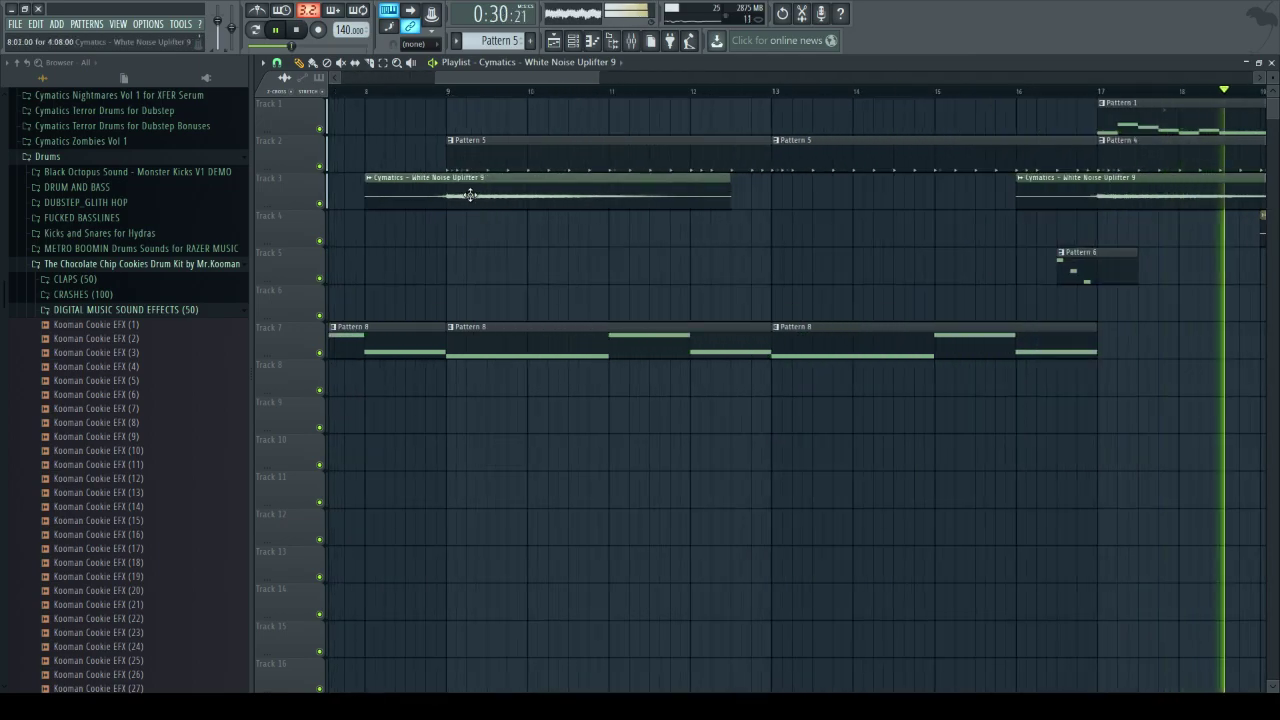
click(338, 92)
scroll(408, 93, down, 5)
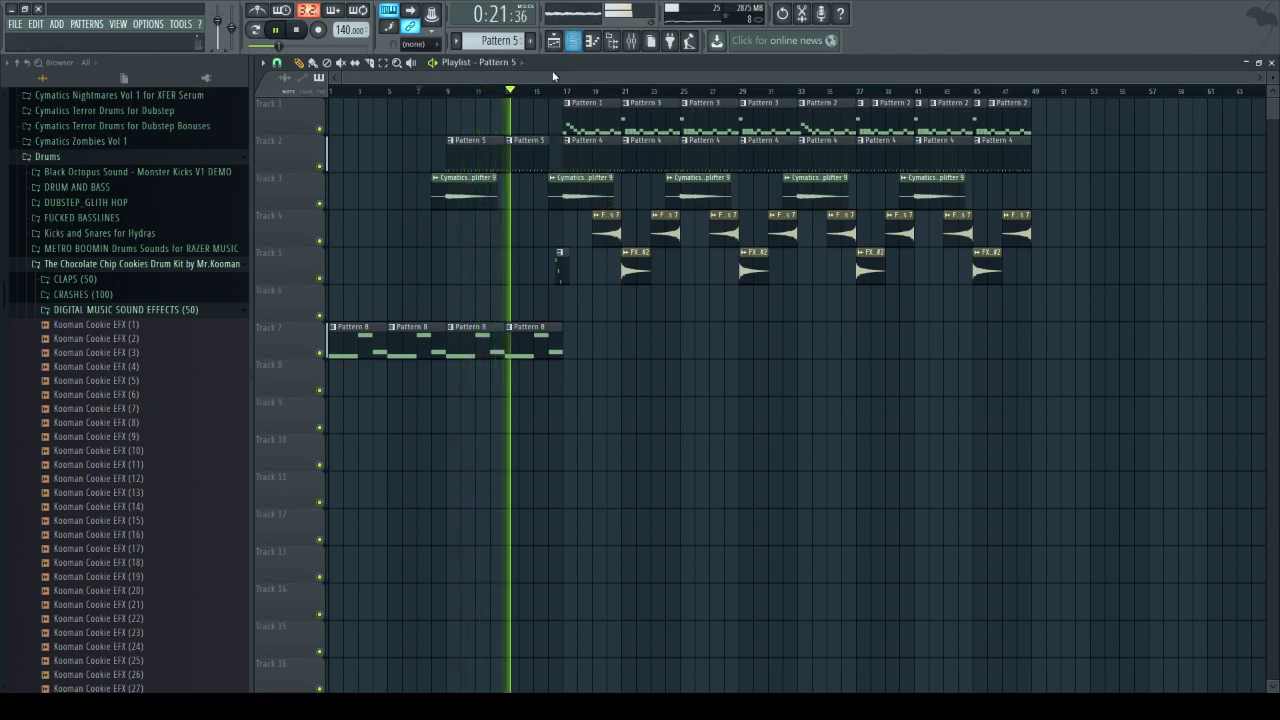
- Trim the second Pattern 5 clip on track 2 to end around bar 16, listen into the drop and stop playback
scroll(546, 103, up, 3)
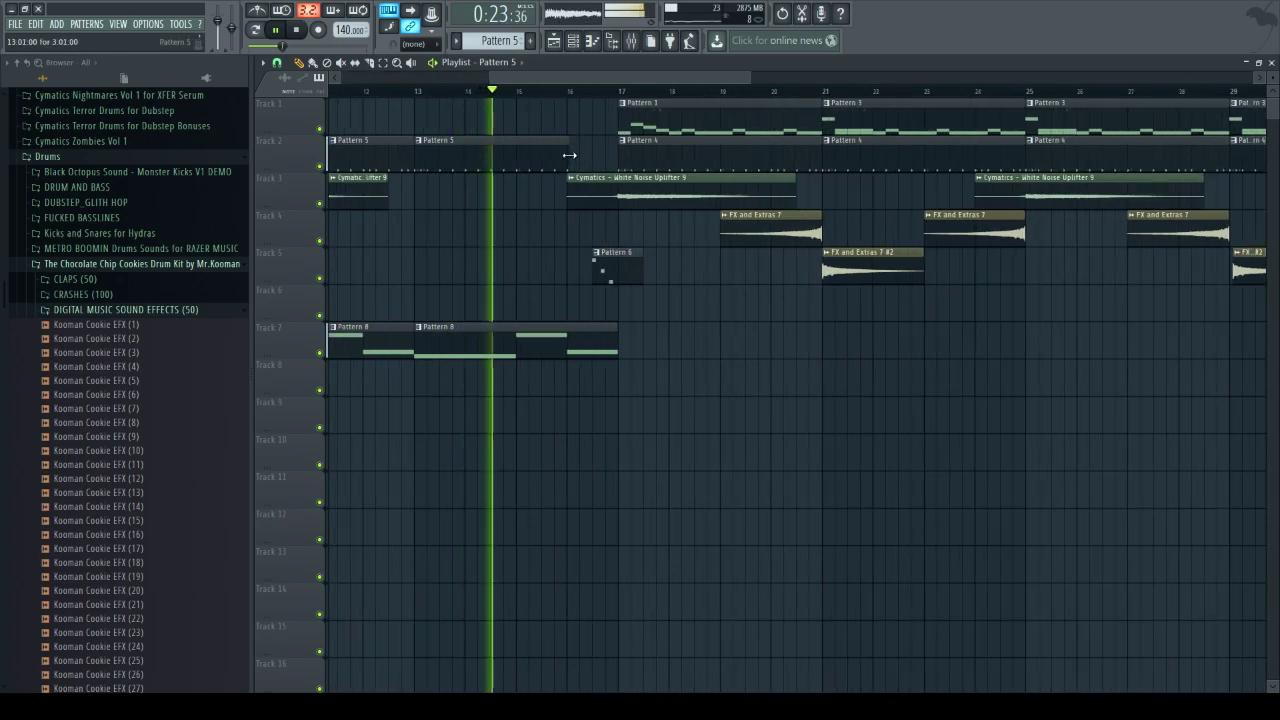
scroll(550, 105, down, 3)
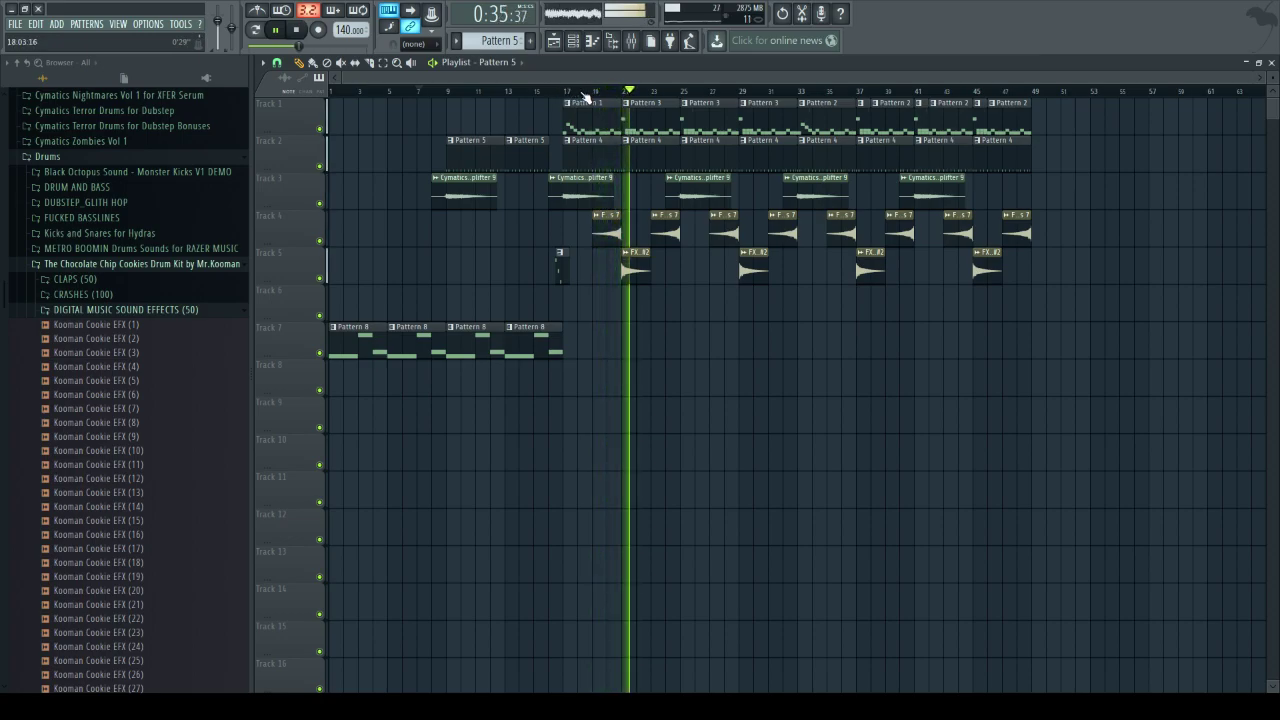
click(300, 31)
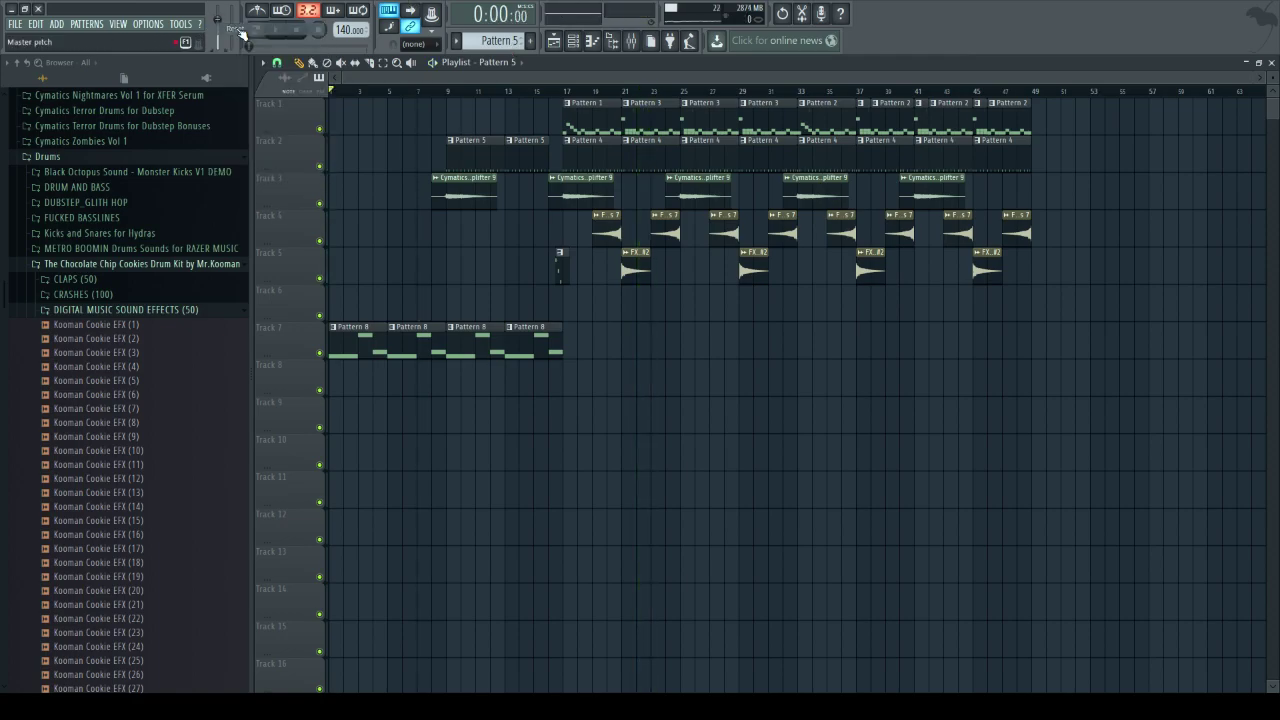
- Switch to the empty Pattern 9, show all channels in the channel rack and add a second A.N.Ax64 instrument channel
click(585, 45)
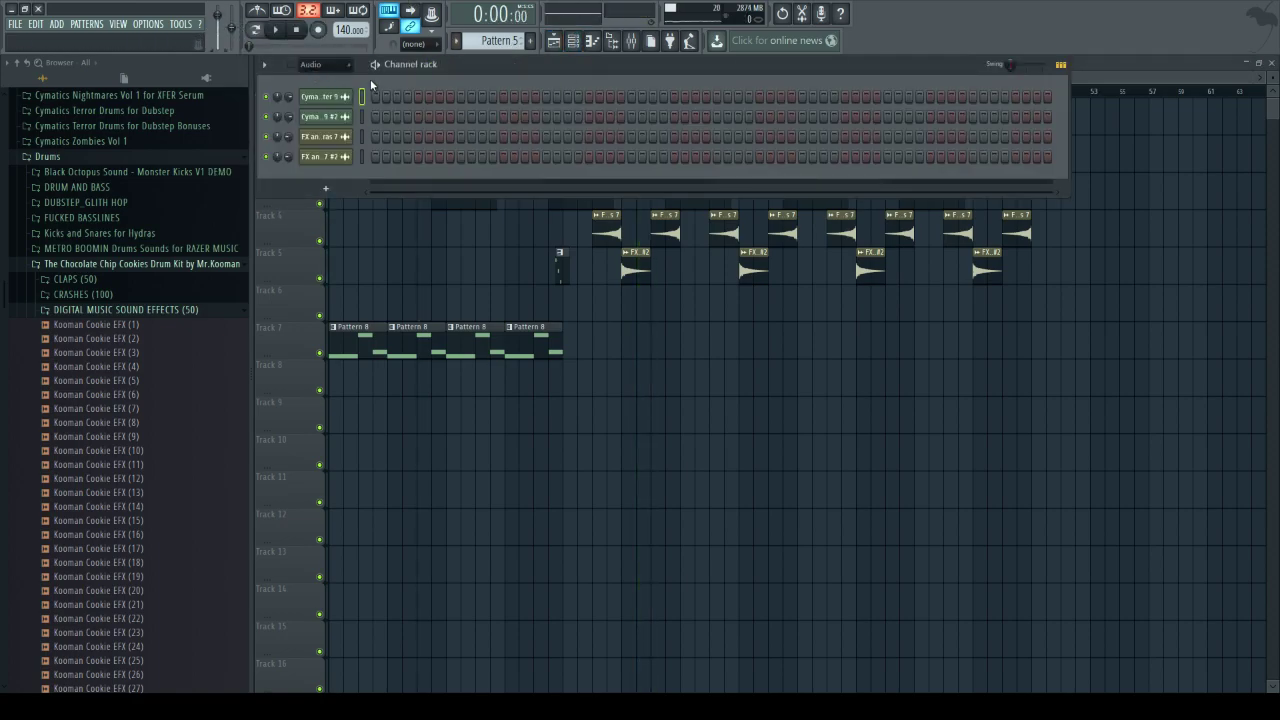
click(553, 41)
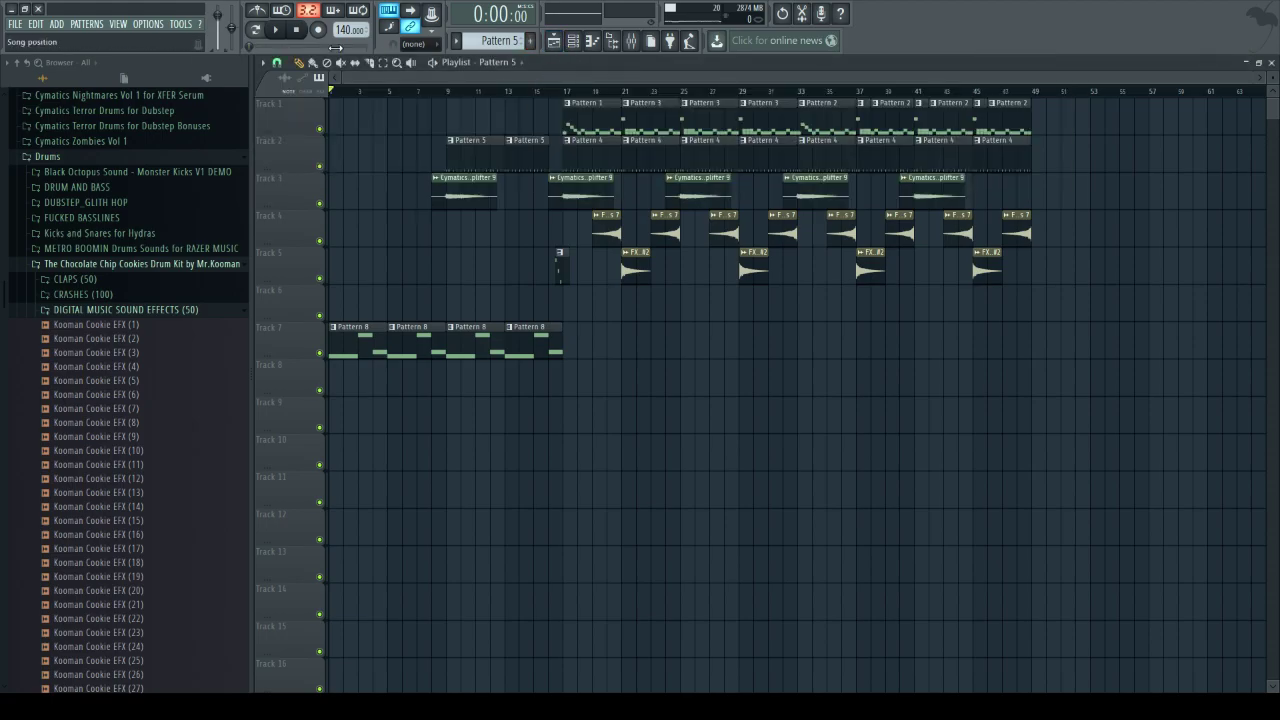
click(531, 44)
click(574, 41)
click(312, 65)
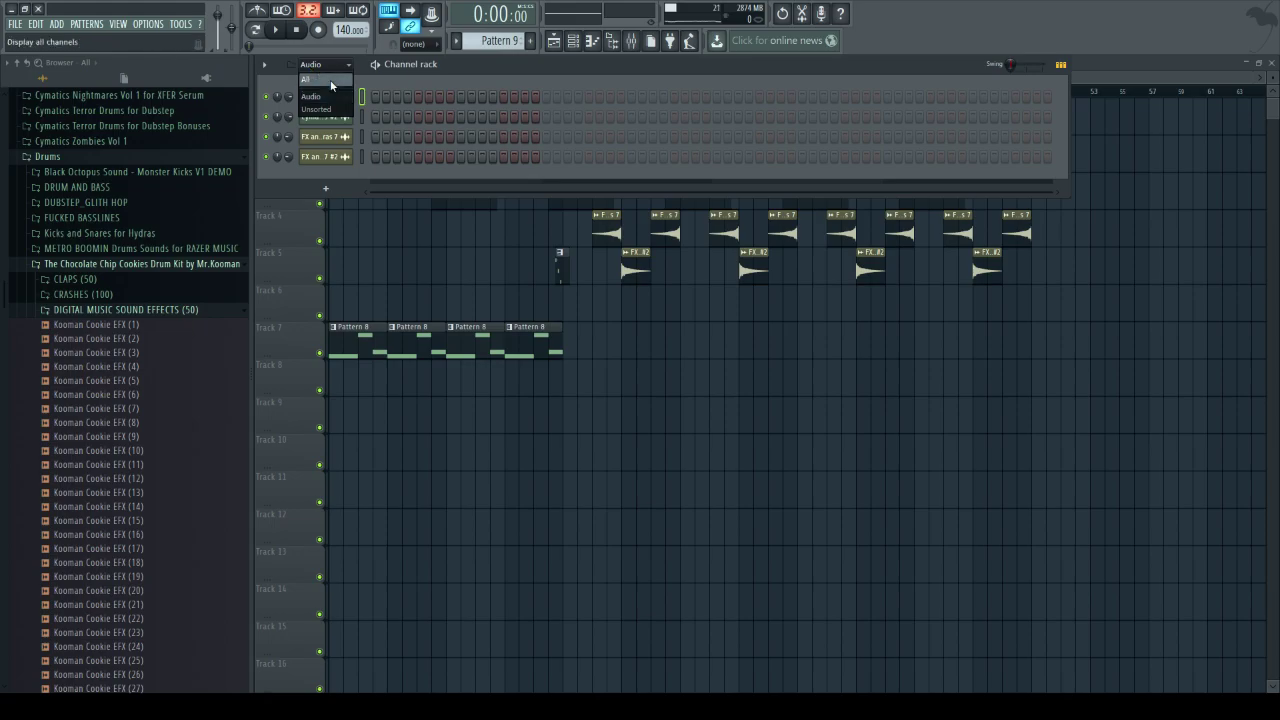
click(318, 76)
click(57, 24)
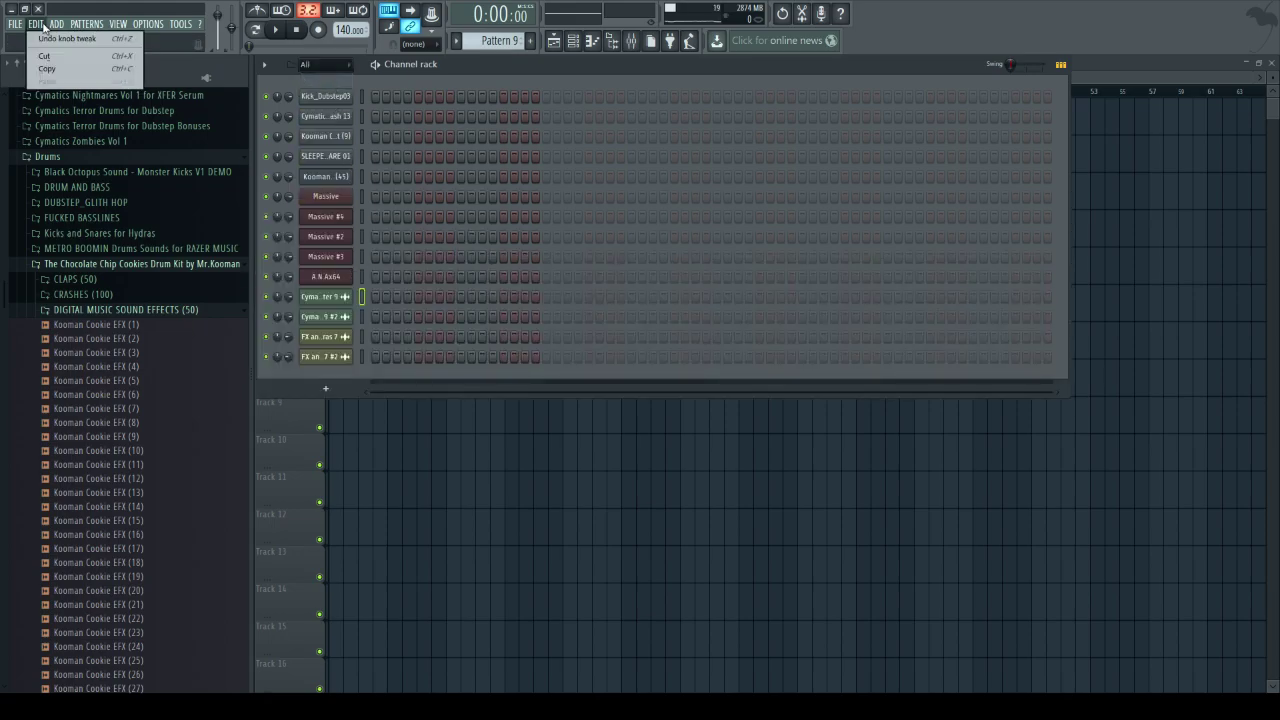
mouse_move(72, 40)
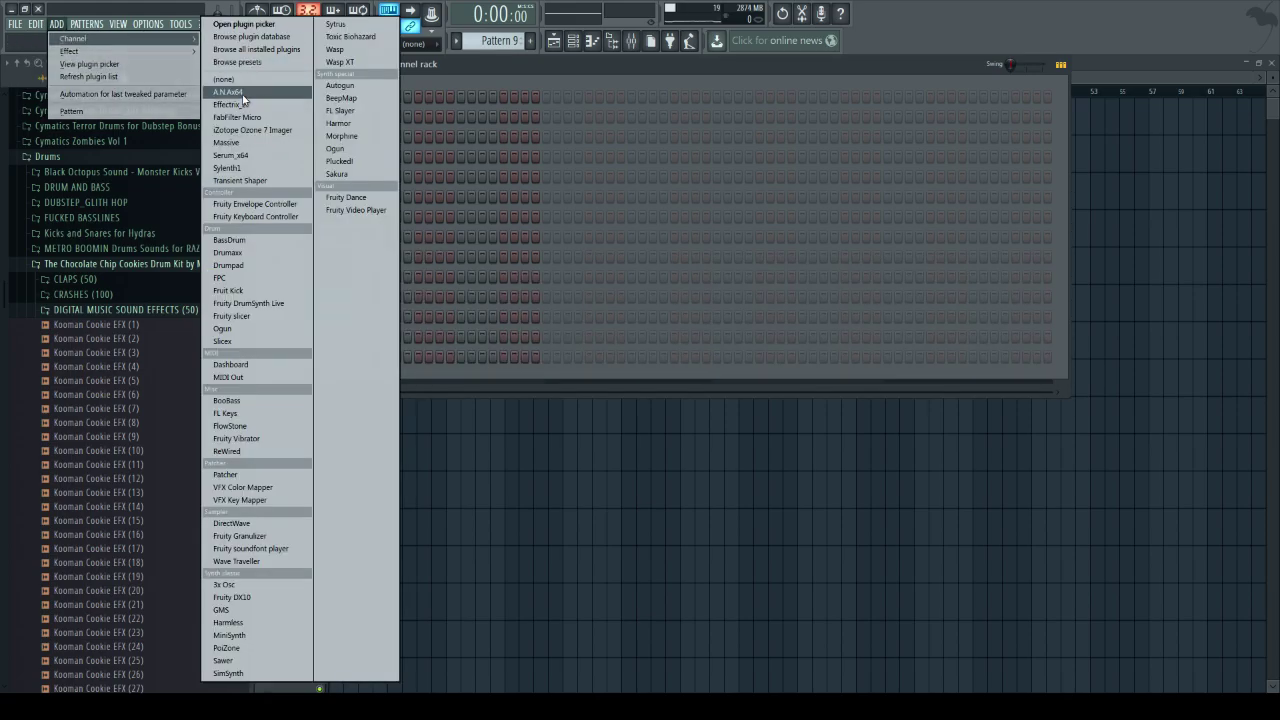
click(230, 92)
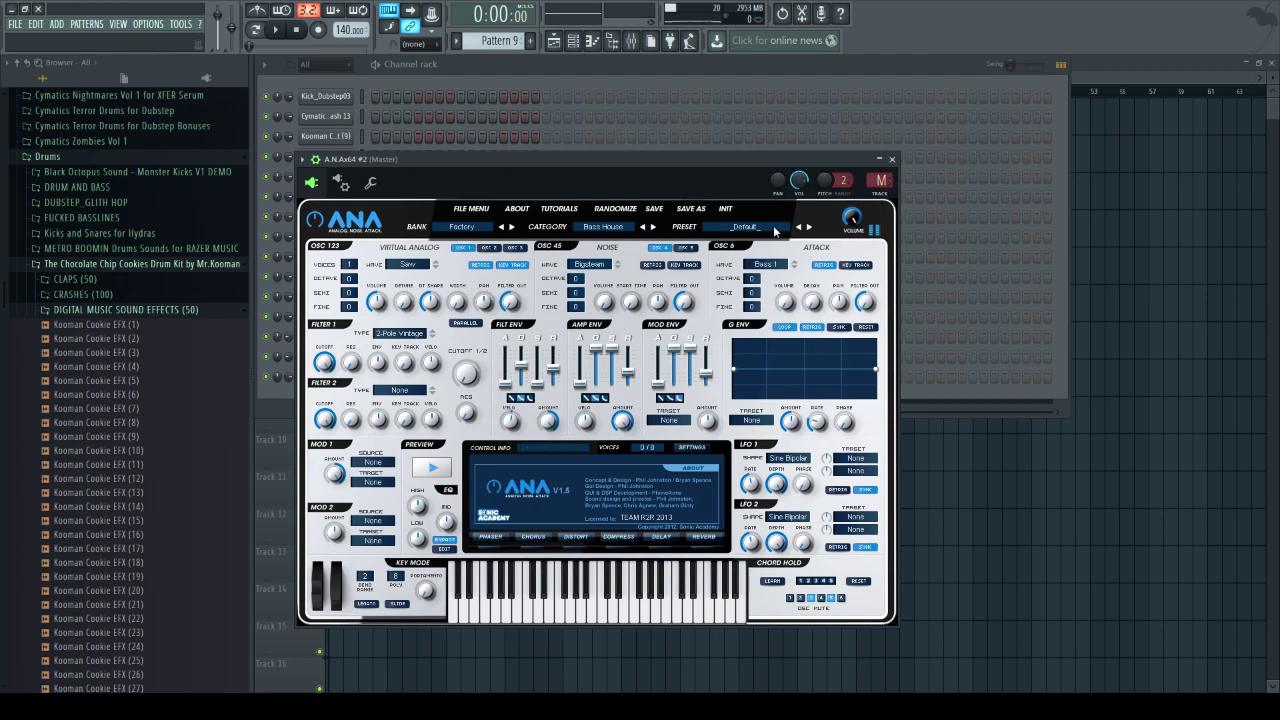
- Load the Sonic Academy V1.5 Vol1 bank in the new ANA synth, choose the 8bit category and audition its first preset
click(481, 235)
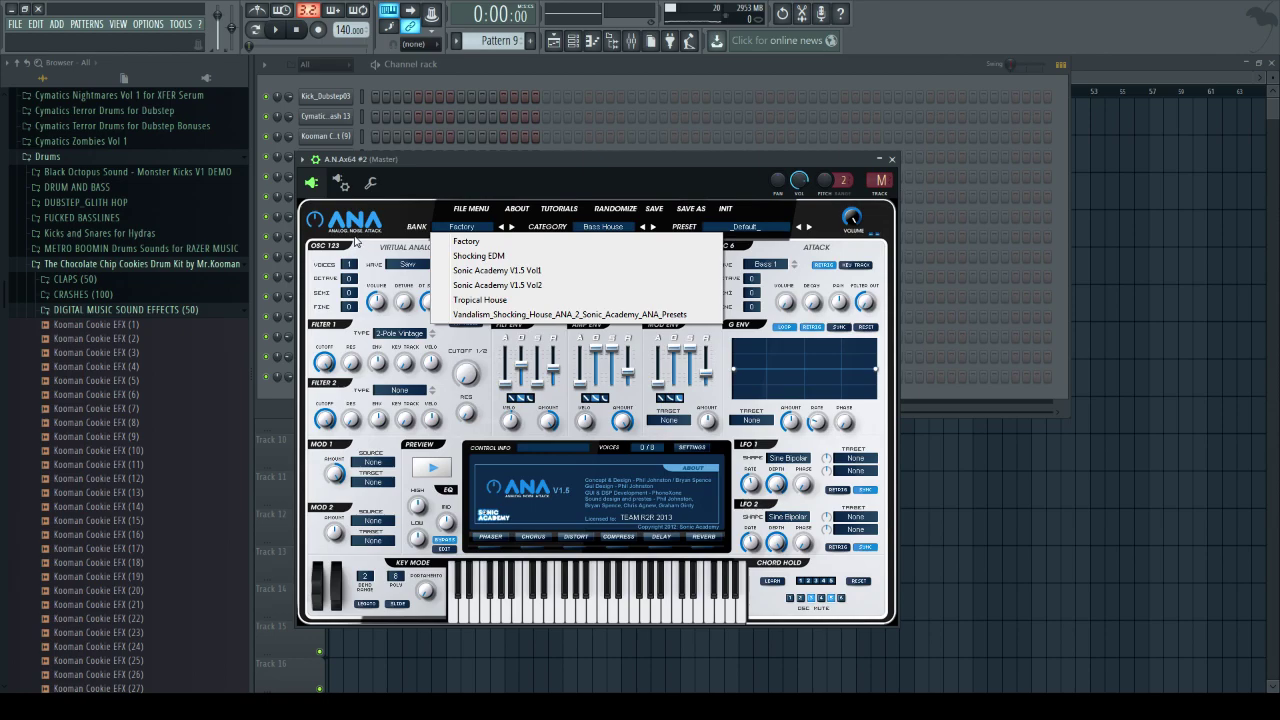
click(510, 270)
click(601, 226)
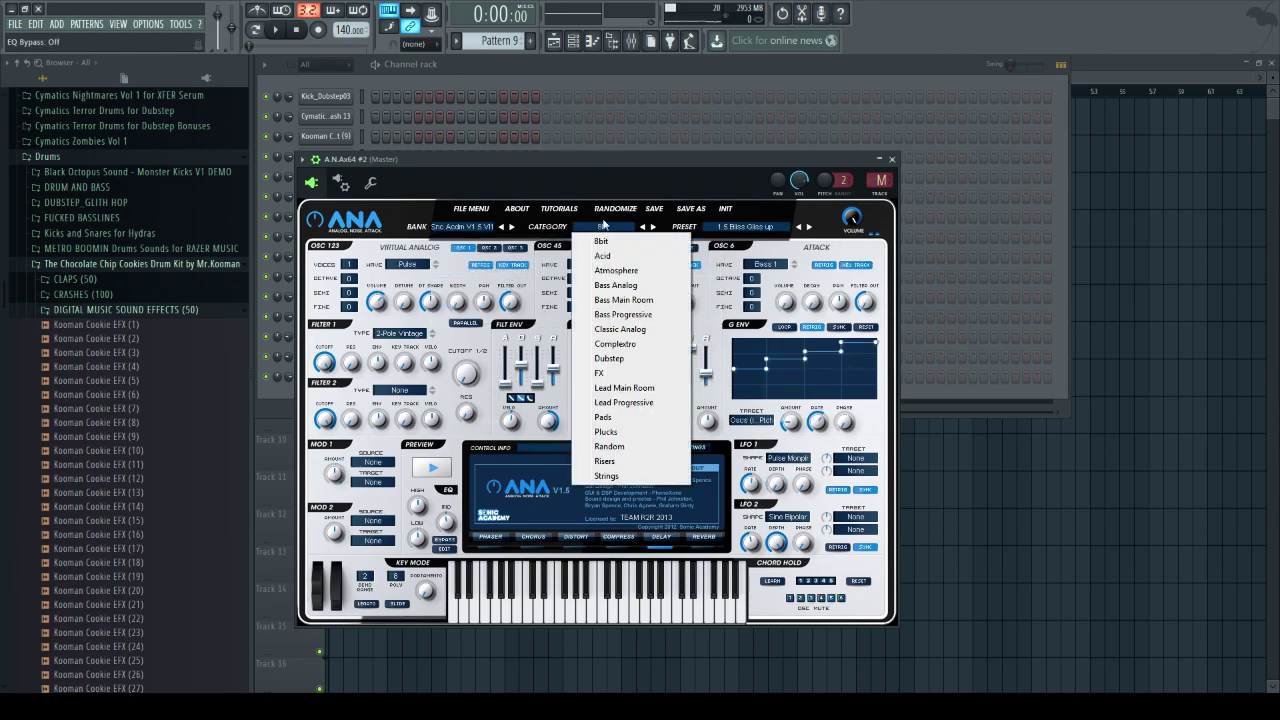
click(623, 247)
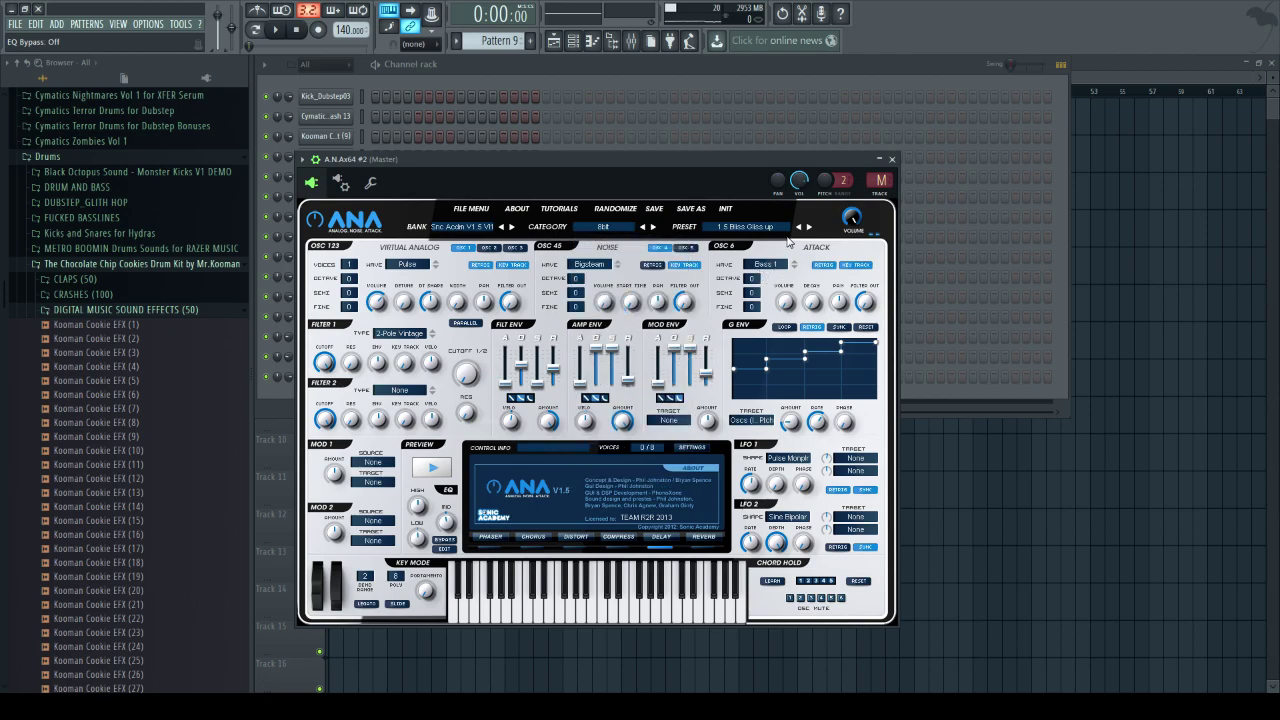
key(c)
- Audition the NES Pulse presets and the first Acid preset, and return to the first 8bit preset
click(809, 228)
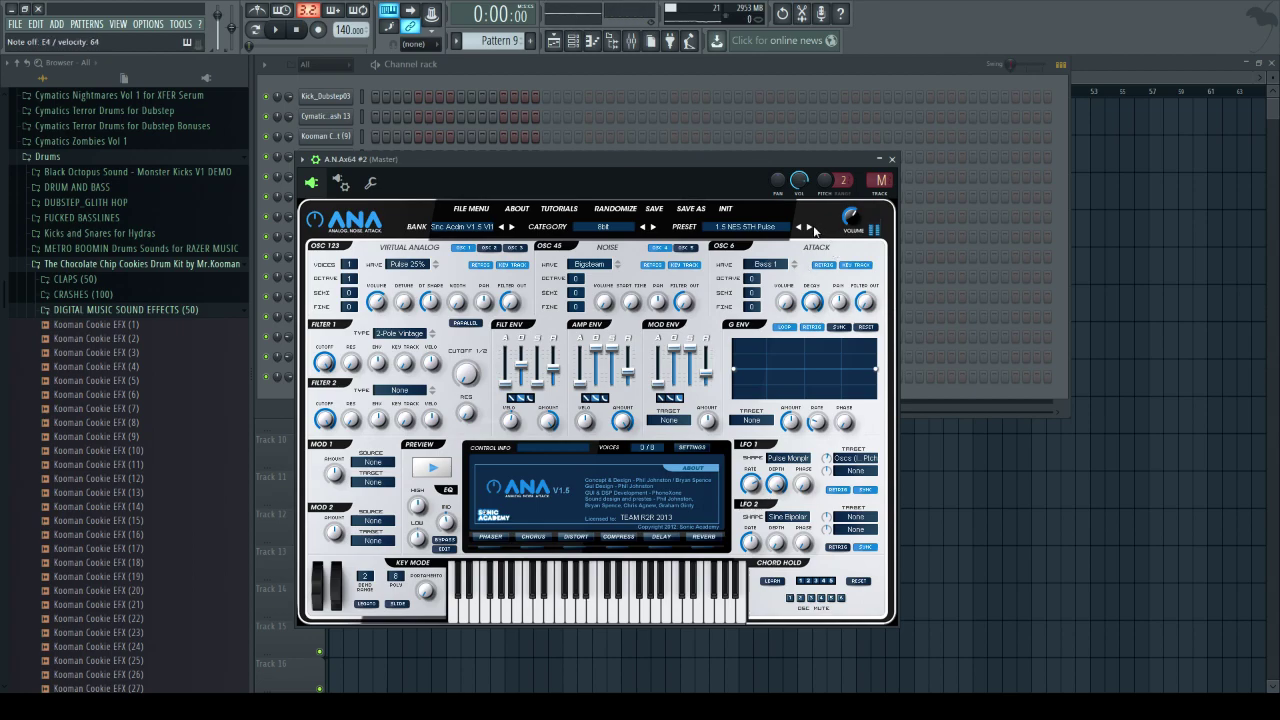
click(810, 228)
click(810, 228)
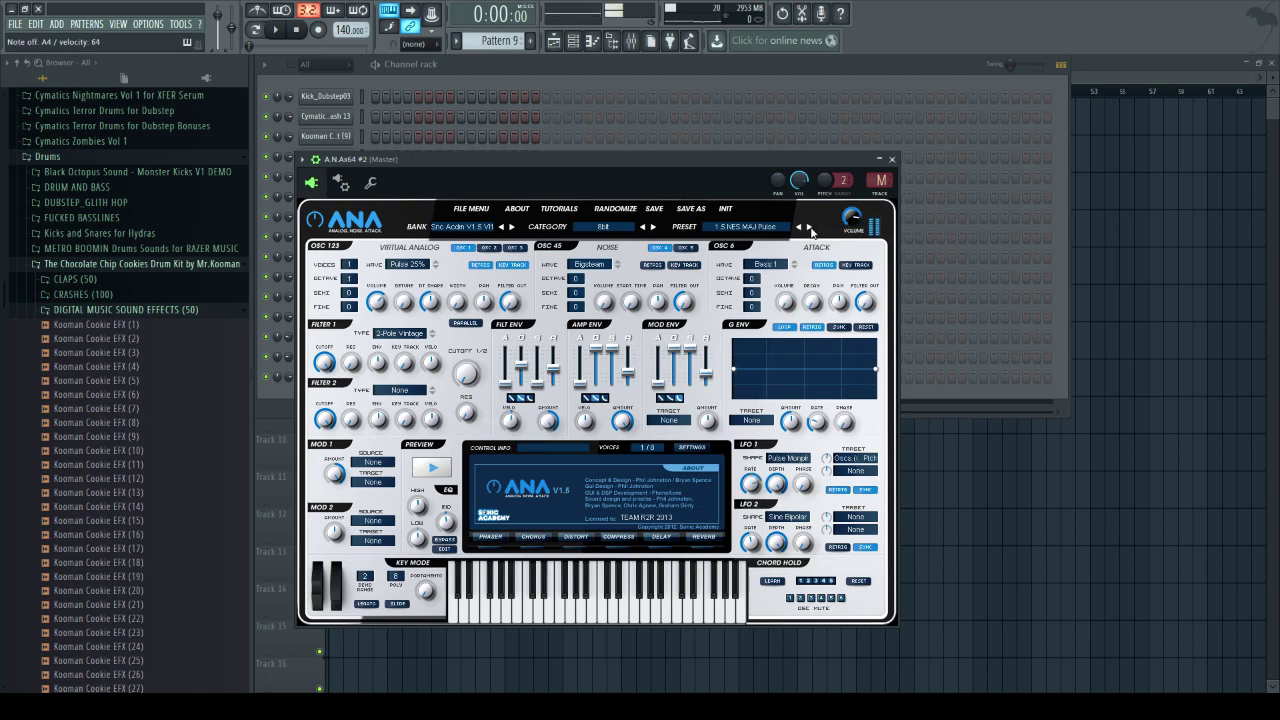
click(810, 228)
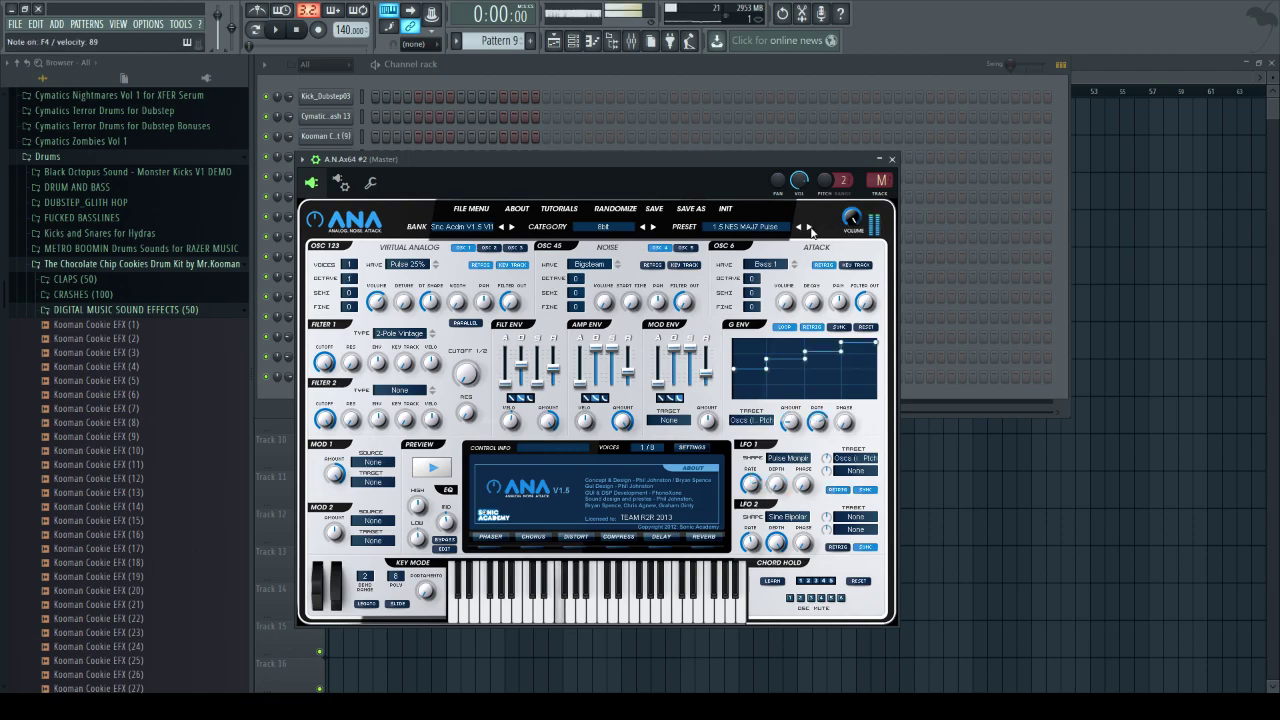
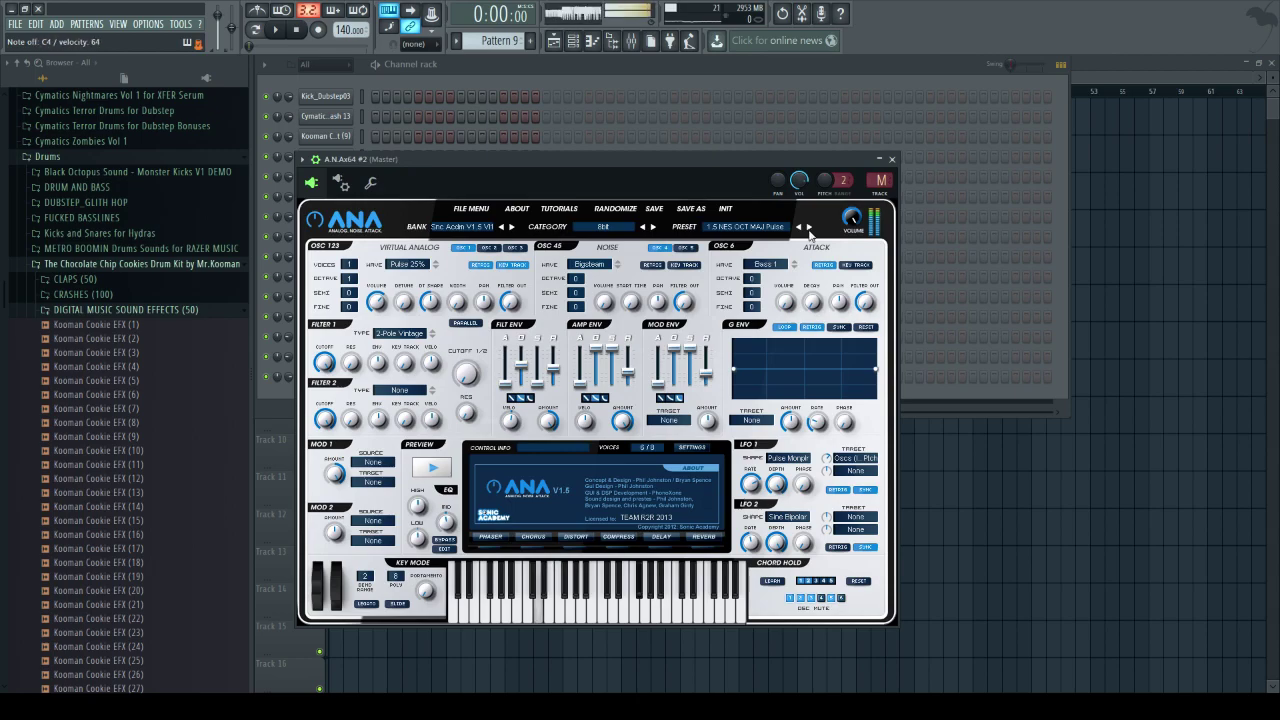
click(810, 229)
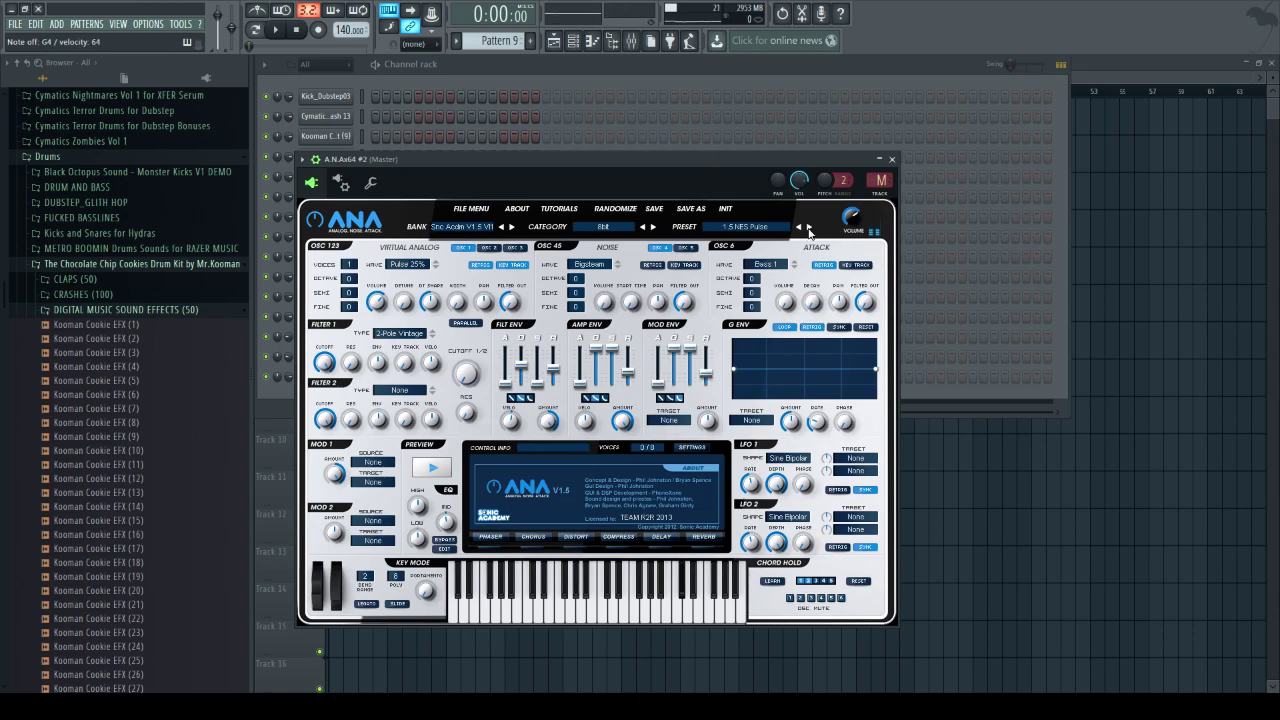
click(809, 228)
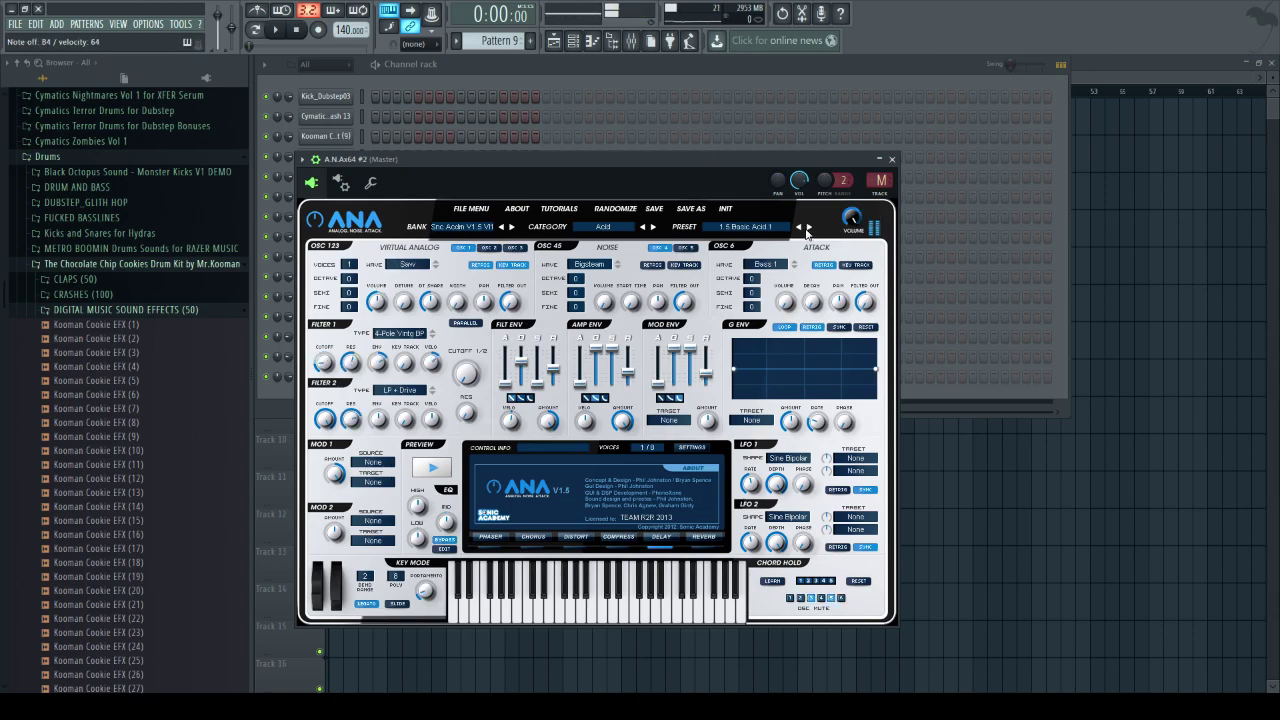
click(798, 228)
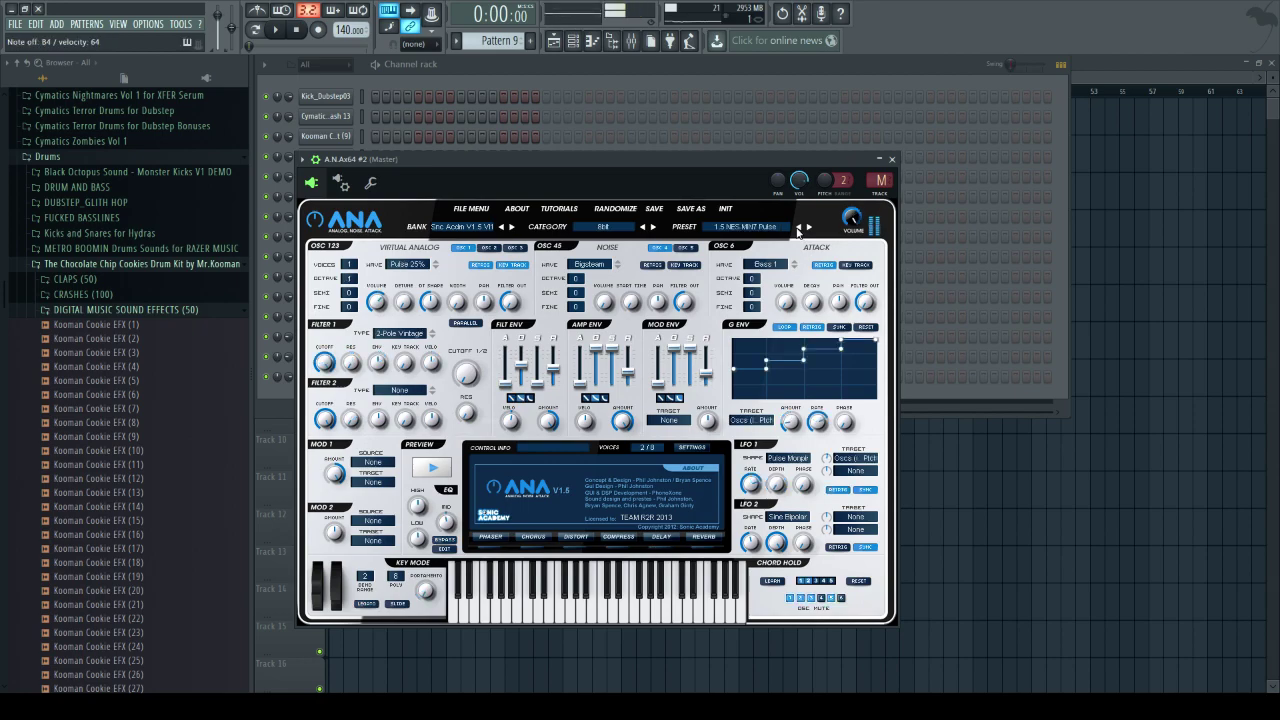
click(798, 228)
click(798, 228)
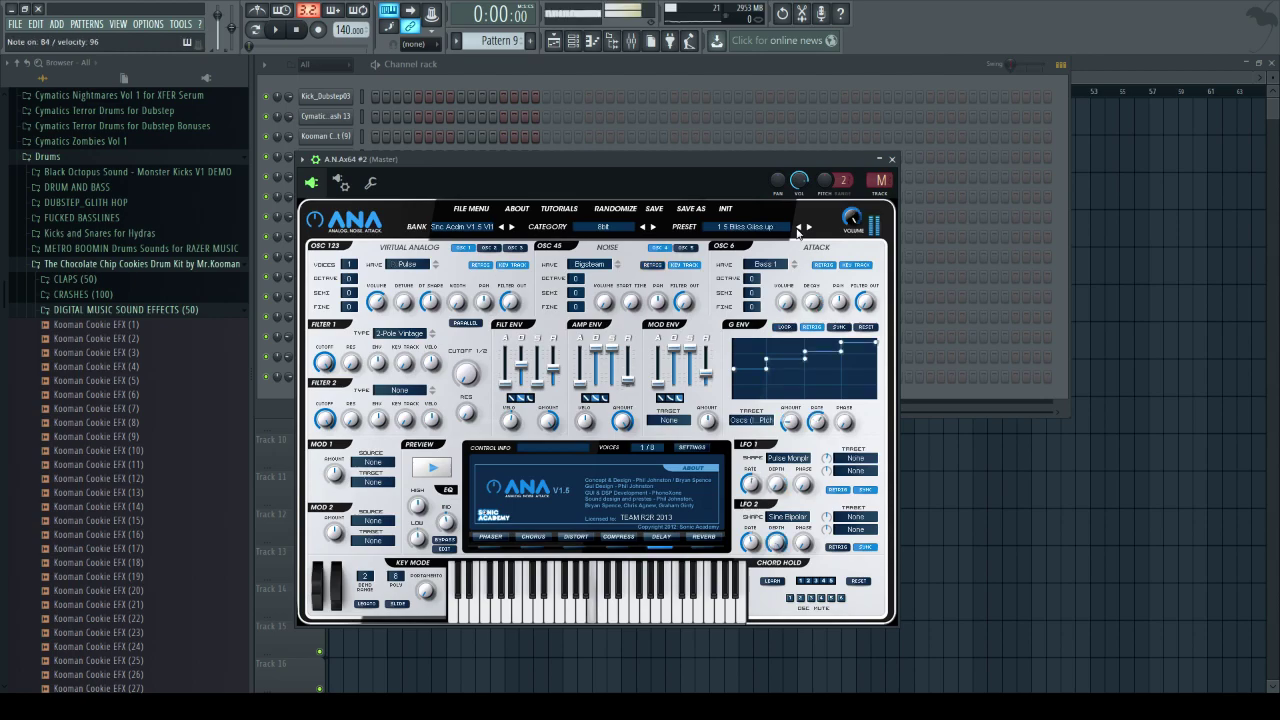
- Play several test notes to hear the first 8bit preset at different pitches
key(q)
key(n)
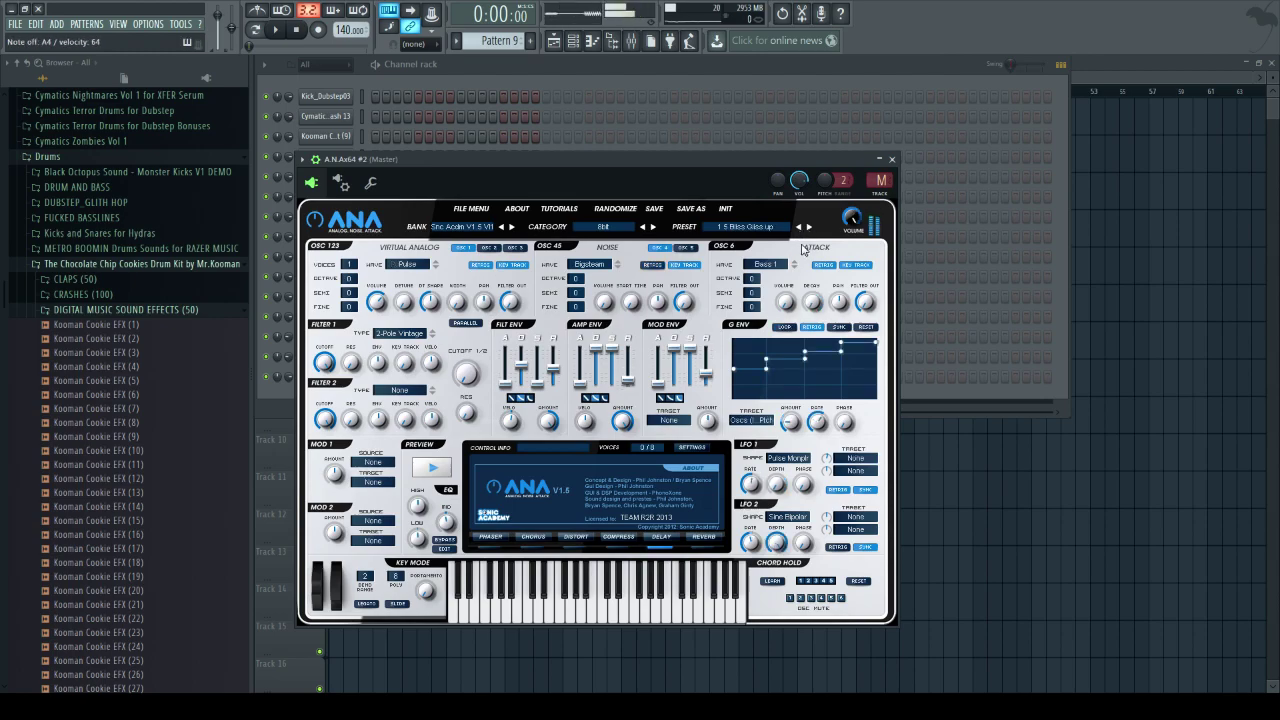
key(n)
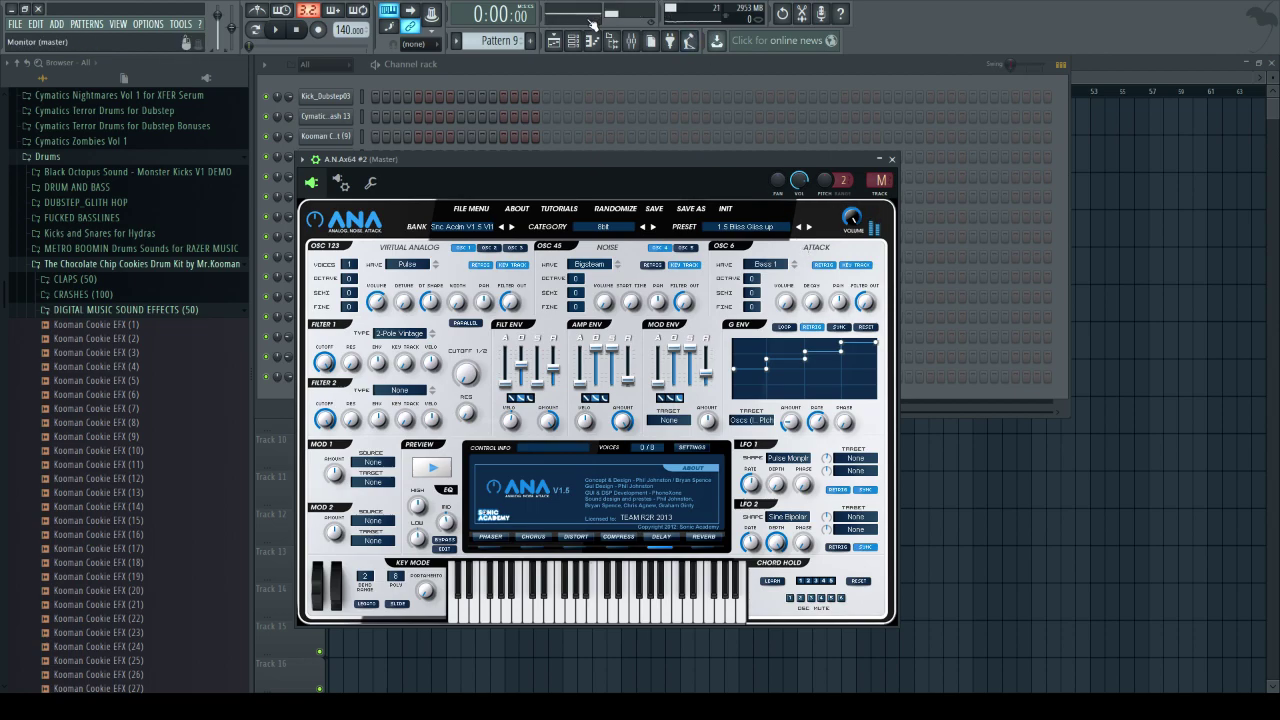
key(b)
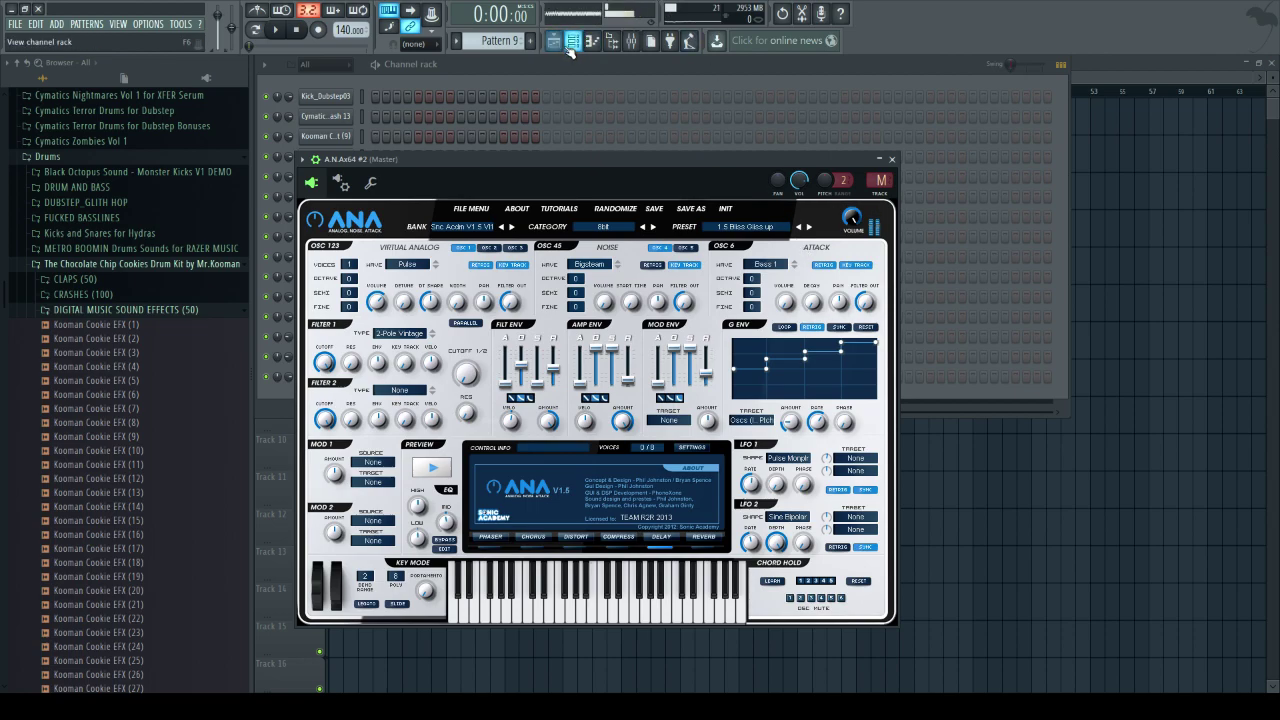
key(x)
key(n)
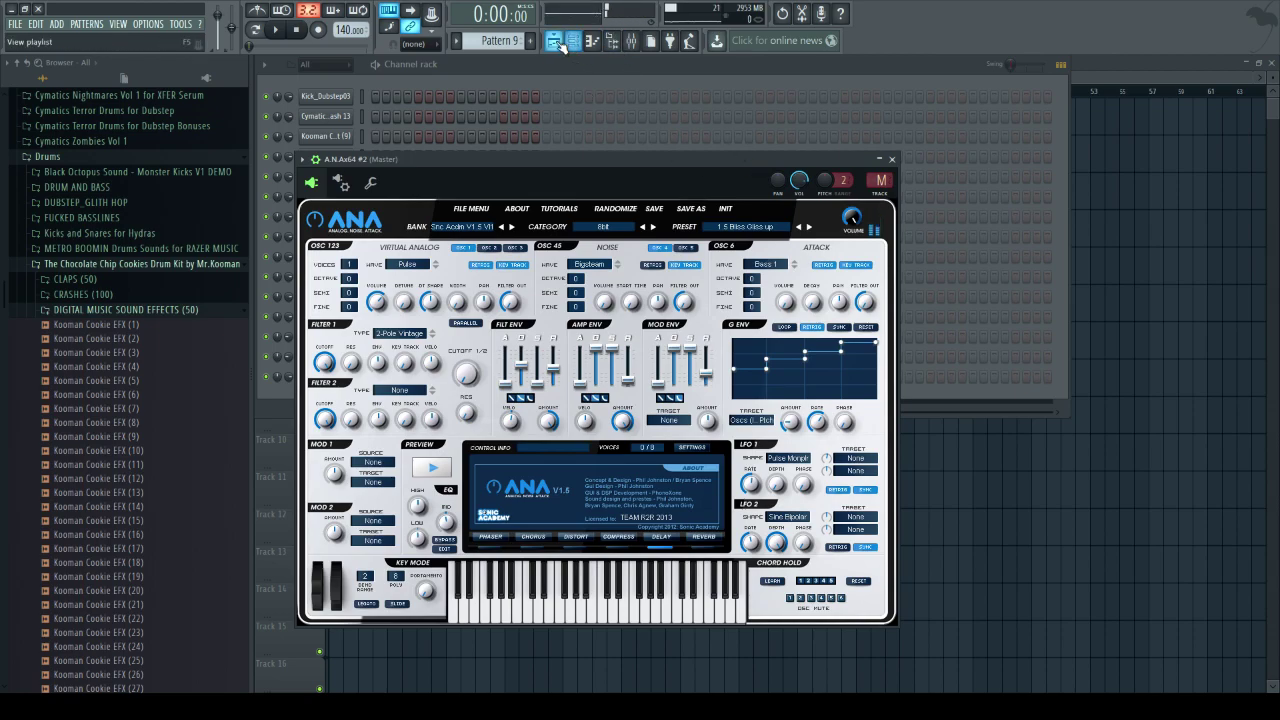
- Return to the playlist and open the Pattern 8 melody in the piano roll to check its notes
click(553, 40)
key(F6)
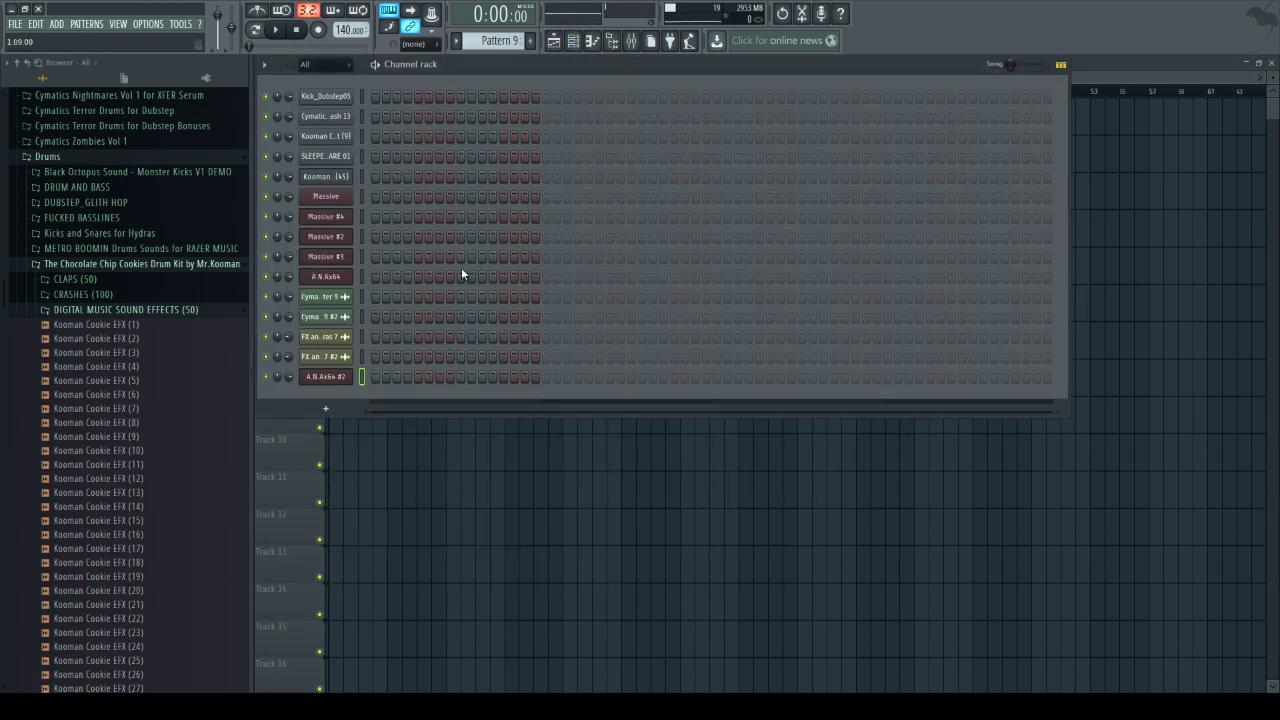
right_click(355, 372)
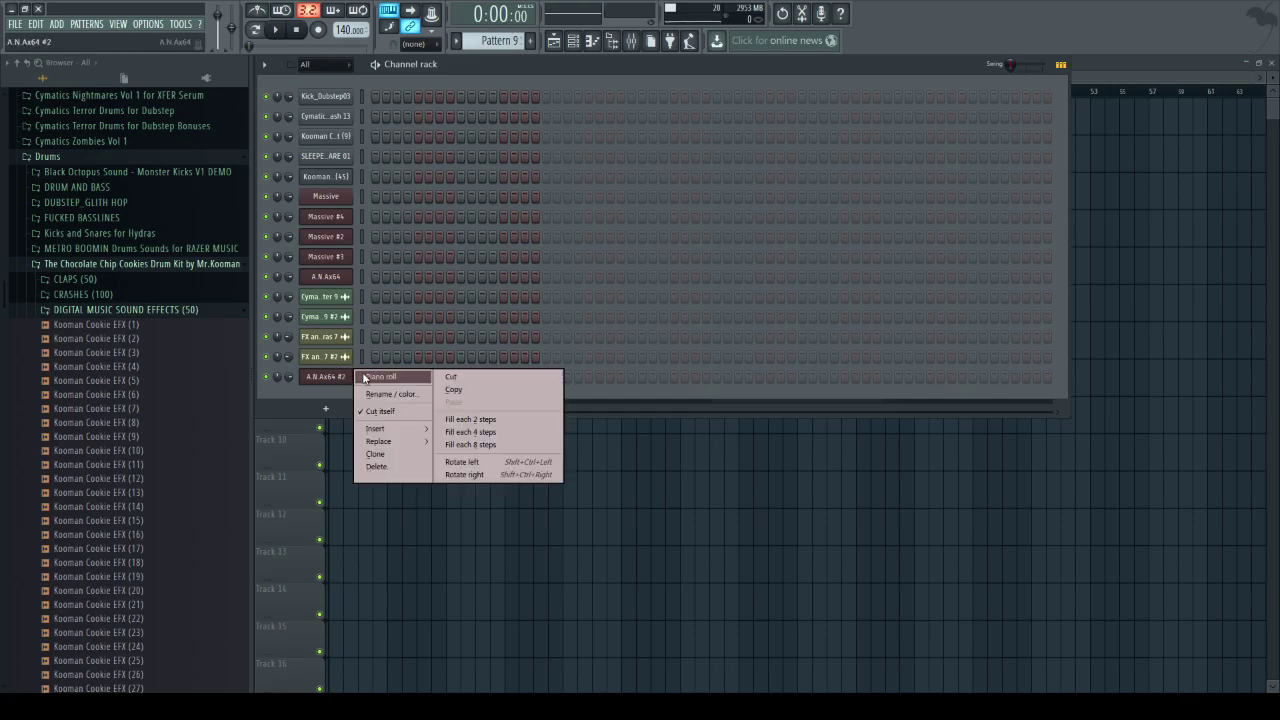
click(555, 42)
click(555, 42)
click(555, 42)
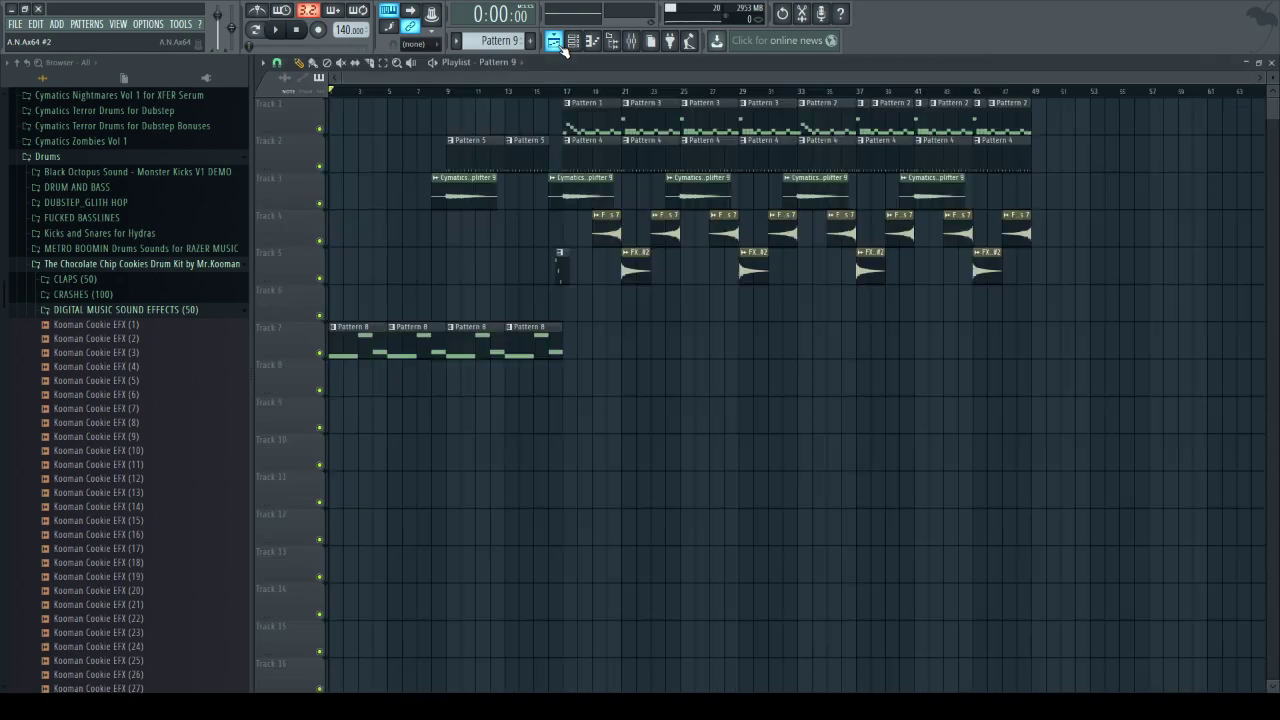
double_click(355, 354)
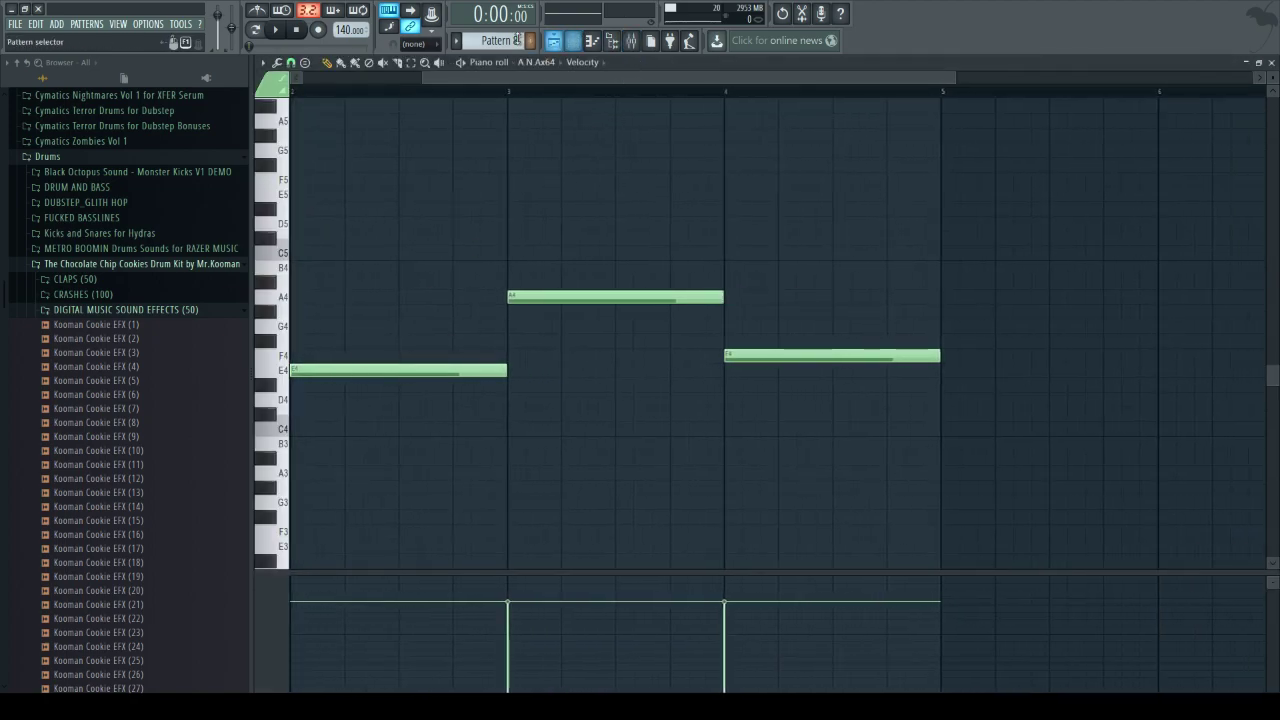
- In Pattern 9, open the piano roll of A.N.Ax64 #2 and draw a one-beat E5 note at the start of bar 1
click(534, 42)
click(573, 40)
right_click(350, 374)
click(370, 392)
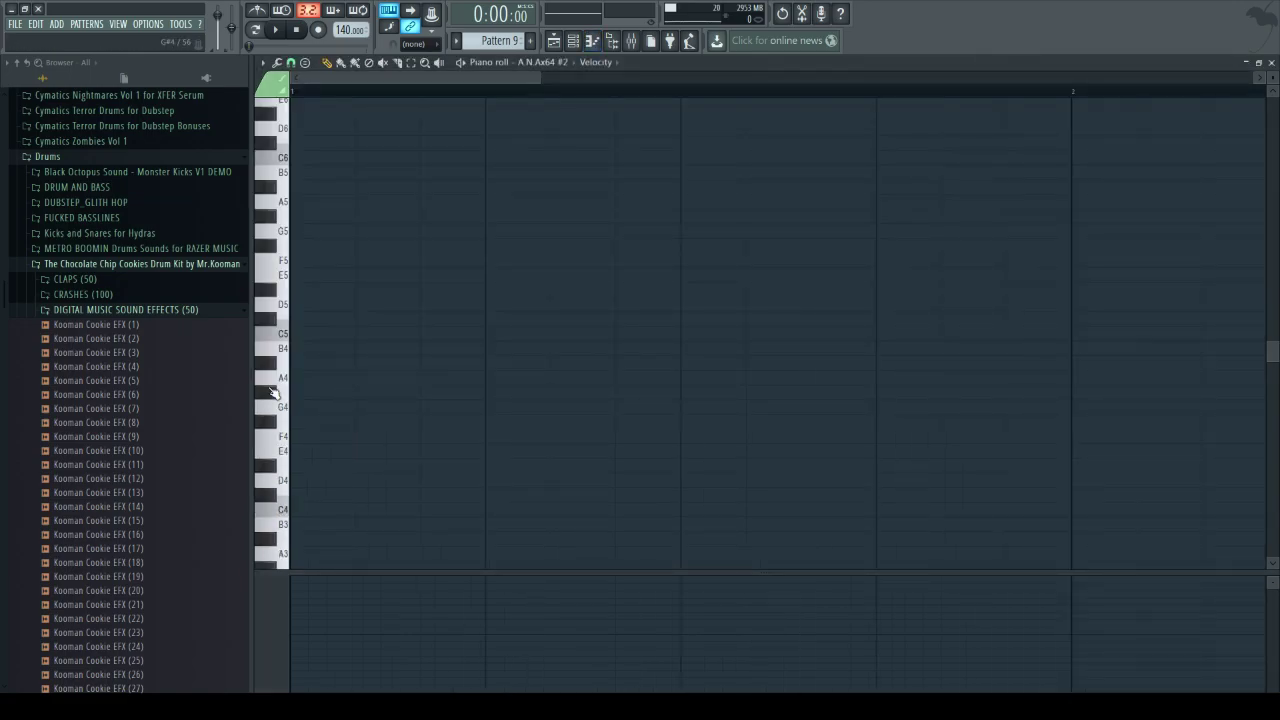
click(284, 288)
click(285, 281)
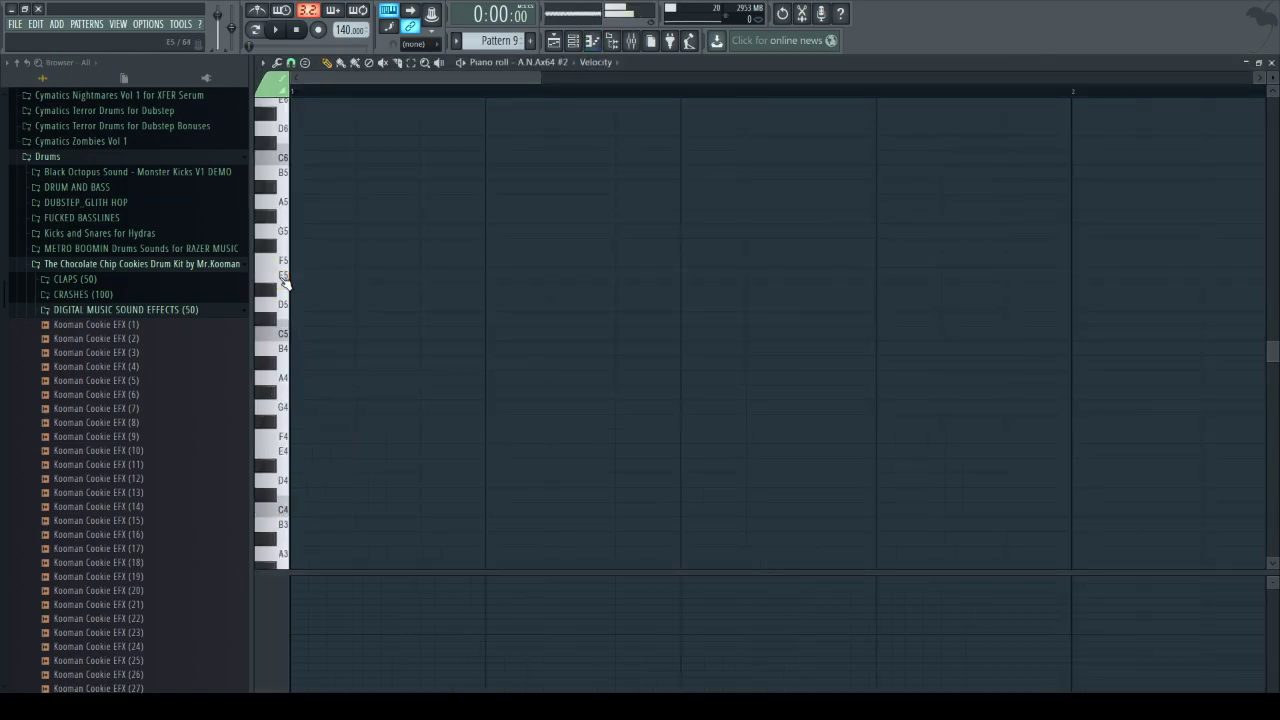
click(308, 275)
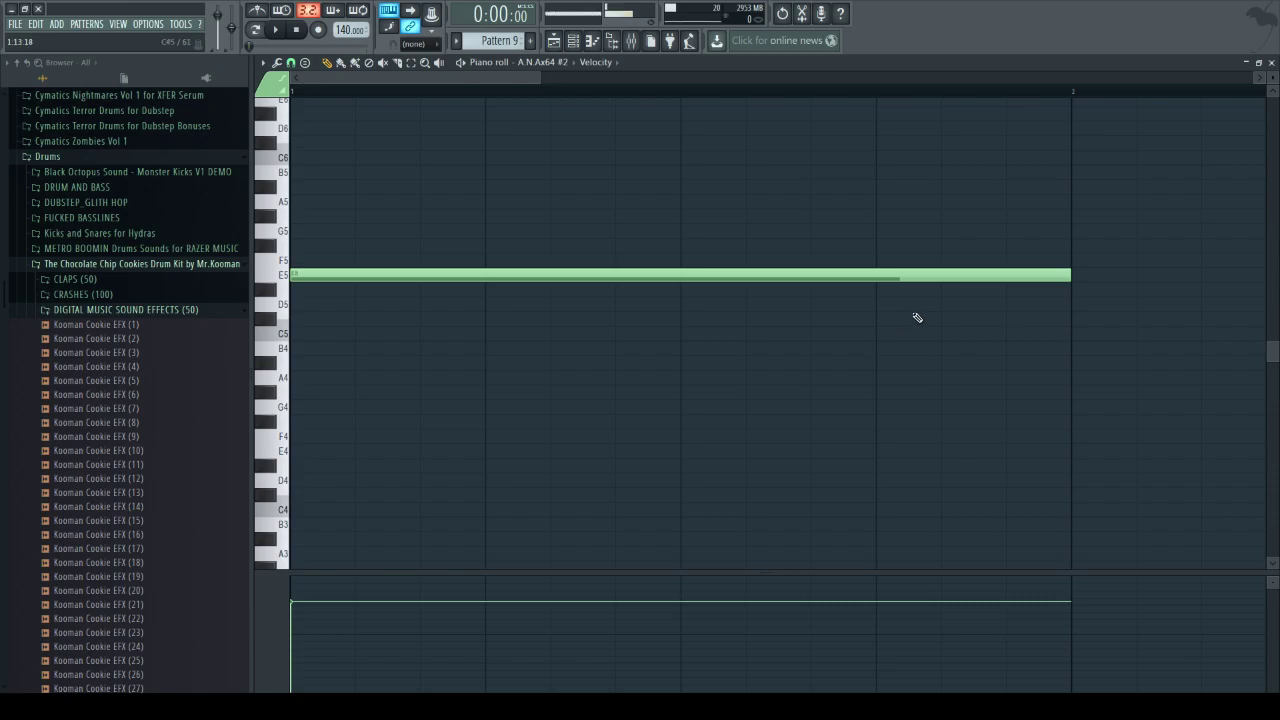
drag(1038, 271, 490, 275)
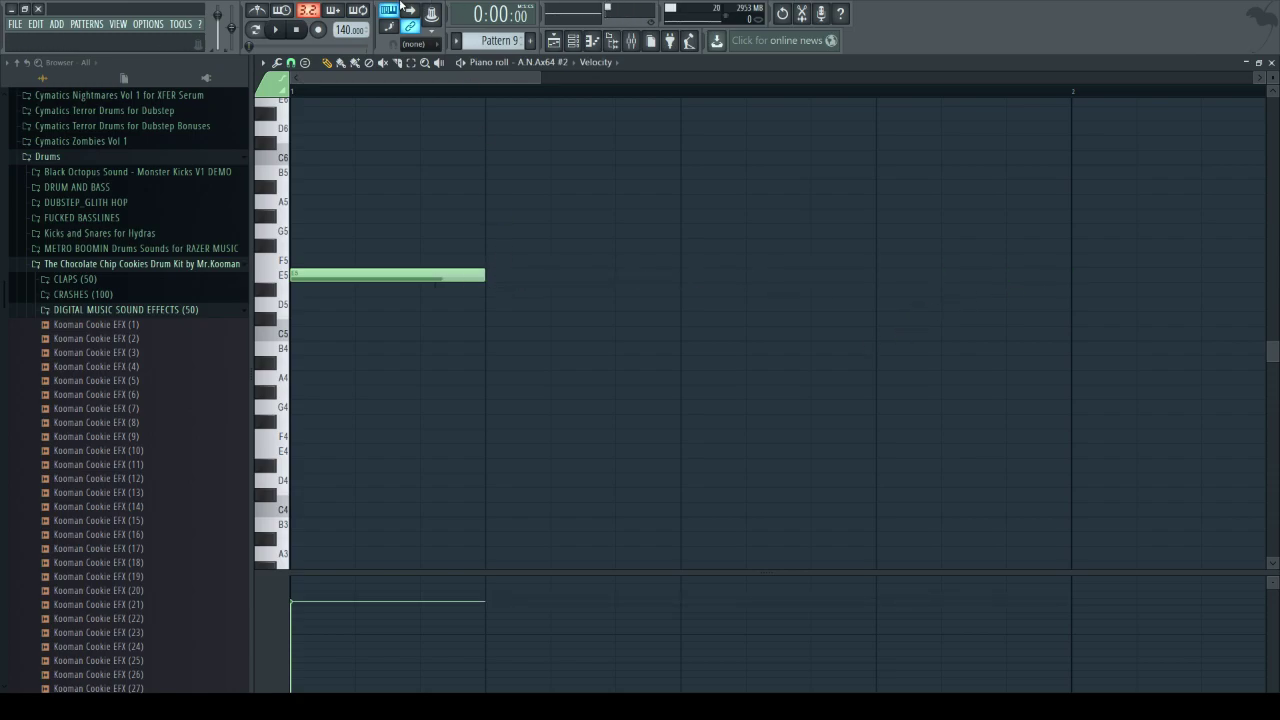
- Play the song from the start, place a Pattern 9 clip on track 8 at bar 9 and stop playback
click(277, 30)
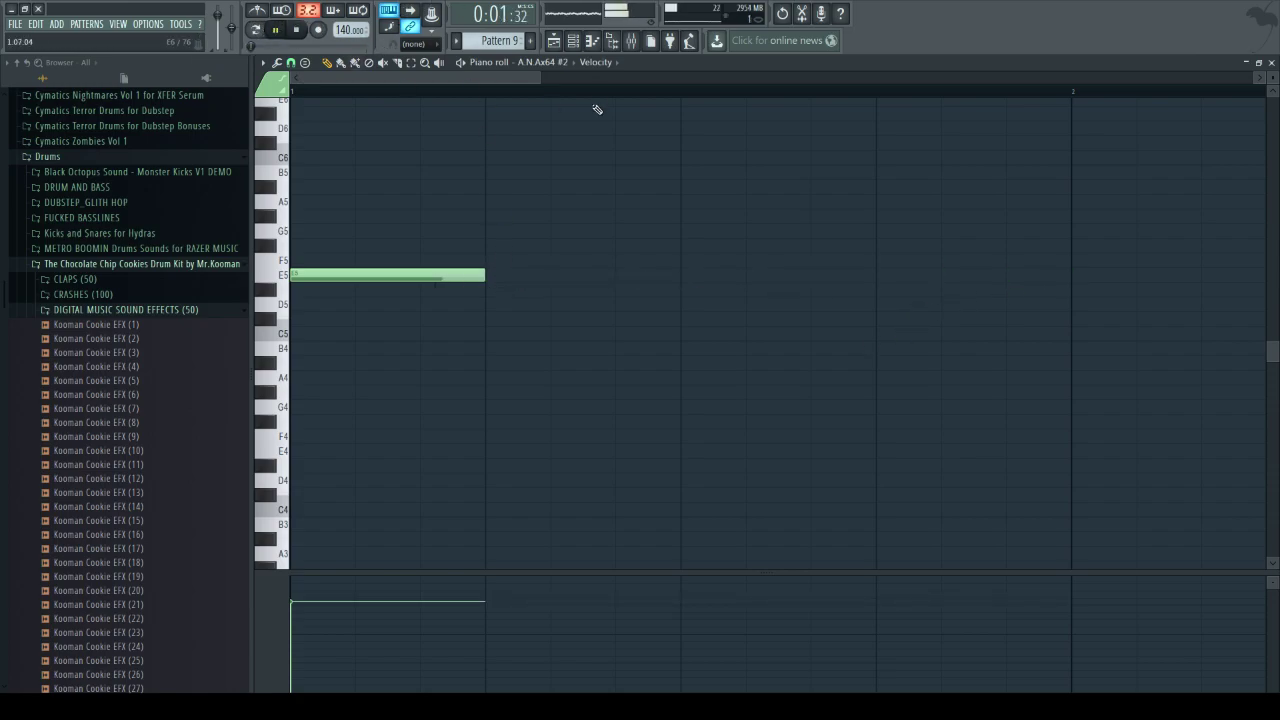
click(557, 41)
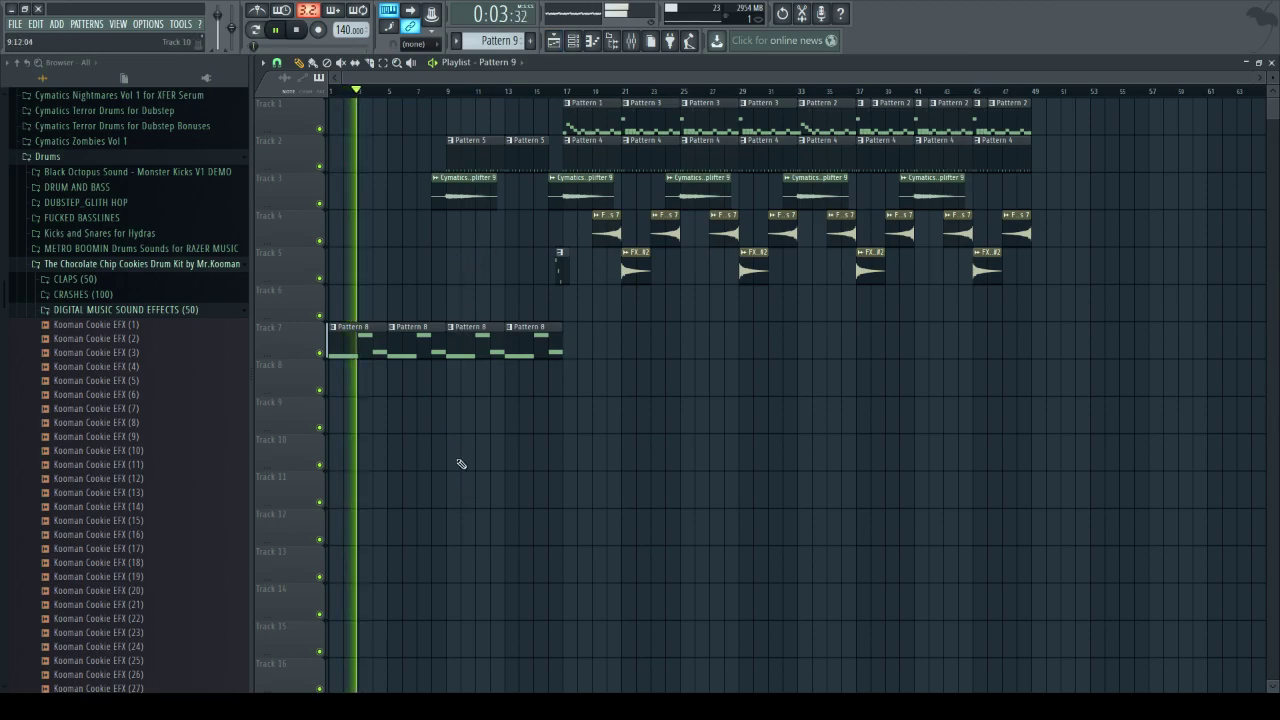
click(451, 382)
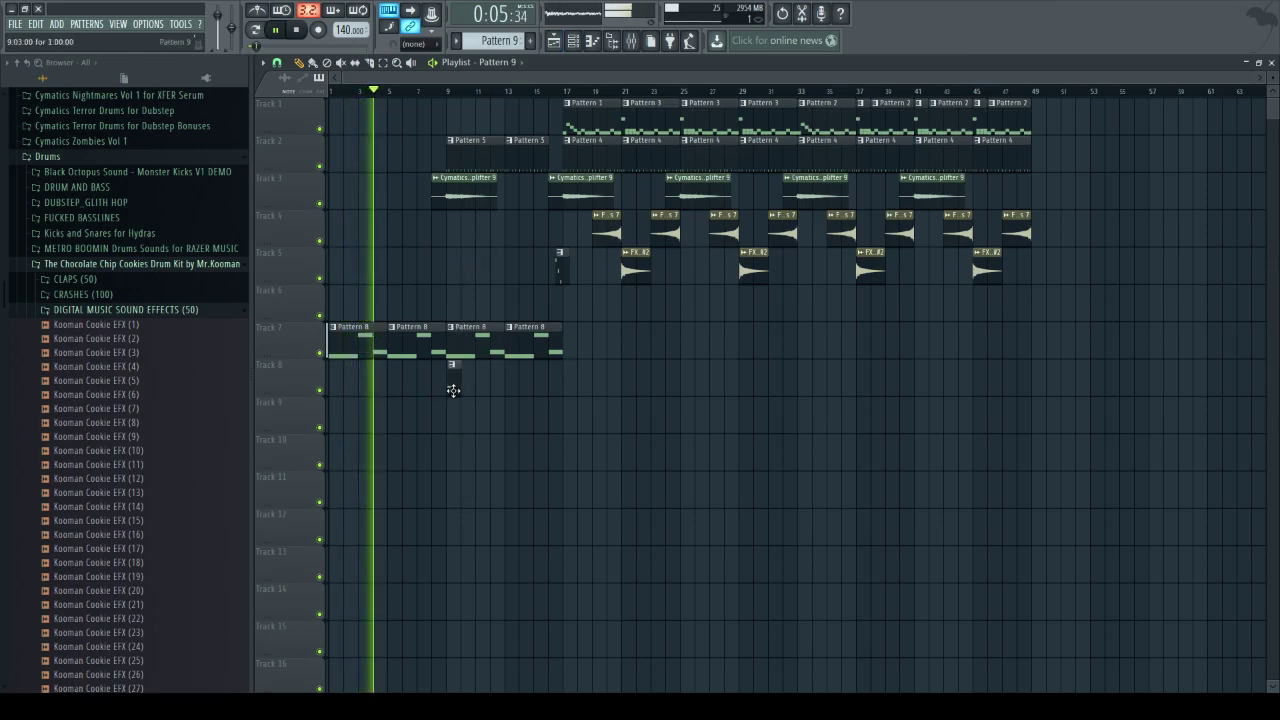
key(space)
- Reopen the Pattern 9 clip's notes, move the one-beat note down an octave to E4 and start playback
double_click(451, 386)
click(285, 303)
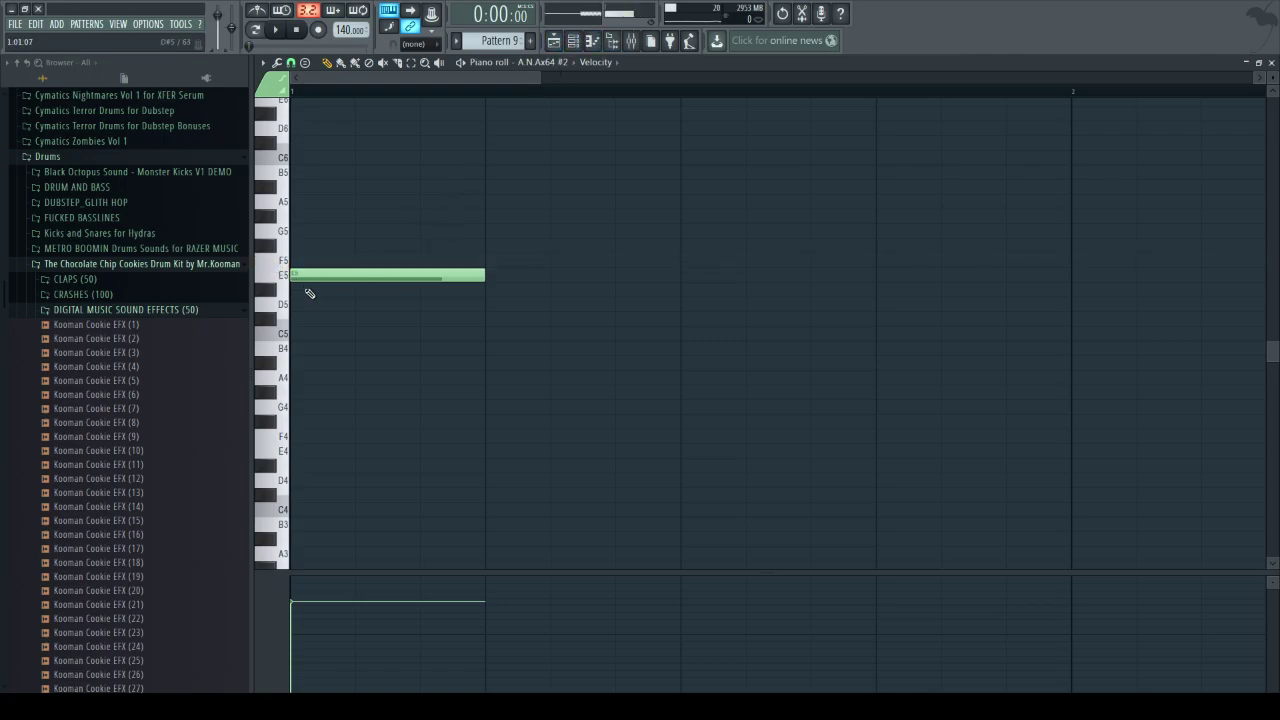
drag(317, 281, 282, 463)
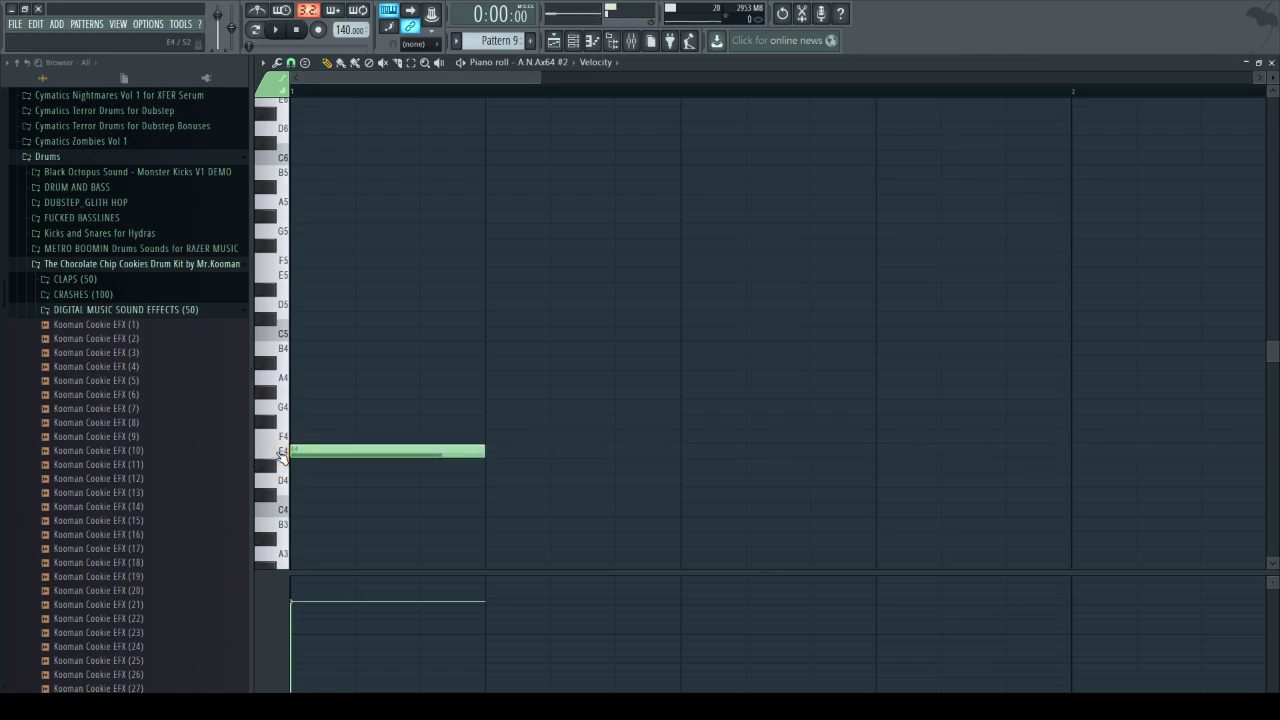
click(281, 455)
key(space)
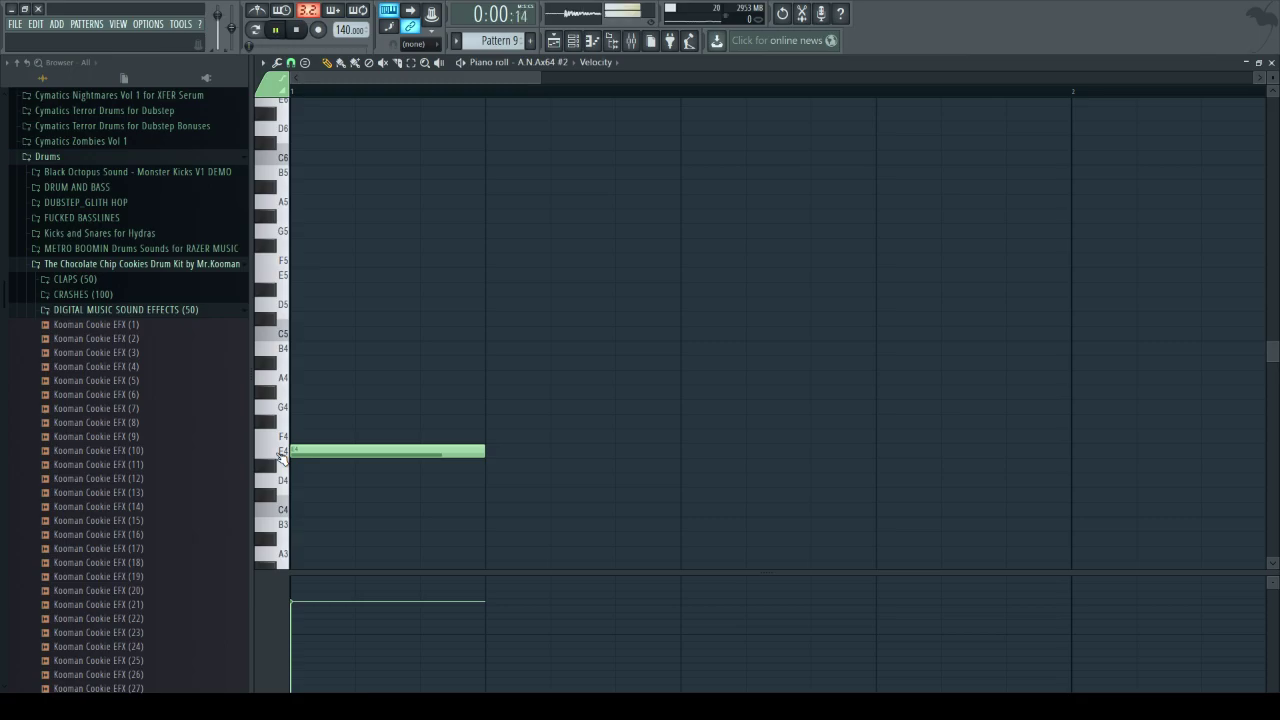
- Return to the playlist, play the song from between bars 7 and 8, and stop playback
click(553, 40)
click(427, 91)
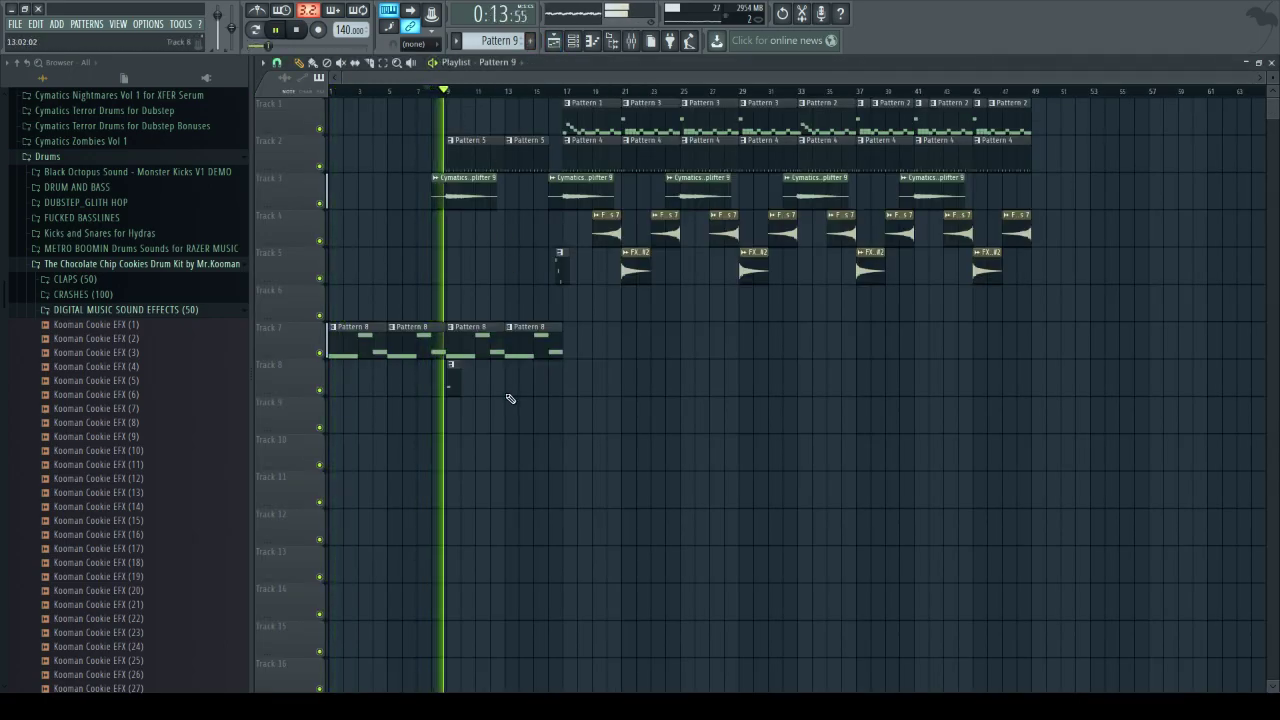
key(space)
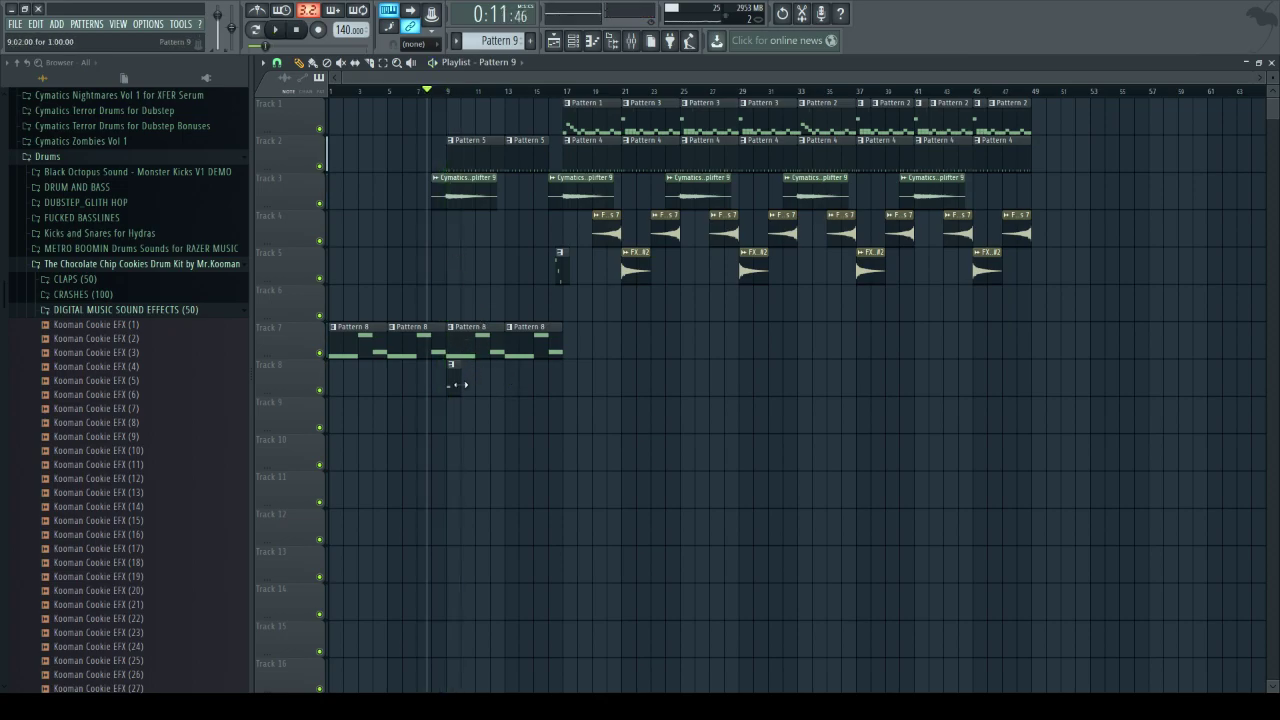
- Open the A.N.Ax64 #2 instrument from the channel rack and set its preset category to Plucks
click(574, 48)
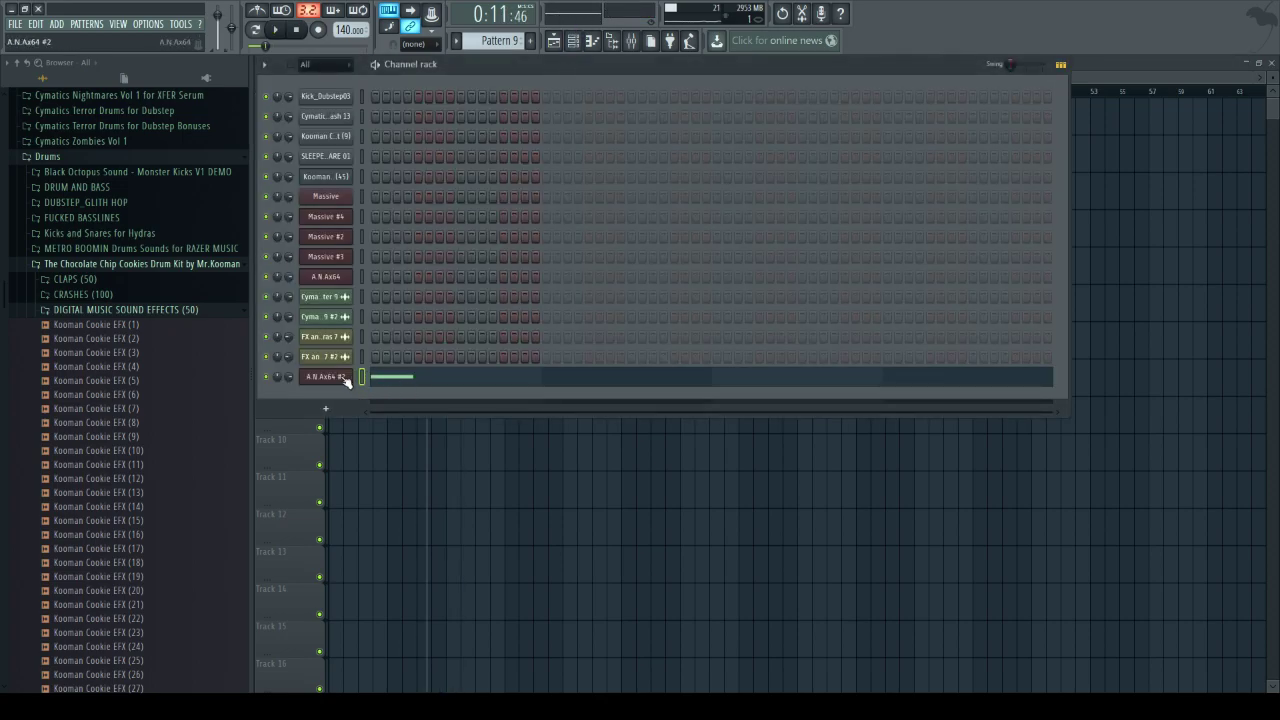
click(338, 377)
click(603, 228)
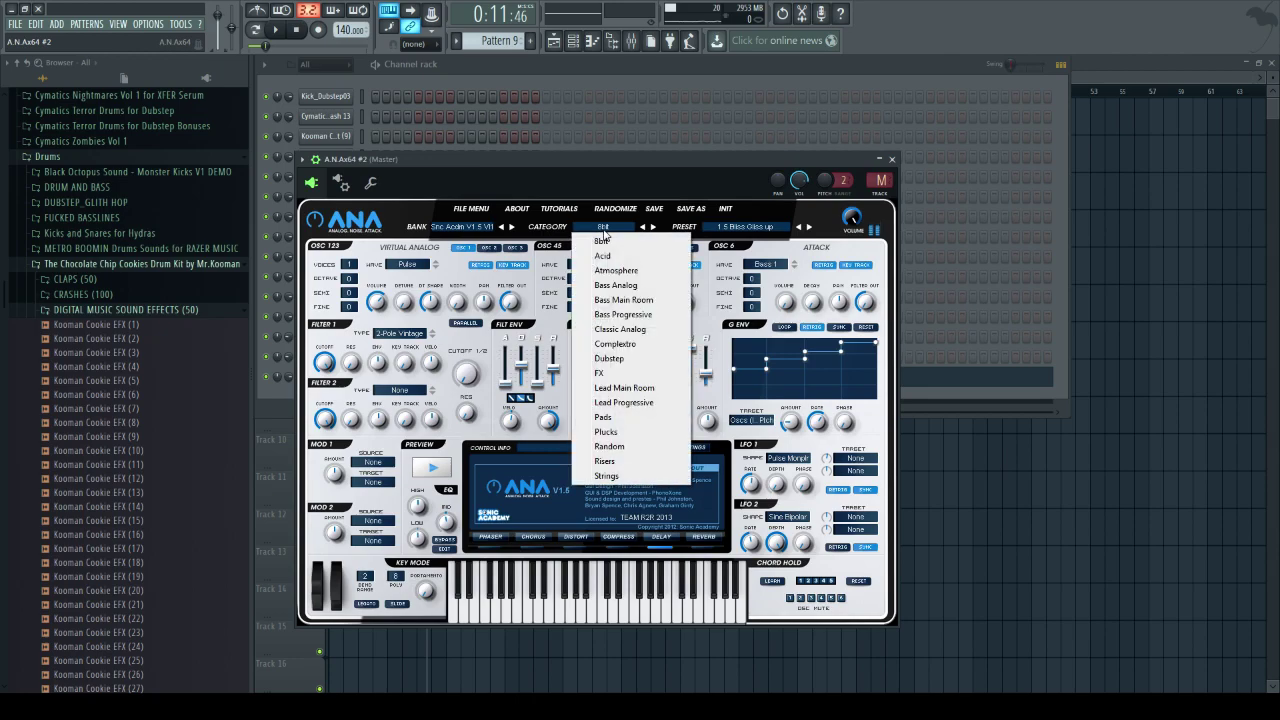
click(640, 437)
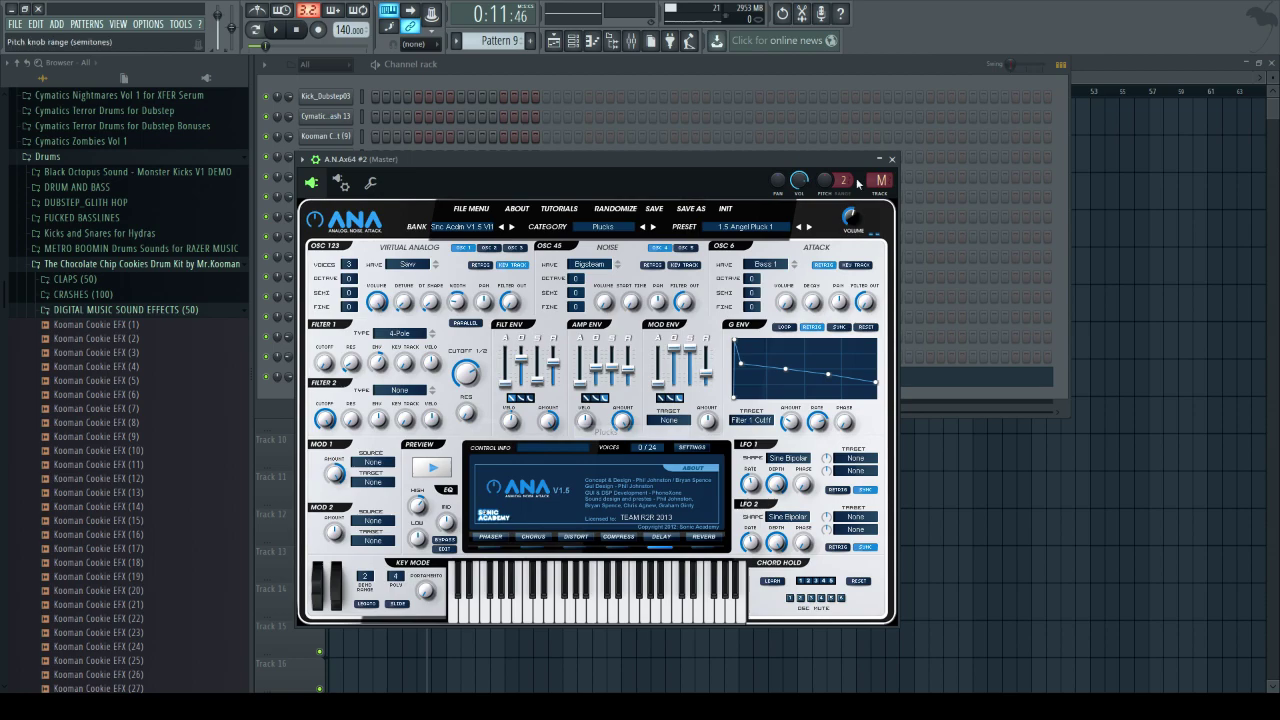
- Audition successive Plucks presets on A.N.Ax64 #2 and settle on 1.5 Glass Pluck 1
click(811, 229)
click(811, 229)
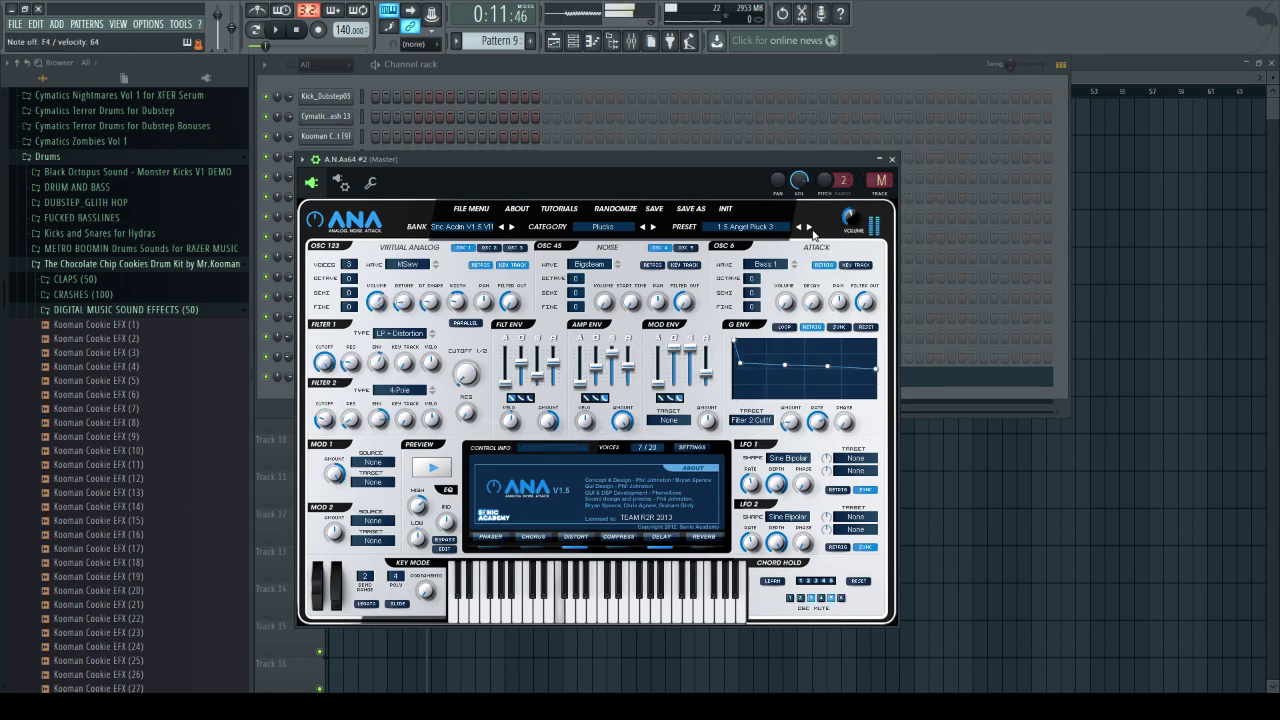
click(811, 229)
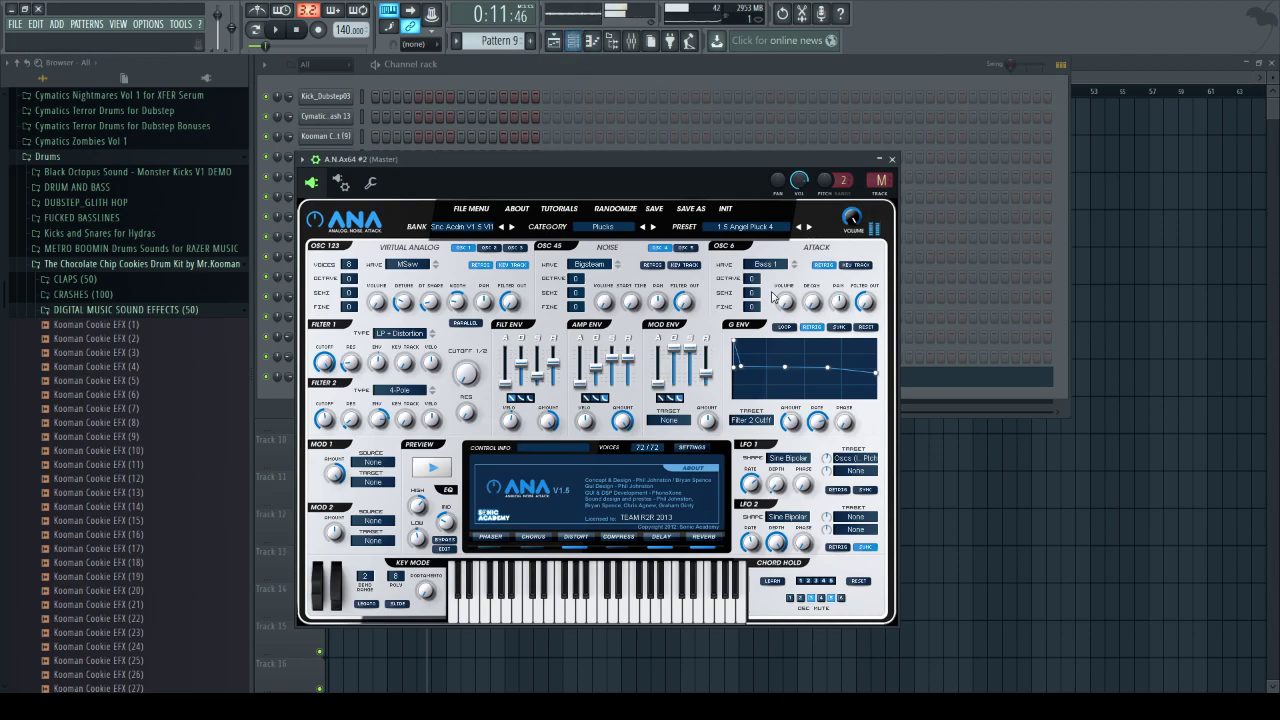
click(809, 227)
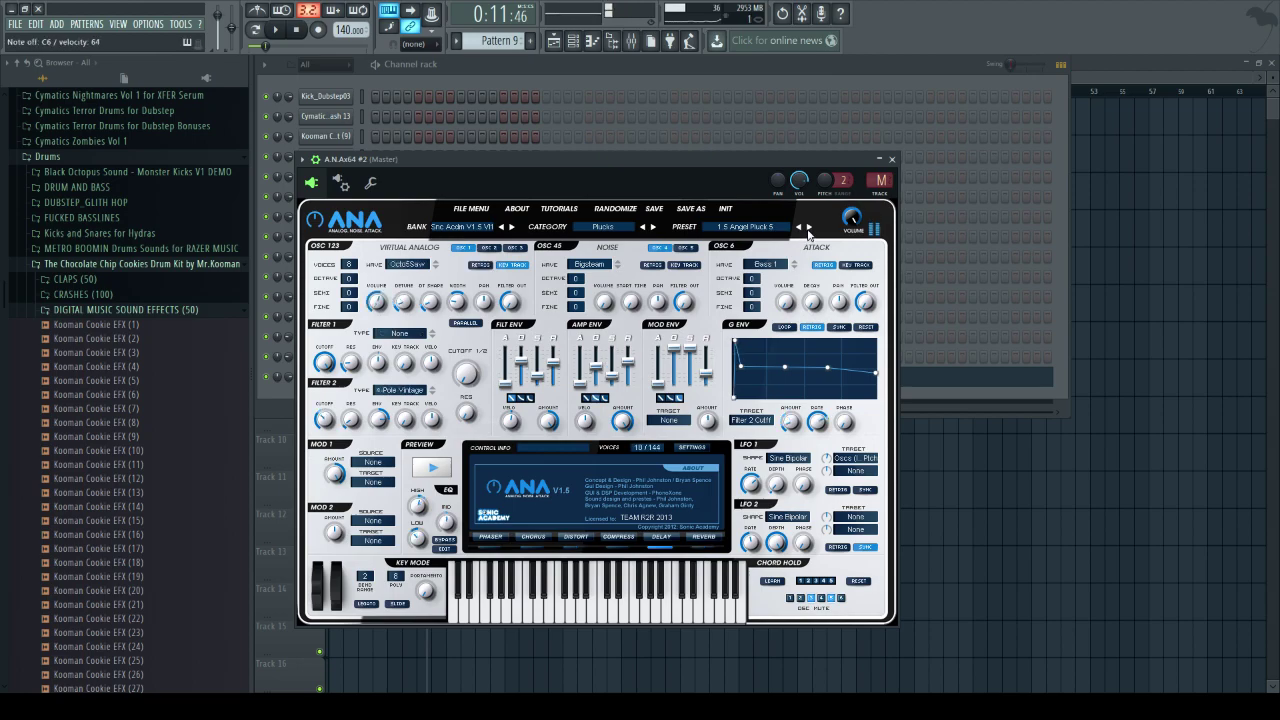
click(808, 228)
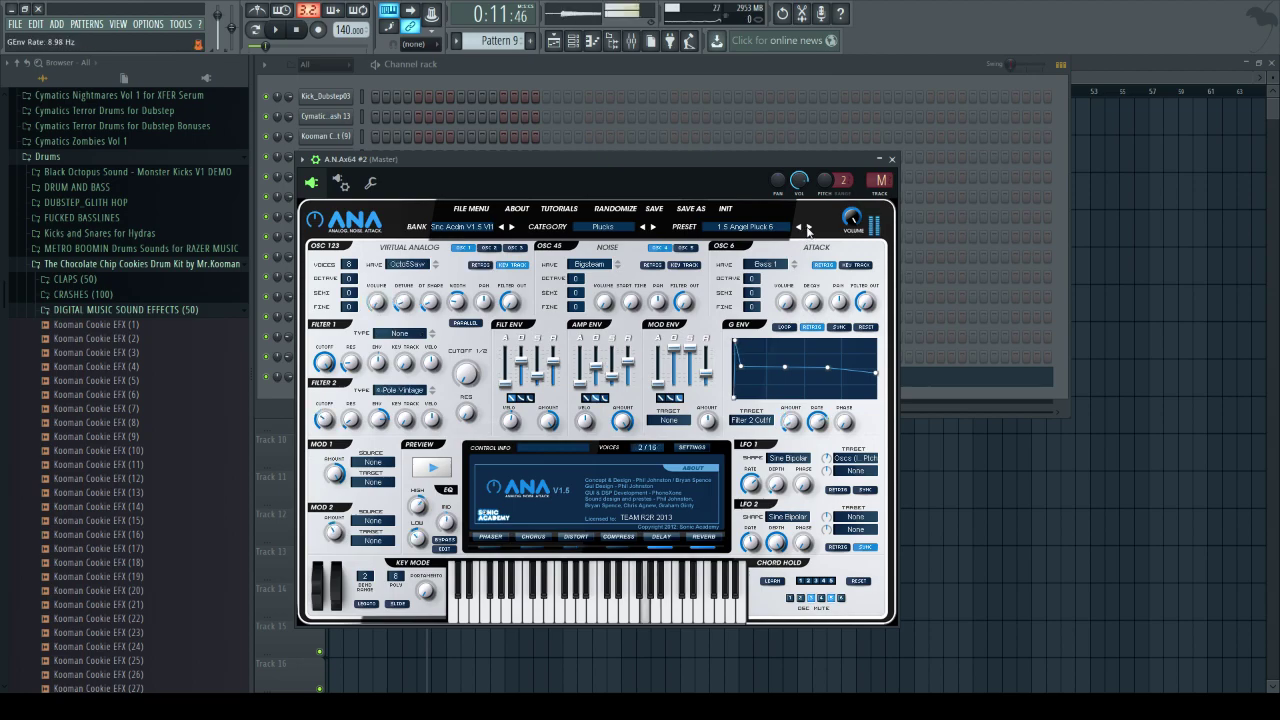
click(808, 228)
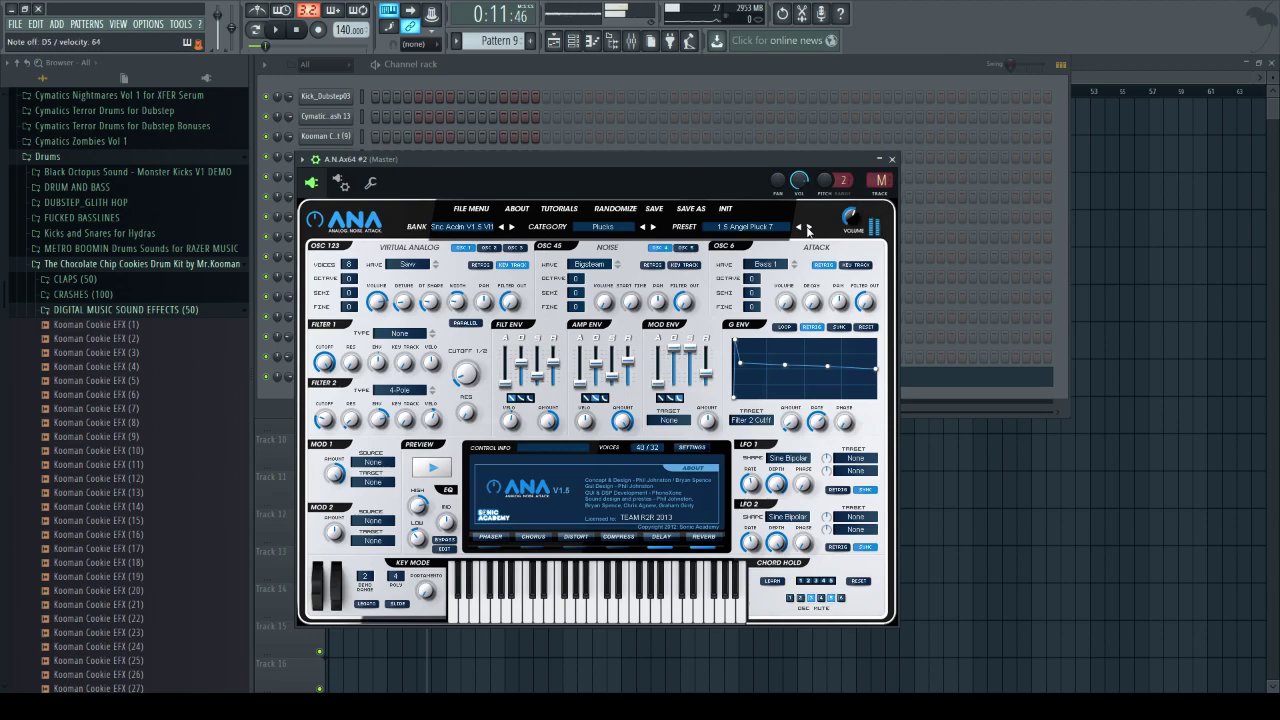
click(808, 228)
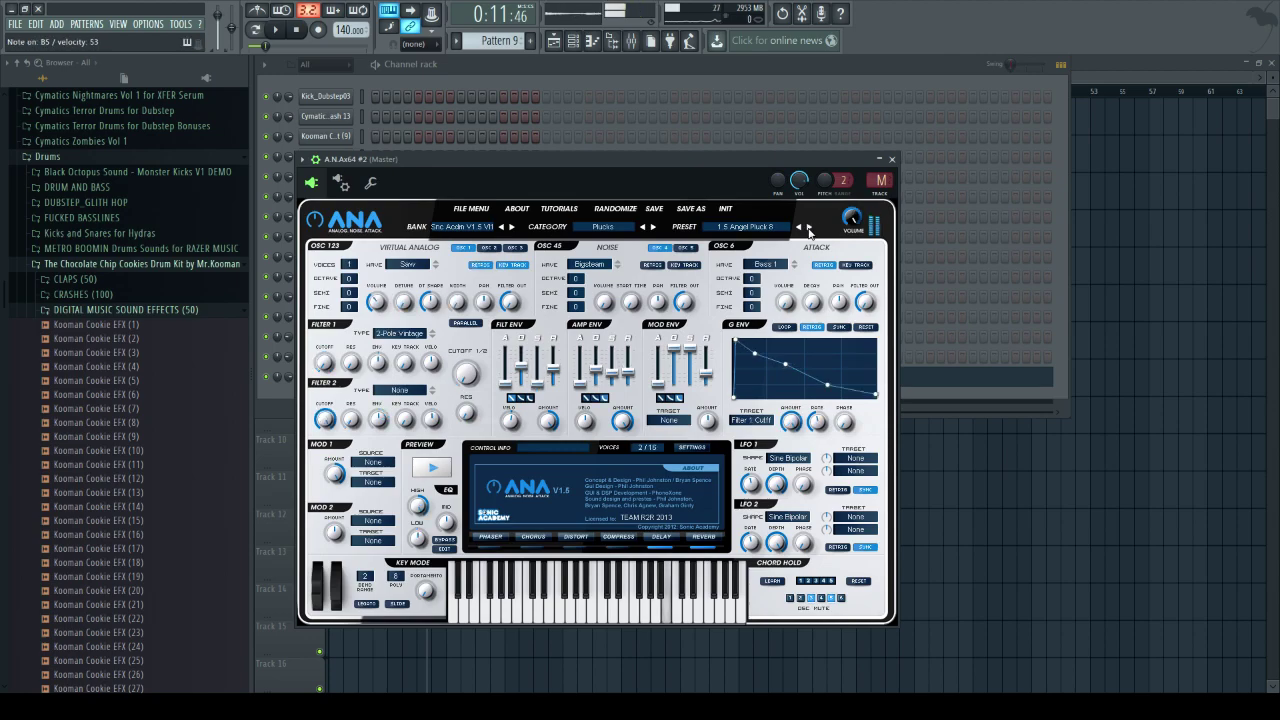
click(808, 228)
click(808, 228)
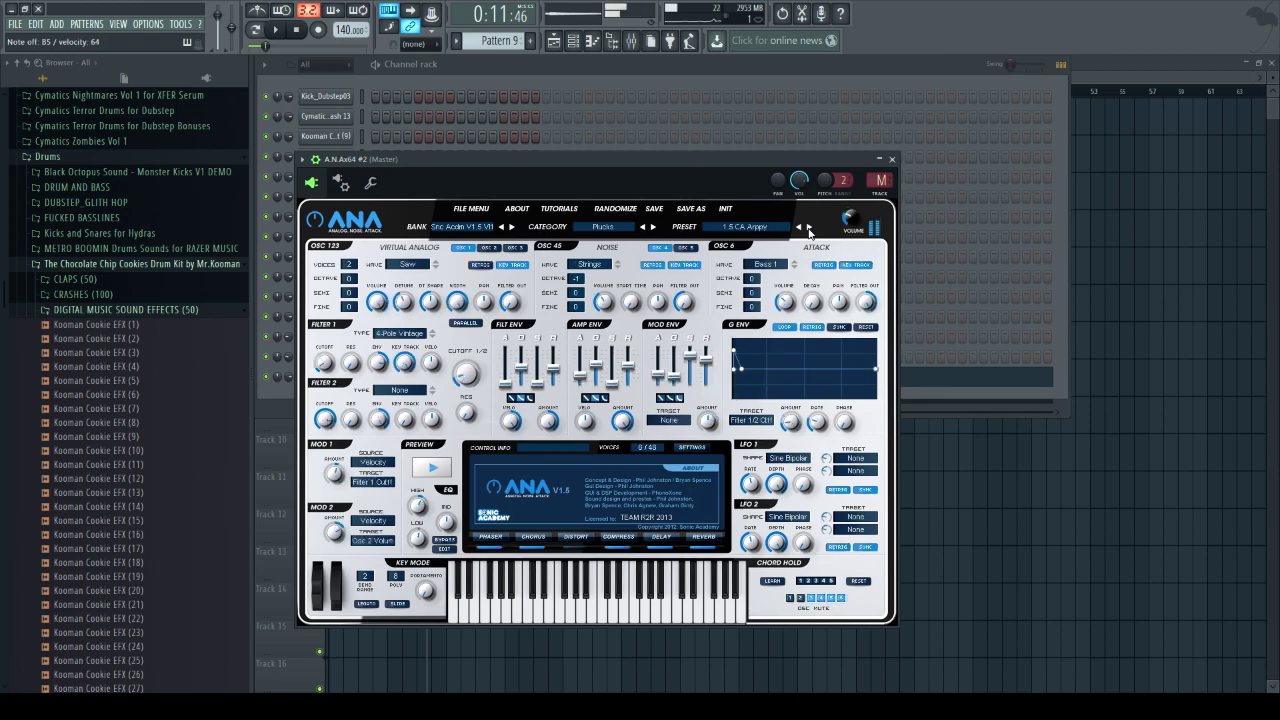
click(808, 228)
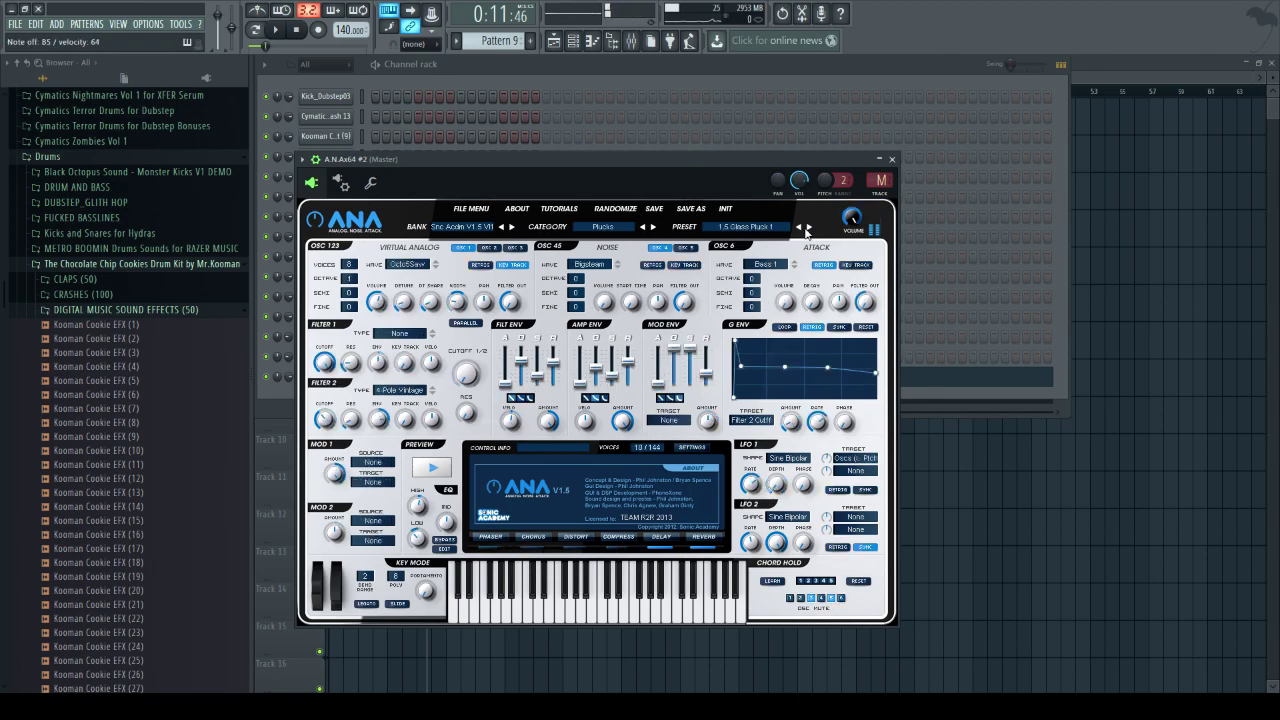
- In Pattern 9's piano roll, add one-beat notes C5, A4 and B4 on beats 2, 3 and 4 after the E4
click(592, 40)
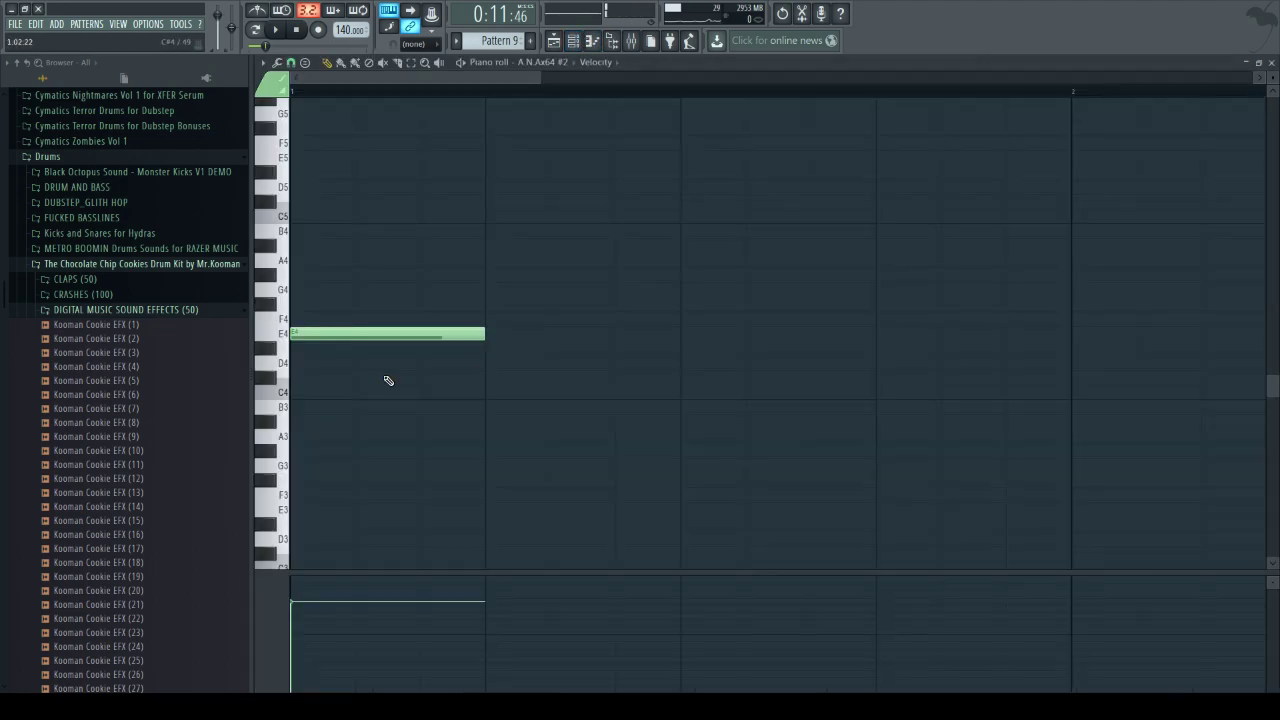
click(386, 377)
click(286, 337)
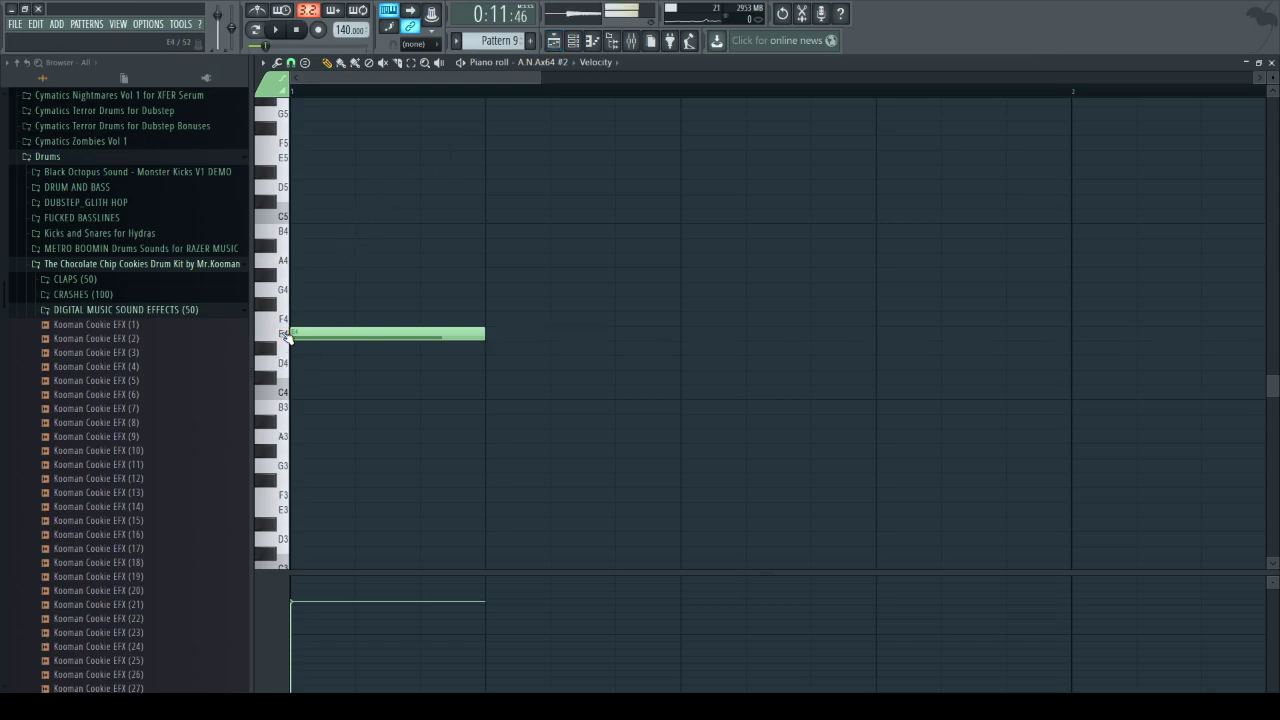
click(285, 233)
click(305, 334)
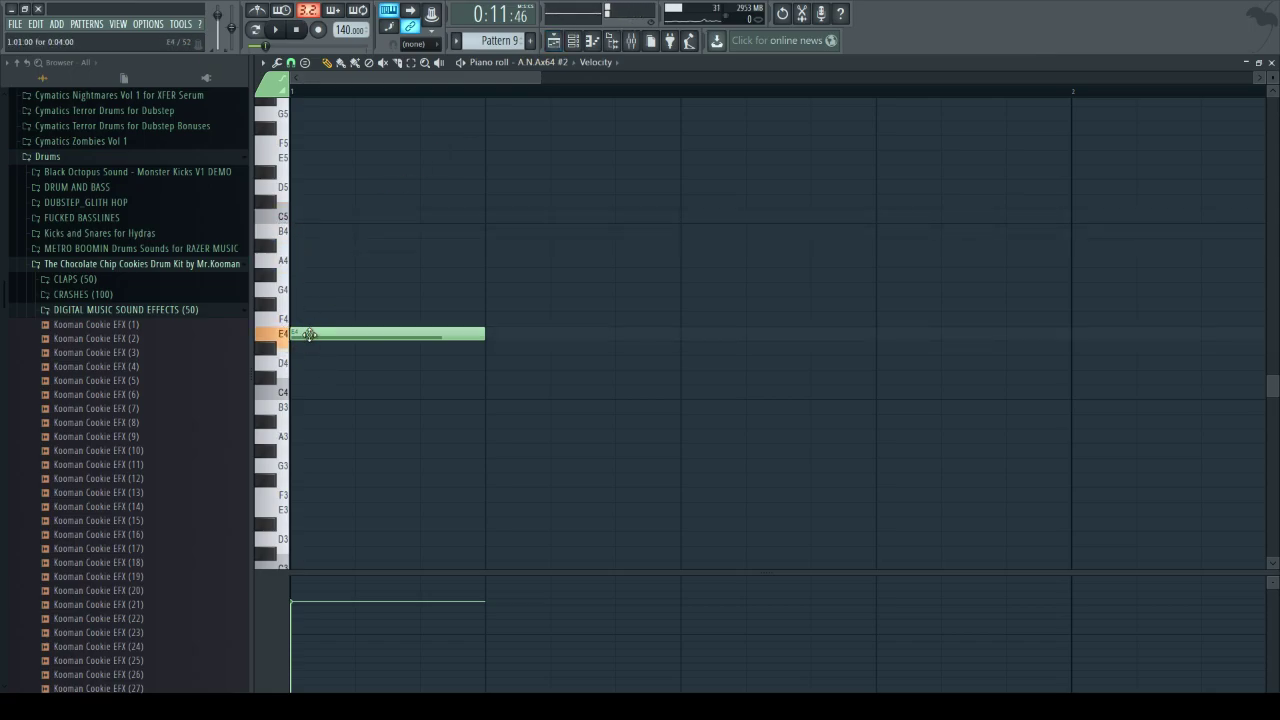
click(455, 217)
mouse_move(698, 263)
mouse_down()
mouse_move(684, 245)
mouse_move(711, 257)
mouse_up()
click(885, 224)
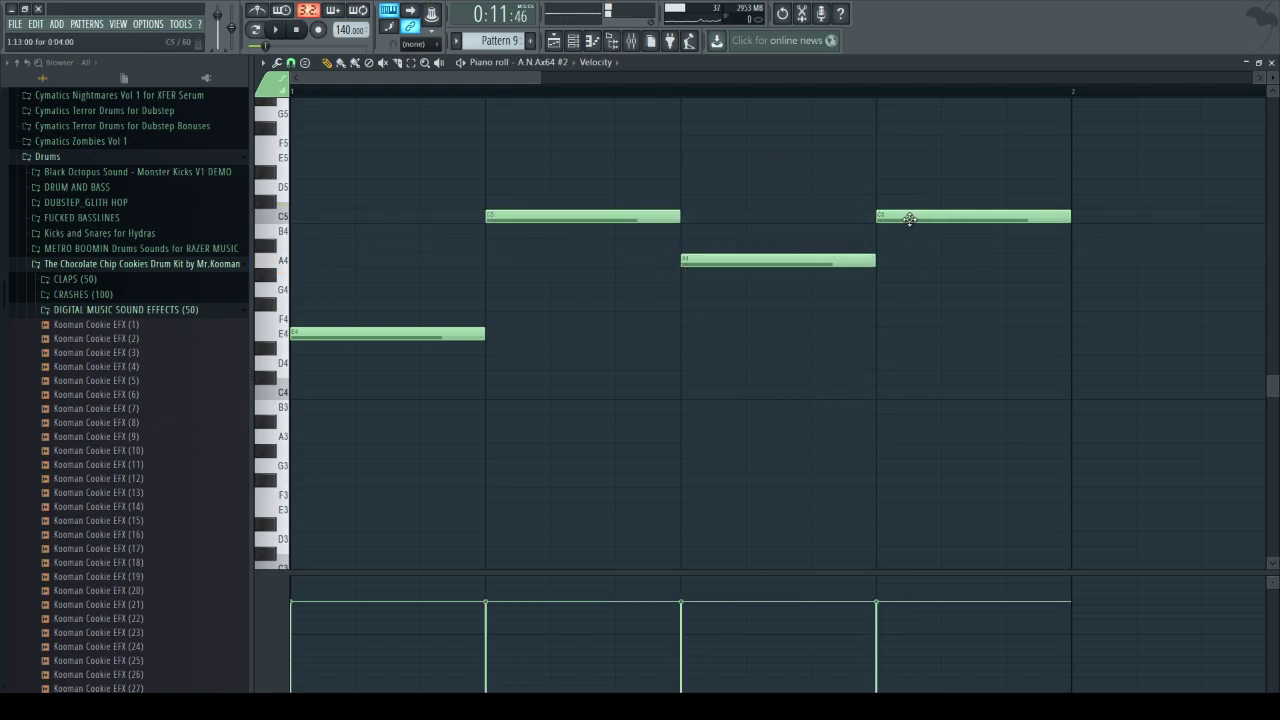
drag(916, 215, 908, 230)
- Play back Pattern 9, preview it in the playlist from between bars 7 and 8, and stop playback
click(276, 30)
click(298, 31)
click(552, 41)
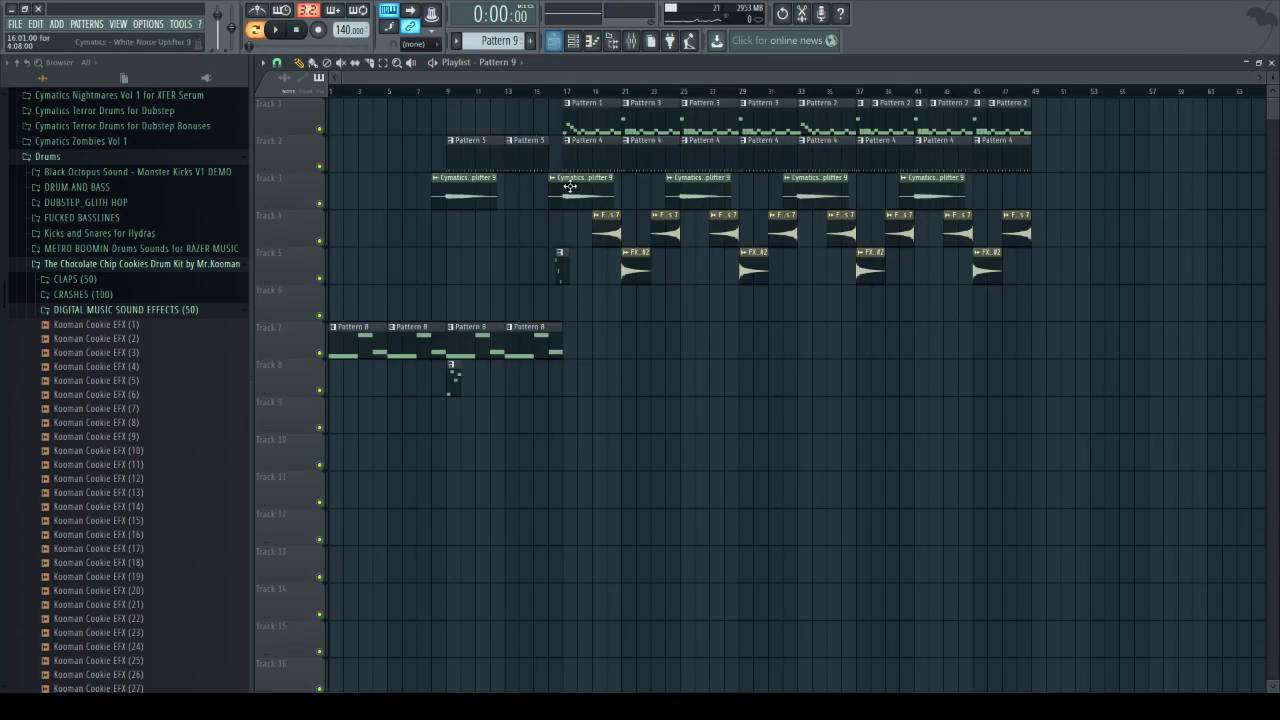
click(427, 91)
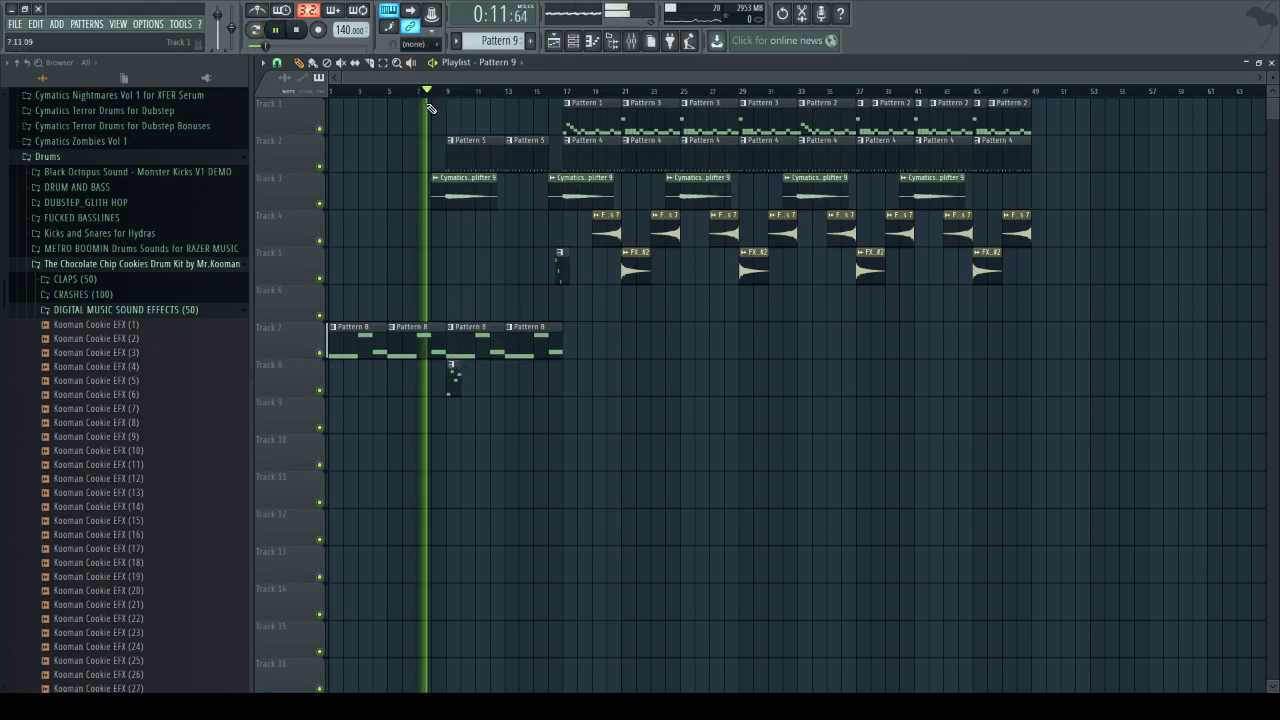
click(295, 33)
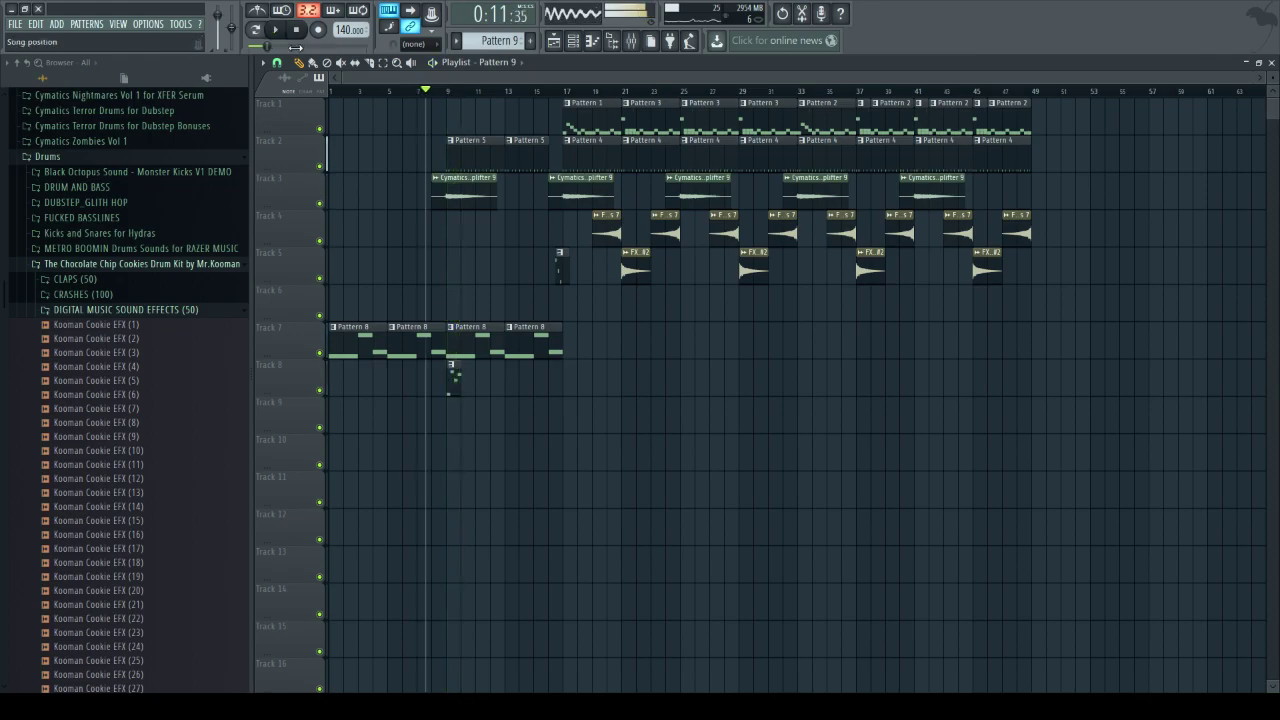
- Add a second Pattern 9 clip at bar 10 on track 8 and listen to the section
scroll(448, 370, up, 3)
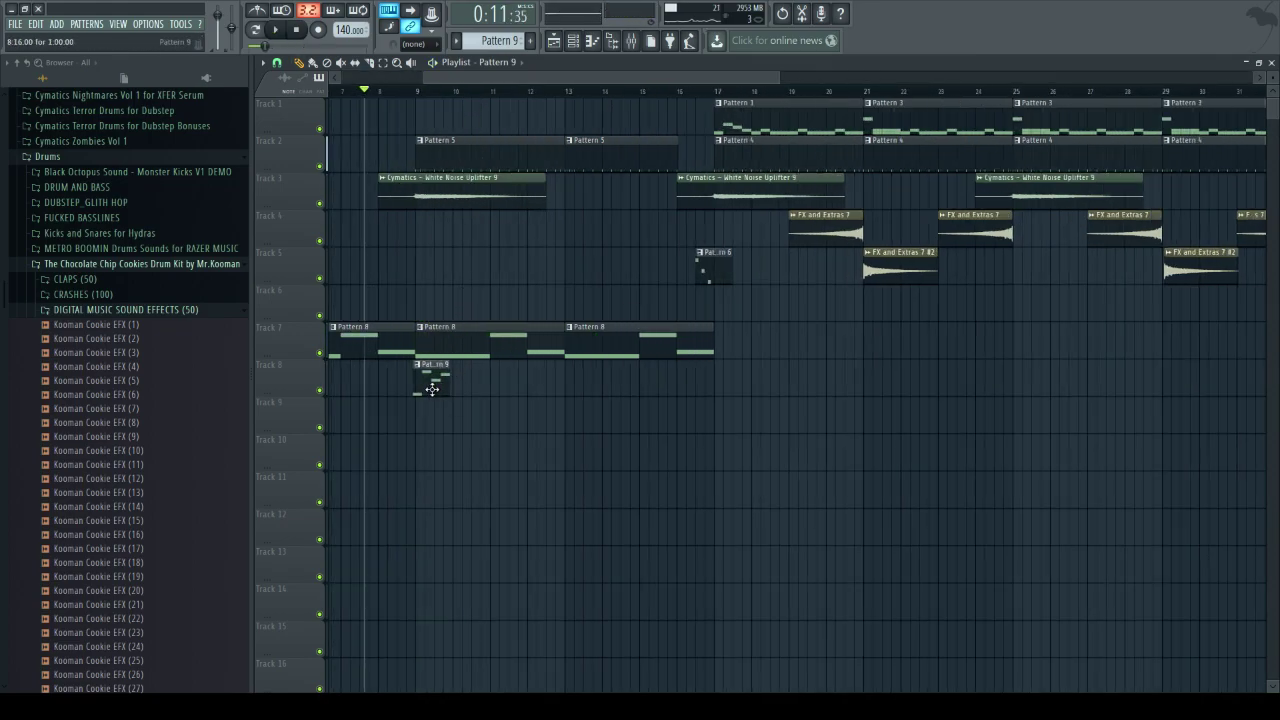
drag(434, 391, 474, 393)
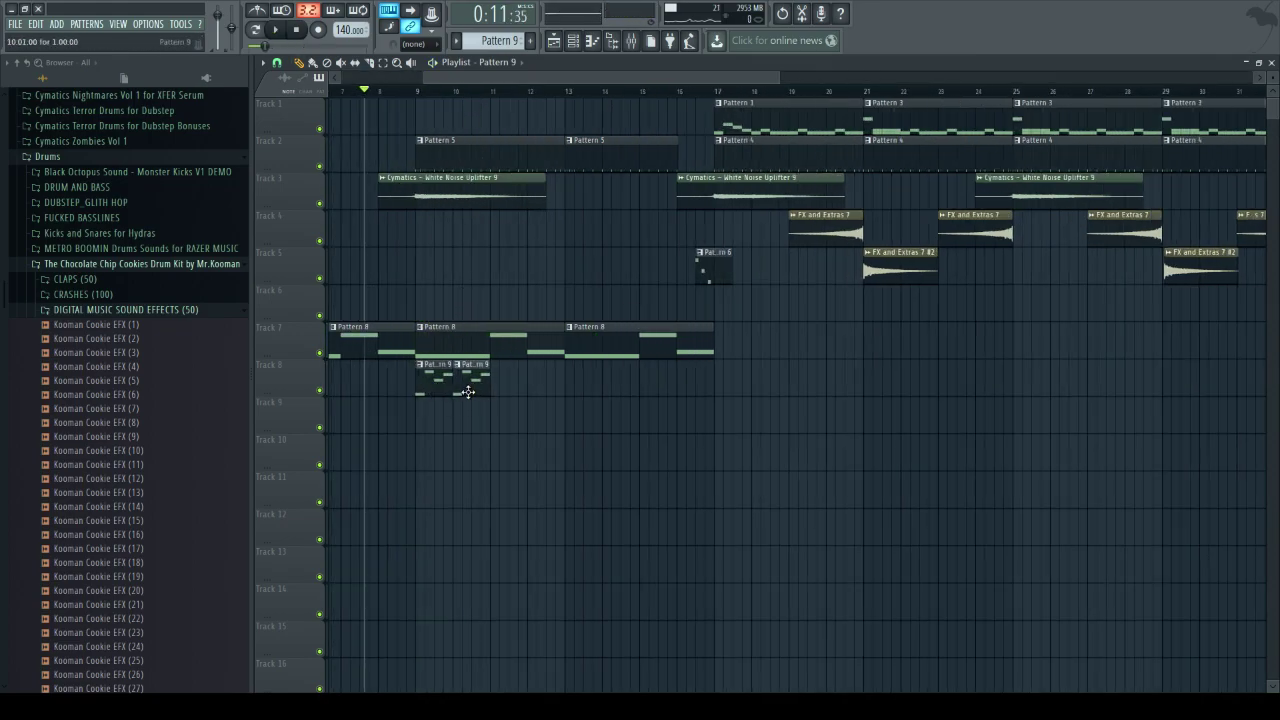
key(space)
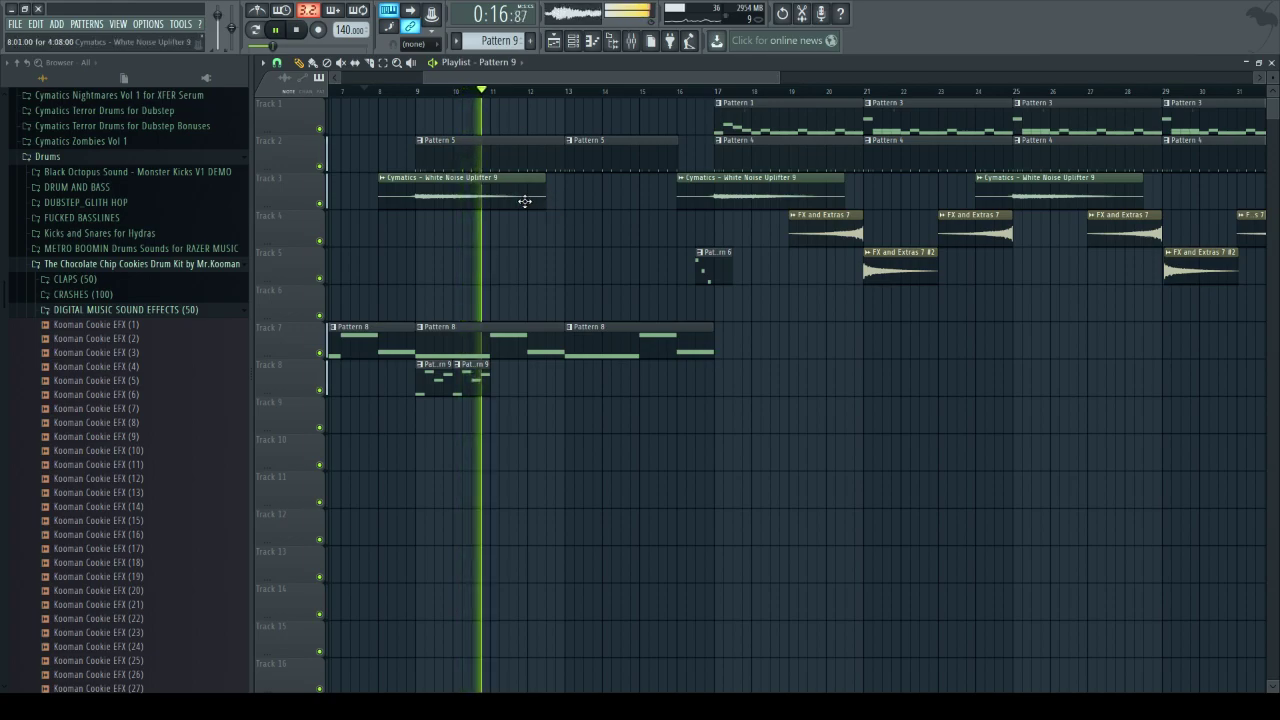
key(space)
- Place a third Pattern 9 clip at bar 11 on track 8 and make it unique
click(501, 384)
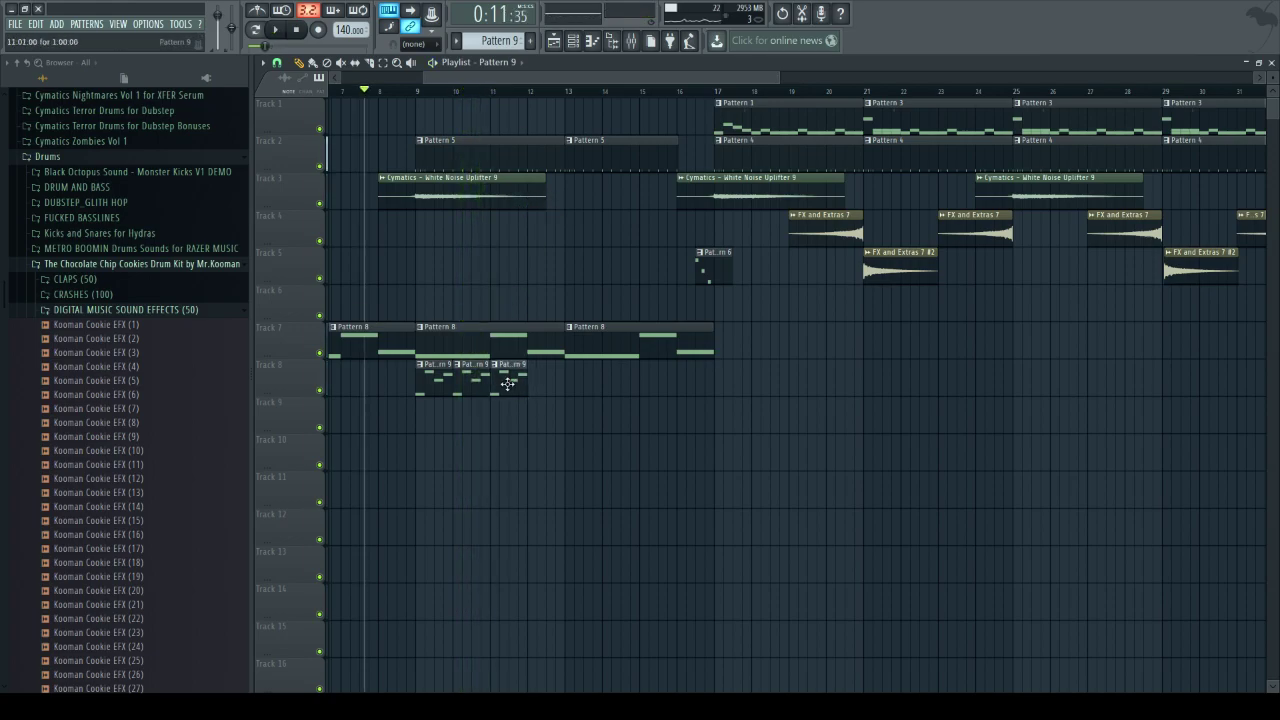
click(495, 368)
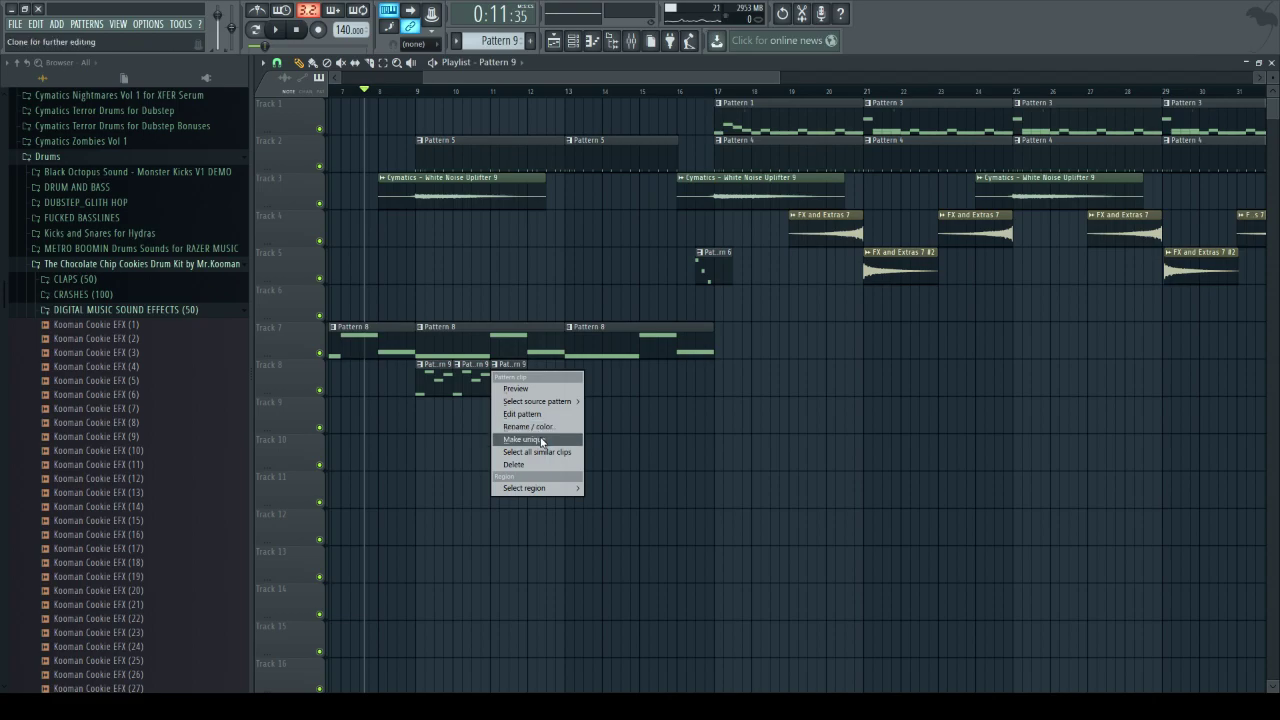
click(541, 441)
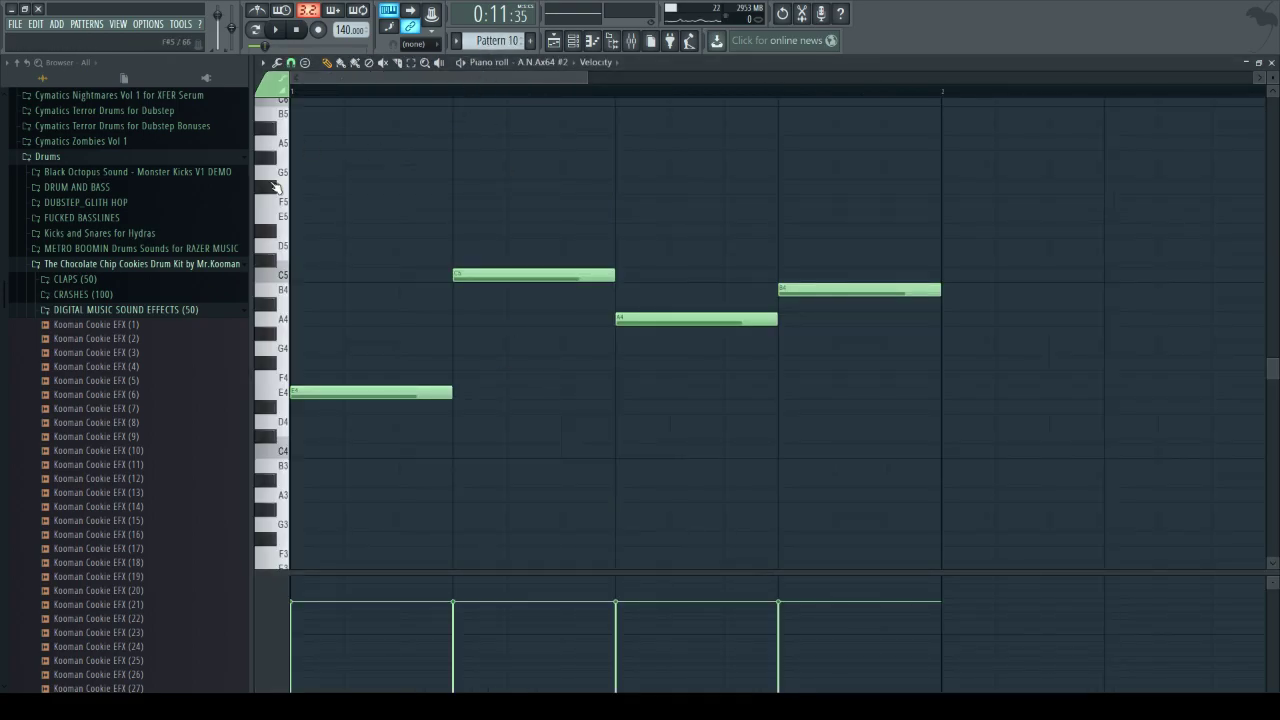
- In Pattern 10, switch to pattern mode, replace the beat 1 E4 with E5 and lower the beat 2 note to B4
click(291, 218)
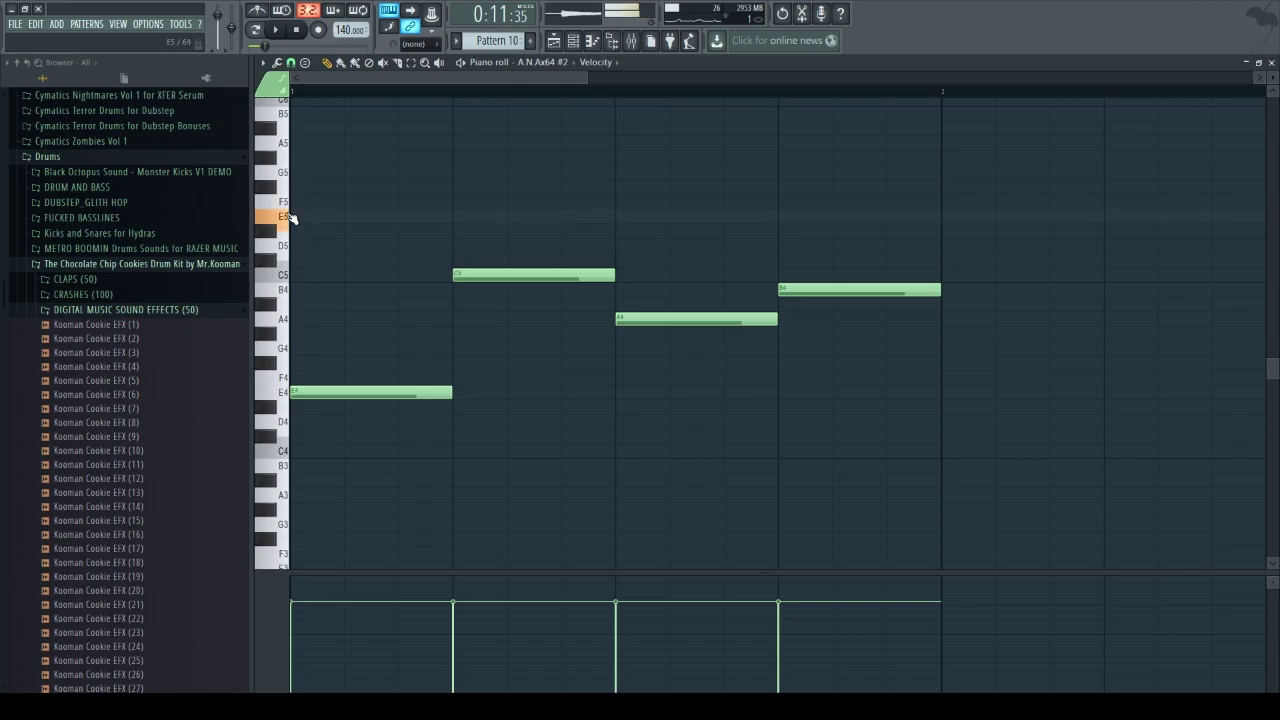
click(274, 31)
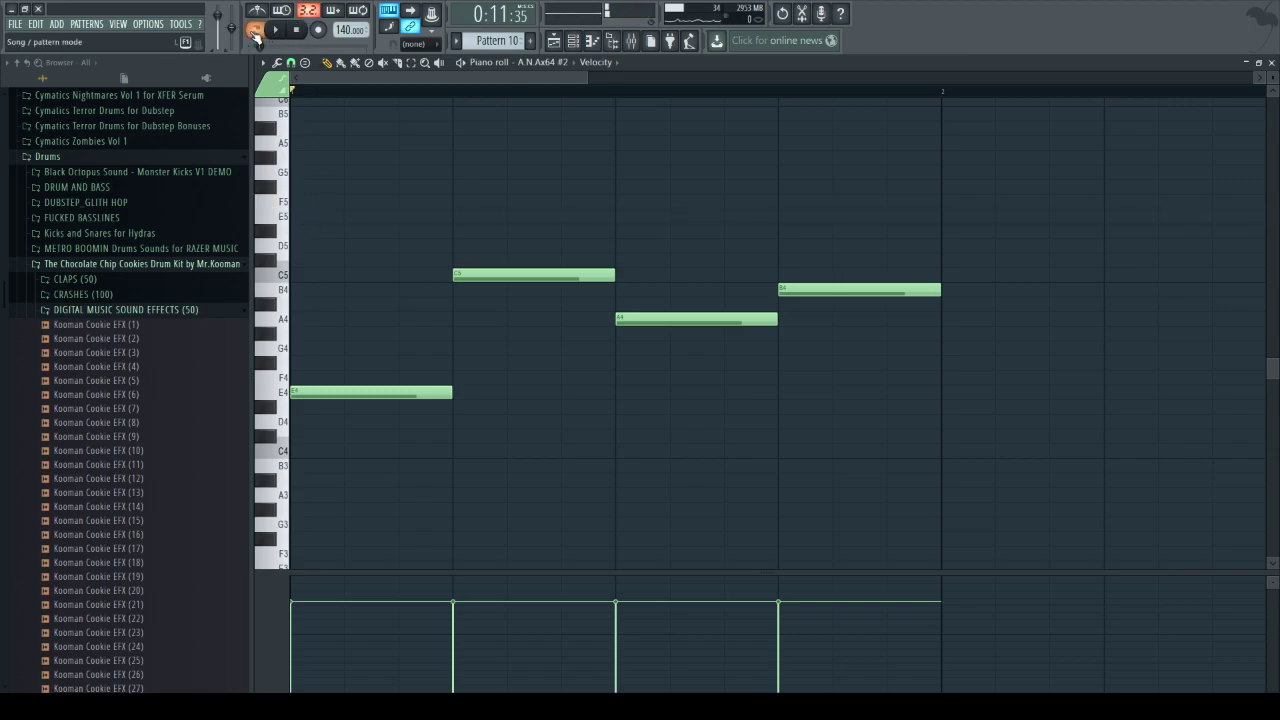
click(297, 31)
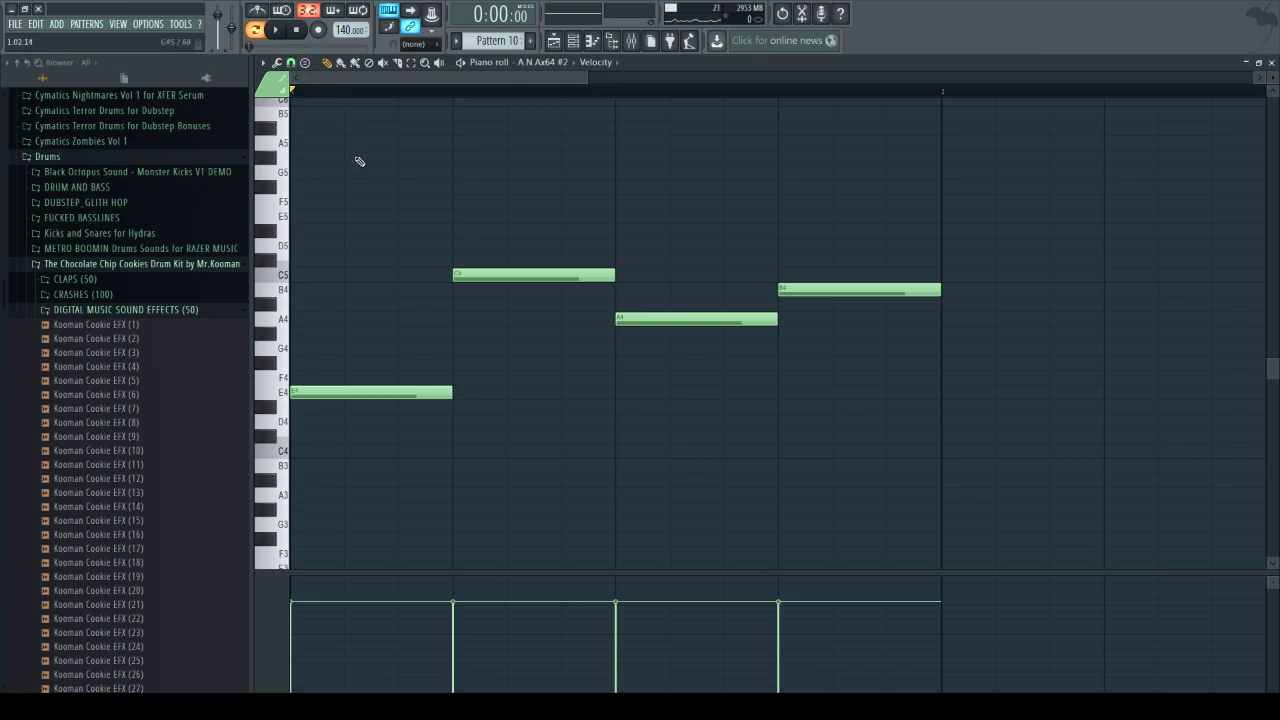
click(300, 275)
drag(300, 275, 299, 216)
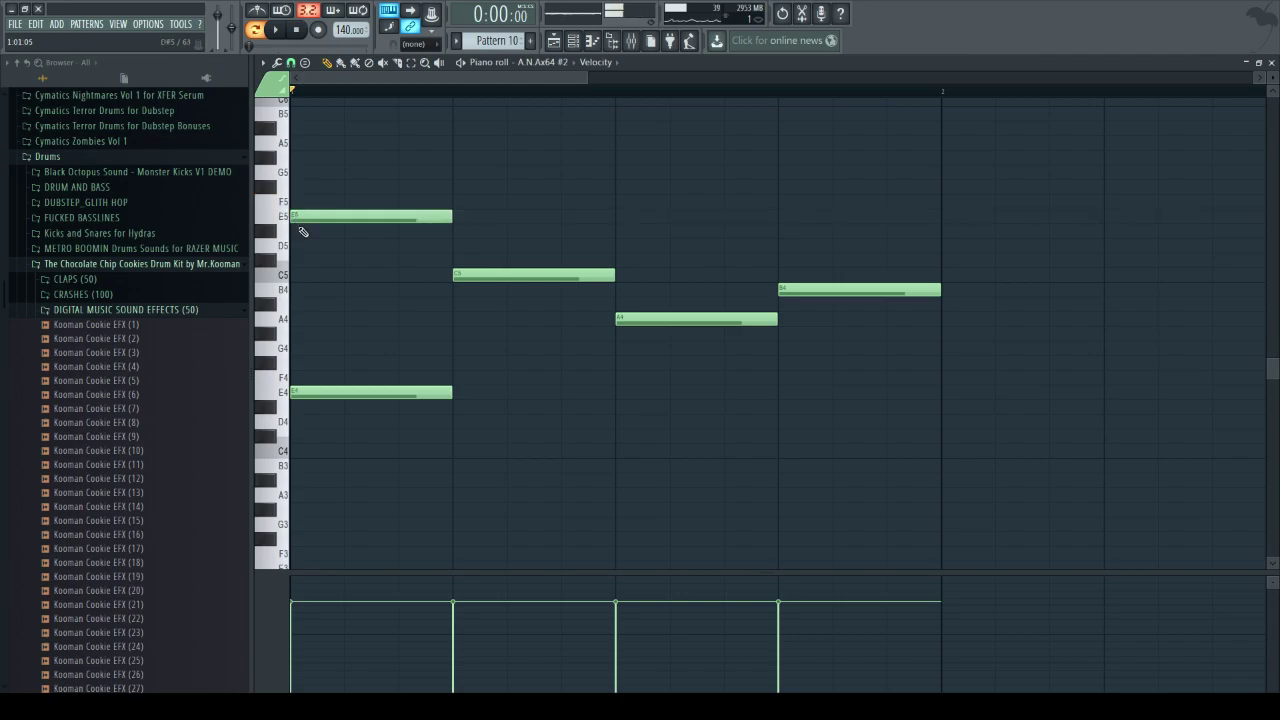
right_click(372, 391)
drag(461, 278, 463, 297)
- In Pattern 10, replace the beat 3 A4 with a one-beat C5 and delete the B4 on beat 4
click(619, 261)
drag(619, 261, 616, 275)
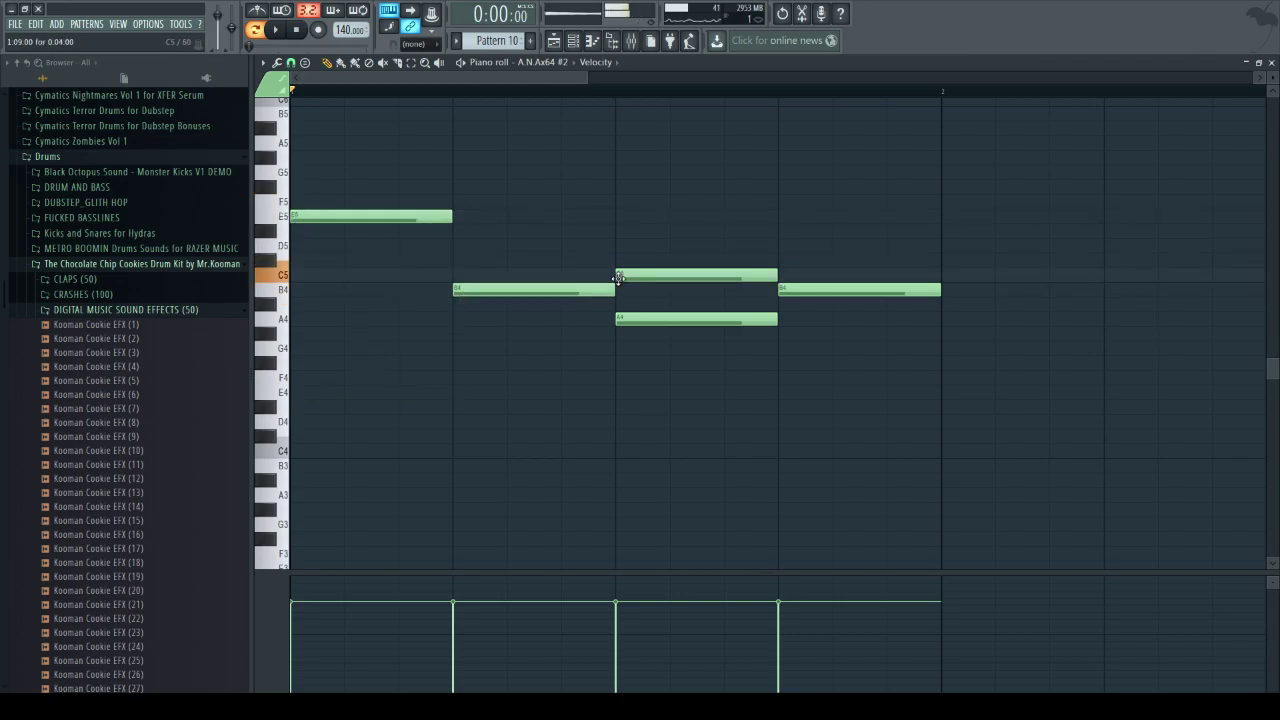
right_click(625, 319)
right_click(805, 290)
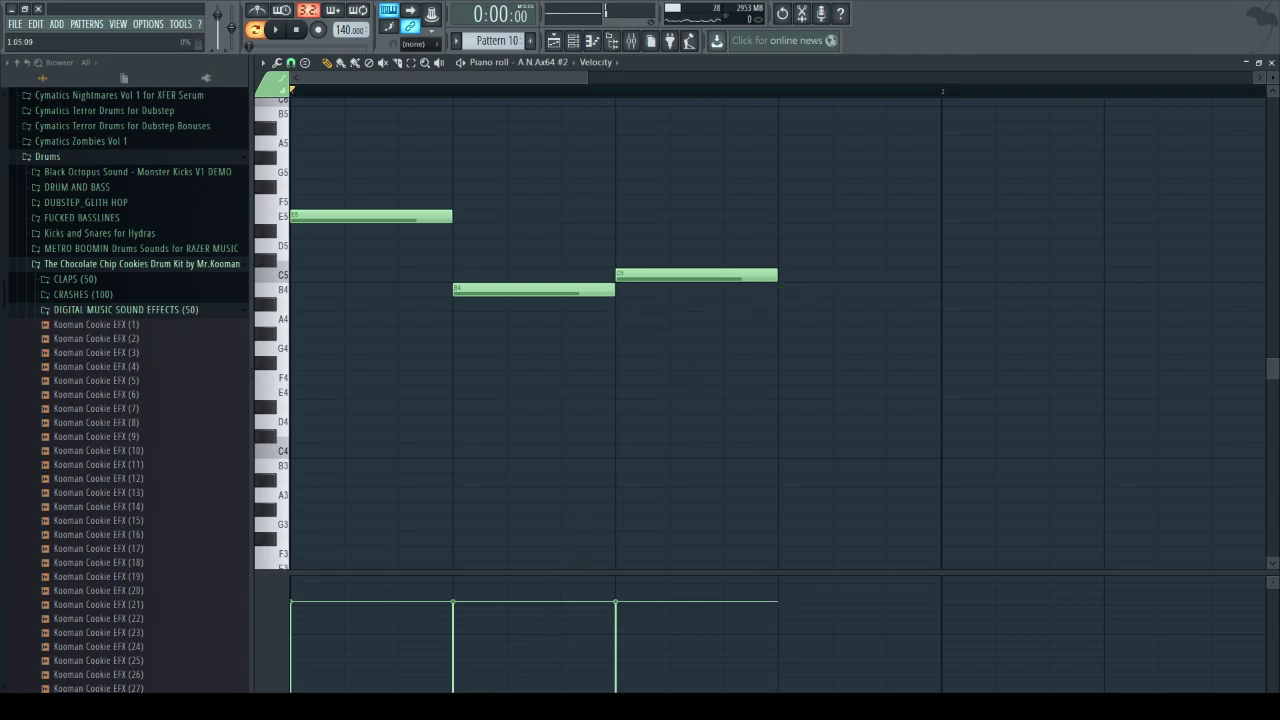
- Draw a one-beat A4 note on beat 4 of Pattern 10 and play the pattern
key(alt+Tab)
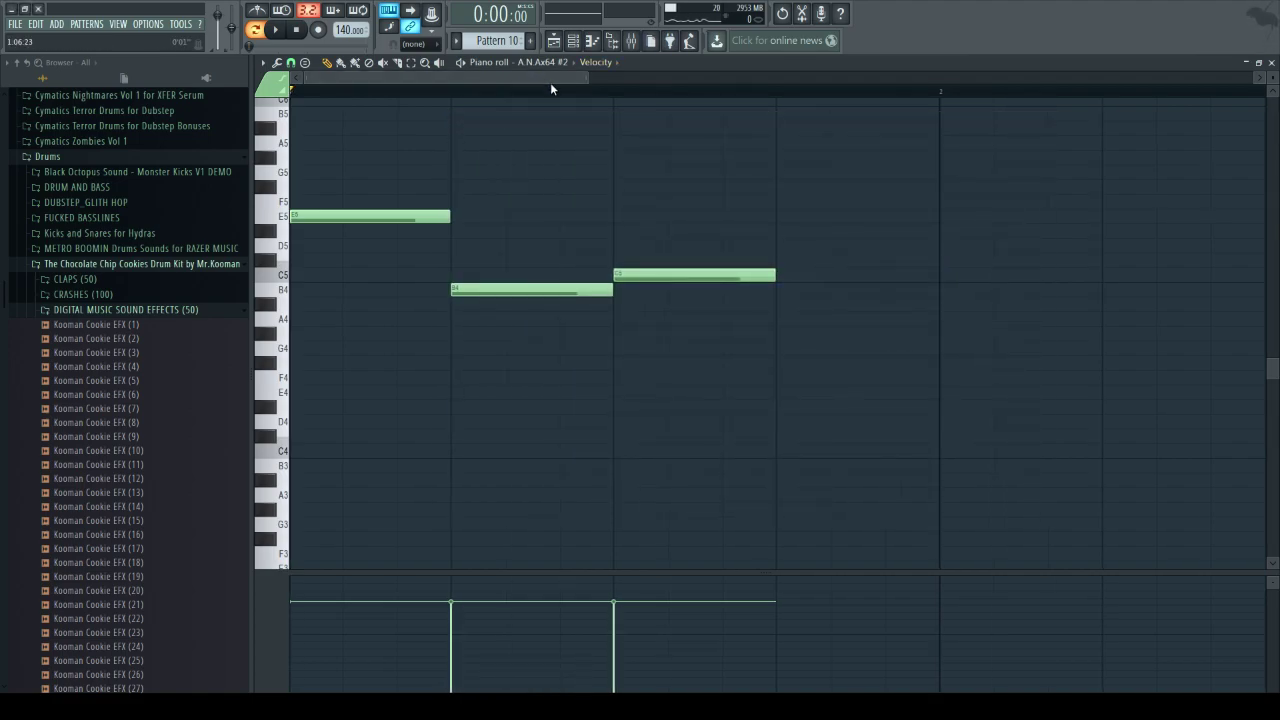
click(548, 91)
key(space)
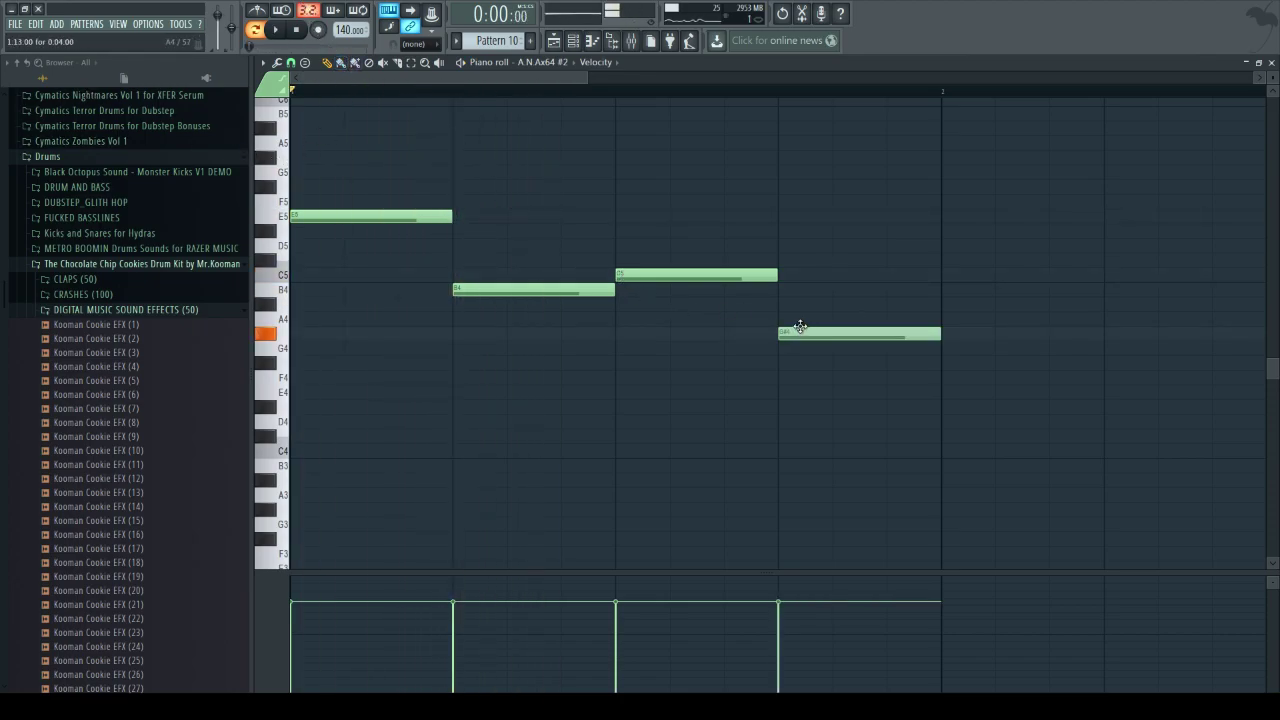
drag(804, 332, 806, 317)
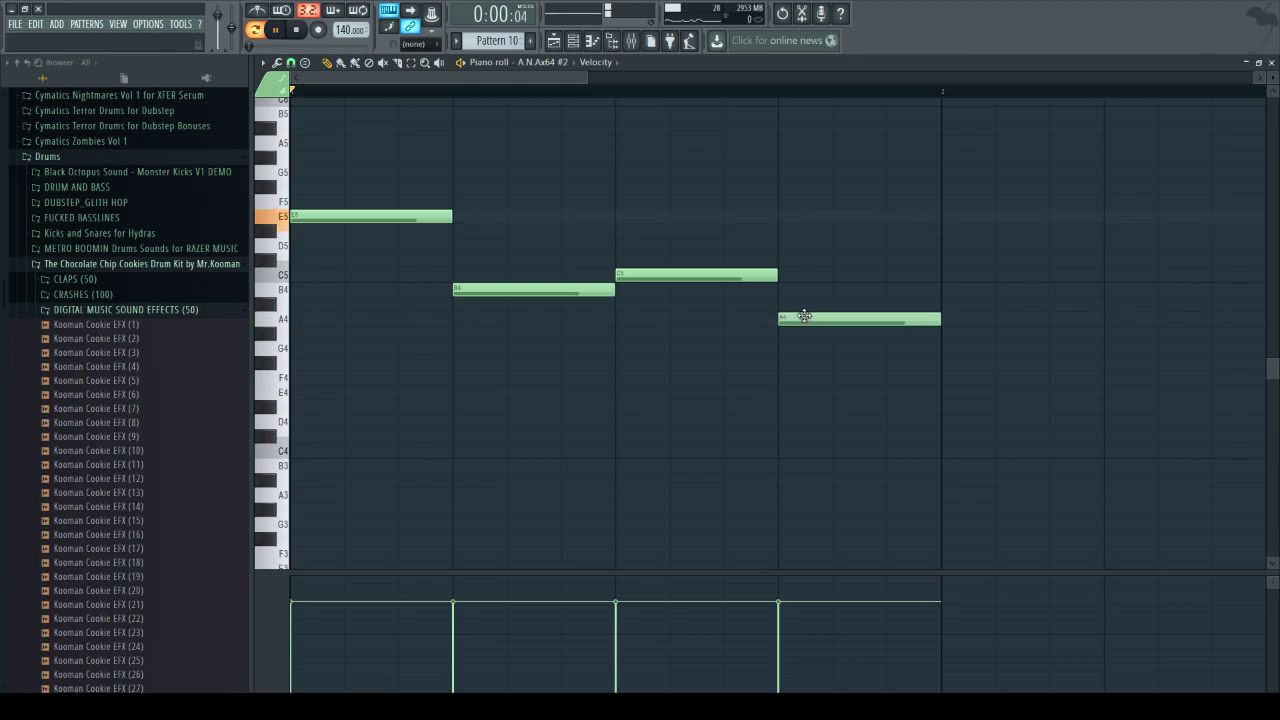
- Stop Pattern 10, review Pattern 9's notes, and play the arrangement from just before bar 9 to hear the pluck clips
key(space)
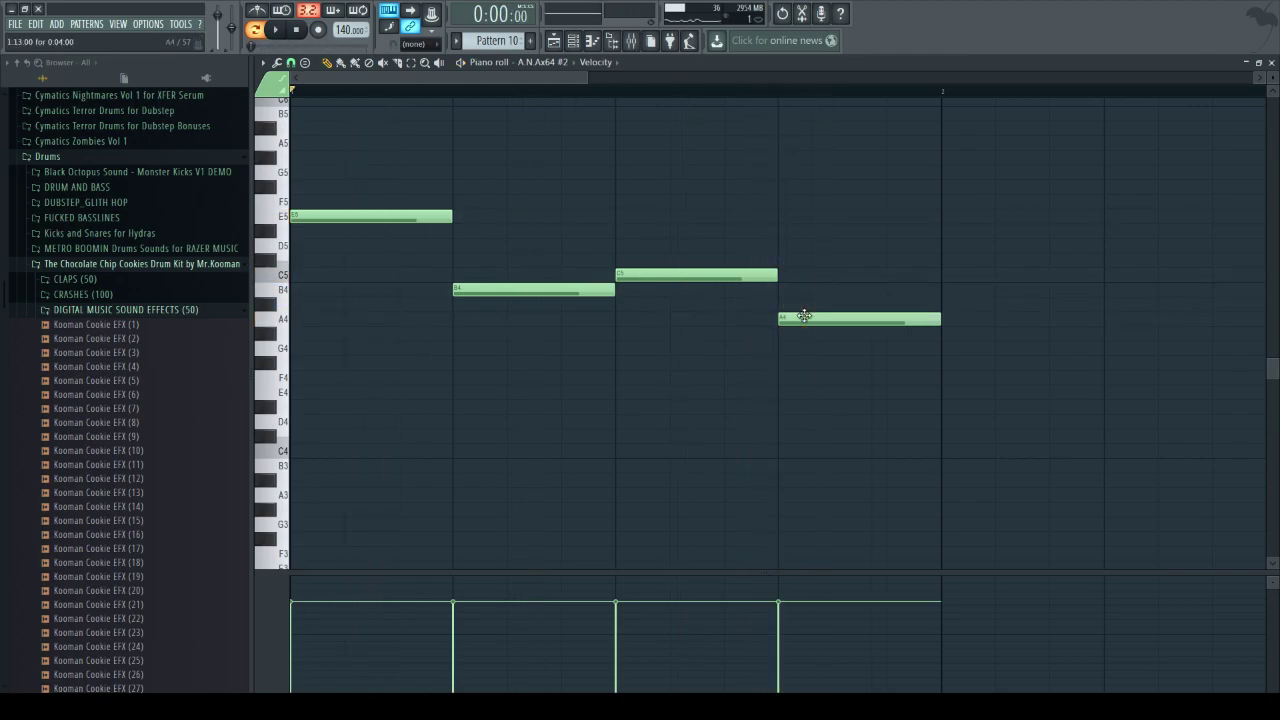
click(553, 42)
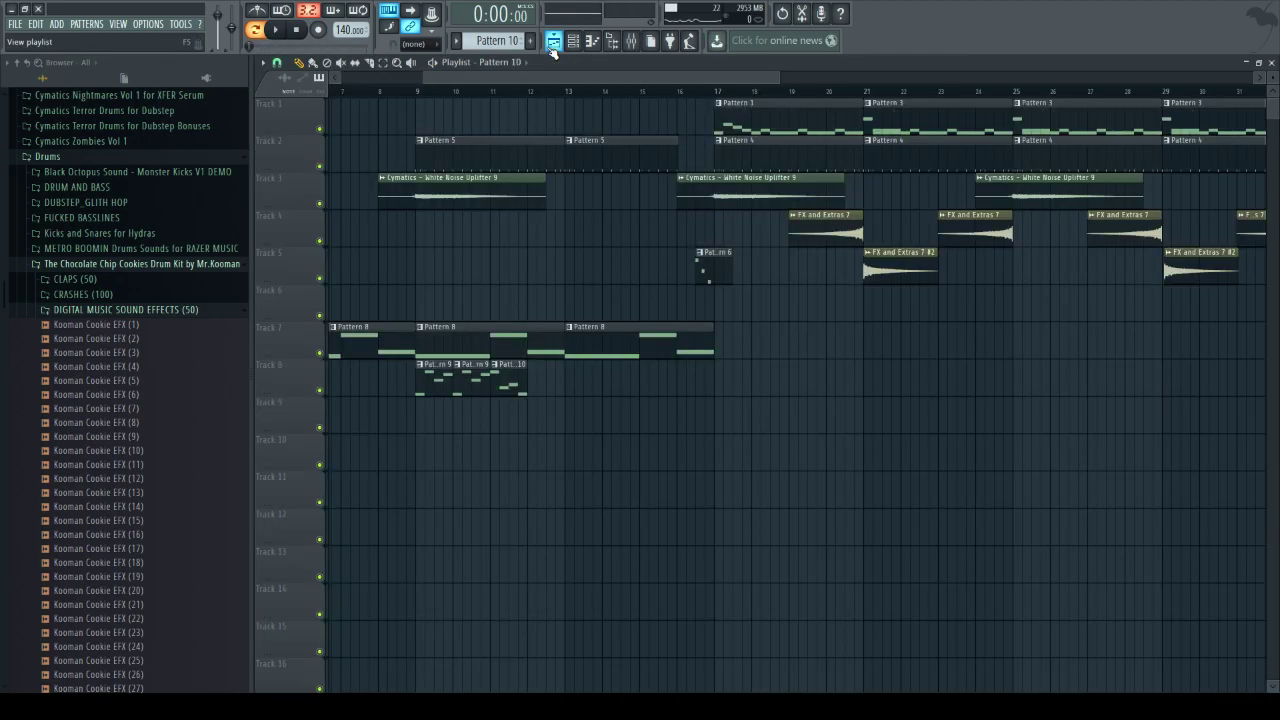
double_click(470, 379)
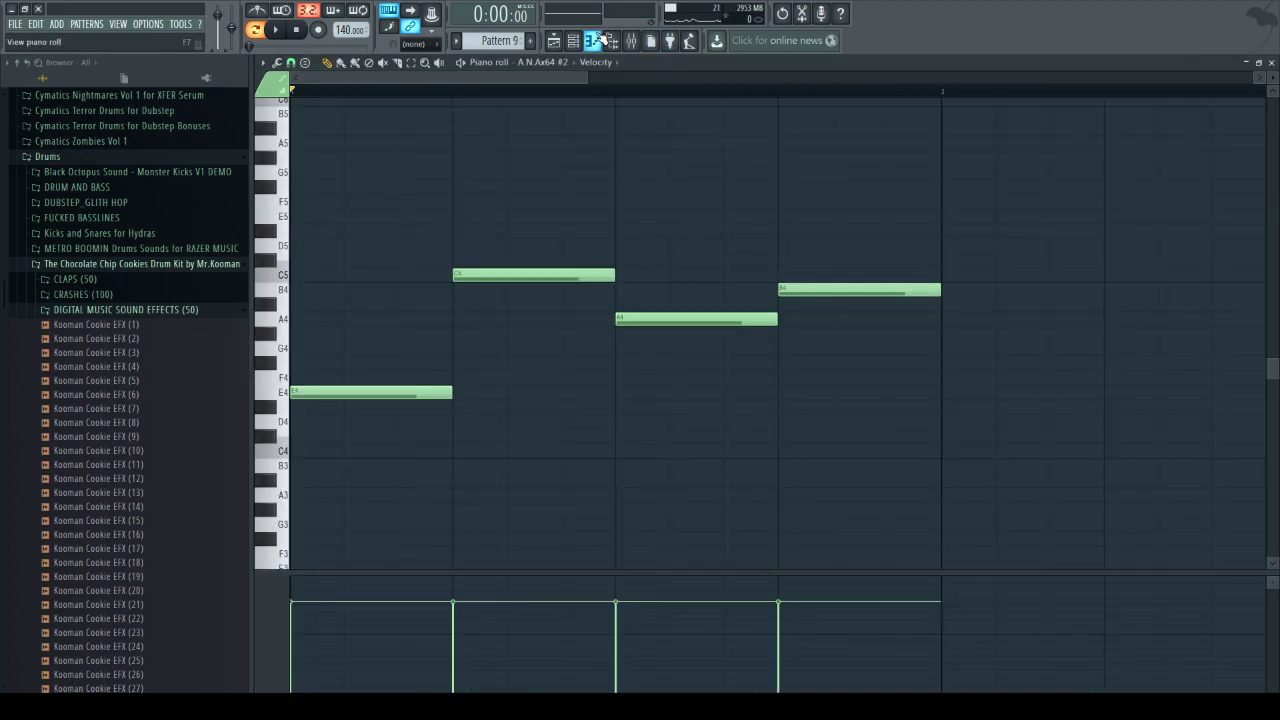
click(556, 42)
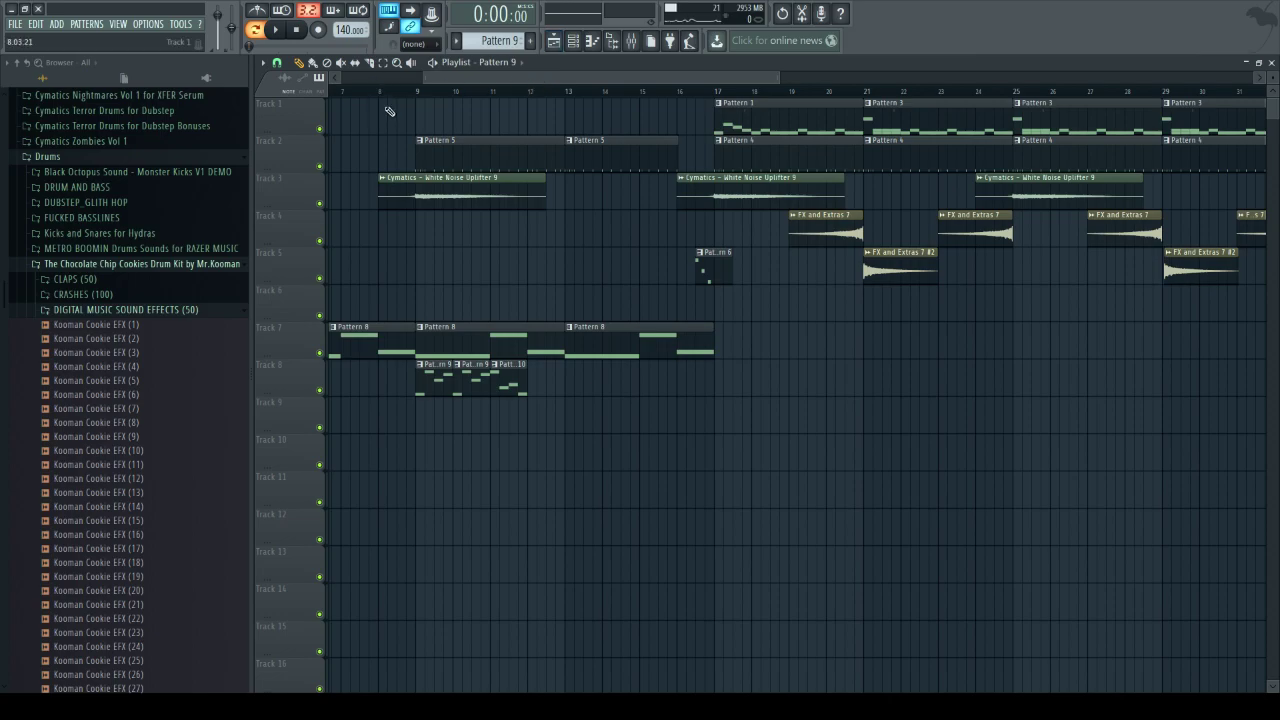
click(412, 72)
key(space)
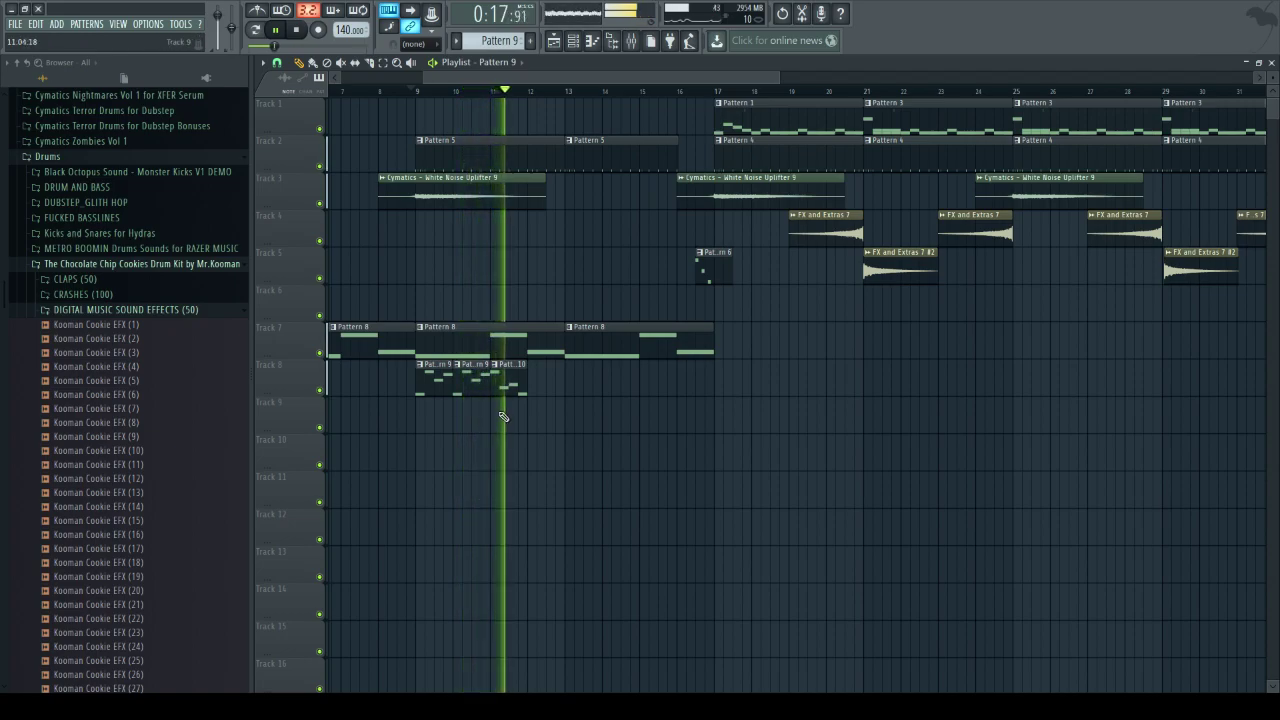
click(297, 30)
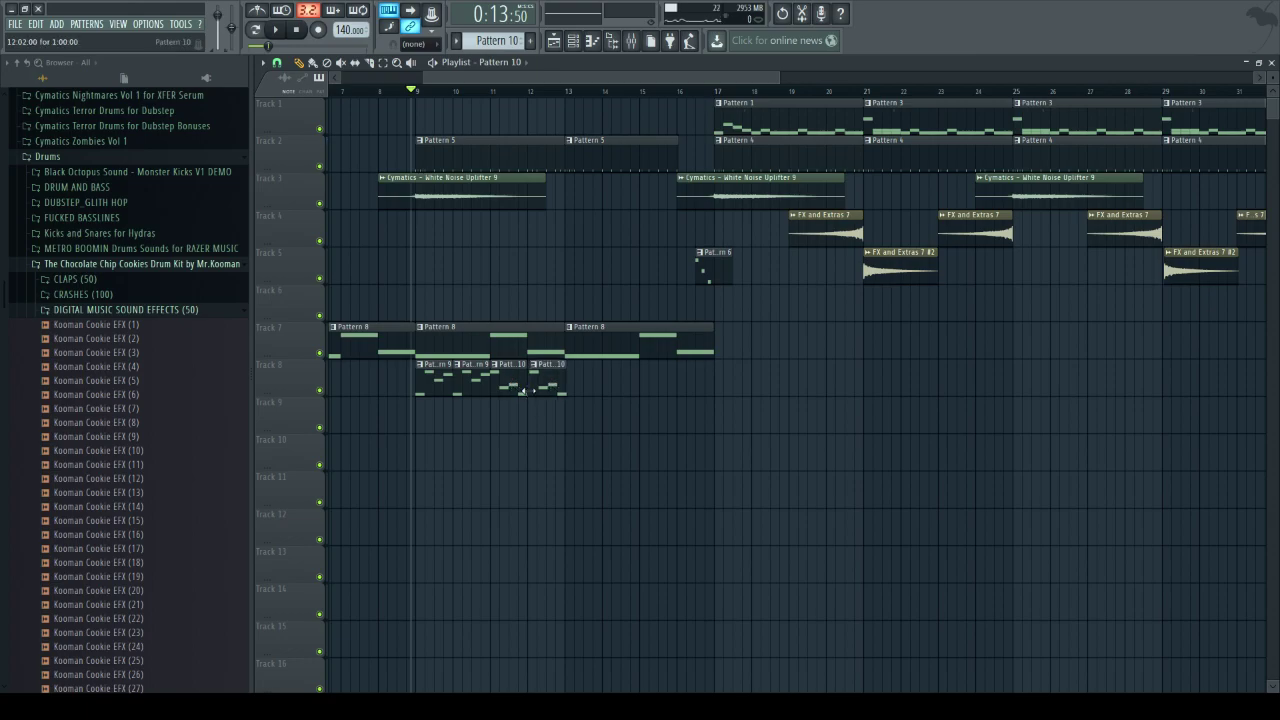
- Place a Pattern 10 clip at bar 12 on track 8, make it unique, and change its four notes to C5, D5, B4 and F4
right_click(531, 367)
click(562, 440)
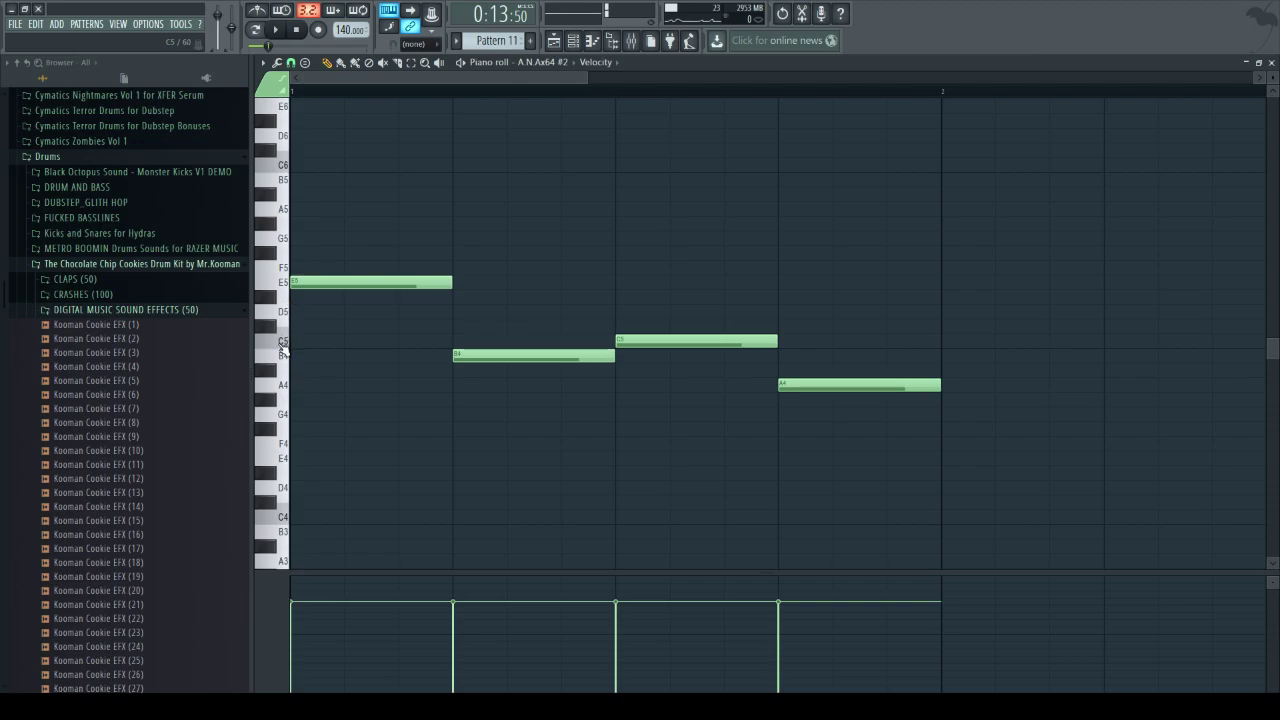
drag(470, 283, 455, 309)
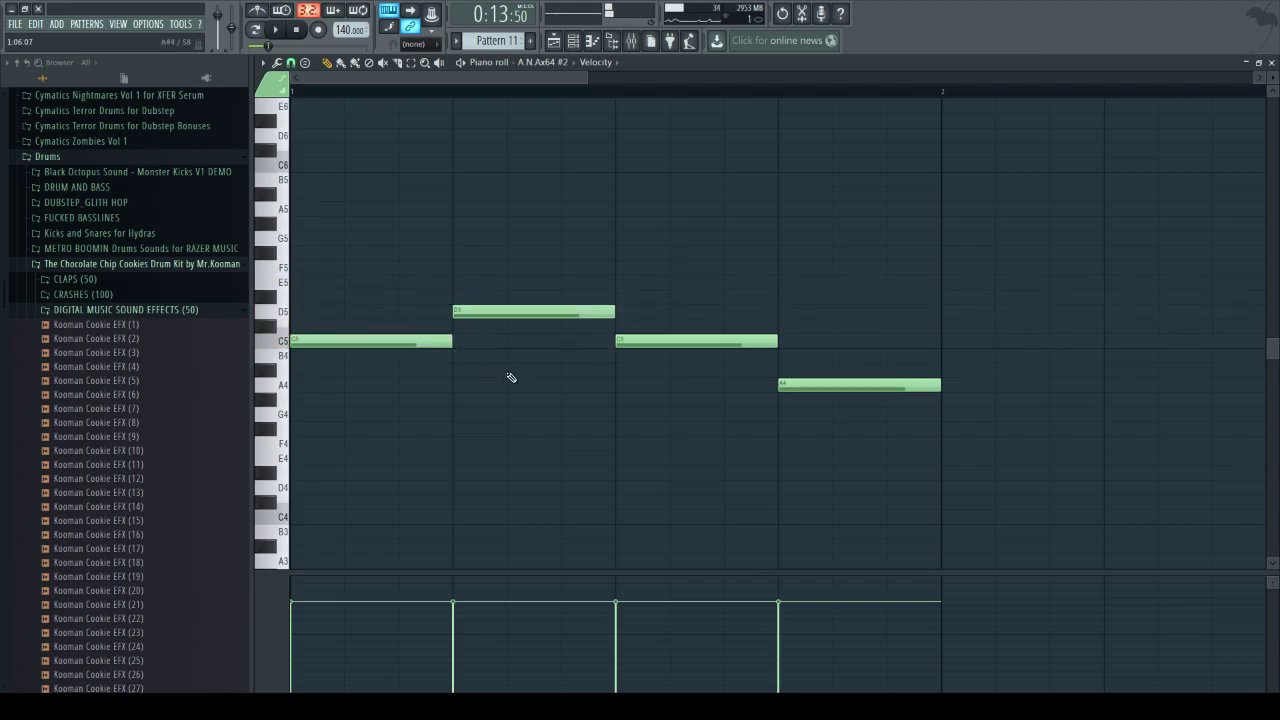
drag(638, 372, 638, 348)
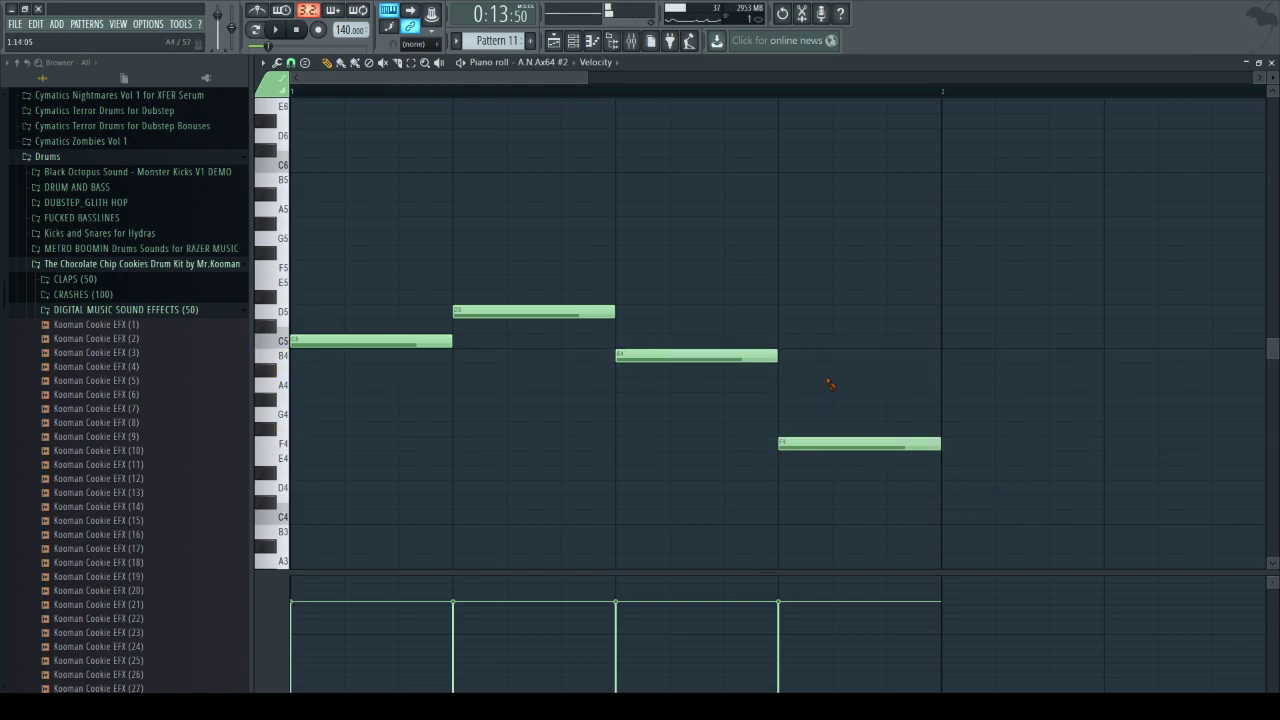
- Duplicate the four pluck clips in bars 9 to 12 on track 8 into bars 13 to 16
click(553, 42)
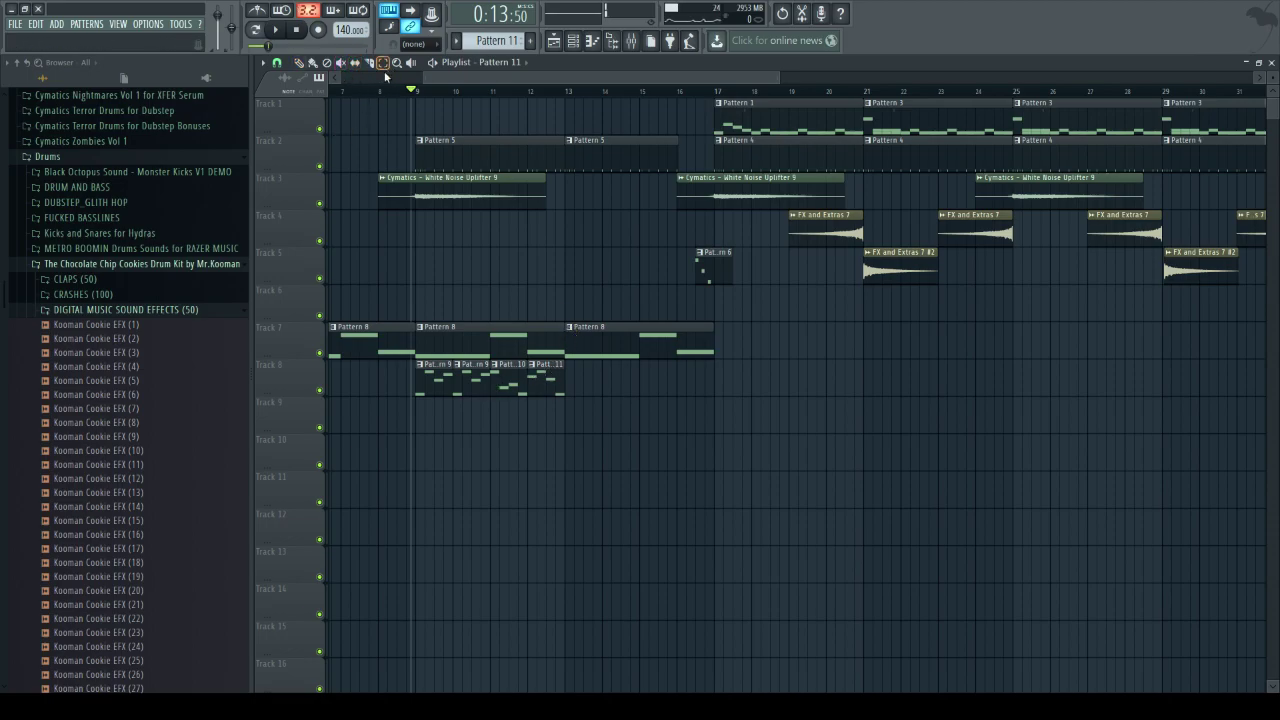
drag(580, 360, 388, 432)
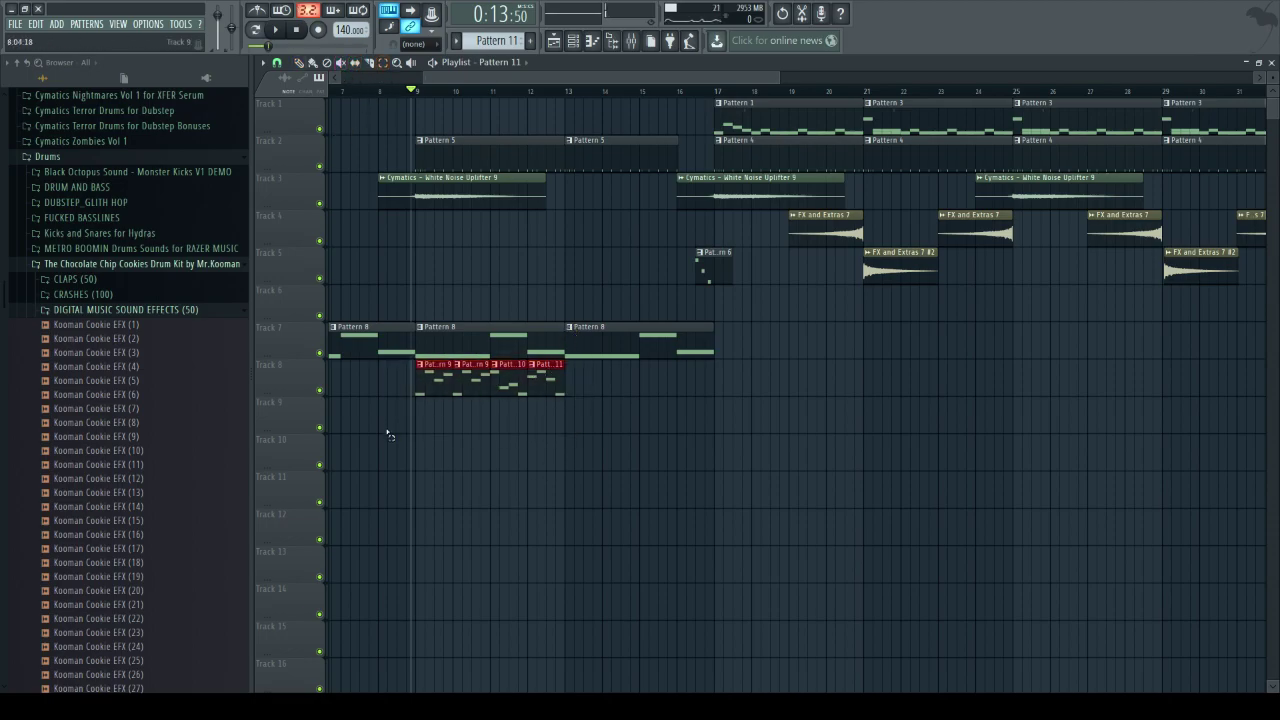
key(ctrl+b)
- Clear the time selection and play the arrangement from bar 1
drag(442, 94, 312, 78)
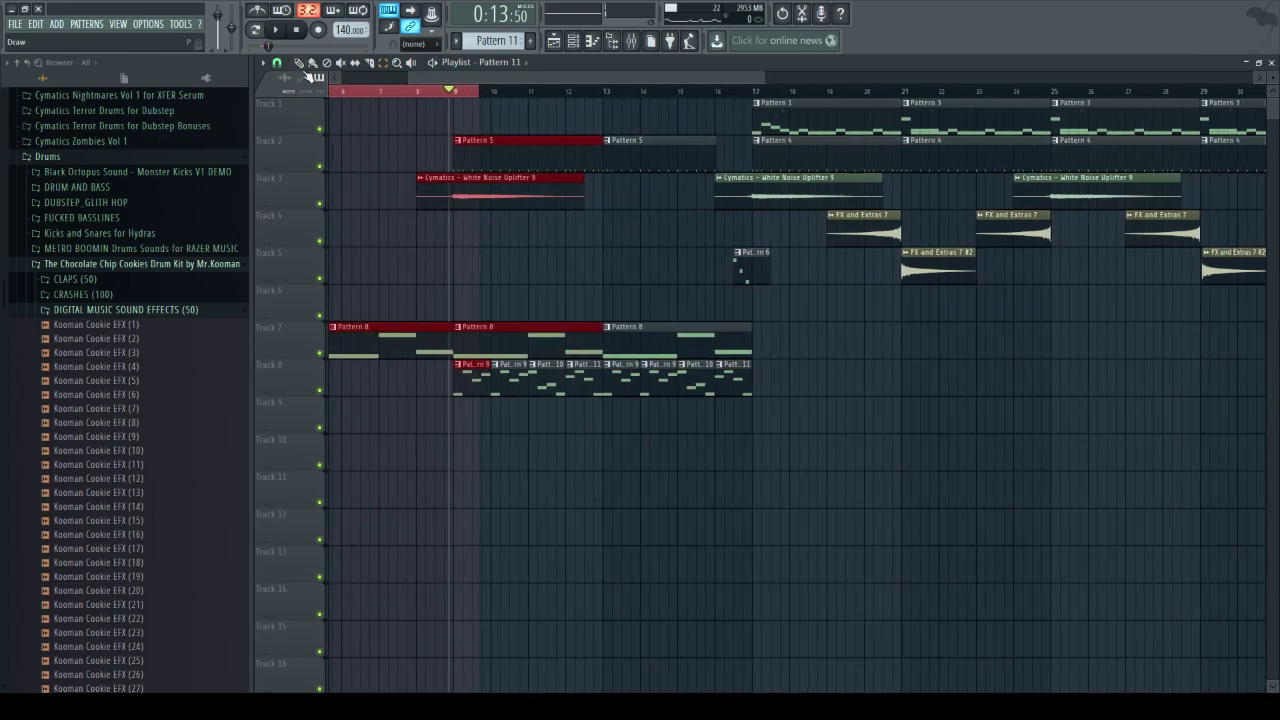
double_click(379, 97)
drag(410, 97, 110, 112)
key(space)
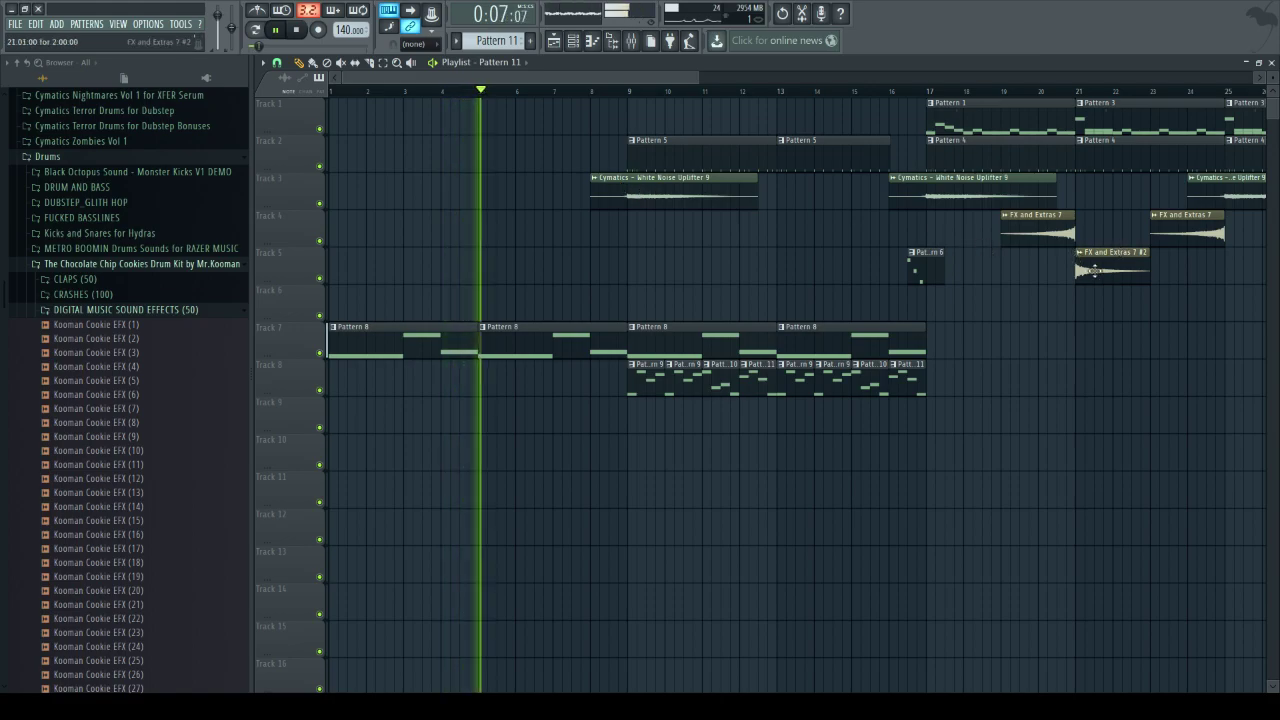
- Place FX and Extras 7 #2 clips at bars 1, 5 and 13 on track 4, plus an FX and Extras 7 clip at bar 15
click(340, 238)
click(484, 240)
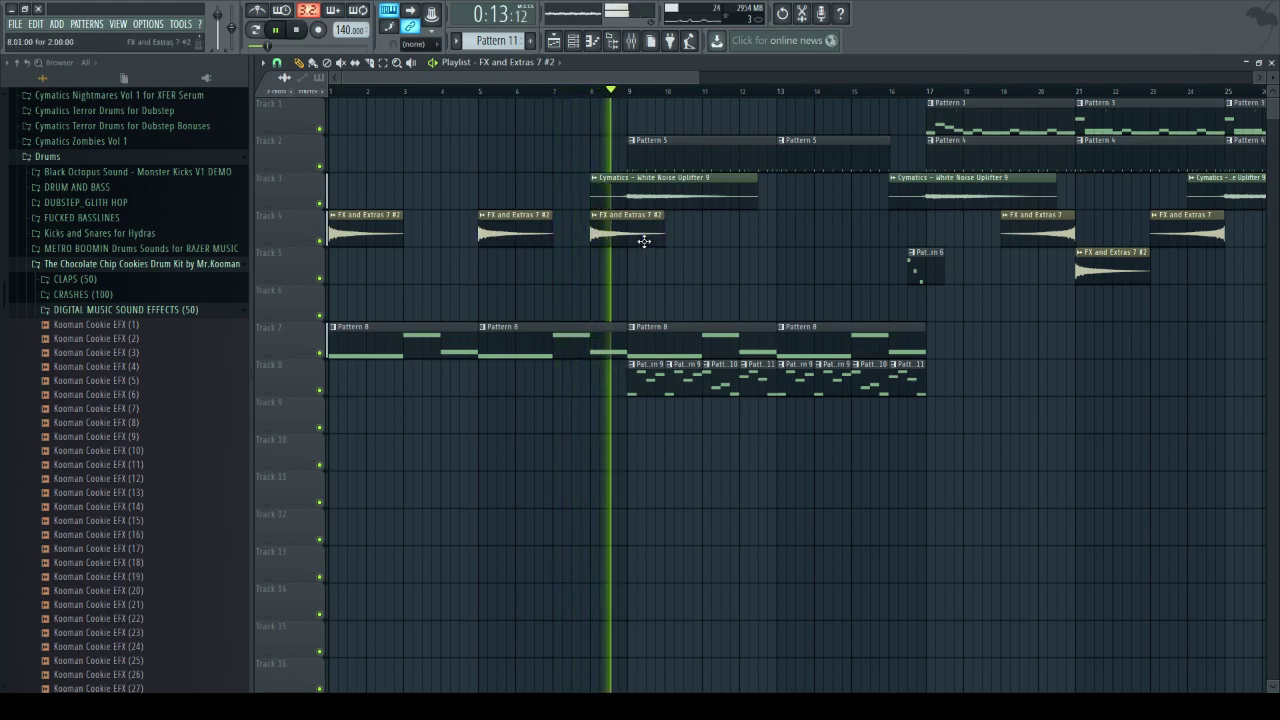
click(689, 234)
drag(689, 234, 811, 244)
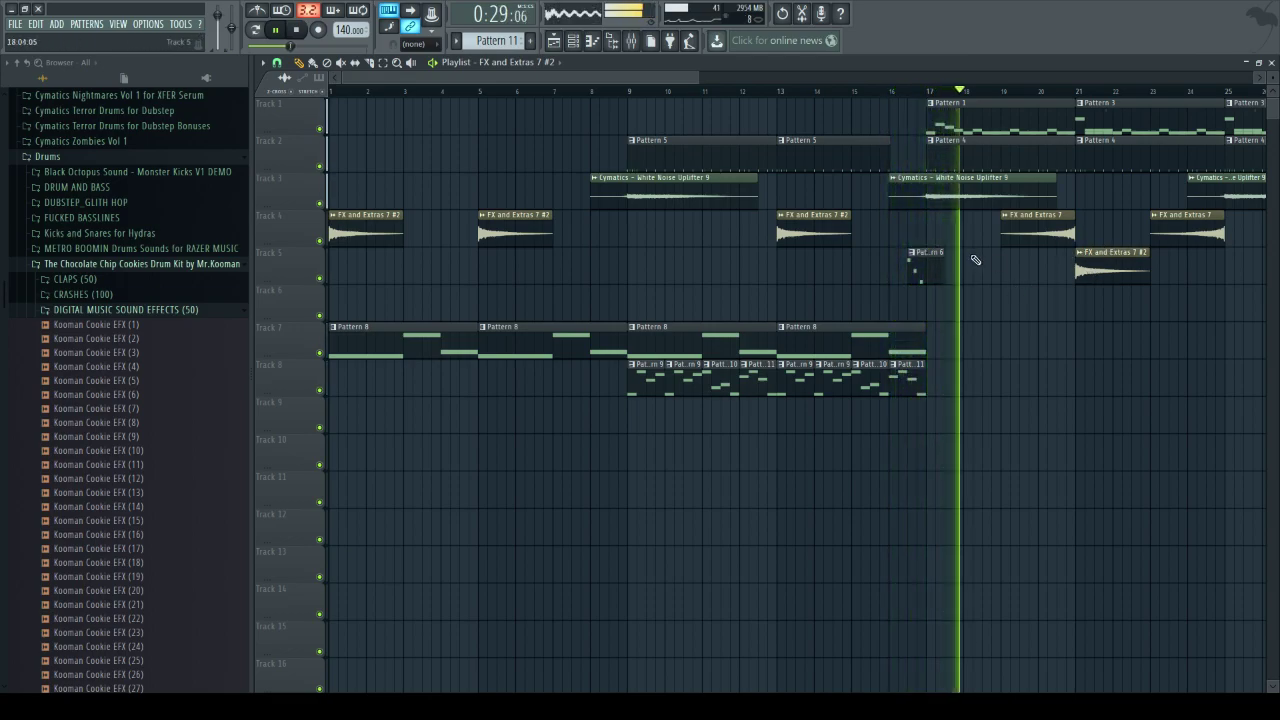
click(875, 234)
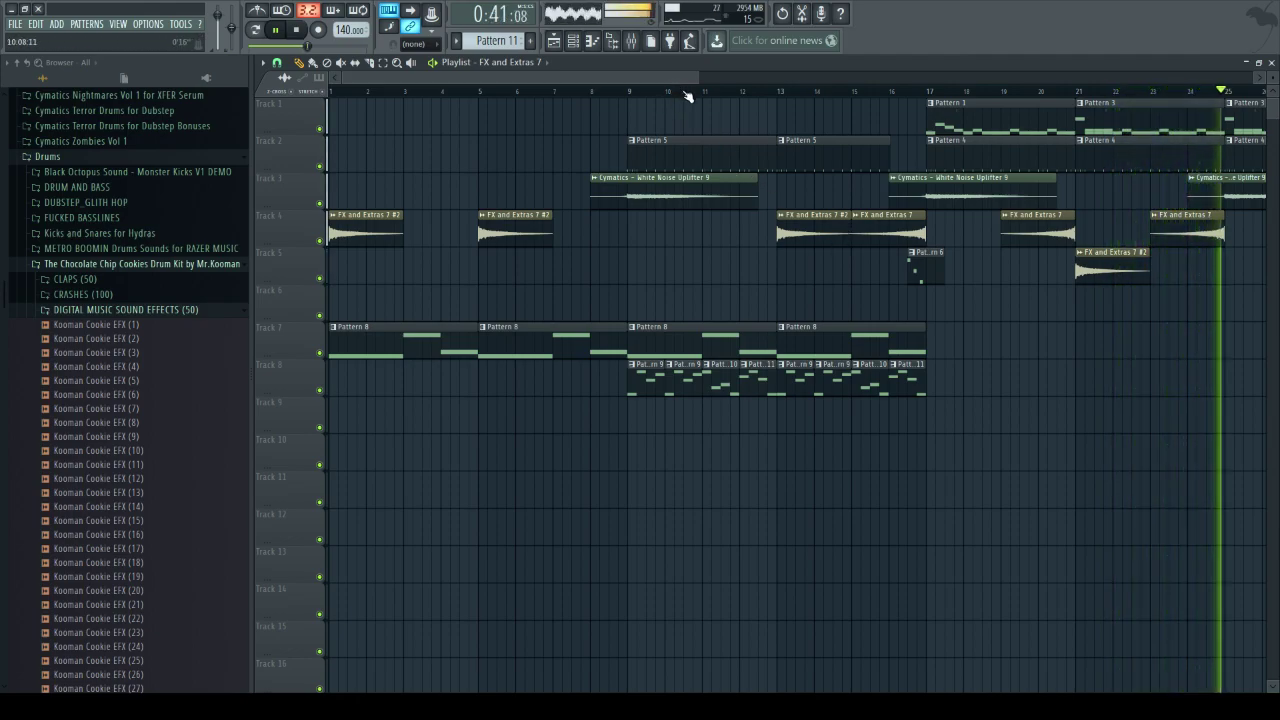
key(alt+Tab)
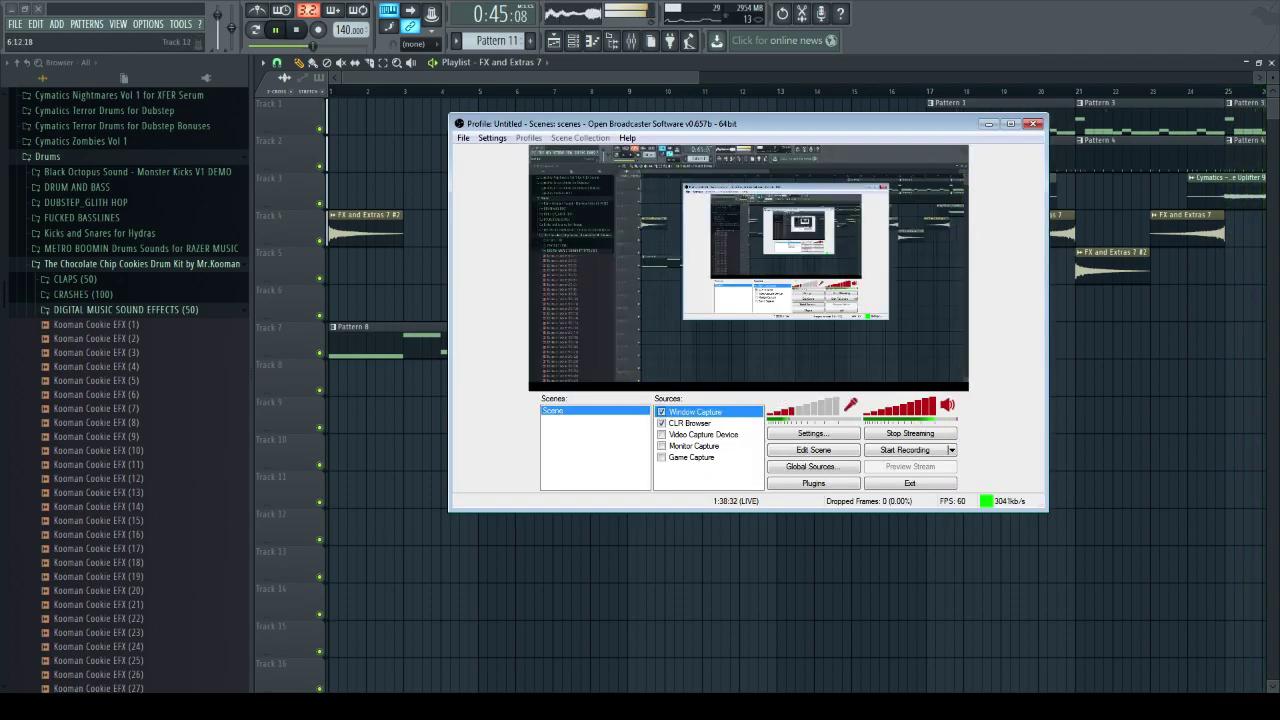
key(alt+Tab)
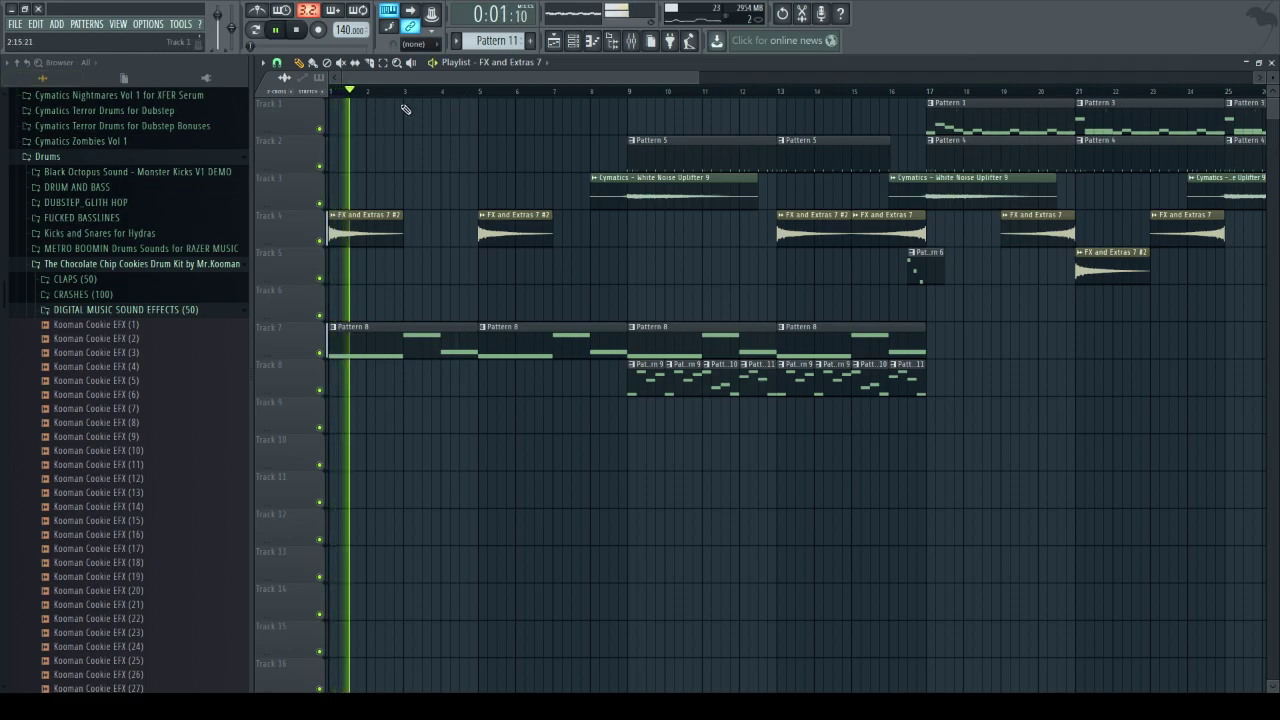
- Place FX and Extras 7 clips at bars 3, 7 and 11 on track 5
scroll(417, 80, down, 3)
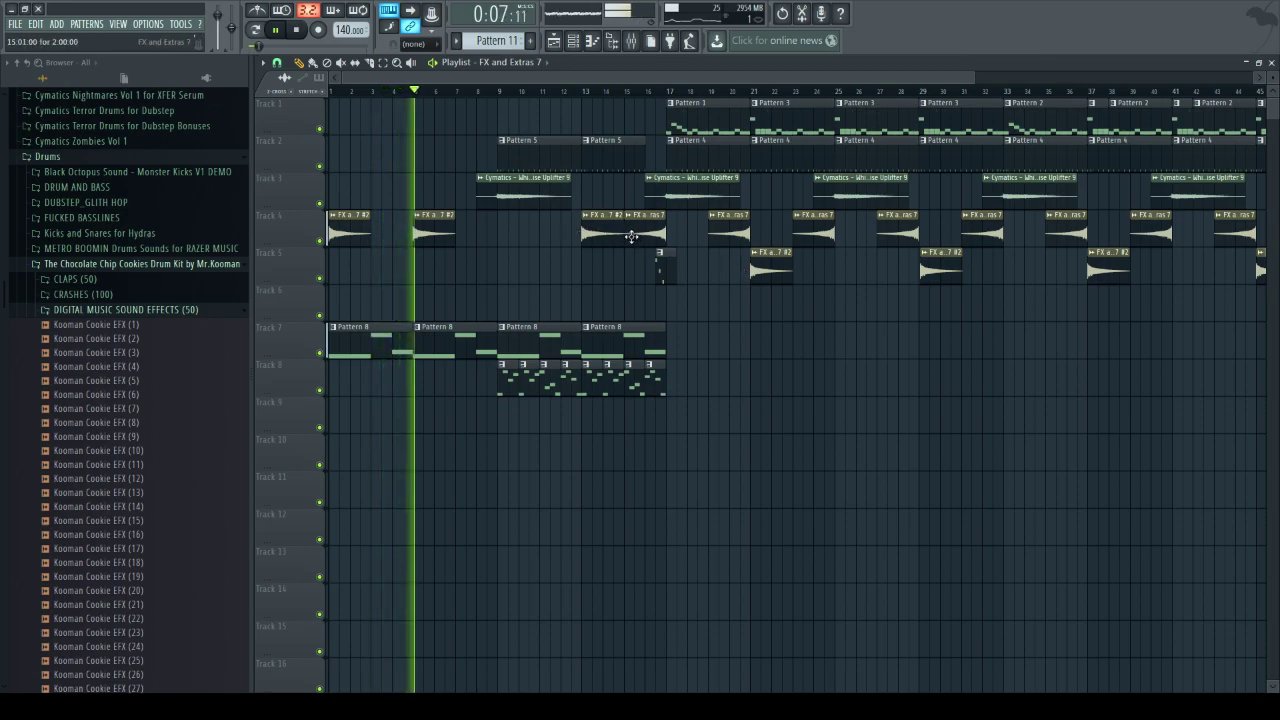
click(395, 271)
drag(399, 271, 393, 271)
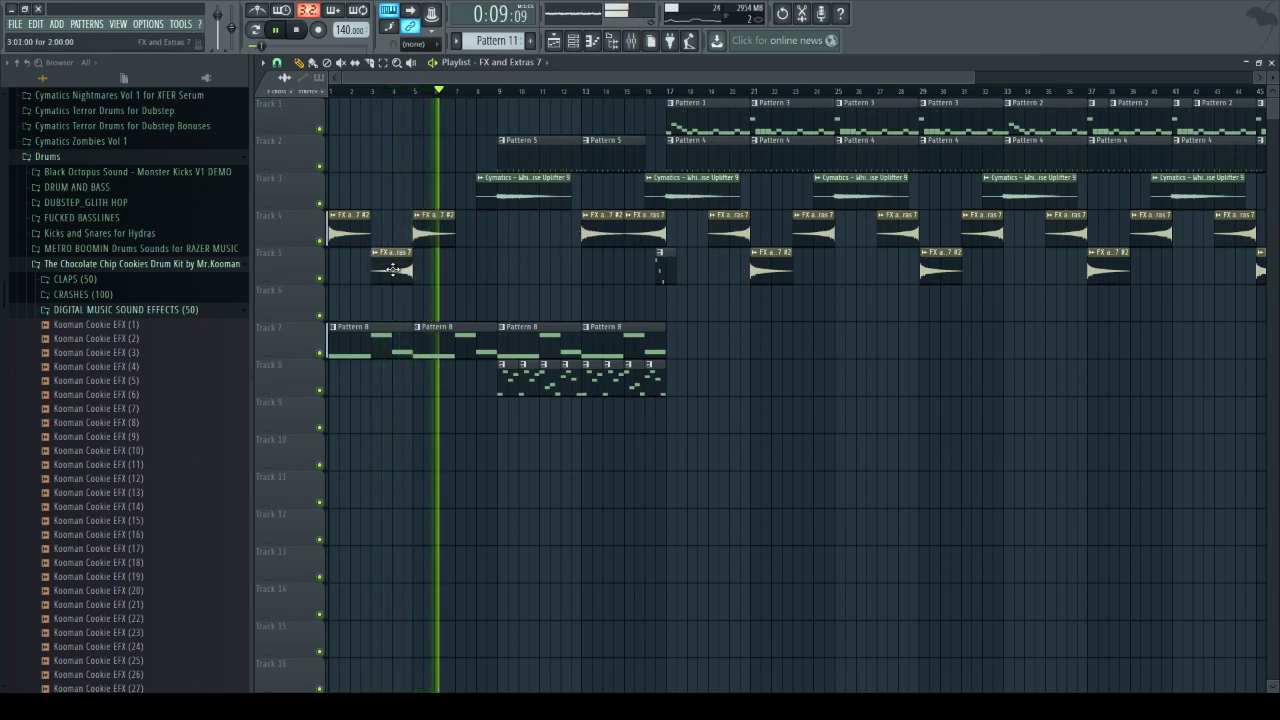
click(468, 273)
drag(477, 274, 474, 274)
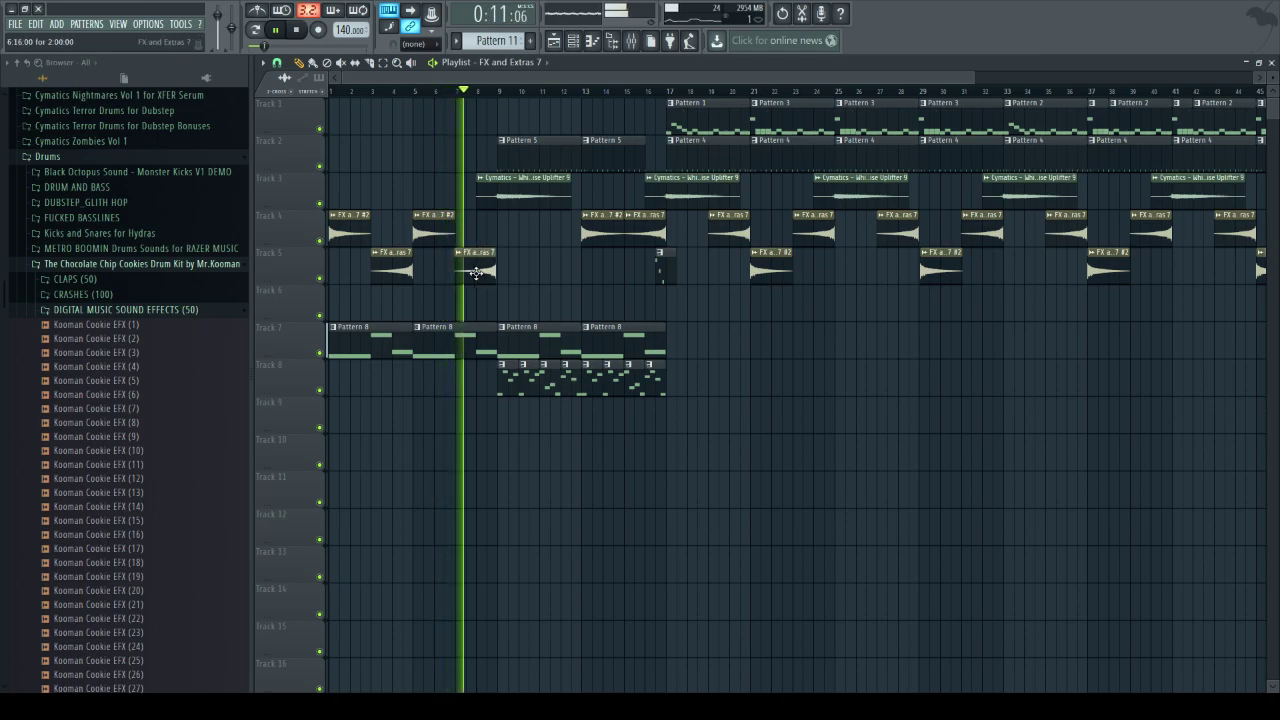
click(552, 274)
drag(554, 275, 561, 275)
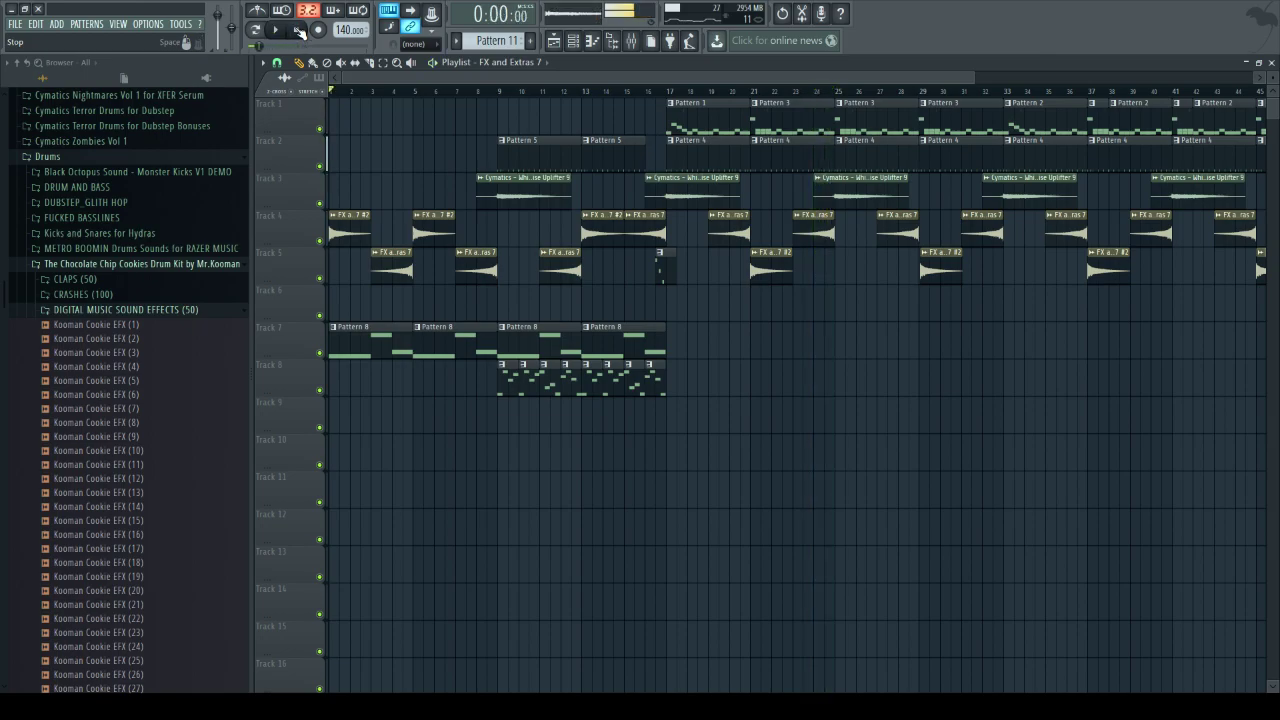
- Browse the Cymatics - Savage Drums for Trap - Gold Edition drum loops and open the Perc Fills folder to audition fills
click(100, 312)
click(88, 264)
scroll(100, 250, up, 4)
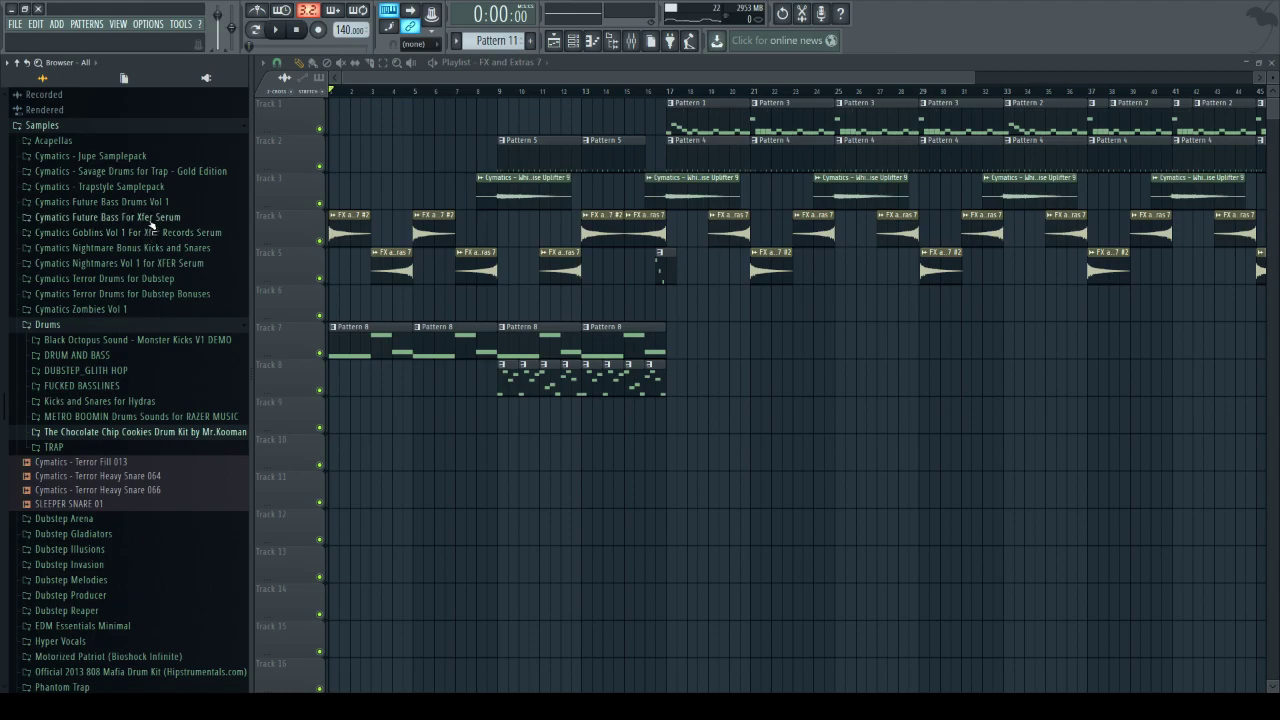
click(151, 171)
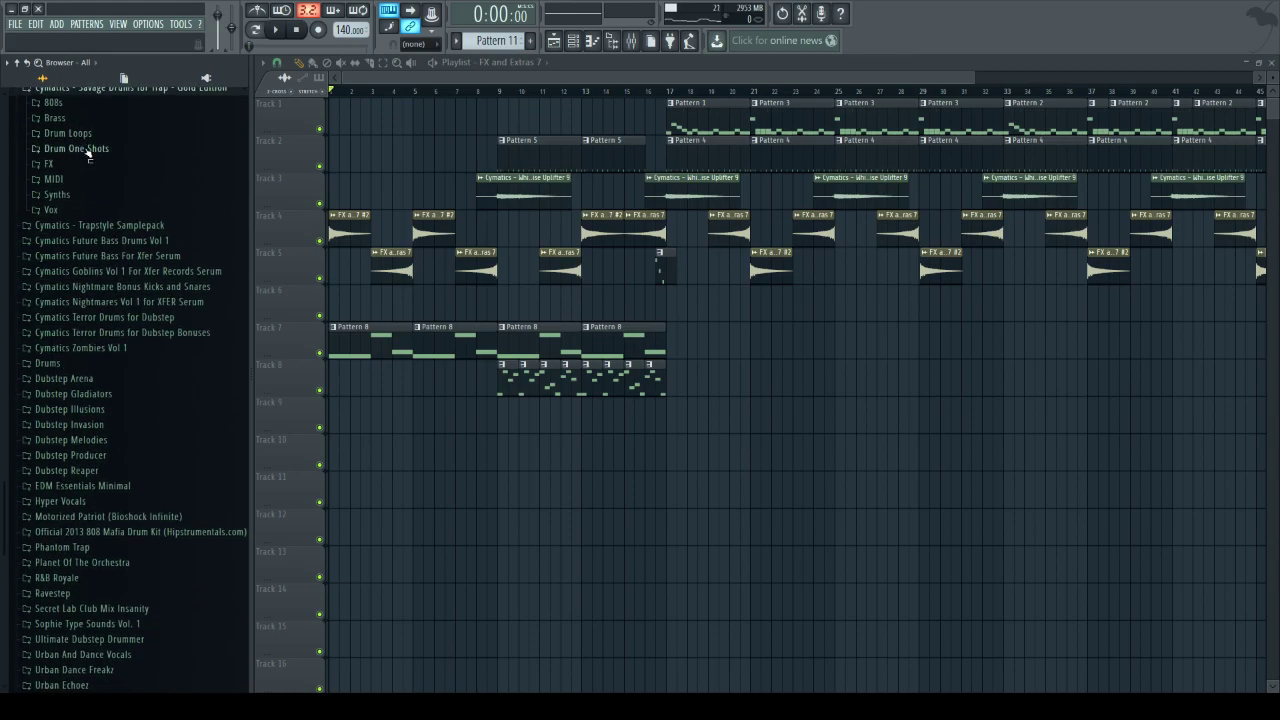
click(70, 134)
click(84, 166)
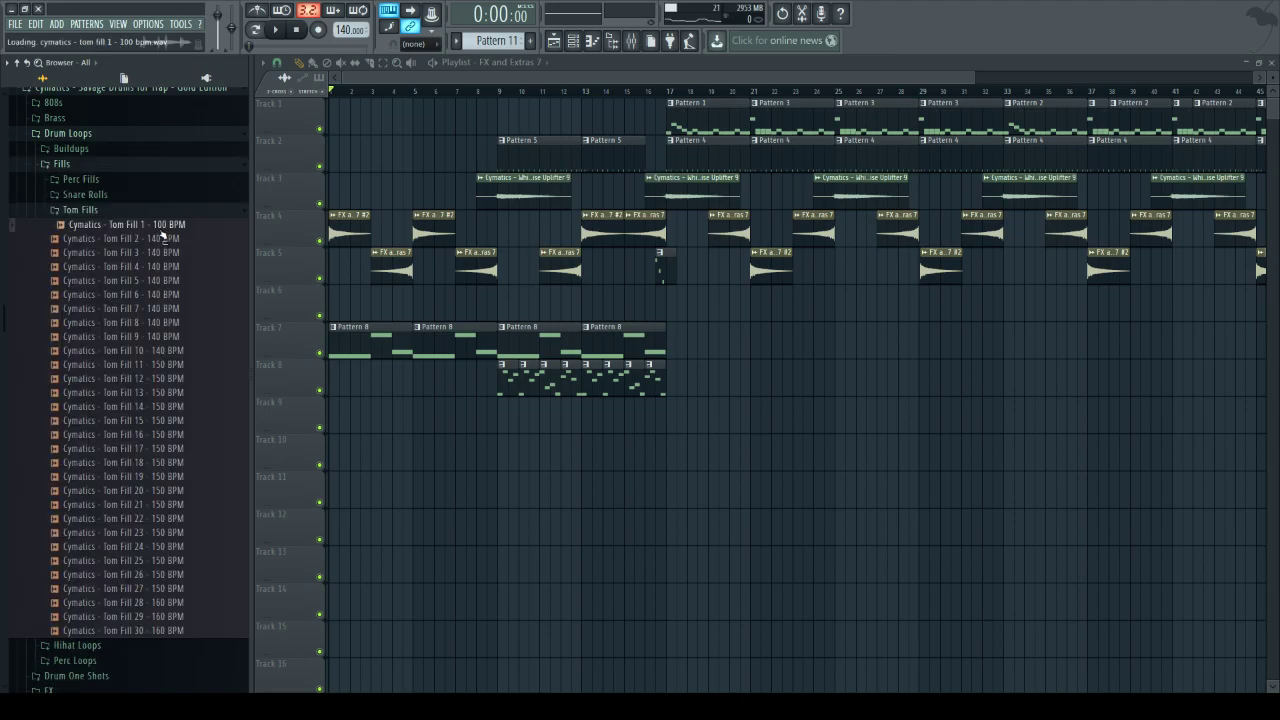
click(130, 127)
click(125, 97)
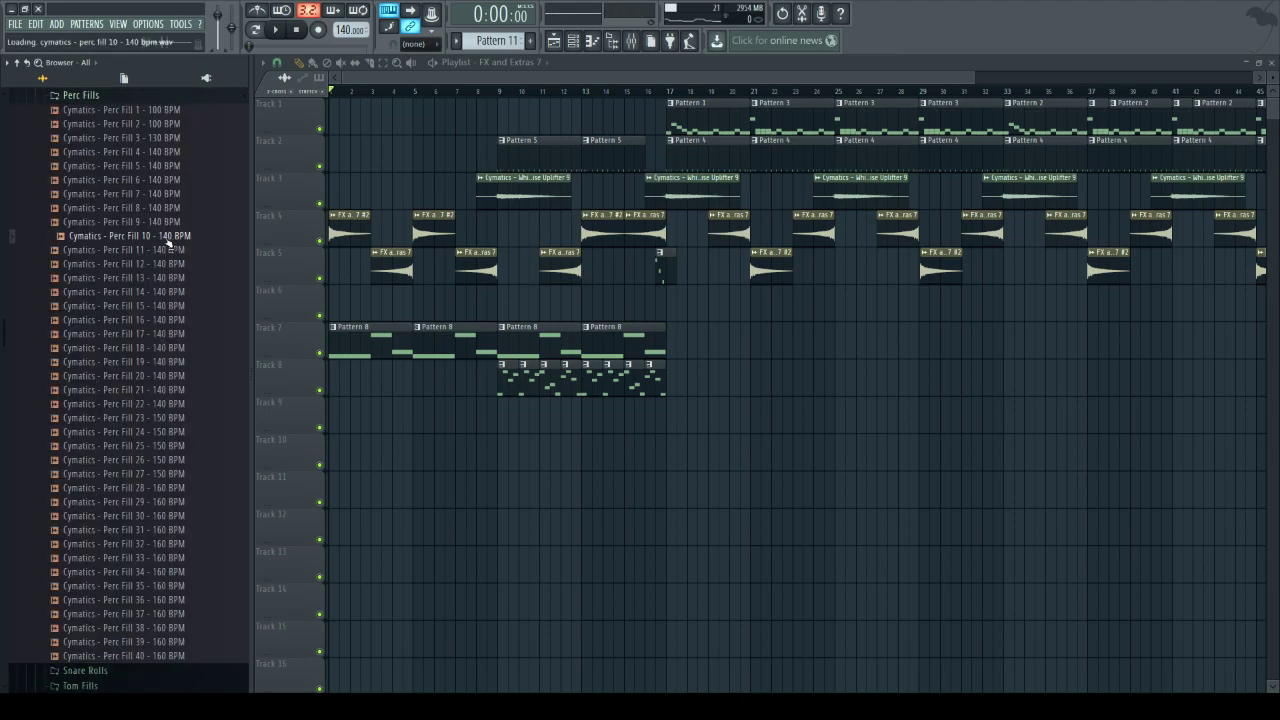
- Place Cymatics - Perc Fill 20 - 140 BPM at bar 32 on track 6 and shorten the Pattern 4 clip on track 2 to end there
scroll(166, 237, down, 3)
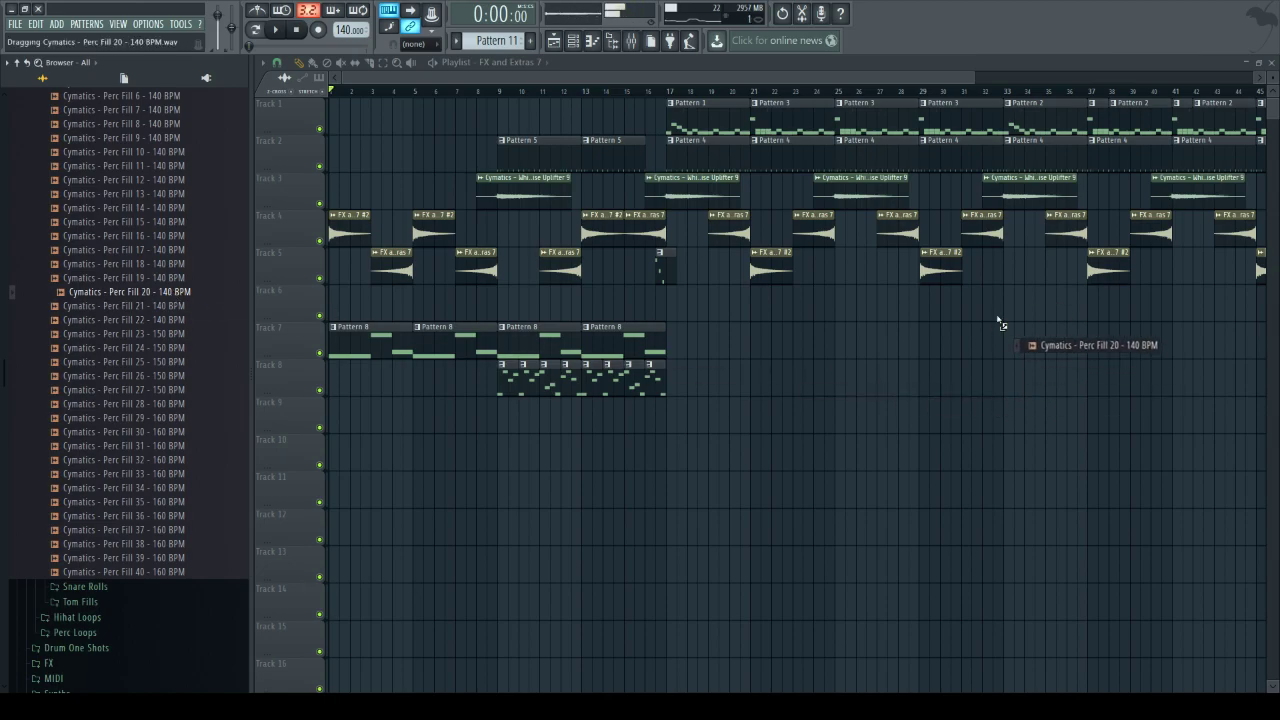
drag(983, 305, 986, 304)
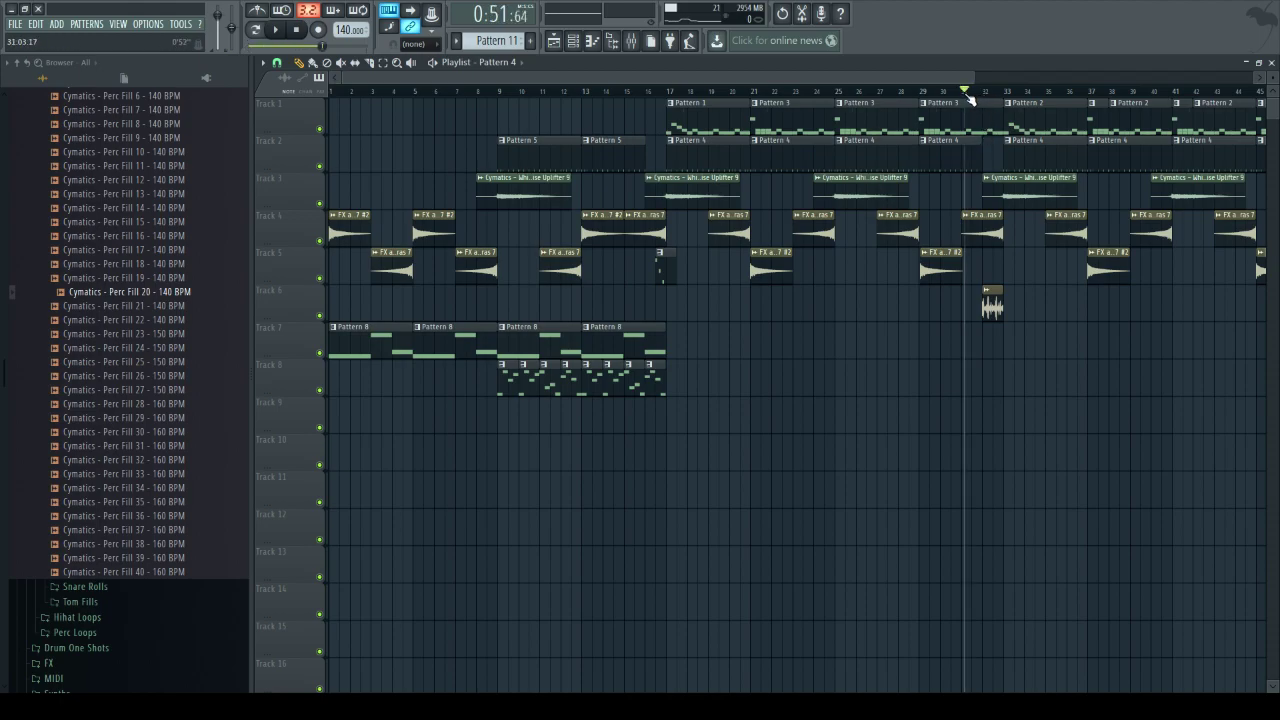
- Play the percussion fill transition from bar 31 into the second drop, and replay it from bar 29
key(space)
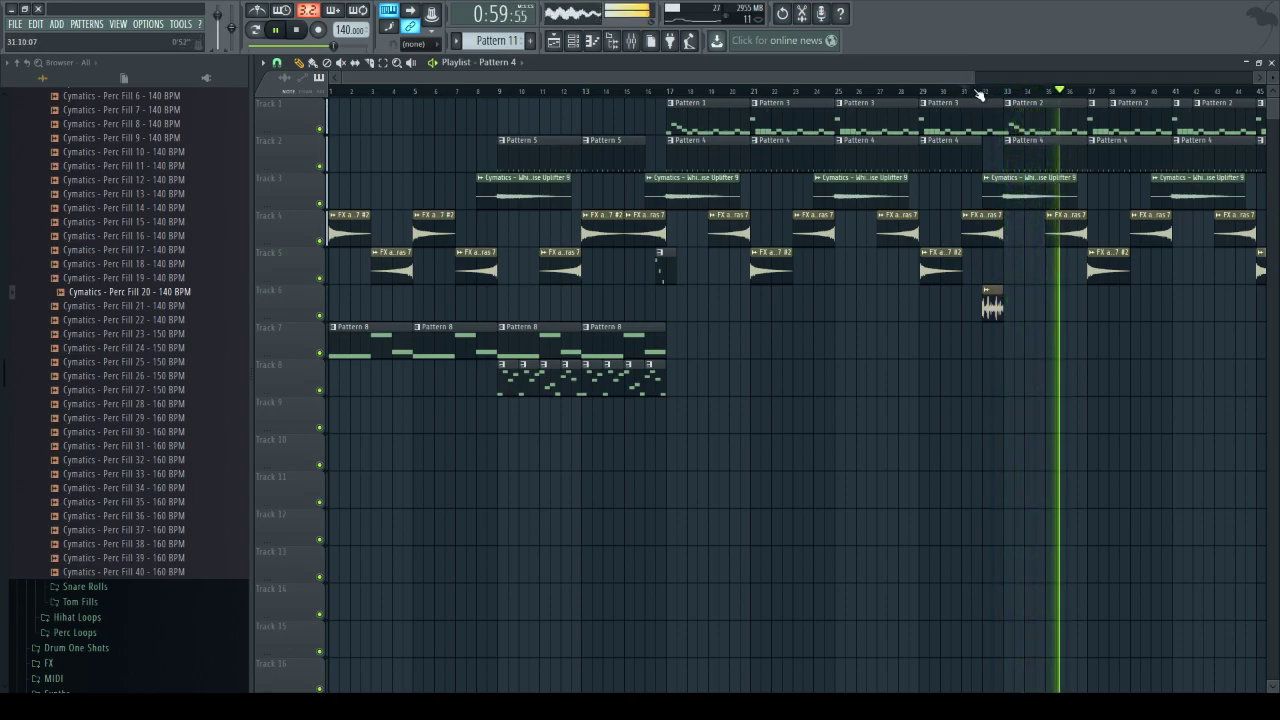
scroll(980, 94, down, 2)
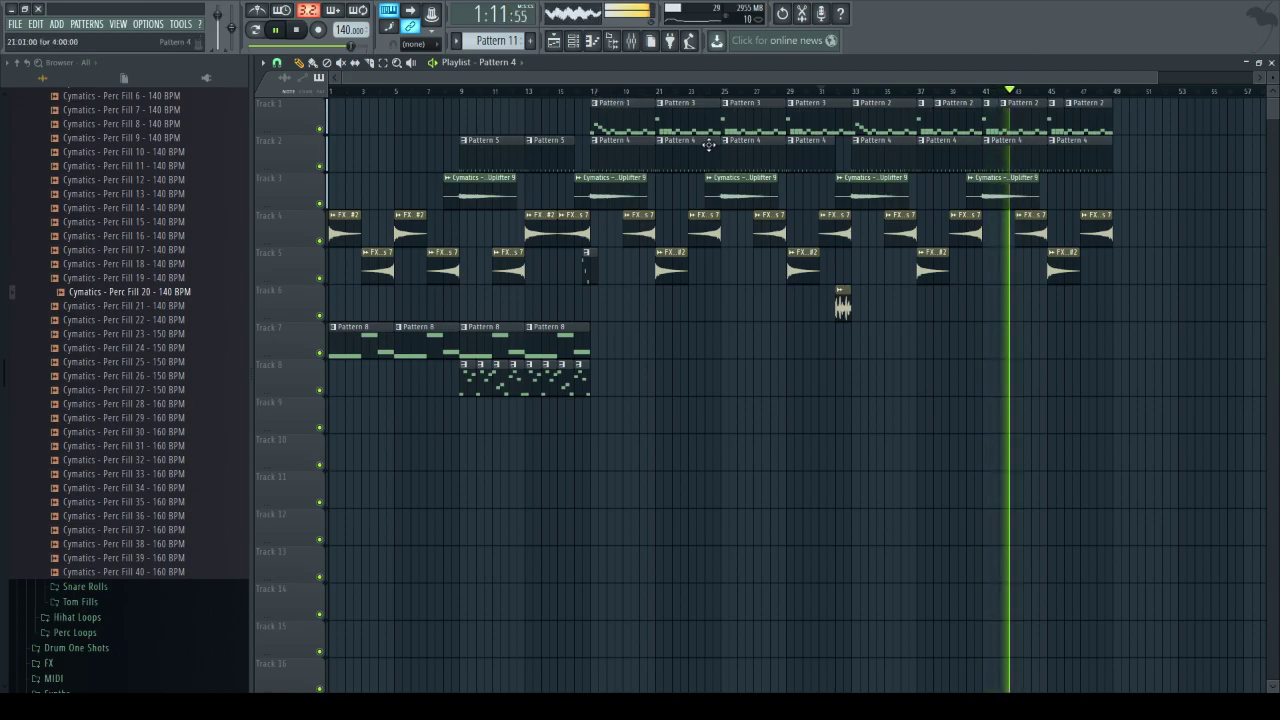
click(801, 93)
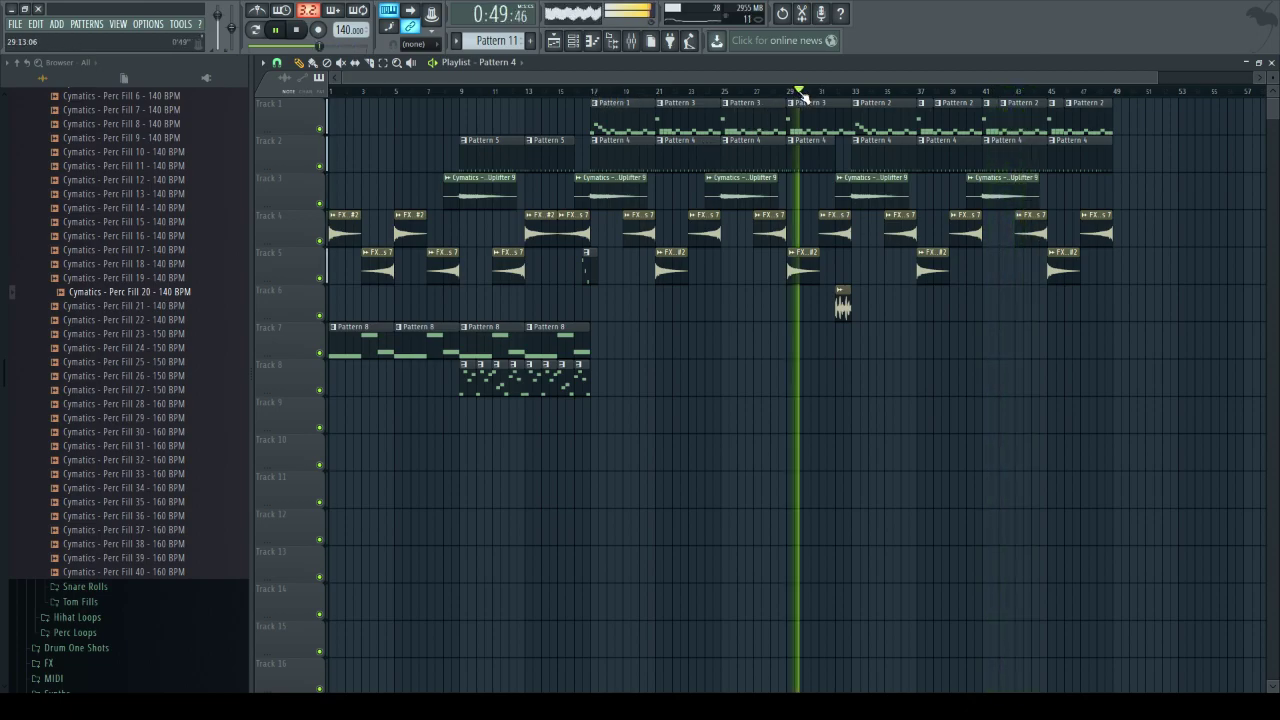
scroll(831, 92, up, 3)
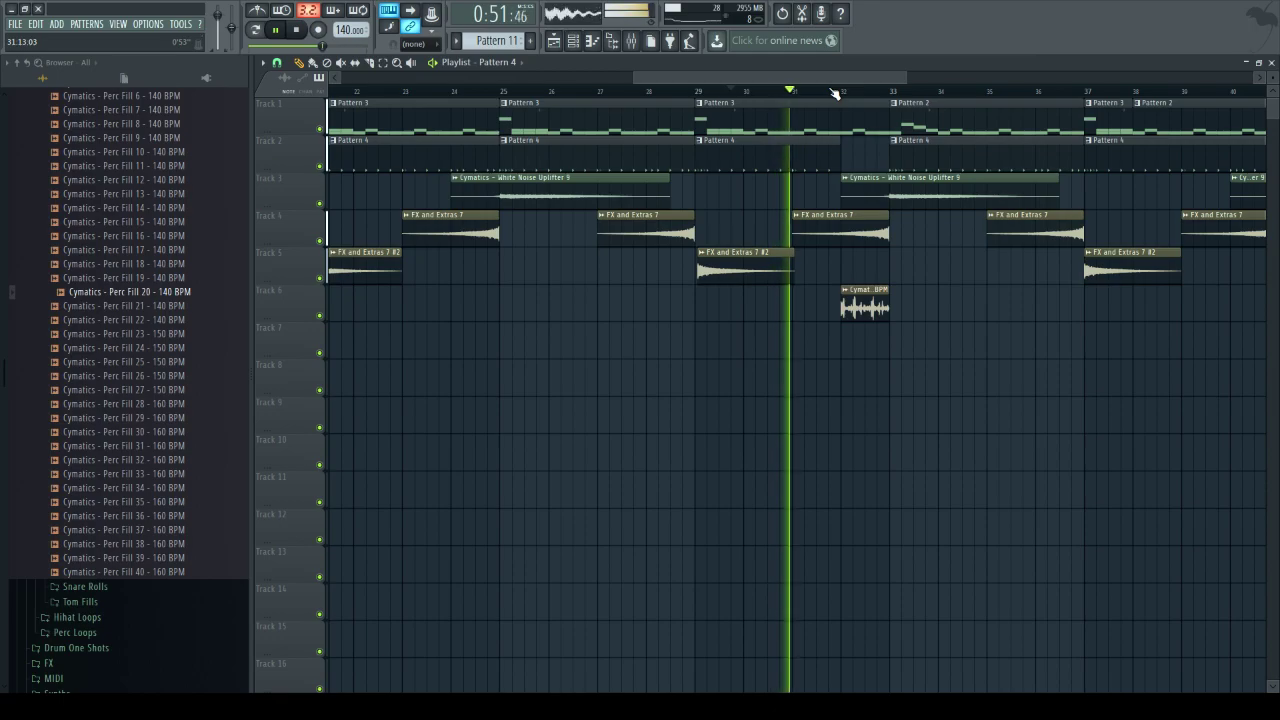
scroll(835, 92, up, 3)
scroll(835, 93, down, 5)
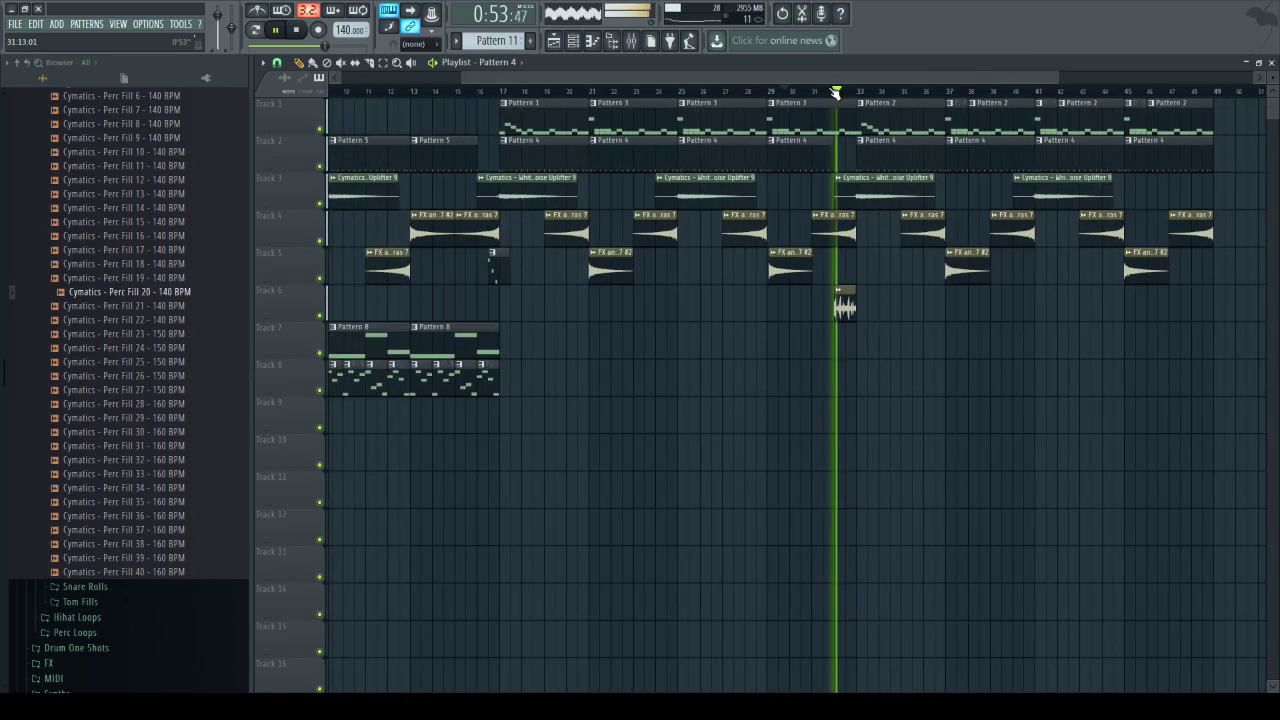
scroll(835, 93, up, 2)
- Set the Perc Fill 20 sample's volume to about 94% and replay the song from just before bar 32
click(846, 306)
double_click(846, 306)
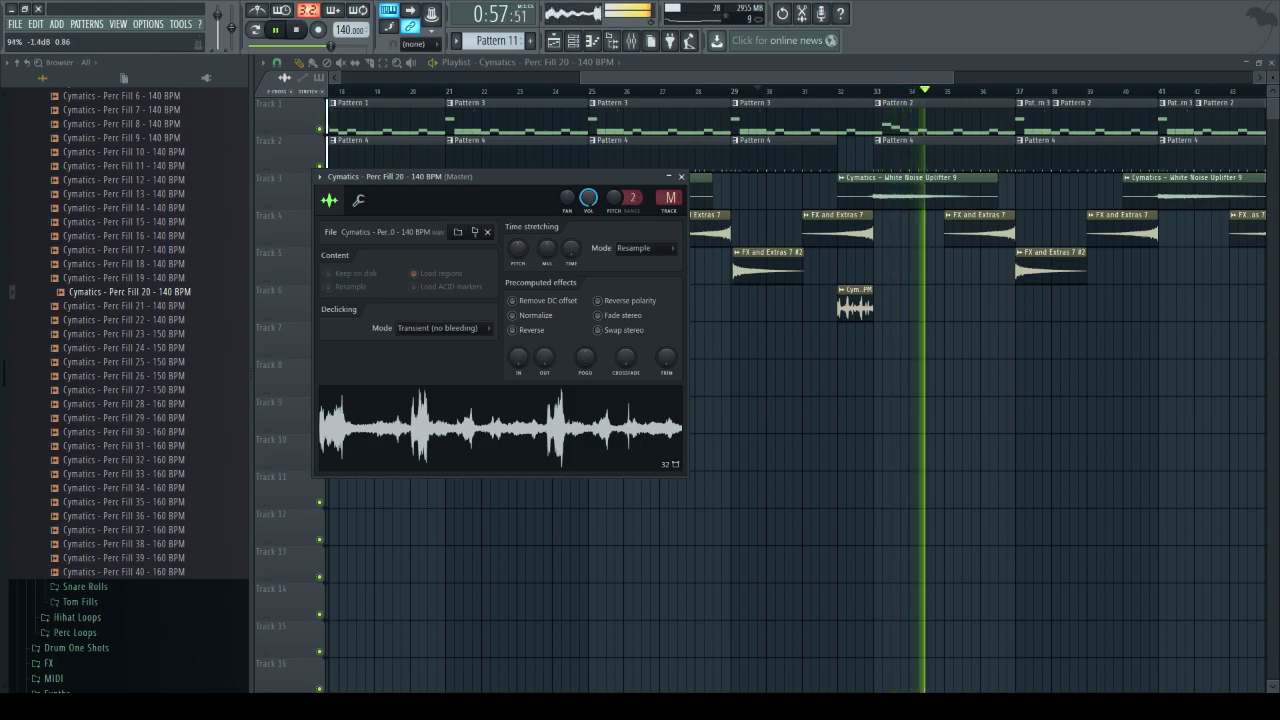
click(835, 93)
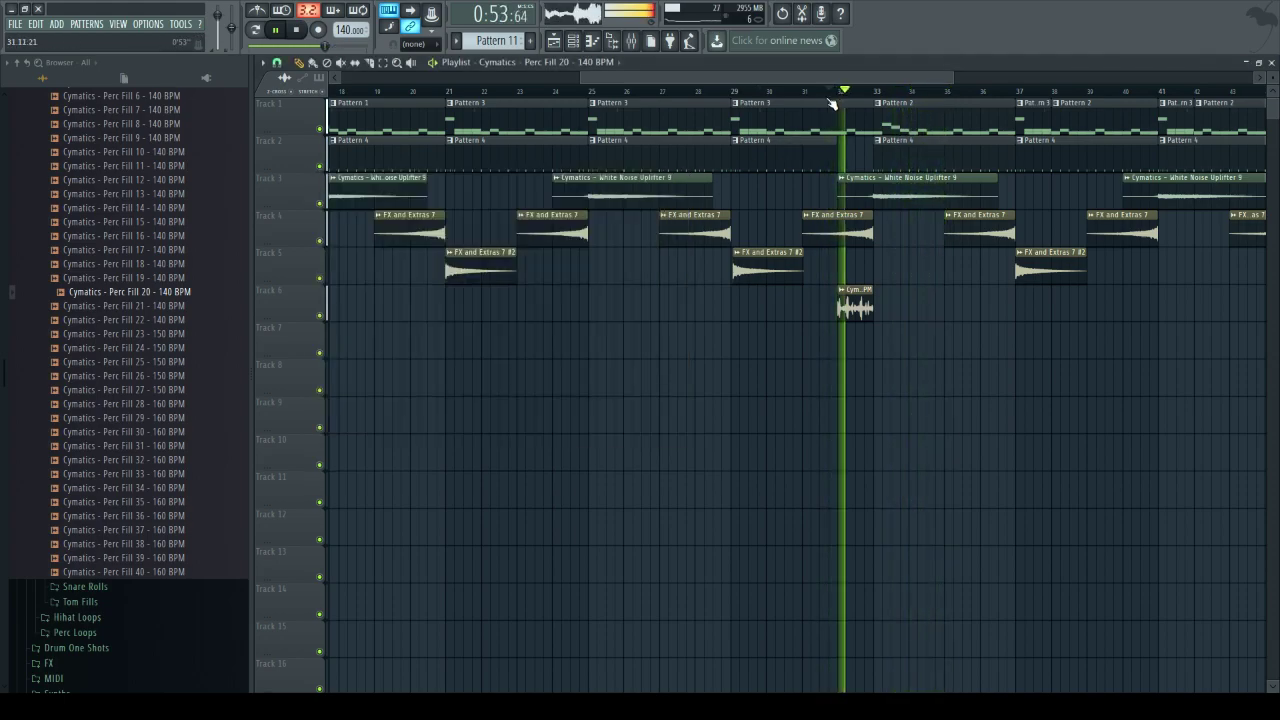
- Stop playback, collapse the drum loop folders and open the FX Impacts folder of Cymatics - Savage Drums for Trap - Gold Edition
click(308, 31)
scroll(84, 370, up, 2)
scroll(84, 370, up, 5)
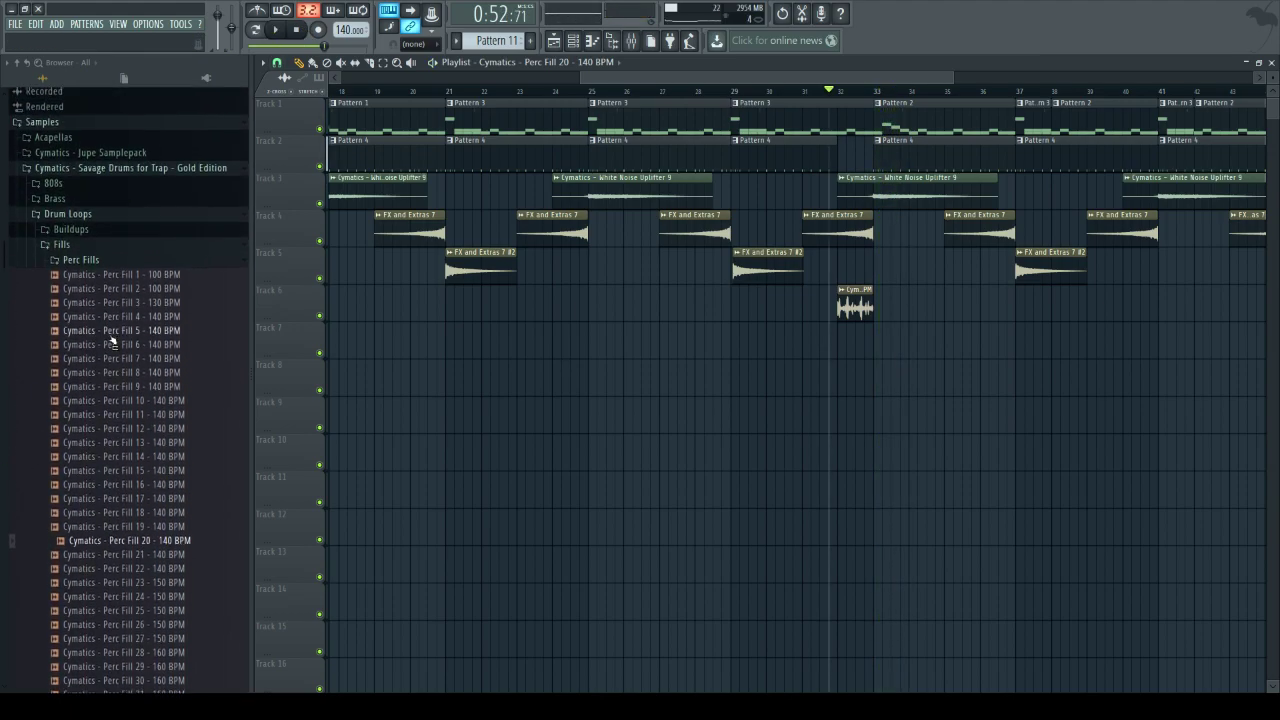
click(86, 263)
click(86, 251)
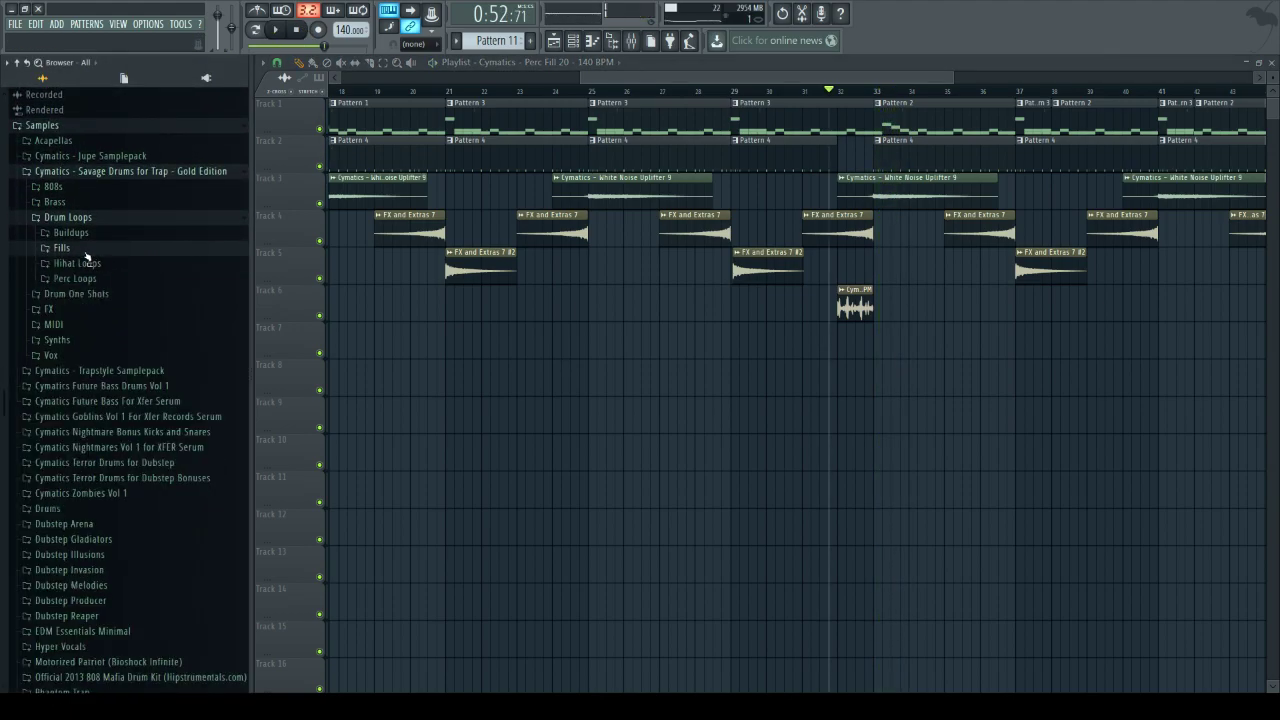
click(99, 217)
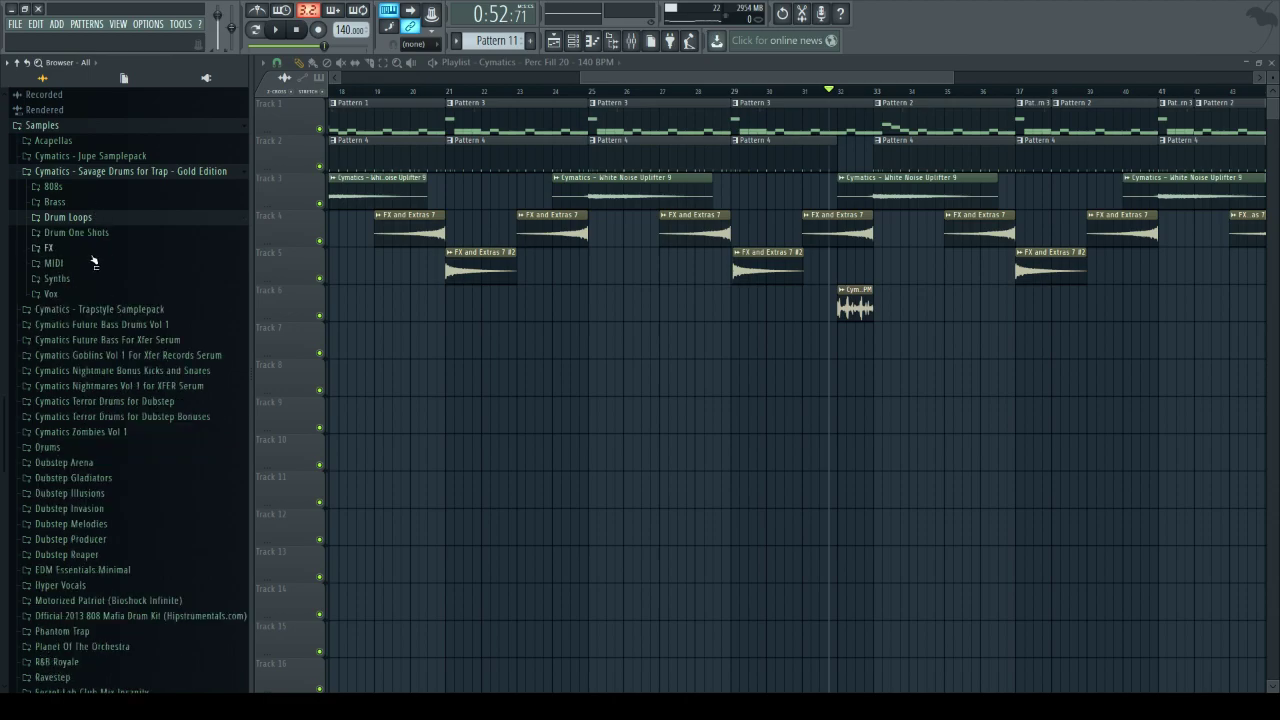
click(84, 248)
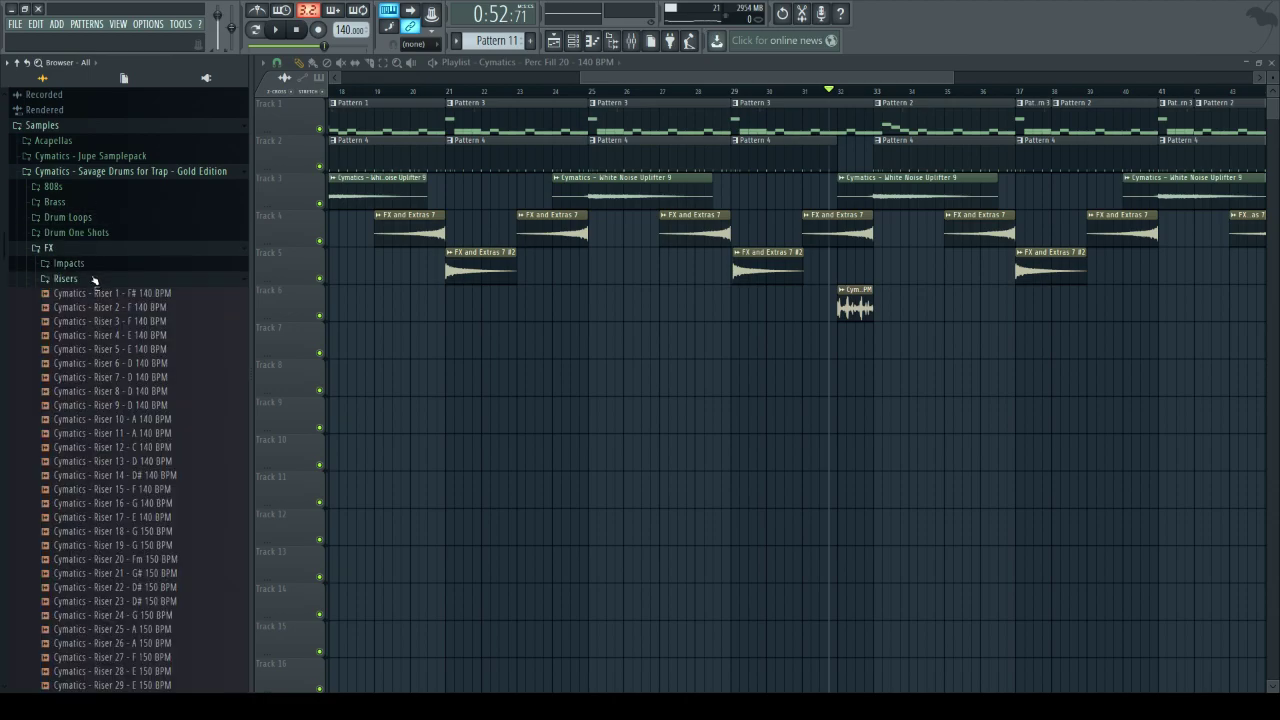
click(70, 280)
click(68, 264)
- Audition the Cymatics impact samples from the first dozen up to Impacts 22
click(120, 336)
click(125, 350)
scroll(127, 369, down, 2)
click(129, 370)
scroll(131, 371, down, 2)
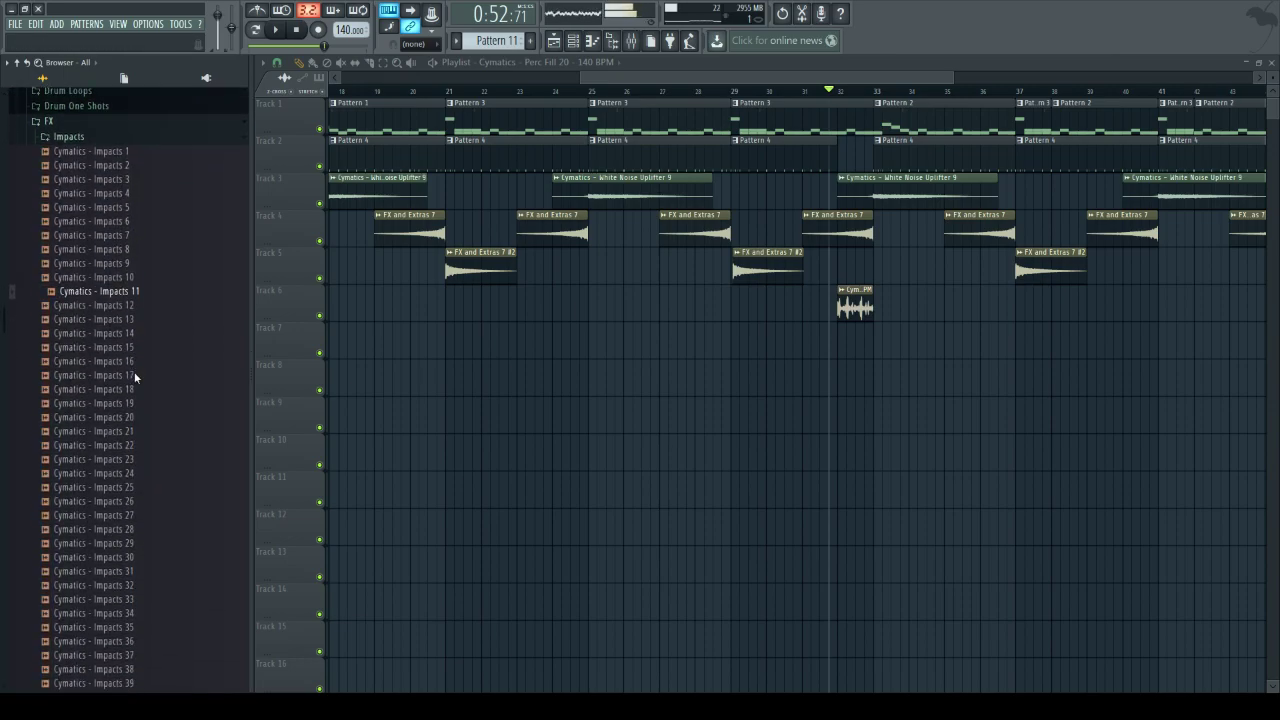
scroll(134, 371, down, 1)
click(128, 364)
key(Down)
key(Down)
key(Down)
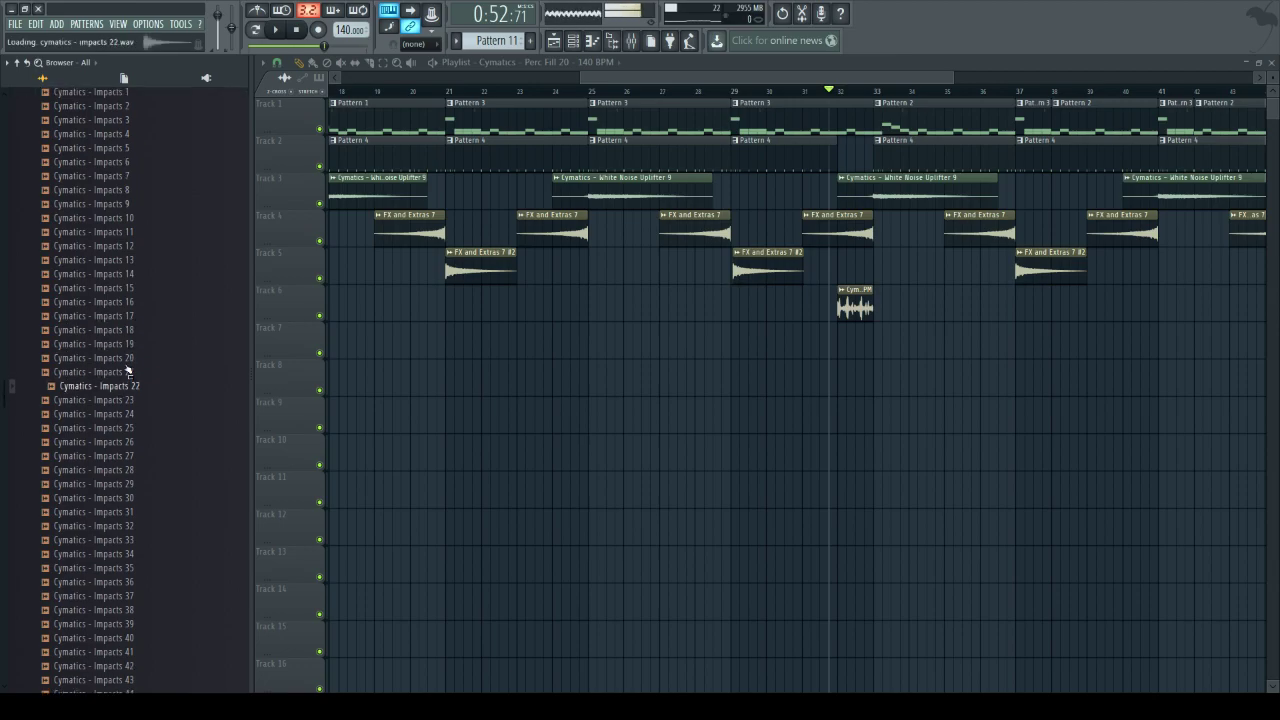
- Audition the impacts from 30 to 35 and place Cymatics - Impacts 35 at bar 33 on track 7
scroll(128, 368, down, 4)
click(128, 368)
key(Down)
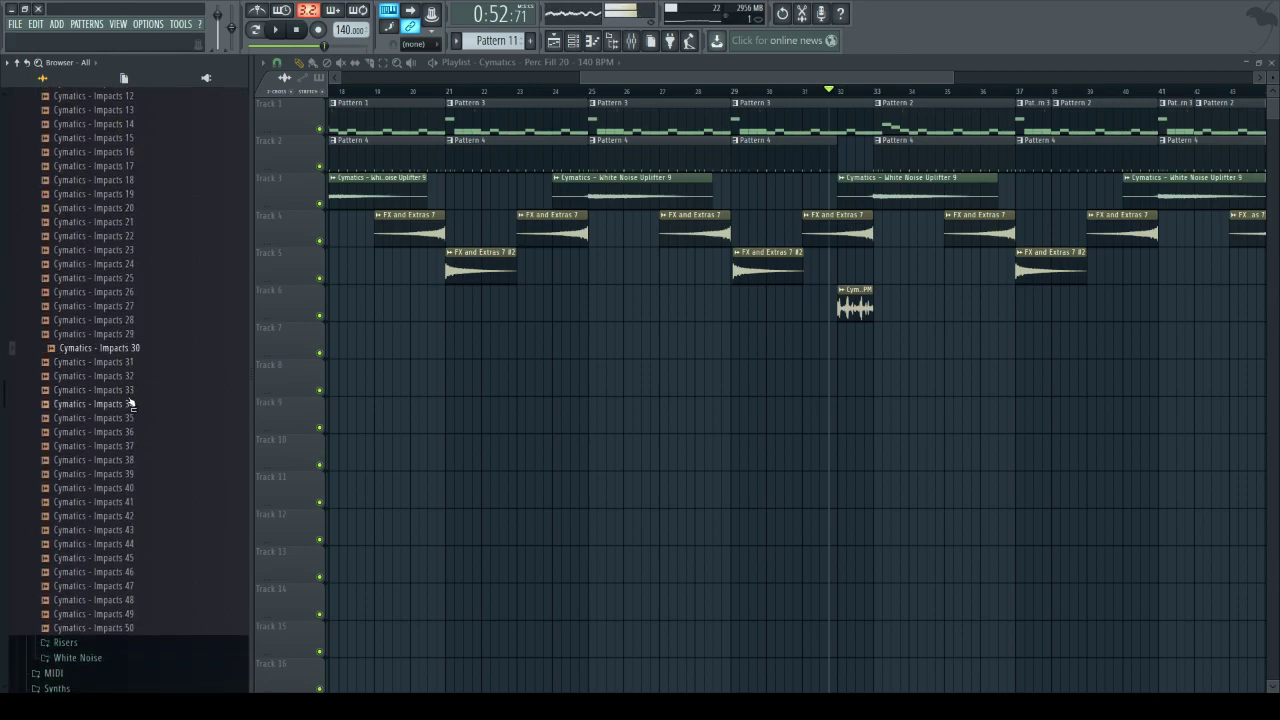
key(Down)
key(Down)
key(Down)
key(Down)
key(Down)
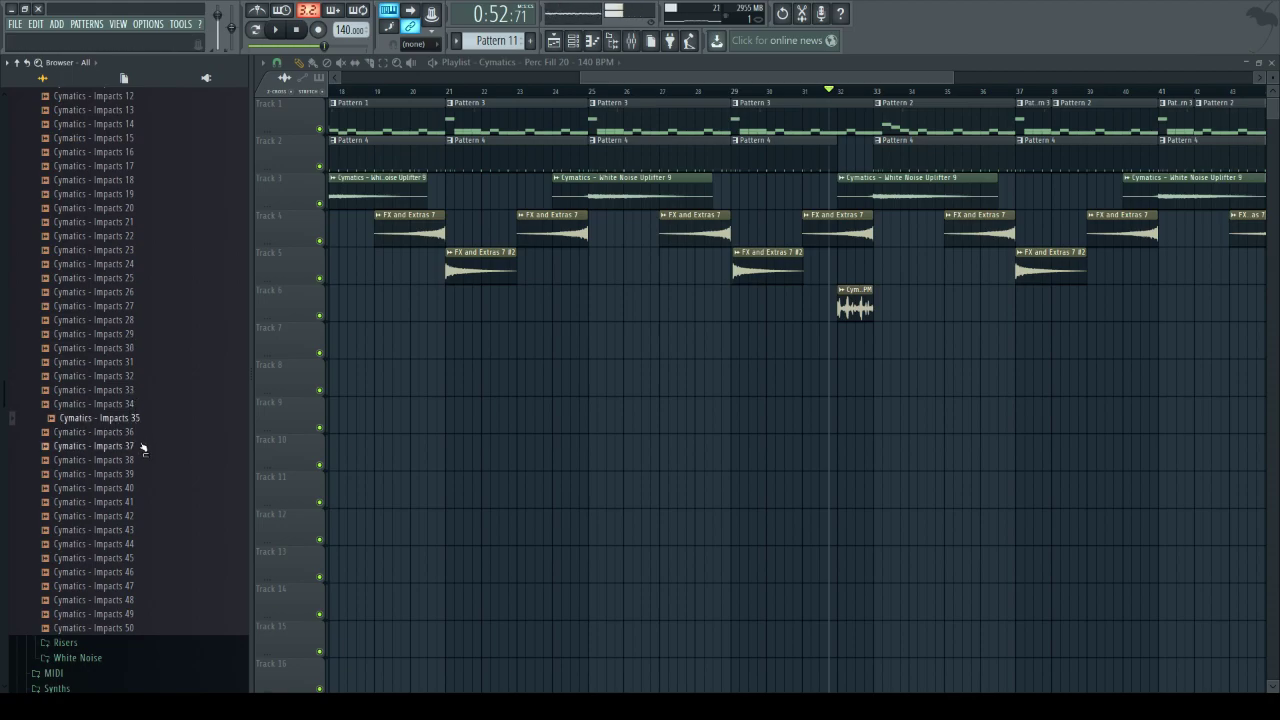
drag(128, 425, 903, 347)
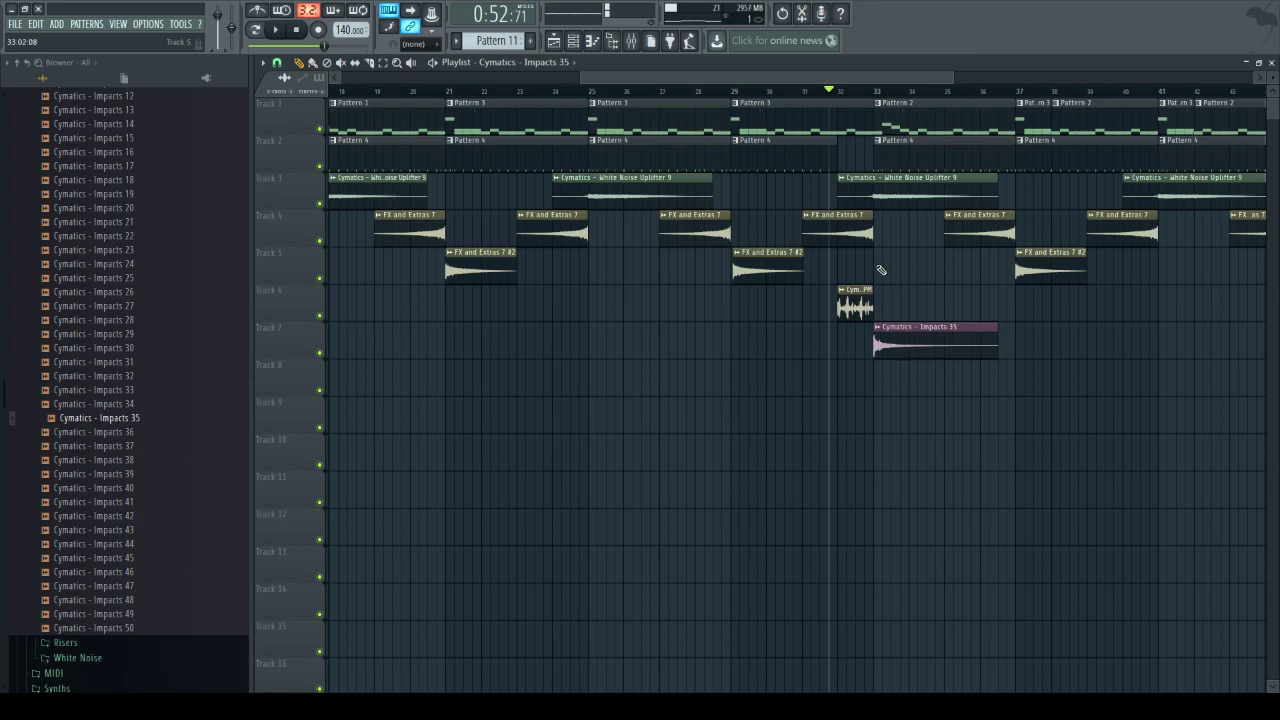
- Route the Impacts 35 sample to mixer insert 8 and load Fruity Parametric EQ 2 in its first effect slot
double_click(908, 345)
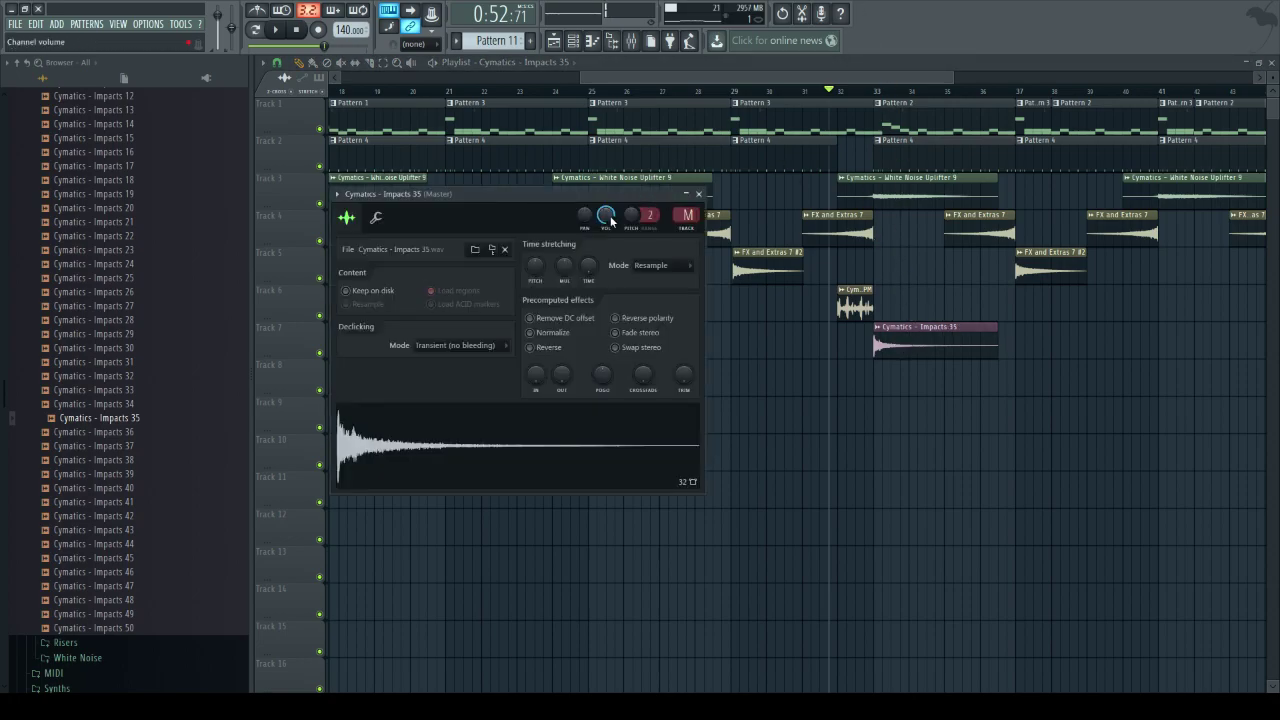
click(631, 41)
click(826, 200)
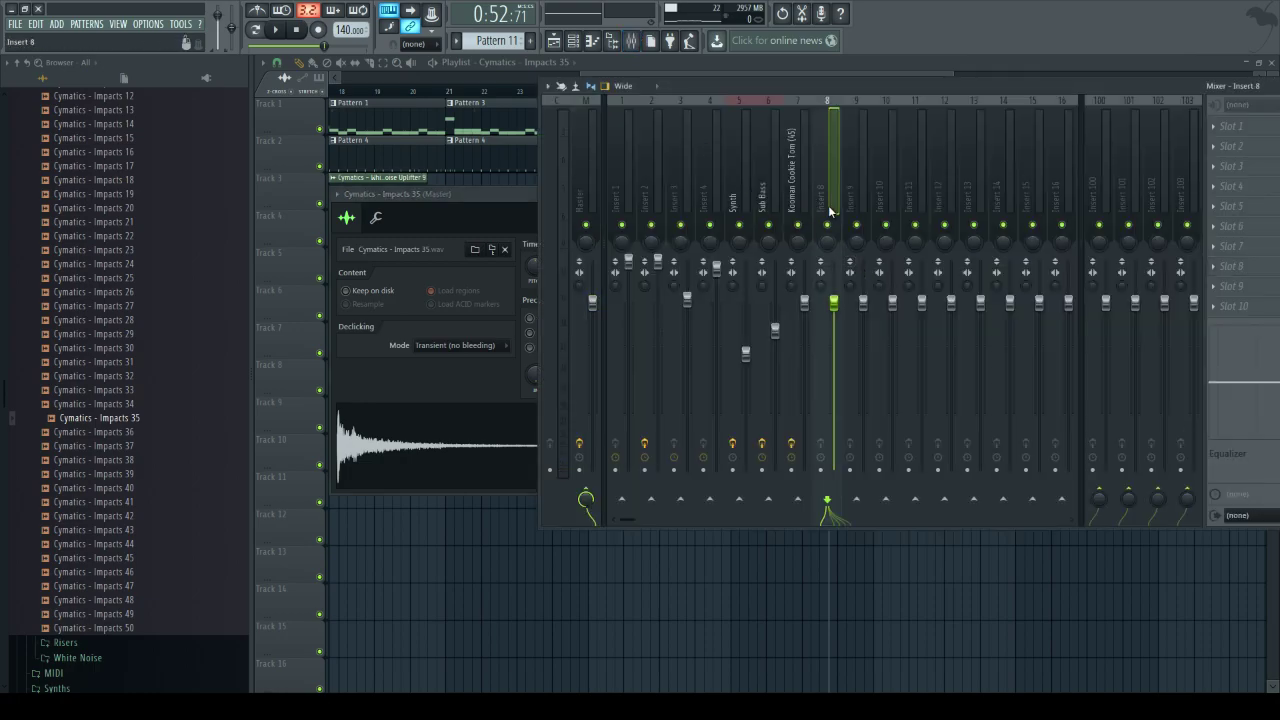
key(ctrl+l)
click(1221, 128)
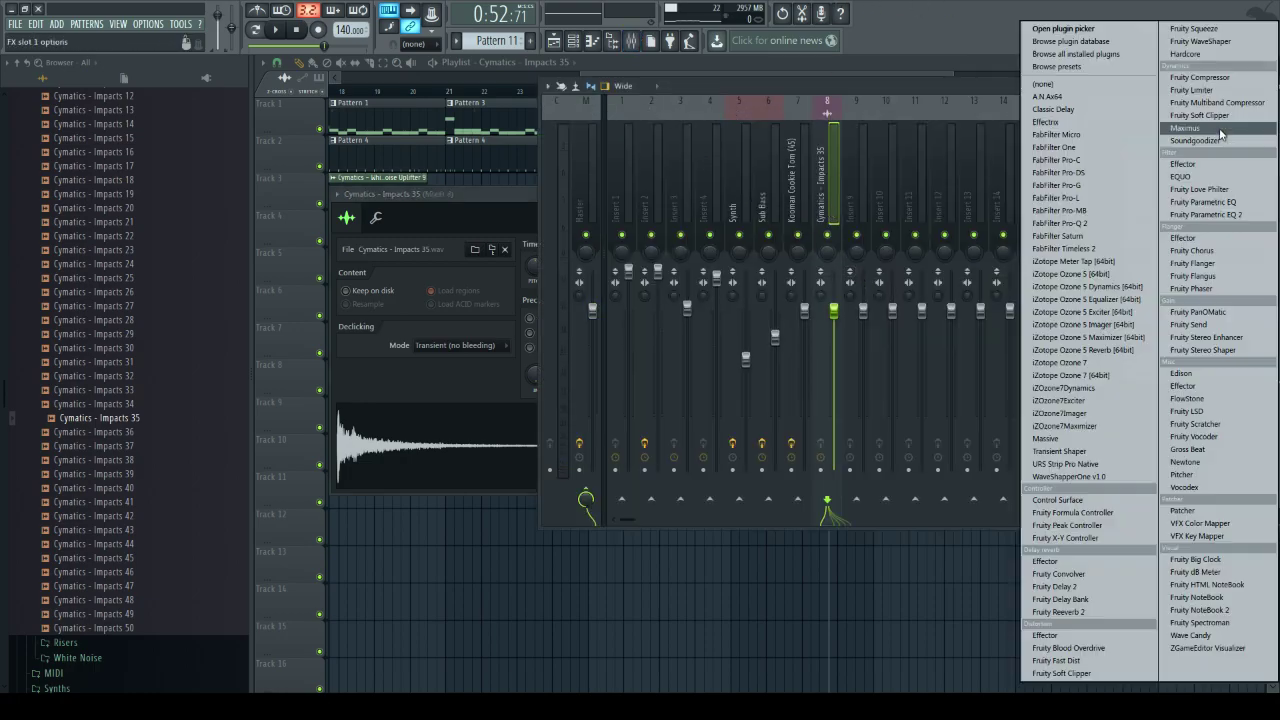
click(1200, 212)
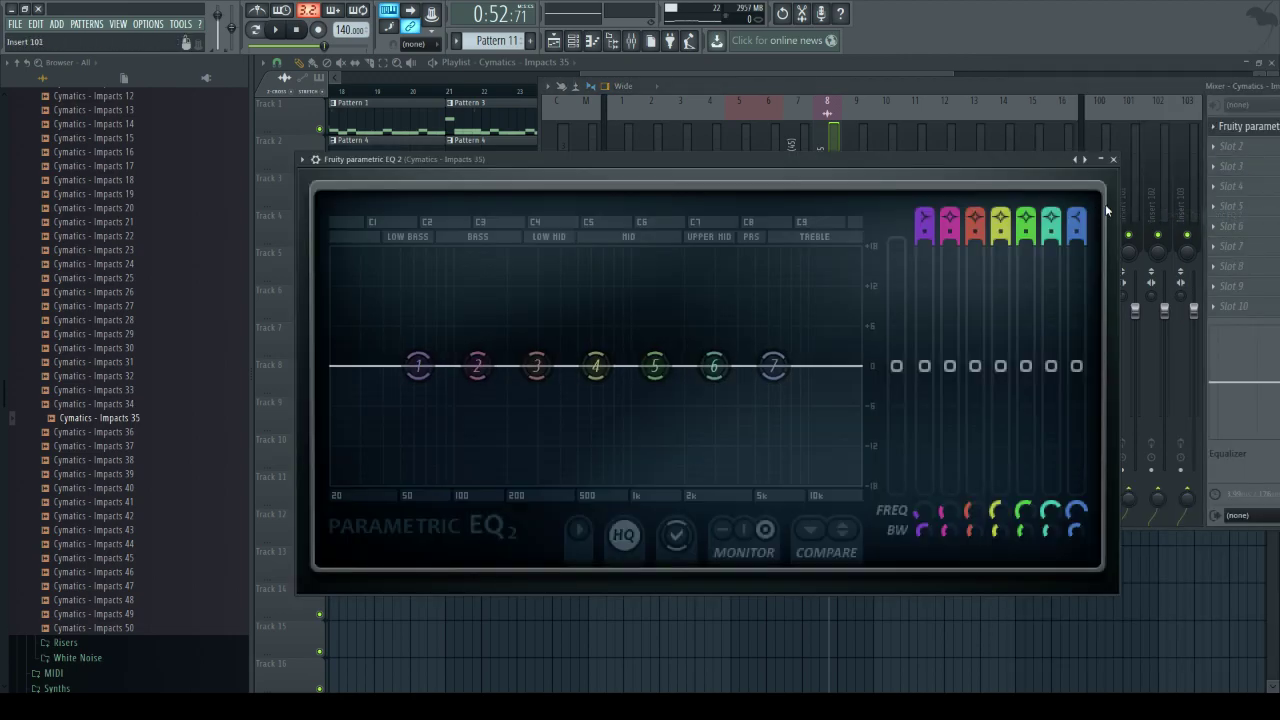
- Pull EQ bands 1 and 2 down near 50 Hz to cut the impact's lows, and play the transition into bar 33
drag(418, 366, 410, 475)
drag(477, 366, 414, 478)
click(555, 41)
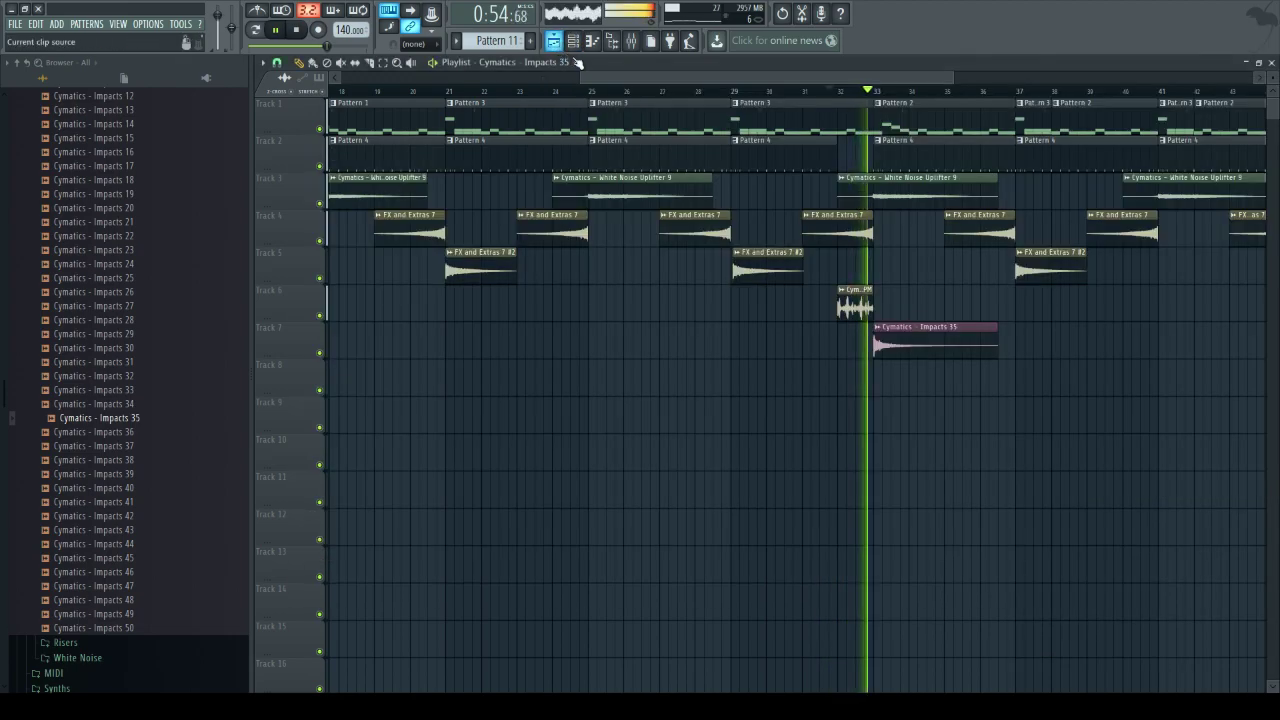
click(303, 30)
- Reset the song position to the start and audition Cymatics - Impacts 15 through 24 for an intro impact
ctrl+scroll(362, 104, down, 3)
scroll(372, 118, down, 3)
scroll(380, 128, up, 6)
click(297, 30)
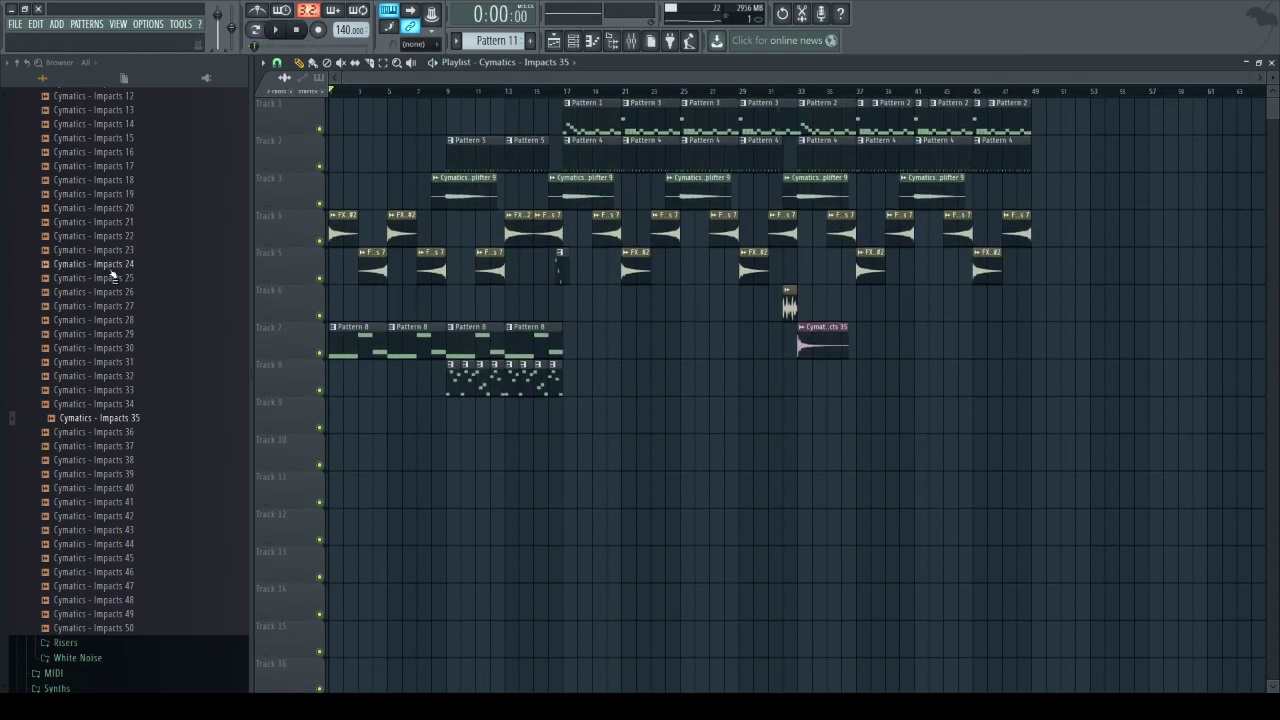
scroll(106, 390, up, 6)
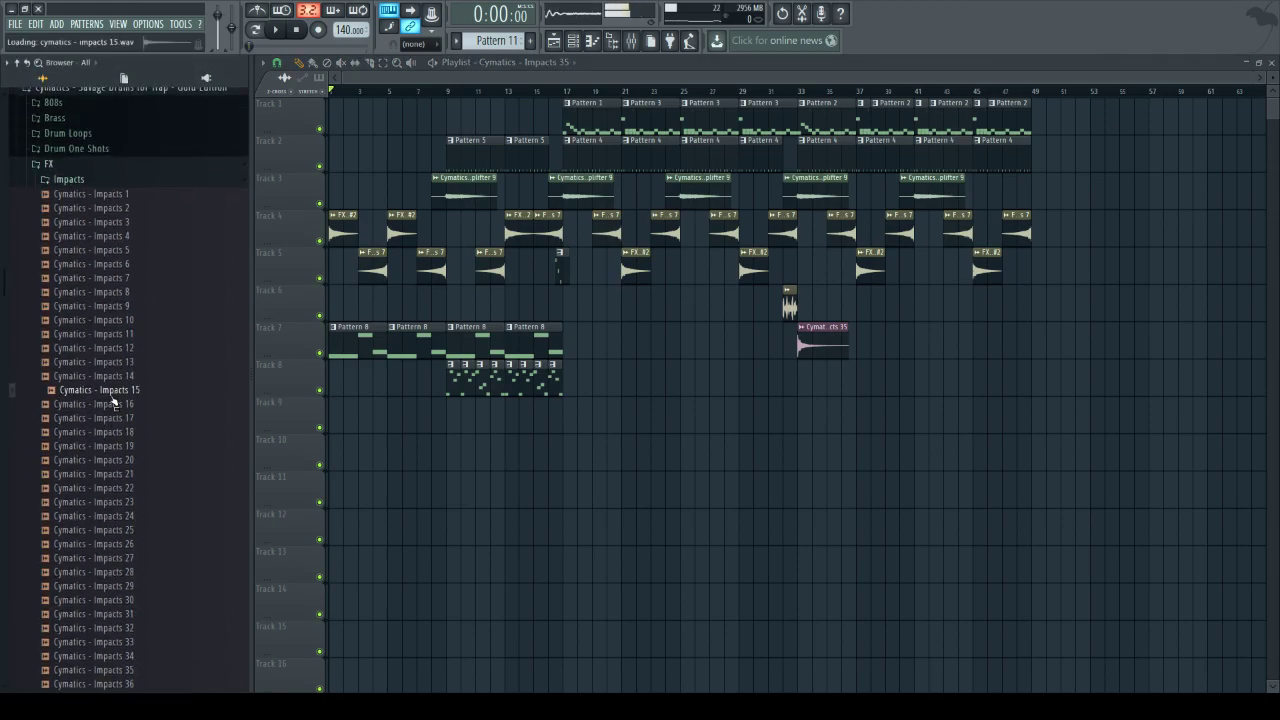
click(120, 390)
click(128, 404)
click(133, 418)
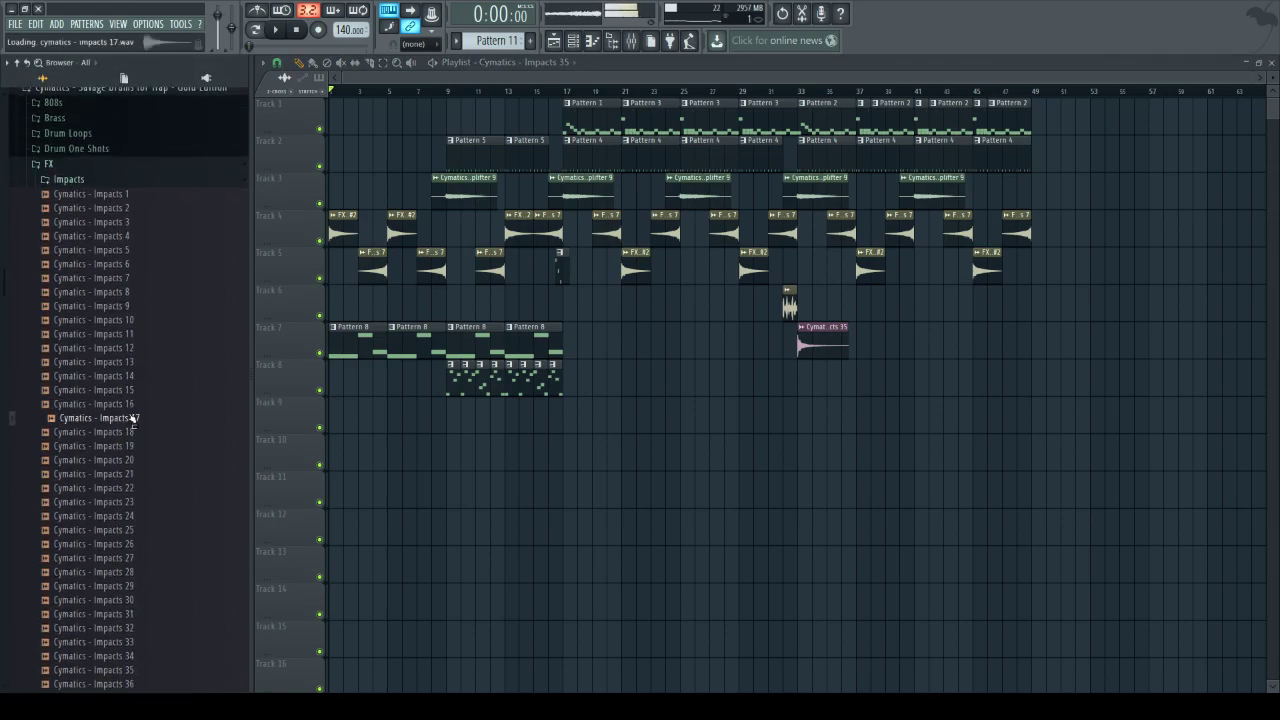
click(129, 432)
click(135, 446)
click(137, 462)
click(137, 476)
click(136, 488)
click(120, 503)
click(119, 515)
- Audition the remaining impacts up to 35 and place Cymatics - Impacts 35 at bar 1 on track 9
key(Up)
key(Down)
key(Down)
key(Down)
key(Down)
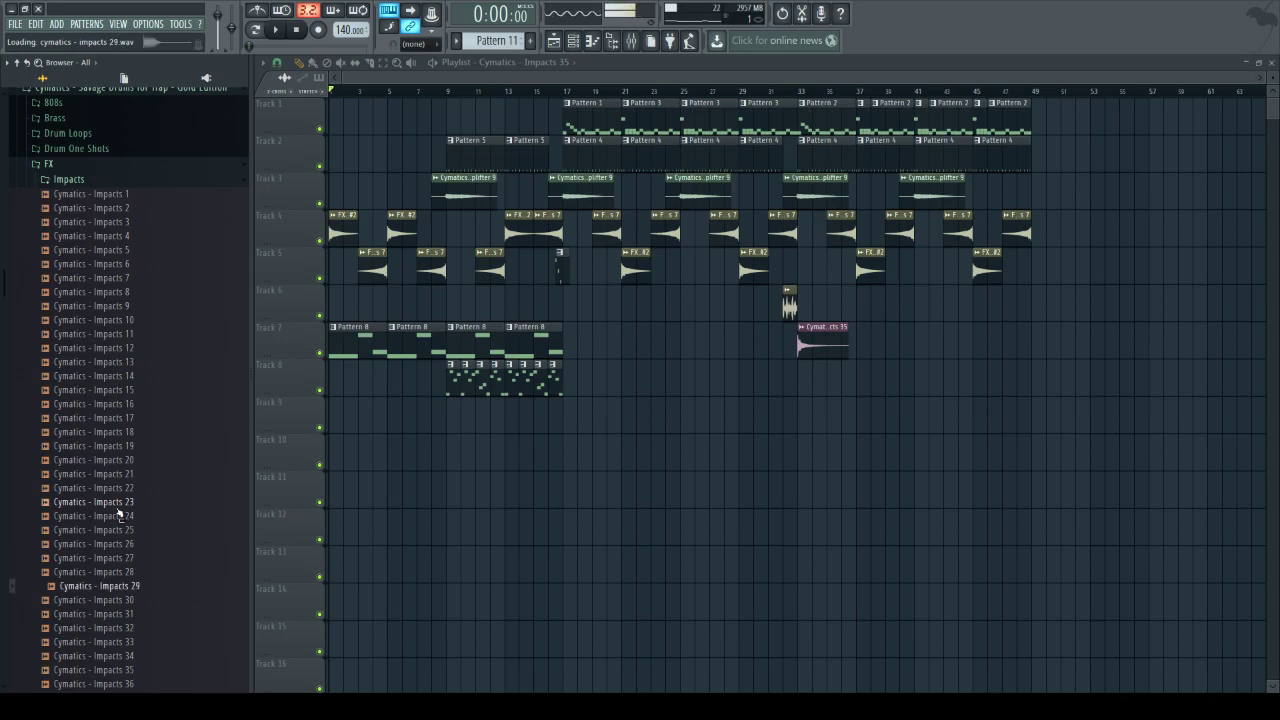
key(Down)
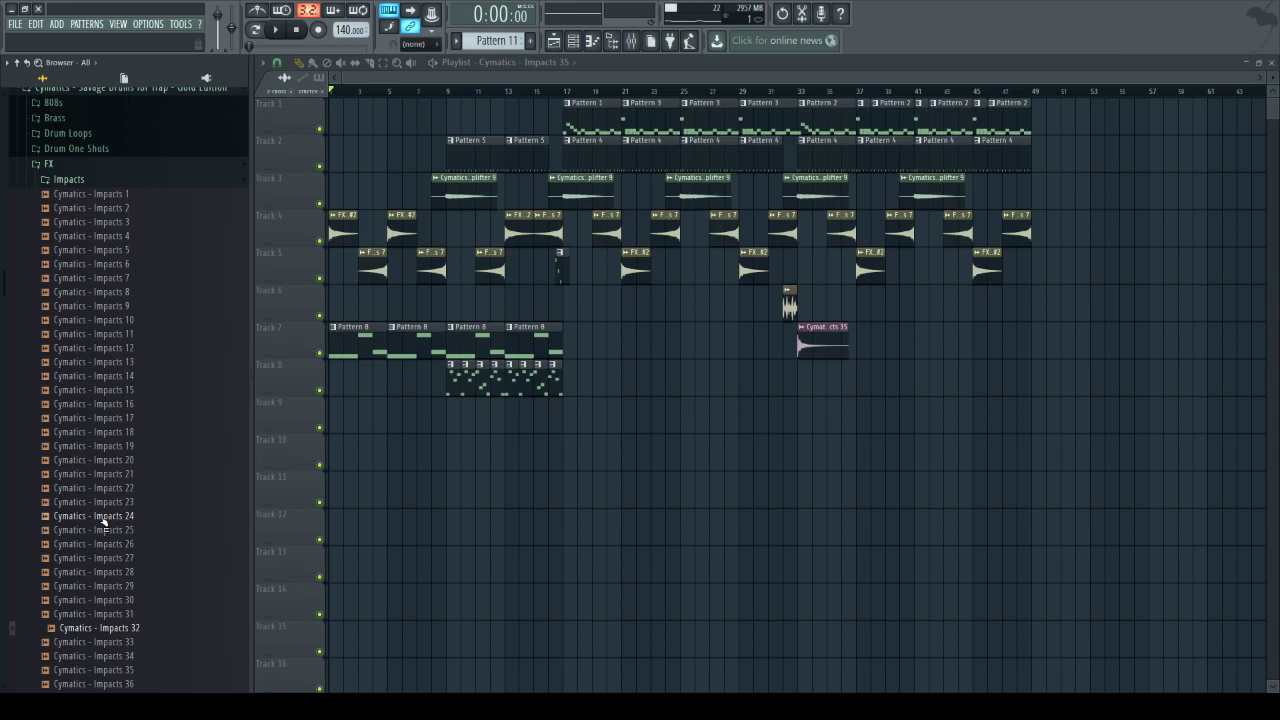
key(Down)
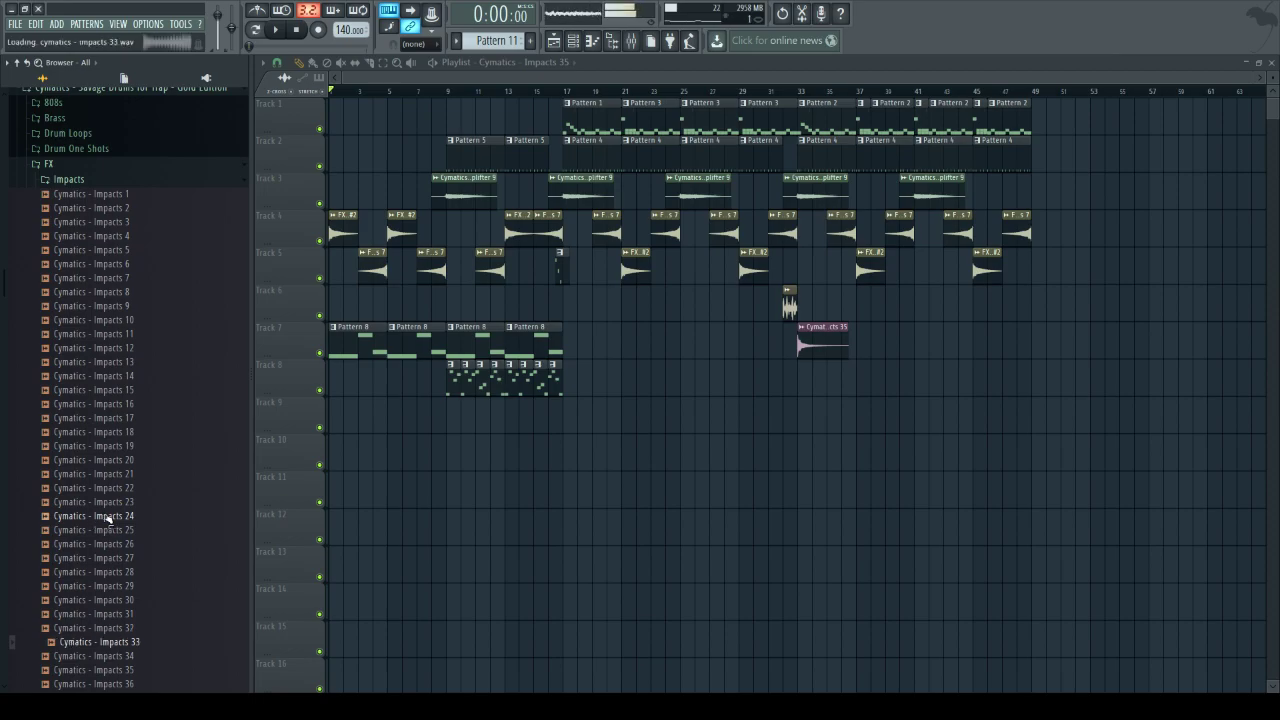
key(Down)
key(Down)
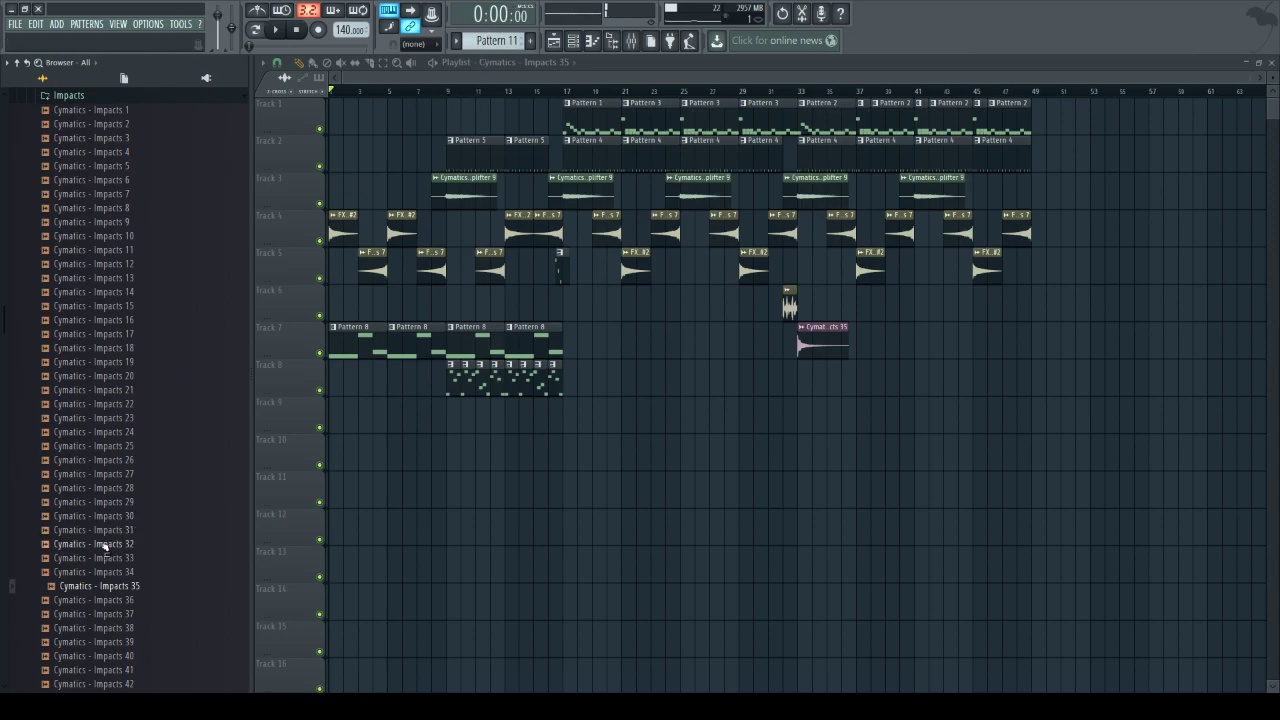
drag(186, 561, 343, 420)
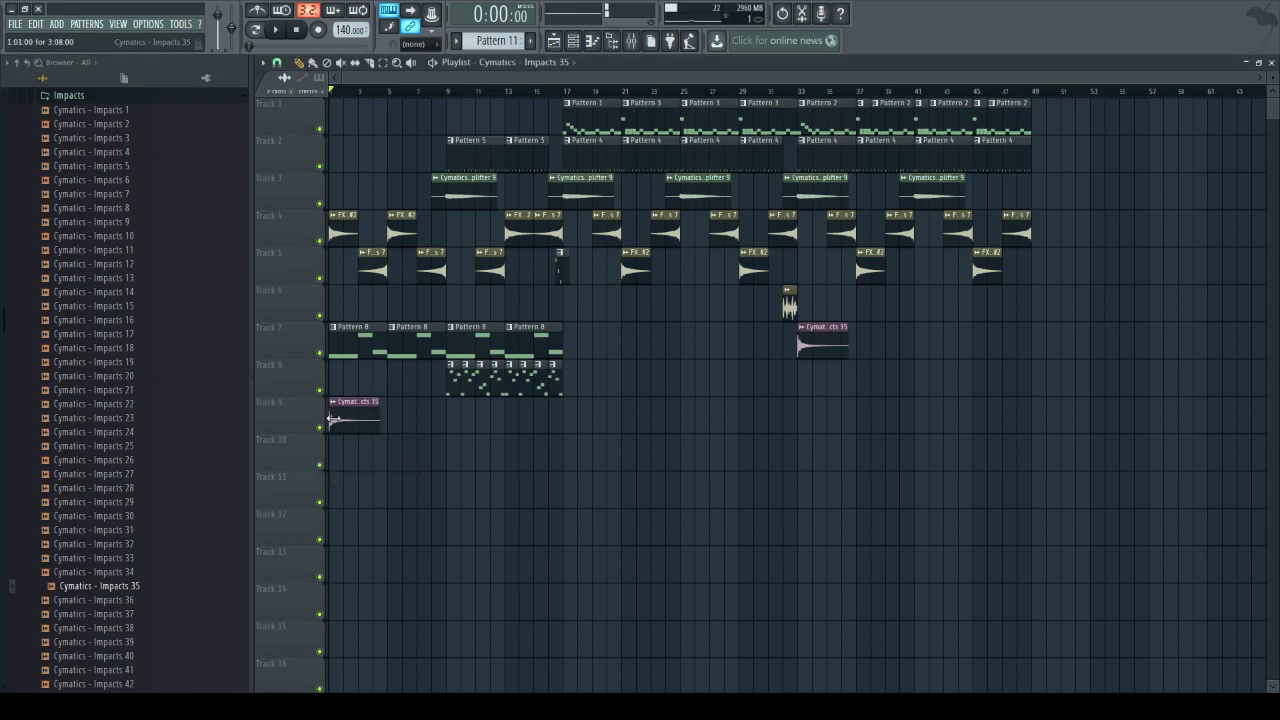
- Play the intro from the start and add a second Impacts 35 clip at bar 9 on track 9
key(space)
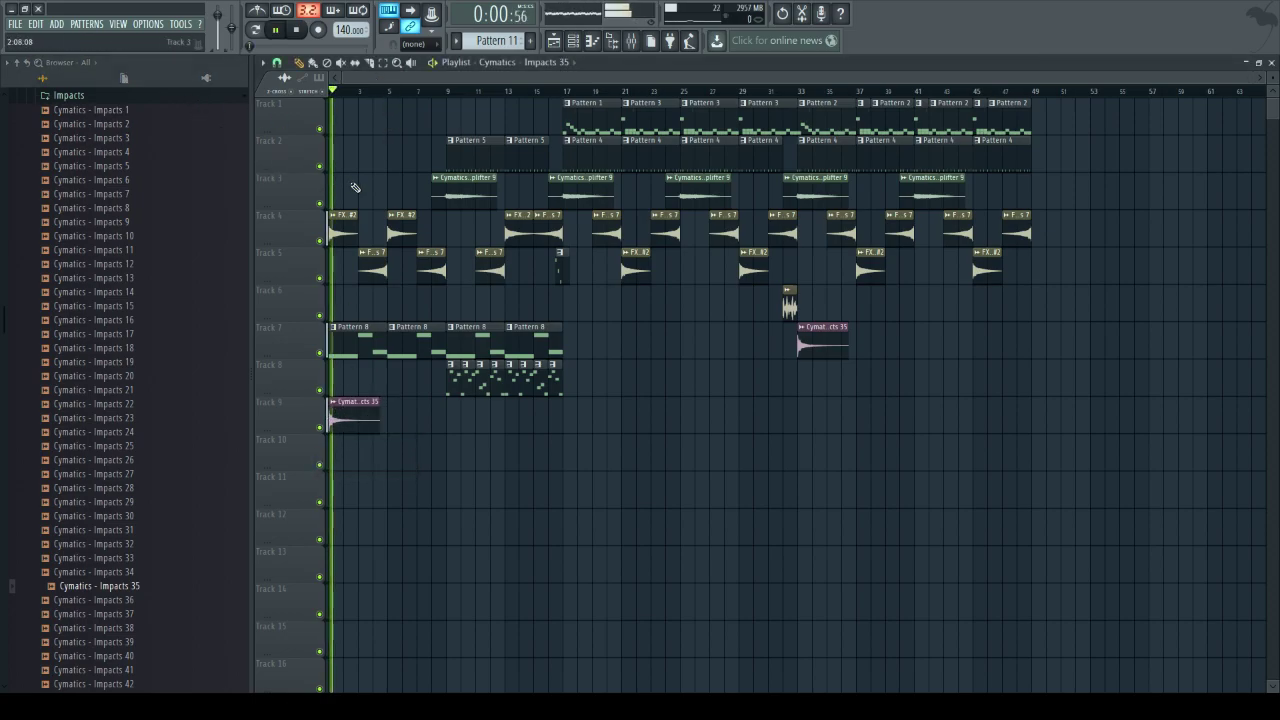
key(space)
key(space)
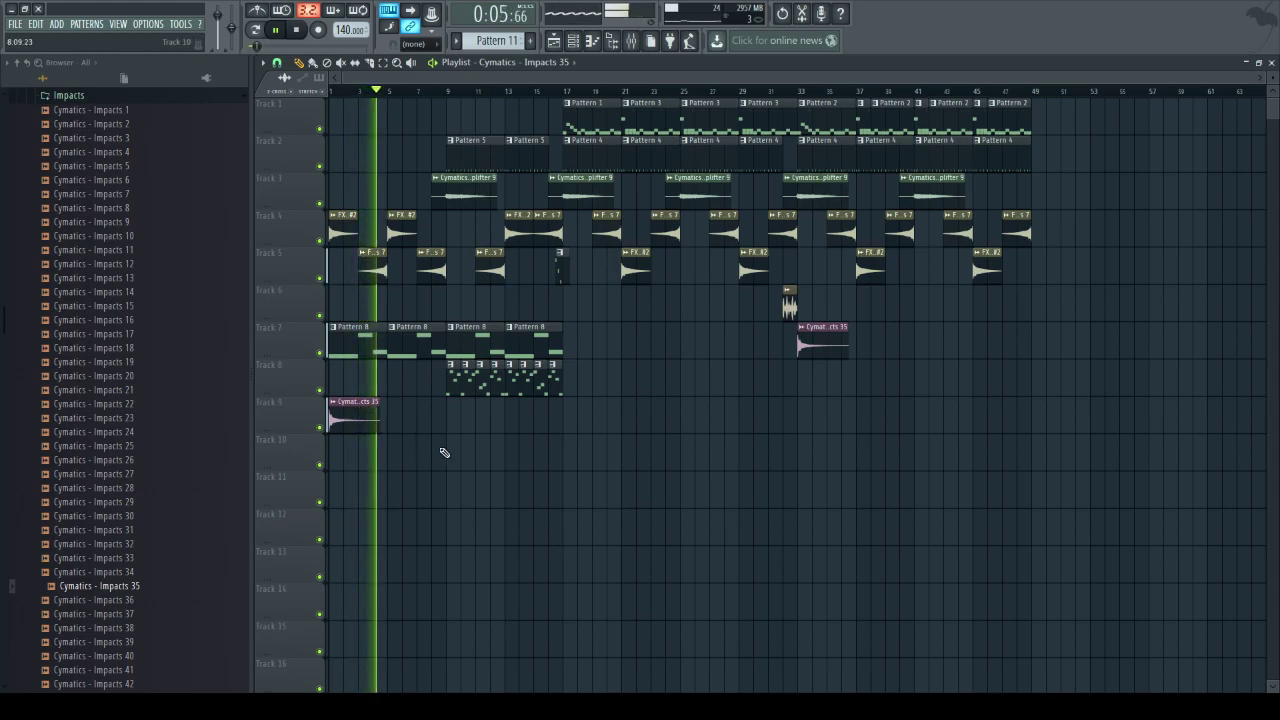
click(449, 425)
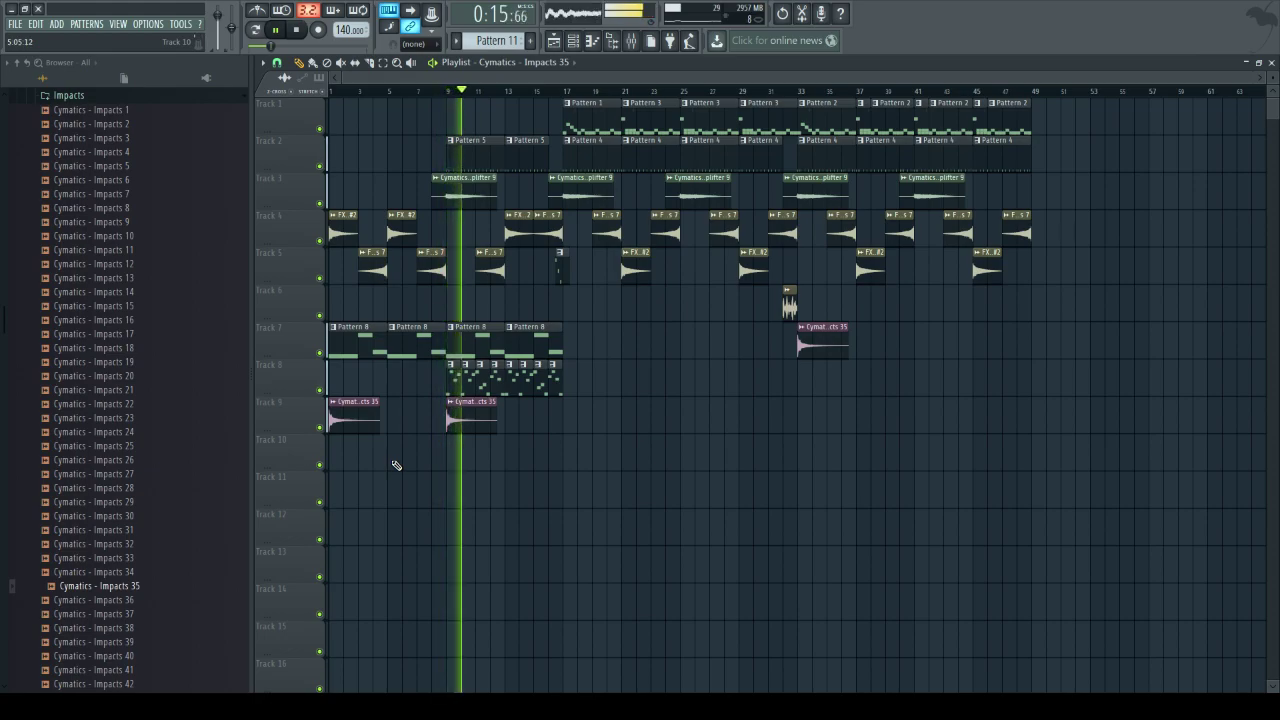
- Listen to the arrangement from the second half of the intro into the first drop, and stop playback
scroll(176, 350, up, 6)
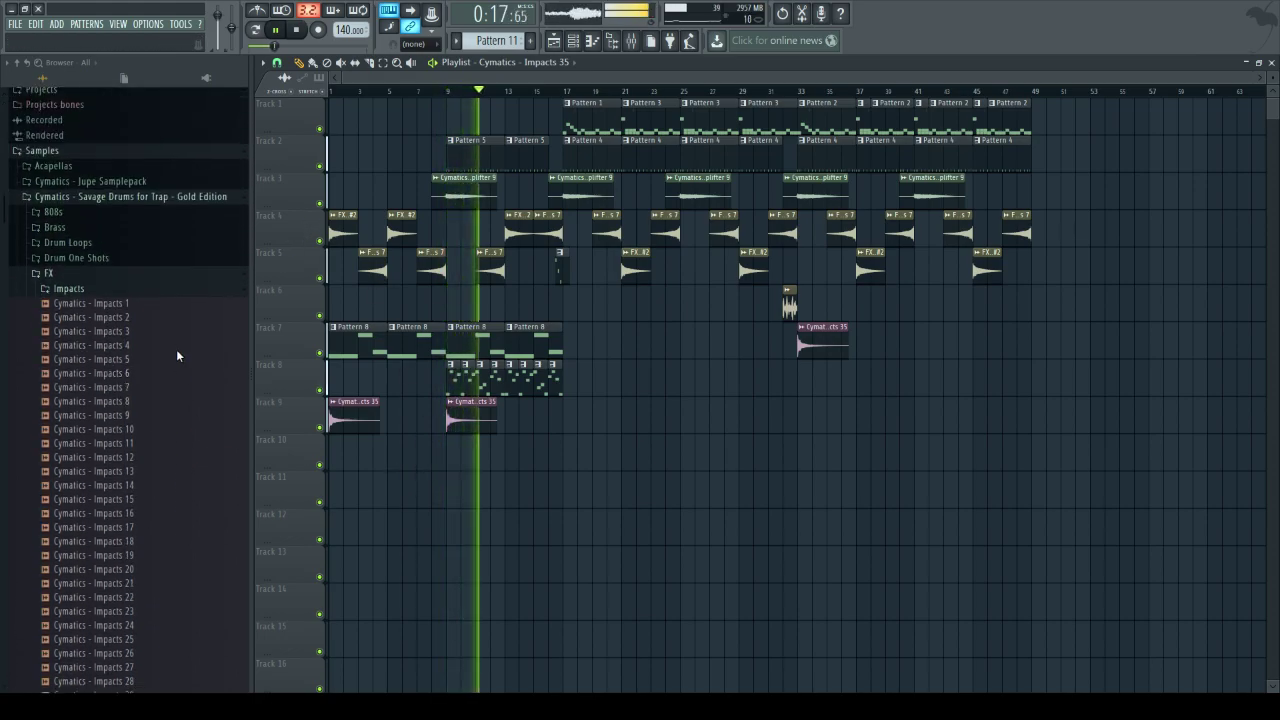
click(146, 347)
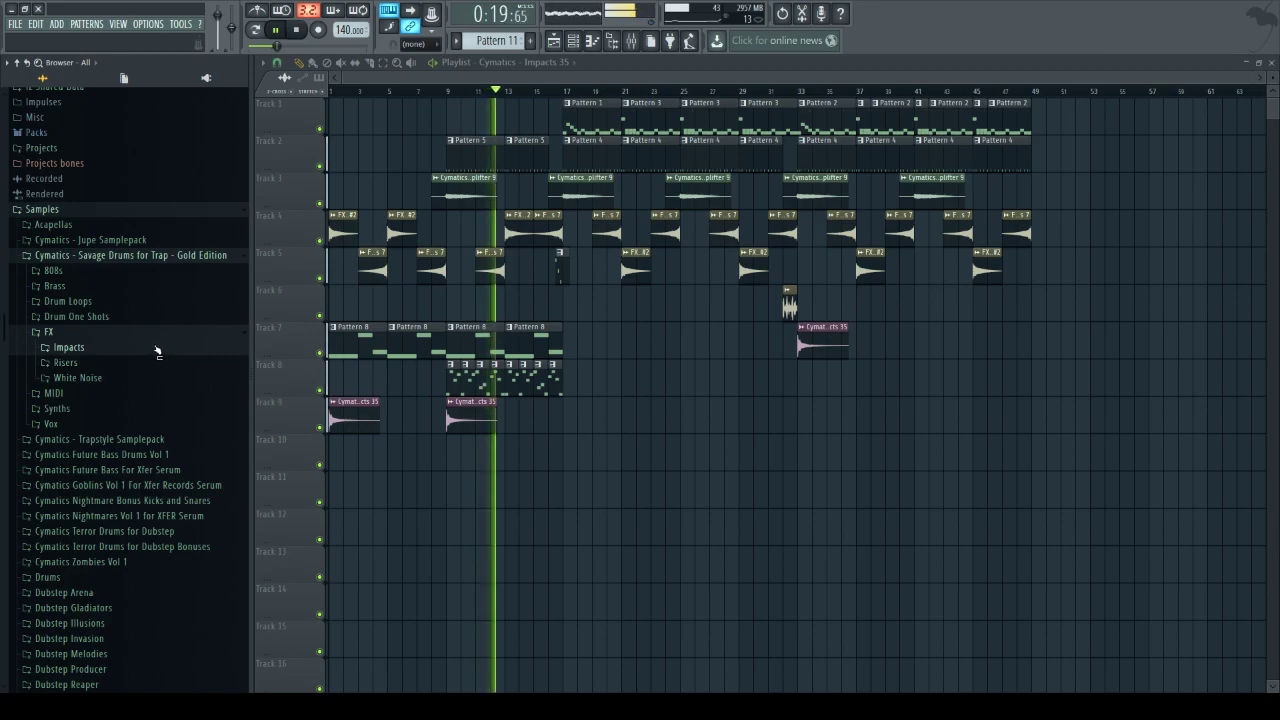
click(154, 347)
scroll(154, 346, up, 2)
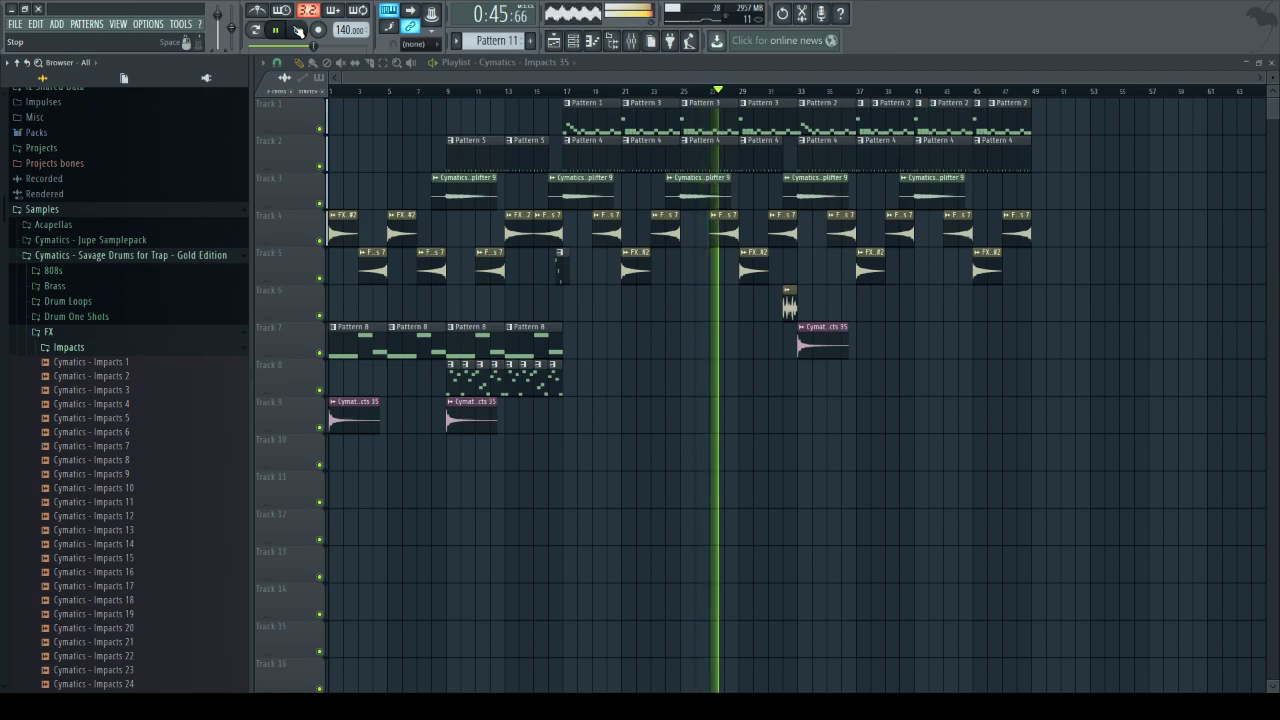
click(298, 31)
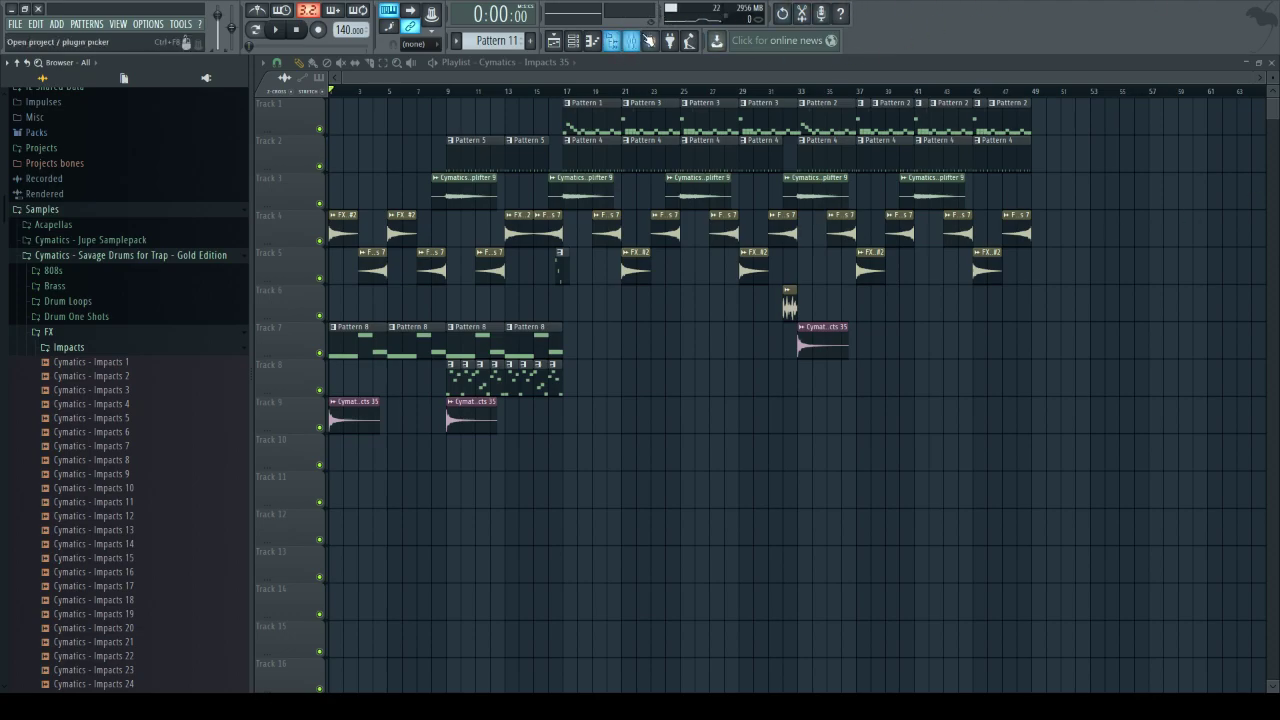
- Load Fruity Parametric EQ 2 in the first effect slot of mixer insert 1
click(632, 42)
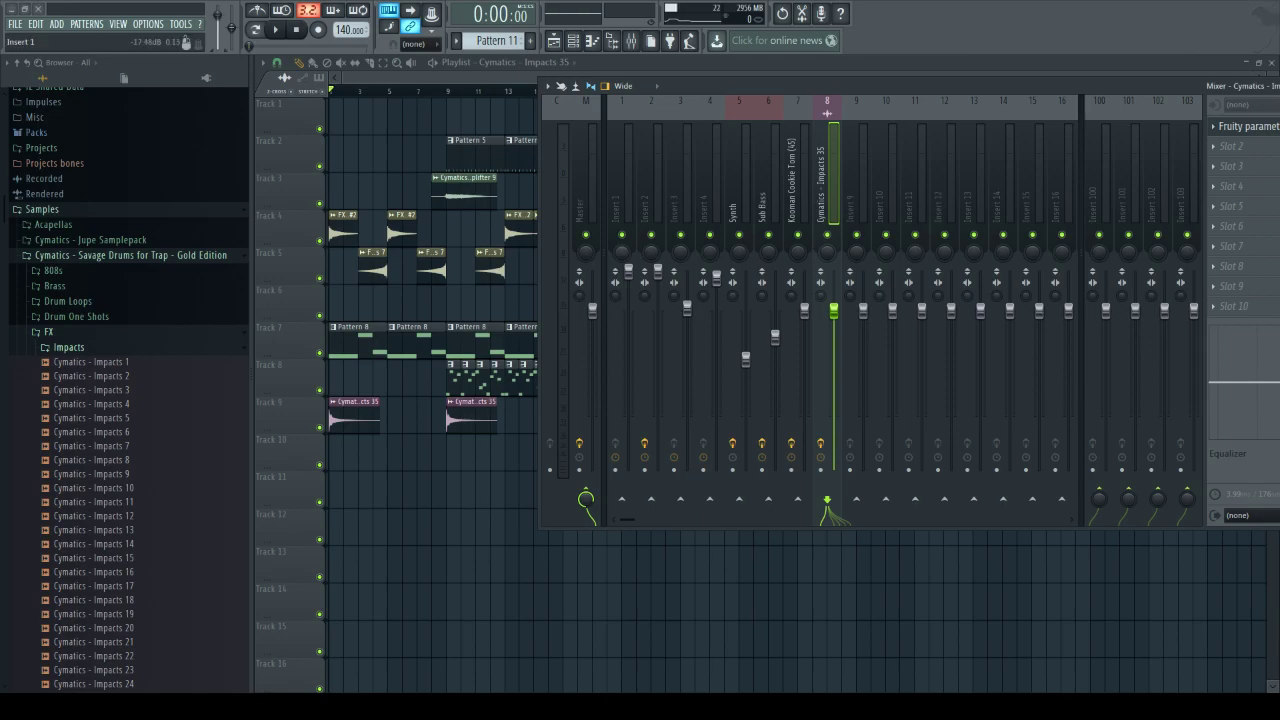
click(623, 178)
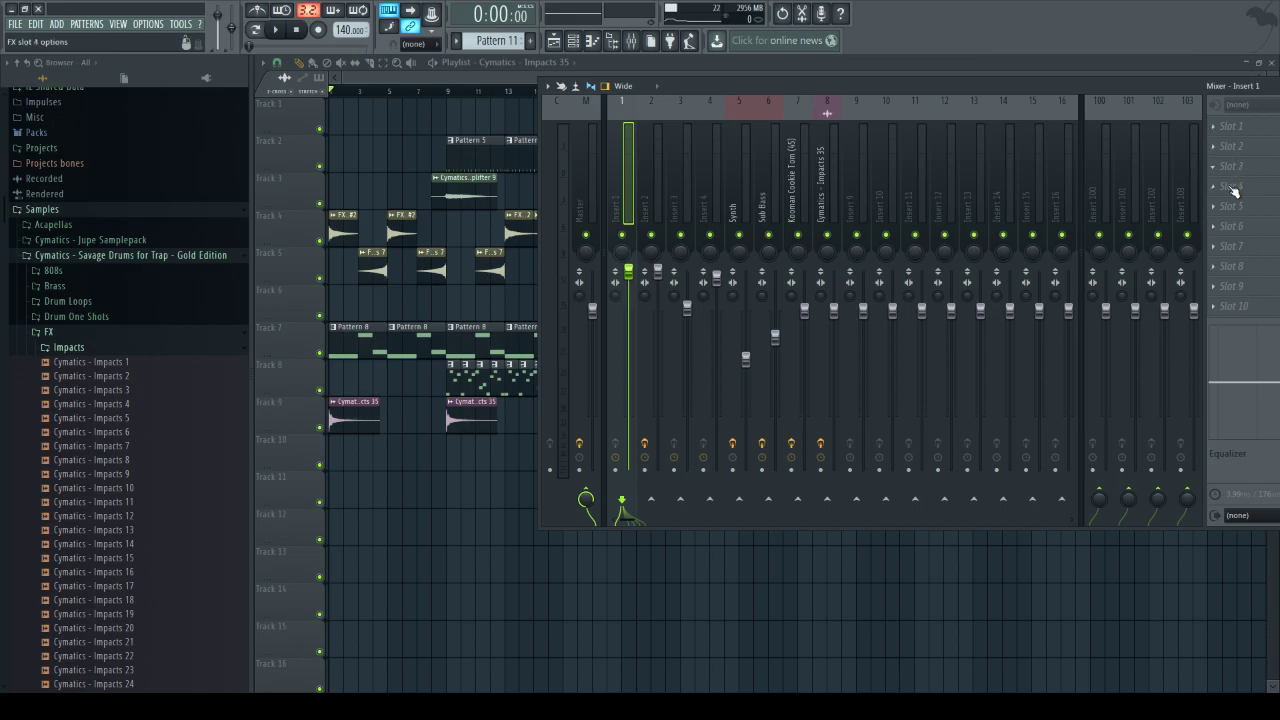
click(1232, 129)
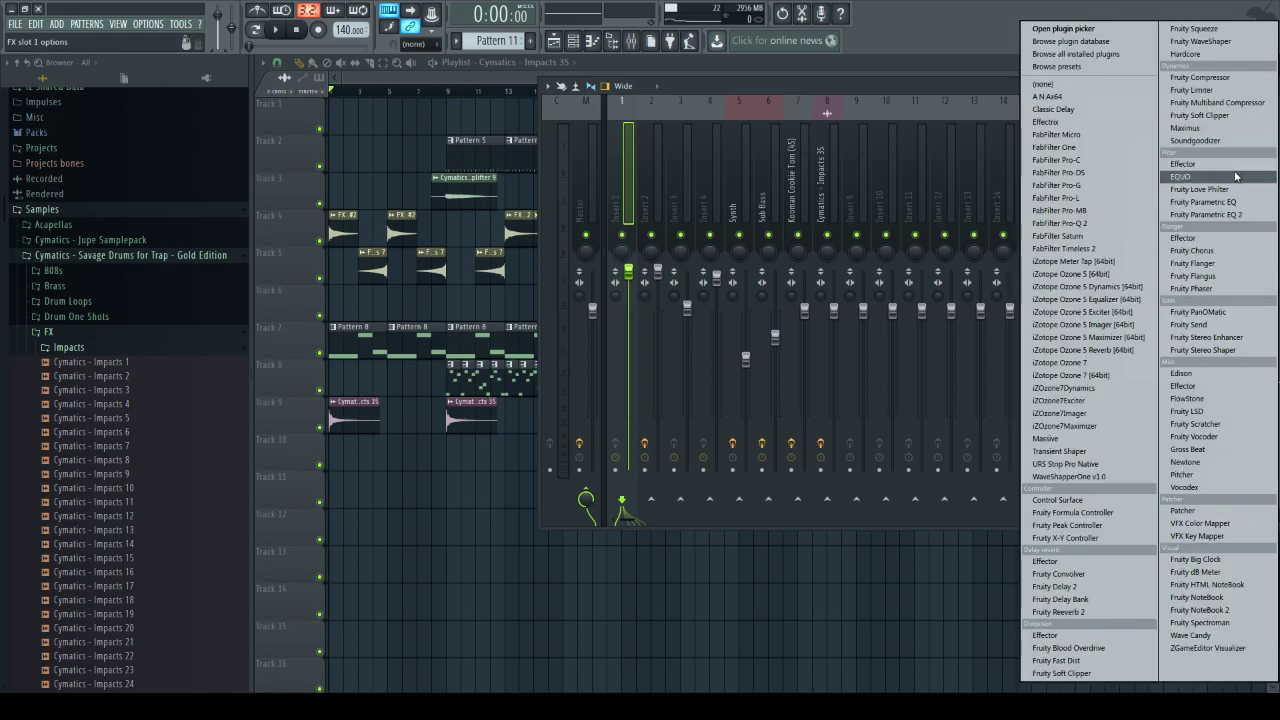
click(1204, 214)
- Loop Pattern 5 on its own and open Insert 1's Parametric EQ 2 to examine the kick's frequency spectrum
double_click(461, 164)
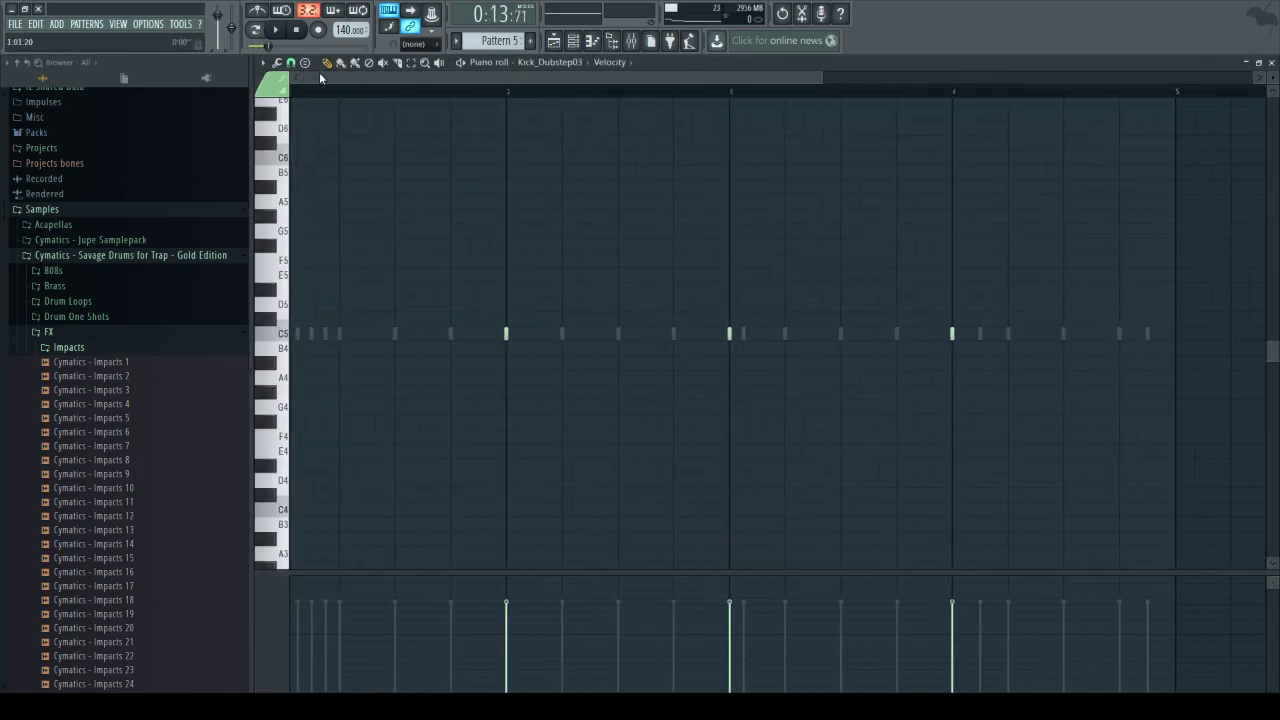
click(573, 42)
click(275, 30)
key(F9)
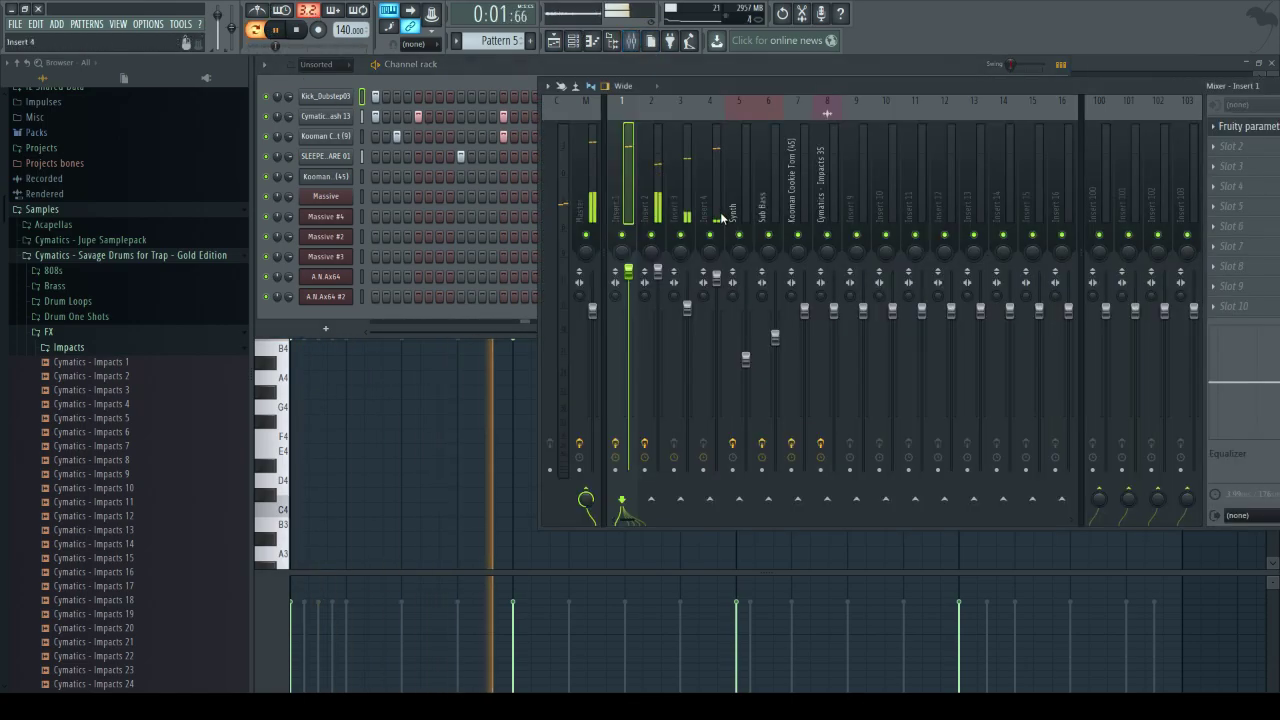
click(1240, 124)
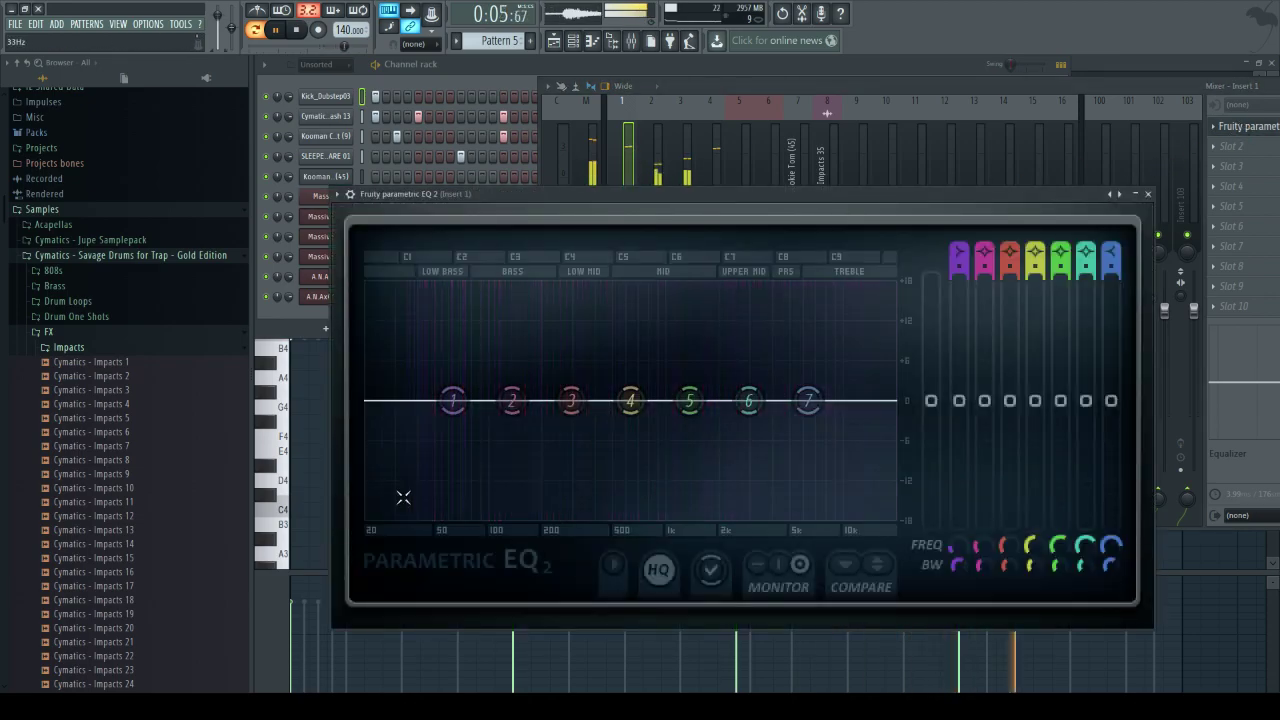
- Shape Insert 1's EQ: lower bands 1, 3 and 7, and boost band 2 near 101 Hz and band 6 around 2 kHz
drag(510, 400, 458, 418)
drag(571, 400, 585, 427)
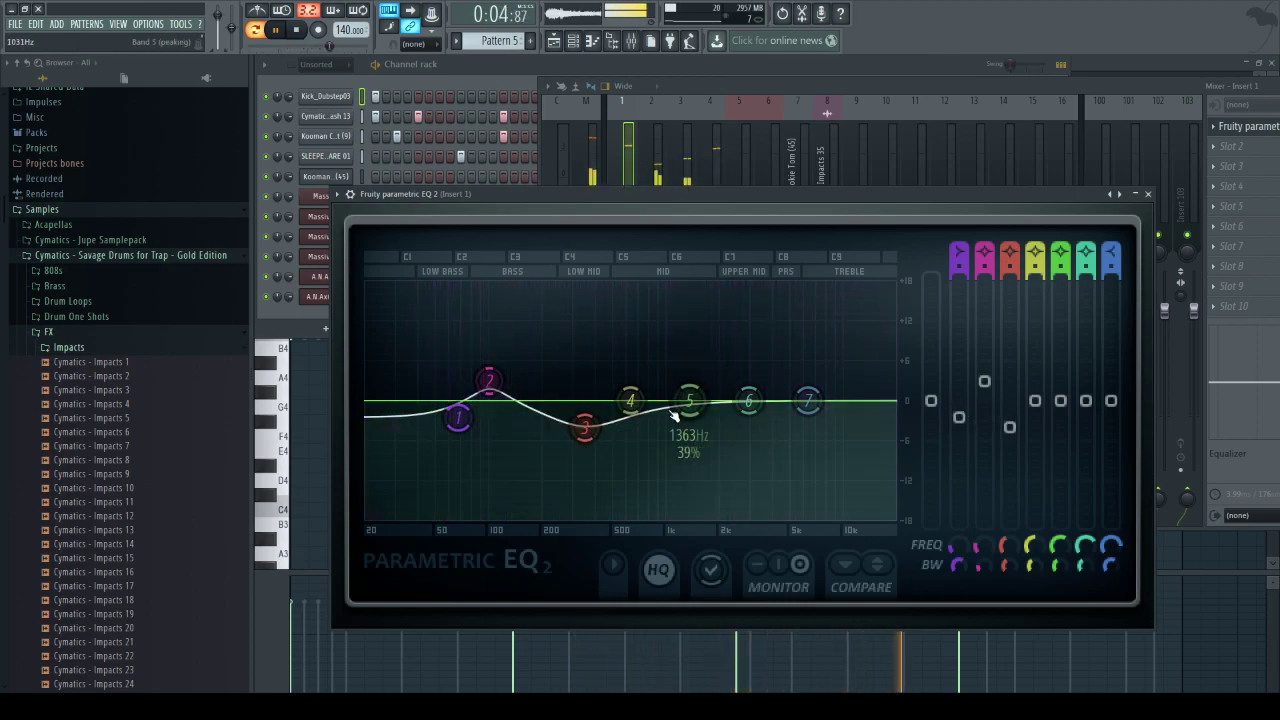
drag(748, 400, 728, 384)
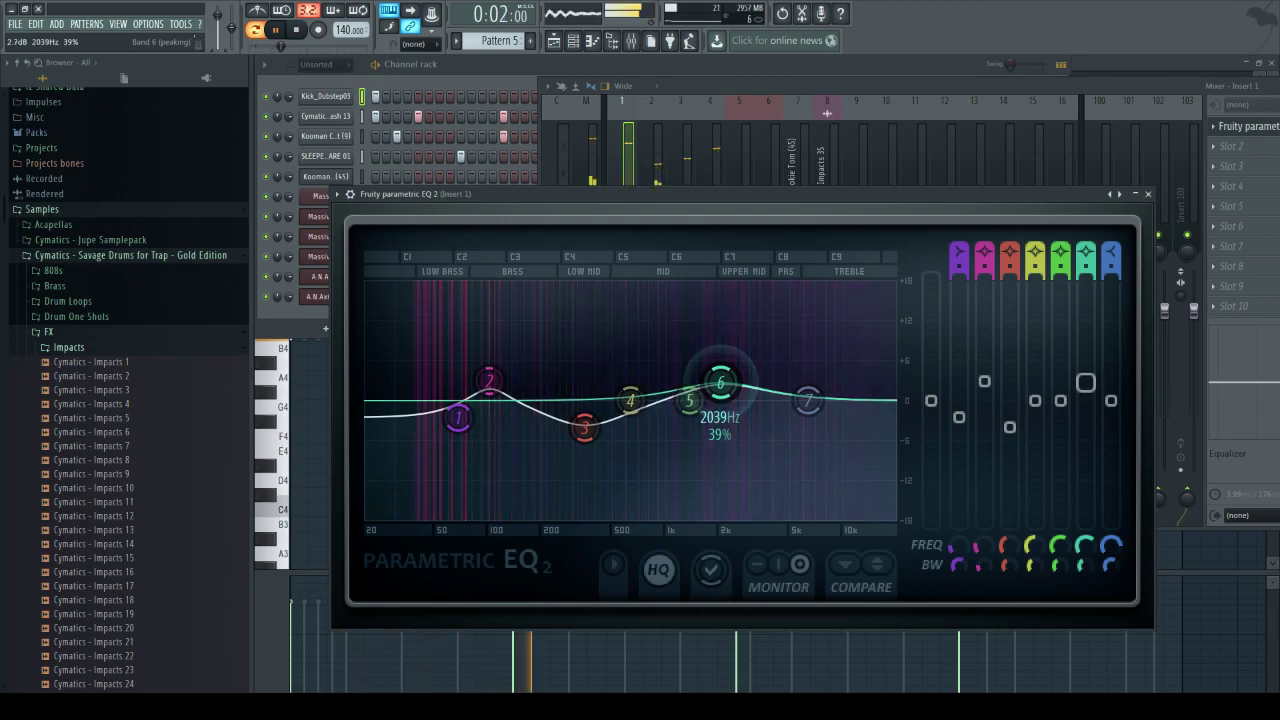
drag(797, 404, 817, 426)
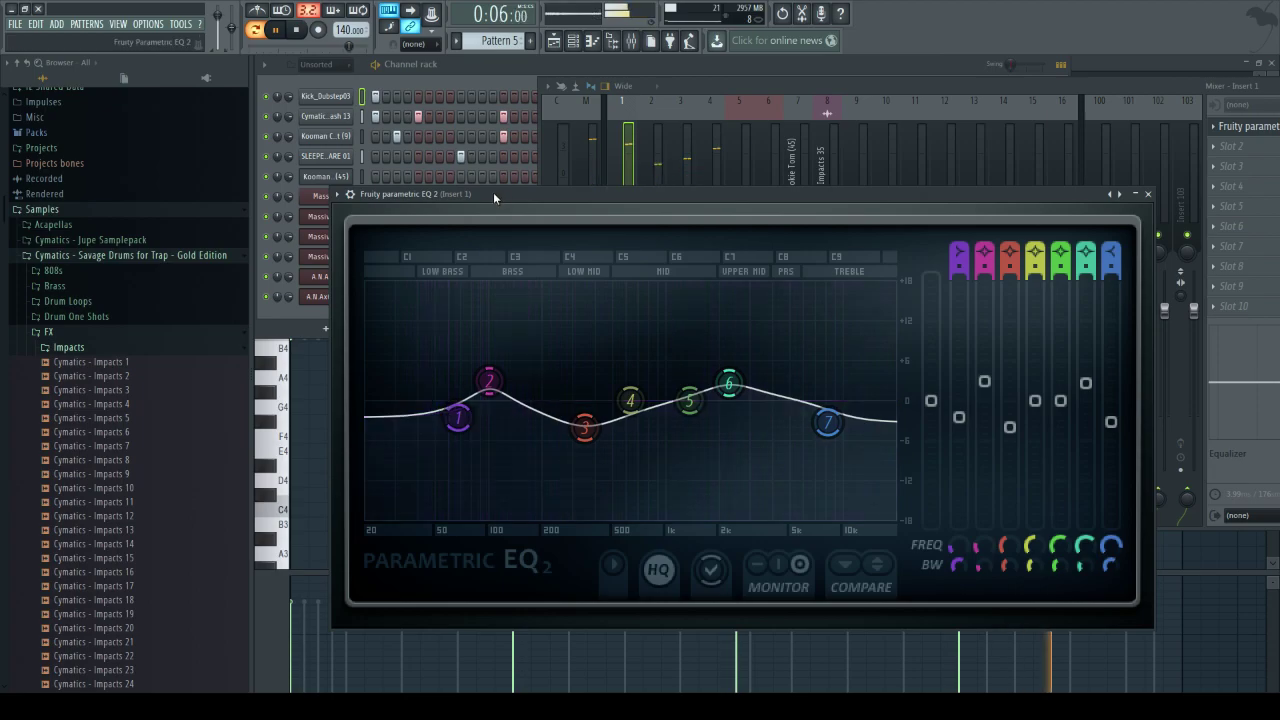
- Lower Insert 1's volume fader slightly in the mixer and stop playback
click(650, 98)
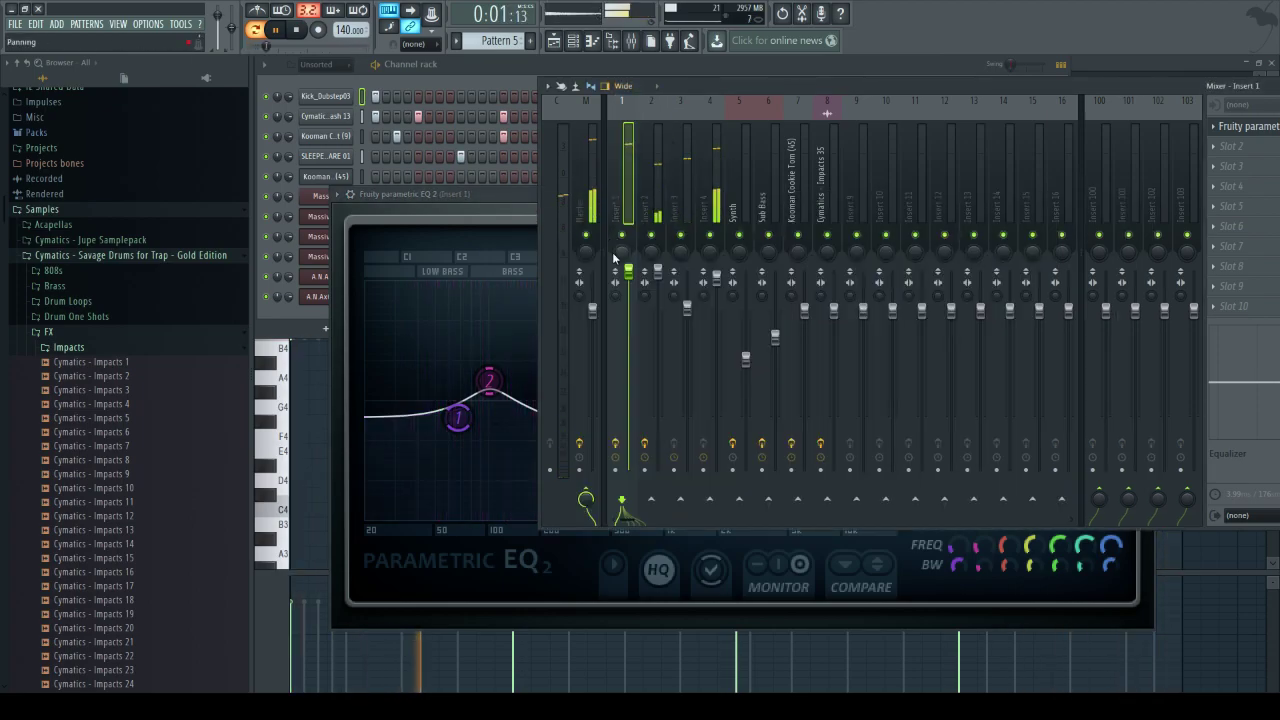
drag(628, 272, 628, 290)
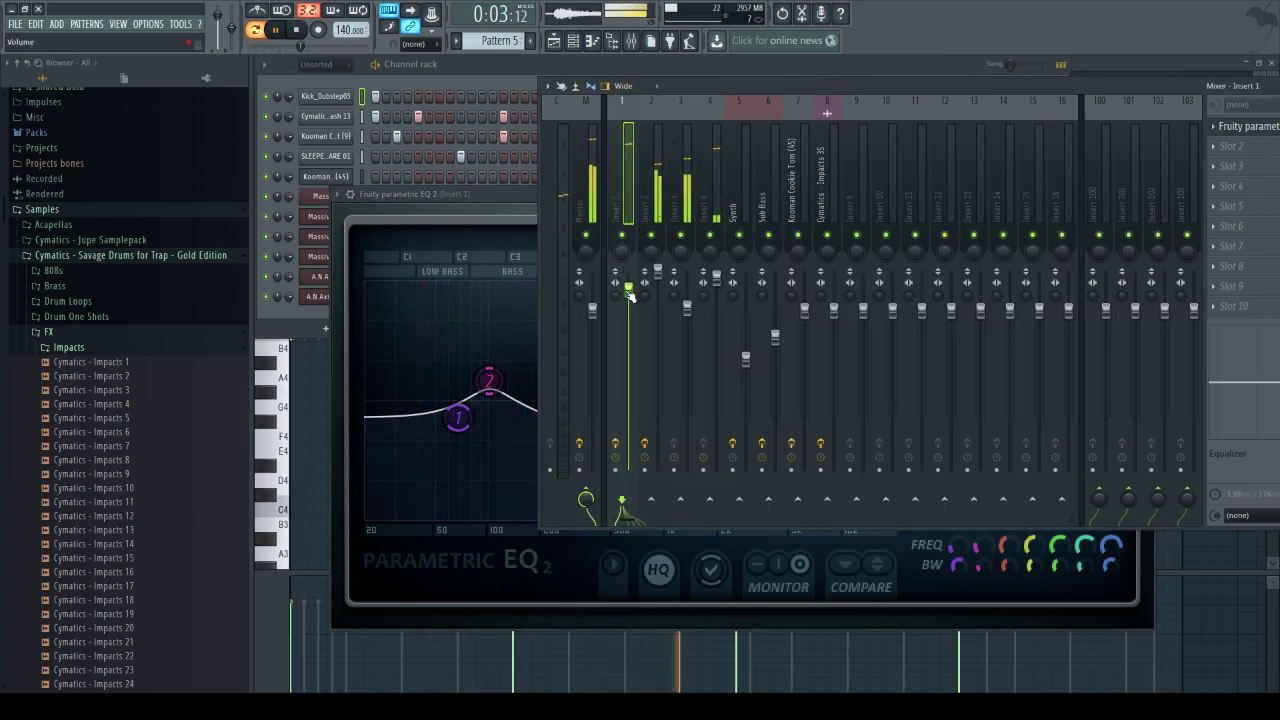
key(space)
- Shift band 6 of Insert 1's EQ to about 2565 Hz and narrow its bandwidth to 24%
click(508, 207)
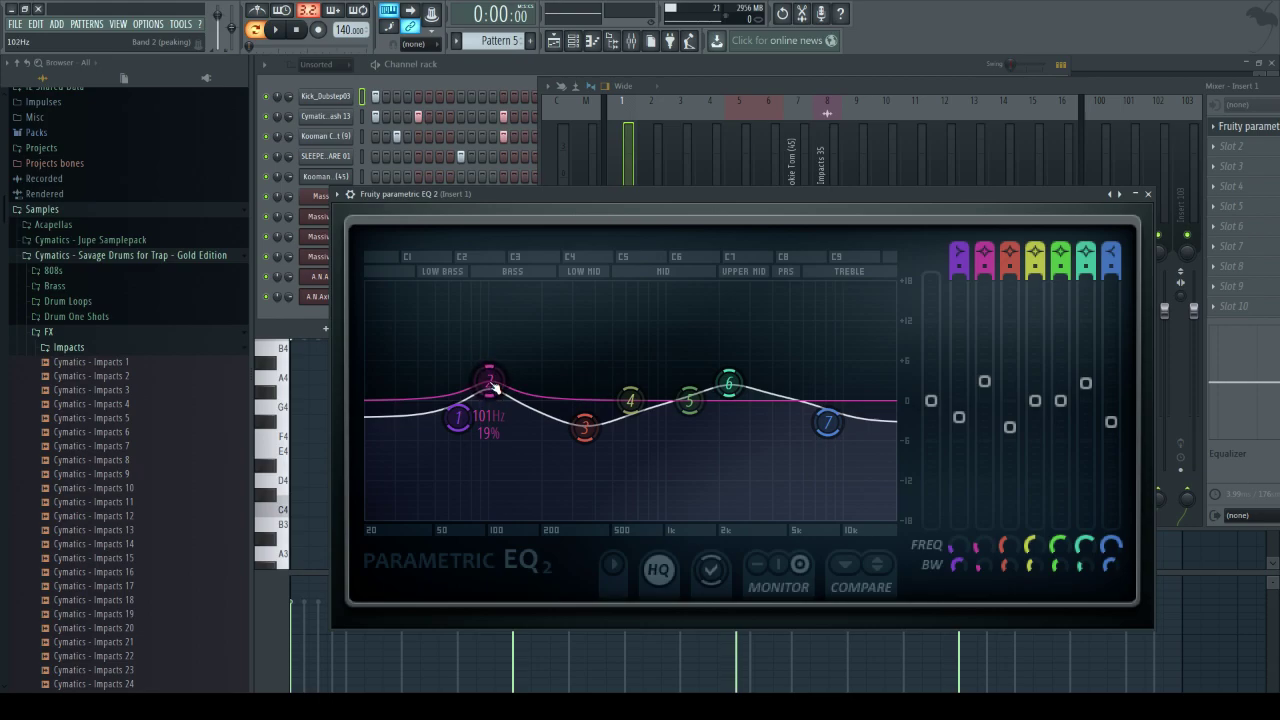
mouse_move(729, 384)
mouse_down()
mouse_move(743, 375)
mouse_move(740, 388)
mouse_up()
scroll(746, 377, down, 2)
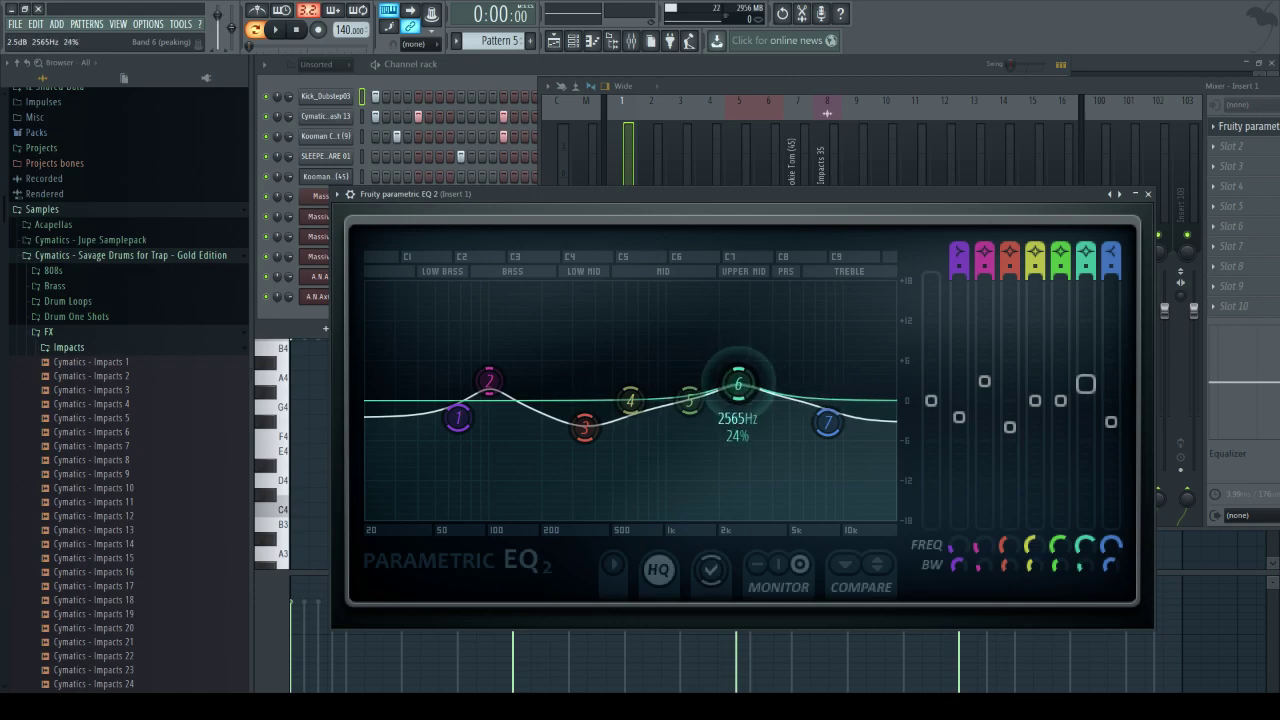
- Load Fruity Compressor in Insert 1's second slot with threshold -20.8 dB, ratio 2.2:1, gain 4.2 dB, attack 37.9 ms and release 440 ms
click(1248, 152)
click(1210, 85)
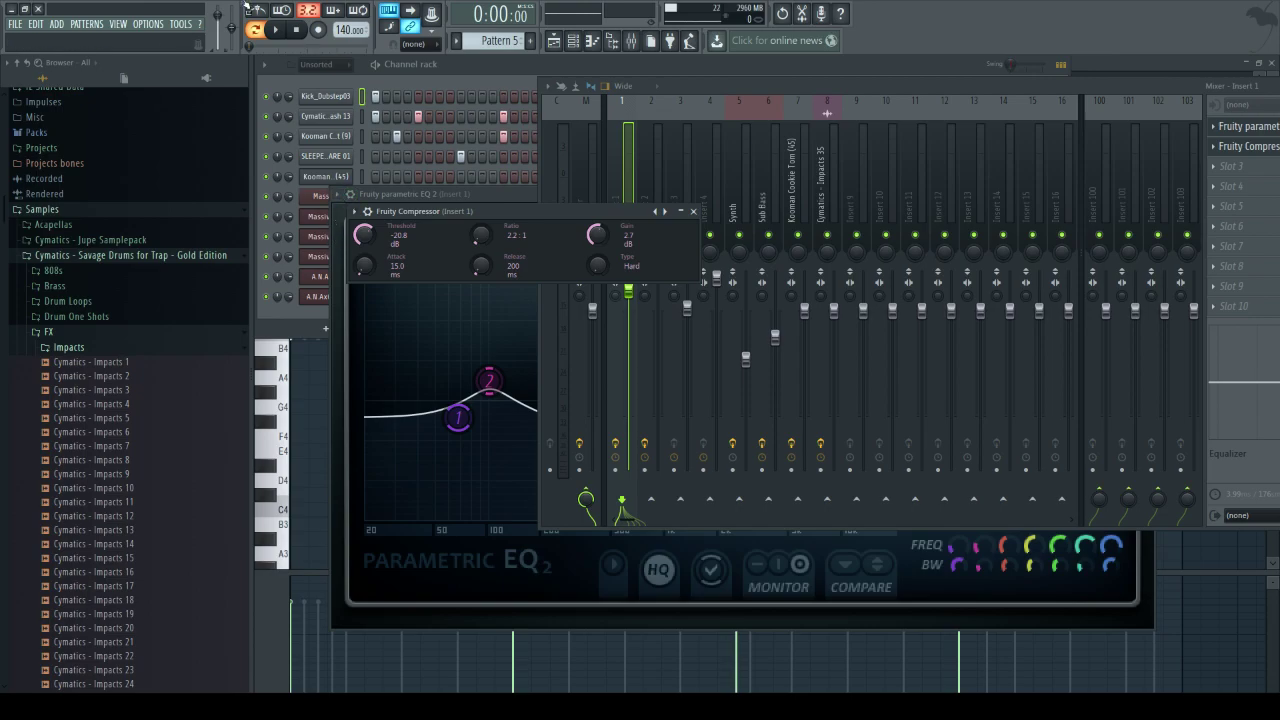
click(280, 32)
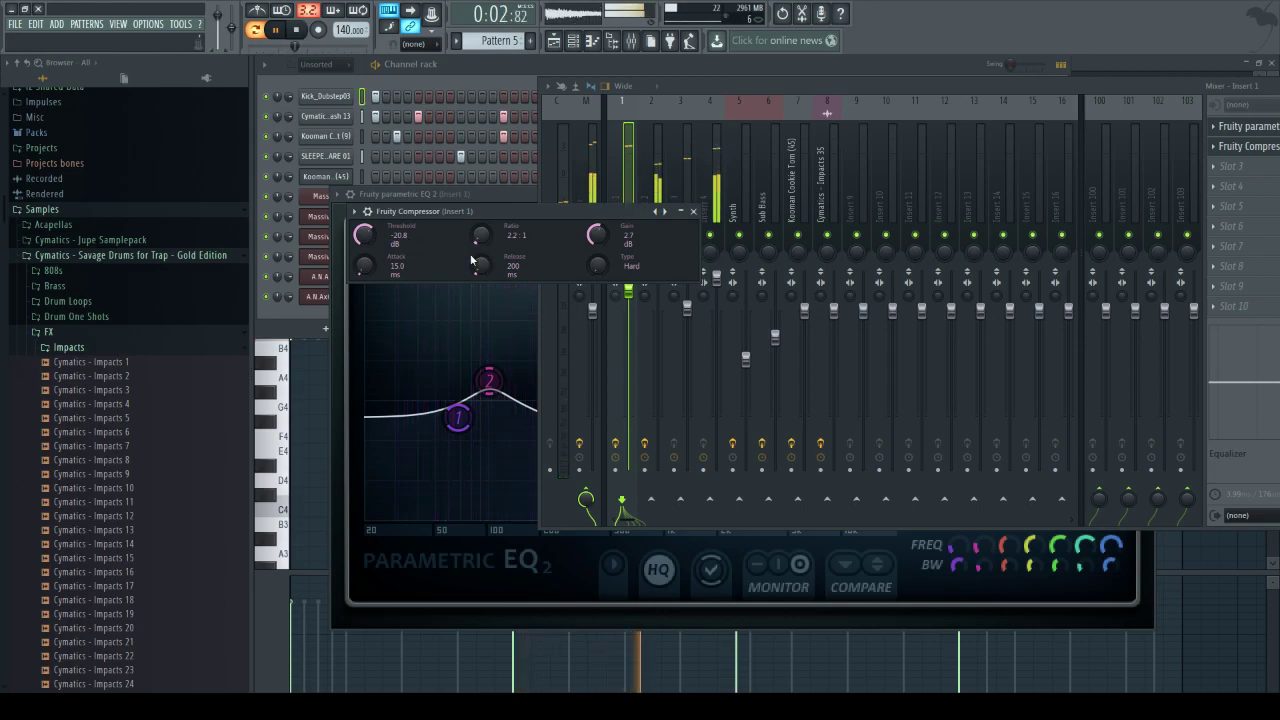
drag(597, 232, 597, 222)
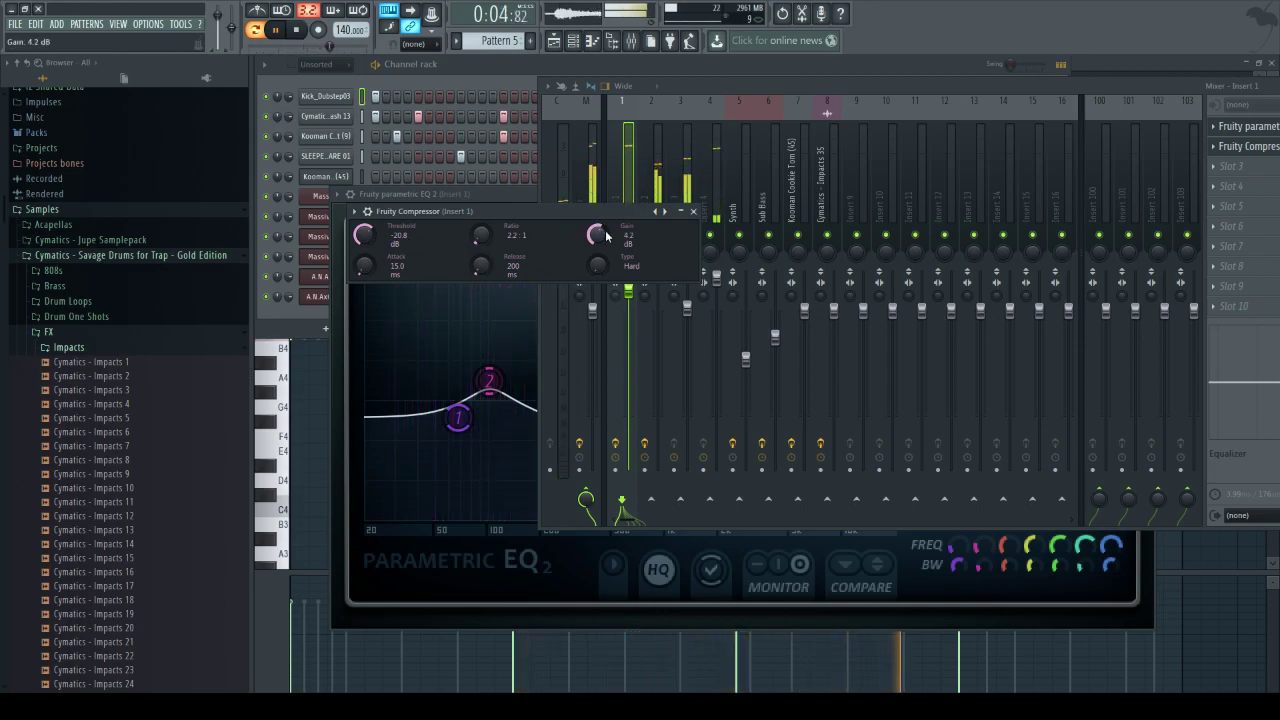
drag(480, 270, 480, 256)
drag(370, 267, 370, 248)
- Load Fruity Parametric EQ 2 in the first effect slot of mixer insert 4
click(716, 180)
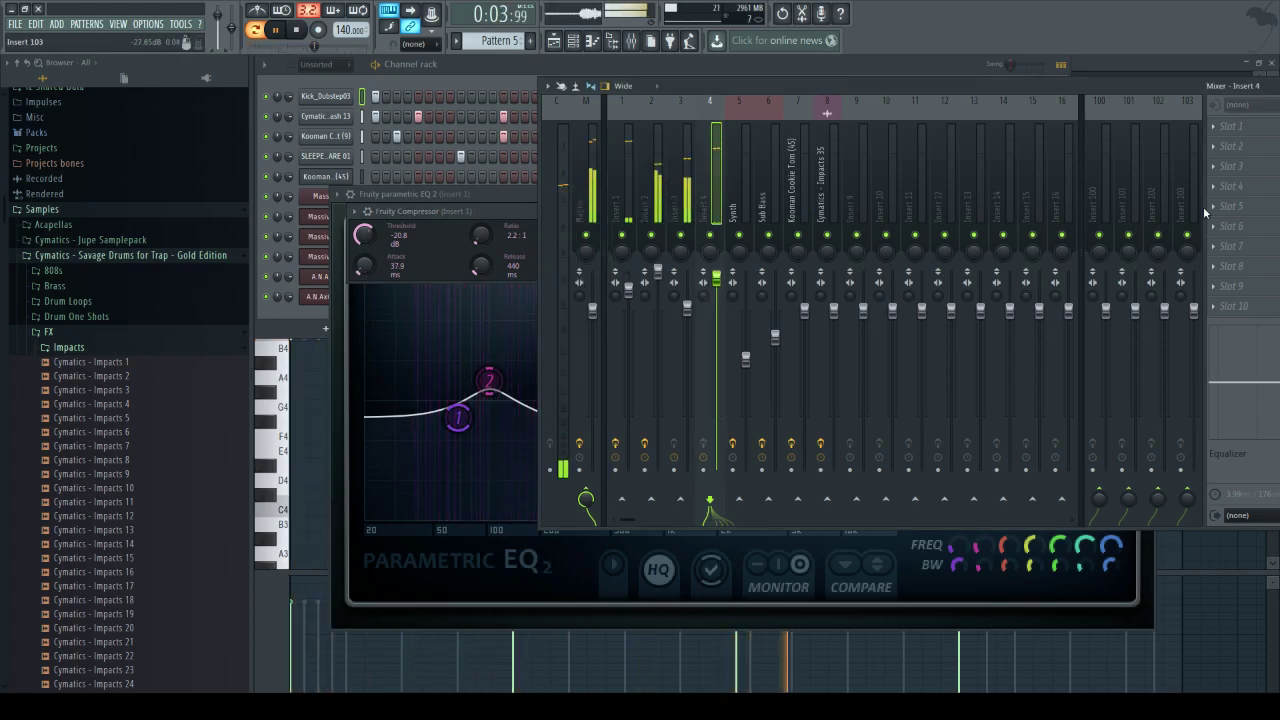
click(1219, 123)
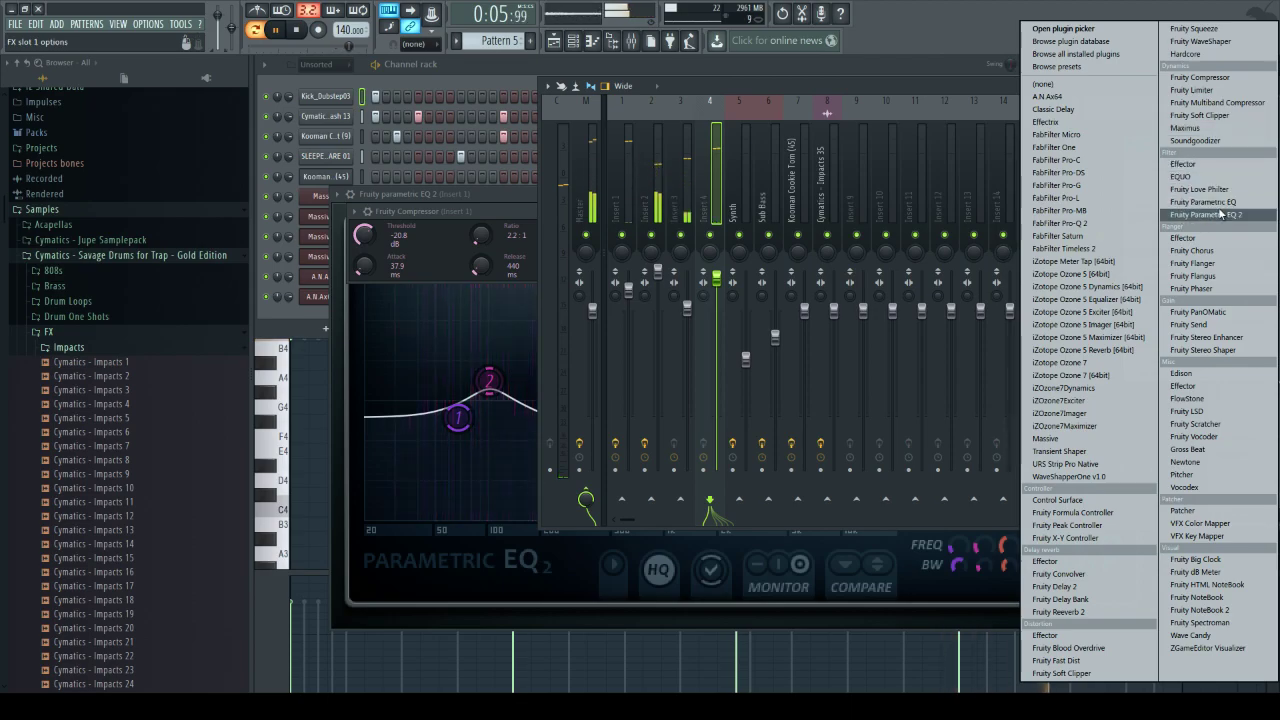
click(1215, 210)
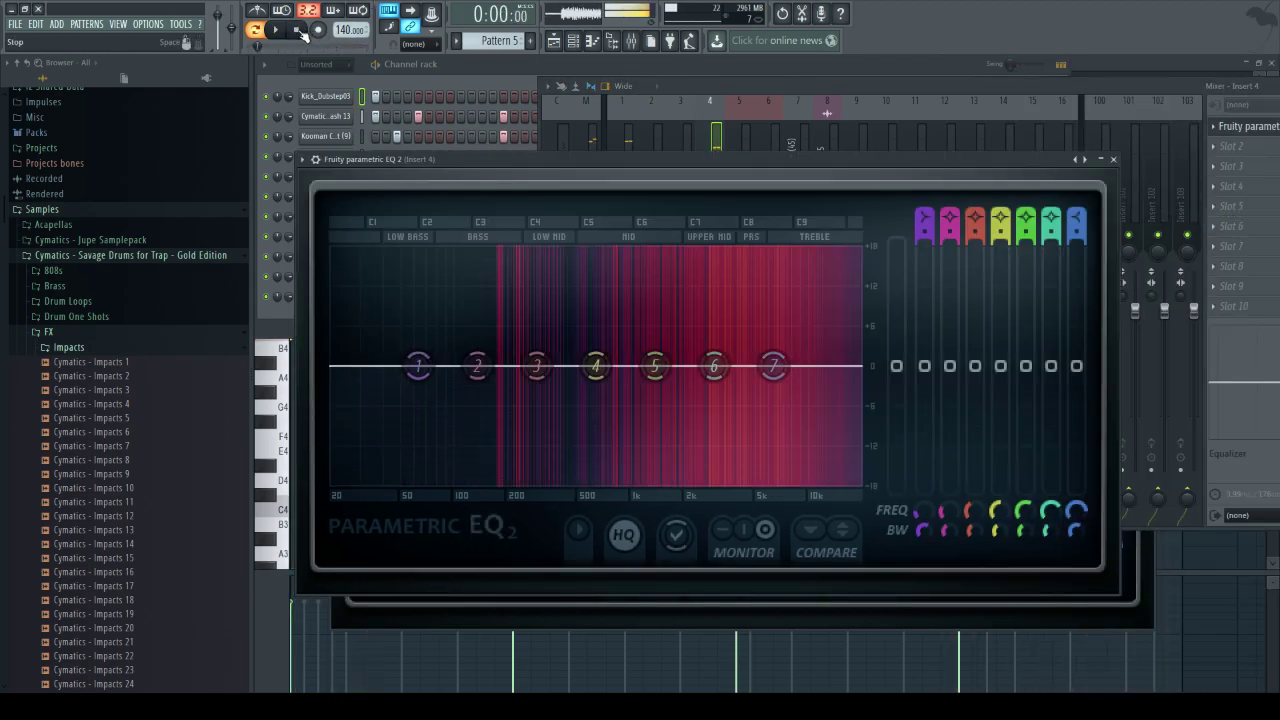
- Boost band 6 of Insert 4's EQ at about 3183 Hz with 19% bandwidth, and lower the highs with band 7
drag(713, 366, 722, 341)
scroll(722, 345, down, 3)
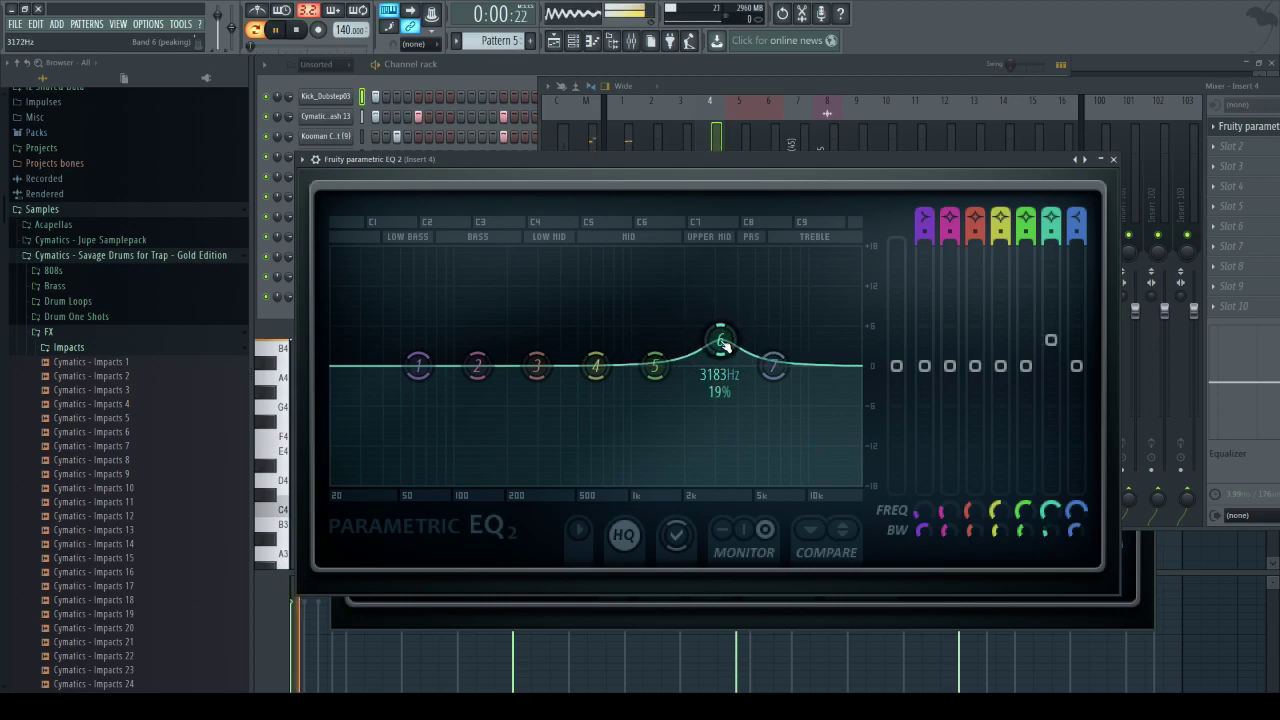
drag(773, 366, 831, 396)
key(space)
- In Insert 4's EQ, boost band 2 just above 200 Hz, lower bands 1 and 4, and shift band 6 slightly higher in frequency
drag(477, 366, 505, 352)
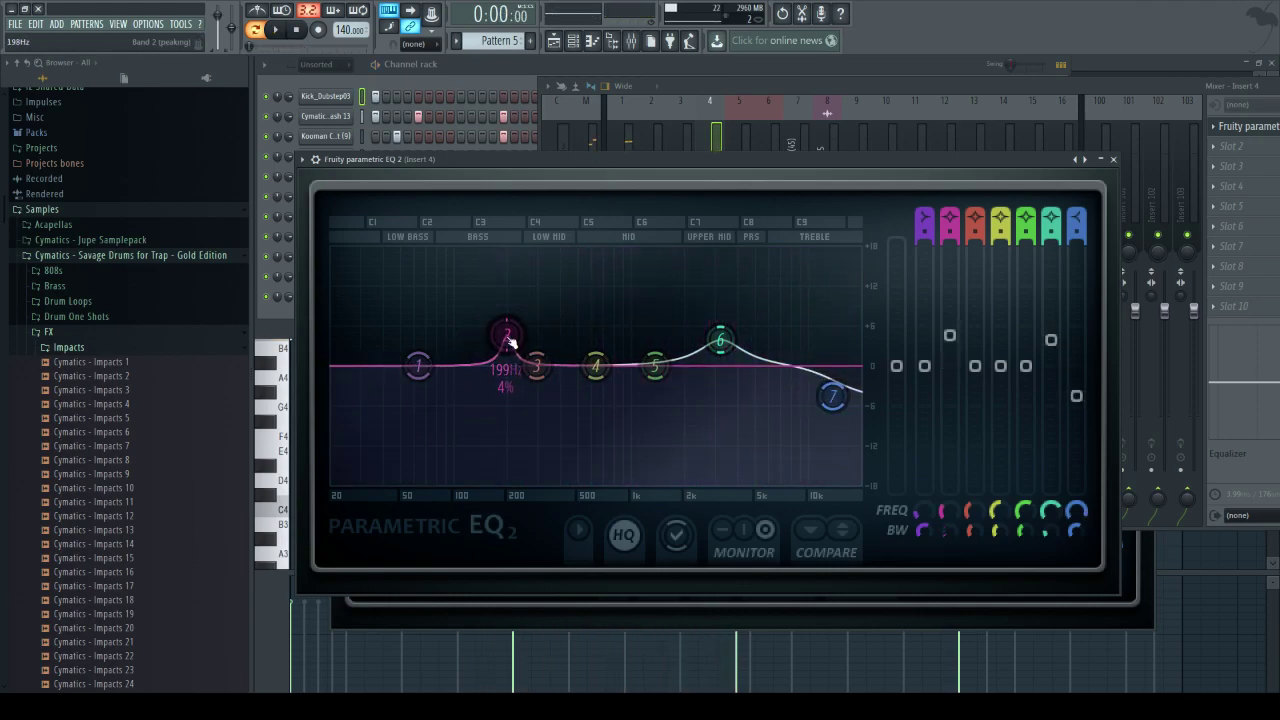
drag(418, 366, 426, 391)
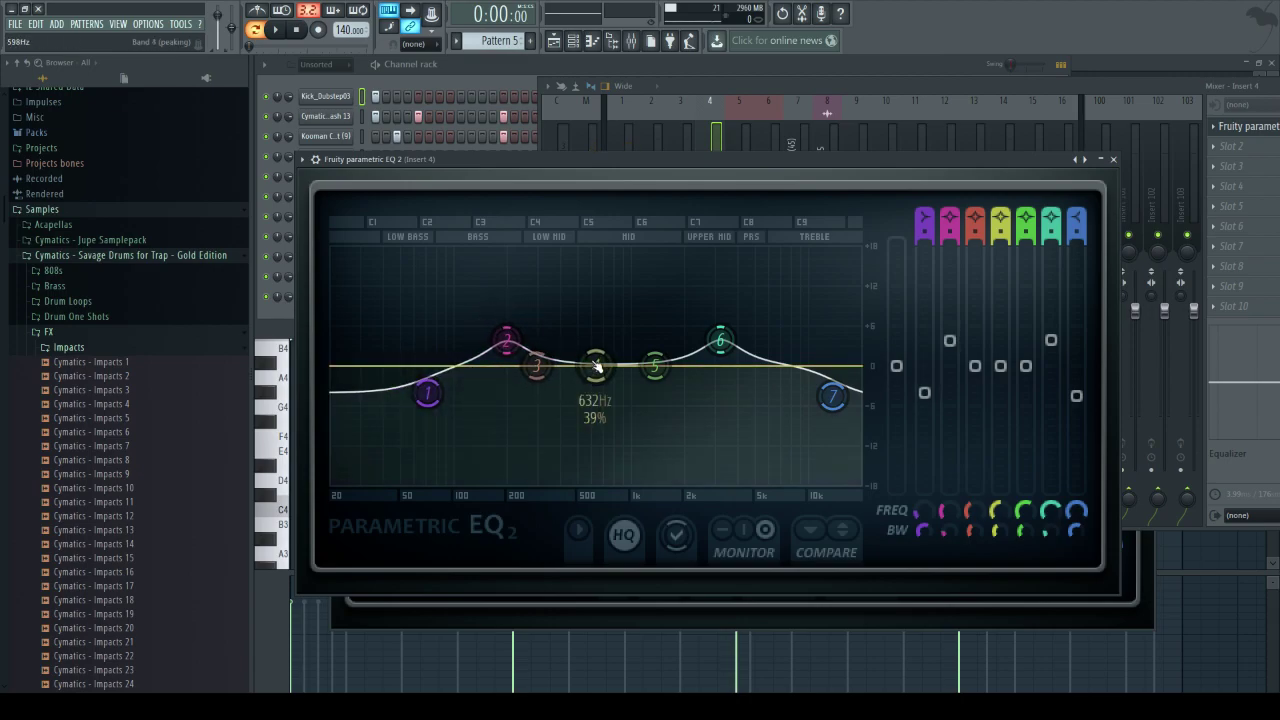
drag(596, 366, 605, 388)
key(space)
drag(721, 344, 731, 342)
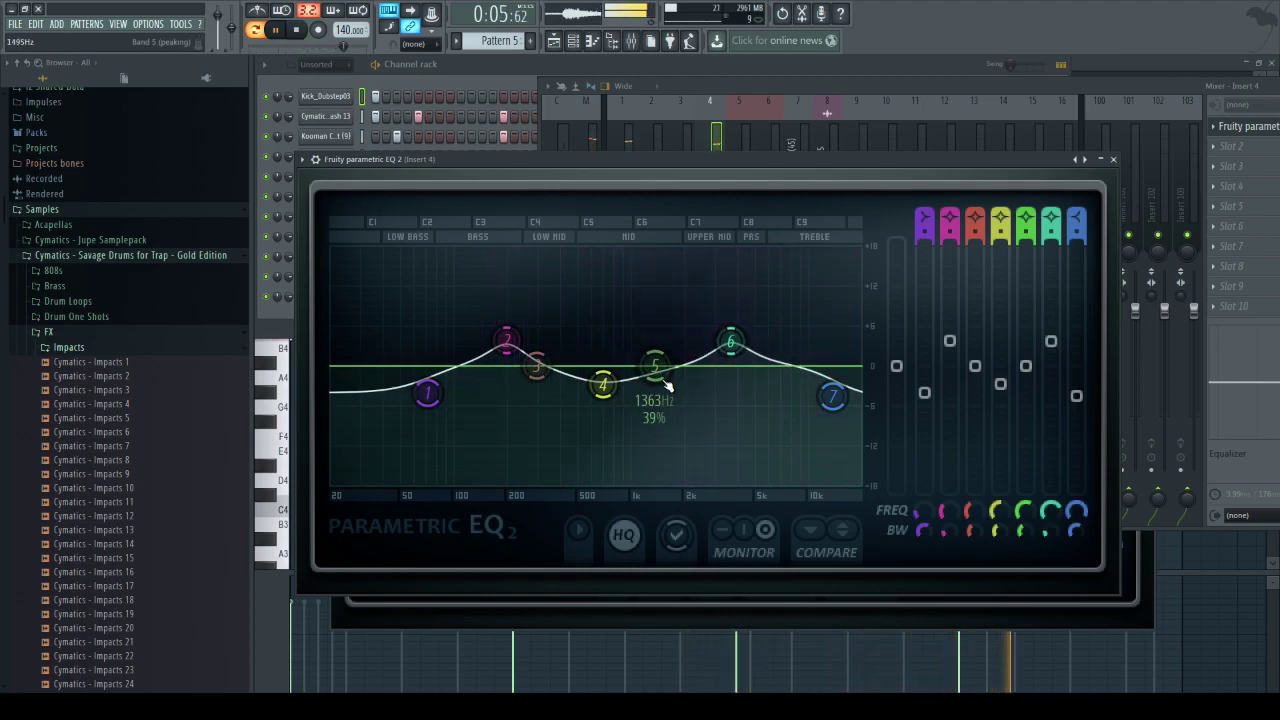
drag(507, 340, 528, 354)
- Add Fruity Compressor to the second effect slot of mixer insert 4
click(722, 98)
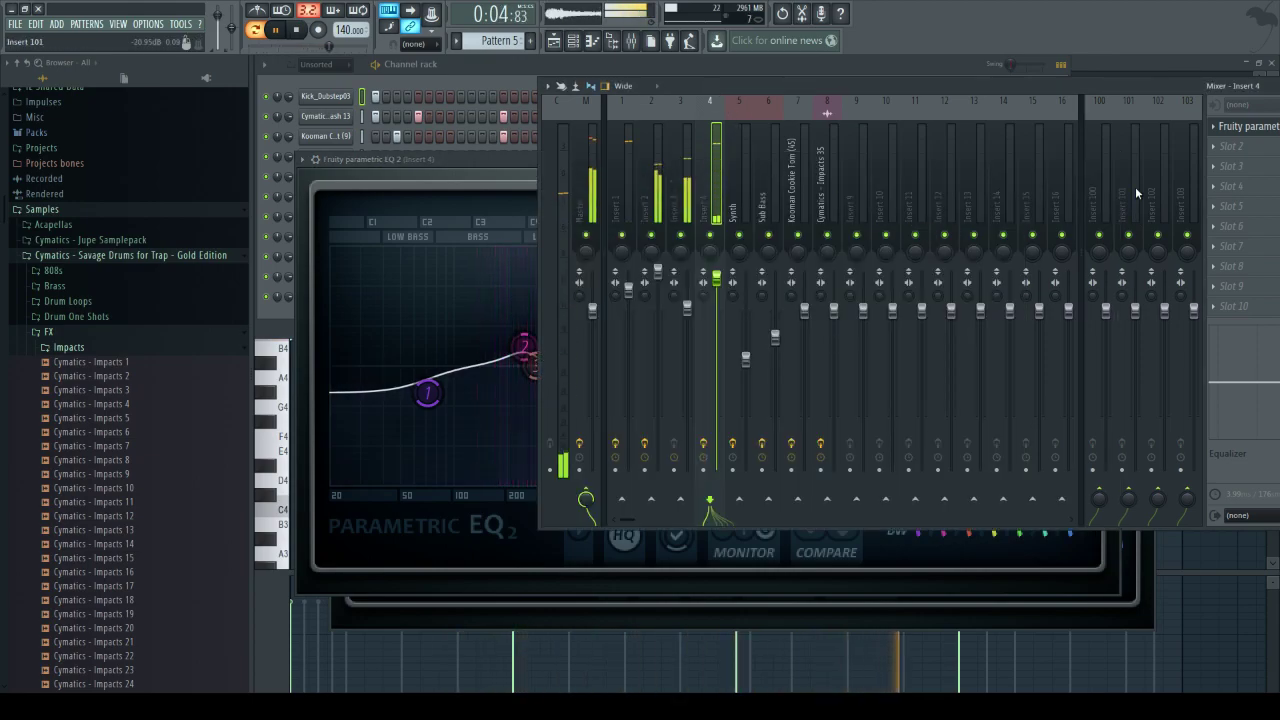
click(1255, 148)
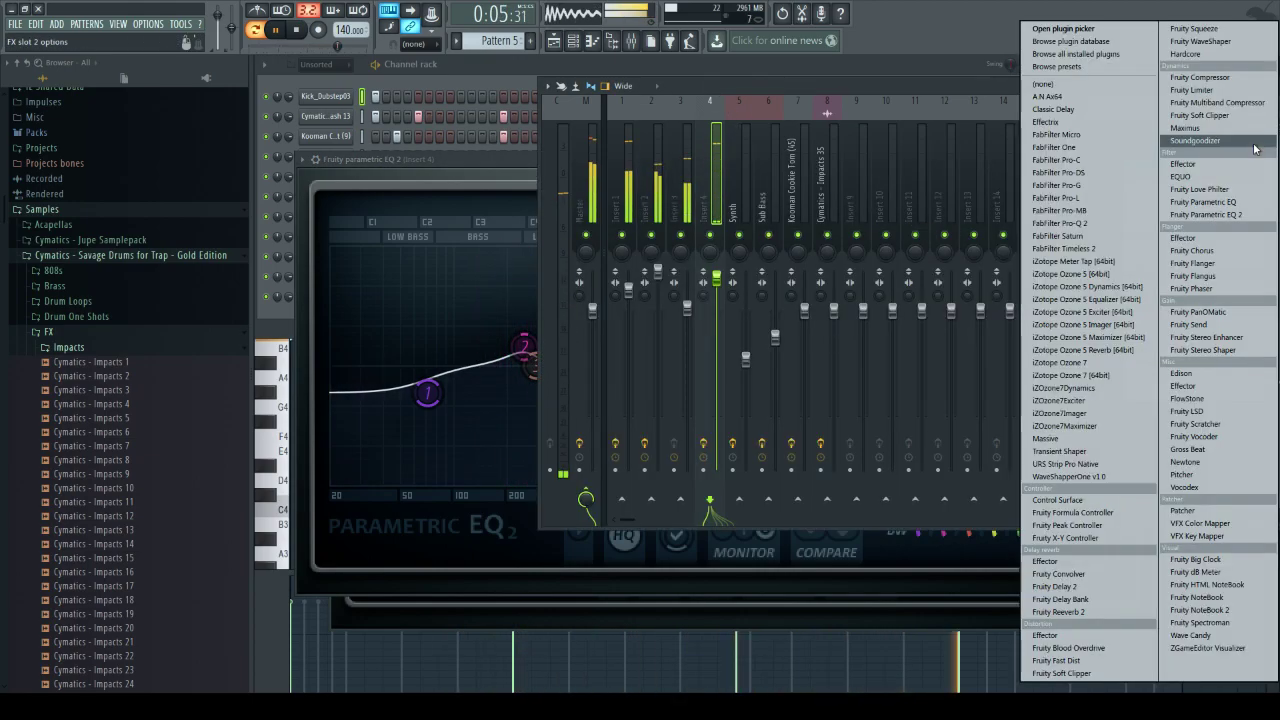
click(1205, 80)
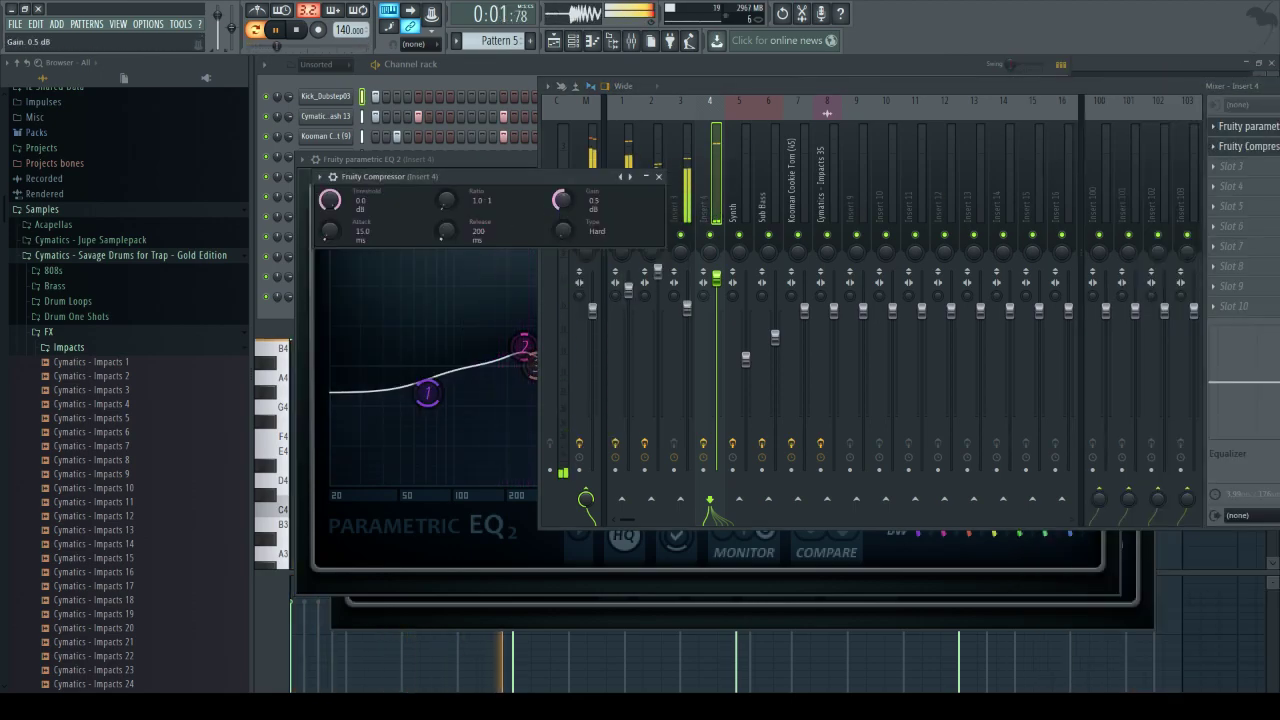
- Set Insert 4's compressor to -13.9 dB threshold, 2.3:1 ratio, 3.9 dB gain, 23.3 ms attack and 44 ms release, and lower the insert's volume slightly
drag(562, 200, 562, 190)
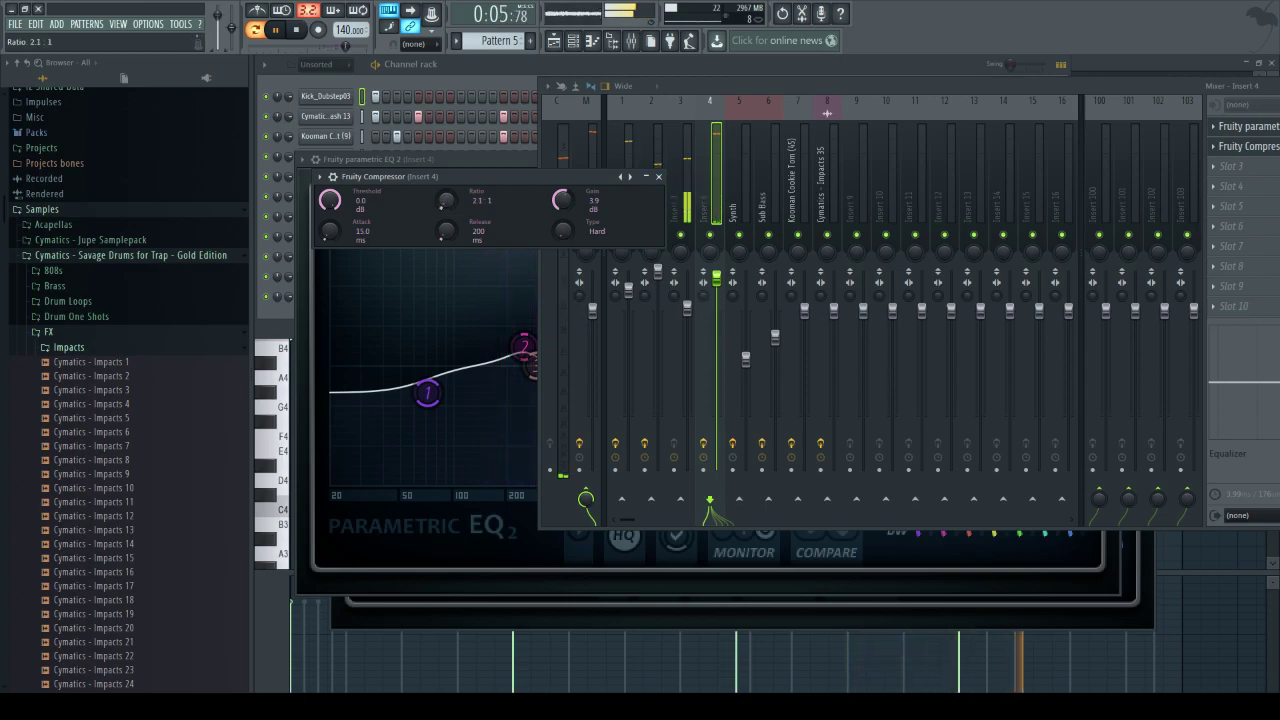
drag(329, 200, 329, 203)
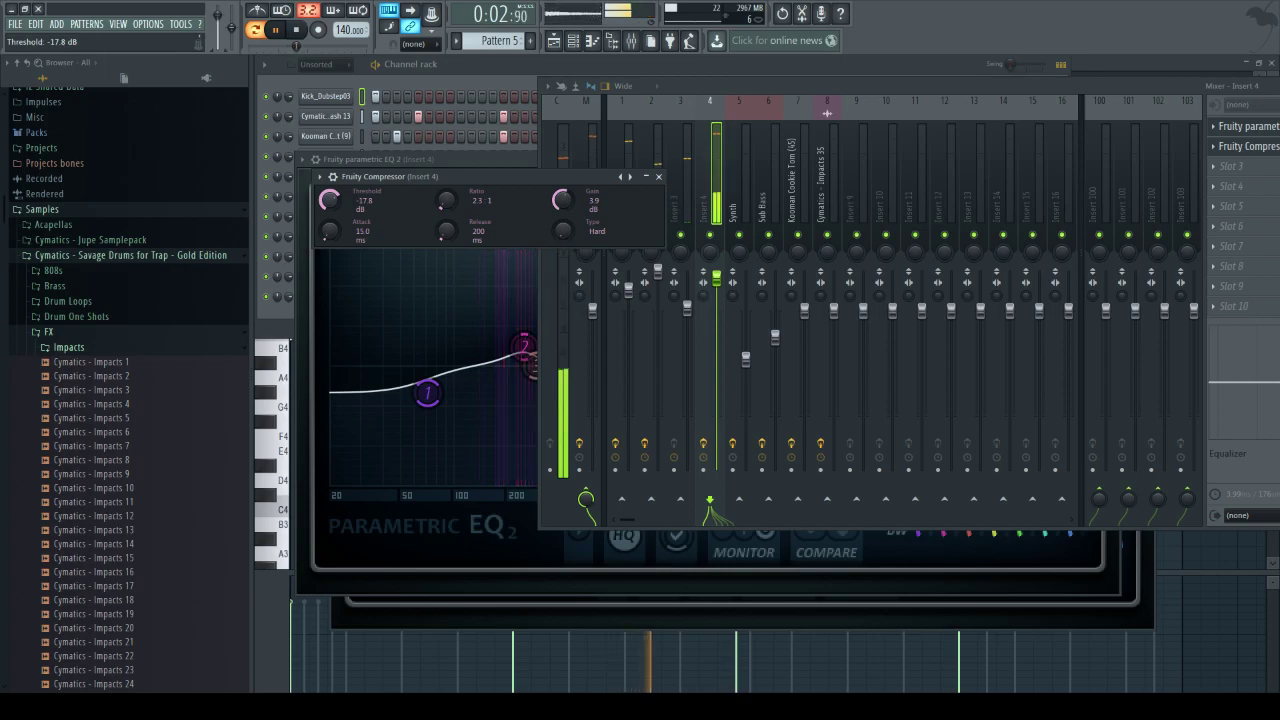
drag(329, 200, 329, 196)
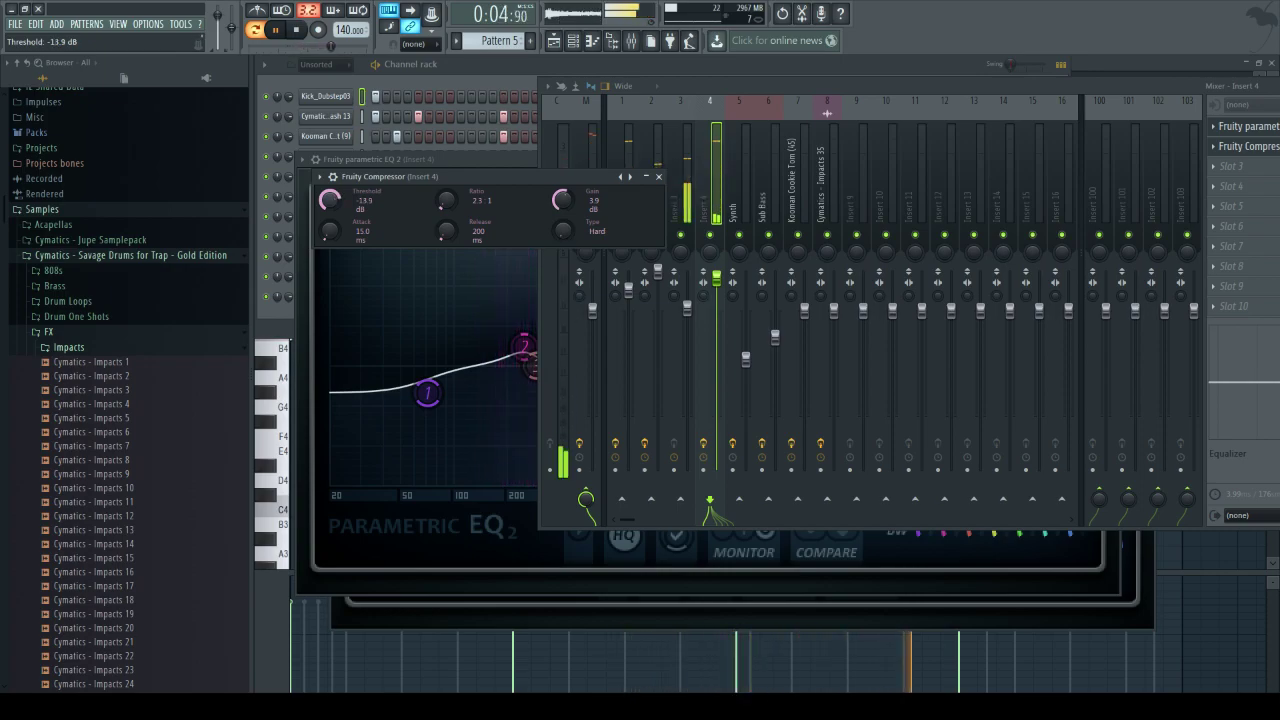
drag(447, 231, 447, 236)
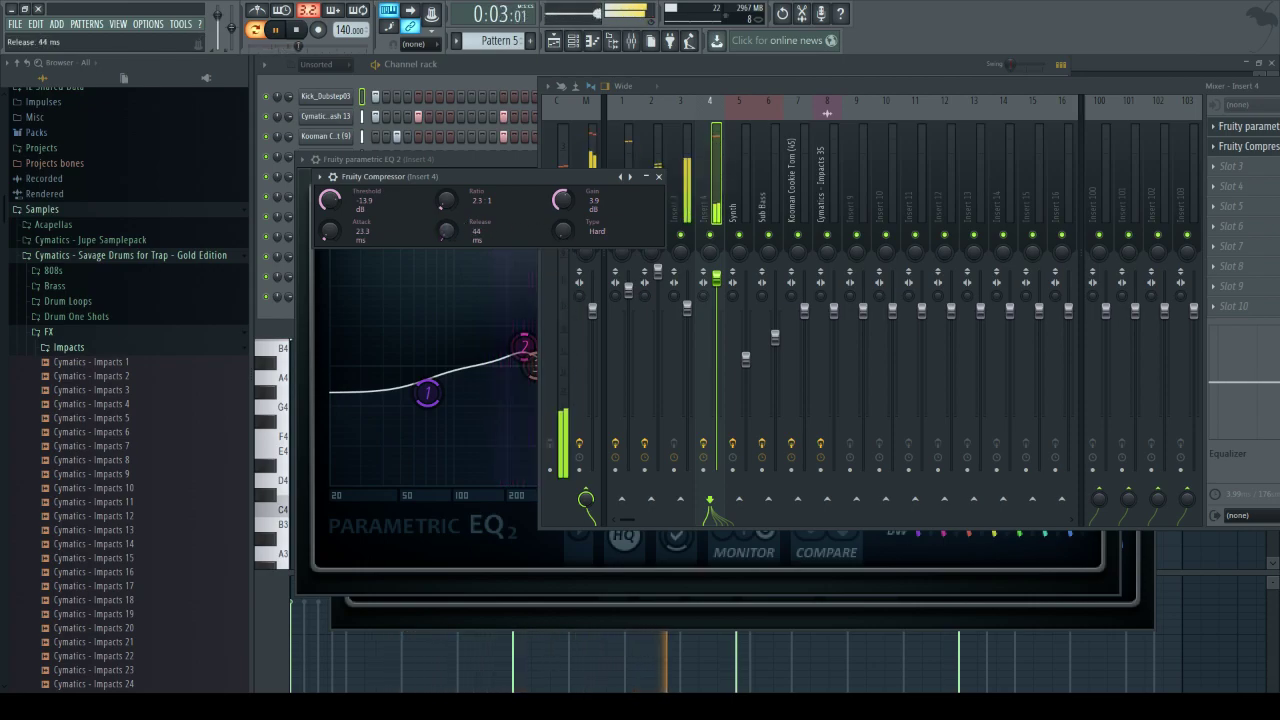
click(717, 203)
drag(716, 278, 658, 274)
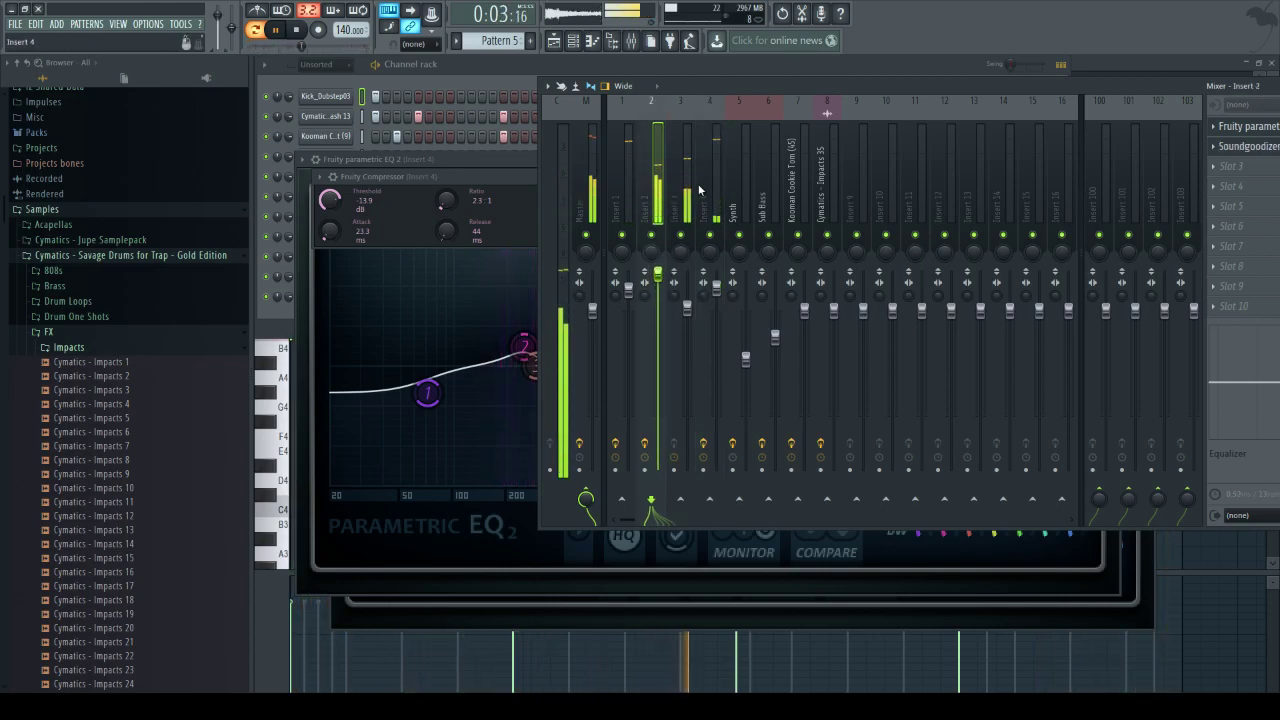
- Load Fruity Parametric EQ 2 in the first effect slot of mixer insert 3
click(690, 187)
click(1240, 126)
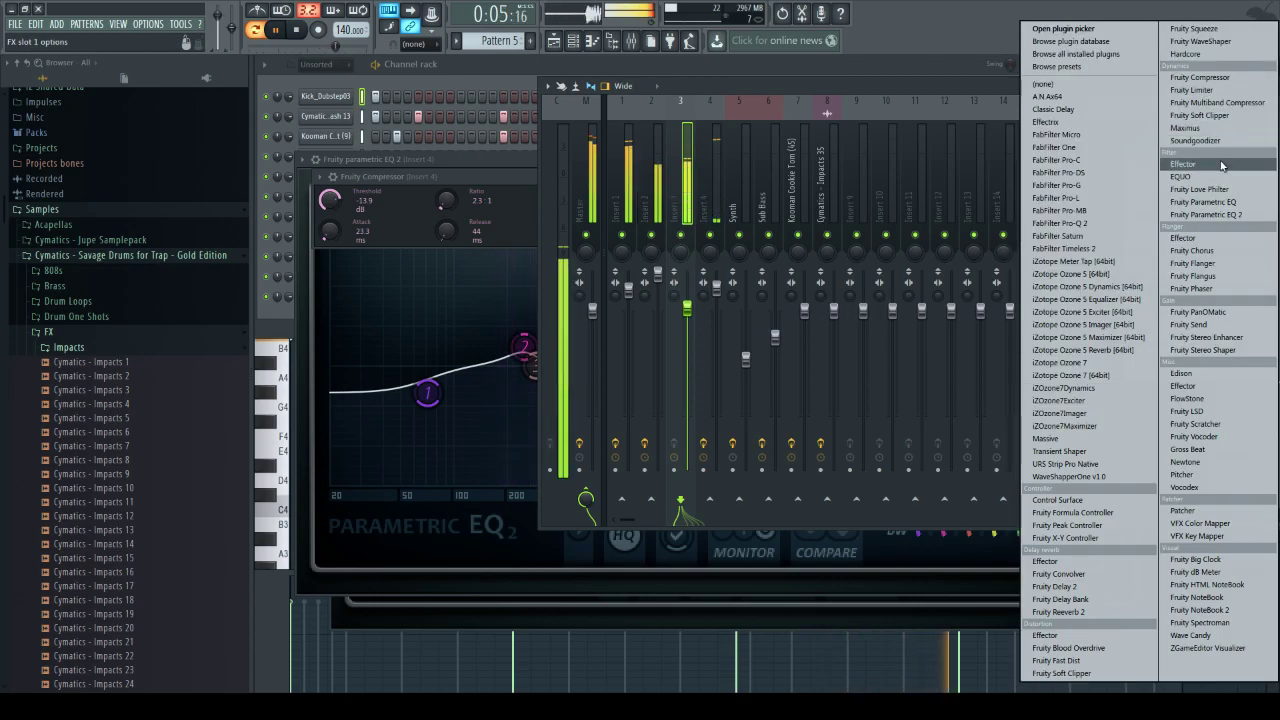
click(1208, 217)
- Cut the lows of Insert 3's EQ fully with bands 1 and 2, lower bands 6 and 7 moderately, and stop playback
drag(380, 329, 403, 443)
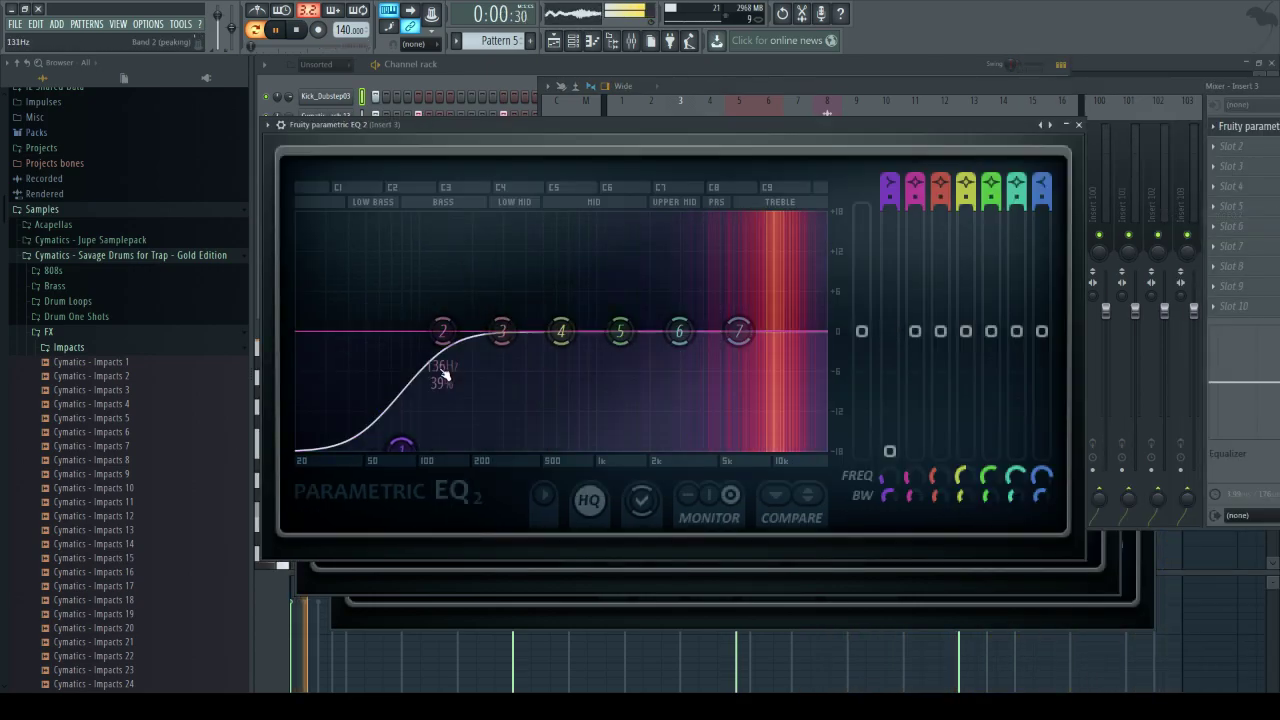
drag(442, 331, 455, 446)
drag(738, 331, 812, 374)
drag(680, 331, 683, 348)
click(934, 94)
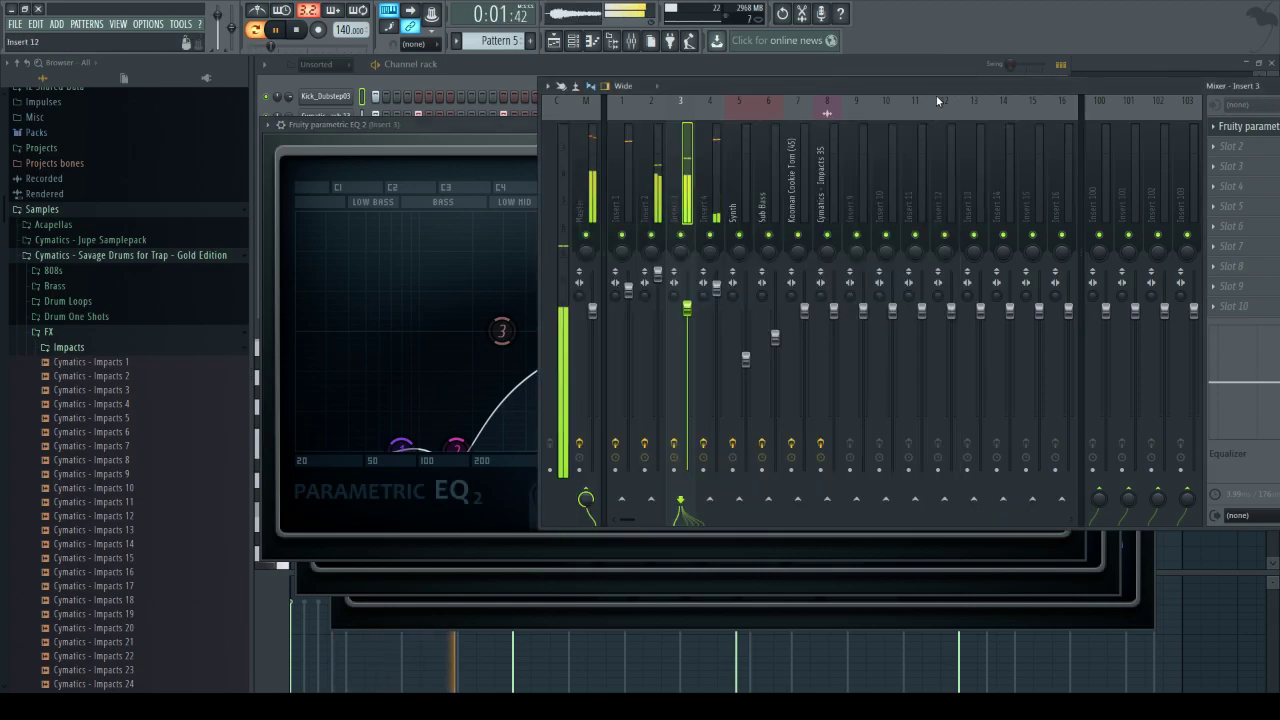
key(space)
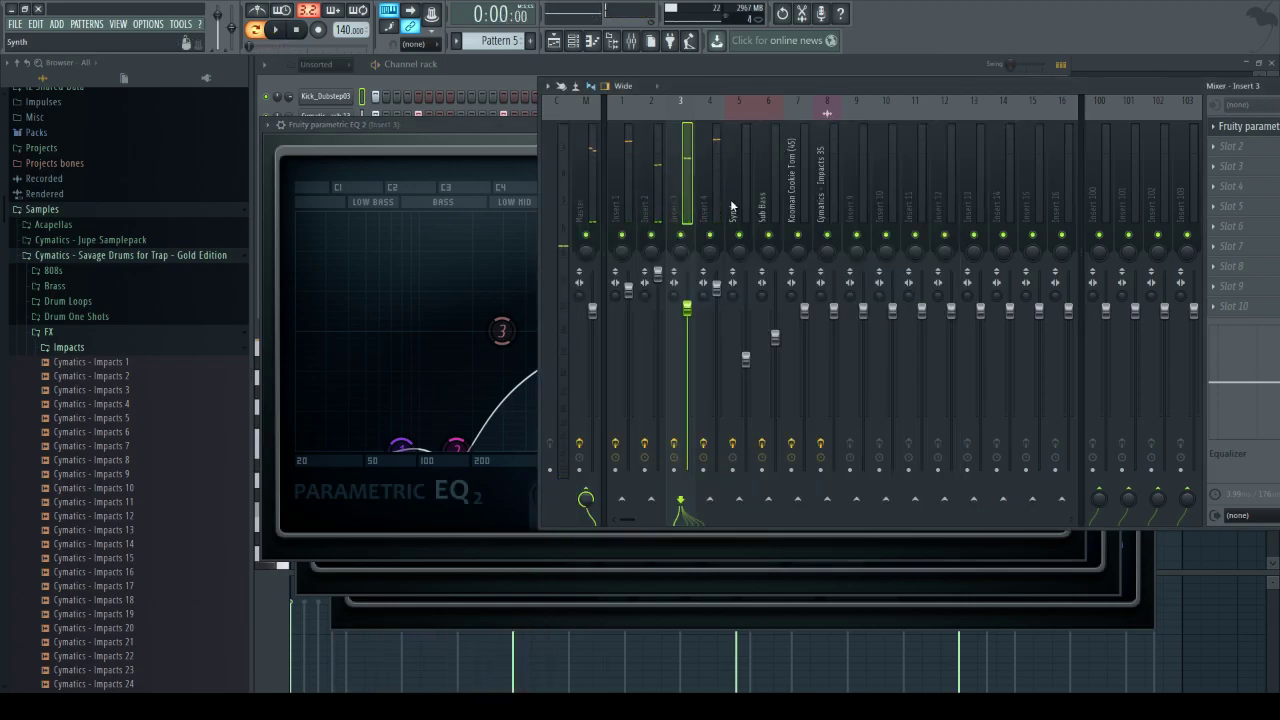
click(713, 213)
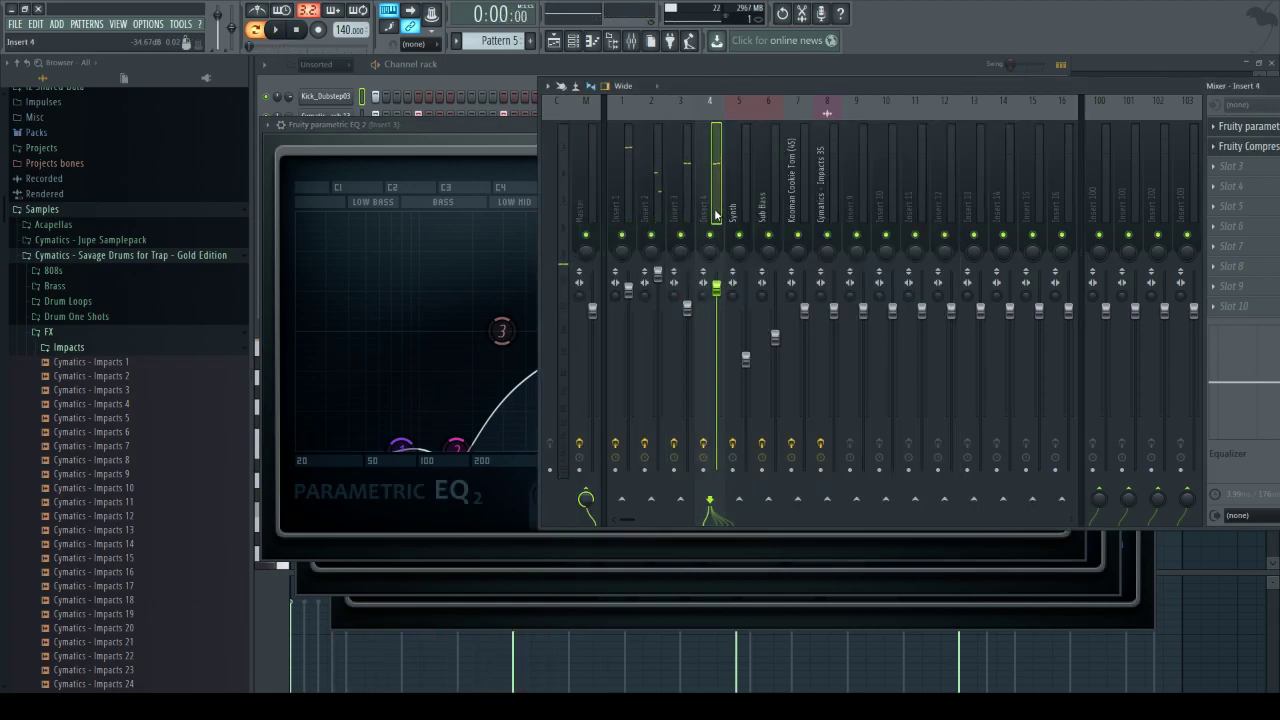
click(1215, 176)
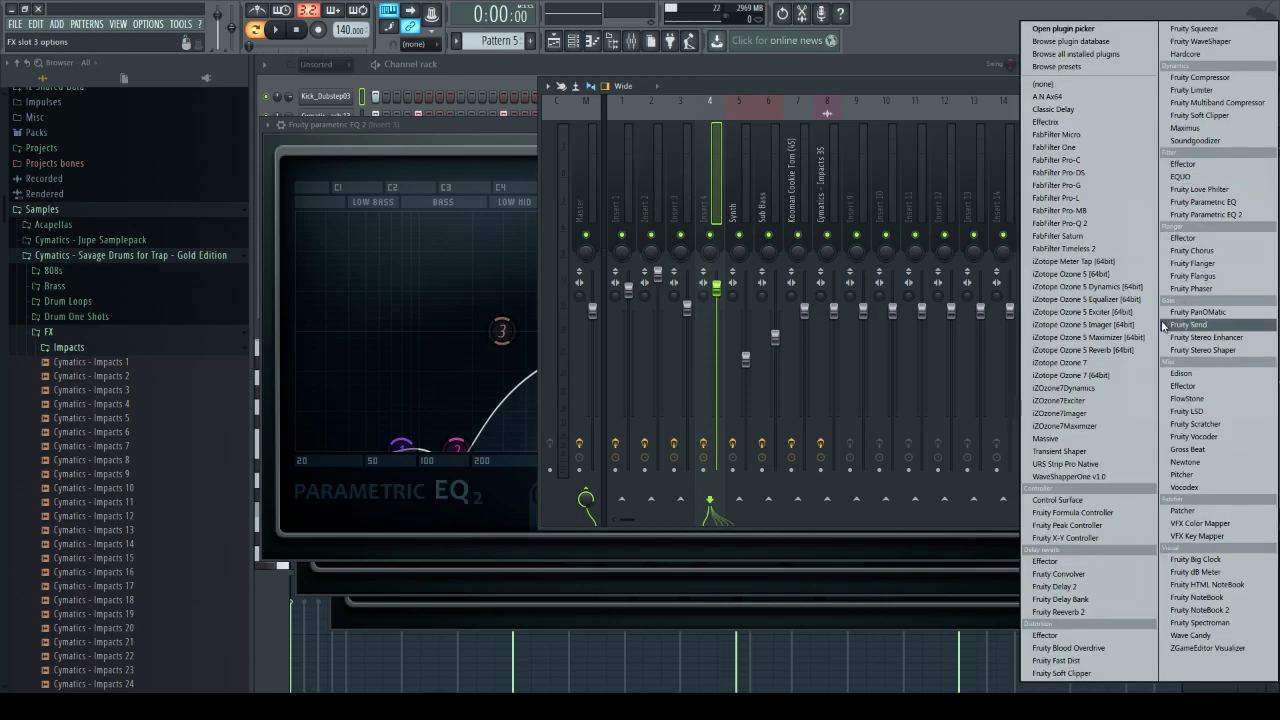
click(421, 119)
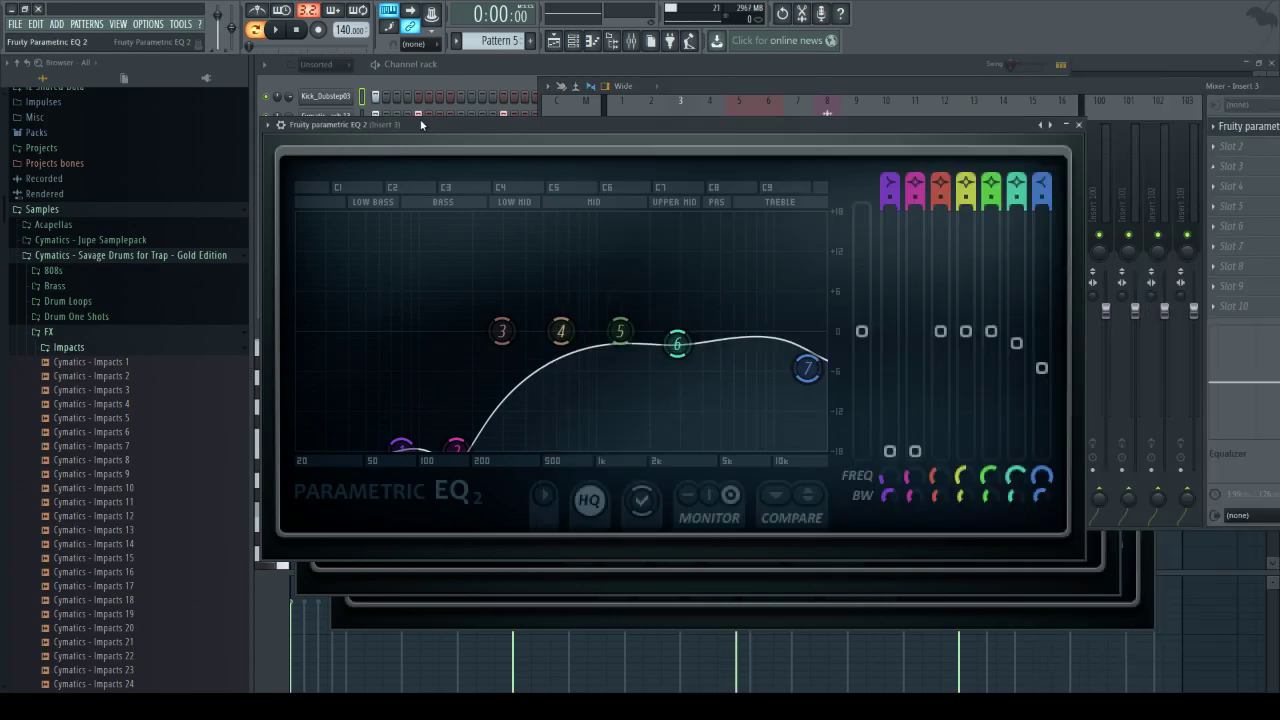
- Load iZotope Ozone 5 Reverb in Insert 3's second effect slot and raise the reverb's low-cut filter frequency
click(1217, 146)
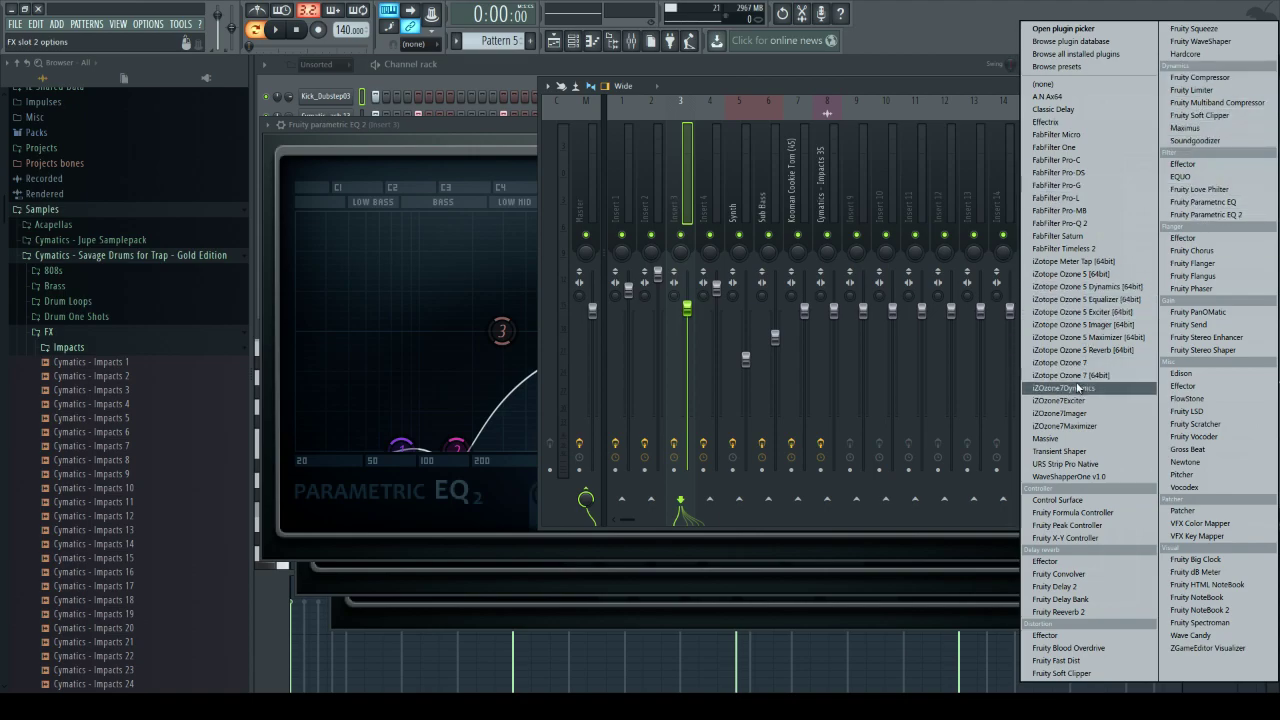
click(1098, 352)
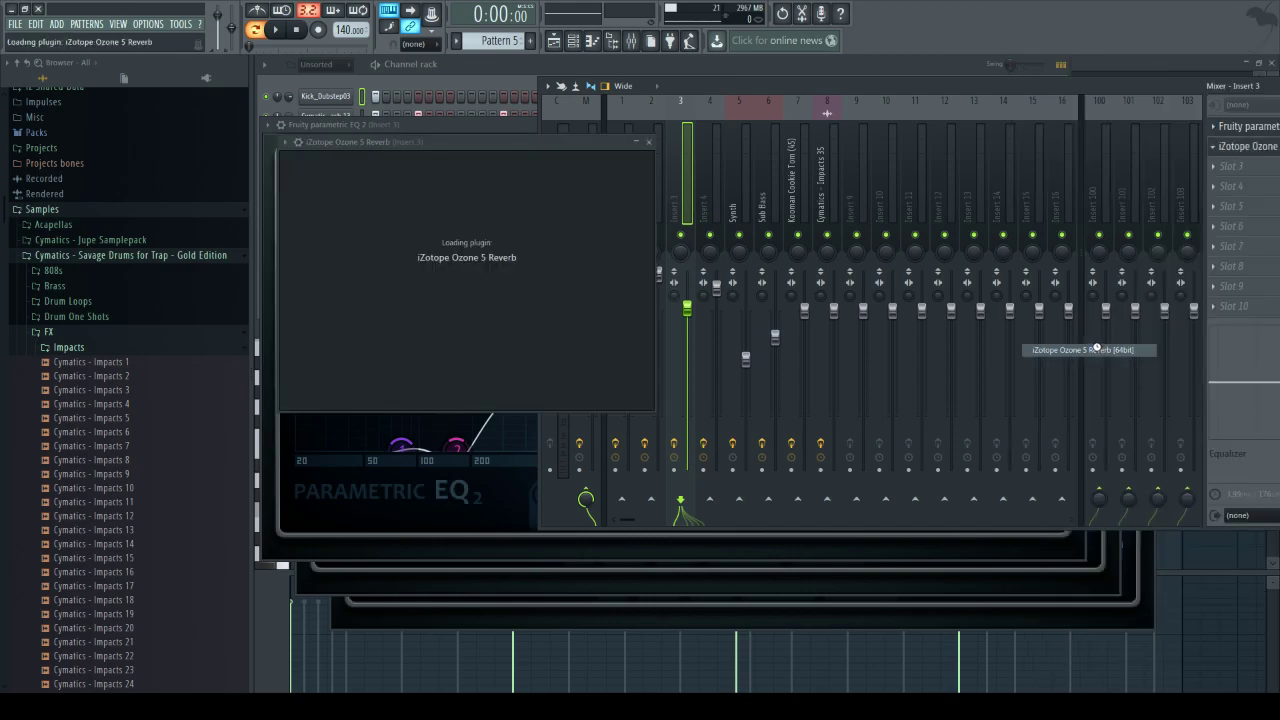
drag(363, 212, 602, 258)
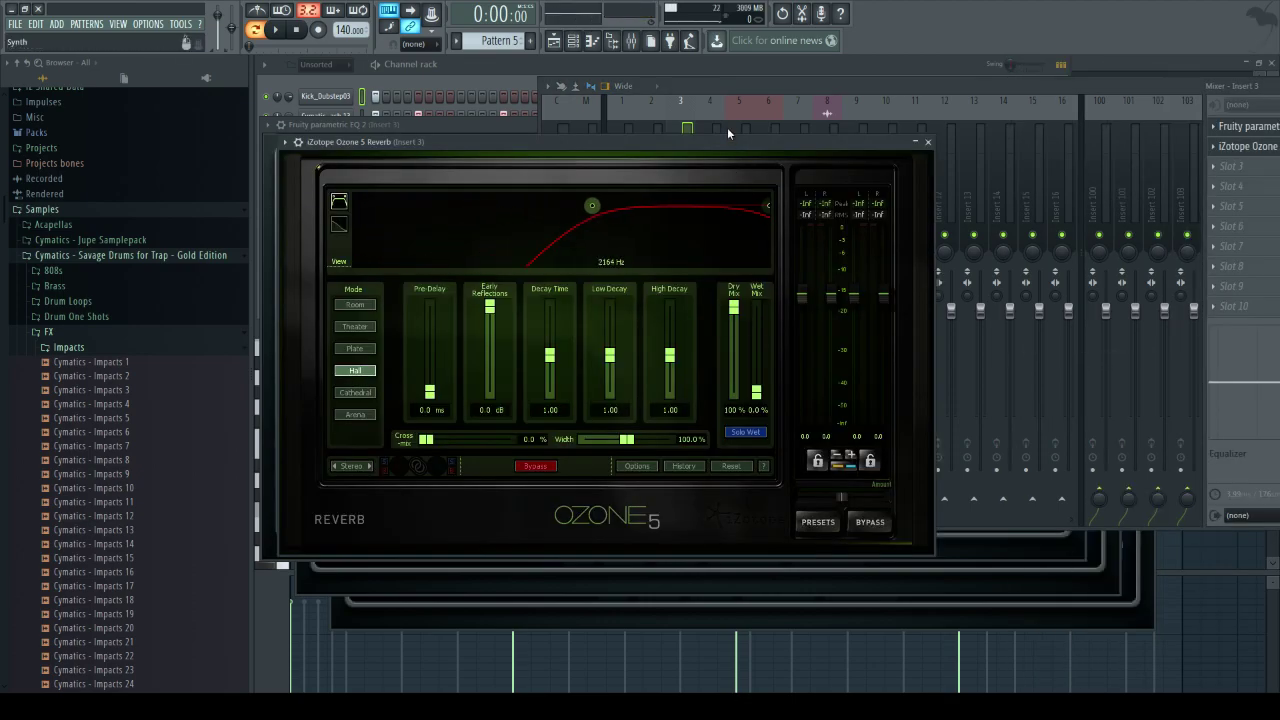
- Set Insert 3's reverb to Room mode with 38.3% wet mix and 149.2% width during playback, and stop playback
click(279, 33)
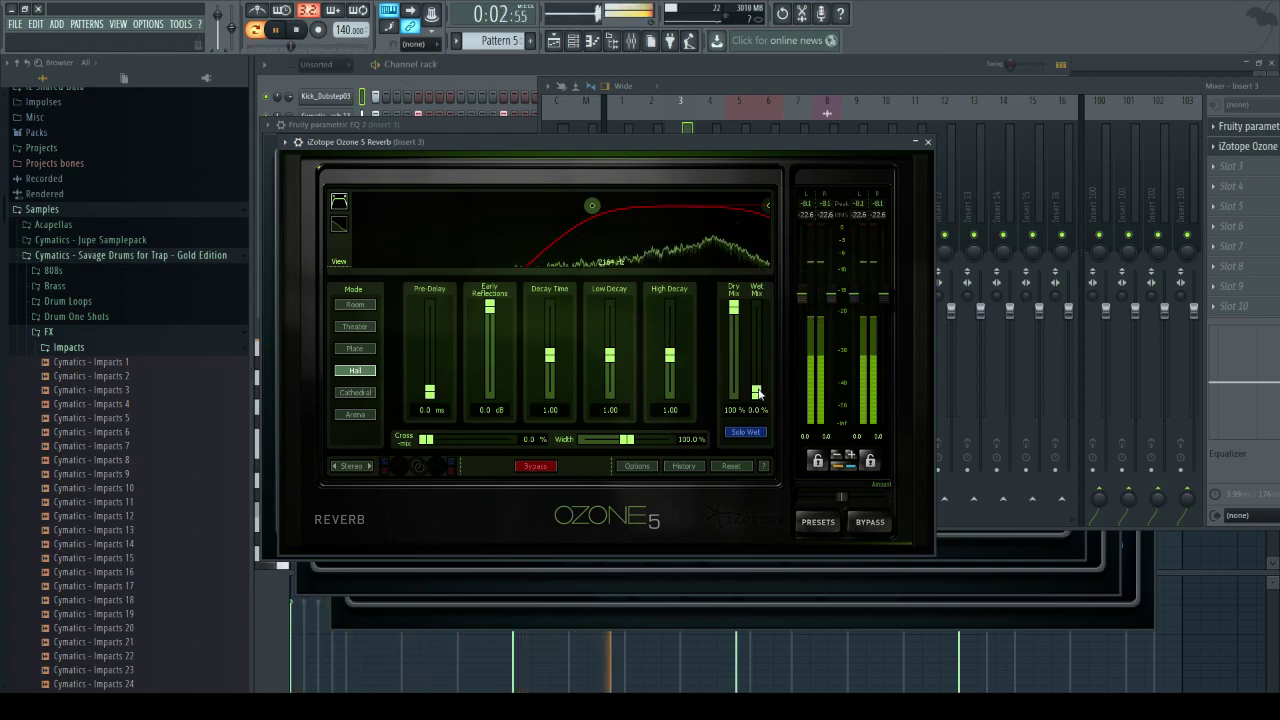
click(710, 82)
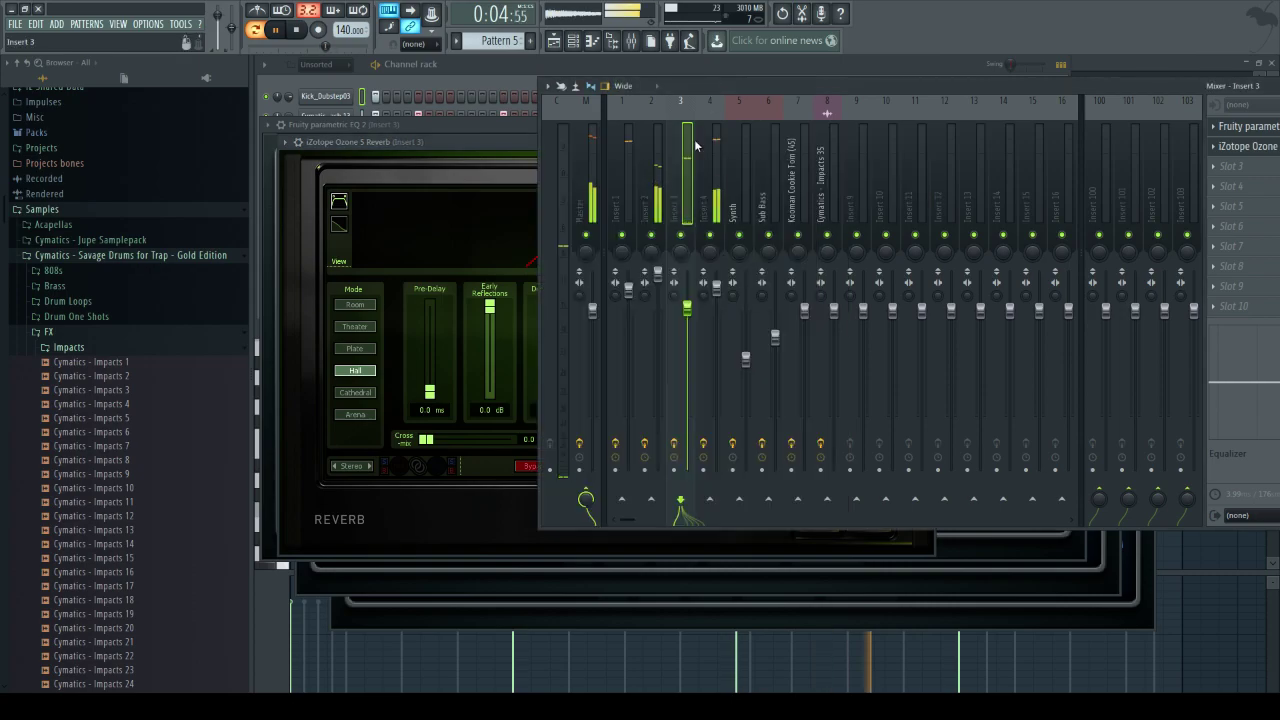
click(1240, 150)
click(1240, 150)
click(1240, 150)
click(1238, 150)
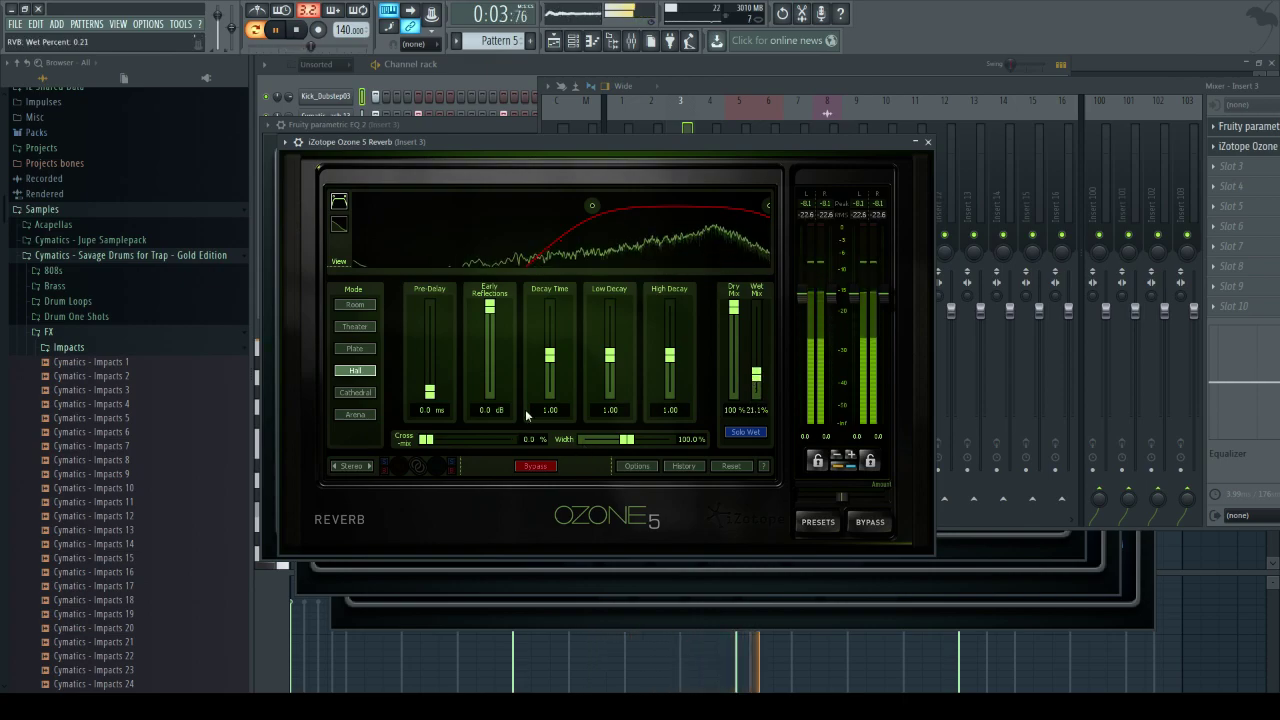
click(355, 304)
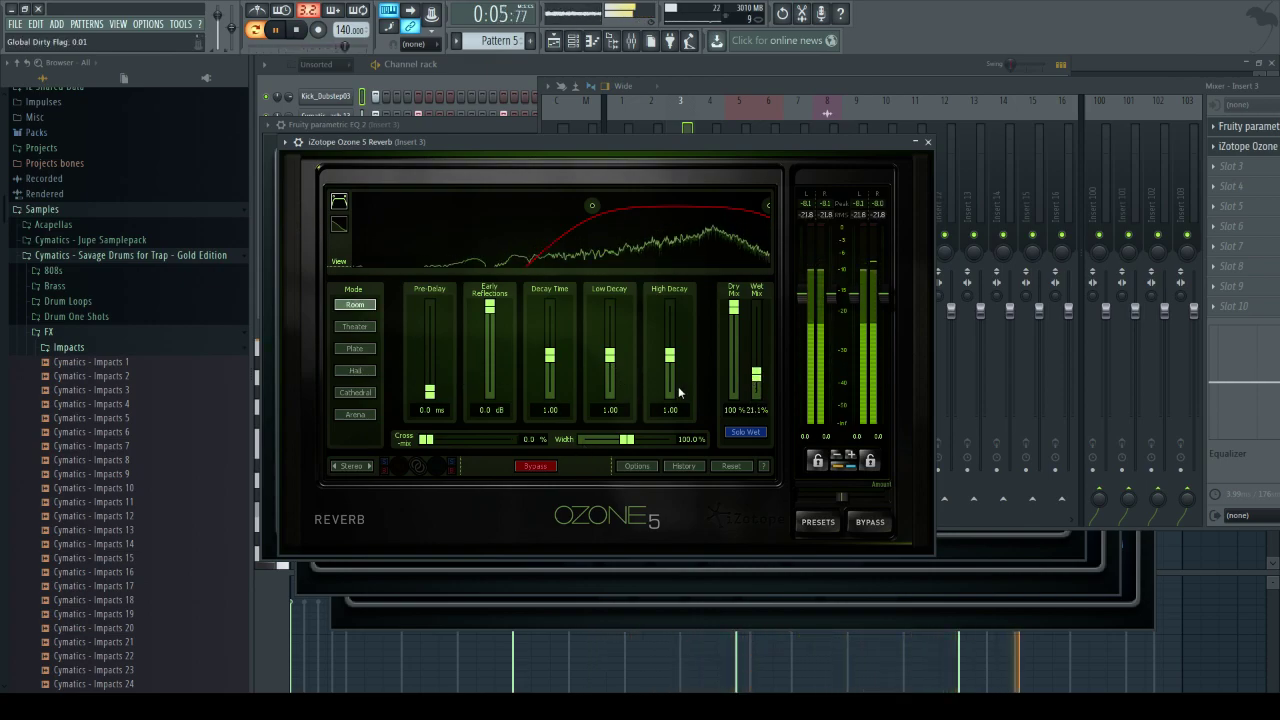
drag(757, 374, 757, 368)
drag(626, 439, 647, 439)
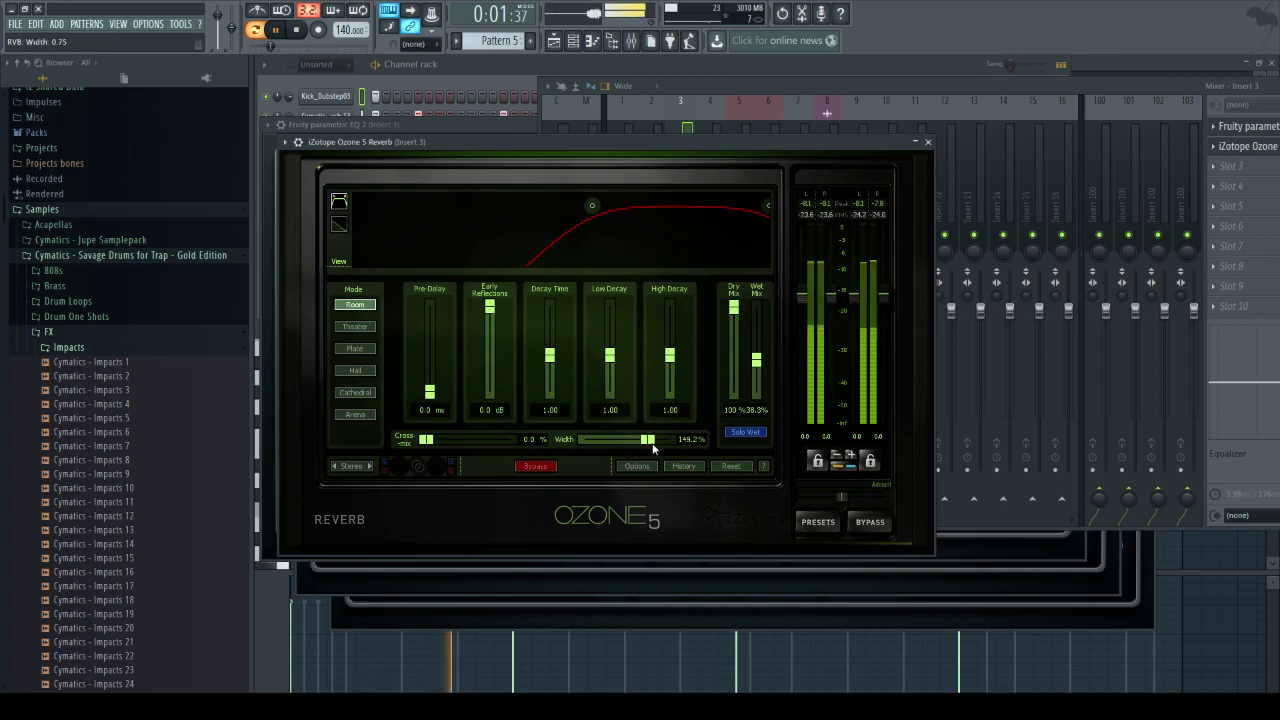
click(297, 30)
- Lower Insert 3's volume slightly and load iZotope Ozone 5 Reverb in Insert 4's third effect slot
click(874, 80)
click(711, 176)
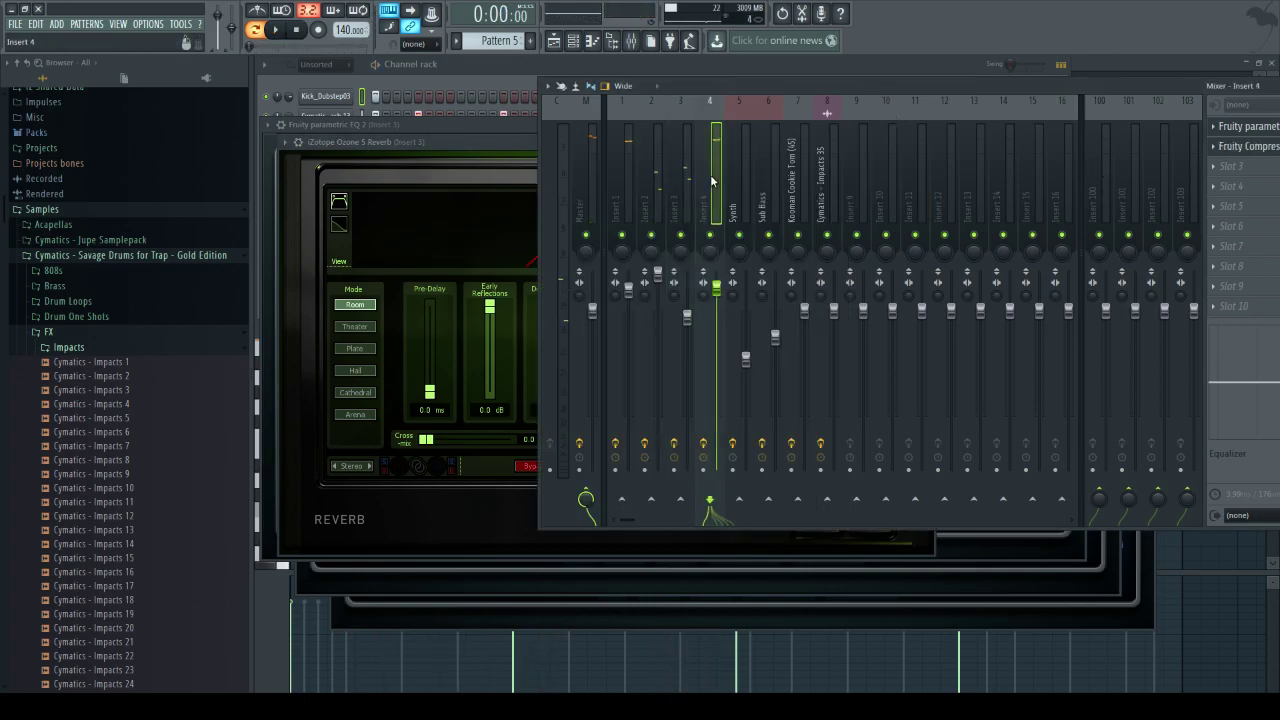
click(1221, 176)
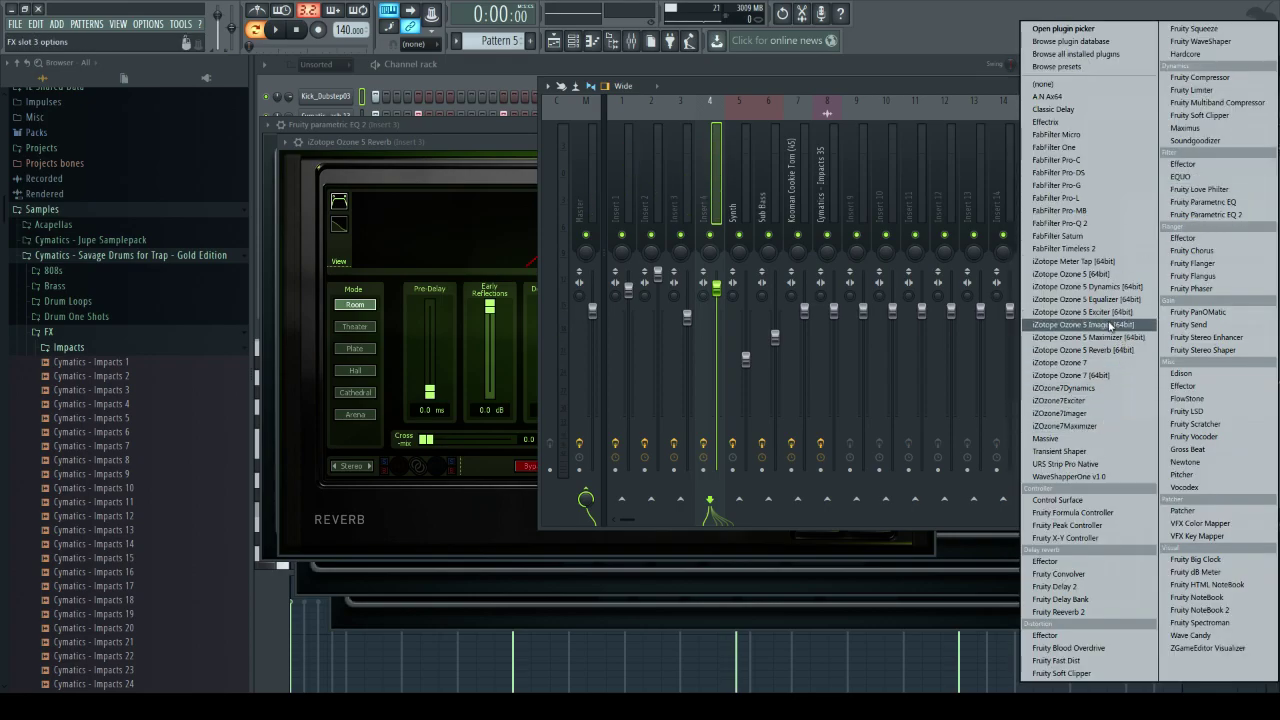
click(1105, 350)
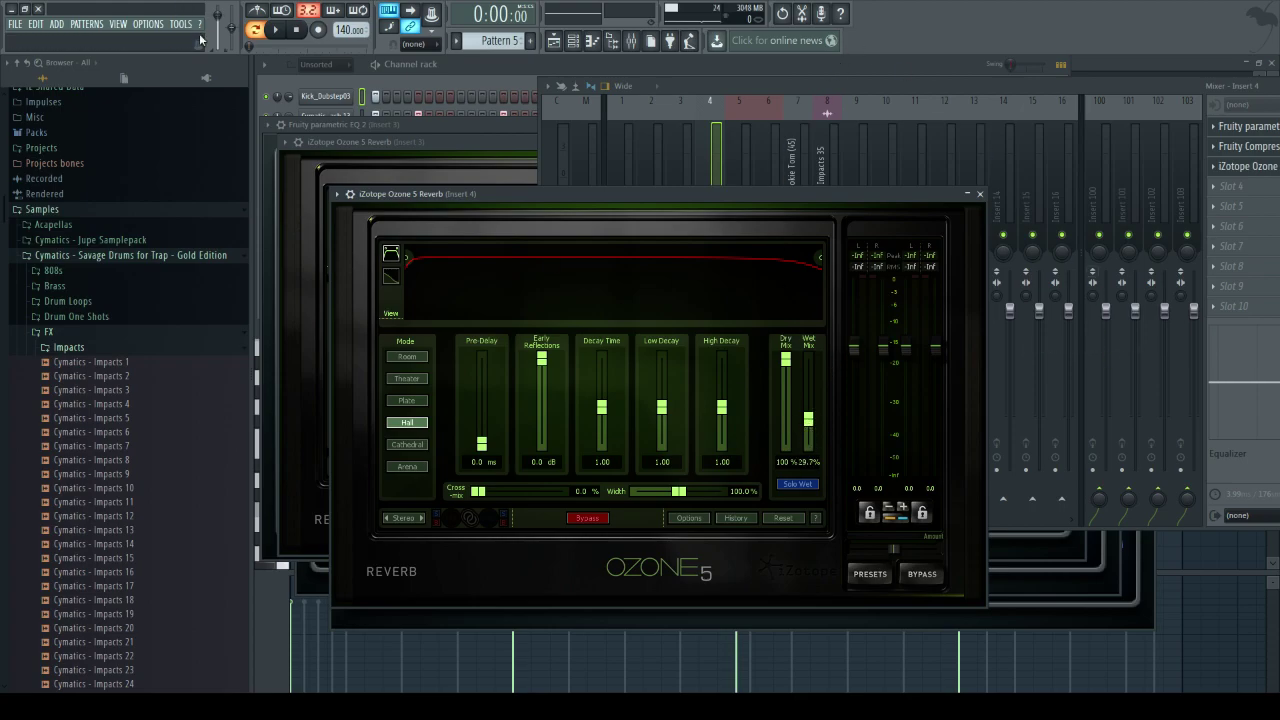
- Set Insert 4's reverb to Room mode with 47.7% wet mix, a low cut at 3147 Hz and a high cut at 9876 Hz
click(407, 357)
drag(807, 430, 807, 423)
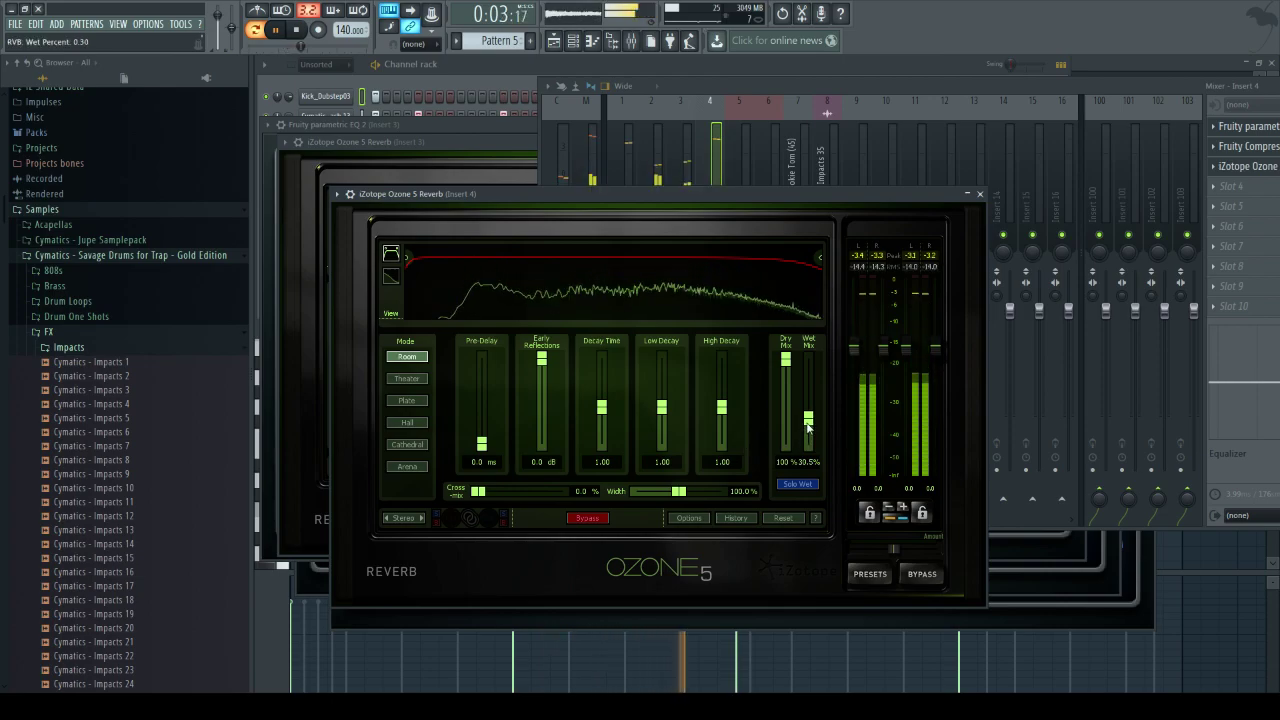
drag(408, 258, 678, 266)
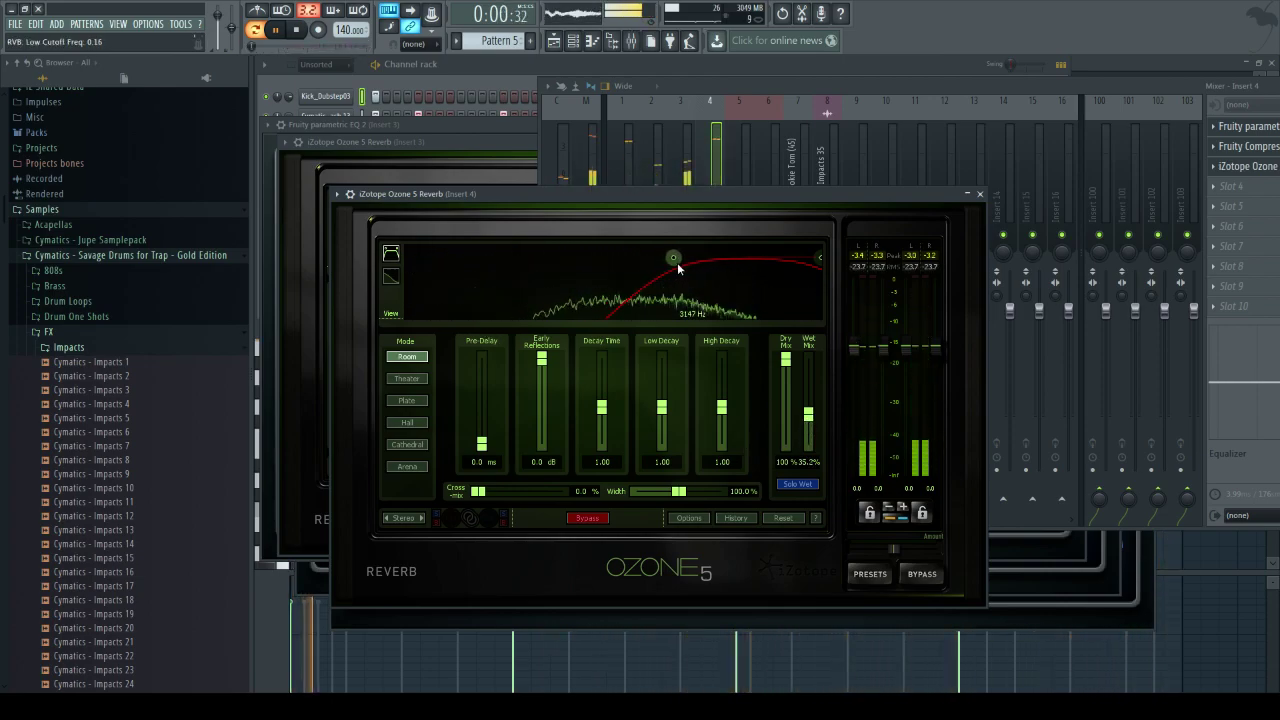
drag(808, 415, 809, 410)
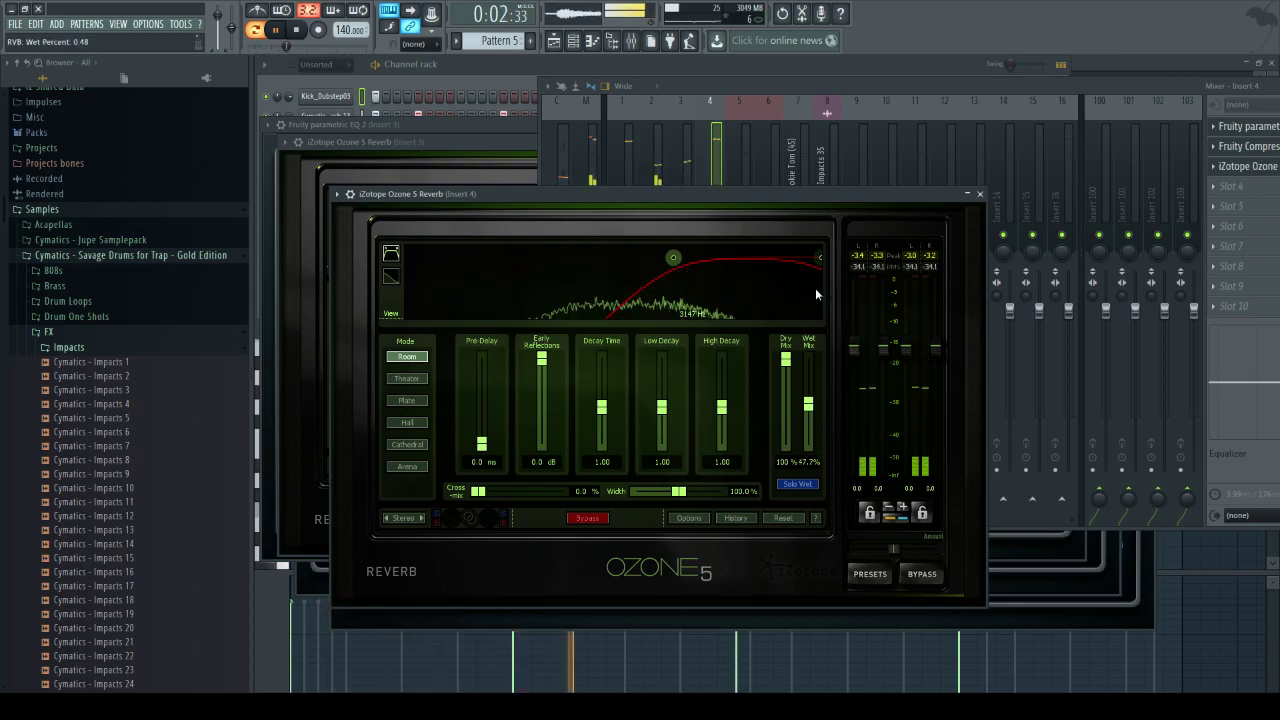
drag(820, 257, 764, 259)
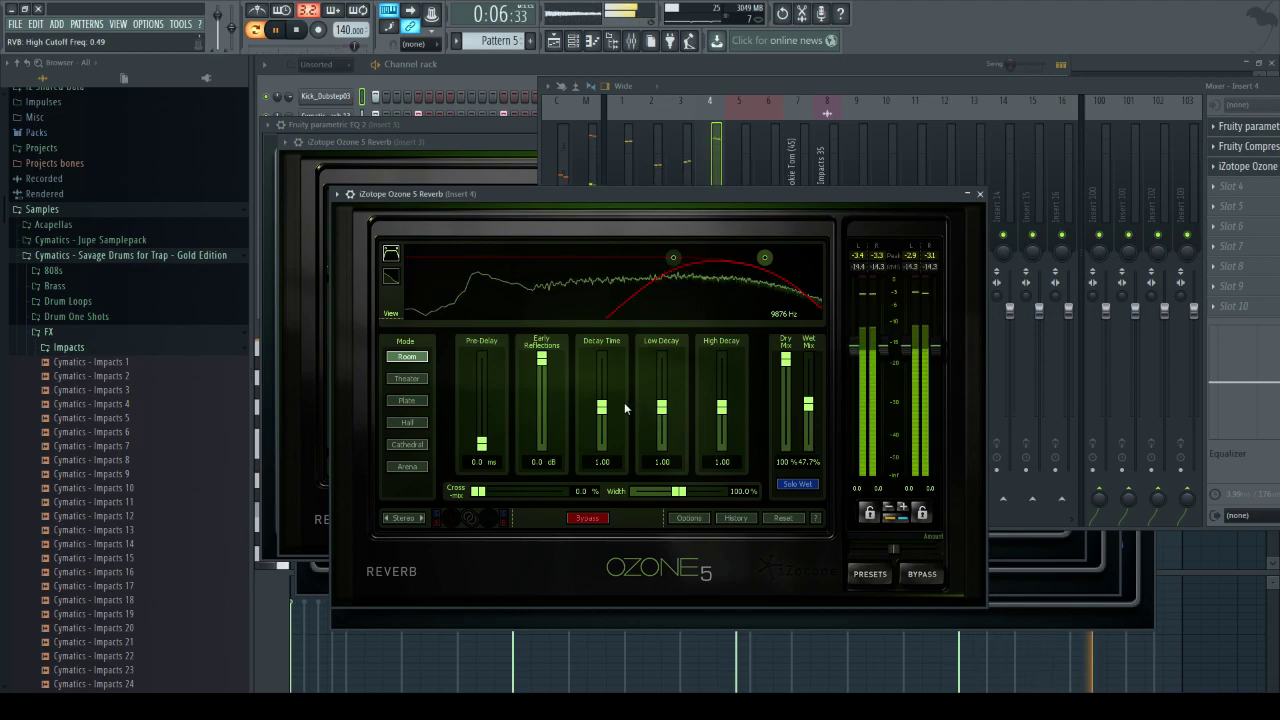
- Set Insert 4's reverb to 2.00 decay time, 150.8% width and 35.9% wet mix, and stop playback
drag(601, 408, 601, 357)
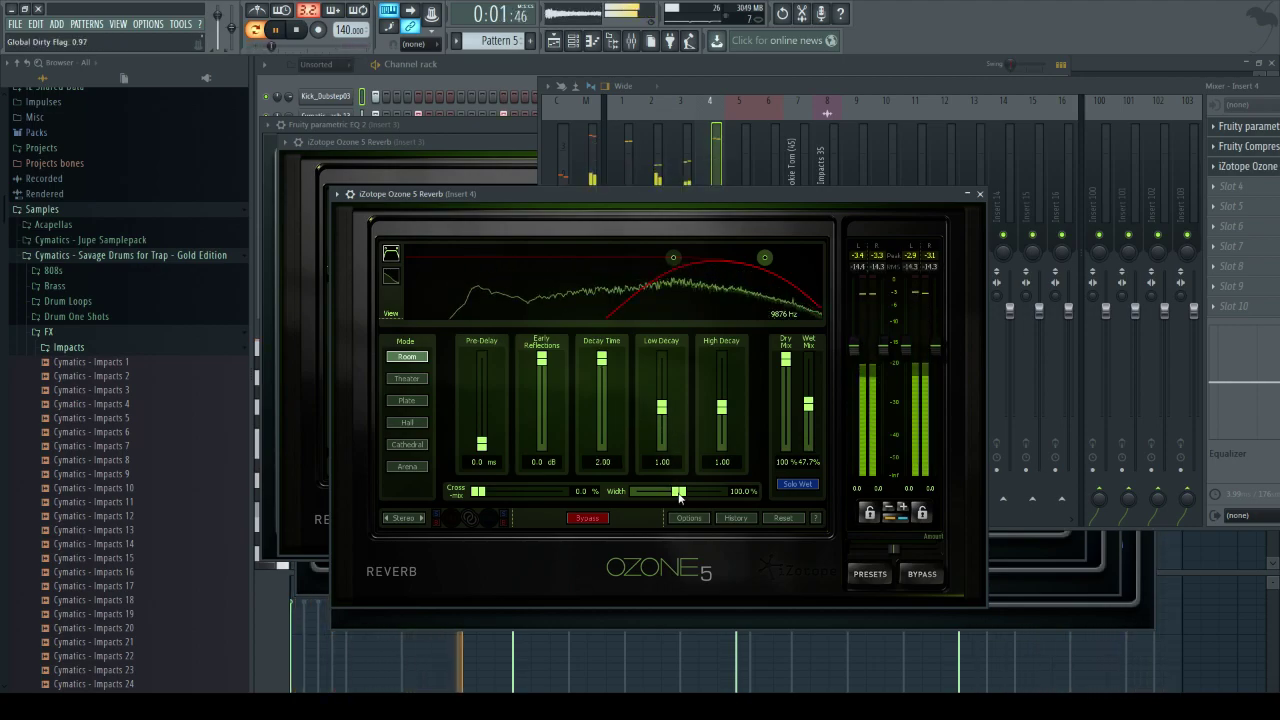
drag(679, 492, 700, 493)
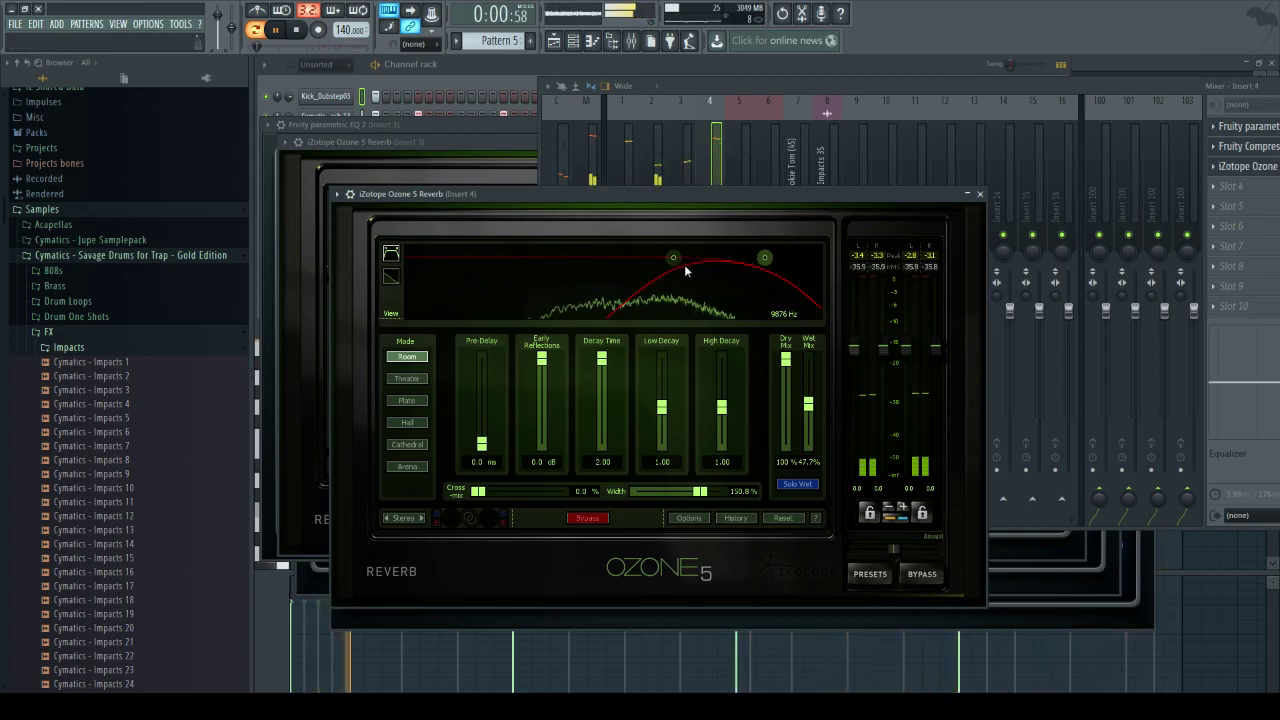
drag(809, 403, 809, 416)
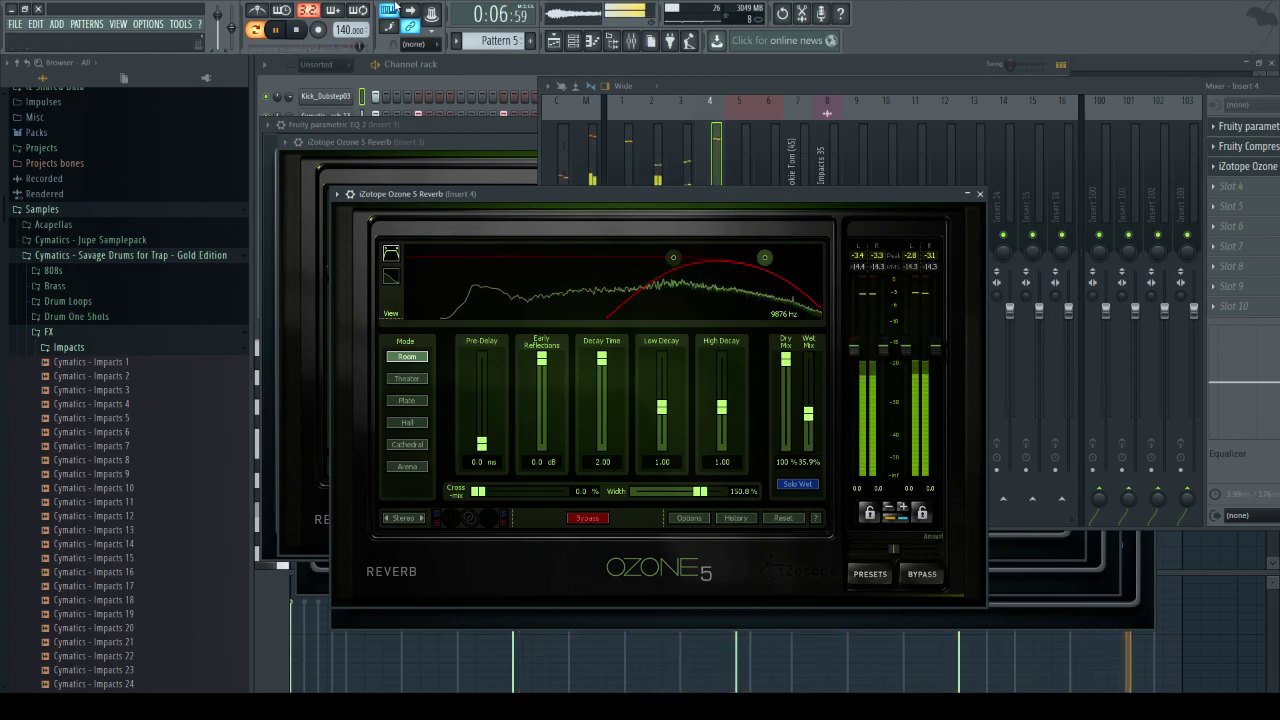
click(297, 31)
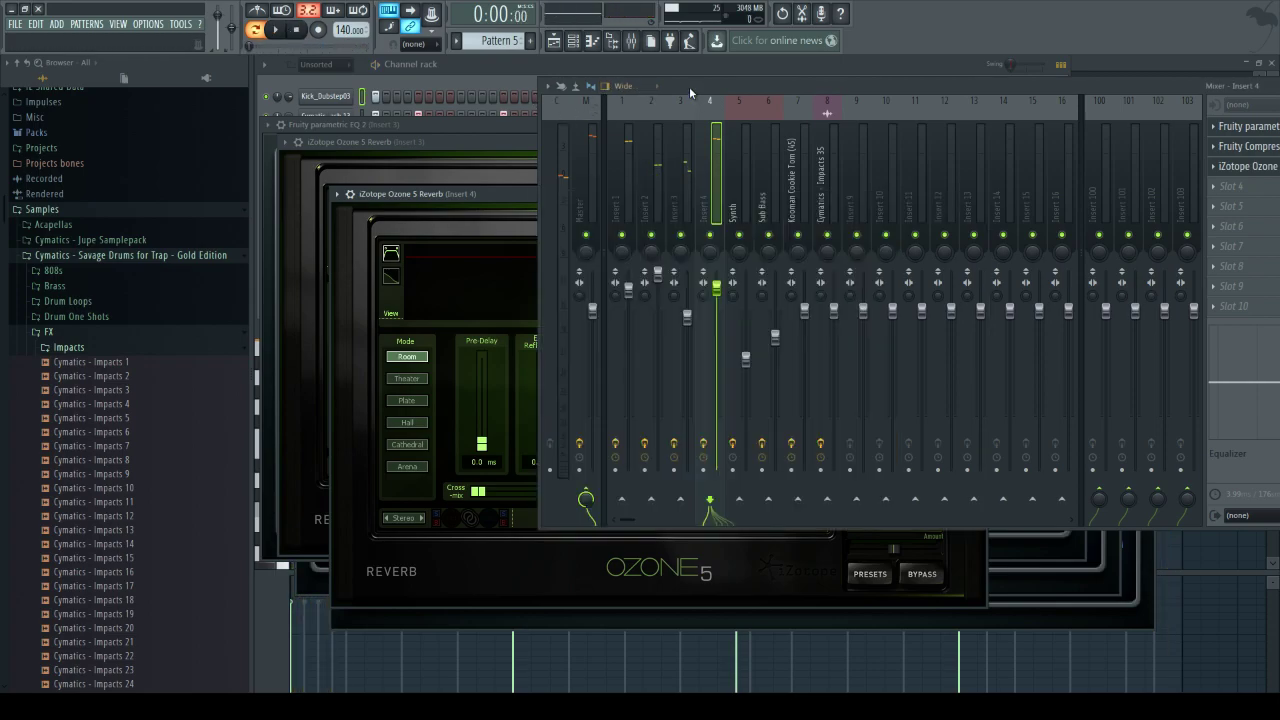